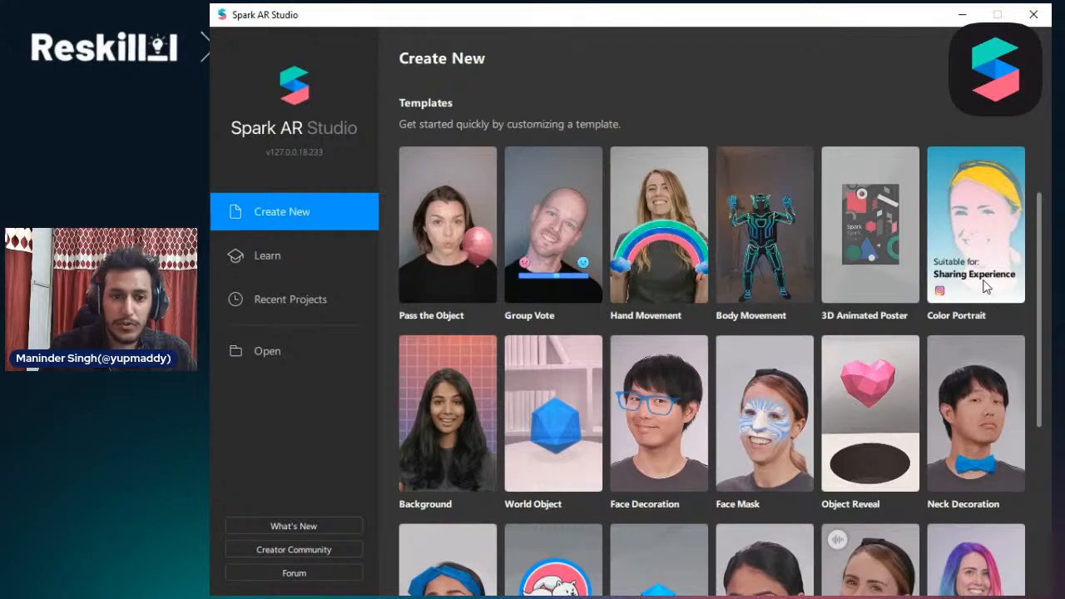
Look through the available templates and create a blank project
{"action": "scroll", "coordinate": [454, 429], "scroll_direction": "down", "scroll_amount": 1}
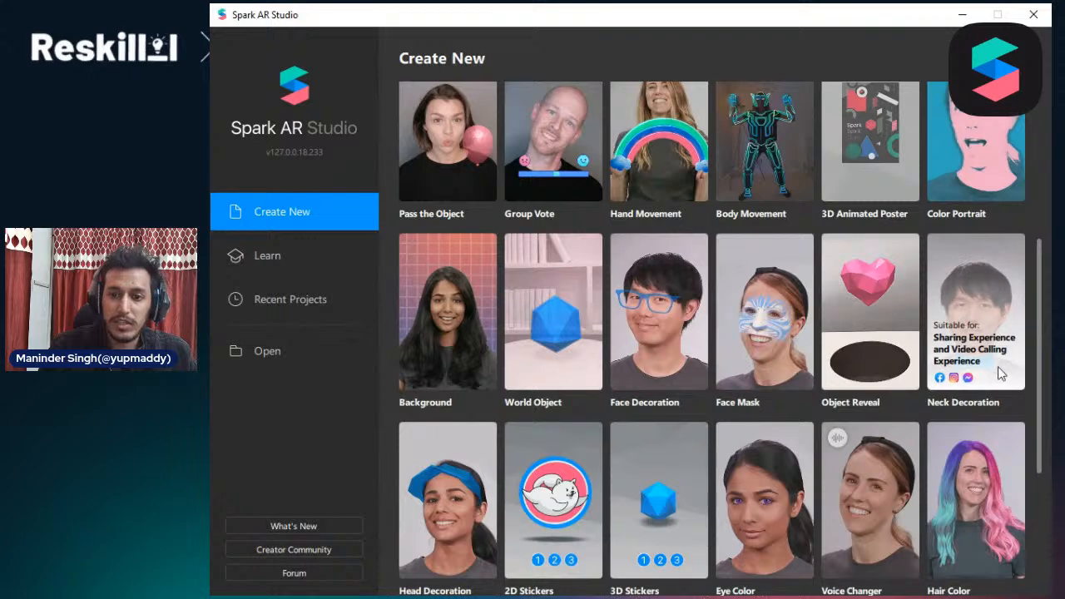
{"action": "scroll", "coordinate": [553, 398], "scroll_direction": "down", "scroll_amount": 3}
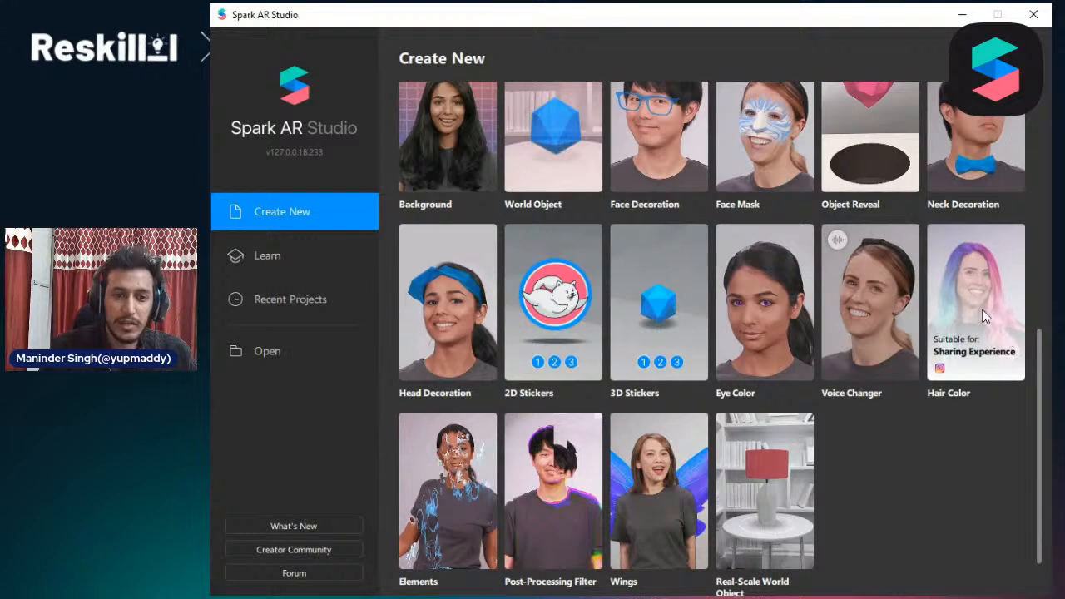
{"action": "scroll", "coordinate": [927, 401], "scroll_direction": "down", "scroll_amount": 1}
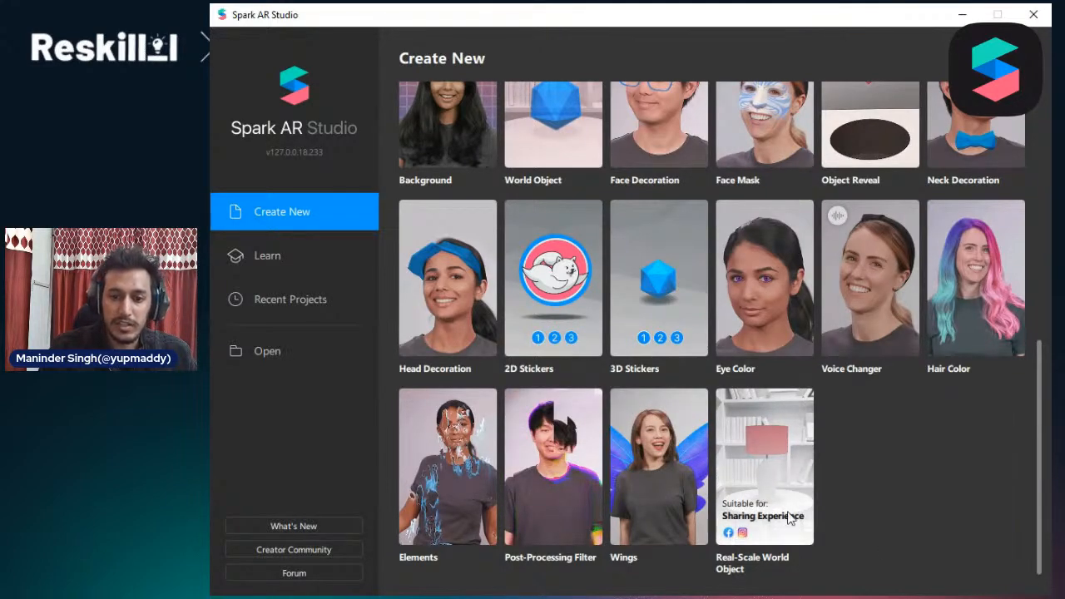
{"action": "scroll", "coordinate": [630, 125], "scroll_direction": "up", "scroll_amount": 3}
{"action": "scroll", "coordinate": [630, 125], "scroll_direction": "up", "scroll_amount": 1}
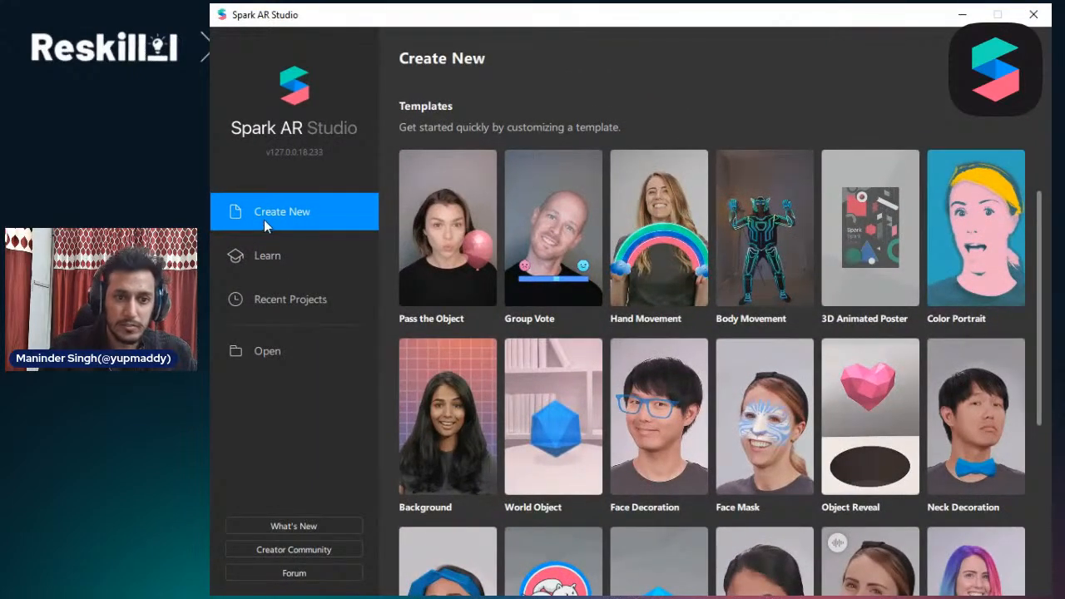
{"action": "scroll", "coordinate": [523, 281], "scroll_direction": "up", "scroll_amount": 3}
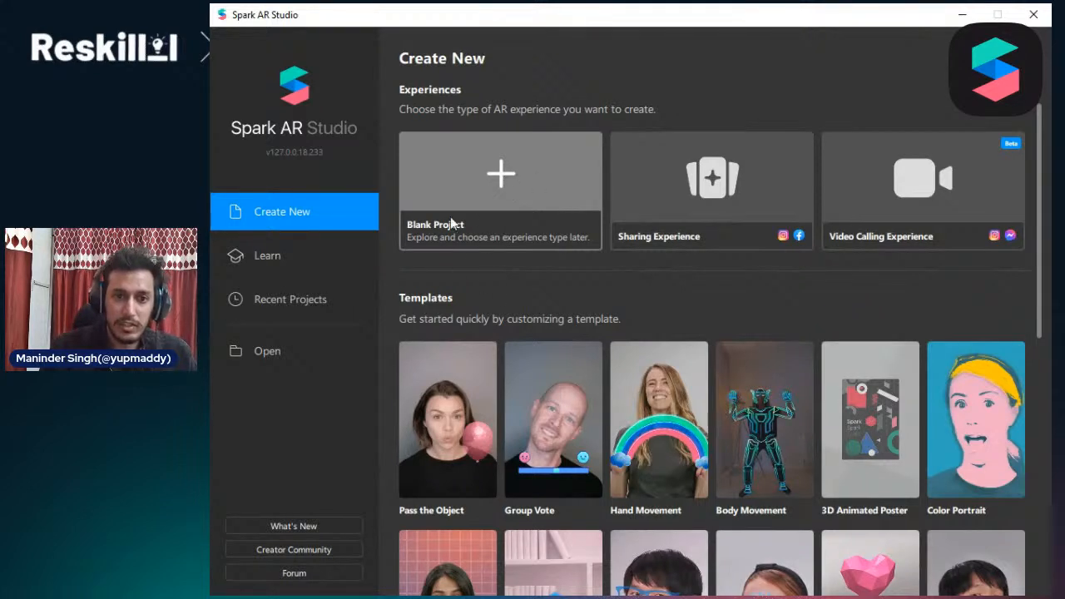
{"action": "left_click", "coordinate": [490, 247]}
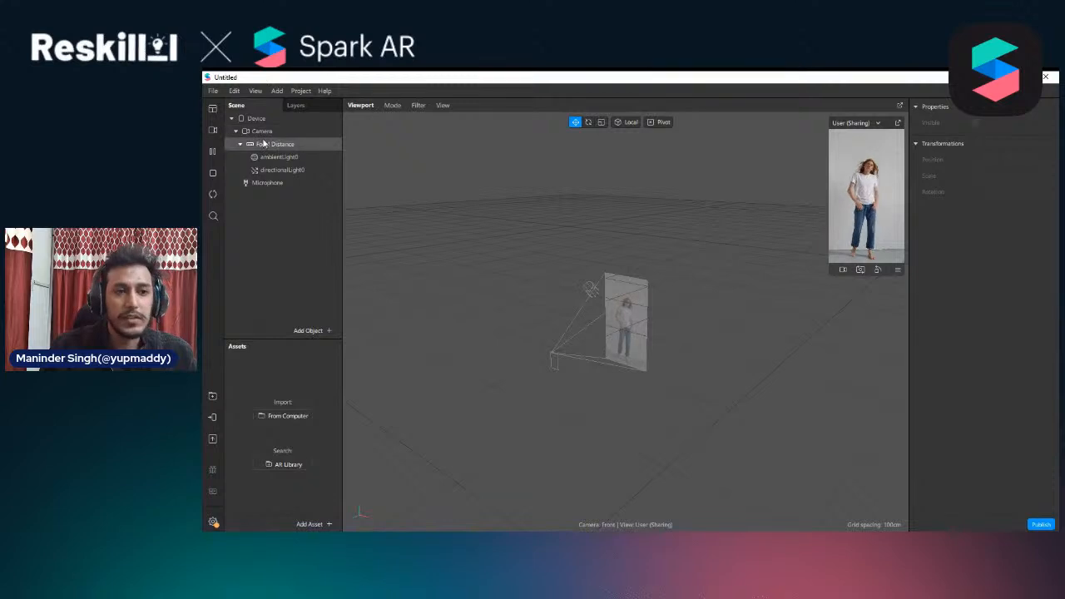
Show the Patch Editor and enlarge its pane below the viewport
{"action": "left_click", "coordinate": [214, 91]}
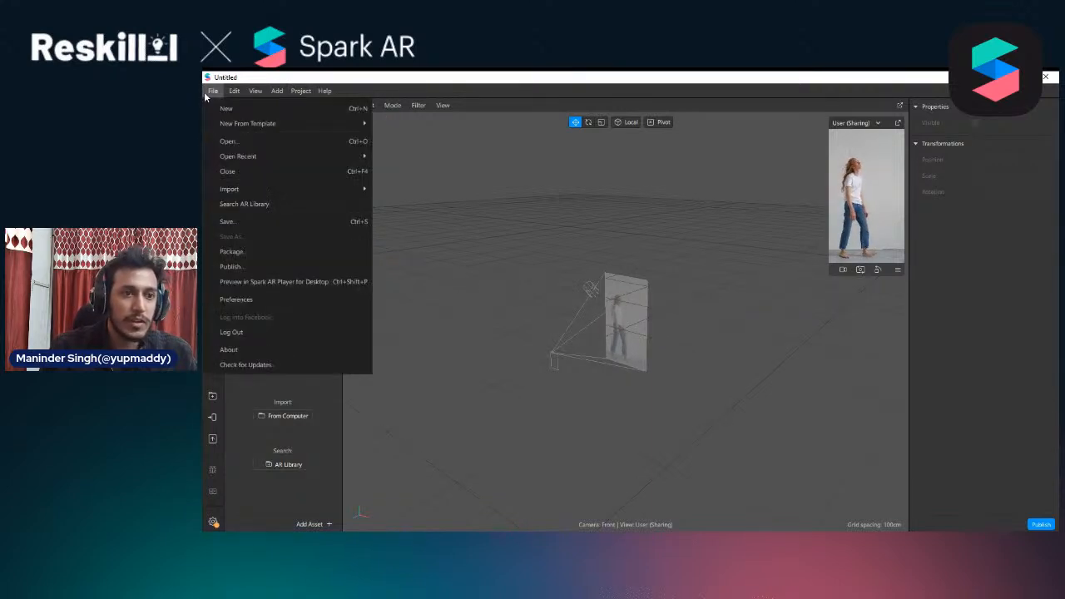
{"action": "mouse_move", "coordinate": [238, 126]}
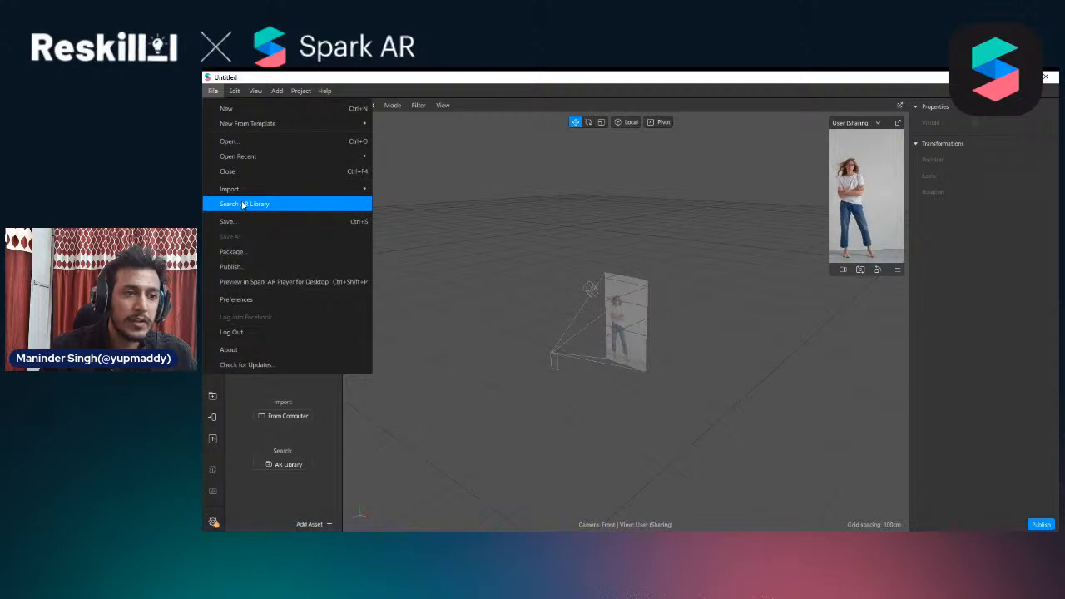
{"action": "mouse_move", "coordinate": [255, 188]}
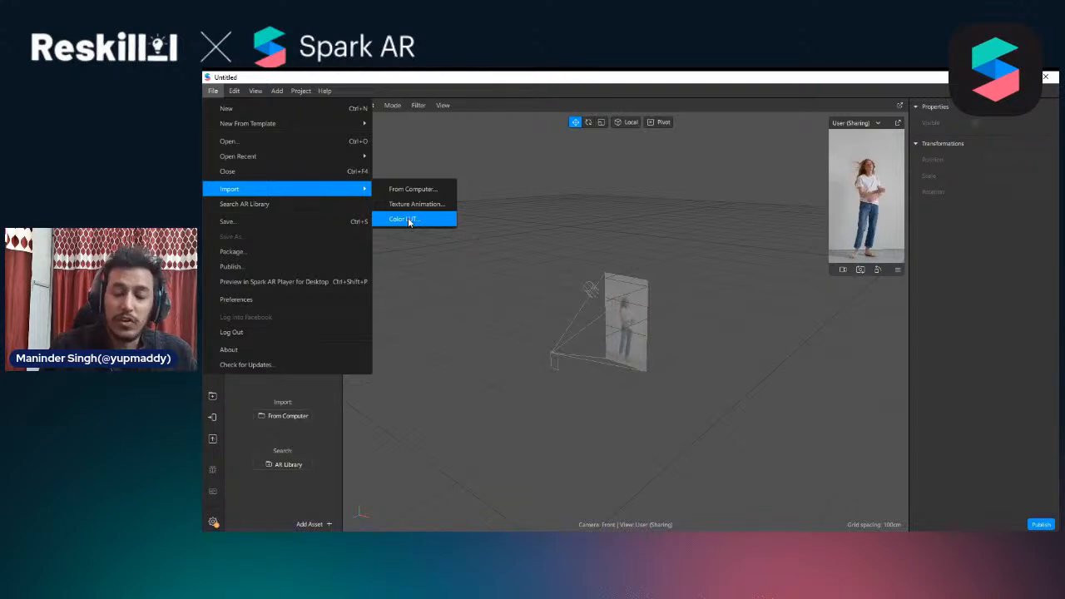
{"action": "mouse_move", "coordinate": [226, 88]}
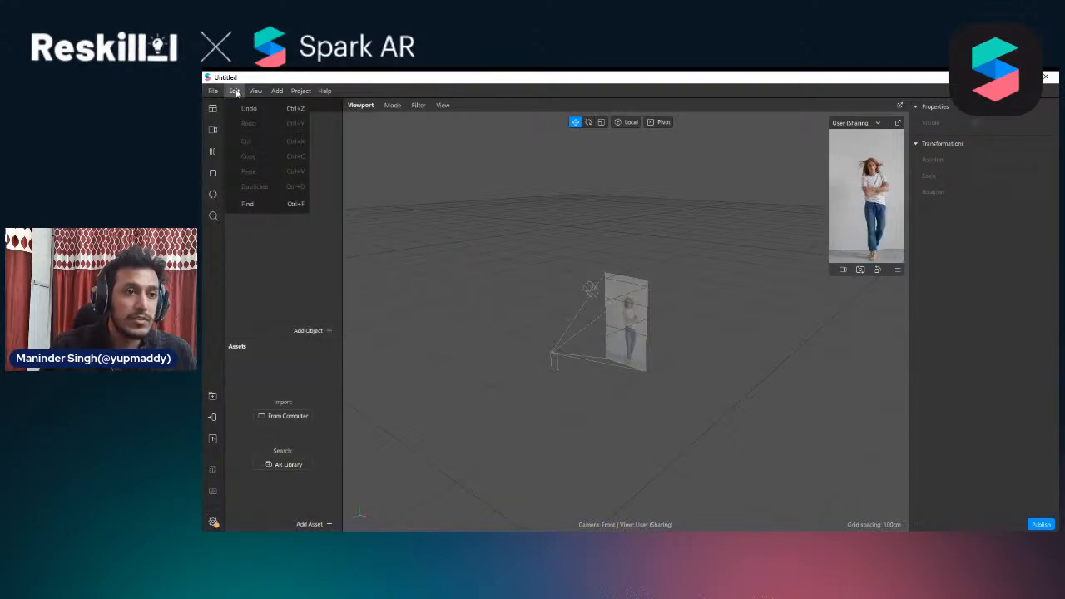
{"action": "mouse_move", "coordinate": [258, 93]}
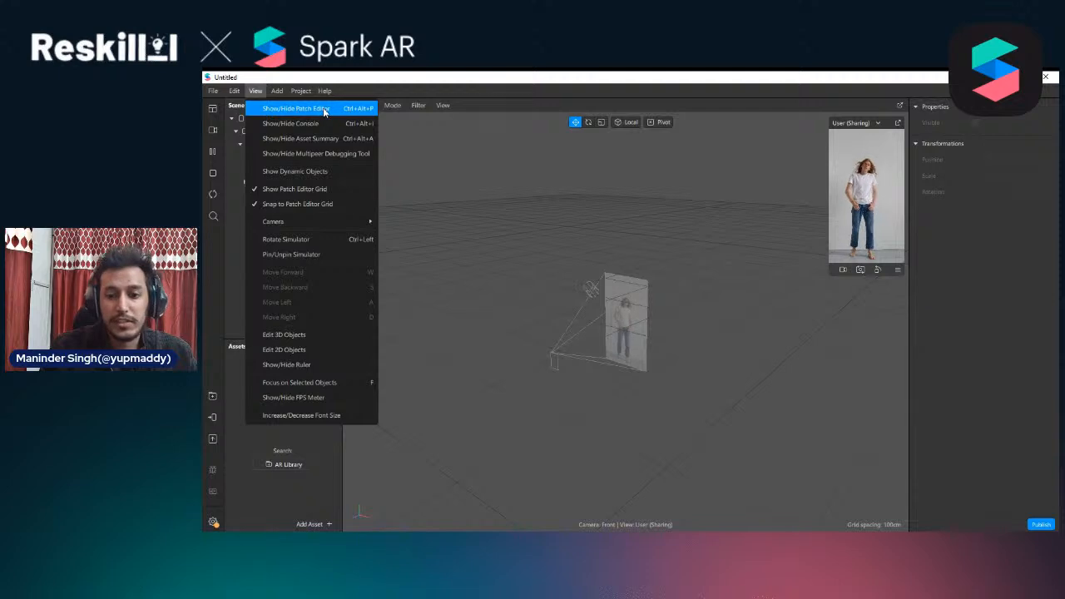
{"action": "left_click", "coordinate": [296, 109]}
{"action": "left_click_drag", "start_coordinate": [637, 370], "coordinate": [631, 318]}
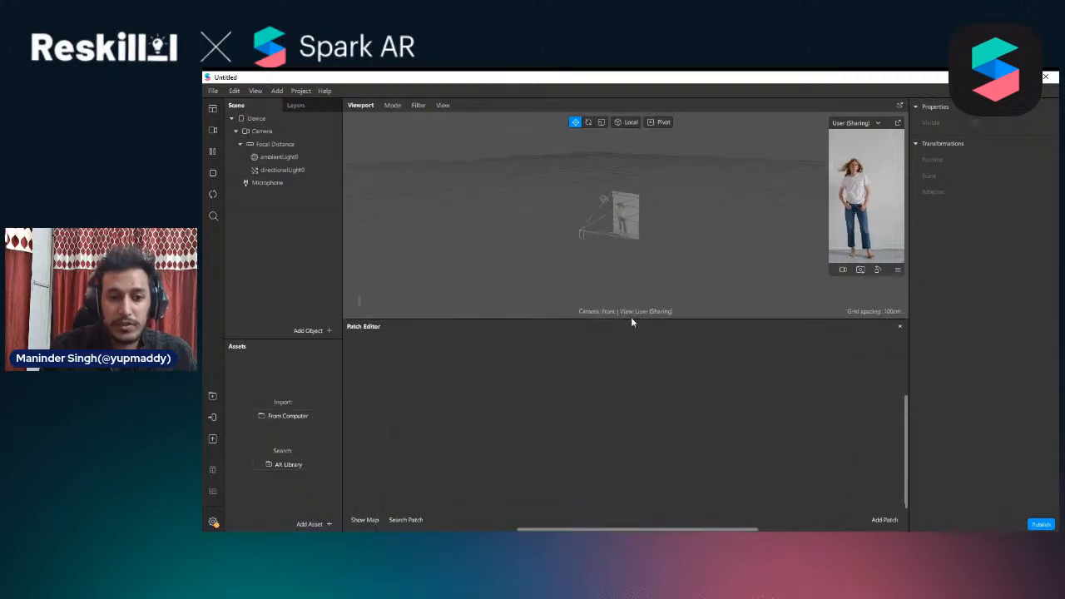
Try out an If Then Else patch in the Patch Editor, then delete it
{"action": "double_click", "coordinate": [448, 398]}
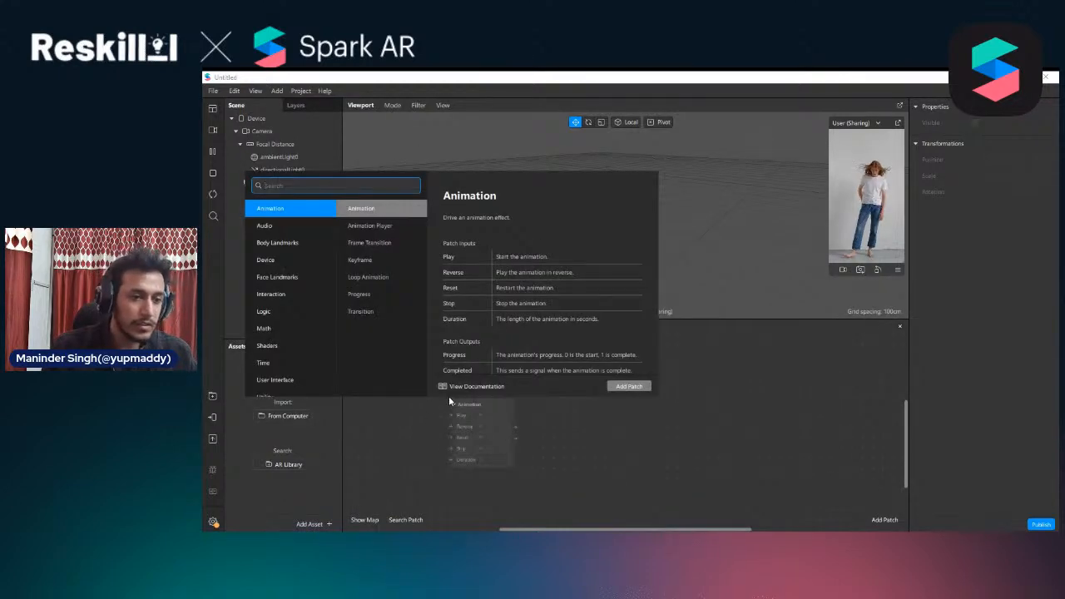
{"action": "type", "text": "lo"}
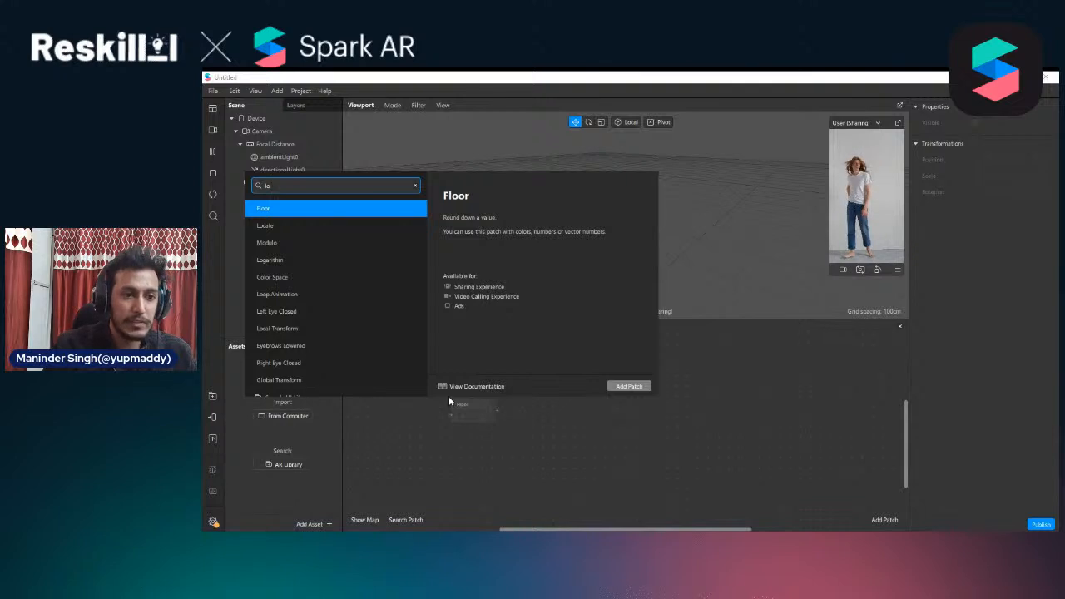
{"action": "key", "text": "BackSpace"}
{"action": "key", "text": "BackSpace"}
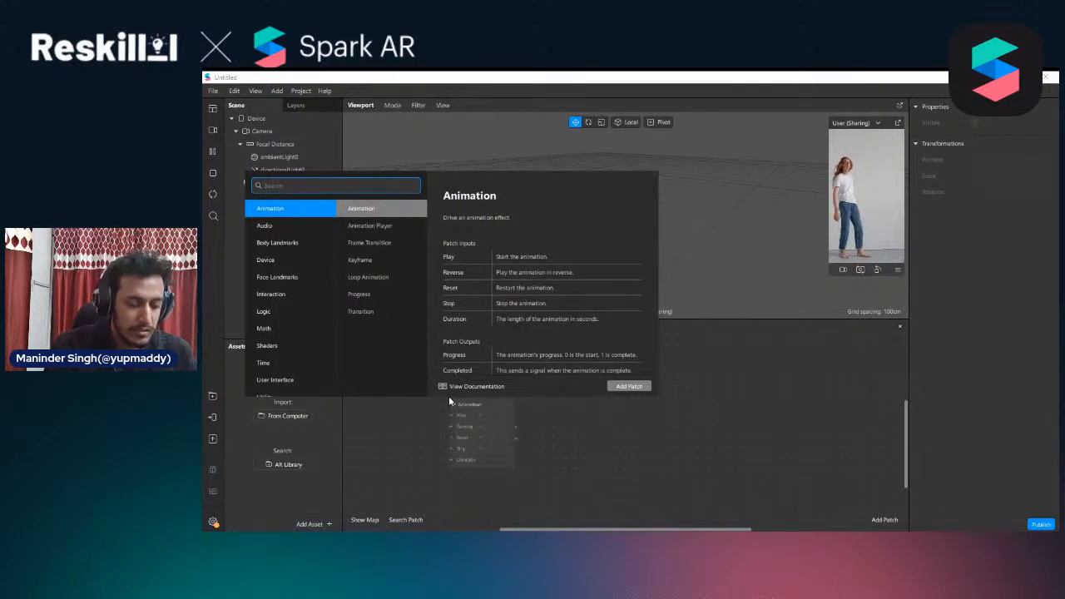
{"action": "type", "text": "els"}
{"action": "key", "text": "Return"}
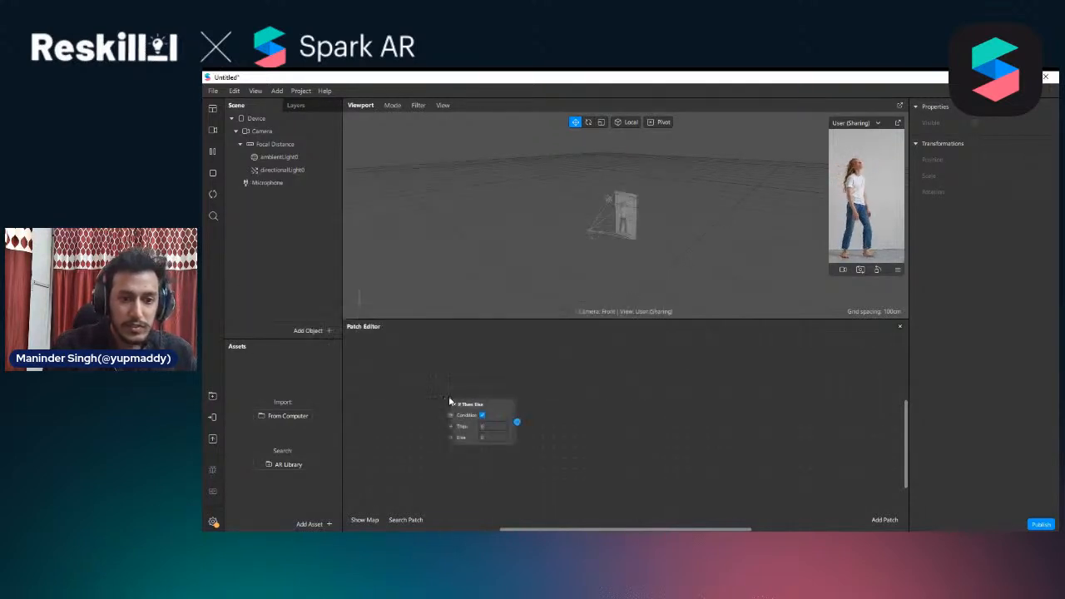
{"action": "left_click_drag", "start_coordinate": [496, 415], "coordinate": [548, 393]}
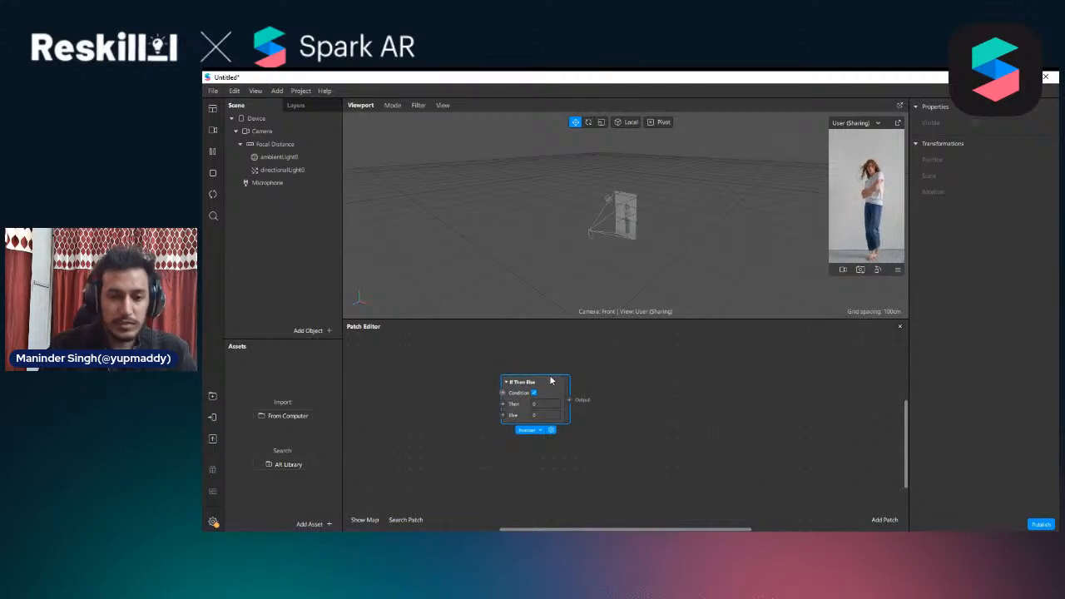
{"action": "key", "text": "Delete"}
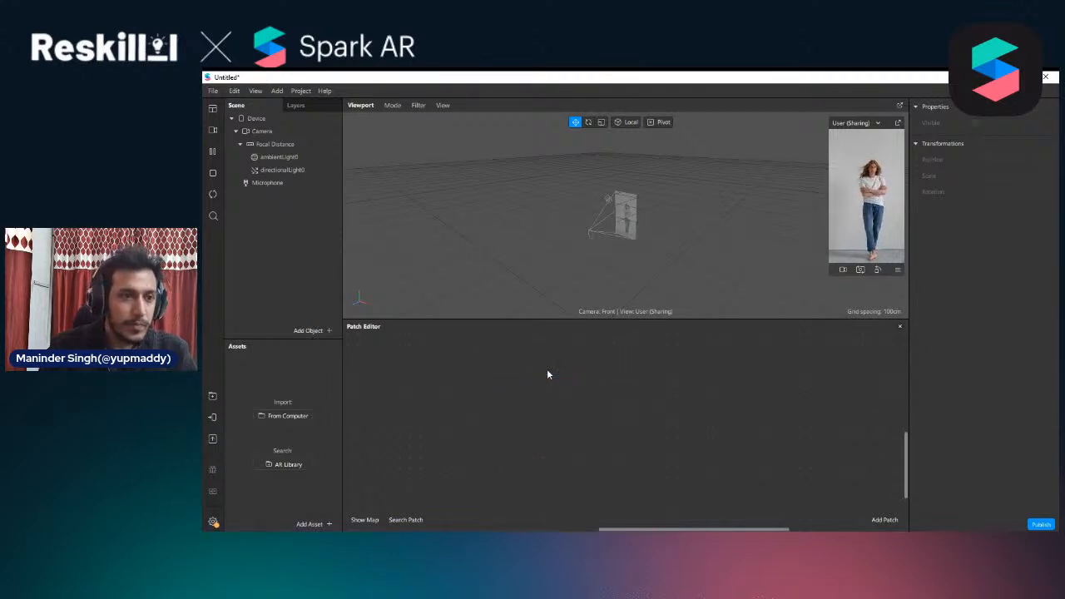
Open the project's properties for review and close them without changing anything
{"action": "left_click", "coordinate": [260, 91]}
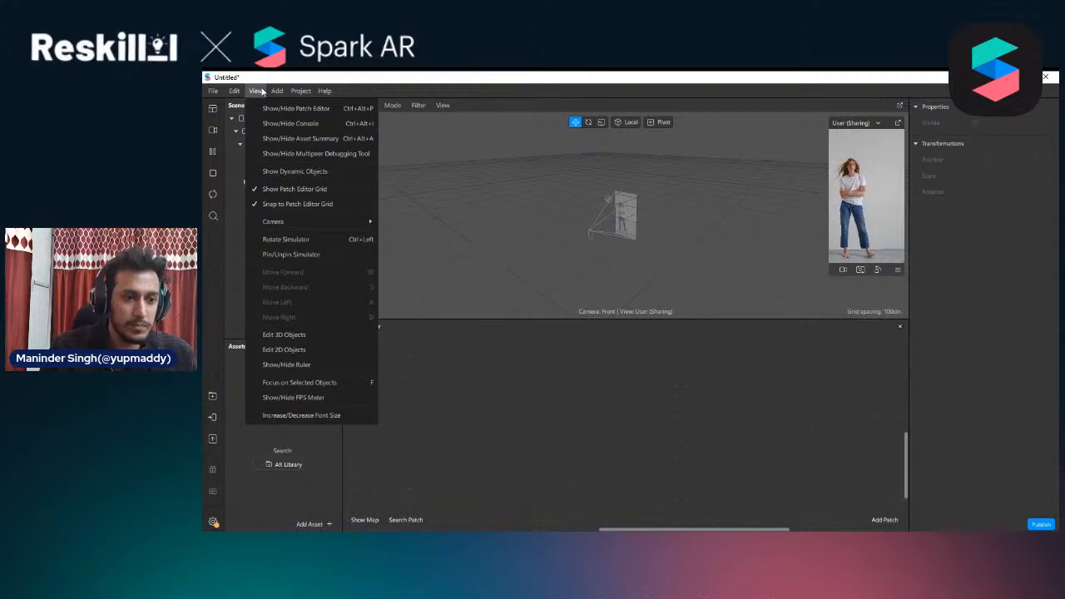
{"action": "mouse_move", "coordinate": [275, 96]}
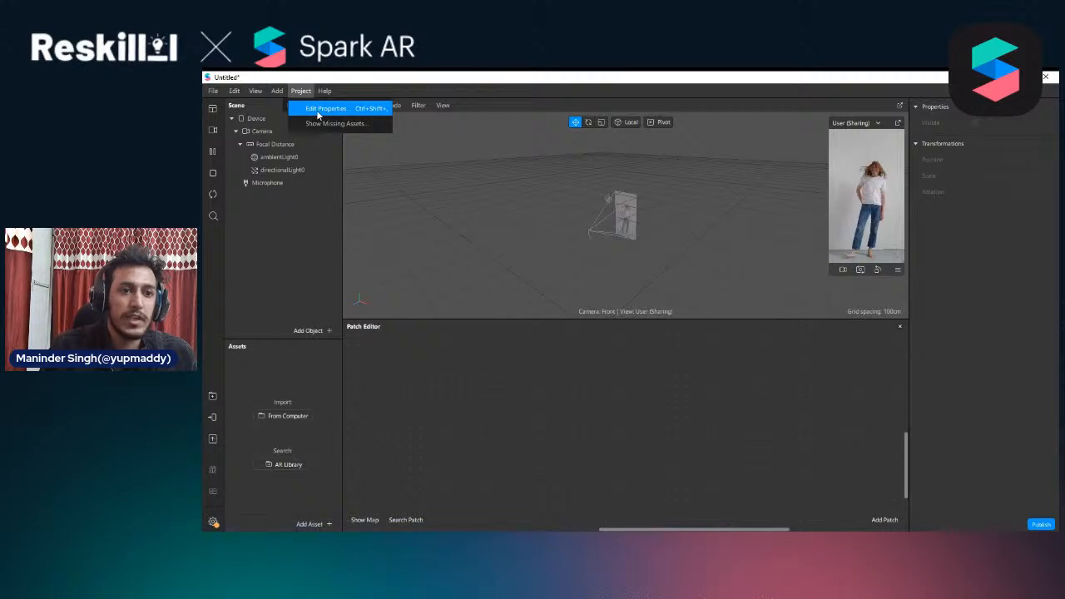
{"action": "left_click", "coordinate": [326, 108]}
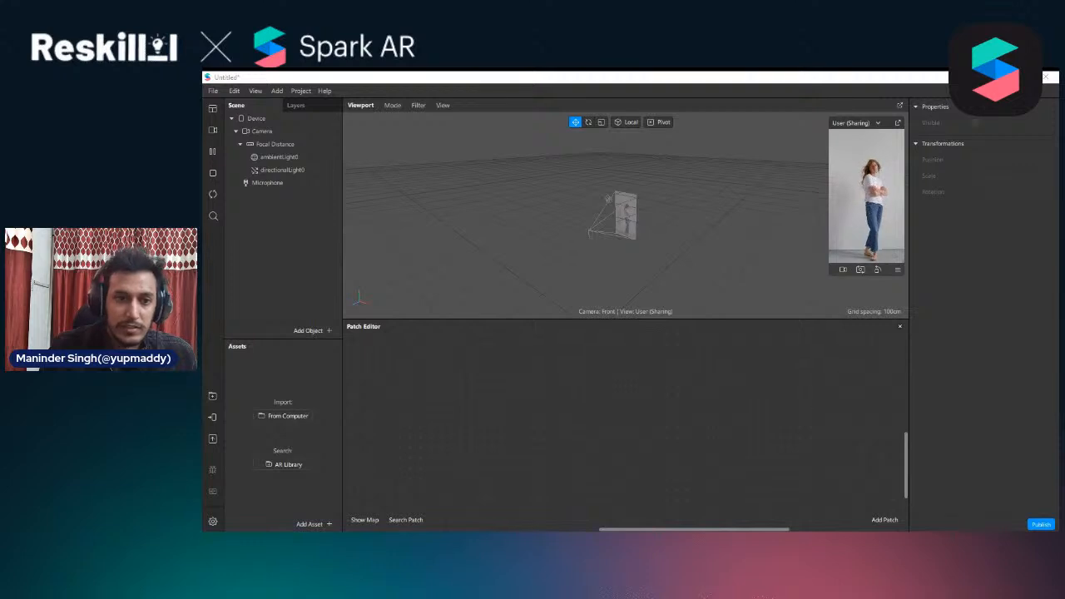
{"action": "left_click", "coordinate": [300, 92]}
{"action": "left_click", "coordinate": [324, 108]}
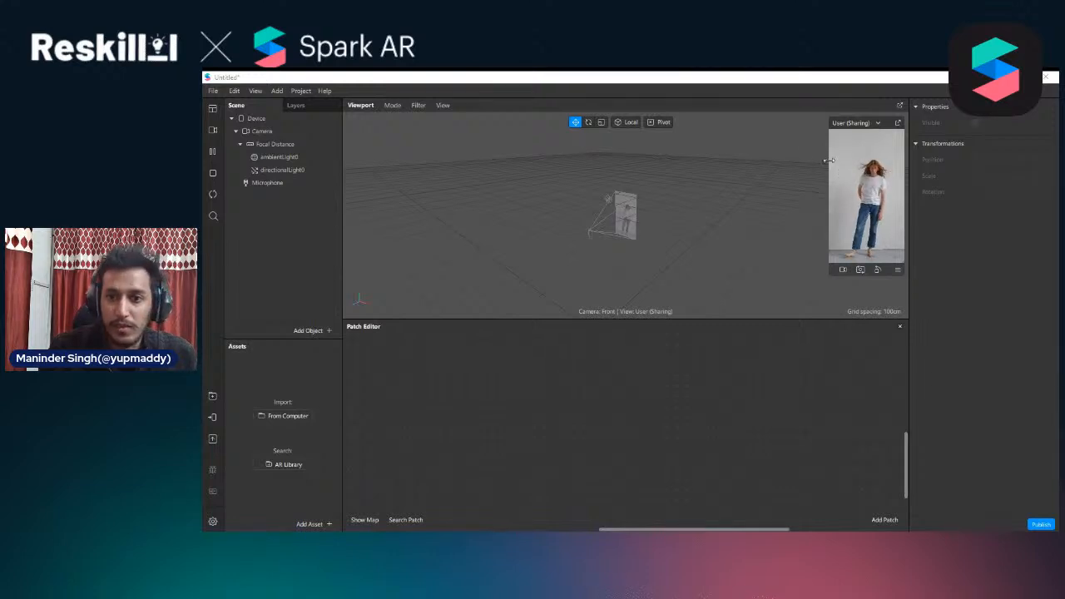
{"action": "left_click", "coordinate": [466, 213]}
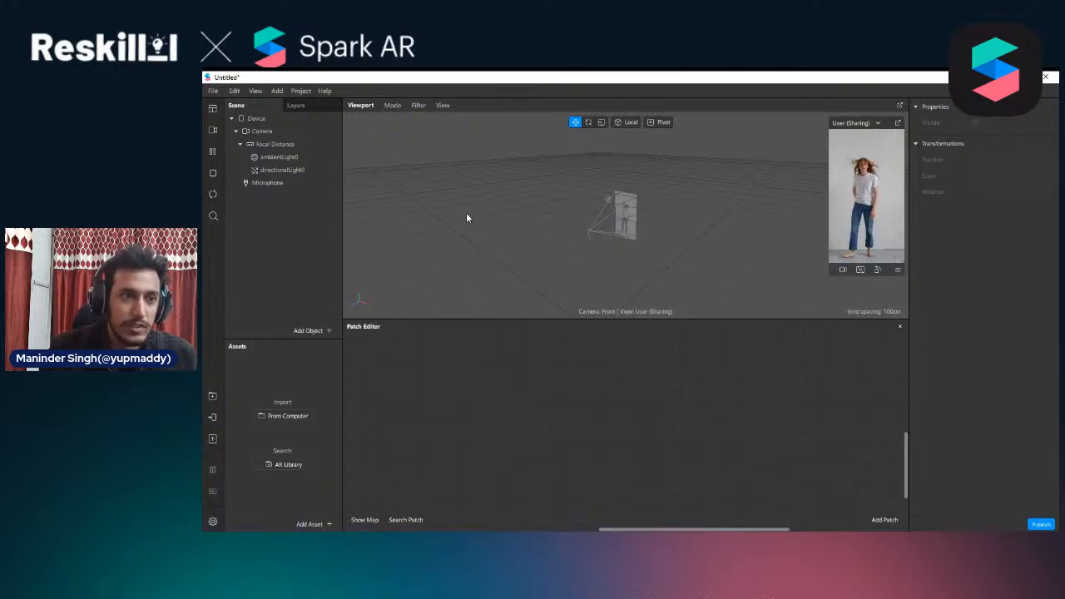
{"action": "left_click", "coordinate": [212, 91]}
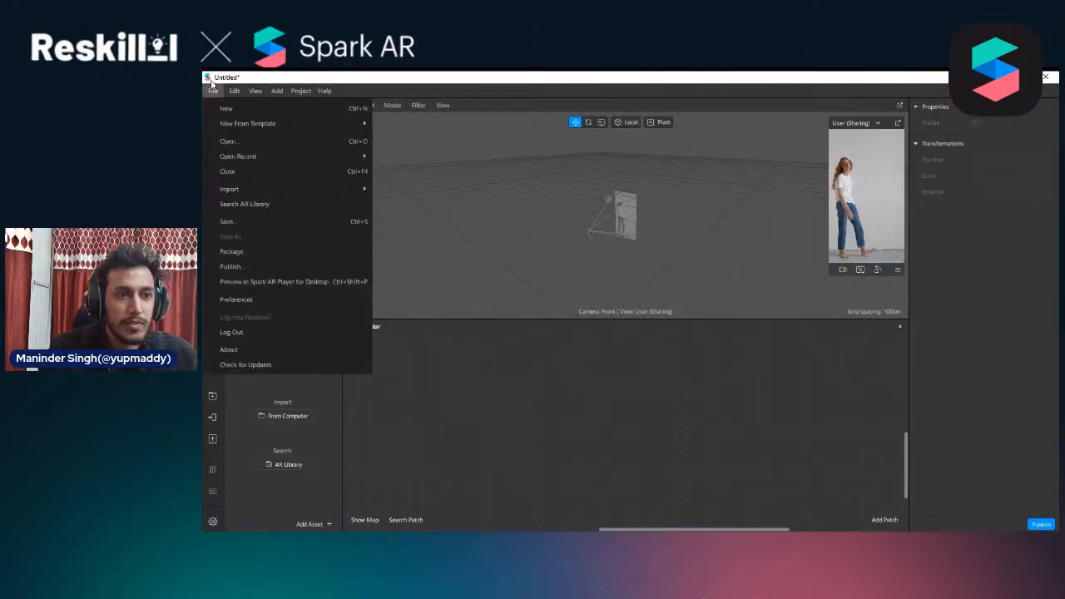
{"action": "left_click", "coordinate": [509, 377]}
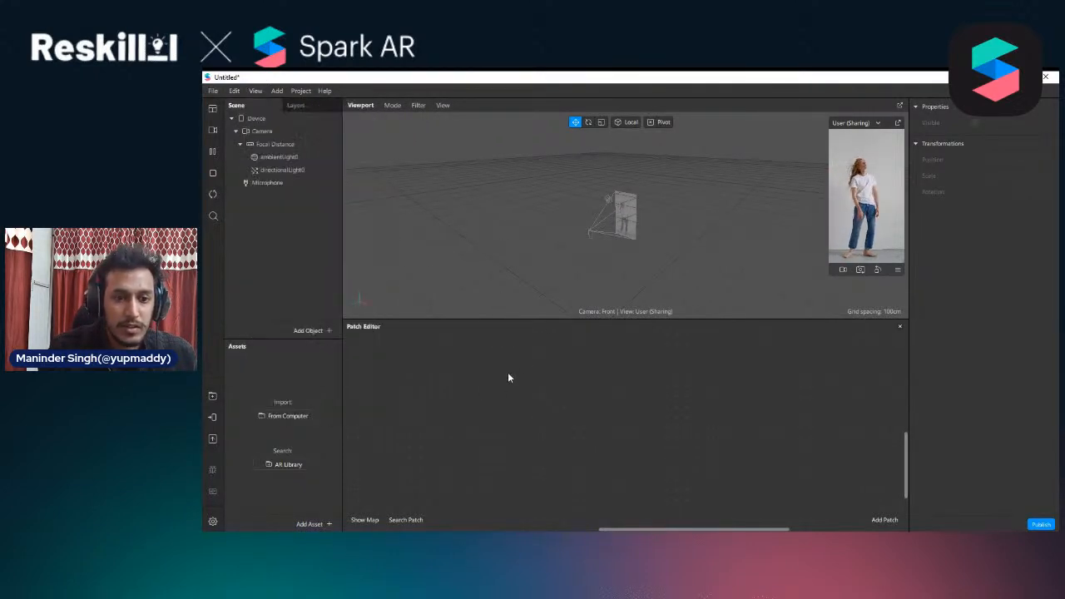
Enlarge the Patch Editor further and add a patch for the Device object from the scene
{"action": "left_click_drag", "start_coordinate": [549, 320], "coordinate": [544, 274]}
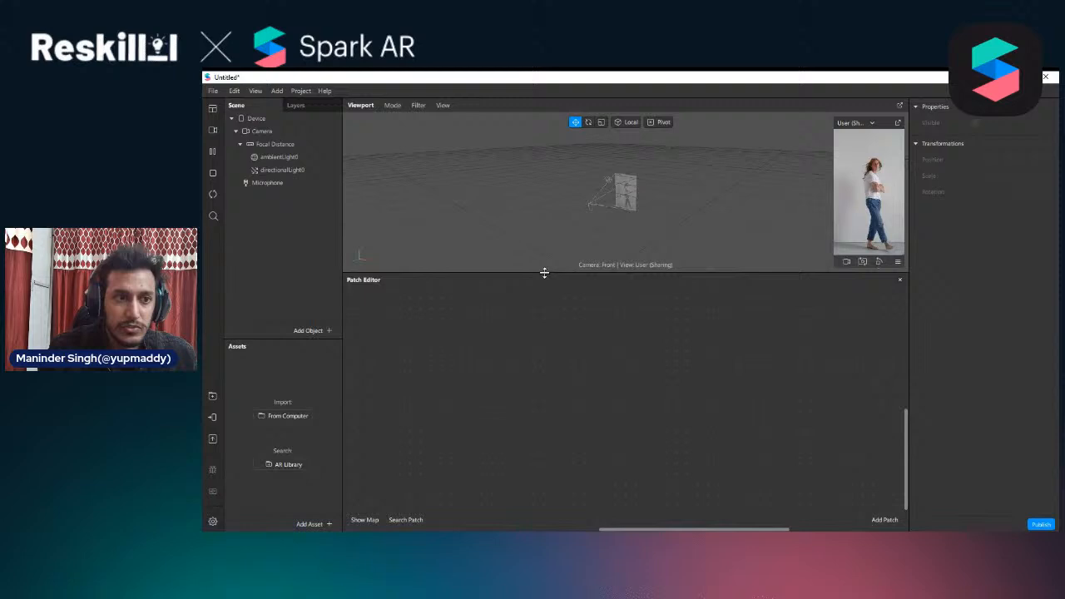
{"action": "left_click", "coordinate": [246, 122]}
{"action": "left_click", "coordinate": [264, 145]}
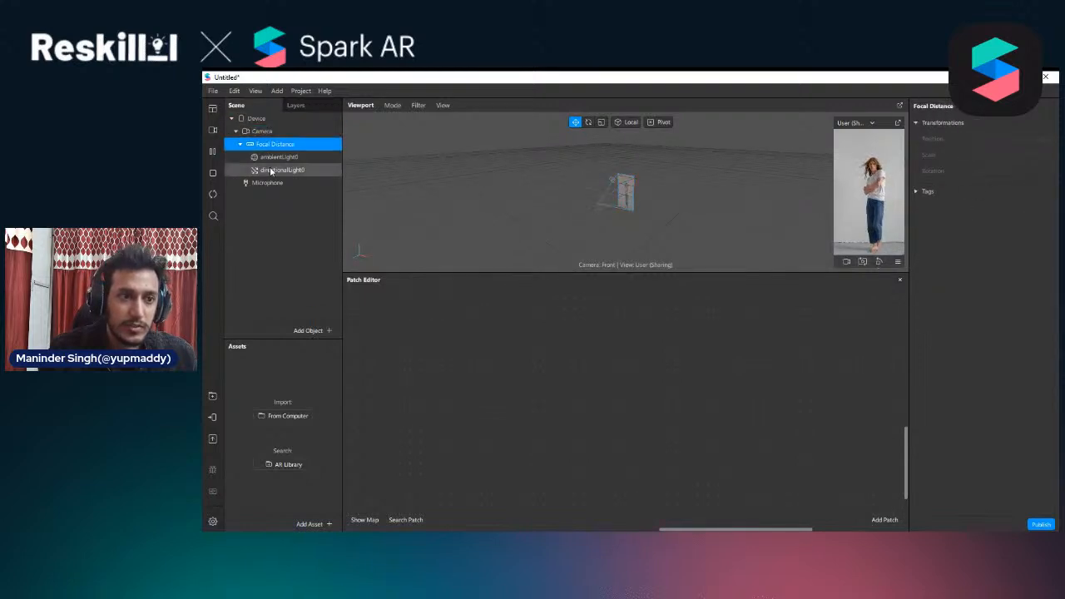
{"action": "left_click", "coordinate": [270, 169]}
{"action": "left_click", "coordinate": [268, 124]}
{"action": "left_click_drag", "start_coordinate": [247, 121], "coordinate": [438, 340]}
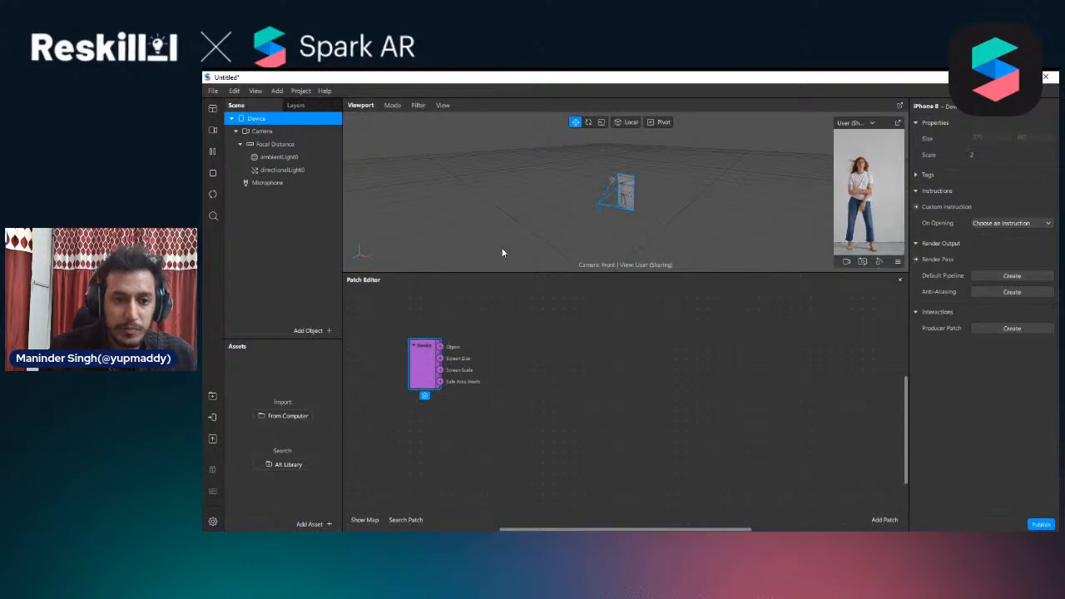
Add a patch for the Camera object and place it directly below the Device patch
{"action": "left_click", "coordinate": [257, 132]}
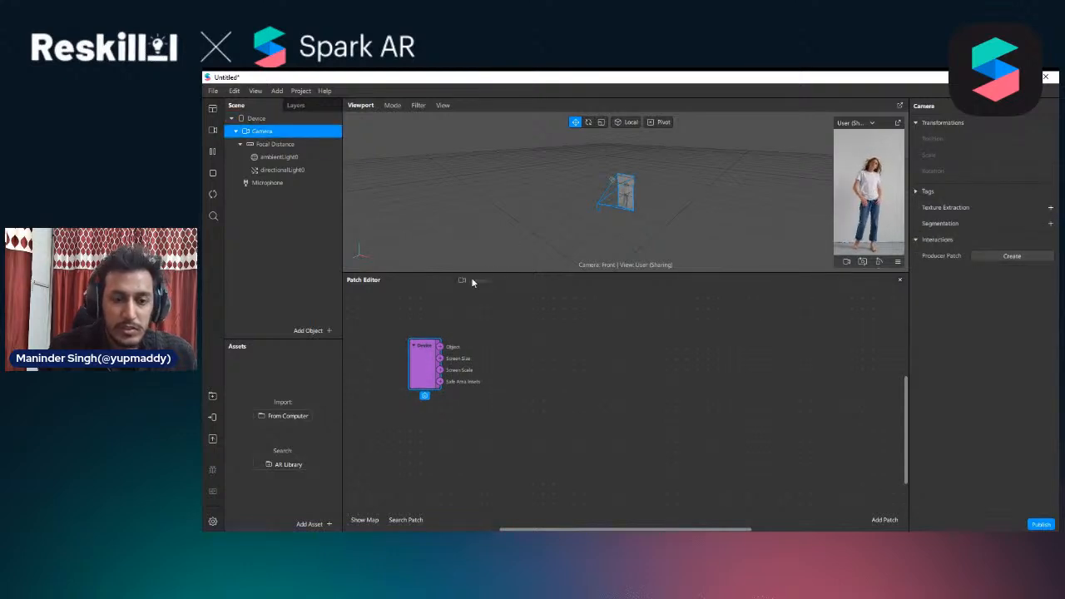
{"action": "left_click_drag", "start_coordinate": [472, 282], "coordinate": [519, 380]}
{"action": "left_click_drag", "start_coordinate": [451, 430], "coordinate": [426, 407]}
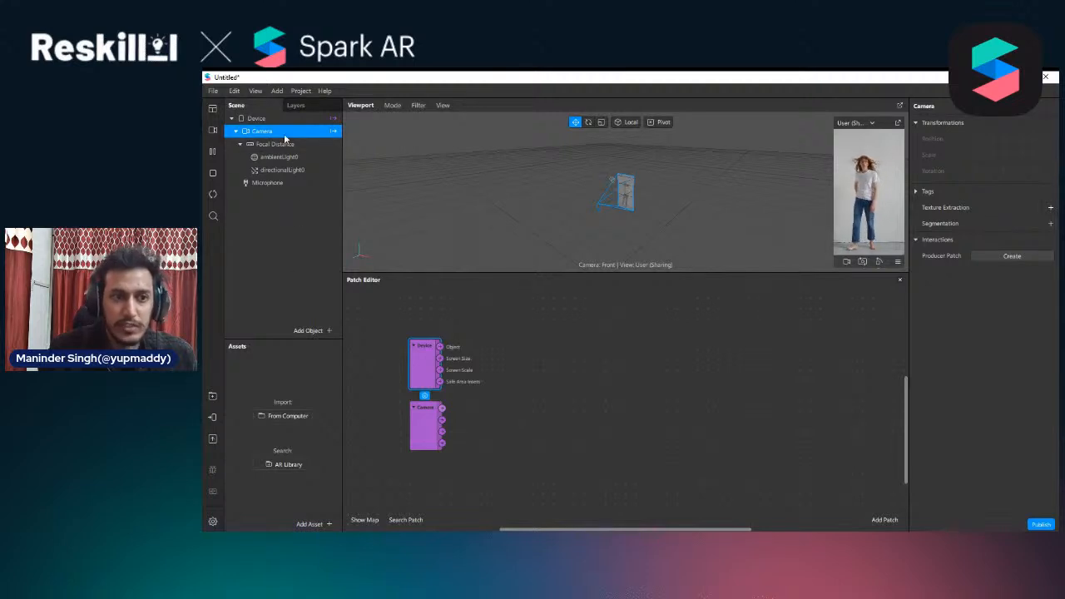
Add a Divide patch that takes the Device patch's Screen Size as its first value and Screen Scale as its second value
{"action": "left_click_drag", "start_coordinate": [441, 359], "coordinate": [462, 361]}
{"action": "left_click", "coordinate": [426, 372]}
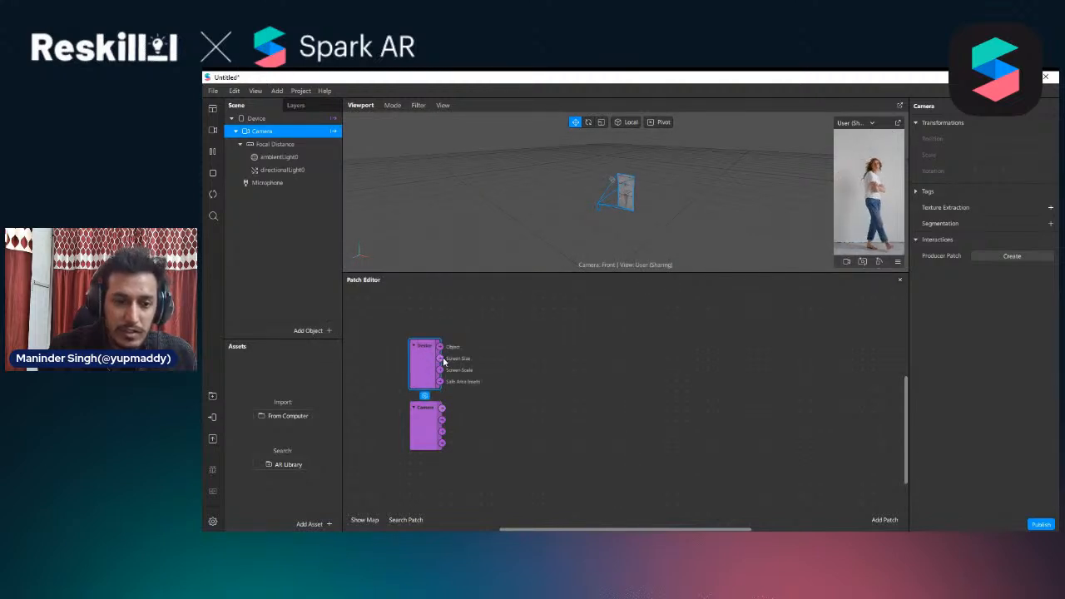
{"action": "left_click_drag", "start_coordinate": [441, 359], "coordinate": [483, 362]}
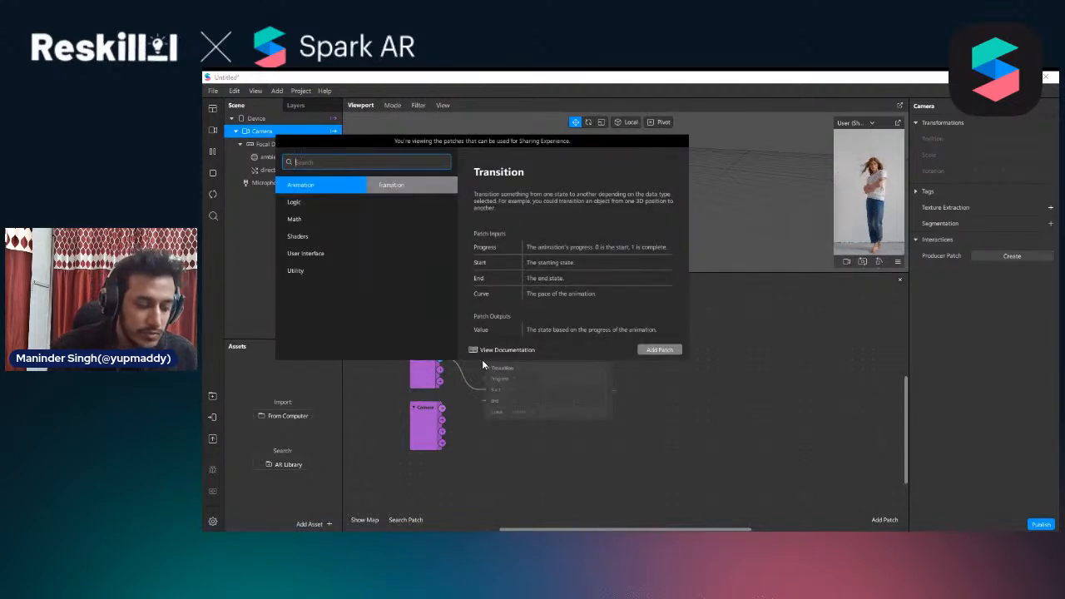
{"action": "type", "text": "div"}
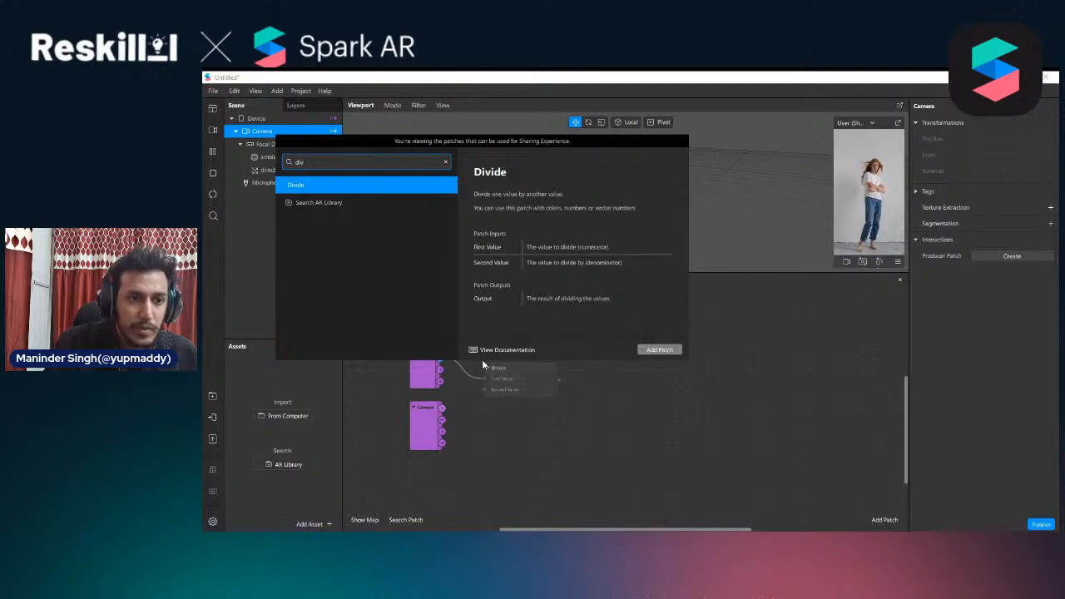
{"action": "key", "text": "Return"}
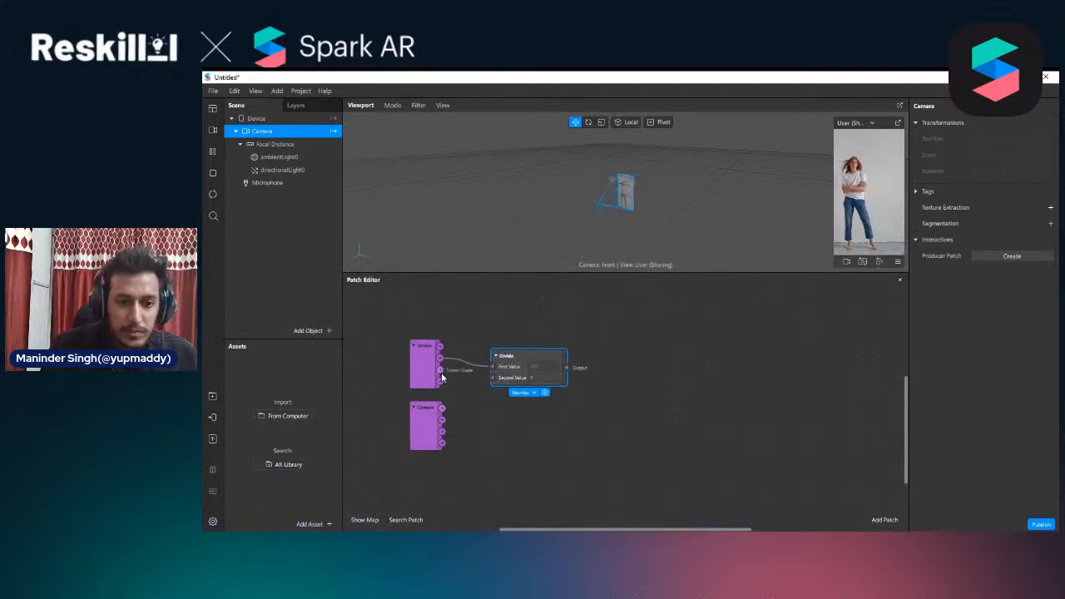
{"action": "left_click_drag", "start_coordinate": [440, 371], "coordinate": [509, 390]}
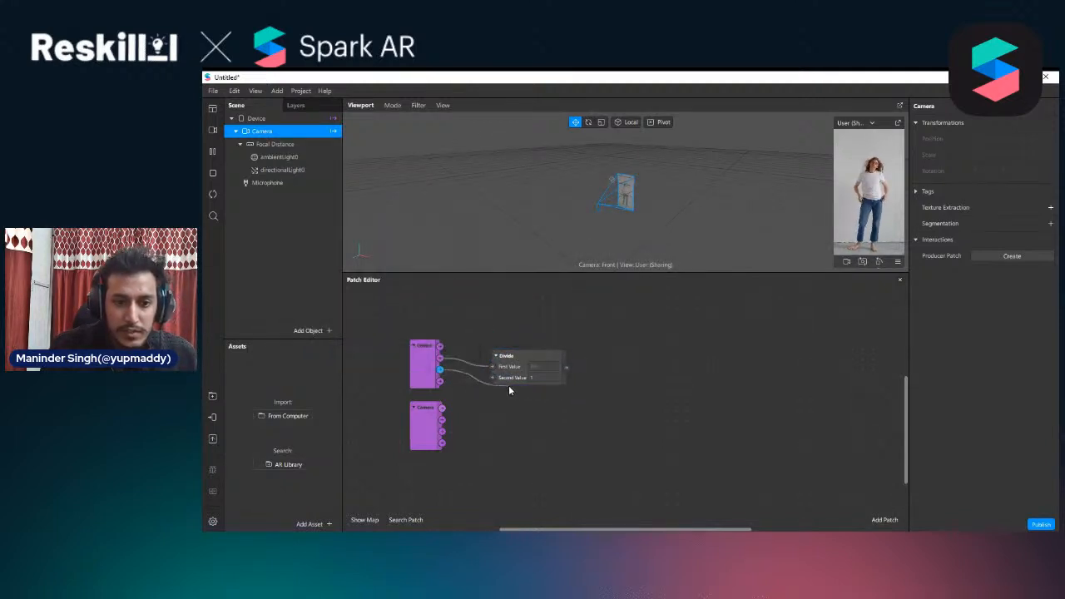
{"action": "left_click", "coordinate": [512, 367]}
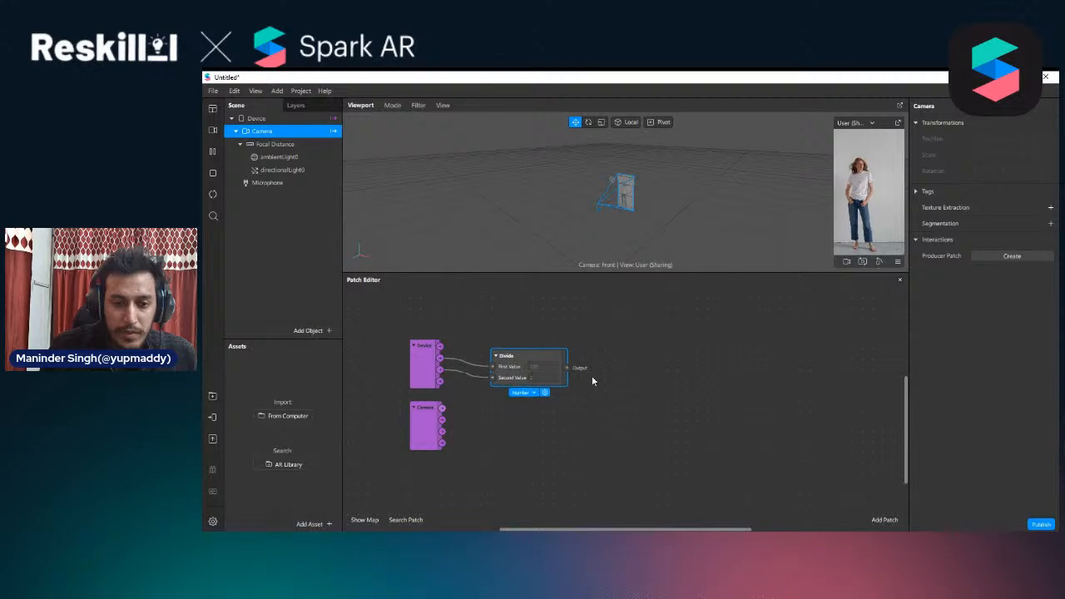
Feed the Divide output into a new Value patch of type Vector 2, placed level with the Divide patch
{"action": "left_click_drag", "start_coordinate": [567, 372], "coordinate": [584, 372]}
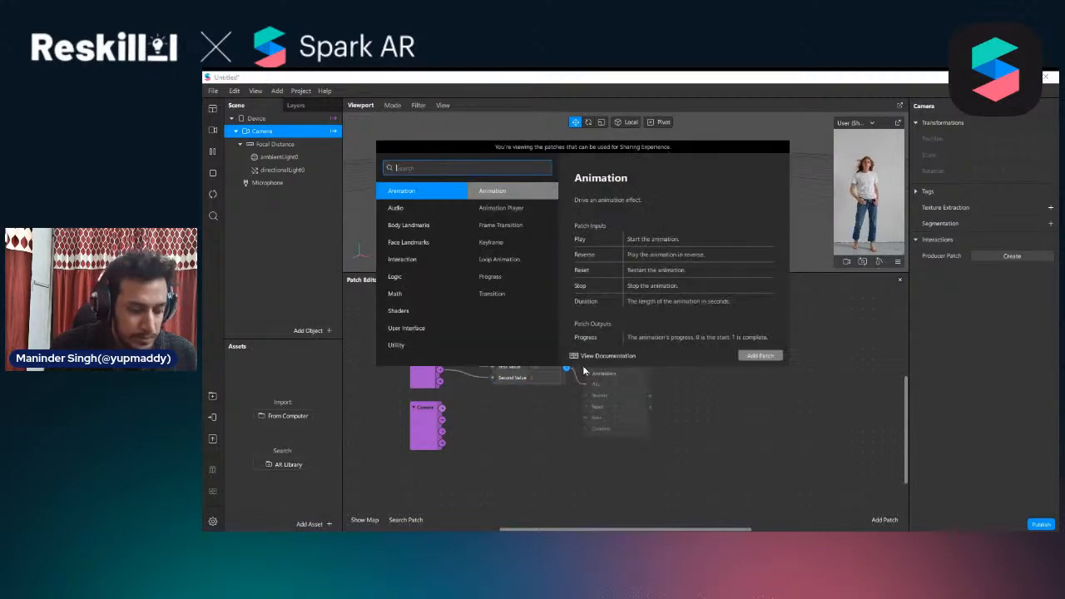
{"action": "type", "text": "va"}
{"action": "key", "text": "Return"}
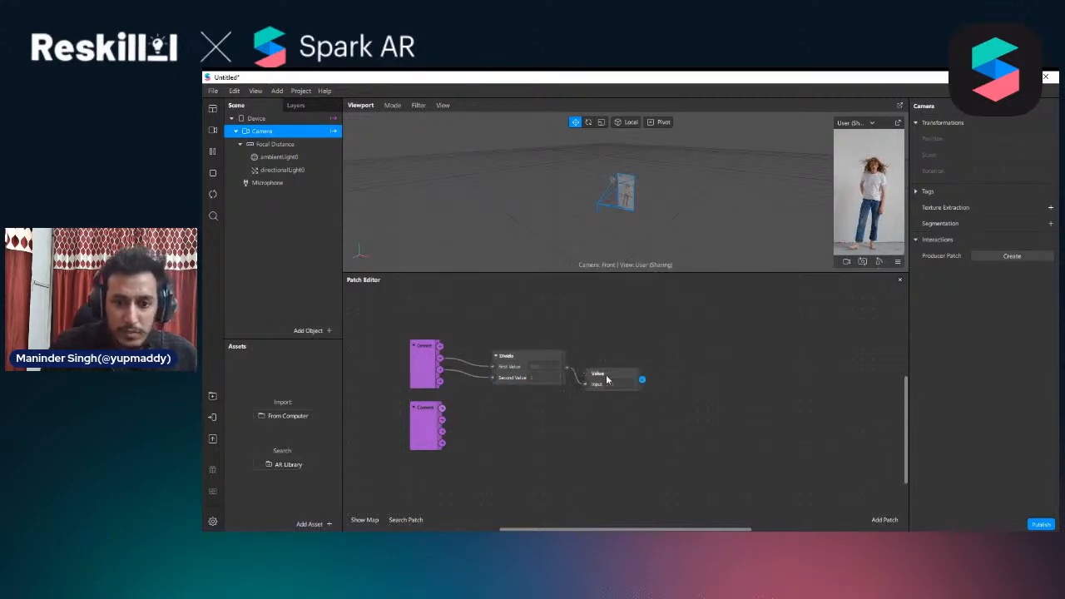
{"action": "left_click", "coordinate": [606, 380]}
{"action": "left_click", "coordinate": [608, 399]}
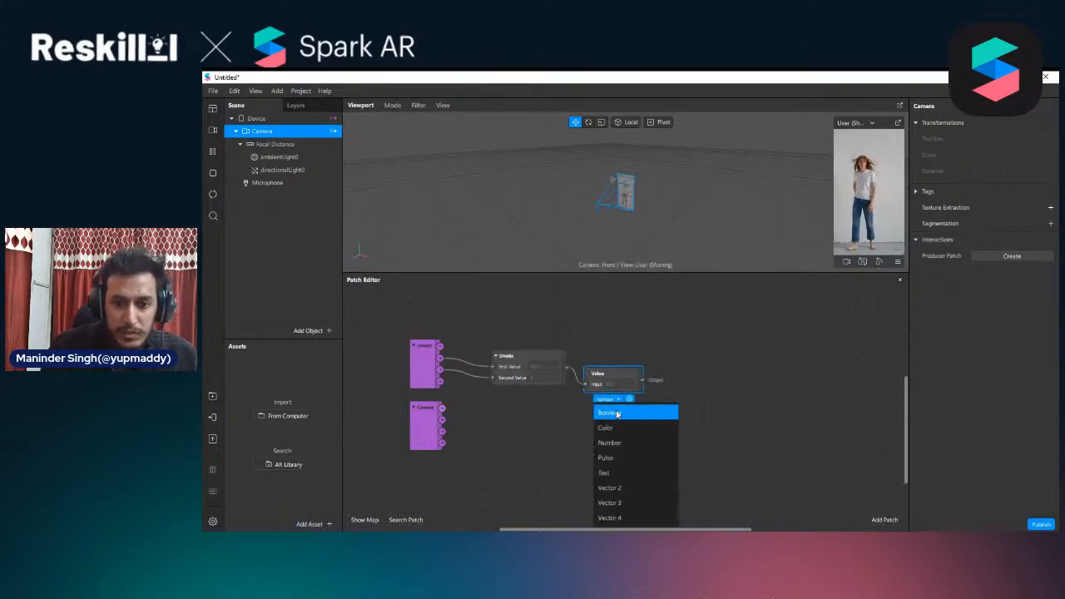
{"action": "left_click", "coordinate": [626, 488]}
{"action": "left_click_drag", "start_coordinate": [623, 377], "coordinate": [619, 357]}
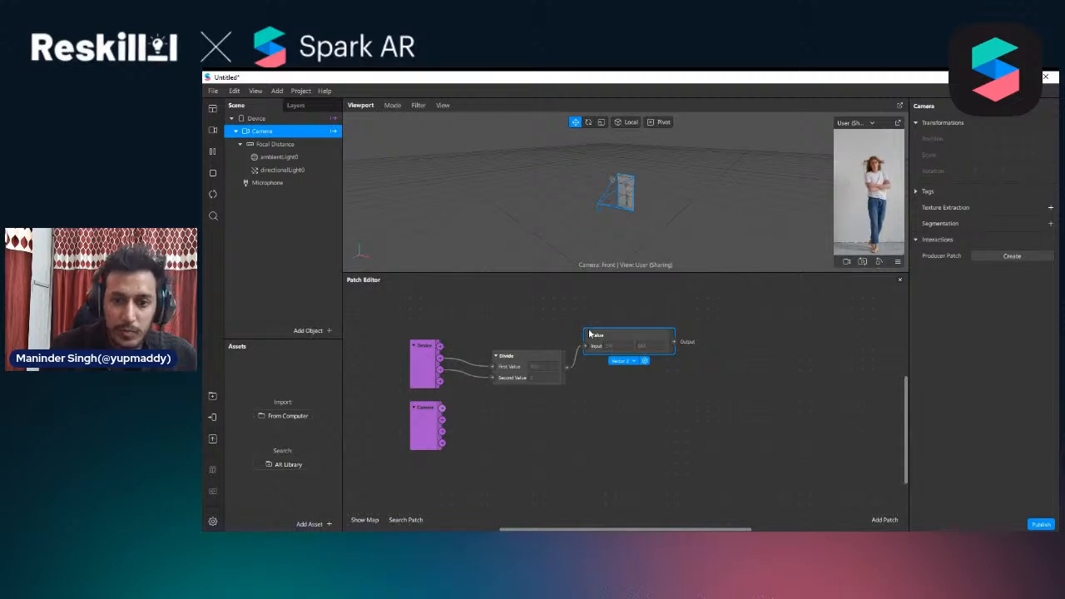
{"action": "left_click_drag", "start_coordinate": [590, 334], "coordinate": [590, 345]}
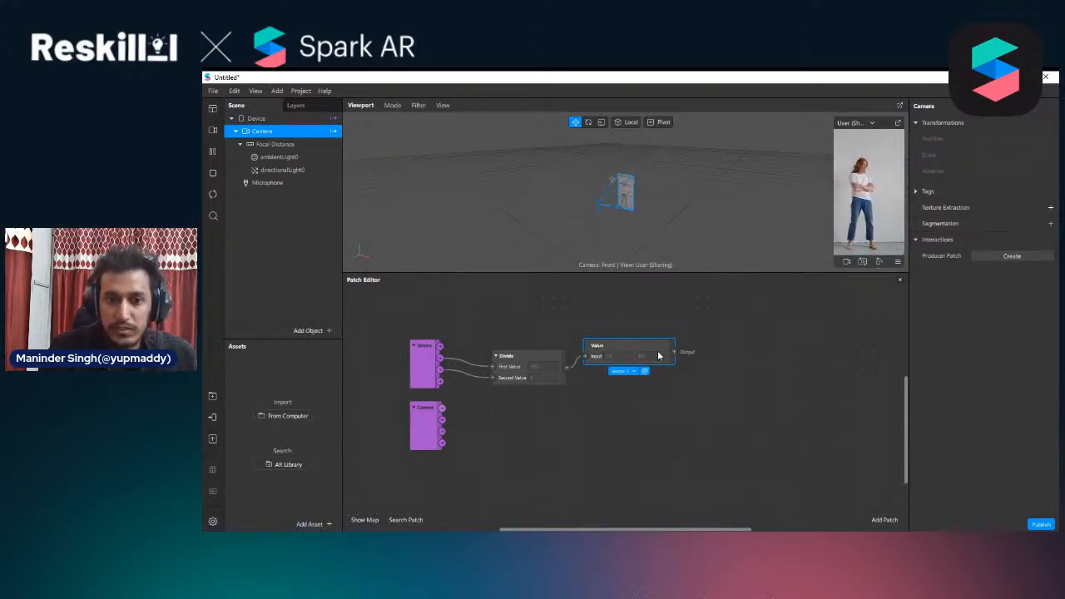
{"action": "left_click_drag", "start_coordinate": [660, 346], "coordinate": [657, 368]}
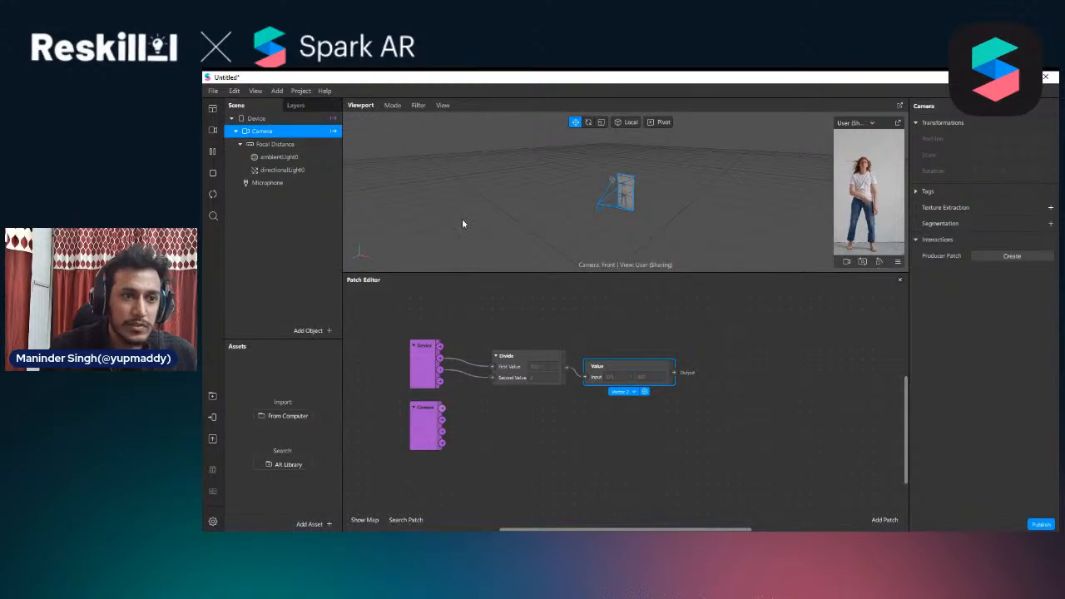
Move the connected Device, Divide and Value patches up together and align the Camera patch beneath the Device patch
{"action": "left_click_drag", "start_coordinate": [733, 436], "coordinate": [542, 379]}
{"action": "left_click", "coordinate": [411, 382]}
{"action": "left_click", "coordinate": [425, 442]}
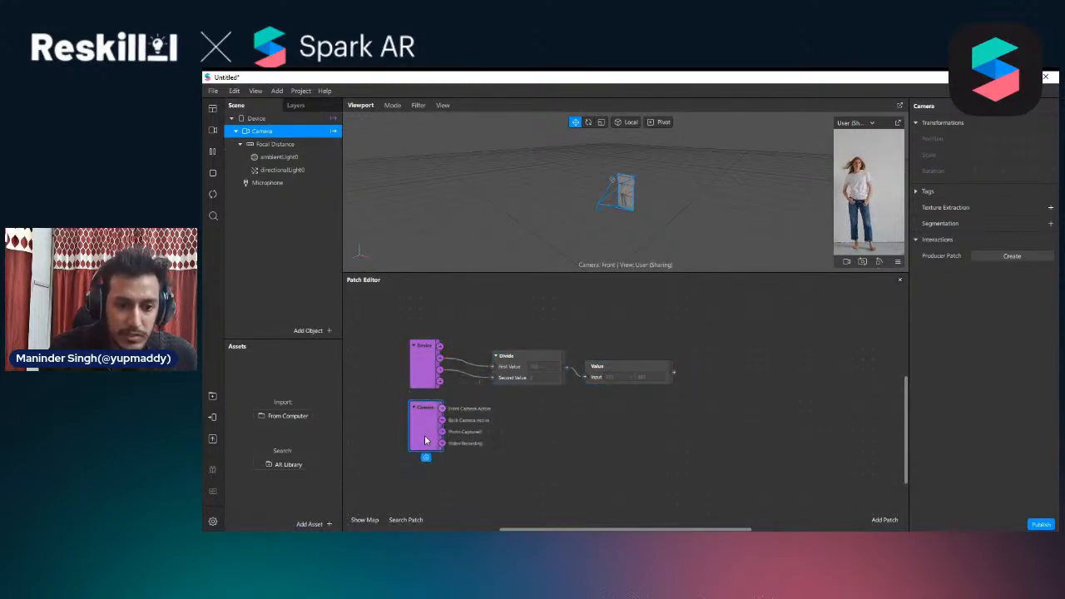
{"action": "left_click_drag", "start_coordinate": [696, 372], "coordinate": [431, 354]}
{"action": "left_click_drag", "start_coordinate": [420, 356], "coordinate": [409, 326]}
{"action": "left_click", "coordinate": [426, 439]}
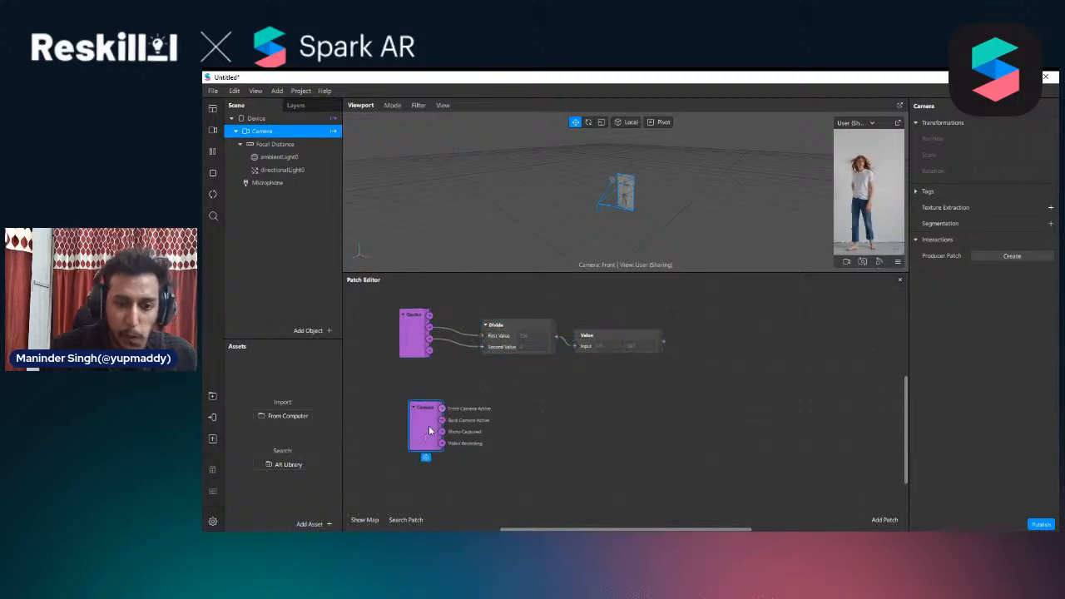
{"action": "left_click_drag", "start_coordinate": [429, 430], "coordinate": [456, 397]}
{"action": "left_click", "coordinate": [429, 420]}
{"action": "left_click", "coordinate": [426, 420]}
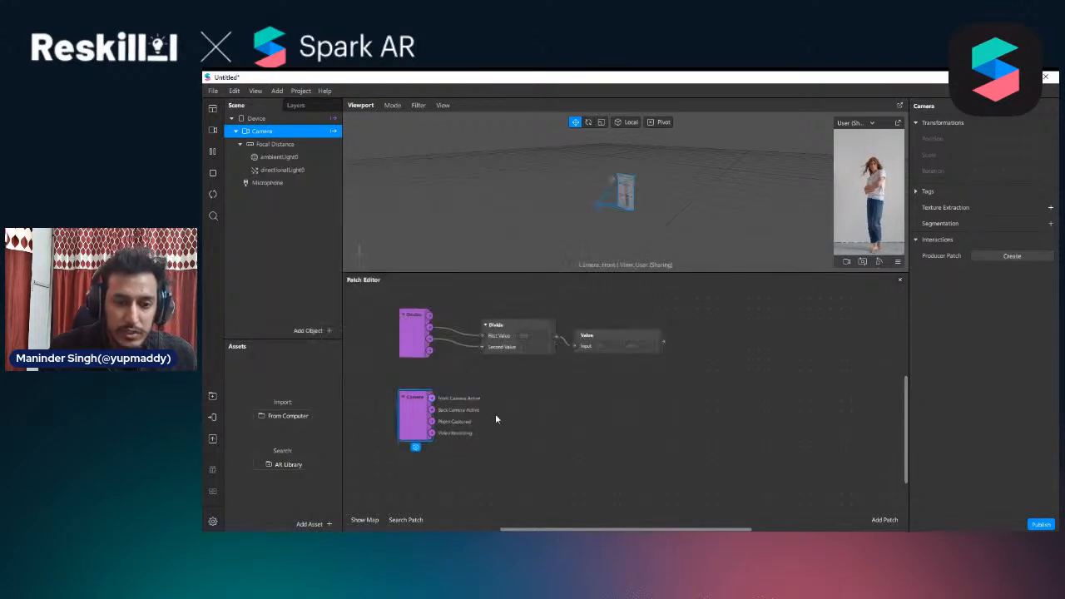
{"action": "left_click_drag", "start_coordinate": [418, 429], "coordinate": [417, 428]}
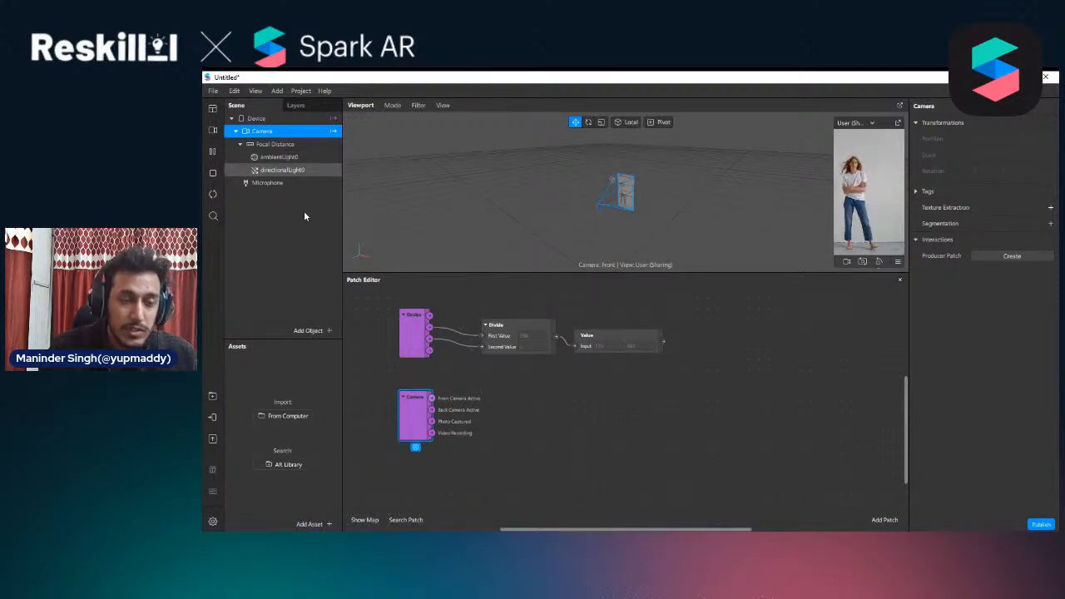
Add a plane object under Focal Distance in the scene
{"action": "right_click", "coordinate": [264, 121]}
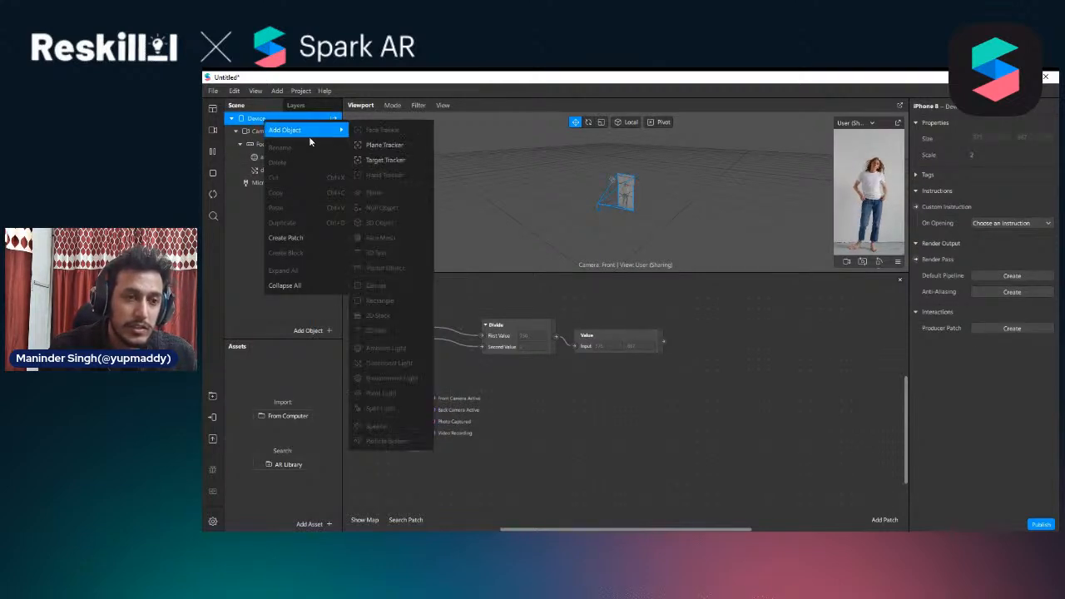
{"action": "left_click", "coordinate": [256, 146]}
{"action": "right_click", "coordinate": [256, 145]}
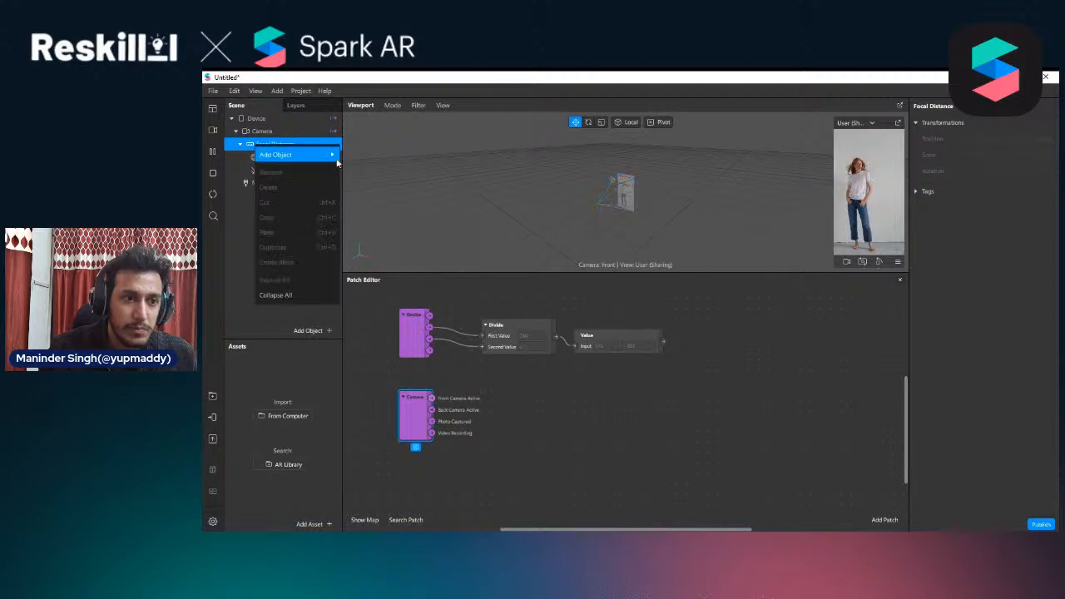
{"action": "mouse_move", "coordinate": [333, 154]}
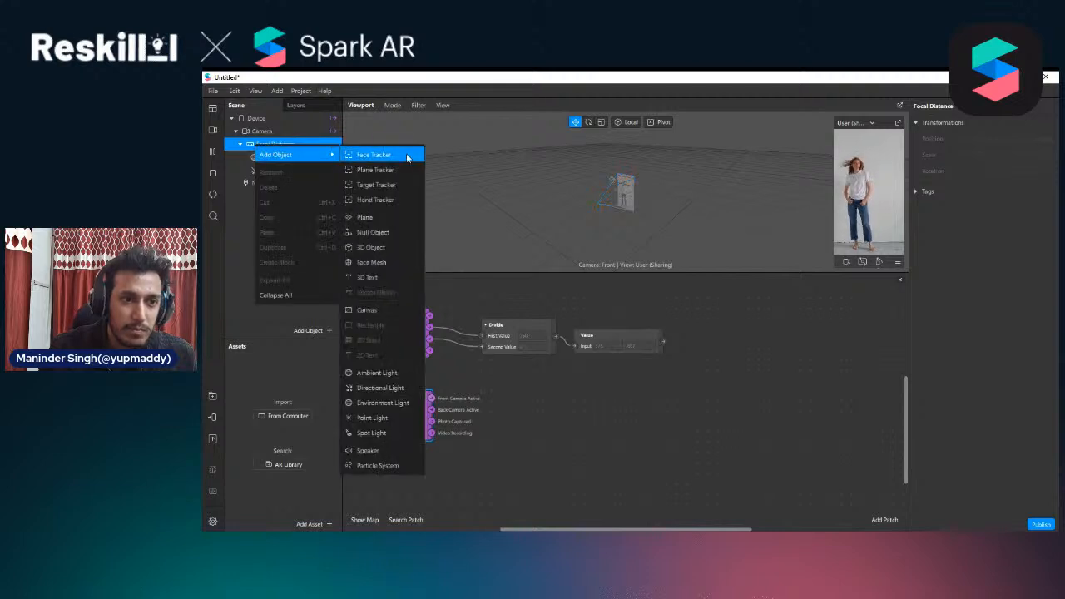
{"action": "left_click", "coordinate": [386, 218]}
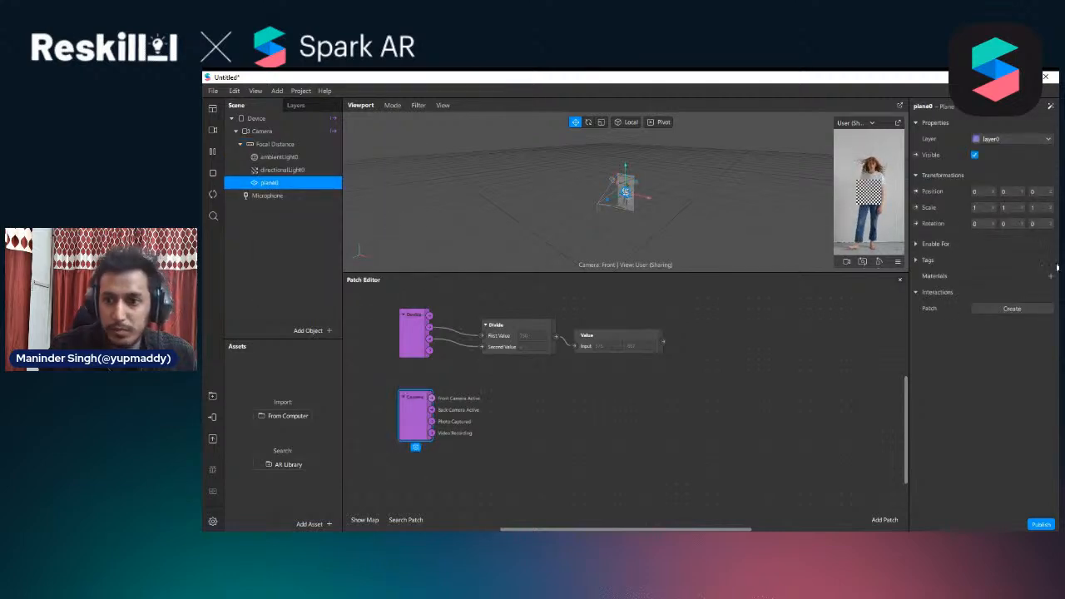
Expand the plane's Enable For options and switch Front Camera off and back on
{"action": "left_click", "coordinate": [915, 245]}
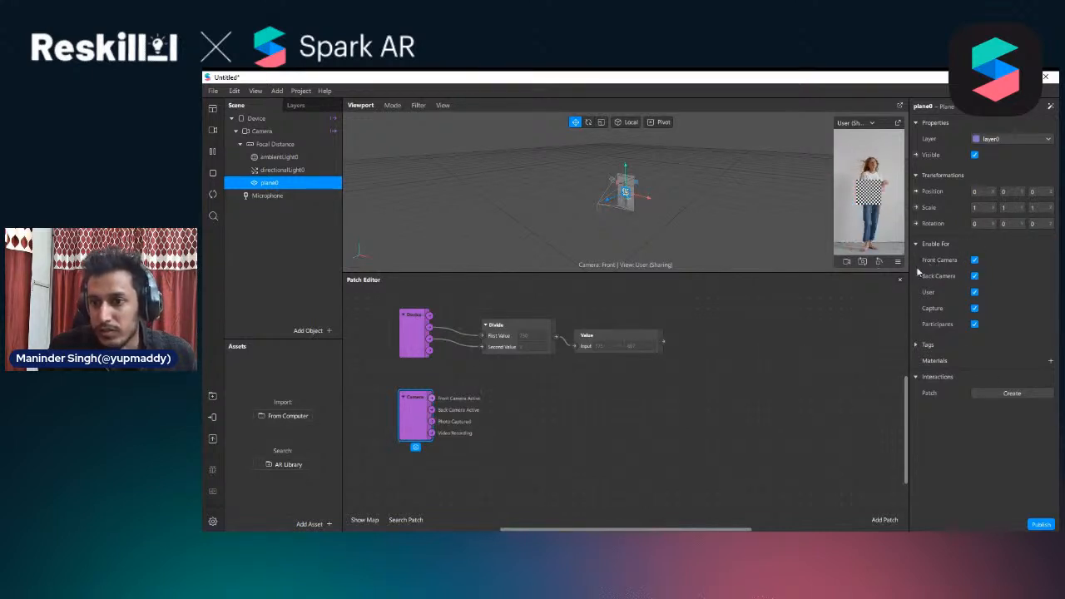
{"action": "left_click", "coordinate": [974, 259]}
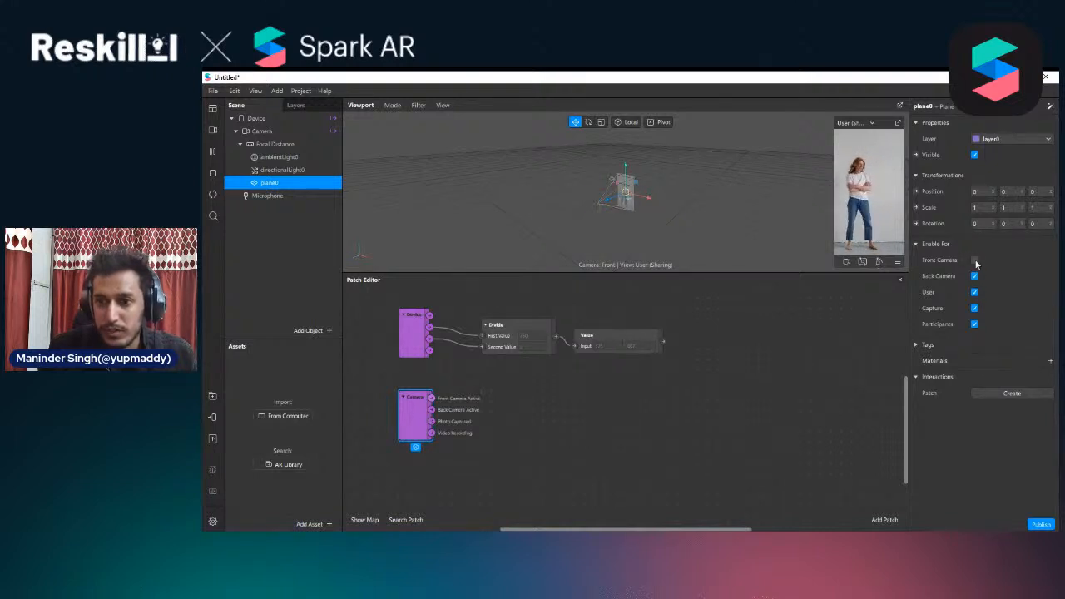
{"action": "left_click", "coordinate": [975, 260]}
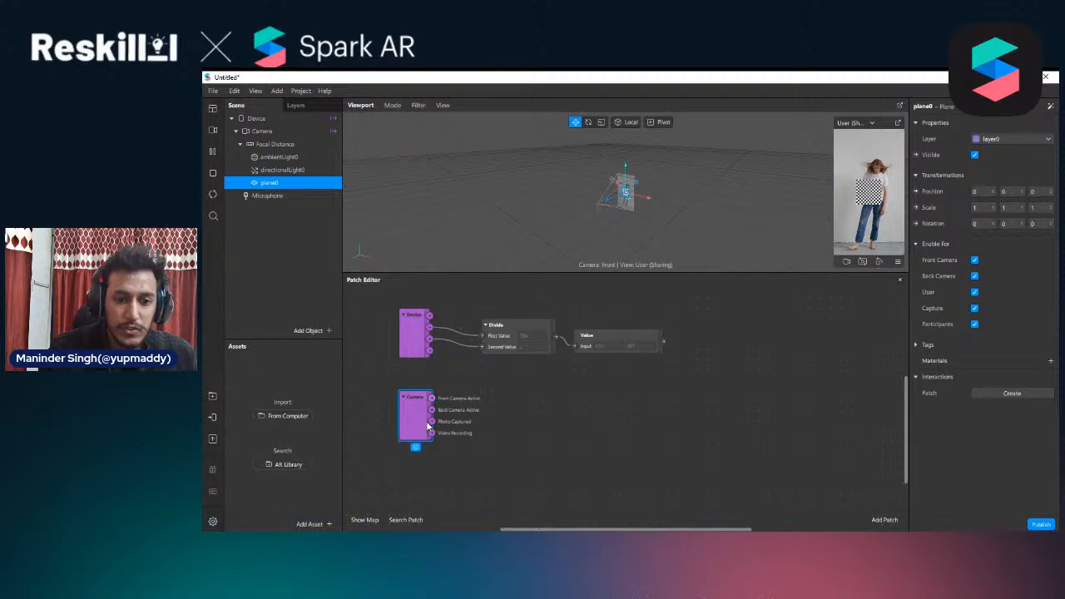
Move the Camera patch up close to the Device patch and try its outputs, dismissing the patch list without adding a patch
{"action": "left_click_drag", "start_coordinate": [432, 422], "coordinate": [410, 430]}
{"action": "left_click", "coordinate": [503, 483]}
{"action": "left_click", "coordinate": [439, 444]}
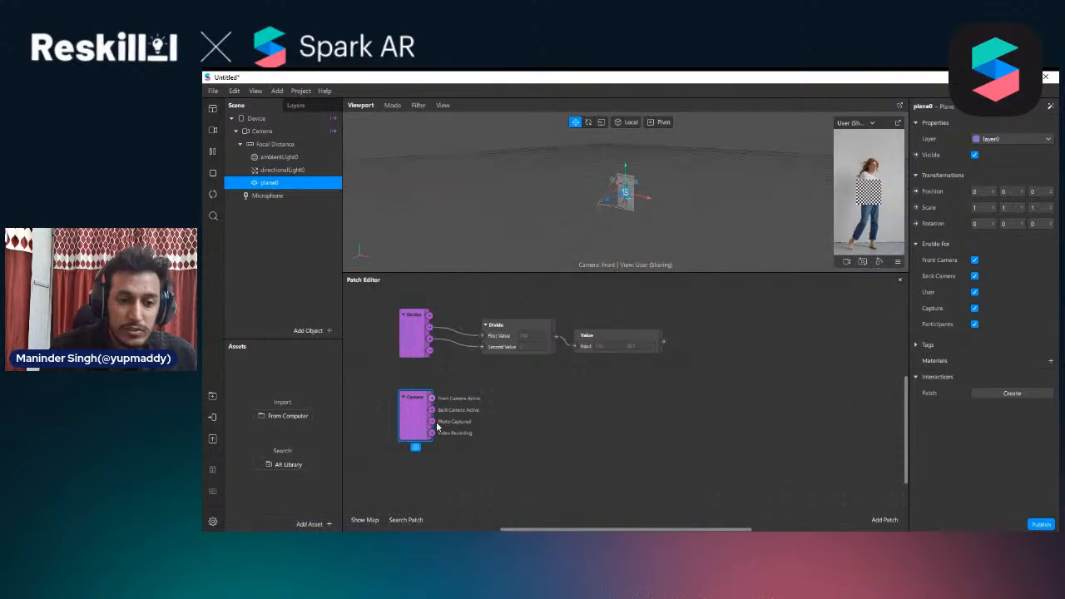
{"action": "mouse_move", "coordinate": [431, 422]}
{"action": "left_mouse_down"}
{"action": "mouse_move", "coordinate": [464, 426]}
{"action": "mouse_move", "coordinate": [414, 407]}
{"action": "mouse_move", "coordinate": [448, 427]}
{"action": "left_mouse_up"}
{"action": "left_click", "coordinate": [421, 432]}
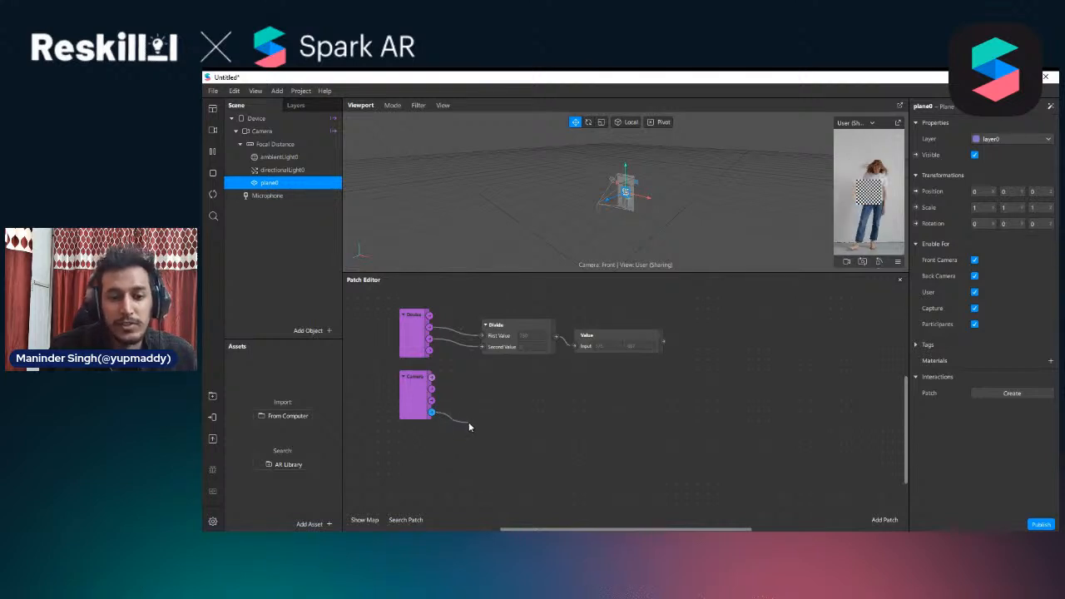
{"action": "left_click_drag", "start_coordinate": [469, 422], "coordinate": [462, 421]}
{"action": "left_click", "coordinate": [442, 427]}
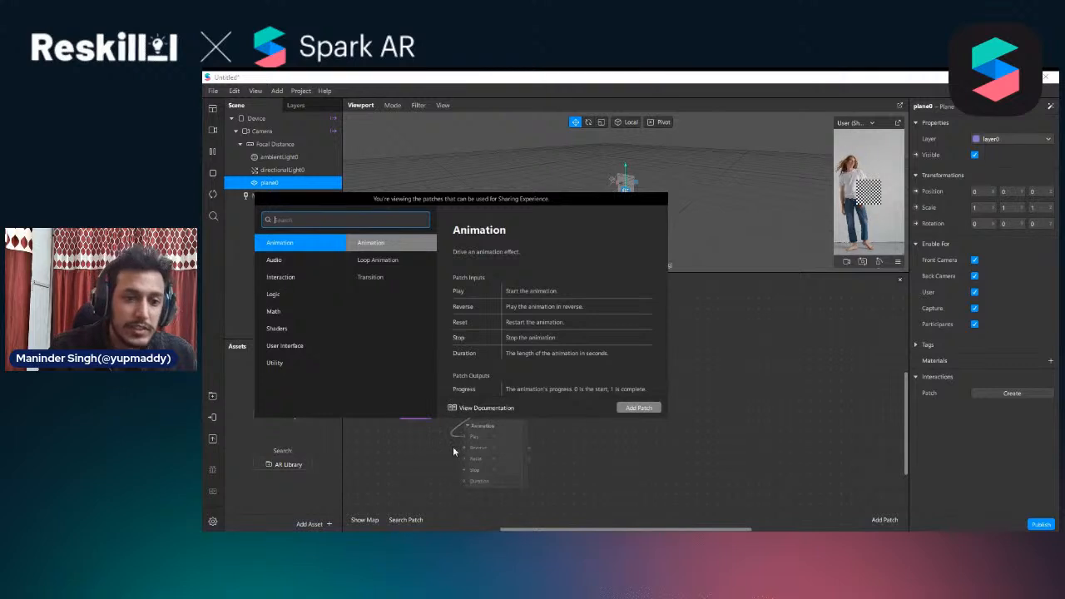
{"action": "left_click", "coordinate": [416, 444]}
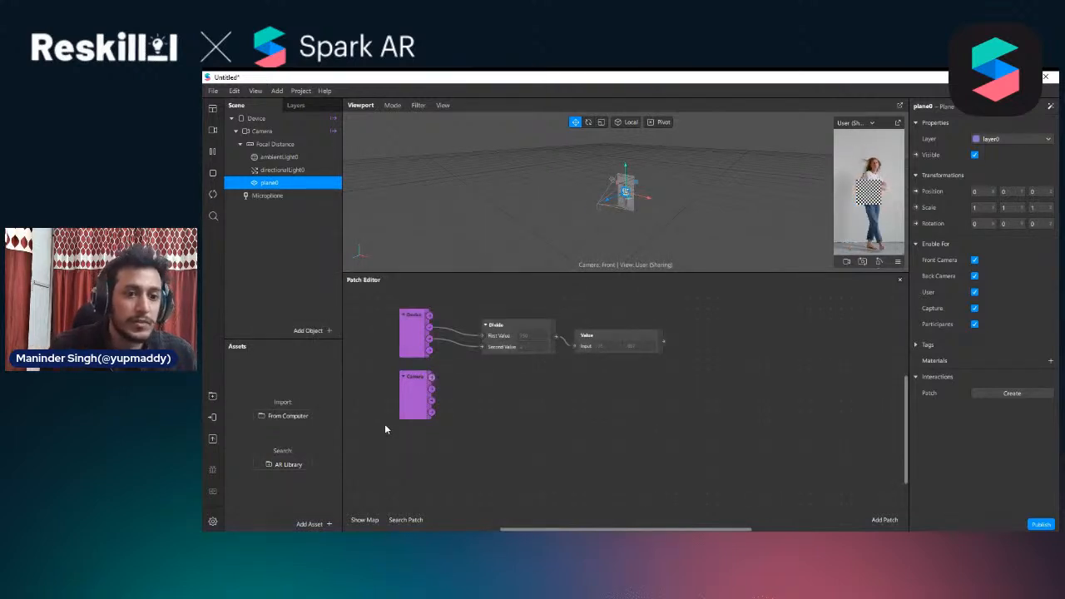
Delete the Device and Camera patches from the graph and the plane from the scene
{"action": "left_click_drag", "start_coordinate": [461, 420], "coordinate": [400, 336]}
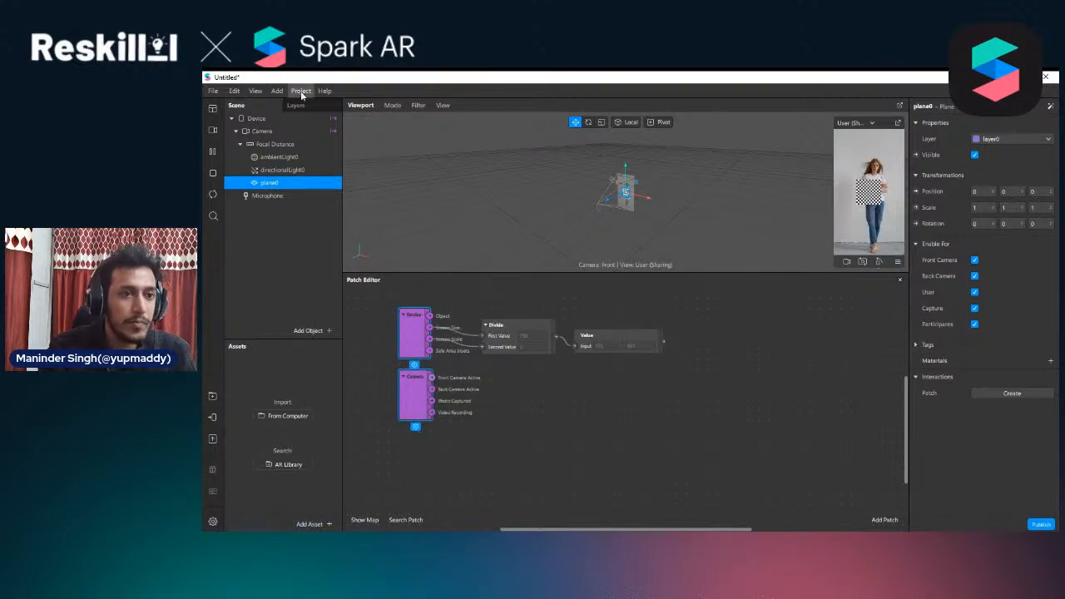
{"action": "key", "text": "Delete"}
{"action": "left_click", "coordinate": [288, 148]}
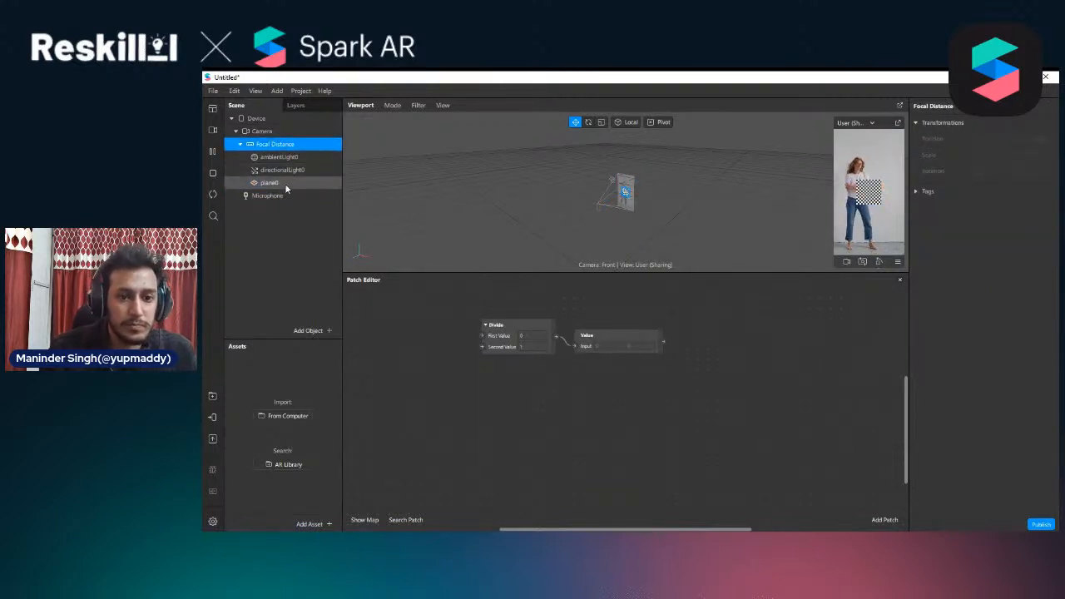
{"action": "left_click", "coordinate": [284, 183]}
{"action": "key", "text": "Delete"}
View the Camera and Device properties and delete the remaining Divide and Value patches
{"action": "left_click", "coordinate": [275, 144]}
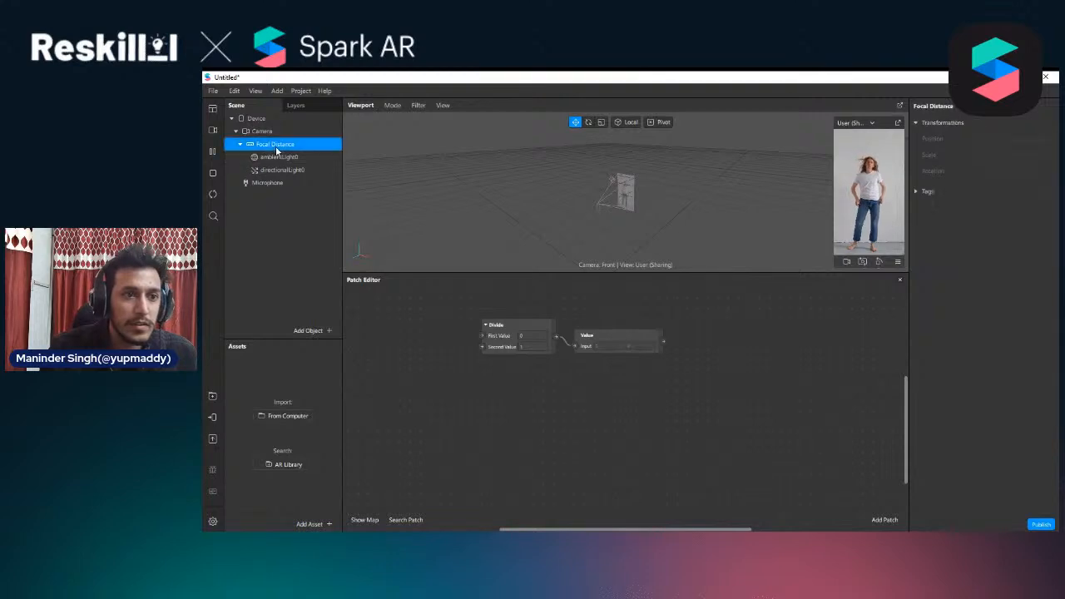
{"action": "left_click", "coordinate": [274, 131]}
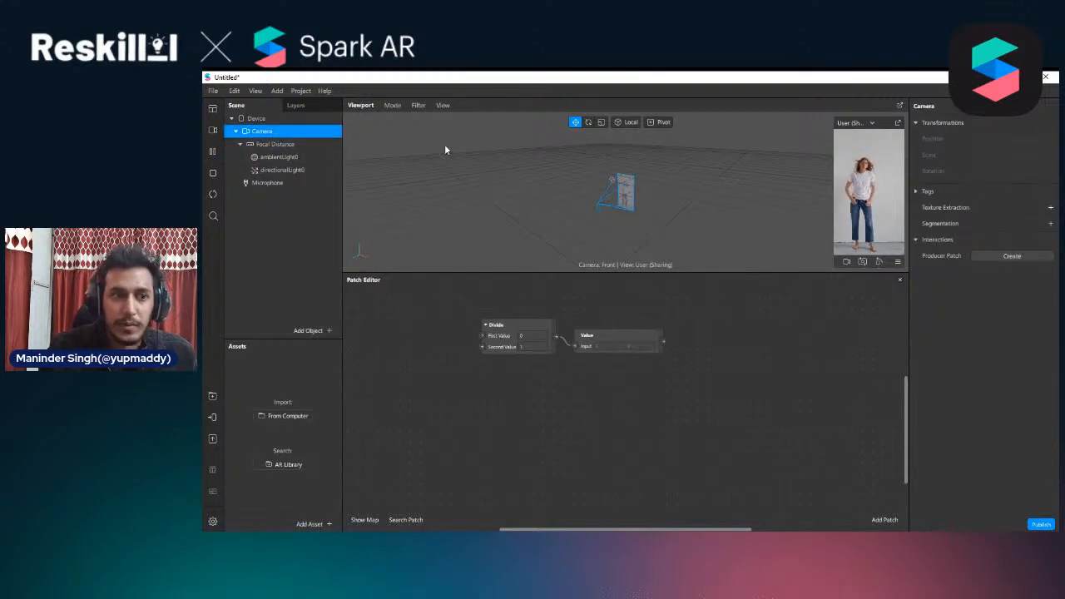
{"action": "left_click", "coordinate": [275, 119]}
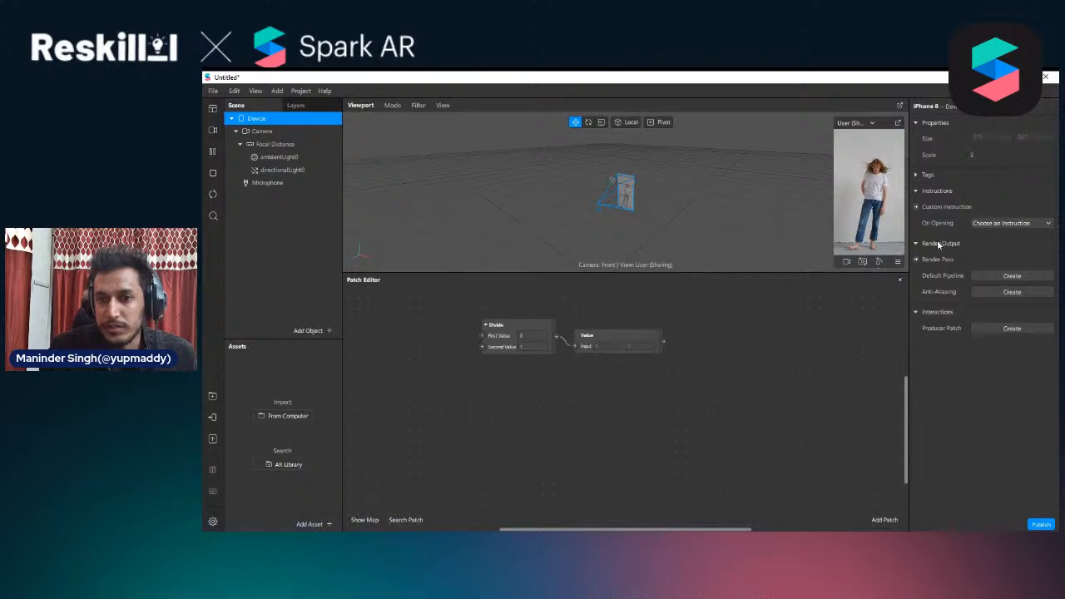
{"action": "left_click_drag", "start_coordinate": [644, 381], "coordinate": [424, 323]}
{"action": "key", "text": "Delete"}
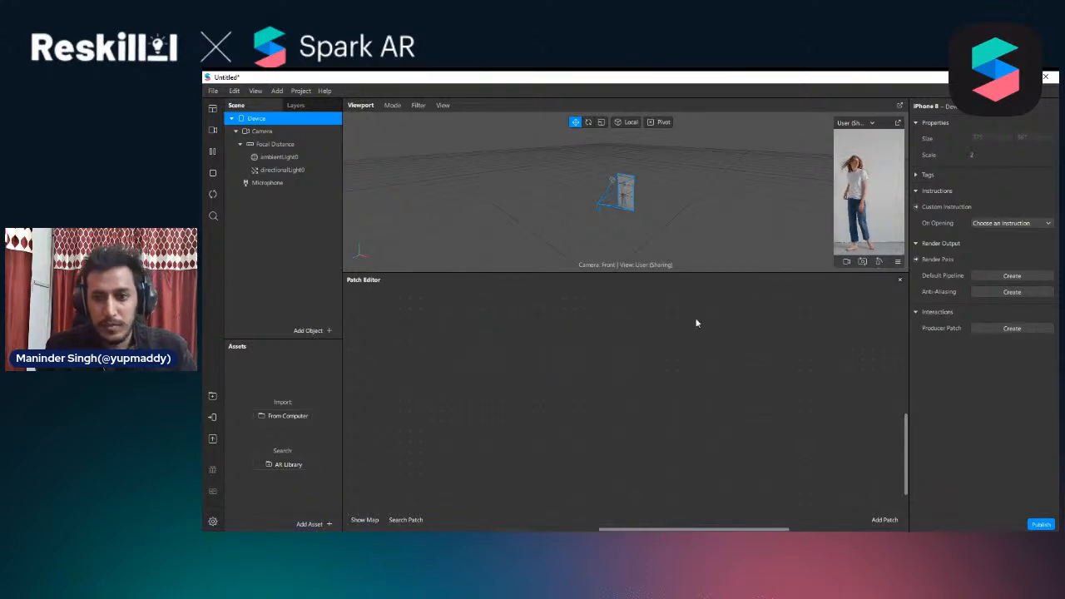
Browse the full instruction library for the Device's opening instruction, from Body Tracking through Face Tracking, and close it without inserting one
{"action": "left_click", "coordinate": [1023, 225]}
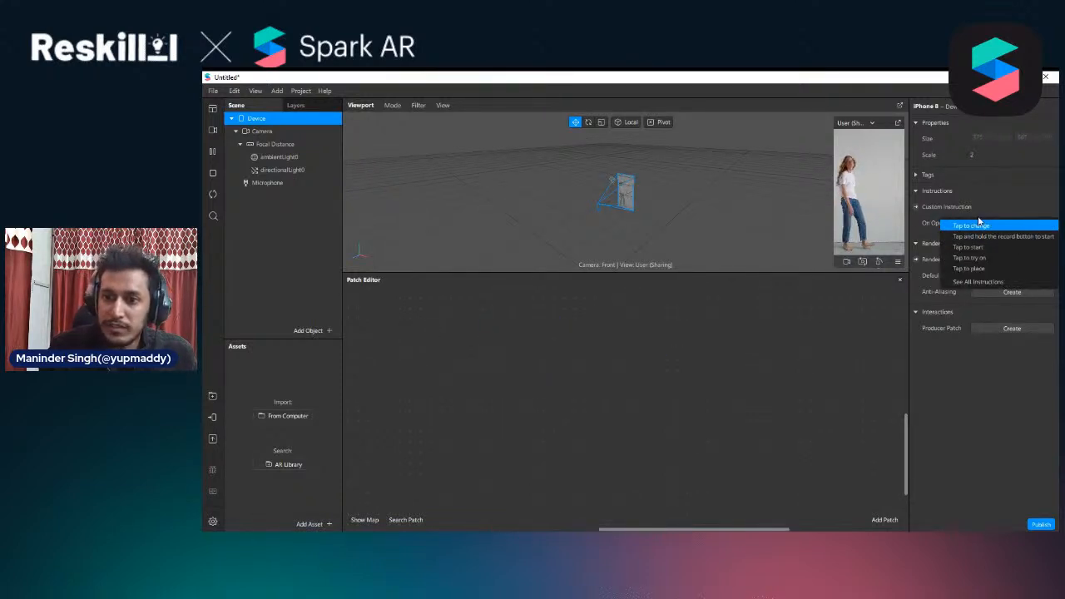
{"action": "left_click", "coordinate": [978, 282]}
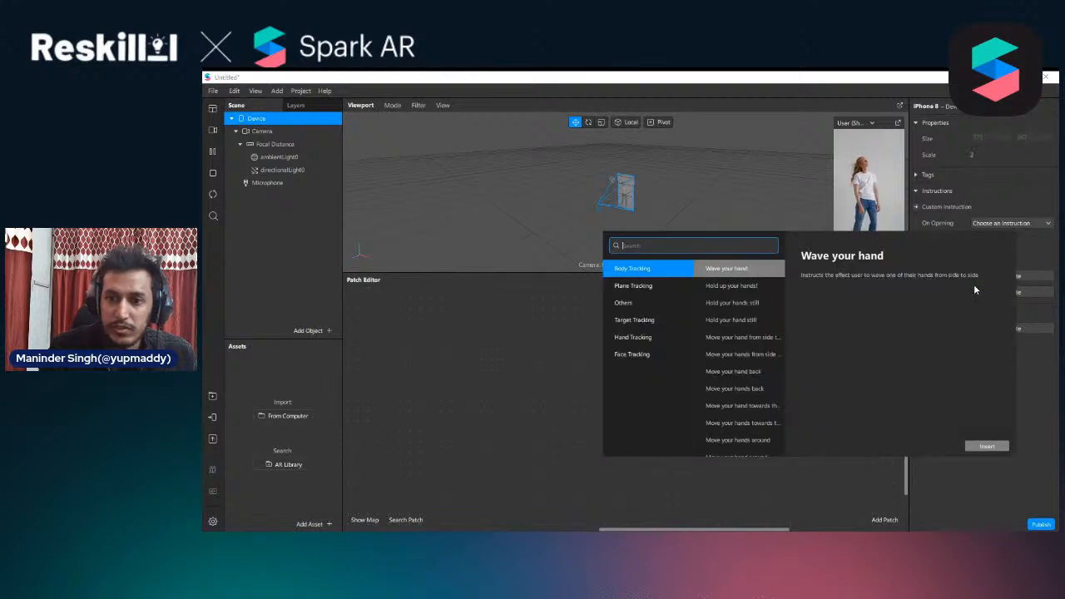
{"action": "scroll", "coordinate": [749, 333], "scroll_direction": "down", "scroll_amount": 10}
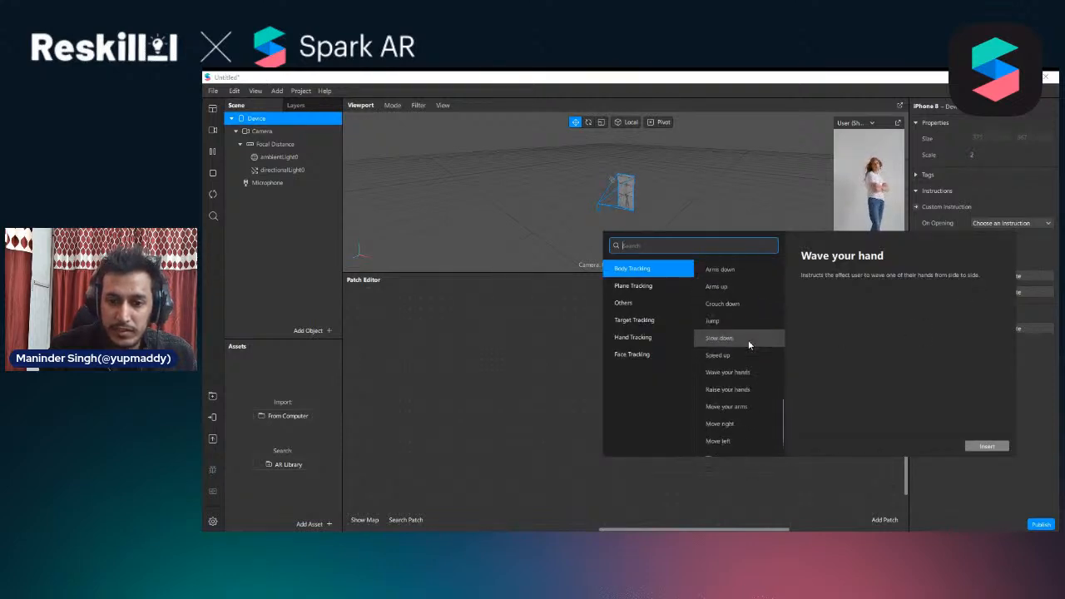
{"action": "scroll", "coordinate": [739, 348], "scroll_direction": "up", "scroll_amount": 10}
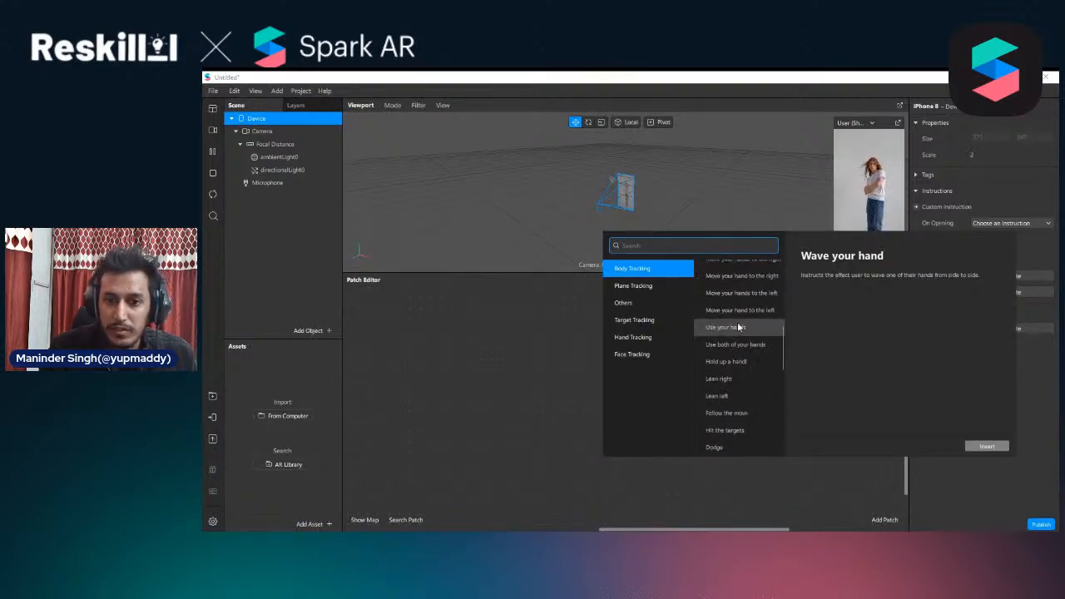
{"action": "left_click", "coordinate": [649, 286]}
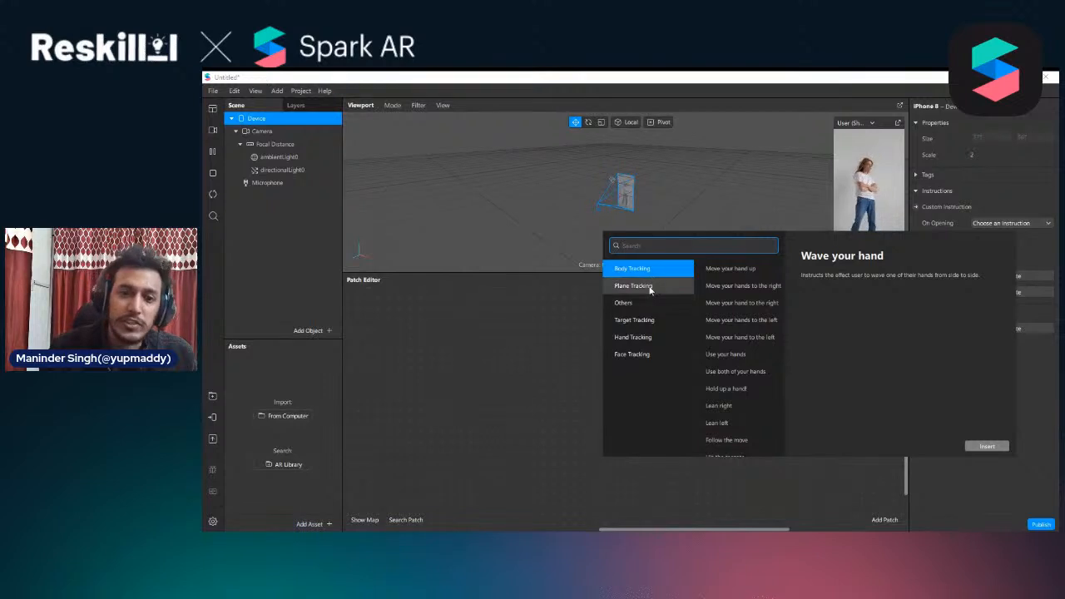
{"action": "left_click", "coordinate": [645, 306]}
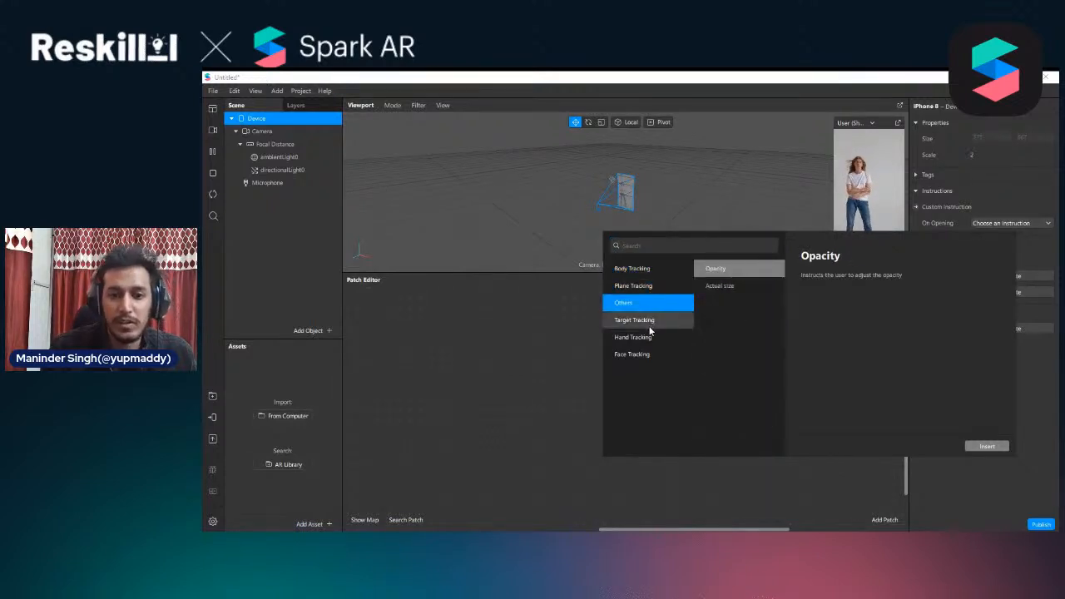
{"action": "left_click", "coordinate": [645, 321]}
{"action": "left_click", "coordinate": [646, 338]}
{"action": "left_click", "coordinate": [646, 356]}
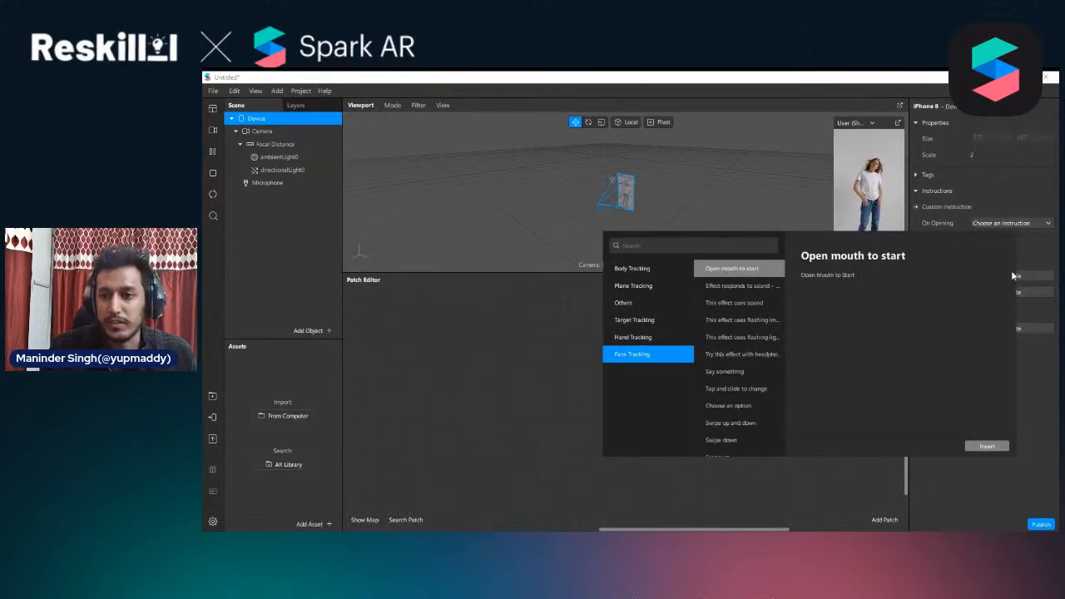
{"action": "left_click", "coordinate": [1035, 398]}
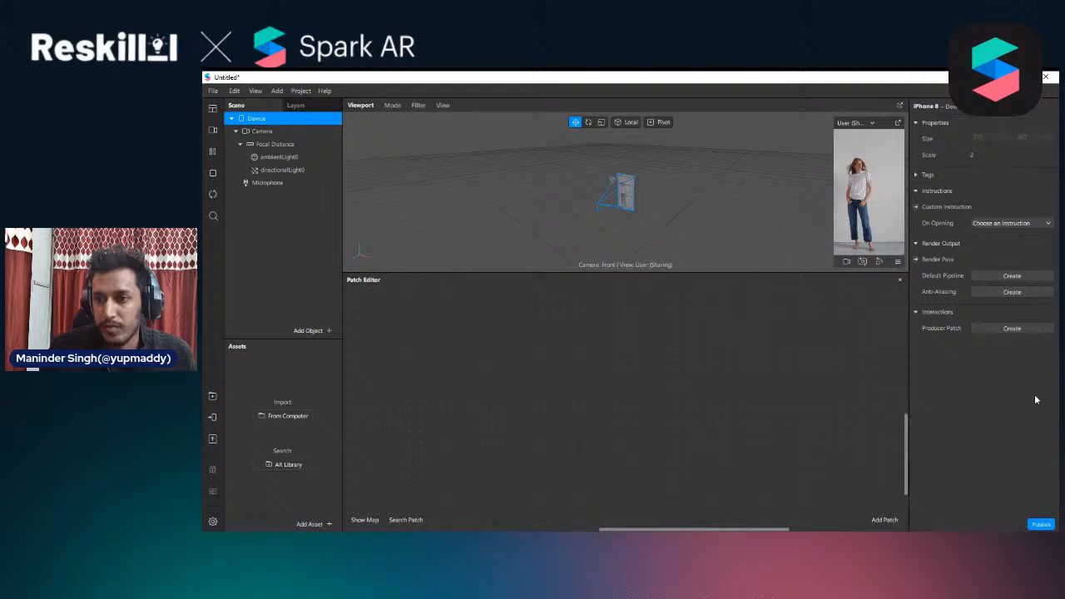
Set the Device's On Opening instruction to Tap to change and space out its Runtime, Less Than and Device patches
{"action": "left_click", "coordinate": [1025, 225]}
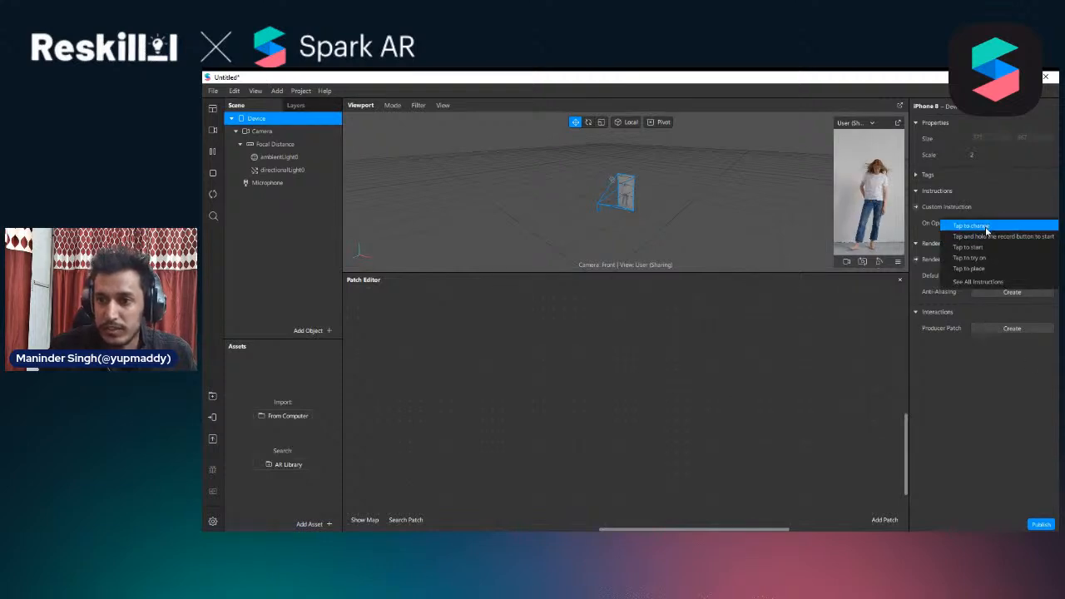
{"action": "left_click", "coordinate": [984, 230]}
{"action": "left_click_drag", "start_coordinate": [744, 388], "coordinate": [739, 355]}
{"action": "left_click_drag", "start_coordinate": [645, 371], "coordinate": [377, 343]}
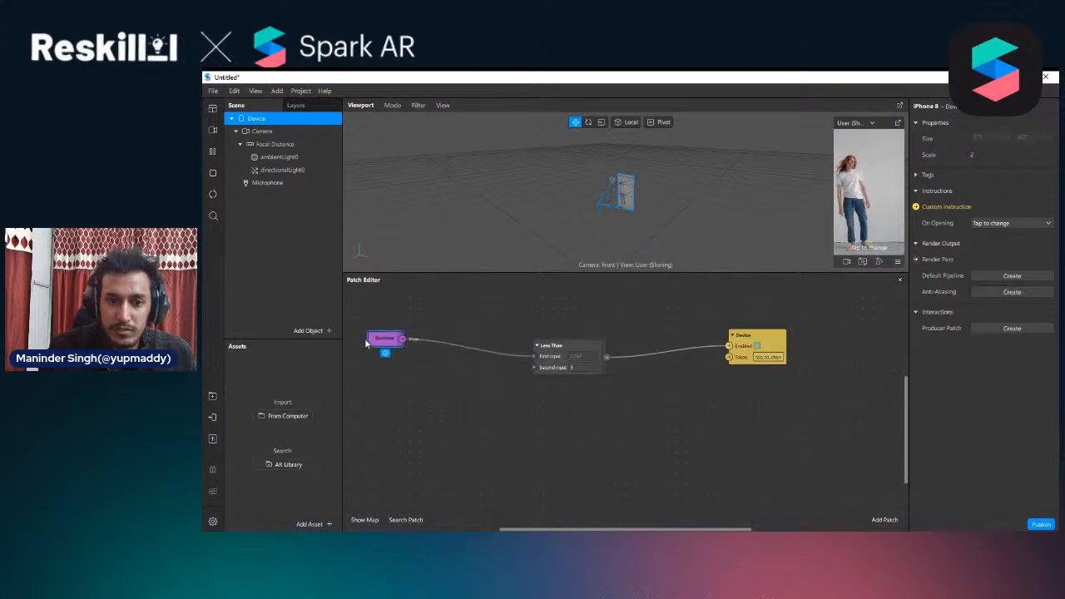
{"action": "left_click", "coordinate": [749, 345]}
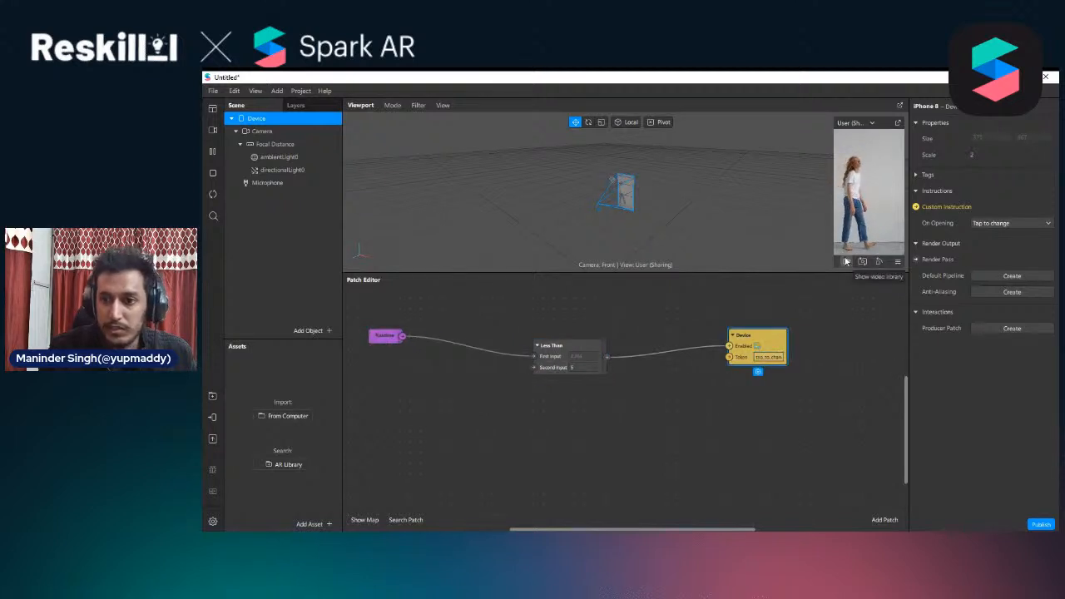
Enlarge the floating preview and restart the effect to check the opening instruction, moving the Less Than patch closer to Runtime
{"action": "left_click", "coordinate": [899, 130]}
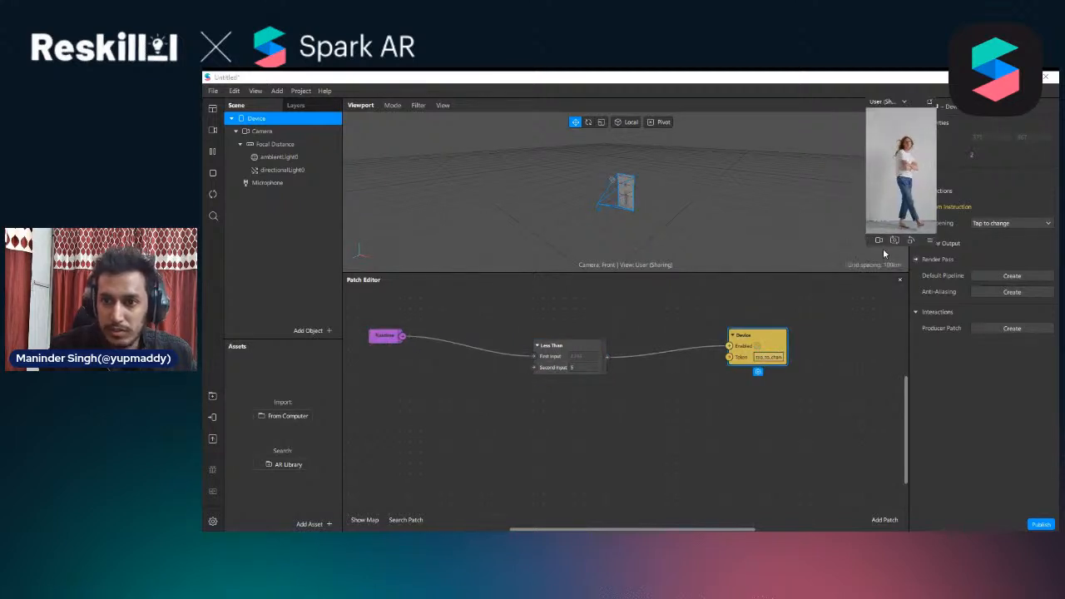
{"action": "left_click_drag", "start_coordinate": [864, 244], "coordinate": [734, 476]}
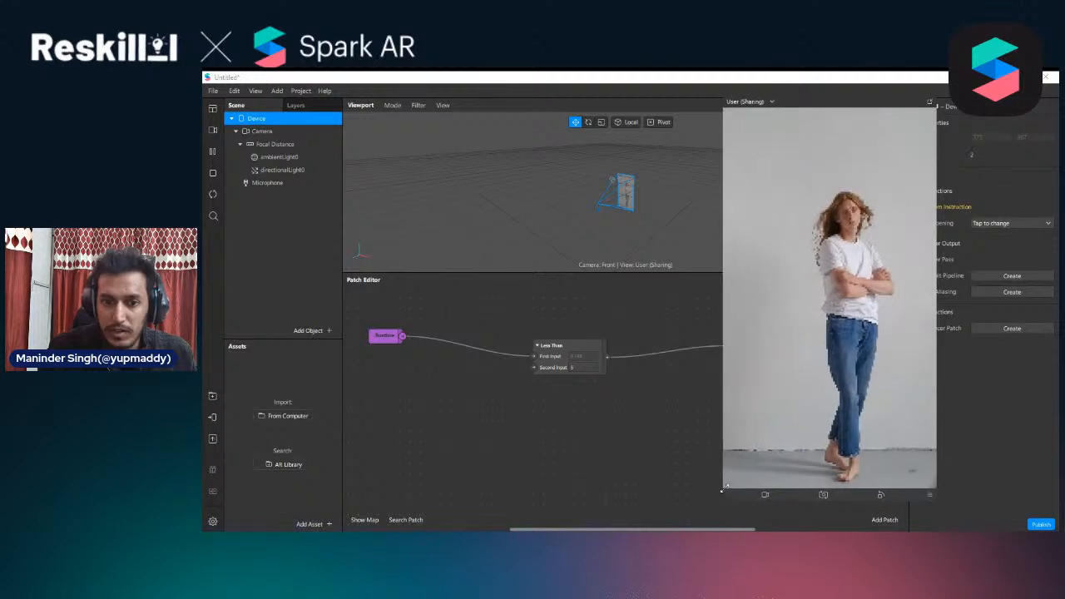
{"action": "left_click_drag", "start_coordinate": [548, 365], "coordinate": [506, 354]}
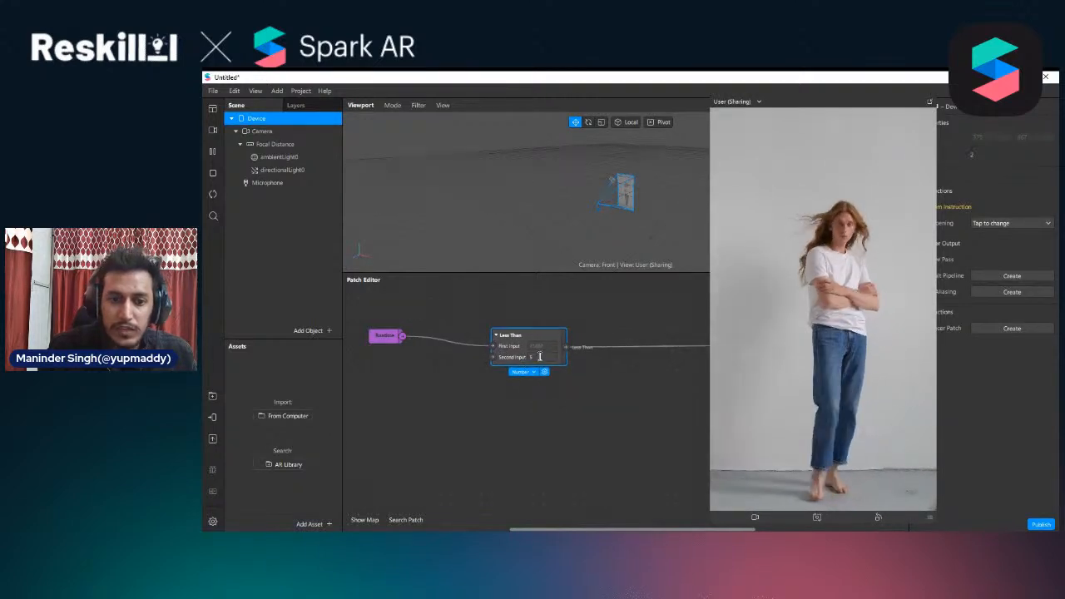
{"action": "left_click", "coordinate": [211, 196]}
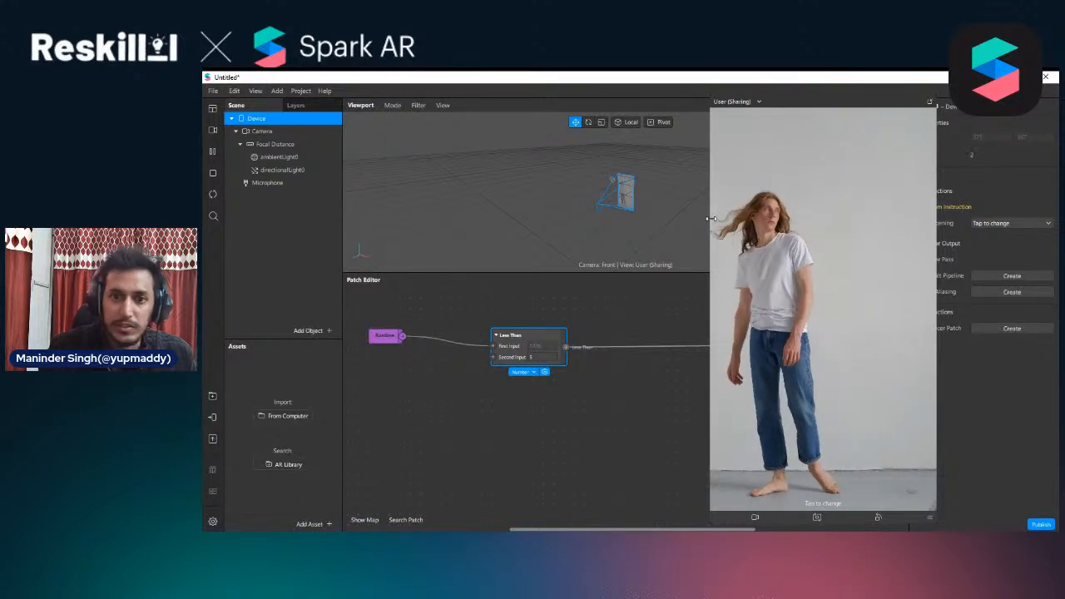
Shrink the floating preview to clear the graph and delete the Runtime, Less Than and Device patches
{"action": "left_click_drag", "start_coordinate": [710, 207], "coordinate": [823, 207]}
{"action": "left_click_drag", "start_coordinate": [890, 98], "coordinate": [864, 106]}
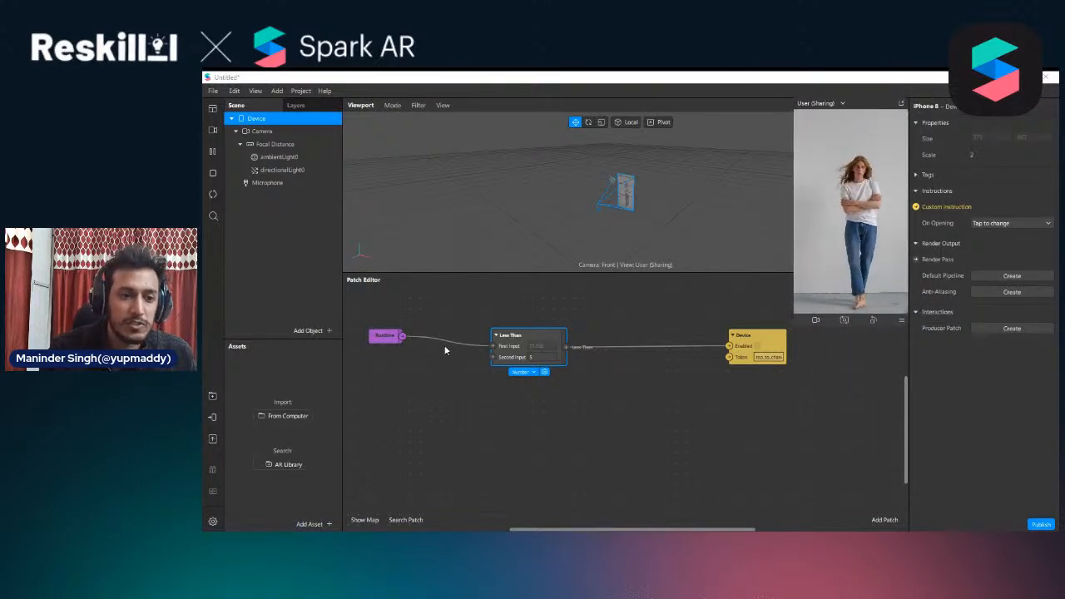
{"action": "left_click_drag", "start_coordinate": [799, 424], "coordinate": [376, 320]}
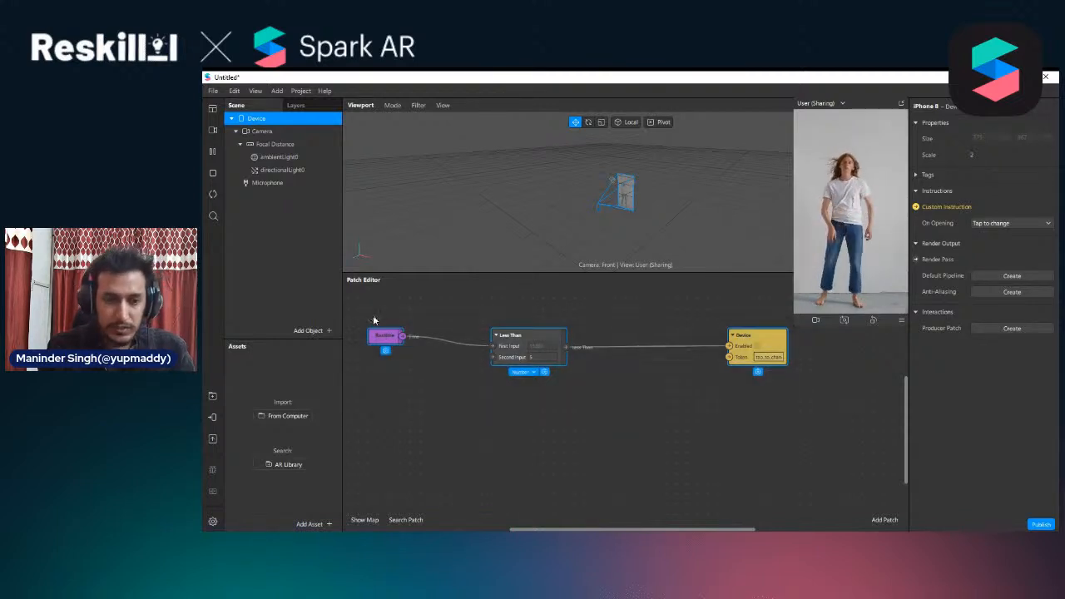
{"action": "key", "text": "Delete"}
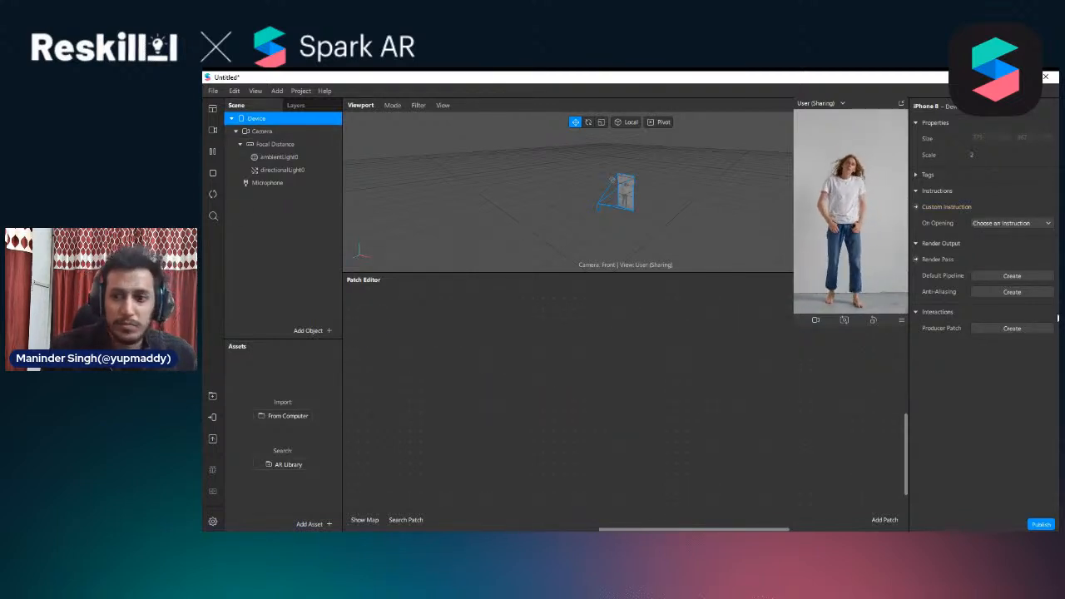
Extract the Camera's texture and place cameraTexture0 as a patch in the graph
{"action": "left_click", "coordinate": [283, 133]}
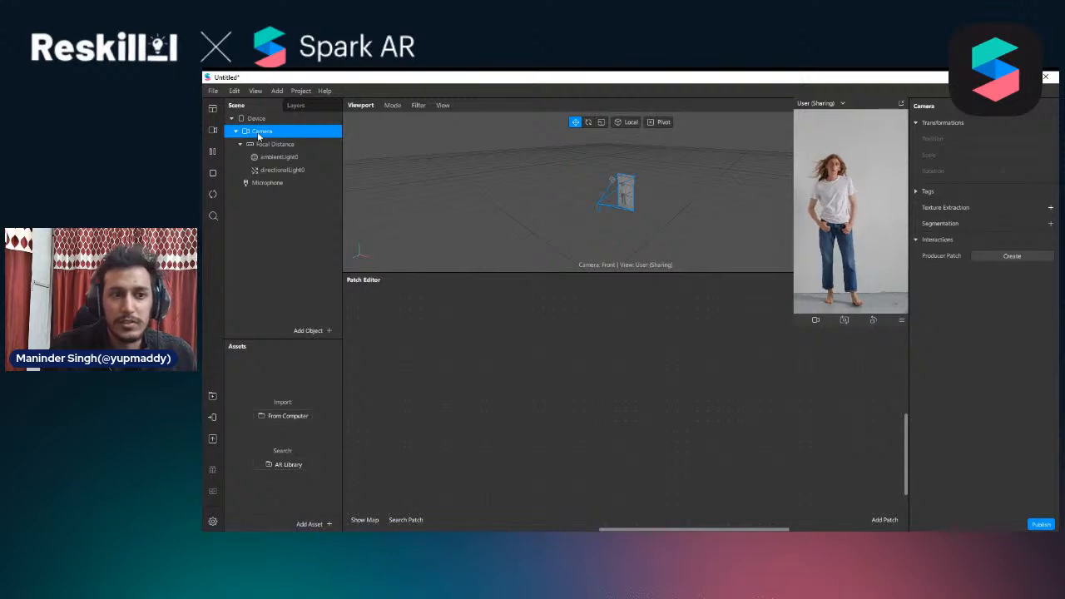
{"action": "left_click", "coordinate": [1050, 209]}
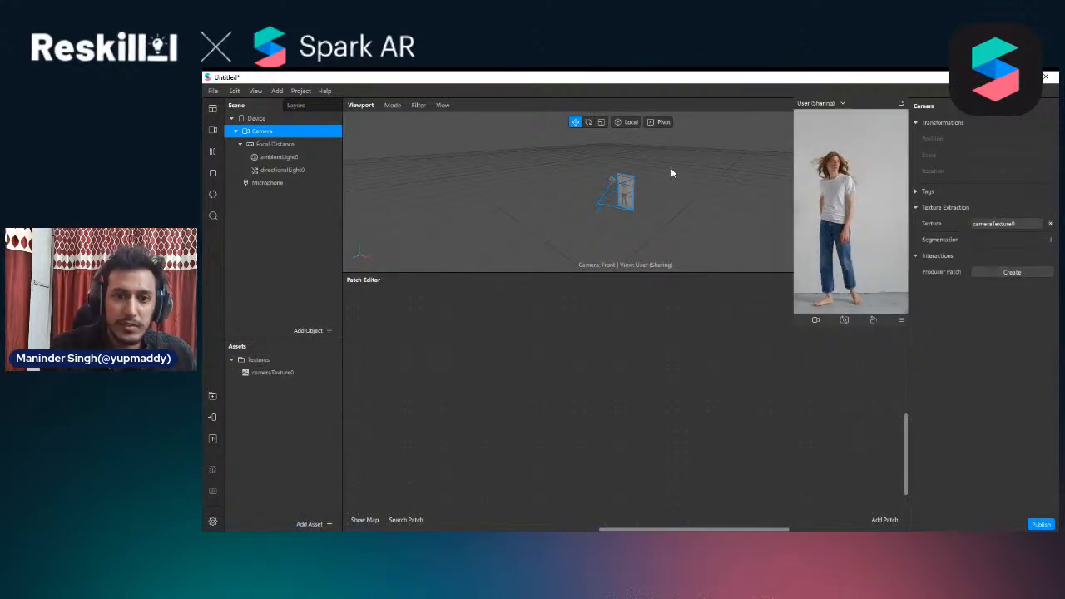
{"action": "scroll", "coordinate": [661, 173], "scroll_direction": "up", "scroll_amount": 4}
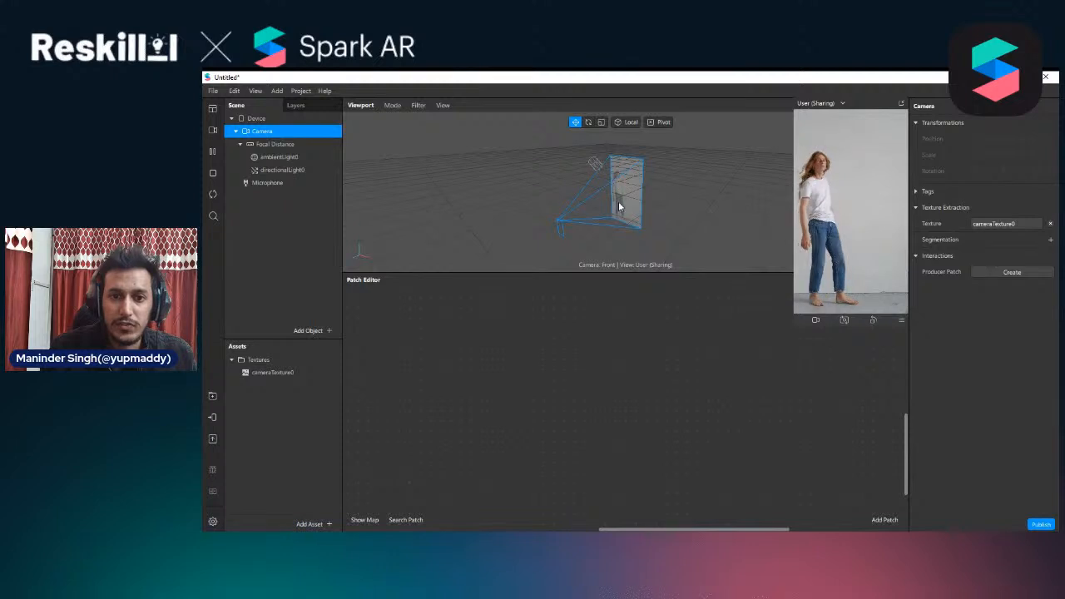
{"action": "left_click_drag", "start_coordinate": [281, 372], "coordinate": [441, 355]}
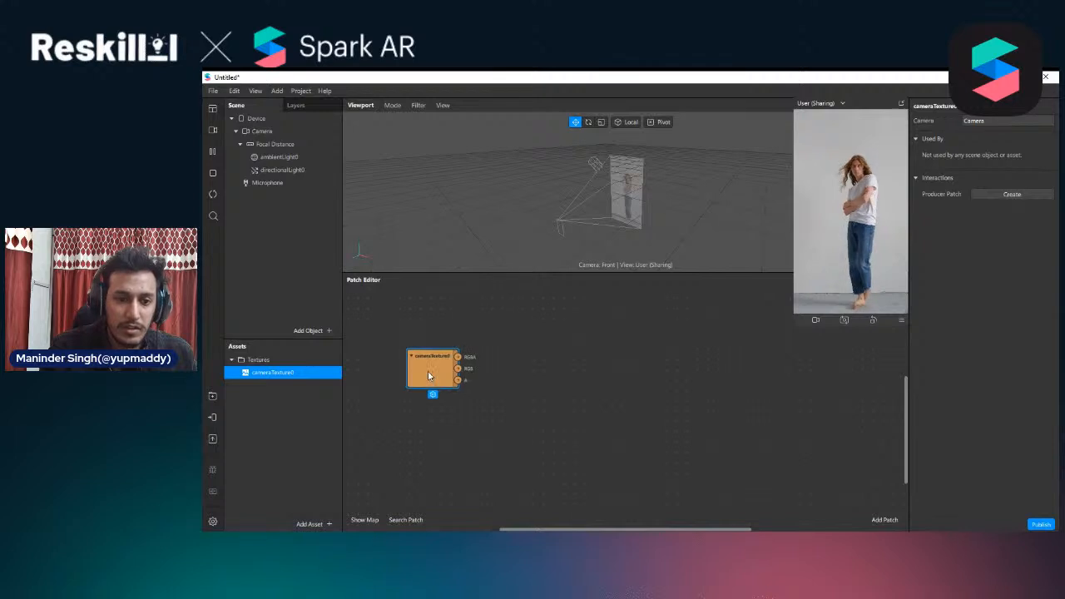
Add Person segmentation to the Camera and place its mask texture in the graph below the cameraTexture0 patch
{"action": "left_click", "coordinate": [258, 132]}
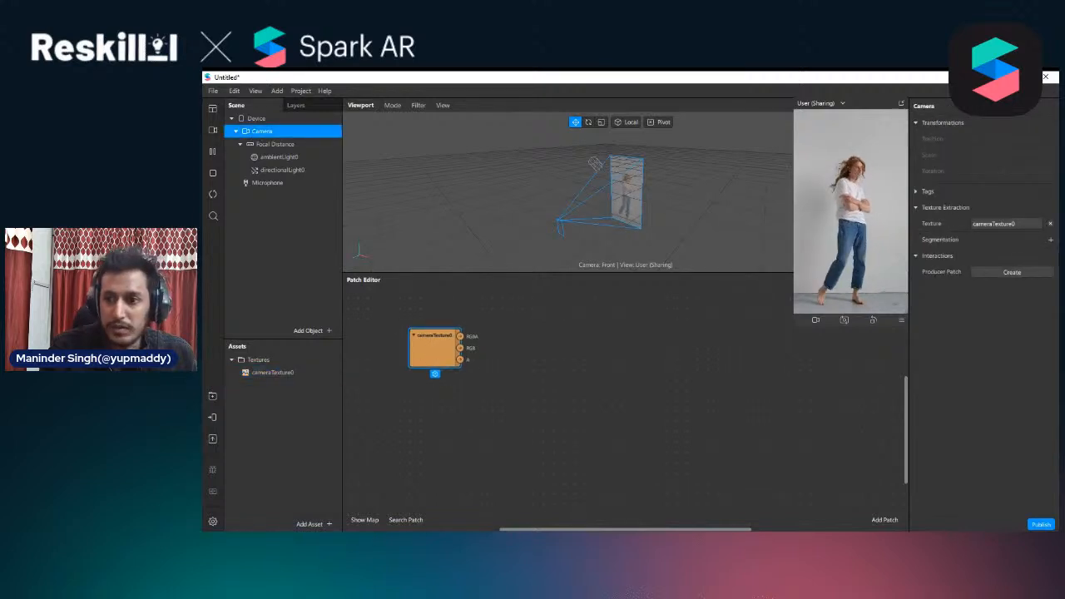
{"action": "left_click", "coordinate": [1048, 241]}
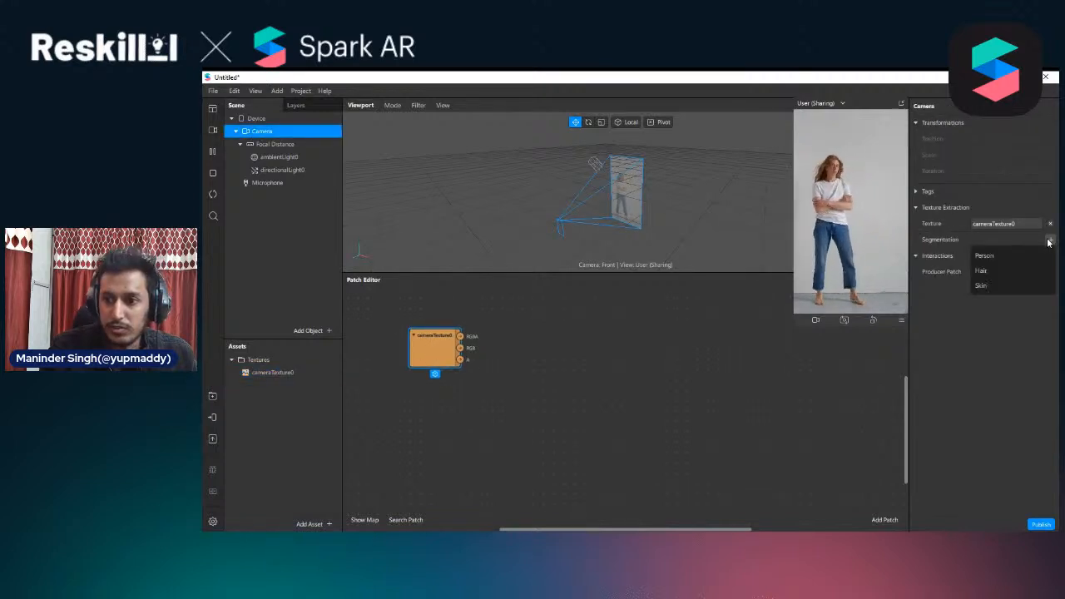
{"action": "left_click", "coordinate": [983, 258]}
{"action": "left_click_drag", "start_coordinate": [263, 396], "coordinate": [403, 387]}
{"action": "left_click", "coordinate": [365, 371]}
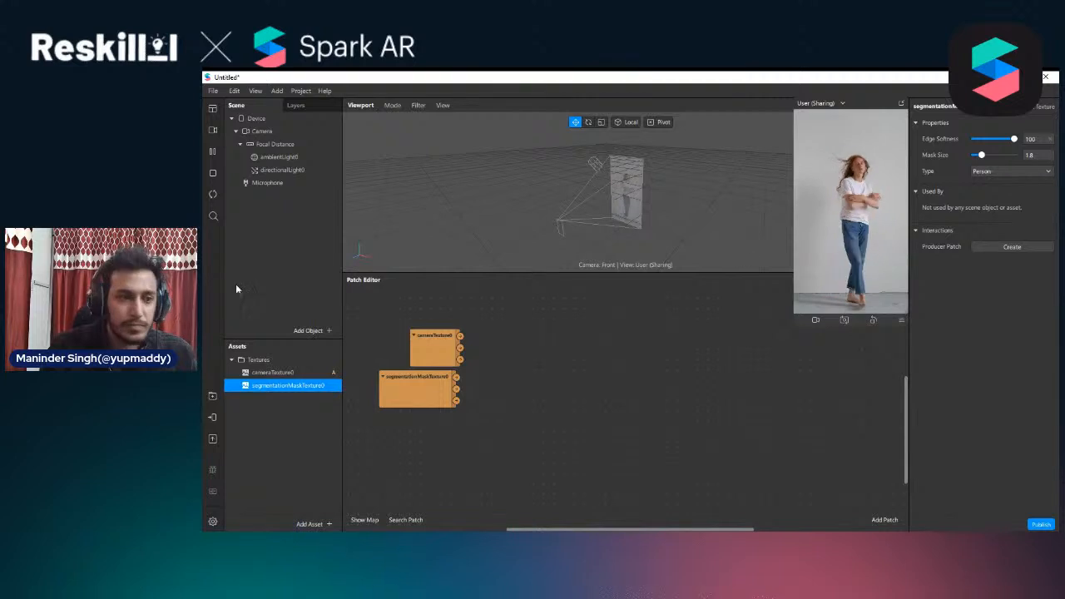
Add Hair segmentation to the Camera, removing Facebook as a platform for the effect
{"action": "left_click", "coordinate": [263, 131]}
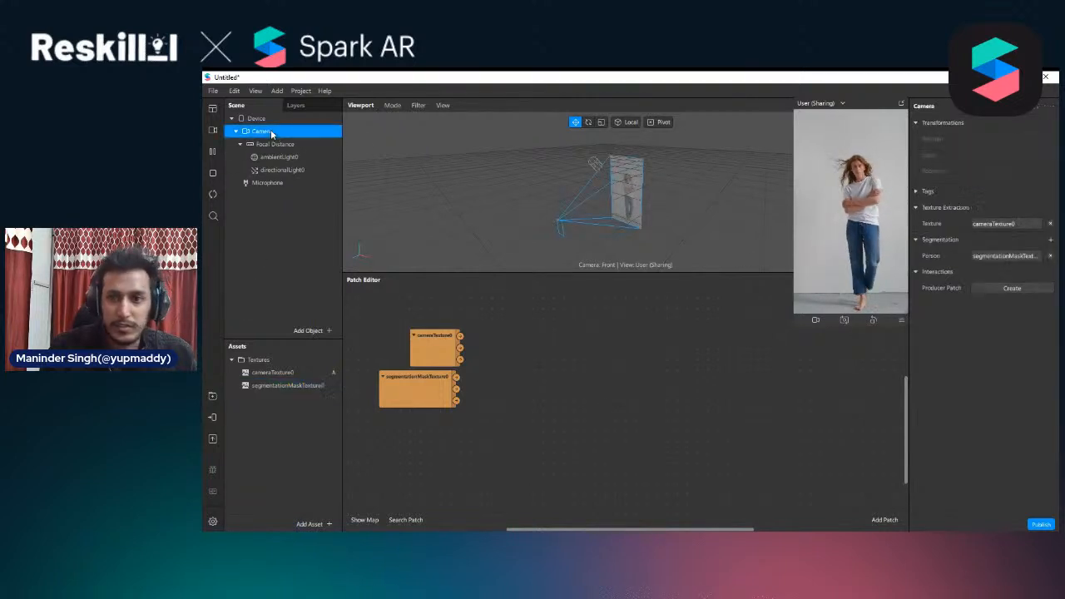
{"action": "left_click", "coordinate": [1051, 240]}
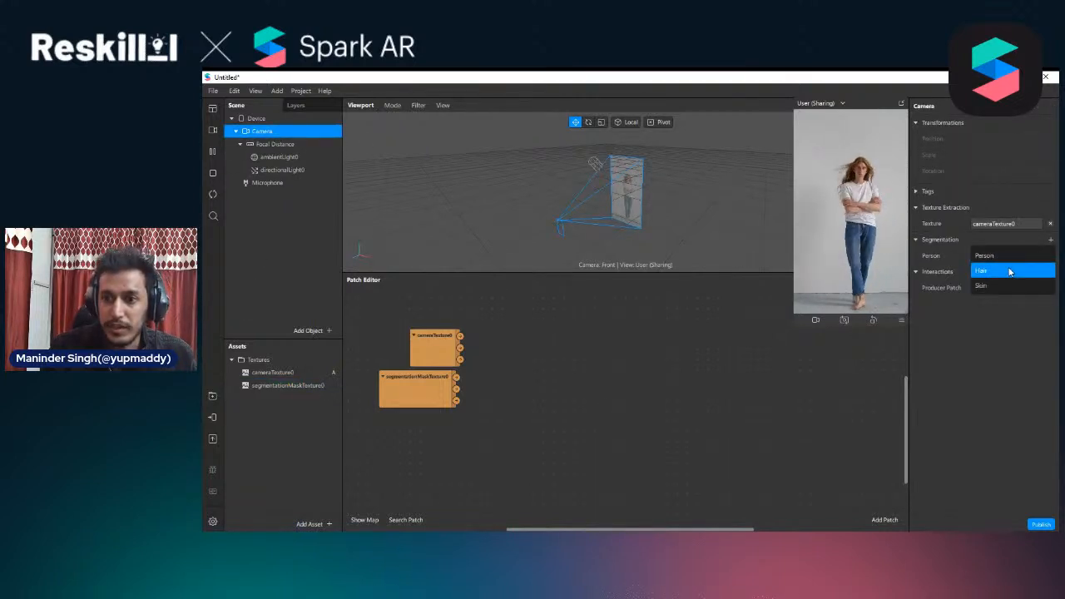
{"action": "left_click", "coordinate": [1011, 270]}
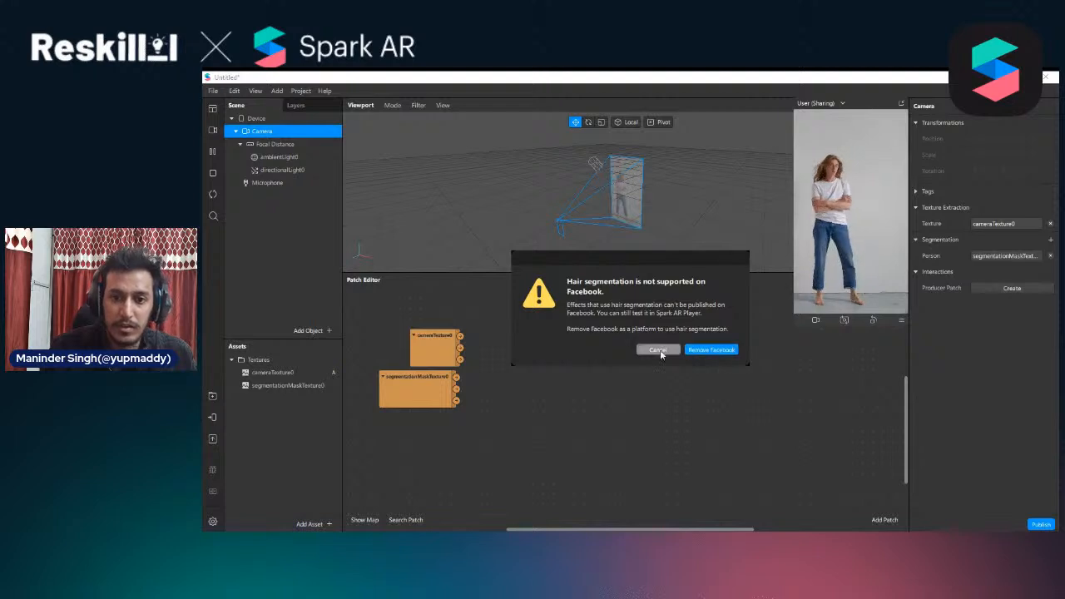
{"action": "left_click_drag", "start_coordinate": [671, 265], "coordinate": [670, 246]}
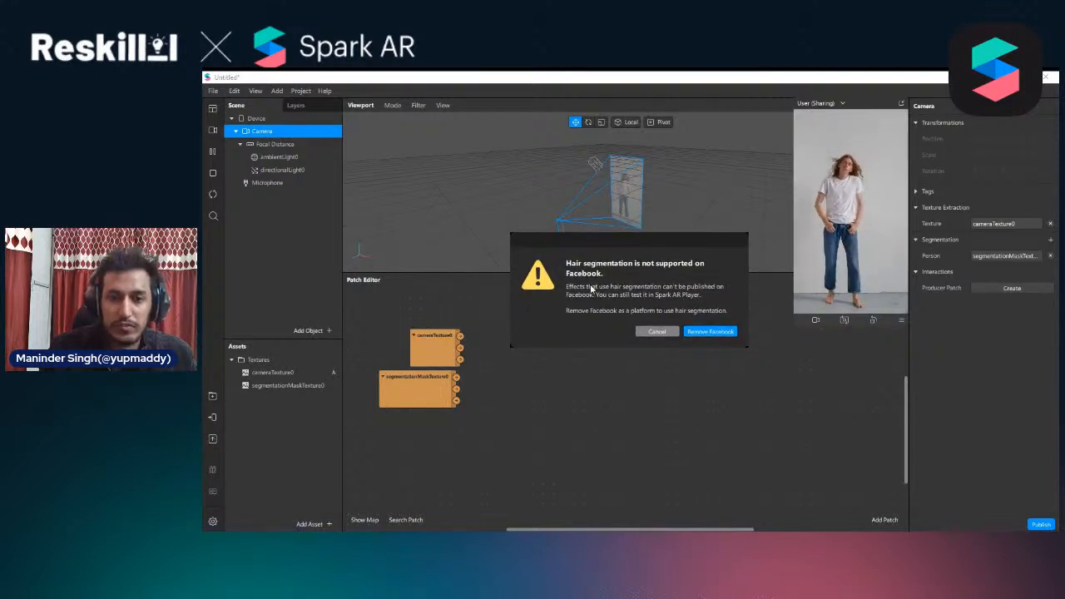
{"action": "left_click", "coordinate": [709, 331]}
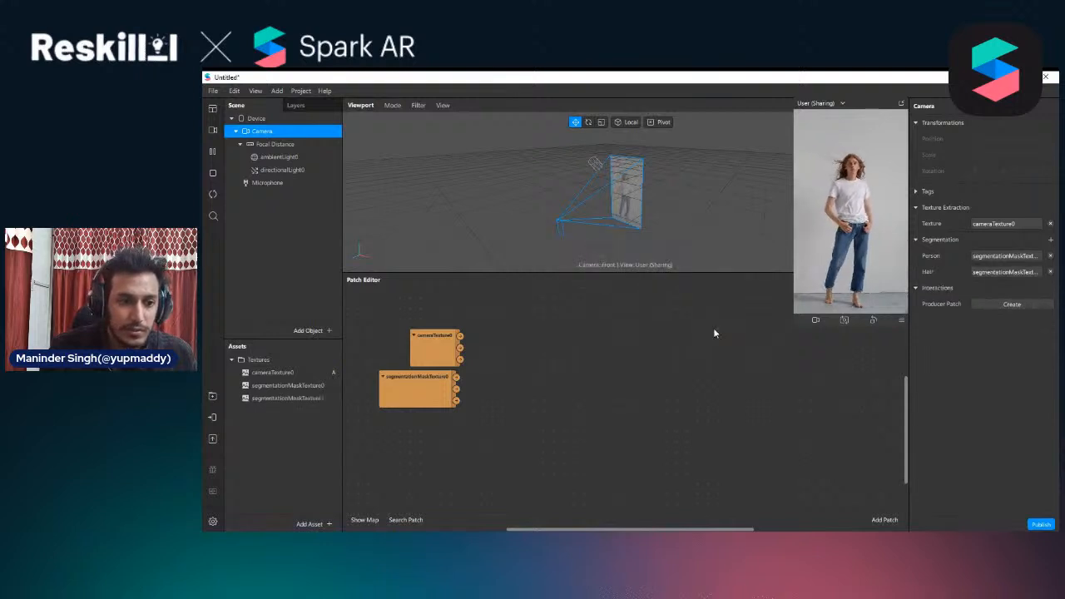
Rename the hair mask texture as hairsegmentationMaskTexture1 and place it in the graph below the person mask patch
{"action": "left_click", "coordinate": [259, 401]}
{"action": "left_click", "coordinate": [260, 401]}
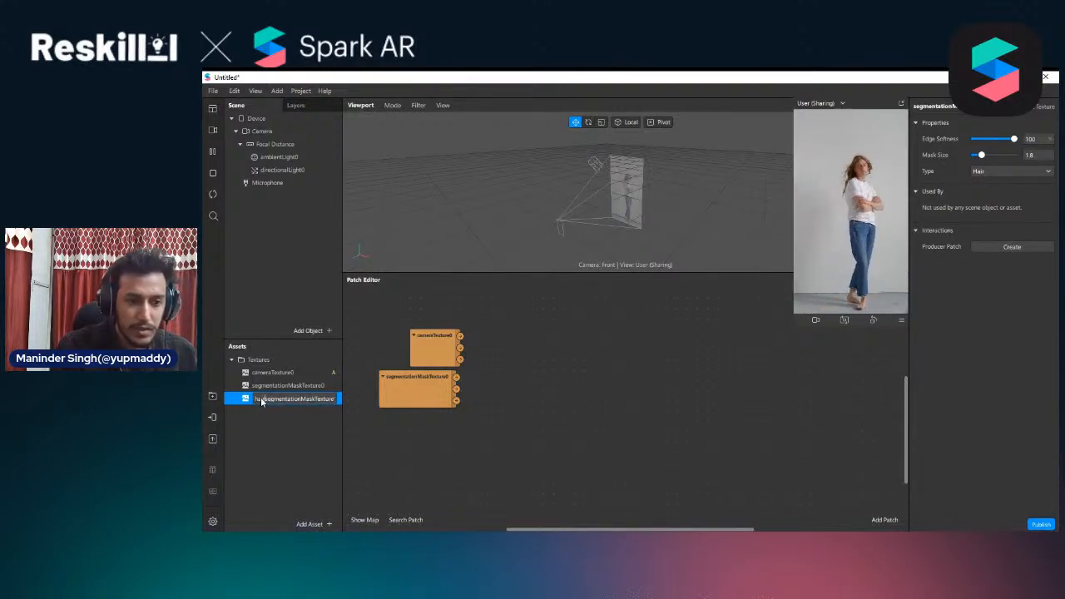
{"action": "type", "text": "hair"}
{"action": "key", "text": "Return"}
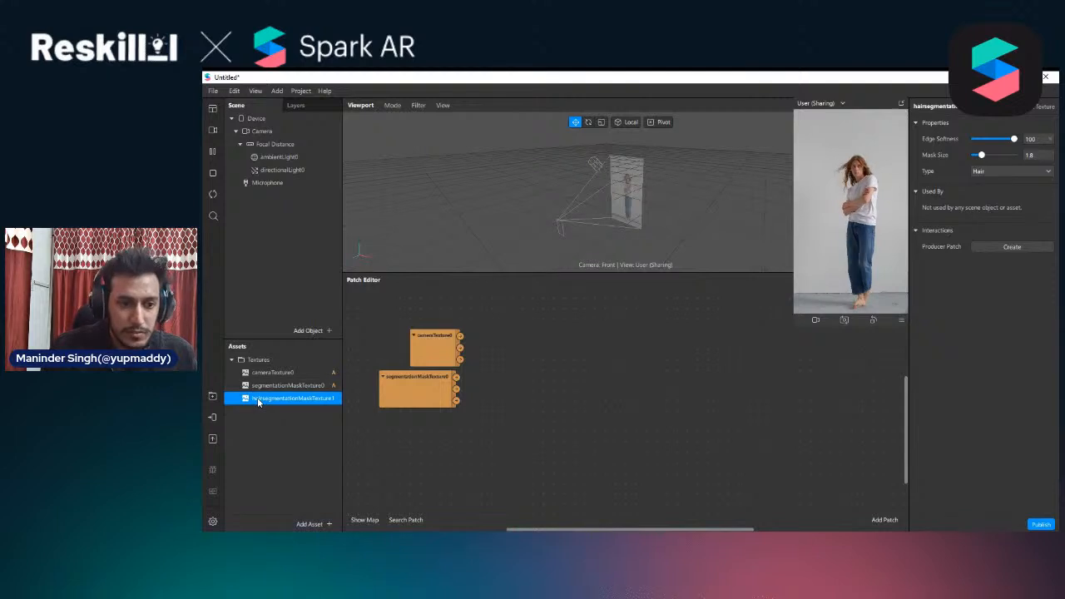
{"action": "left_click_drag", "start_coordinate": [258, 402], "coordinate": [410, 441]}
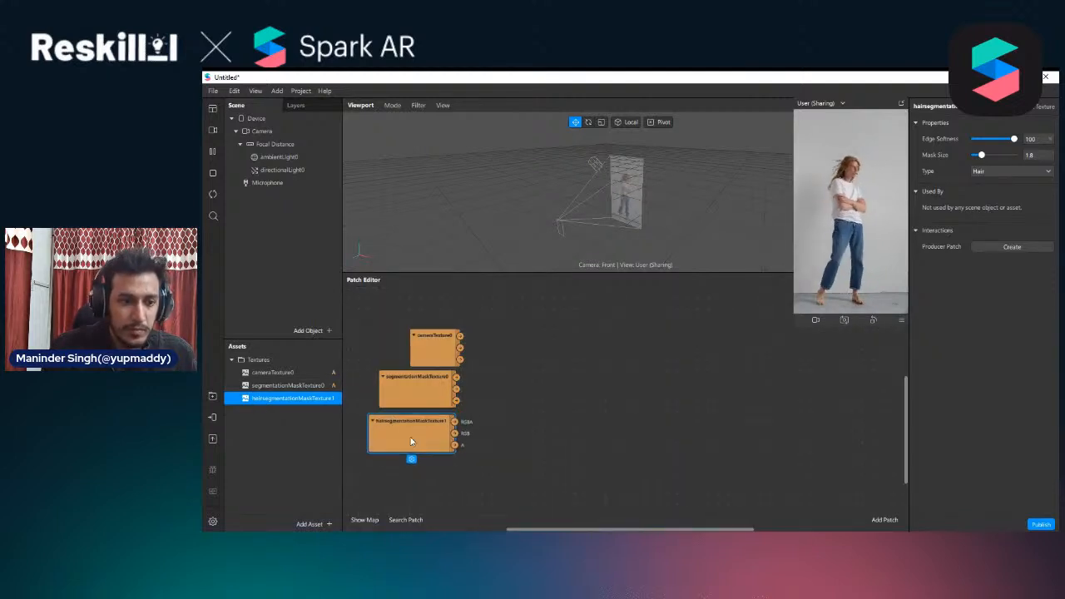
{"action": "left_click", "coordinate": [602, 462]}
Add Skin segmentation to the Camera and rename its mask texture as skin_segmentationMaskTexture1
{"action": "left_click", "coordinate": [279, 132]}
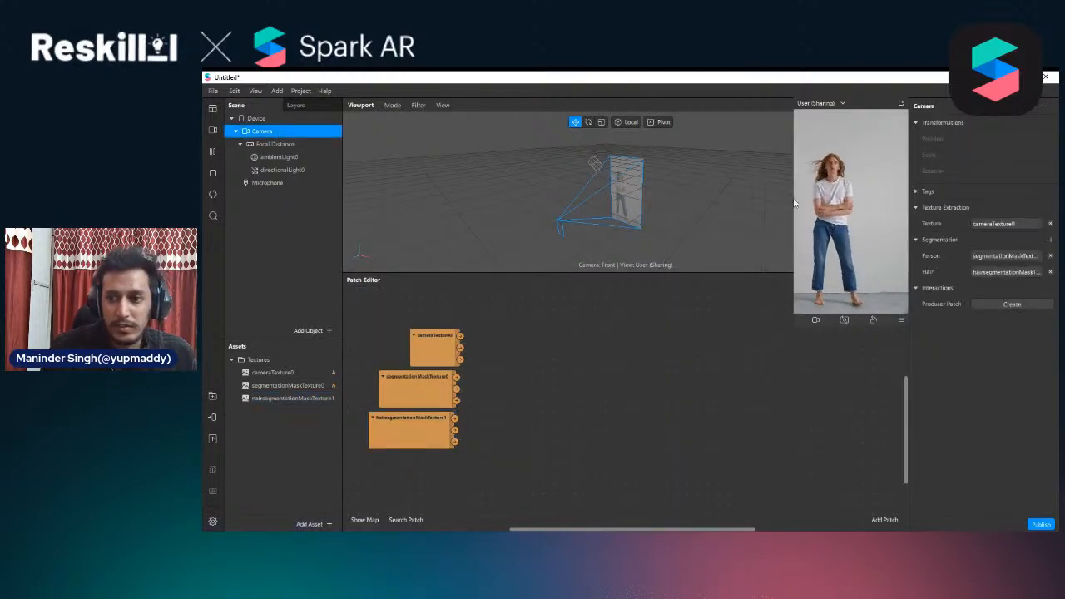
{"action": "left_click", "coordinate": [1051, 239]}
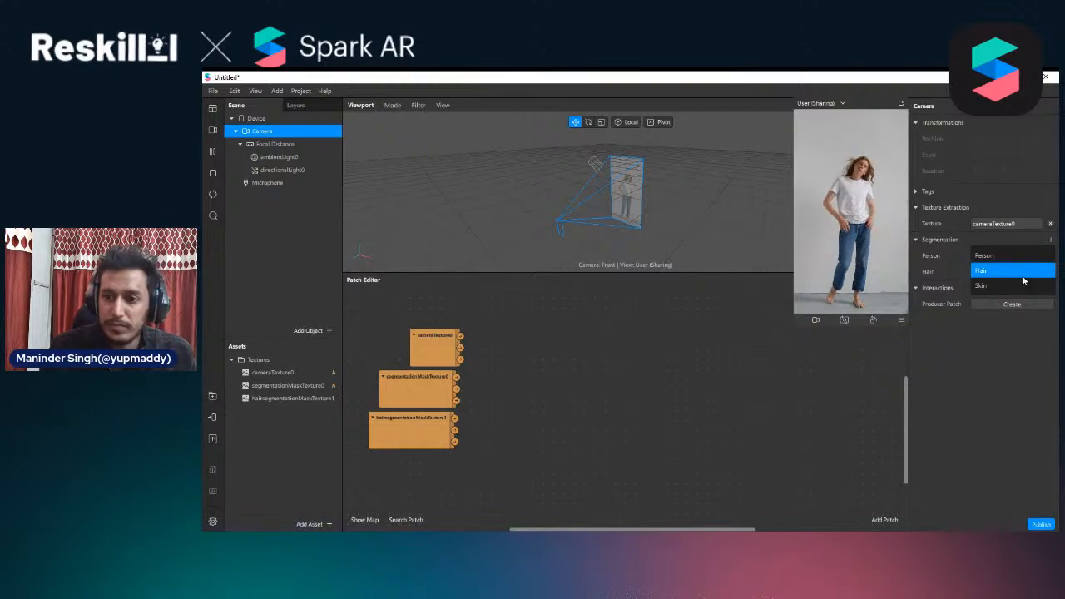
{"action": "left_click", "coordinate": [994, 268]}
{"action": "left_click", "coordinate": [283, 411]}
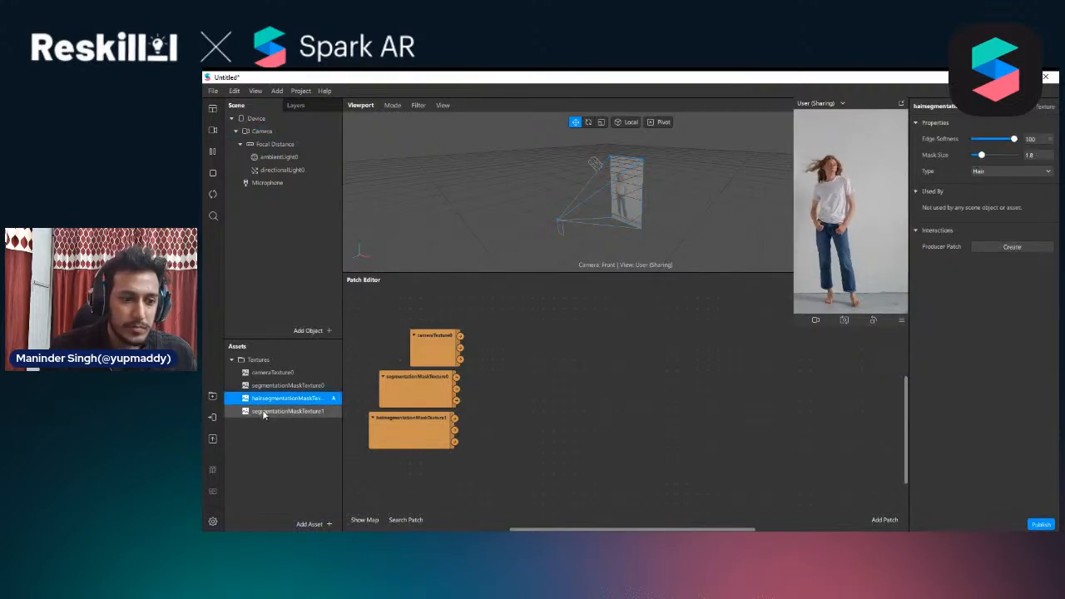
{"action": "left_click", "coordinate": [264, 412]}
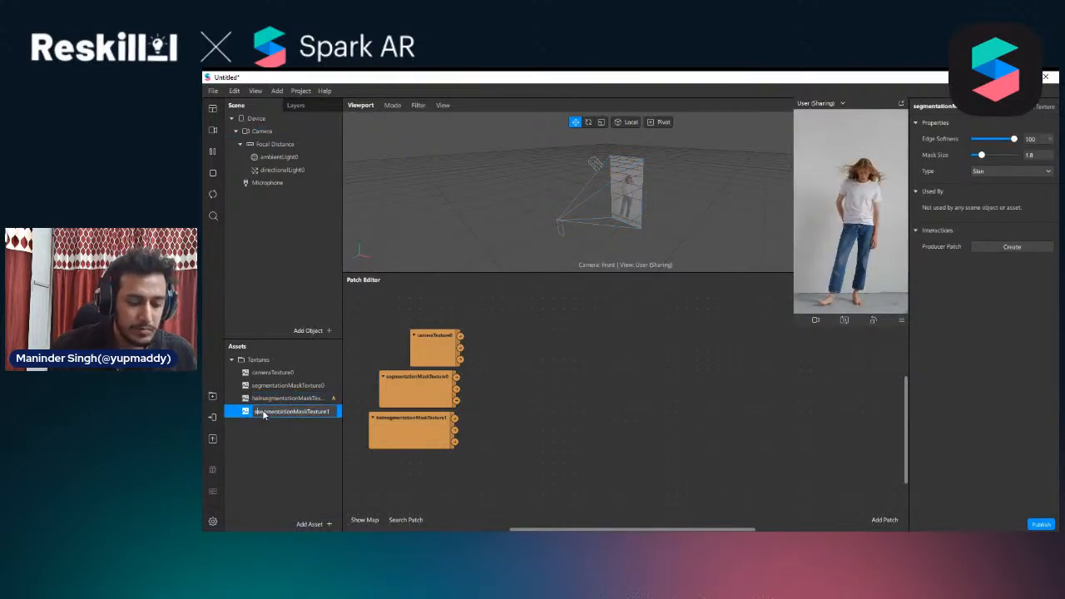
{"action": "type", "text": "skin_"}
{"action": "key", "text": "Return"}
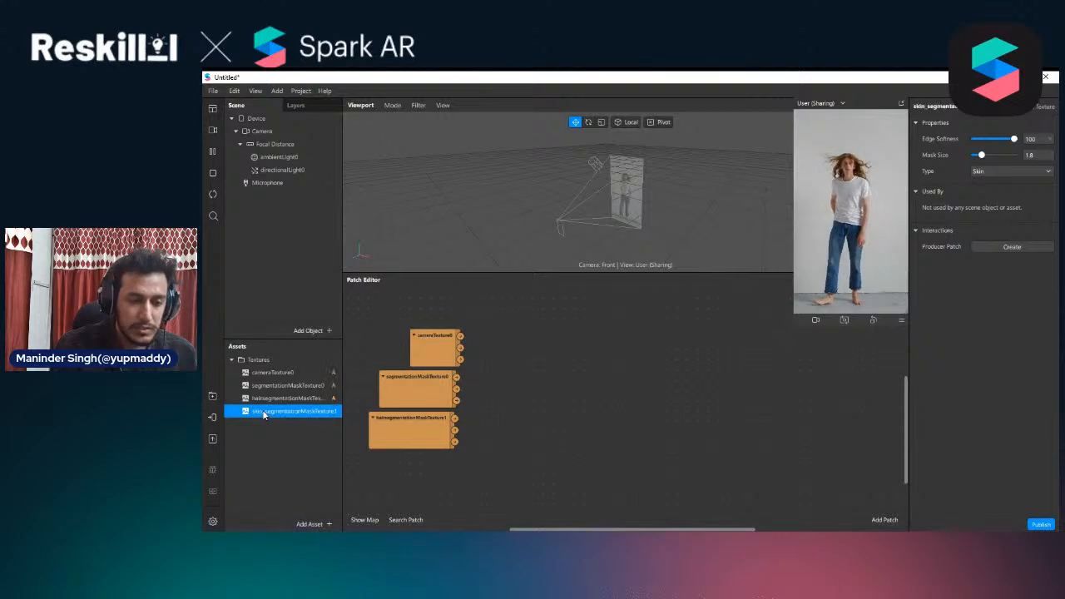
Place the skin mask texture in the graph as a patch below the hair mask patch
{"action": "left_click_drag", "start_coordinate": [310, 418], "coordinate": [371, 474]}
{"action": "left_click_drag", "start_coordinate": [475, 500], "coordinate": [450, 307]}
{"action": "left_click", "coordinate": [462, 480]}
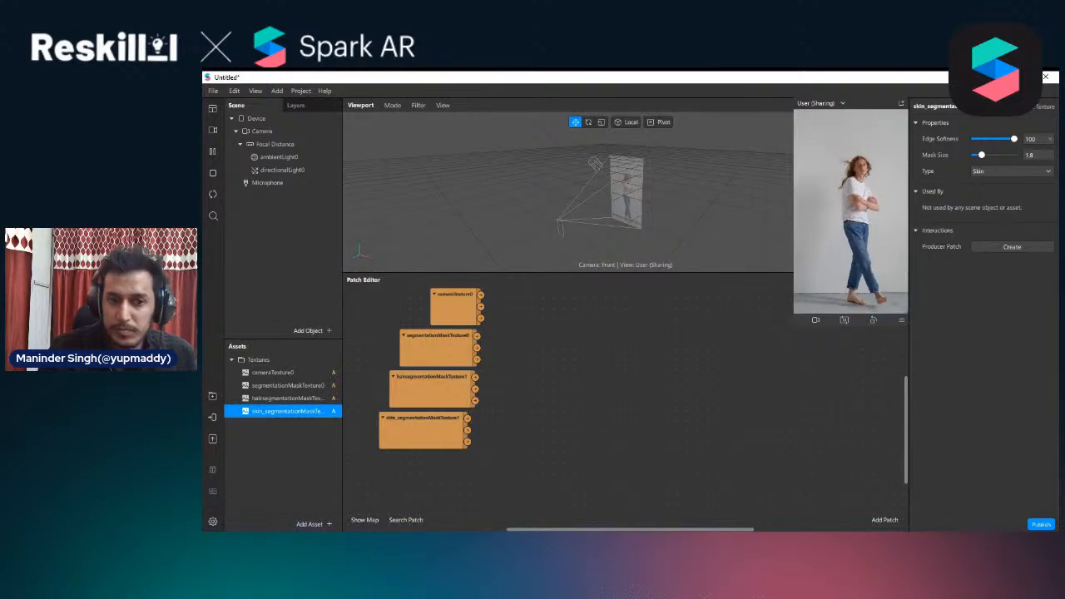
{"action": "left_click_drag", "start_coordinate": [464, 434], "coordinate": [459, 434]}
{"action": "scroll", "coordinate": [572, 409], "scroll_direction": "up", "scroll_amount": 3}
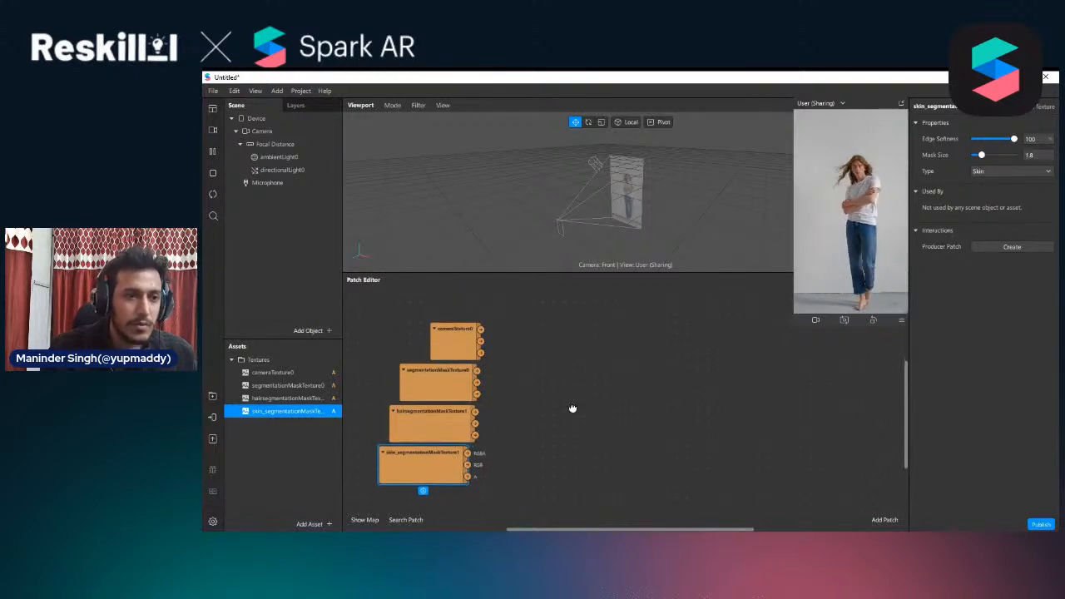
{"action": "scroll", "coordinate": [572, 409], "scroll_direction": "down", "scroll_amount": 3}
{"action": "scroll", "coordinate": [572, 408], "scroll_direction": "up", "scroll_amount": 1}
{"action": "scroll", "coordinate": [574, 340], "scroll_direction": "up", "scroll_amount": 1}
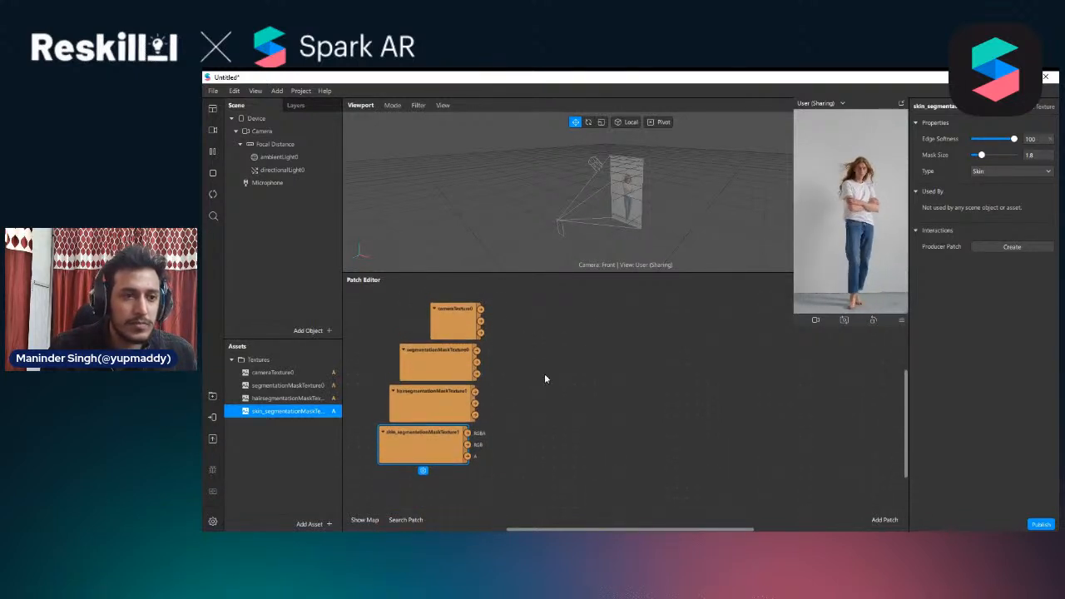
Add a canvas under Focal Distance and insert a rectangle inside it
{"action": "left_click", "coordinate": [271, 144]}
{"action": "right_click", "coordinate": [273, 145]}
{"action": "mouse_move", "coordinate": [330, 158]}
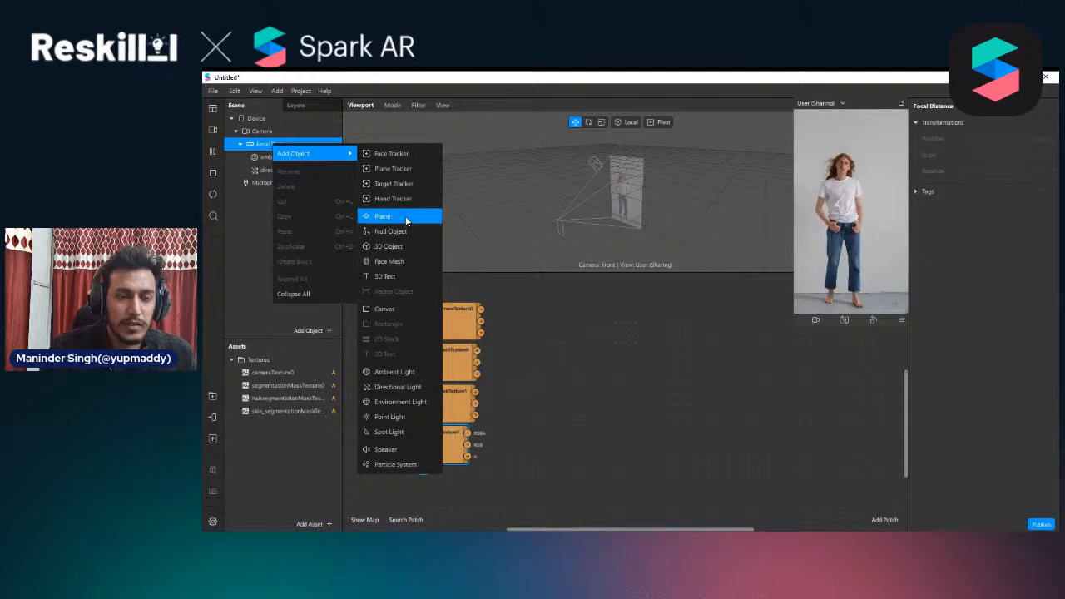
{"action": "left_click", "coordinate": [392, 310]}
{"action": "right_click", "coordinate": [286, 183]}
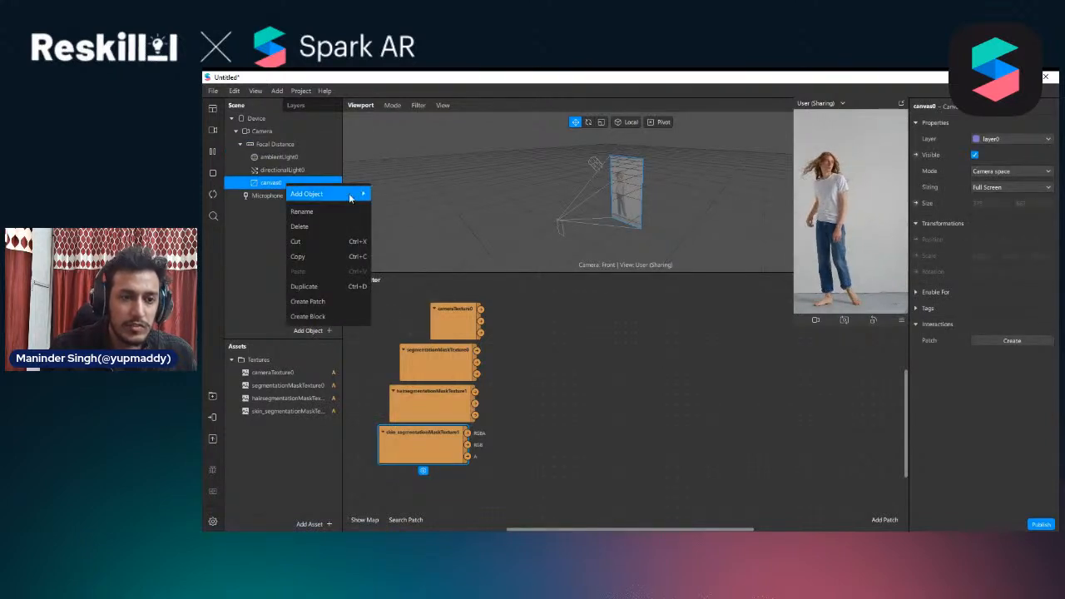
{"action": "mouse_move", "coordinate": [349, 195]}
{"action": "left_click", "coordinate": [412, 364]}
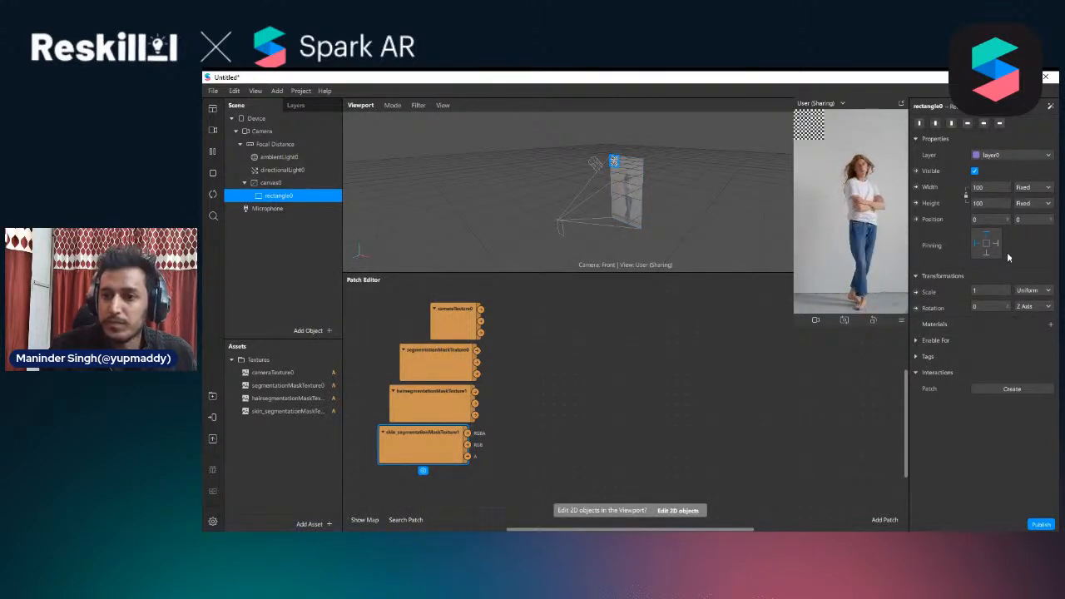
Make the rectangle fill the full width and height of the canvas
{"action": "left_click", "coordinate": [995, 189]}
{"action": "left_click", "coordinate": [989, 204]}
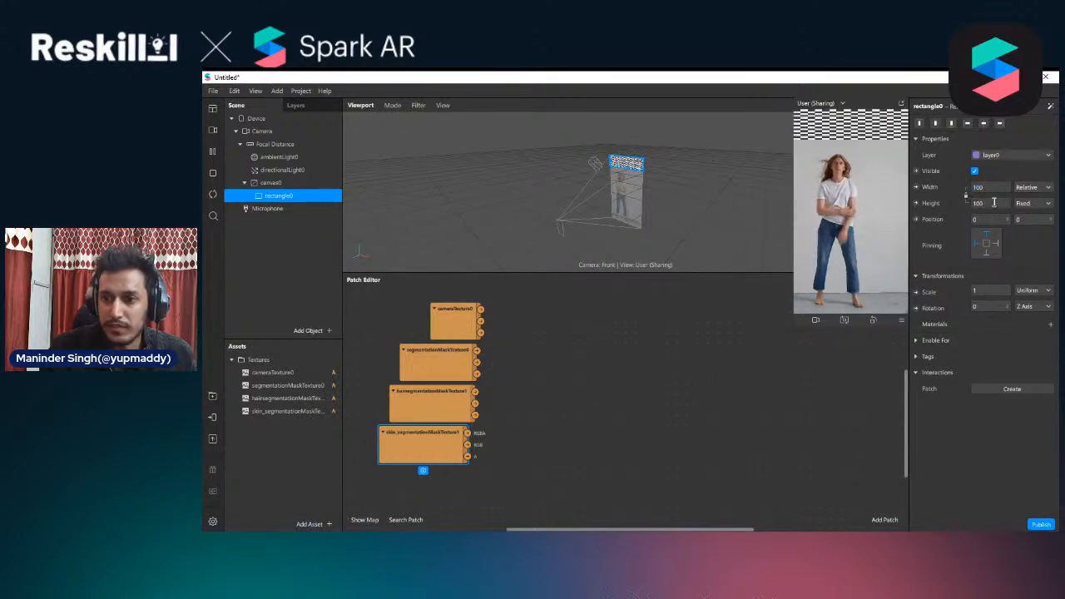
{"action": "left_click", "coordinate": [994, 201]}
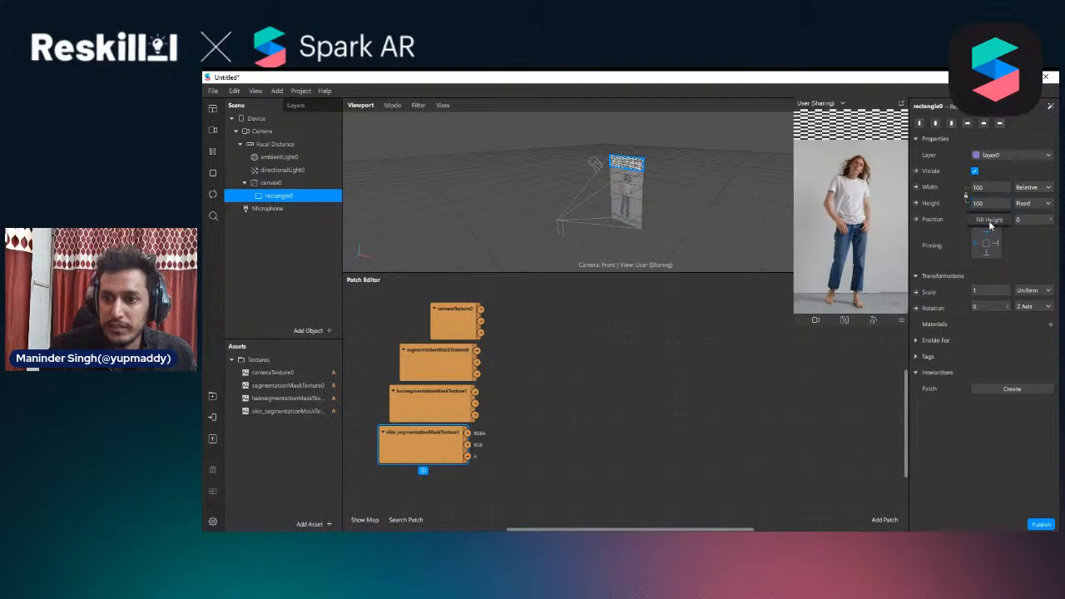
{"action": "left_click", "coordinate": [990, 221]}
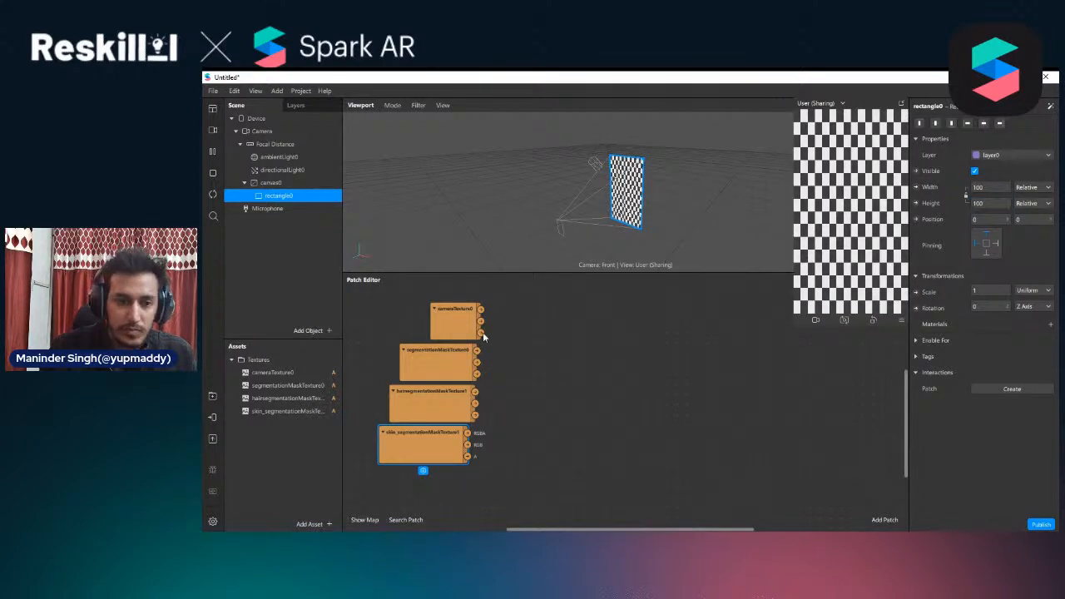
Give the rectangle a new material with the Flat shader type, and shrink the floating preview
{"action": "left_click", "coordinate": [1049, 325]}
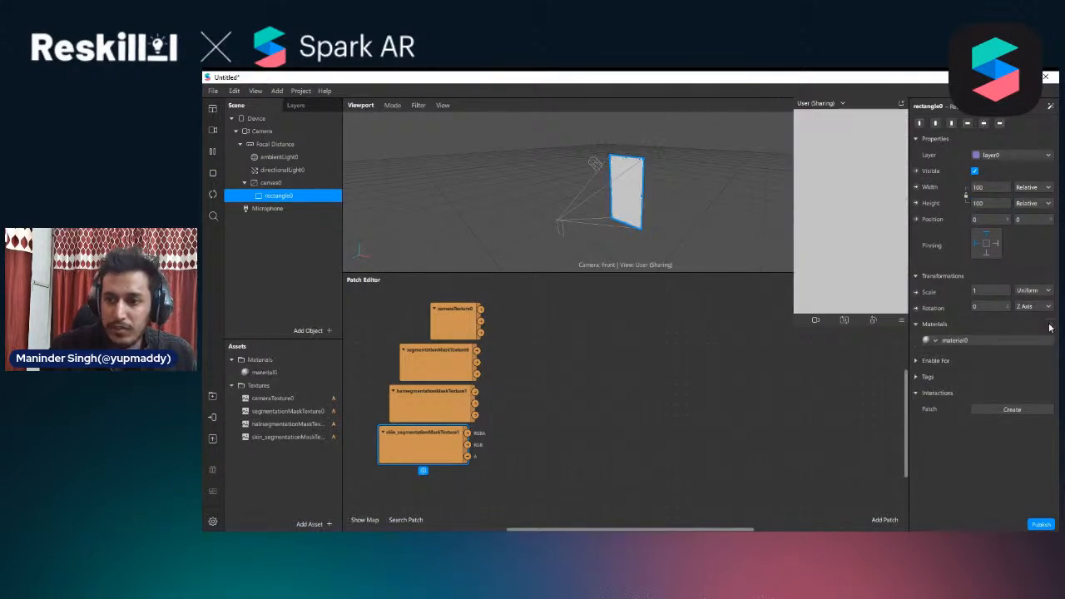
{"action": "left_click", "coordinate": [957, 340]}
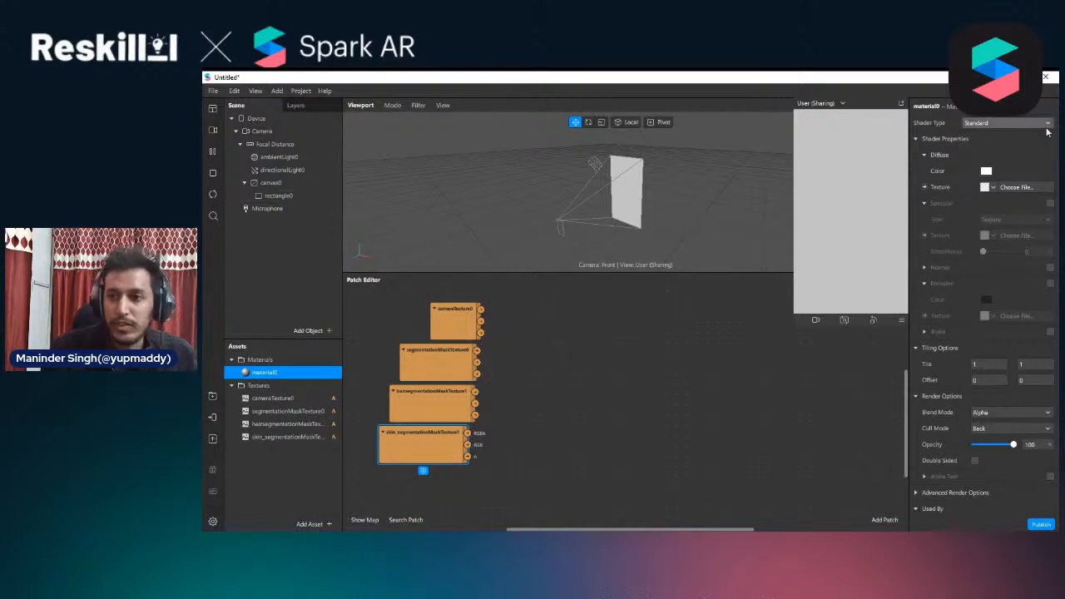
{"action": "left_click", "coordinate": [1012, 123]}
{"action": "left_click", "coordinate": [988, 126]}
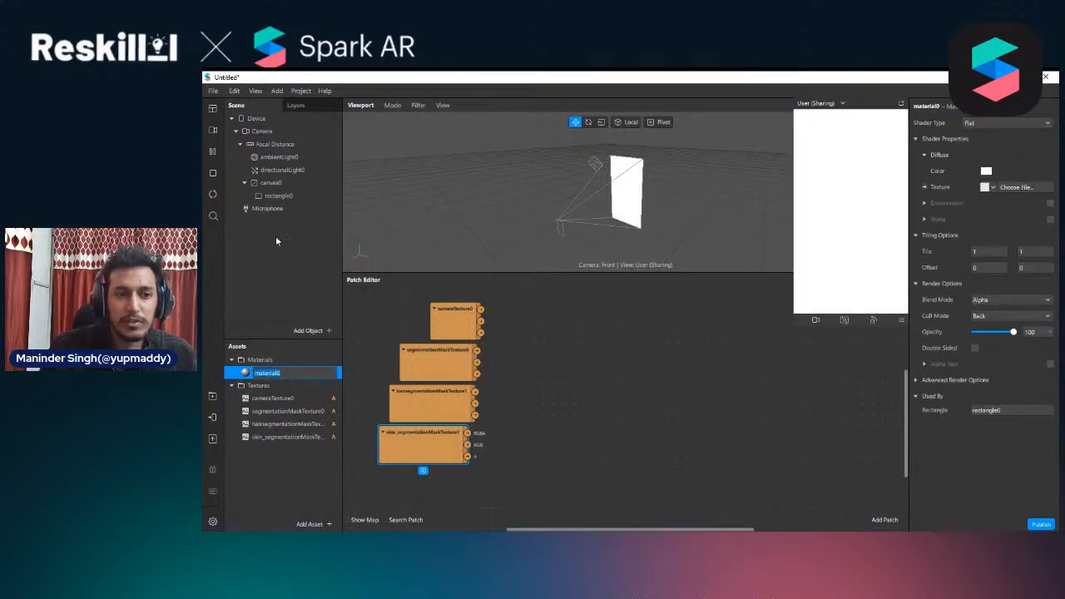
{"action": "left_click", "coordinate": [803, 366]}
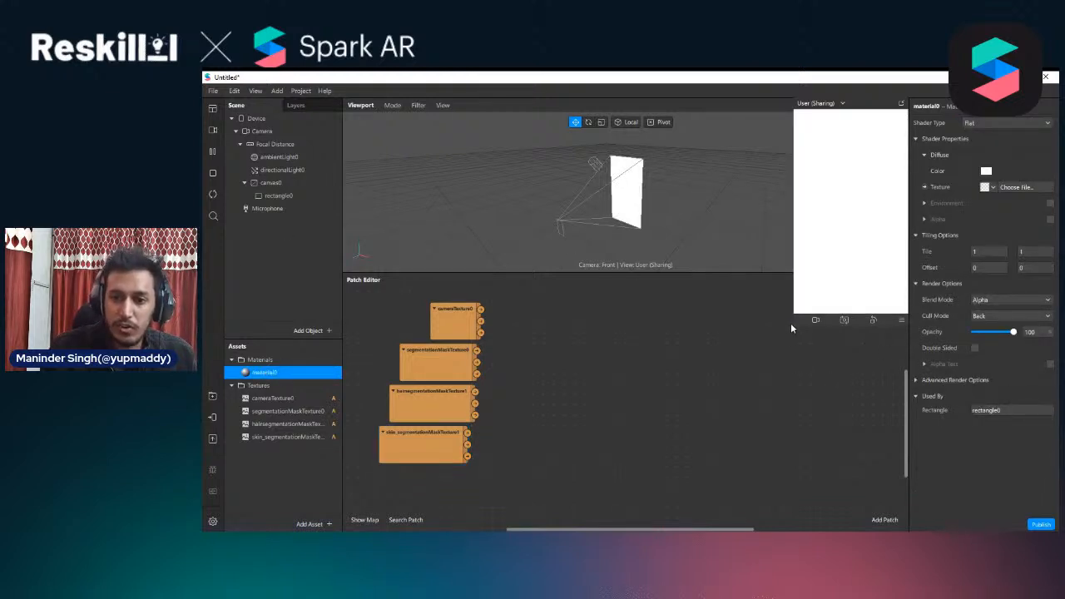
{"action": "left_click_drag", "start_coordinate": [793, 325], "coordinate": [837, 272]}
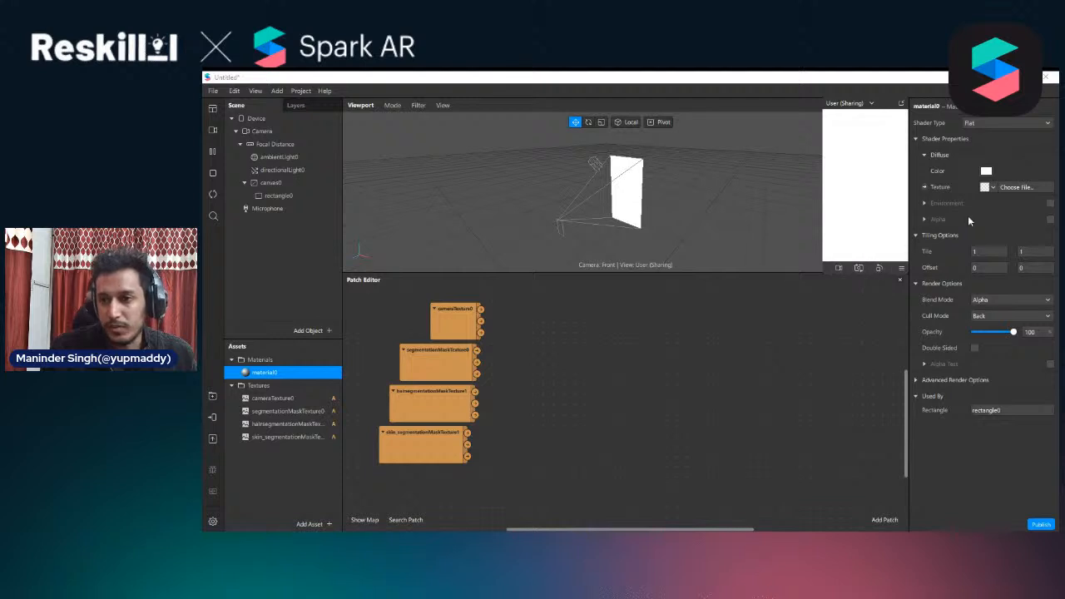
{"action": "left_click", "coordinate": [1020, 122]}
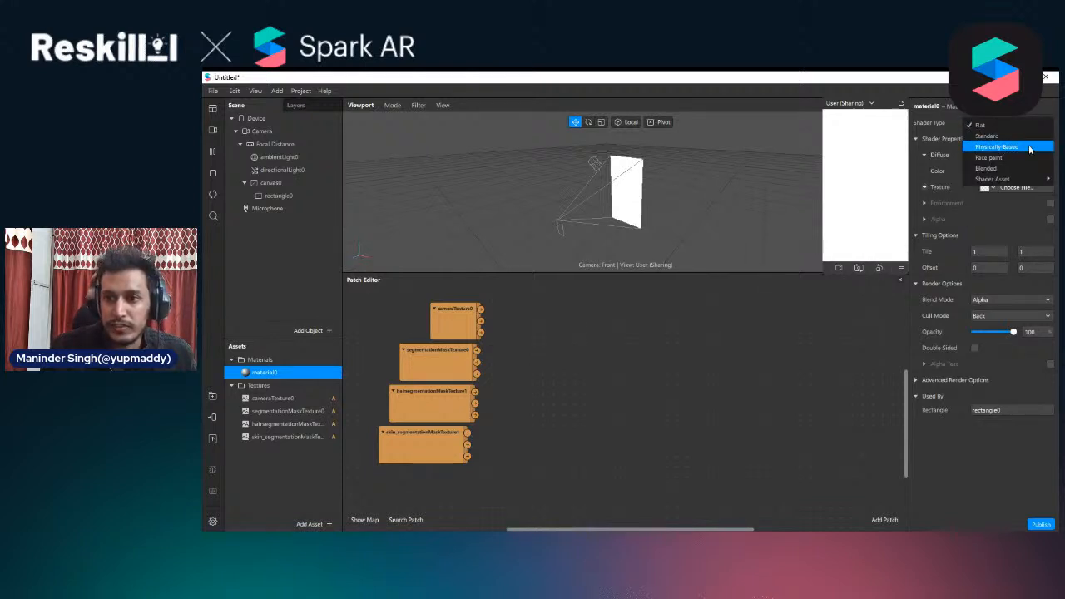
{"action": "left_click", "coordinate": [872, 335]}
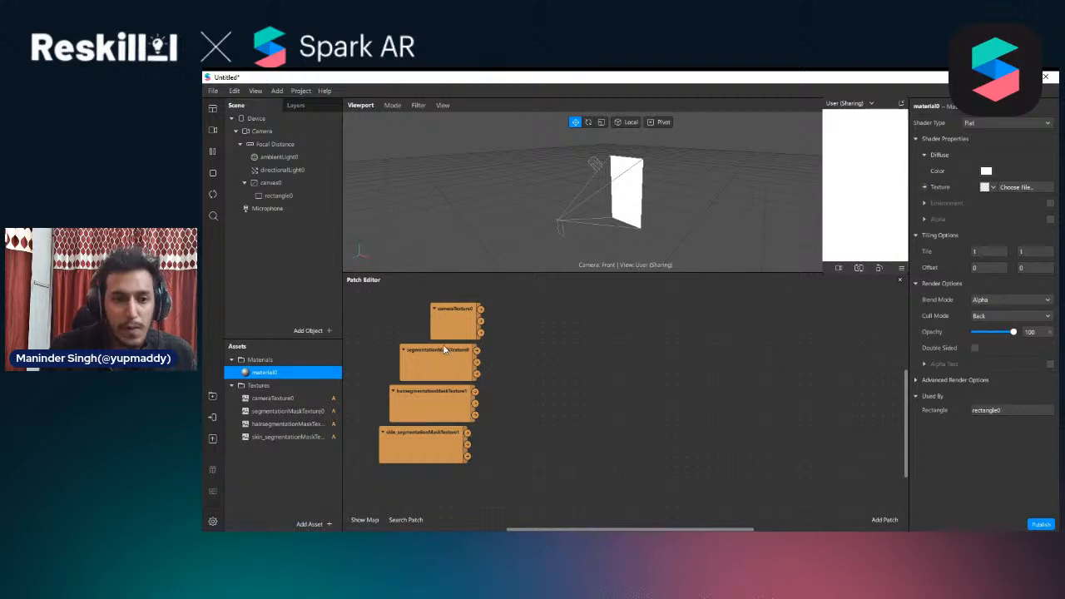
Create a patch for material0's diffuse texture and connect the cameraTexture0 patch's RGBA output to it
{"action": "left_click_drag", "start_coordinate": [444, 321], "coordinate": [434, 321]}
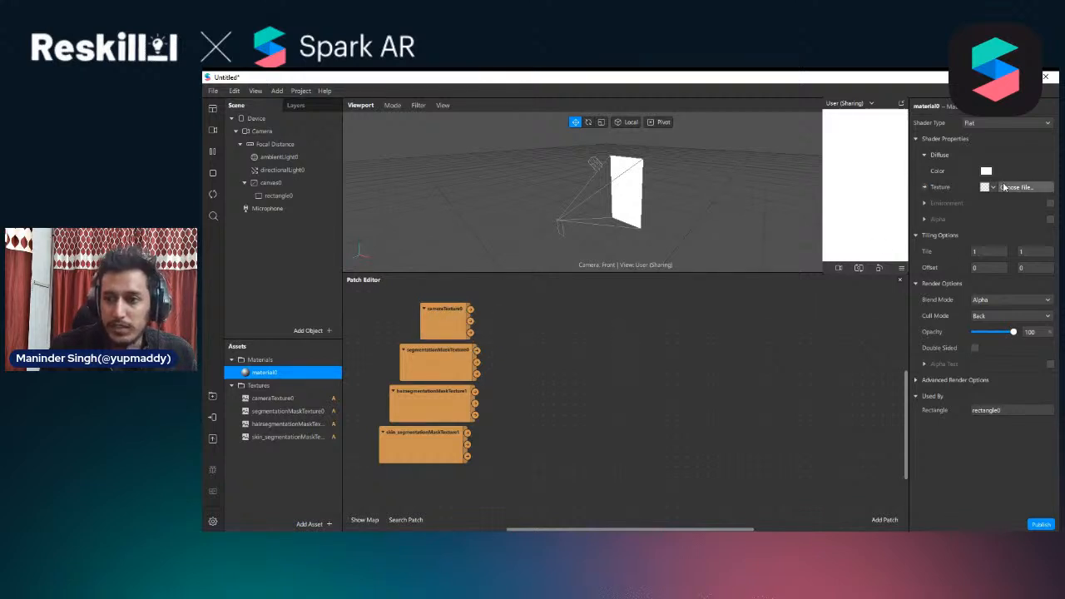
{"action": "left_click", "coordinate": [992, 188]}
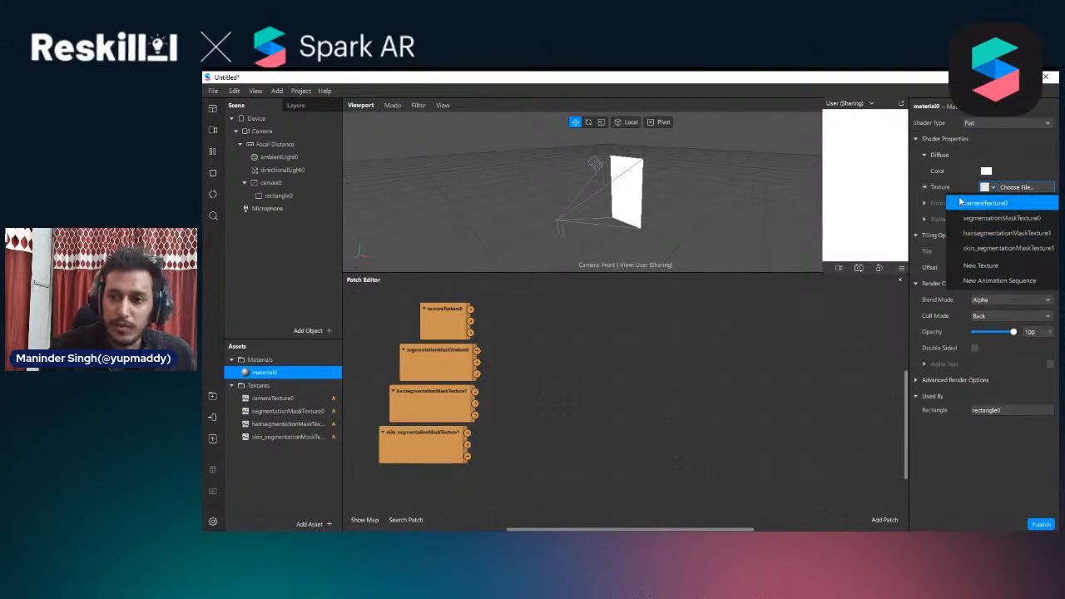
{"action": "left_click", "coordinate": [764, 366]}
{"action": "left_click", "coordinate": [924, 187]}
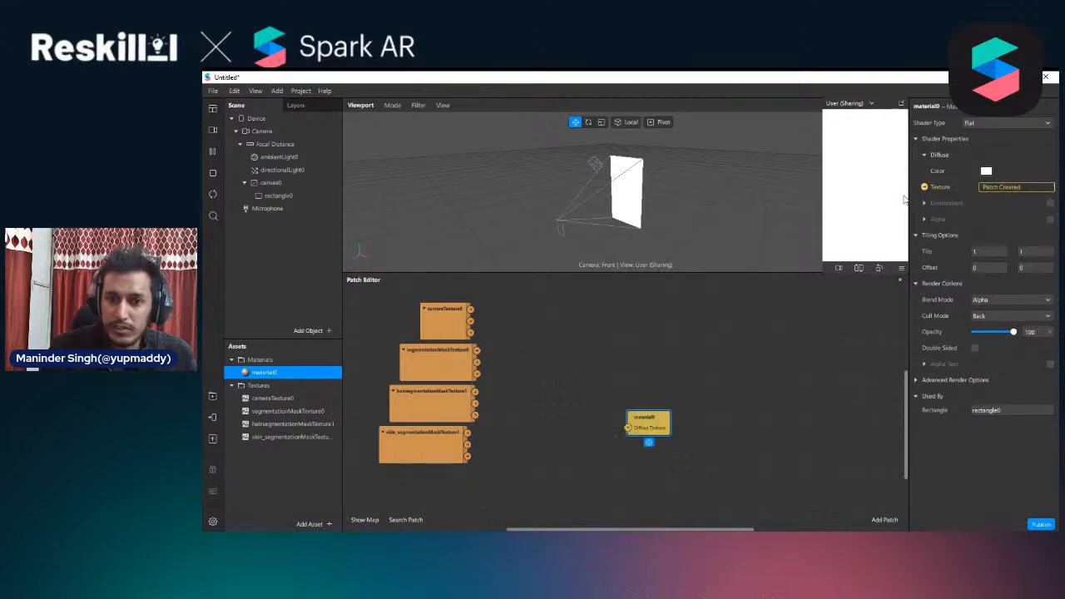
{"action": "left_click_drag", "start_coordinate": [643, 421], "coordinate": [563, 323]}
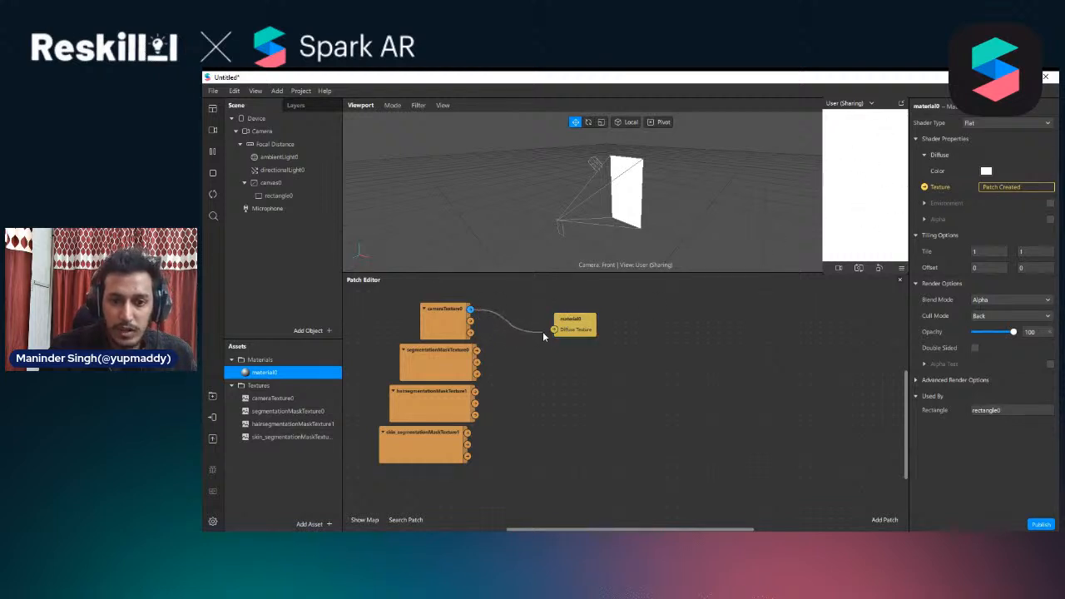
{"action": "left_click_drag", "start_coordinate": [544, 334], "coordinate": [604, 331]}
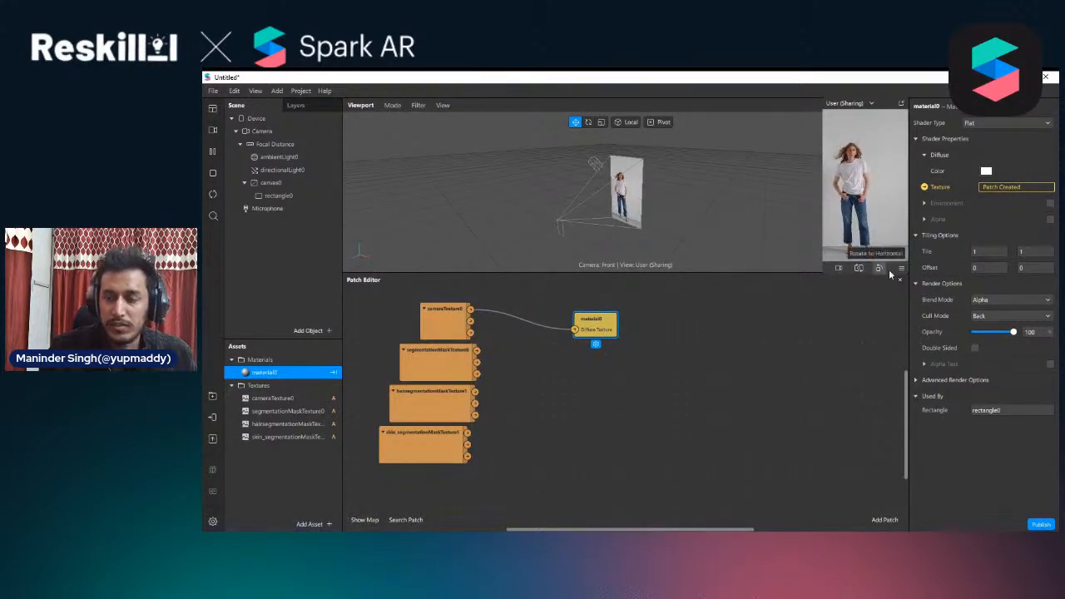
Enlarge the viewport by shrinking the Patch Editor, then enlarge and reposition the floating preview
{"action": "left_click_drag", "start_coordinate": [796, 274], "coordinate": [784, 374]}
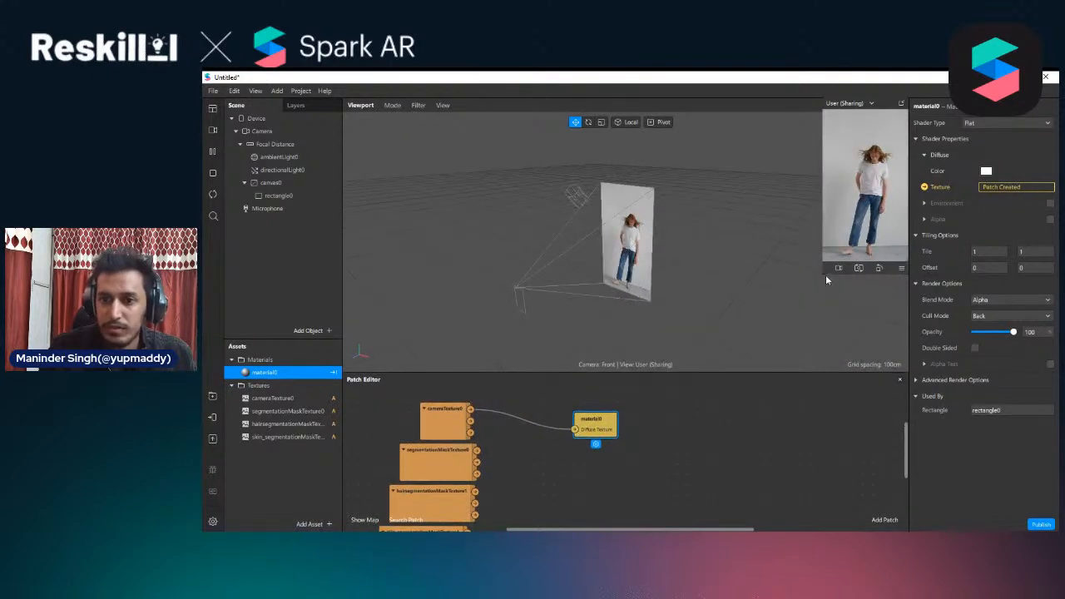
{"action": "left_click_drag", "start_coordinate": [825, 276], "coordinate": [779, 363]}
{"action": "left_click_drag", "start_coordinate": [909, 105], "coordinate": [826, 112]}
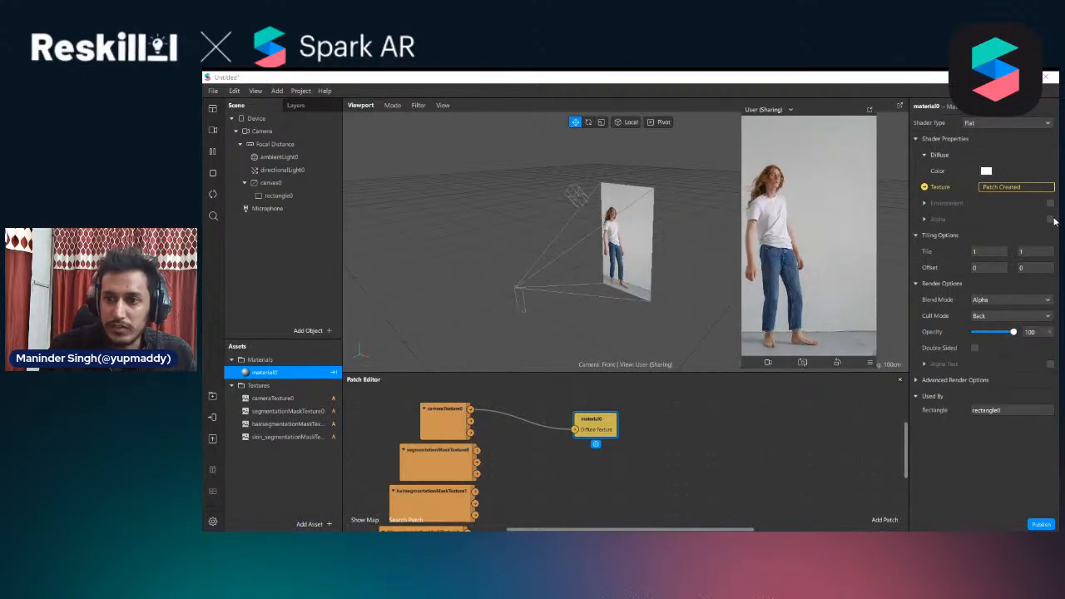
Enable Alpha on material0 and use segmentationMaskTexture0 as its alpha texture
{"action": "left_click", "coordinate": [1051, 219]}
{"action": "left_click", "coordinate": [992, 251]}
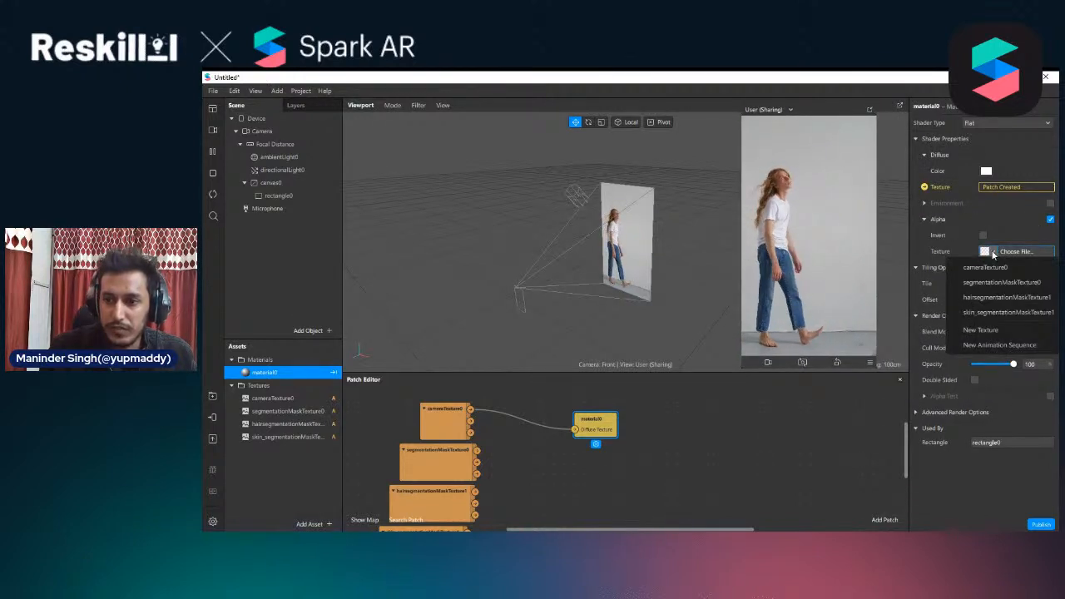
{"action": "left_click", "coordinate": [1001, 283]}
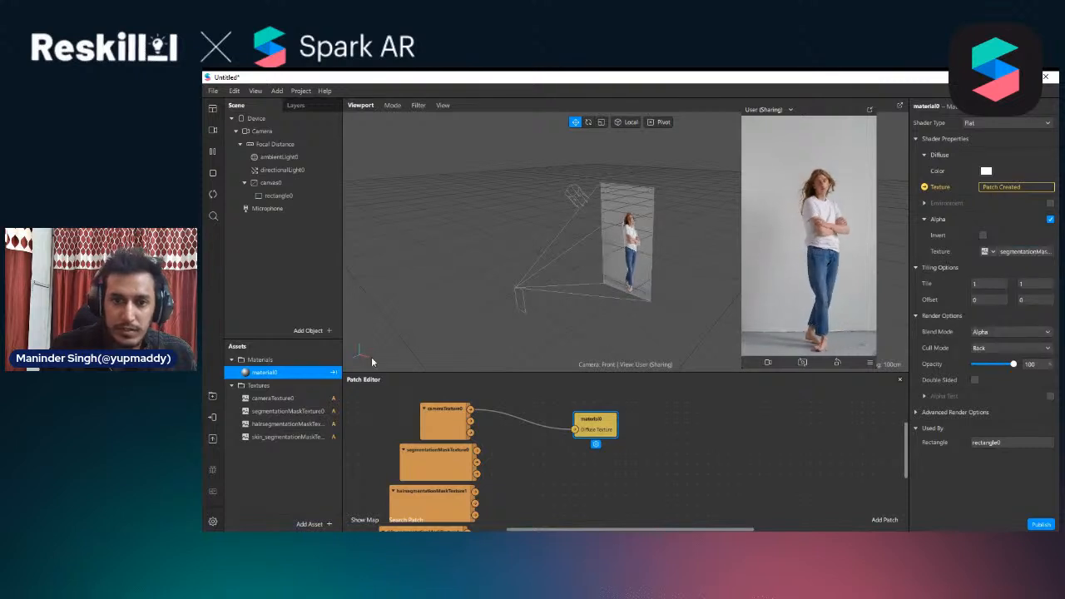
Rename the person mask texture as person_segmentationMaskTexture0
{"action": "double_click", "coordinate": [267, 411]}
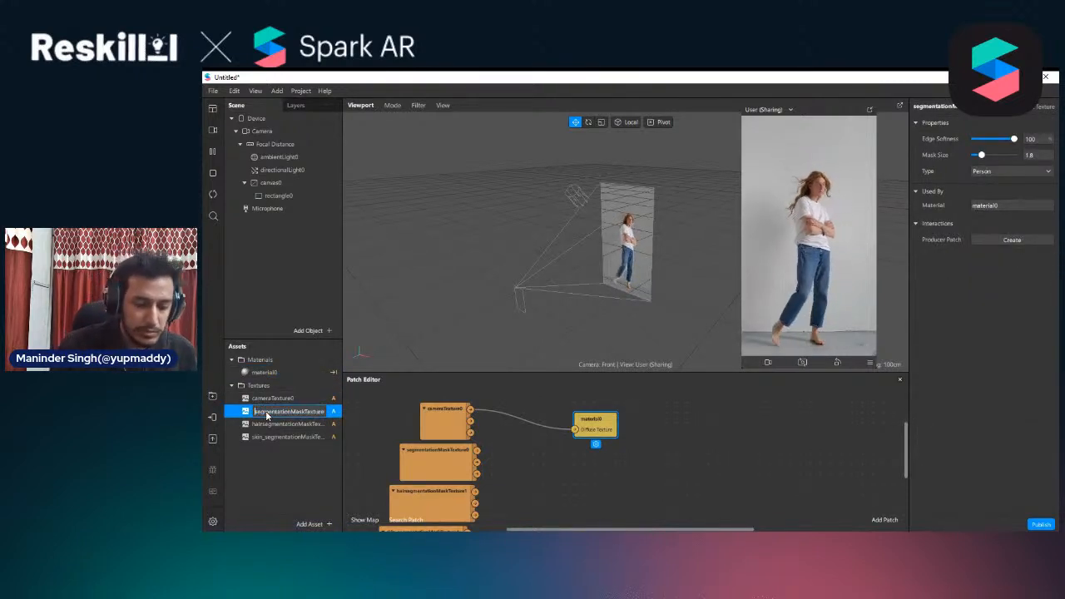
{"action": "type", "text": "person"}
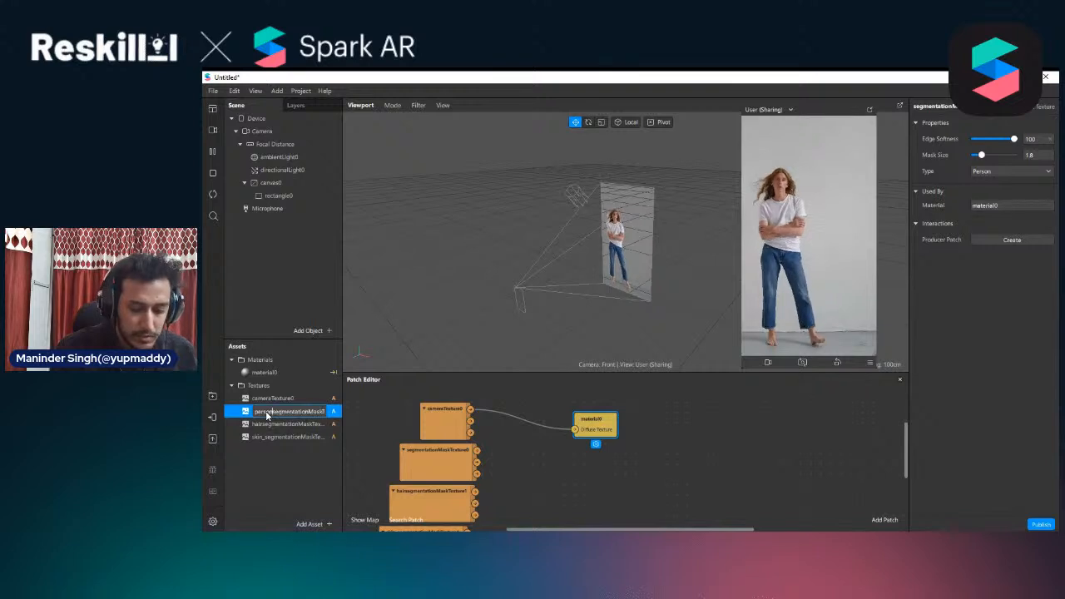
{"action": "type", "text": "_"}
{"action": "key", "text": "Return"}
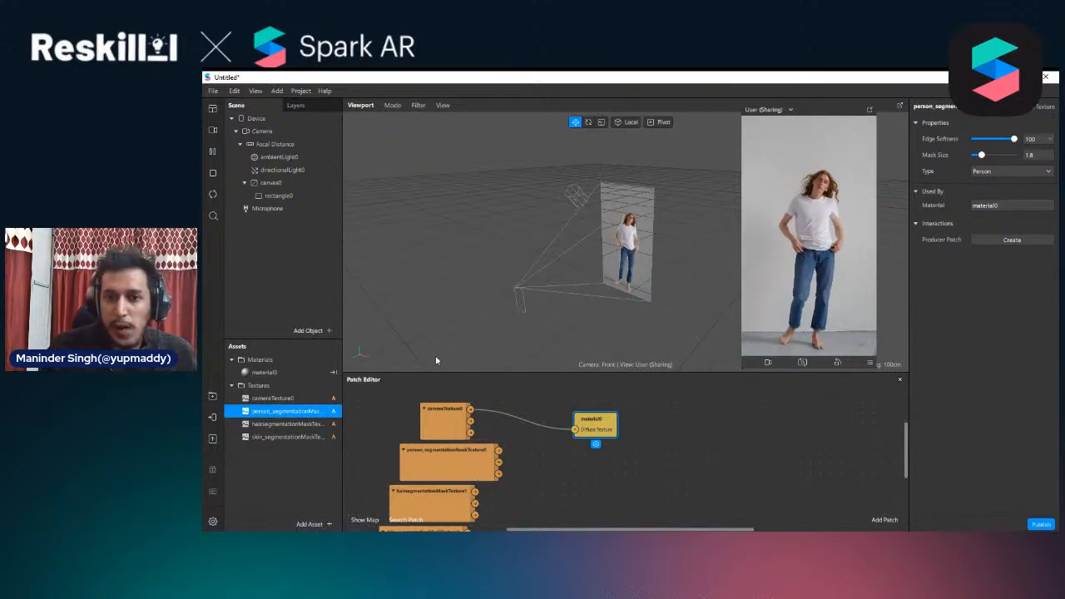
Examine the segmented person on the rectangle up close in the viewport
{"action": "scroll", "coordinate": [644, 210], "scroll_direction": "up", "scroll_amount": 6}
{"action": "scroll", "coordinate": [656, 202], "scroll_direction": "down", "scroll_amount": 1}
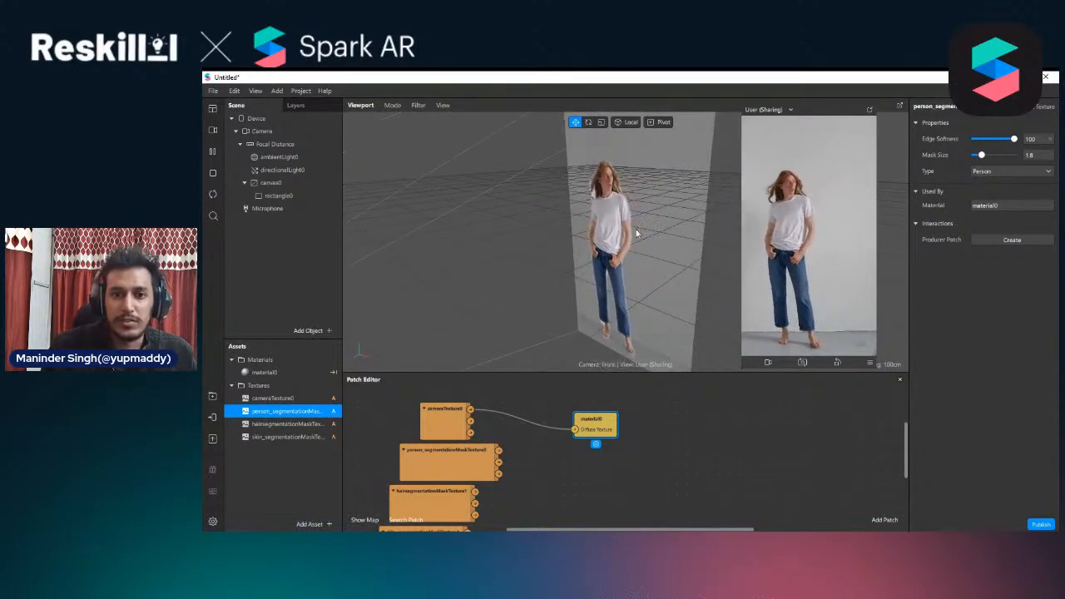
{"action": "scroll", "coordinate": [605, 282], "scroll_direction": "down", "scroll_amount": 1}
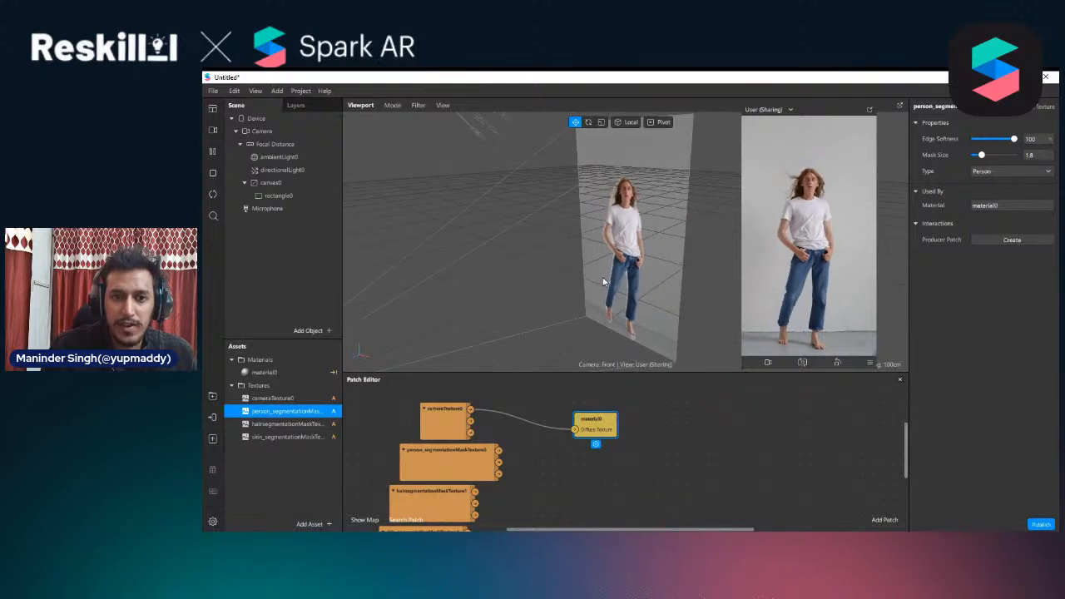
{"action": "mouse_move", "coordinate": [630, 232]}
{"action": "middle_mouse_down"}
{"action": "mouse_move", "coordinate": [612, 226]}
{"action": "mouse_move", "coordinate": [631, 223]}
{"action": "middle_mouse_up"}
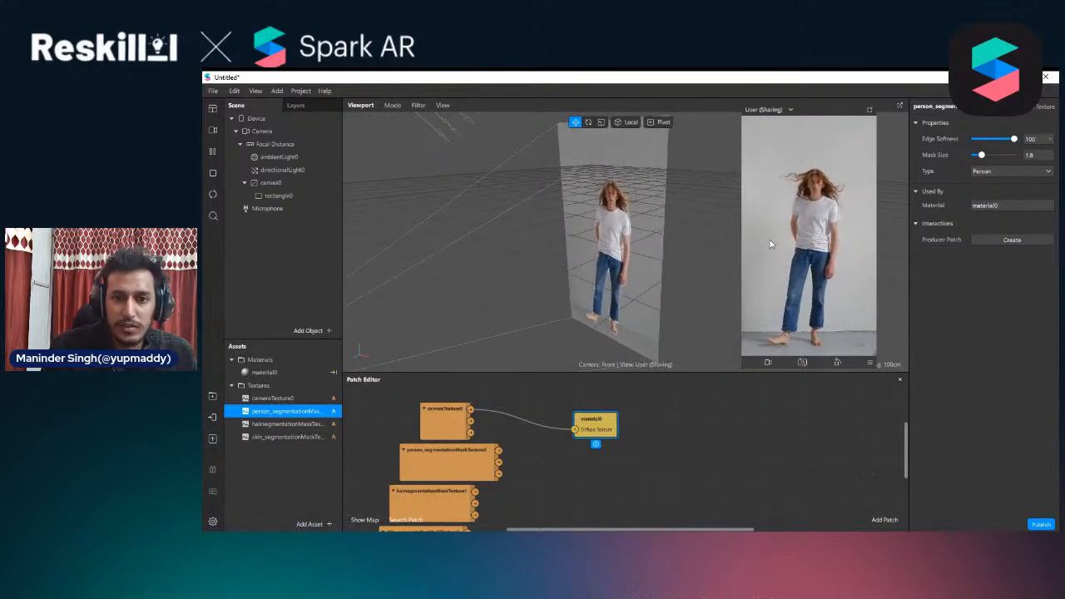
{"action": "mouse_move", "coordinate": [770, 240]}
{"action": "middle_mouse_down"}
{"action": "mouse_move", "coordinate": [756, 211]}
{"action": "mouse_move", "coordinate": [781, 222]}
{"action": "middle_mouse_up"}
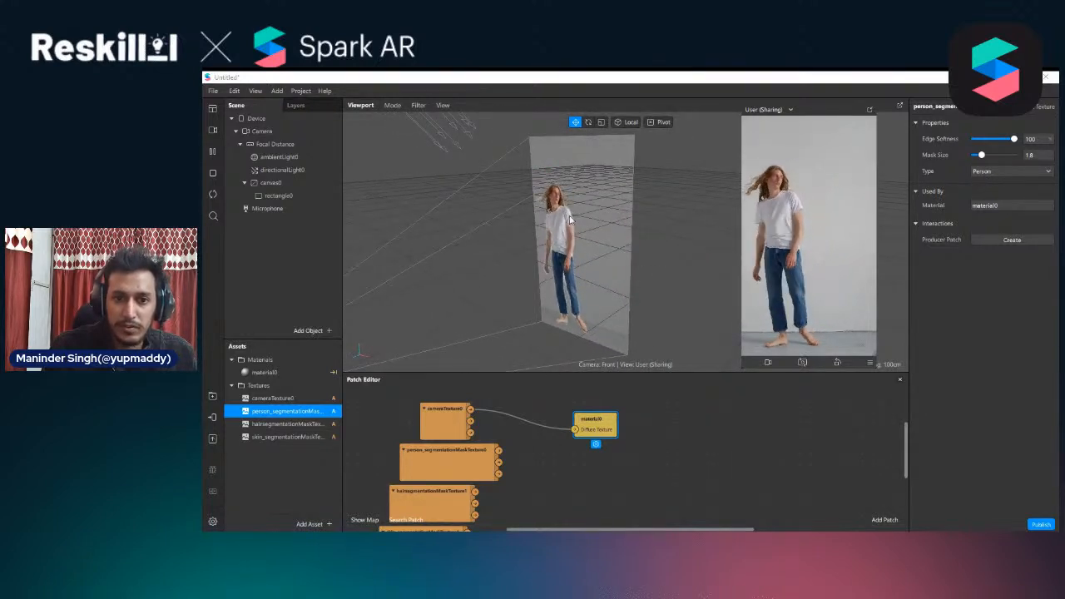
{"action": "middle_click_drag", "start_coordinate": [570, 220], "coordinate": [698, 298]}
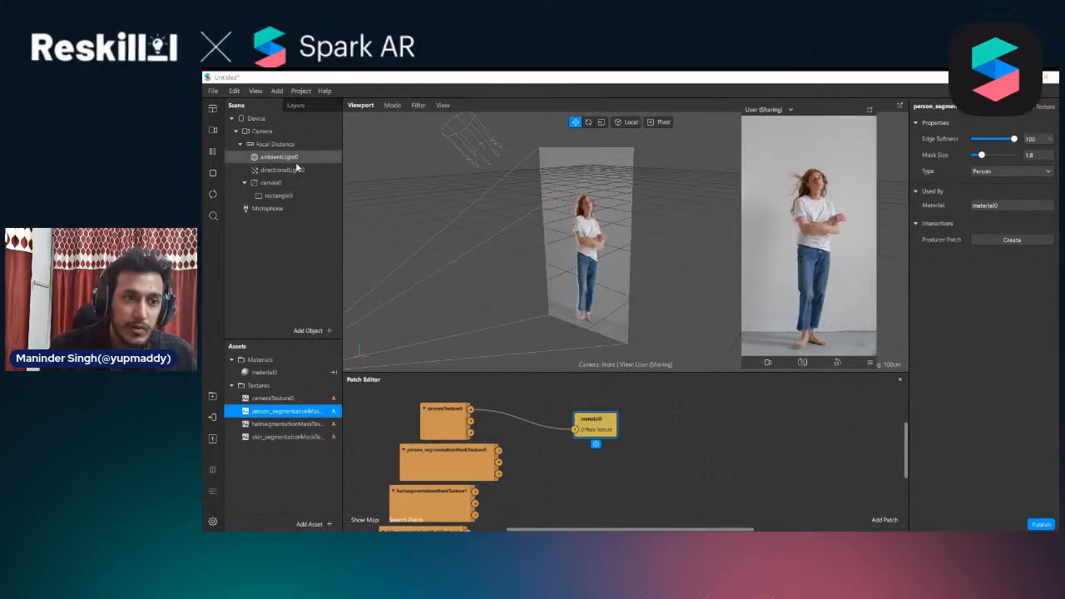
Set the diffuse color of rectangle0's material to red #ff1a1a
{"action": "right_click", "coordinate": [272, 145]}
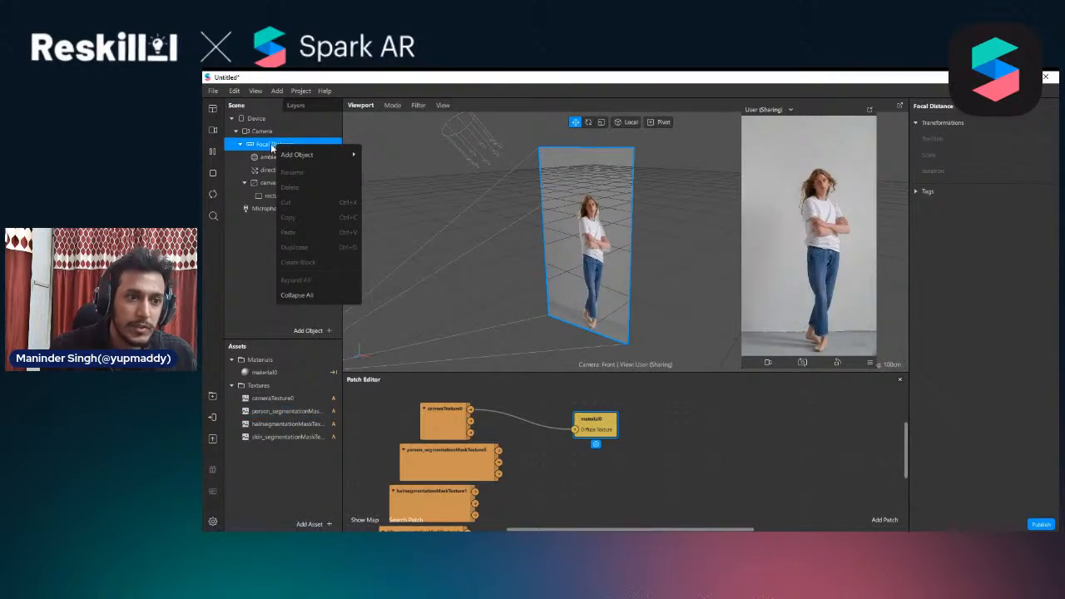
{"action": "left_click", "coordinate": [268, 197]}
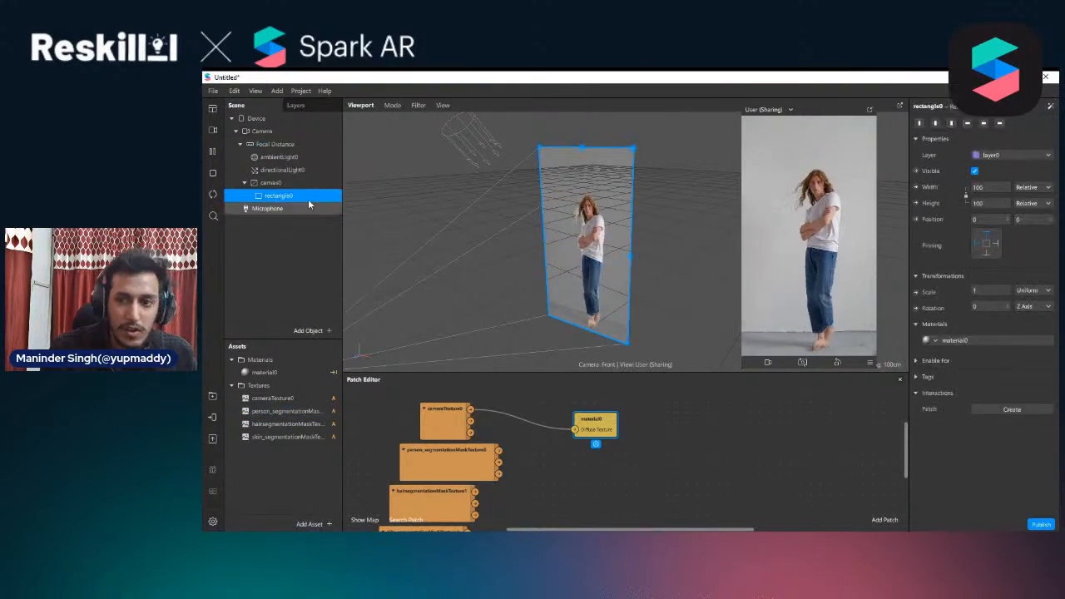
{"action": "left_click", "coordinate": [1004, 341]}
{"action": "left_click", "coordinate": [987, 171]}
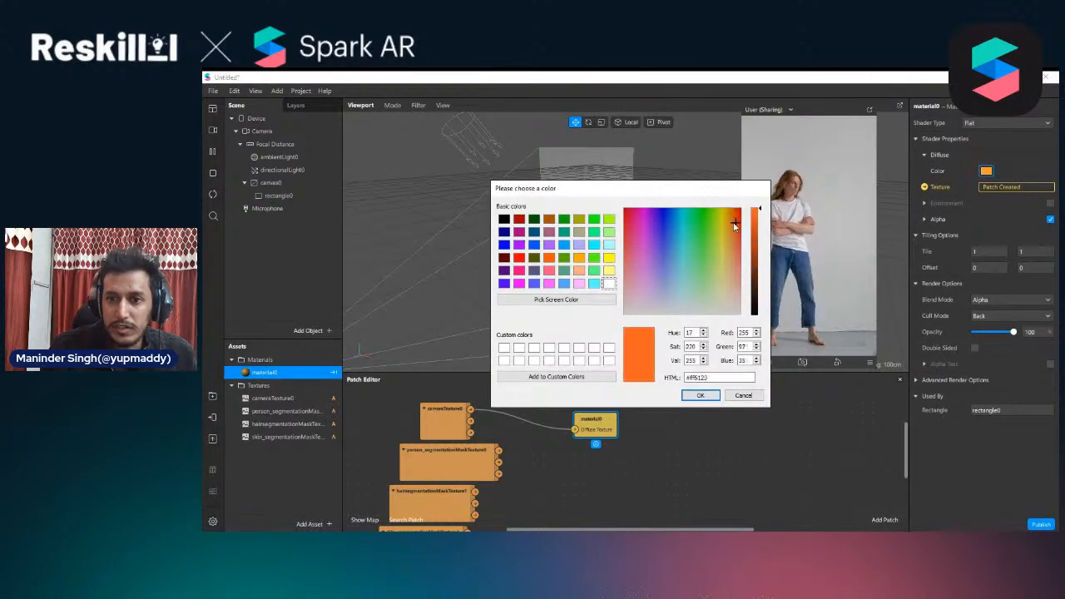
{"action": "left_click_drag", "start_coordinate": [742, 195], "coordinate": [661, 150]}
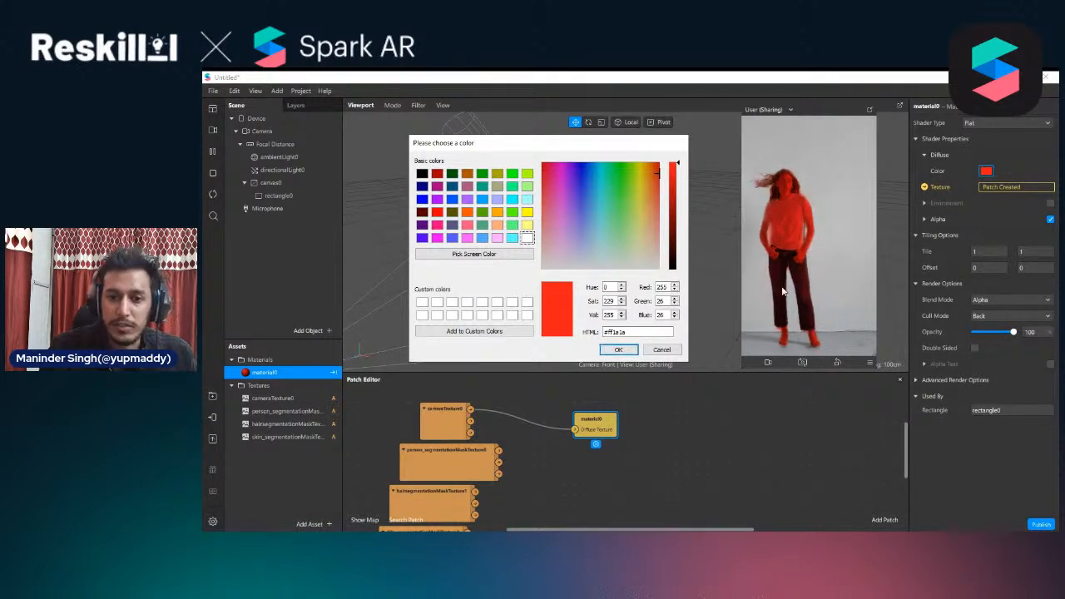
{"action": "left_click", "coordinate": [618, 350]}
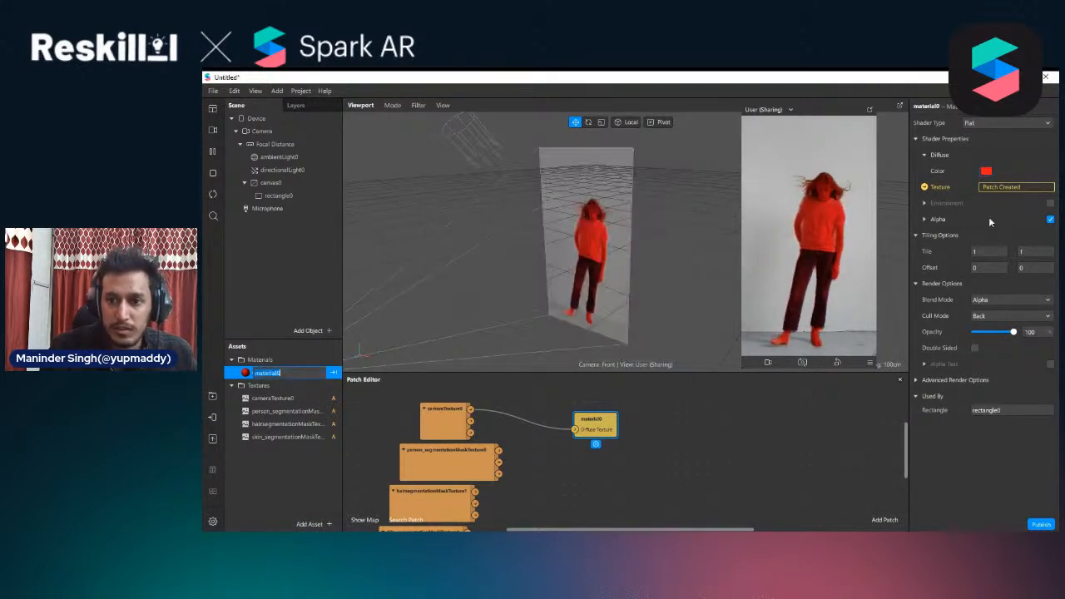
Try inverting the person mask in material0's Alpha settings and switch the inversion back off
{"action": "left_click", "coordinate": [926, 219]}
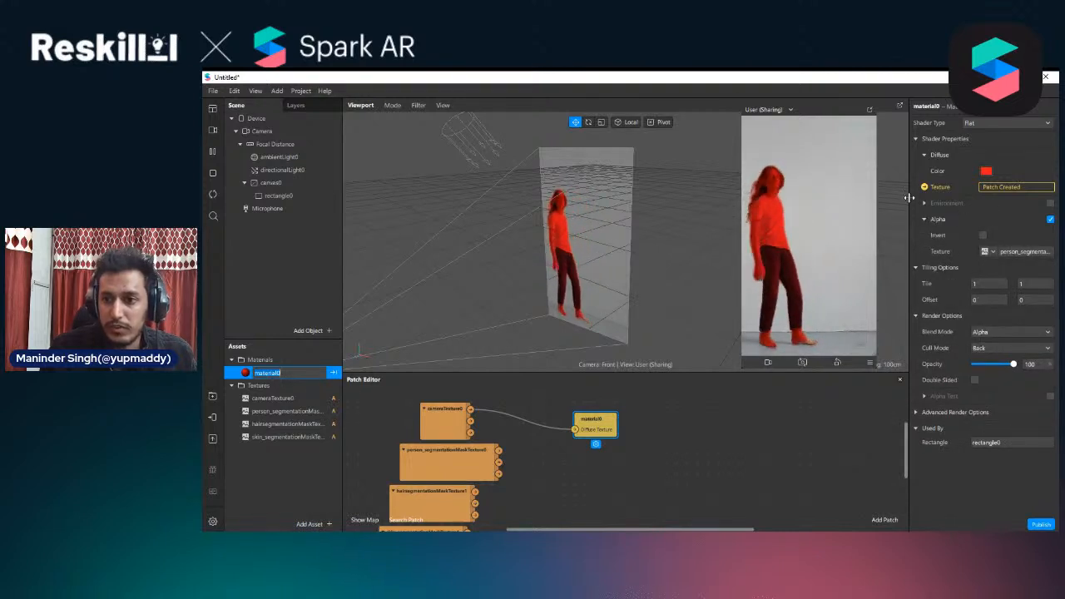
{"action": "left_click", "coordinate": [983, 235]}
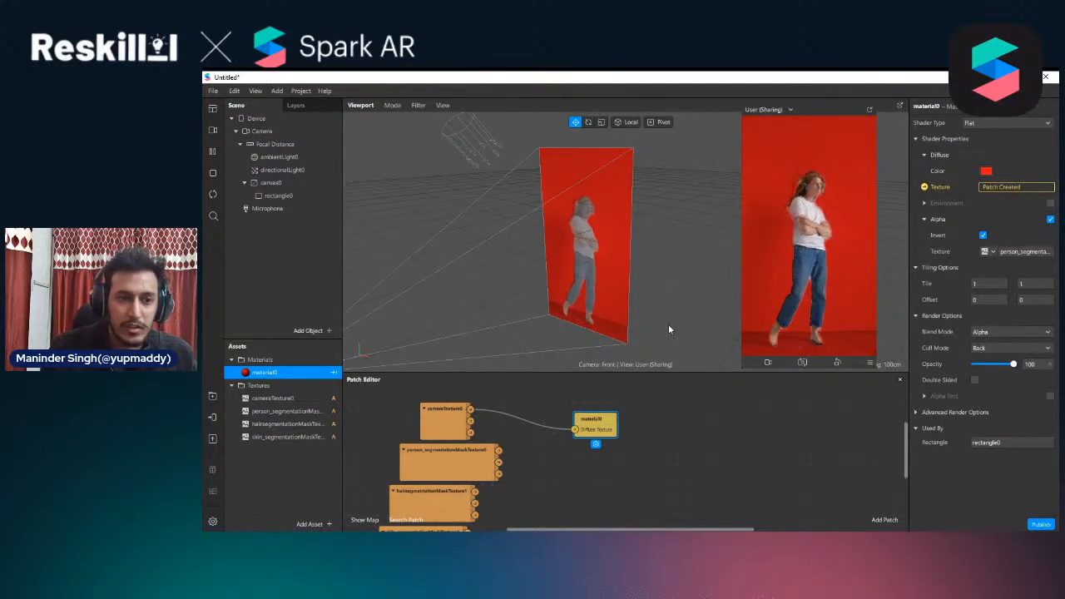
{"action": "left_click_drag", "start_coordinate": [648, 374], "coordinate": [653, 346]}
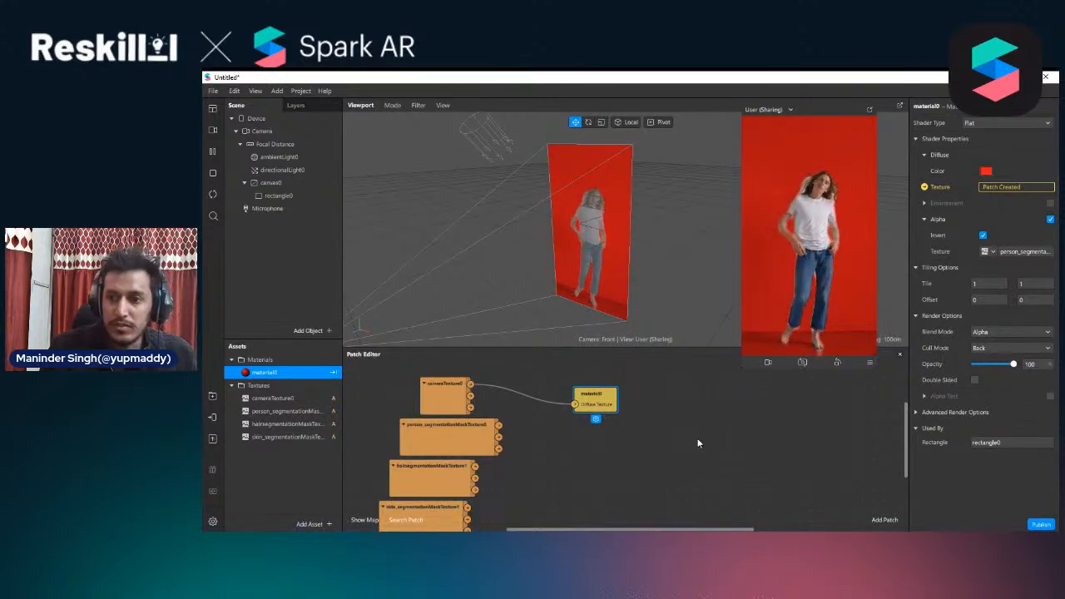
{"action": "left_click", "coordinate": [982, 235]}
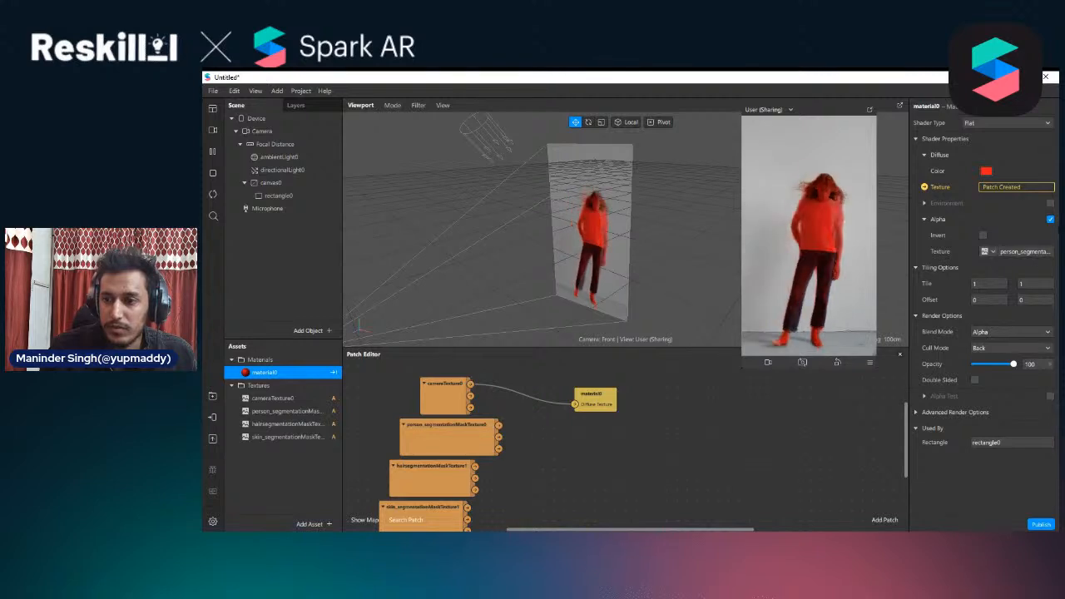
Remove the person mask from material0's alpha and delete the material0 patch from the Patch Editor
{"action": "left_click", "coordinate": [988, 251]}
{"action": "left_click", "coordinate": [981, 362]}
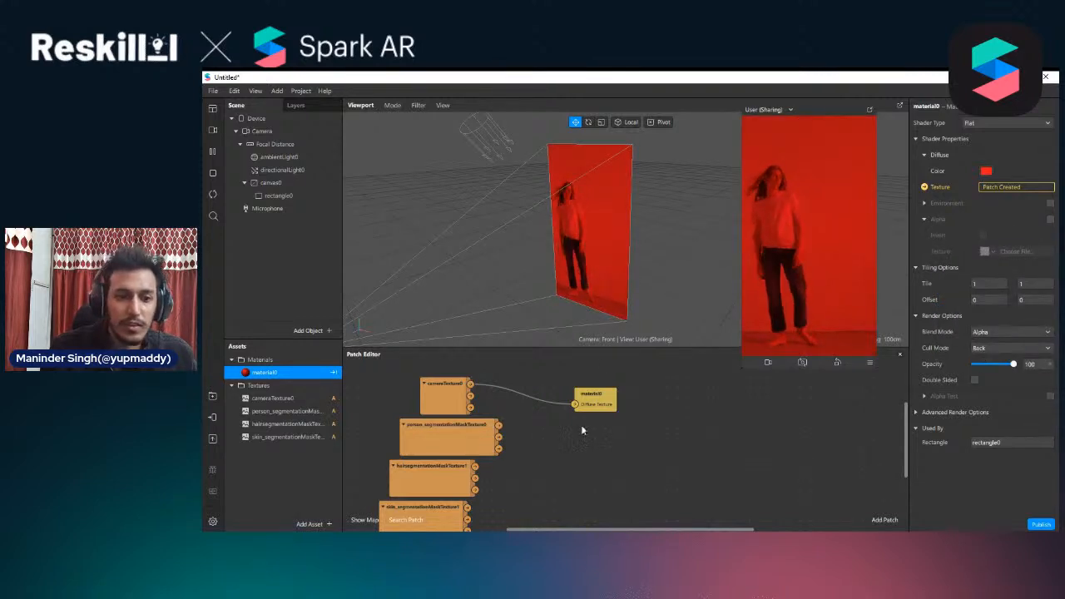
{"action": "key", "text": "Delete"}
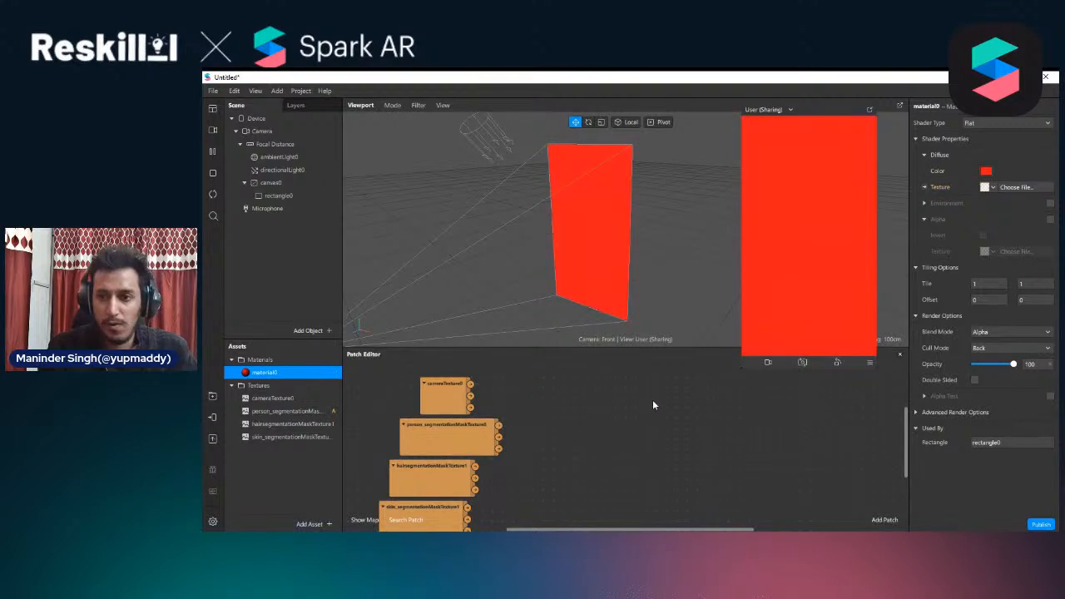
Use hairsegmentationMaskTexture1 as material0's diffuse texture and enlarge the floating preview
{"action": "left_click", "coordinate": [994, 187]}
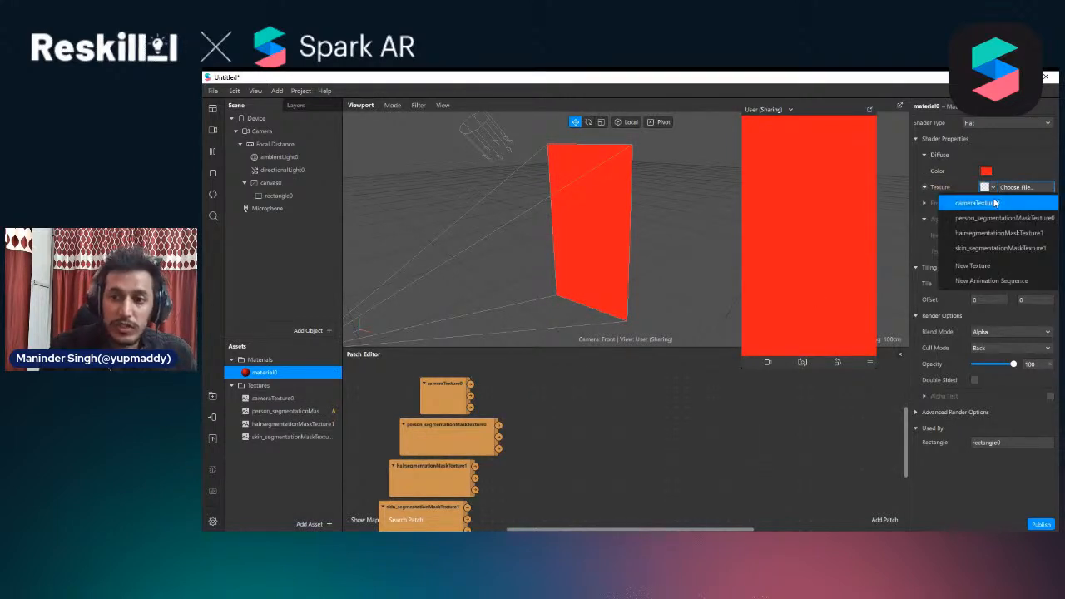
{"action": "left_click", "coordinate": [989, 234]}
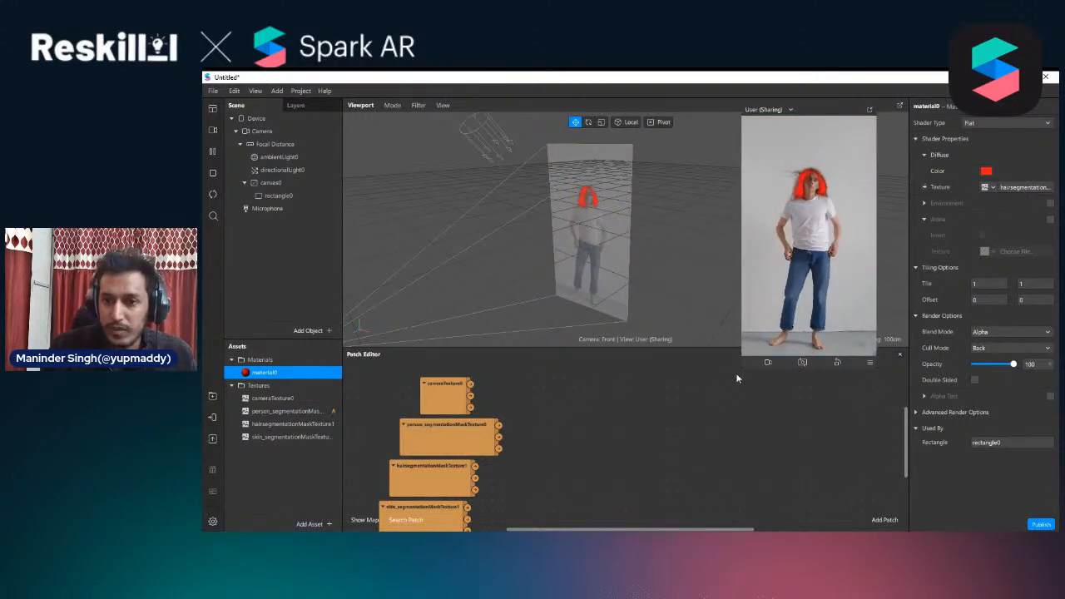
{"action": "left_click_drag", "start_coordinate": [740, 368], "coordinate": [647, 533]}
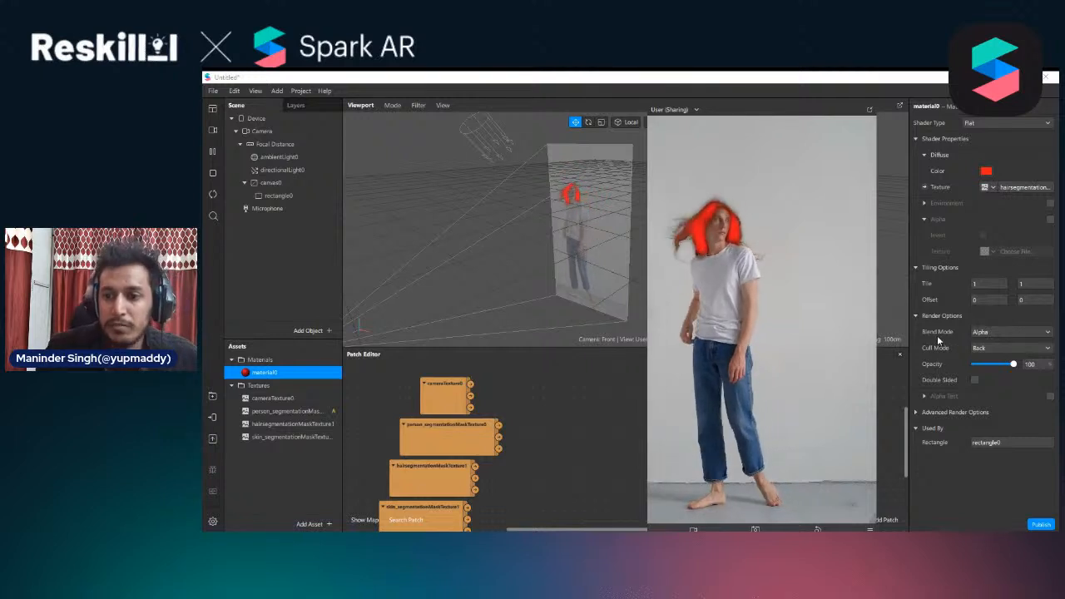
Try the Add, Associative Alpha and Subtract blend modes on material0, resizing the preview to compare the hair color
{"action": "left_click", "coordinate": [990, 332]}
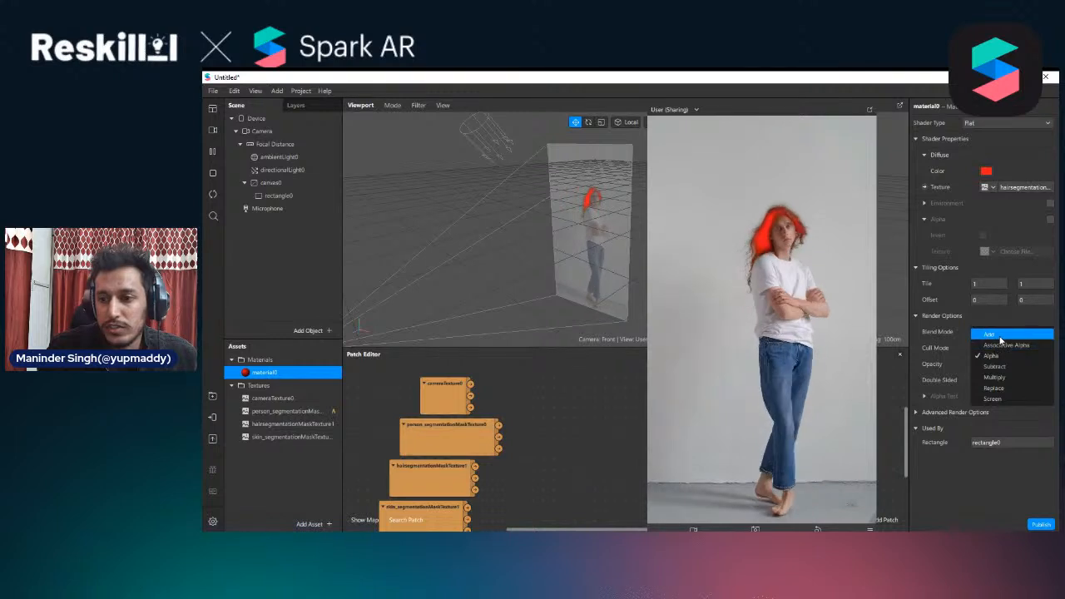
{"action": "left_click", "coordinate": [989, 334]}
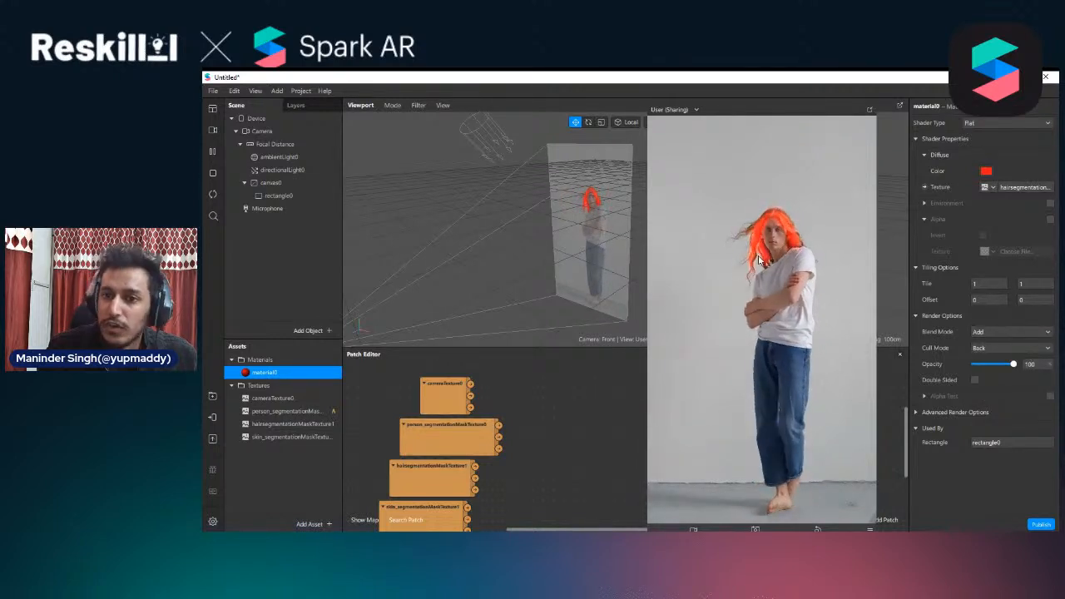
{"action": "left_click_drag", "start_coordinate": [646, 375], "coordinate": [631, 396]}
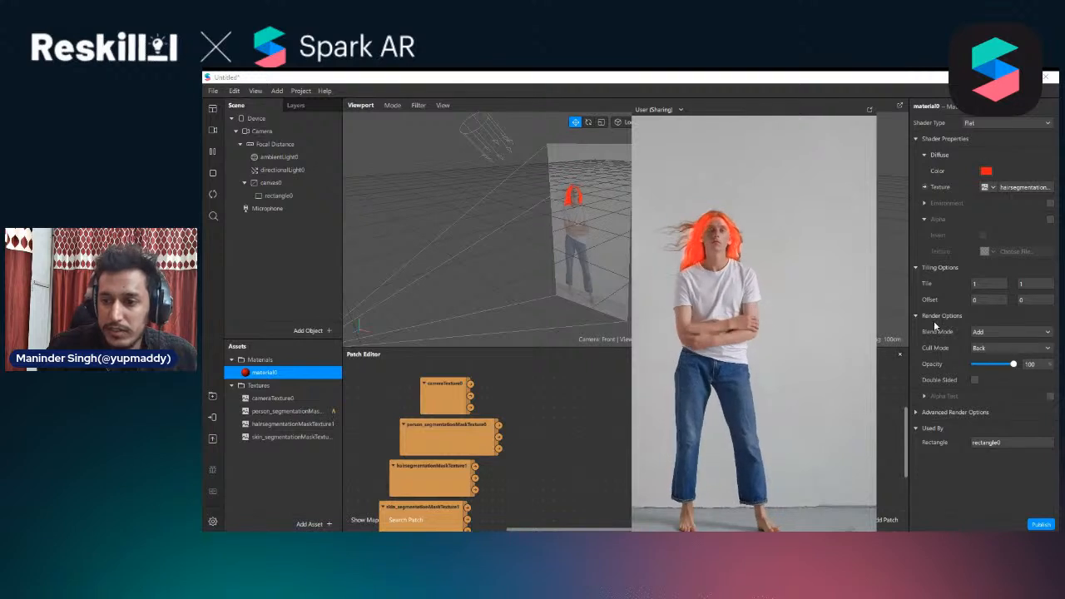
{"action": "left_click", "coordinate": [1003, 332]}
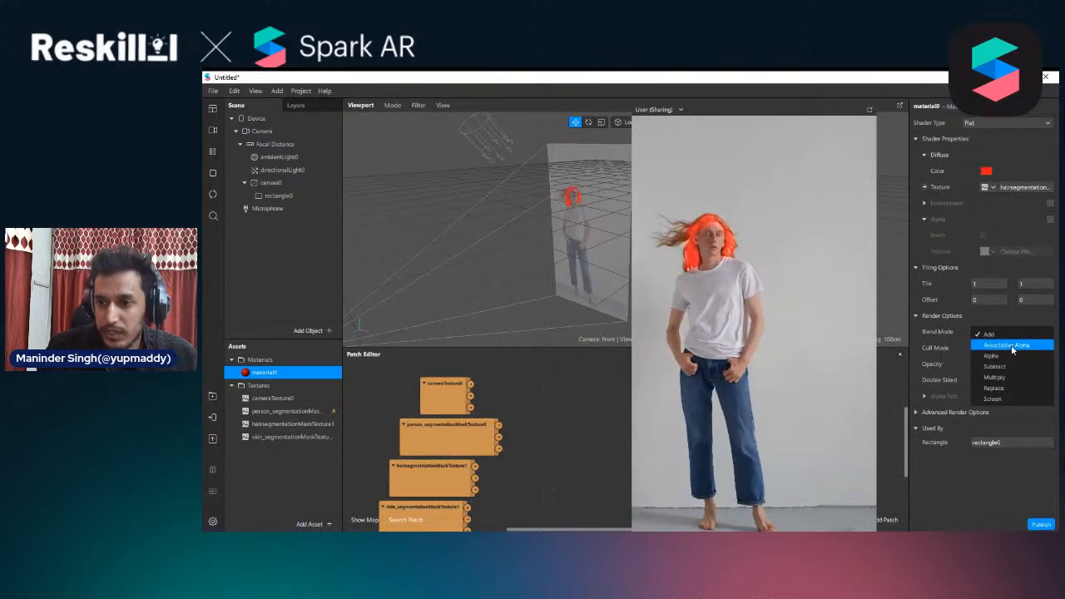
{"action": "left_click", "coordinate": [1013, 349]}
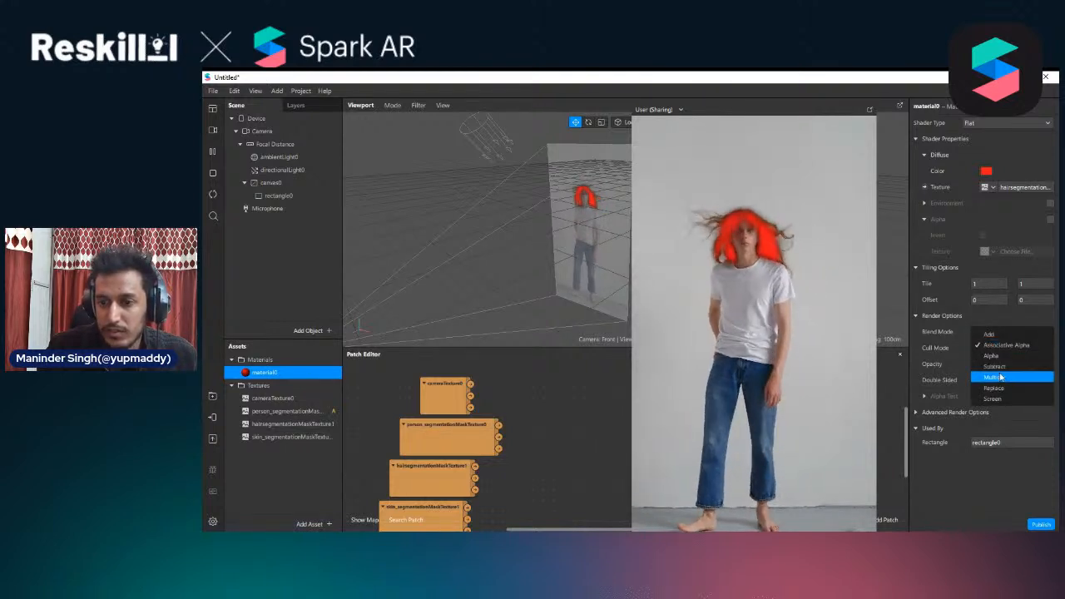
{"action": "left_click", "coordinate": [1004, 367]}
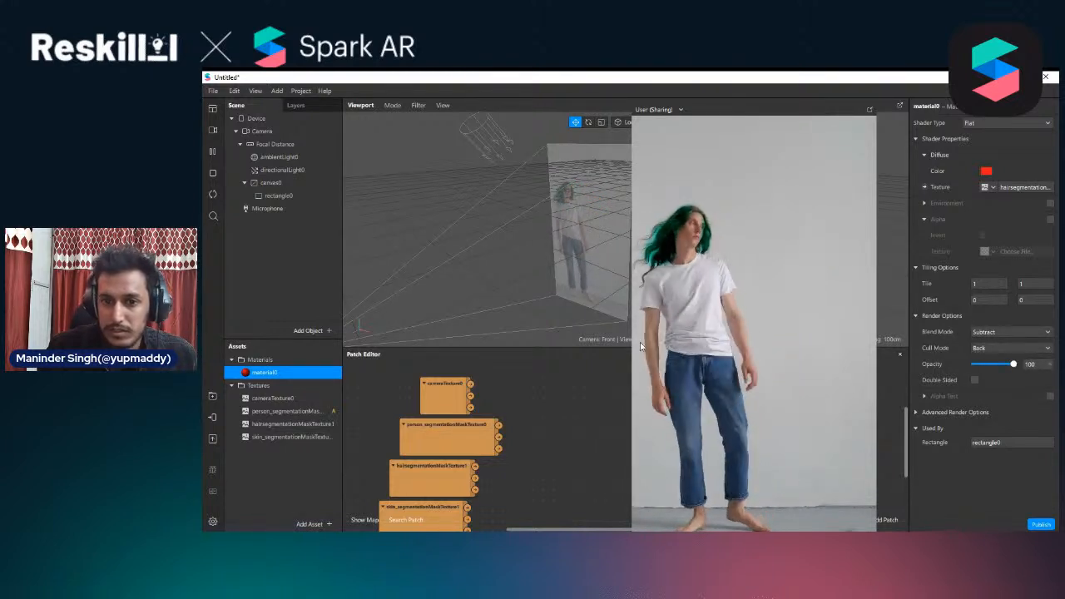
{"action": "left_click_drag", "start_coordinate": [632, 322], "coordinate": [641, 343]}
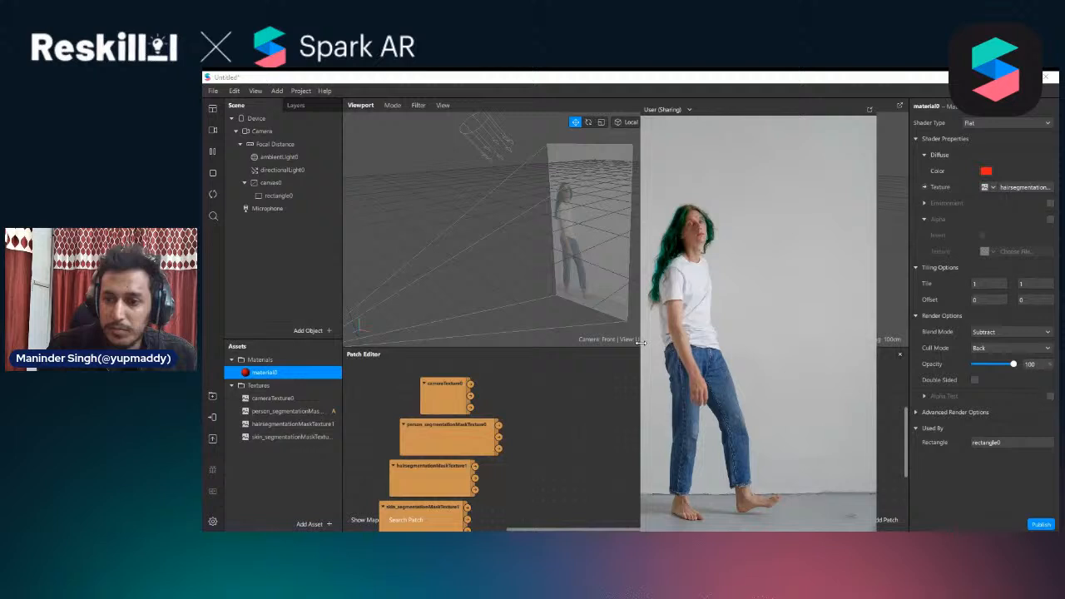
Set material0's blend mode to Multiply and shrink the floating preview
{"action": "left_click", "coordinate": [1045, 332]}
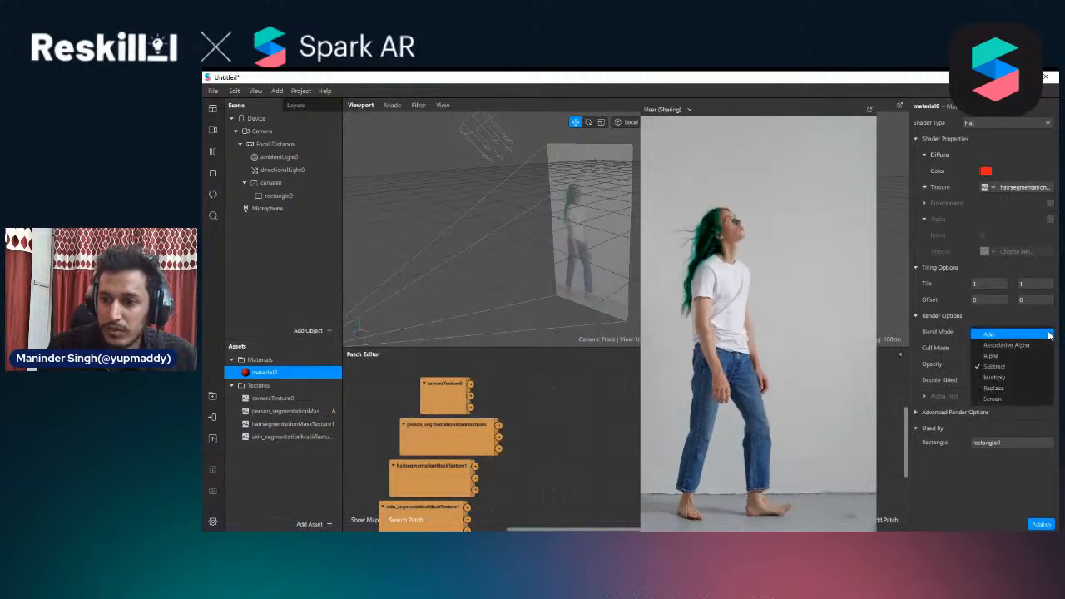
{"action": "left_click", "coordinate": [987, 379]}
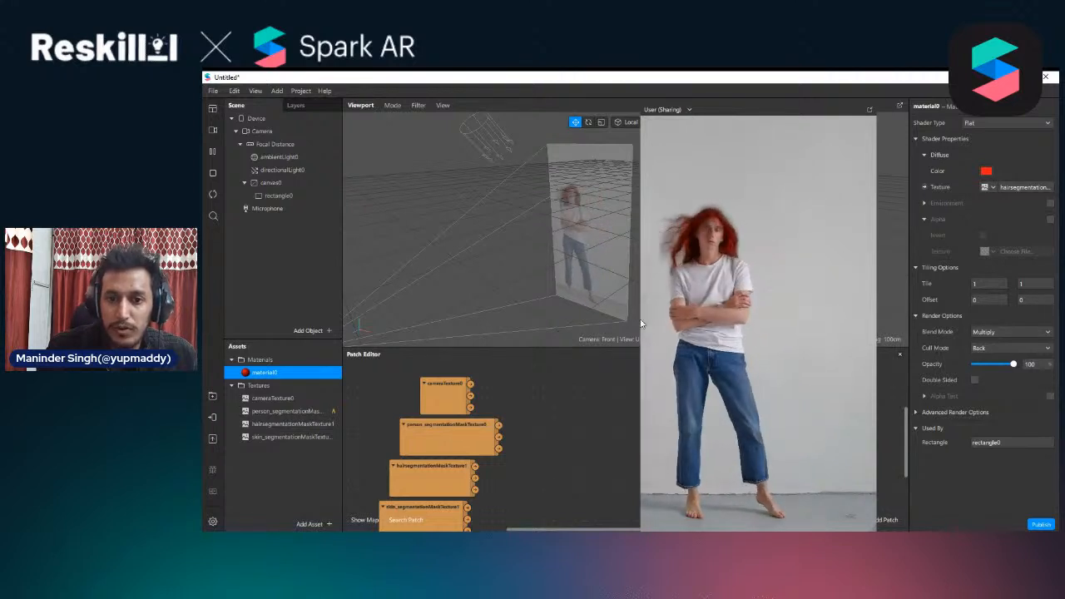
{"action": "left_click_drag", "start_coordinate": [640, 324], "coordinate": [618, 329]}
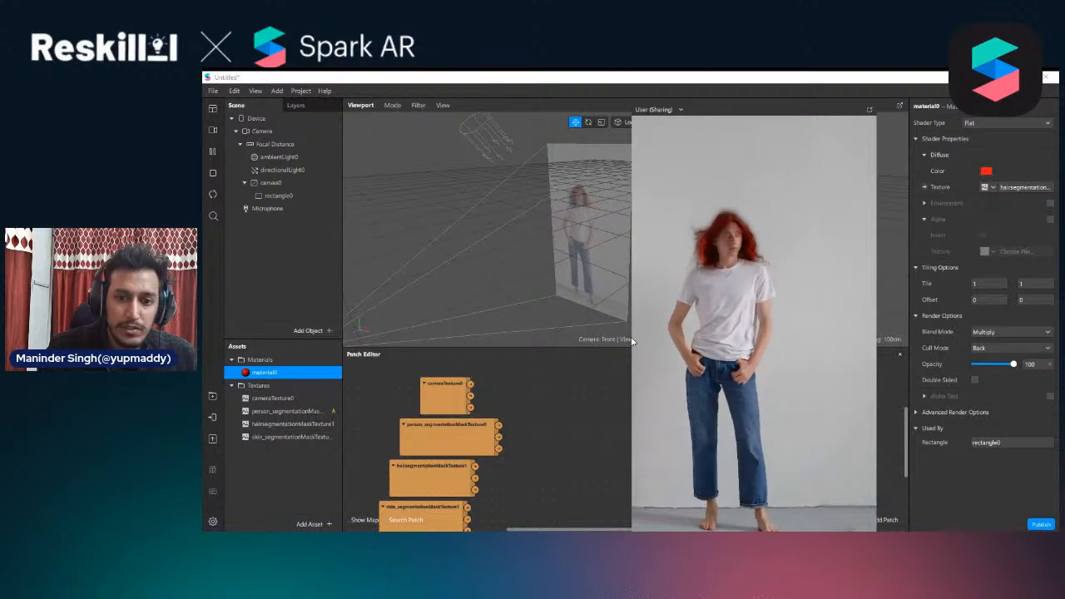
{"action": "left_click_drag", "start_coordinate": [632, 331], "coordinate": [702, 293]}
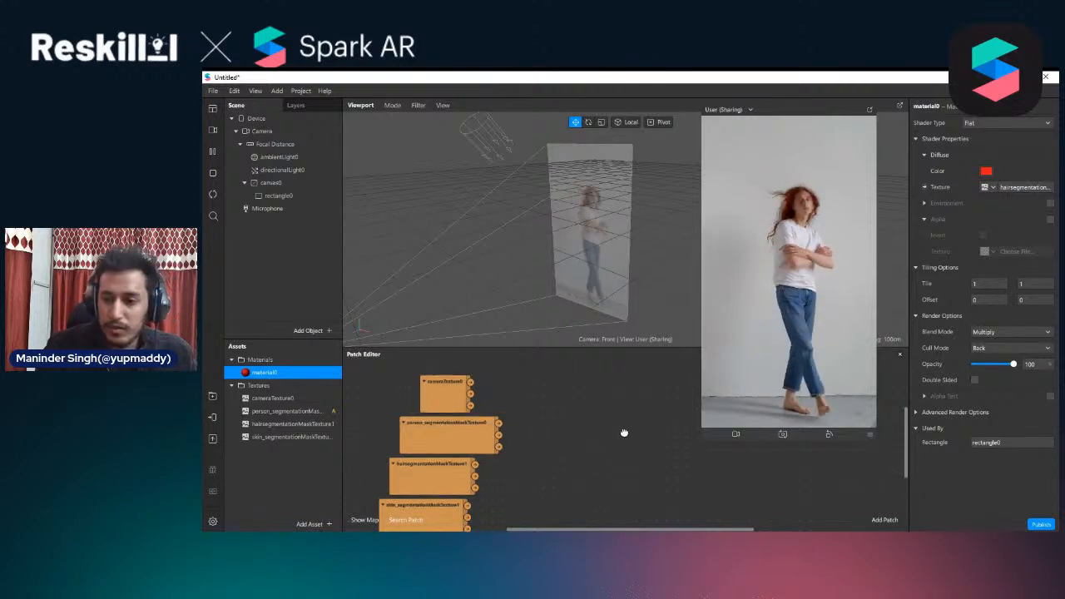
Enlarge the Patch Editor and switch the simulated camera video to the long-haired woman against a light blue background
{"action": "left_click_drag", "start_coordinate": [585, 346], "coordinate": [585, 276]}
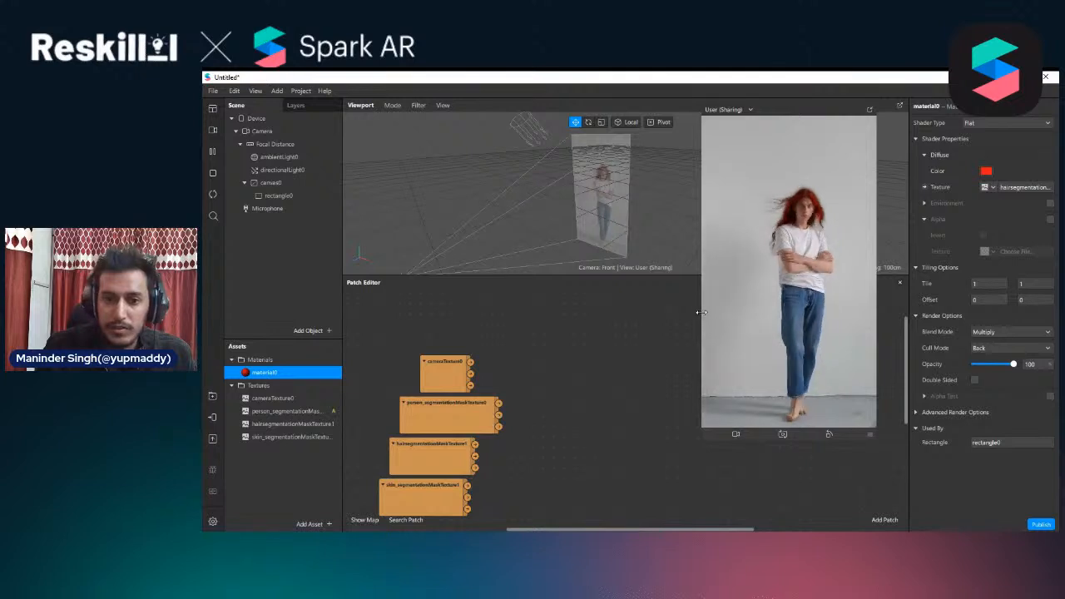
{"action": "left_click_drag", "start_coordinate": [702, 313], "coordinate": [643, 373]}
{"action": "left_click", "coordinate": [213, 130]}
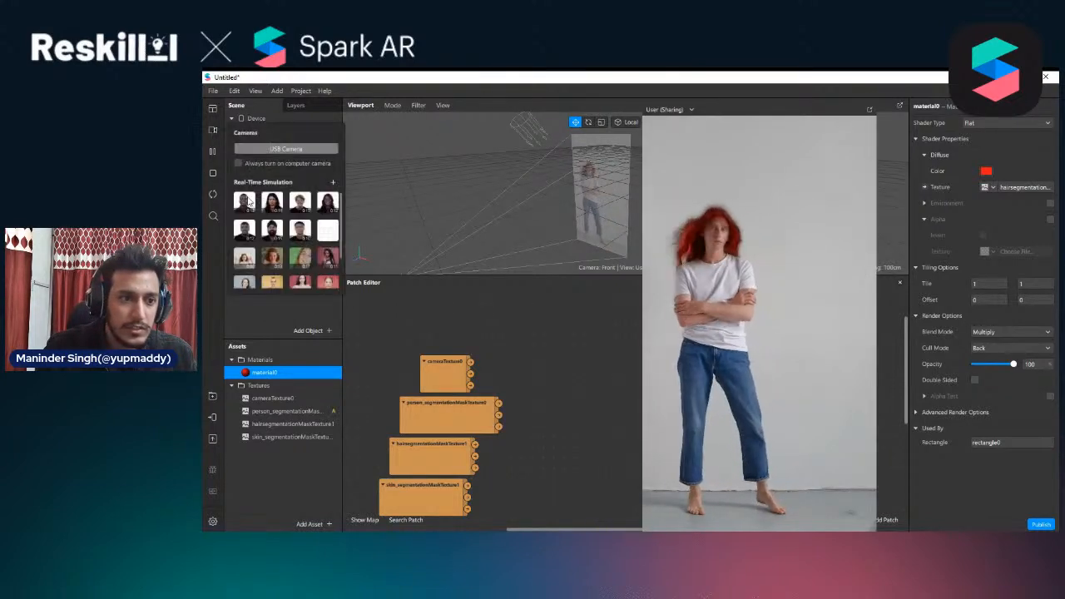
{"action": "scroll", "coordinate": [249, 202], "scroll_direction": "down", "scroll_amount": 3}
{"action": "left_click", "coordinate": [244, 242]}
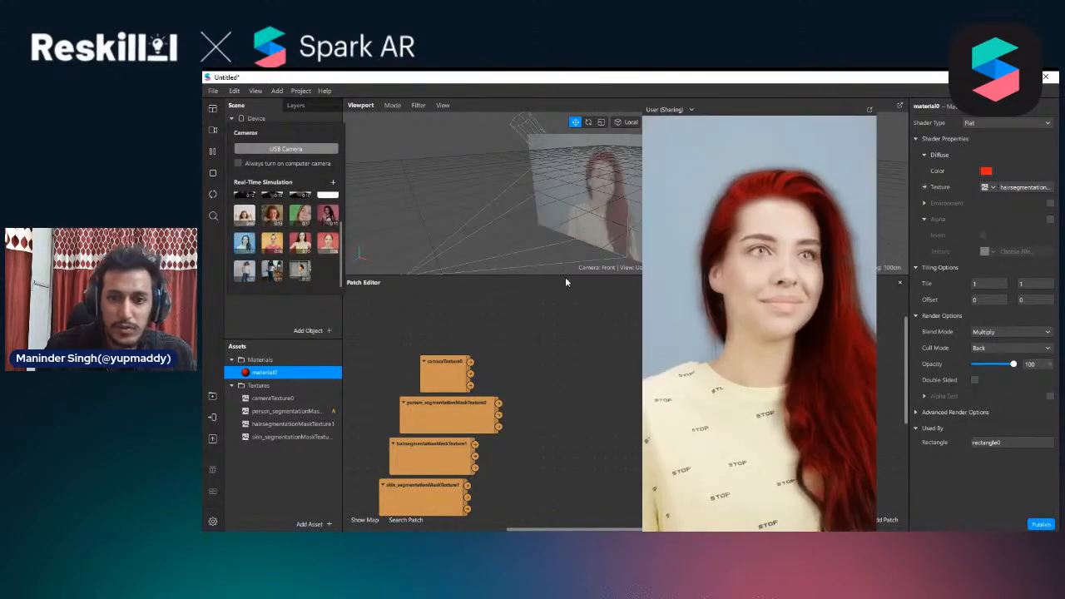
{"action": "left_click_drag", "start_coordinate": [643, 274], "coordinate": [704, 262]}
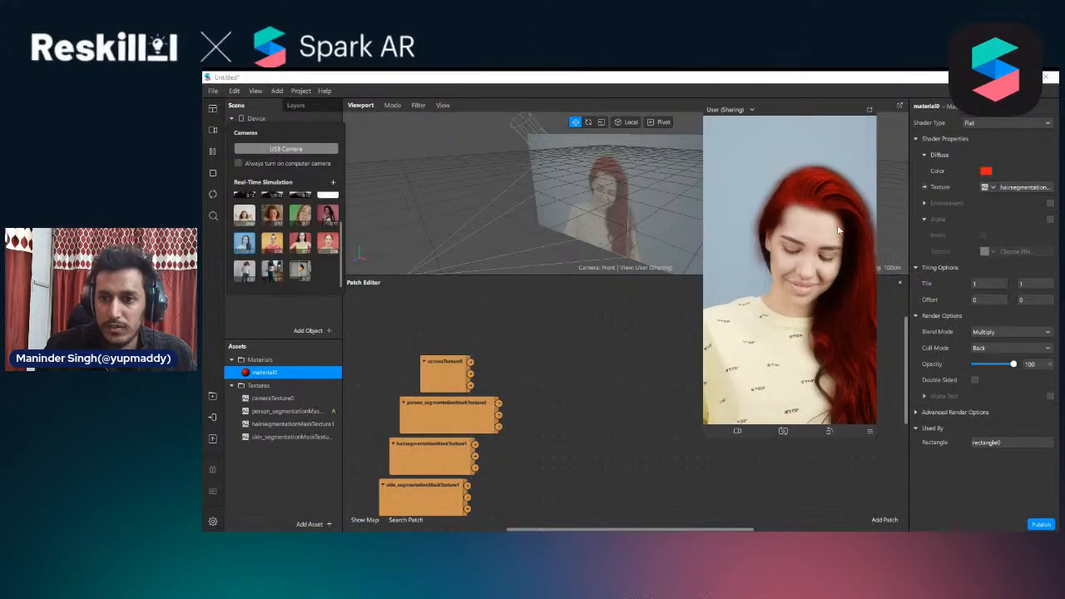
Try a yellow-green diffuse color such as #deff06 on material0 and discard the color change
{"action": "left_click", "coordinate": [986, 171]}
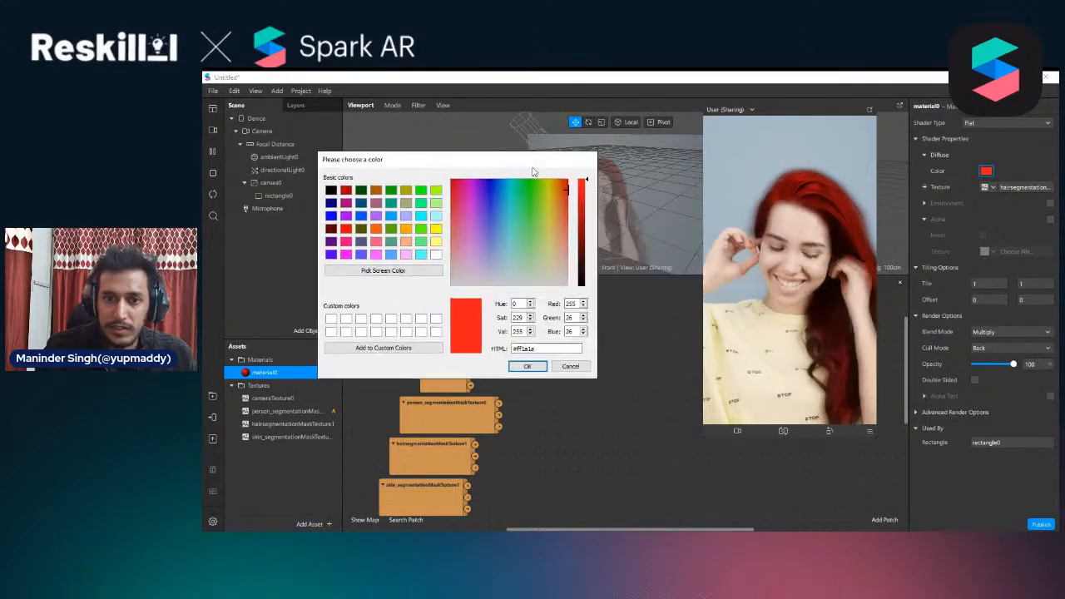
{"action": "left_click", "coordinate": [547, 184]}
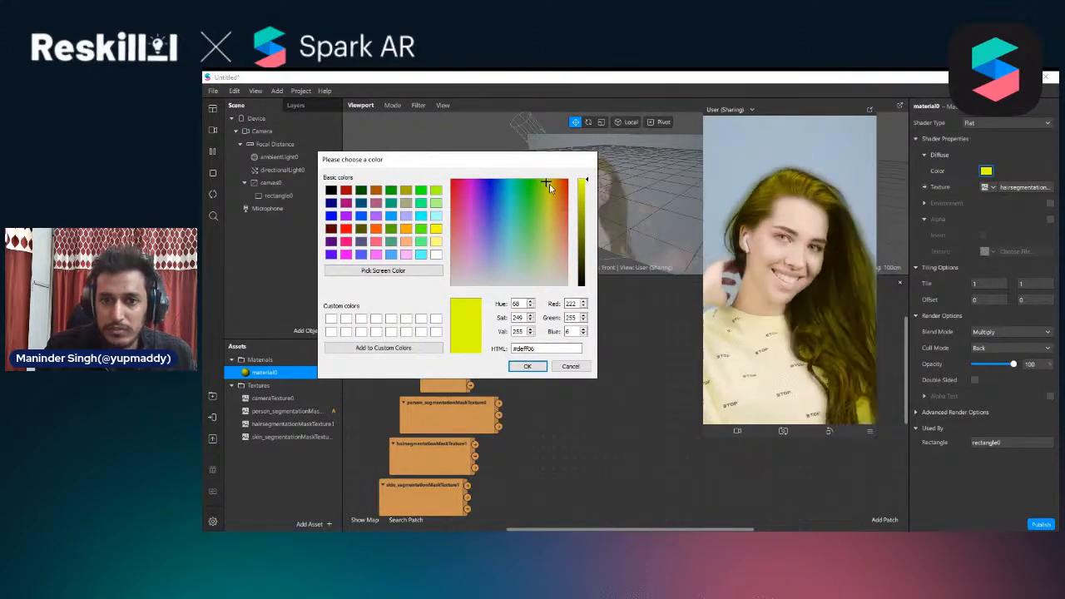
{"action": "left_click_drag", "start_coordinate": [546, 185], "coordinate": [553, 237]}
{"action": "left_click", "coordinate": [568, 367]}
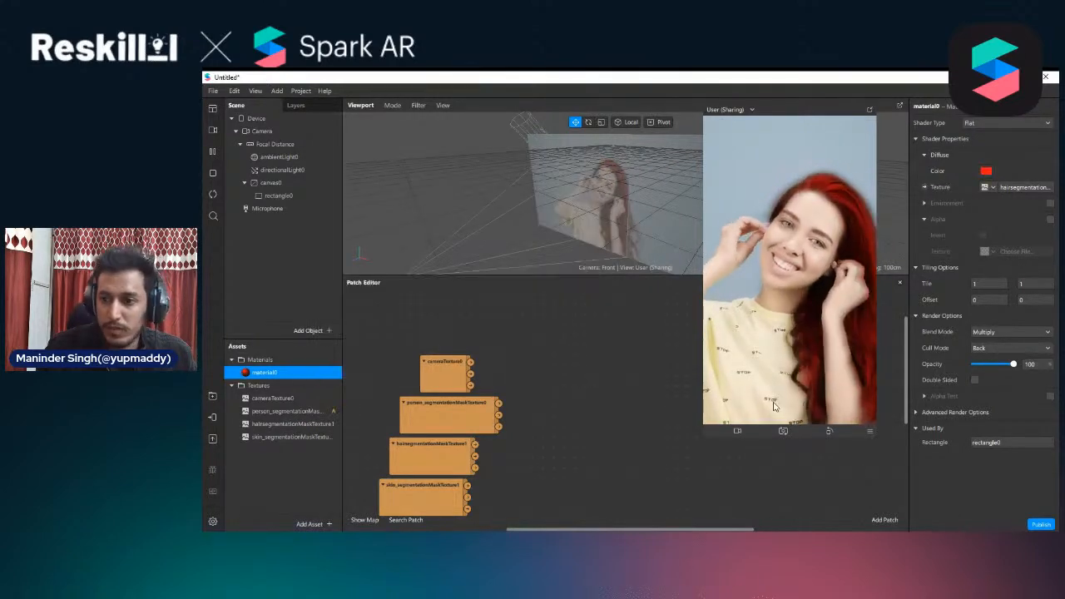
Set material0's diffuse texture to skin_segmentationMaskTexture1 and slightly enlarge the floating preview
{"action": "left_click", "coordinate": [412, 486]}
{"action": "left_click_drag", "start_coordinate": [422, 483], "coordinate": [427, 483]}
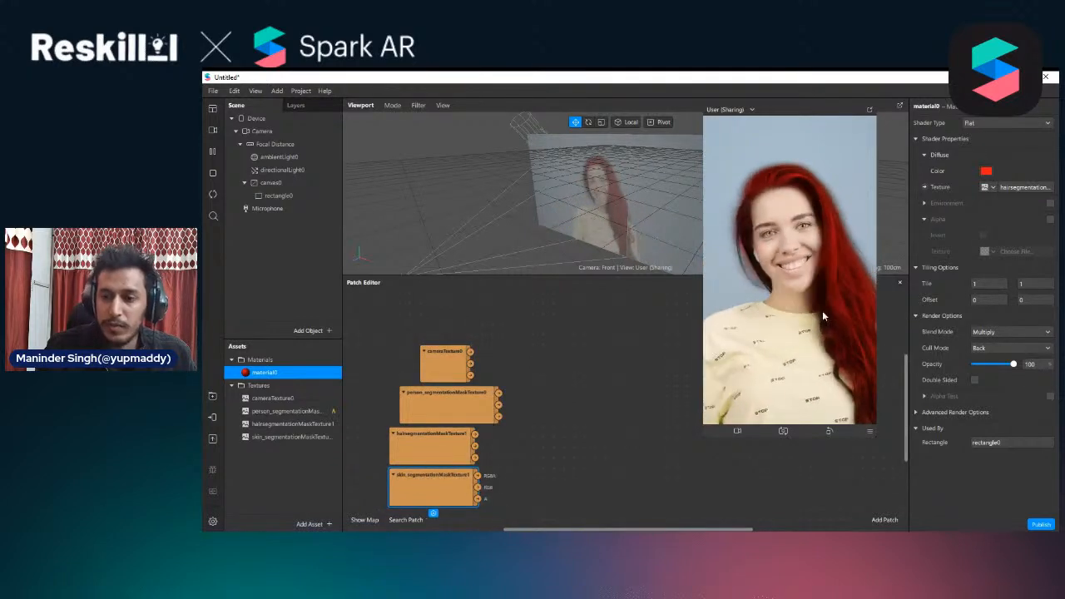
{"action": "left_click", "coordinate": [988, 188]}
{"action": "left_click", "coordinate": [1010, 246]}
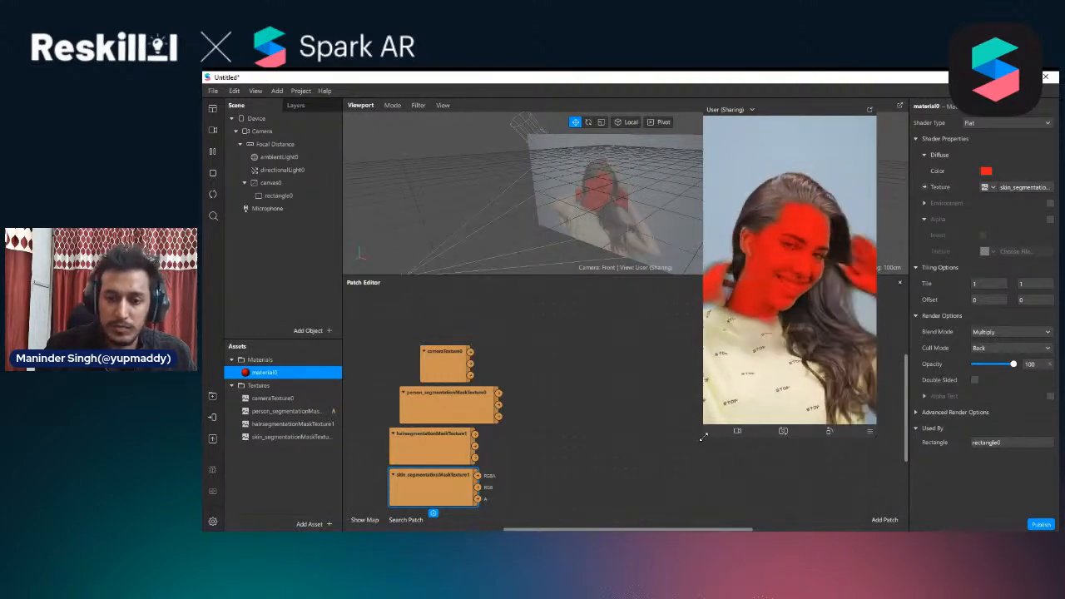
{"action": "mouse_move", "coordinate": [704, 436]}
{"action": "left_mouse_down"}
{"action": "mouse_move", "coordinate": [719, 408]}
{"action": "mouse_move", "coordinate": [699, 435]}
{"action": "left_mouse_up"}
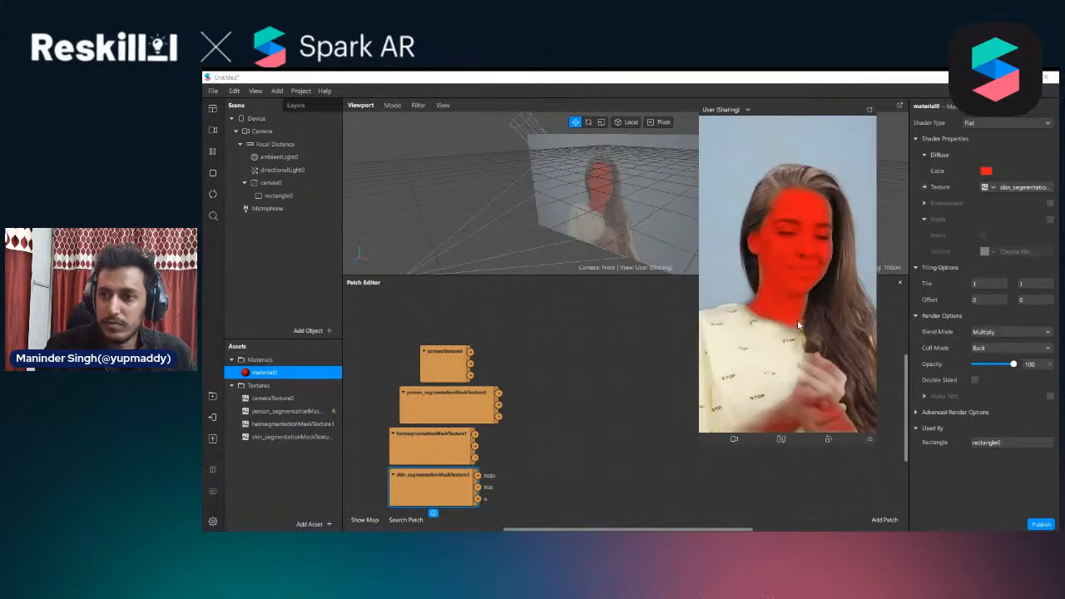
Try the green diffuse color #00ff00 on material0 and discard the color change
{"action": "left_click", "coordinate": [986, 171]}
{"action": "left_click_drag", "start_coordinate": [716, 195], "coordinate": [607, 165]}
{"action": "left_click", "coordinate": [471, 189]}
{"action": "left_click", "coordinate": [487, 188]}
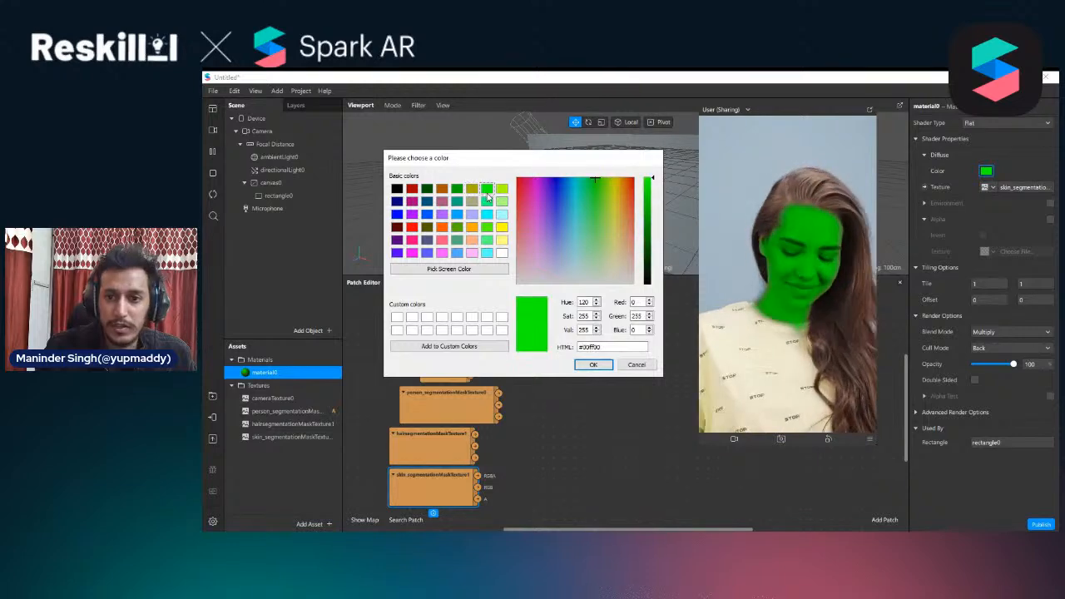
{"action": "left_click", "coordinate": [472, 188]}
{"action": "left_click", "coordinate": [487, 188]}
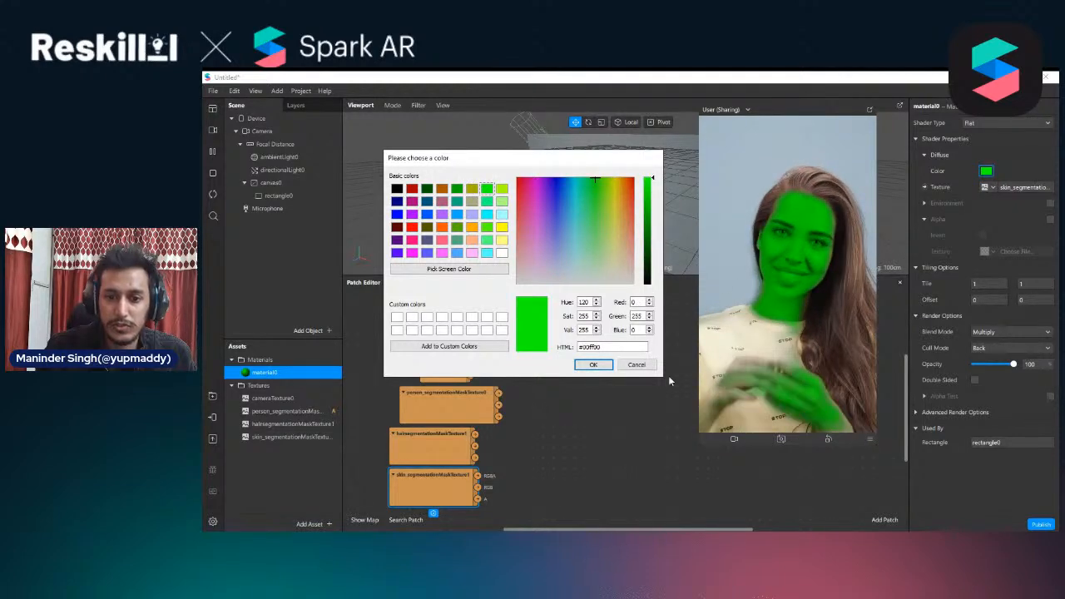
{"action": "left_click", "coordinate": [632, 365]}
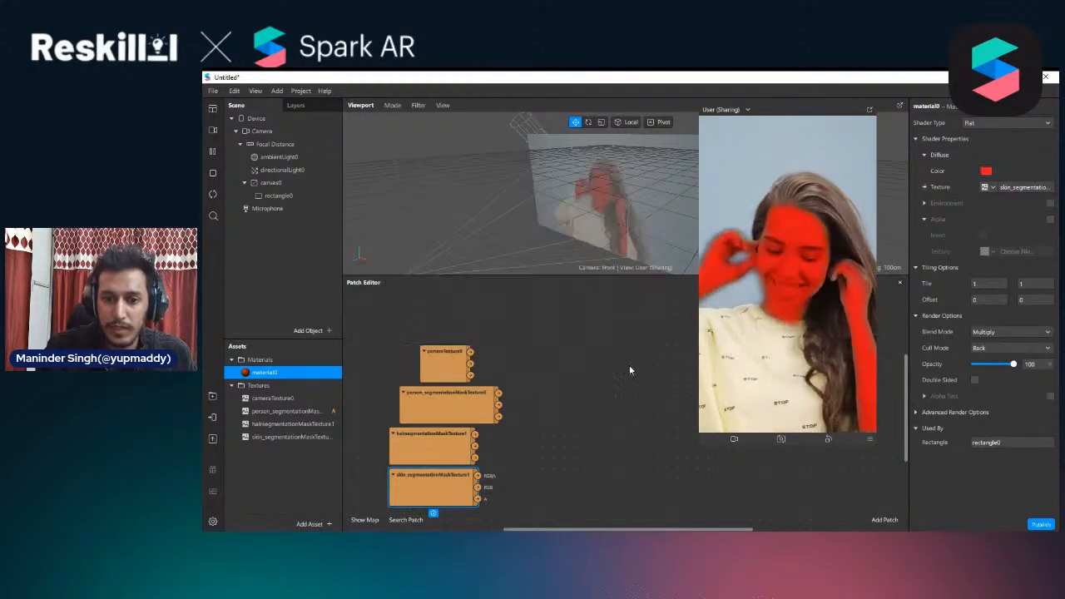
Try the Alpha blend mode on material0 and switch it back to Multiply
{"action": "left_click", "coordinate": [1019, 332]}
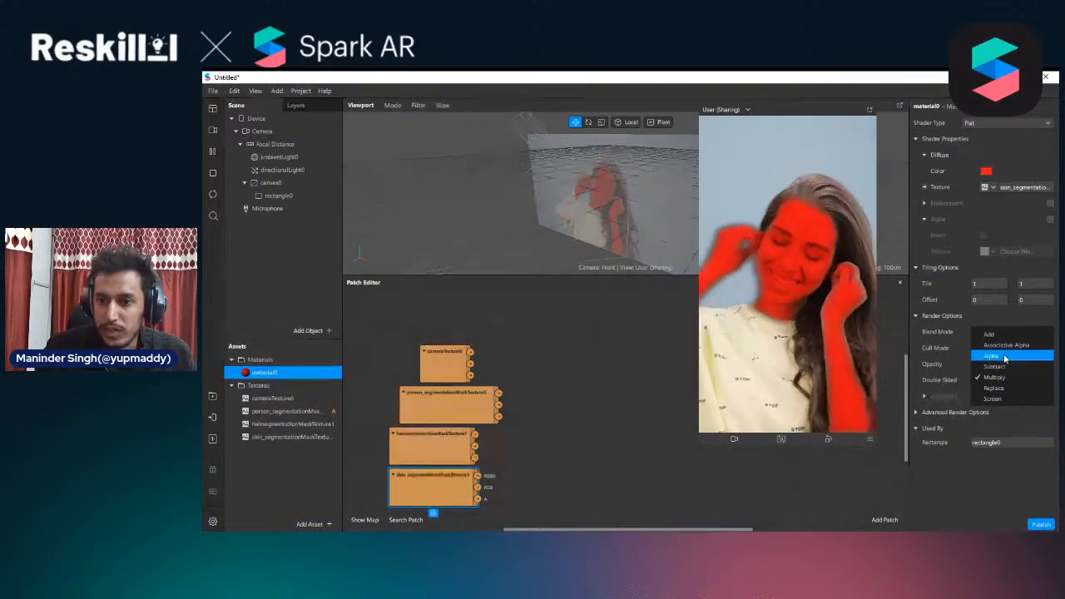
{"action": "left_click", "coordinate": [1005, 357]}
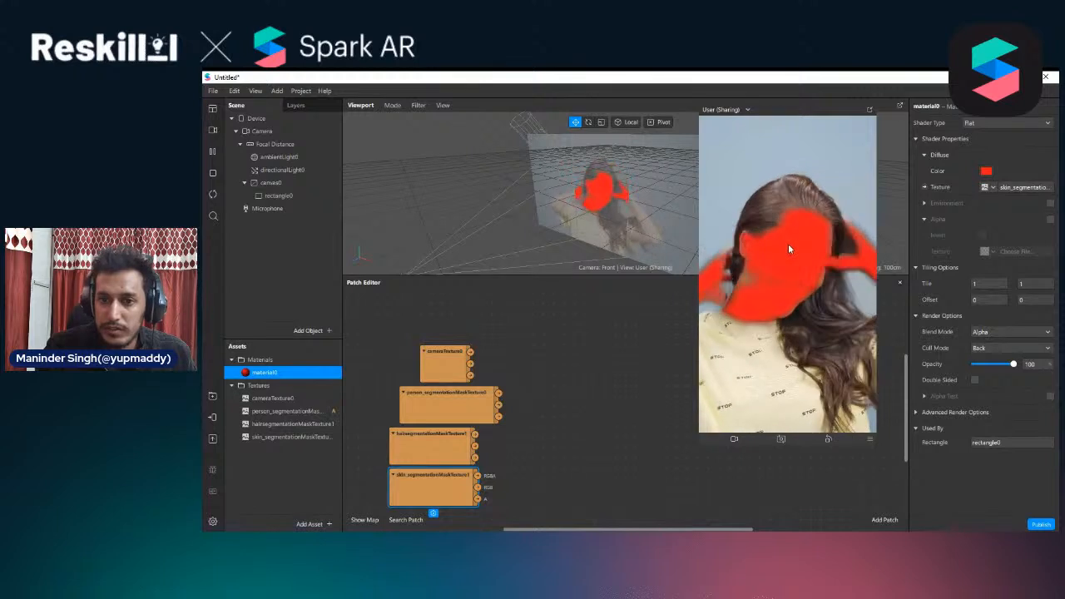
{"action": "left_click", "coordinate": [1011, 331]}
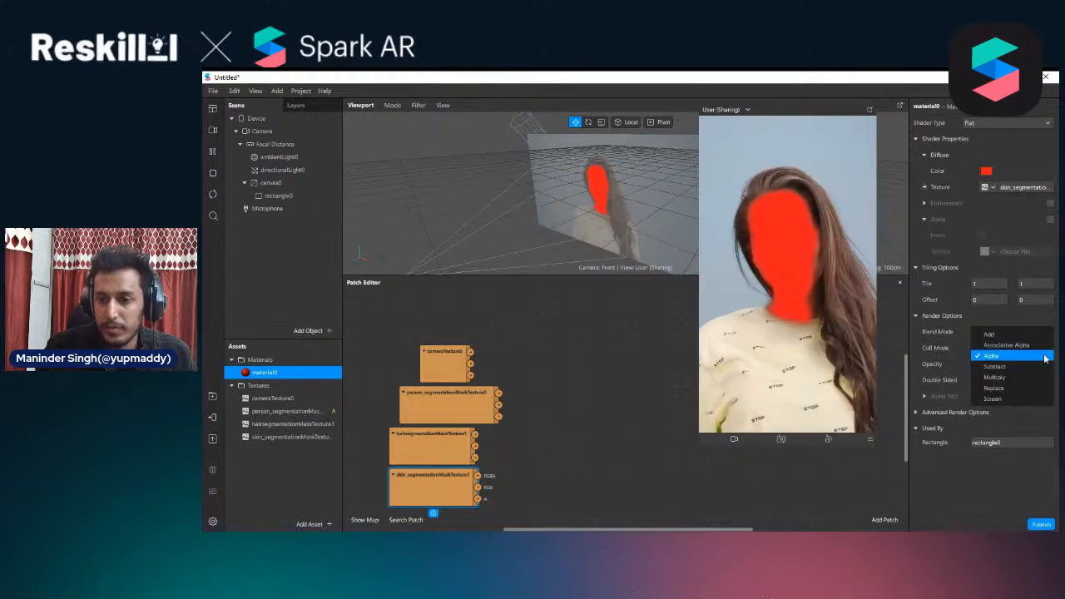
{"action": "left_click", "coordinate": [999, 377]}
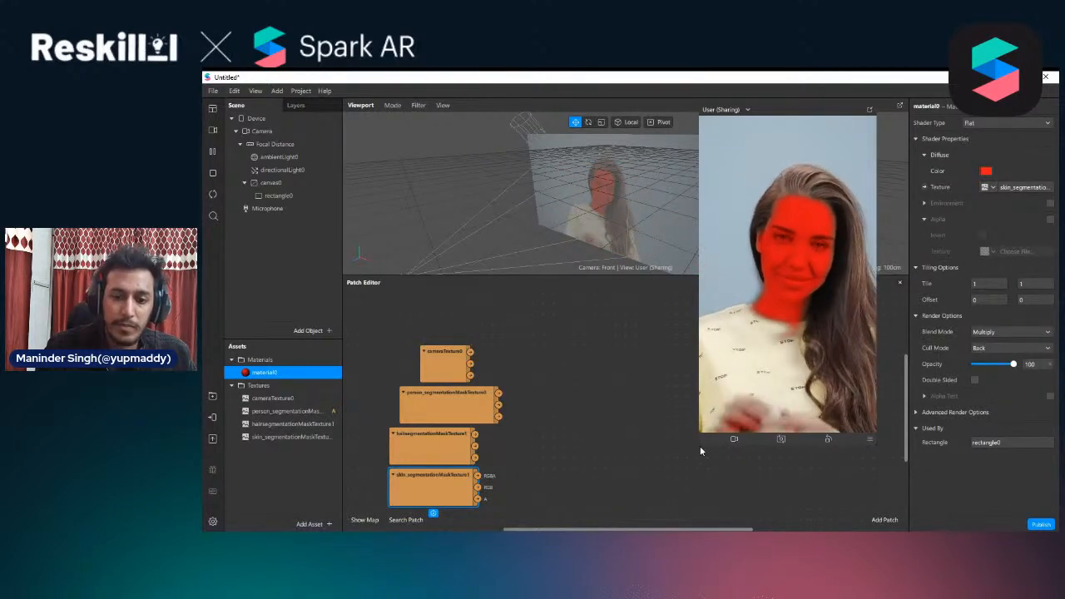
Shrink the floating preview and delete the camera and segmentation texture patches from the Patch Editor
{"action": "left_click_drag", "start_coordinate": [700, 446], "coordinate": [733, 385]}
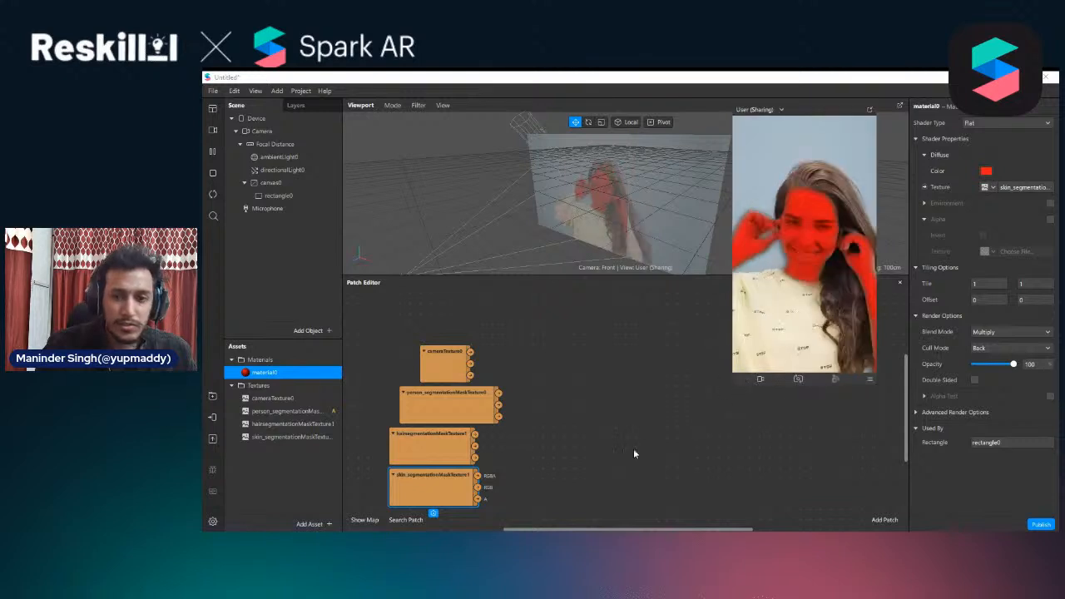
{"action": "left_click_drag", "start_coordinate": [526, 480], "coordinate": [423, 335]}
{"action": "key", "text": "Delete"}
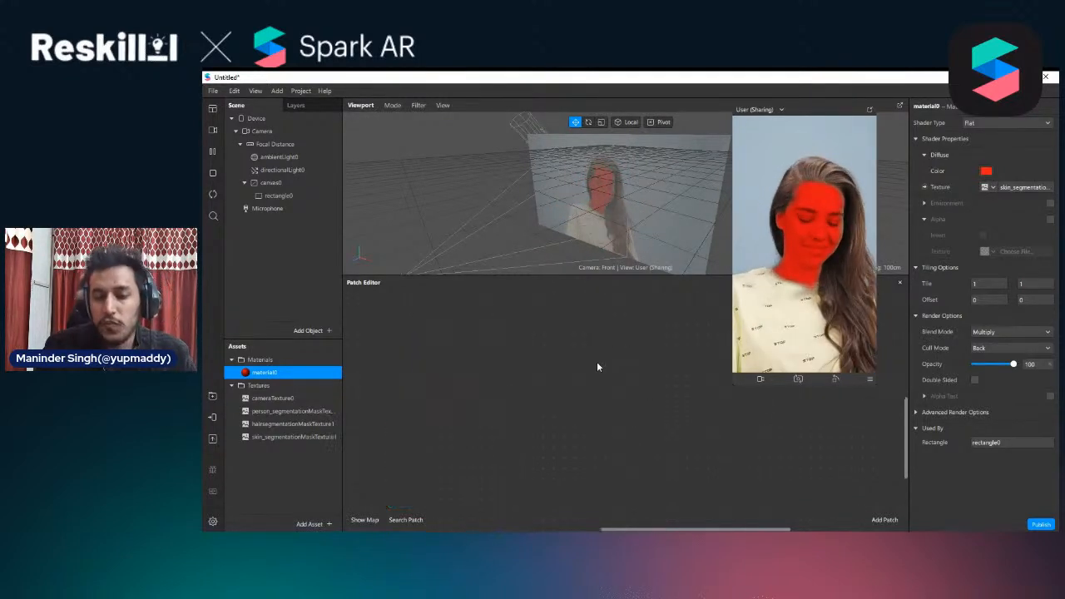
Set material0's diffuse texture to cameraTexture0 and enable Alpha with person_segmentationMaskTexture0 as the alpha texture
{"action": "left_click", "coordinate": [278, 196]}
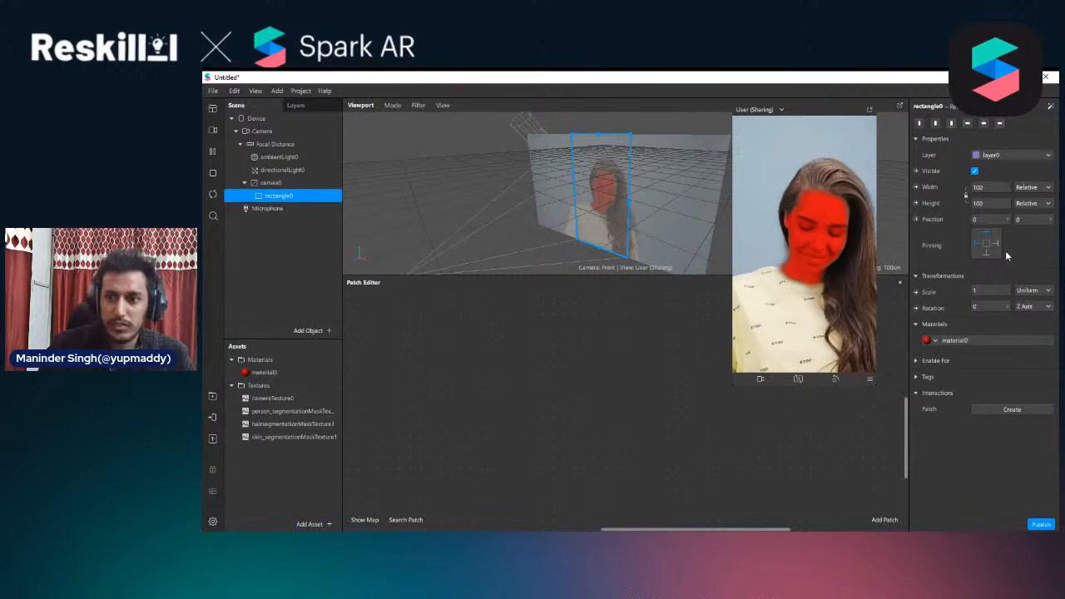
{"action": "left_click", "coordinate": [979, 341]}
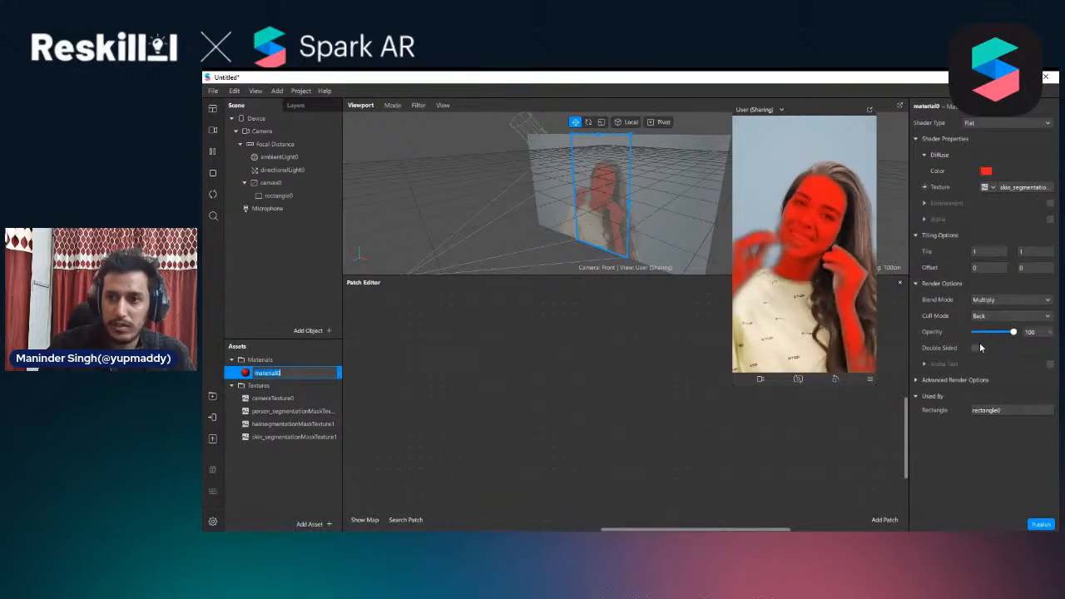
{"action": "left_click", "coordinate": [991, 188]}
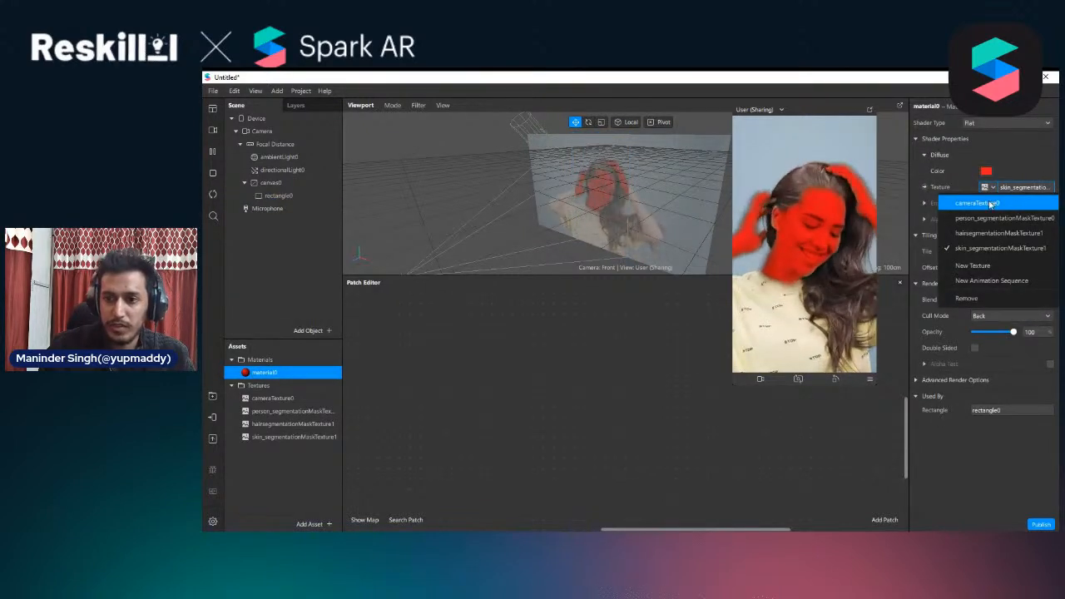
{"action": "left_click", "coordinate": [982, 203]}
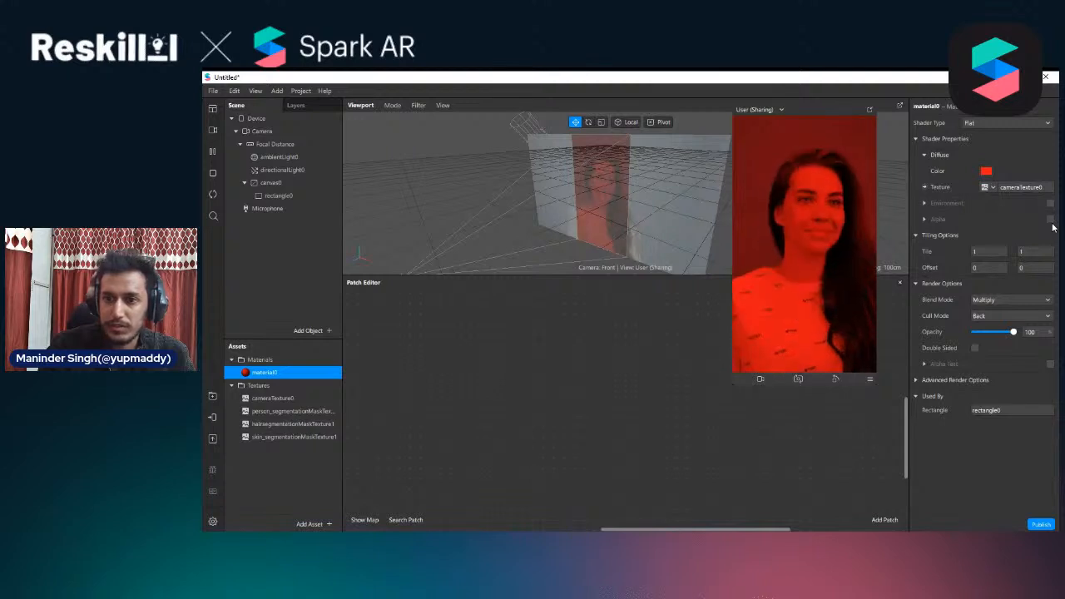
{"action": "left_click", "coordinate": [1050, 220]}
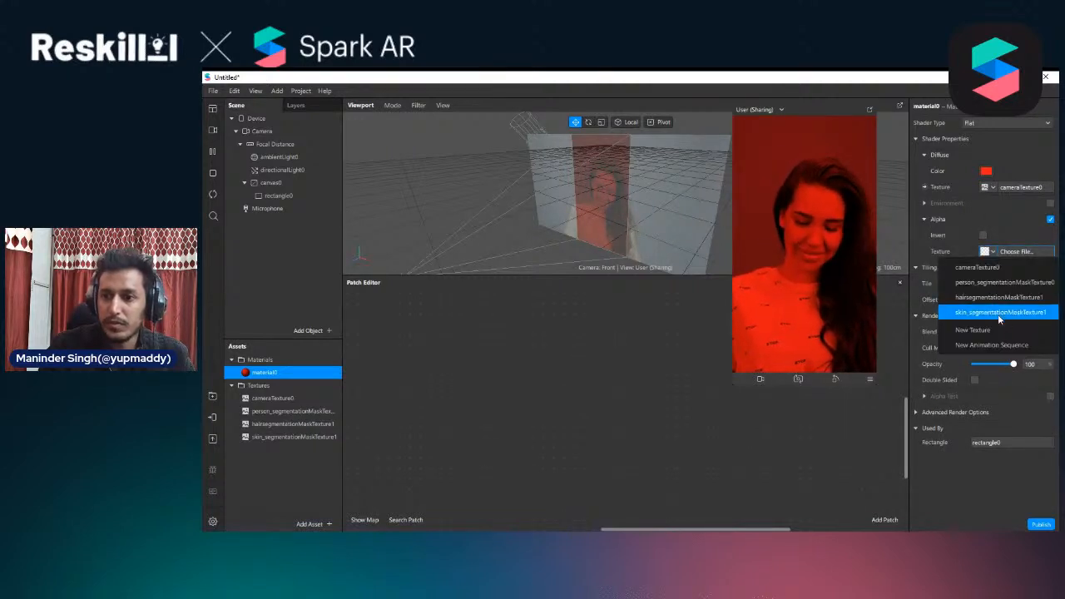
{"action": "left_click", "coordinate": [1000, 282]}
Set material0's diffuse color to white (#ffffff)
{"action": "left_click", "coordinate": [986, 170]}
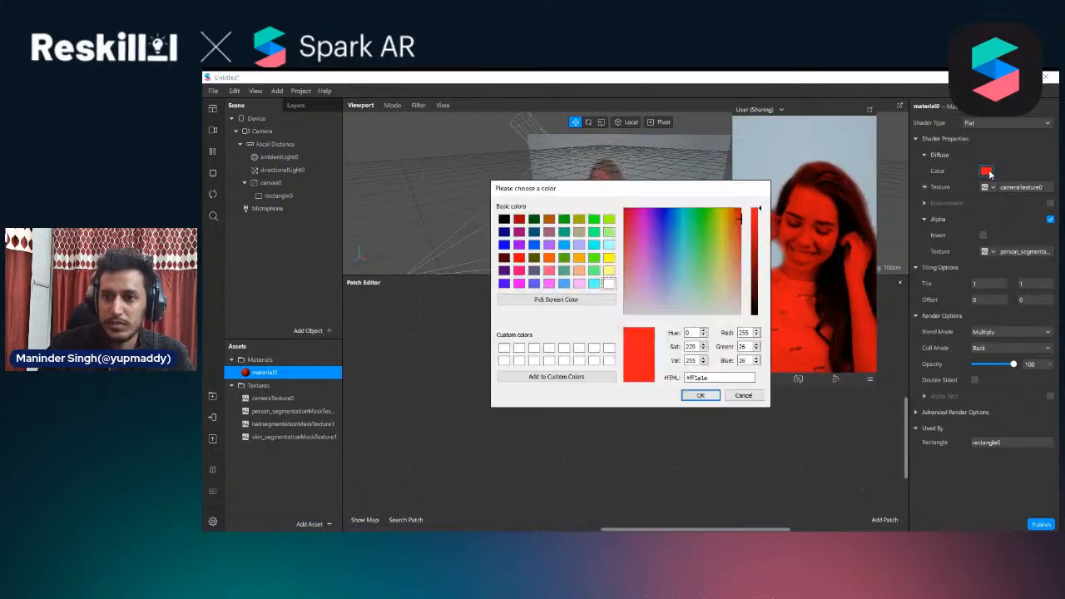
{"action": "left_click", "coordinate": [609, 284]}
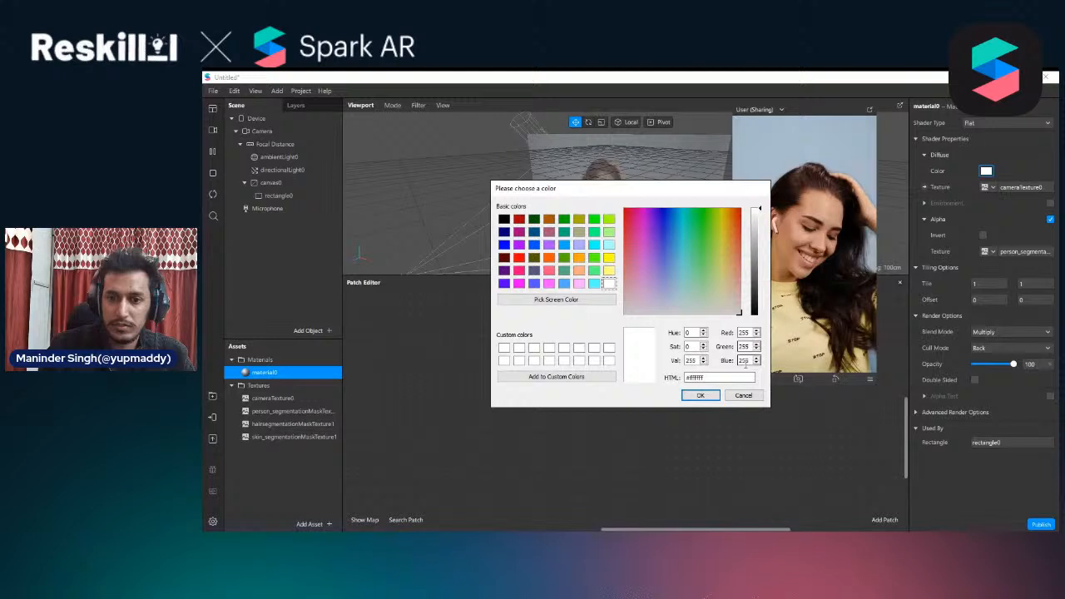
{"action": "left_click", "coordinate": [697, 396]}
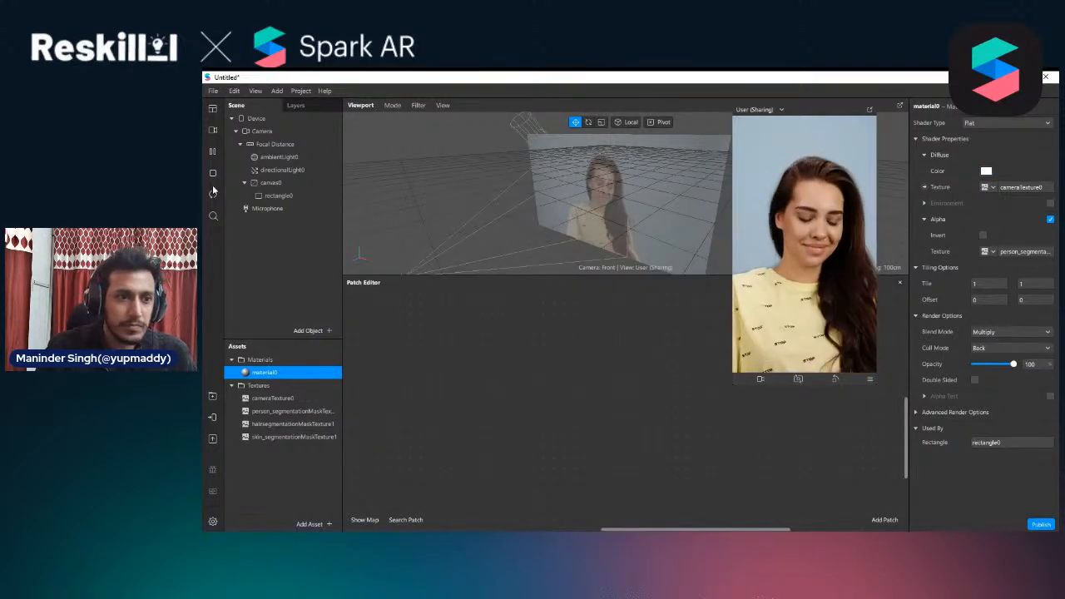
Duplicate rectangle0 and assign a newly created material to the copy
{"action": "left_click", "coordinate": [284, 198]}
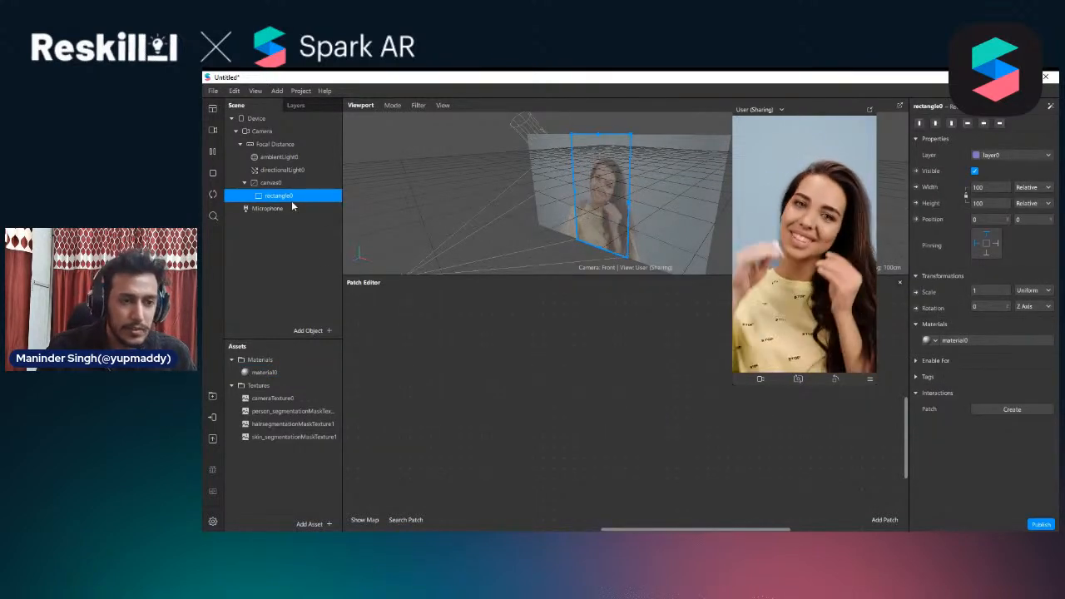
{"action": "key", "text": "ctrl+d"}
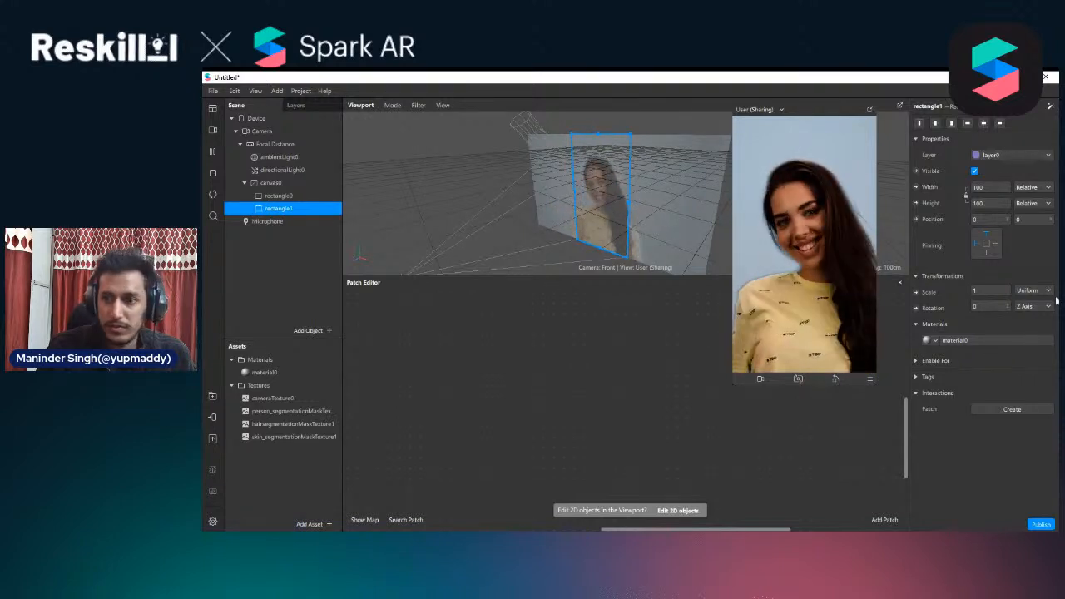
{"action": "left_click", "coordinate": [955, 340]}
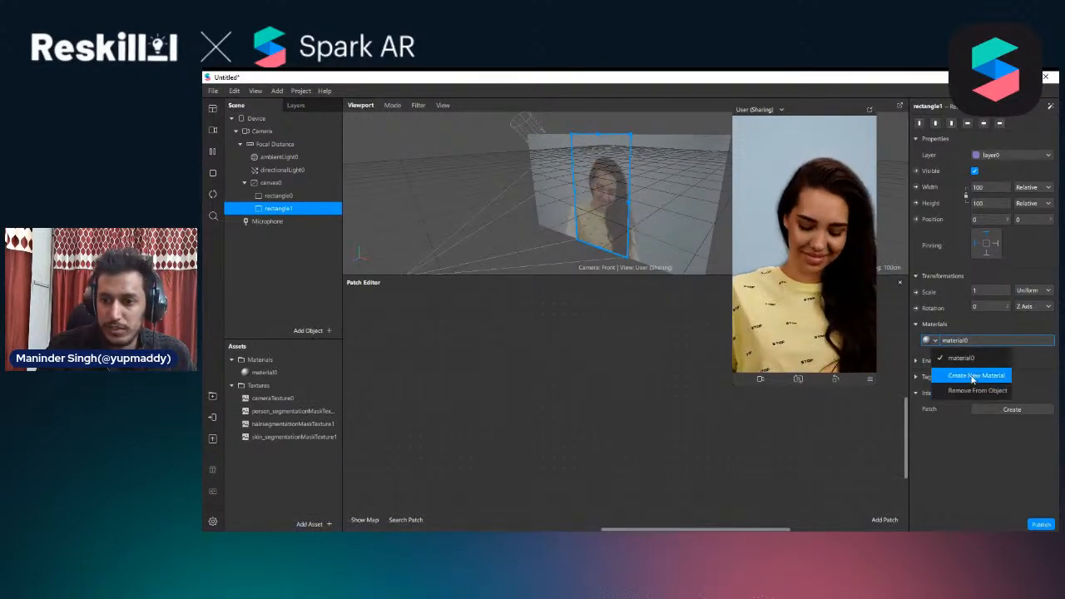
{"action": "left_click", "coordinate": [974, 375]}
Set the shader type of the duplicate rectangle's new material to Flat
{"action": "left_click", "coordinate": [973, 339]}
{"action": "left_click", "coordinate": [999, 123]}
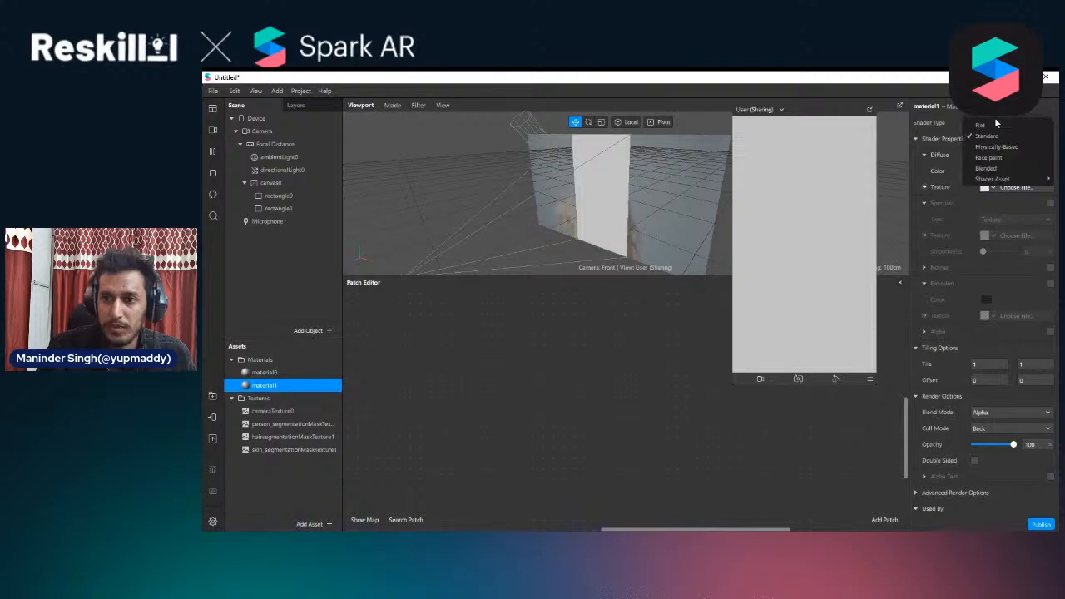
{"action": "left_click", "coordinate": [987, 126]}
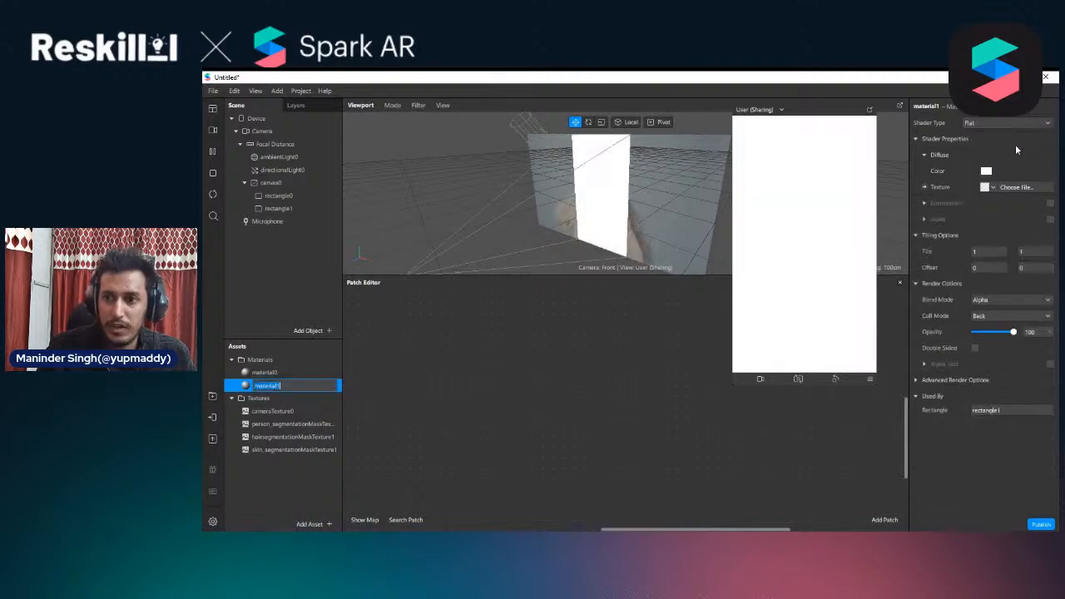
{"action": "left_click", "coordinate": [275, 210]}
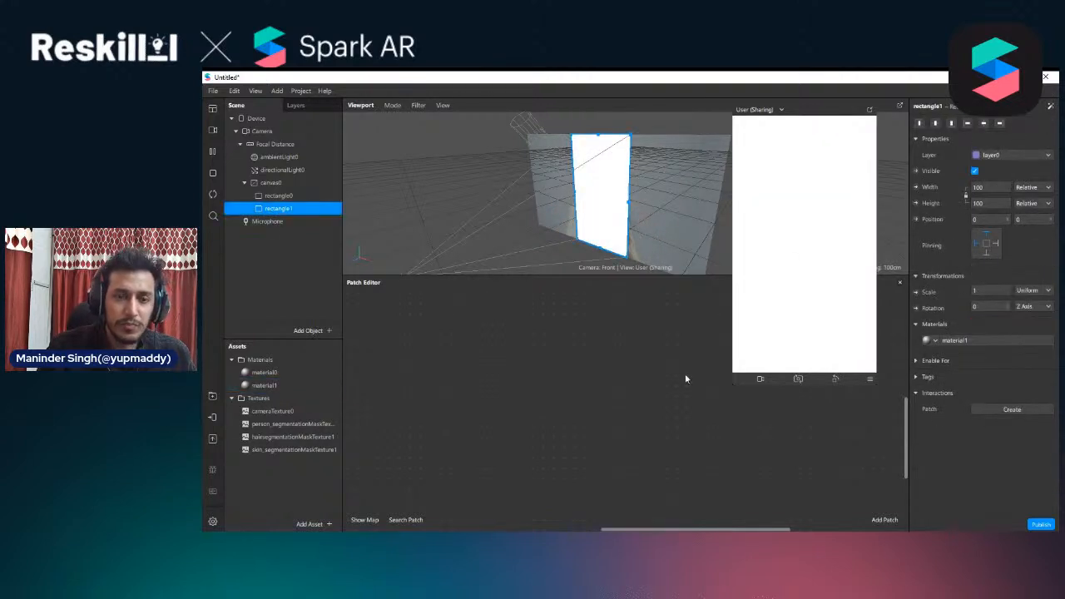
{"action": "left_click", "coordinate": [233, 92]}
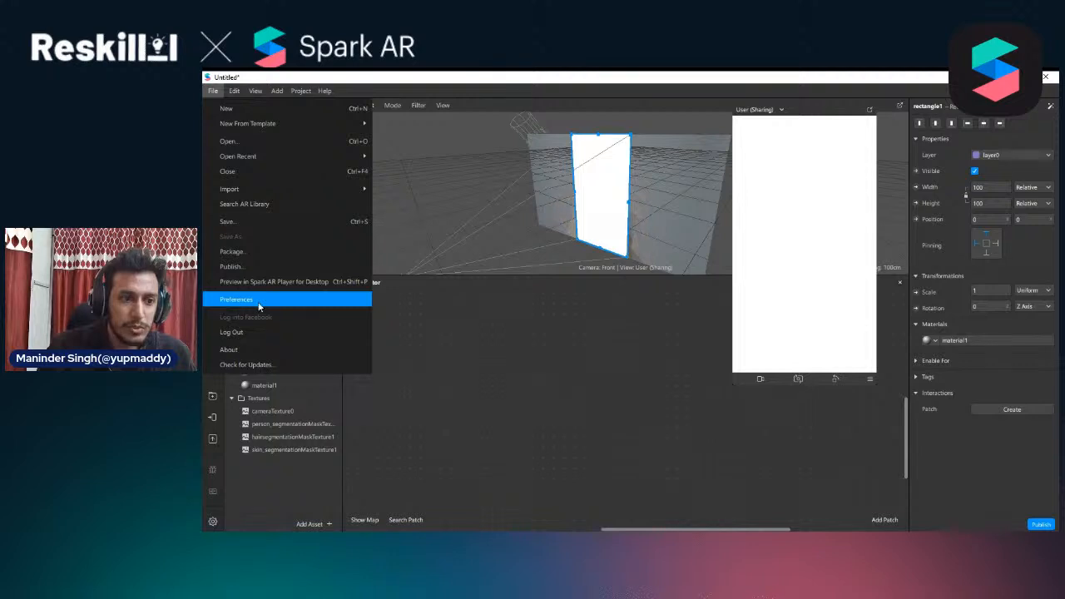
{"action": "left_click", "coordinate": [250, 299]}
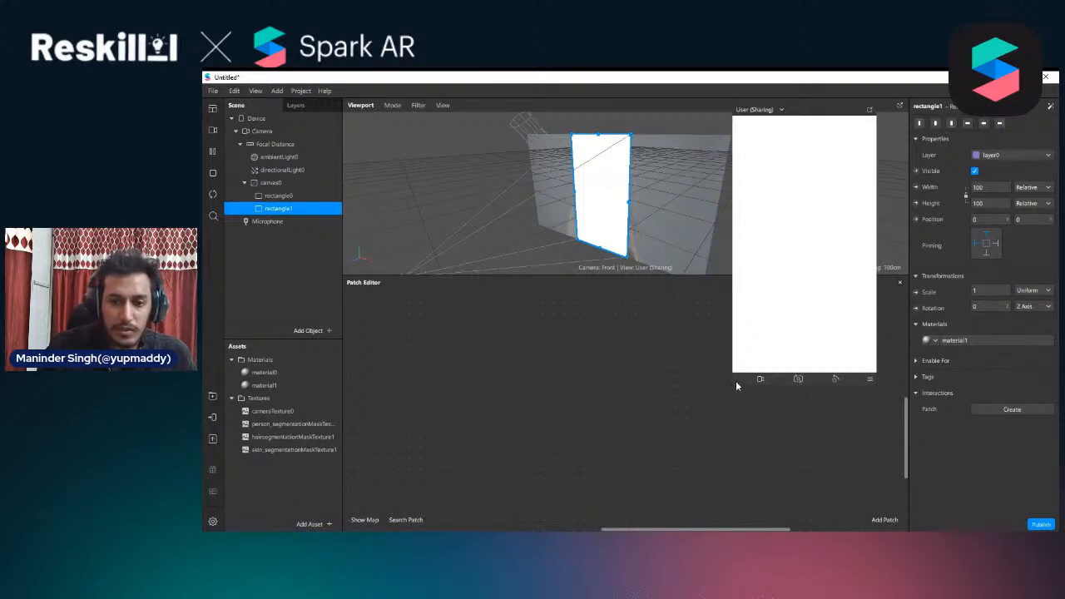
Shrink the floating preview and rename rectangle1 as 1bg
{"action": "left_click_drag", "start_coordinate": [733, 385], "coordinate": [687, 361]}
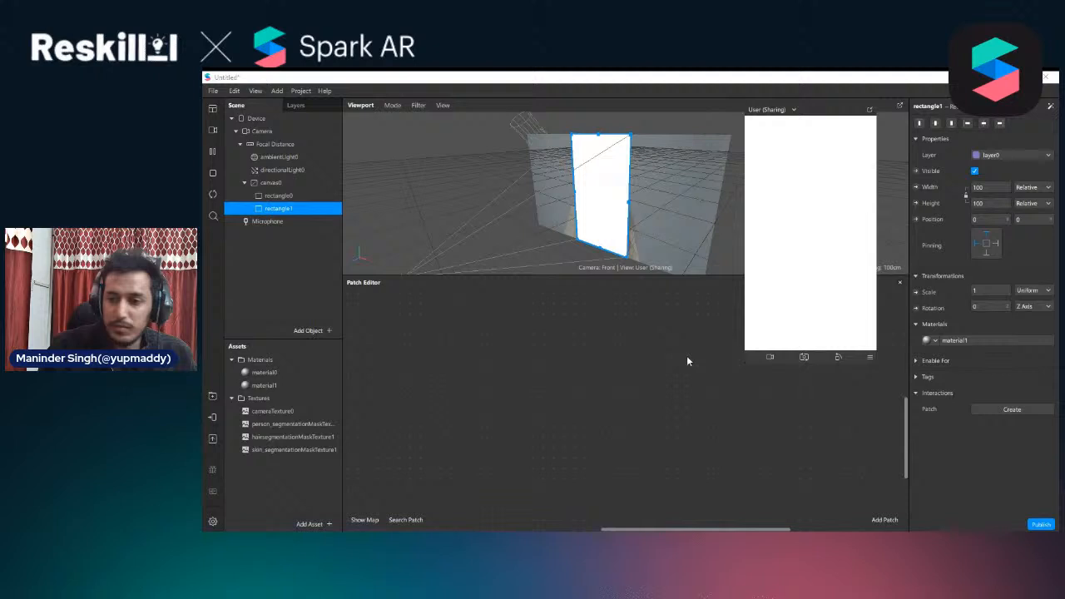
{"action": "left_click", "coordinate": [967, 341]}
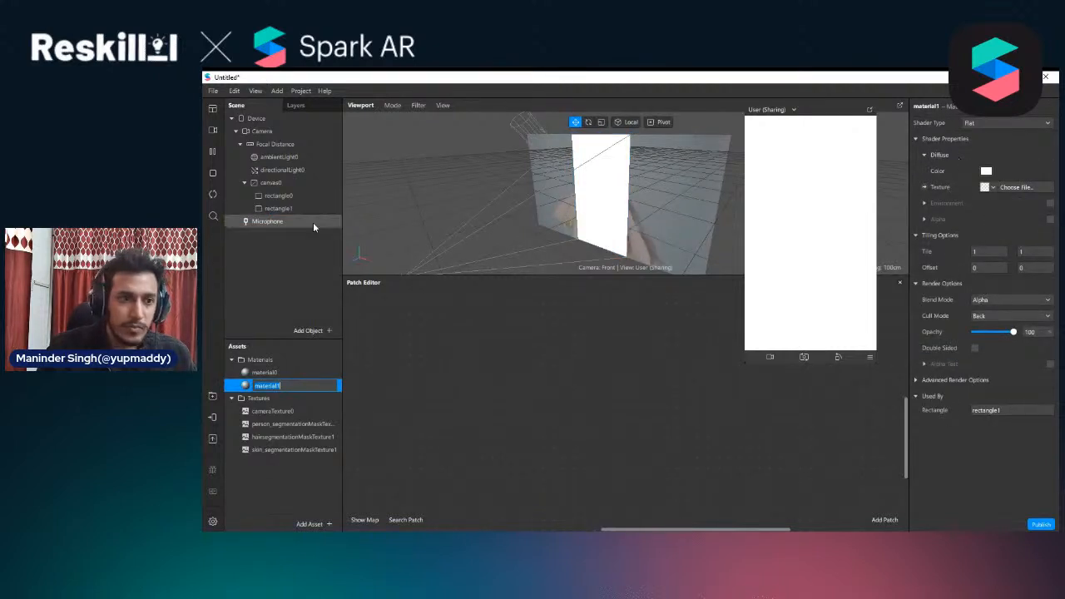
{"action": "left_click", "coordinate": [295, 209]}
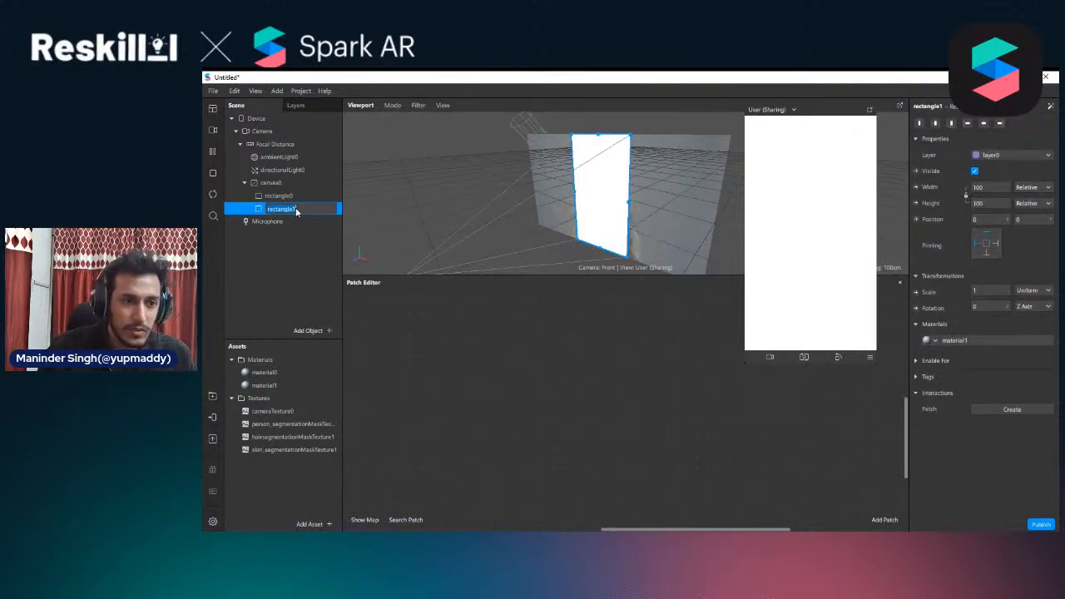
{"action": "type", "text": "1b"}
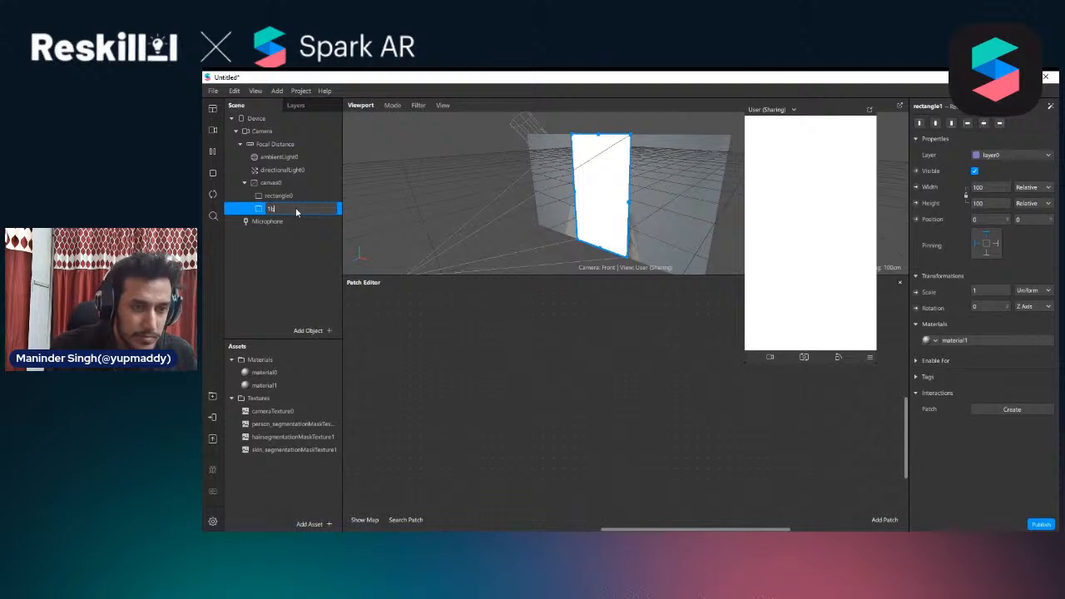
{"action": "type", "text": "g"}
{"action": "key", "text": "Return"}
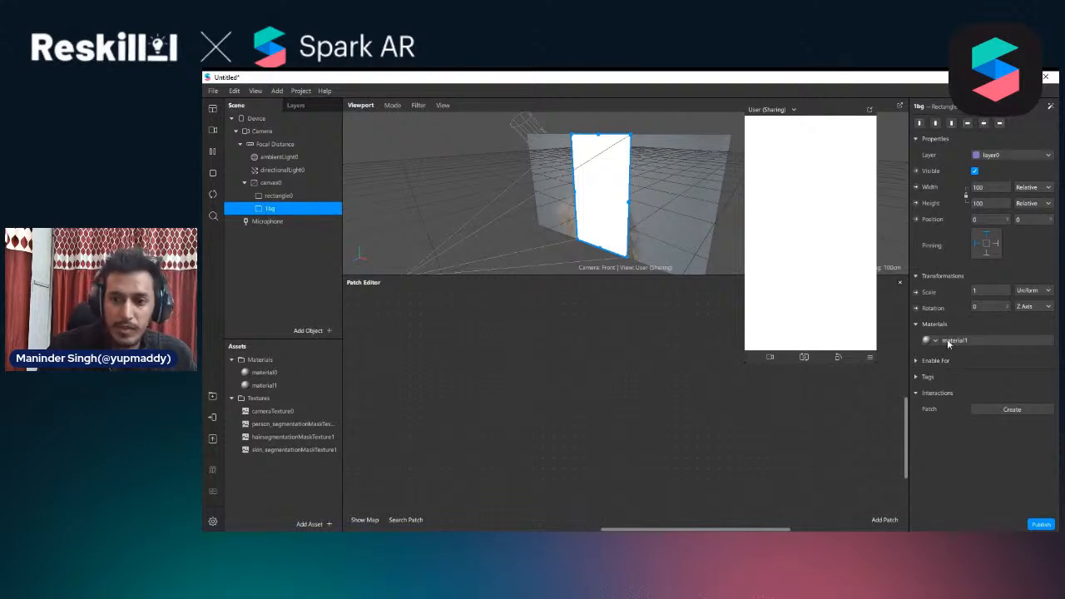
Rename material1 as 1bg
{"action": "left_click", "coordinate": [263, 386]}
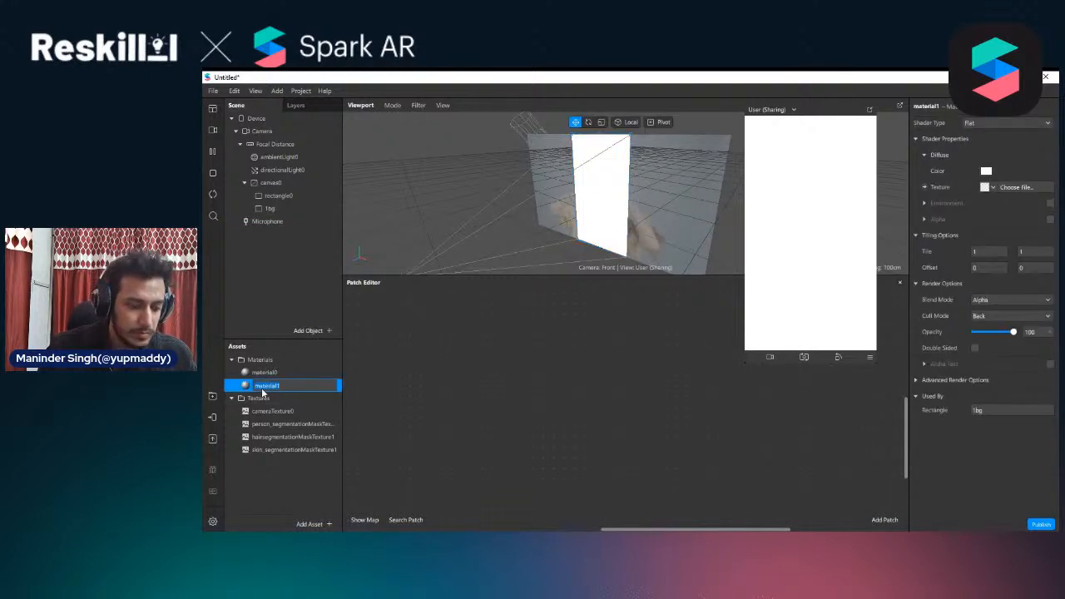
{"action": "left_click", "coordinate": [262, 387]}
{"action": "type", "text": "1bg"}
{"action": "key", "text": "Return"}
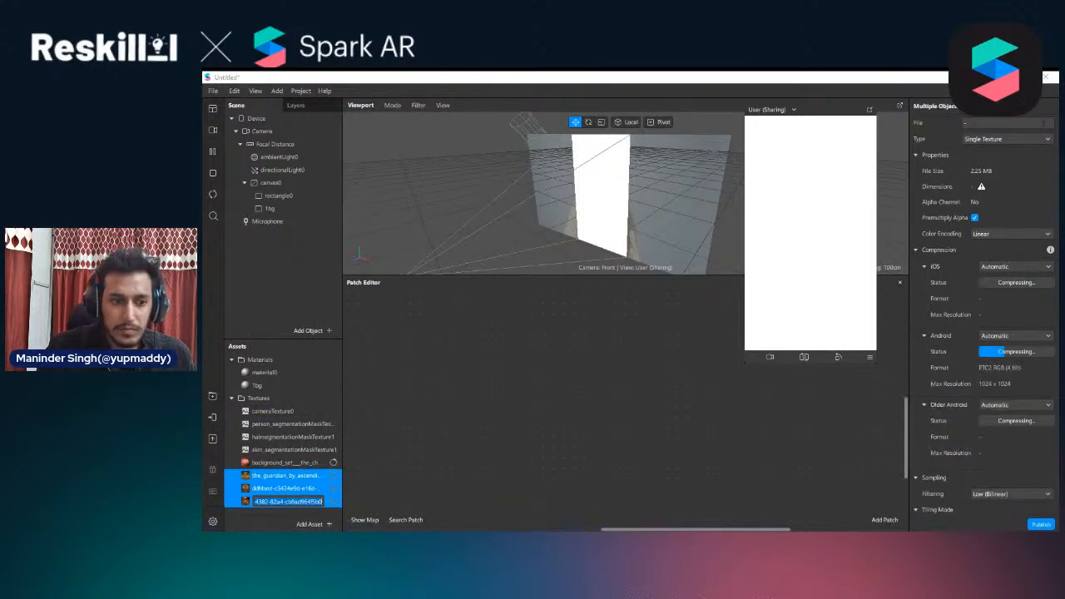
Try iOS compression None on the four imported background textures and return it to Automatic
{"action": "left_click", "coordinate": [291, 462]}
{"action": "left_click", "coordinate": [279, 501], "text": "shift"}
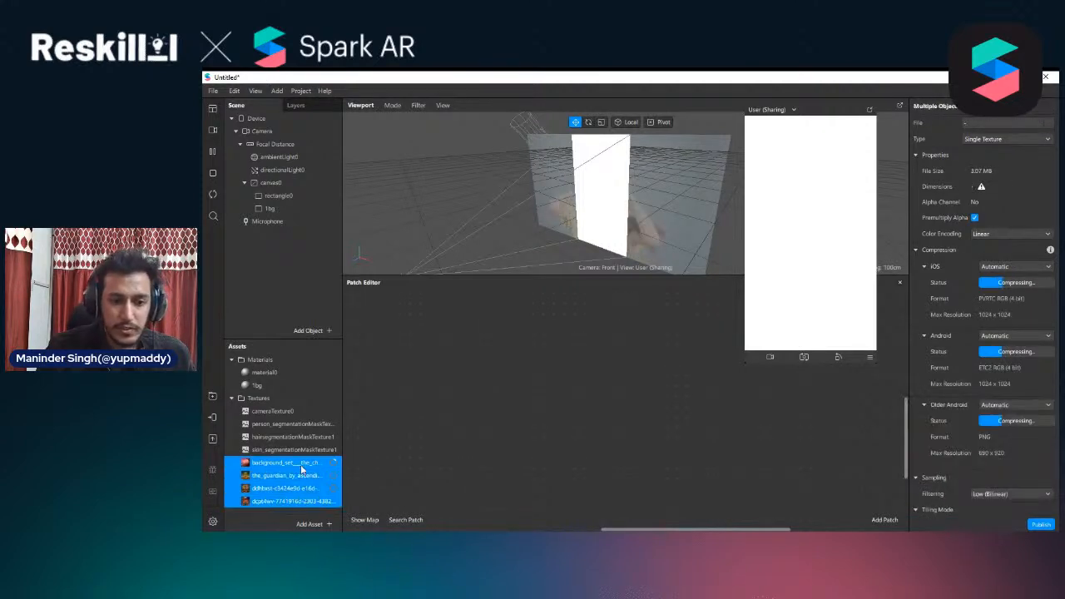
{"action": "right_click", "coordinate": [301, 470]}
{"action": "left_click", "coordinate": [1023, 268]}
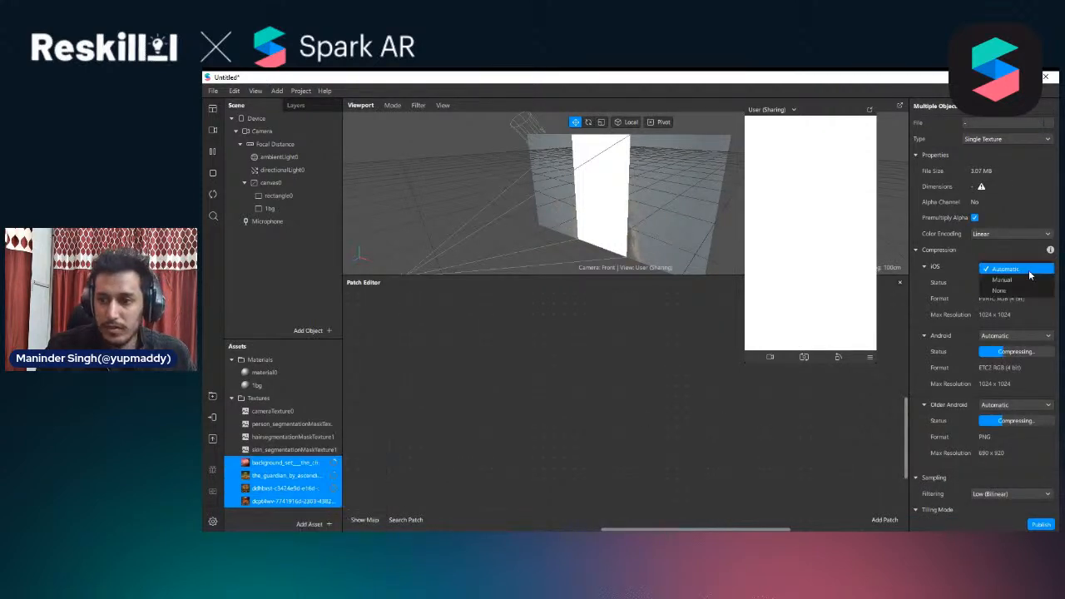
{"action": "left_click", "coordinate": [1021, 292]}
{"action": "left_click", "coordinate": [1015, 323]}
{"action": "left_click", "coordinate": [1019, 301]}
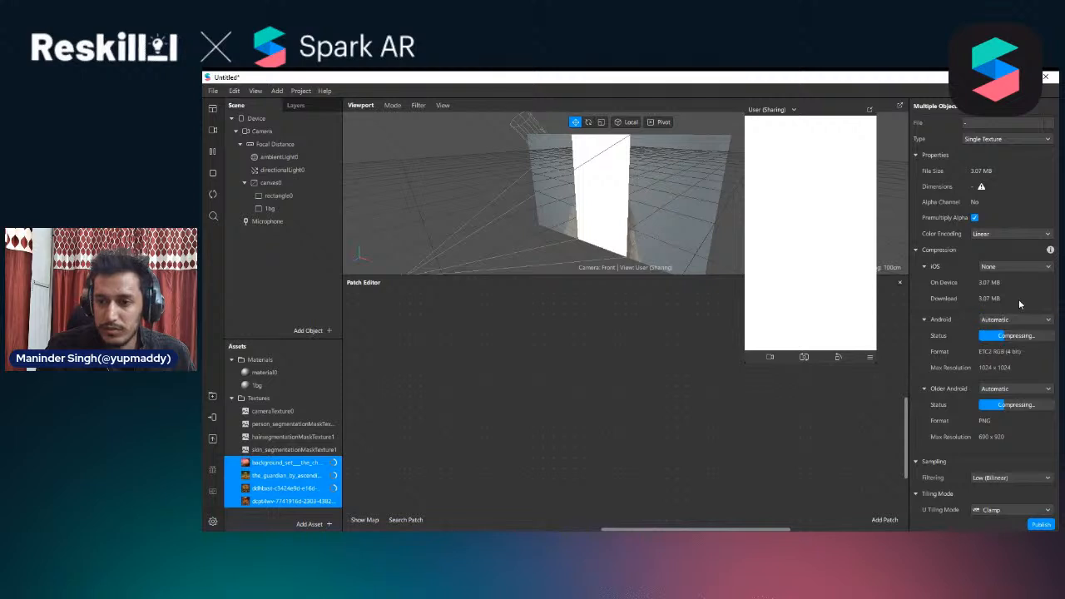
{"action": "left_click", "coordinate": [1005, 270]}
{"action": "left_click", "coordinate": [1004, 271]}
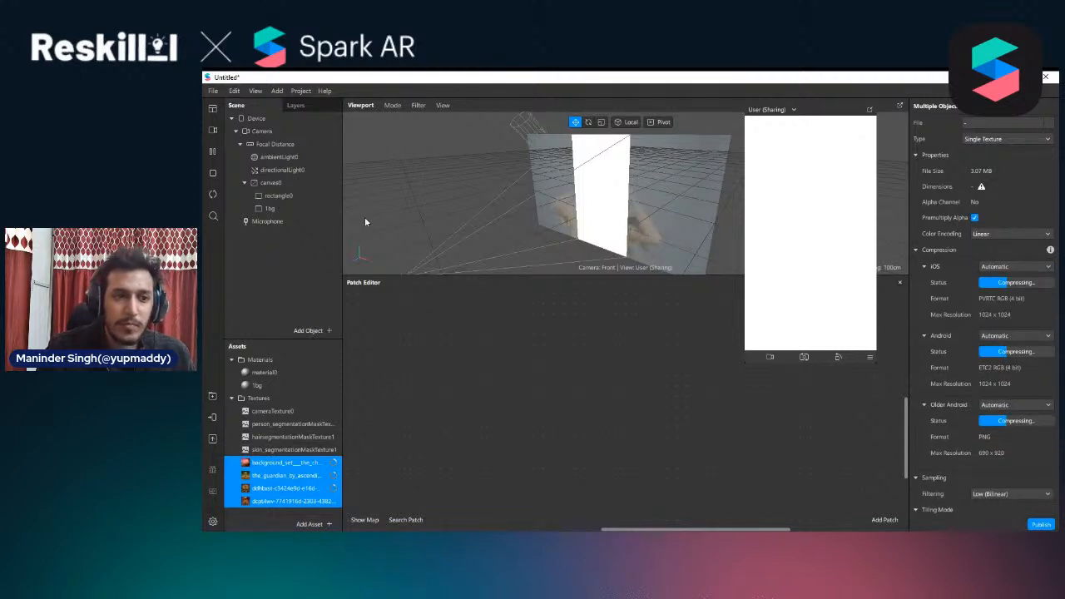
Assign the cherry blossoms background image as the diffuse texture of rectangle 1bg's material, moving the floating preview aside
{"action": "left_click", "coordinate": [277, 210]}
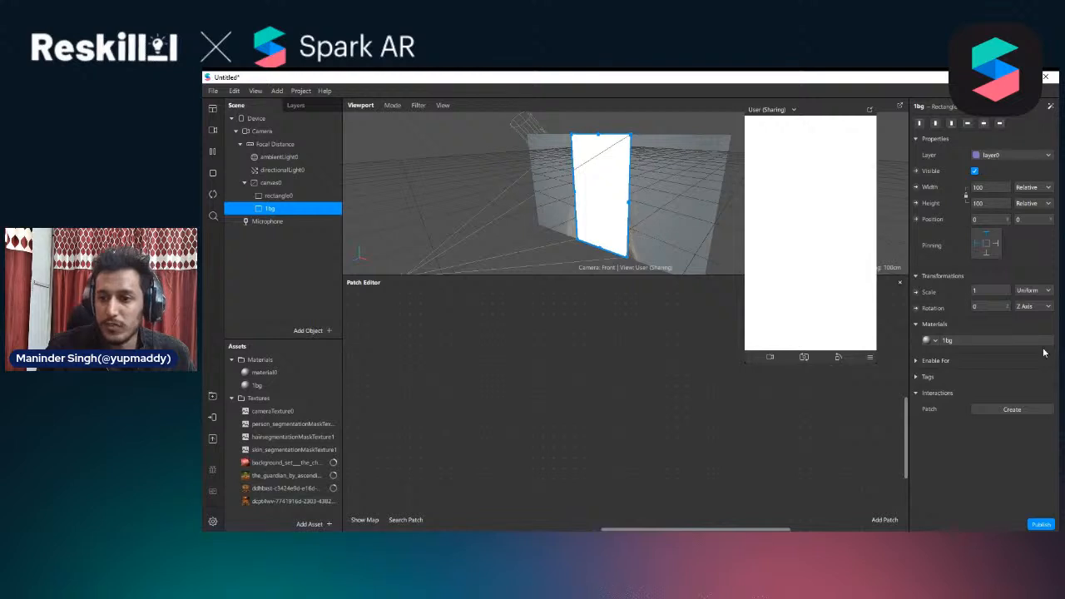
{"action": "left_click", "coordinate": [1002, 340]}
{"action": "left_click", "coordinate": [994, 189]}
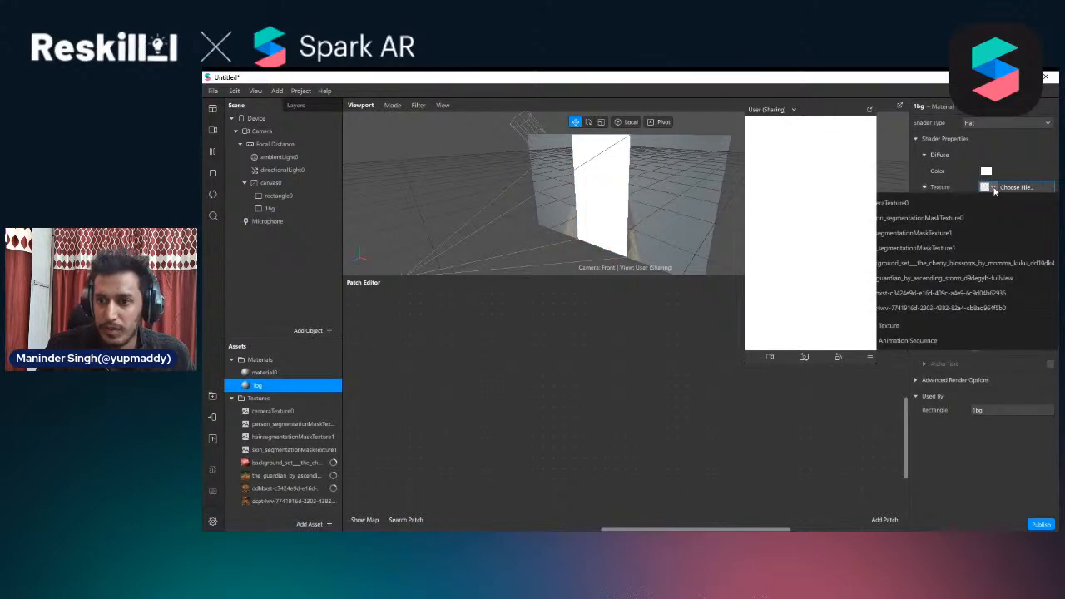
{"action": "left_click_drag", "start_coordinate": [826, 119], "coordinate": [702, 124]}
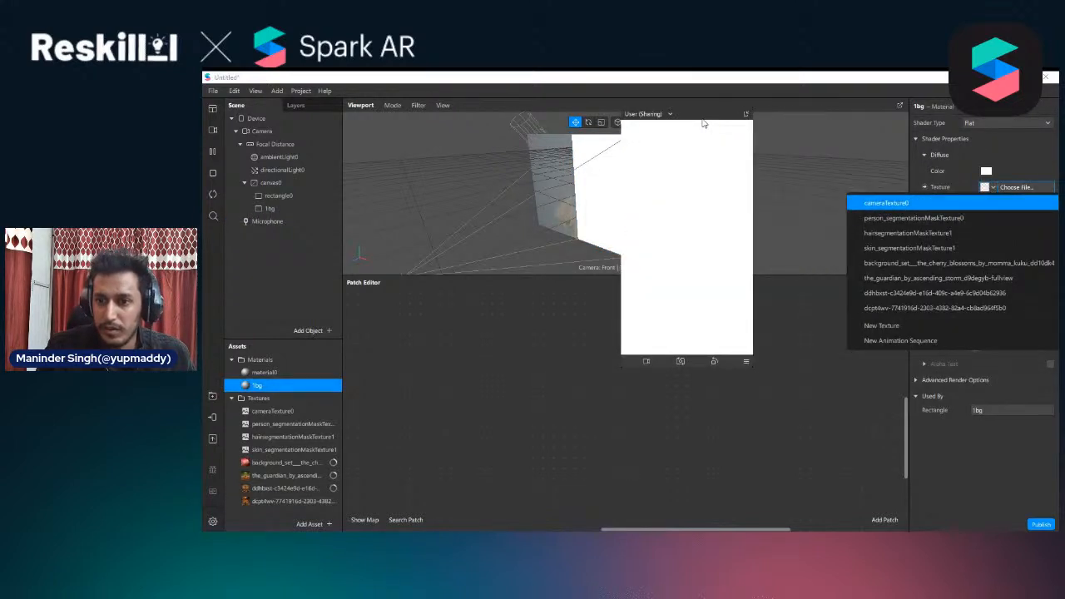
{"action": "left_click", "coordinate": [977, 268]}
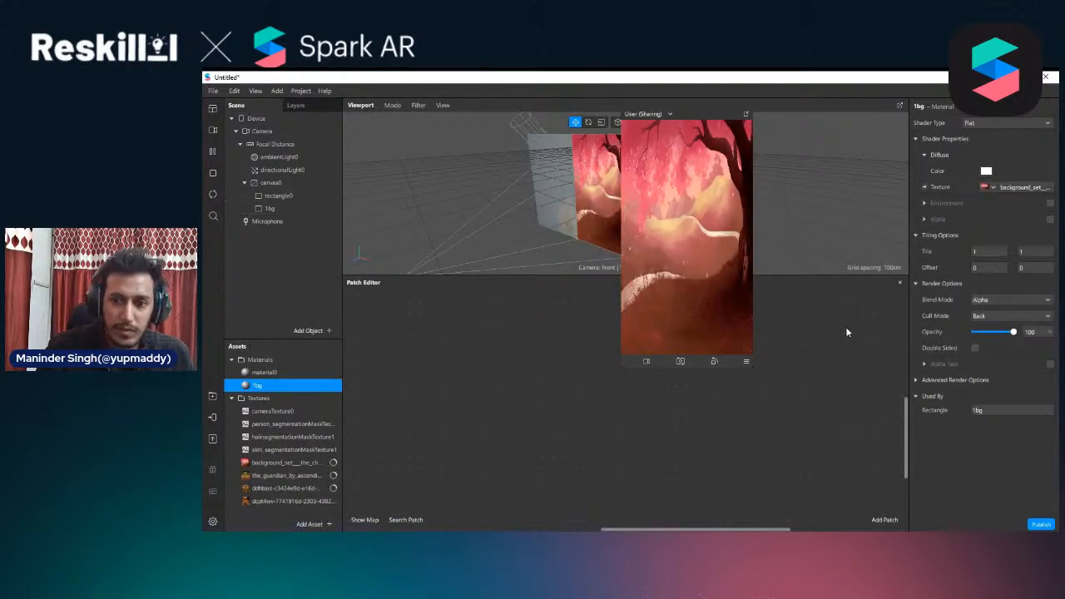
Disable Use Depth Test for material0, and both Use Depth Test and Write to Depth for the 1bg material
{"action": "double_click", "coordinate": [268, 372]}
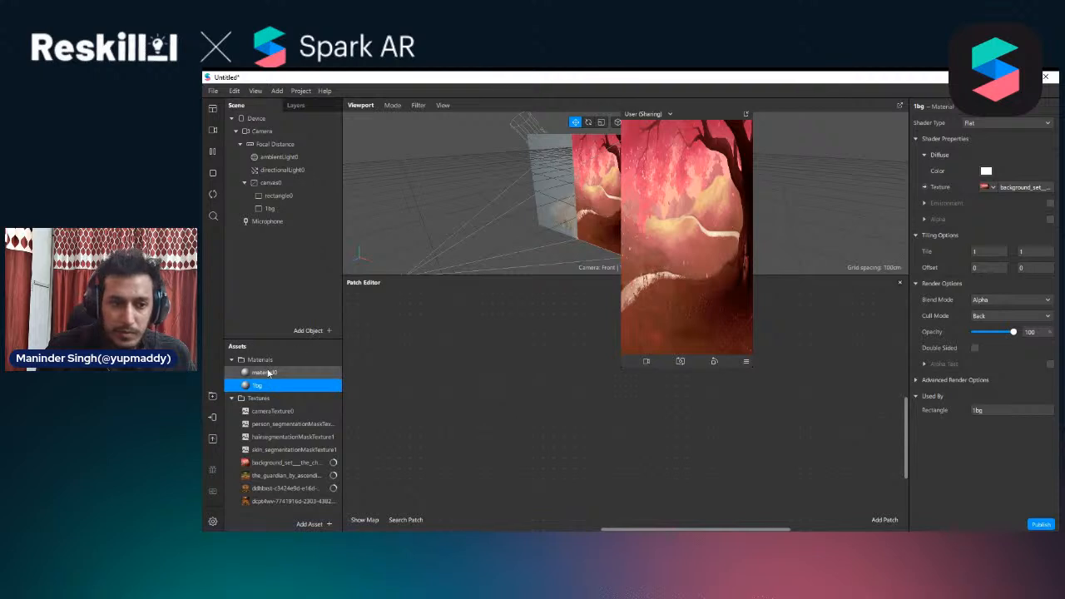
{"action": "left_click", "coordinate": [919, 380]}
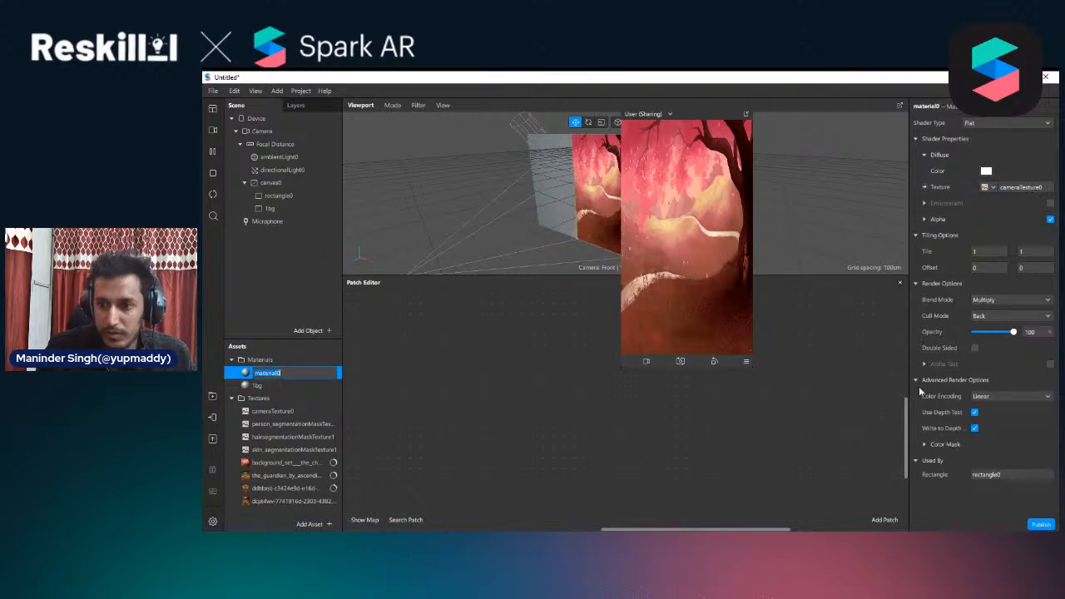
{"action": "left_click", "coordinate": [976, 414]}
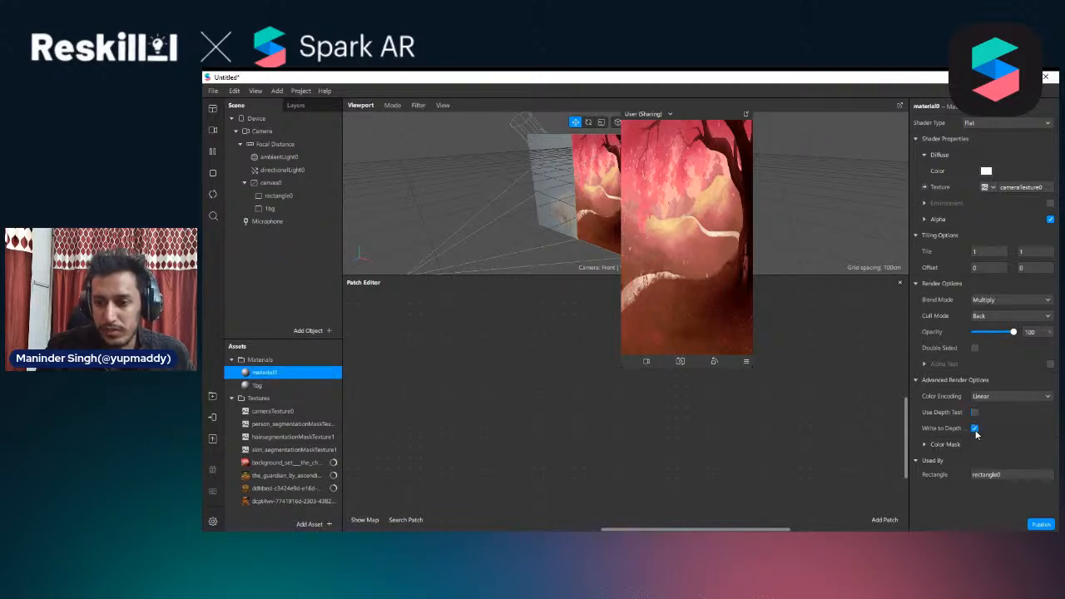
{"action": "left_click", "coordinate": [265, 384]}
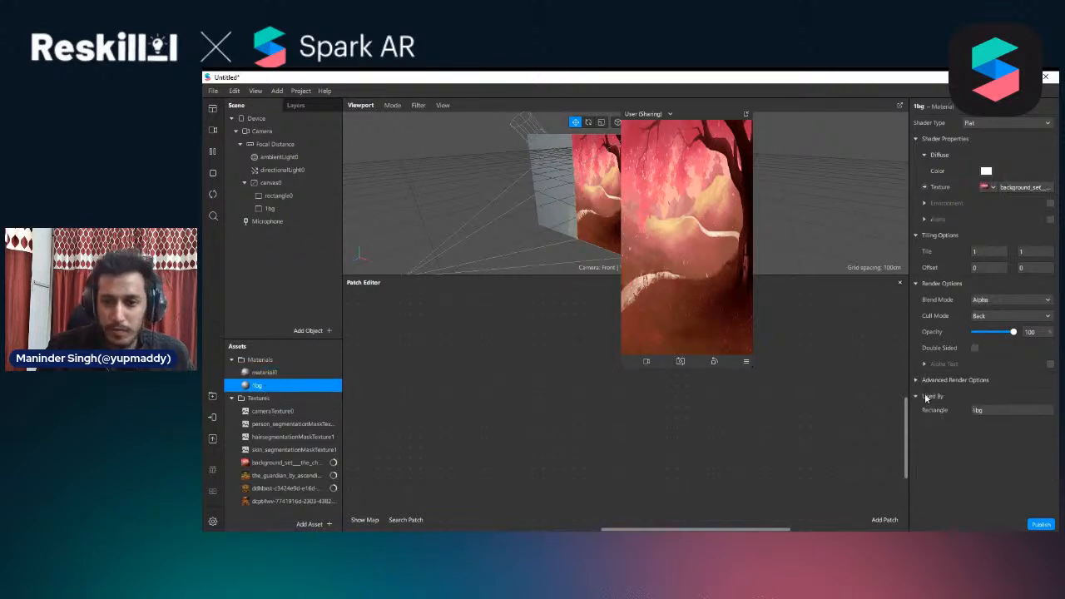
{"action": "left_click", "coordinate": [917, 380]}
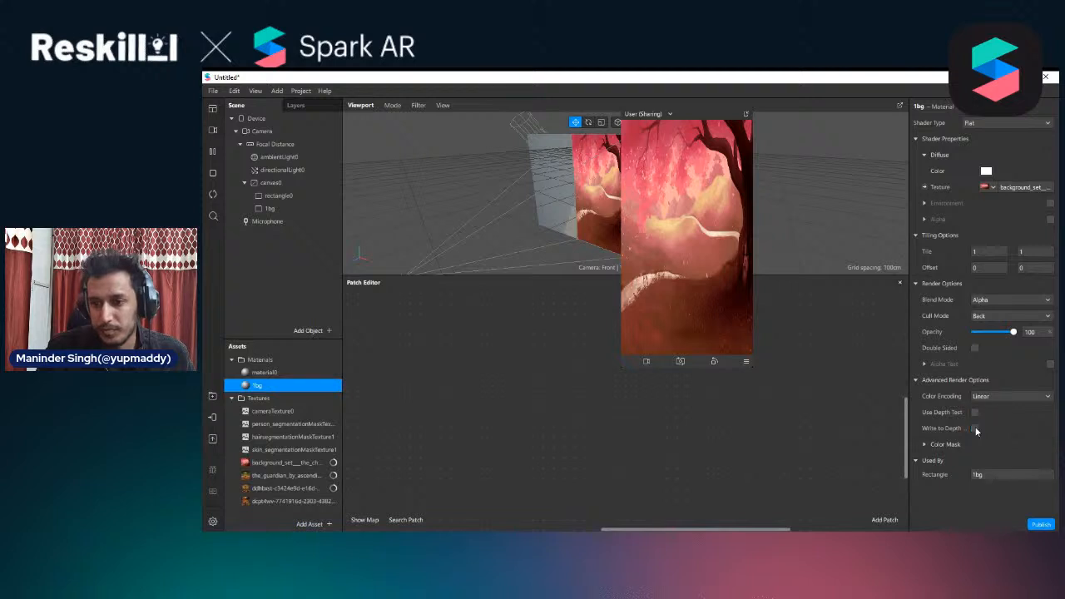
{"action": "left_click", "coordinate": [328, 372]}
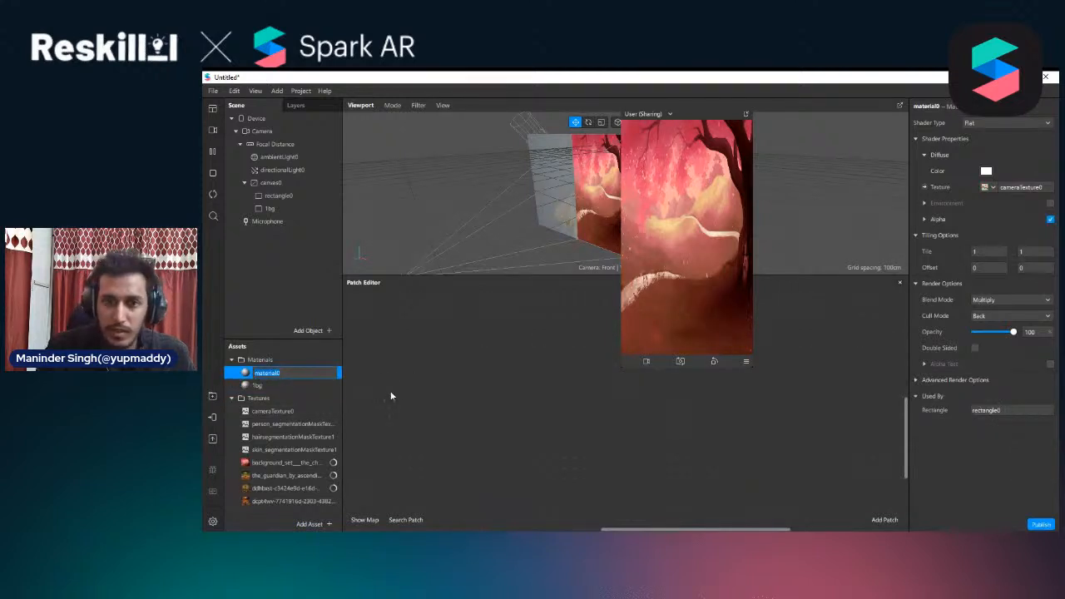
Enable Alpha on the 1bg material with an inverted person_segmentationMaskTexture0, and shrink the floating preview
{"action": "left_click", "coordinate": [258, 387]}
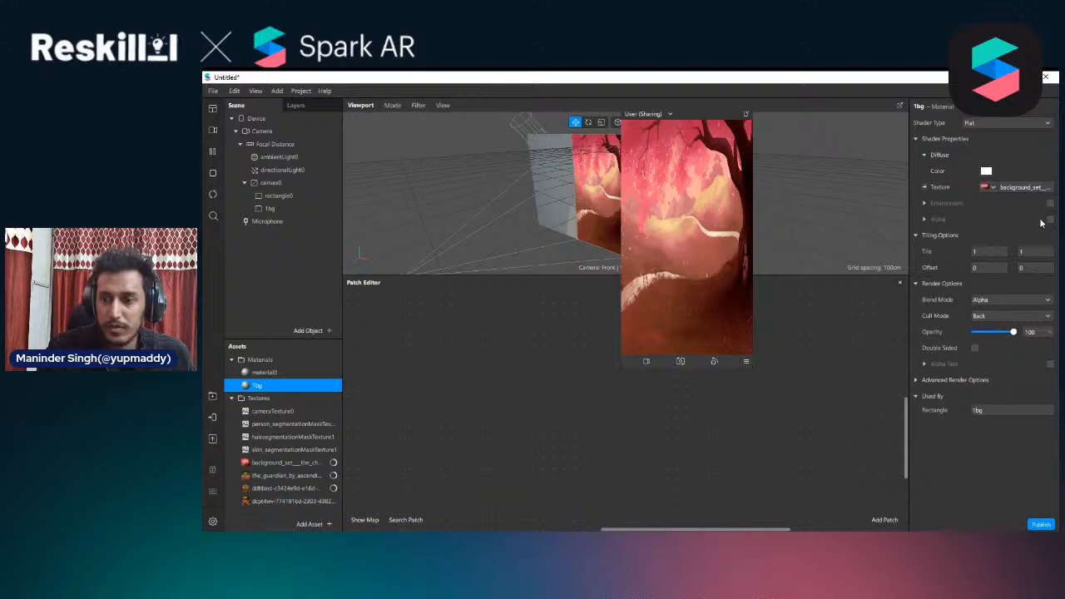
{"action": "left_click", "coordinate": [1050, 218]}
{"action": "left_click", "coordinate": [992, 252]}
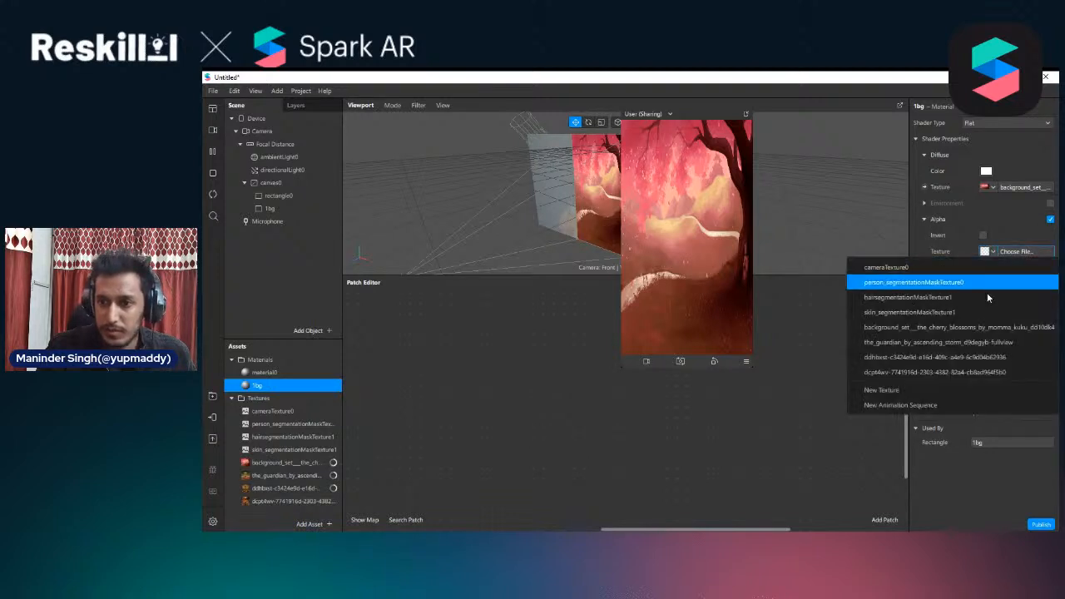
{"action": "left_click", "coordinate": [914, 282]}
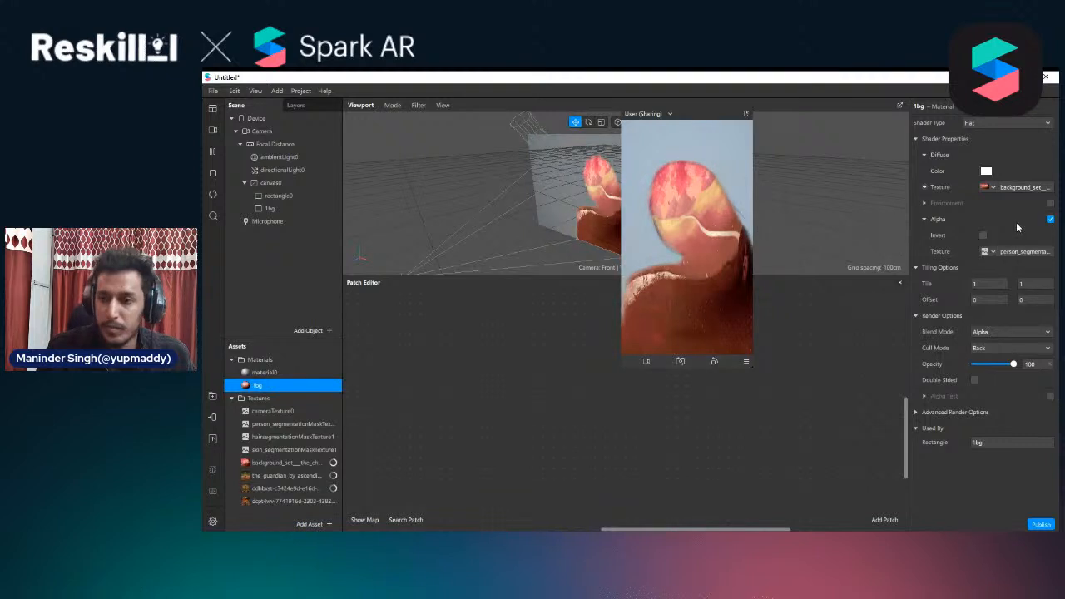
{"action": "left_click", "coordinate": [984, 235]}
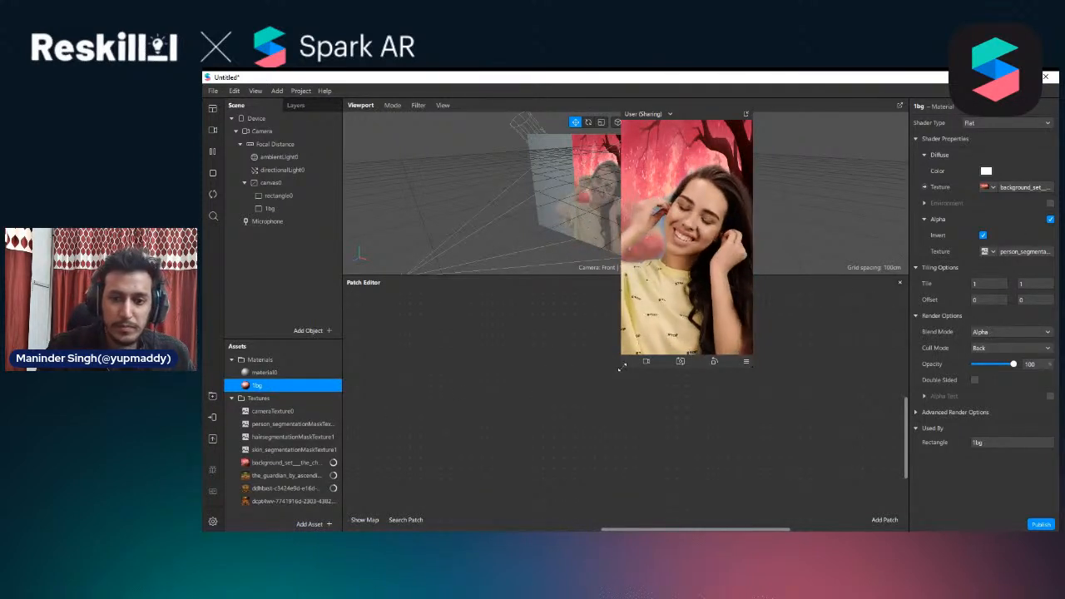
{"action": "left_click_drag", "start_coordinate": [622, 367], "coordinate": [633, 346]}
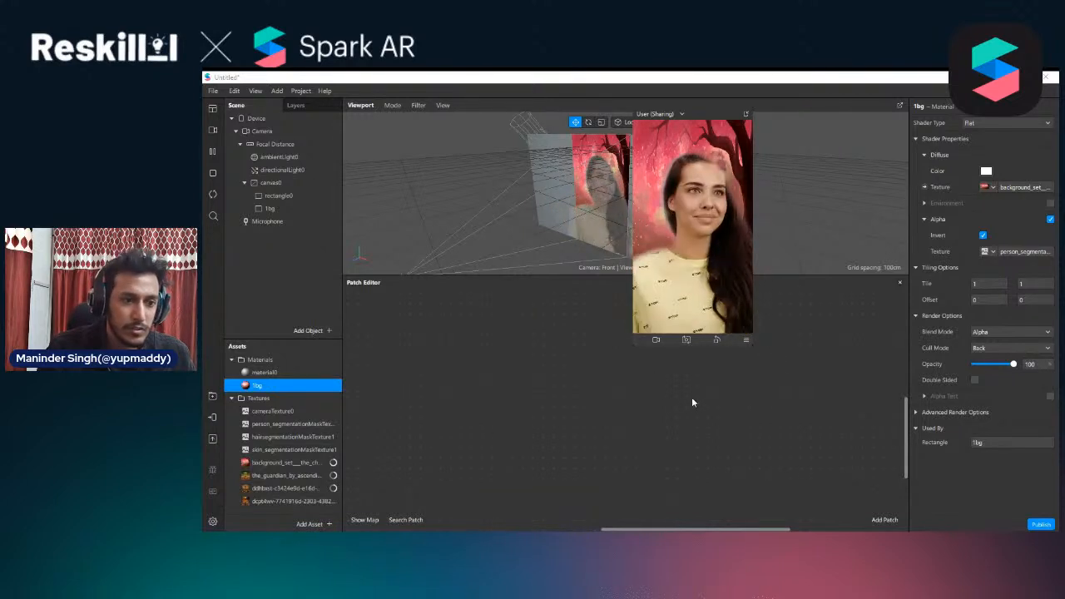
{"action": "left_click_drag", "start_coordinate": [635, 345], "coordinate": [648, 325]}
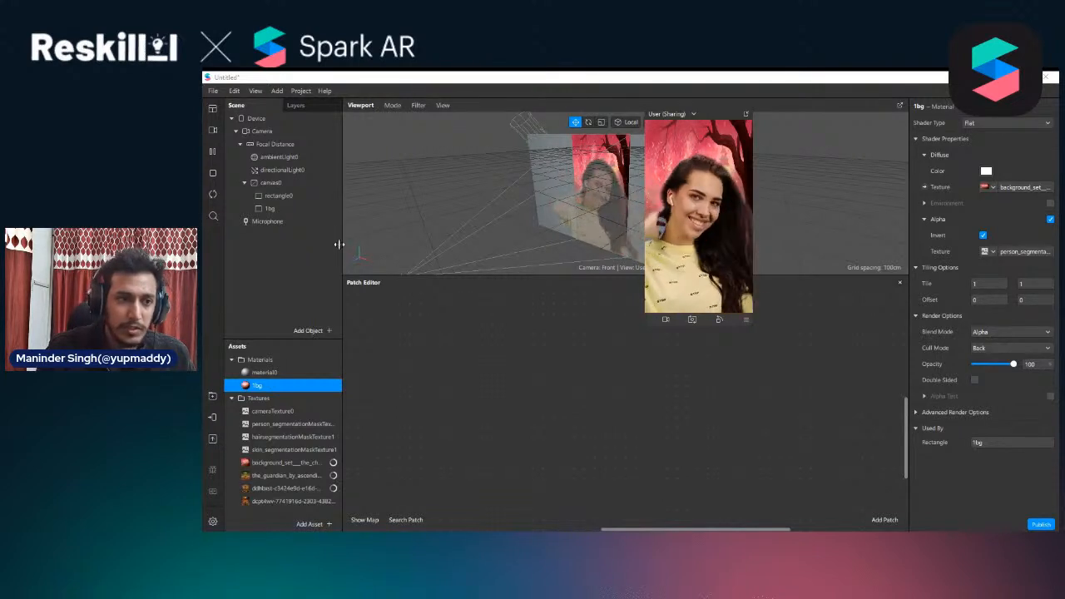
Duplicate the 1bg rectangle and rename the copy as 2bg0
{"action": "left_click", "coordinate": [270, 208]}
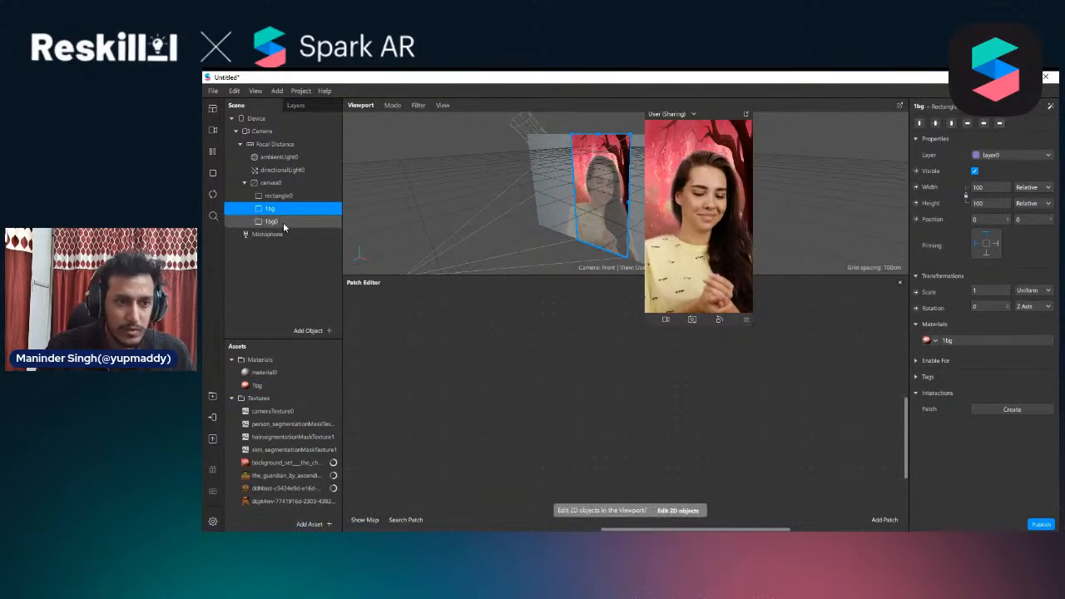
{"action": "key", "text": "ctrl+d"}
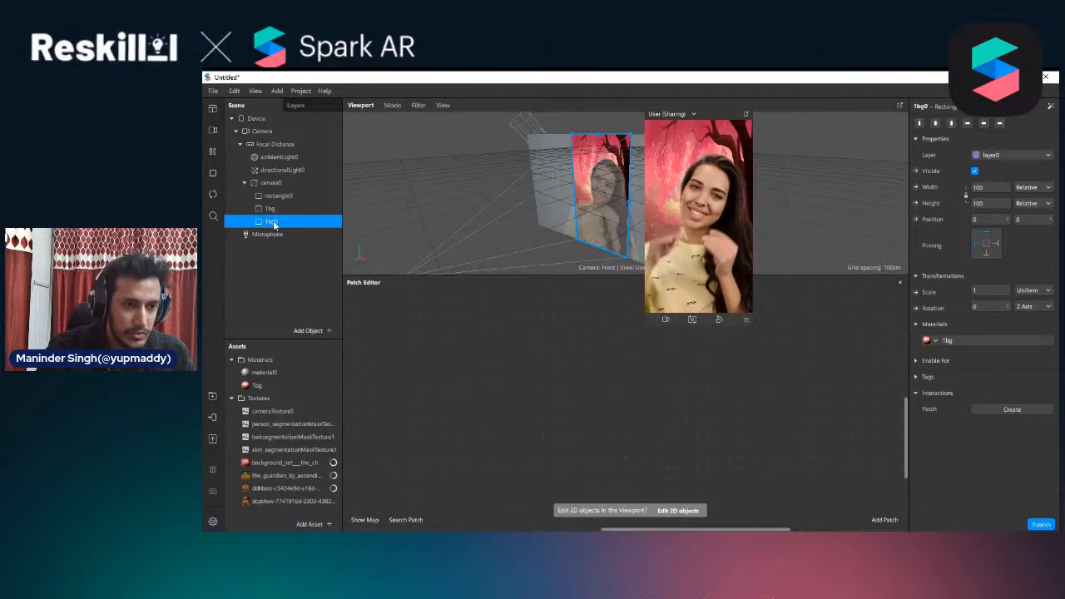
{"action": "double_click", "coordinate": [274, 221]}
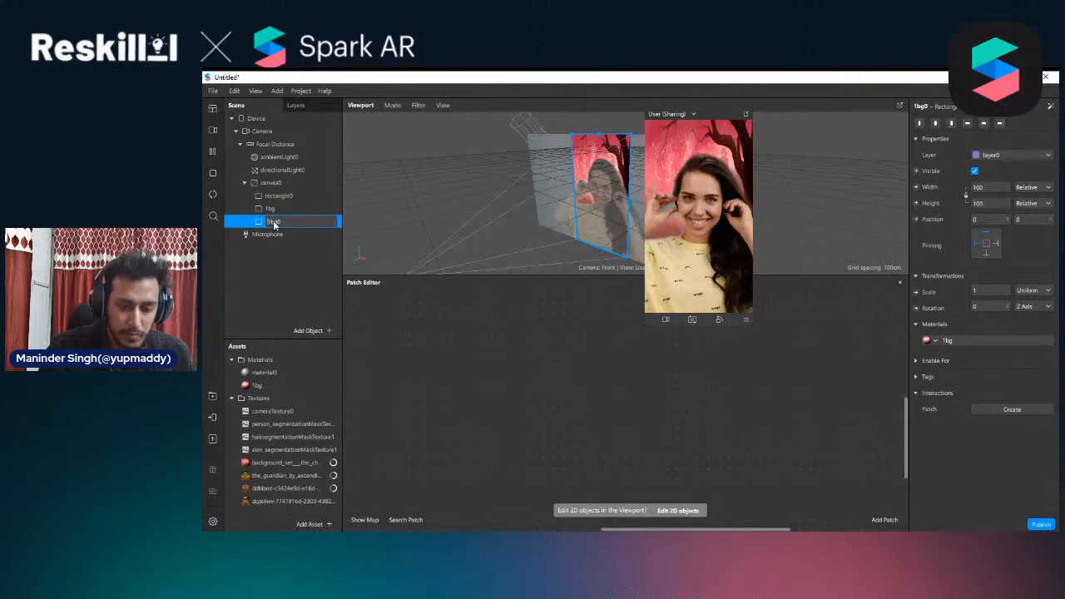
{"action": "type", "text": "2bg0"}
{"action": "key", "text": "Return"}
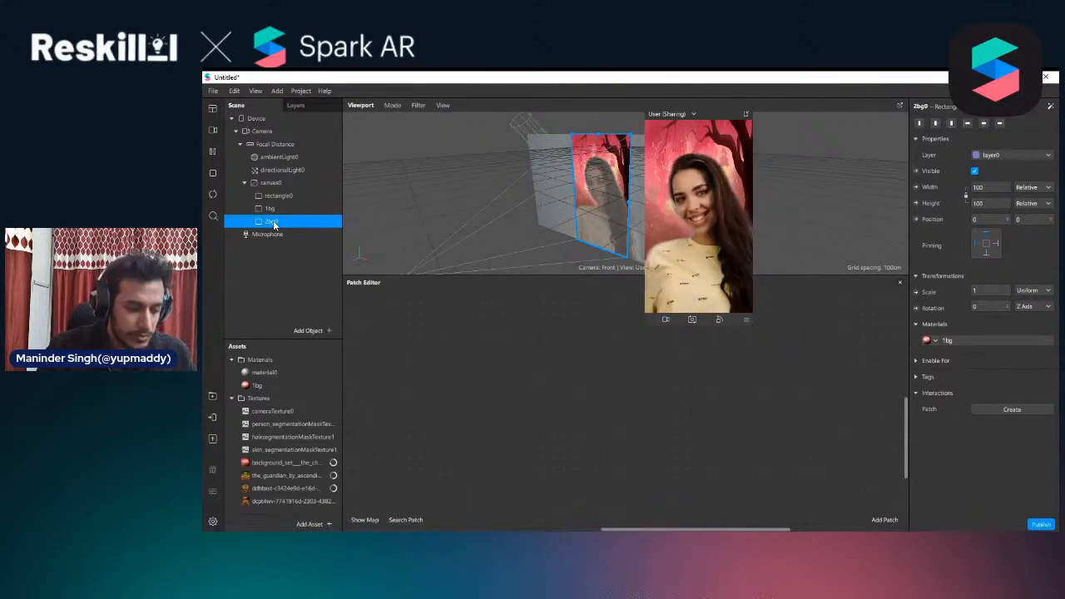
Duplicate rectangle 2bg0 as 3bg1, and duplicate that copy as 4bg2
{"action": "key", "text": "ctrl+d"}
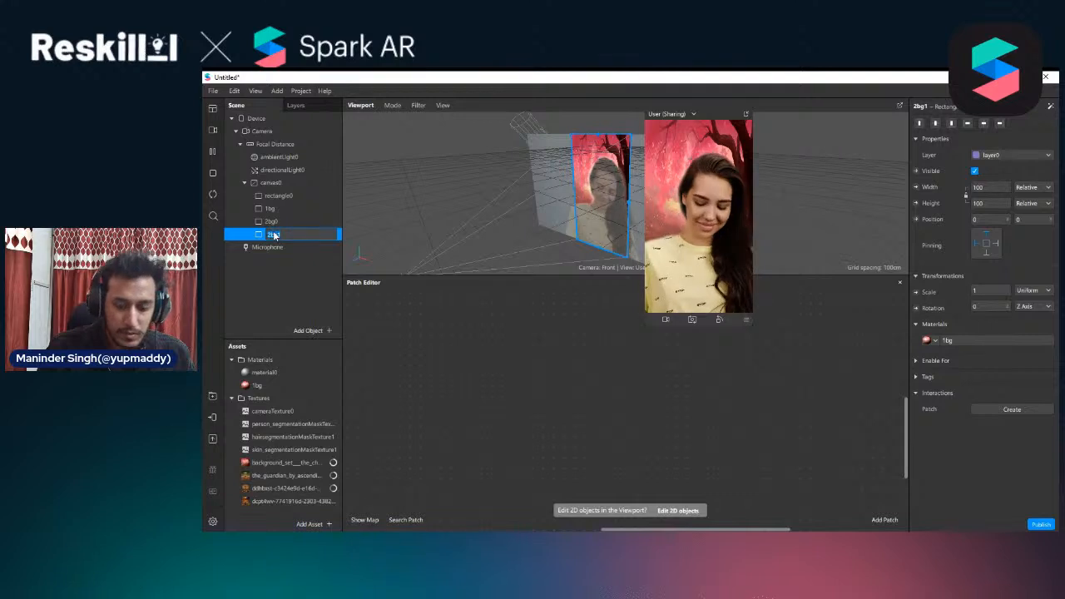
{"action": "key", "text": "Return"}
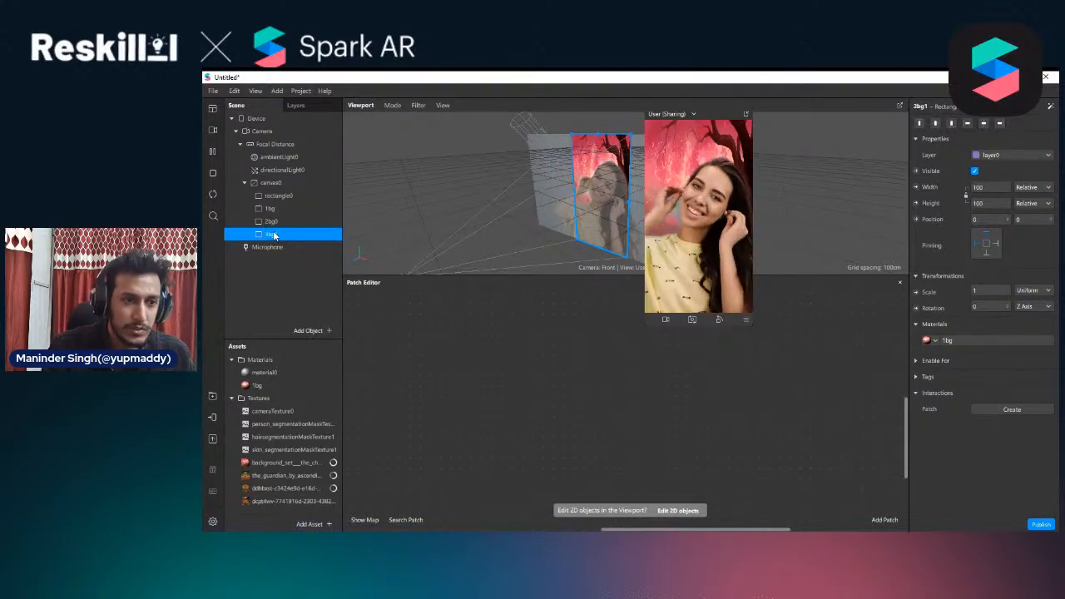
{"action": "key", "text": "ctrl+d"}
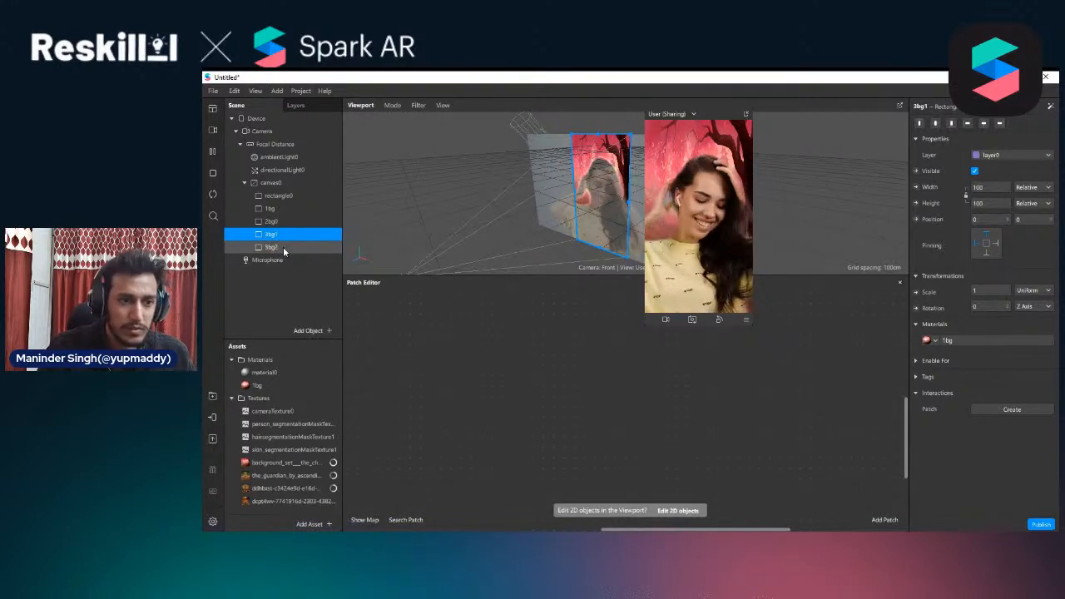
{"action": "left_click", "coordinate": [272, 247]}
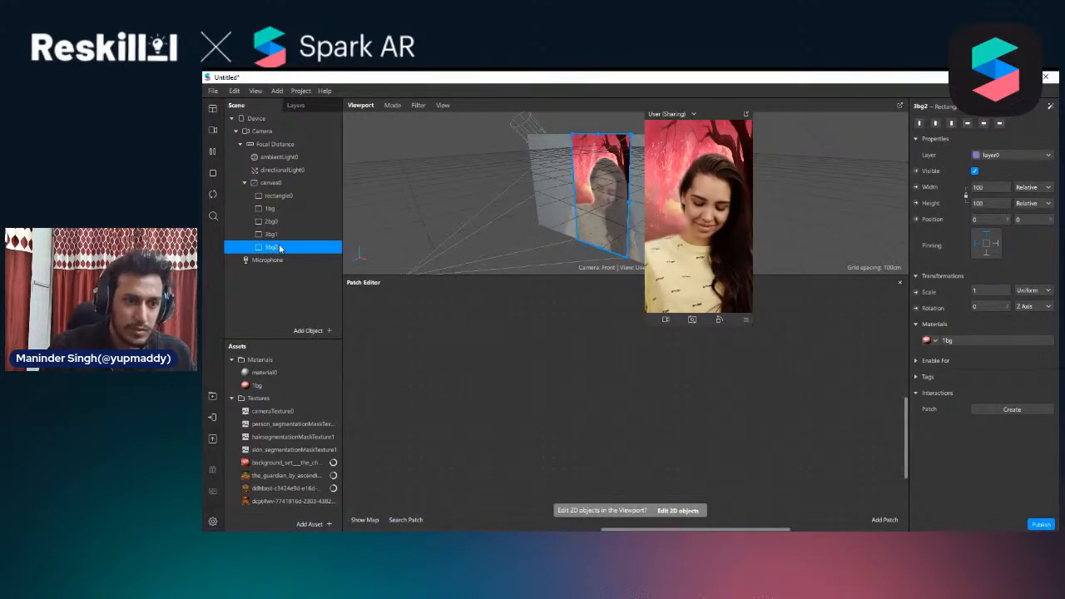
{"action": "double_click", "coordinate": [274, 247]}
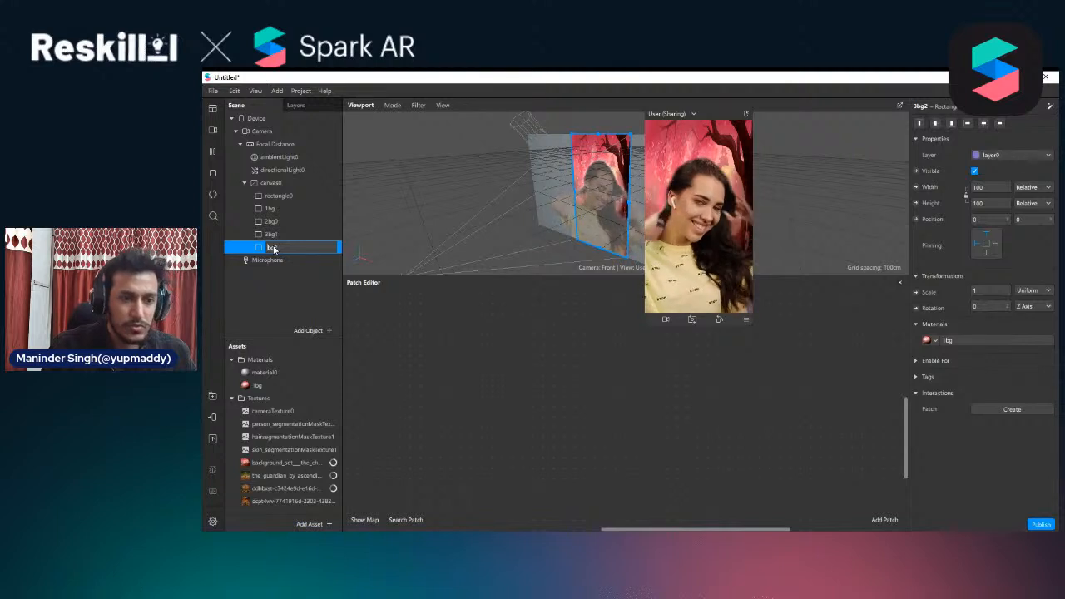
{"action": "key", "text": "Return"}
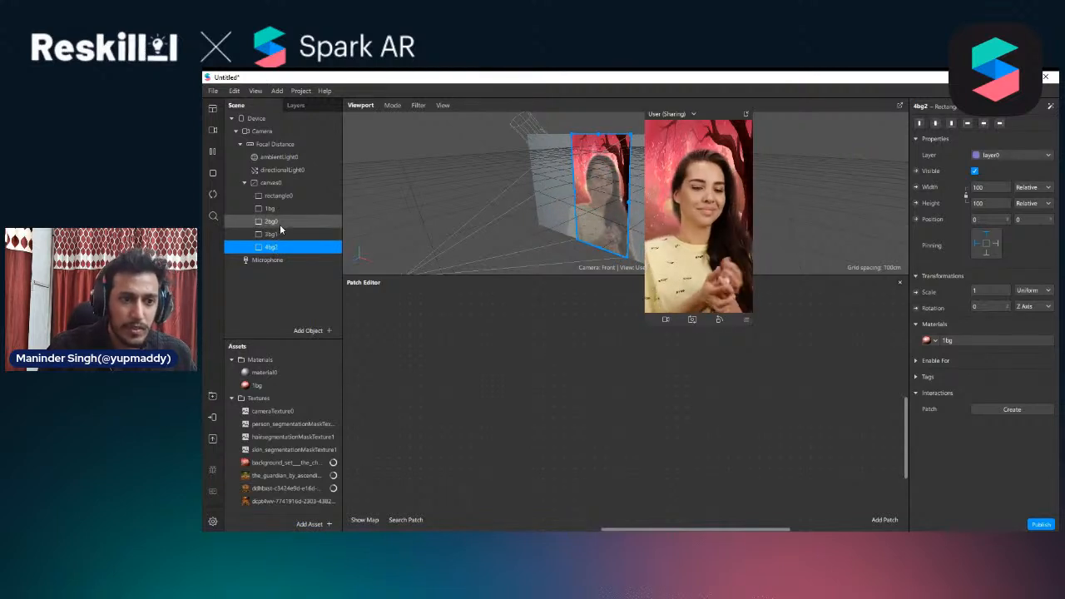
Replace the 1bg material on rectangle 2bg0 with a newly created material
{"action": "left_click", "coordinate": [280, 225]}
{"action": "left_click", "coordinate": [933, 341]}
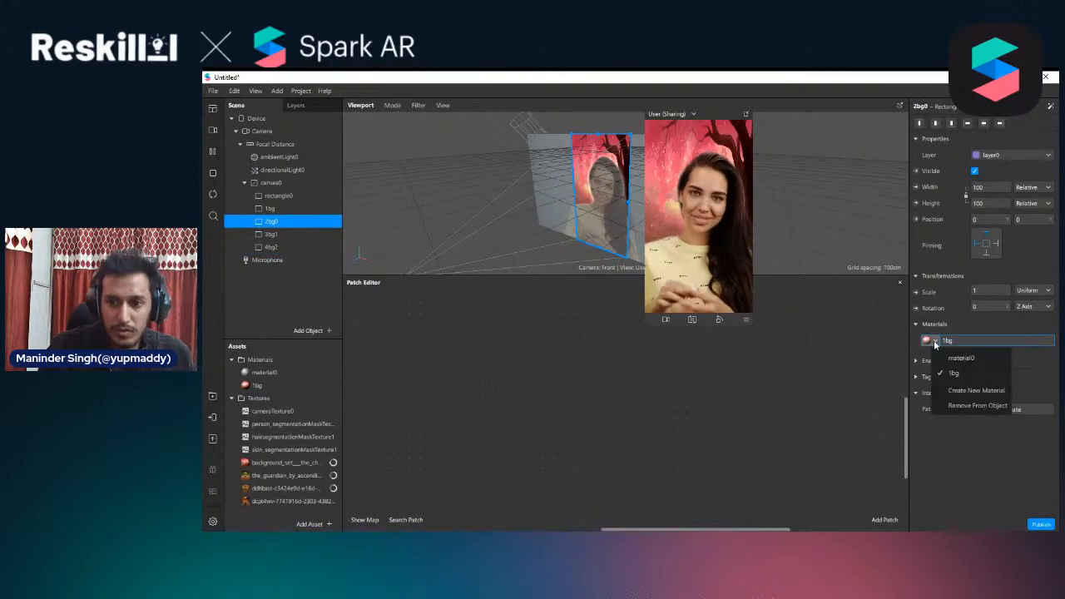
{"action": "left_click", "coordinate": [976, 390]}
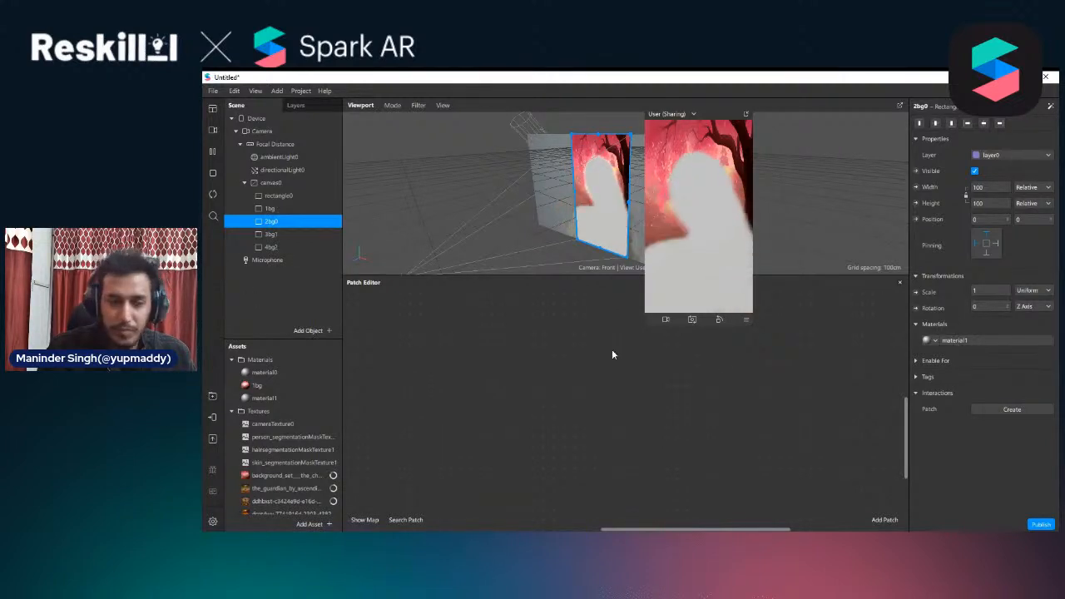
Duplicate the 1bg material and delete the blank material1
{"action": "right_click", "coordinate": [255, 387]}
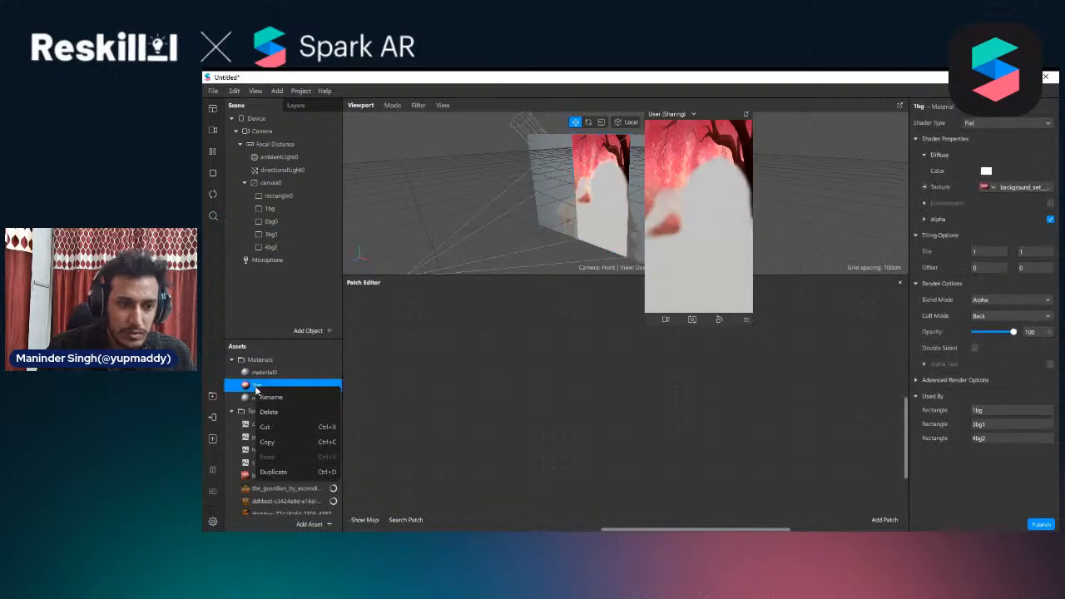
{"action": "left_click", "coordinate": [274, 472]}
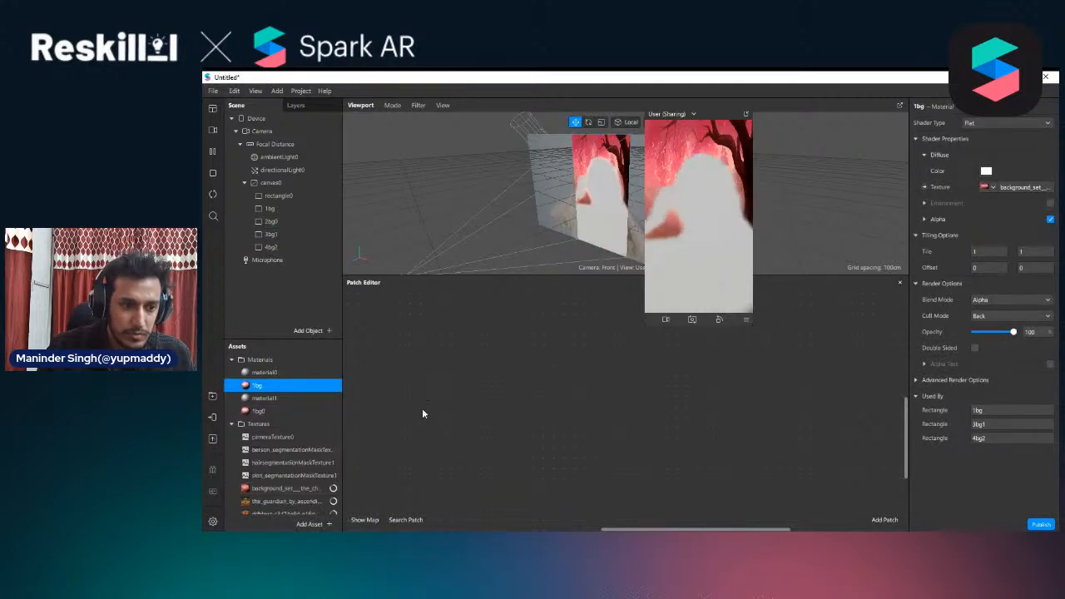
{"action": "left_click", "coordinate": [276, 400]}
{"action": "key", "text": "Delete"}
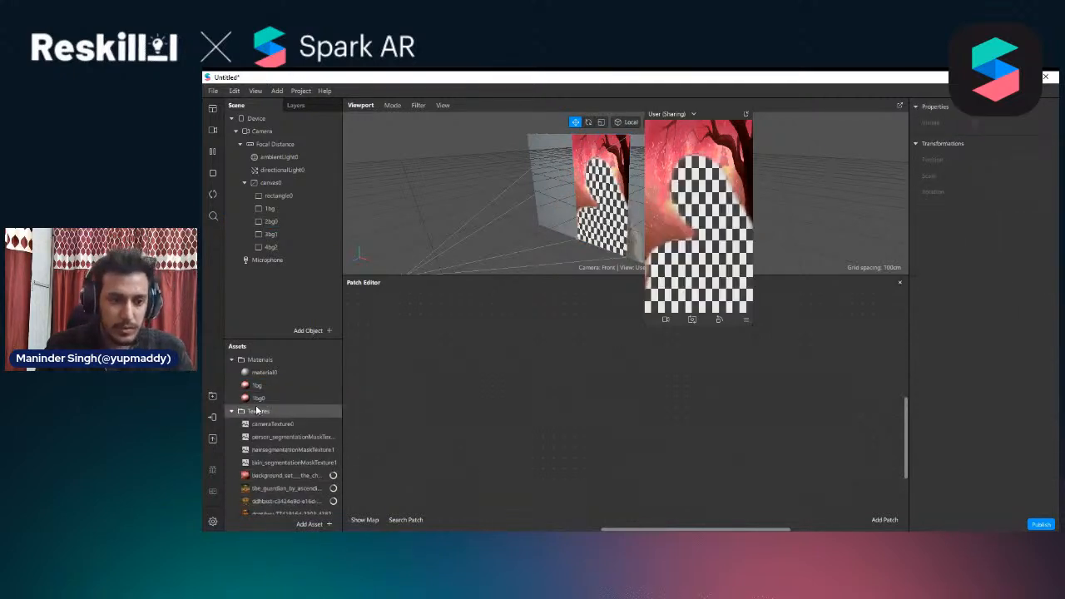
Rename the duplicated material 1bg0 as 2bg0, then duplicate it and name the copy 3bg1
{"action": "left_click", "coordinate": [263, 402]}
{"action": "left_click", "coordinate": [257, 398]}
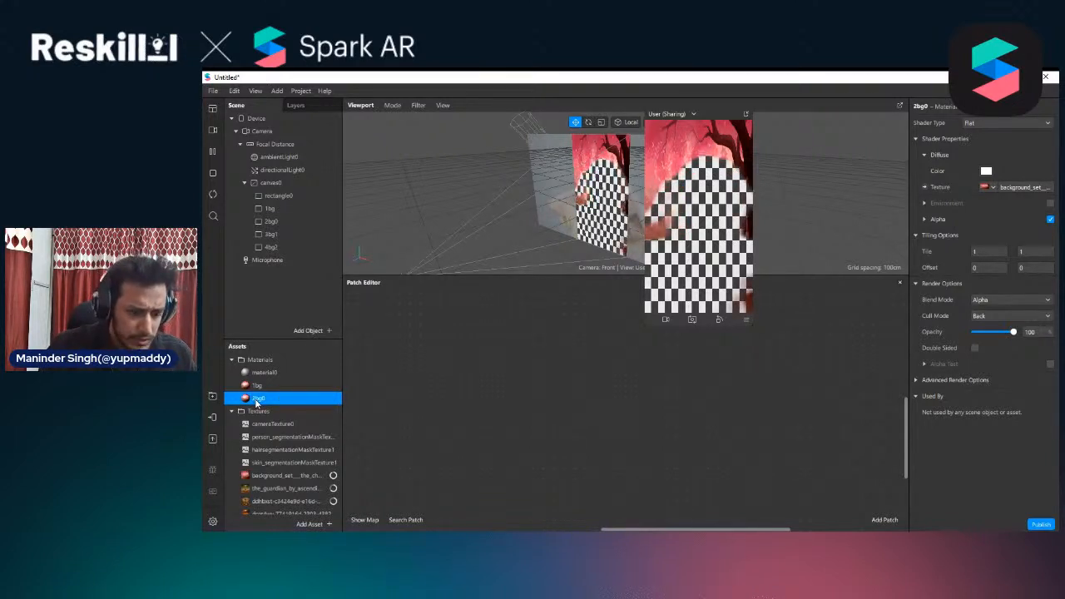
{"action": "key", "text": "ctrl+d"}
{"action": "left_click", "coordinate": [256, 412]}
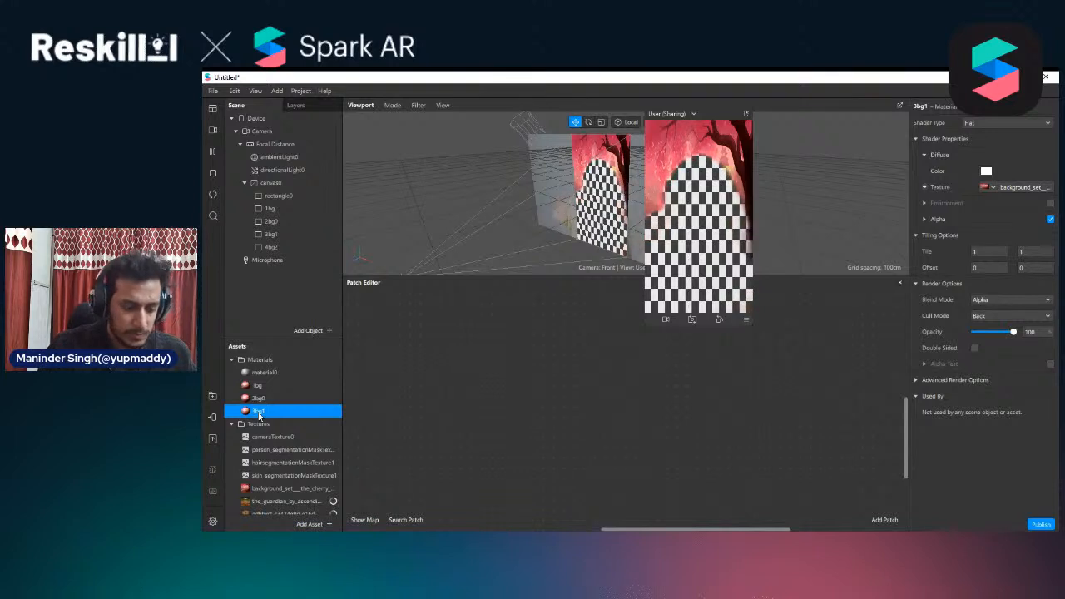
Duplicate the 3bg1 material and rename the copy as 4bg2
{"action": "right_click", "coordinate": [259, 413]}
{"action": "left_click", "coordinate": [281, 498]}
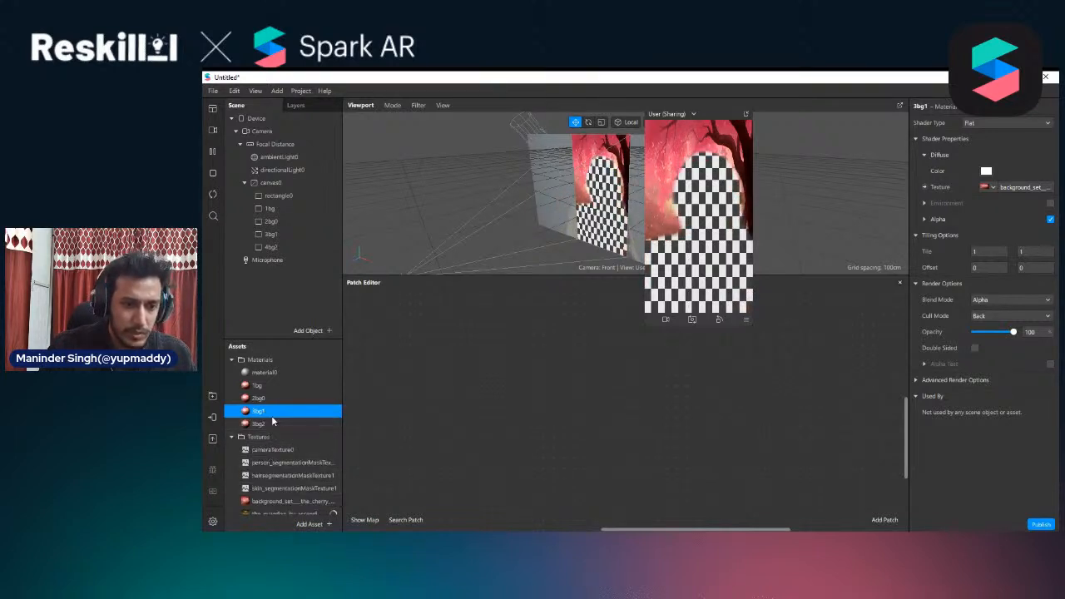
{"action": "left_click", "coordinate": [256, 424]}
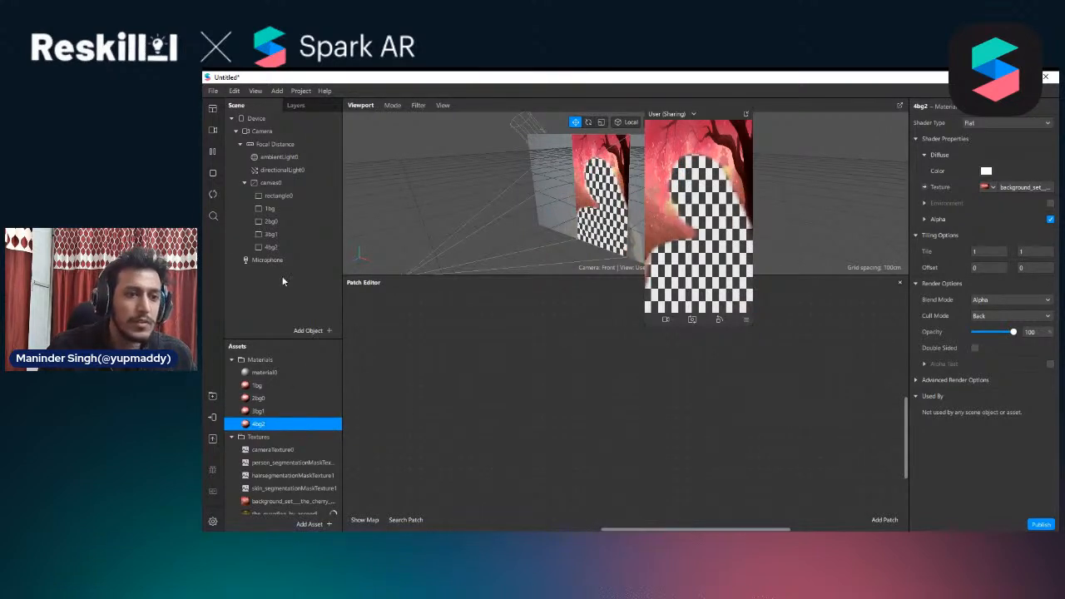
Assign the 2bg0 material to the 2bg0 rectangle, which has no material
{"action": "left_click", "coordinate": [278, 221]}
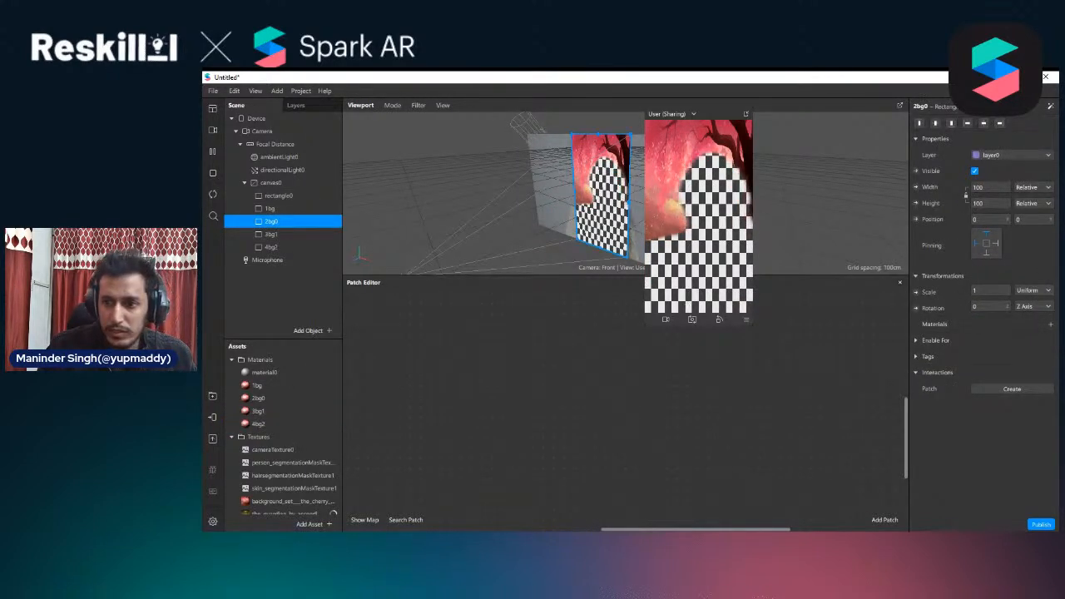
{"action": "left_click", "coordinate": [1048, 325]}
{"action": "left_click", "coordinate": [1003, 372]}
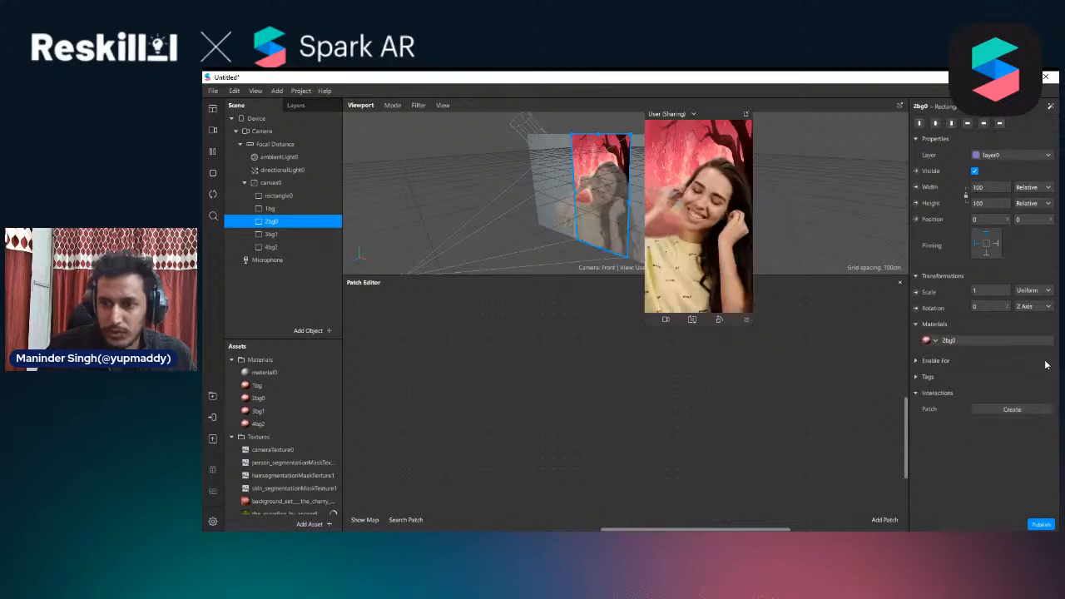
Replace the 1bg material with 3bg1 on rectangle 3bg1 and with 4bg2 on rectangle 4bg2
{"action": "left_click", "coordinate": [285, 236]}
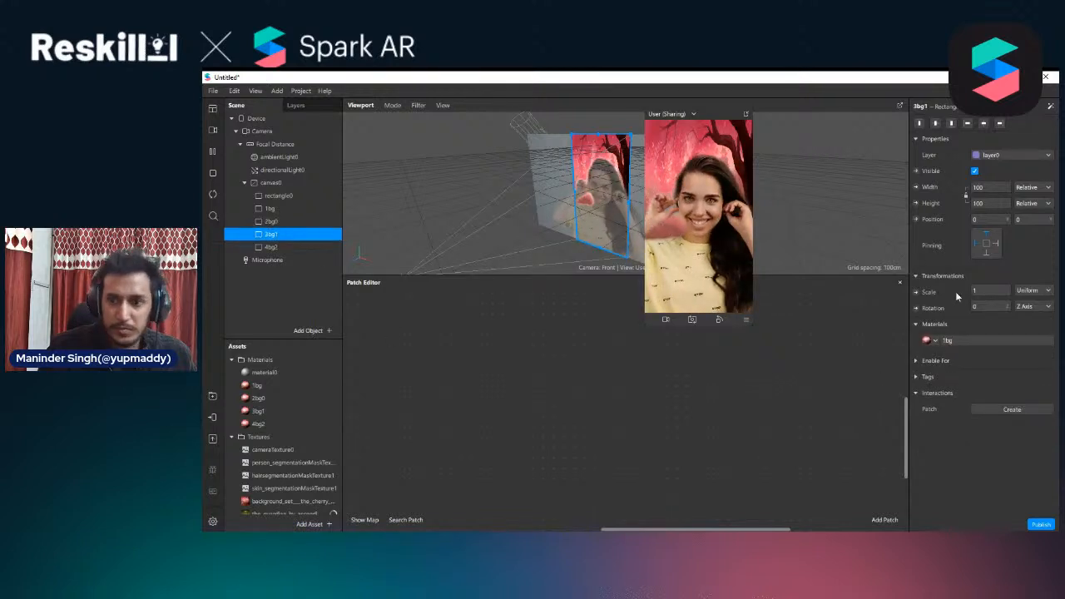
{"action": "left_click", "coordinate": [928, 341]}
{"action": "left_click", "coordinate": [972, 405]}
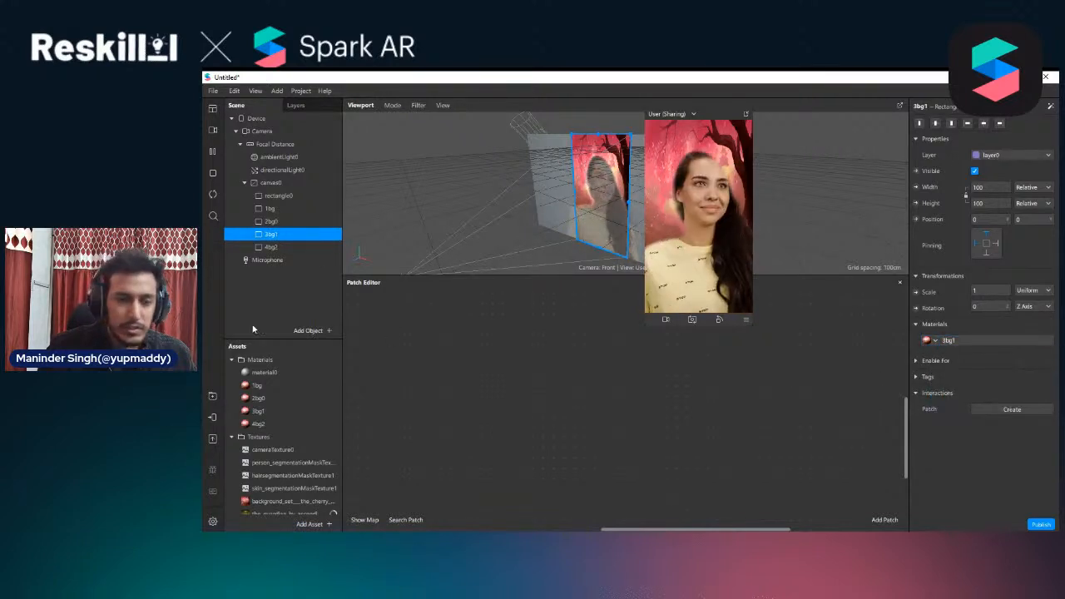
{"action": "left_click", "coordinate": [274, 248]}
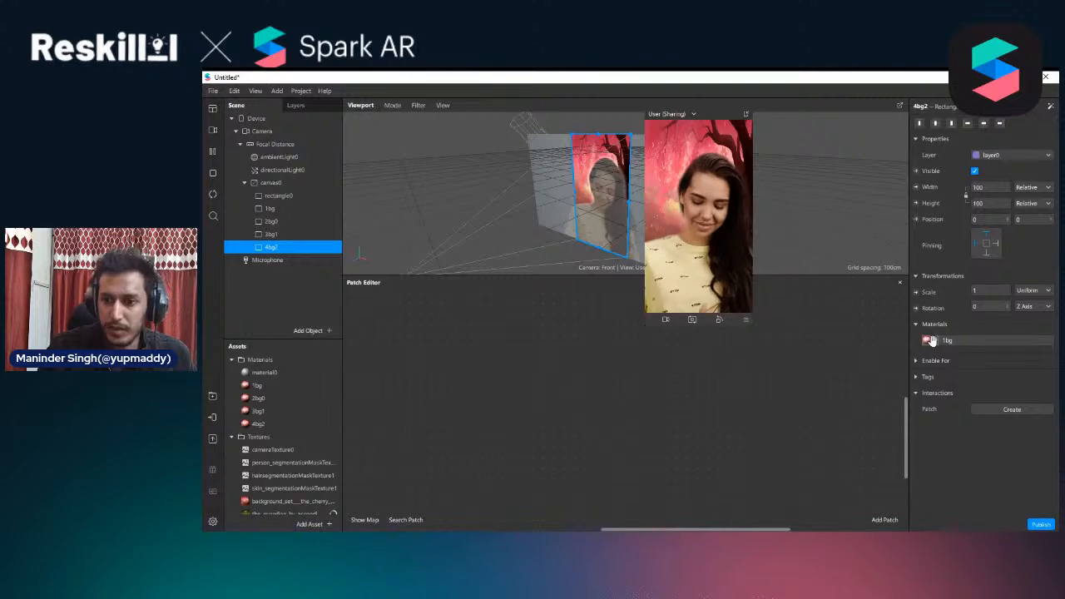
{"action": "left_click", "coordinate": [930, 341]}
{"action": "left_click", "coordinate": [979, 422]}
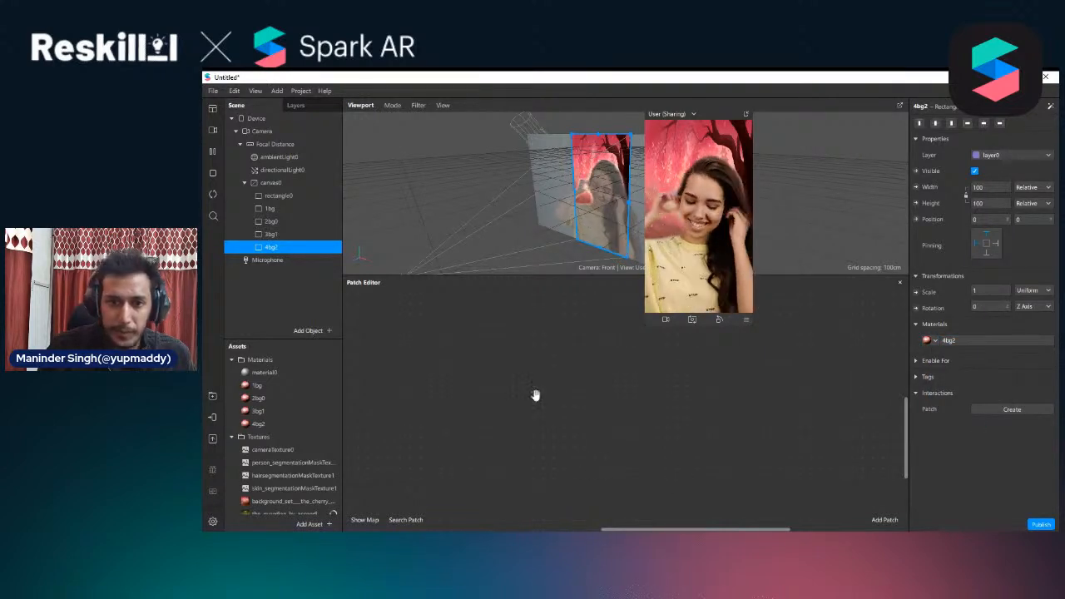
Set the diffuse texture of material 2bg0 to the_guardian_by_ascending_storm image
{"action": "left_click", "coordinate": [254, 398]}
{"action": "left_click", "coordinate": [990, 187]}
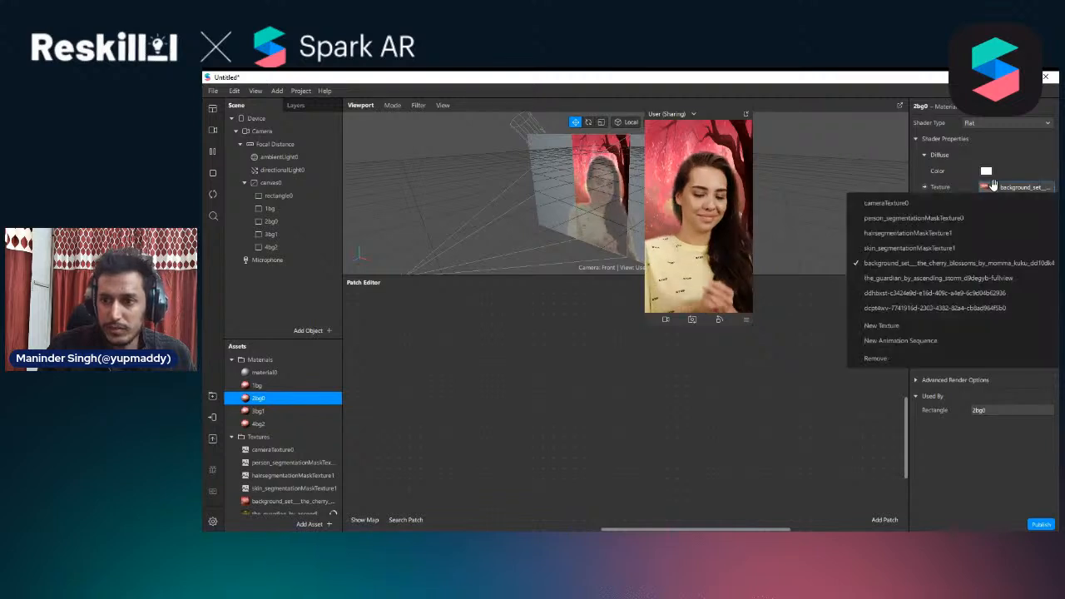
{"action": "left_click", "coordinate": [942, 277]}
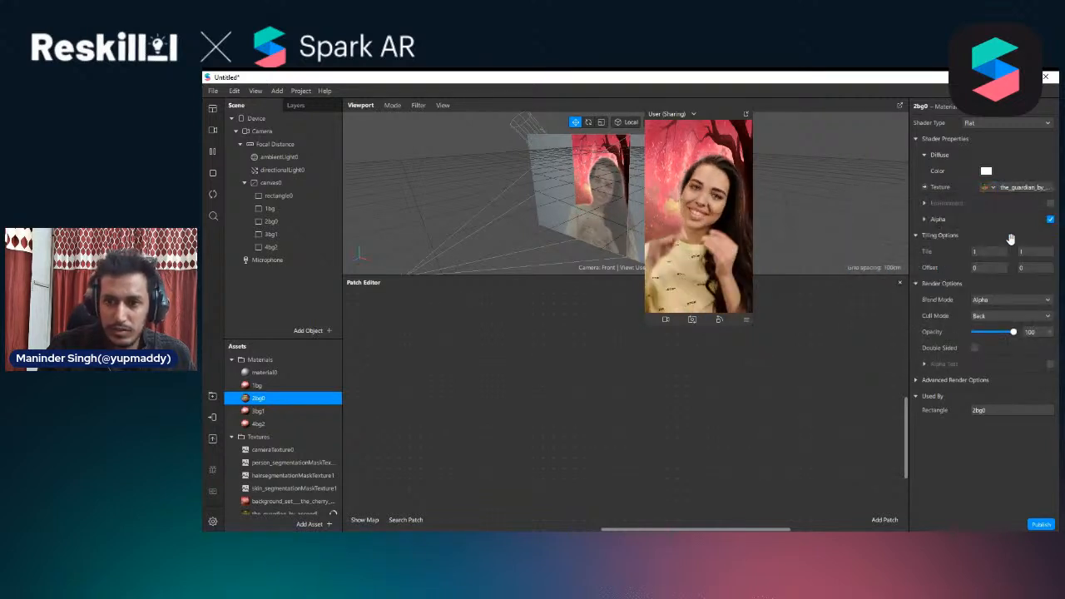
Set the diffuse texture of material 3bg1 to the image whose name starts with ddhbxst-c3424e9d
{"action": "left_click", "coordinate": [258, 411]}
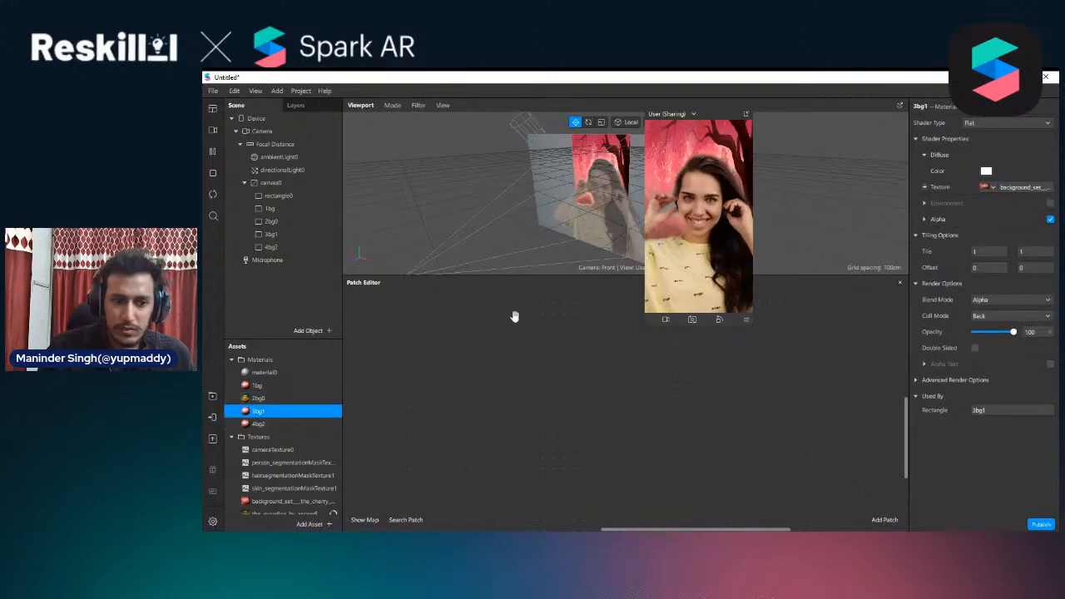
{"action": "left_click", "coordinate": [988, 188]}
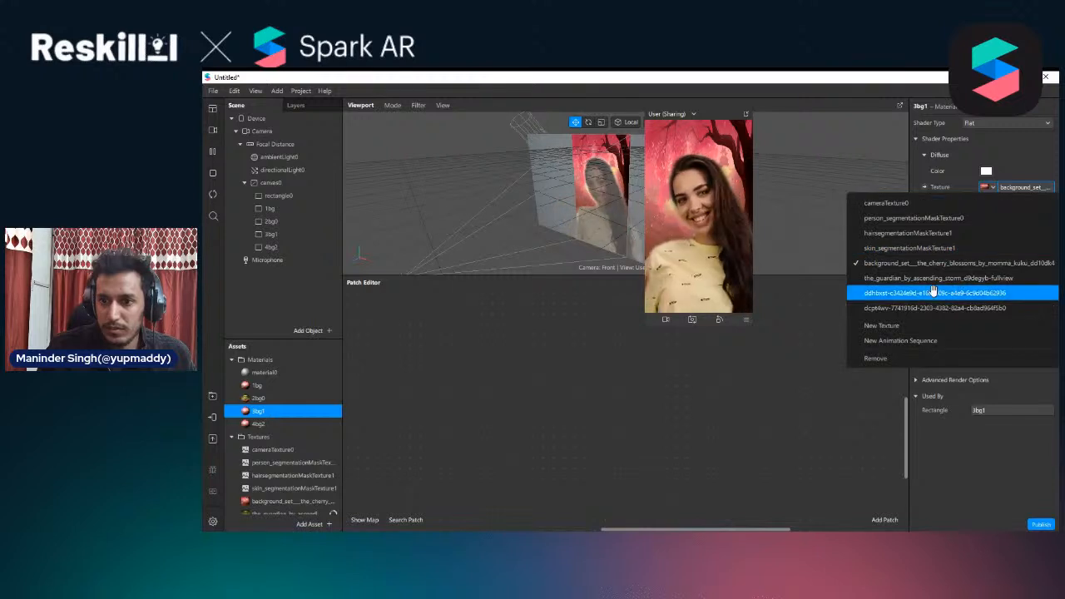
{"action": "left_click", "coordinate": [934, 292]}
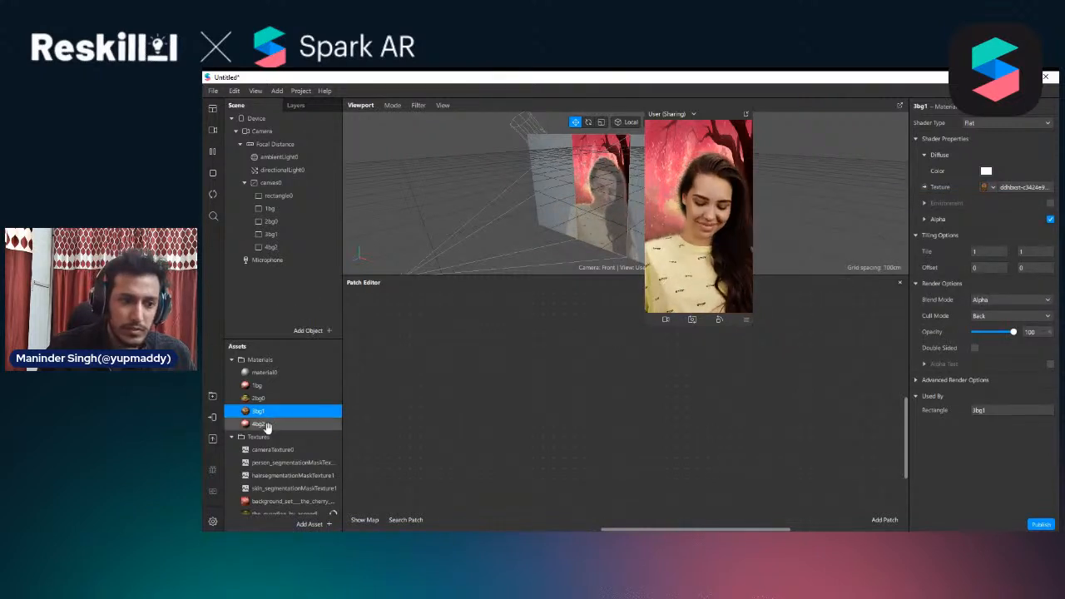
Set the diffuse texture of material 4bg2 to the image whose name starts with dcpt4wv-7741916d
{"action": "left_click", "coordinate": [267, 425]}
{"action": "left_click", "coordinate": [992, 188]}
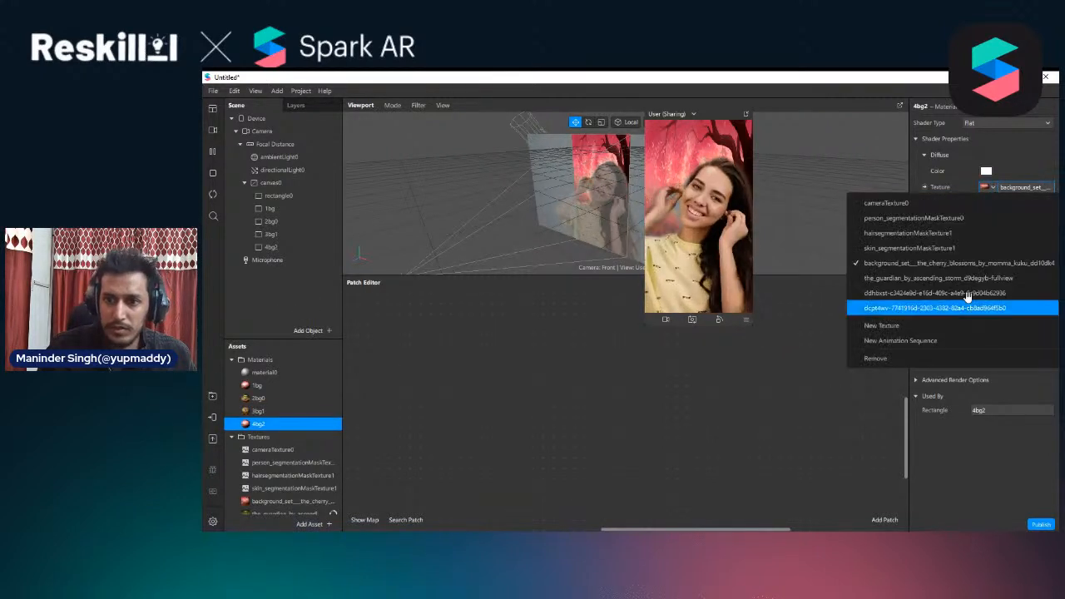
{"action": "left_click", "coordinate": [905, 309]}
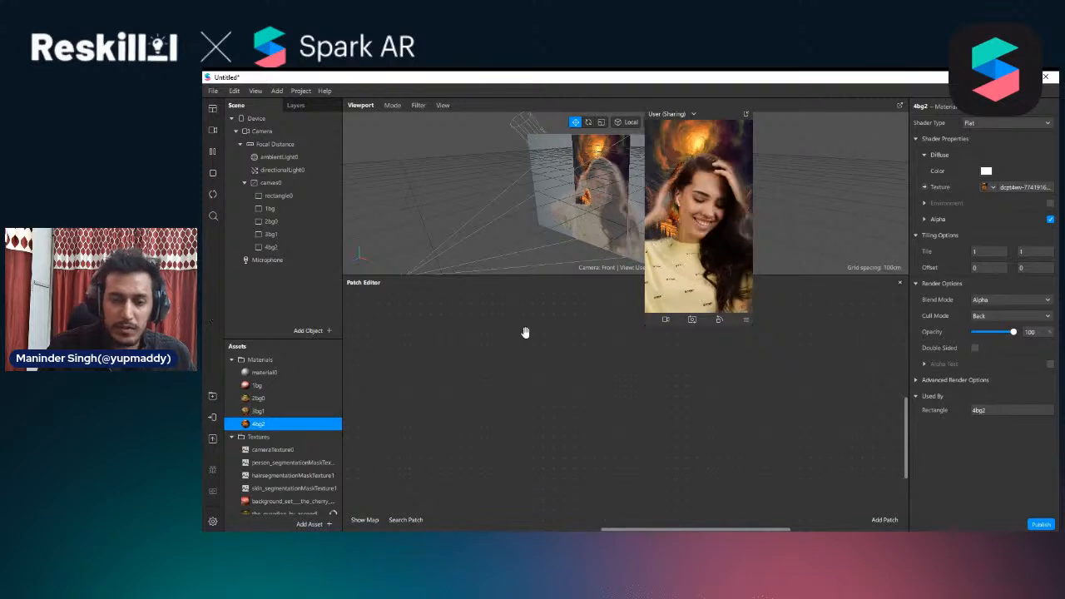
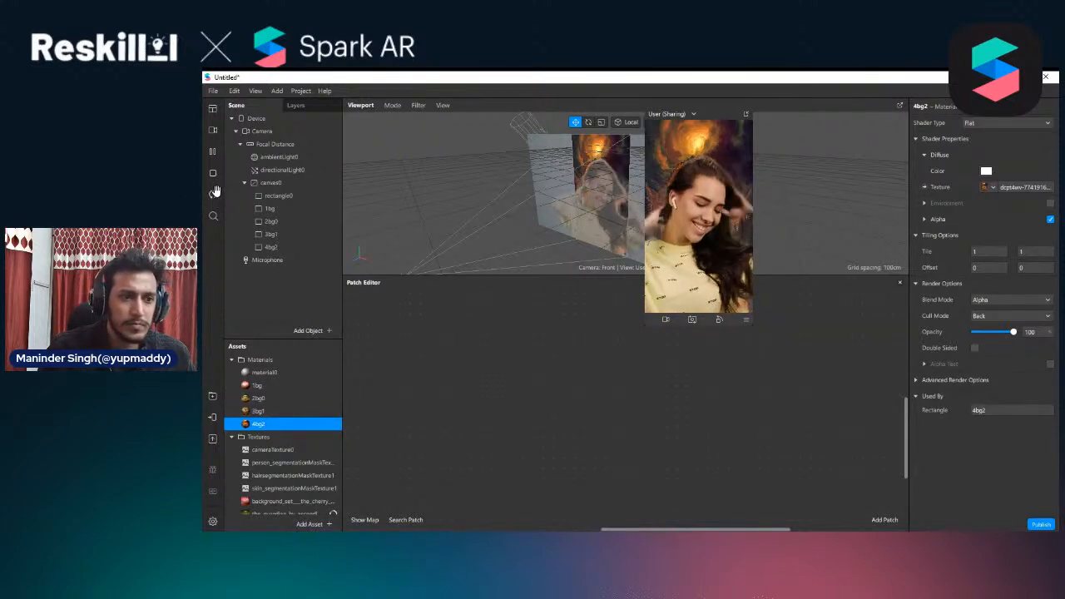
Add a Screen Tap patch to the empty patch graph
{"action": "left_click", "coordinate": [277, 248]}
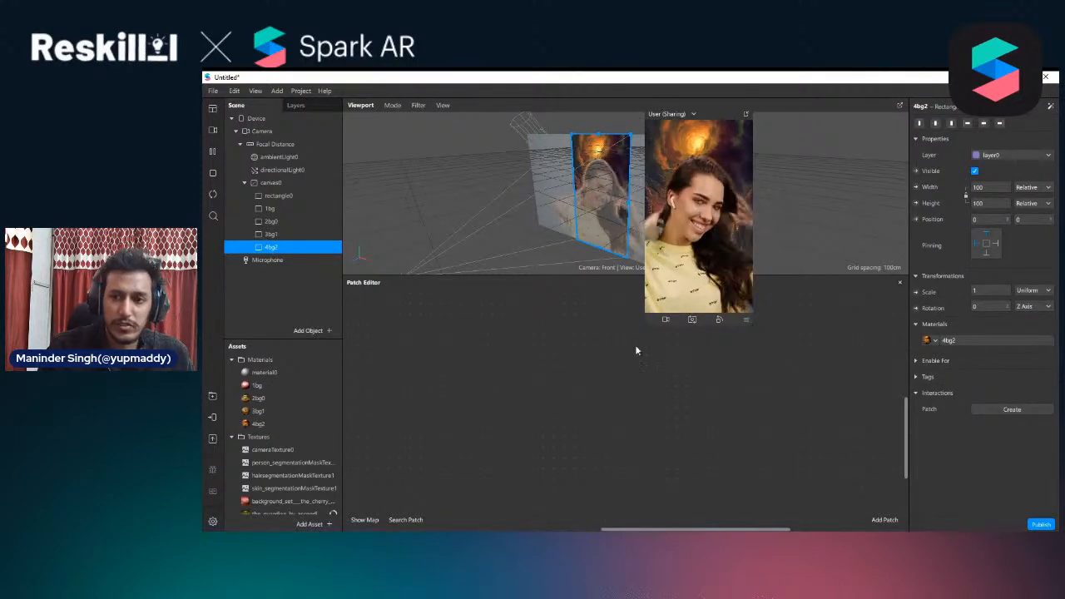
{"action": "right_click", "coordinate": [379, 372]}
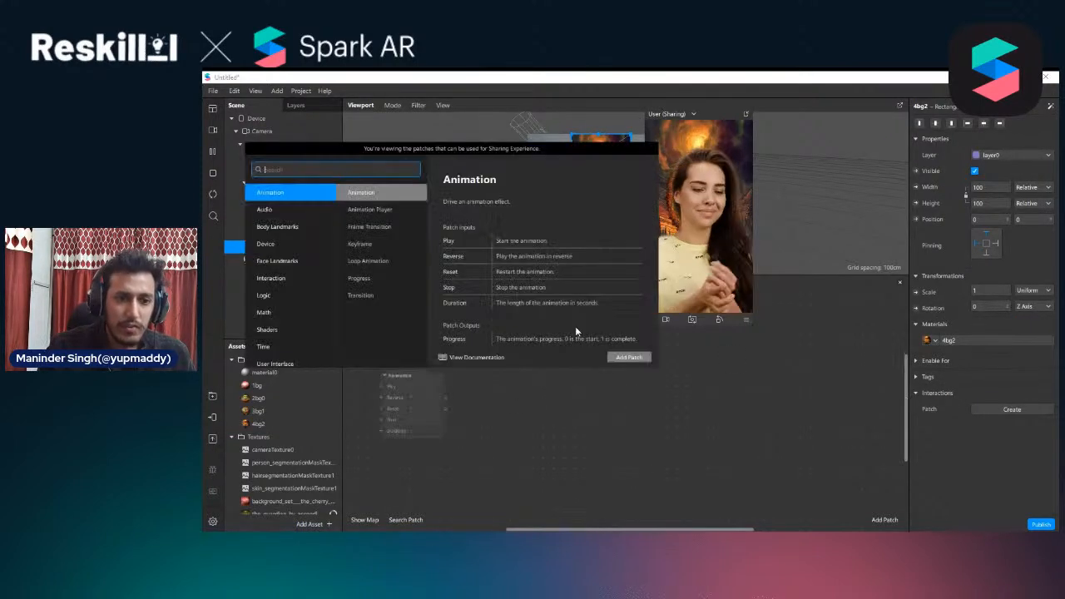
{"action": "left_click", "coordinate": [470, 411]}
{"action": "right_click", "coordinate": [407, 374]}
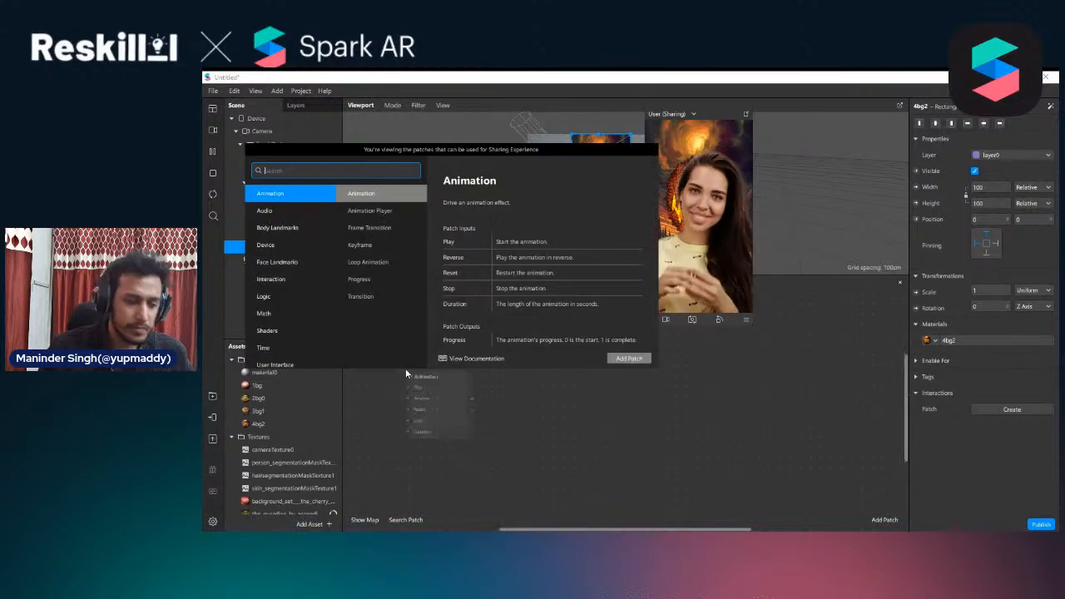
{"action": "type", "text": "scre"}
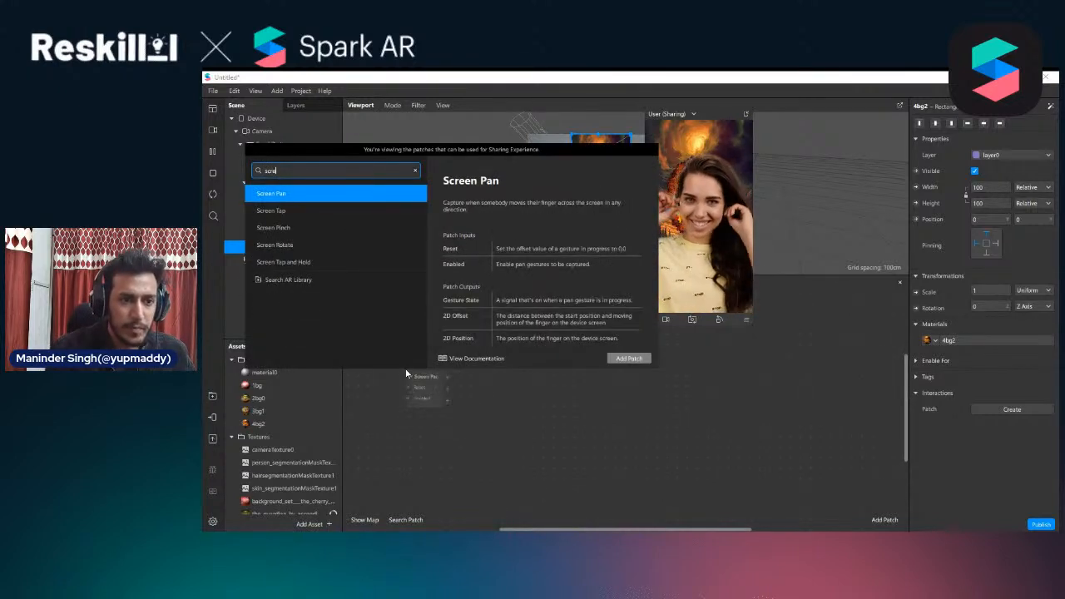
{"action": "key", "text": "Down"}
{"action": "key", "text": "Return"}
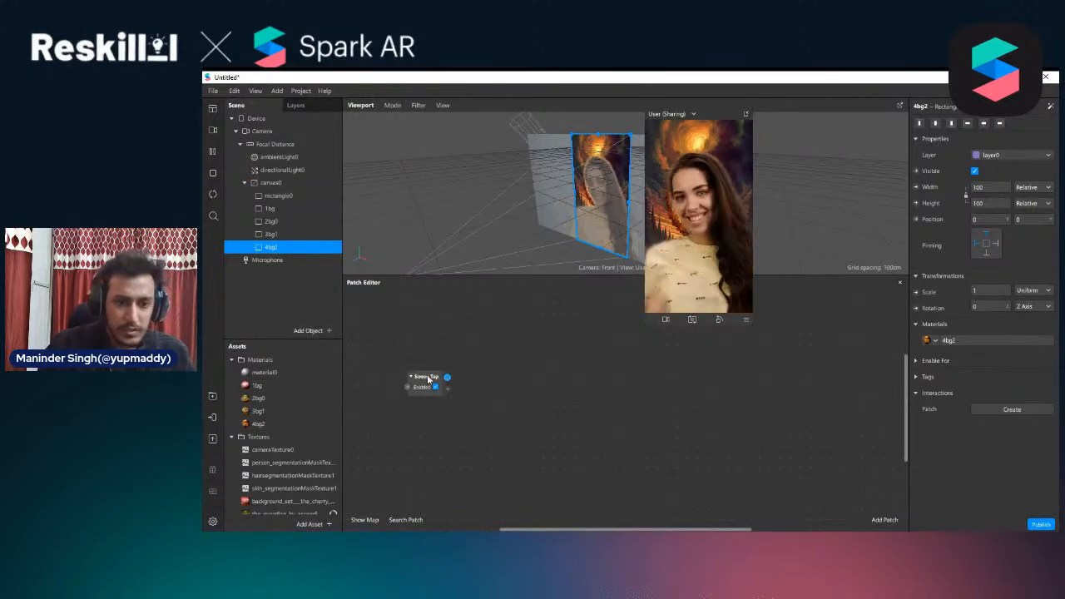
Add a Counter patch with its Increase input fed by the Screen Tap gesture output, and place it beside the Screen Tap patch
{"action": "left_click_drag", "start_coordinate": [479, 377], "coordinate": [479, 377]}
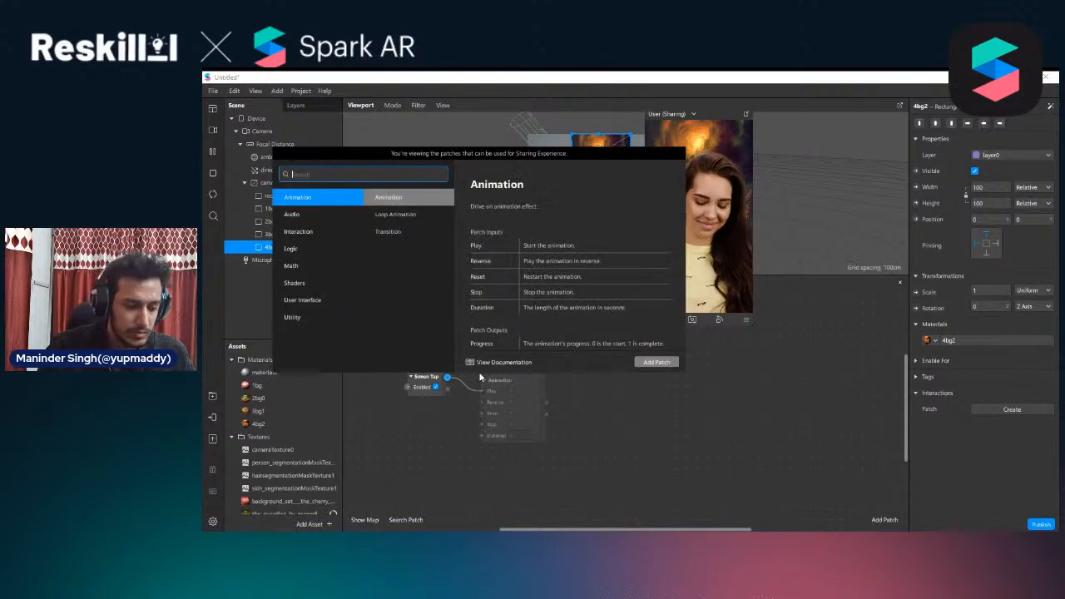
{"action": "type", "text": "c"}
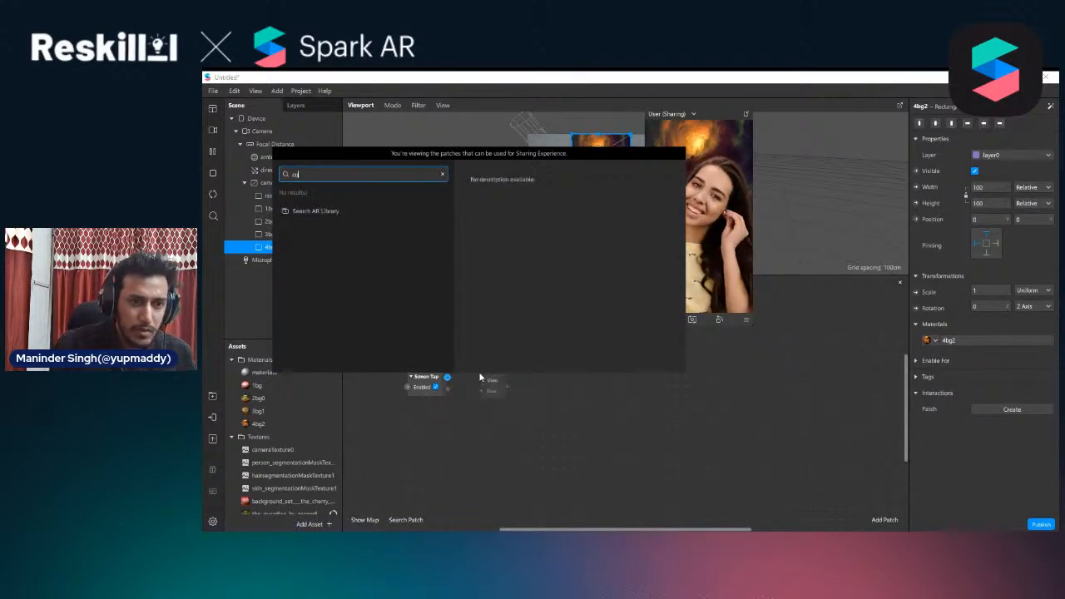
{"action": "type", "text": "oun"}
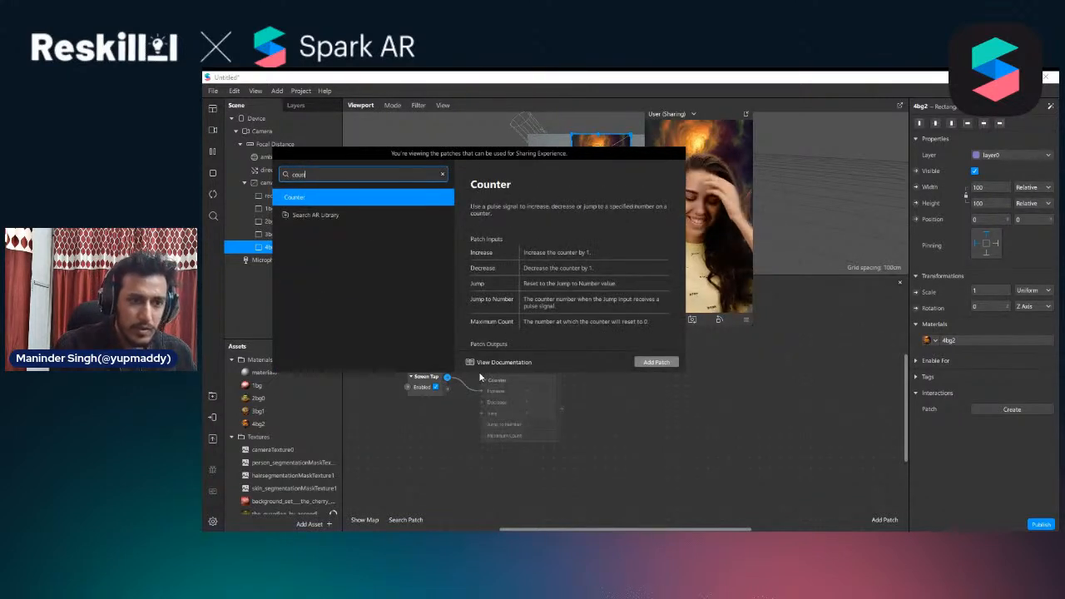
{"action": "key", "text": "Return"}
{"action": "left_click_drag", "start_coordinate": [504, 441], "coordinate": [509, 374]}
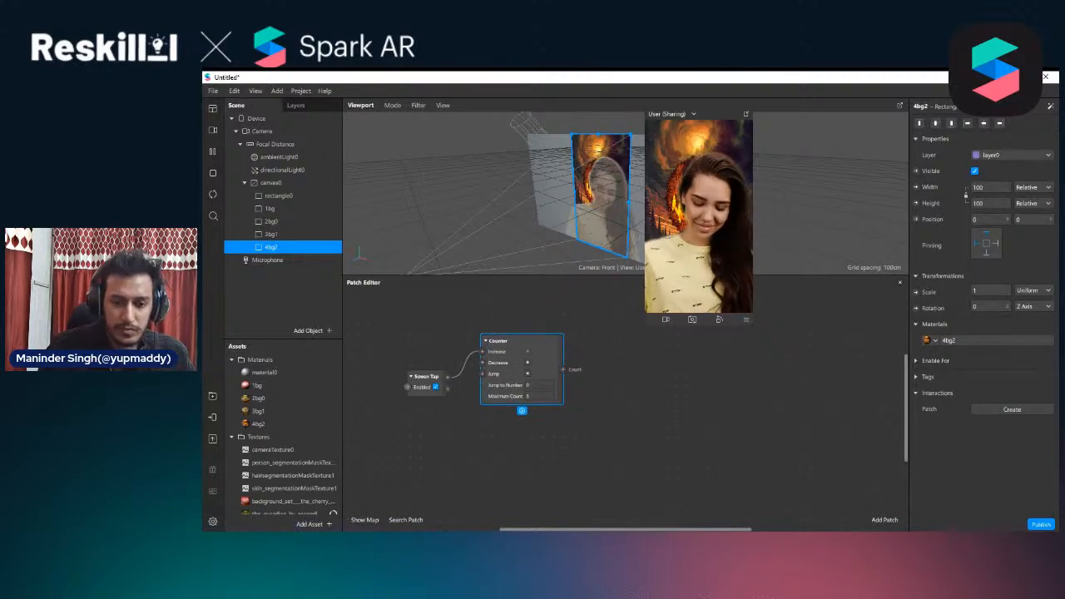
{"action": "left_click_drag", "start_coordinate": [523, 529], "coordinate": [536, 529]}
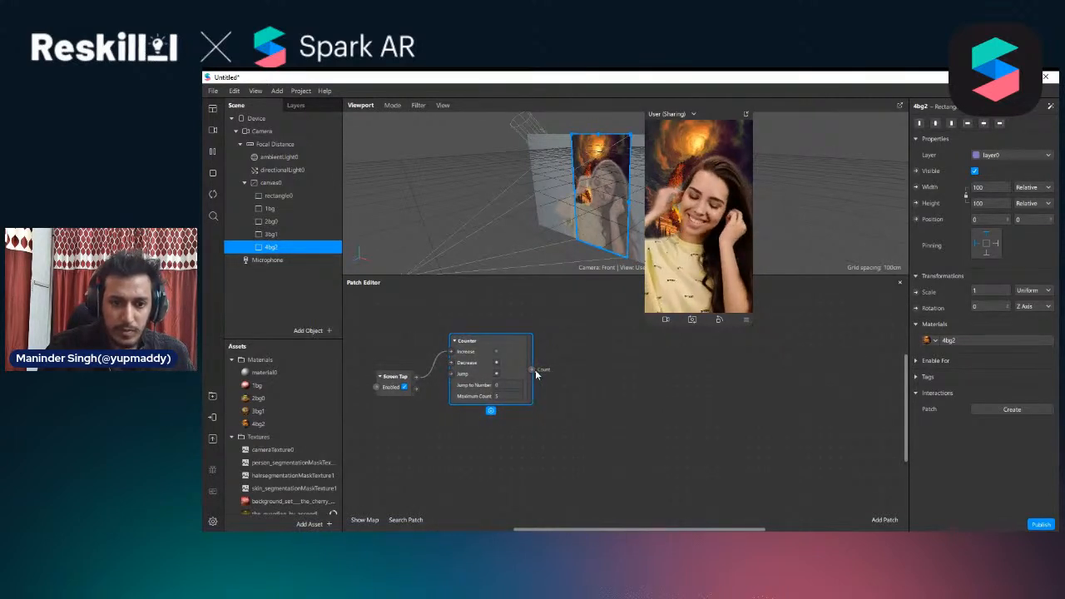
Add an Equals Exactly patch with its First Number fed by the Counter's Count output
{"action": "left_click_drag", "start_coordinate": [571, 370], "coordinate": [572, 370]}
{"action": "type", "text": "ex"}
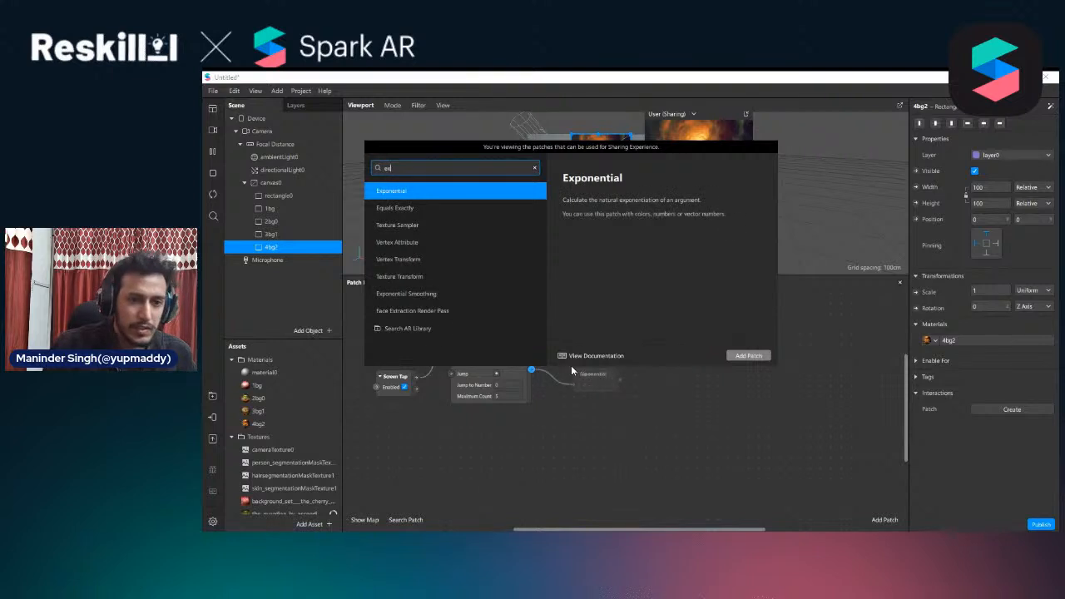
{"action": "key", "text": "Down"}
{"action": "key", "text": "Return"}
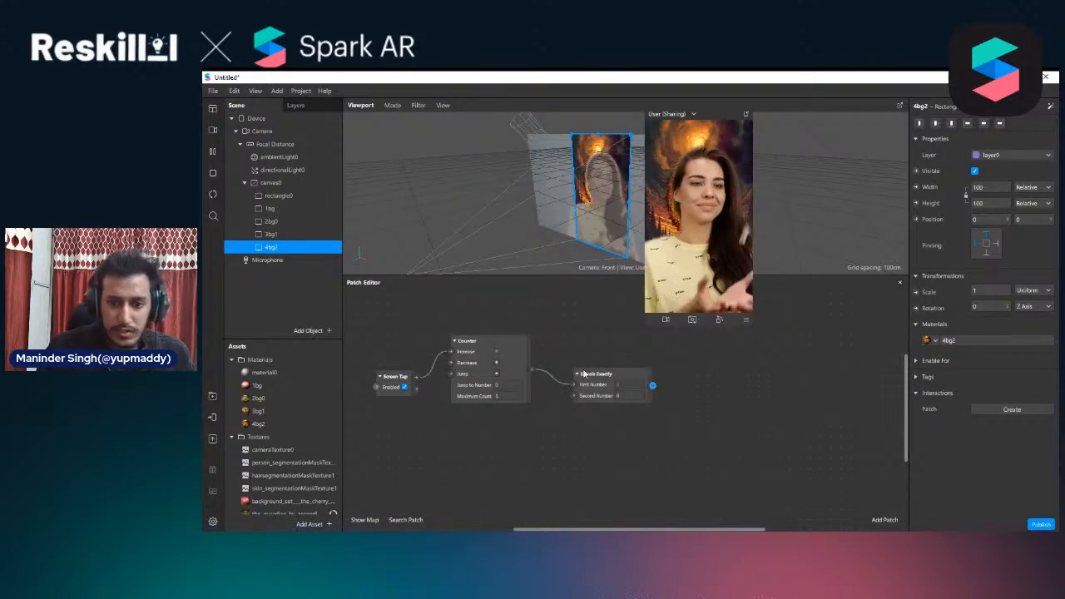
Duplicate the Equals Exactly patch three times and stack the four patches in a column beside the Counter
{"action": "left_click_drag", "start_coordinate": [589, 379], "coordinate": [596, 409]}
{"action": "key", "text": "ctrl+d"}
{"action": "key", "text": "ctrl+d"}
{"action": "scroll", "coordinate": [595, 409], "scroll_direction": "down", "scroll_amount": 2}
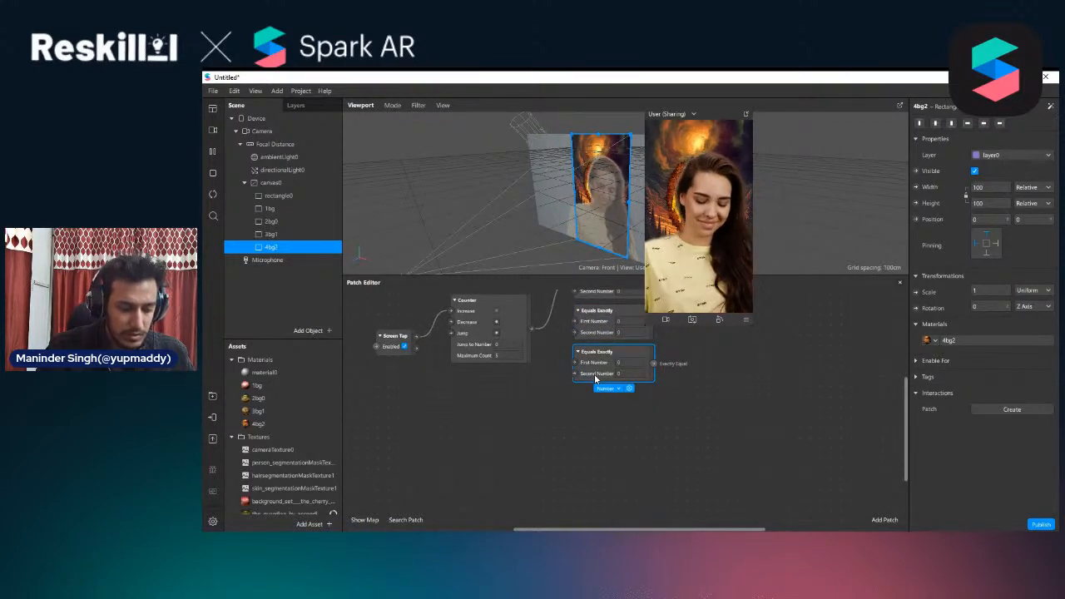
{"action": "key", "text": "ctrl+d"}
{"action": "left_click_drag", "start_coordinate": [596, 379], "coordinate": [577, 397]}
Connect the Counter's Count output to the First Number of each duplicated Equals Exactly patch
{"action": "scroll", "coordinate": [577, 397], "scroll_direction": "up", "scroll_amount": 2}
{"action": "left_click_drag", "start_coordinate": [531, 364], "coordinate": [574, 397]}
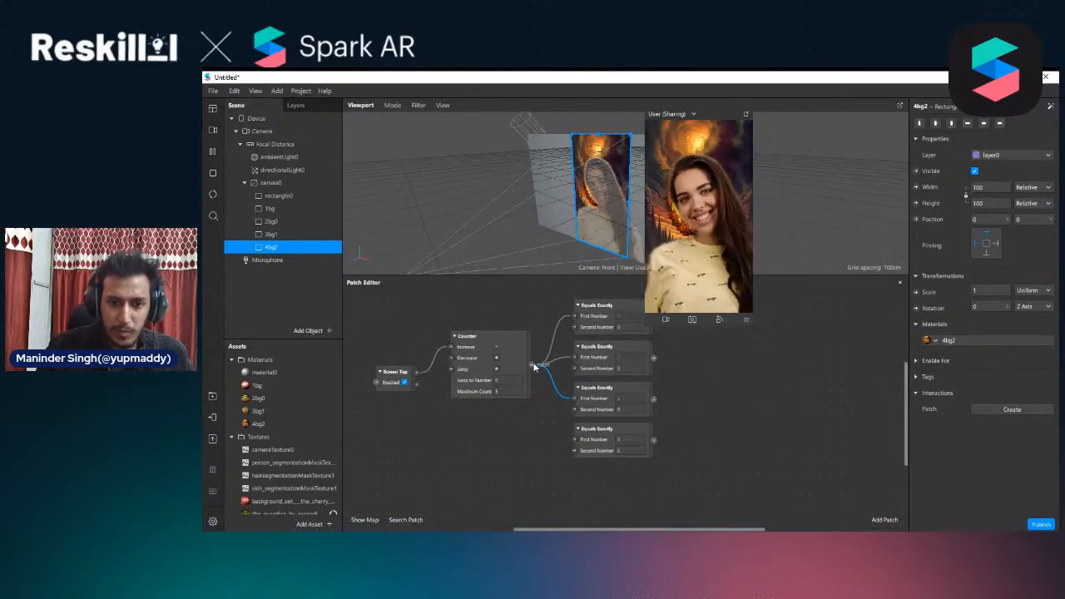
{"action": "left_click_drag", "start_coordinate": [531, 364], "coordinate": [573, 439]}
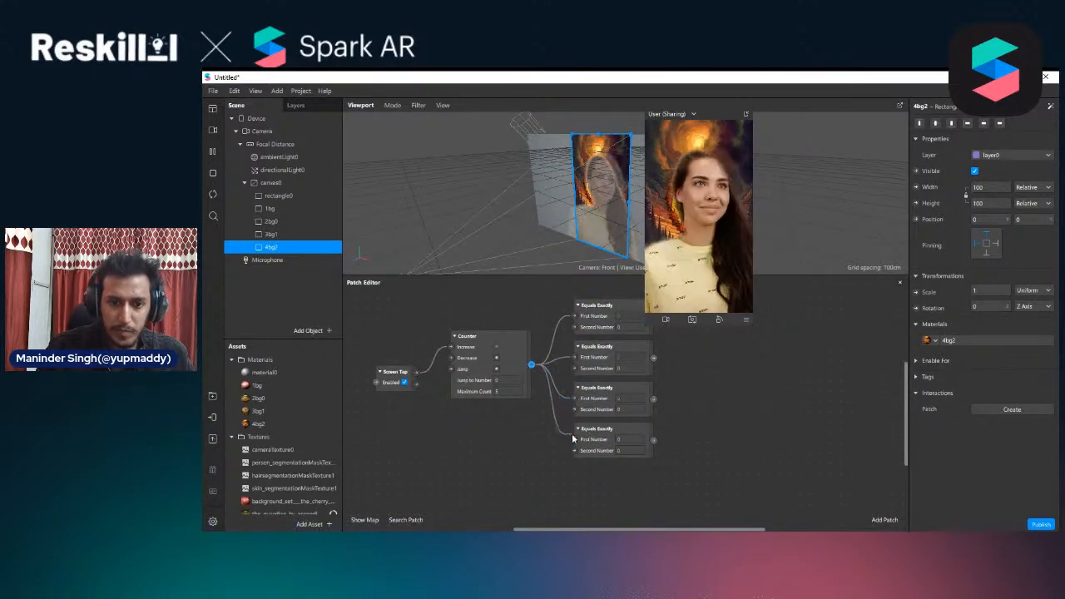
Set the Second Number of the second, third and fourth Equals Exactly patches to 1, 2 and 3
{"action": "left_click", "coordinate": [628, 371]}
{"action": "type", "text": "1"}
{"action": "left_click", "coordinate": [629, 410]}
{"action": "type", "text": "2"}
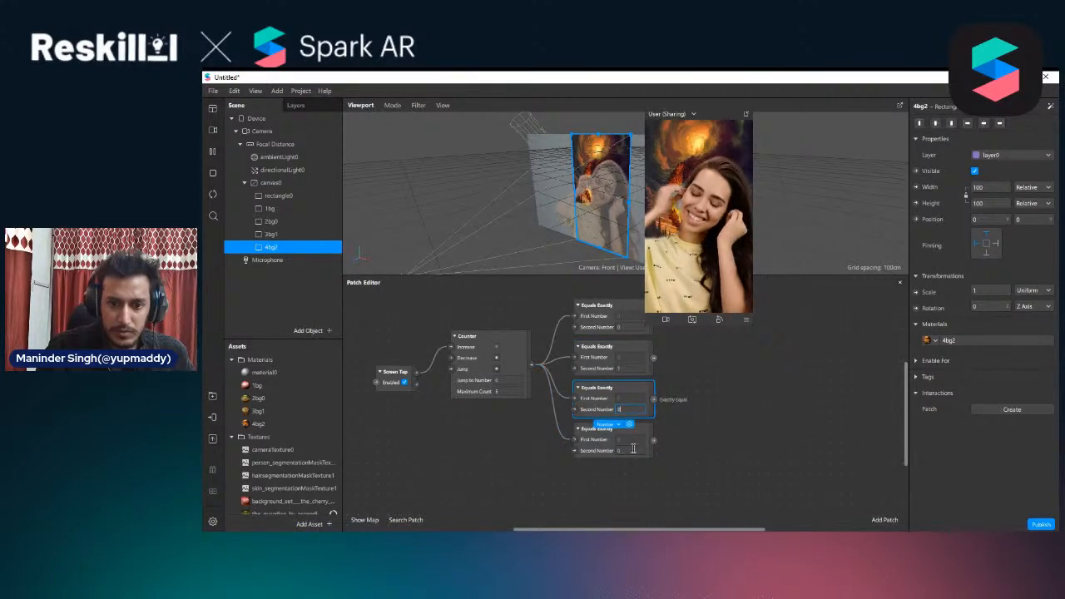
{"action": "left_click", "coordinate": [634, 450]}
{"action": "type", "text": "3"}
{"action": "left_click", "coordinate": [753, 420]}
Shrink the preview window and create Visible patches for rectangles 1bg, 2bg0, 3bg1 and 4bg2 together
{"action": "scroll", "coordinate": [706, 407], "scroll_direction": "up", "scroll_amount": 1}
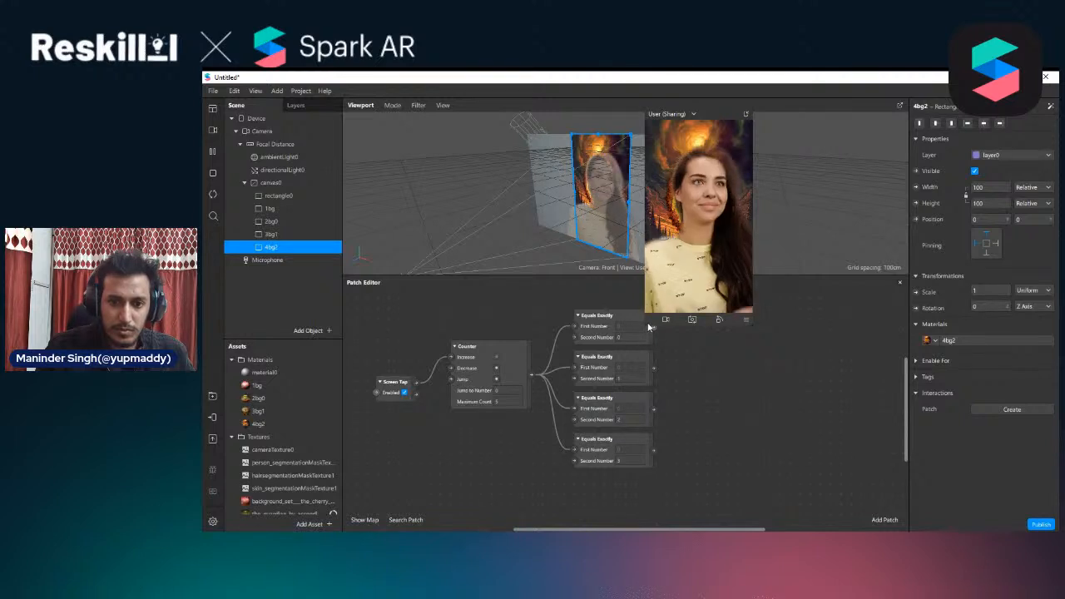
{"action": "left_click_drag", "start_coordinate": [646, 326], "coordinate": [655, 308]}
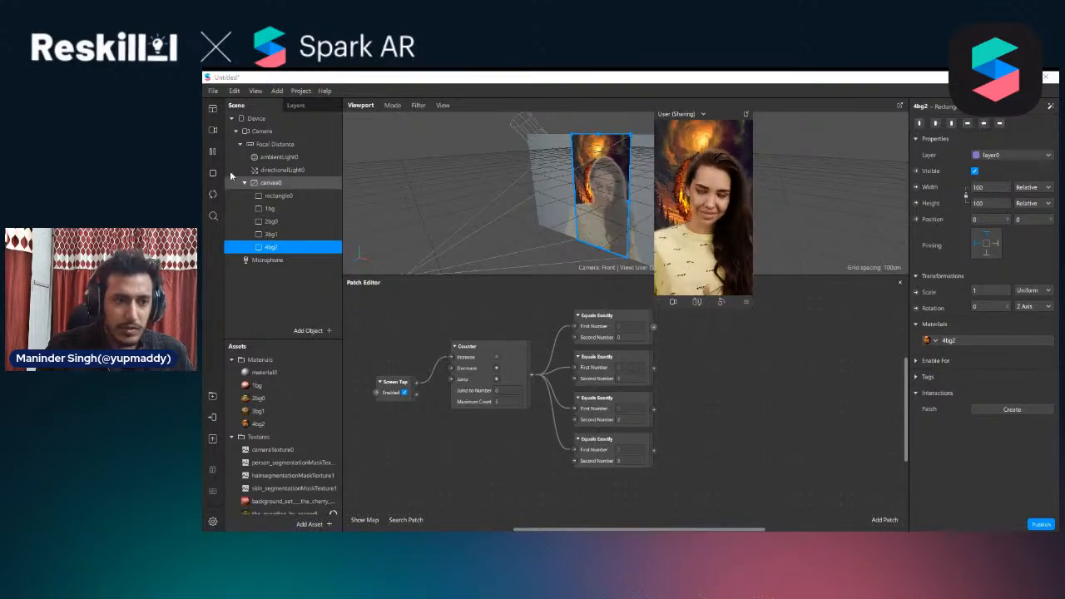
{"action": "left_click", "coordinate": [286, 209]}
{"action": "left_click", "coordinate": [279, 248], "text": "shift"}
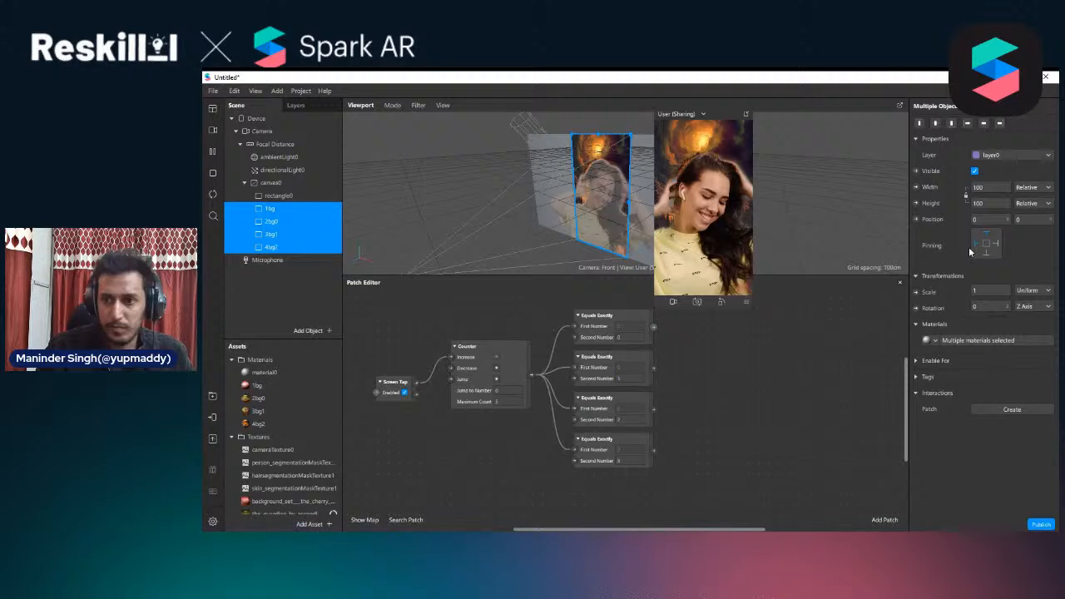
{"action": "left_click", "coordinate": [917, 171]}
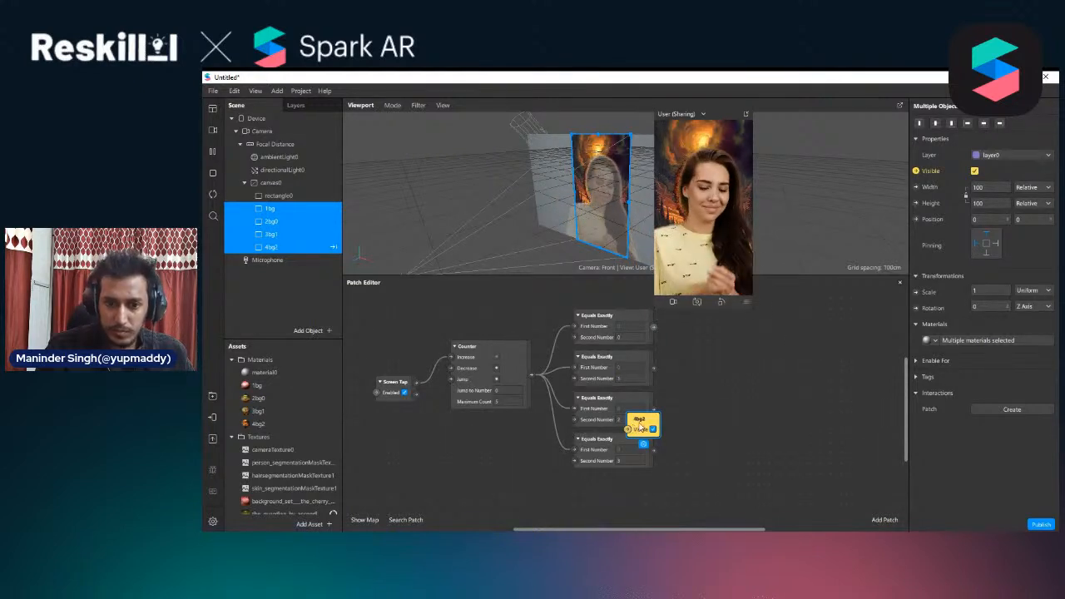
Arrange the Visible patches in a column and connect the Equals Exactly outputs, from 0 to 3, to 1bg, 2bg0, 3bg1 and 4bg2
{"action": "left_click_drag", "start_coordinate": [643, 421], "coordinate": [703, 458]}
{"action": "left_click_drag", "start_coordinate": [639, 423], "coordinate": [710, 376]}
{"action": "left_click_drag", "start_coordinate": [649, 420], "coordinate": [677, 459]}
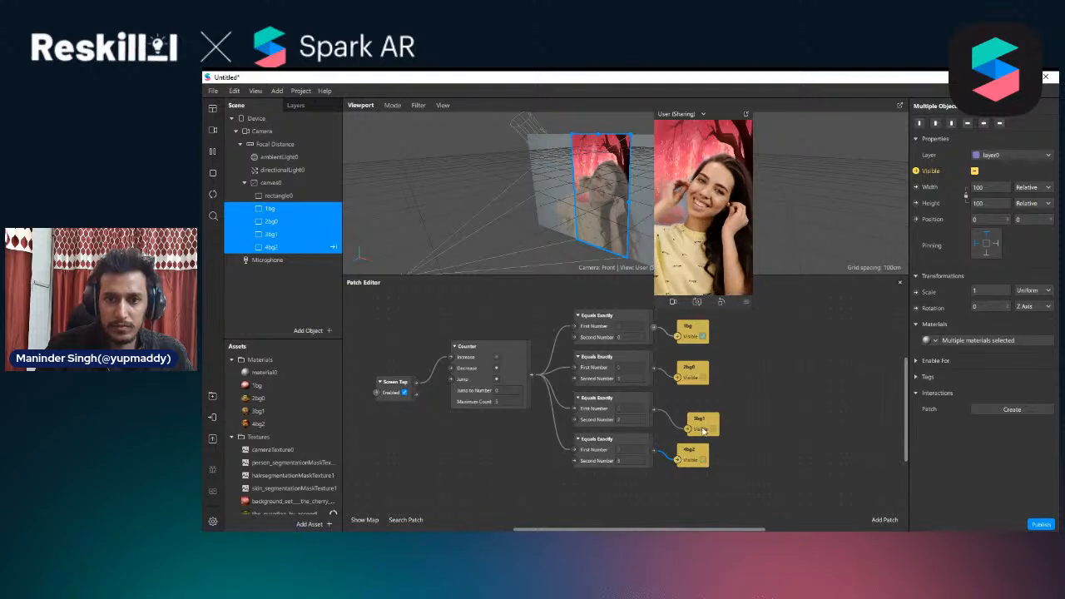
{"action": "left_click_drag", "start_coordinate": [813, 494], "coordinate": [690, 370]}
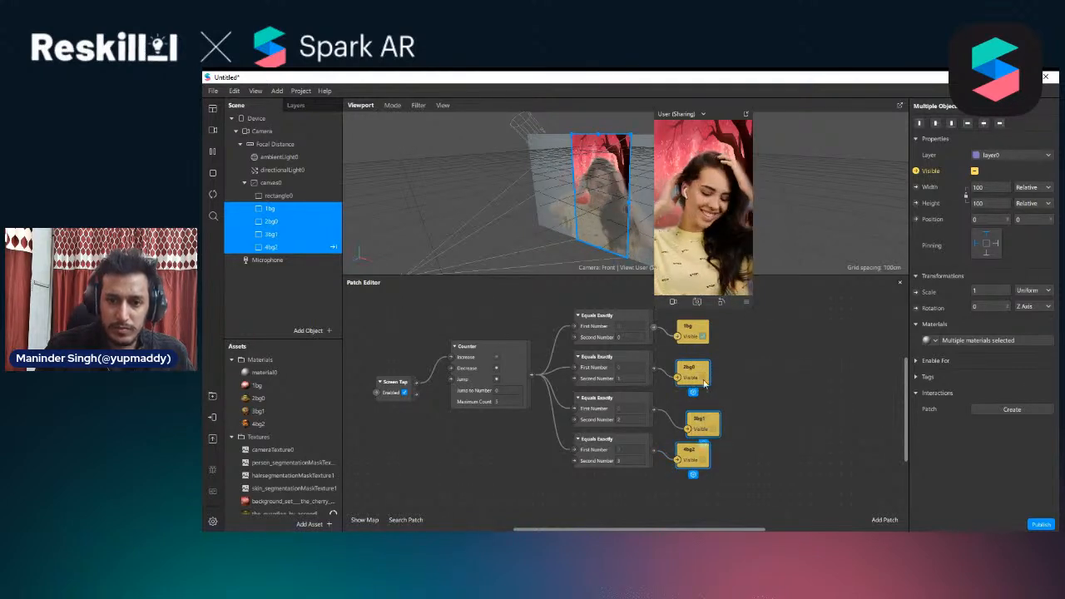
{"action": "left_click_drag", "start_coordinate": [701, 421], "coordinate": [711, 411]}
{"action": "left_click", "coordinate": [828, 384]}
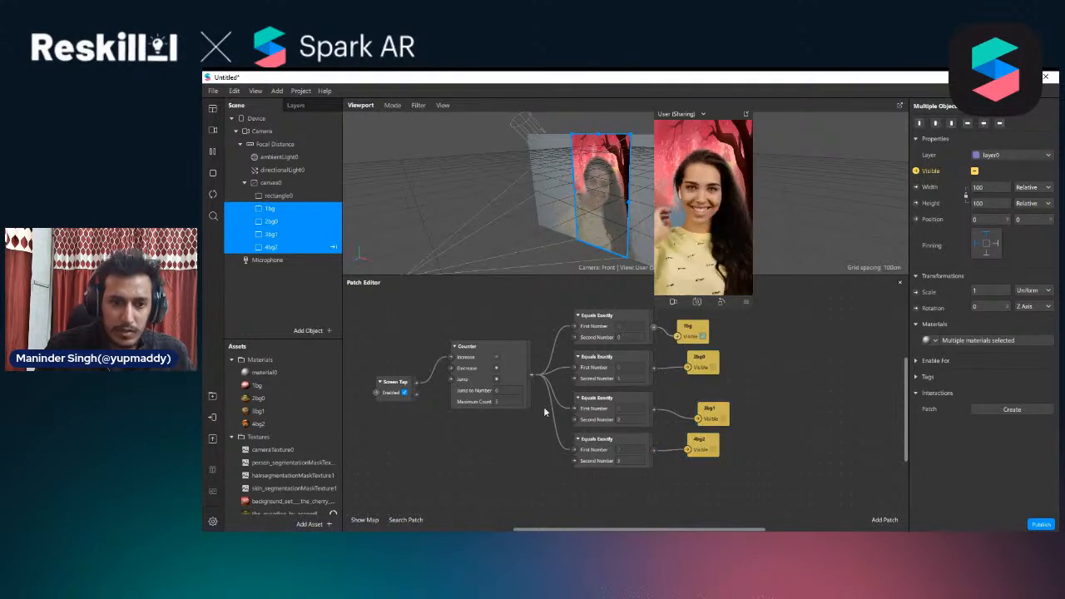
Set the Counter's Maximum Count to 4 and move the Screen Tap patch level with the Counter's Increase input
{"action": "left_click", "coordinate": [500, 402]}
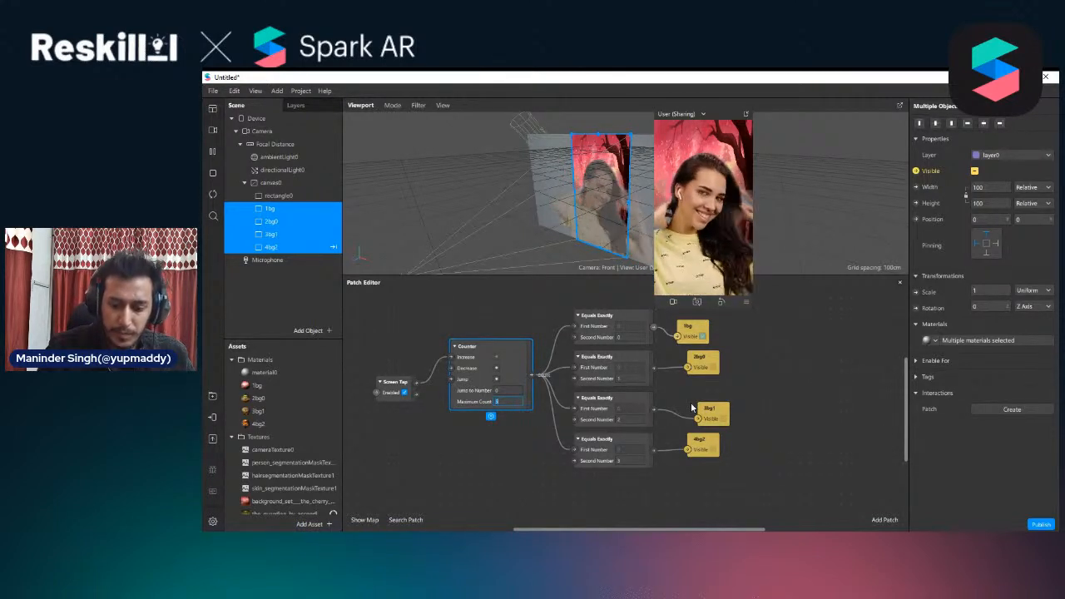
{"action": "type", "text": "4"}
{"action": "key", "text": "Return"}
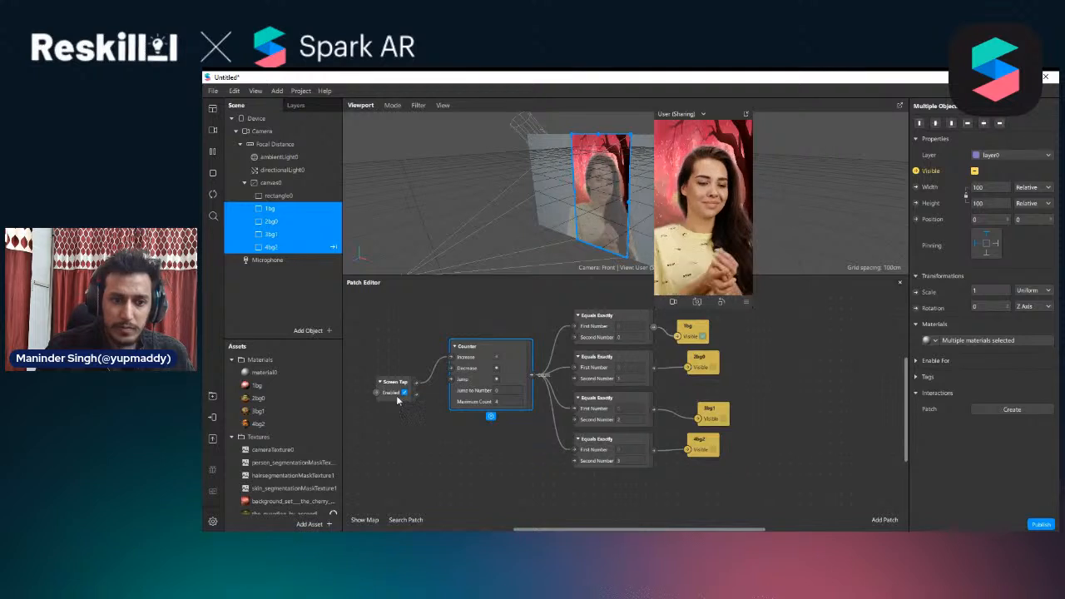
{"action": "left_click_drag", "start_coordinate": [398, 400], "coordinate": [384, 375]}
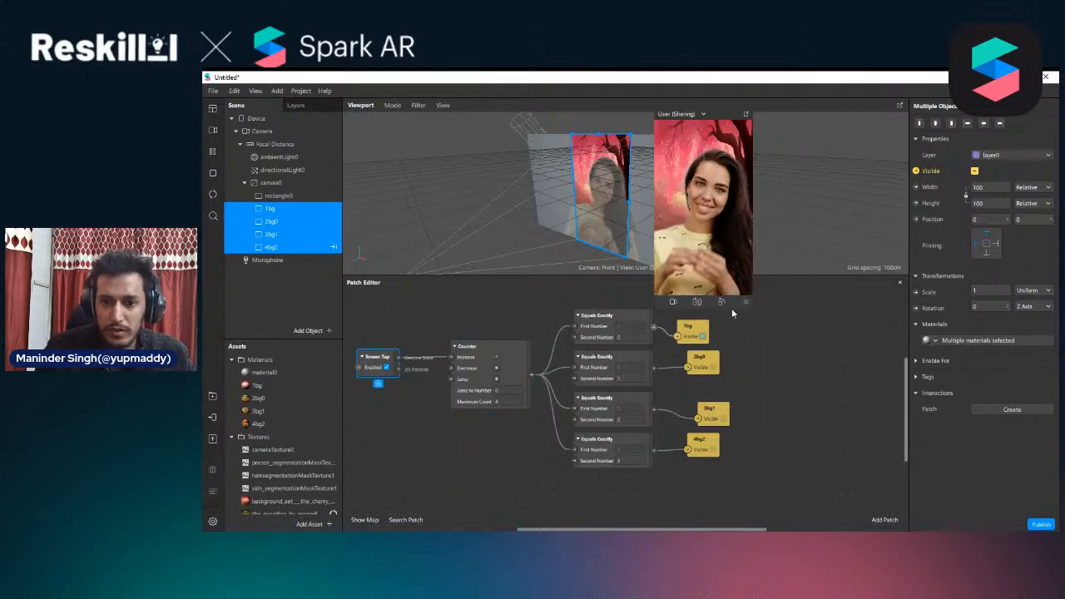
Enlarge the preview window and switch it to Simulate Touch
{"action": "left_click_drag", "start_coordinate": [655, 305], "coordinate": [588, 430]}
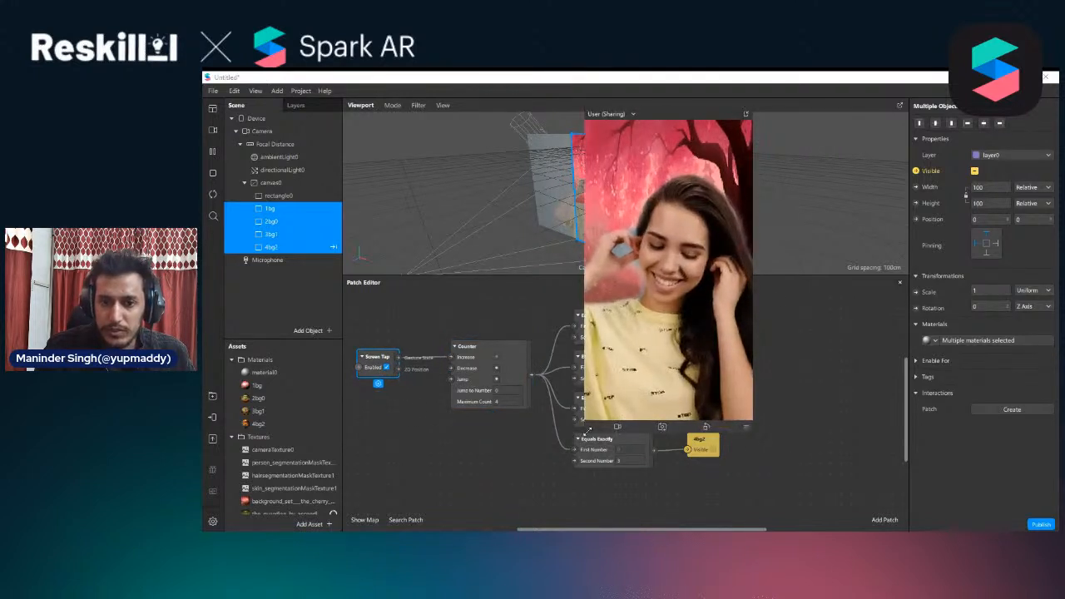
{"action": "left_click", "coordinate": [746, 426]}
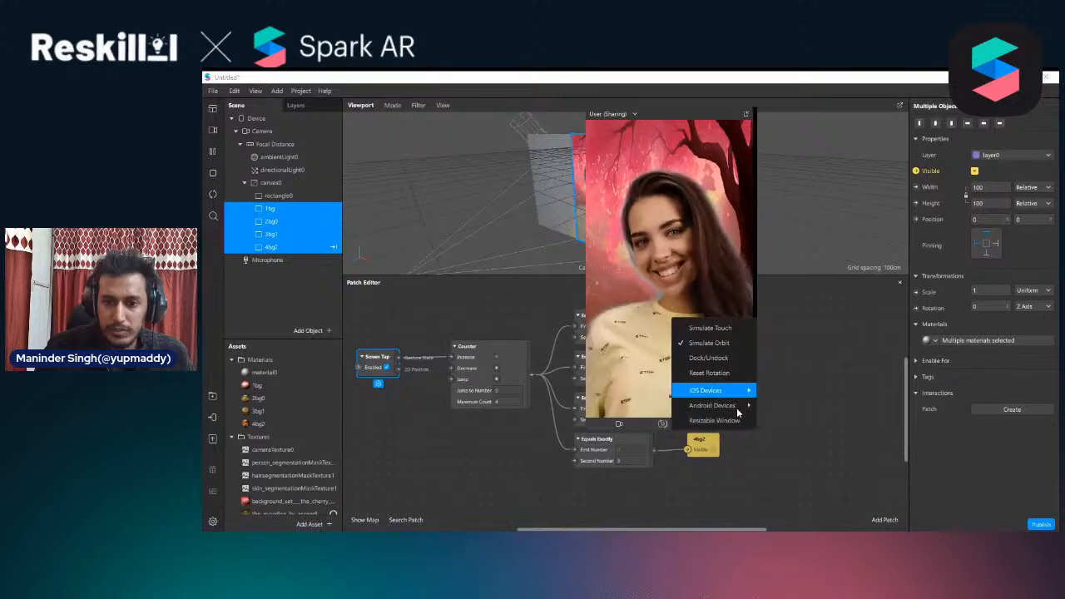
{"action": "left_click", "coordinate": [730, 328]}
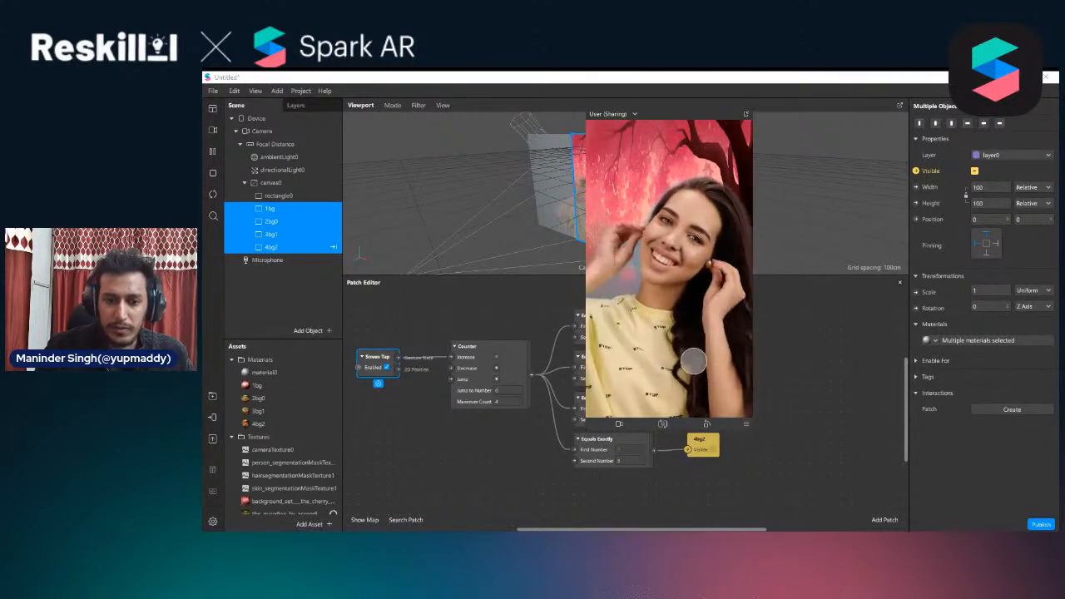
Move the preview clear of the patch graph and test the background switching with repeated simulated taps, checking the matching Equals Exactly patches
{"action": "left_click_drag", "start_coordinate": [692, 113], "coordinate": [829, 142]}
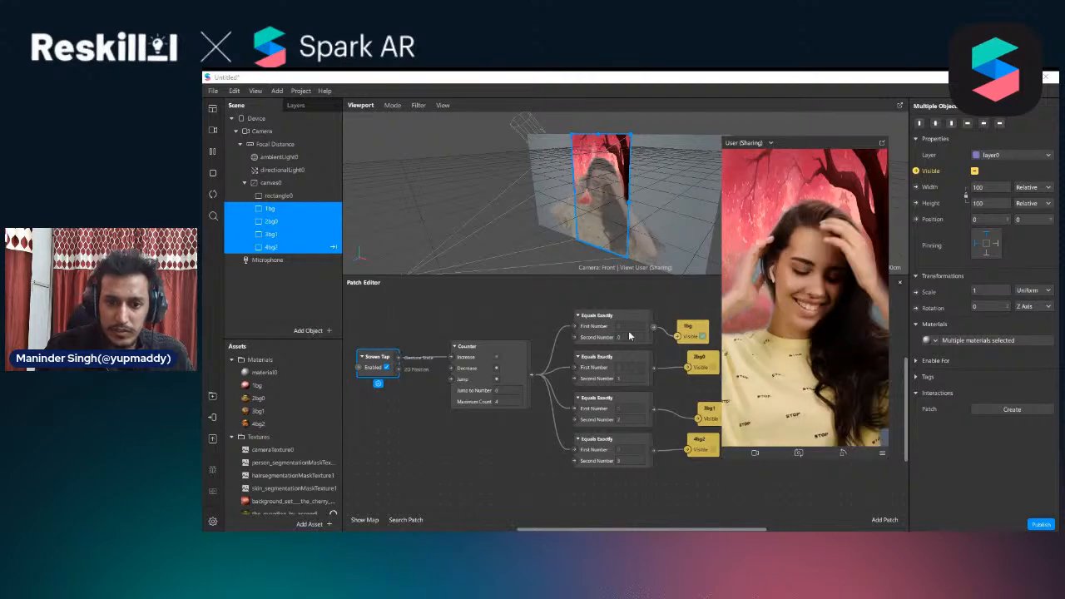
{"action": "left_click", "coordinate": [829, 298]}
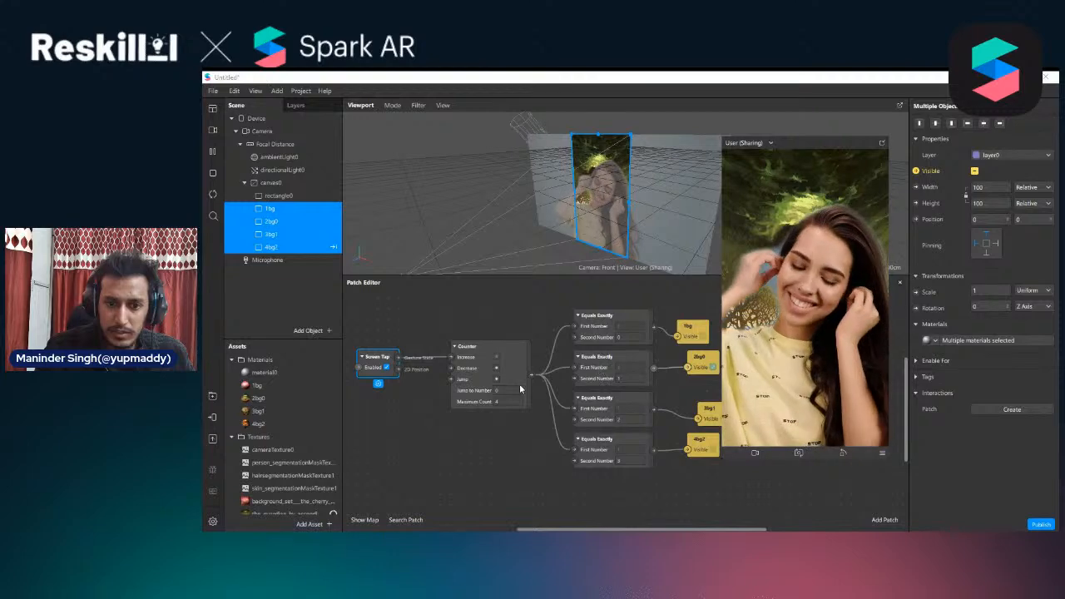
{"action": "left_click", "coordinate": [598, 371]}
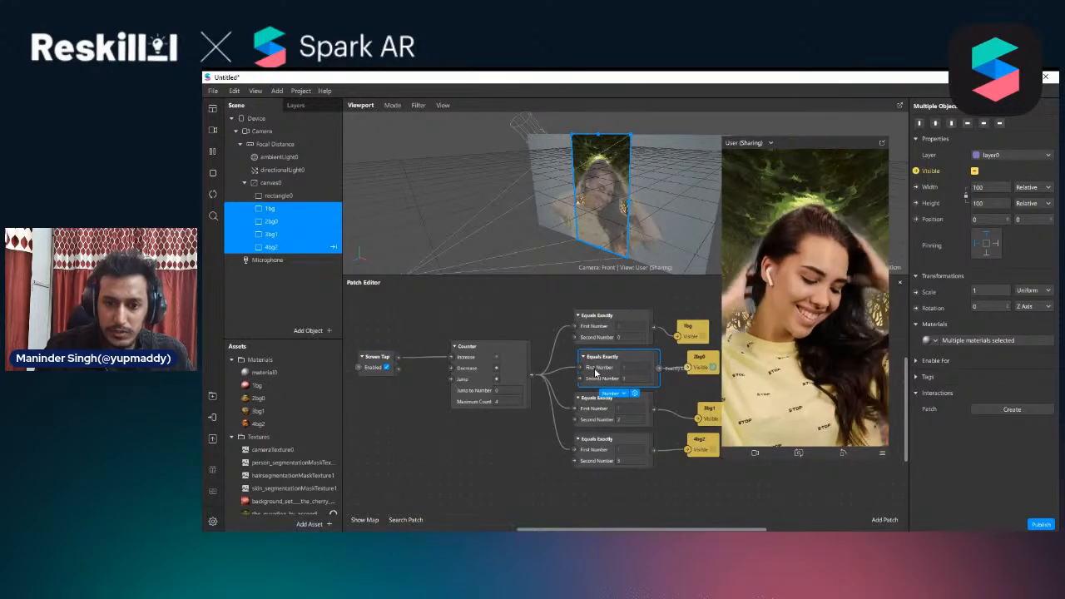
{"action": "left_click", "coordinate": [801, 310]}
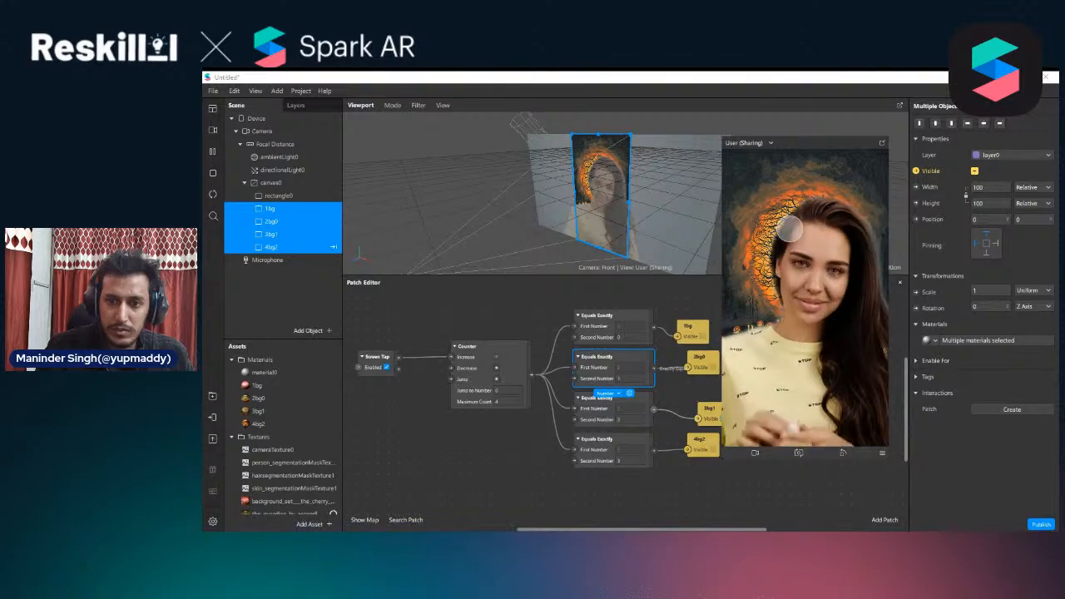
{"action": "left_click", "coordinate": [626, 416]}
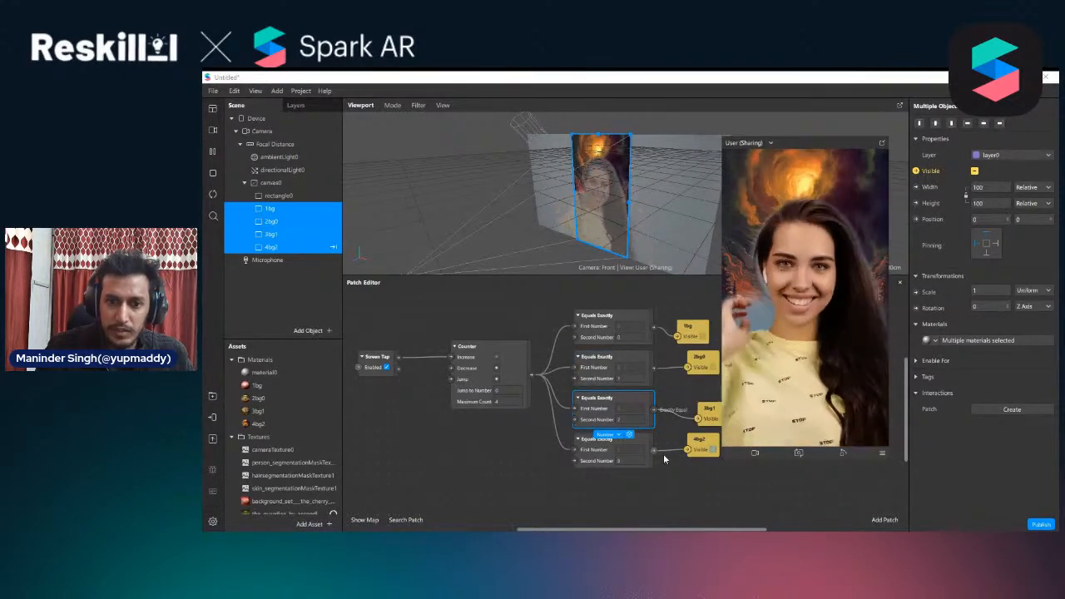
{"action": "left_click", "coordinate": [765, 284]}
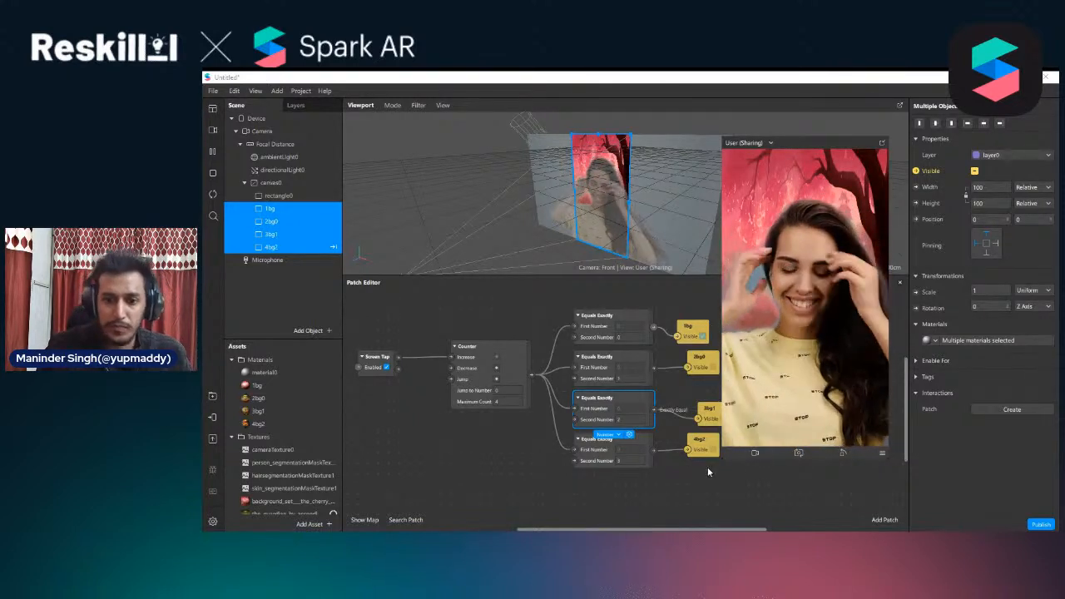
Shrink the preview window and move the Counter patch closer to the Screen Tap patch
{"action": "left_click_drag", "start_coordinate": [720, 458], "coordinate": [765, 362]}
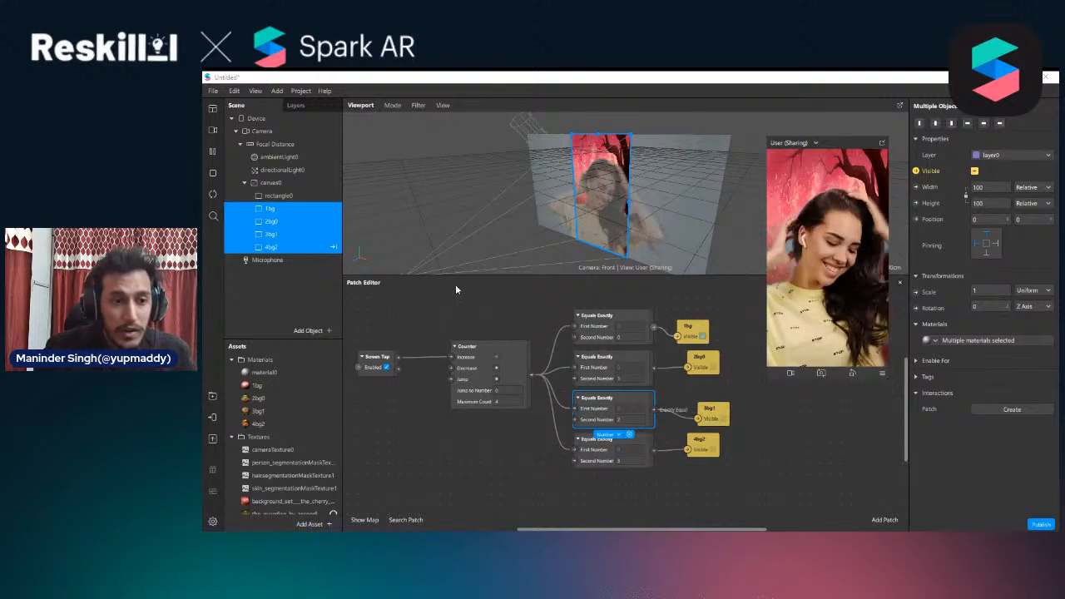
{"action": "left_click_drag", "start_coordinate": [477, 398], "coordinate": [445, 396]}
{"action": "left_click_drag", "start_coordinate": [762, 475], "coordinate": [431, 344]}
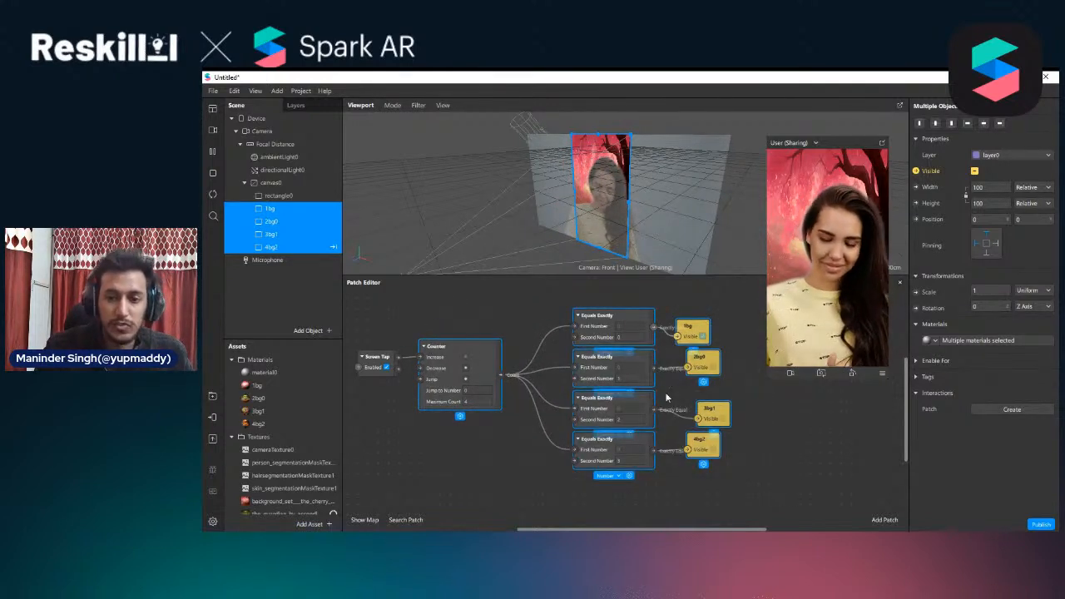
{"action": "left_click", "coordinate": [780, 445]}
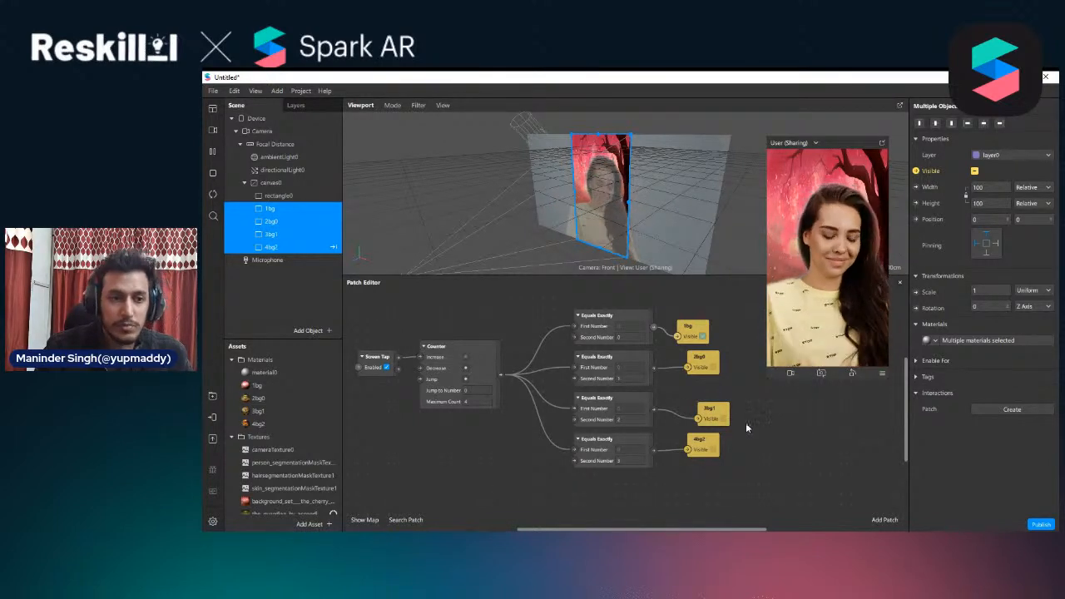
Delete the entire tap-switching patch graph, including the Screen Tap, Counter, Equals Exactly and Visible patches
{"action": "scroll", "coordinate": [745, 429], "scroll_direction": "down", "scroll_amount": 3}
{"action": "scroll", "coordinate": [682, 458], "scroll_direction": "down", "scroll_amount": 2}
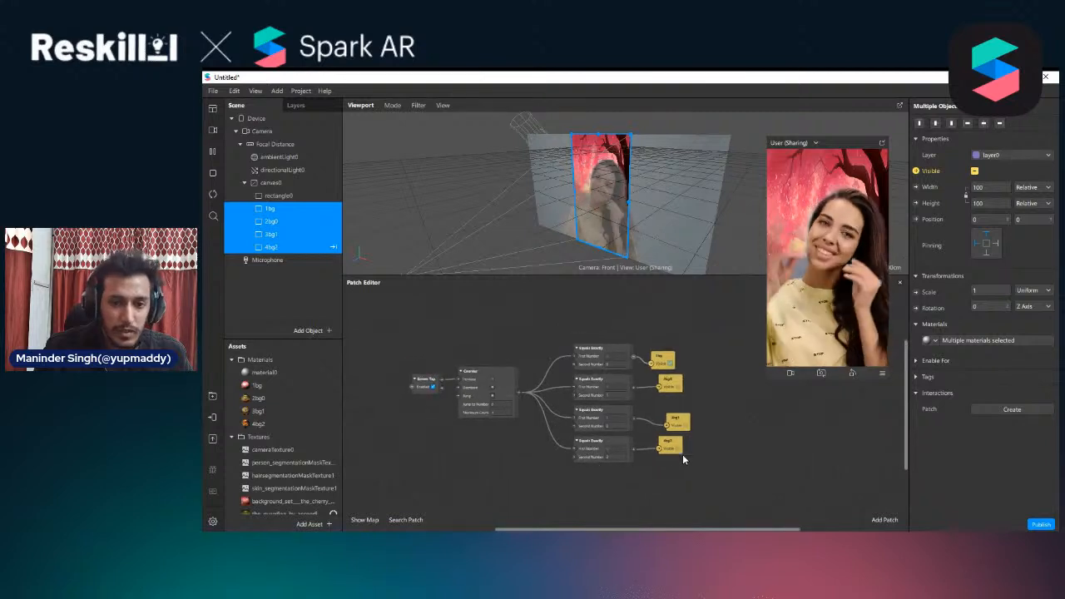
{"action": "scroll", "coordinate": [749, 471], "scroll_direction": "up", "scroll_amount": 2}
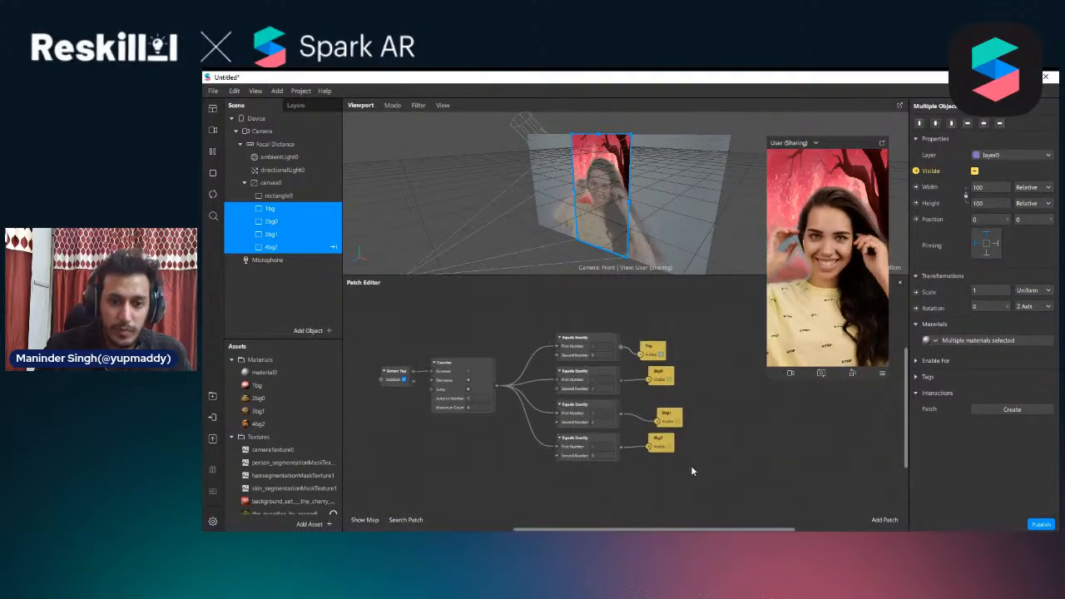
{"action": "left_click_drag", "start_coordinate": [774, 528], "coordinate": [745, 529]}
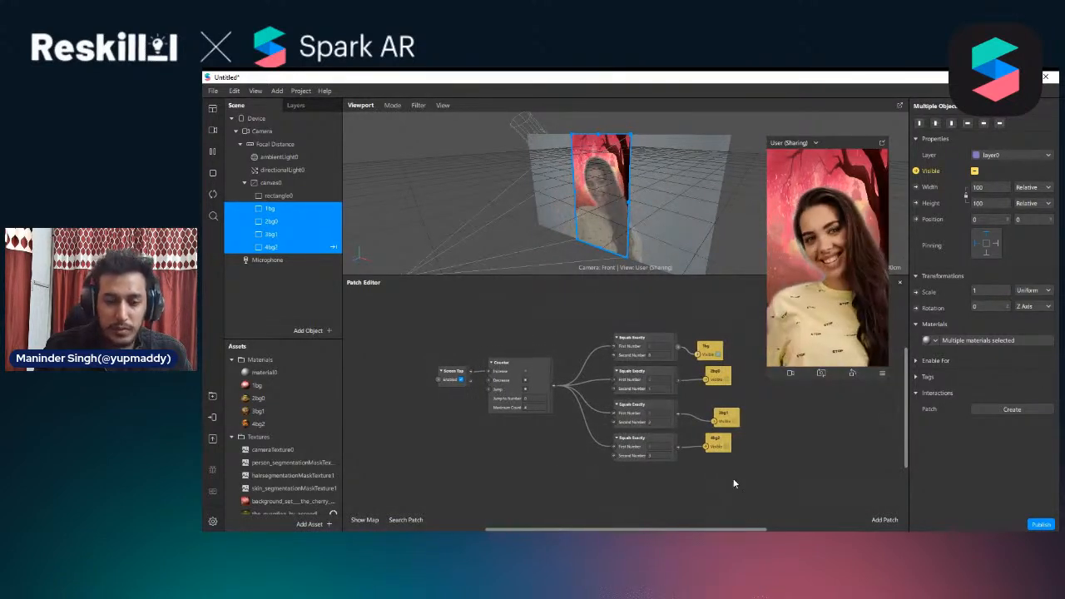
{"action": "scroll", "coordinate": [732, 477], "scroll_direction": "up", "scroll_amount": 1}
{"action": "left_click_drag", "start_coordinate": [733, 478], "coordinate": [432, 330]}
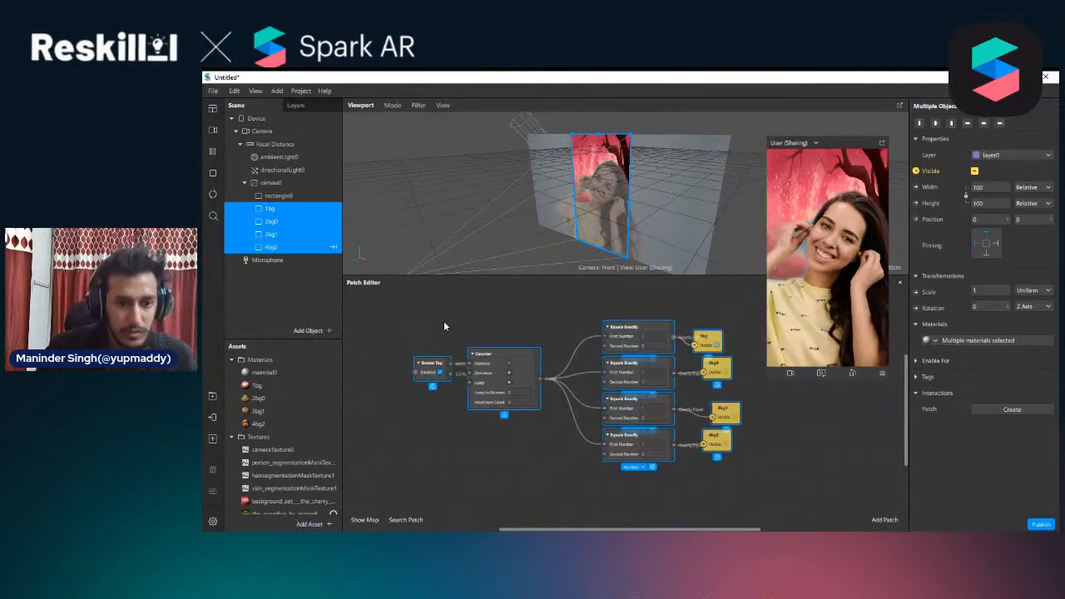
{"action": "key", "text": "Delete"}
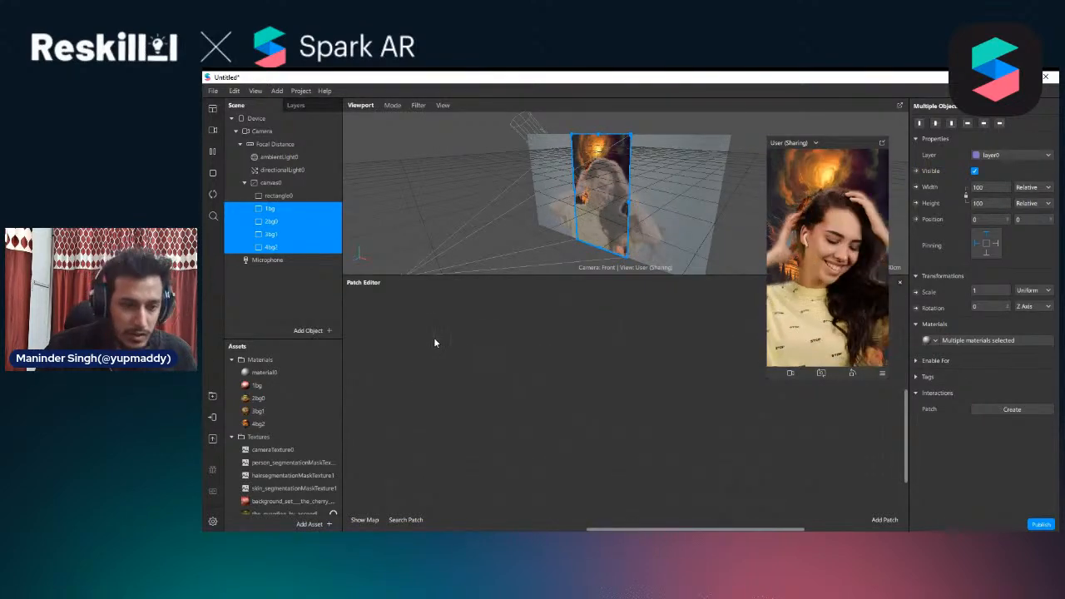
Add a Picker UI patch to the emptied patch graph and place it in open space
{"action": "right_click", "coordinate": [433, 337]}
{"action": "left_click", "coordinate": [409, 390]}
{"action": "right_click", "coordinate": [437, 354]}
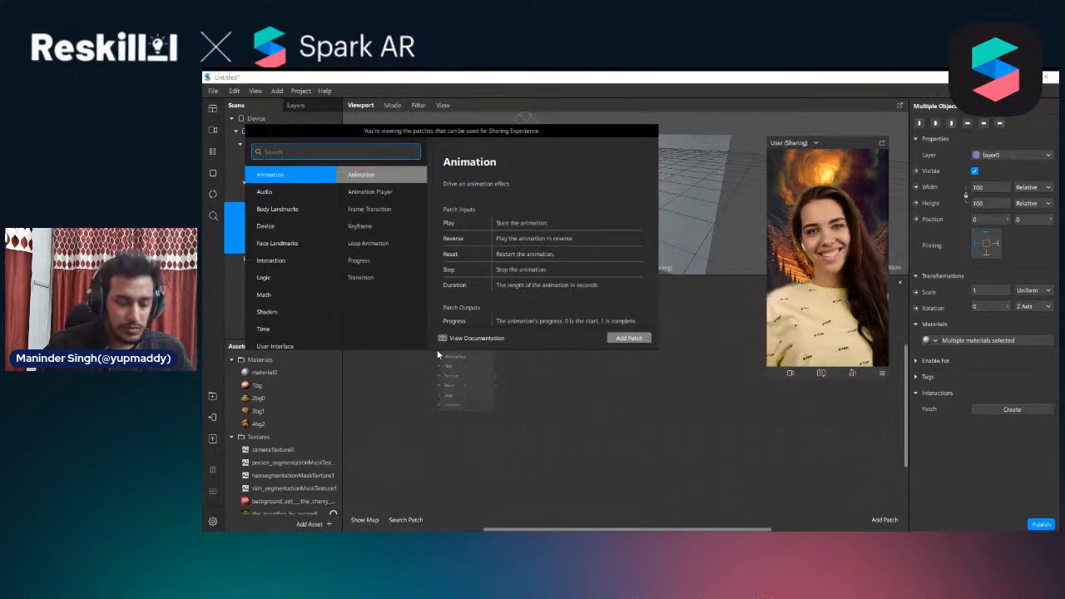
{"action": "type", "text": "picker"}
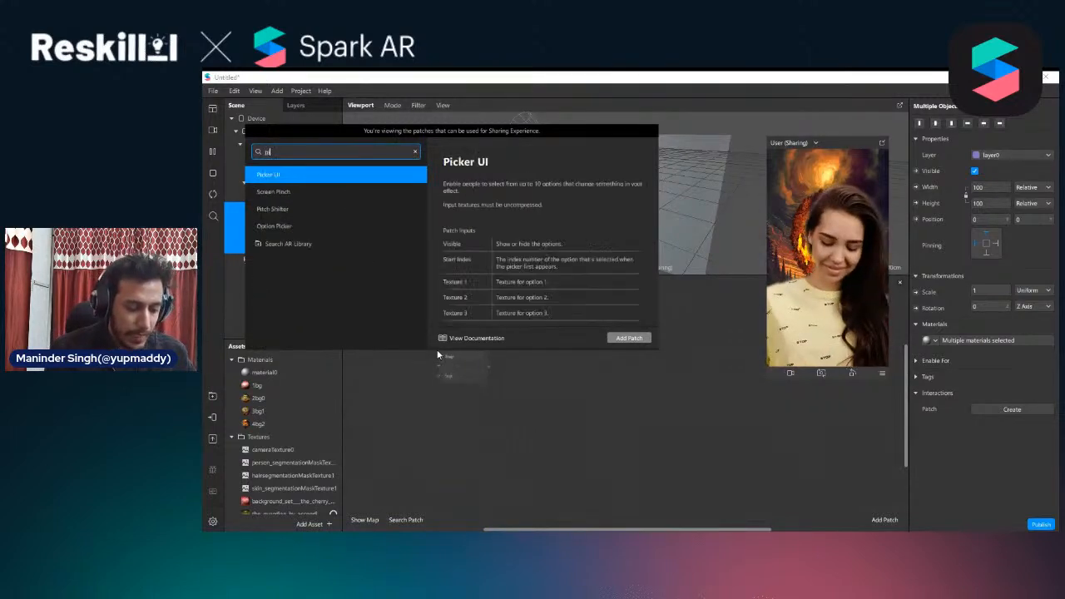
{"action": "key", "text": "Return"}
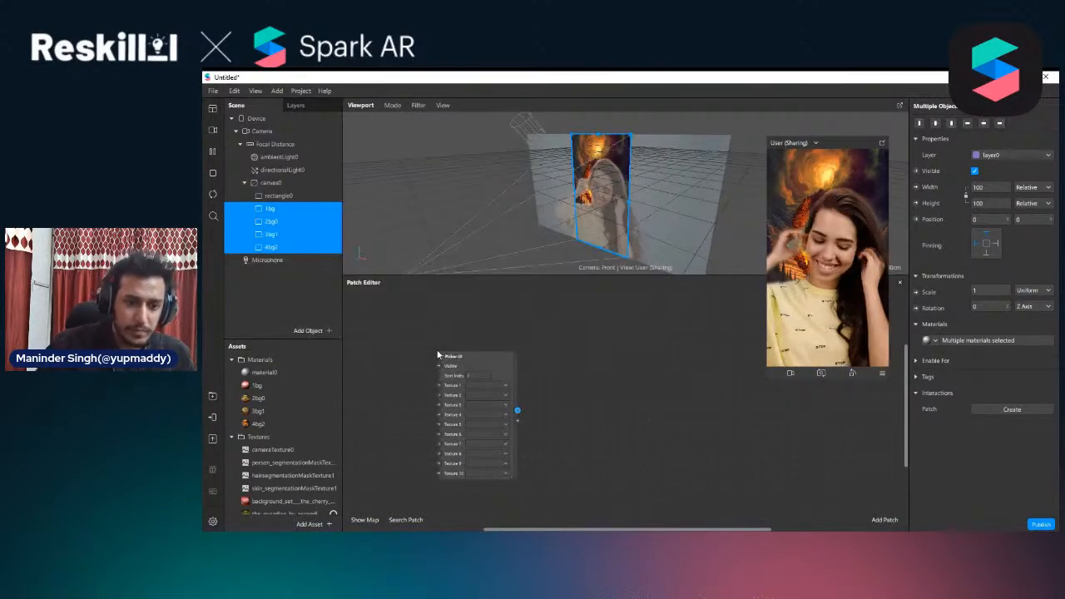
{"action": "left_click_drag", "start_coordinate": [452, 379], "coordinate": [482, 348]}
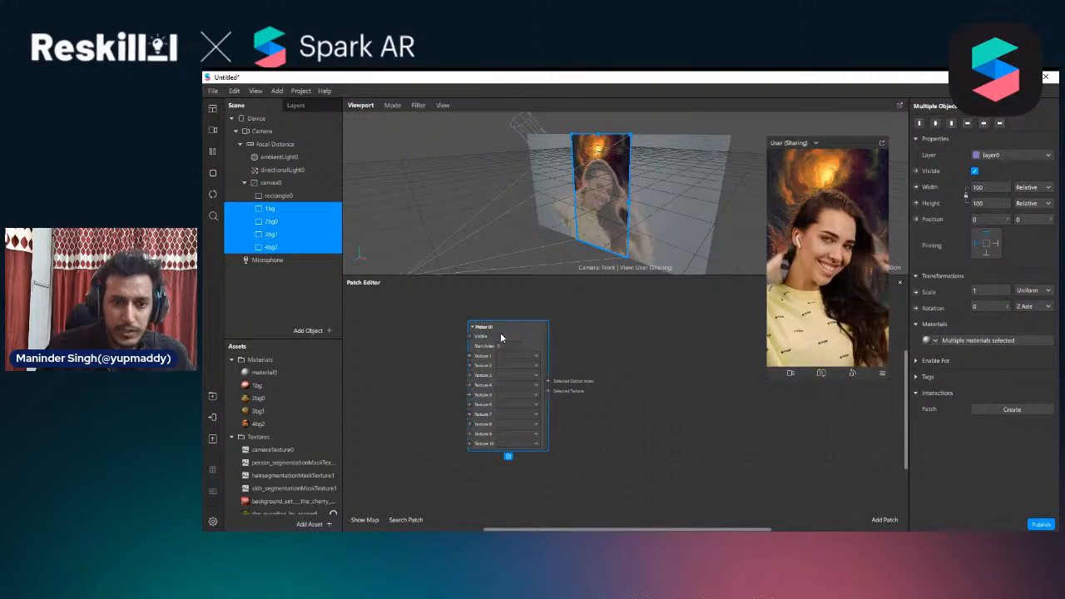
Enable the Picker UI's Visible option and assign the cherry blossoms, guardian, ddhbxst and dcpt4wv images to Texture 1 through Texture 4
{"action": "left_click", "coordinate": [505, 355]}
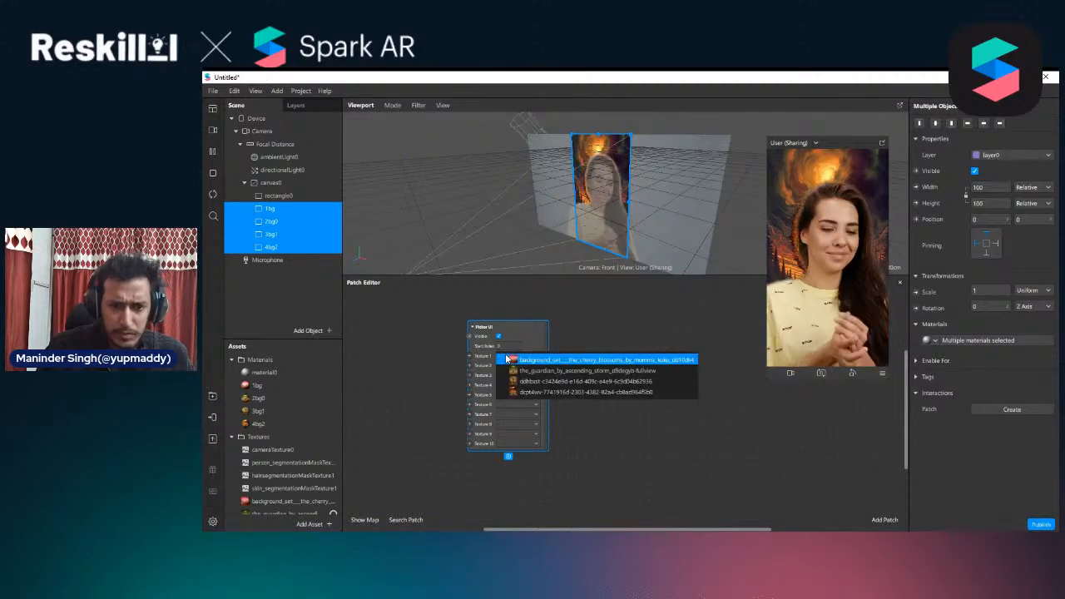
{"action": "left_click", "coordinate": [513, 359]}
{"action": "left_click", "coordinate": [510, 366]}
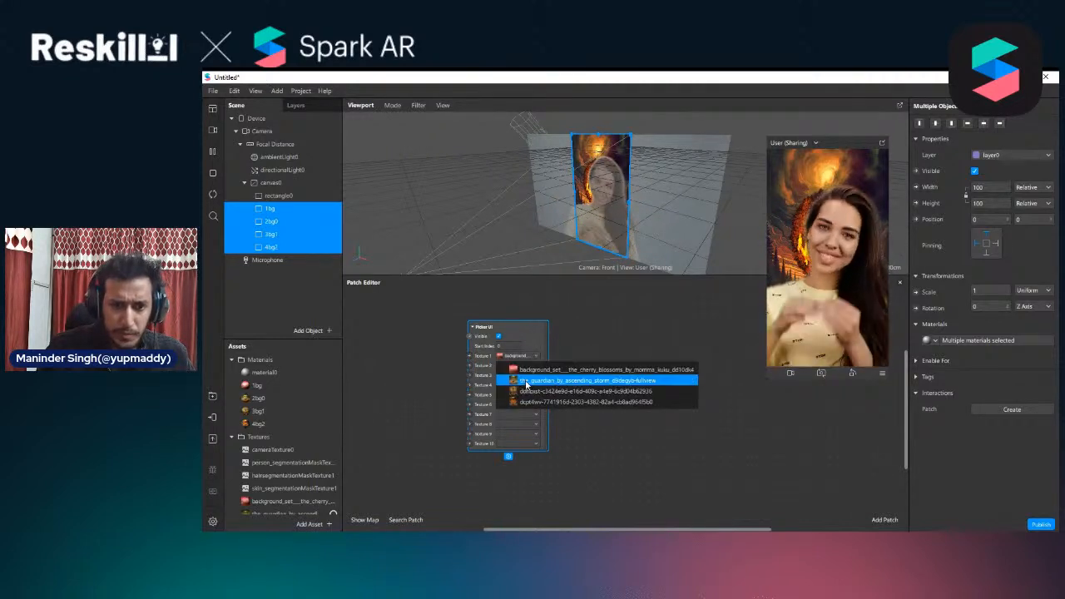
{"action": "left_click", "coordinate": [522, 378]}
{"action": "left_click", "coordinate": [522, 376]}
{"action": "left_click", "coordinate": [541, 399]}
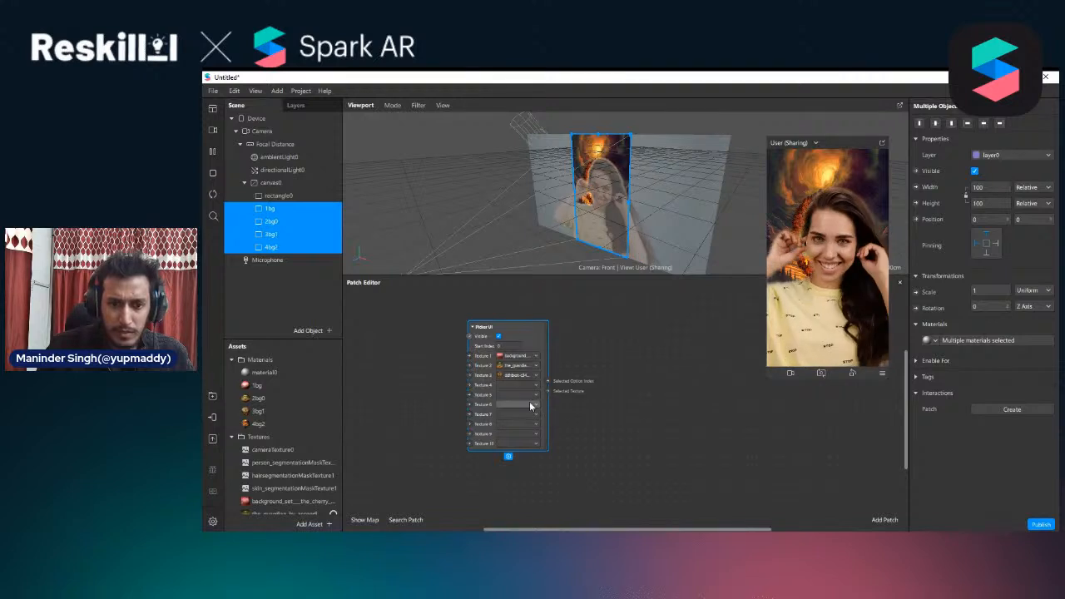
{"action": "left_click", "coordinate": [524, 386]}
{"action": "left_click", "coordinate": [537, 421]}
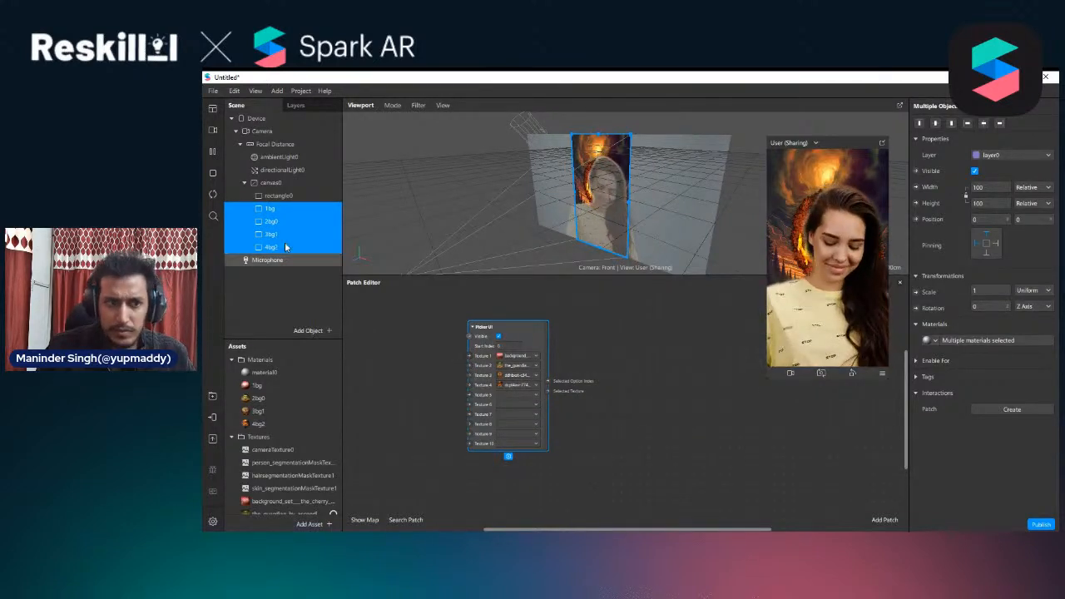
Restart the effect, enlarge the preview window and nudge the Picker UI patch sideways
{"action": "left_click", "coordinate": [213, 194]}
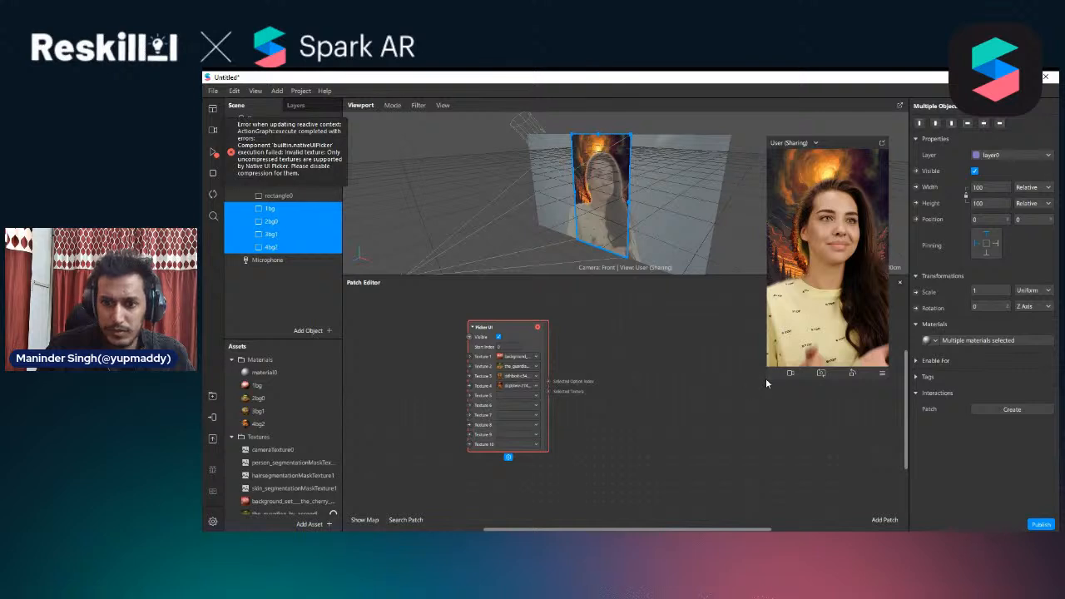
{"action": "left_click_drag", "start_coordinate": [767, 377], "coordinate": [730, 441]}
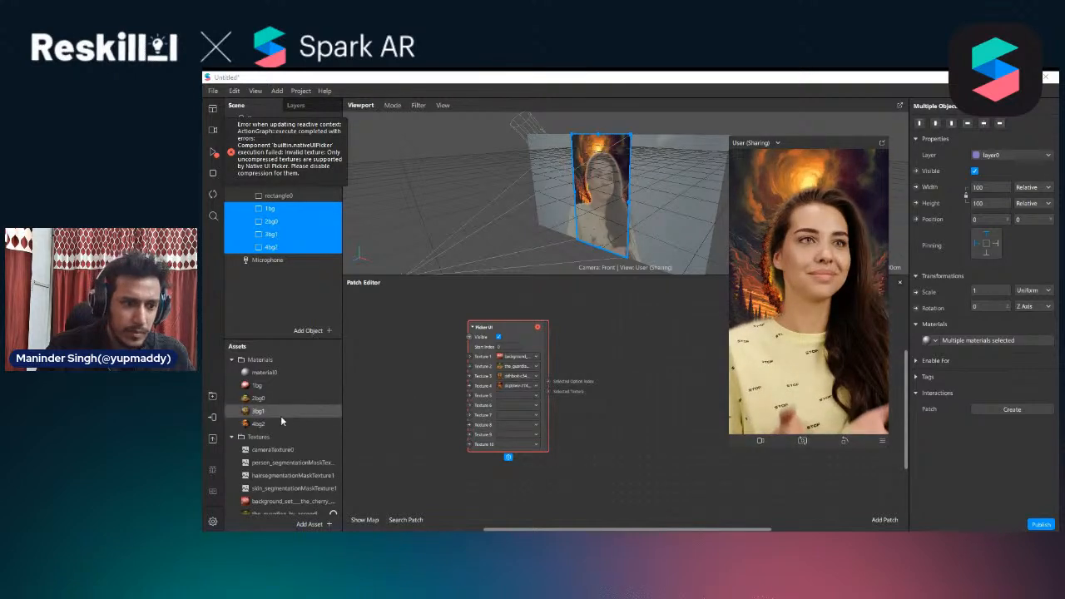
{"action": "scroll", "coordinate": [292, 468], "scroll_direction": "down", "scroll_amount": 1}
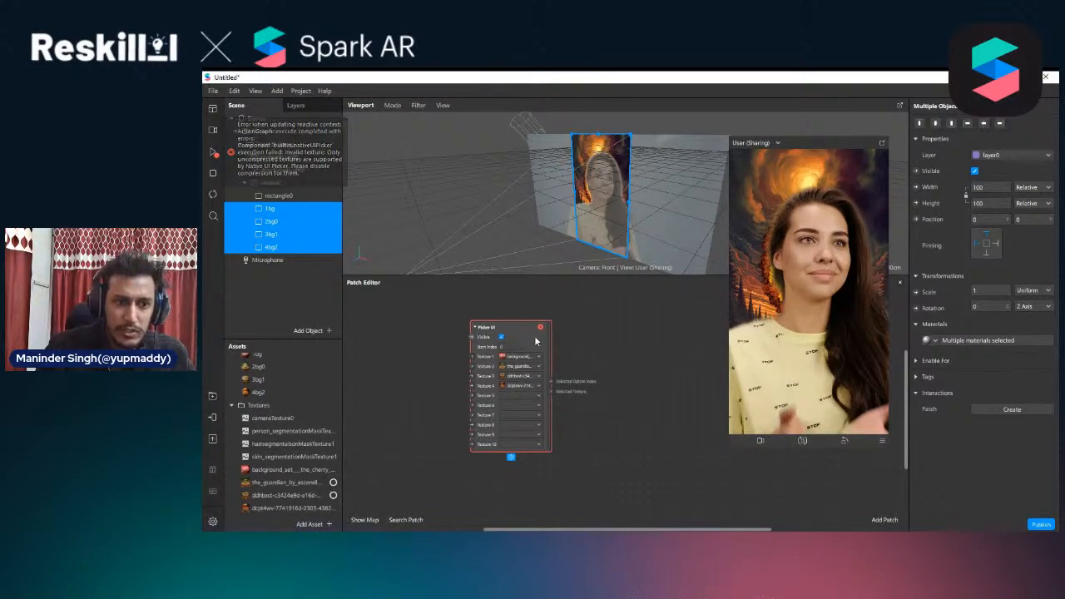
{"action": "left_click_drag", "start_coordinate": [535, 337], "coordinate": [544, 337]}
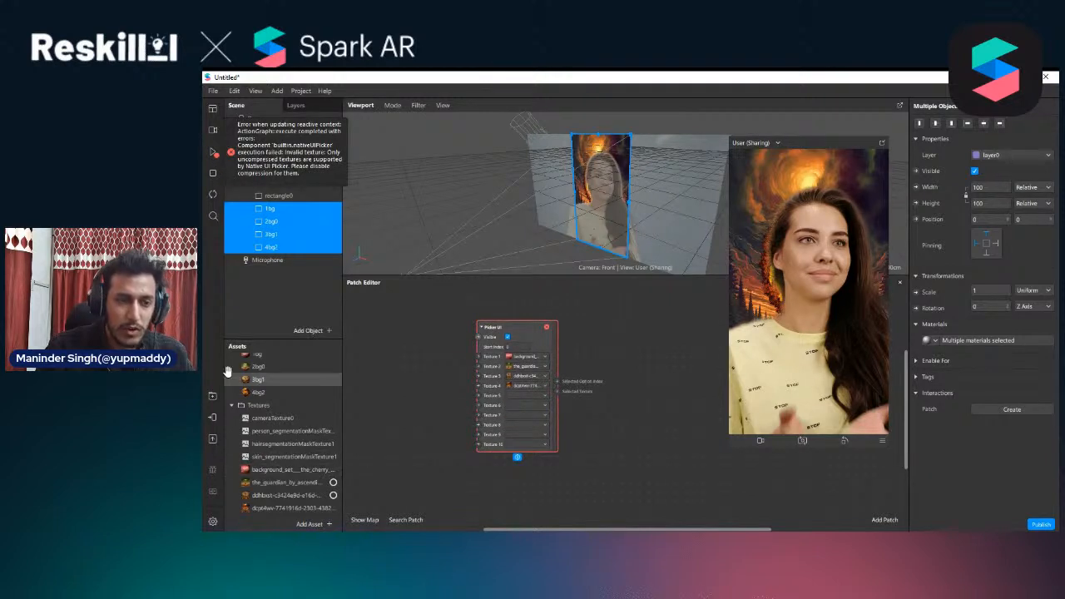
Set the compression of all four background image textures to None for iOS, Android and Older Android
{"action": "left_click", "coordinate": [287, 470]}
{"action": "left_click", "coordinate": [298, 508], "text": "shift"}
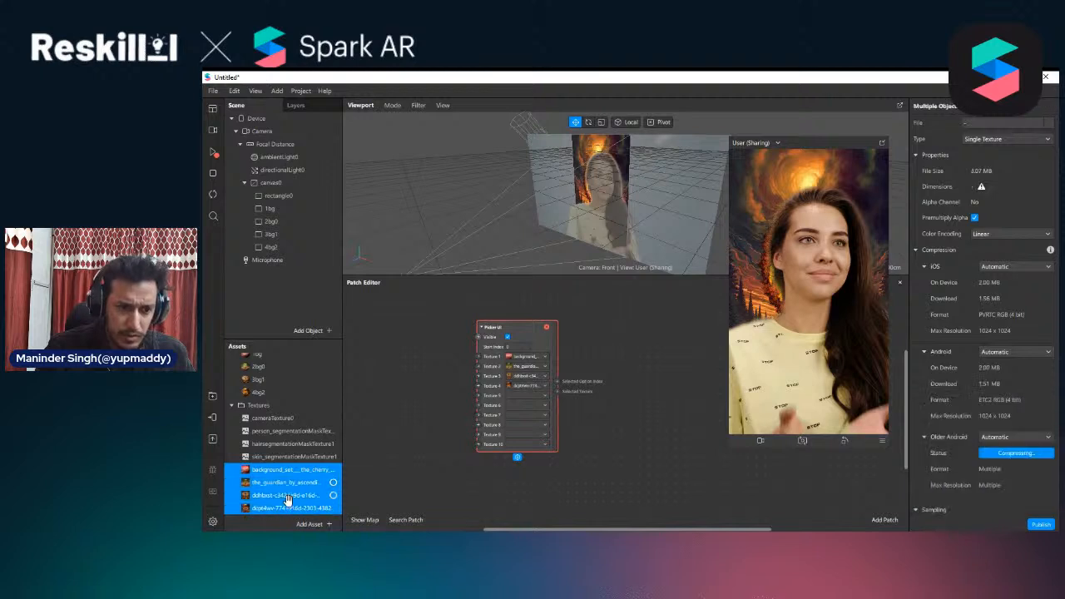
{"action": "left_click_drag", "start_coordinate": [273, 476], "coordinate": [290, 489]}
{"action": "scroll", "coordinate": [280, 489], "scroll_direction": "down", "scroll_amount": 1}
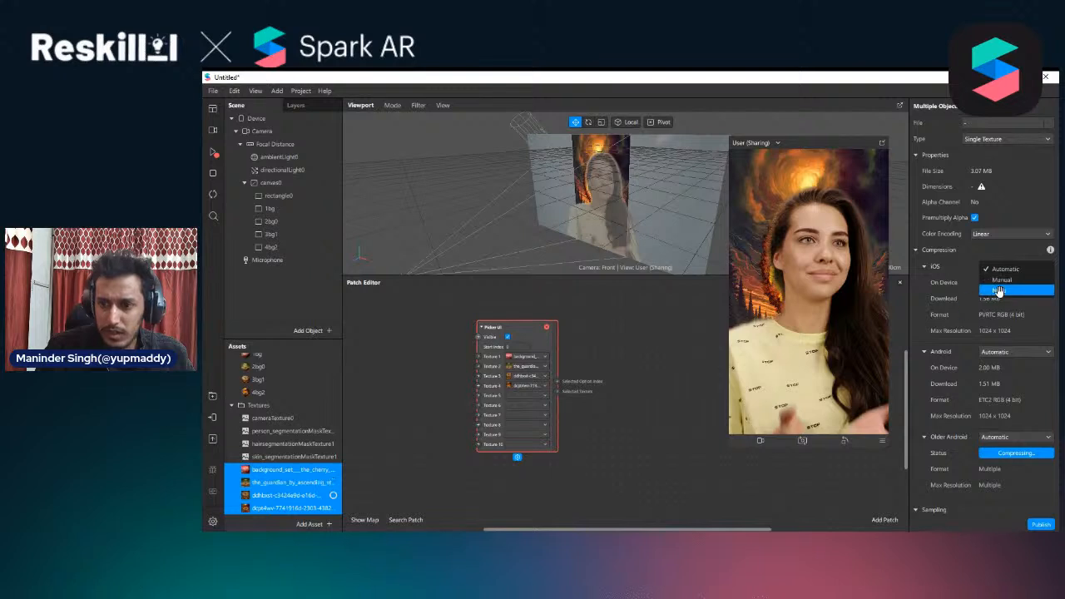
{"action": "left_click", "coordinate": [999, 289]}
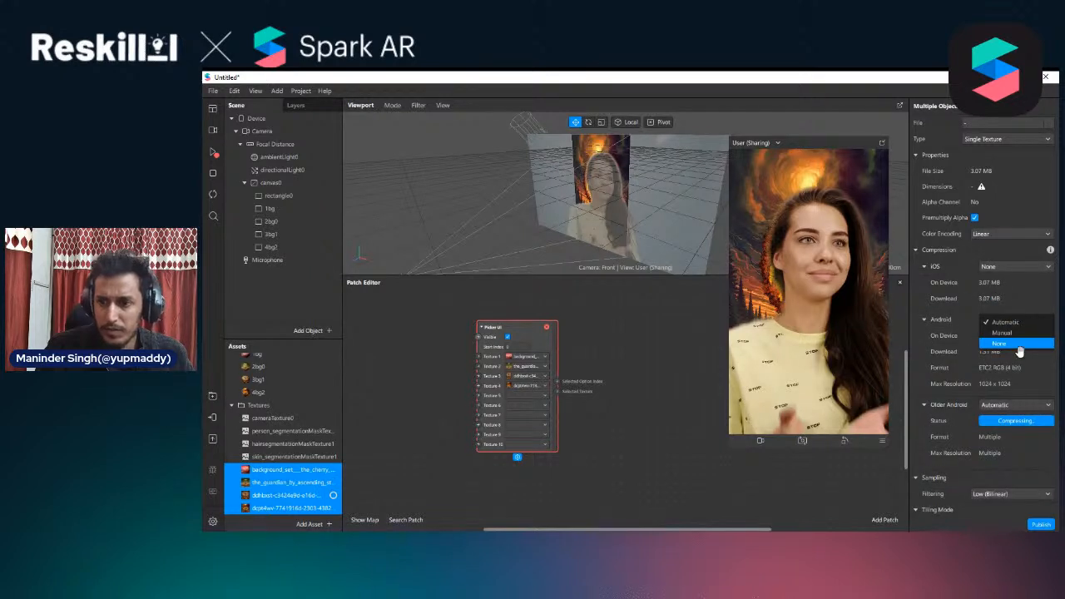
{"action": "left_click", "coordinate": [1008, 344]}
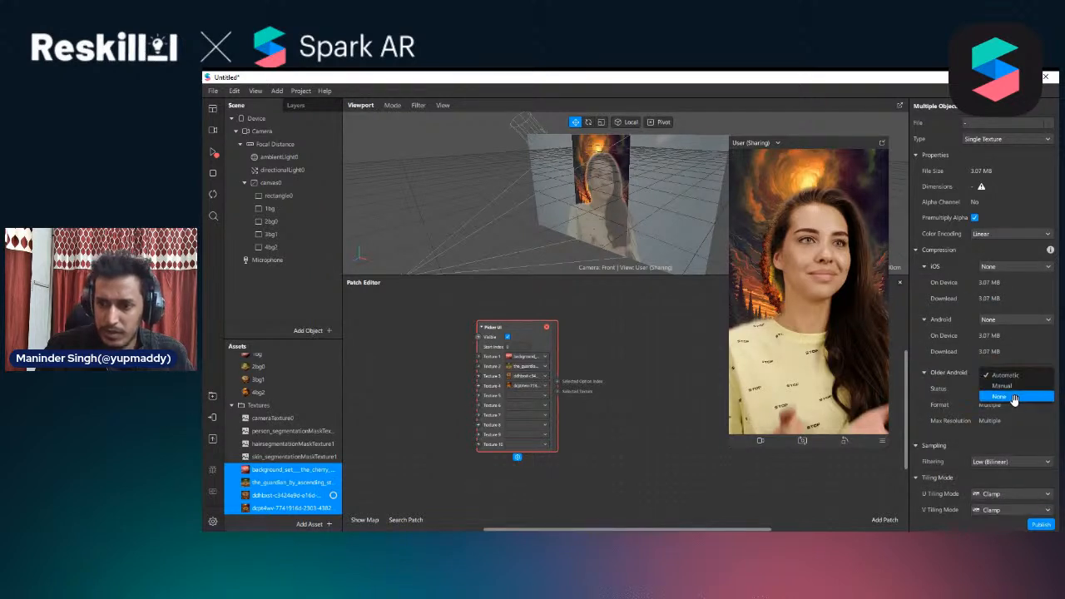
{"action": "left_click", "coordinate": [1015, 397]}
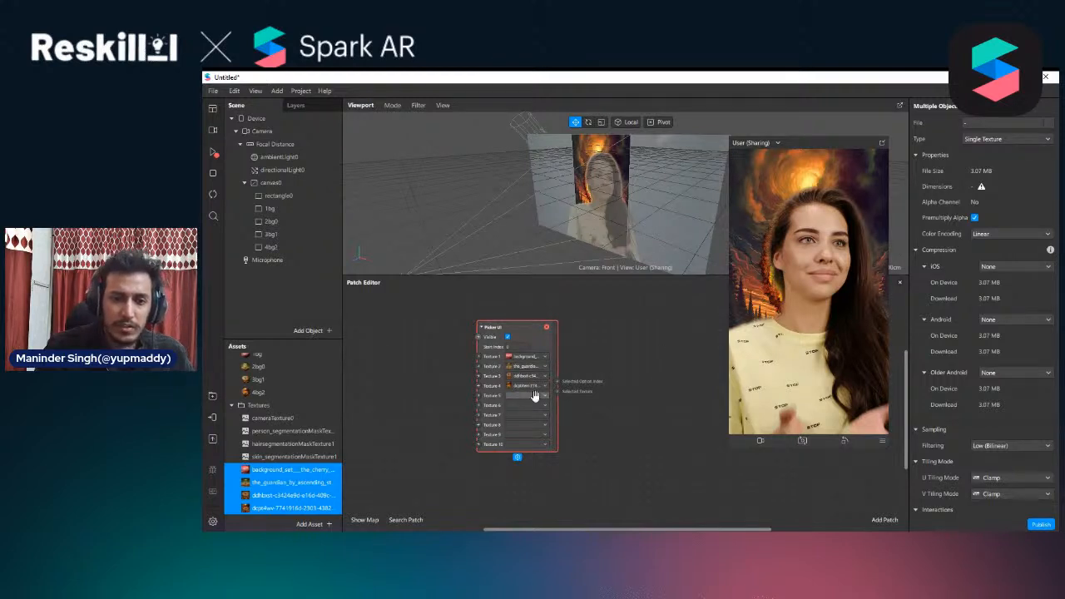
Resume the preview playback, shift the Picker UI patch slightly and try the first picker option in the preview
{"action": "left_click", "coordinate": [213, 153]}
{"action": "left_click_drag", "start_coordinate": [539, 335], "coordinate": [521, 335]}
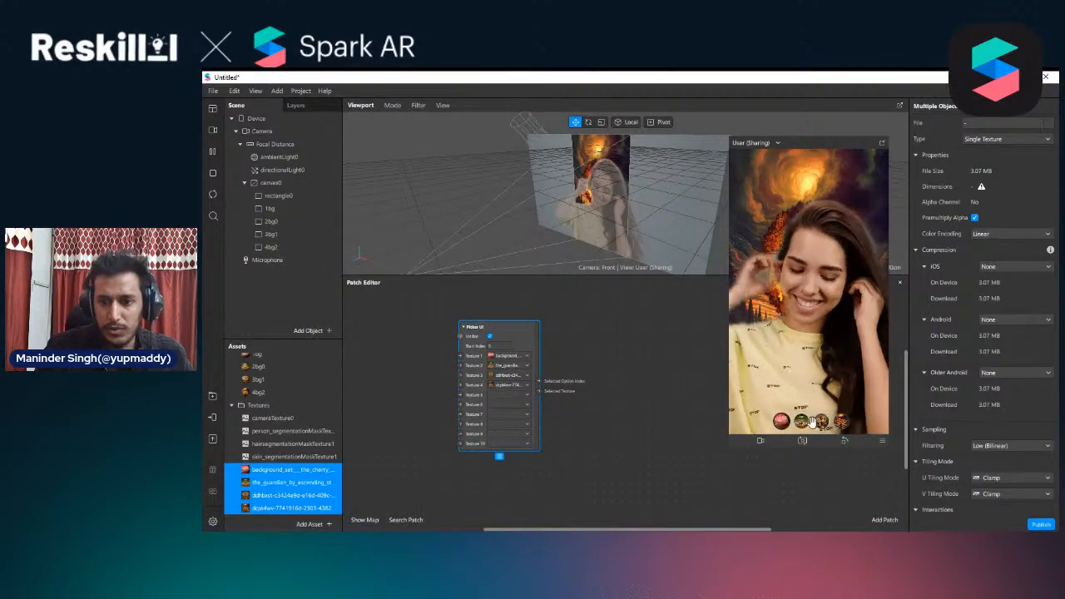
{"action": "left_click", "coordinate": [781, 421]}
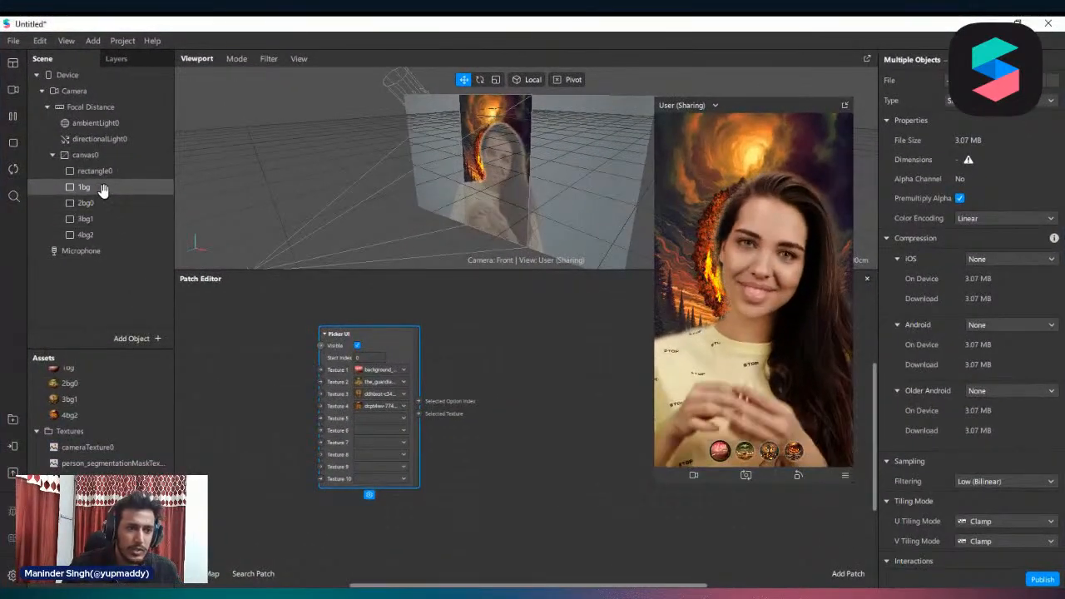
Hide the rectangles 2bg0, 3bg1 and 4bg2, leaving 1bg as the only visible background
{"action": "left_click", "coordinate": [102, 188]}
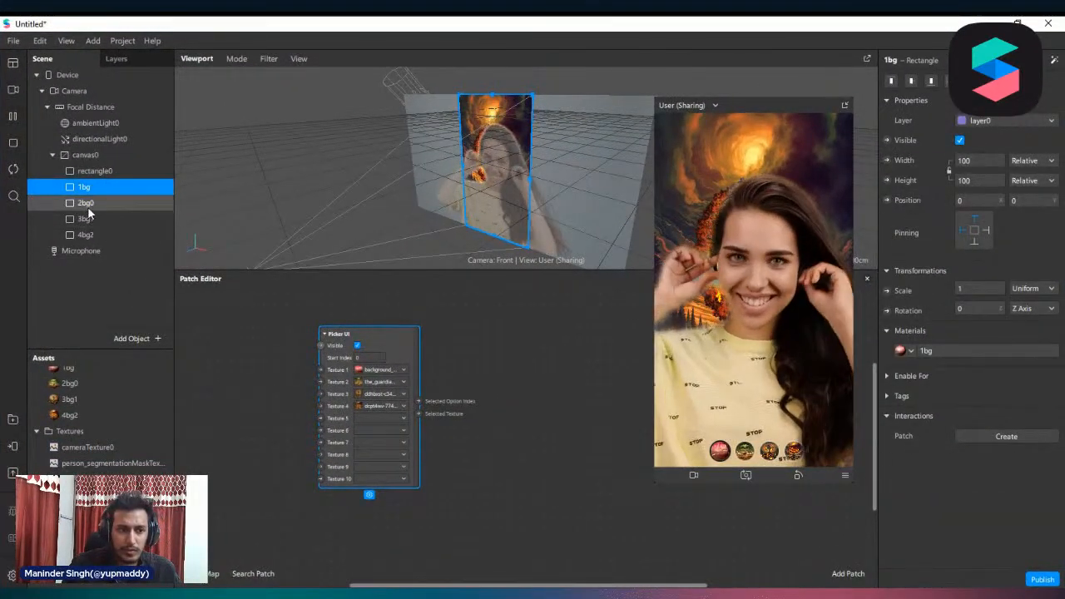
{"action": "left_click", "coordinate": [86, 203]}
{"action": "left_click", "coordinate": [88, 236], "text": "shift"}
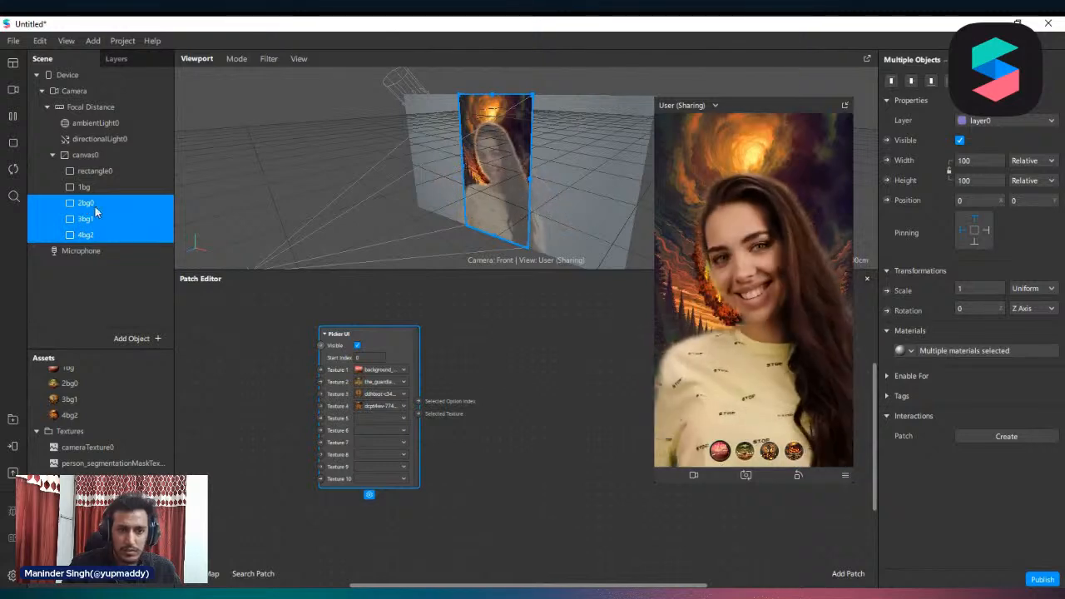
{"action": "left_click", "coordinate": [960, 140]}
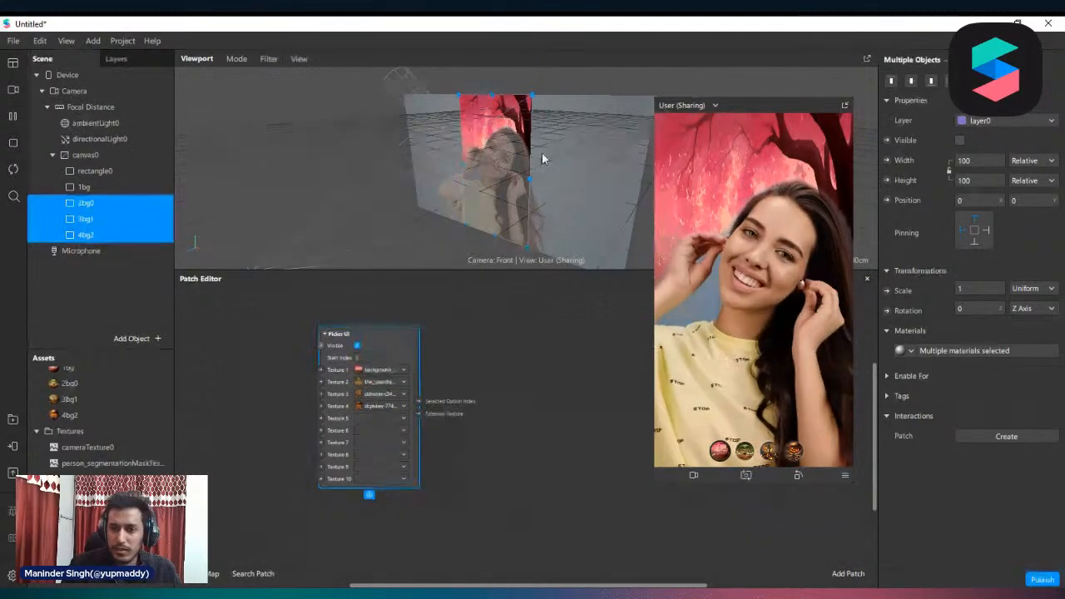
{"action": "scroll", "coordinate": [542, 159], "scroll_direction": "up", "scroll_amount": 3}
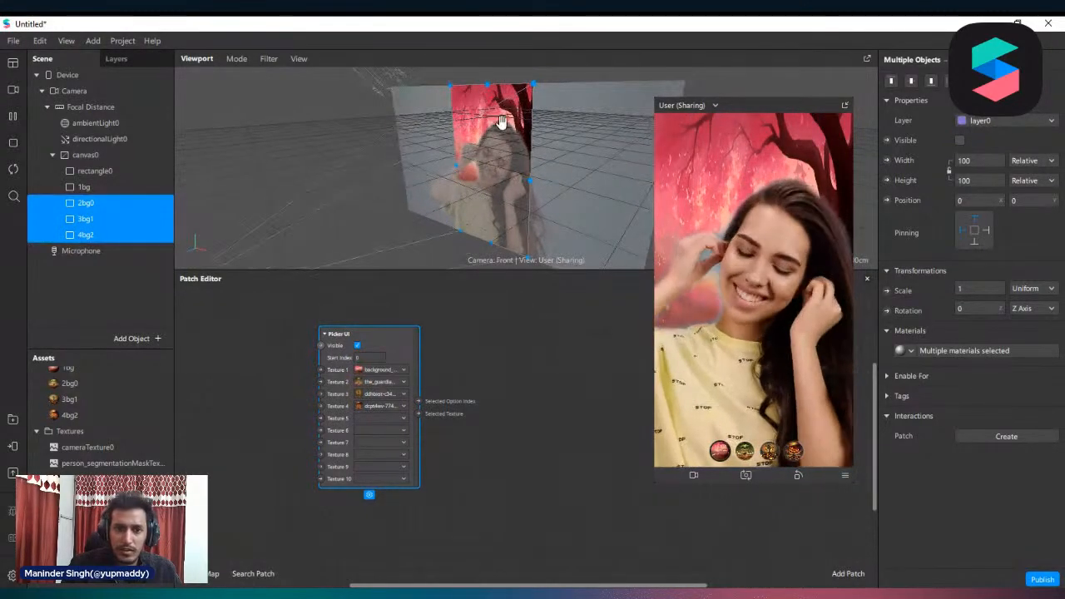
Create a Diffuse Texture patch for the 1bg material and connect the Picker UI's Selected Texture output to it
{"action": "left_click", "coordinate": [98, 187]}
{"action": "left_click", "coordinate": [970, 350]}
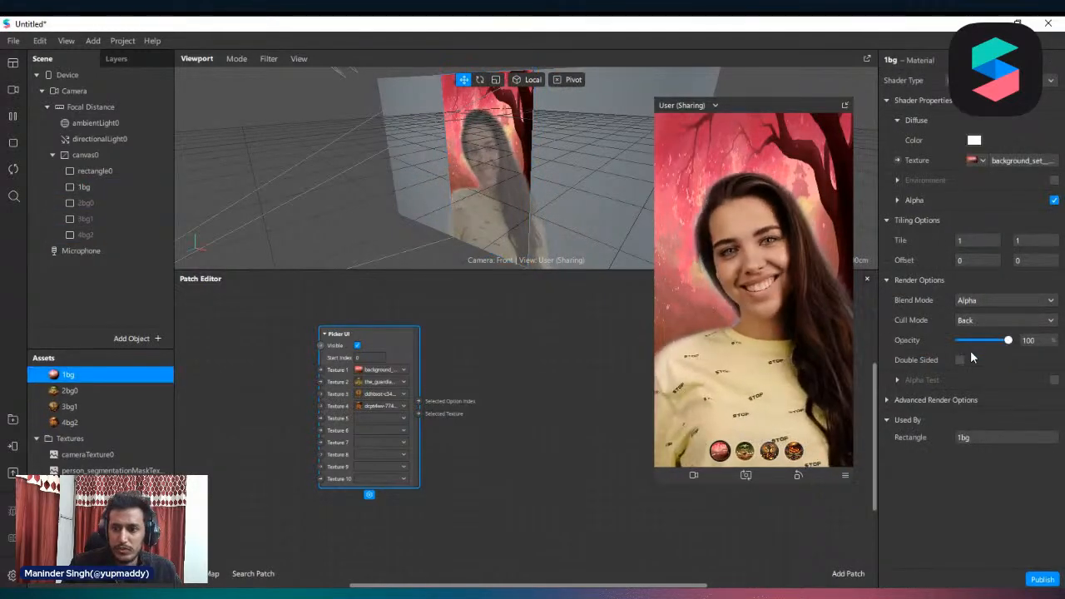
{"action": "left_click", "coordinate": [898, 159]}
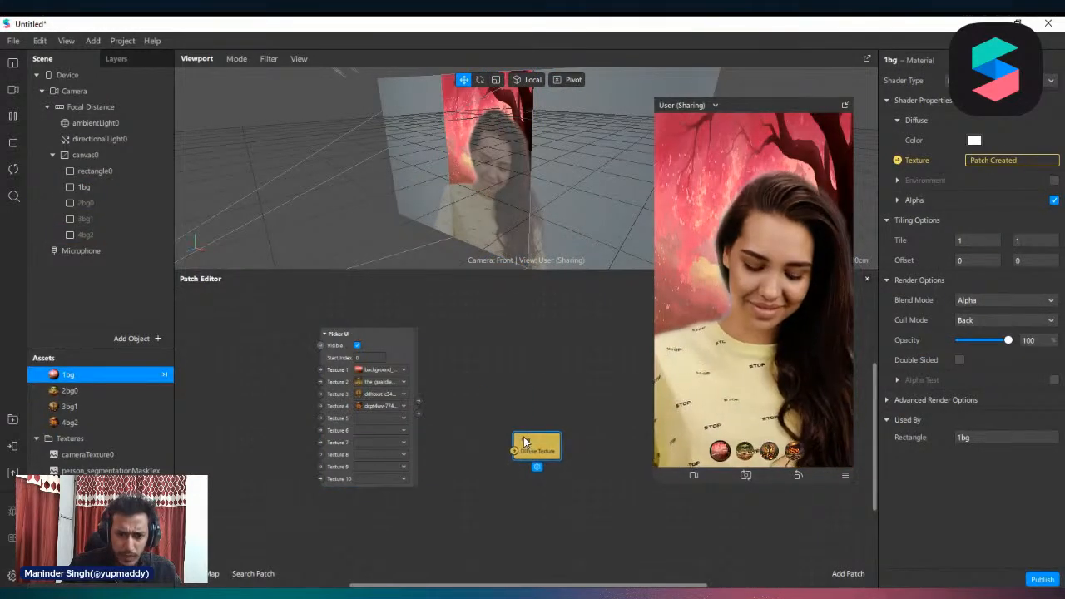
{"action": "left_click_drag", "start_coordinate": [526, 443], "coordinate": [489, 393]}
{"action": "left_click", "coordinate": [376, 348]}
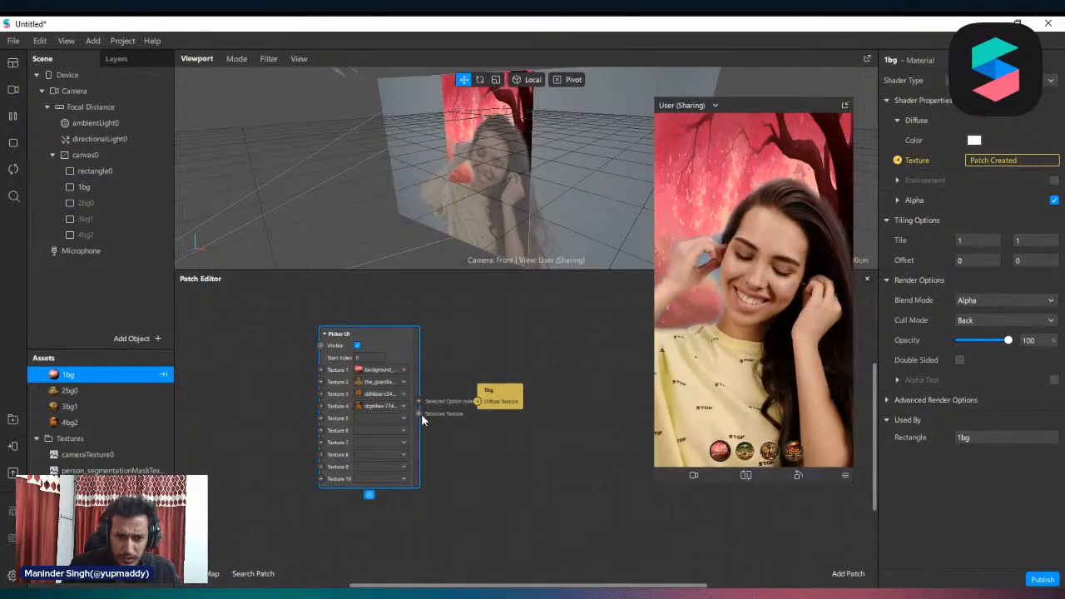
{"action": "left_click_drag", "start_coordinate": [417, 414], "coordinate": [478, 405]}
{"action": "left_click", "coordinate": [500, 403]}
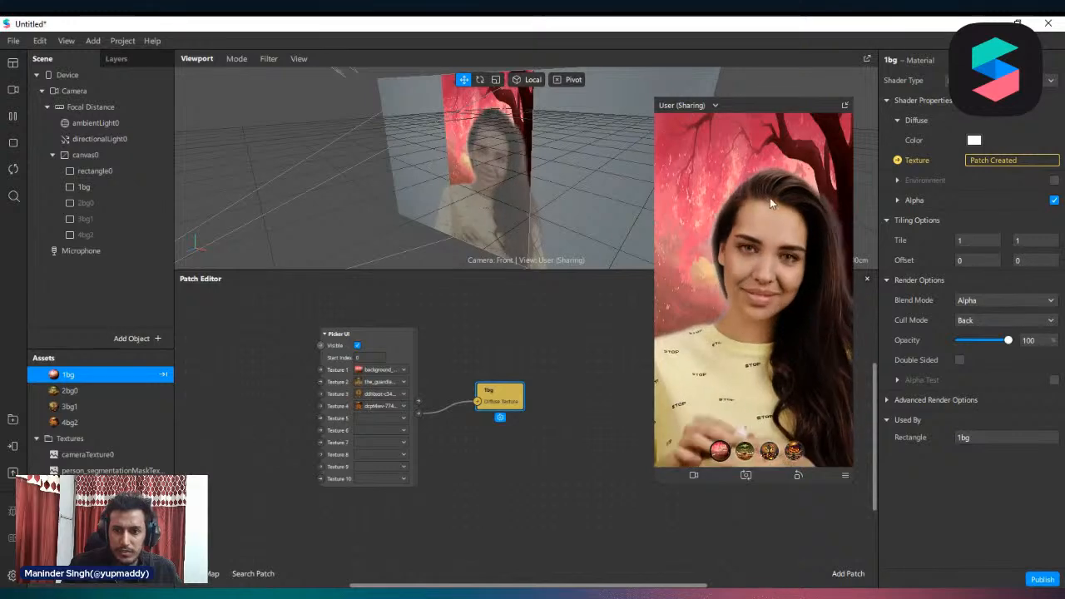
Try the second, third and fourth picker options in the preview to check that the background texture switches
{"action": "left_click", "coordinate": [744, 455]}
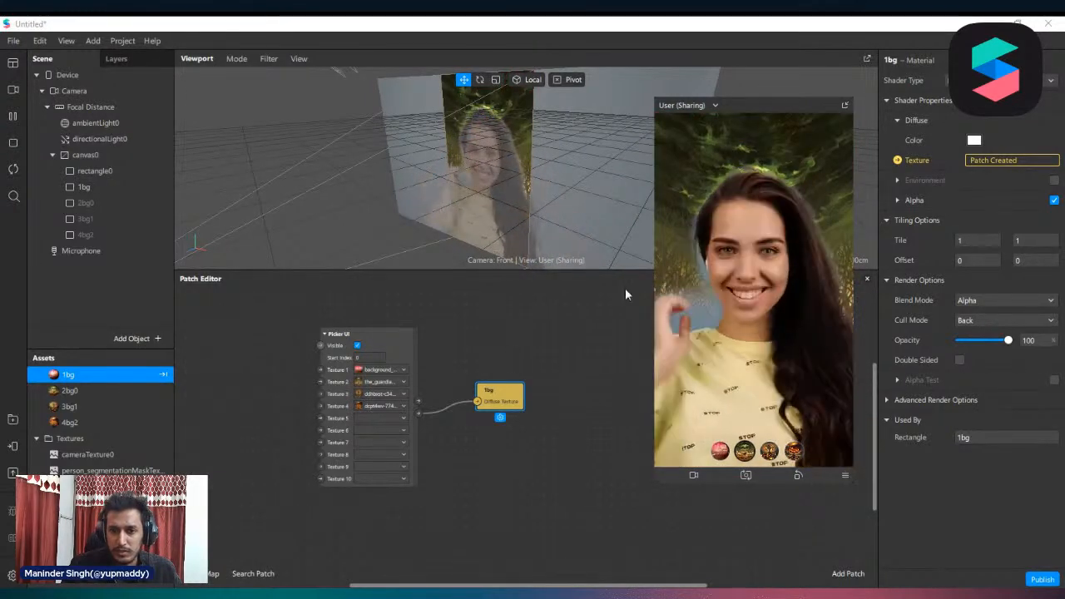
{"action": "left_click", "coordinate": [770, 451]}
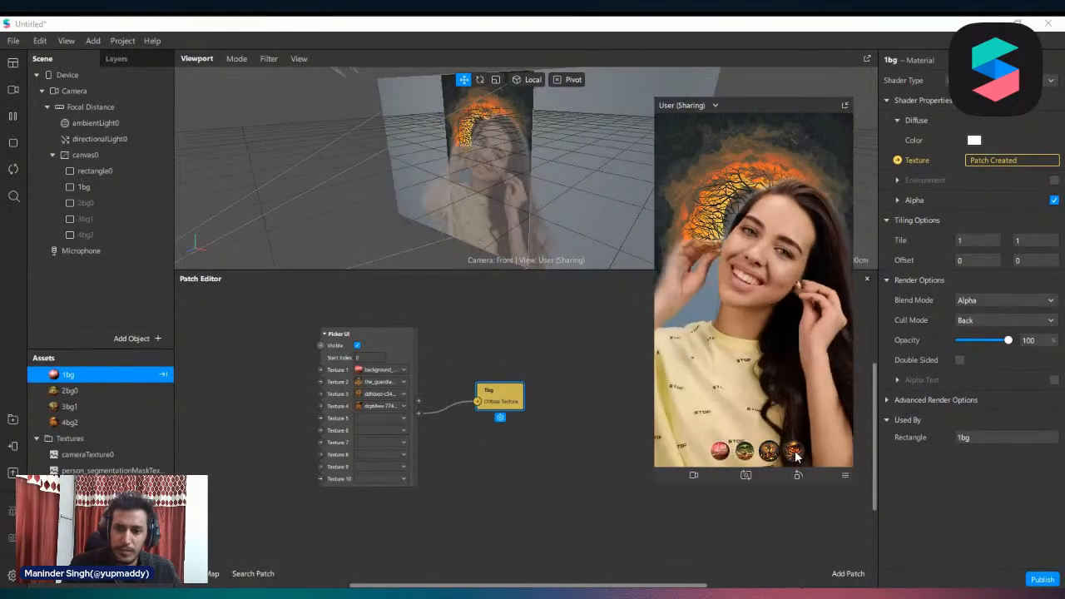
{"action": "left_click", "coordinate": [795, 450]}
{"action": "left_click", "coordinate": [746, 452]}
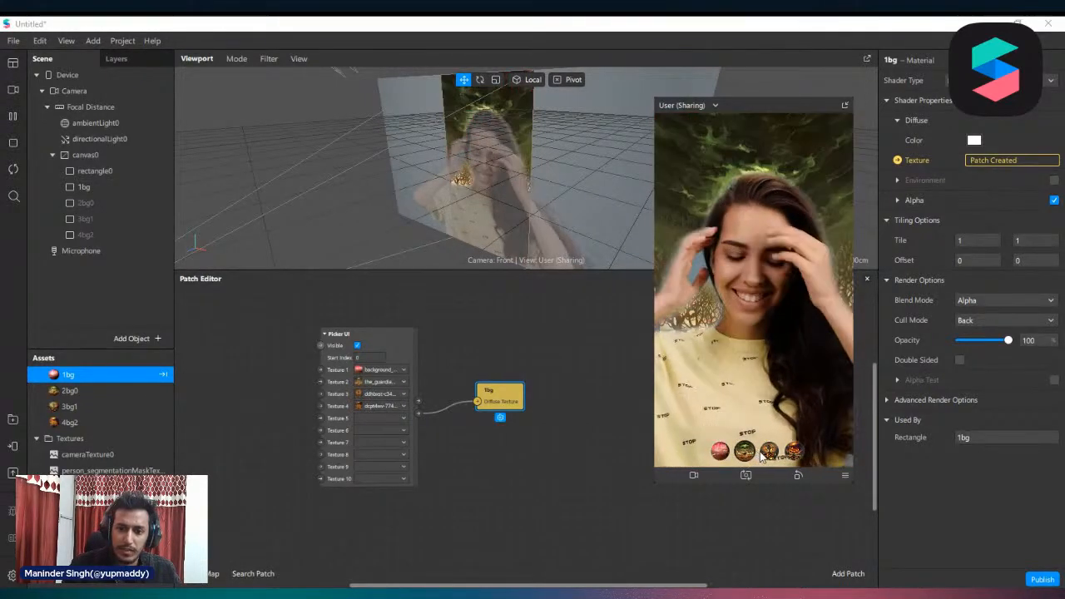
{"action": "left_click", "coordinate": [770, 451]}
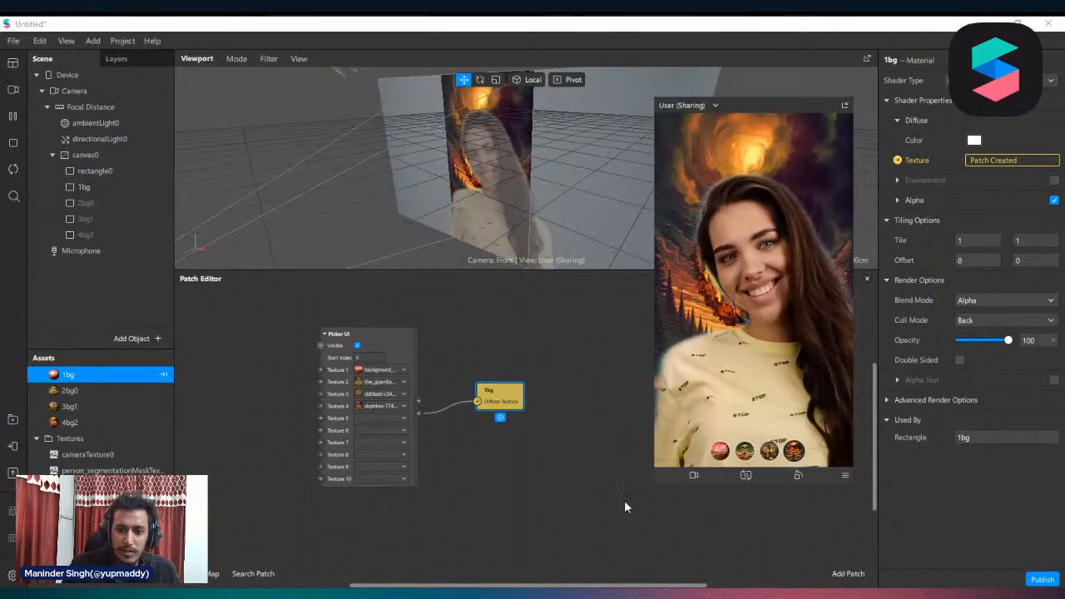
Delete the Picker UI and 1bg Diffuse Texture patches from the Patch Editor
{"action": "left_click", "coordinate": [459, 426]}
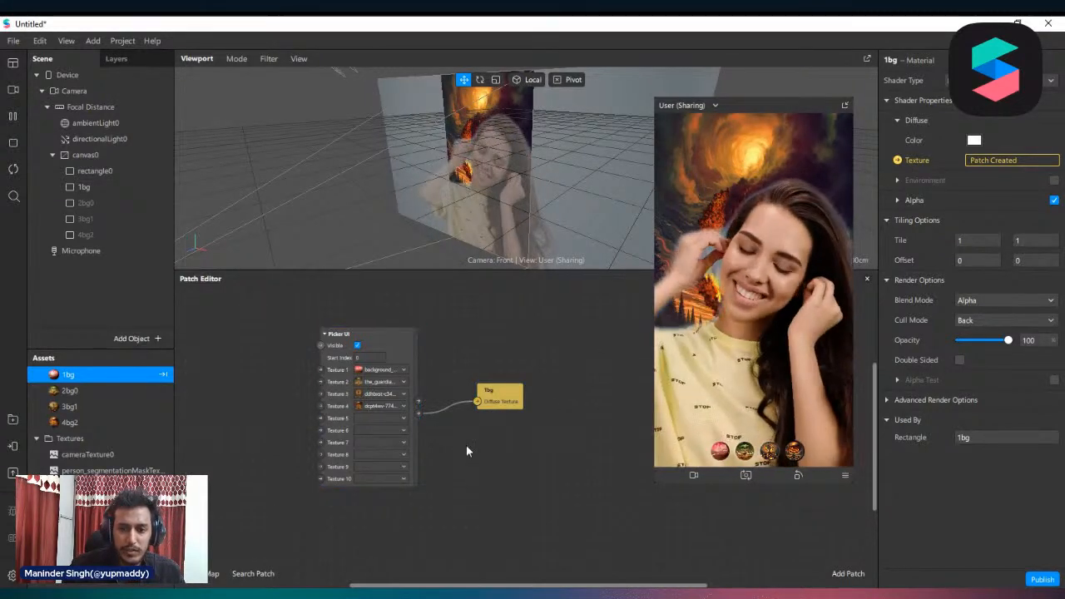
{"action": "left_click", "coordinate": [334, 456]}
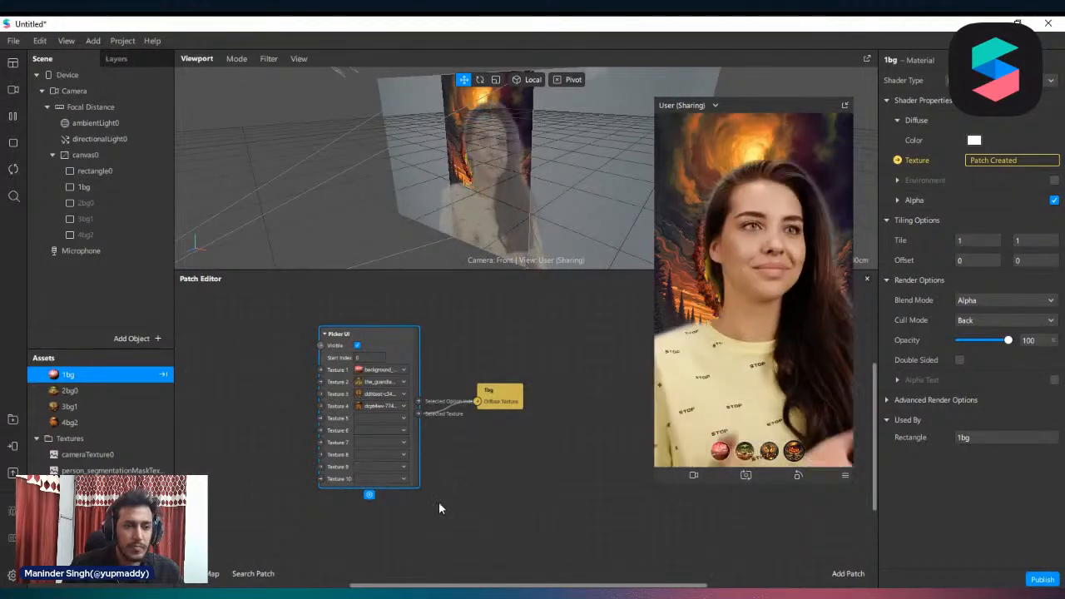
{"action": "left_click_drag", "start_coordinate": [625, 499], "coordinate": [337, 362]}
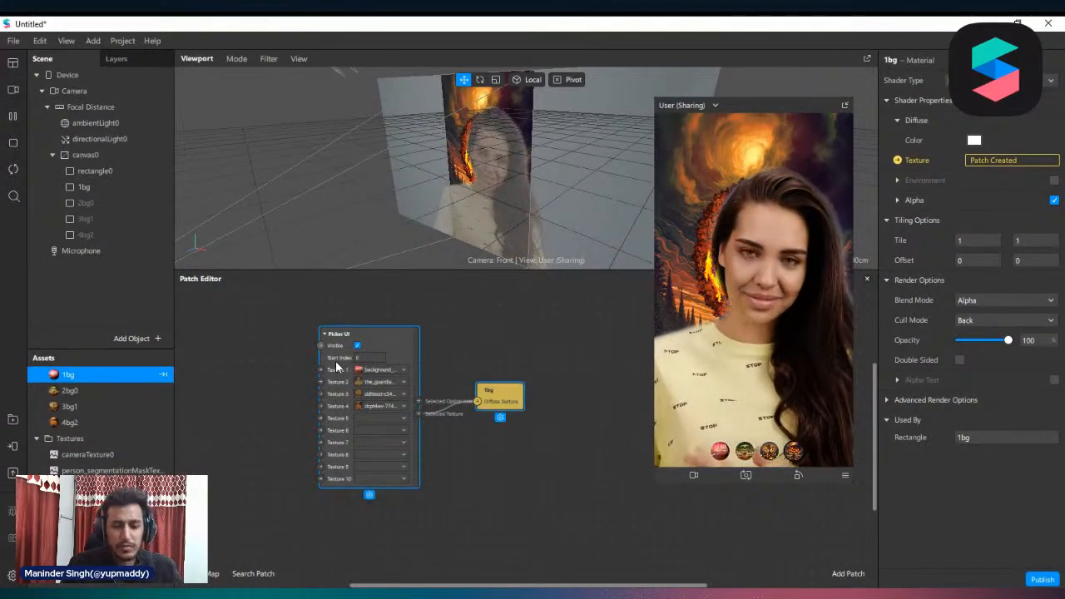
{"action": "key", "text": "Delete"}
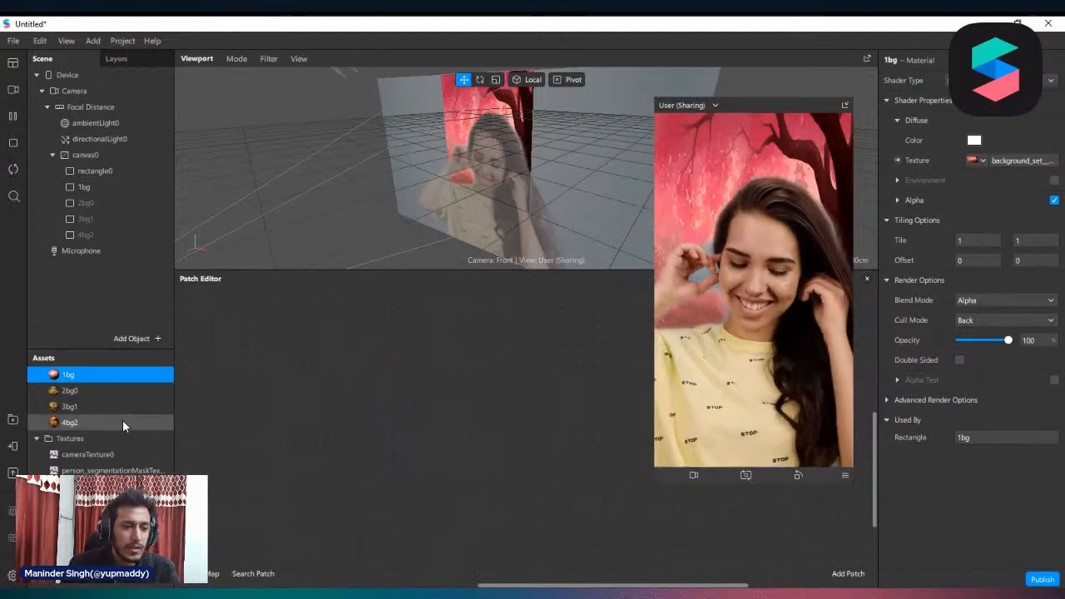
{"action": "scroll", "coordinate": [122, 420], "scroll_direction": "up", "scroll_amount": 2}
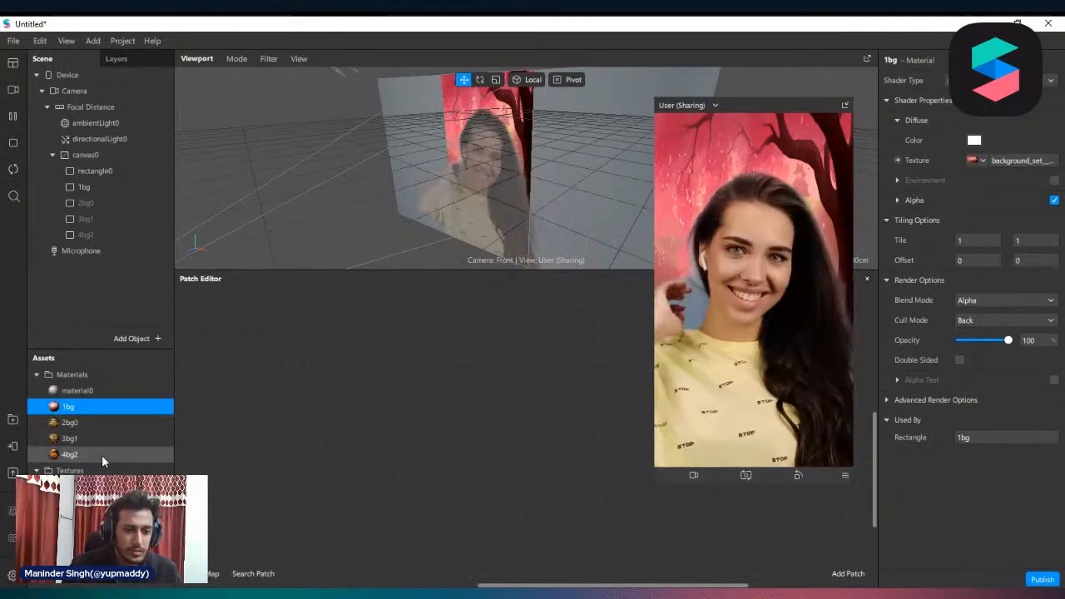
{"action": "left_click", "coordinate": [83, 456], "text": "shift"}
{"action": "scroll", "coordinate": [103, 458], "scroll_direction": "down", "scroll_amount": 1}
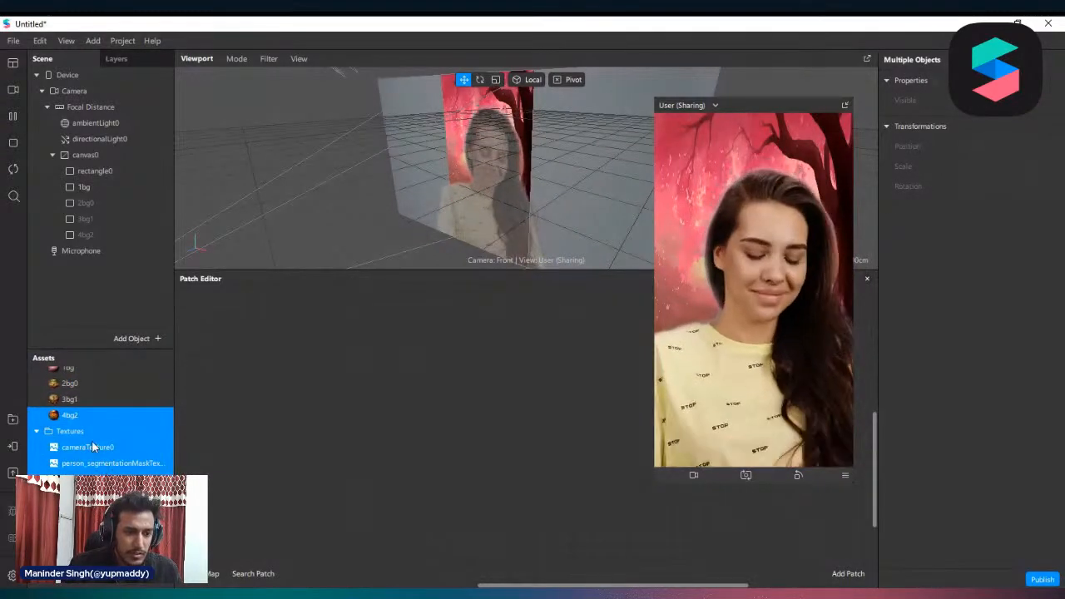
{"action": "left_click", "coordinate": [93, 447]}
{"action": "scroll", "coordinate": [84, 397], "scroll_direction": "up", "scroll_amount": 2}
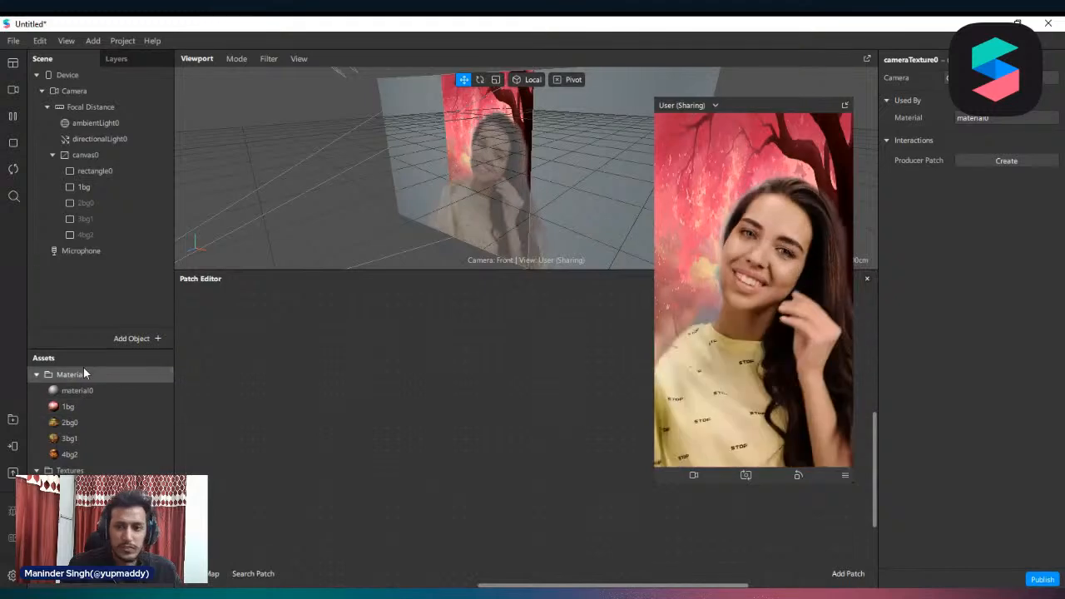
Delete canvas0 with all its rectangles from the scene
{"action": "left_click", "coordinate": [81, 158]}
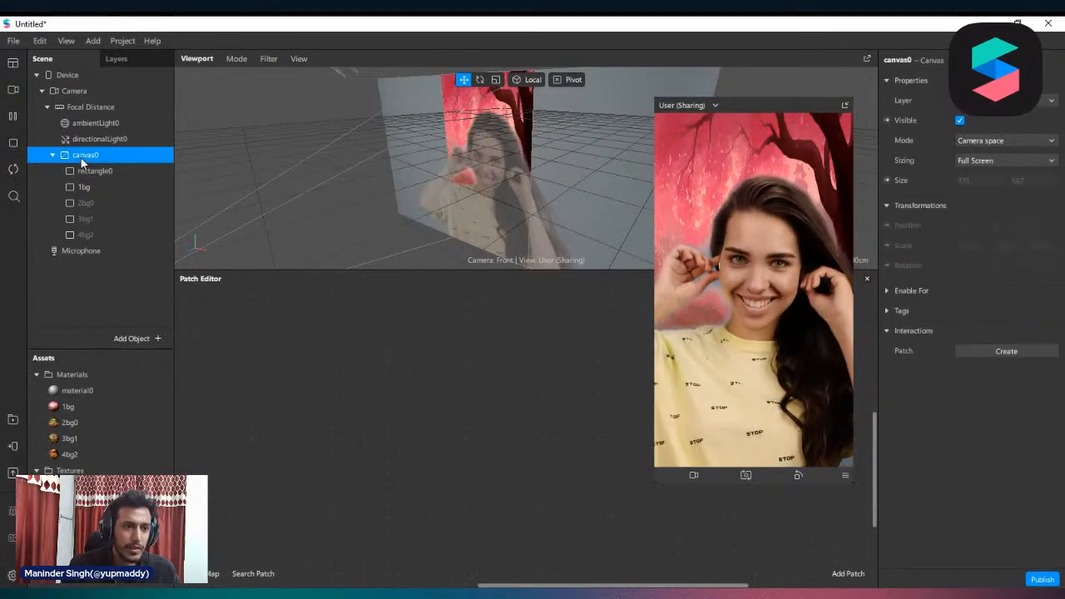
{"action": "right_click", "coordinate": [82, 160]}
{"action": "left_click", "coordinate": [113, 208]}
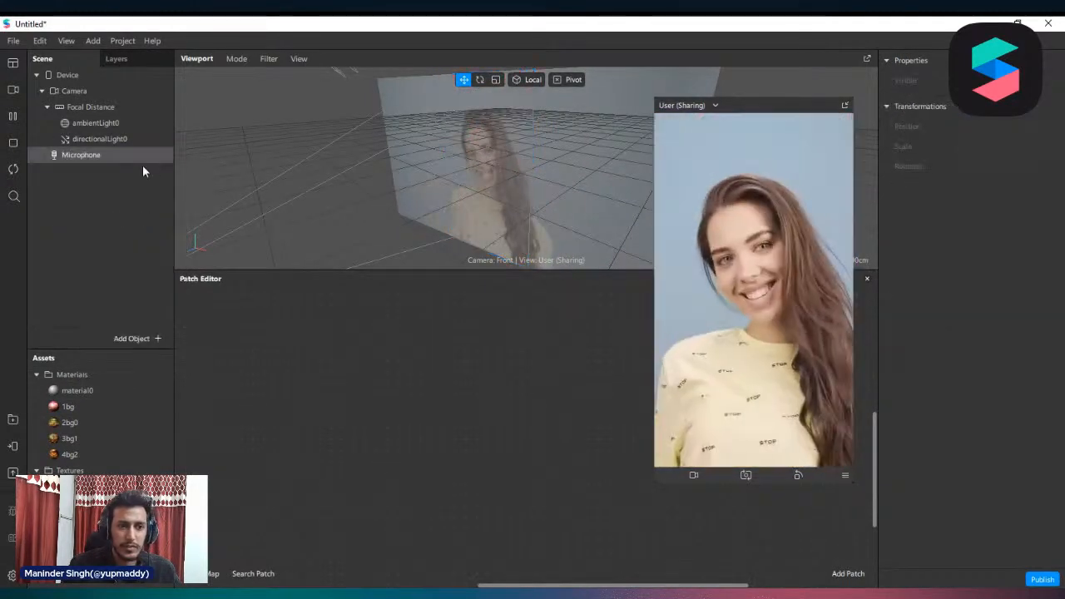
Add a Face Mesh with its face tracker under Focal Distance
{"action": "left_click", "coordinate": [74, 106]}
{"action": "right_click", "coordinate": [79, 105]}
{"action": "mouse_move", "coordinate": [125, 117]}
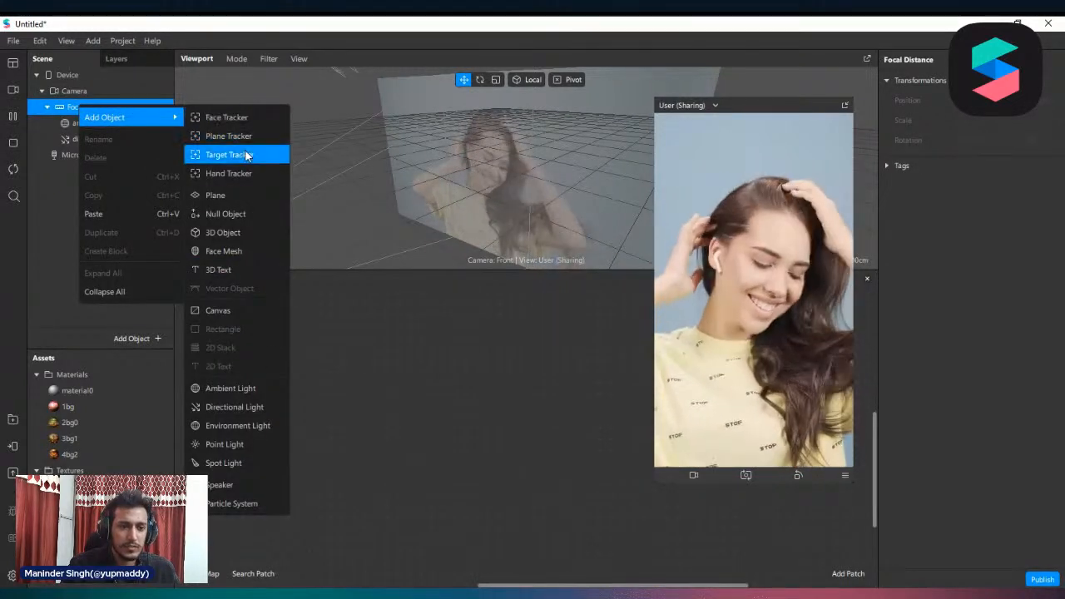
{"action": "left_click", "coordinate": [252, 250]}
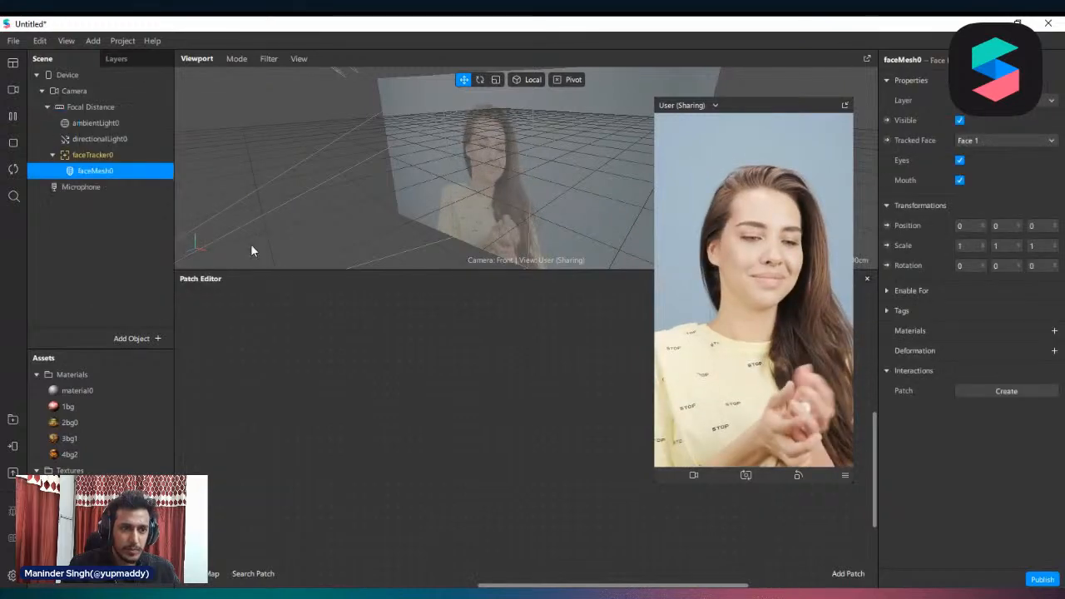
Add faceTracker0 to the Patch Editor as a patch chain with Face Finder and Face Select, and reposition the chain
{"action": "left_click", "coordinate": [86, 155]}
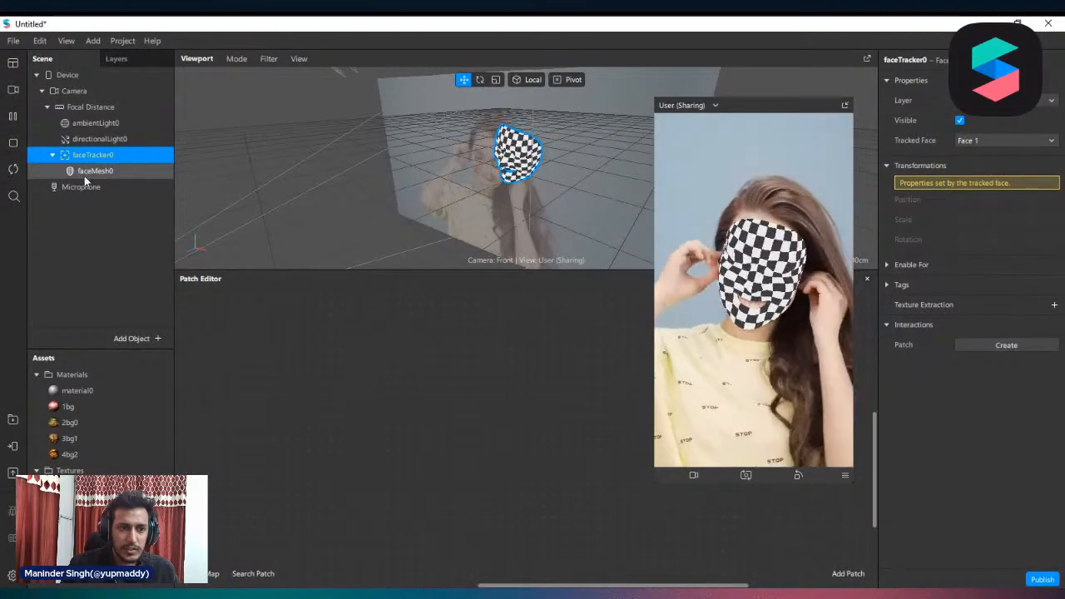
{"action": "left_click", "coordinate": [87, 171]}
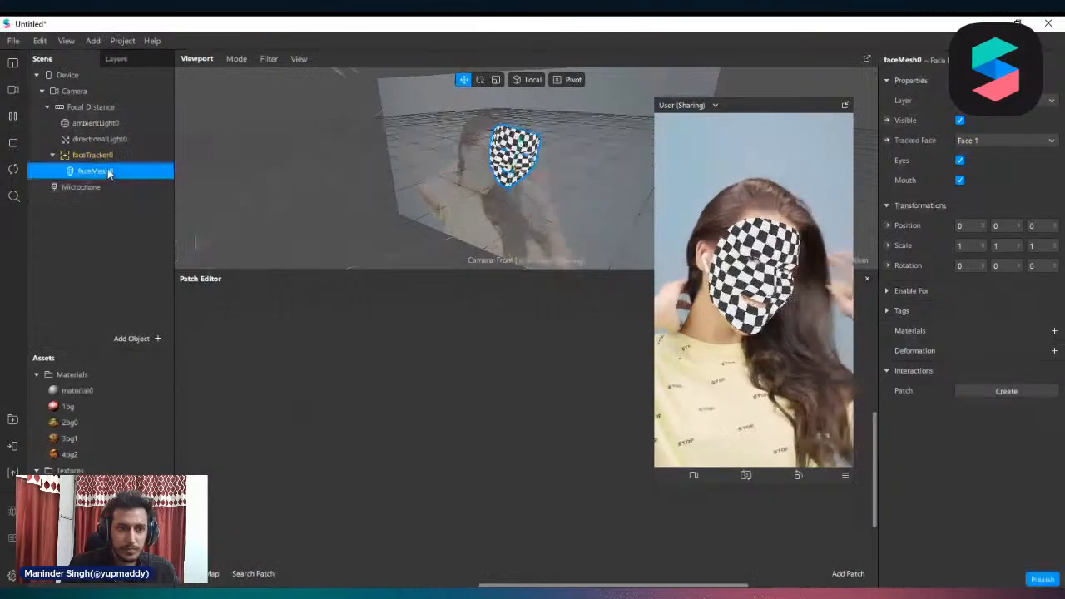
{"action": "left_click", "coordinate": [72, 154]}
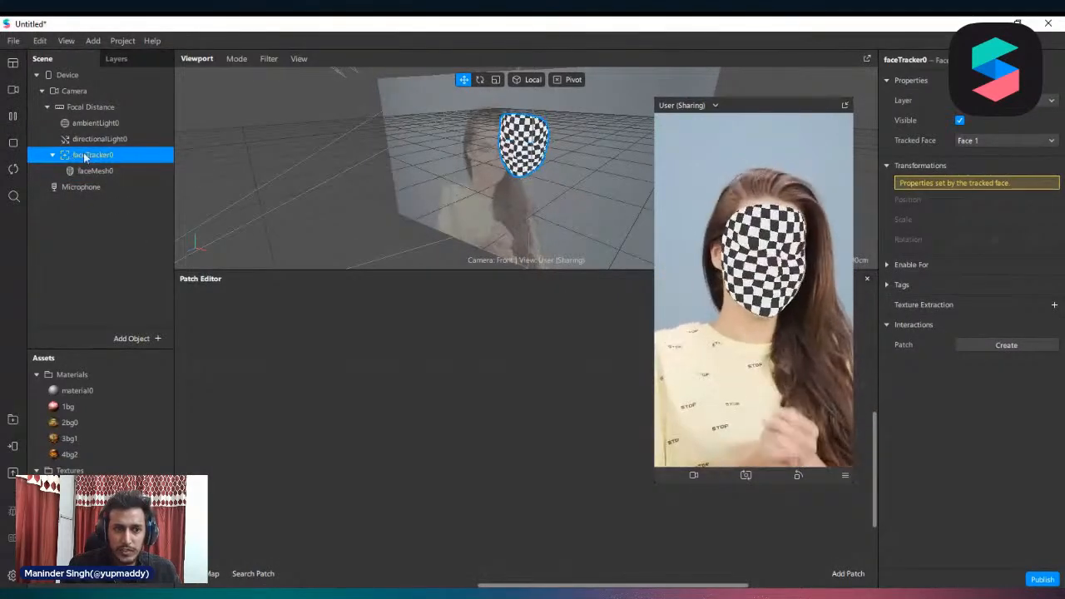
{"action": "left_click_drag", "start_coordinate": [82, 155], "coordinate": [204, 356]}
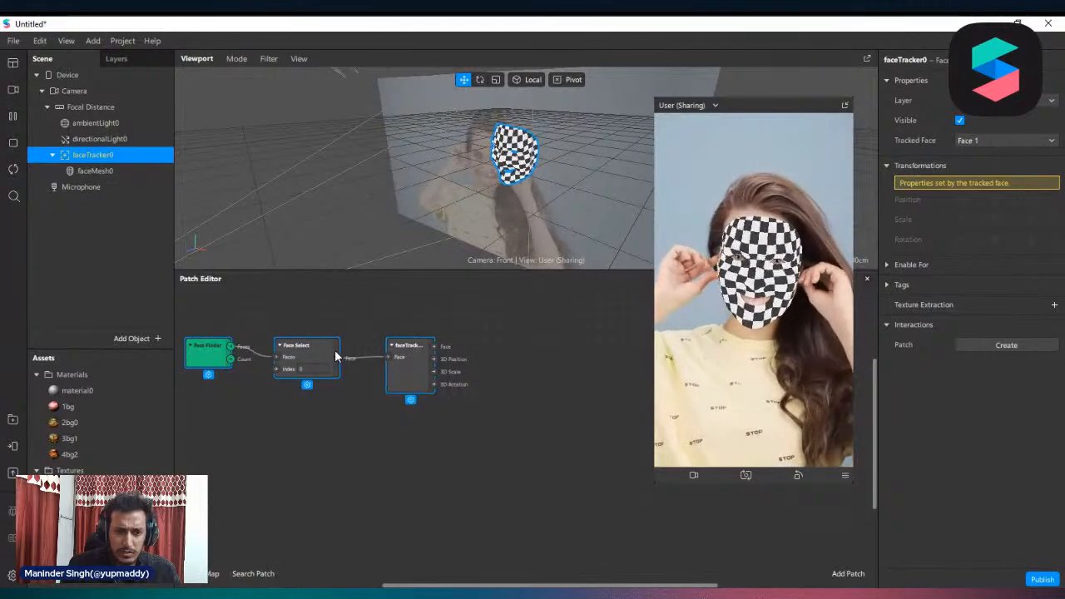
{"action": "left_click_drag", "start_coordinate": [336, 356], "coordinate": [353, 382]}
Open the patch library from the face tracker patch's Face output and examine the Face Landmarks patches from Cheek to Nose
{"action": "left_click_drag", "start_coordinate": [420, 424], "coordinate": [426, 367]}
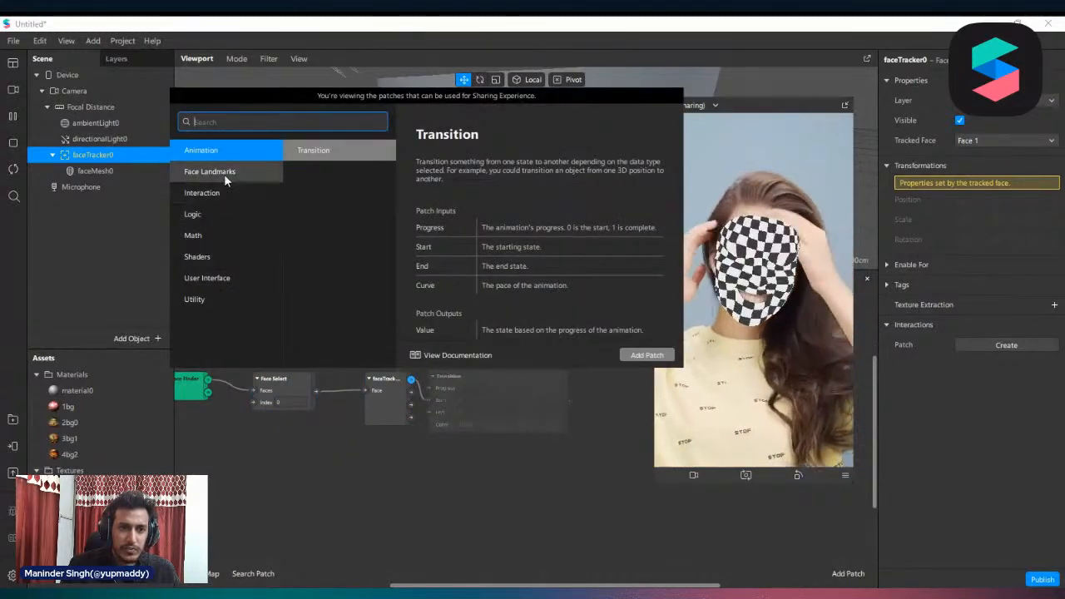
{"action": "left_click", "coordinate": [230, 174]}
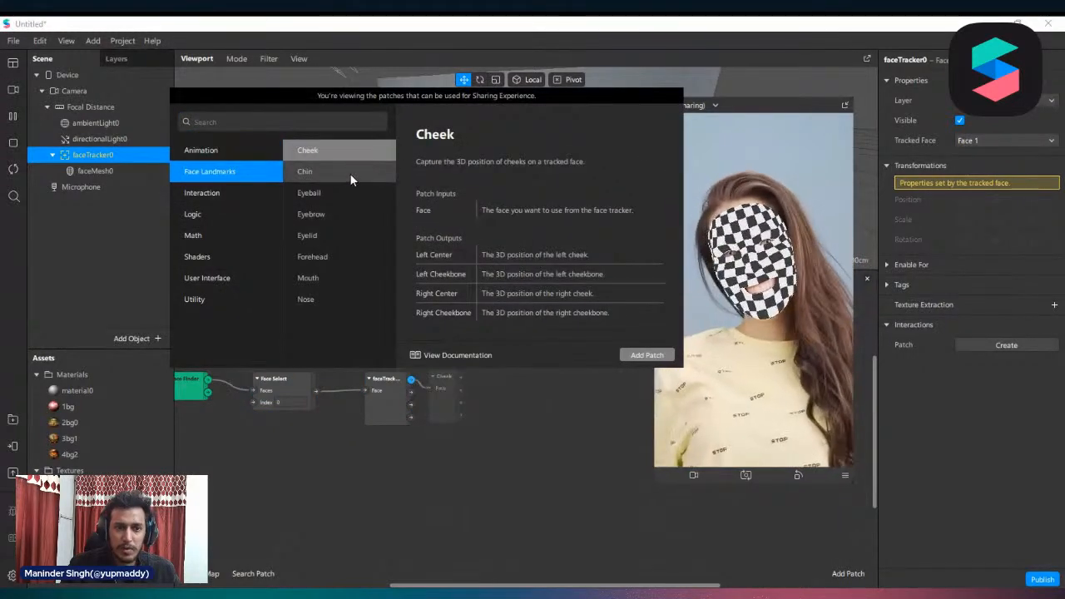
{"action": "left_click", "coordinate": [339, 152]}
{"action": "left_click", "coordinate": [329, 171]}
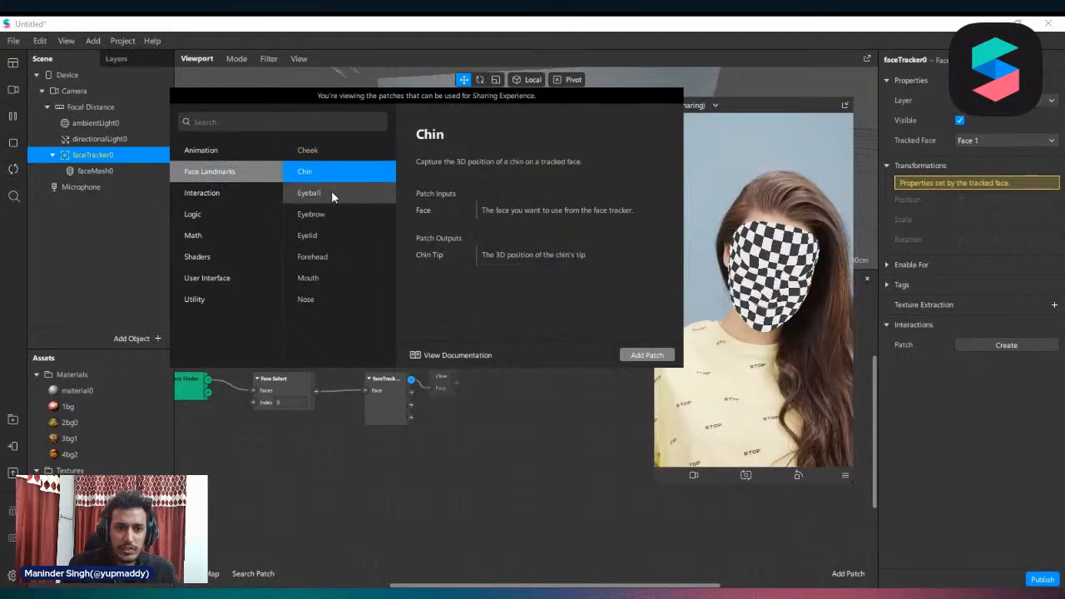
{"action": "left_click", "coordinate": [332, 194]}
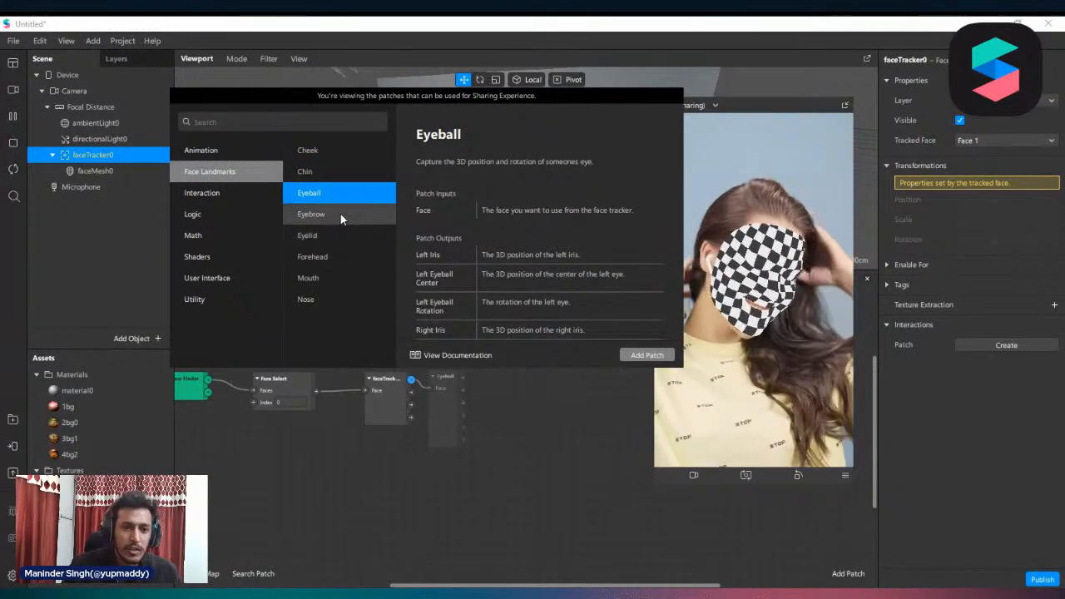
{"action": "left_click", "coordinate": [340, 214]}
{"action": "left_click", "coordinate": [338, 243]}
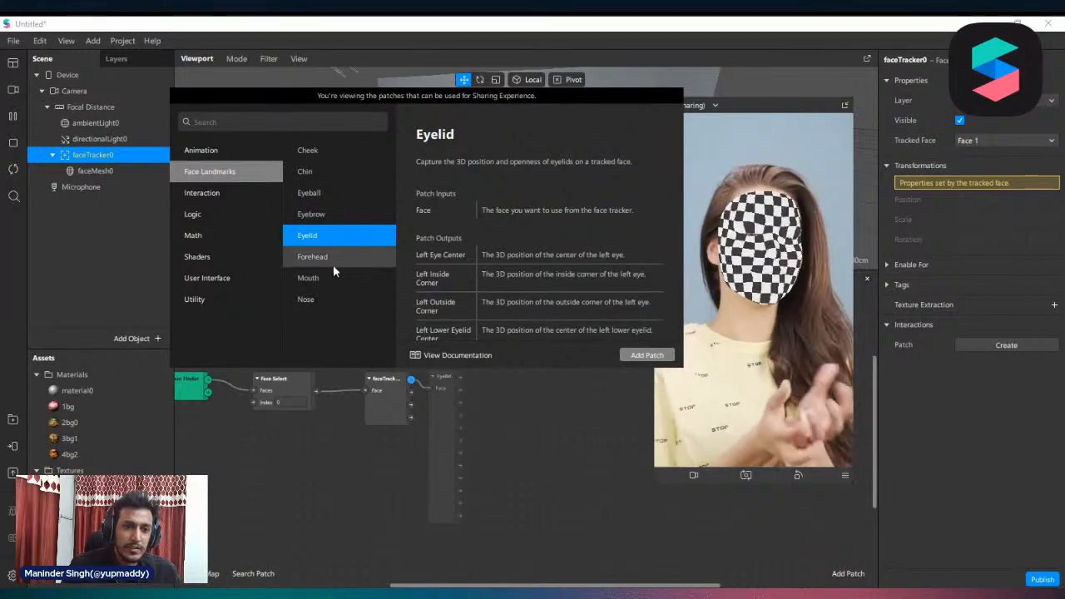
{"action": "left_click", "coordinate": [330, 261]}
{"action": "left_click", "coordinate": [328, 279]}
{"action": "left_click", "coordinate": [330, 301]}
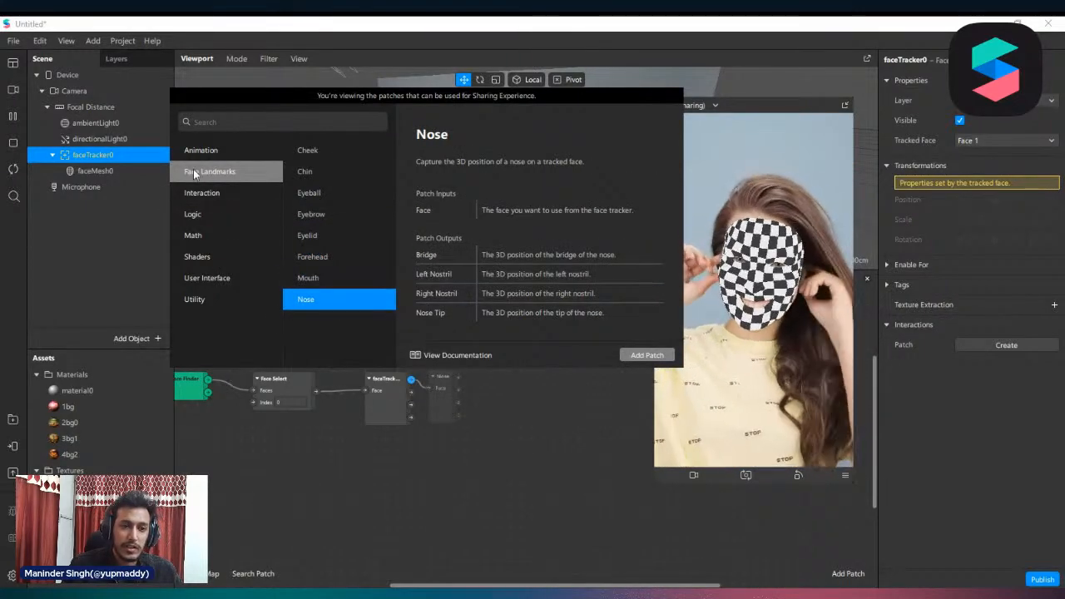
Examine the descriptions of the Interaction patches, including Blink, Happy Face, Head Rotation, Kissing Face, Mouth Open and Smile
{"action": "left_click", "coordinate": [204, 192]}
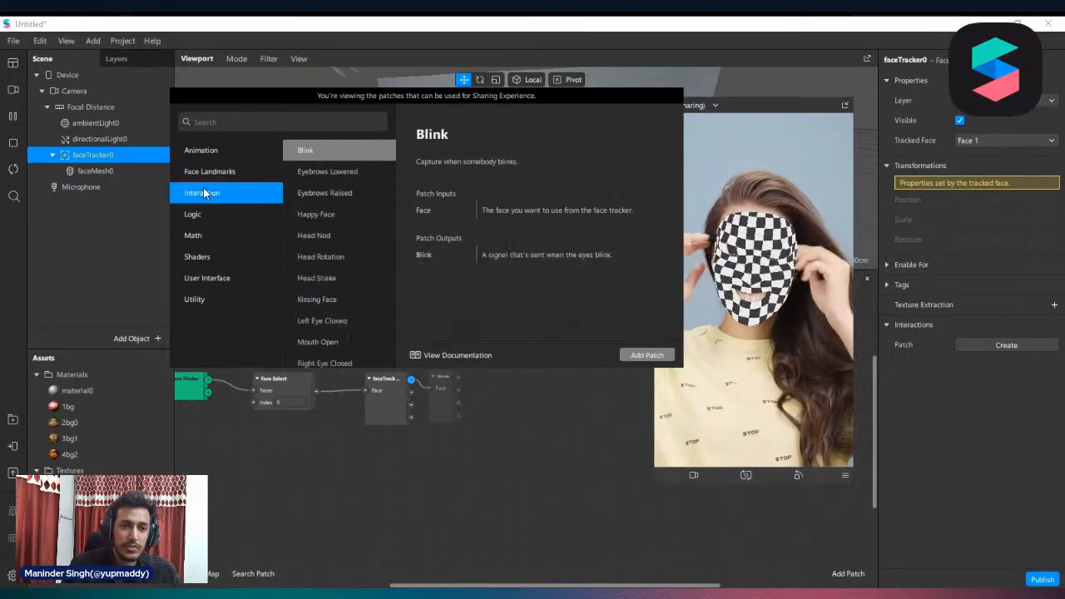
{"action": "left_click", "coordinate": [341, 194]}
{"action": "left_click", "coordinate": [343, 213]}
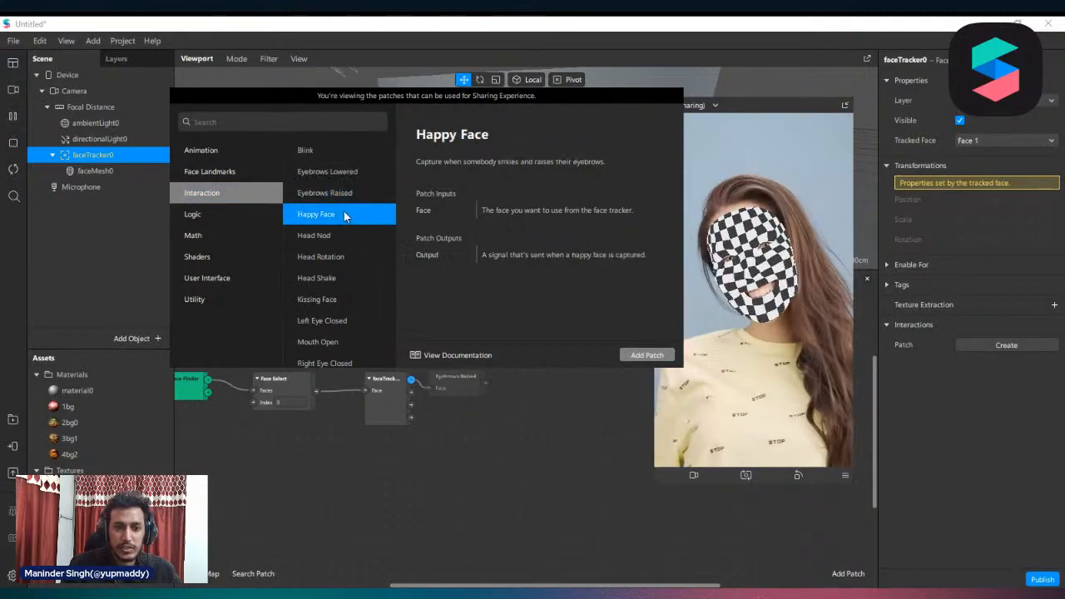
{"action": "left_click", "coordinate": [340, 234]}
{"action": "left_click", "coordinate": [341, 260]}
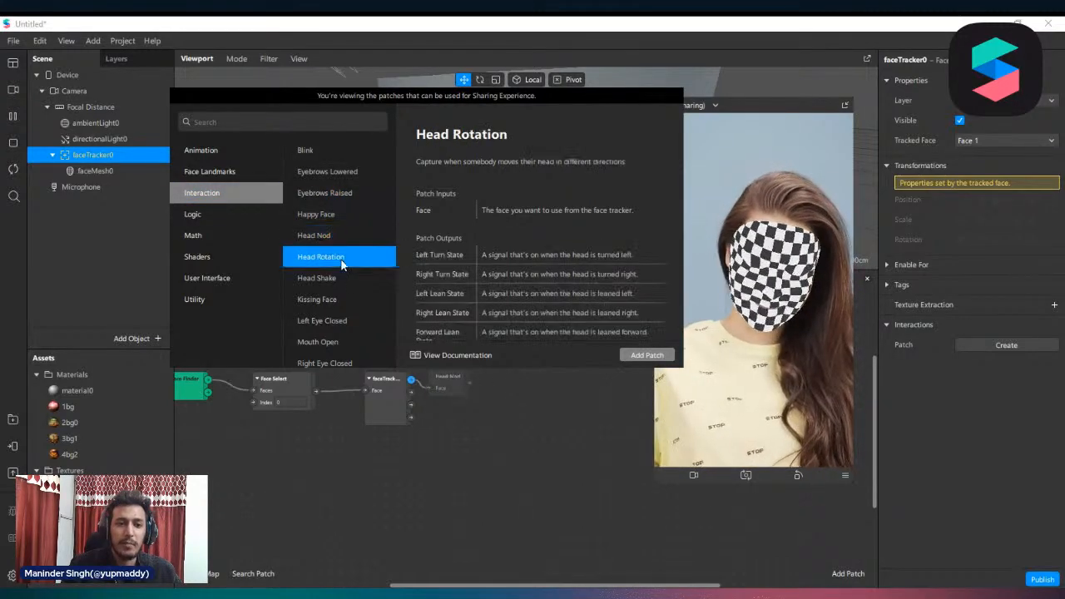
{"action": "scroll", "coordinate": [360, 256], "scroll_direction": "down", "scroll_amount": 2}
{"action": "left_click", "coordinate": [333, 209]}
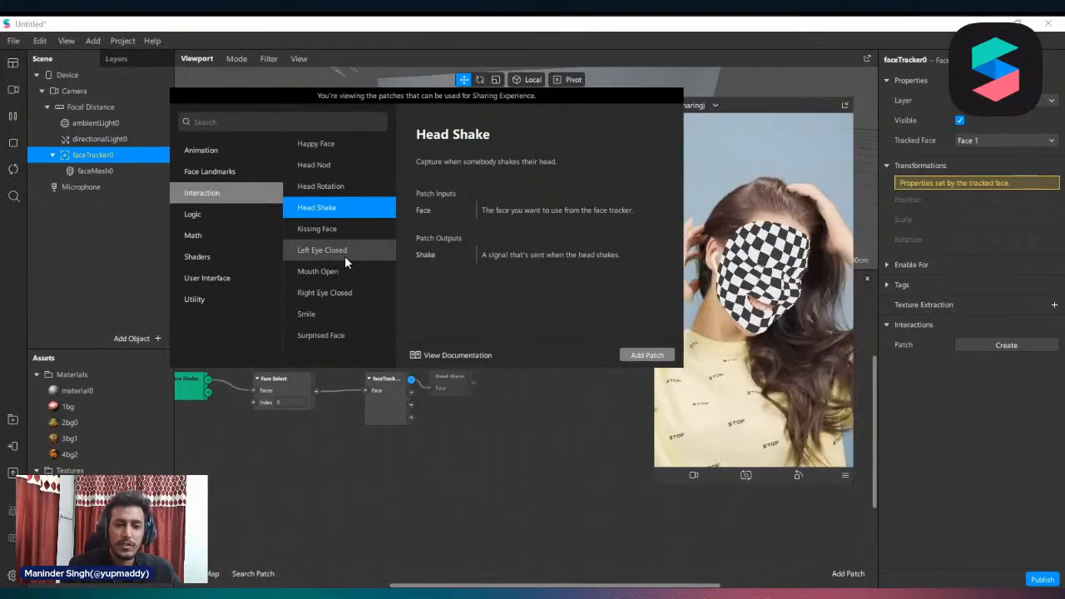
{"action": "left_click", "coordinate": [343, 230]}
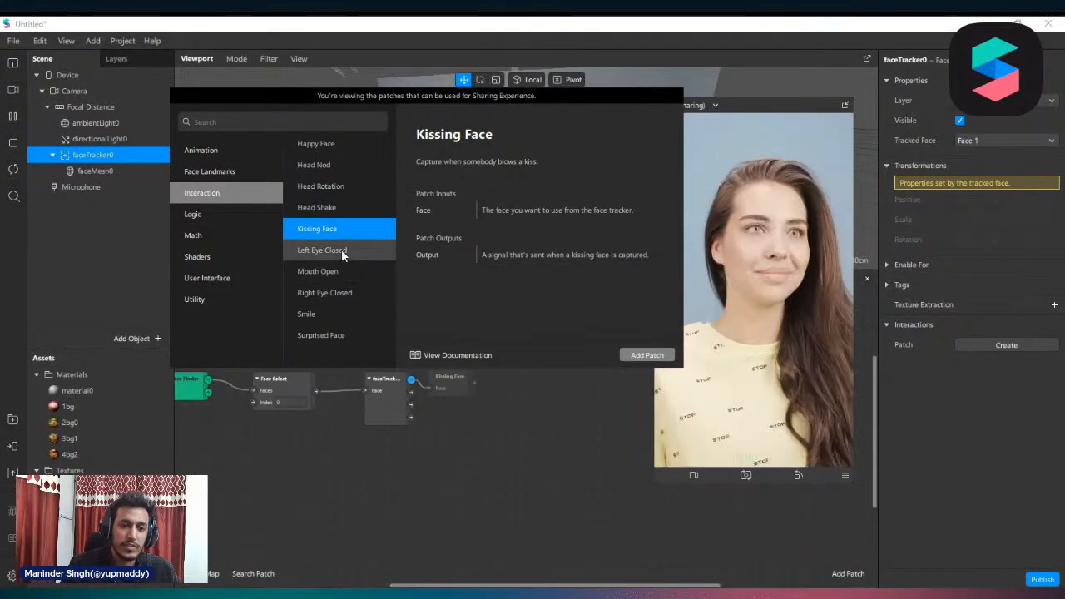
{"action": "left_click", "coordinate": [342, 251]}
{"action": "left_click", "coordinate": [330, 269]}
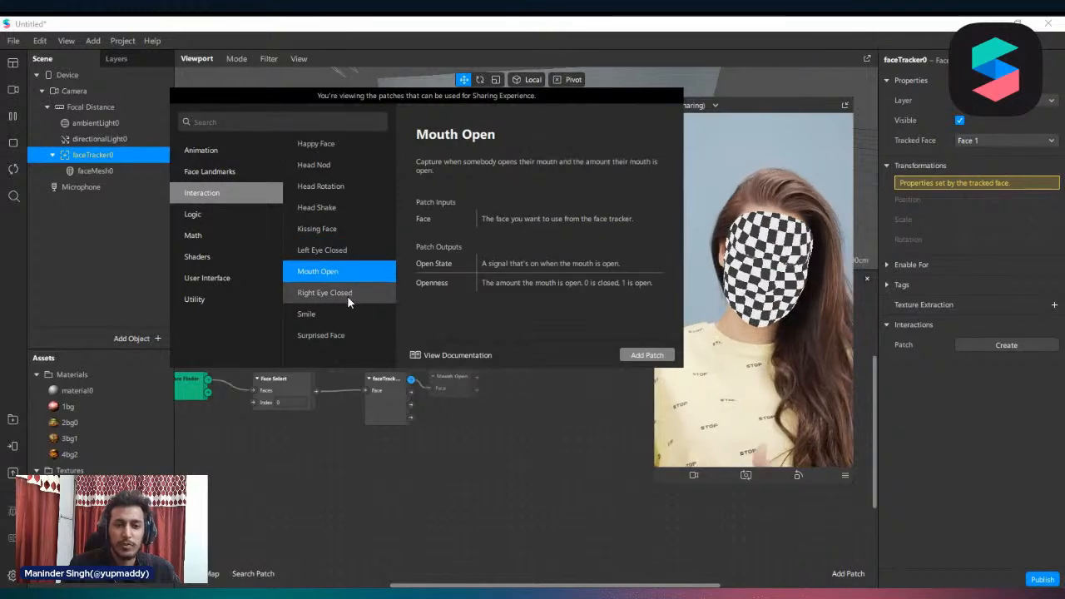
{"action": "left_click", "coordinate": [345, 296]}
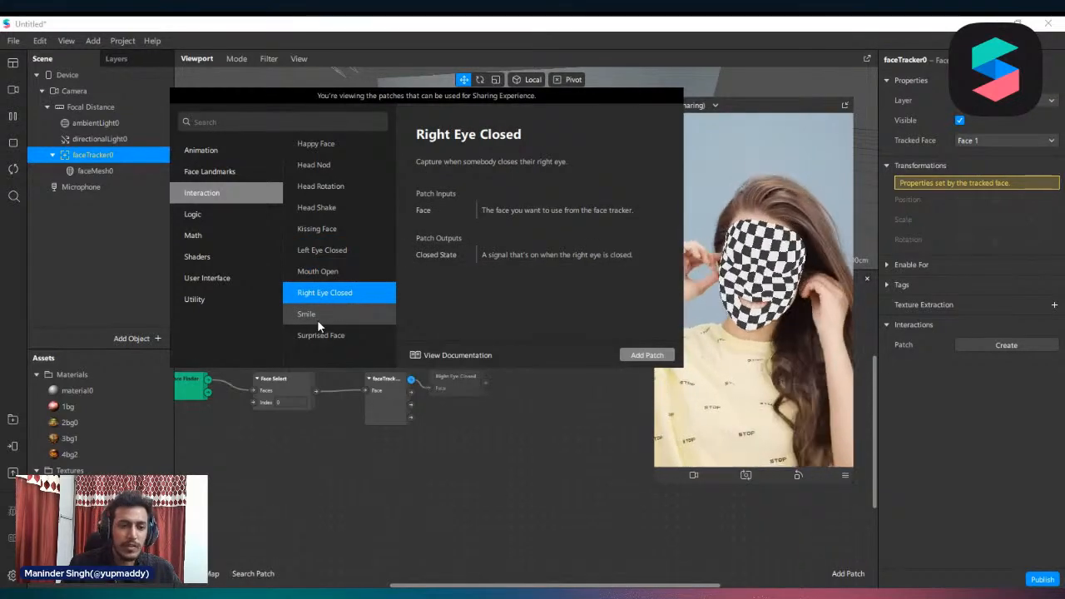
{"action": "left_click", "coordinate": [317, 321]}
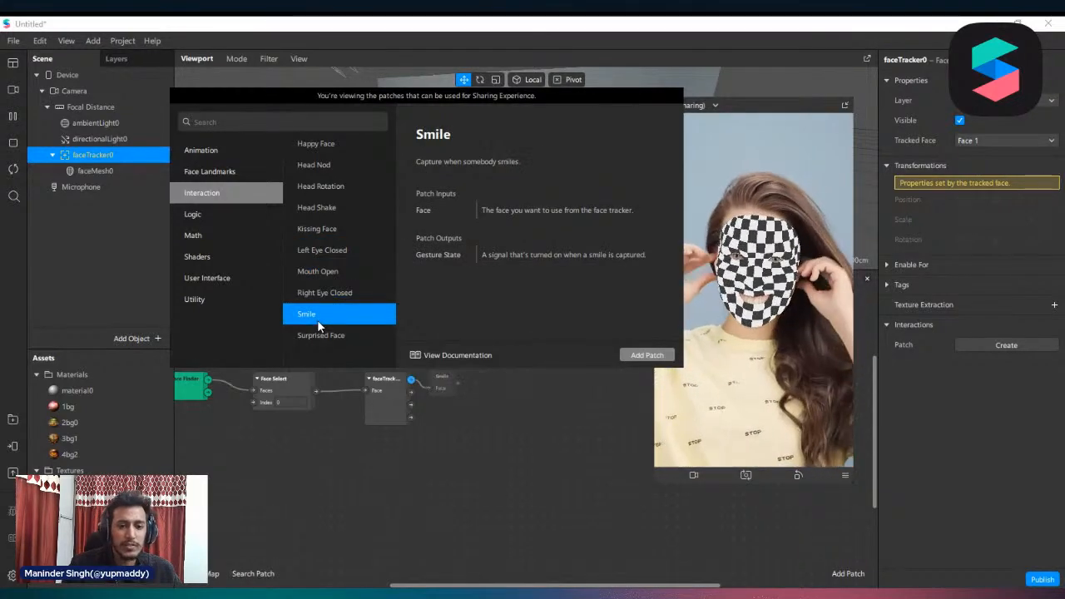
Examine the descriptions of the Logic patches, including Equals Exactly, Greater Than, Greater or Equal and If Then Else
{"action": "left_click", "coordinate": [207, 218]}
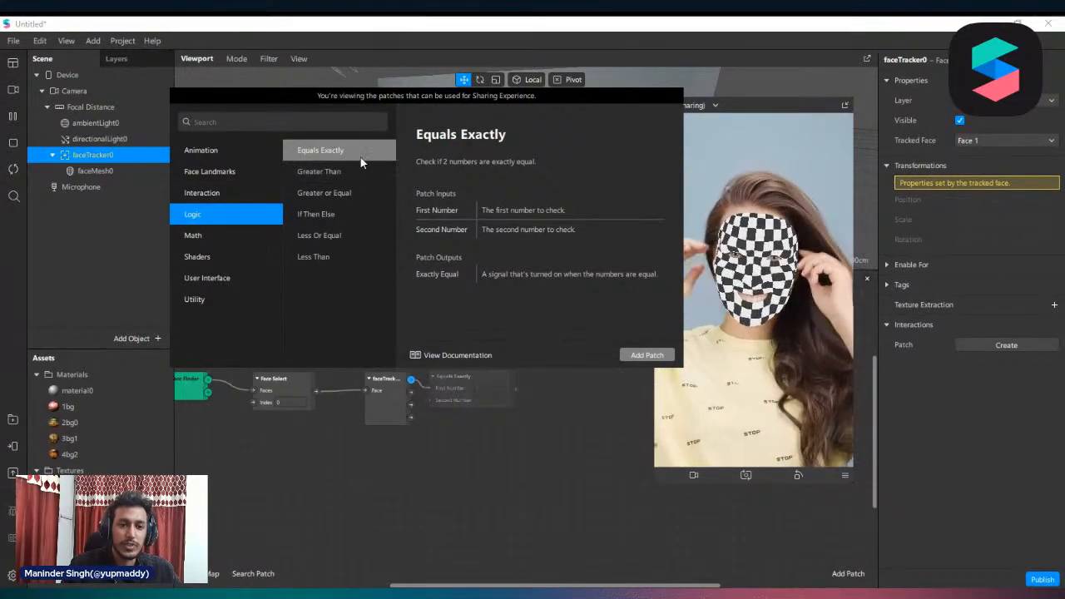
{"action": "left_click", "coordinate": [313, 173]}
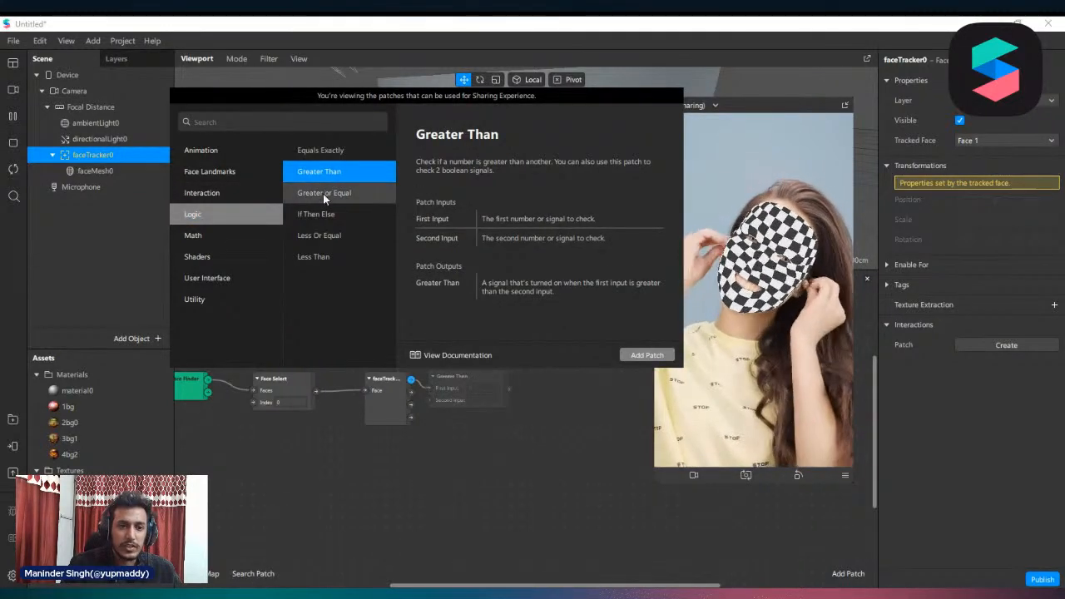
{"action": "left_click", "coordinate": [327, 200]}
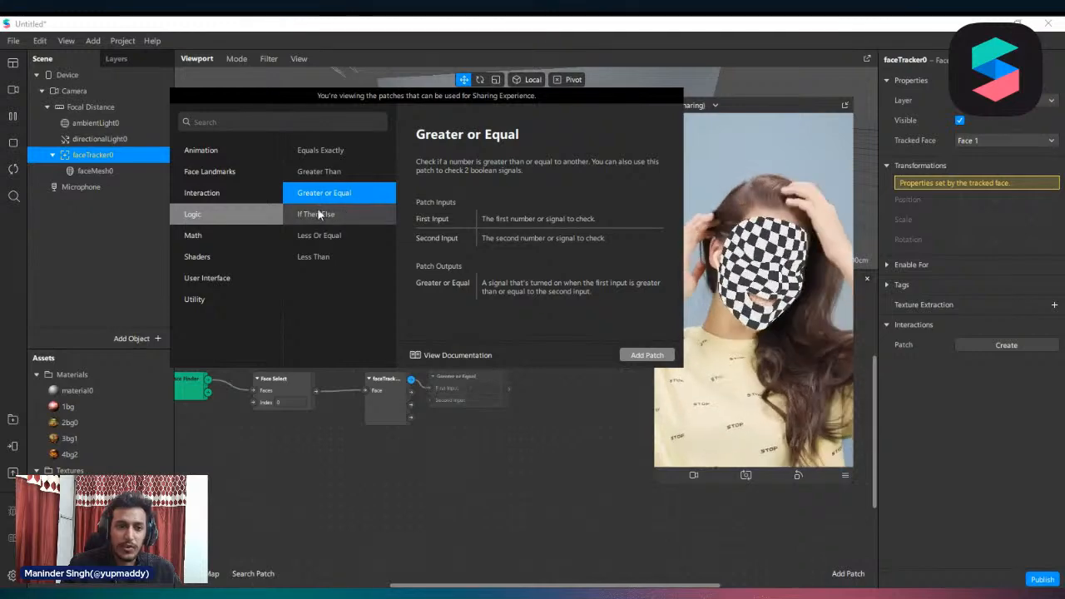
{"action": "left_click", "coordinate": [319, 215]}
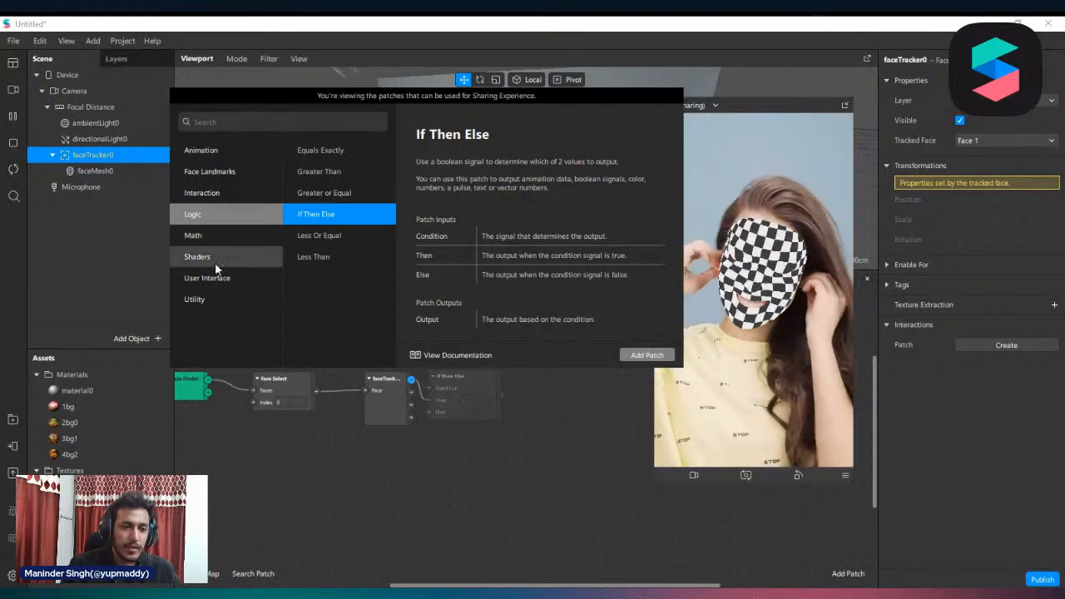
Look through the Math patches available for the Face output, covering the trigonometric, Basic and More groups
{"action": "left_click", "coordinate": [215, 236]}
{"action": "scroll", "coordinate": [346, 224], "scroll_direction": "down", "scroll_amount": 5}
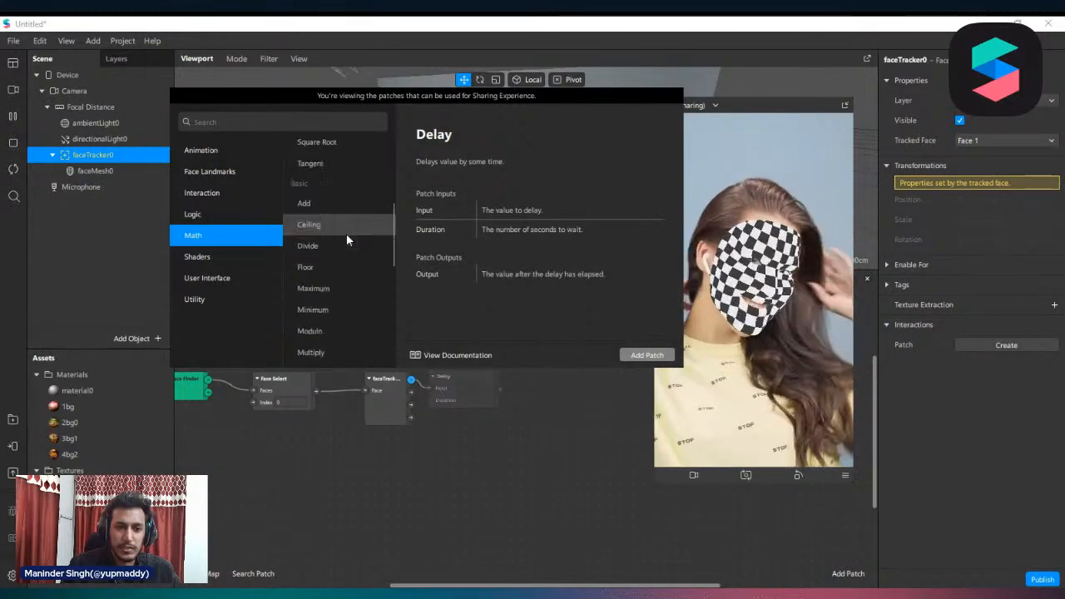
{"action": "scroll", "coordinate": [346, 234], "scroll_direction": "up", "scroll_amount": 5}
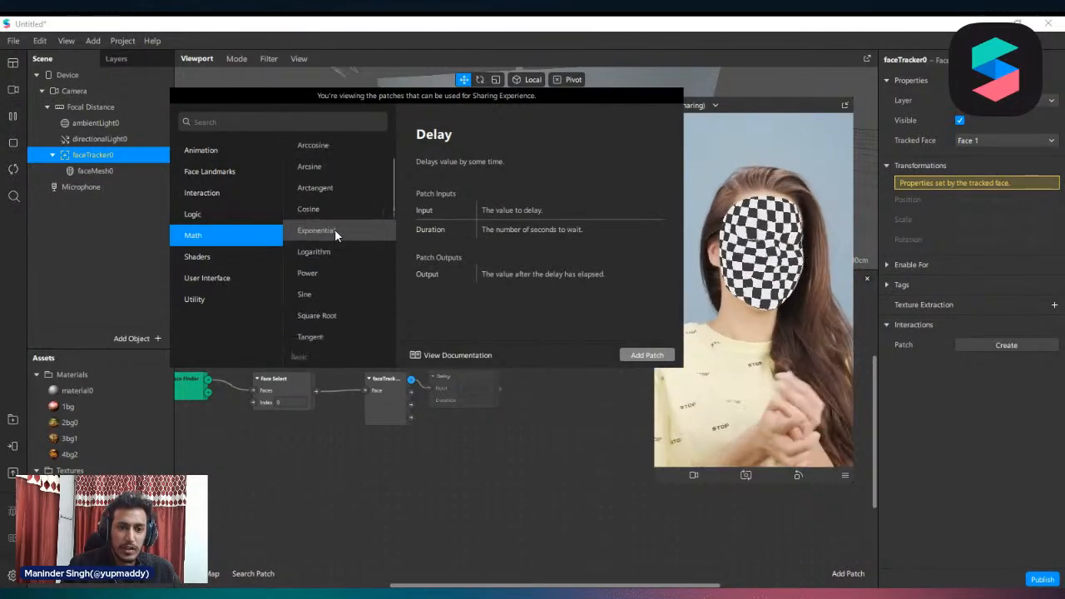
{"action": "scroll", "coordinate": [335, 216], "scroll_direction": "down", "scroll_amount": 3}
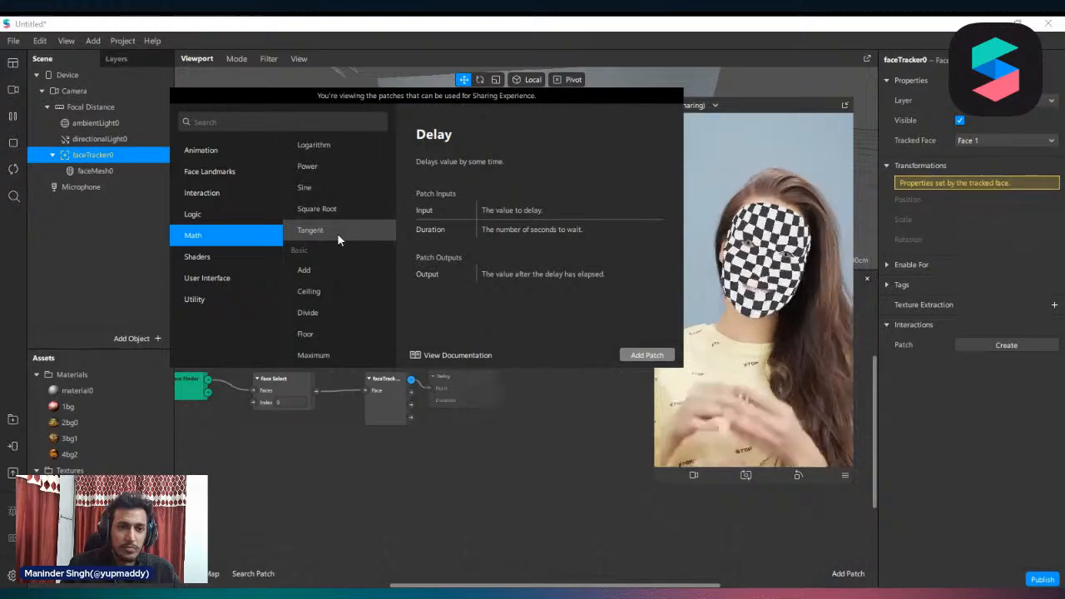
{"action": "scroll", "coordinate": [337, 233], "scroll_direction": "up", "scroll_amount": 3}
{"action": "scroll", "coordinate": [322, 235], "scroll_direction": "down", "scroll_amount": 6}
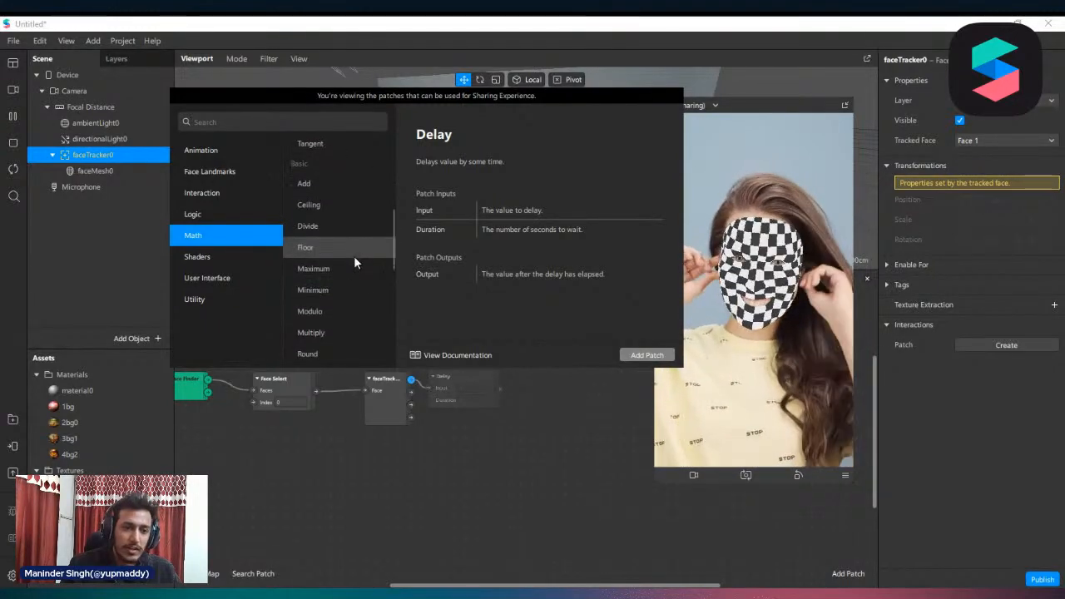
{"action": "scroll", "coordinate": [353, 256], "scroll_direction": "down", "scroll_amount": 5}
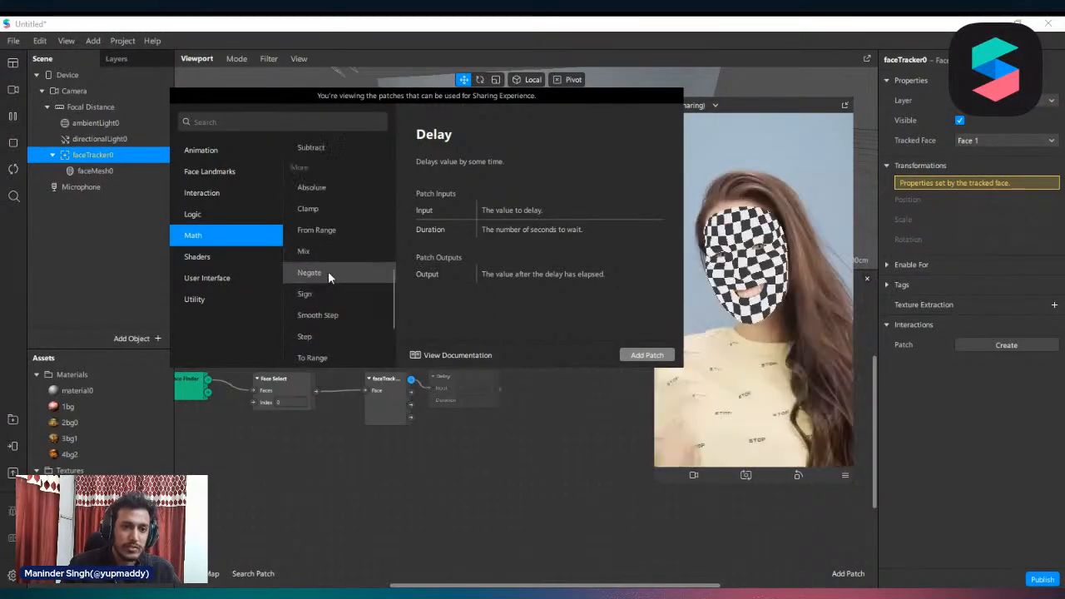
{"action": "scroll", "coordinate": [326, 250], "scroll_direction": "up", "scroll_amount": 1}
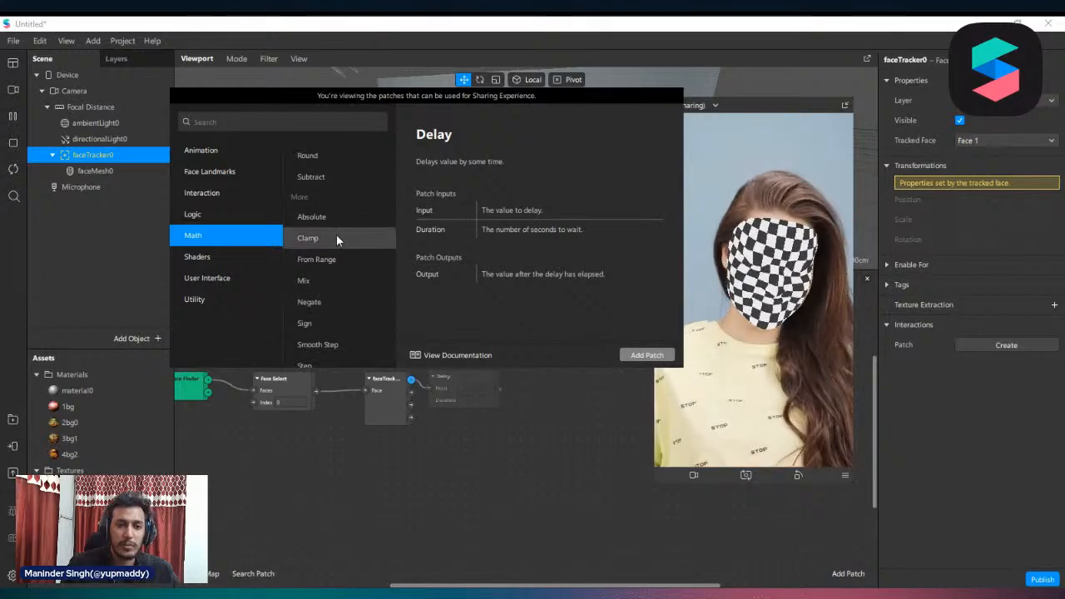
Examine the Shaders patches Color Space, Composition, Delay Frame, Face Extraction Render Pass and Fallback
{"action": "left_click", "coordinate": [248, 263]}
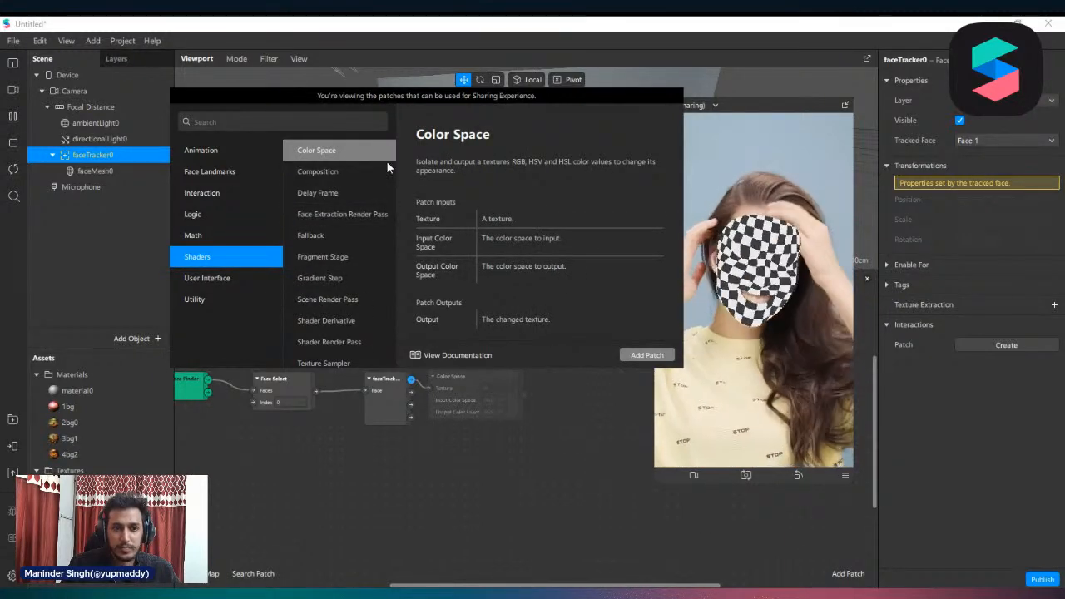
{"action": "left_click", "coordinate": [340, 175]}
{"action": "left_click", "coordinate": [340, 193]}
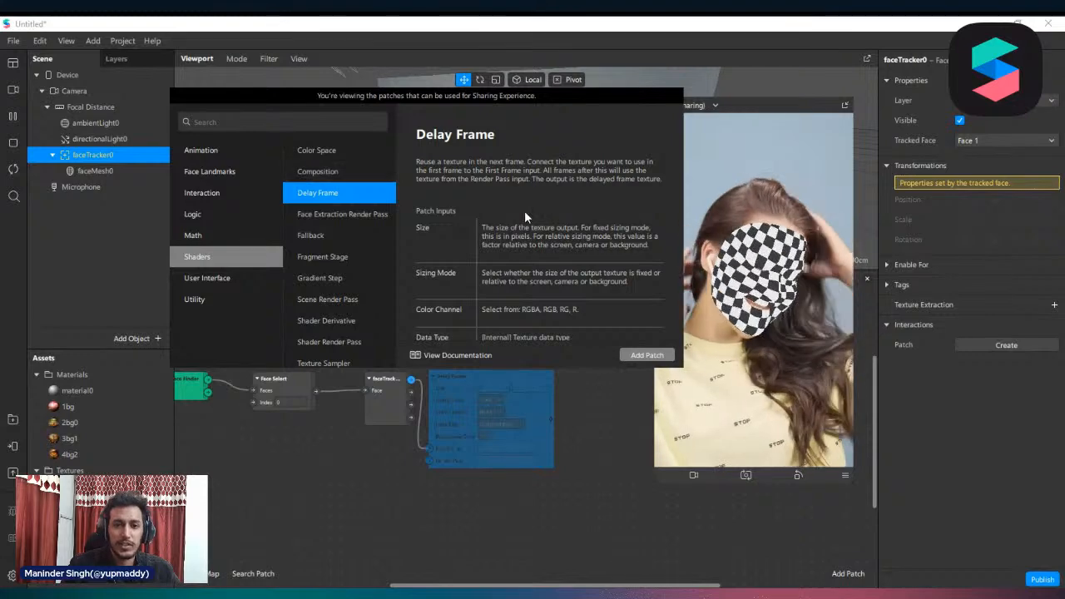
{"action": "left_click", "coordinate": [365, 214]}
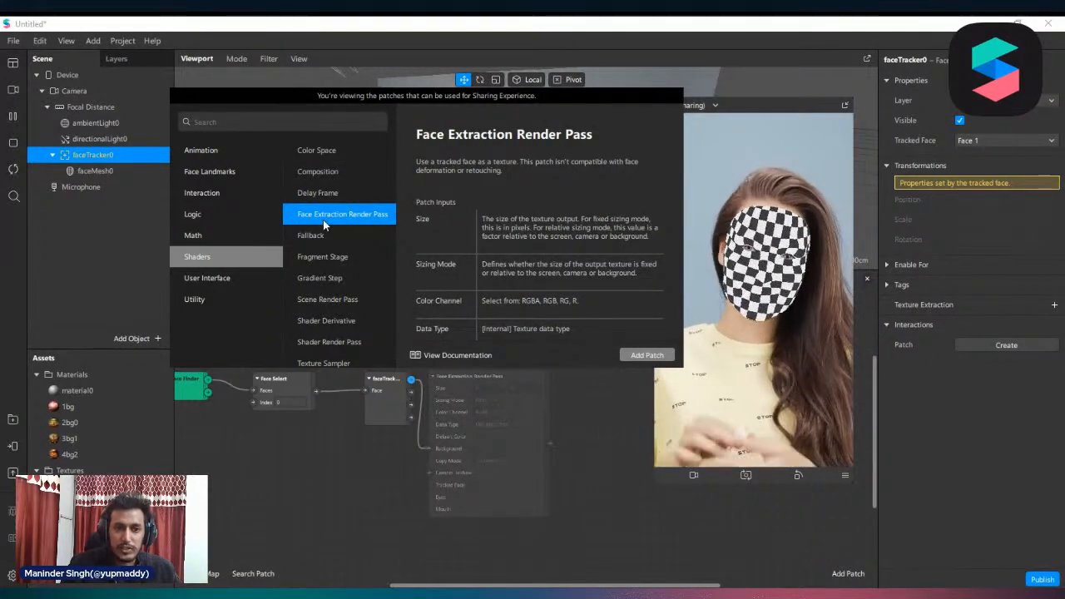
{"action": "left_click", "coordinate": [339, 236]}
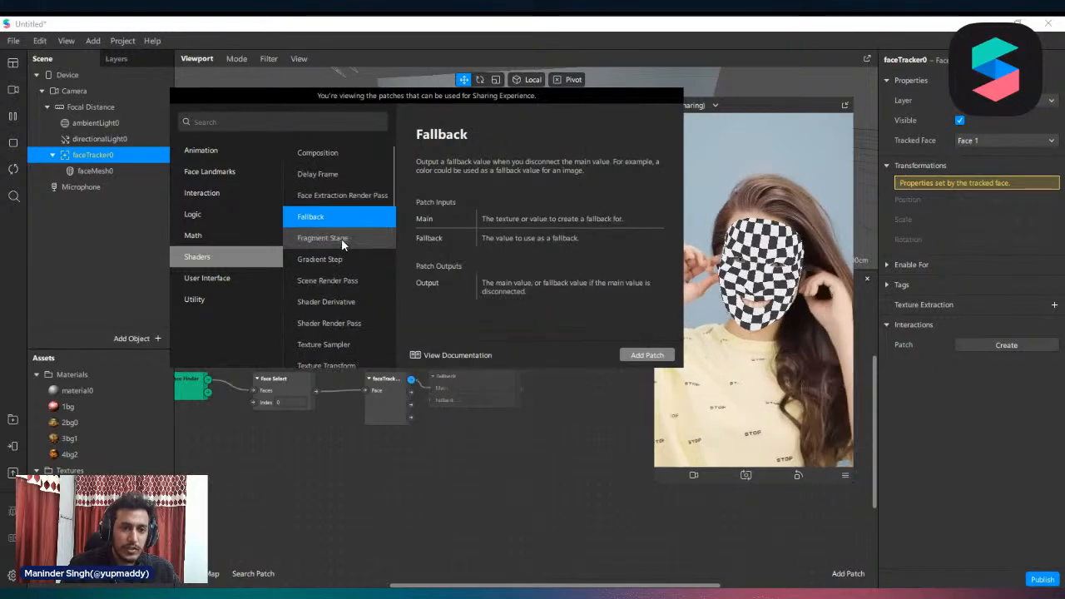
{"action": "scroll", "coordinate": [342, 241], "scroll_direction": "down", "scroll_amount": 5}
{"action": "scroll", "coordinate": [329, 242], "scroll_direction": "up", "scroll_amount": 3}
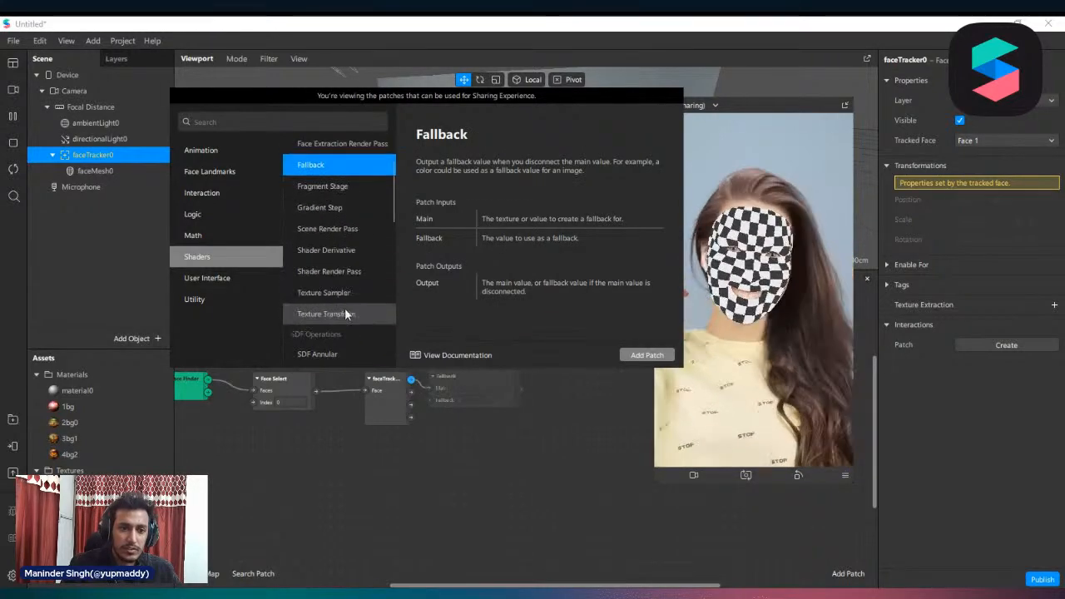
Compare the descriptions of the Texture Transform, Texture Sampler and Shader Render Pass patches in the Shaders category
{"action": "left_click", "coordinate": [329, 315]}
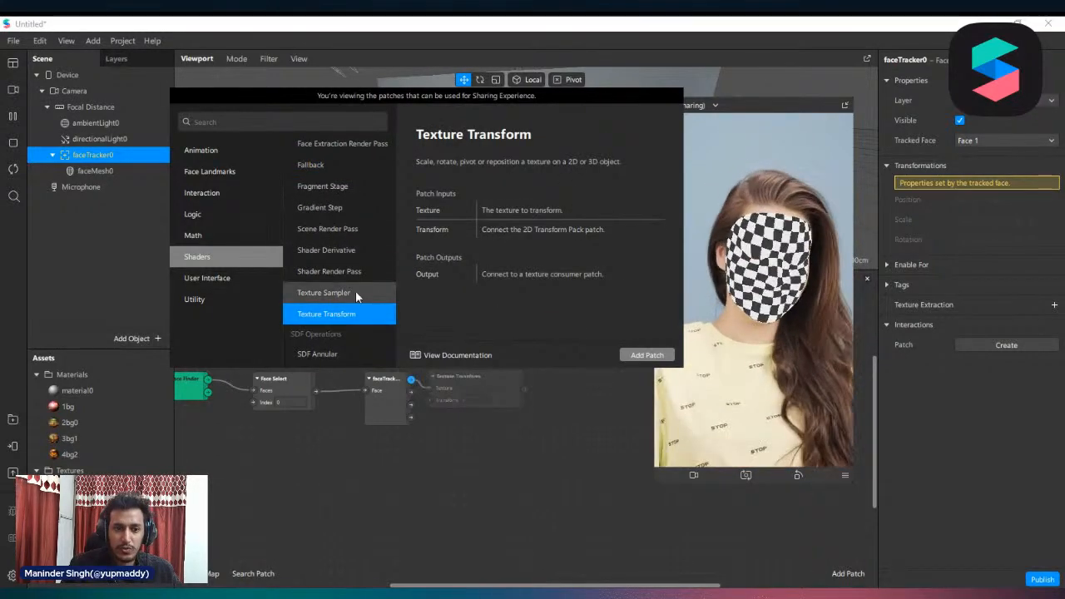
{"action": "left_click", "coordinate": [343, 296]}
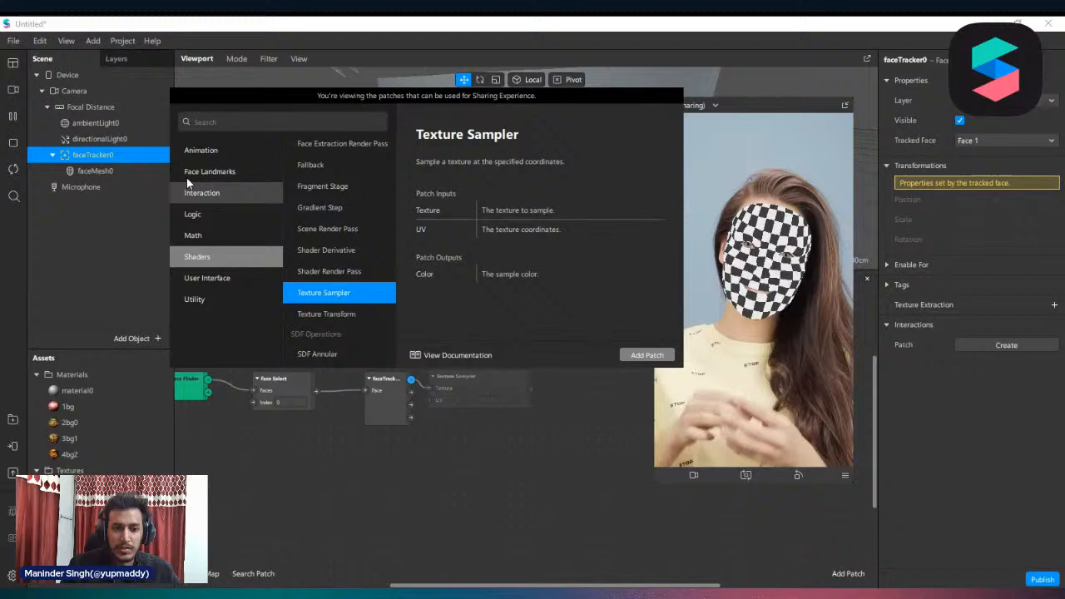
{"action": "left_click", "coordinate": [337, 272]}
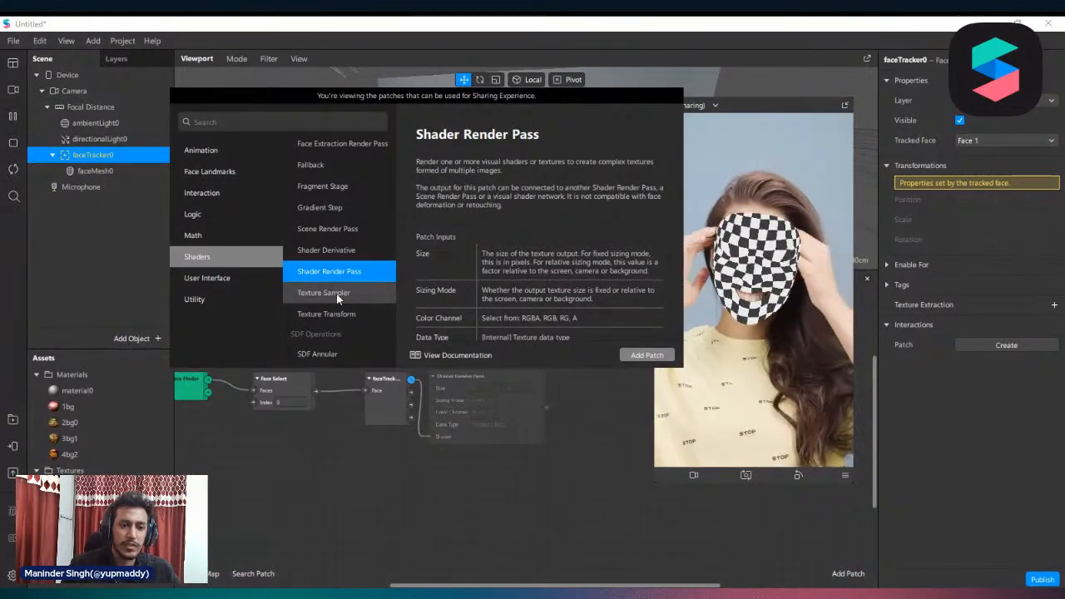
{"action": "left_click", "coordinate": [326, 293]}
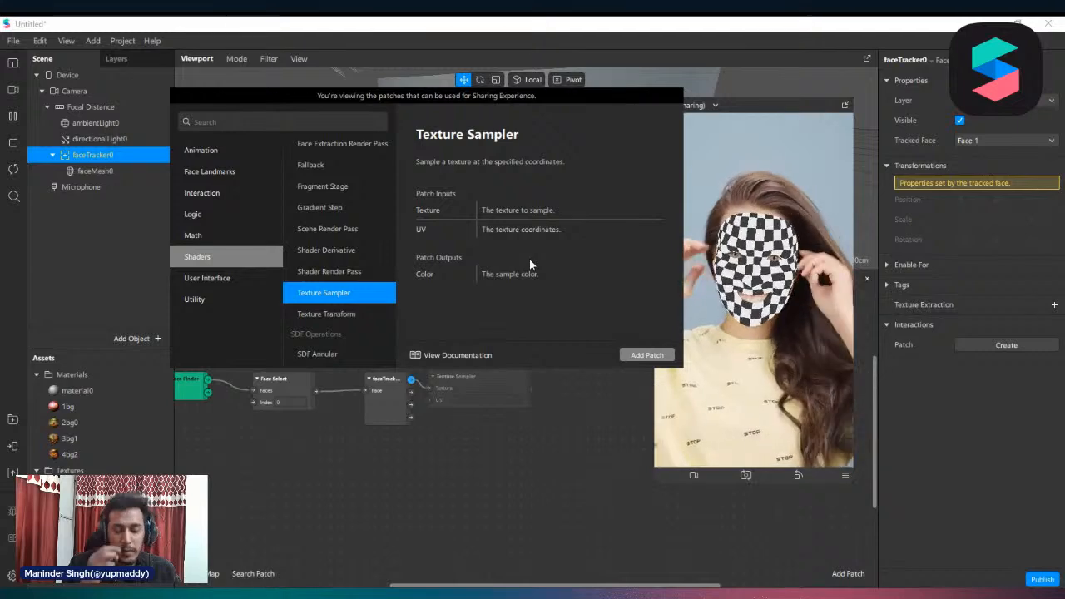
{"action": "scroll", "coordinate": [322, 300], "scroll_direction": "down", "scroll_amount": 4}
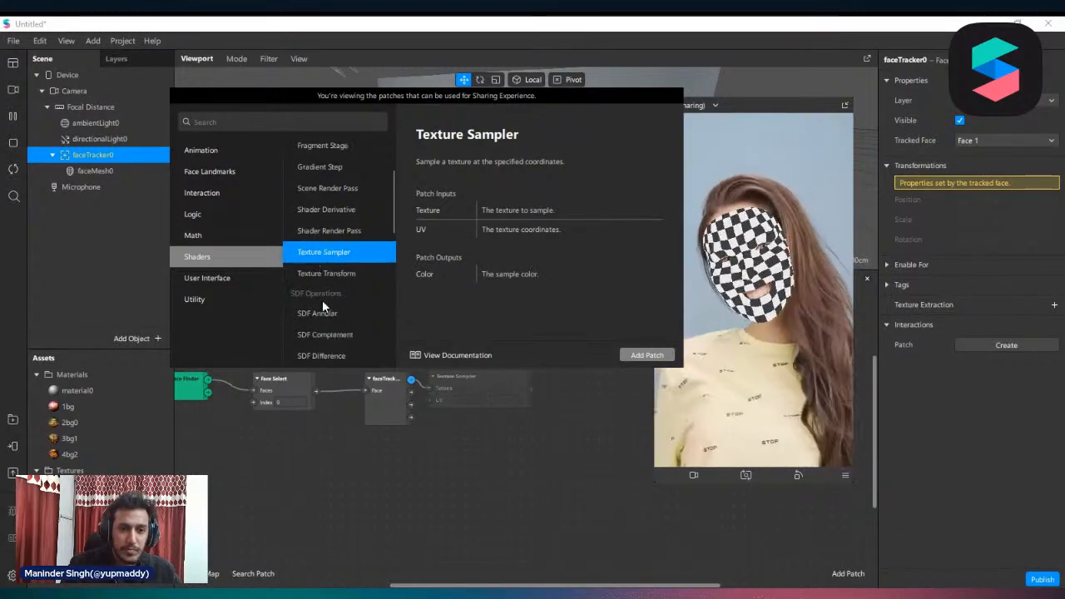
{"action": "left_click", "coordinate": [341, 167]}
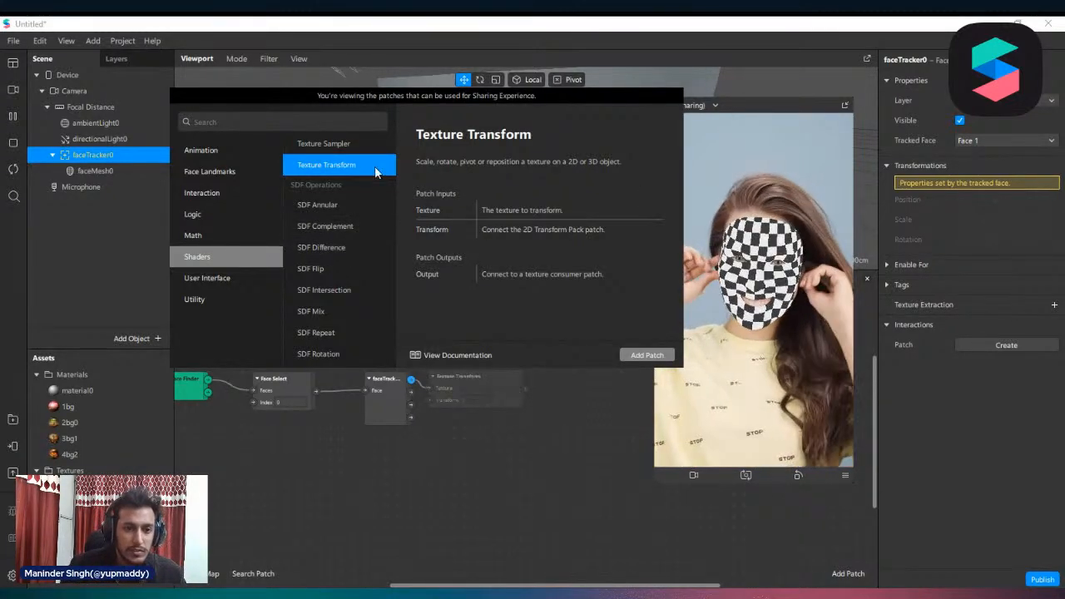
Look through the SDF Operations patches and examine the descriptions of SDF Mix and SDF Intersection
{"action": "scroll", "coordinate": [333, 200], "scroll_direction": "down", "scroll_amount": 6}
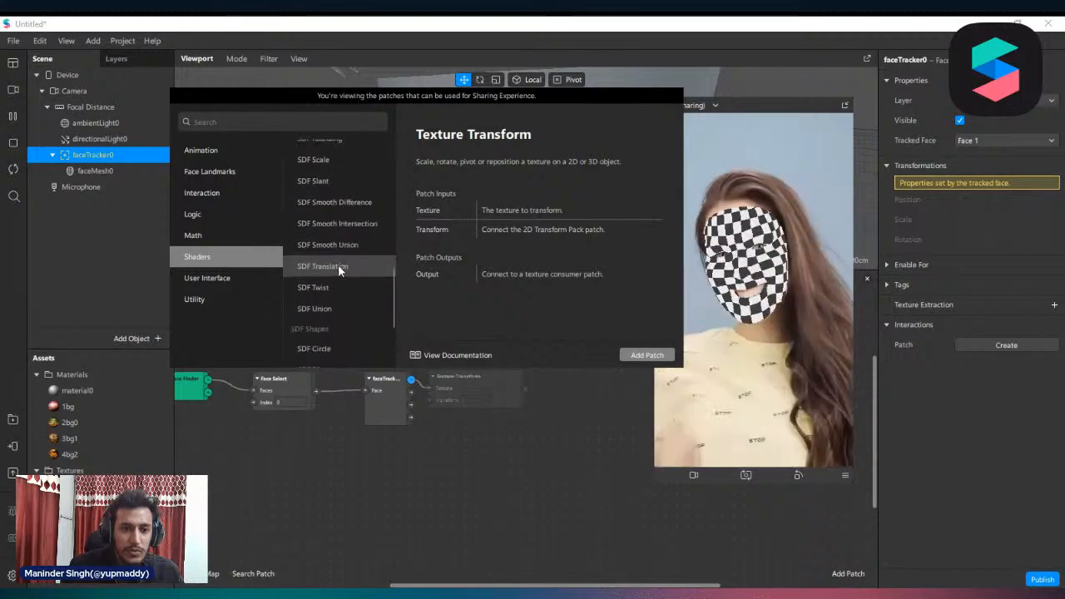
{"action": "scroll", "coordinate": [338, 249], "scroll_direction": "up", "scroll_amount": 6}
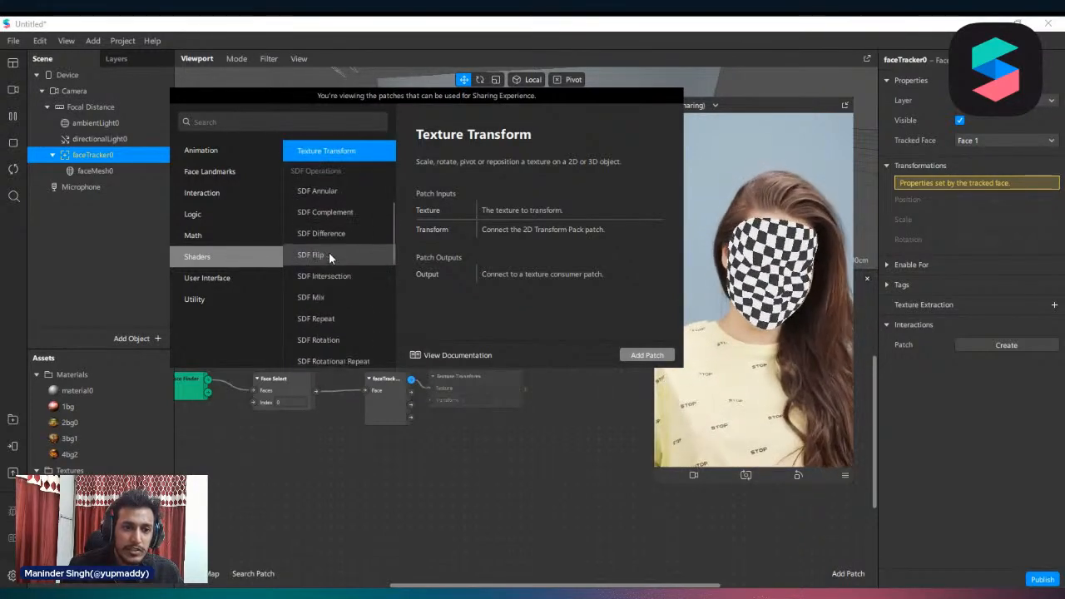
{"action": "scroll", "coordinate": [331, 258], "scroll_direction": "down", "scroll_amount": 3}
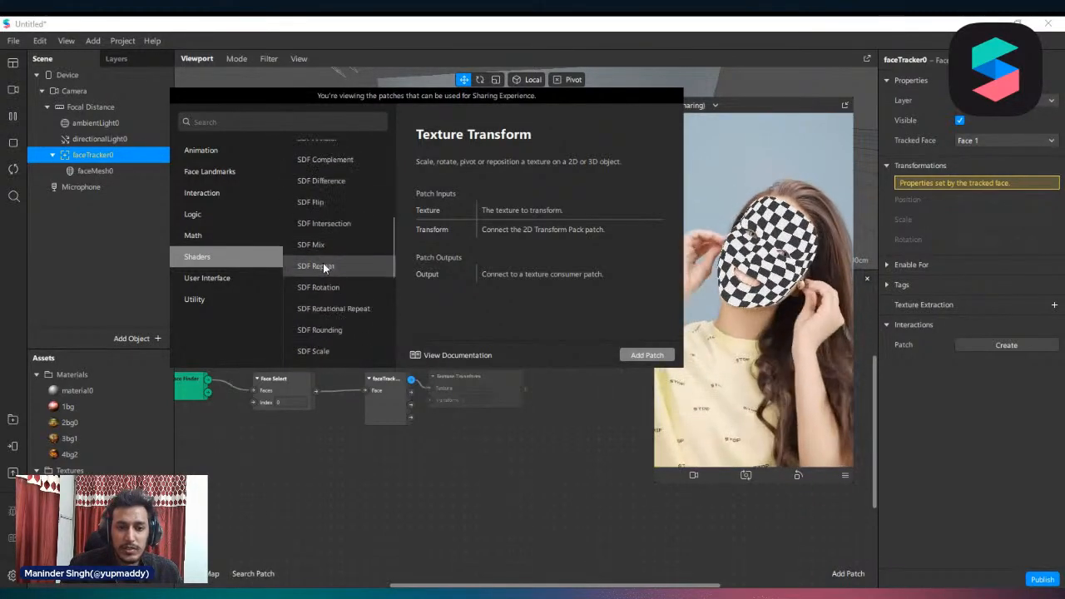
{"action": "left_click", "coordinate": [329, 246]}
{"action": "scroll", "coordinate": [314, 247], "scroll_direction": "down", "scroll_amount": 3}
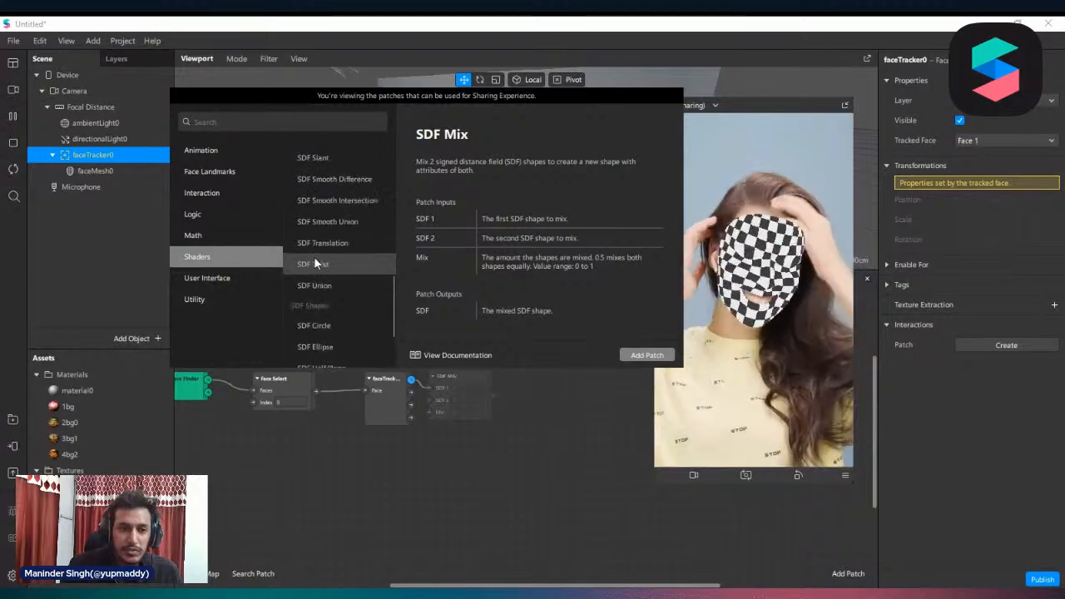
{"action": "scroll", "coordinate": [314, 260], "scroll_direction": "up", "scroll_amount": 4}
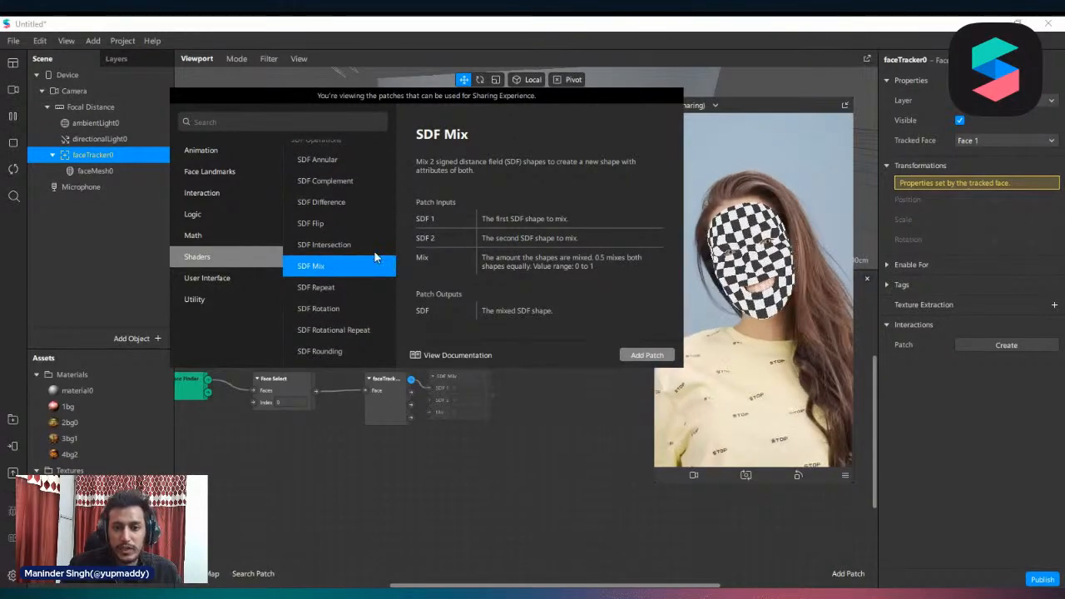
{"action": "left_click", "coordinate": [330, 251]}
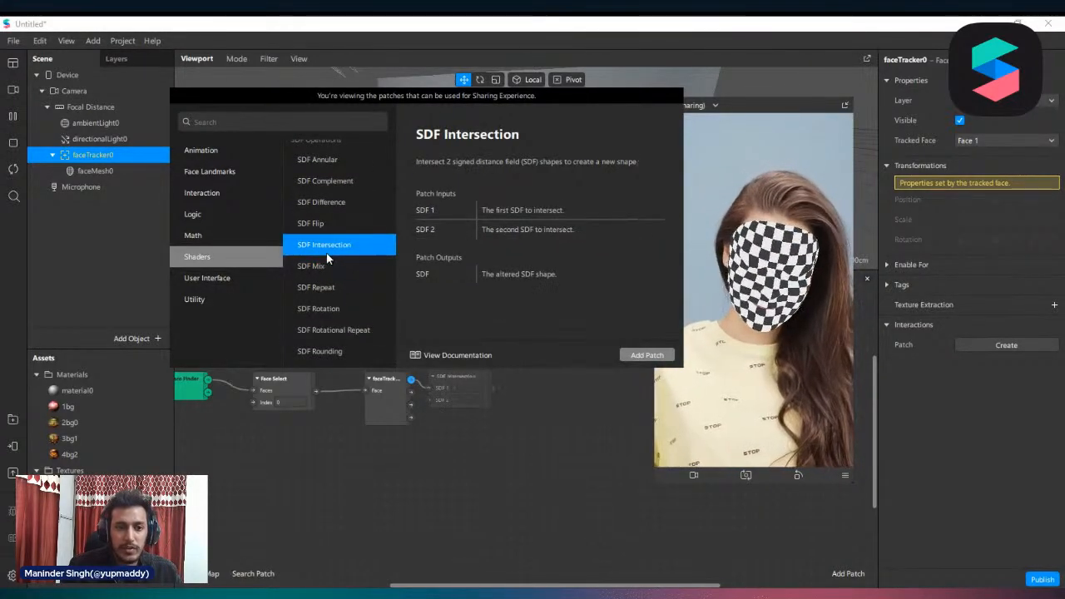
{"action": "left_click", "coordinate": [323, 267]}
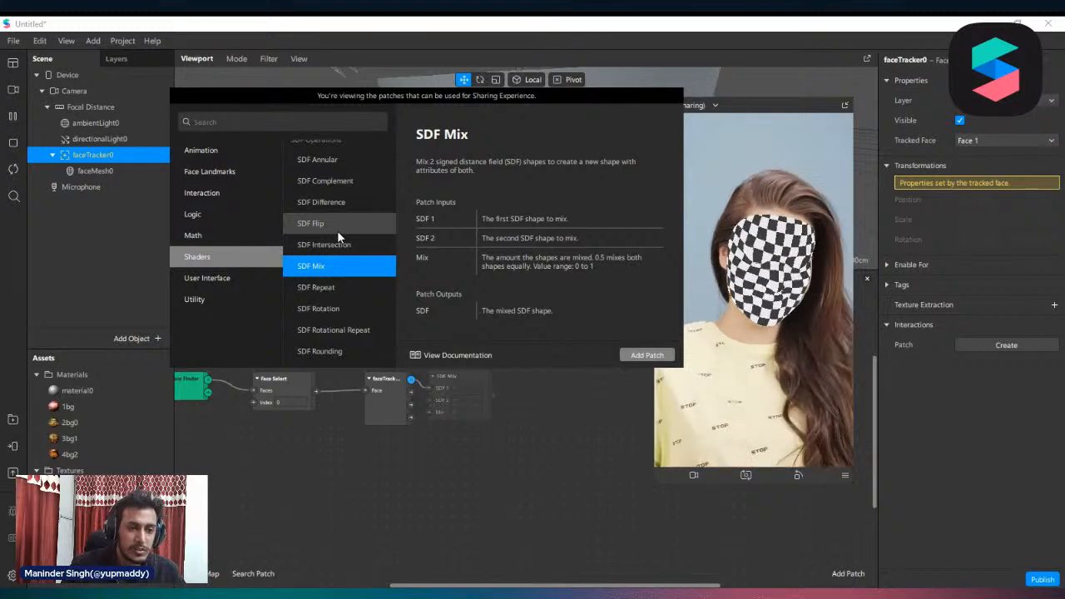
Examine Picker UI and the Utility patches, including Option Picker, Sender and Value, and close the patch library without adding a patch
{"action": "left_click", "coordinate": [225, 281]}
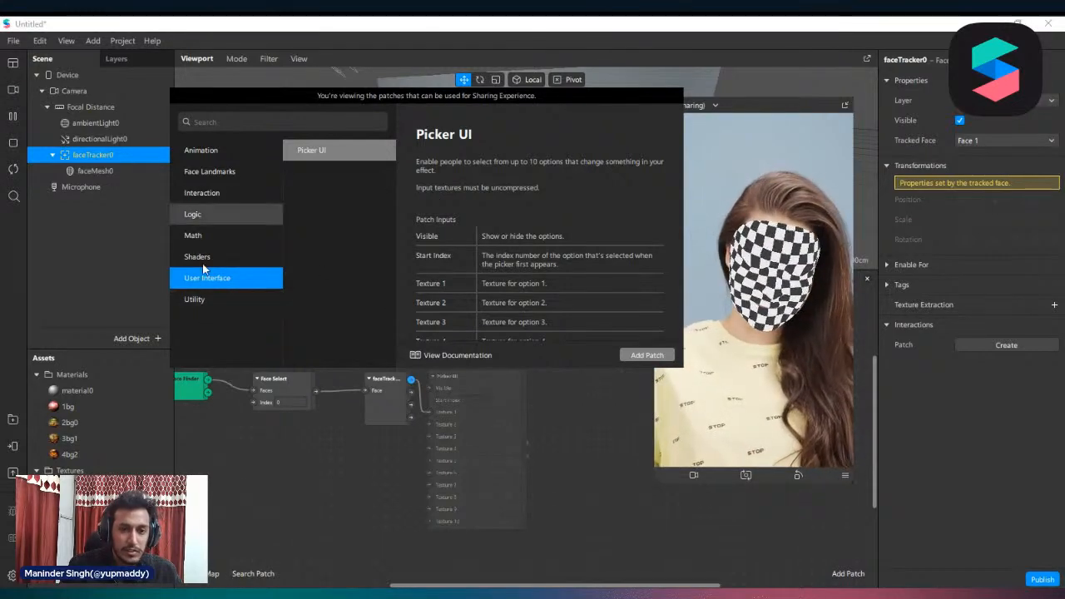
{"action": "left_click", "coordinate": [218, 299]}
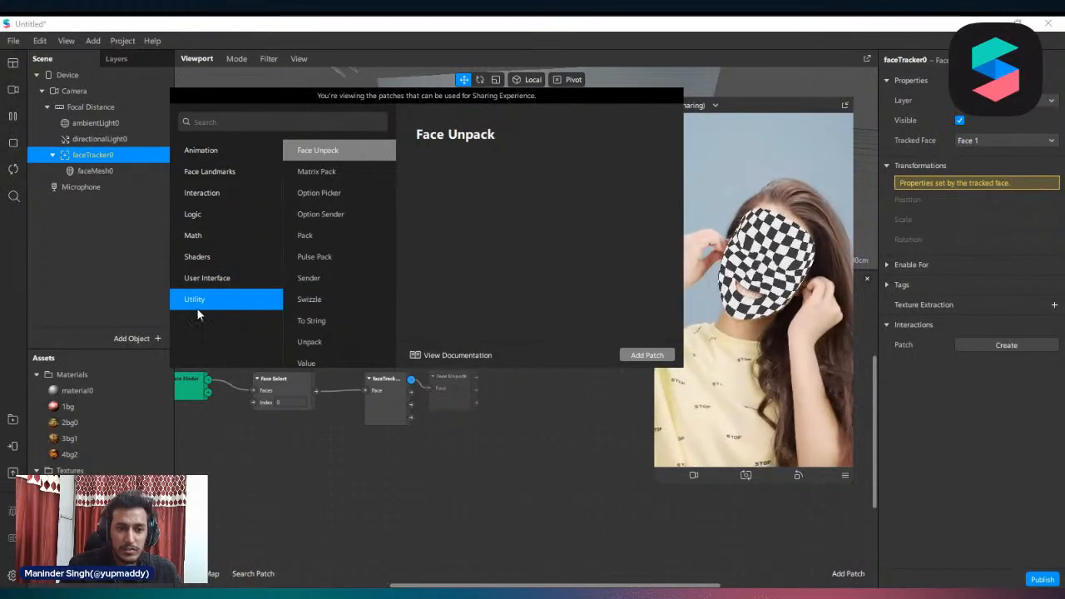
{"action": "left_click", "coordinate": [337, 171]}
{"action": "left_click", "coordinate": [333, 200]}
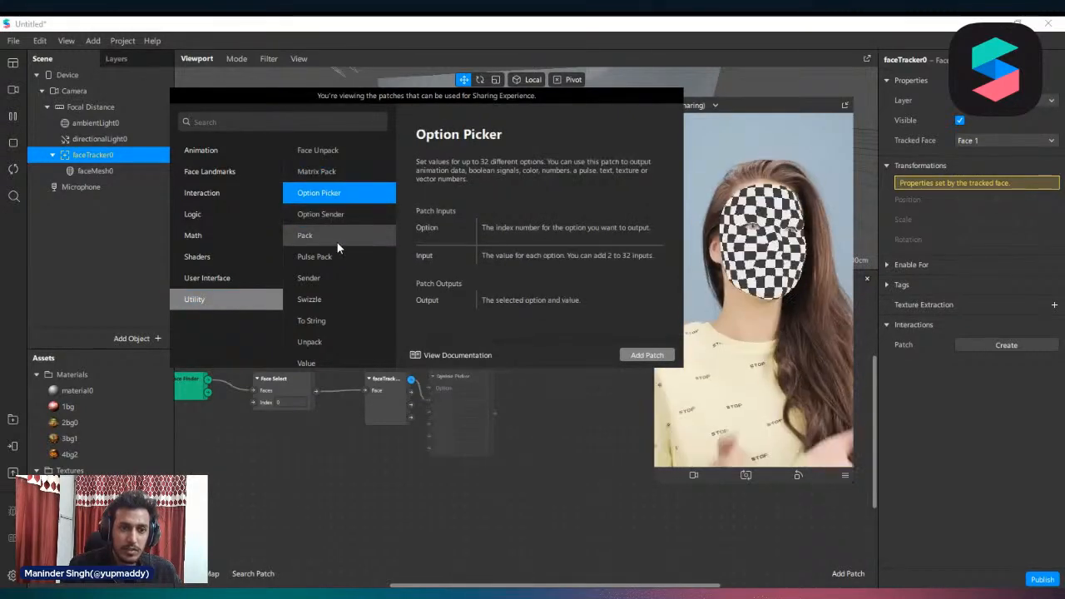
{"action": "left_click", "coordinate": [336, 238]}
{"action": "left_click", "coordinate": [333, 254]}
{"action": "left_click", "coordinate": [332, 279]}
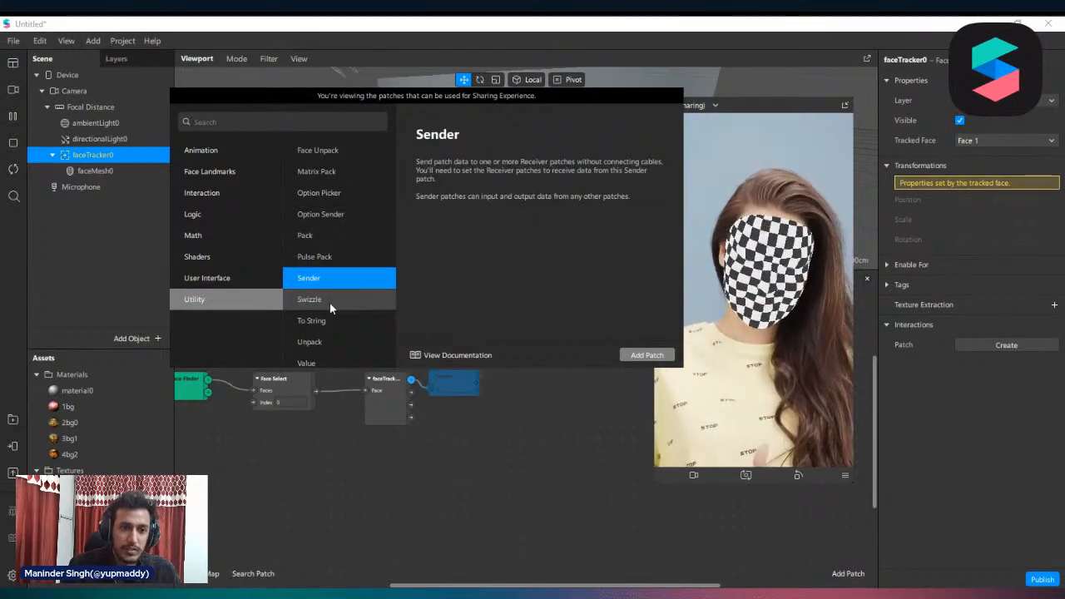
{"action": "left_click", "coordinate": [329, 302]}
{"action": "left_click", "coordinate": [335, 323]}
{"action": "scroll", "coordinate": [334, 326], "scroll_direction": "down", "scroll_amount": 1}
{"action": "left_click", "coordinate": [325, 335]}
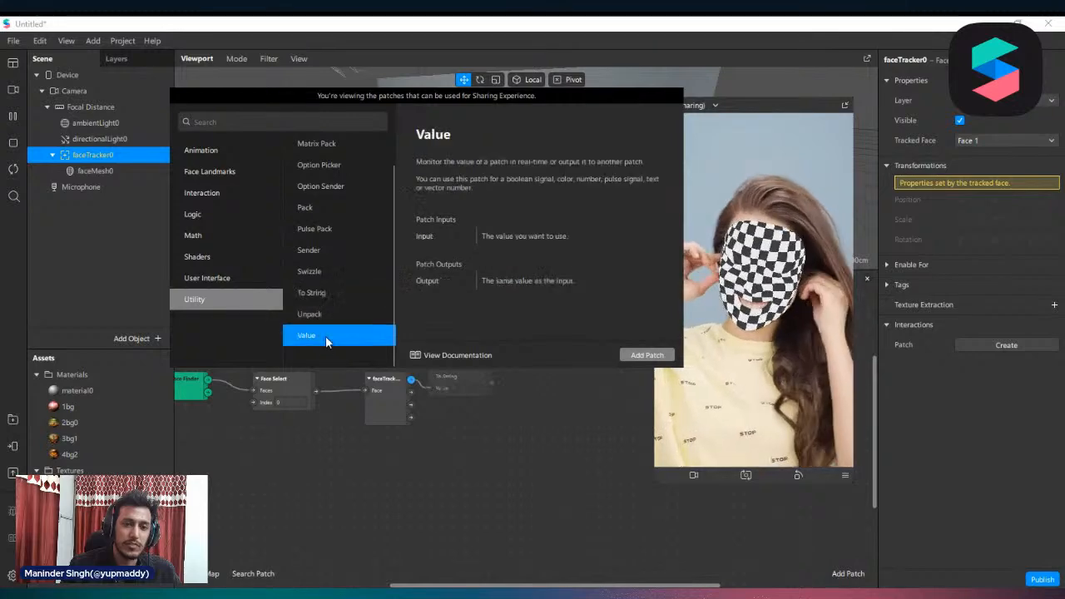
{"action": "left_click", "coordinate": [467, 410]}
{"action": "left_click", "coordinate": [402, 394]}
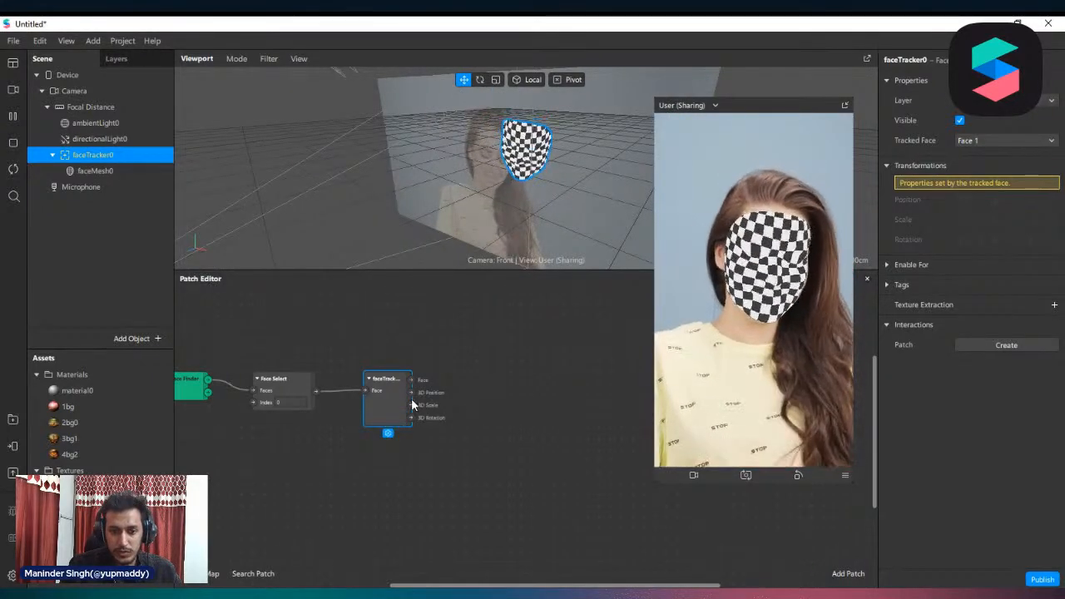
{"action": "left_click_drag", "start_coordinate": [399, 399], "coordinate": [455, 386]}
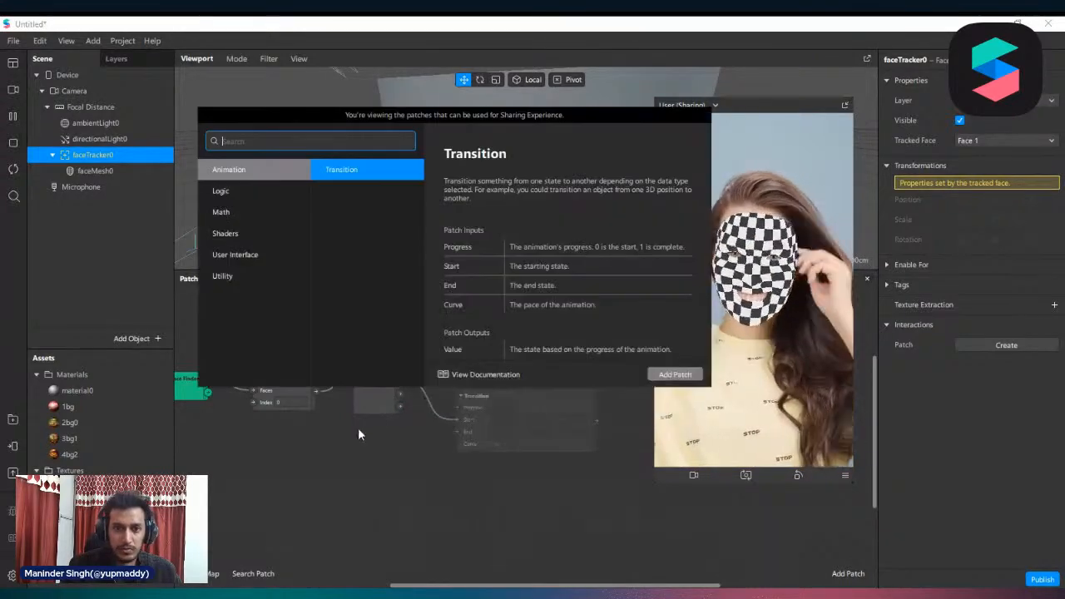
{"action": "left_click", "coordinate": [360, 434]}
{"action": "left_click", "coordinate": [384, 406]}
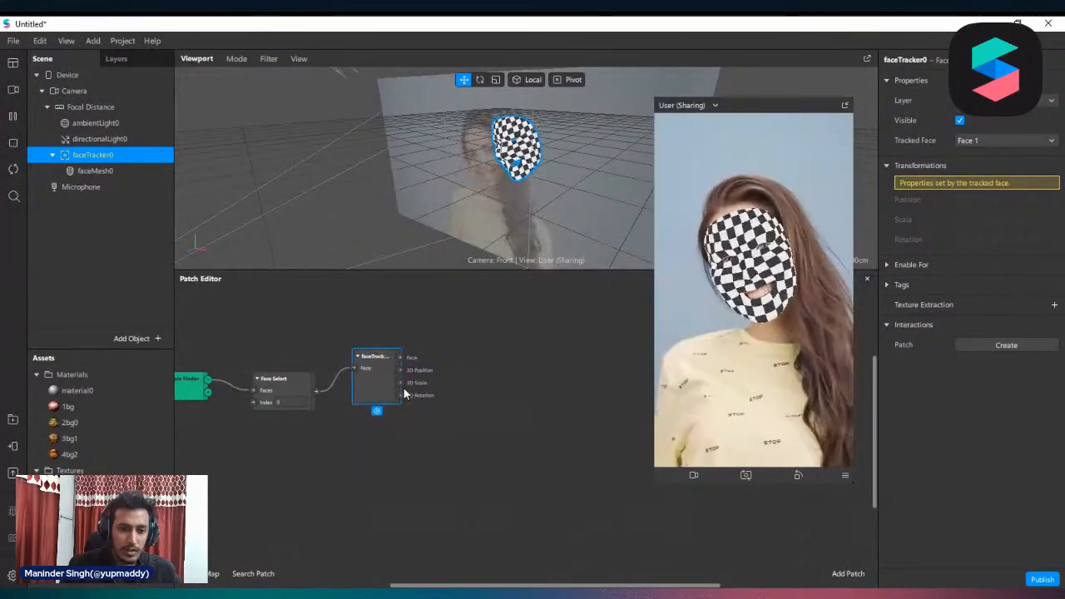
Add a Value patch connected to the face tracker's 3D Rotation output and place it beside the tracker patch
{"action": "left_click_drag", "start_coordinate": [400, 382], "coordinate": [440, 415]}
{"action": "left_click", "coordinate": [403, 415]}
{"action": "type", "text": "value"}
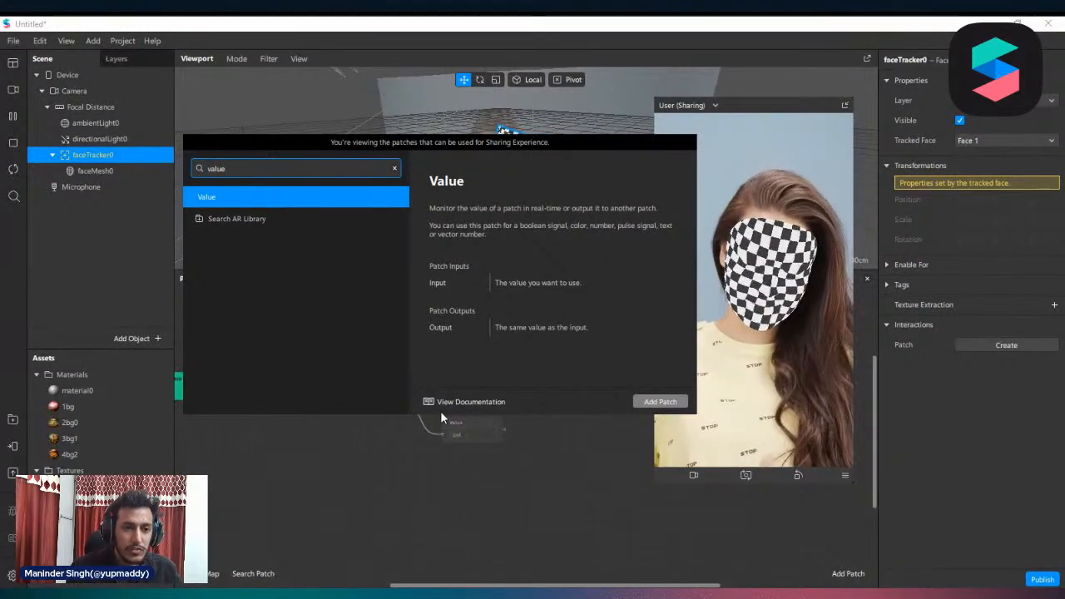
{"action": "key", "text": "Return"}
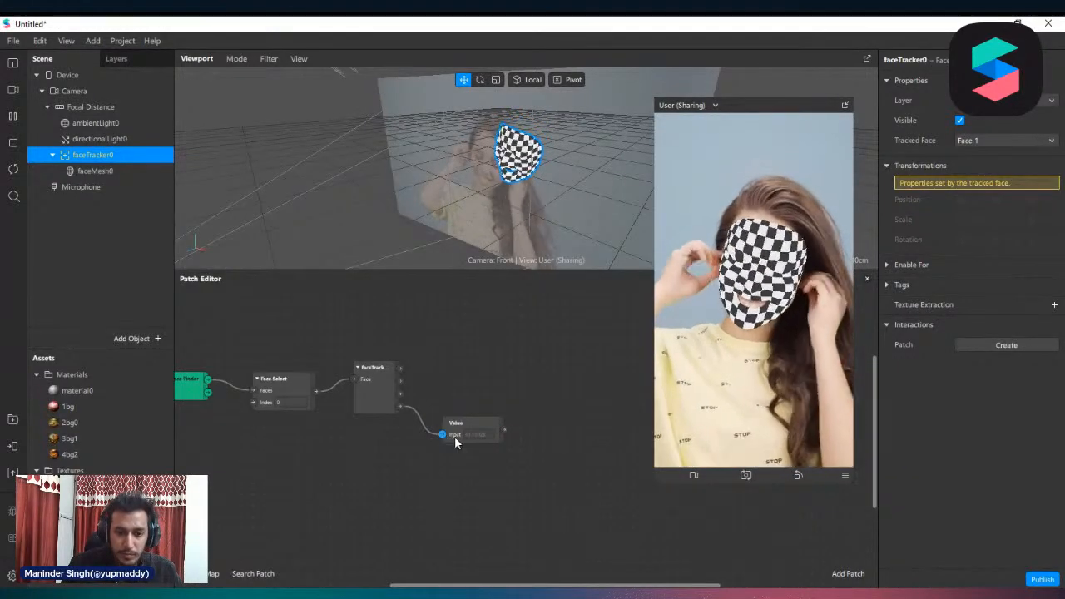
{"action": "left_click", "coordinate": [466, 443]}
{"action": "left_click_drag", "start_coordinate": [446, 425], "coordinate": [434, 415]}
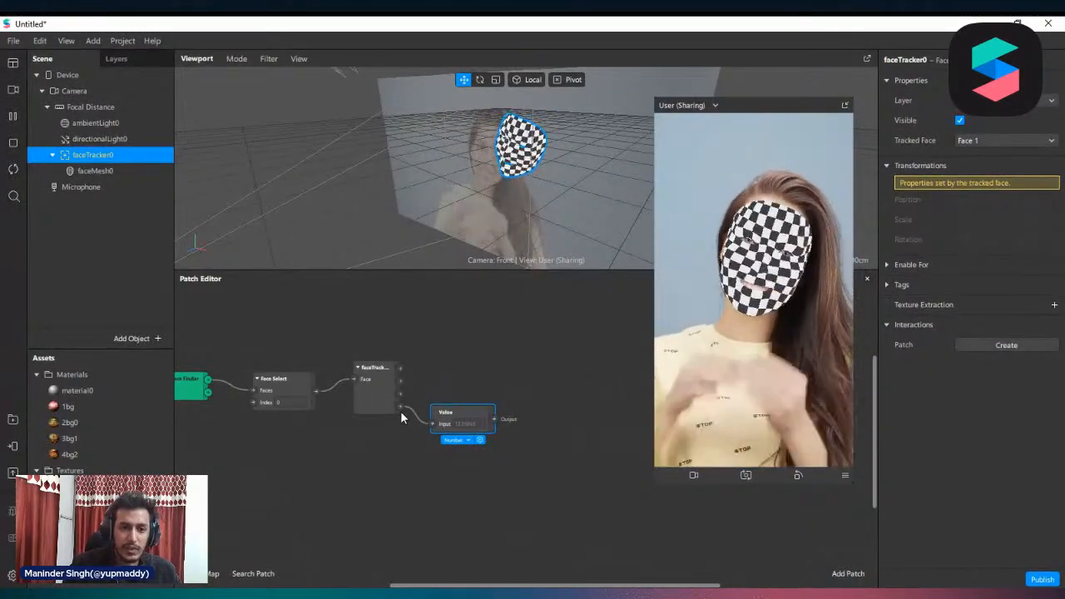
Set the Value patch's data type to Vector 3 and reposition the patch just below the face tracker's outputs
{"action": "left_click", "coordinate": [457, 441]}
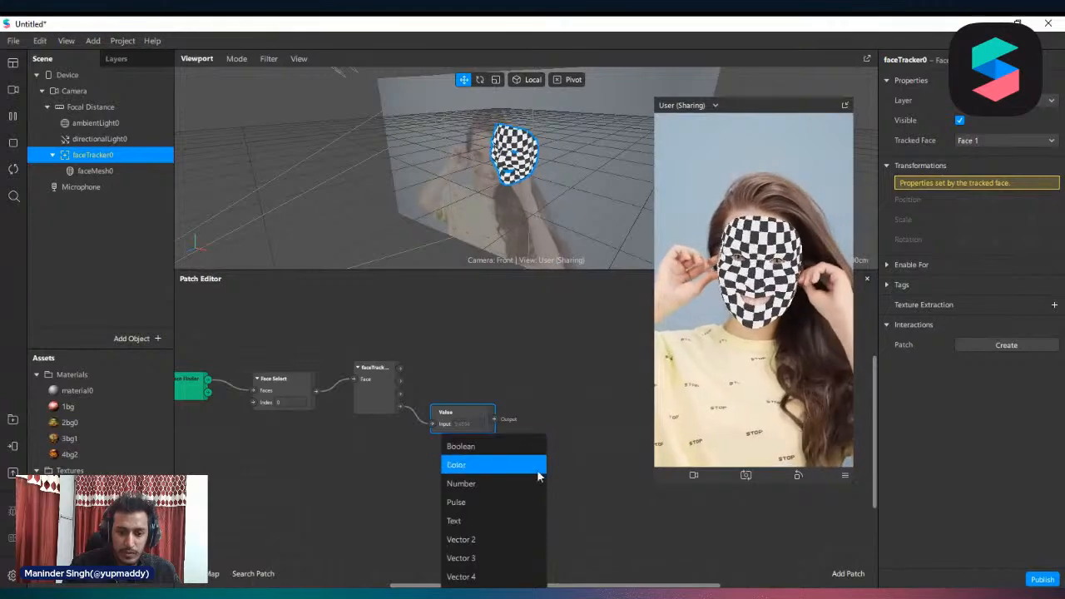
{"action": "left_click", "coordinate": [361, 460]}
{"action": "scroll", "coordinate": [441, 421], "scroll_direction": "down", "scroll_amount": 1}
{"action": "scroll", "coordinate": [441, 420], "scroll_direction": "down", "scroll_amount": 1}
{"action": "left_click_drag", "start_coordinate": [450, 371], "coordinate": [460, 326]}
{"action": "left_click", "coordinate": [468, 350]}
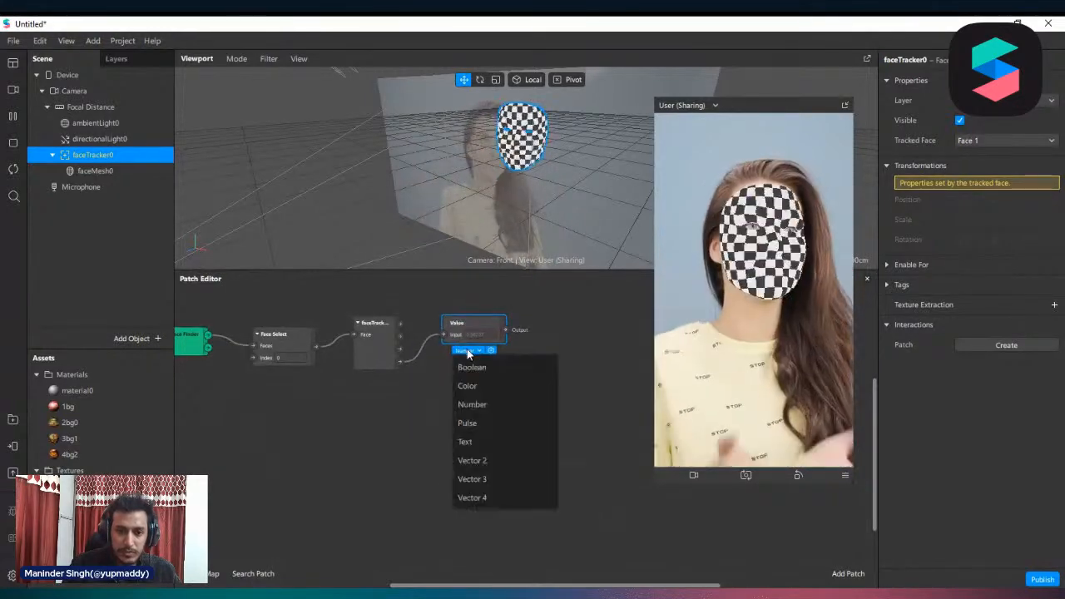
{"action": "left_click", "coordinate": [509, 480]}
{"action": "left_click_drag", "start_coordinate": [480, 323], "coordinate": [456, 362]}
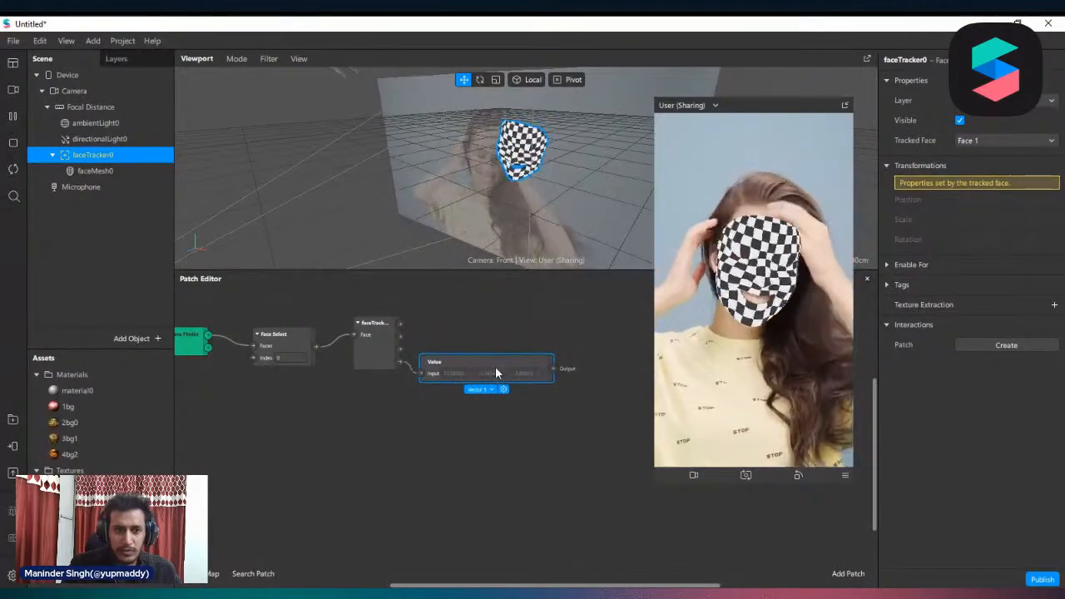
Create a 3D Rotation patch for faceMesh0 and connect the Value patch's output to it
{"action": "left_click", "coordinate": [96, 171]}
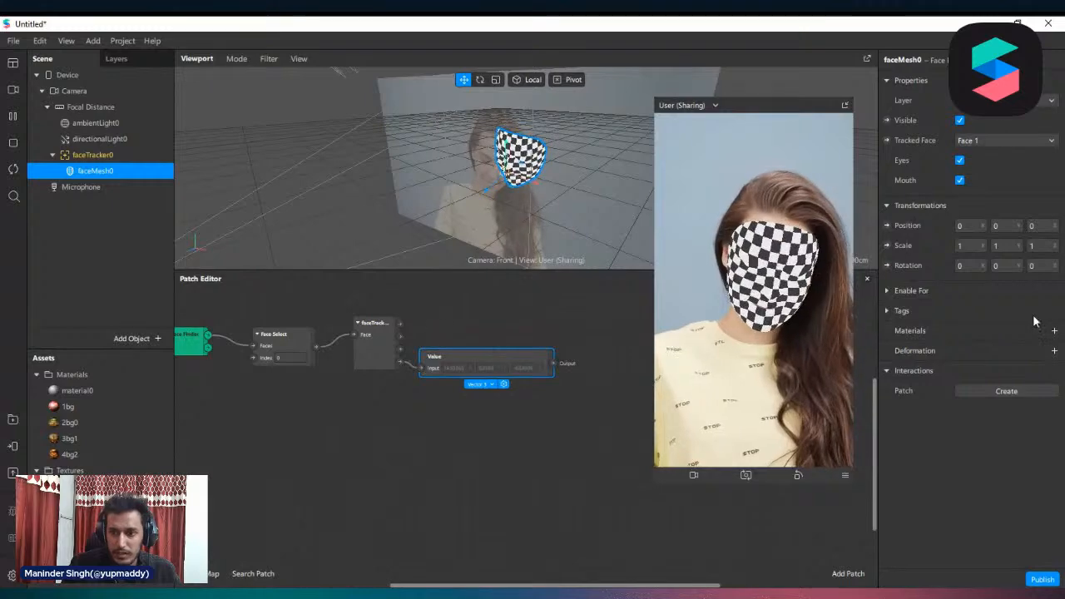
{"action": "left_click", "coordinate": [887, 266]}
{"action": "mouse_move", "coordinate": [553, 449]}
{"action": "left_mouse_down"}
{"action": "mouse_move", "coordinate": [591, 413]}
{"action": "mouse_move", "coordinate": [590, 437]}
{"action": "left_mouse_up"}
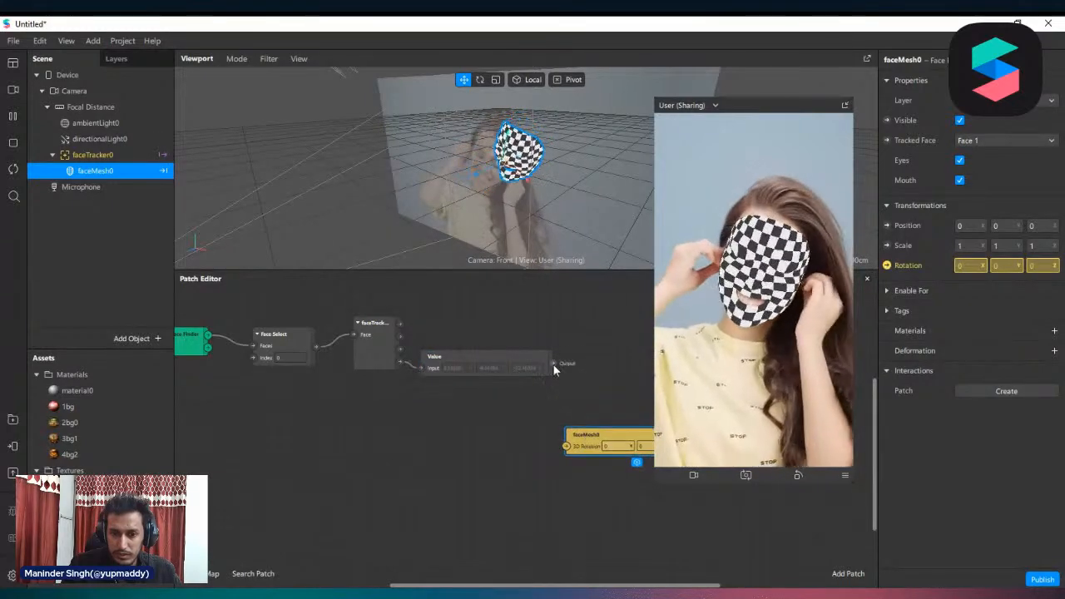
{"action": "mouse_move", "coordinate": [553, 364]}
{"action": "left_mouse_down"}
{"action": "mouse_move", "coordinate": [573, 477]}
{"action": "mouse_move", "coordinate": [565, 447]}
{"action": "left_mouse_up"}
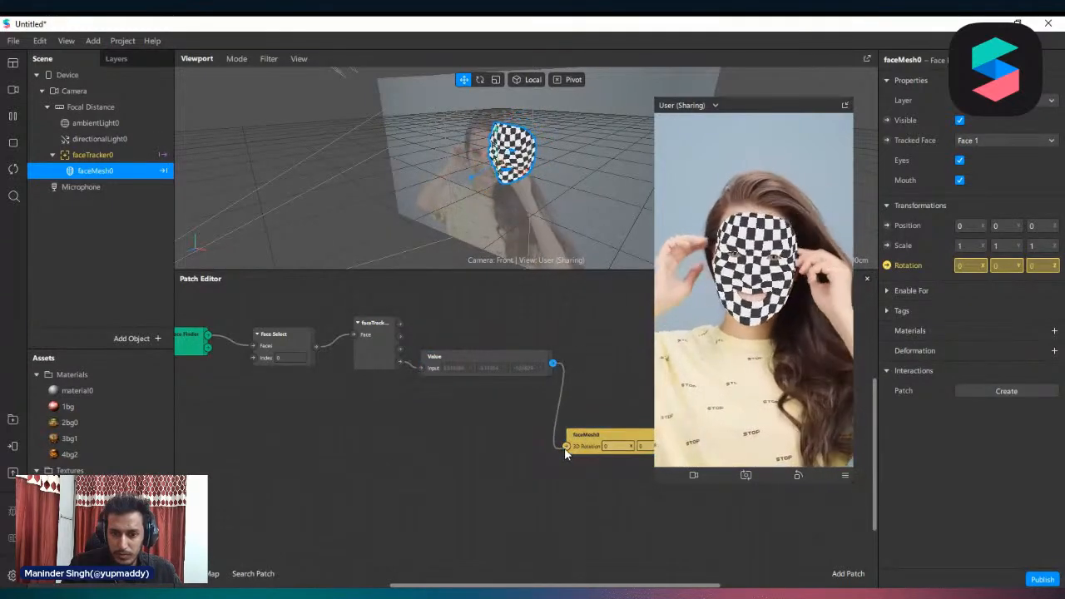
Delete the faceMesh0 3D Rotation patch and move the Value patch back up beside the face tracker patch
{"action": "left_click", "coordinate": [516, 357]}
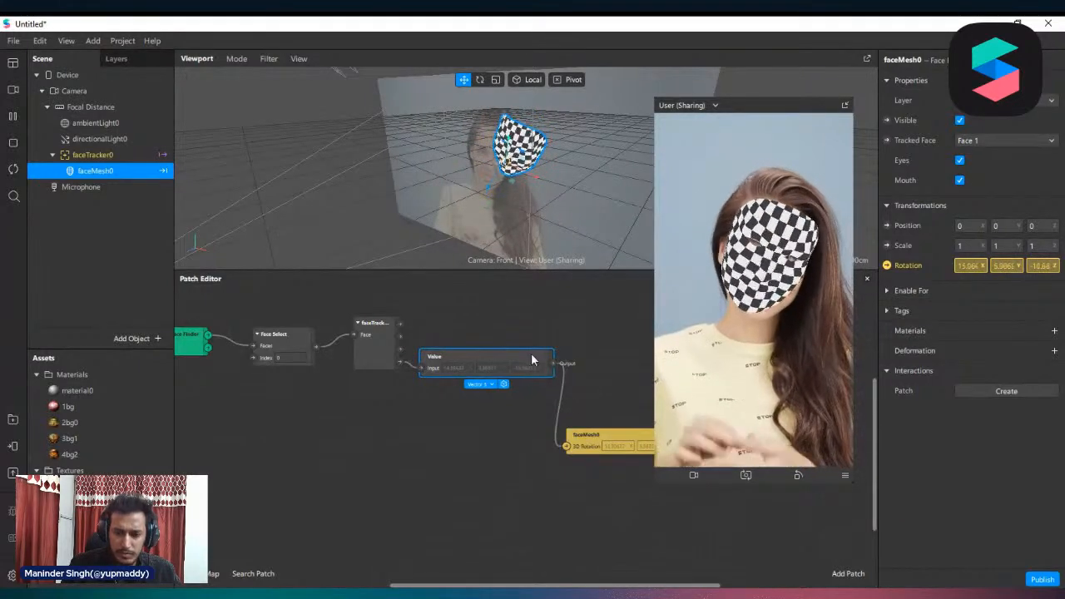
{"action": "left_click_drag", "start_coordinate": [533, 361], "coordinate": [520, 406]}
{"action": "left_click", "coordinate": [591, 431]}
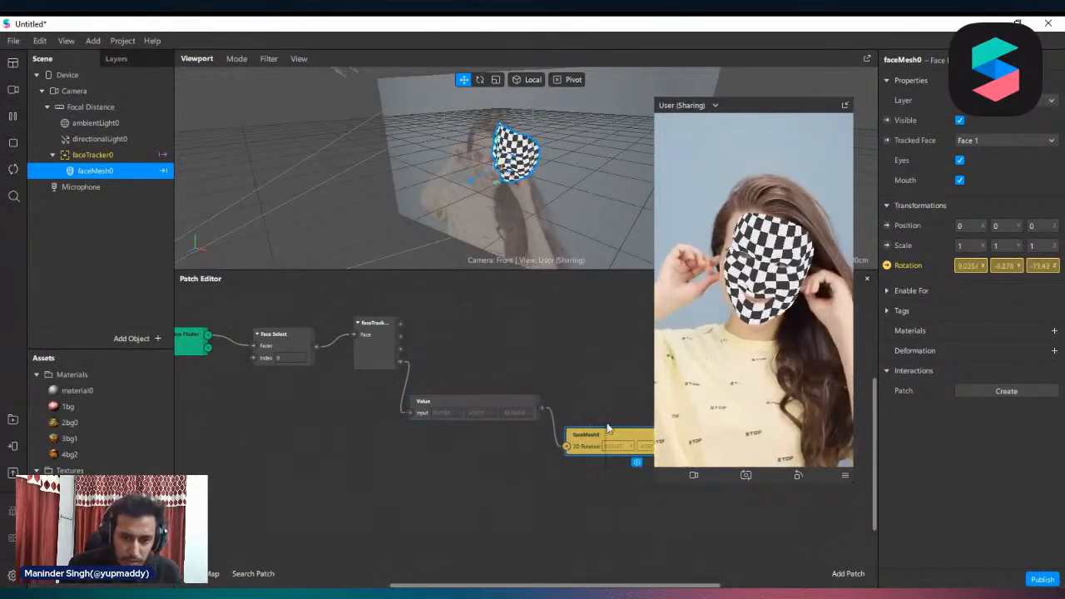
{"action": "key", "text": "Delete"}
{"action": "left_click_drag", "start_coordinate": [487, 403], "coordinate": [529, 356]}
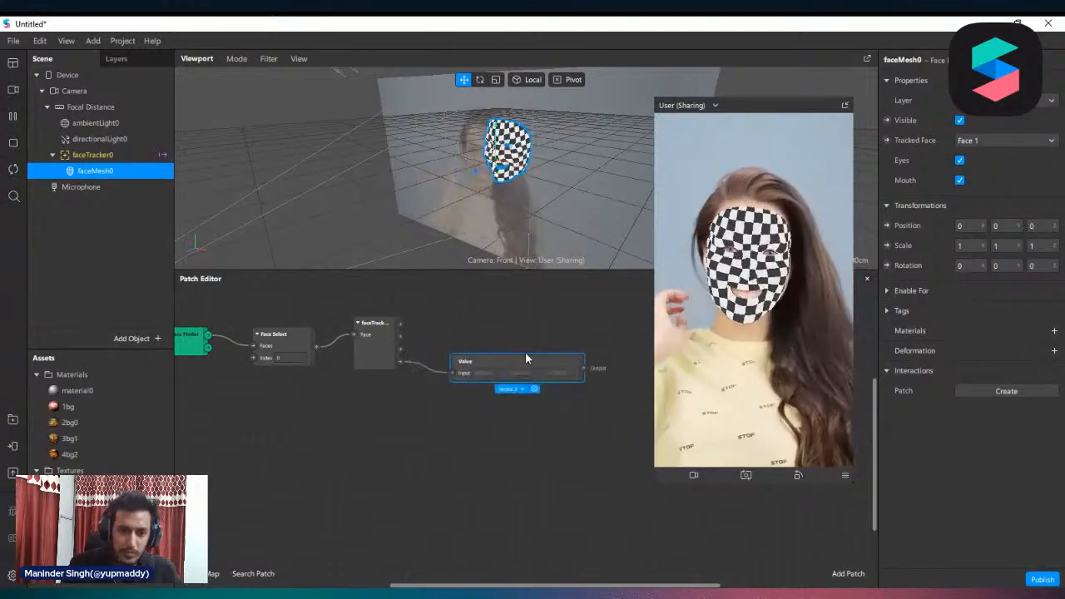
Connect the face tracker's 3D Position output to the Value patch's input in place of 3D Rotation
{"action": "left_click", "coordinate": [389, 348]}
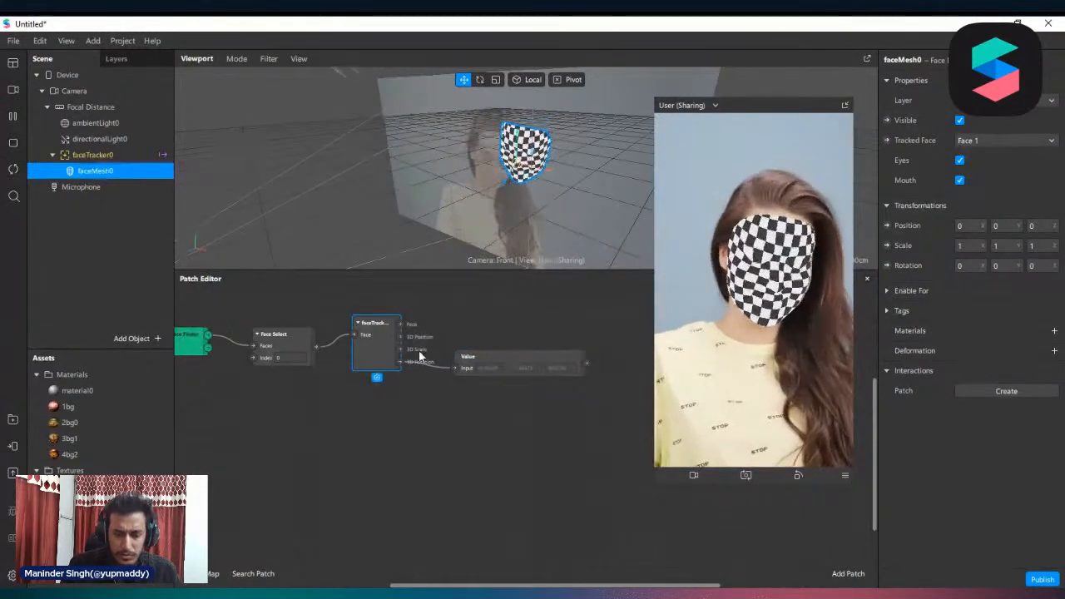
{"action": "left_click", "coordinate": [472, 376]}
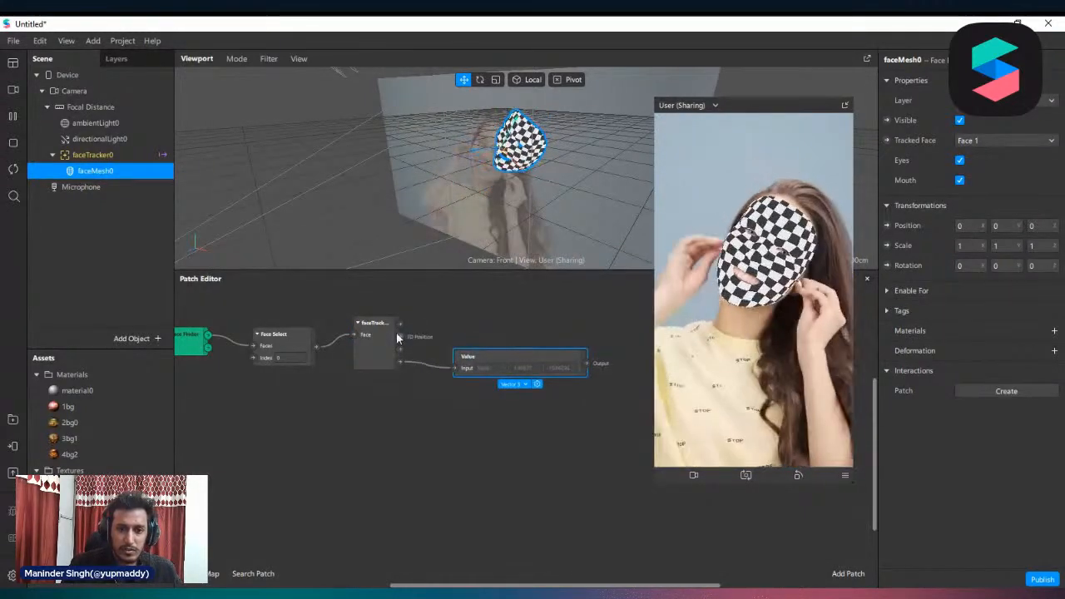
{"action": "left_click_drag", "start_coordinate": [400, 336], "coordinate": [452, 366]}
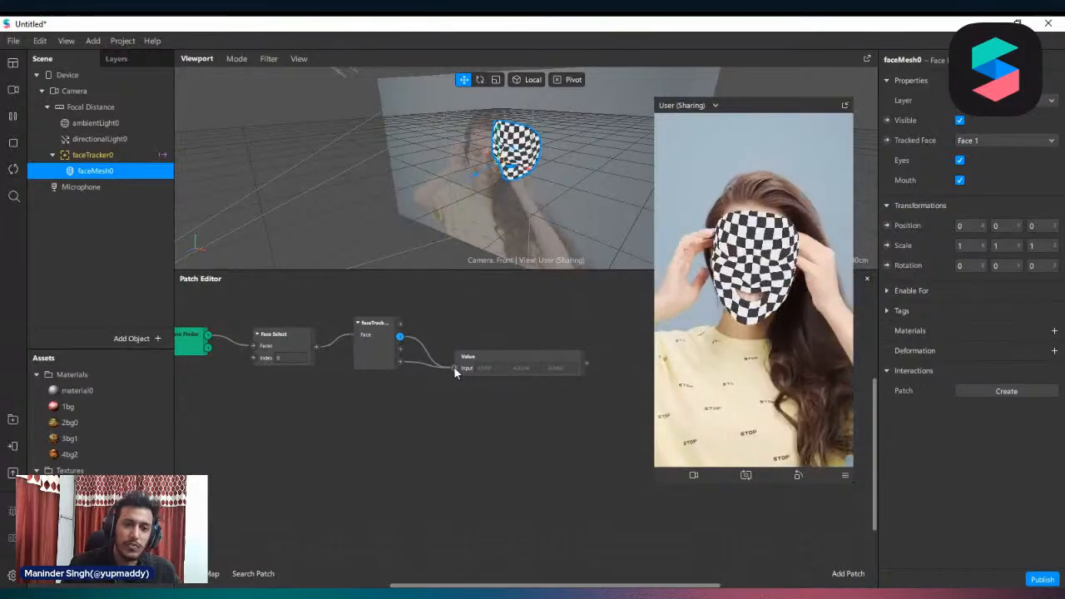
{"action": "left_click", "coordinate": [381, 374]}
{"action": "left_click_drag", "start_coordinate": [381, 375], "coordinate": [374, 360]}
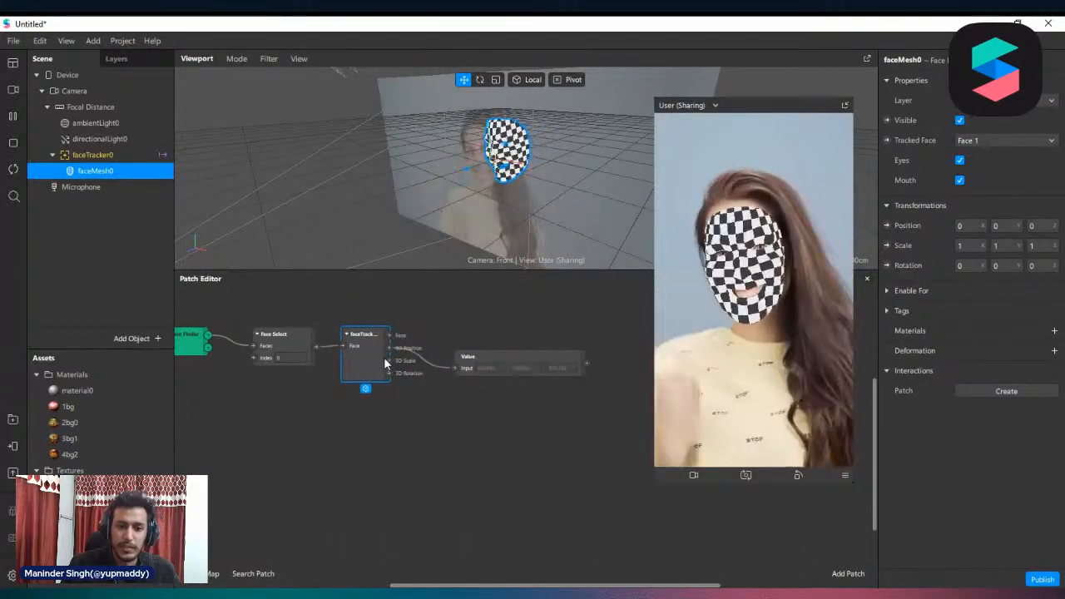
Delete the Value patch and line up the face tracker patch next to Face Select
{"action": "left_click", "coordinate": [471, 365]}
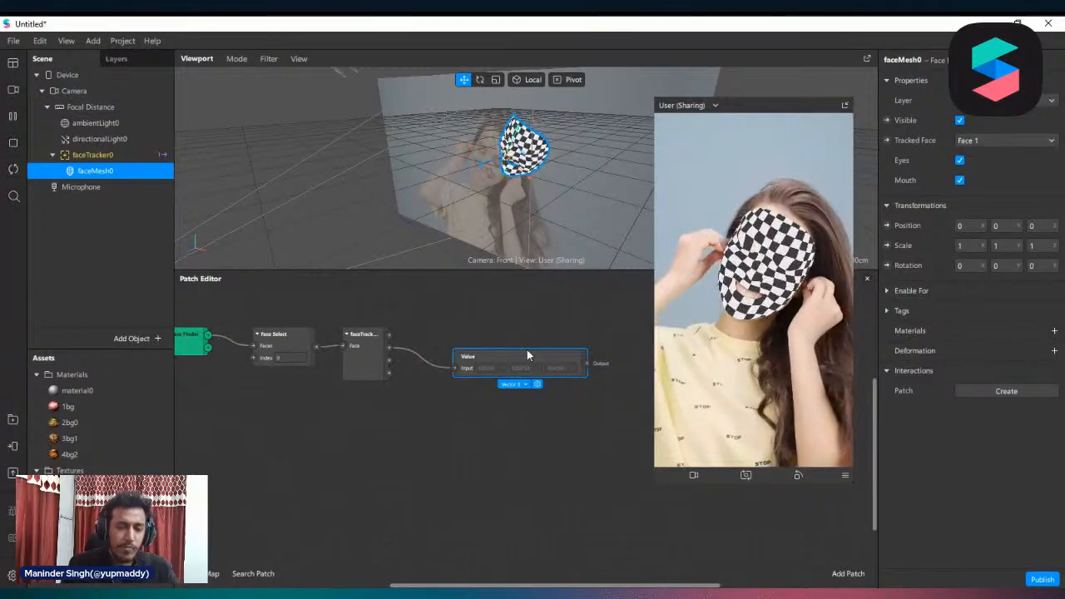
{"action": "key", "text": "Delete"}
{"action": "left_click", "coordinate": [355, 345]}
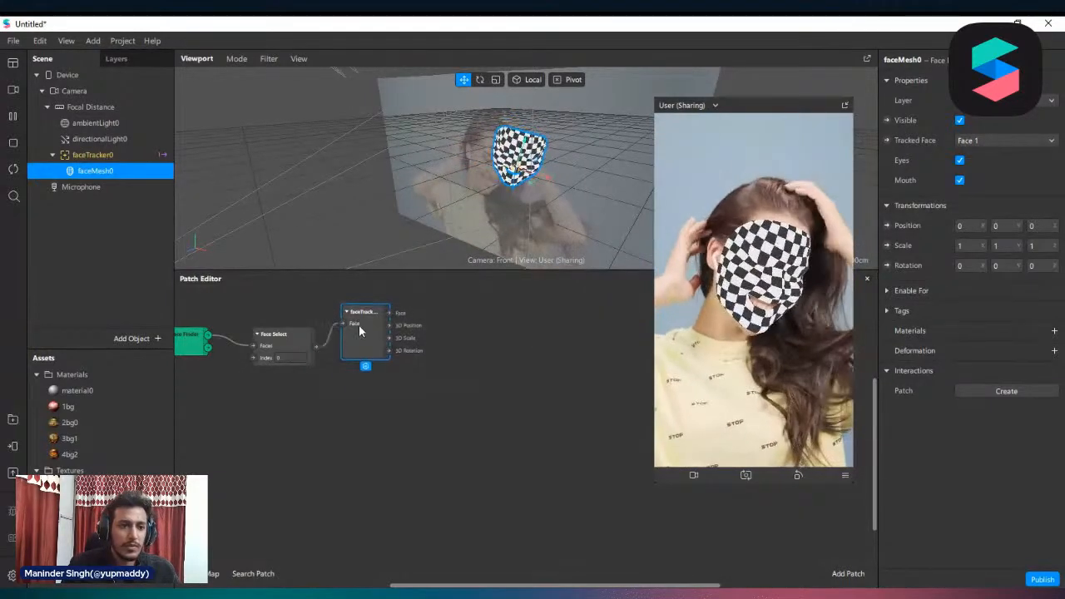
{"action": "left_click_drag", "start_coordinate": [362, 356], "coordinate": [363, 361]}
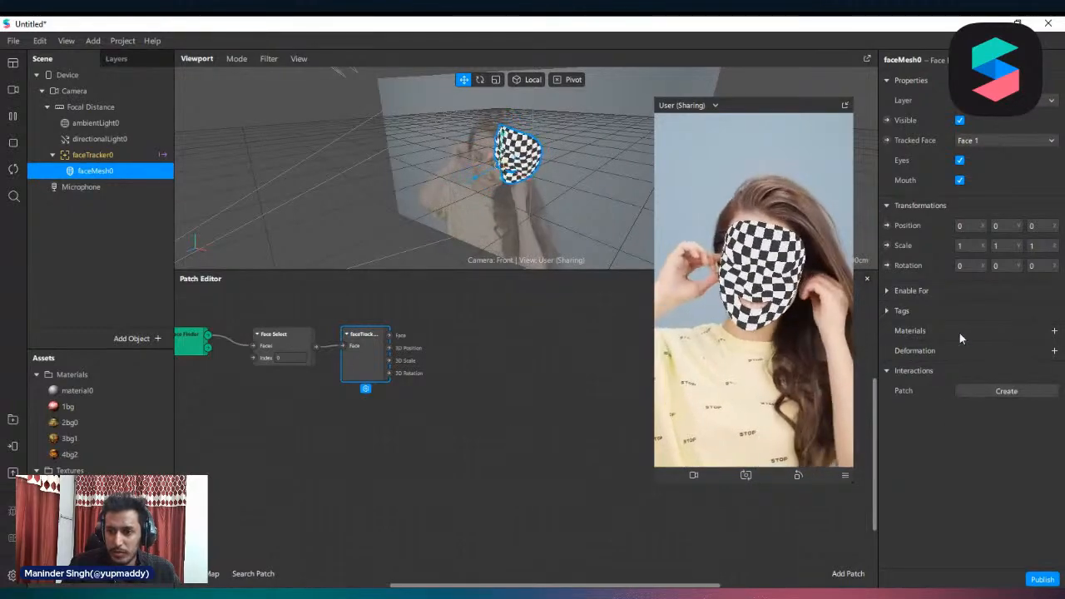
Create a new material for faceMesh0 and open the material's properties
{"action": "left_click", "coordinate": [1054, 330]}
{"action": "left_click", "coordinate": [1016, 448]}
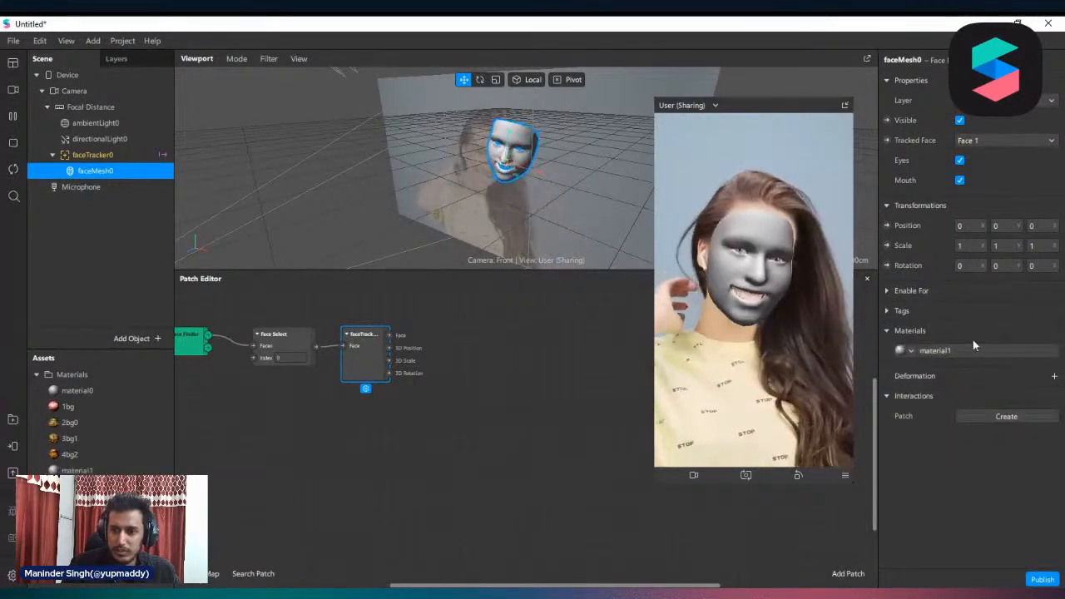
{"action": "left_click", "coordinate": [962, 353]}
Try the flat, unlit shader type on material1 and switch back to the lit shader with specular properties
{"action": "left_click", "coordinate": [999, 83]}
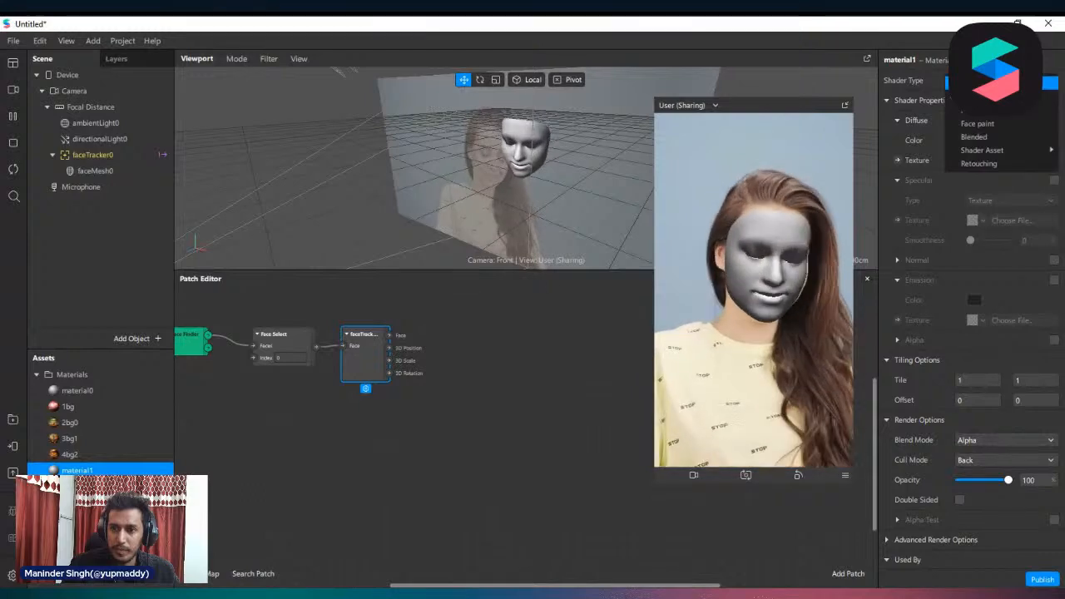
{"action": "left_click", "coordinate": [973, 97]}
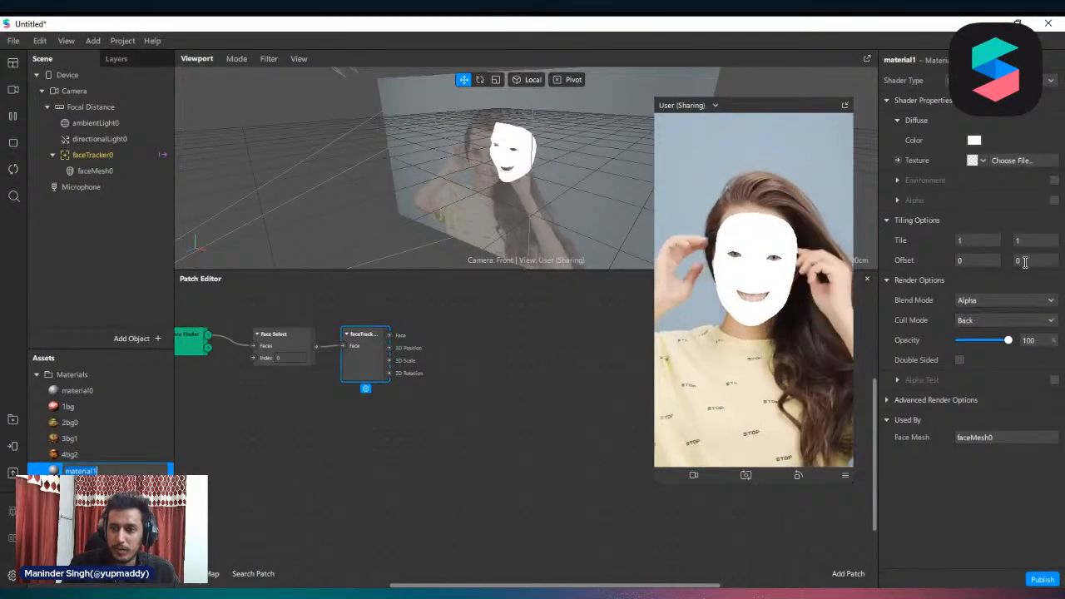
{"action": "left_click", "coordinate": [890, 398]}
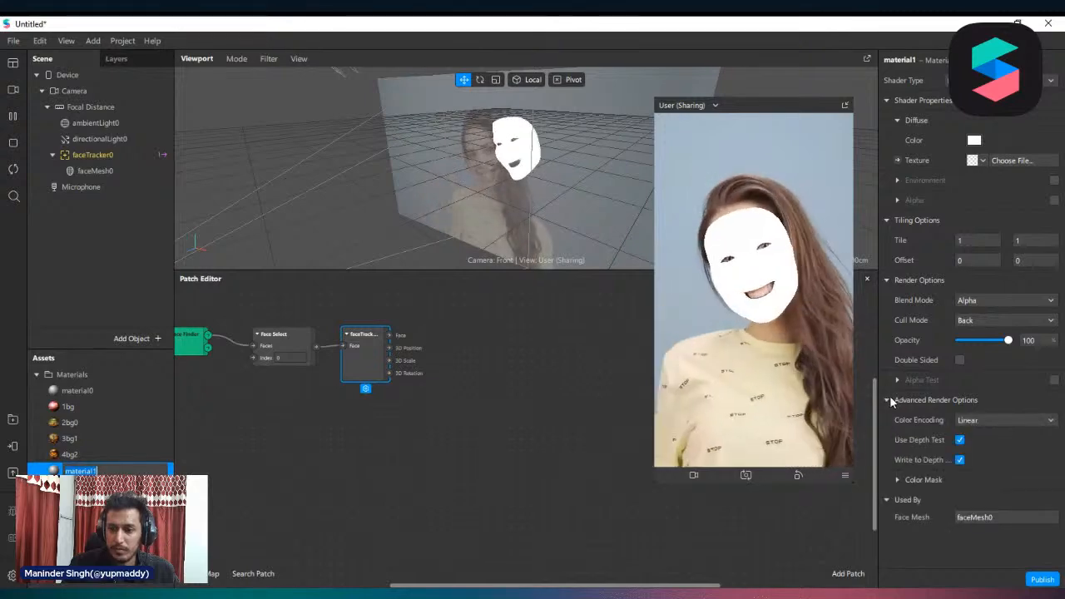
{"action": "left_click", "coordinate": [889, 397]}
{"action": "left_click", "coordinate": [997, 81]}
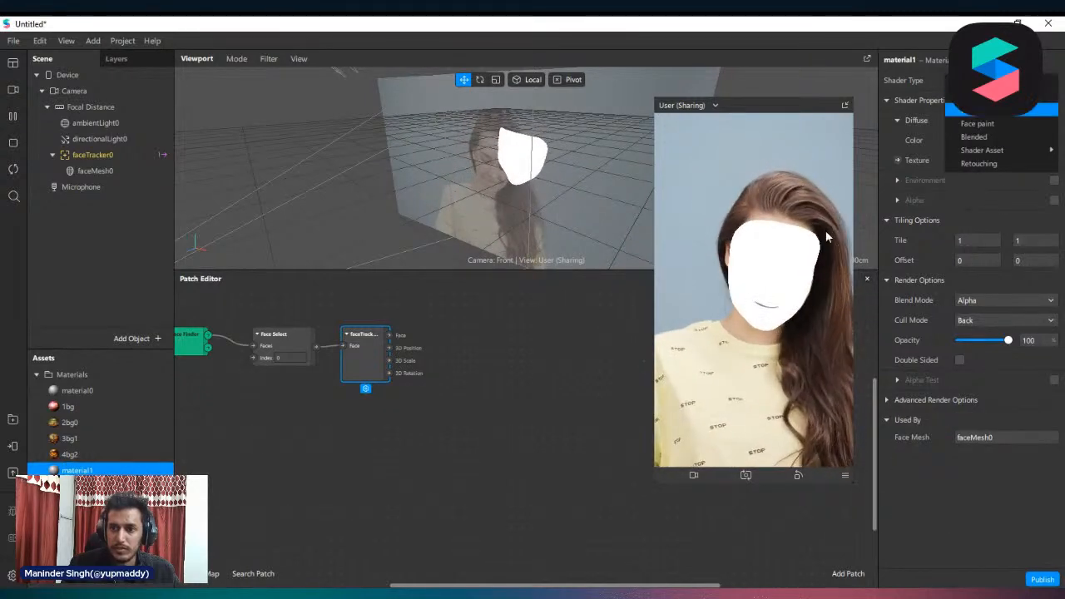
{"action": "left_click", "coordinate": [982, 110]}
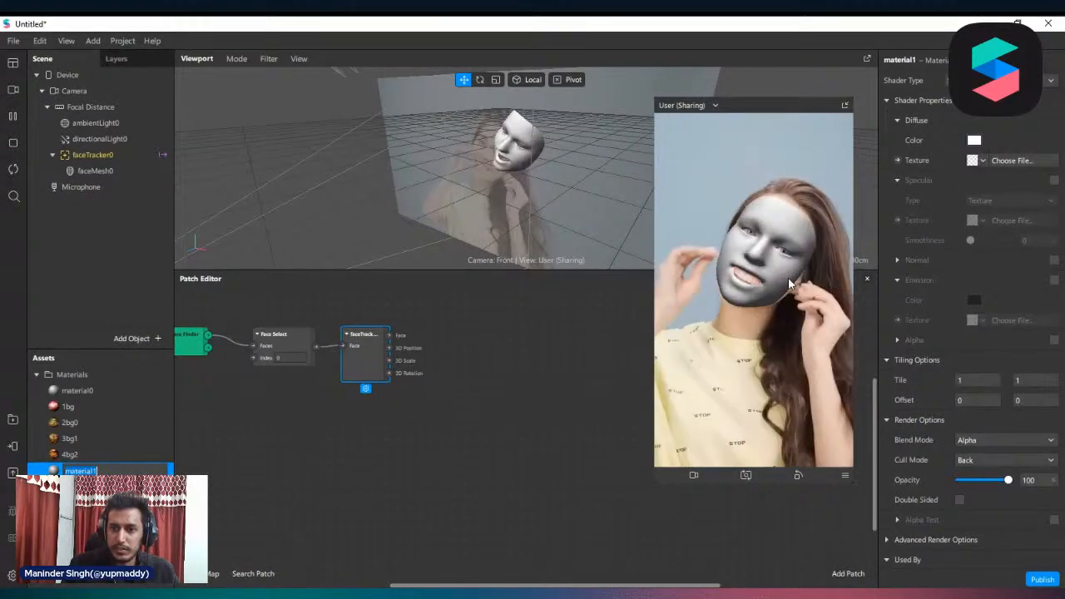
{"action": "left_click", "coordinate": [974, 140]}
{"action": "left_click_drag", "start_coordinate": [642, 172], "coordinate": [430, 145]}
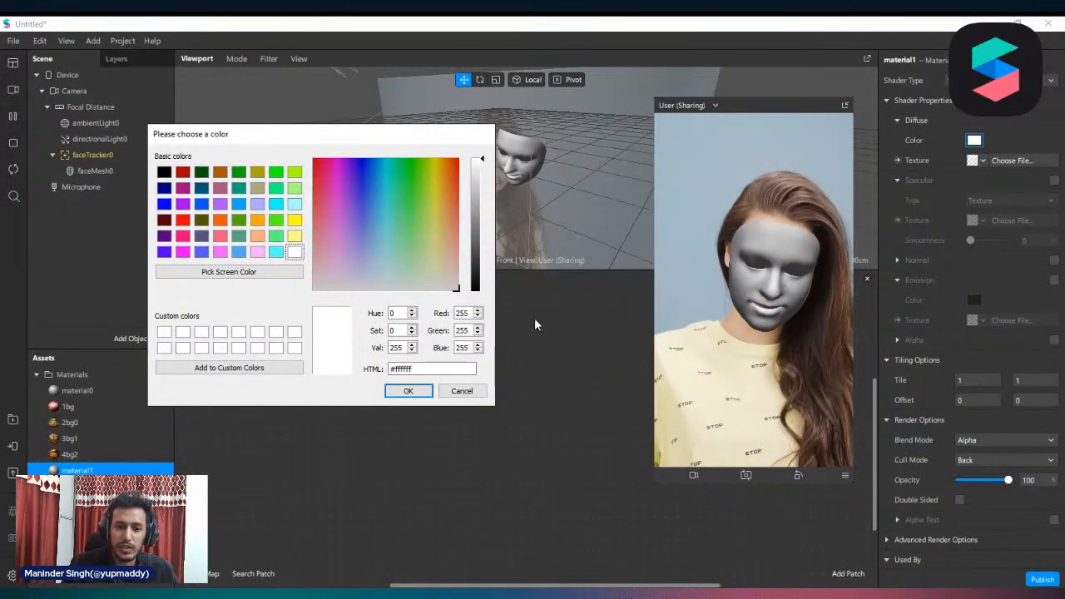
{"action": "left_click", "coordinate": [462, 391]}
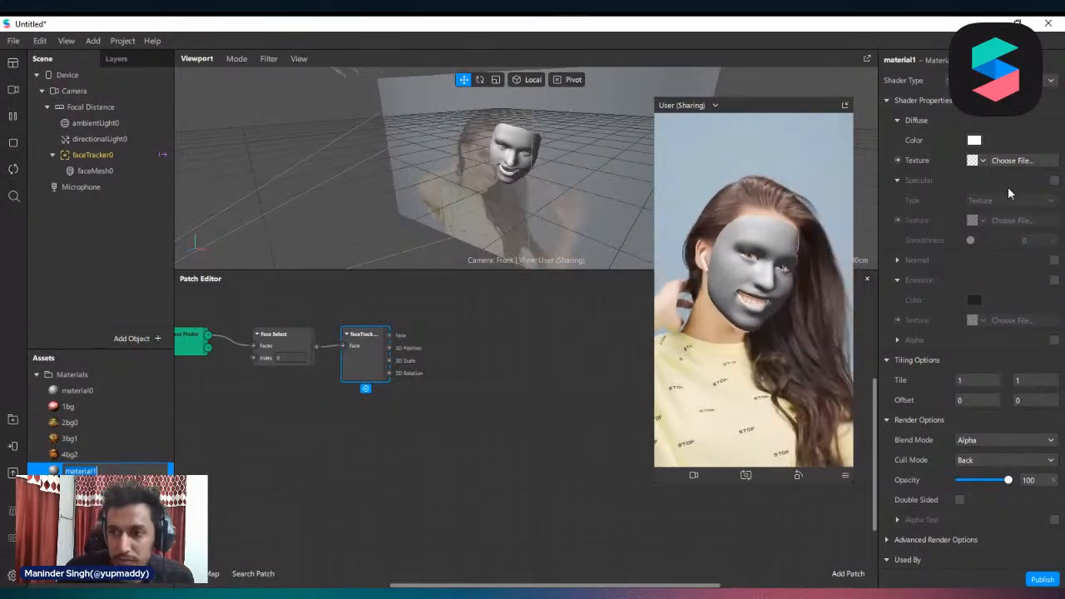
Enable Specular on material1, set its type to Color and raise the smoothness to 75
{"action": "left_click", "coordinate": [1054, 180]}
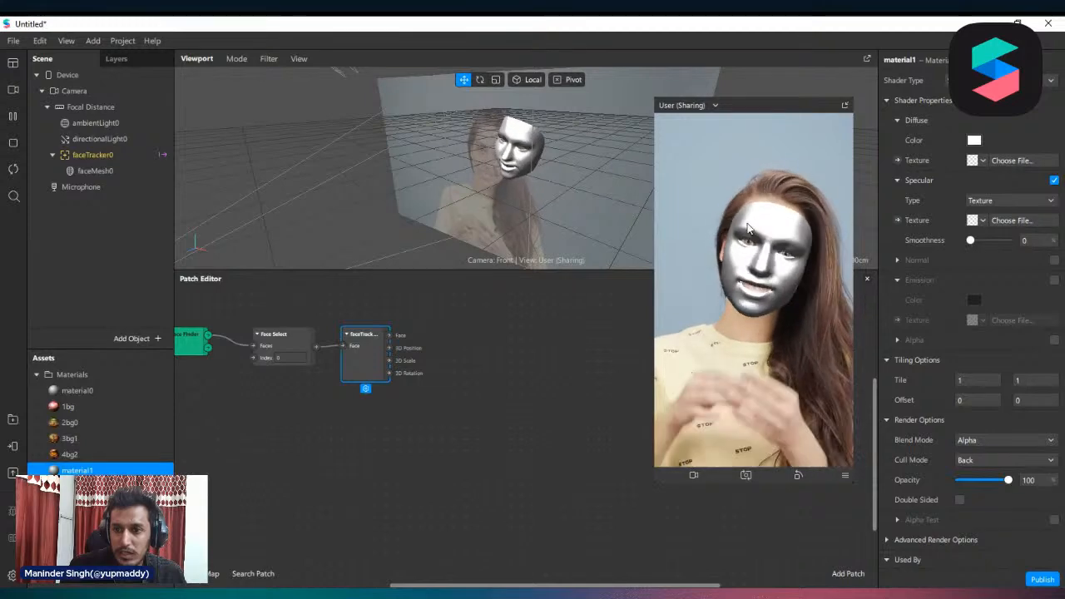
{"action": "left_click", "coordinate": [1005, 201]}
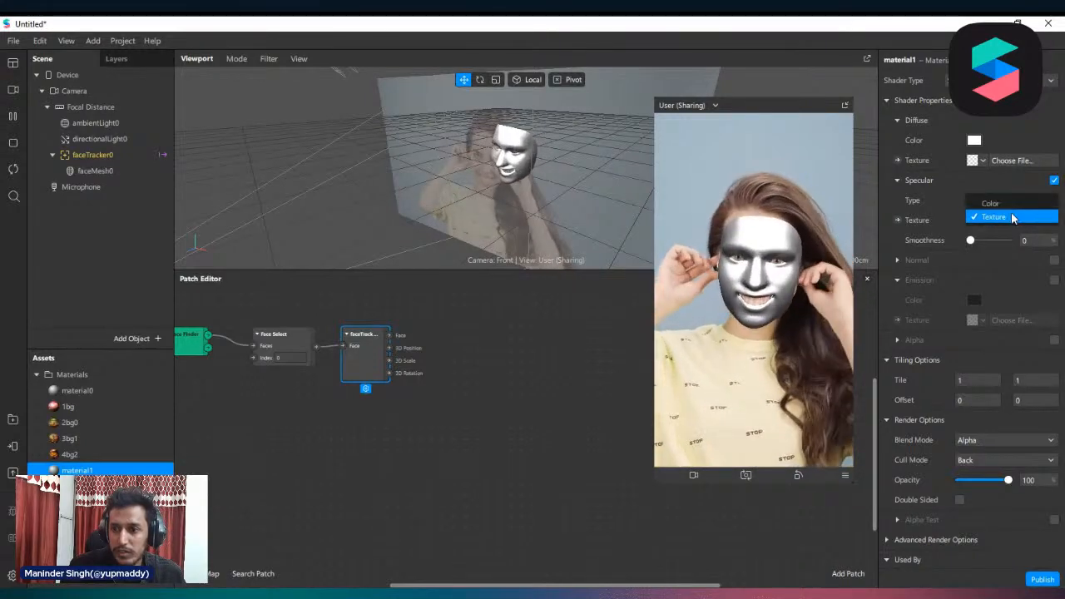
{"action": "left_click", "coordinate": [1007, 203]}
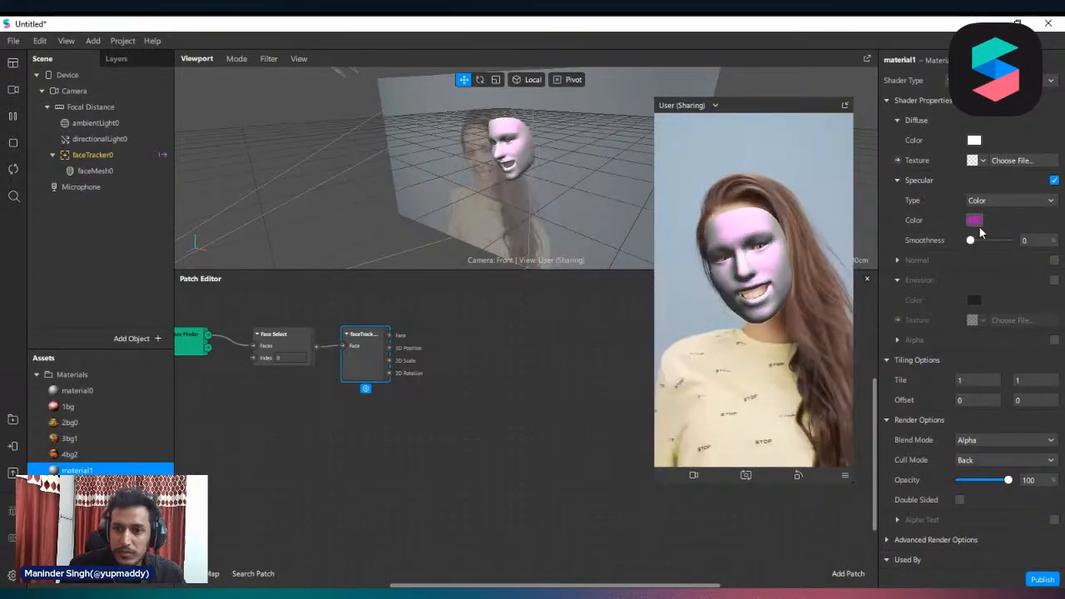
{"action": "left_click_drag", "start_coordinate": [972, 241], "coordinate": [1009, 236]}
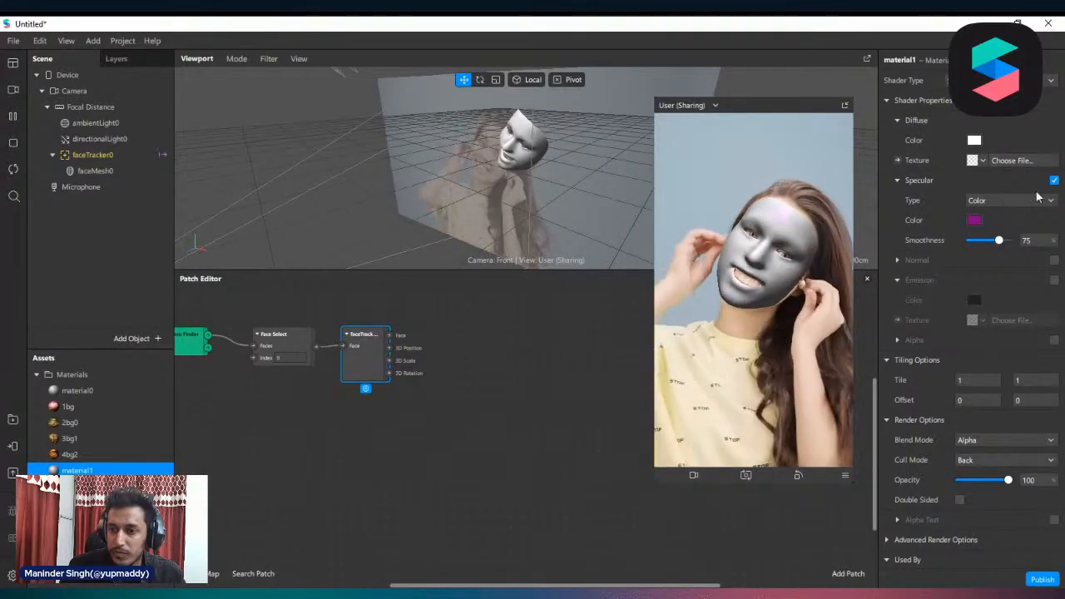
Set material1's specular color to orange (#ffaa00), try smoothness 0 and settle on a smoothness of 37
{"action": "left_click", "coordinate": [997, 201]}
{"action": "left_click", "coordinate": [997, 203]}
{"action": "left_click", "coordinate": [975, 220]}
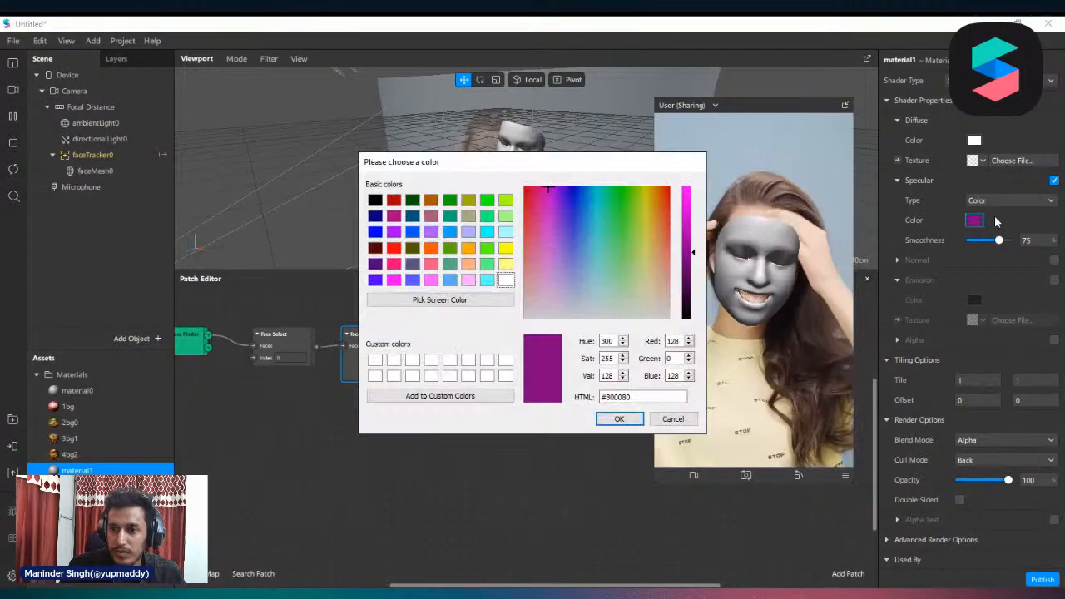
{"action": "left_click_drag", "start_coordinate": [585, 165], "coordinate": [389, 148]}
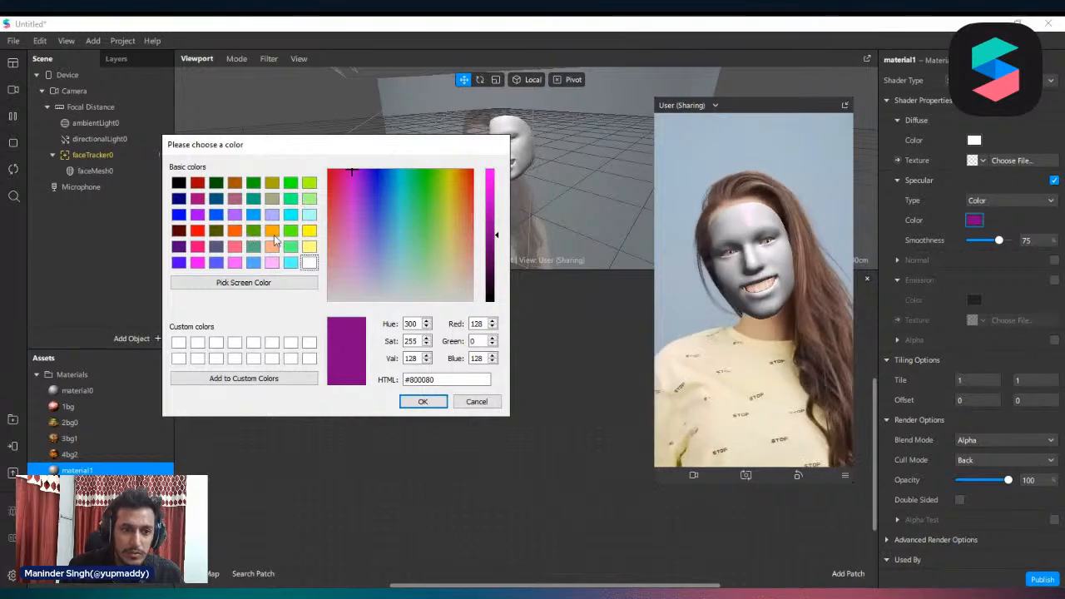
{"action": "left_click", "coordinate": [235, 231]}
{"action": "left_click", "coordinate": [274, 232]}
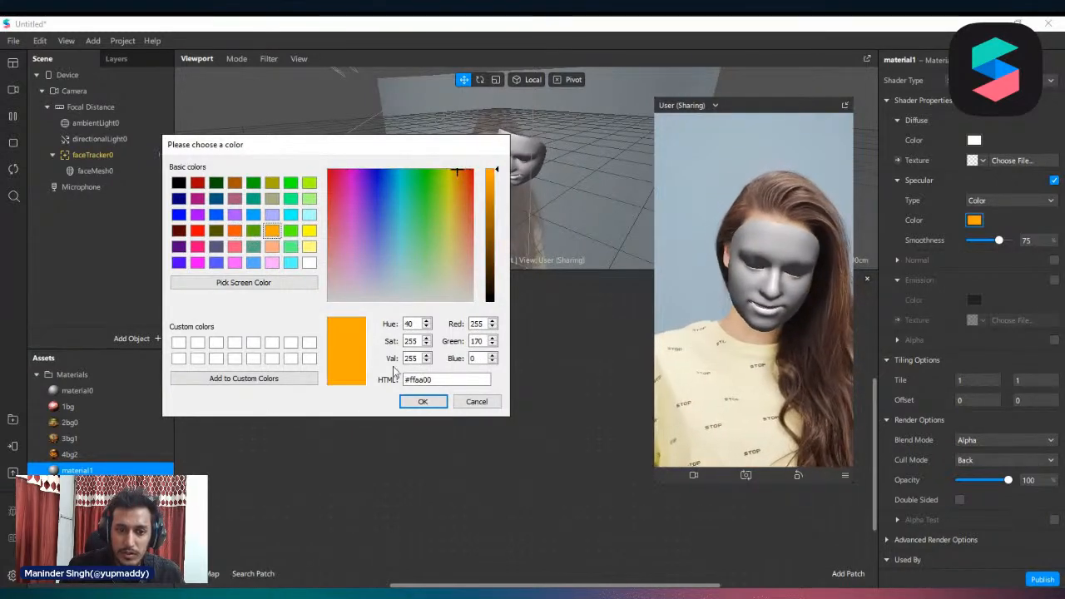
{"action": "left_click", "coordinate": [423, 402]}
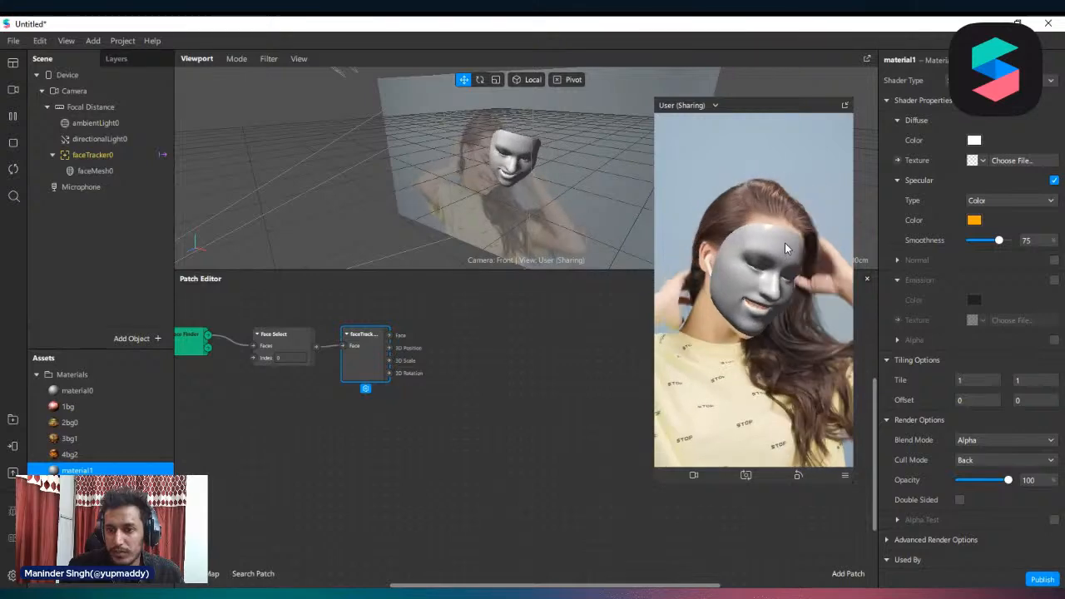
{"action": "left_click_drag", "start_coordinate": [1000, 240], "coordinate": [966, 242]}
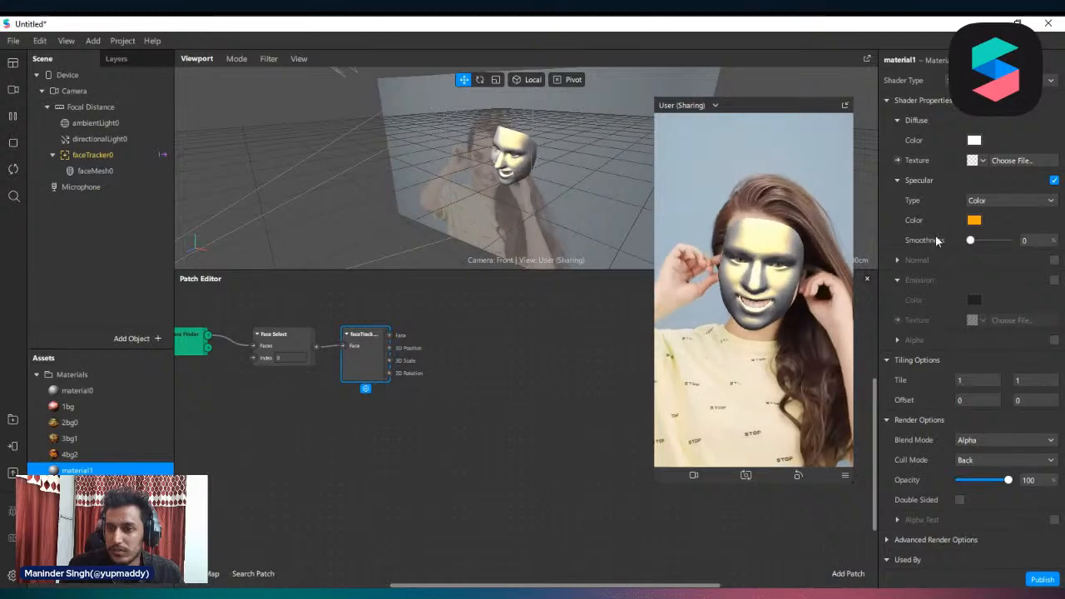
{"action": "left_click_drag", "start_coordinate": [971, 241], "coordinate": [984, 242]}
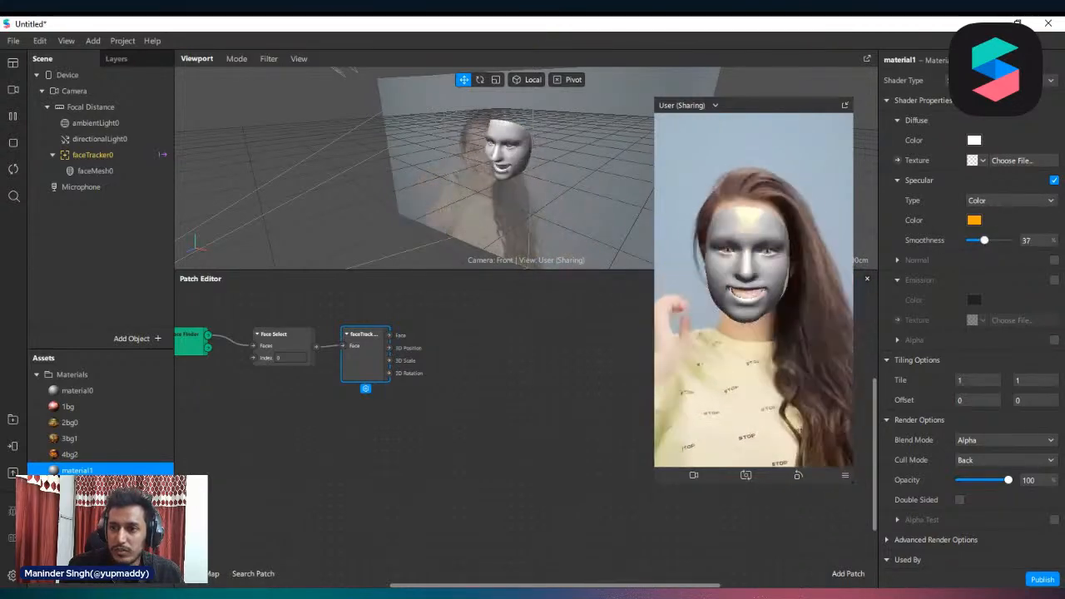
Switch material1 to the physically based shader and set its metallic value to 100 and roughness to 5
{"action": "left_click", "coordinate": [999, 80]}
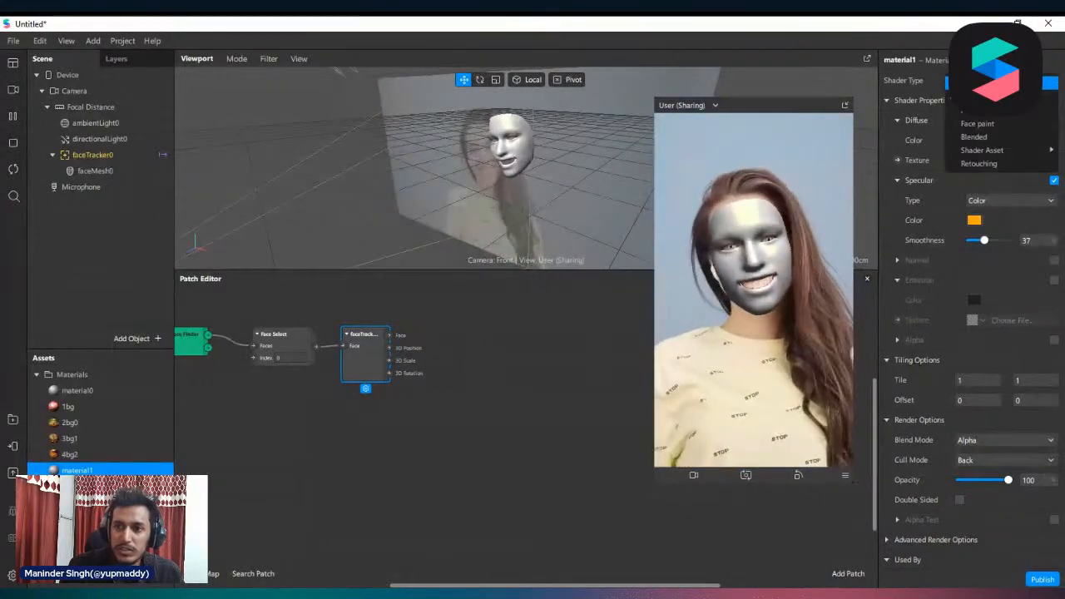
{"action": "left_click", "coordinate": [988, 109]}
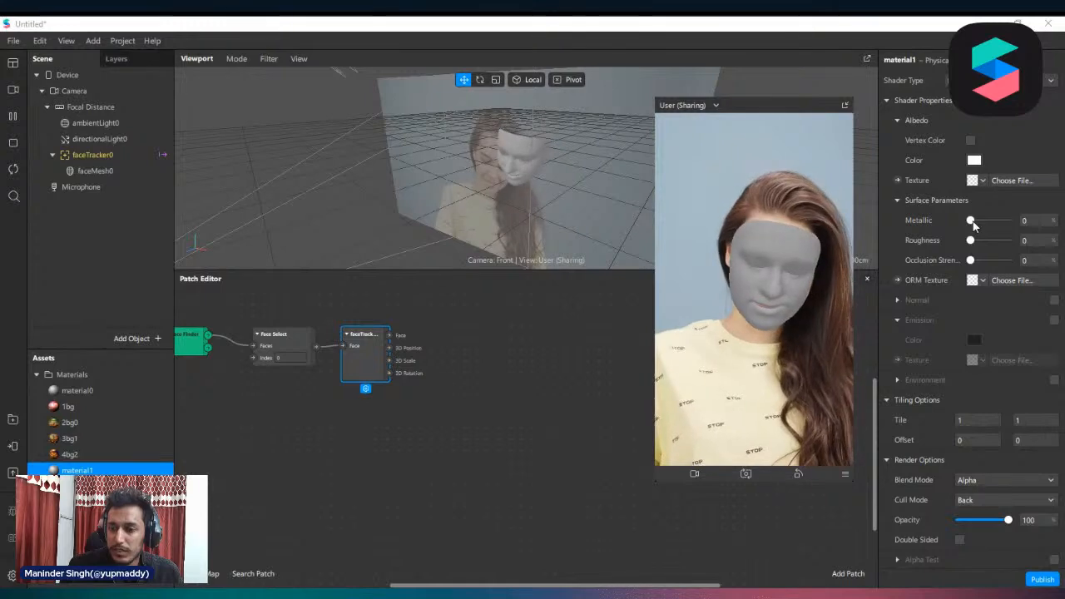
{"action": "mouse_move", "coordinate": [971, 220]}
{"action": "left_mouse_down"}
{"action": "mouse_move", "coordinate": [1014, 221]}
{"action": "mouse_move", "coordinate": [973, 241]}
{"action": "left_mouse_up"}
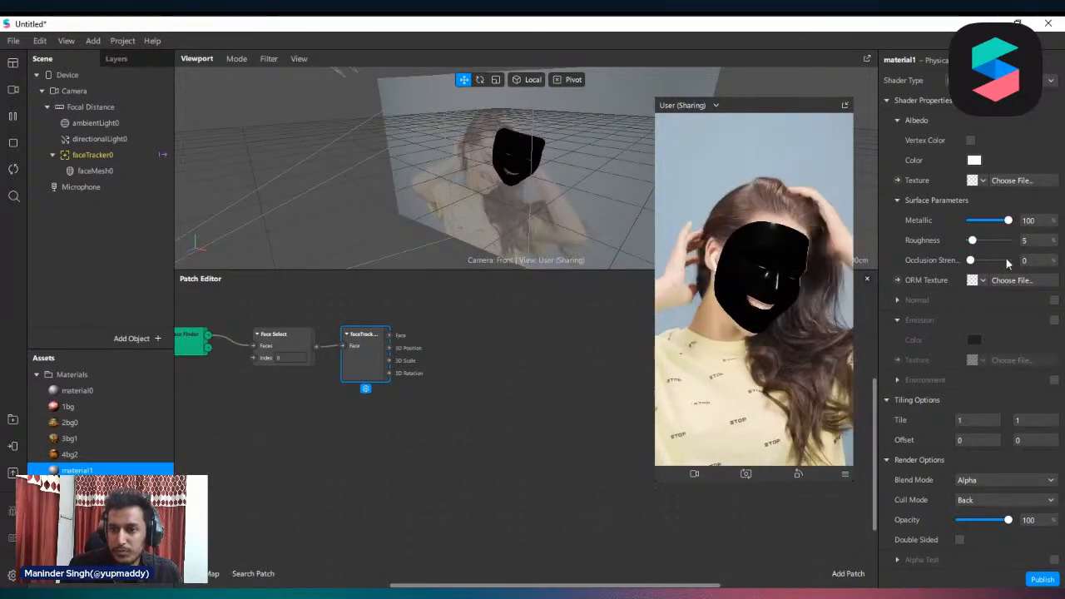
Enable Environment on material1 and import the 0_office environment texture from the AR Library
{"action": "scroll", "coordinate": [1026, 300], "scroll_direction": "down", "scroll_amount": 2}
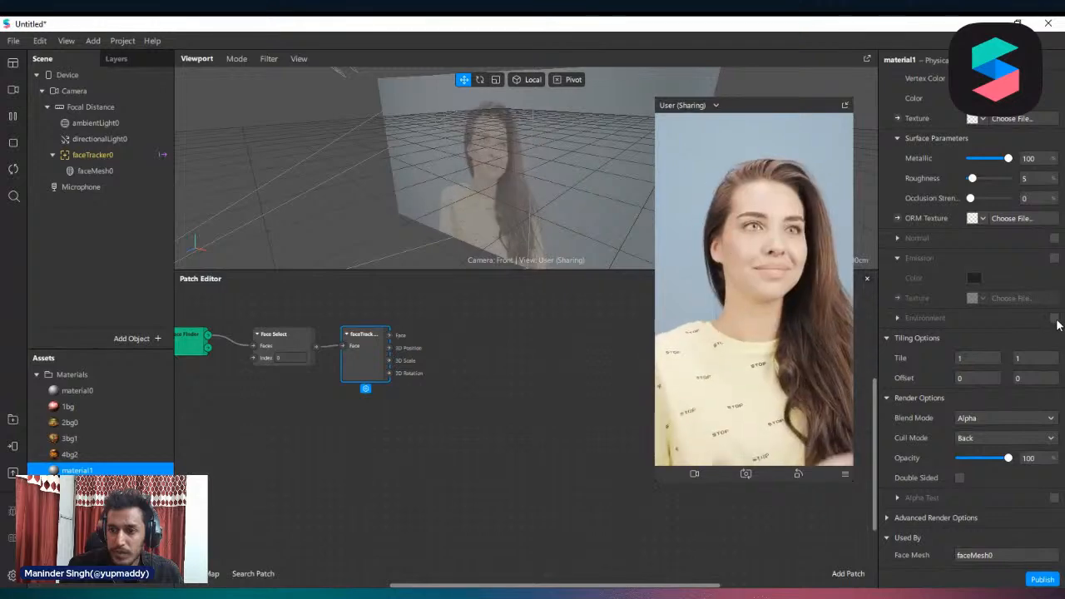
{"action": "left_click", "coordinate": [1055, 319]}
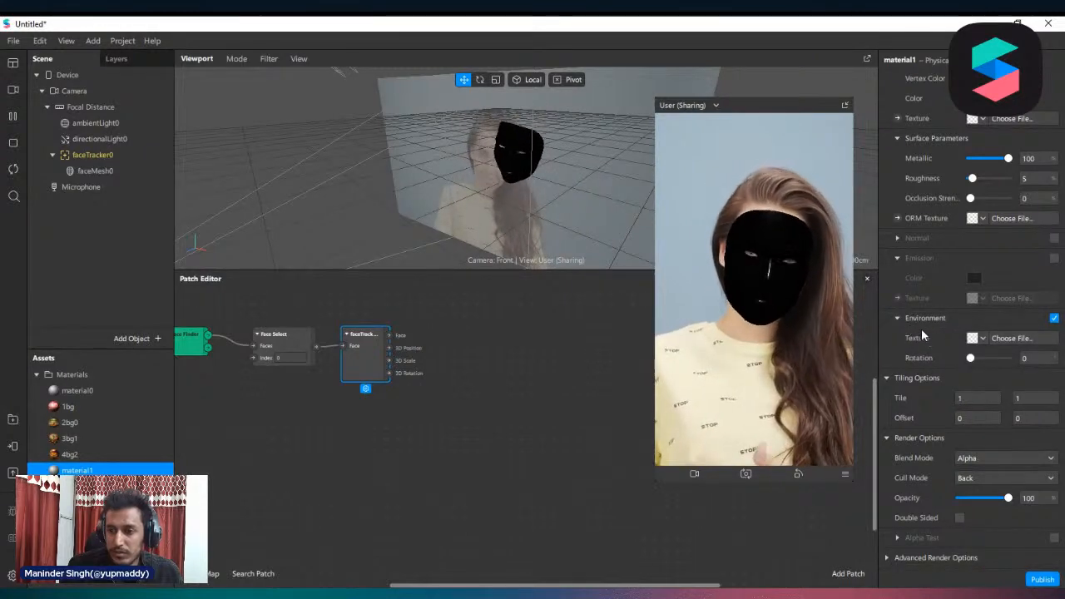
{"action": "left_click", "coordinate": [982, 339]}
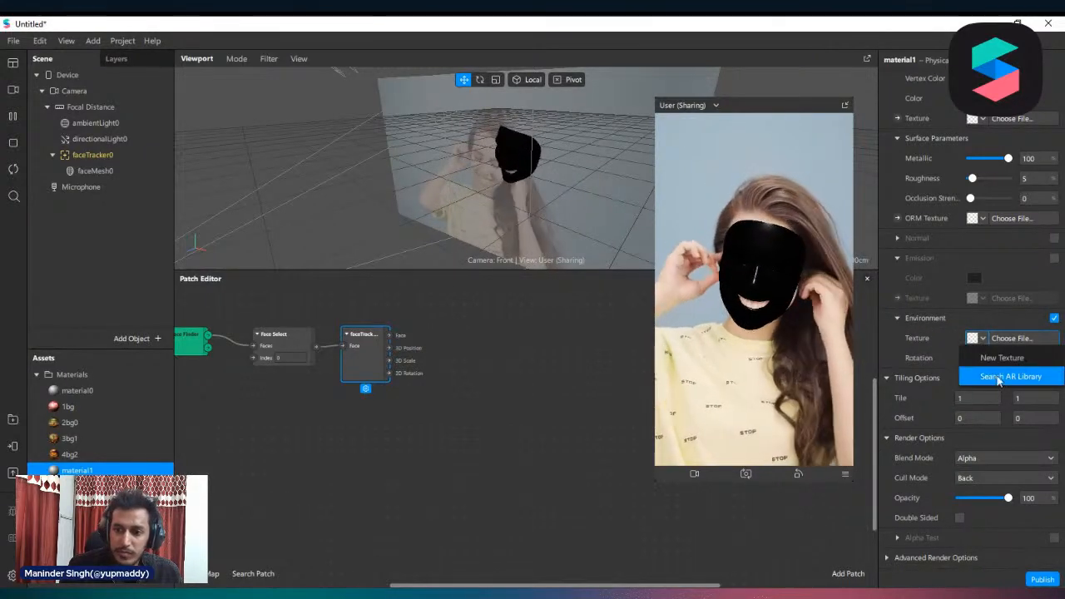
{"action": "left_click", "coordinate": [1013, 376]}
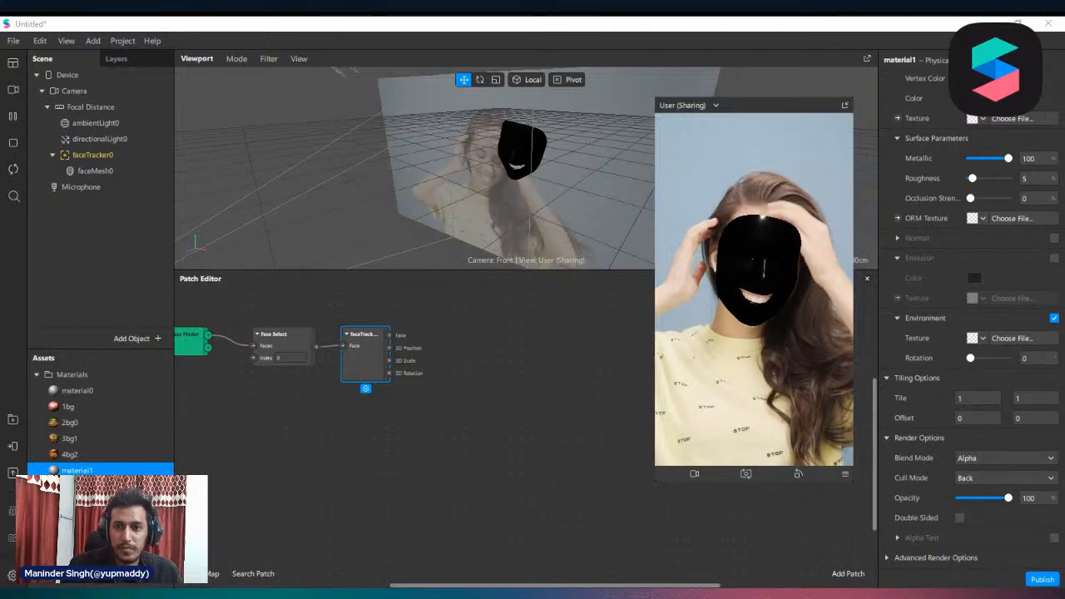
{"action": "double_click", "coordinate": [785, 137]}
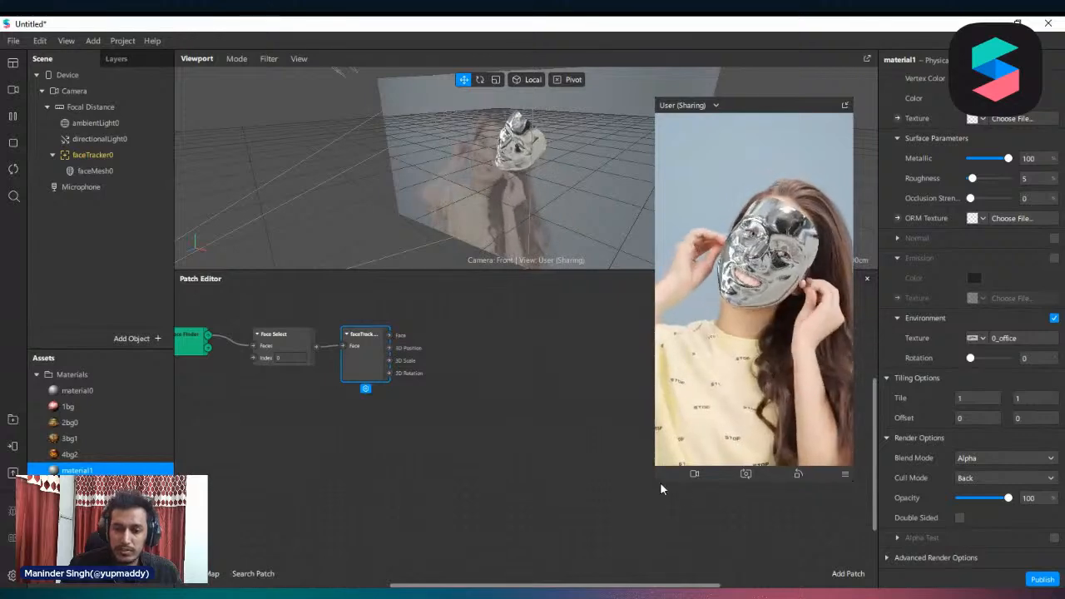
Enlarge the User (Sharing) preview and move it higher so the face mesh is shown larger
{"action": "left_click_drag", "start_coordinate": [655, 480], "coordinate": [550, 592]}
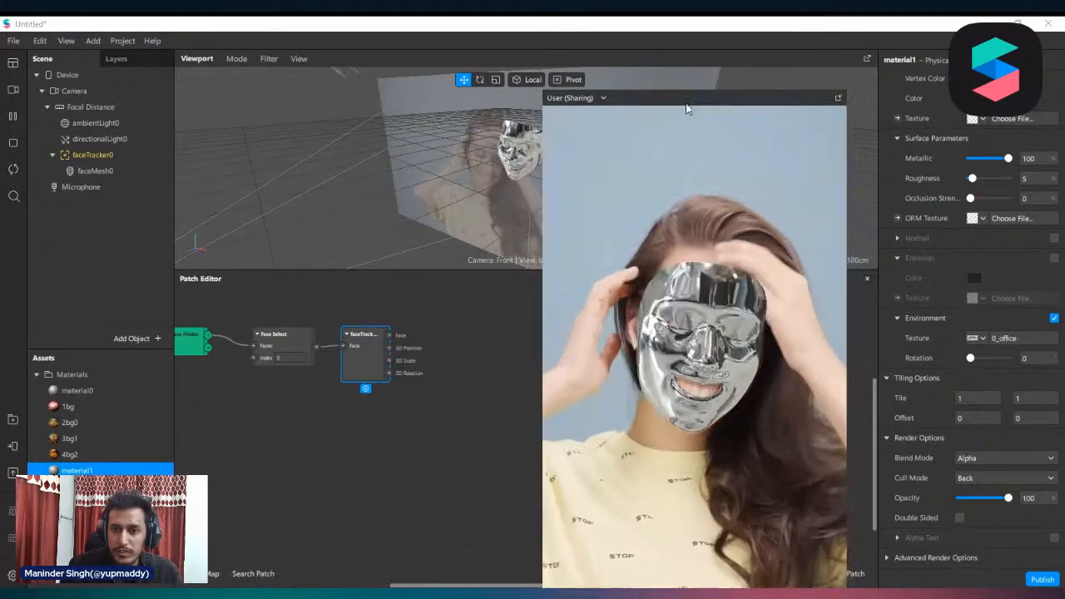
{"action": "left_click_drag", "start_coordinate": [687, 105], "coordinate": [675, 44]}
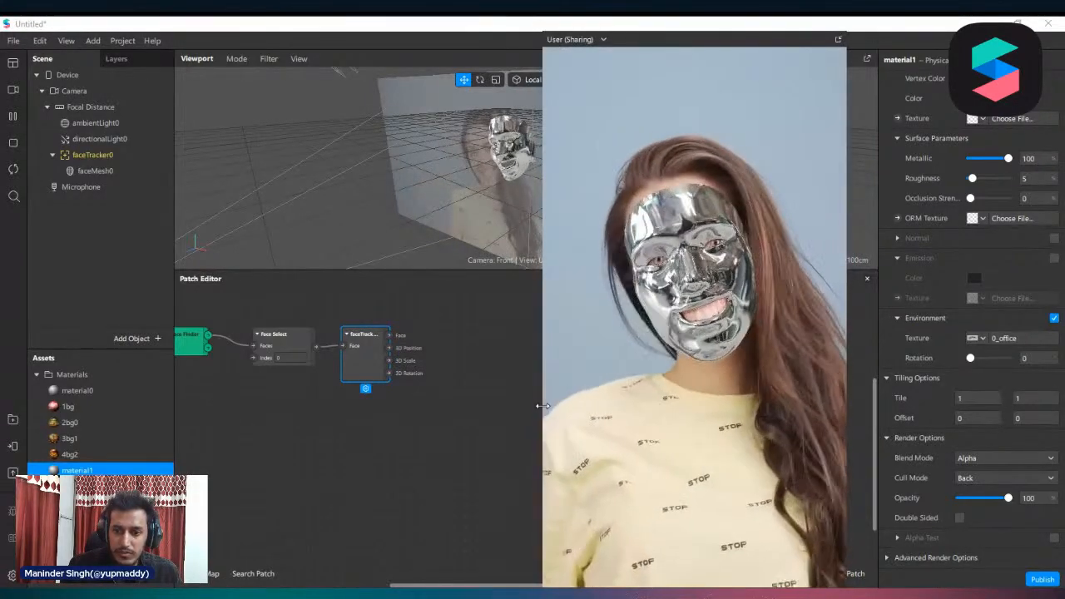
{"action": "left_click_drag", "start_coordinate": [538, 352], "coordinate": [615, 353]}
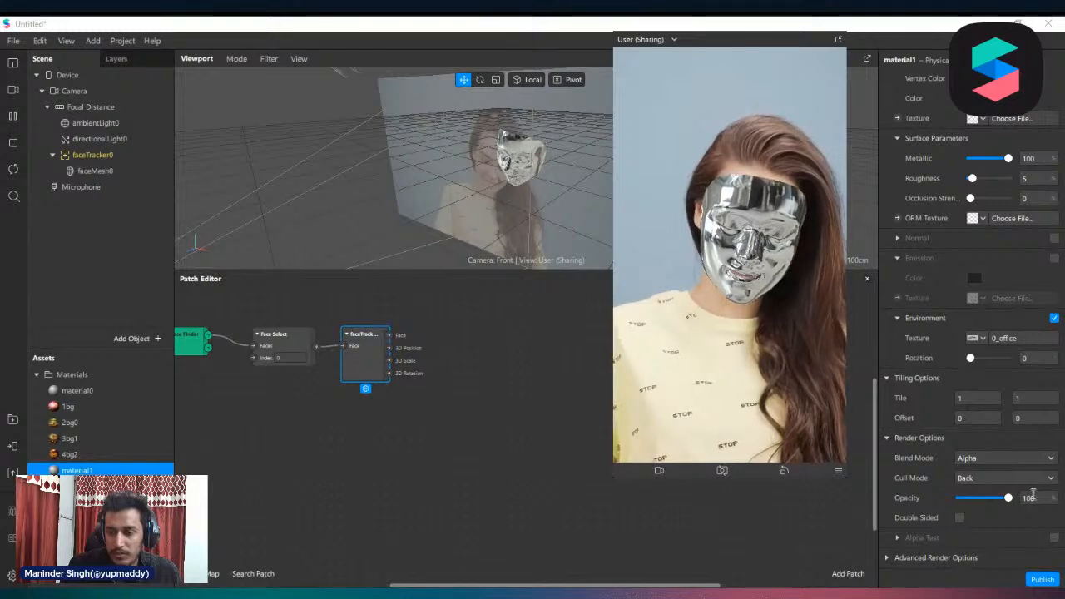
Set material1's blend mode to Add, its environment rotation to 32 and its opacity to 10, and shrink the preview slightly
{"action": "left_click", "coordinate": [963, 459]}
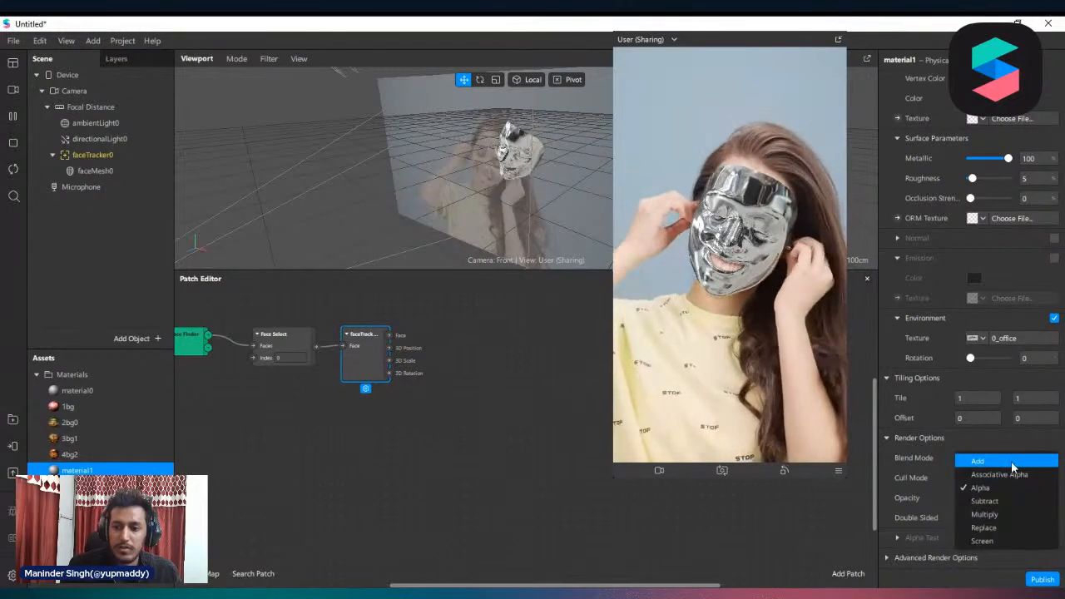
{"action": "left_click", "coordinate": [1011, 460]}
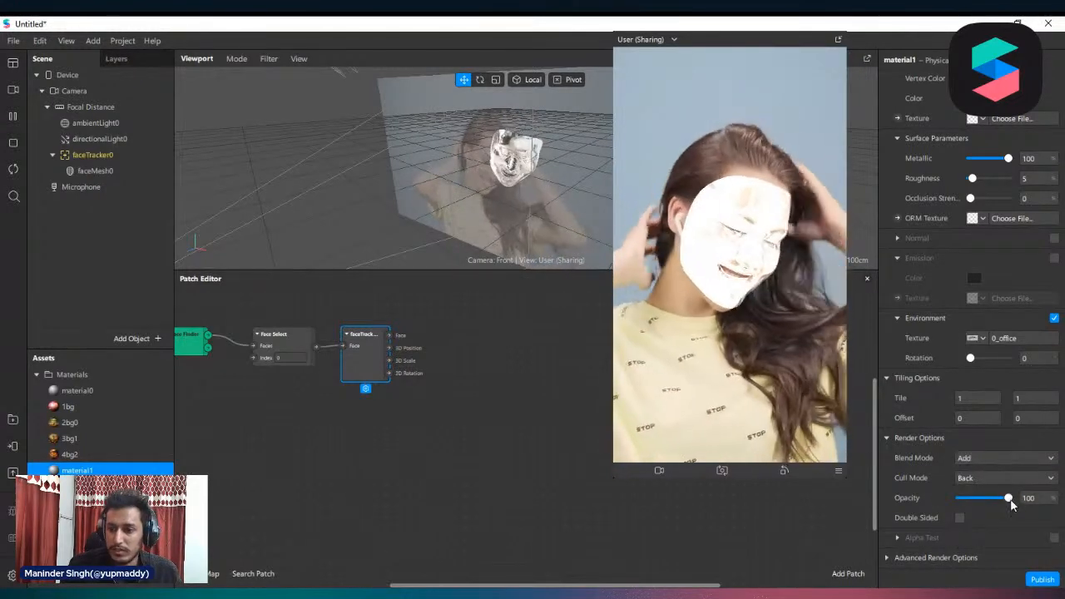
{"action": "mouse_move", "coordinate": [971, 358]}
{"action": "left_mouse_down"}
{"action": "mouse_move", "coordinate": [993, 358]}
{"action": "mouse_move", "coordinate": [975, 362]}
{"action": "left_mouse_up"}
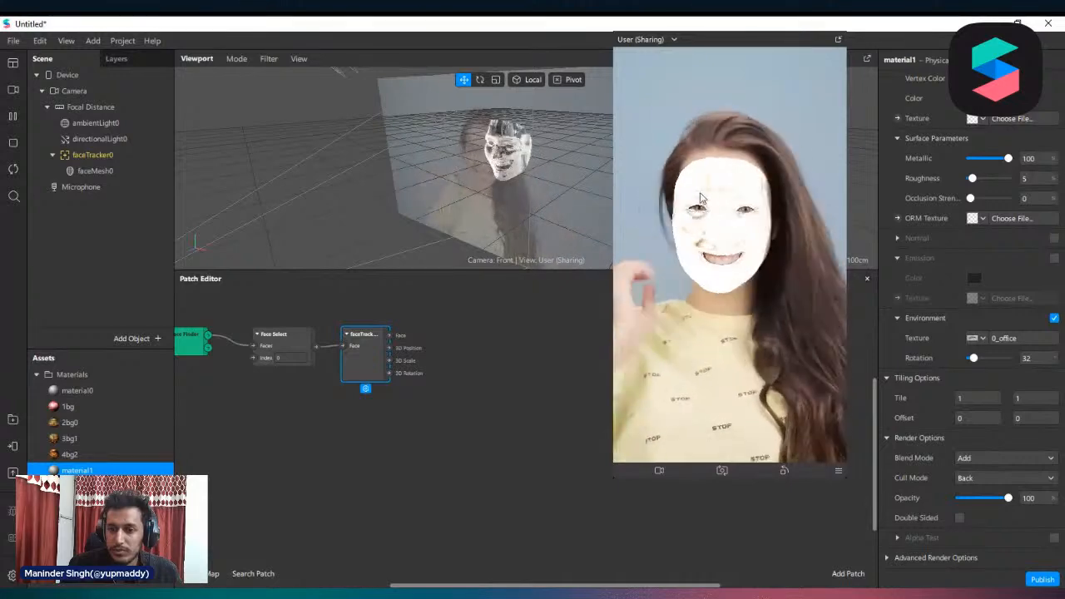
{"action": "left_click_drag", "start_coordinate": [1008, 498], "coordinate": [964, 500]}
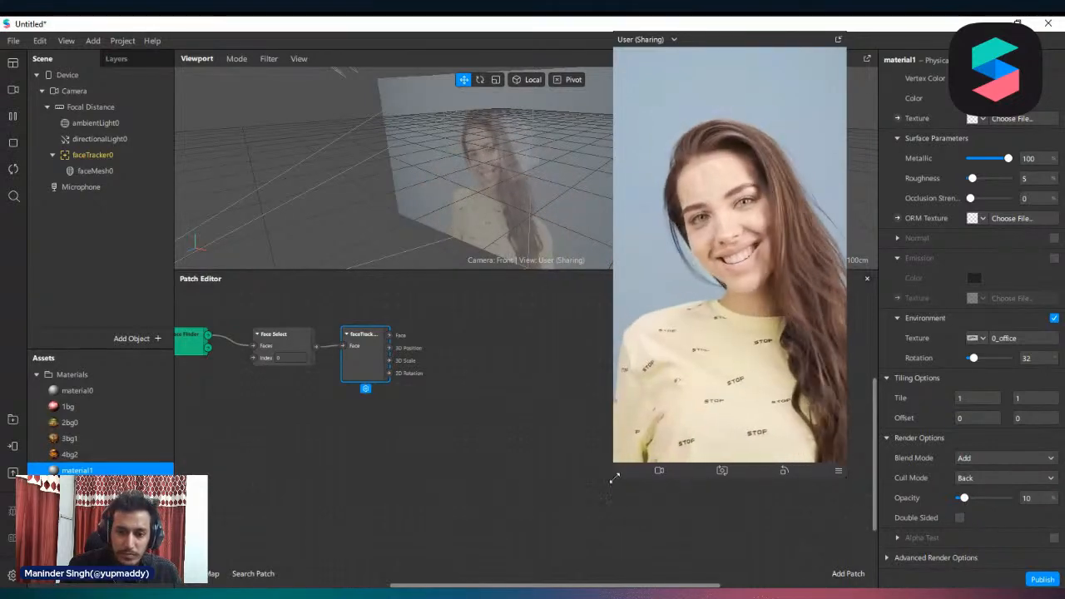
{"action": "left_click_drag", "start_coordinate": [658, 480], "coordinate": [658, 431]}
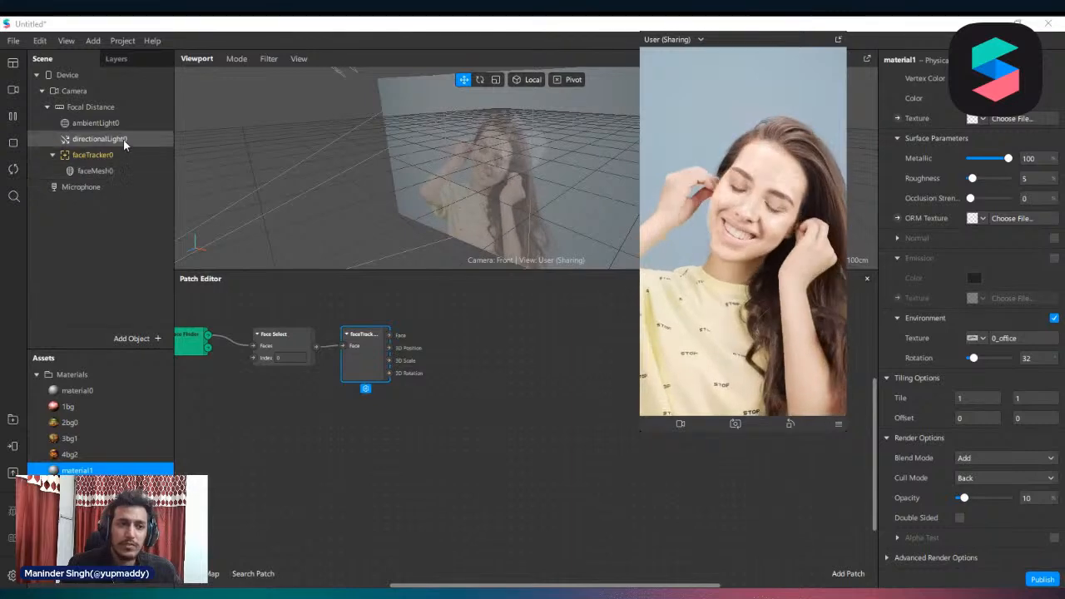
Add a second directional light under Focal Distance and set its color to red (#ff0606)
{"action": "right_click", "coordinate": [95, 107]}
{"action": "mouse_move", "coordinate": [129, 124]}
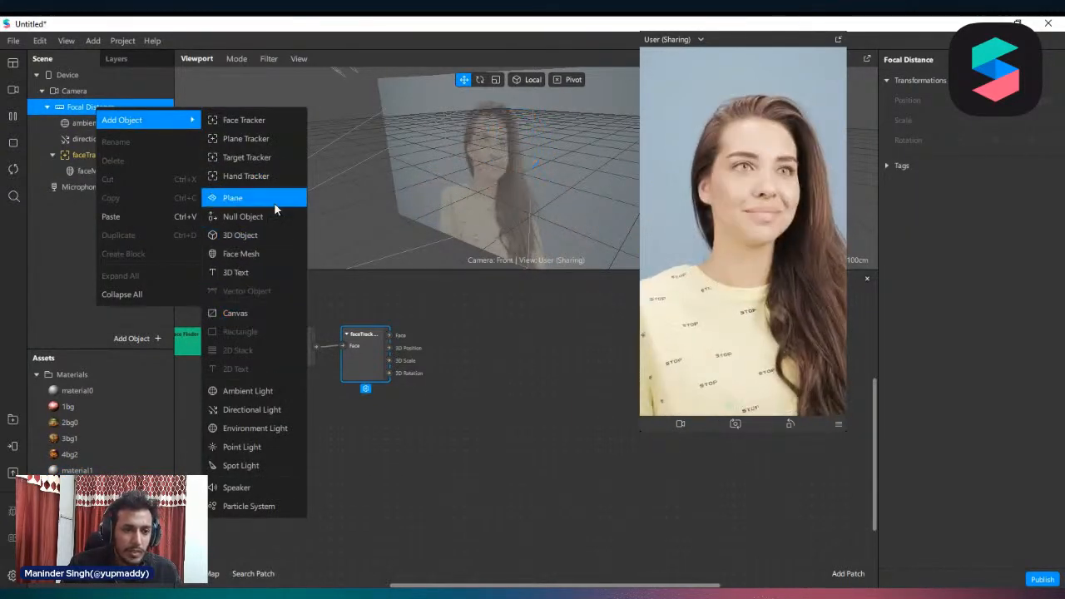
{"action": "left_click", "coordinate": [254, 415]}
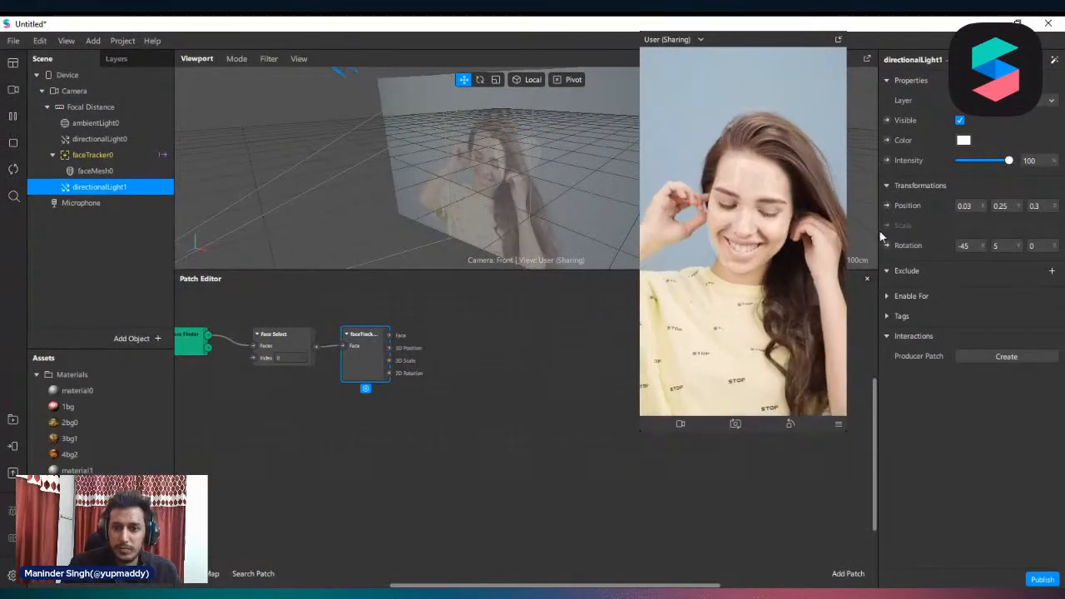
{"action": "left_click", "coordinate": [964, 139]}
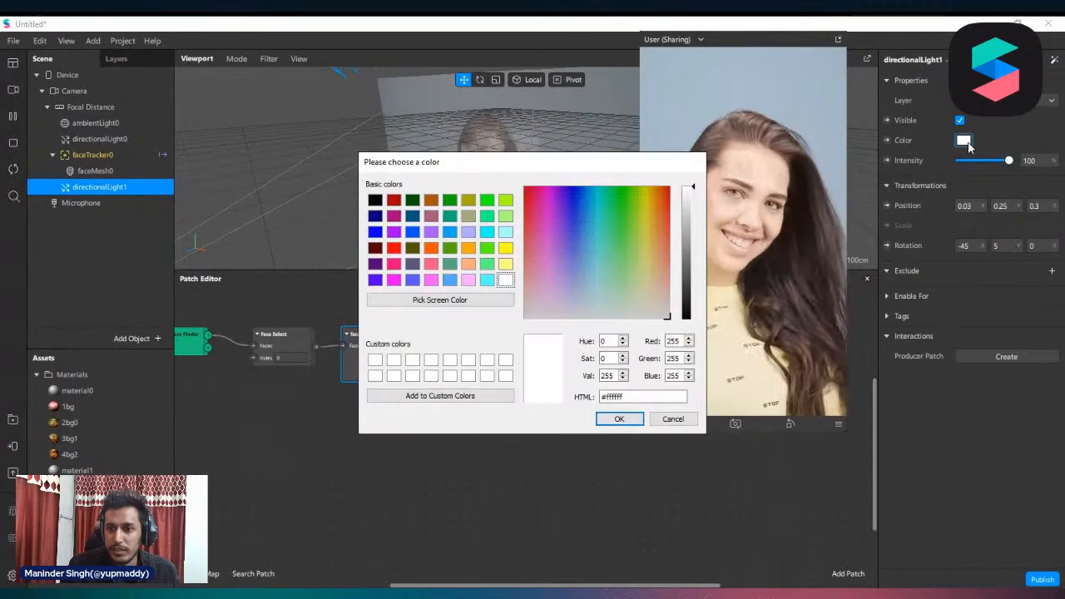
{"action": "left_click_drag", "start_coordinate": [671, 155], "coordinate": [452, 129]}
{"action": "left_click_drag", "start_coordinate": [436, 186], "coordinate": [468, 167]}
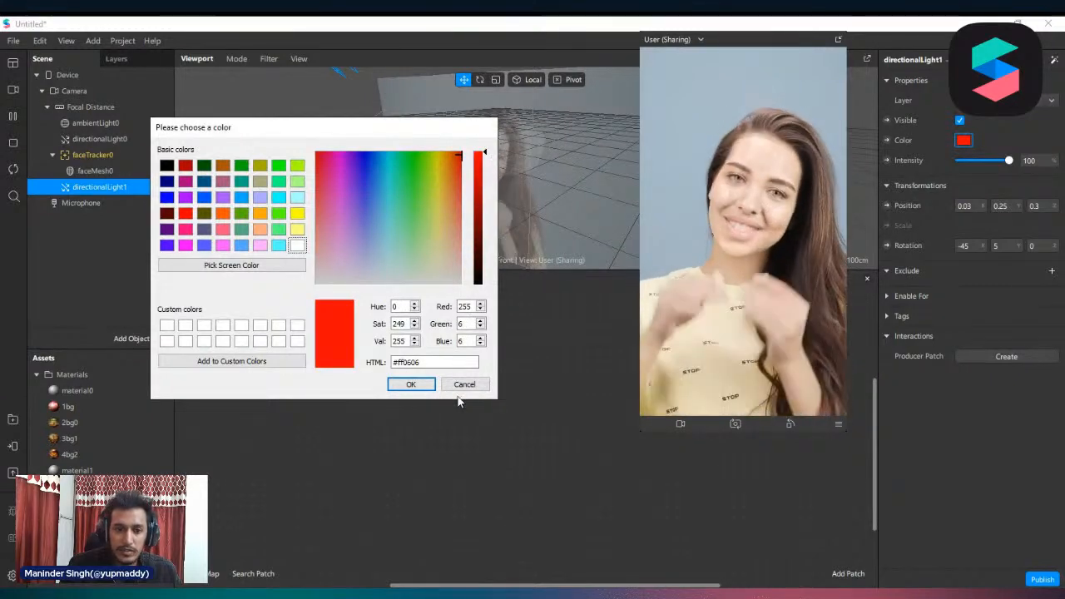
{"action": "left_click", "coordinate": [414, 383]}
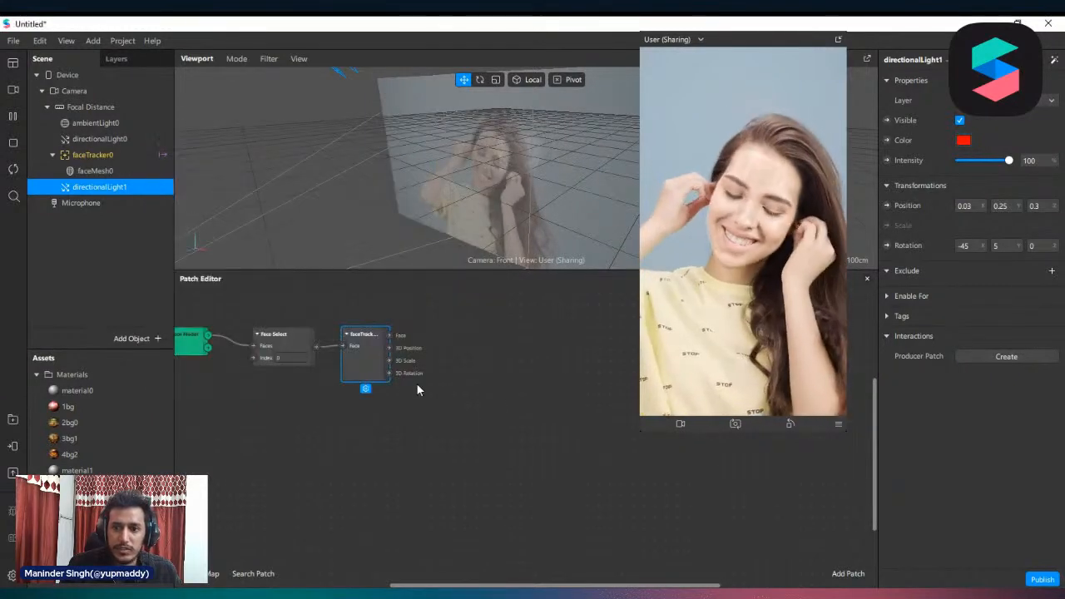
Make directionalLight1 a child of faceTracker0 in the scene hierarchy
{"action": "left_click", "coordinate": [105, 171]}
{"action": "left_click", "coordinate": [107, 188]}
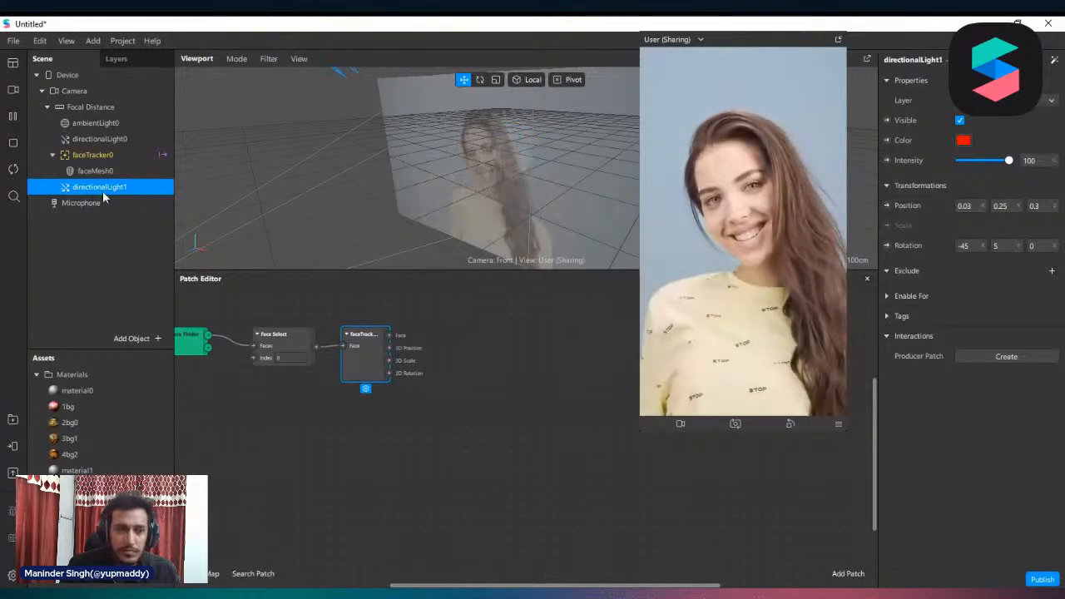
{"action": "left_click_drag", "start_coordinate": [83, 191], "coordinate": [99, 158]}
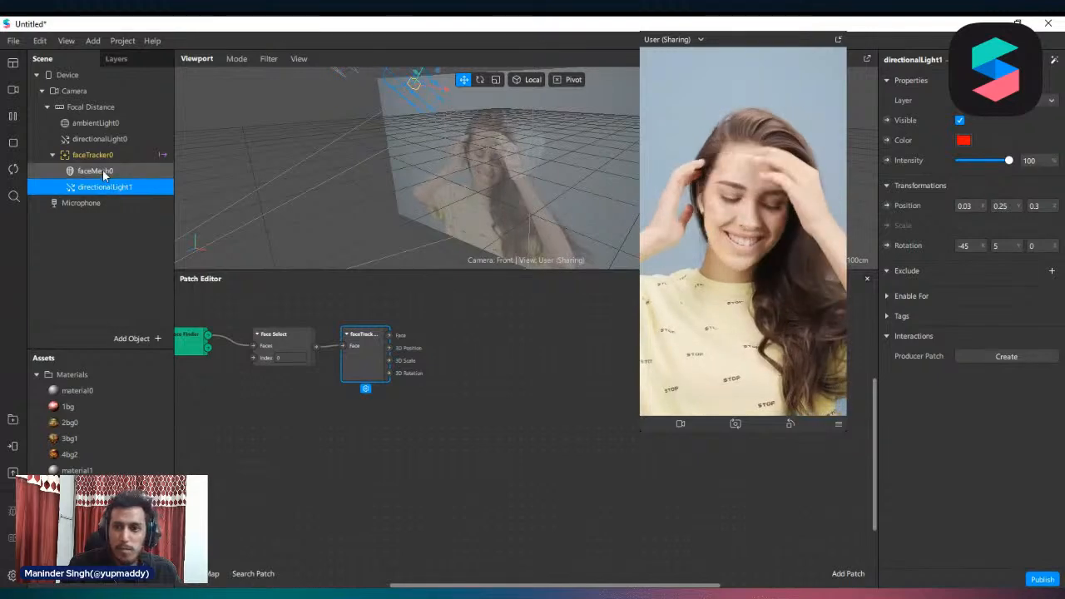
Set material1's blend mode to Alpha, try full opacity, lower it to 15 and expand the environment settings
{"action": "left_click", "coordinate": [95, 170]}
{"action": "left_click", "coordinate": [956, 344]}
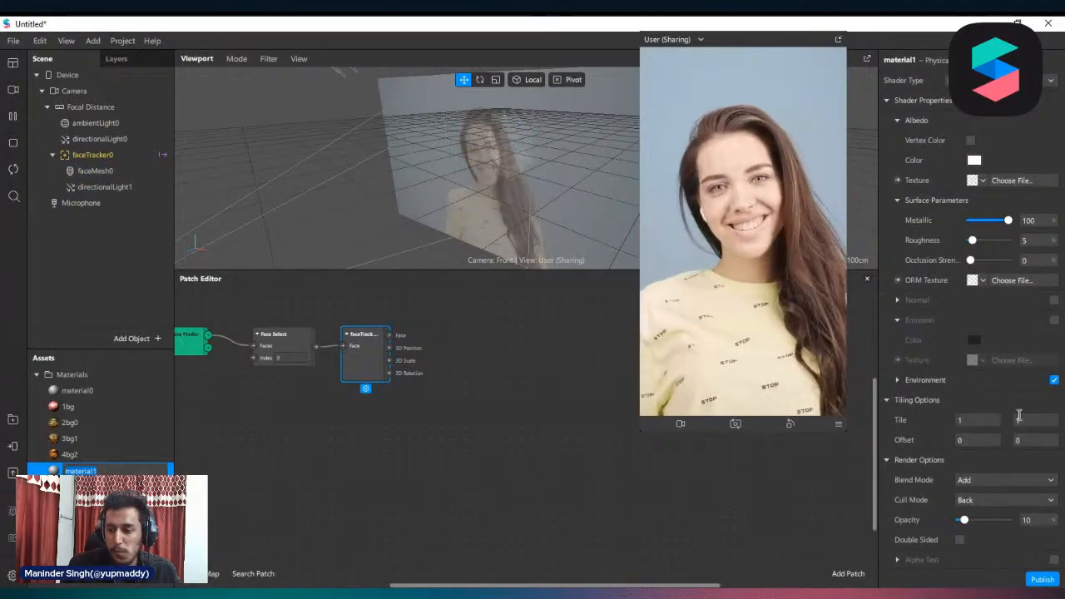
{"action": "left_click", "coordinate": [999, 476]}
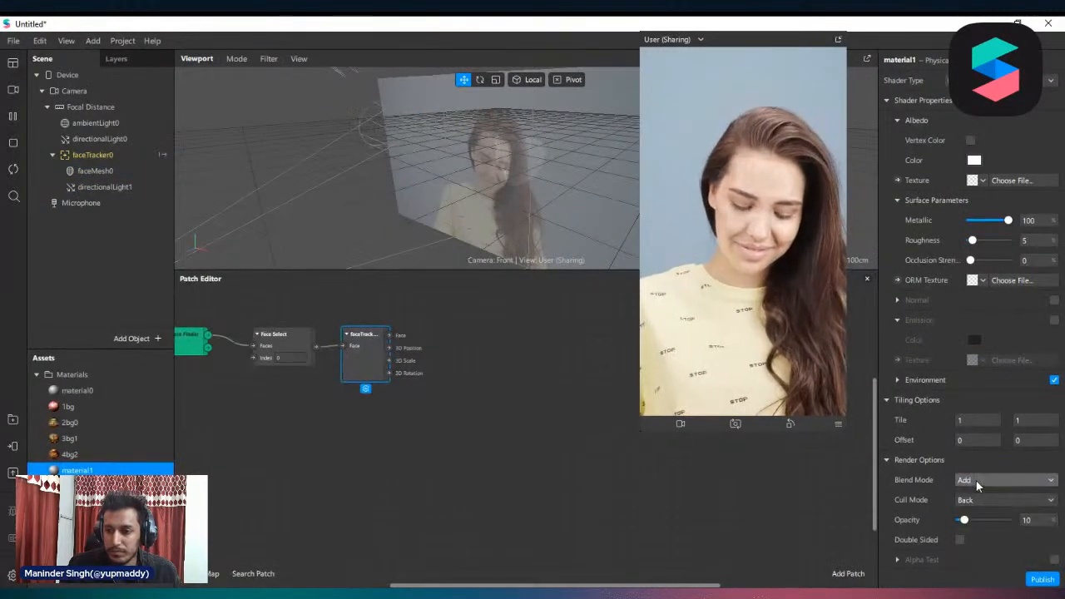
{"action": "left_click", "coordinate": [980, 483]}
{"action": "left_click", "coordinate": [997, 510]}
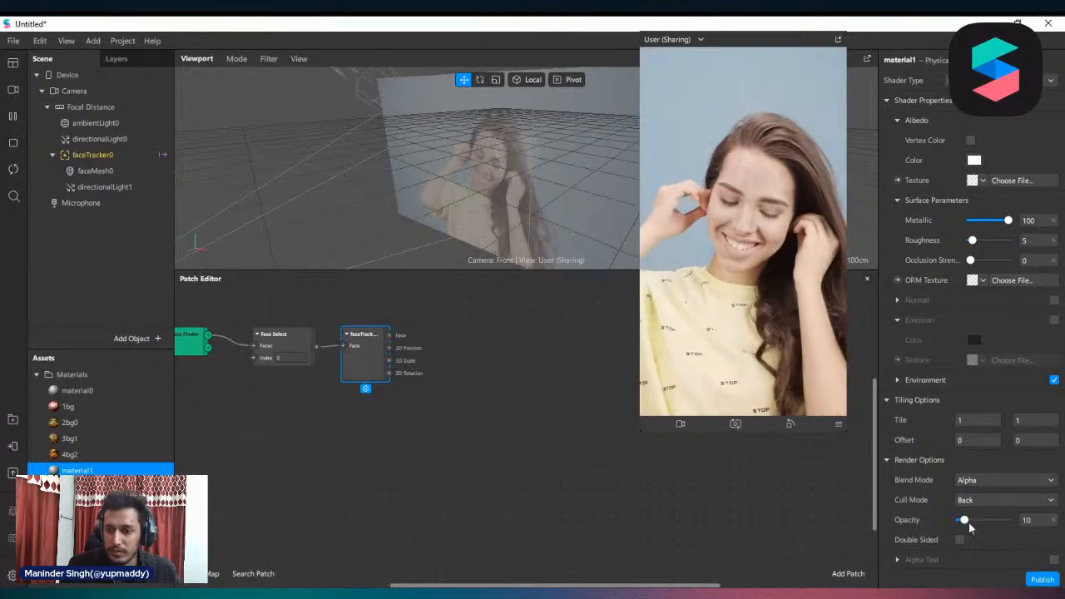
{"action": "left_click_drag", "start_coordinate": [969, 523], "coordinate": [1015, 521]}
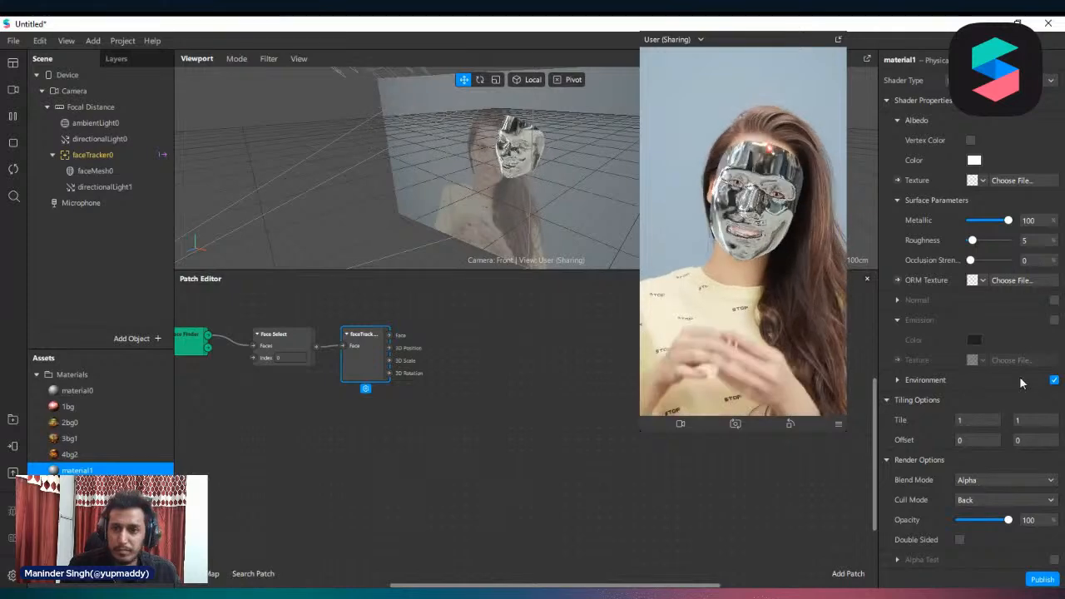
{"action": "left_click_drag", "start_coordinate": [984, 522], "coordinate": [969, 521]}
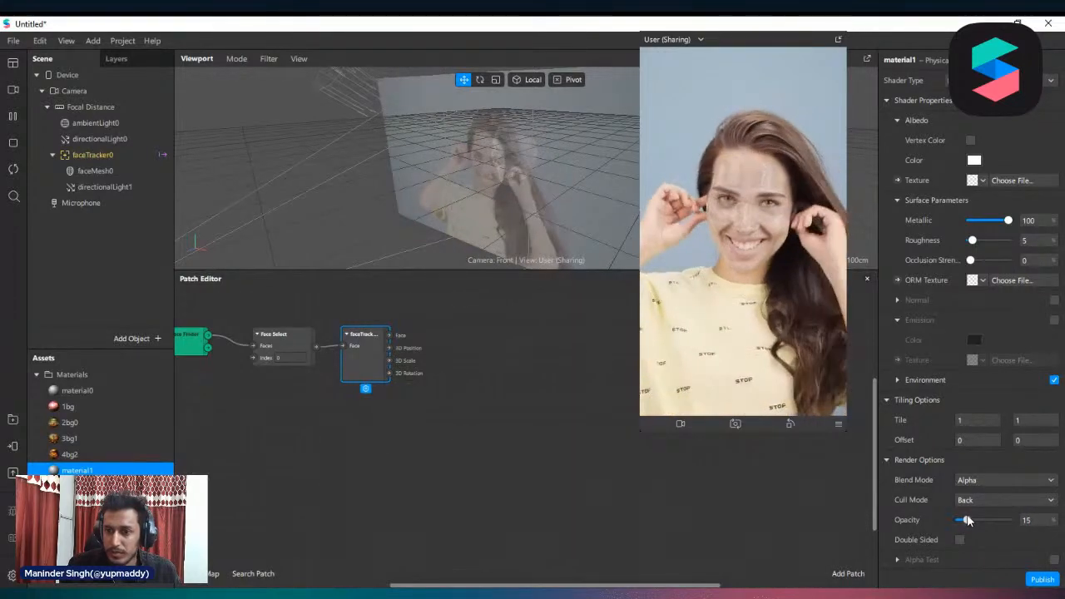
{"action": "left_click", "coordinate": [896, 381]}
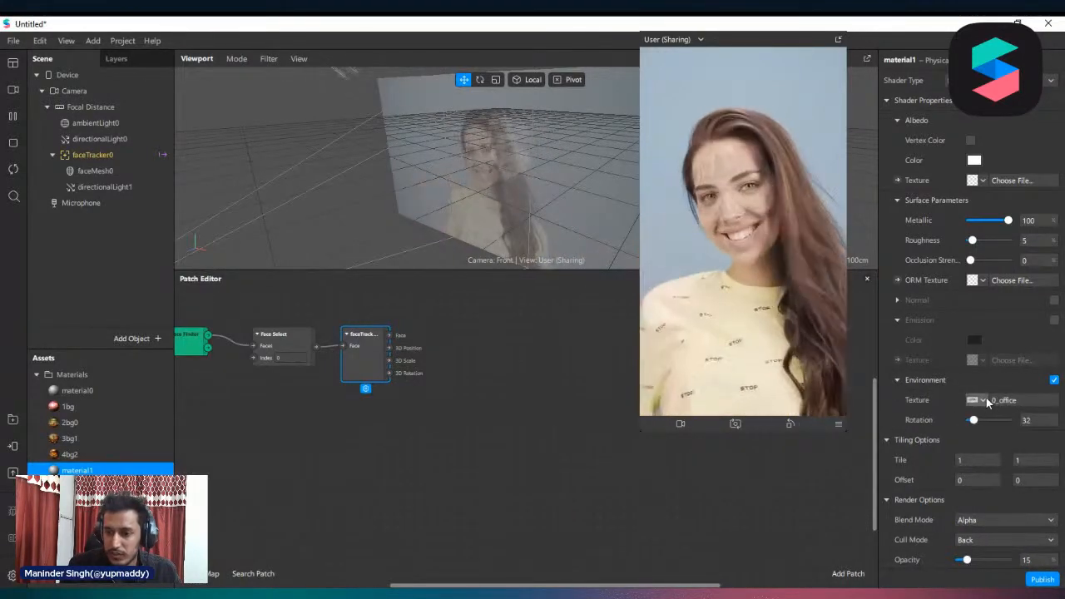
Set material1's environment texture to studio, its opacity to 100 and its blend mode to Add
{"action": "left_click", "coordinate": [984, 401]}
{"action": "left_click", "coordinate": [1032, 461]}
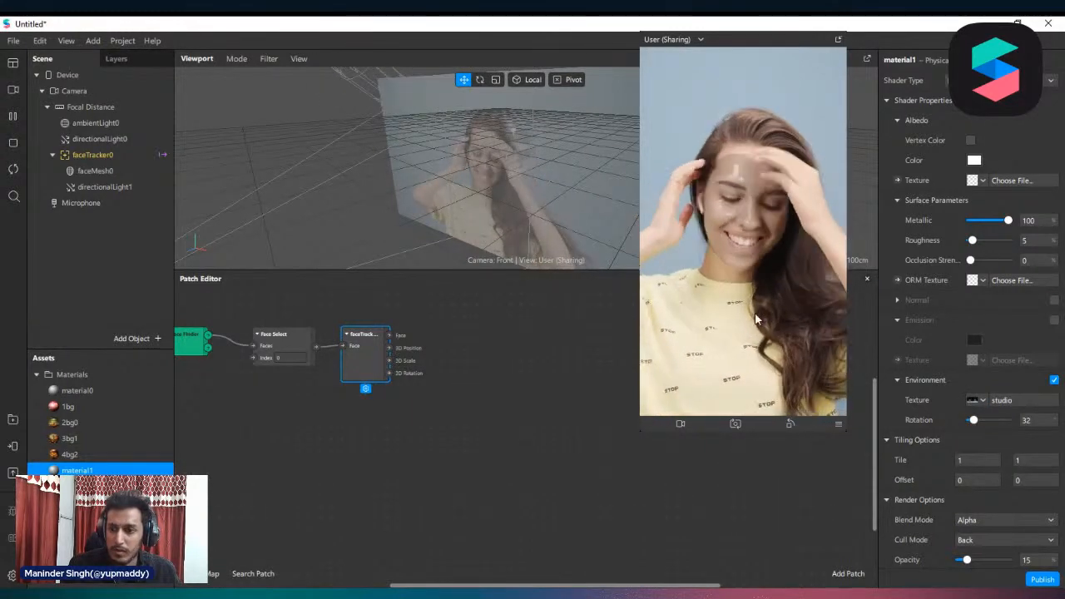
{"action": "scroll", "coordinate": [1030, 481], "scroll_direction": "down", "scroll_amount": 3}
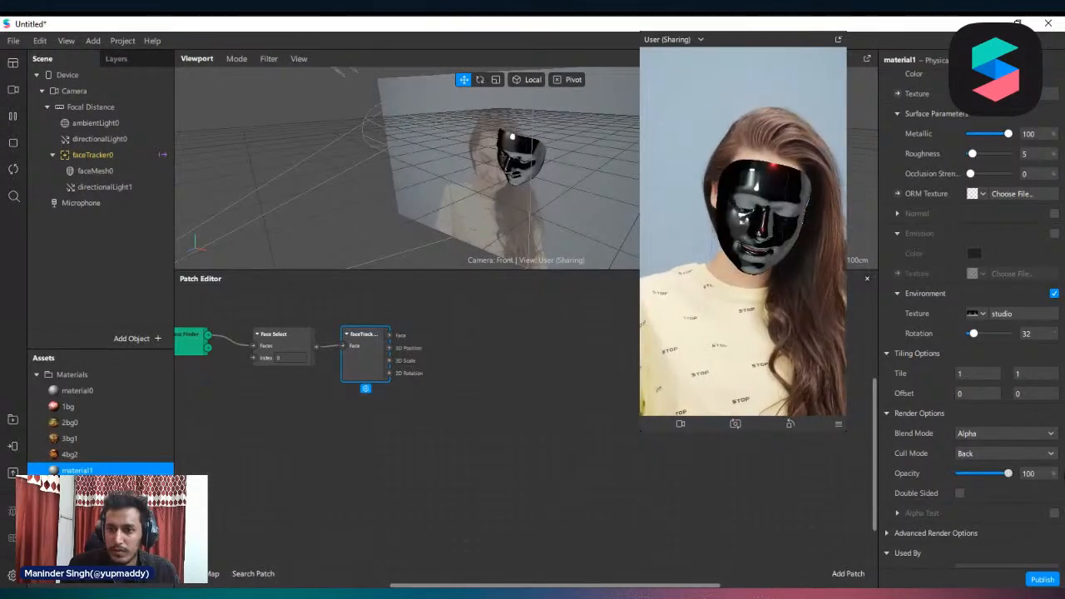
{"action": "left_click", "coordinate": [1024, 435]}
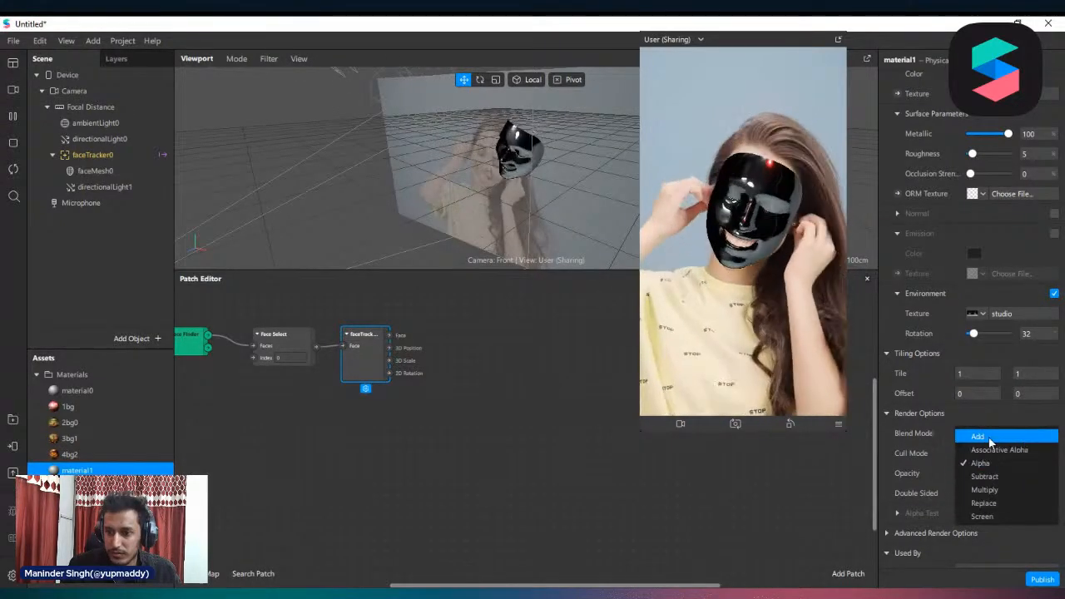
{"action": "left_click", "coordinate": [989, 438]}
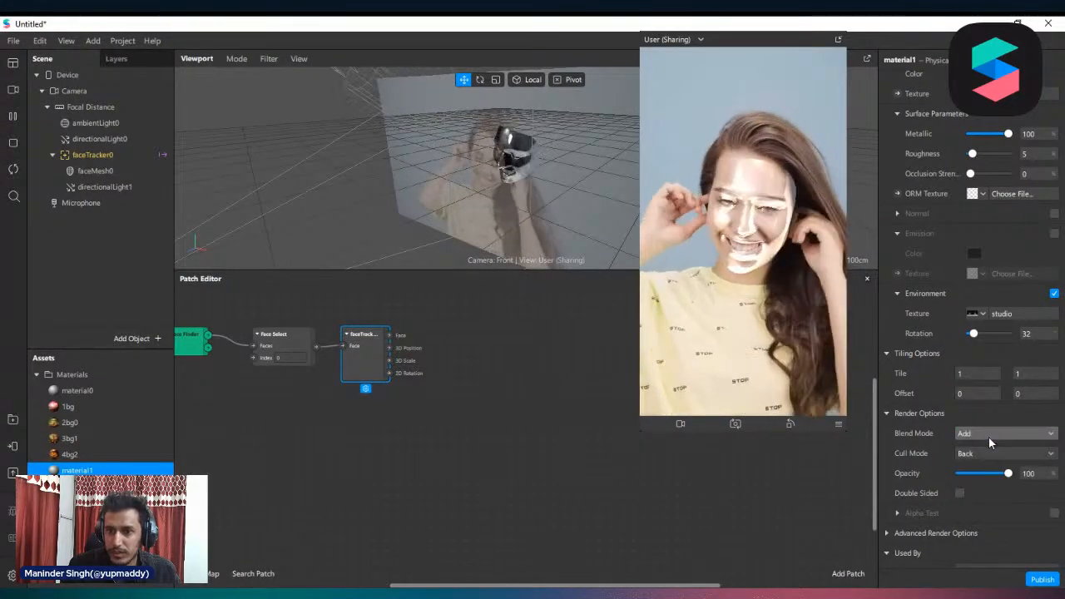
Check directionalLight1's settings, reopen material1 and try its Metallic strength, ending at 100
{"action": "left_click", "coordinate": [100, 189]}
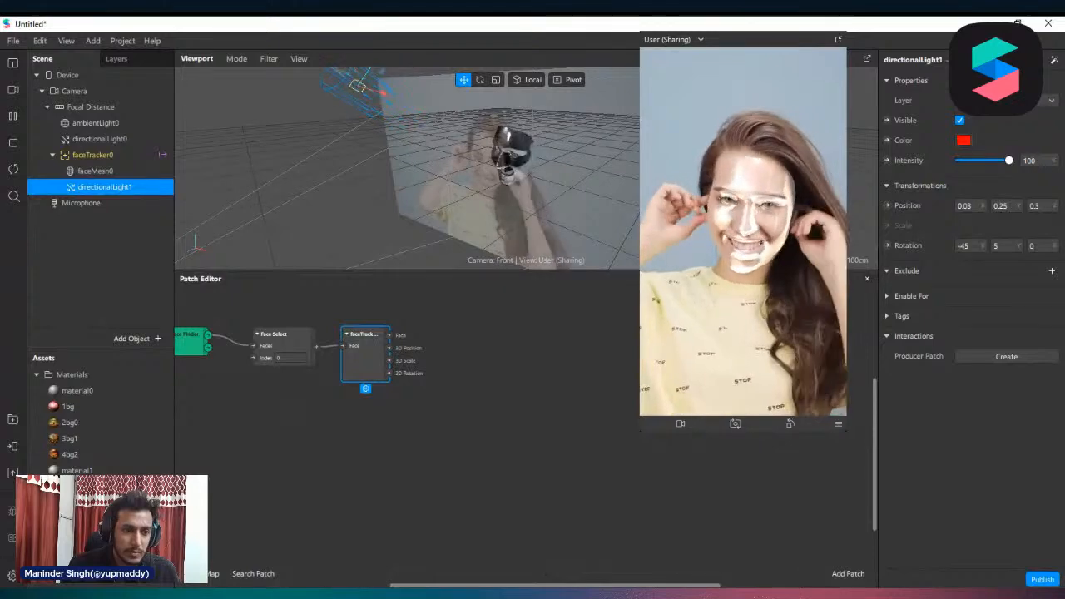
{"action": "left_click", "coordinate": [77, 470]}
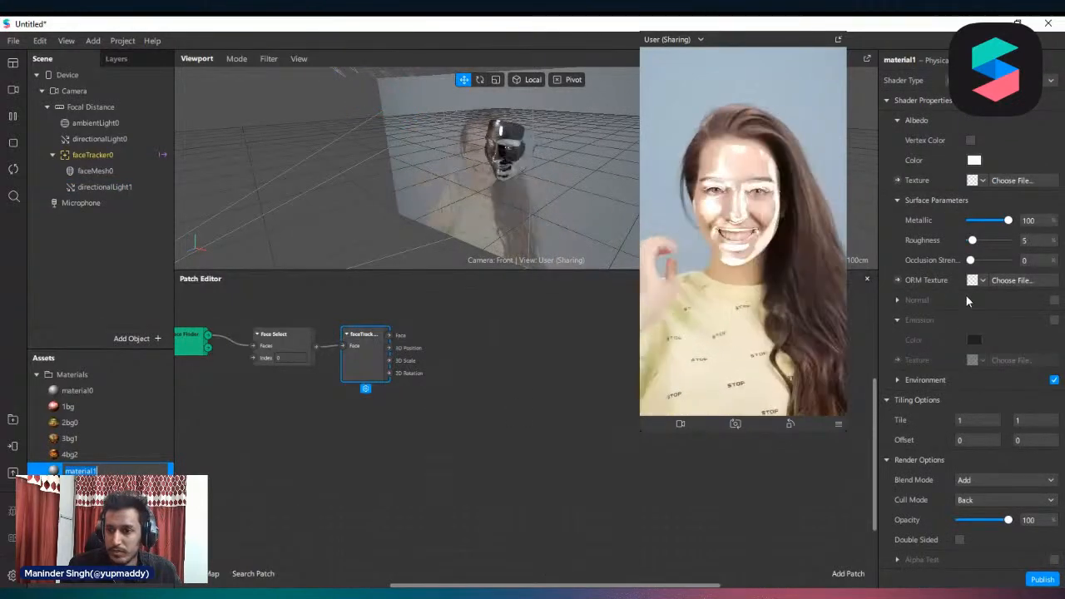
{"action": "scroll", "coordinate": [966, 295], "scroll_direction": "down", "scroll_amount": 2}
{"action": "scroll", "coordinate": [987, 375], "scroll_direction": "up", "scroll_amount": 2}
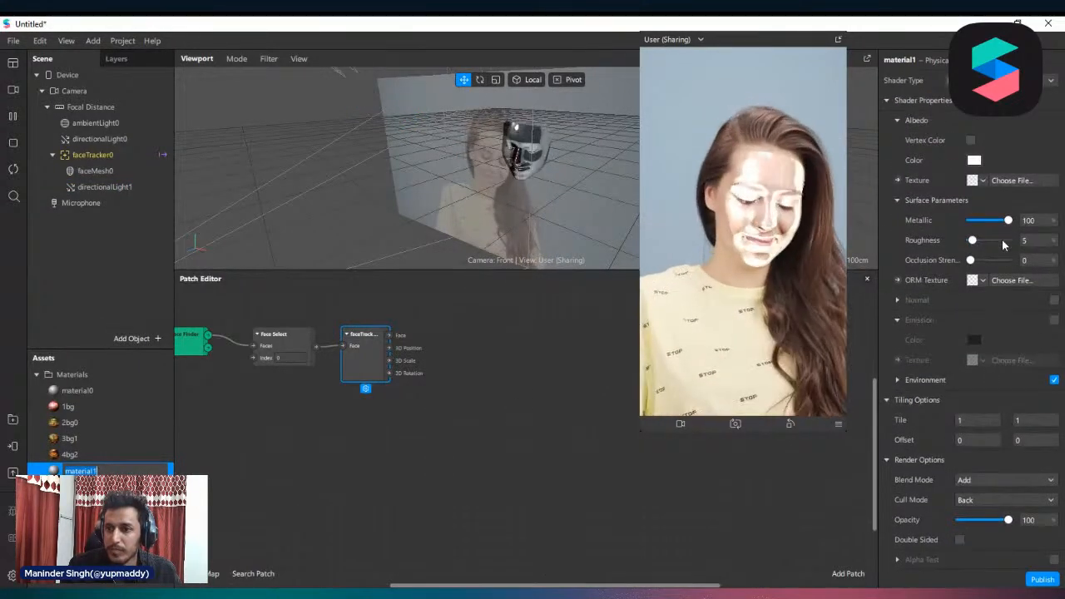
{"action": "left_click_drag", "start_coordinate": [990, 220], "coordinate": [1010, 221]}
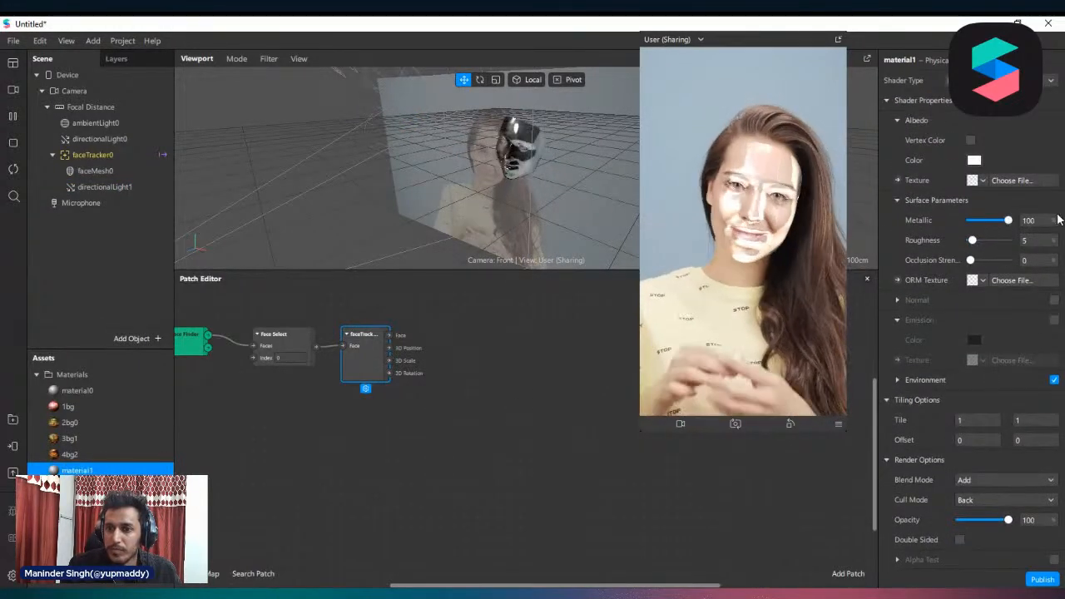
Try red, green and blue albedo colors on material1 and discard the color change
{"action": "left_click", "coordinate": [974, 160]}
{"action": "left_click_drag", "start_coordinate": [645, 214], "coordinate": [512, 179]}
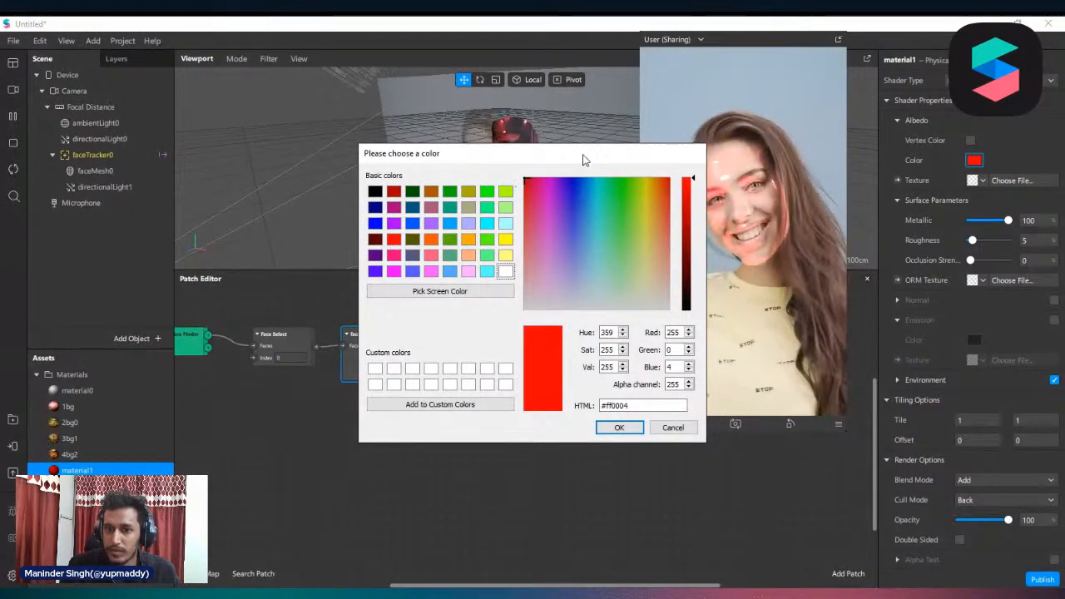
{"action": "left_click_drag", "start_coordinate": [583, 158], "coordinate": [364, 116]}
{"action": "left_click", "coordinate": [406, 165]}
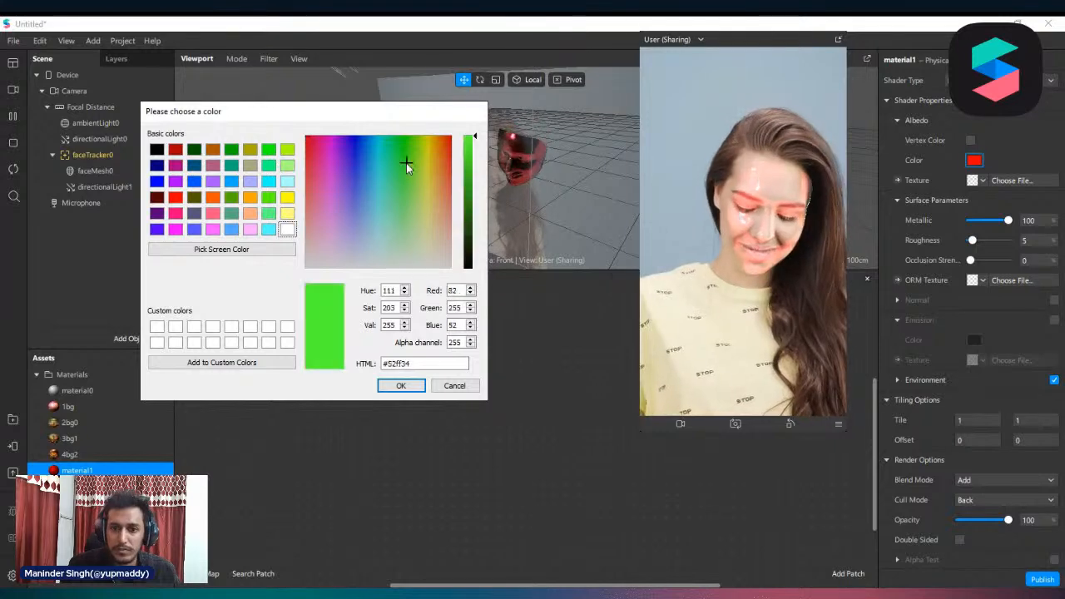
{"action": "left_click_drag", "start_coordinate": [406, 163], "coordinate": [368, 147]}
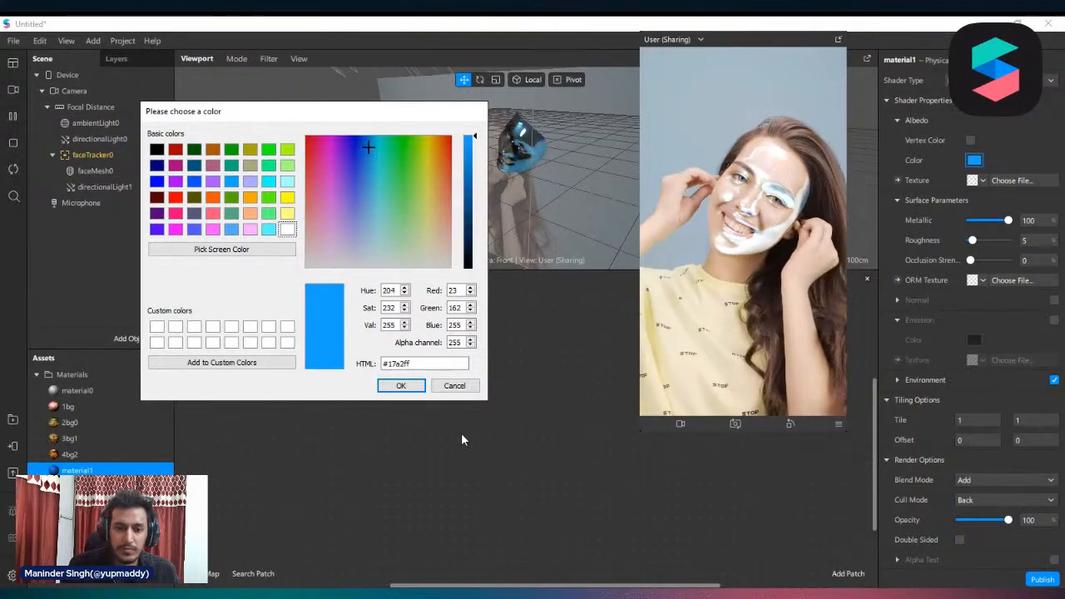
{"action": "left_click", "coordinate": [450, 387]}
Try a green color (#00ff55) on directionalLight1 and discard it
{"action": "left_click", "coordinate": [104, 186]}
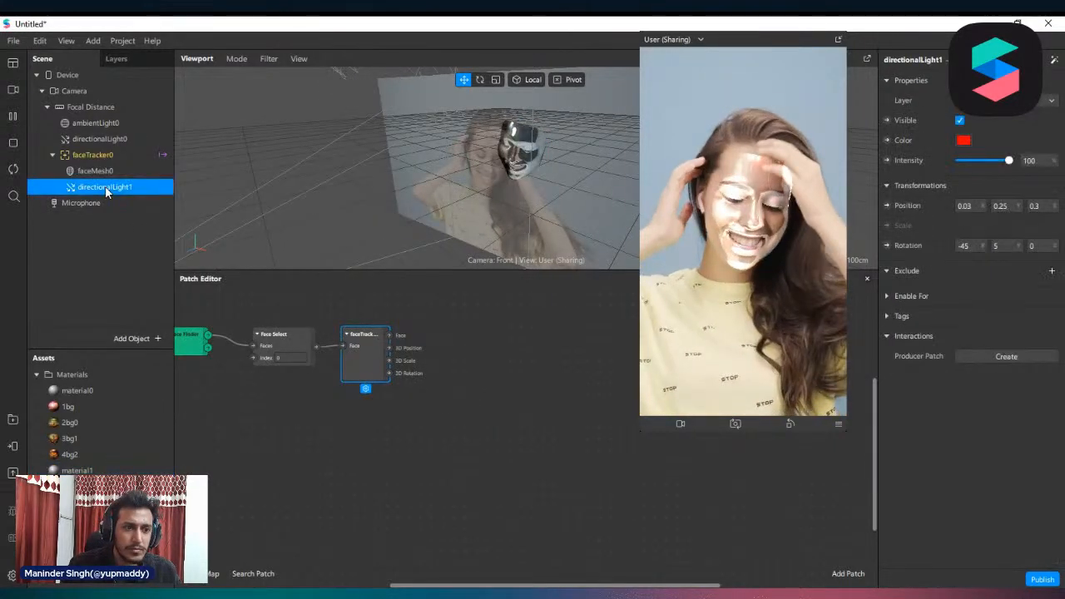
{"action": "left_click_drag", "start_coordinate": [105, 187], "coordinate": [91, 154]}
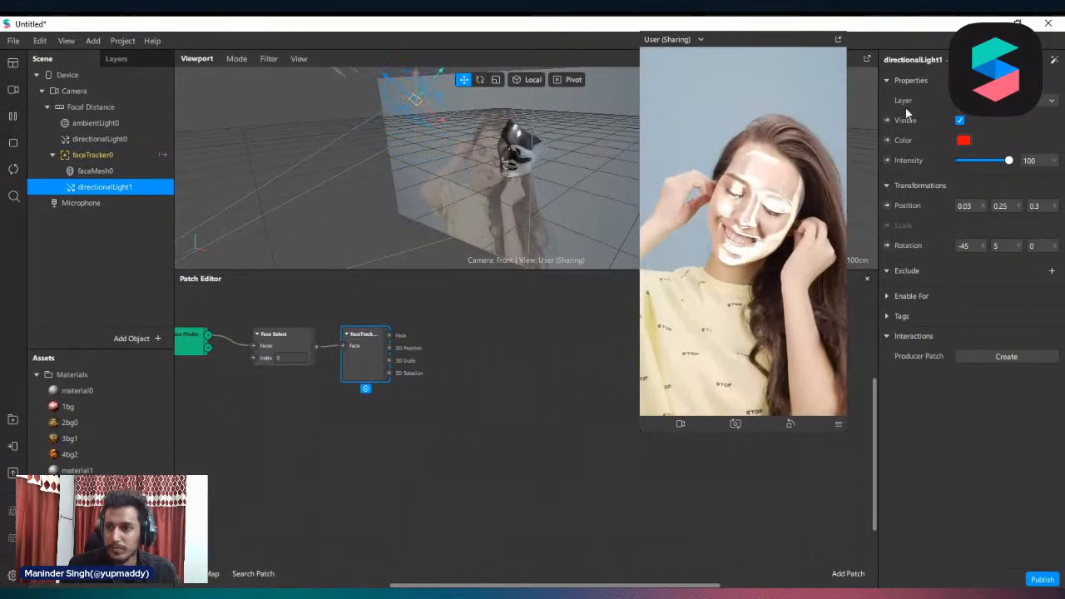
{"action": "left_click", "coordinate": [964, 139]}
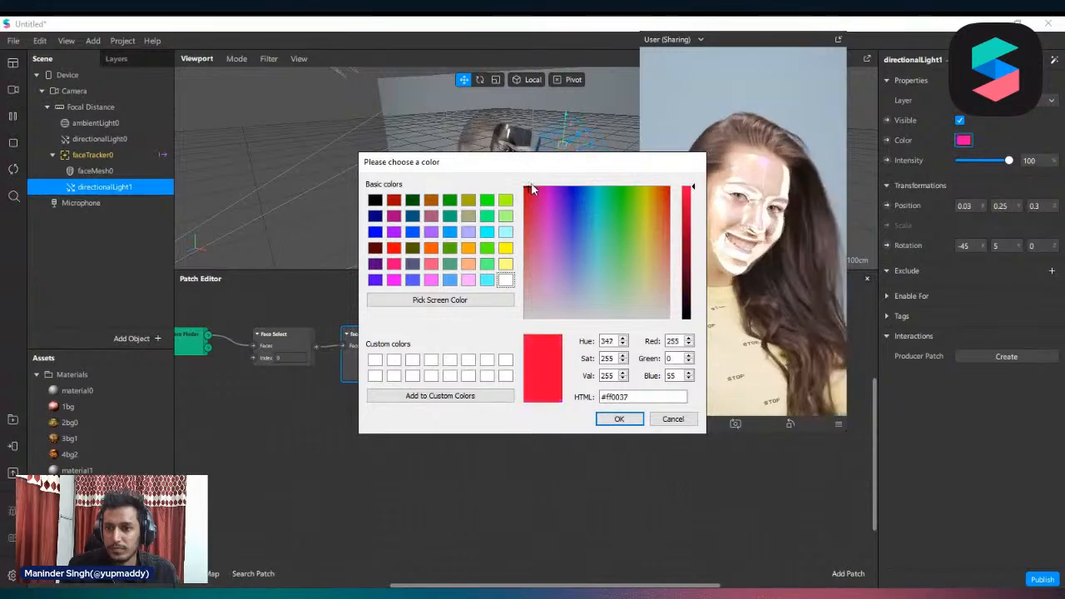
{"action": "left_click", "coordinate": [673, 421]}
Hide directionalLight0 and toggle ambientLight0's visibility off and back on
{"action": "left_click", "coordinate": [99, 139]}
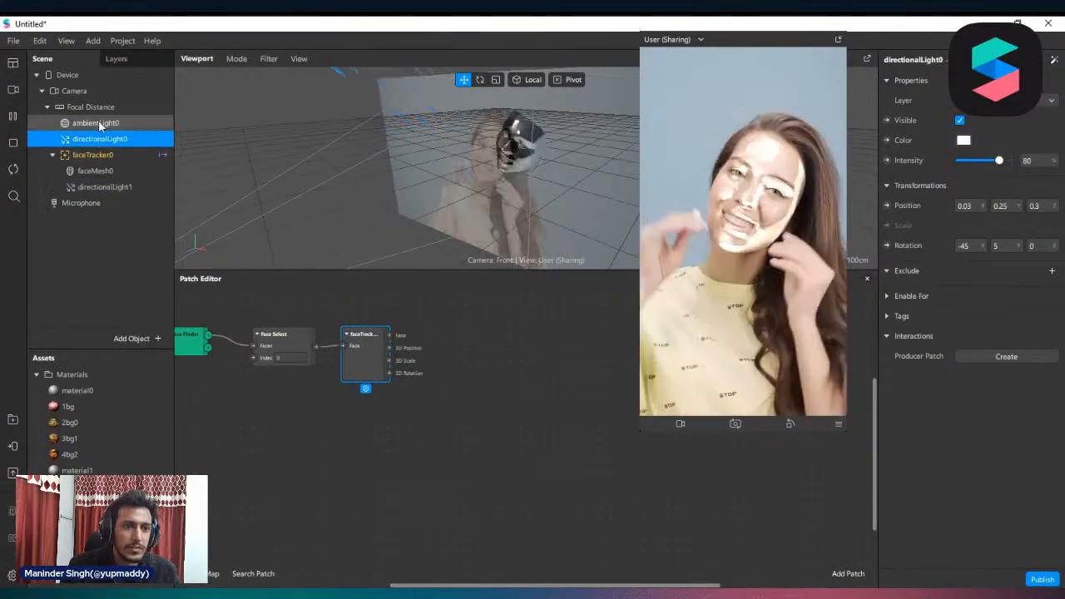
{"action": "left_click", "coordinate": [960, 120]}
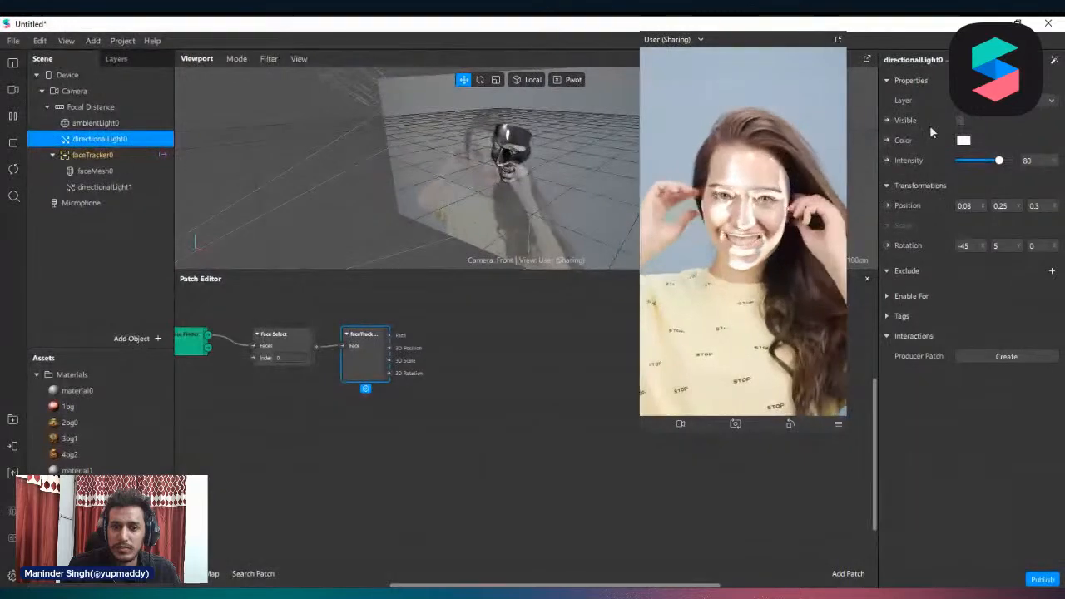
{"action": "left_click", "coordinate": [96, 122]}
{"action": "left_click", "coordinate": [960, 120]}
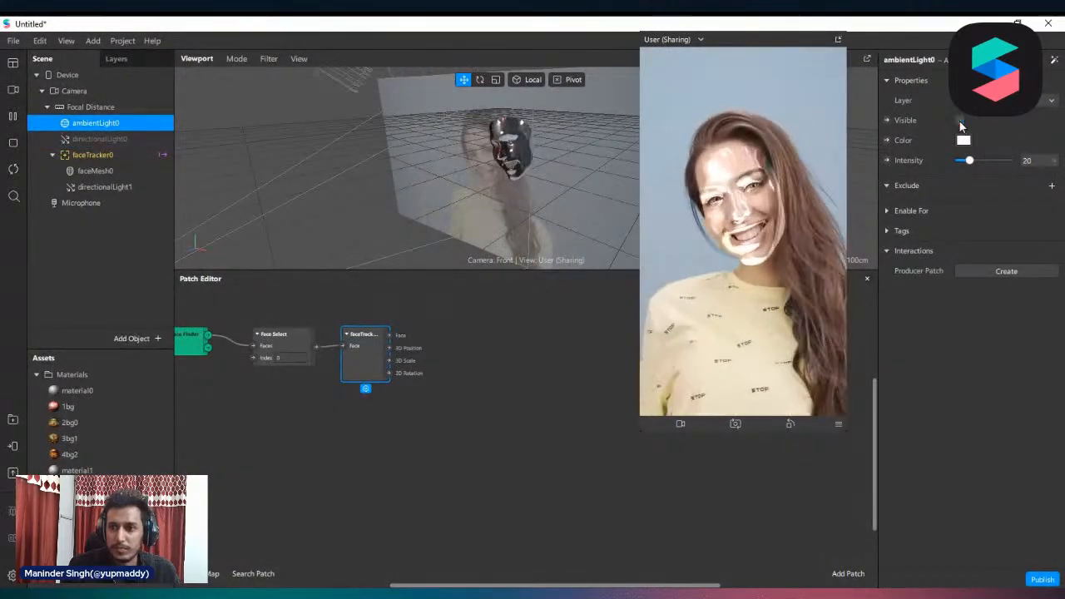
{"action": "left_click", "coordinate": [960, 121]}
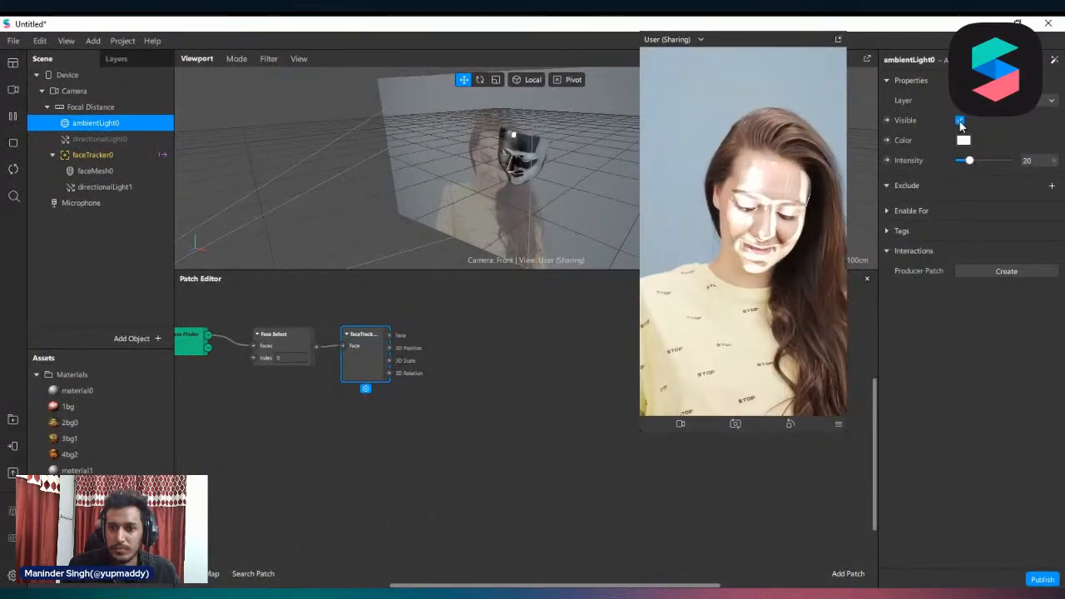
Move directionalLight1 out of faceTracker0 to sit directly below directionalLight0 under Focal Distance
{"action": "left_click", "coordinate": [108, 139]}
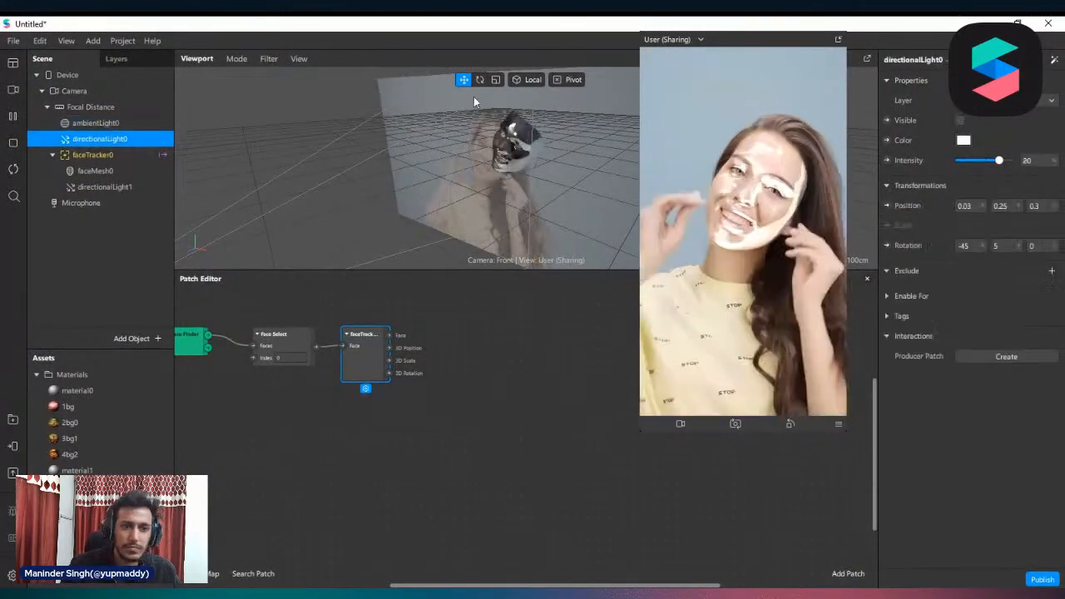
{"action": "left_click", "coordinate": [81, 186]}
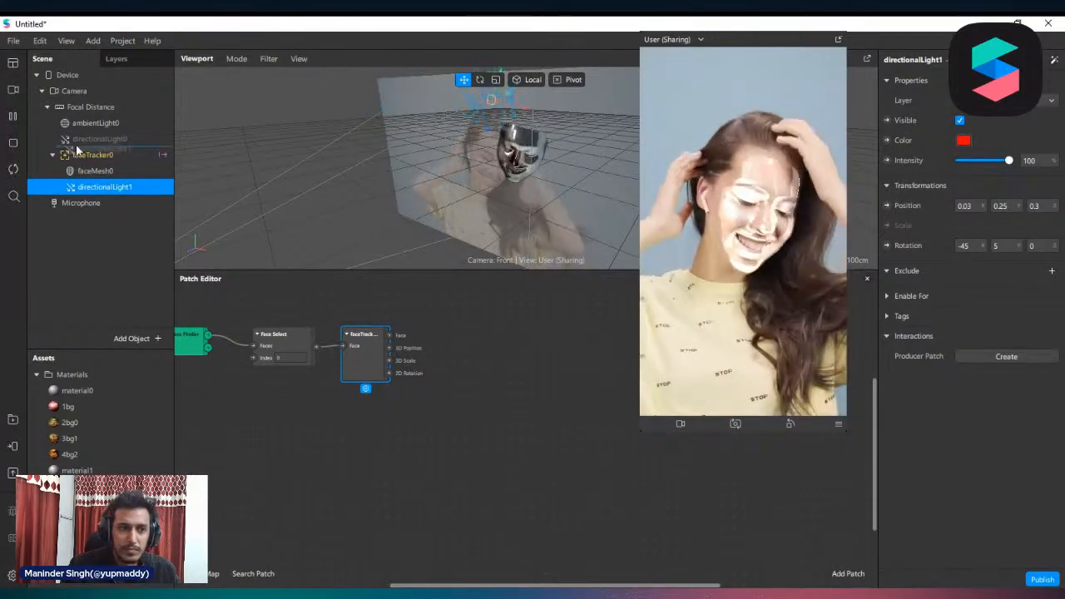
{"action": "left_click_drag", "start_coordinate": [82, 187], "coordinate": [78, 146]}
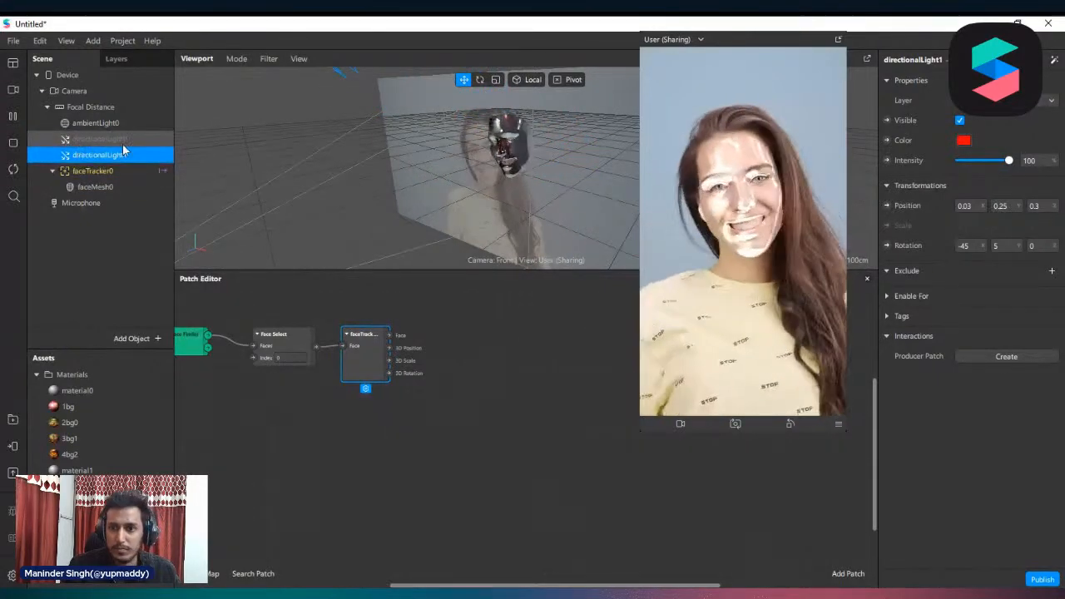
Try other hues for directionalLight1 and set its color to red (#ff0004)
{"action": "left_click", "coordinate": [962, 141]}
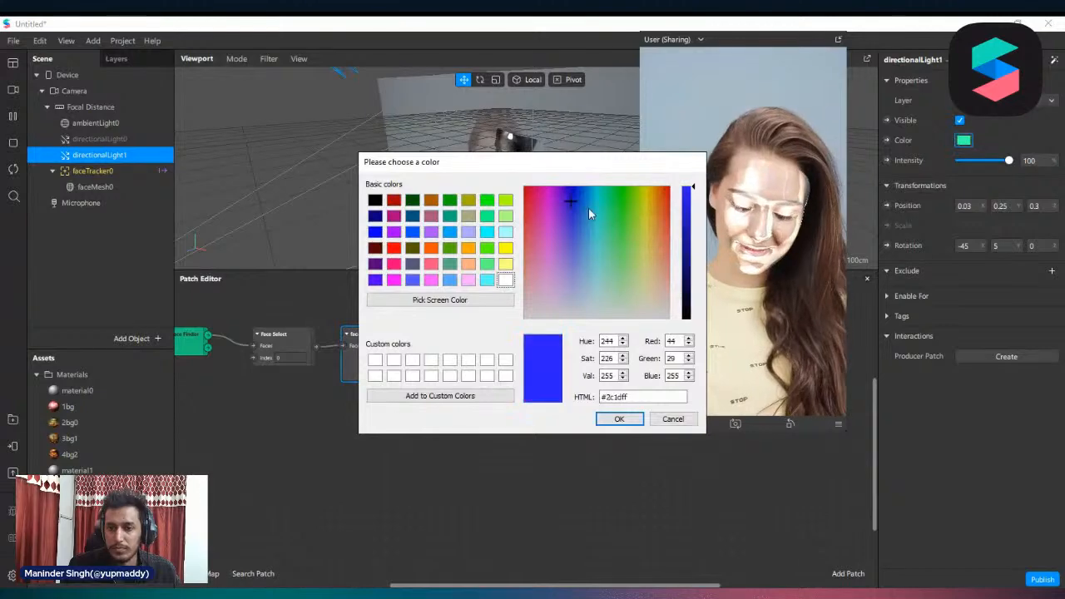
{"action": "left_click_drag", "start_coordinate": [588, 208], "coordinate": [506, 184]}
{"action": "left_click", "coordinate": [625, 419]}
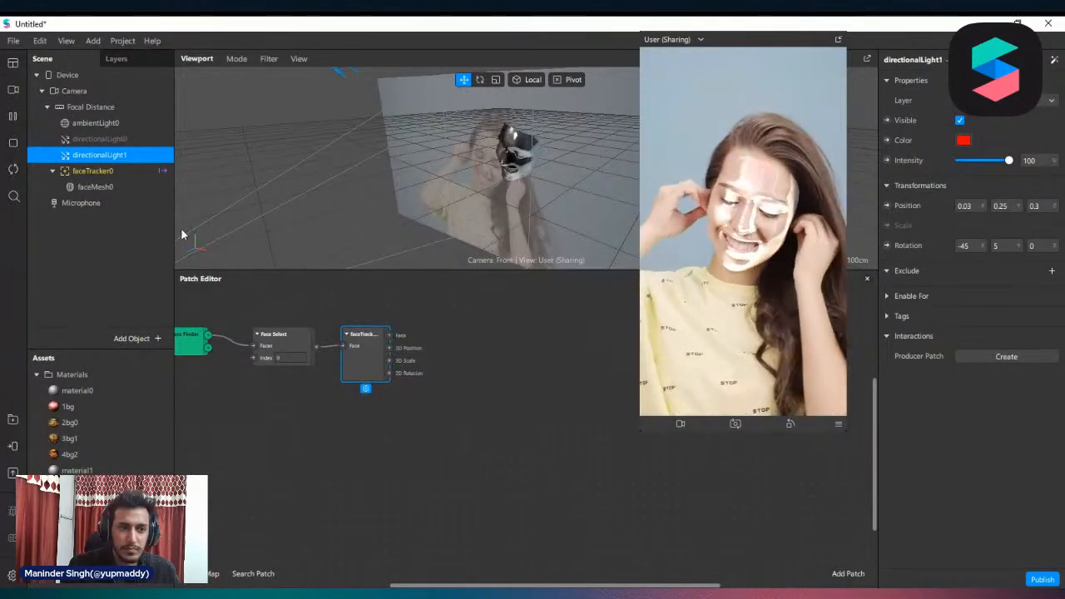
Apply the Spin animation to directionalLight1 and move its patches clear of the preview in the patch graph
{"action": "left_click", "coordinate": [1052, 62]}
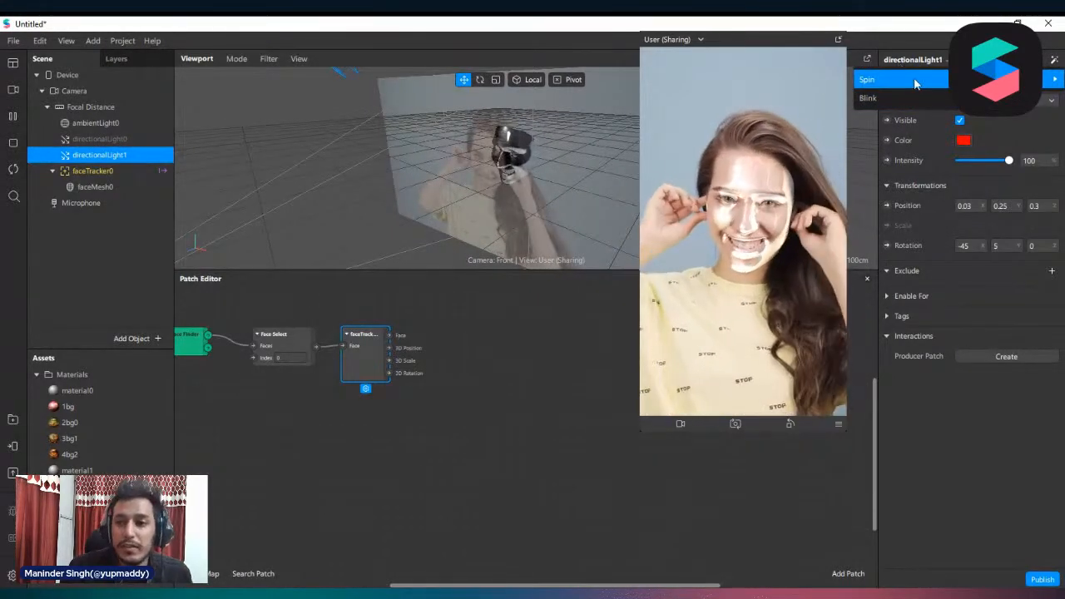
{"action": "left_click", "coordinate": [868, 81]}
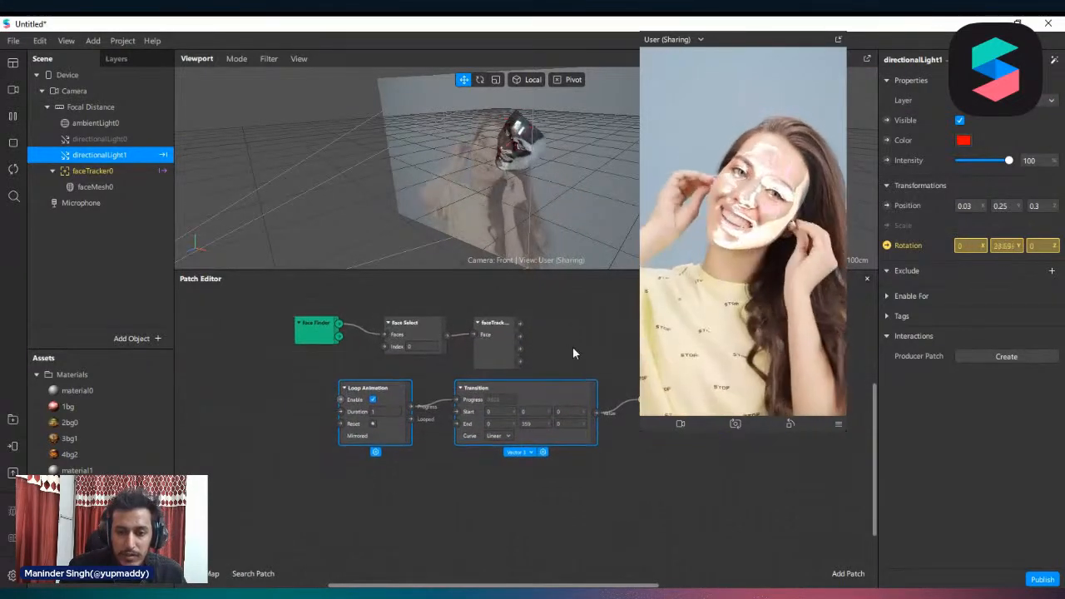
{"action": "left_click_drag", "start_coordinate": [572, 411], "coordinate": [372, 434]}
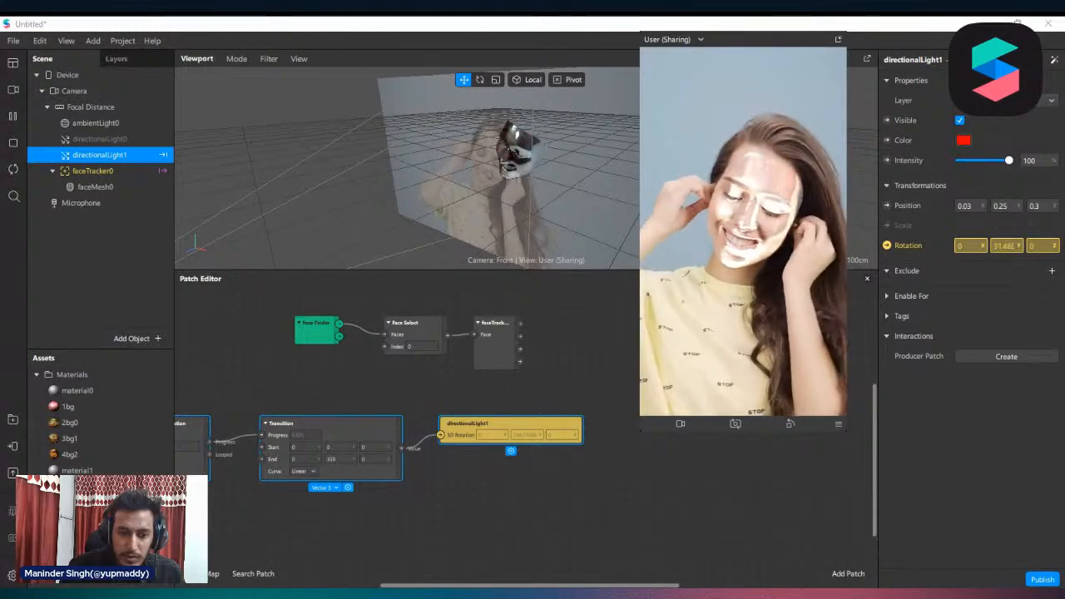
Set the Loop Animation patch's duration to 5
{"action": "scroll", "coordinate": [284, 466], "scroll_direction": "left", "scroll_amount": 2}
{"action": "scroll", "coordinate": [285, 466], "scroll_direction": "up", "scroll_amount": 3, "text": "ctrl"}
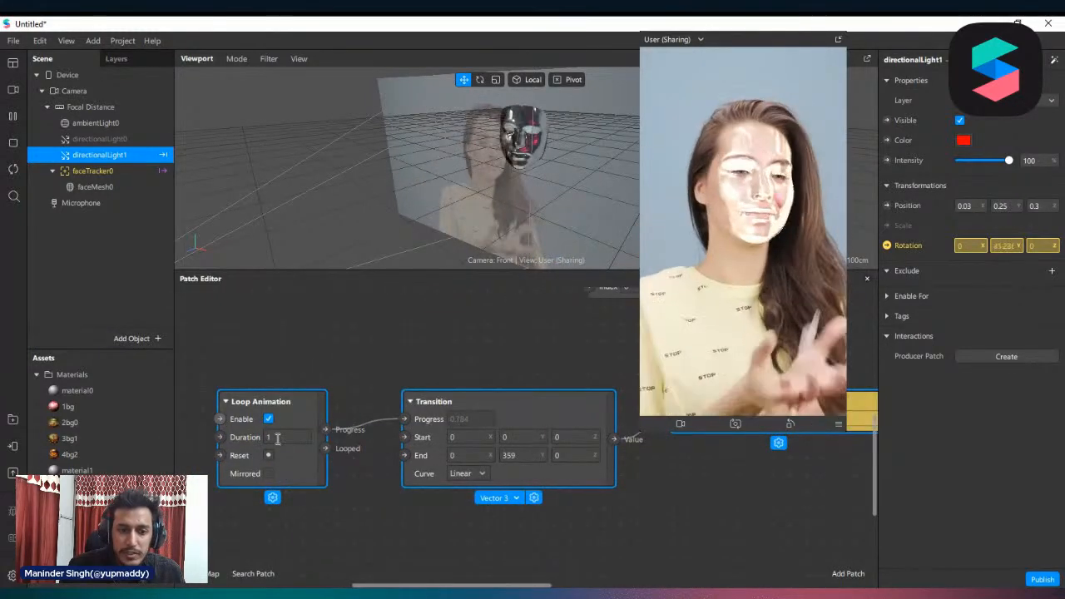
{"action": "left_click", "coordinate": [277, 437]}
{"action": "type", "text": "5"}
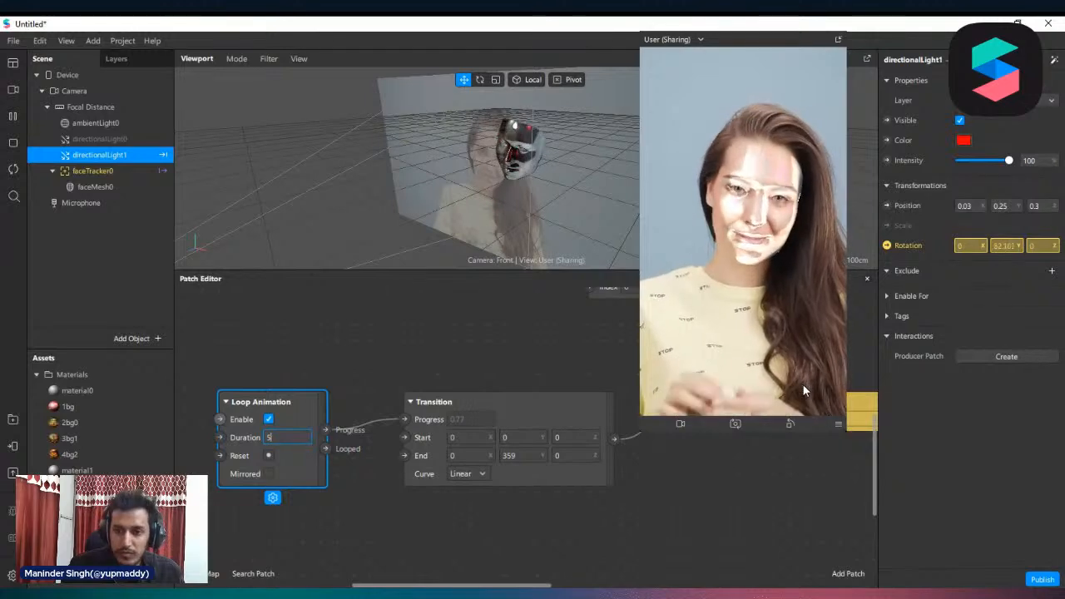
{"action": "key", "text": "Return"}
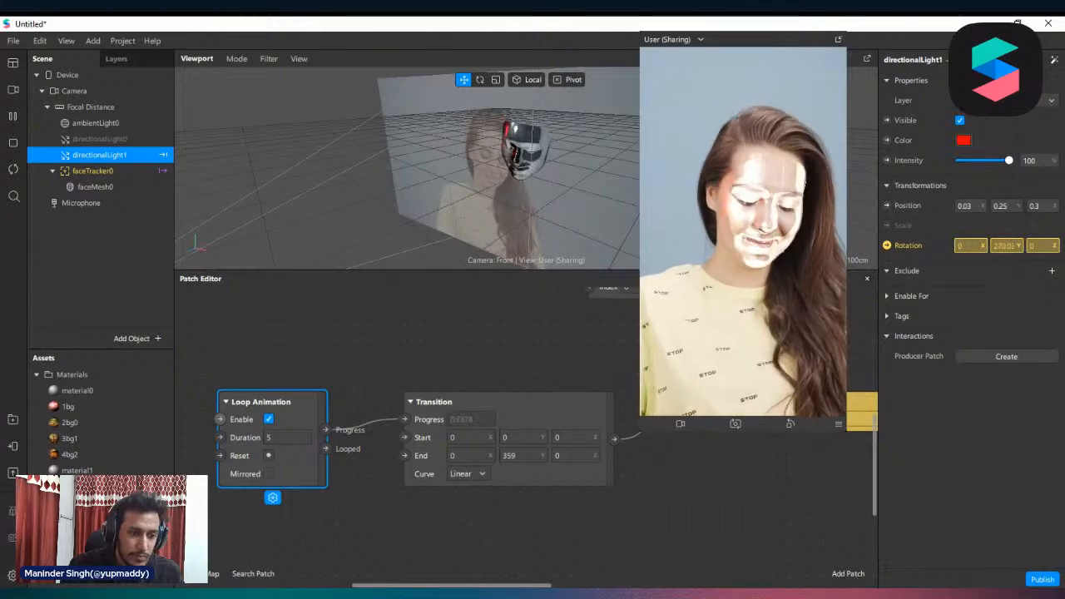
Try lower opacity on material1, return it to 100 and set its roughness to 49
{"action": "left_click", "coordinate": [77, 470]}
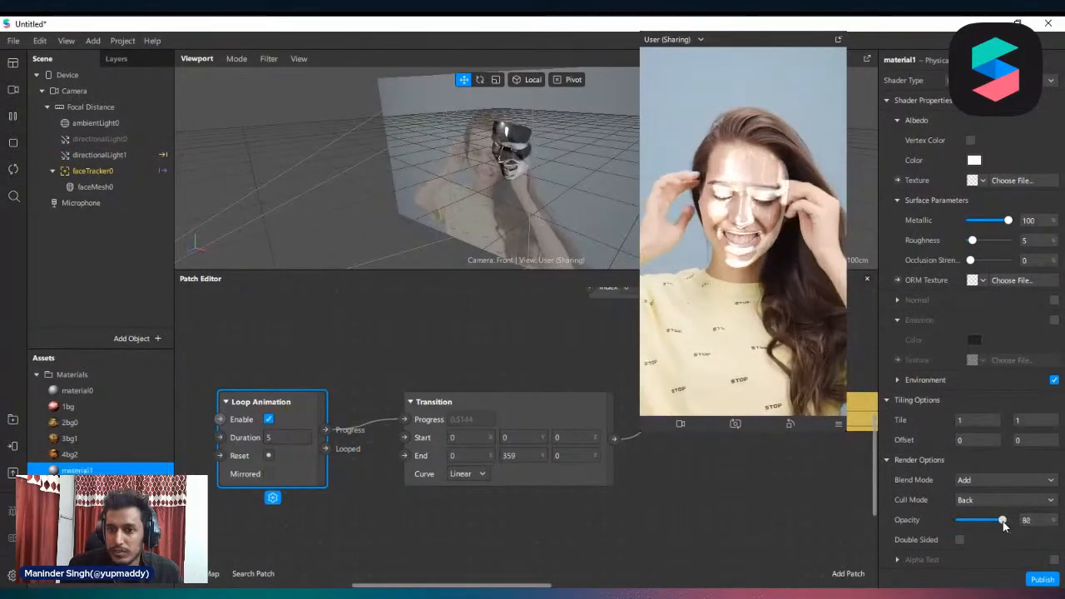
{"action": "left_click_drag", "start_coordinate": [967, 522], "coordinate": [967, 522]}
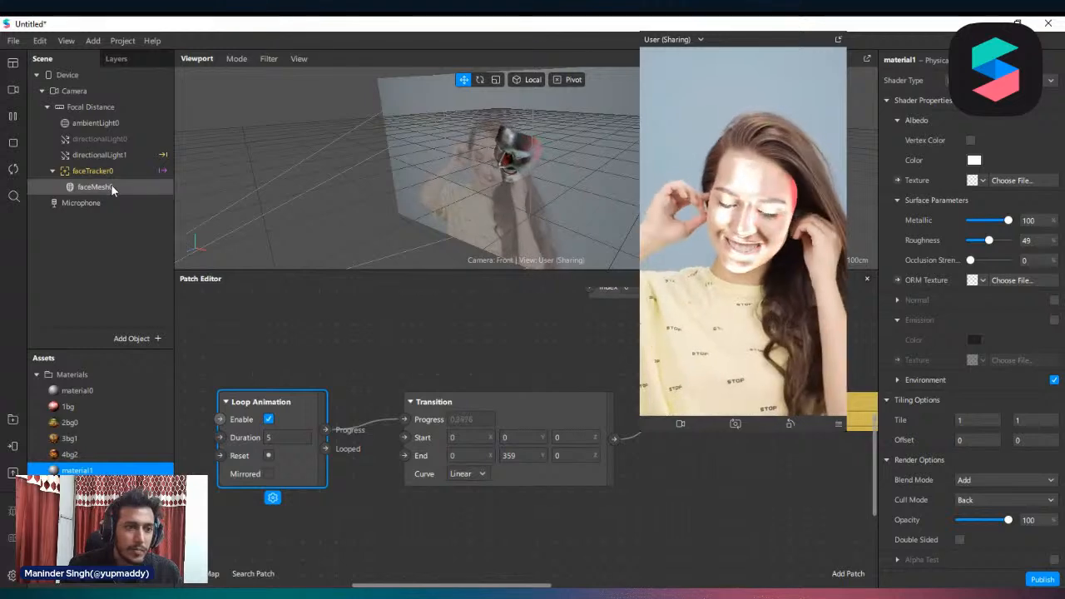
Duplicate directionalLight1 and set the copy's color to yellow
{"action": "left_click", "coordinate": [113, 156]}
{"action": "right_click", "coordinate": [113, 155]}
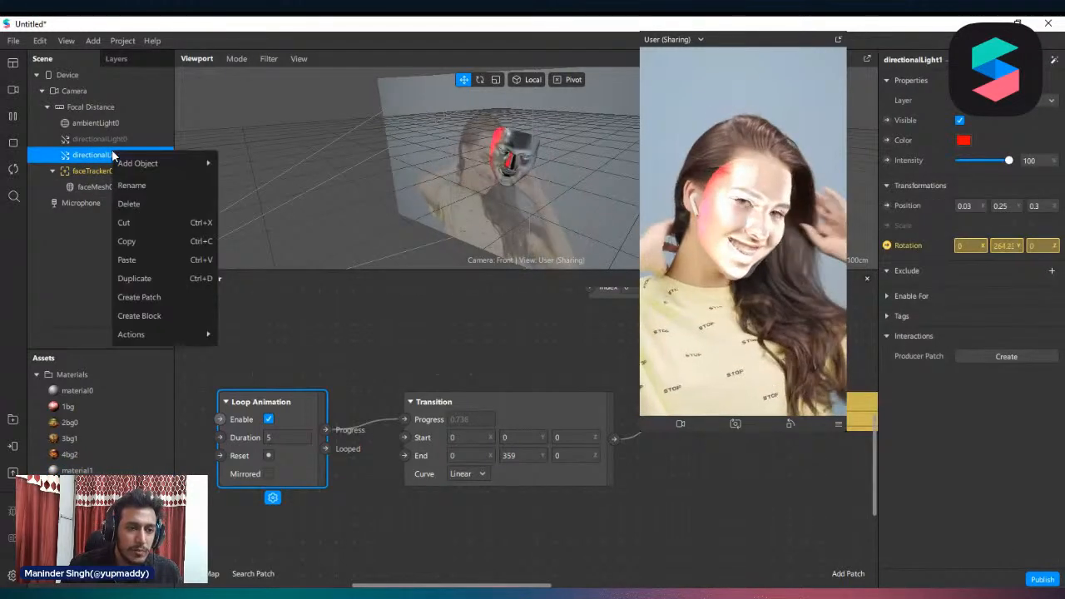
{"action": "left_click", "coordinate": [81, 158]}
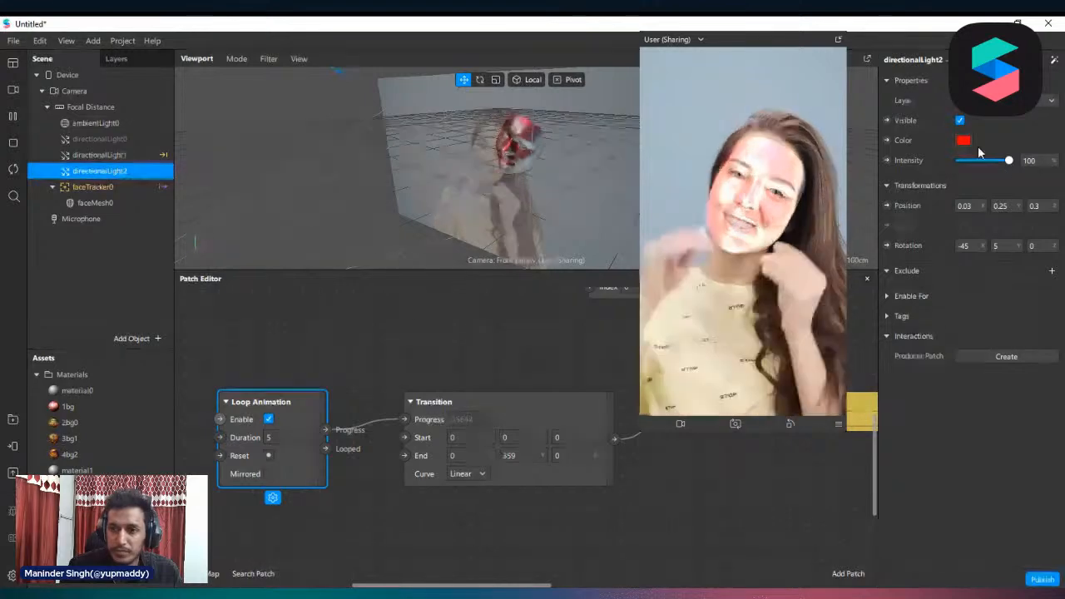
{"action": "left_click", "coordinate": [964, 140]}
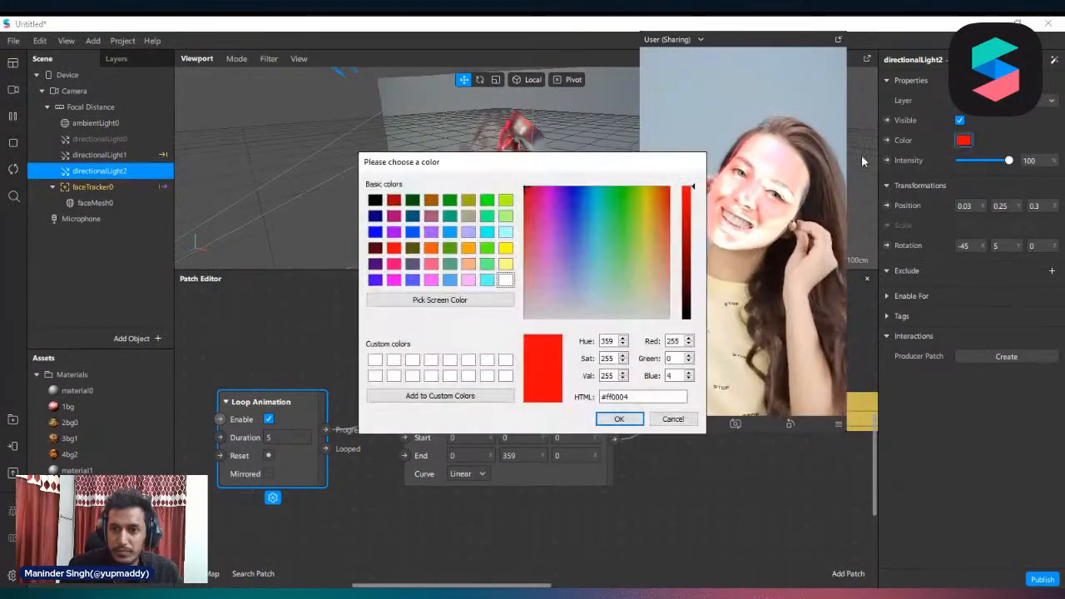
{"action": "left_click", "coordinate": [546, 188]}
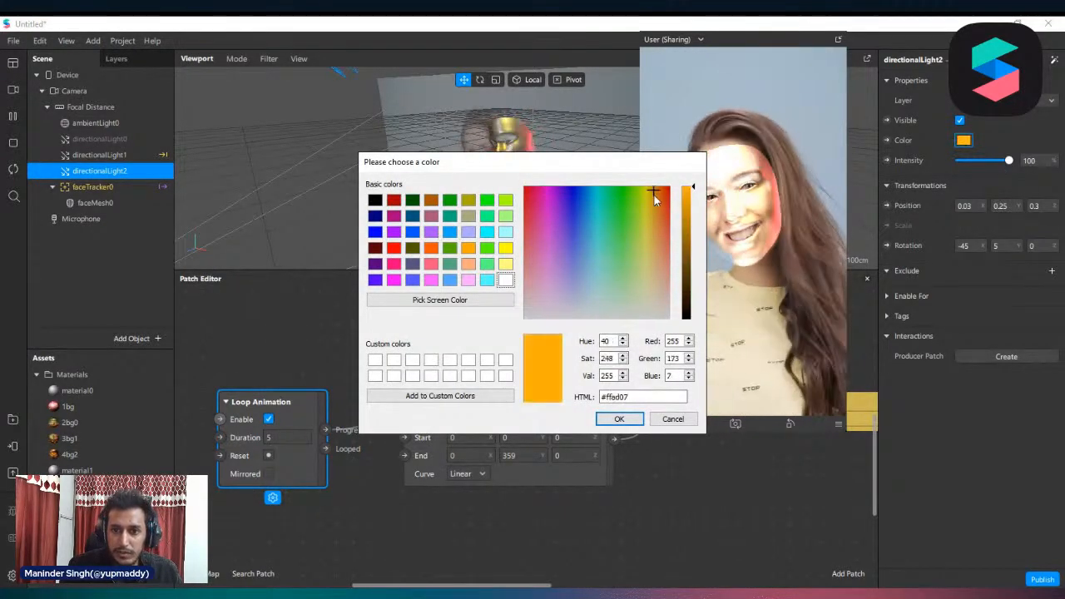
{"action": "left_click", "coordinate": [633, 420]}
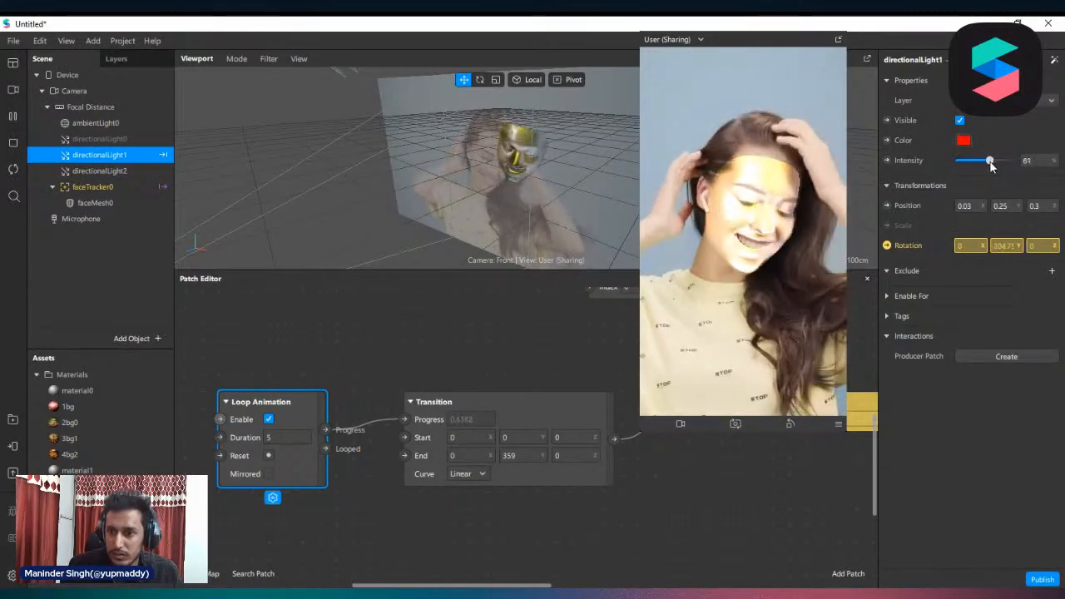
Set the intensity of both directionalLight1 and directionalLight2 to 60
{"action": "left_click_drag", "start_coordinate": [990, 167], "coordinate": [989, 165]}
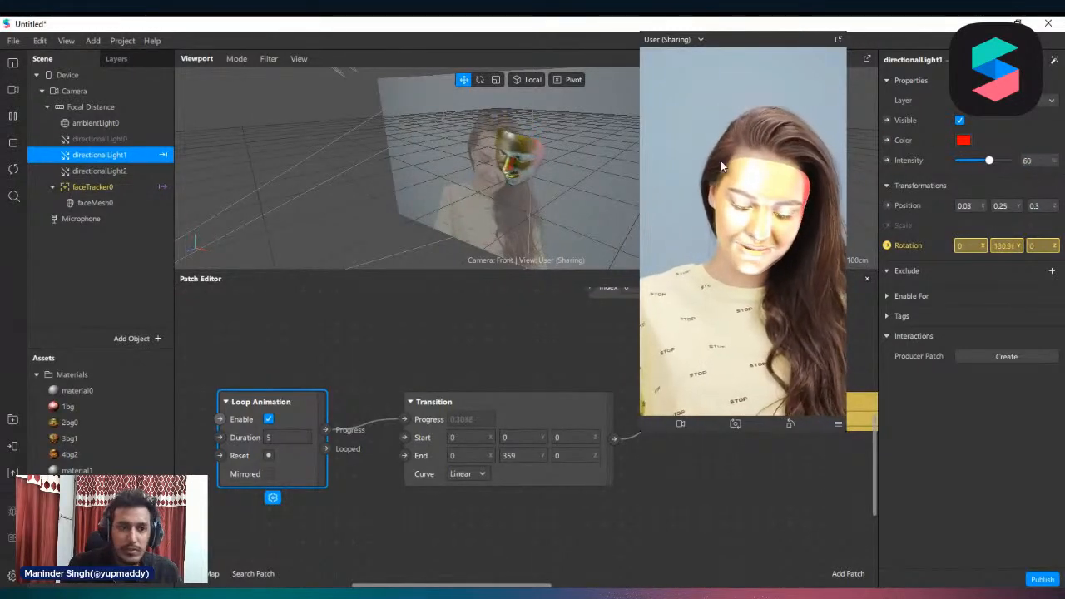
{"action": "left_click", "coordinate": [119, 185]}
{"action": "left_click", "coordinate": [112, 173]}
{"action": "left_click", "coordinate": [1034, 159]}
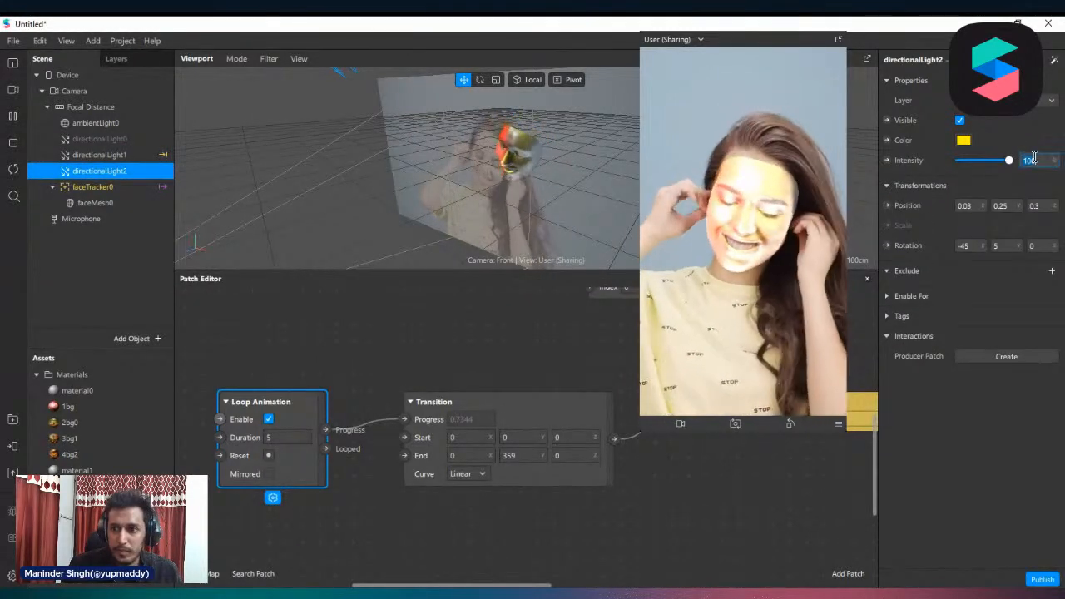
{"action": "type", "text": "60"}
{"action": "key", "text": "Return"}
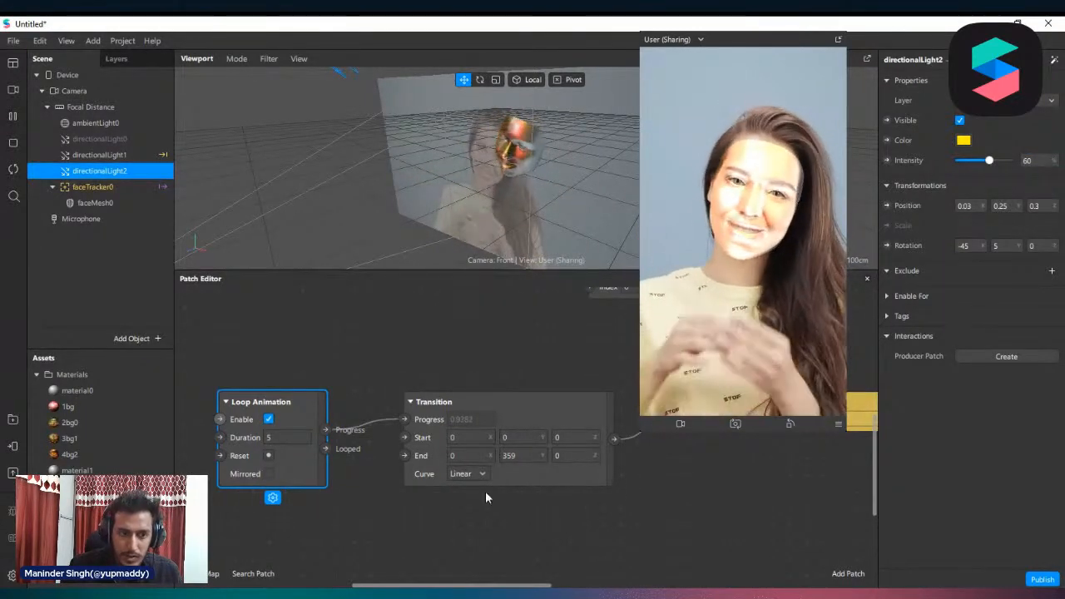
Create a 3D Rotation patch for directionalLight2 and feed it from the existing Transition patch's output
{"action": "left_click_drag", "start_coordinate": [376, 585], "coordinate": [381, 586]}
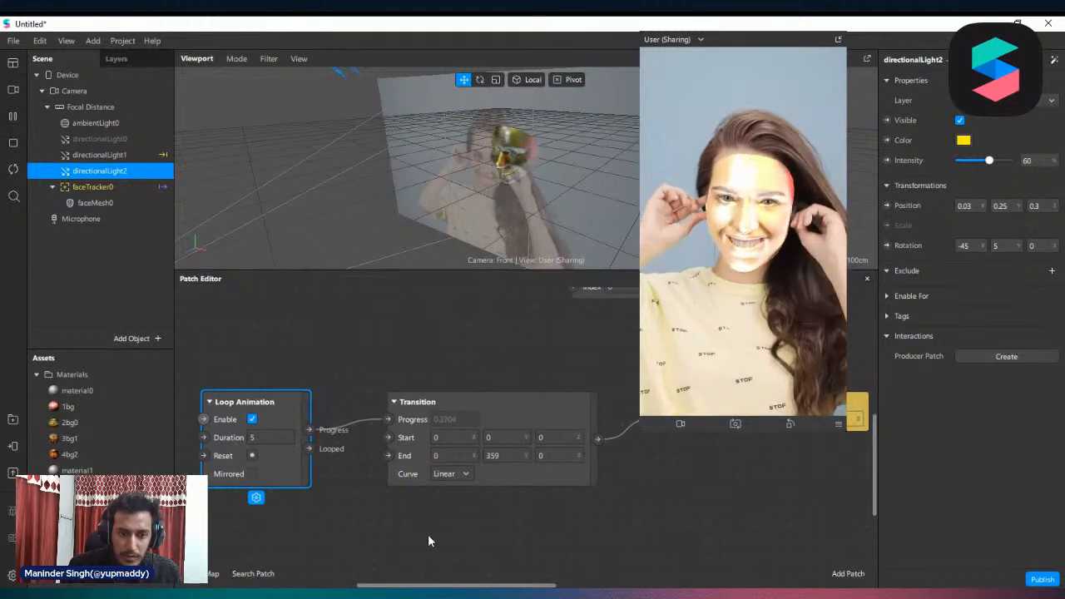
{"action": "left_click_drag", "start_coordinate": [476, 506], "coordinate": [276, 410]}
{"action": "scroll", "coordinate": [517, 431], "scroll_direction": "down", "scroll_amount": 1}
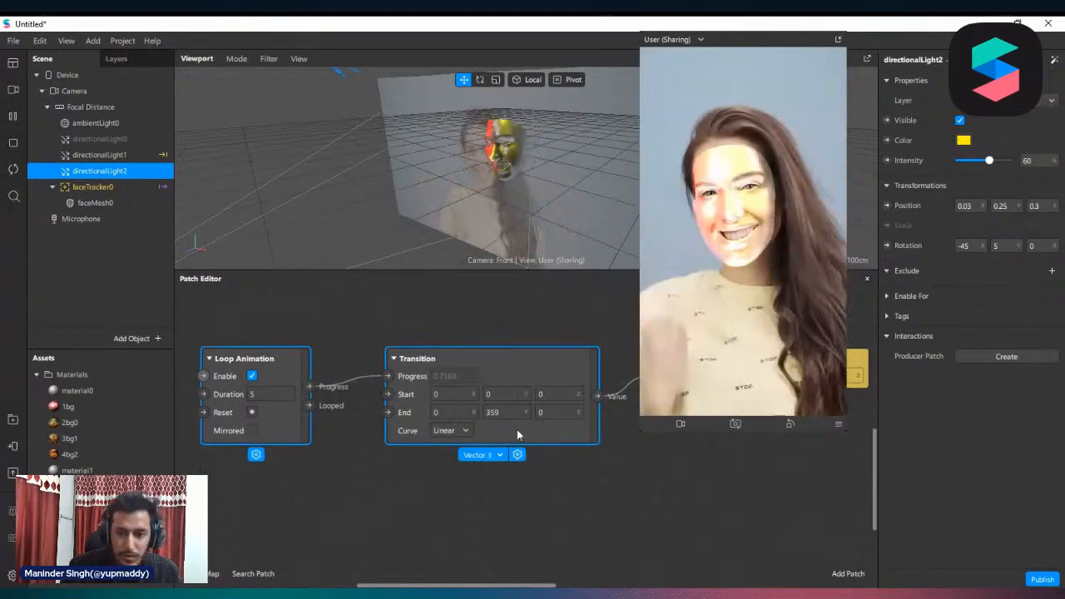
{"action": "left_click_drag", "start_coordinate": [640, 412], "coordinate": [689, 391]}
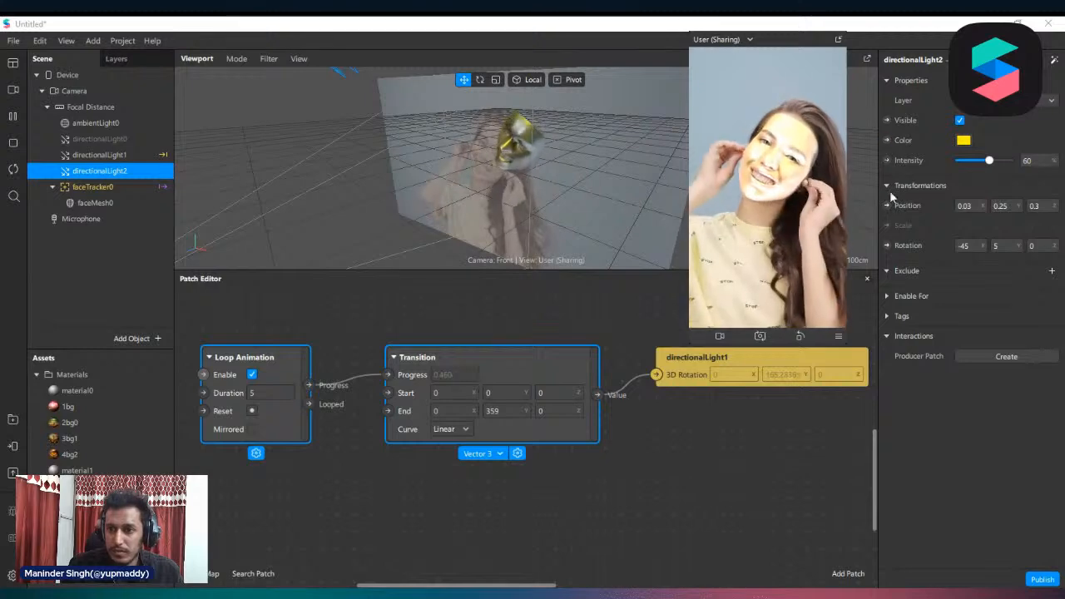
{"action": "left_click", "coordinate": [887, 246]}
{"action": "left_click_drag", "start_coordinate": [551, 453], "coordinate": [647, 443]}
{"action": "left_click_drag", "start_coordinate": [597, 394], "coordinate": [680, 457]}
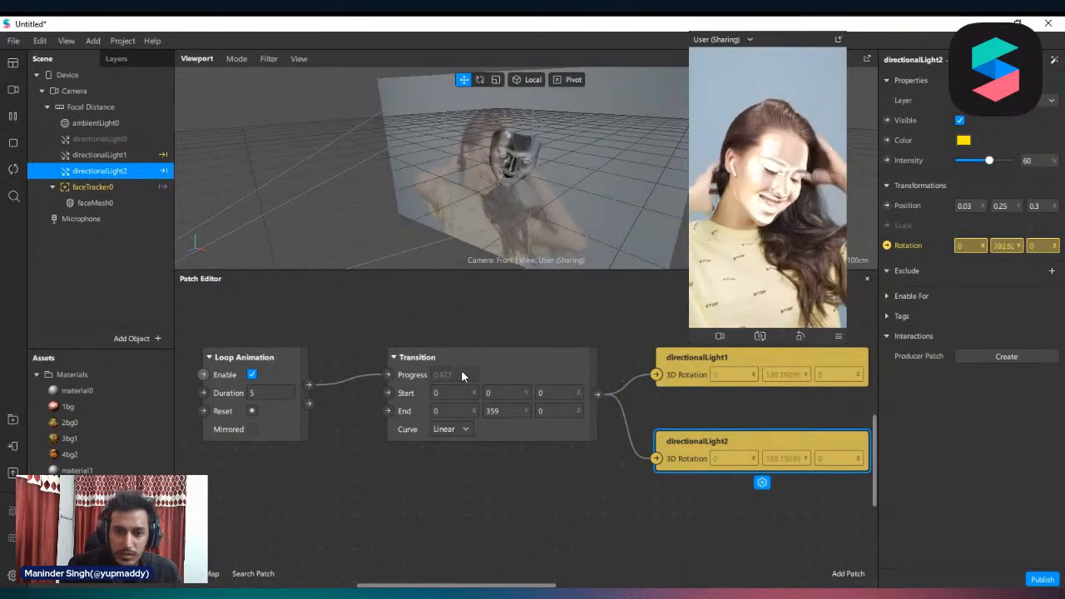
Duplicate the Loop Animation and Transition patches and place the copies below the originals in the patch graph
{"action": "left_click_drag", "start_coordinate": [461, 369], "coordinate": [460, 336]}
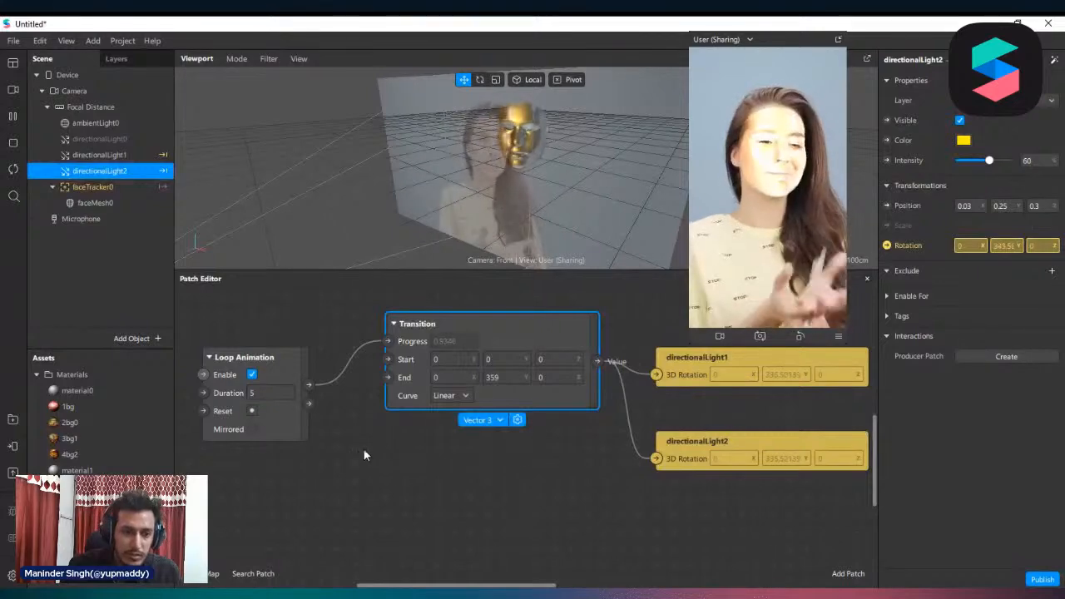
{"action": "scroll", "coordinate": [560, 443], "scroll_direction": "down", "scroll_amount": 1}
{"action": "scroll", "coordinate": [559, 443], "scroll_direction": "down", "scroll_amount": 1, "text": "ctrl"}
{"action": "left_click_drag", "start_coordinate": [476, 465], "coordinate": [264, 332]}
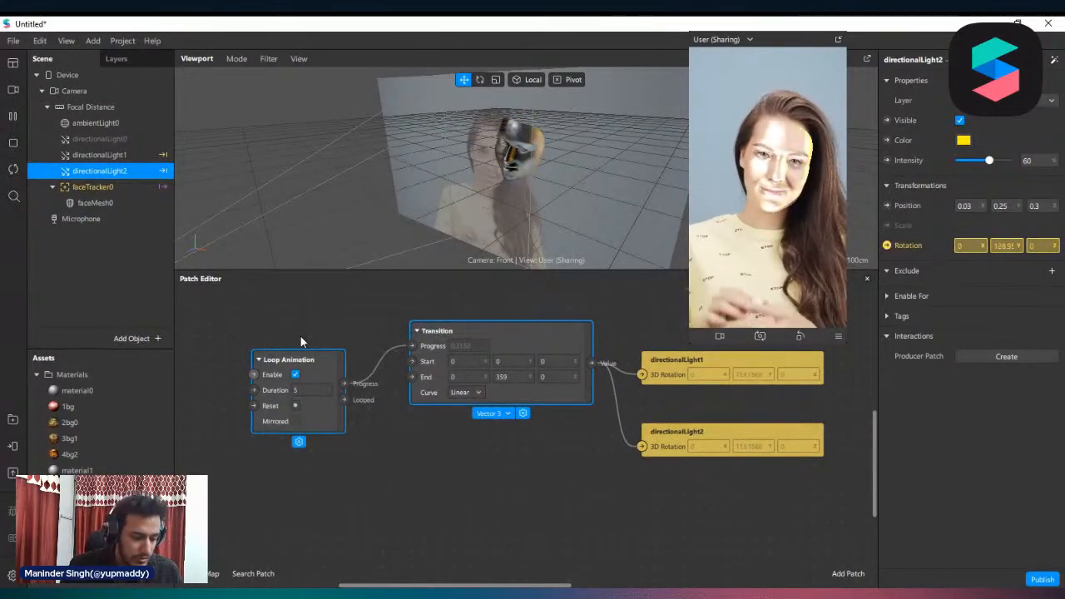
{"action": "key", "text": "ctrl+d"}
{"action": "left_click_drag", "start_coordinate": [459, 377], "coordinate": [467, 444]}
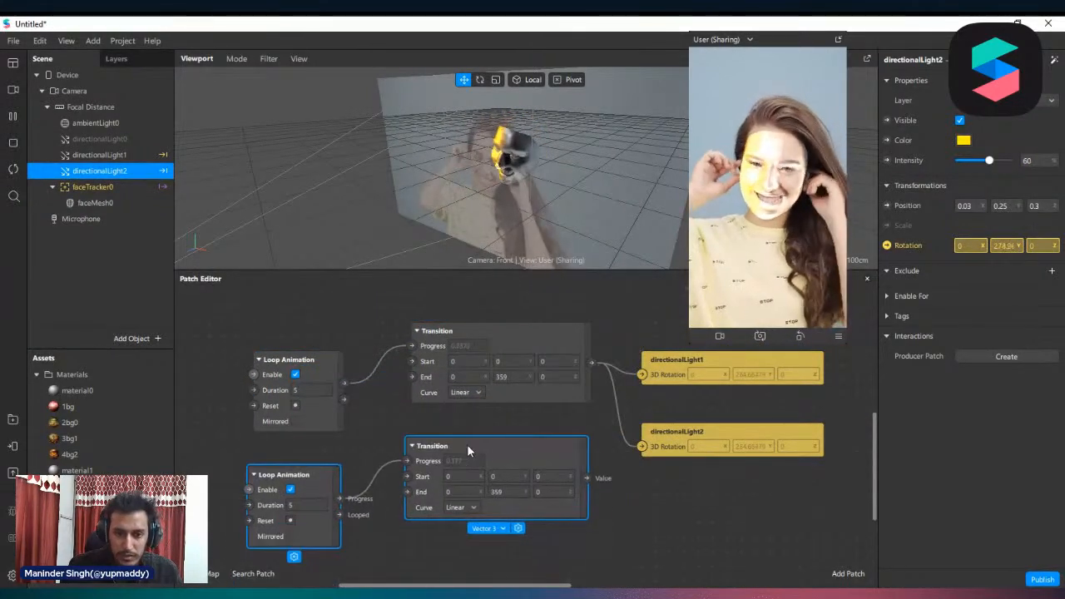
Connect the duplicated Transition patch to directionalLight2's 3D Rotation and line the two patches up as a separate row
{"action": "left_click", "coordinate": [617, 478]}
{"action": "left_click_drag", "start_coordinate": [569, 461], "coordinate": [680, 516]}
{"action": "left_click", "coordinate": [680, 450]}
{"action": "scroll", "coordinate": [680, 514], "scroll_direction": "down", "scroll_amount": 2}
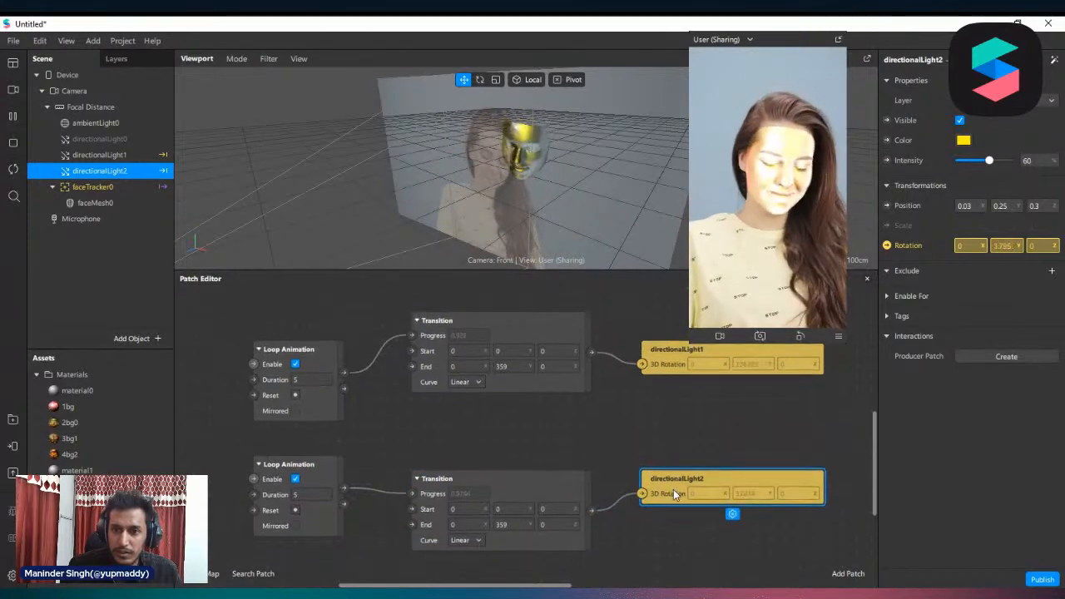
{"action": "left_click_drag", "start_coordinate": [529, 439], "coordinate": [527, 423]}
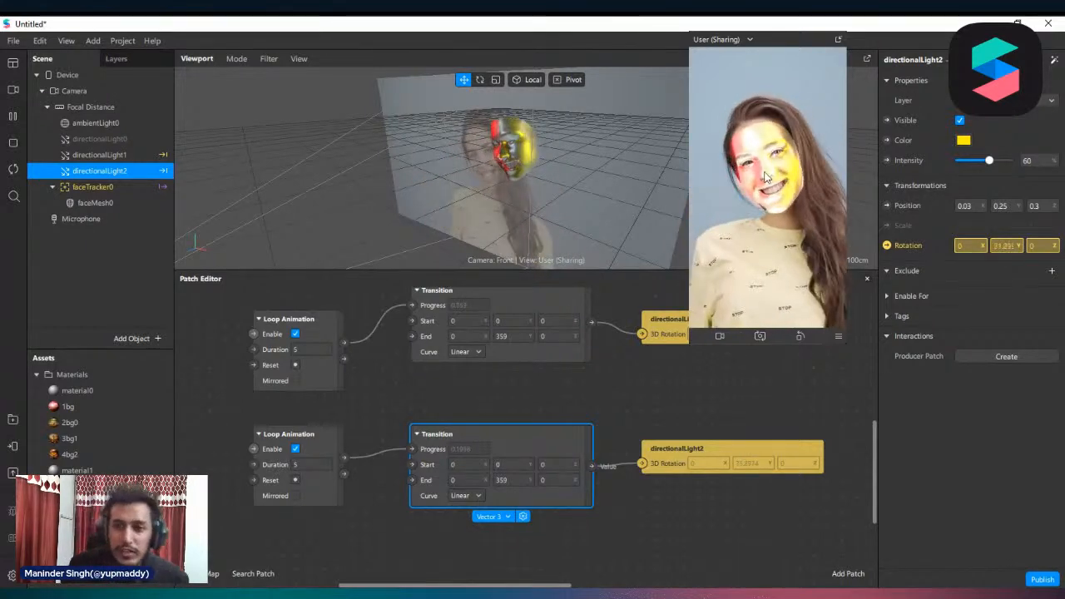
Try red (#ff0e0e) and blue (#002eff) as material1's albedo color and discard the change
{"action": "left_click", "coordinate": [103, 468]}
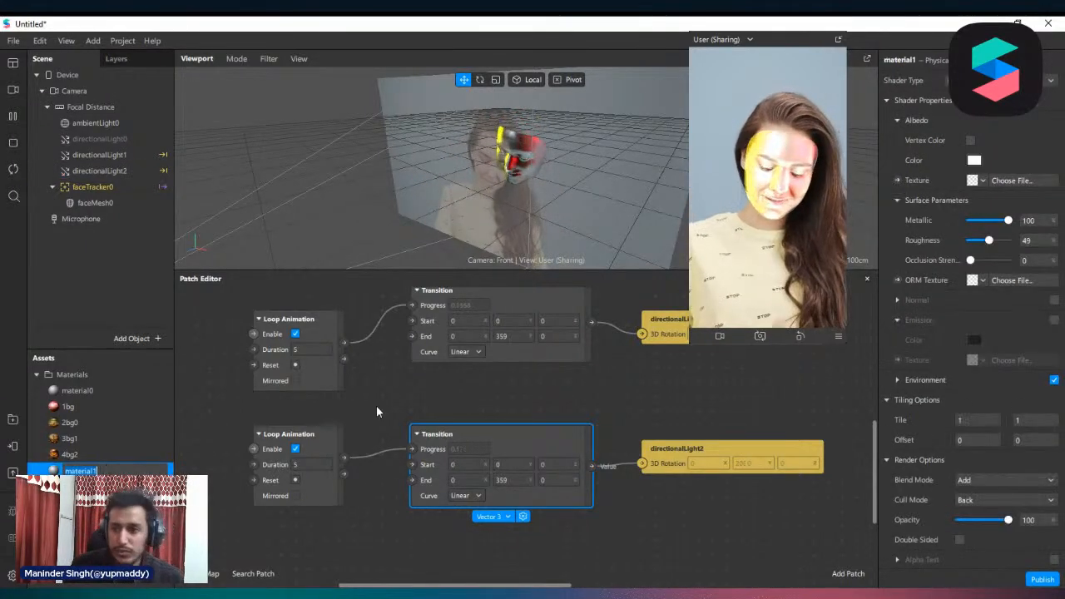
{"action": "left_click", "coordinate": [974, 161]}
{"action": "left_click_drag", "start_coordinate": [666, 153], "coordinate": [465, 143]}
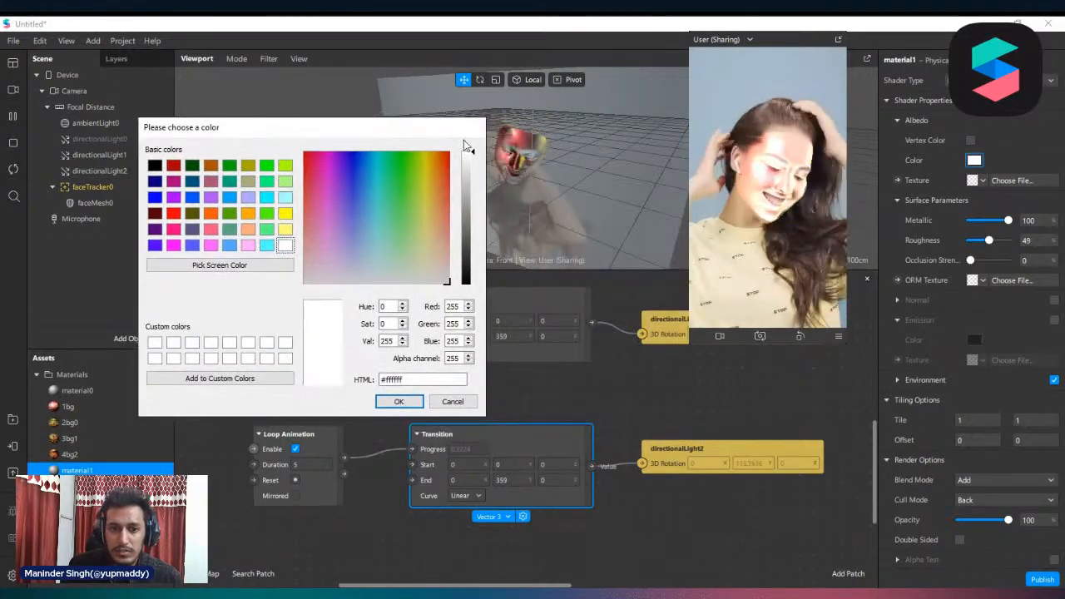
{"action": "left_click_drag", "start_coordinate": [468, 191], "coordinate": [468, 210]}
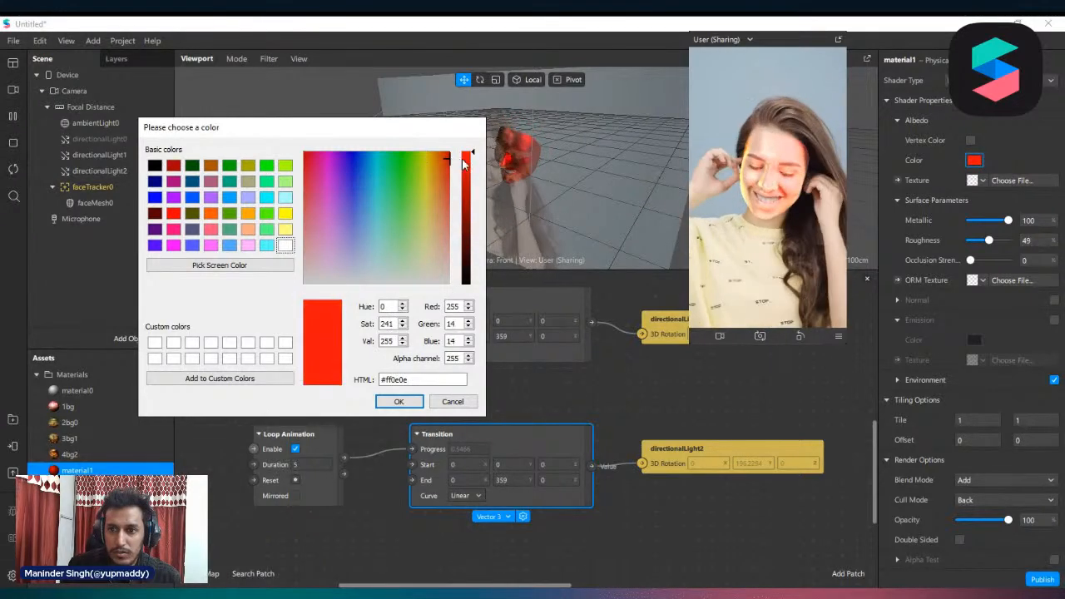
{"action": "left_click", "coordinate": [358, 154]}
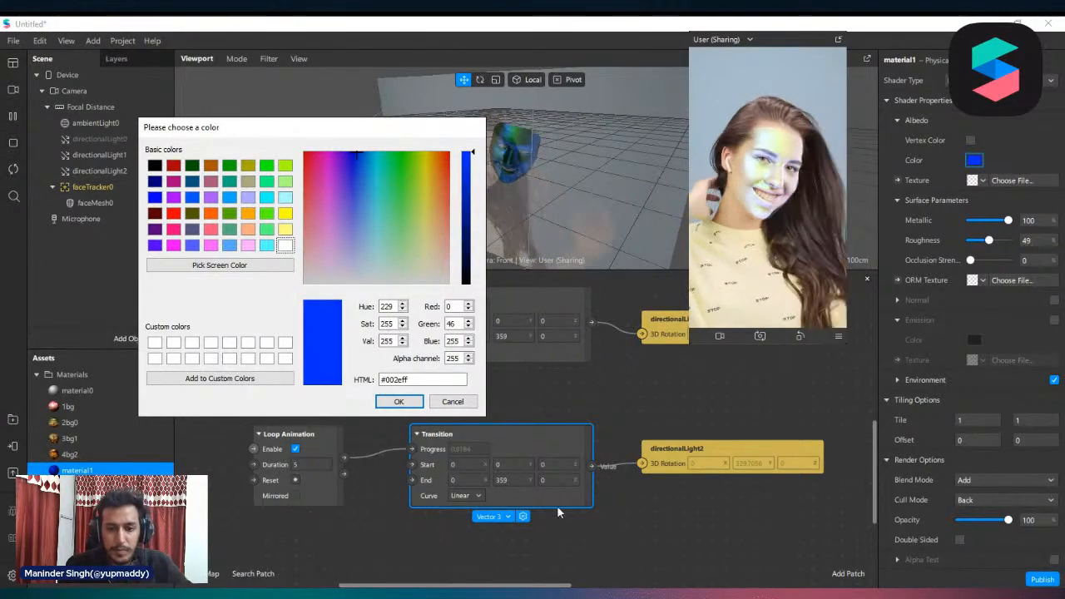
{"action": "left_click", "coordinate": [452, 401]}
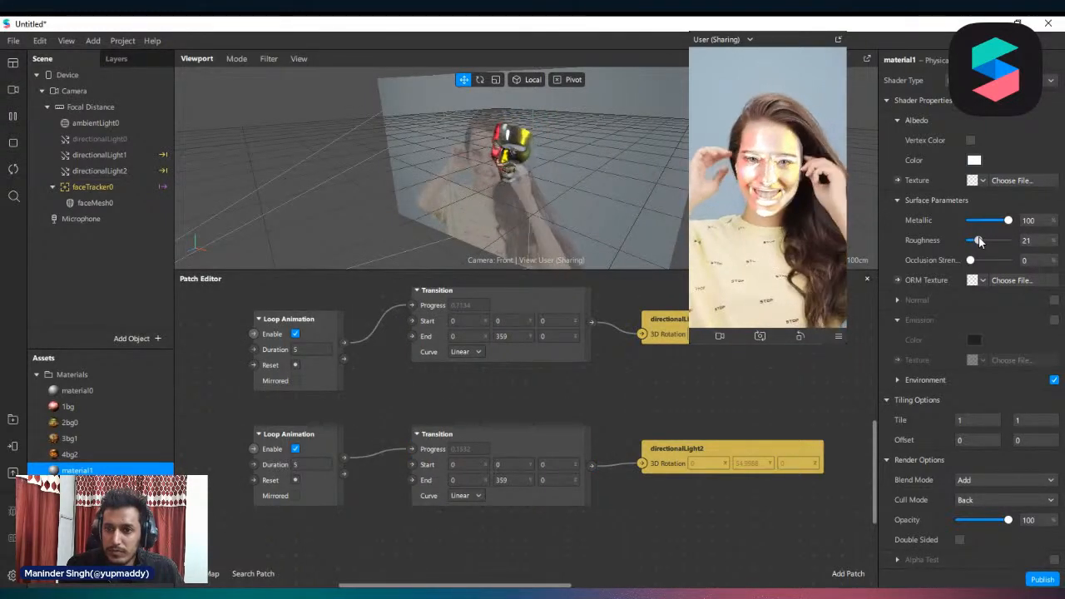
Set material1's roughness to 21 and its blend mode to Screen
{"action": "scroll", "coordinate": [1025, 487], "scroll_direction": "down", "scroll_amount": 2}
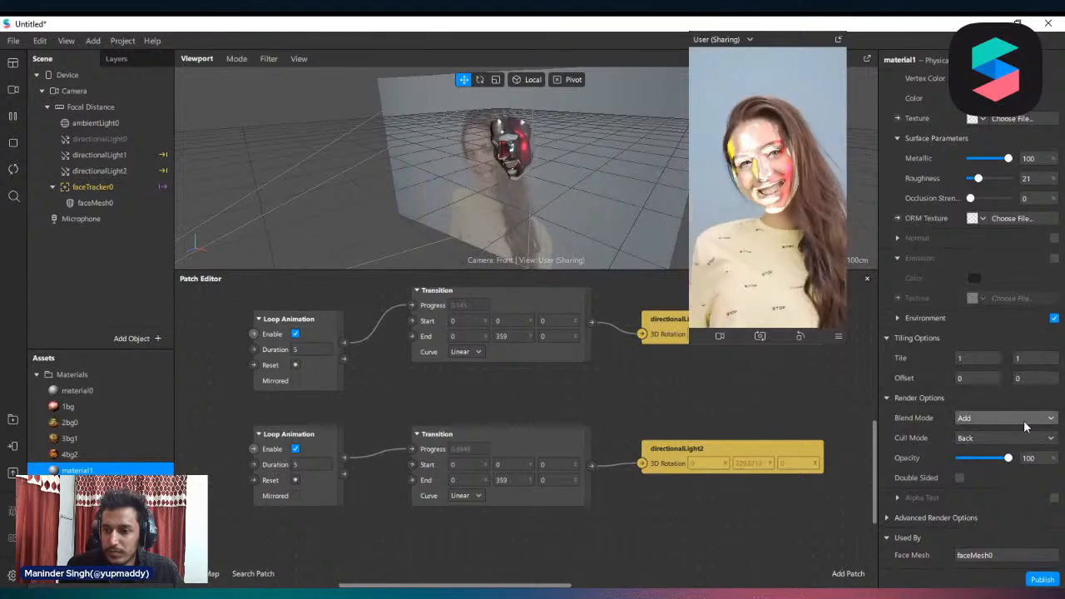
{"action": "left_click", "coordinate": [1024, 420]}
{"action": "left_click", "coordinate": [998, 501]}
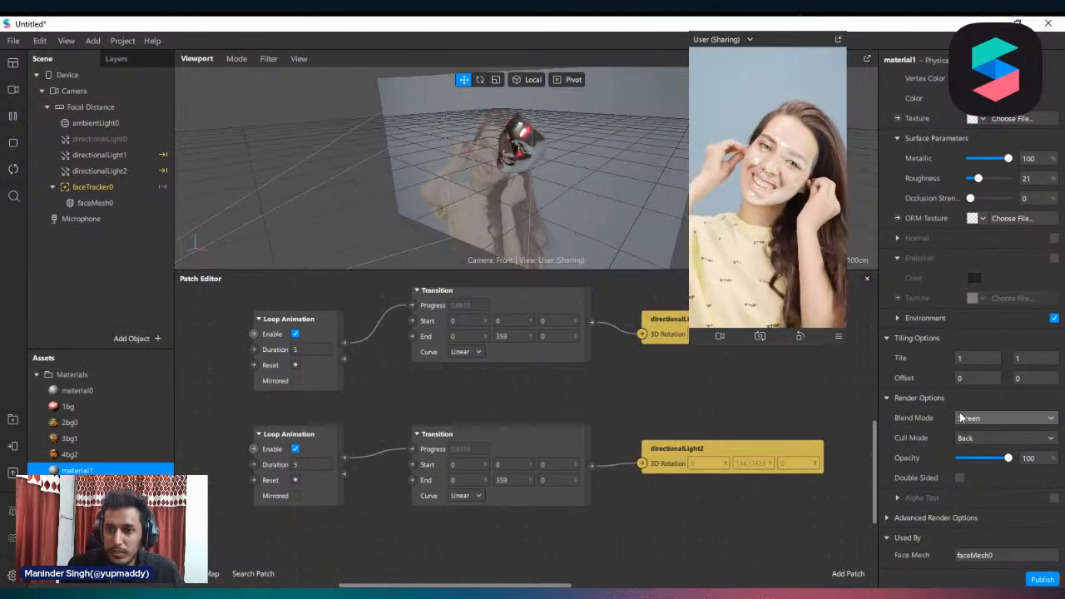
{"action": "left_click", "coordinate": [994, 417]}
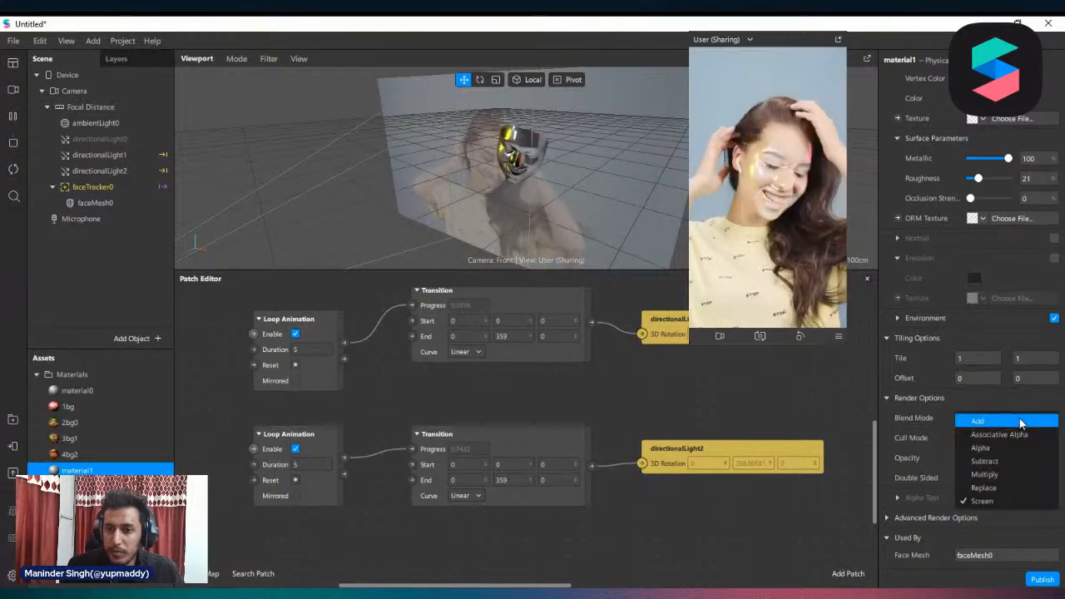
{"action": "left_click", "coordinate": [985, 406]}
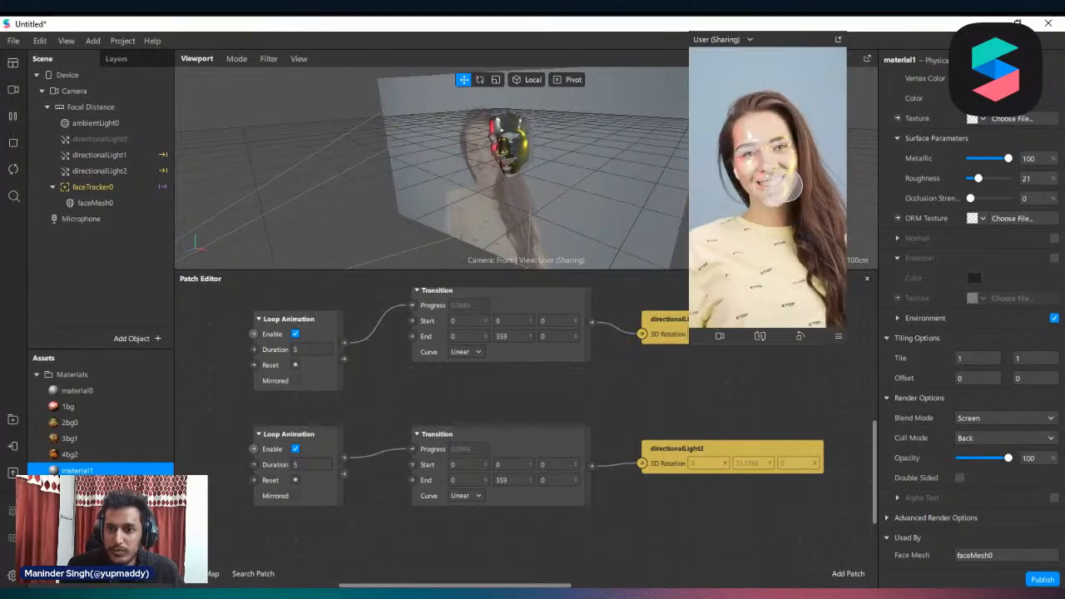
Delete both light-rotation patch chains from the patch graph
{"action": "scroll", "coordinate": [647, 416], "scroll_direction": "down", "scroll_amount": 2}
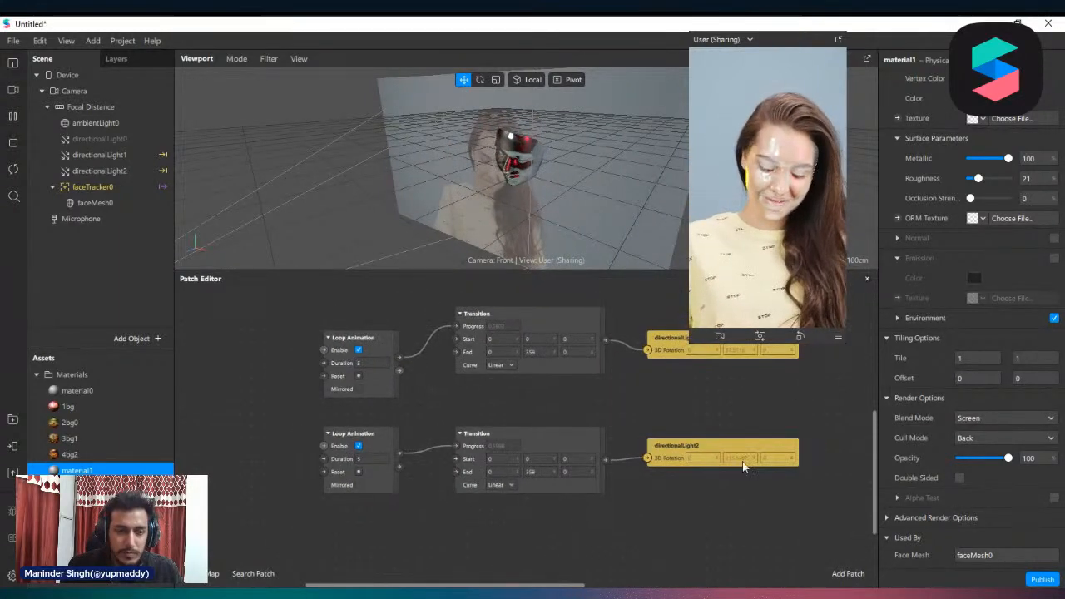
{"action": "scroll", "coordinate": [739, 503], "scroll_direction": "down", "scroll_amount": 1}
{"action": "left_click_drag", "start_coordinate": [789, 523], "coordinate": [341, 318]}
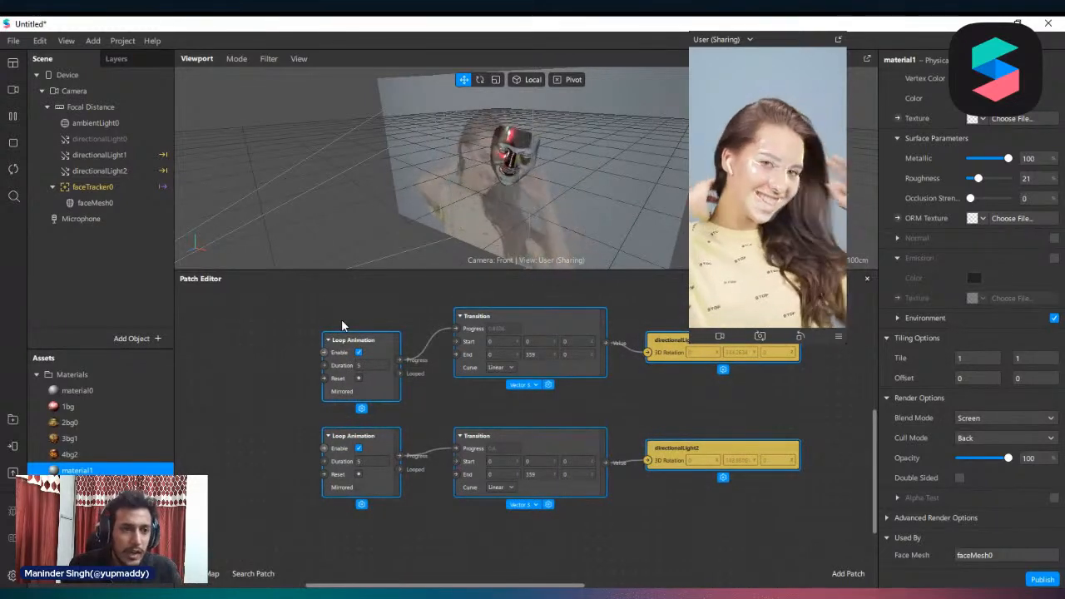
{"action": "left_click", "coordinate": [278, 344]}
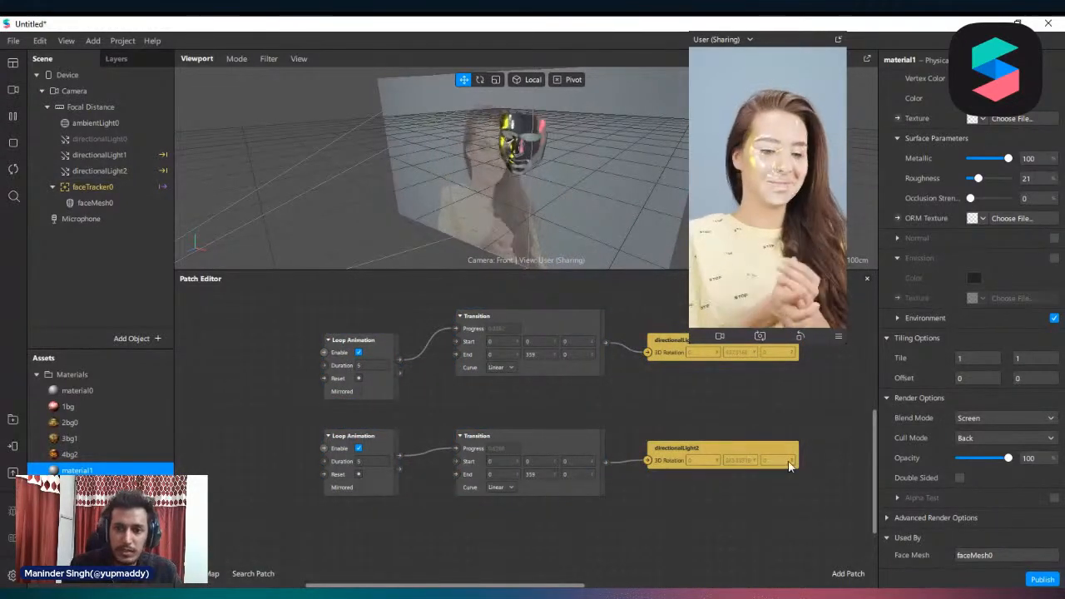
{"action": "left_click_drag", "start_coordinate": [803, 503], "coordinate": [298, 298]}
{"action": "key", "text": "Delete"}
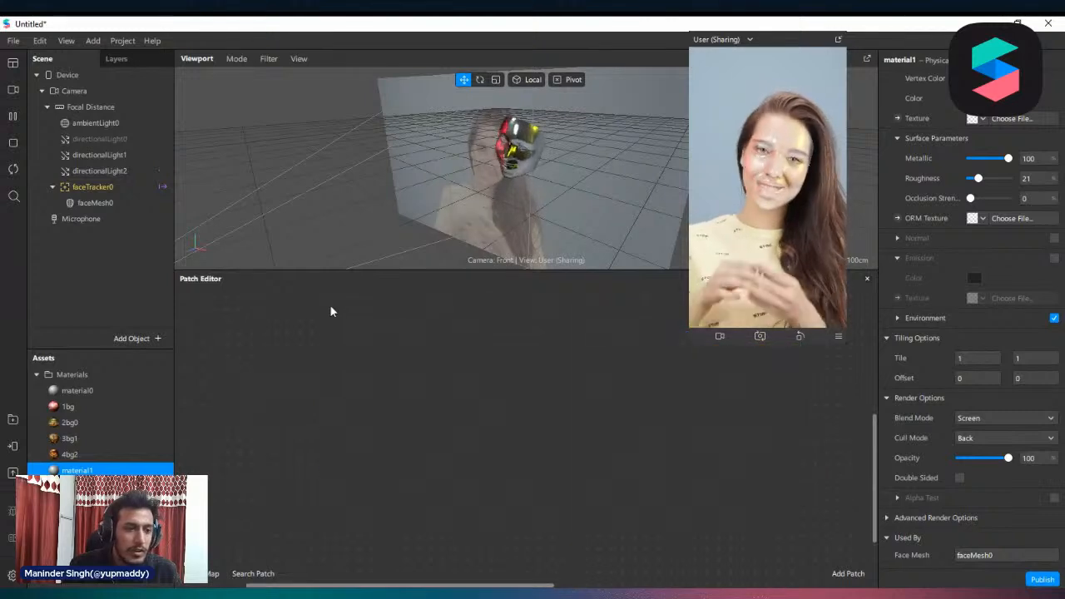
Delete all materials, from material0 through material1, from the project assets
{"action": "left_click", "coordinate": [89, 405]}
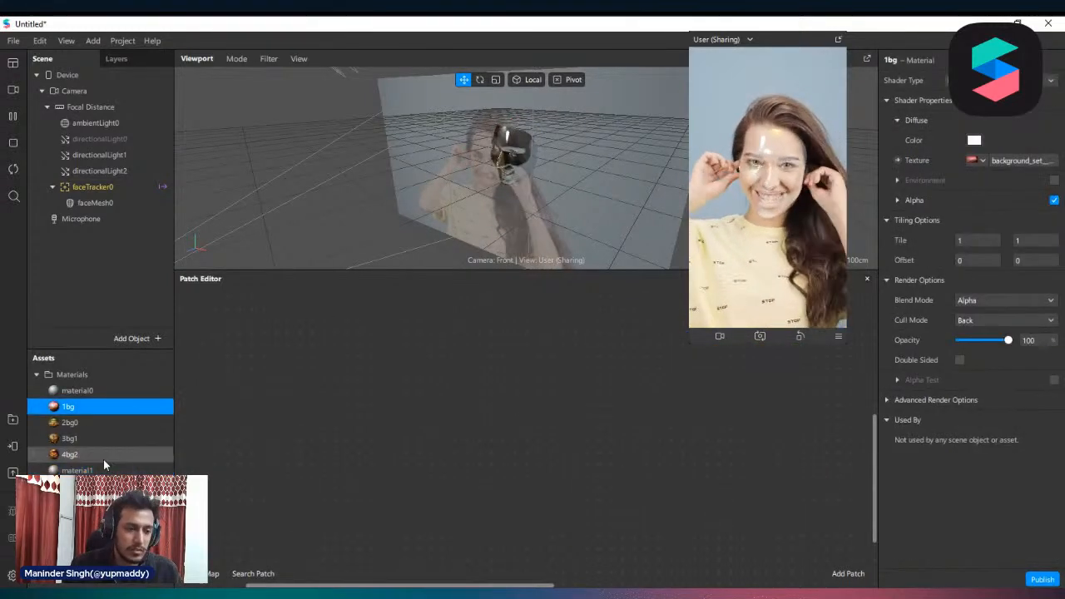
{"action": "scroll", "coordinate": [102, 461], "scroll_direction": "down", "scroll_amount": 3}
{"action": "scroll", "coordinate": [95, 461], "scroll_direction": "up", "scroll_amount": 3}
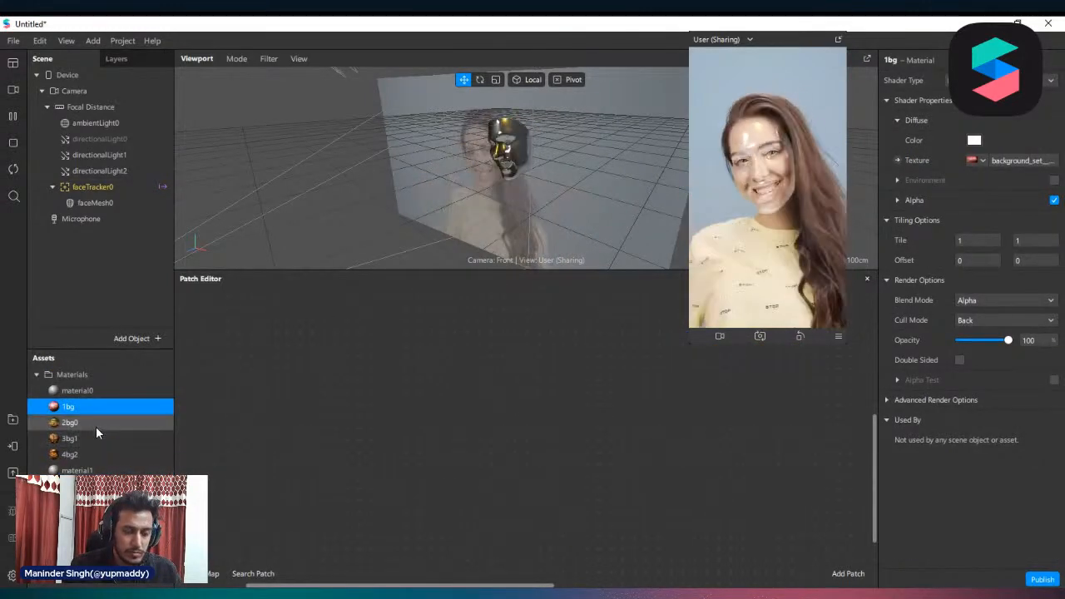
{"action": "double_click", "coordinate": [102, 391]}
{"action": "left_click", "coordinate": [90, 475], "text": "shift"}
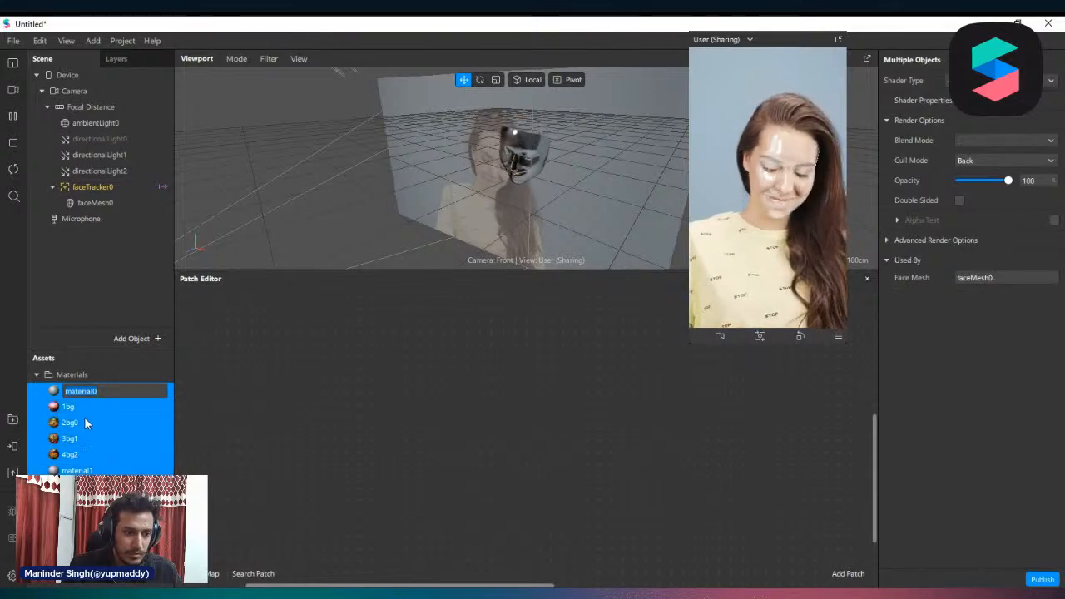
{"action": "right_click", "coordinate": [85, 417]}
{"action": "left_click", "coordinate": [130, 442]}
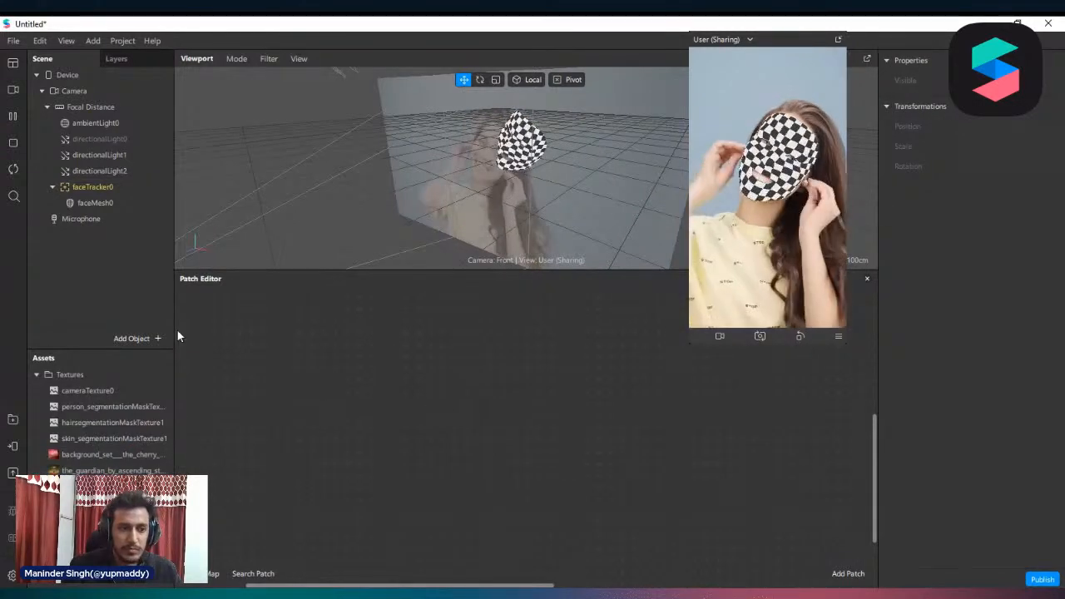
Delete the face tracker with its face mesh and all three directional lights from the scene
{"action": "left_click", "coordinate": [107, 192]}
{"action": "right_click", "coordinate": [106, 193]}
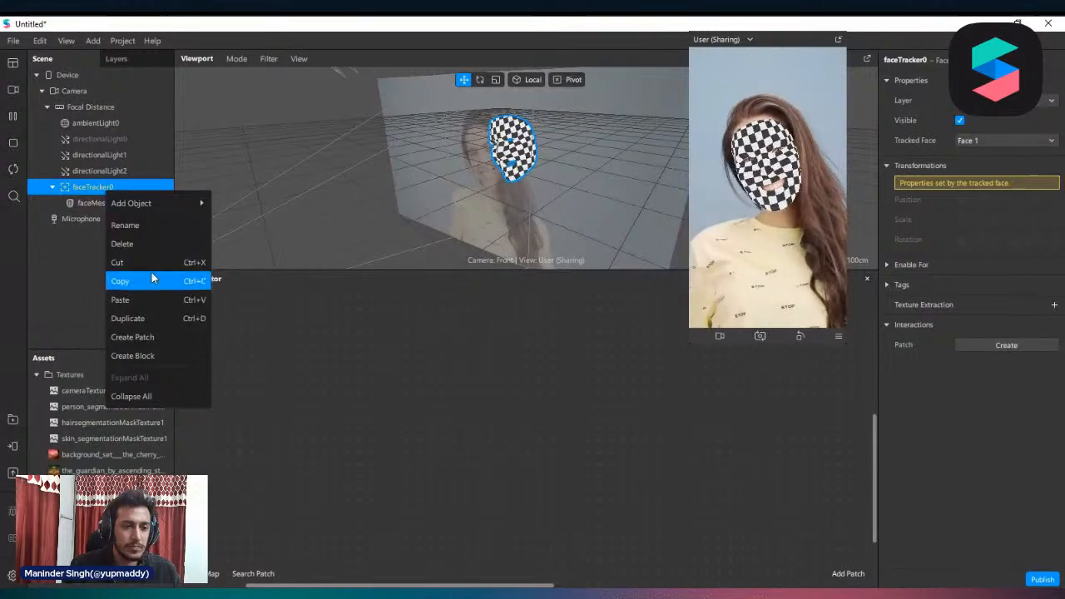
{"action": "left_click", "coordinate": [133, 244]}
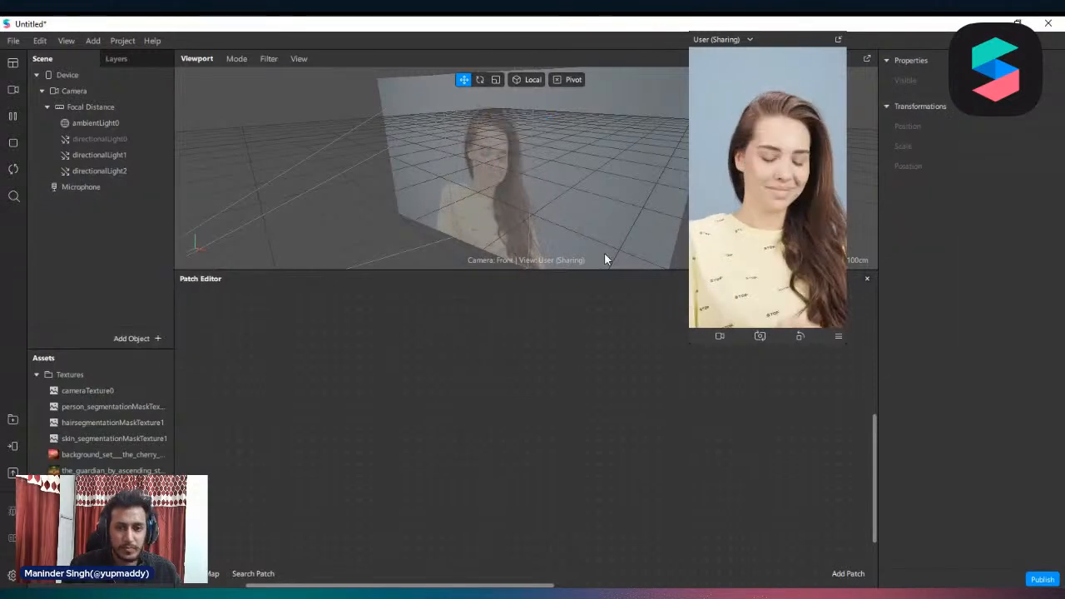
{"action": "left_click_drag", "start_coordinate": [97, 171], "coordinate": [100, 147]}
{"action": "right_click", "coordinate": [101, 149]}
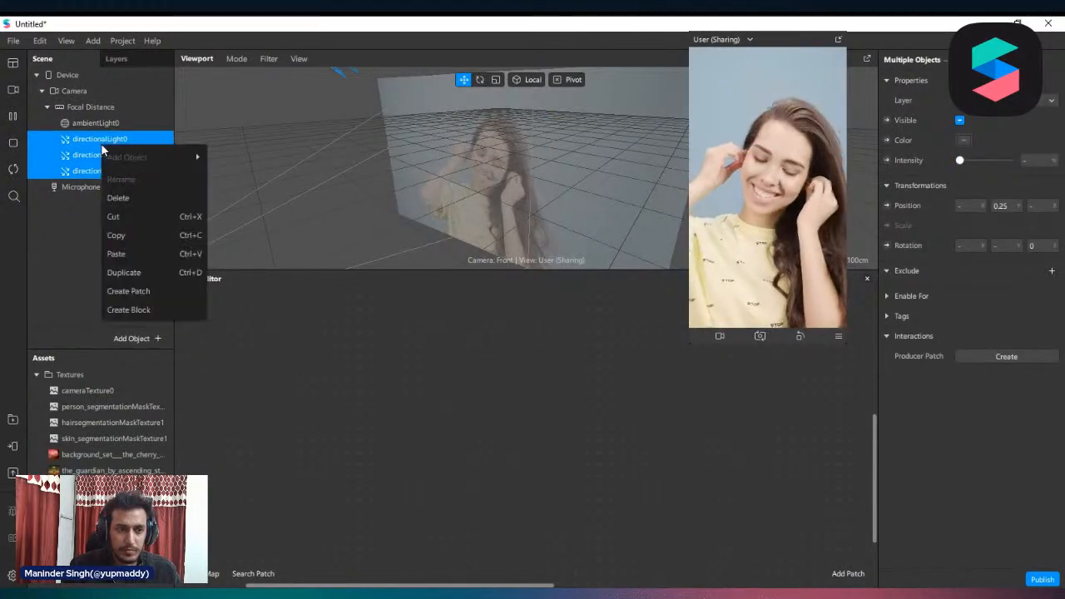
{"action": "left_click", "coordinate": [138, 198]}
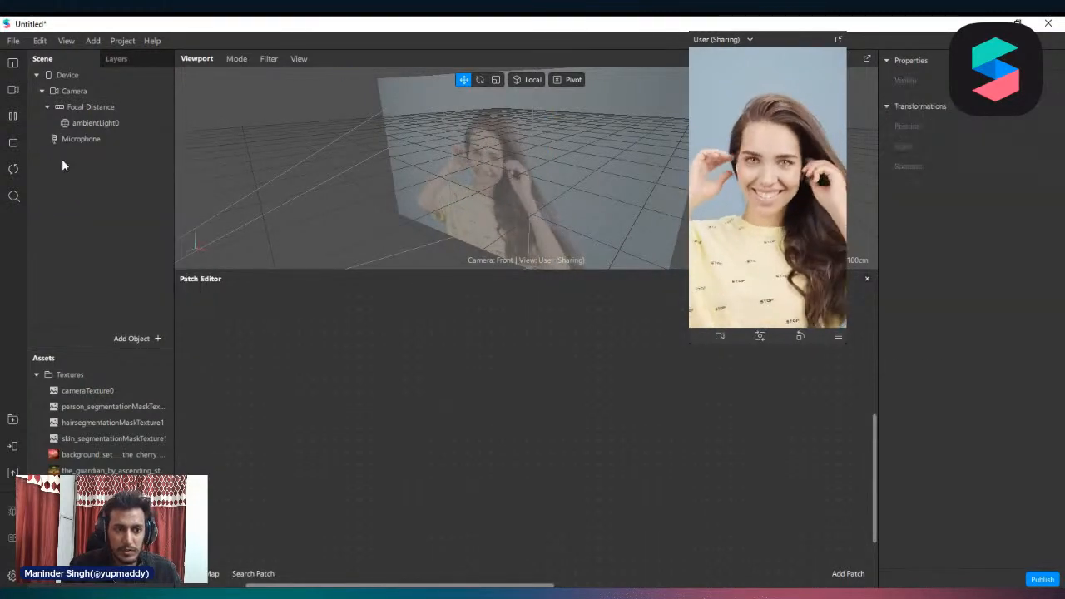
{"action": "left_click", "coordinate": [96, 108]}
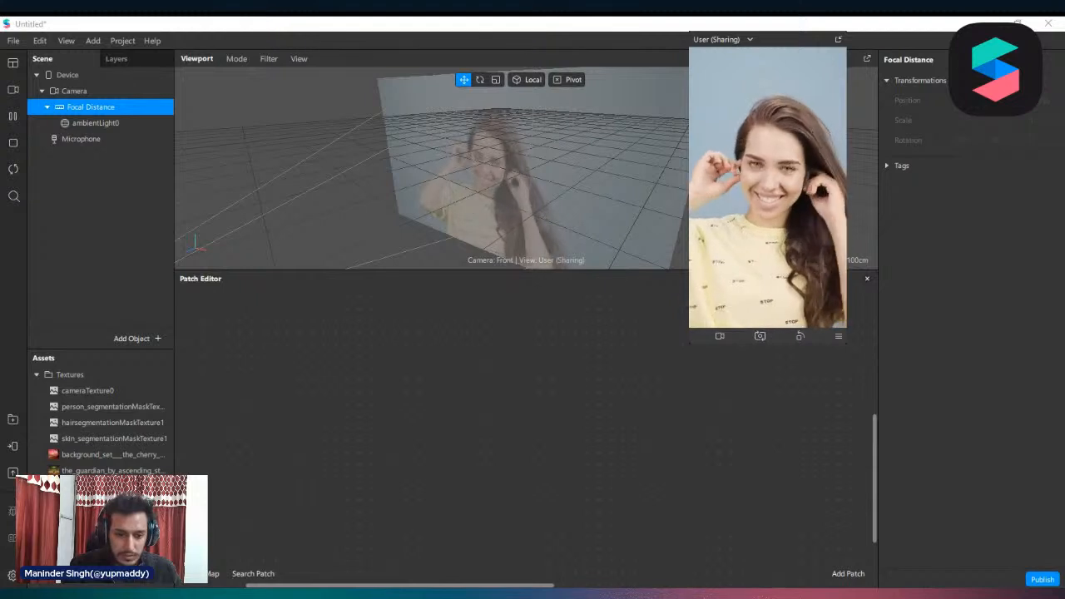
{"action": "left_click", "coordinate": [114, 454]}
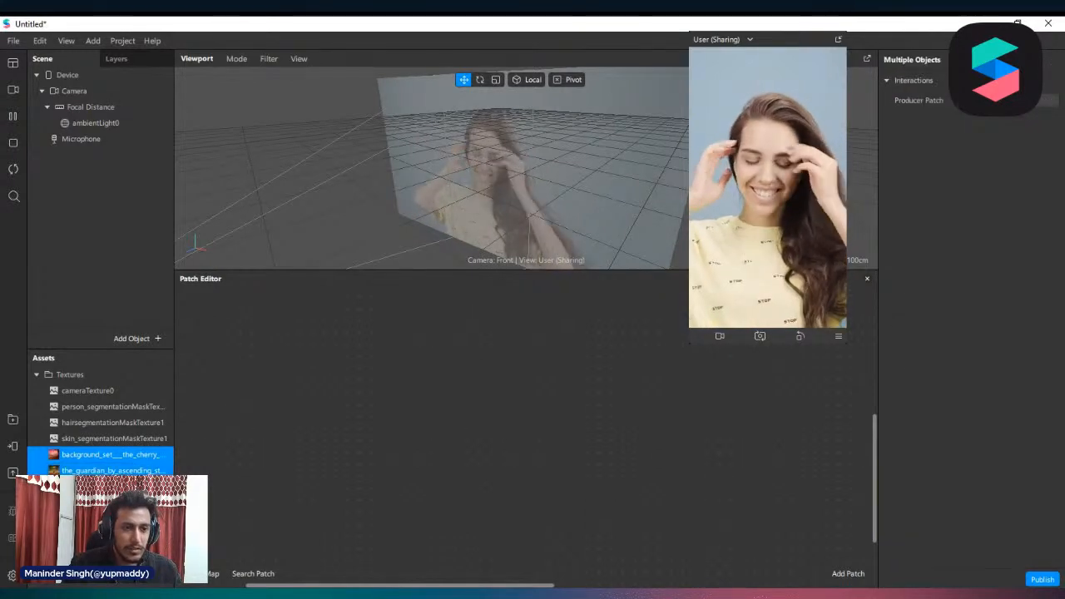
{"action": "left_click", "coordinate": [98, 390]}
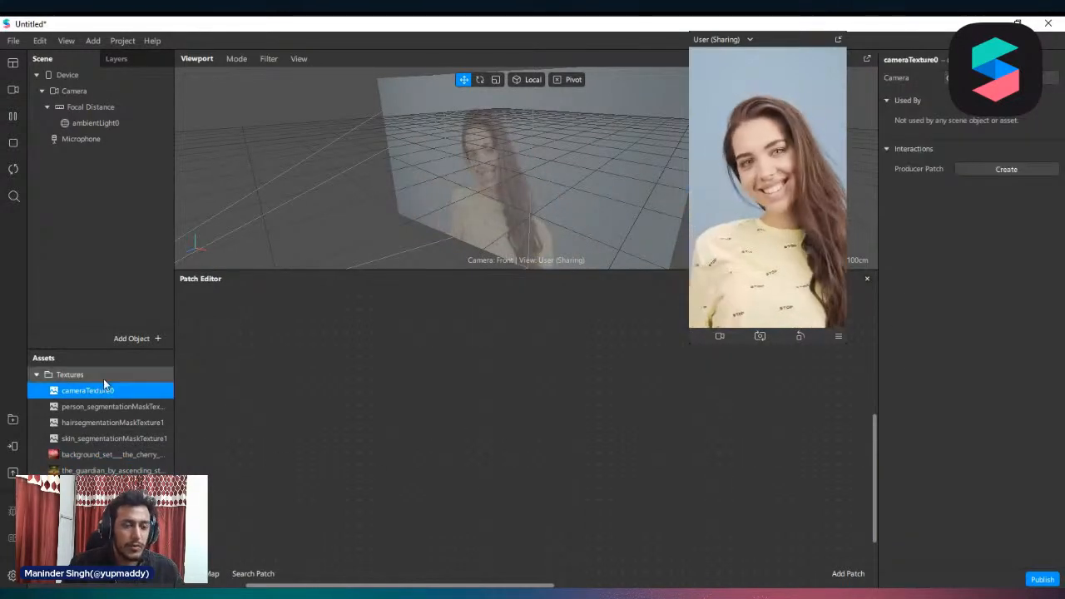
{"action": "left_click", "coordinate": [83, 106]}
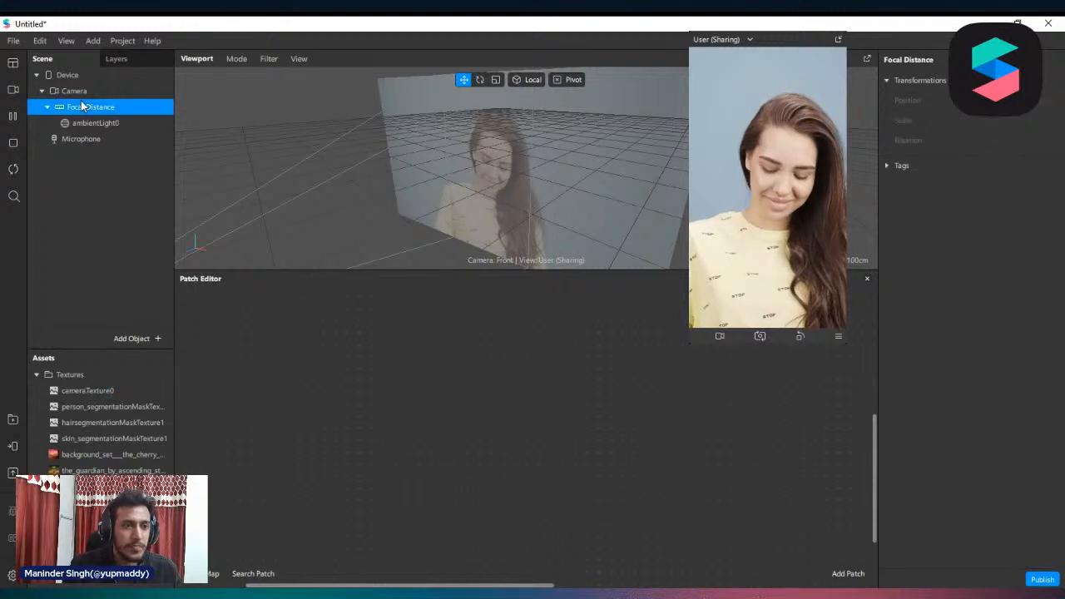
{"action": "left_click", "coordinate": [96, 123]}
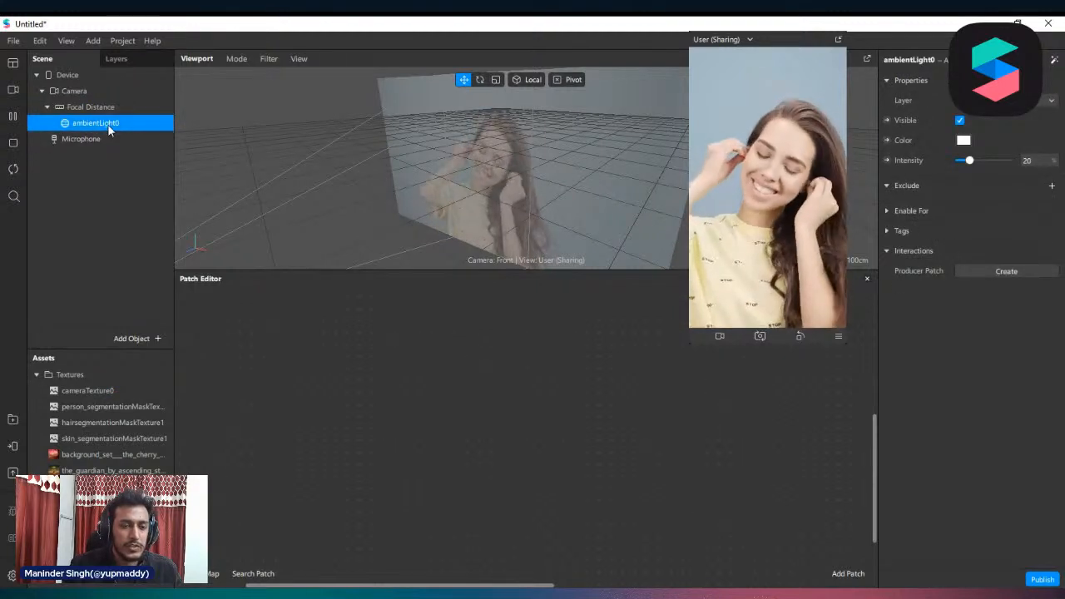
{"action": "left_click", "coordinate": [71, 40]}
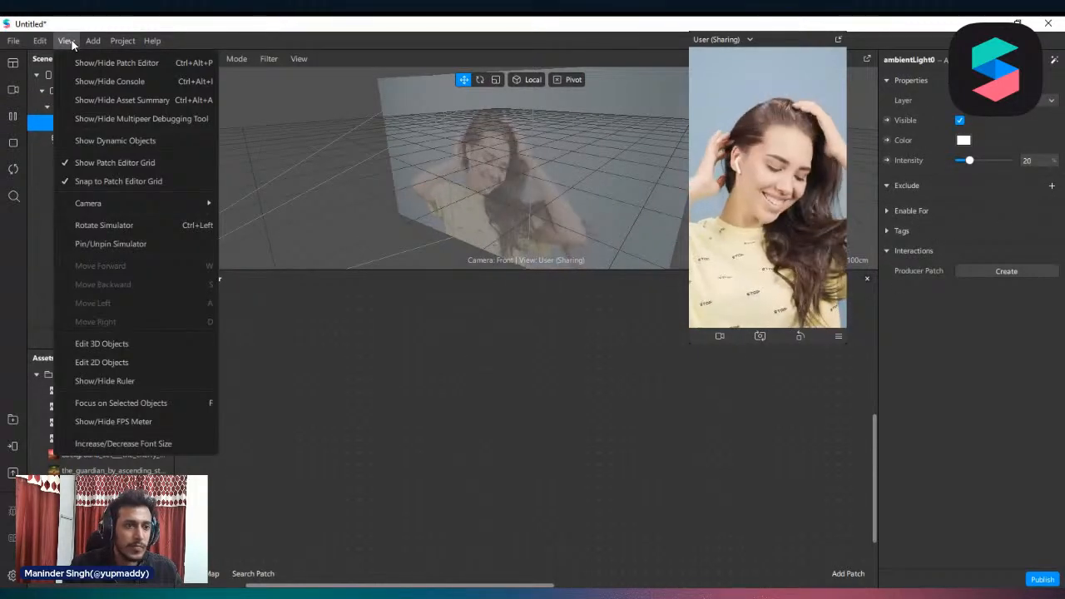
{"action": "mouse_move", "coordinate": [84, 39]}
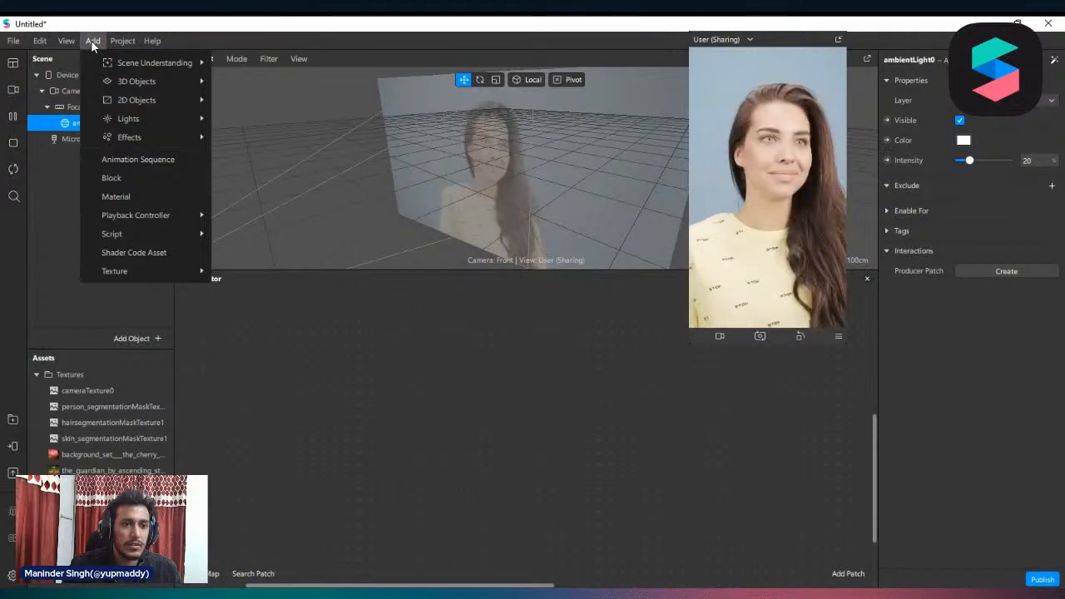
{"action": "mouse_move", "coordinate": [106, 62]}
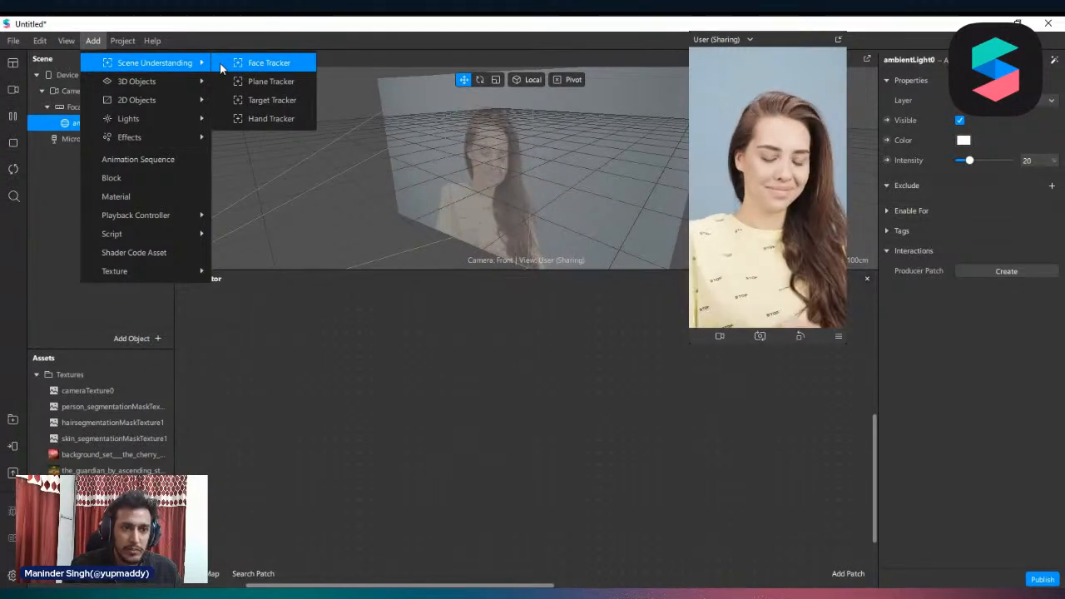
{"action": "mouse_move", "coordinate": [158, 84]}
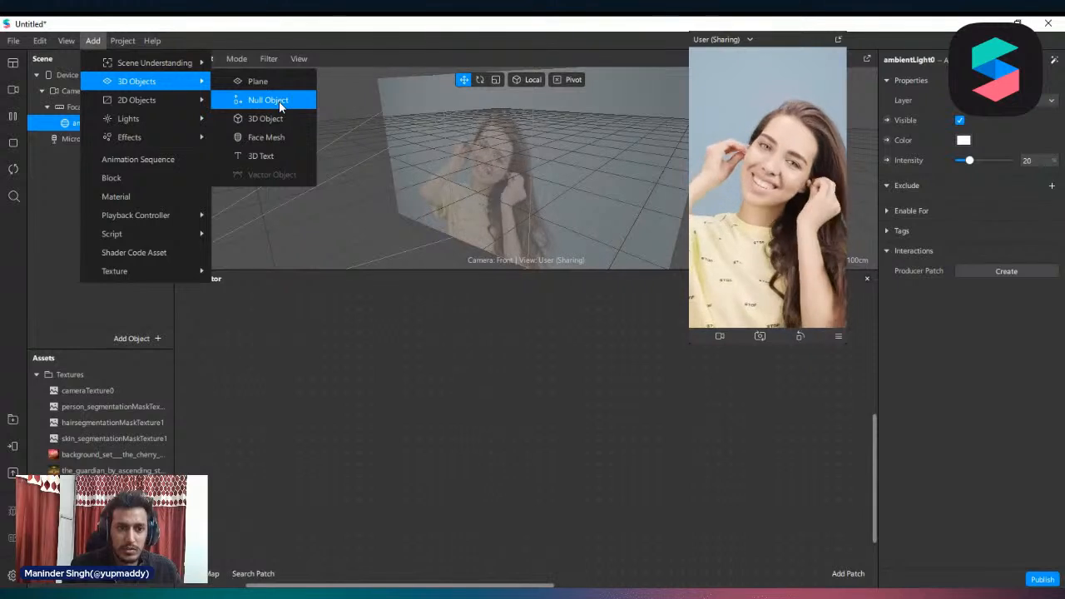
{"action": "left_click", "coordinate": [98, 107]}
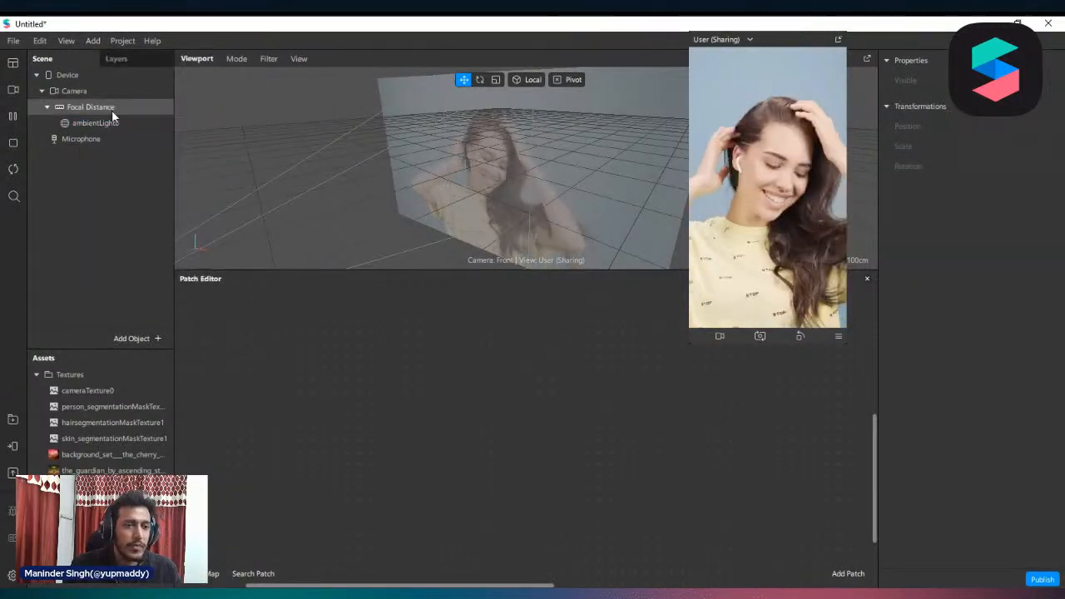
Add a face mesh under Focal Distance and delete only the mesh, keeping its face tracker
{"action": "right_click", "coordinate": [92, 105]}
{"action": "mouse_move", "coordinate": [197, 117]}
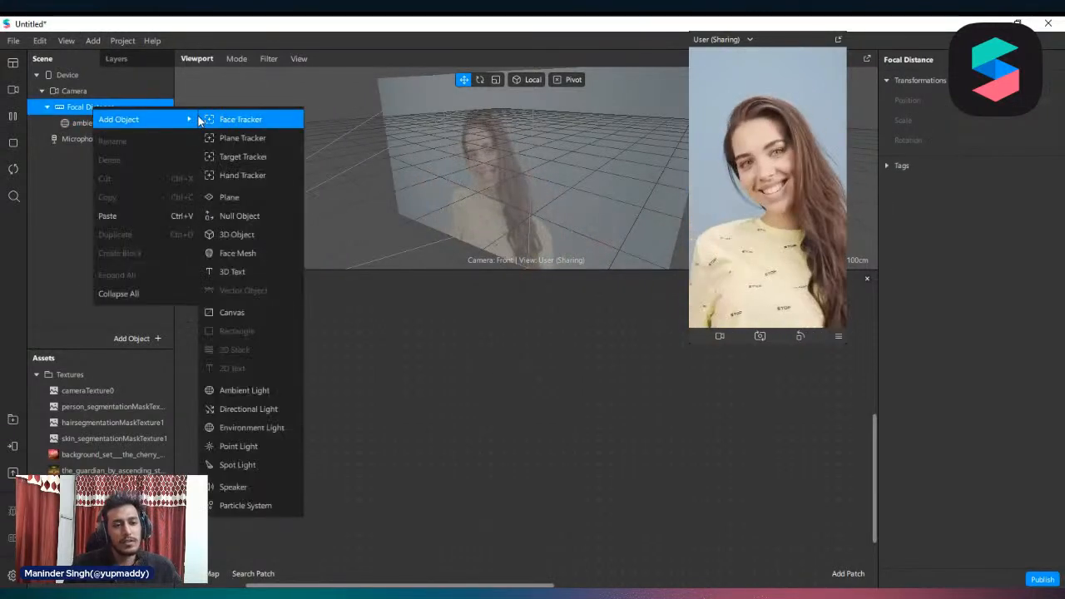
{"action": "left_click", "coordinate": [268, 253]}
{"action": "right_click", "coordinate": [107, 155]}
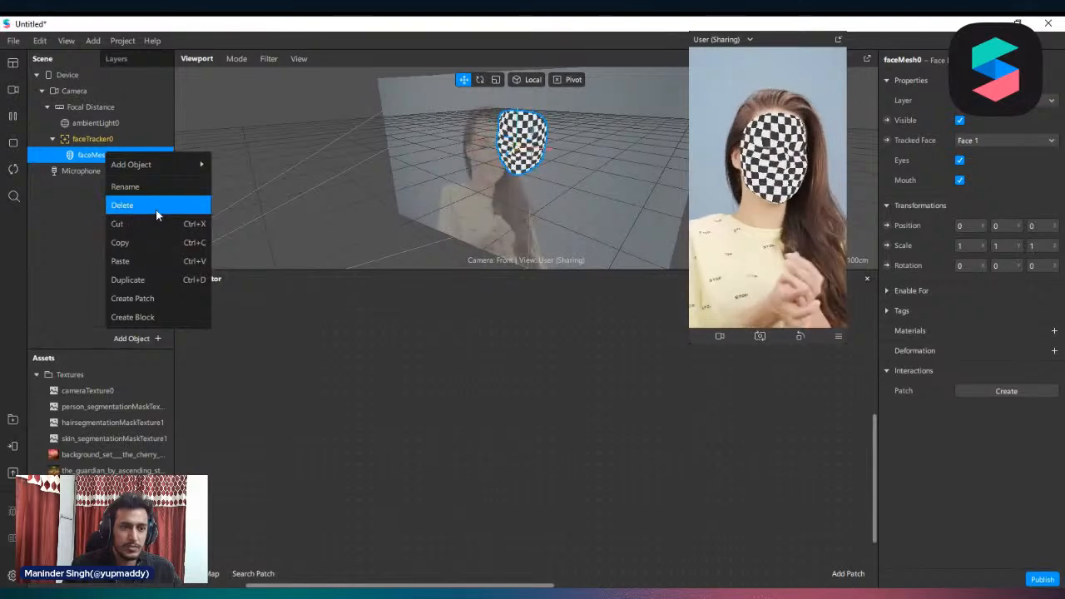
{"action": "left_click", "coordinate": [155, 206]}
Add a null object as a child of the face tracker
{"action": "left_click", "coordinate": [75, 140]}
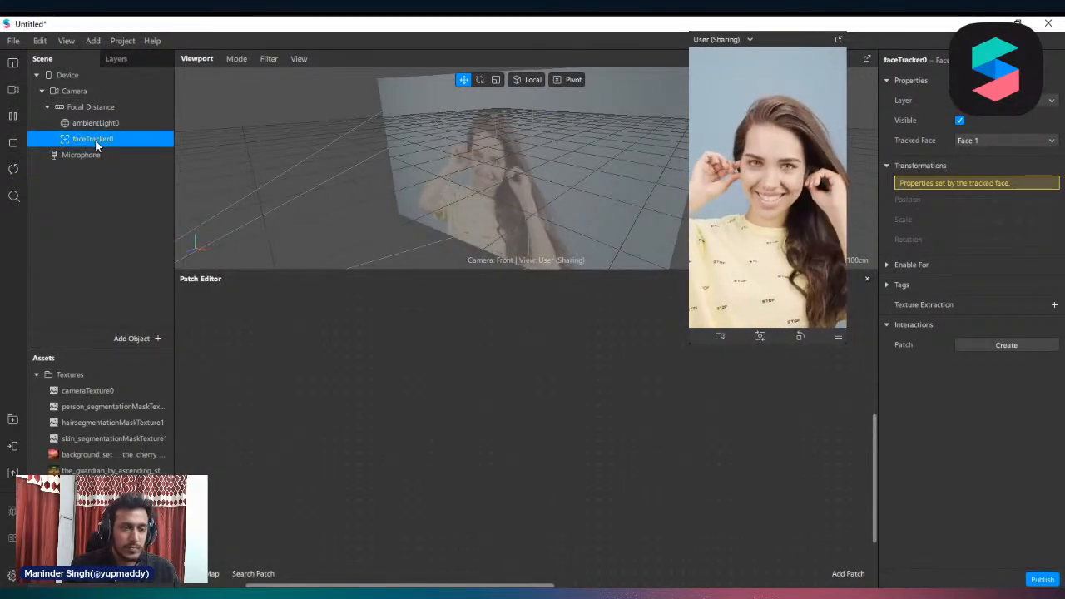
{"action": "right_click", "coordinate": [94, 140]}
{"action": "mouse_move", "coordinate": [154, 152]}
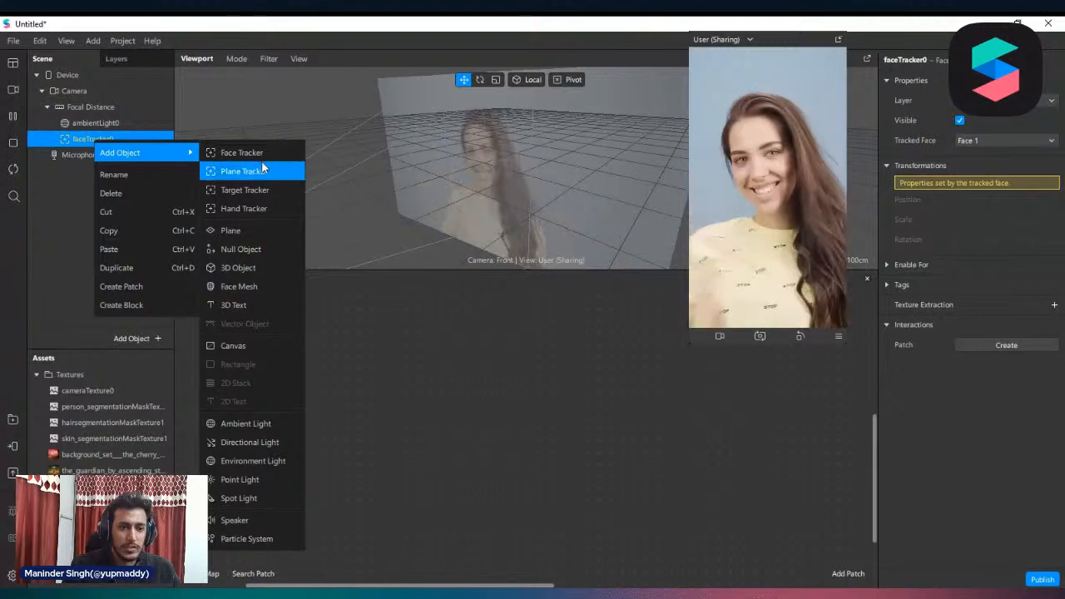
{"action": "left_click", "coordinate": [271, 250]}
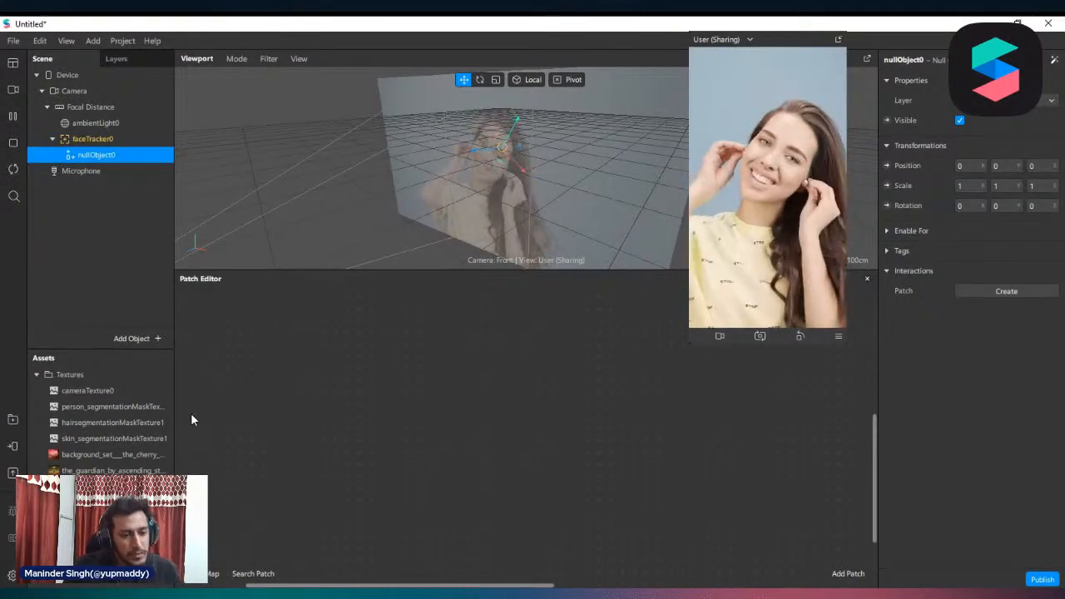
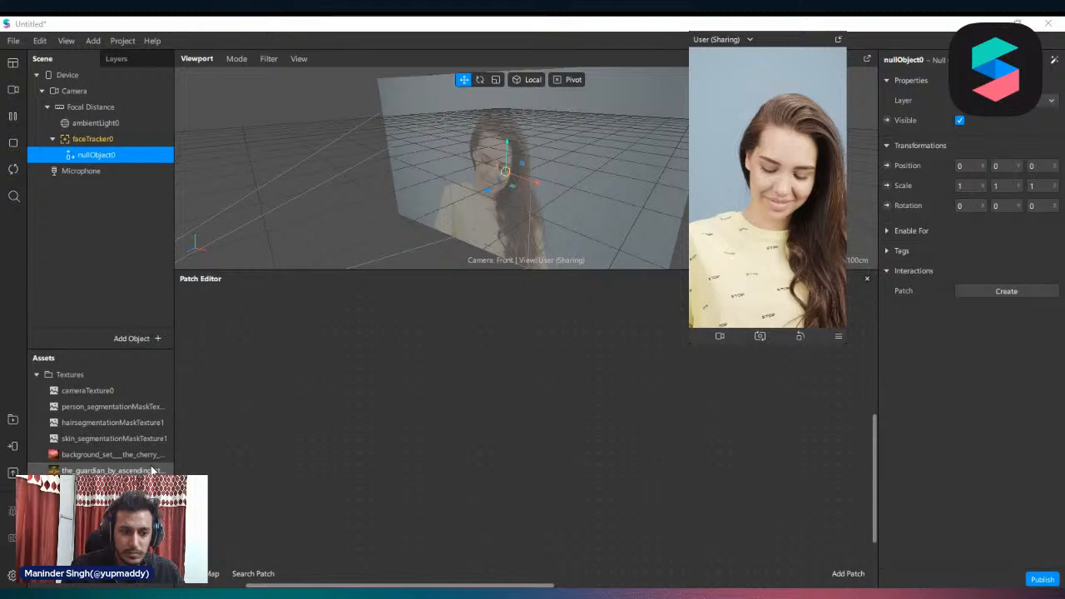
Add the Christmas Hat model from the assets to the scene and make it a child of nullObject0
{"action": "left_click", "coordinate": [89, 441]}
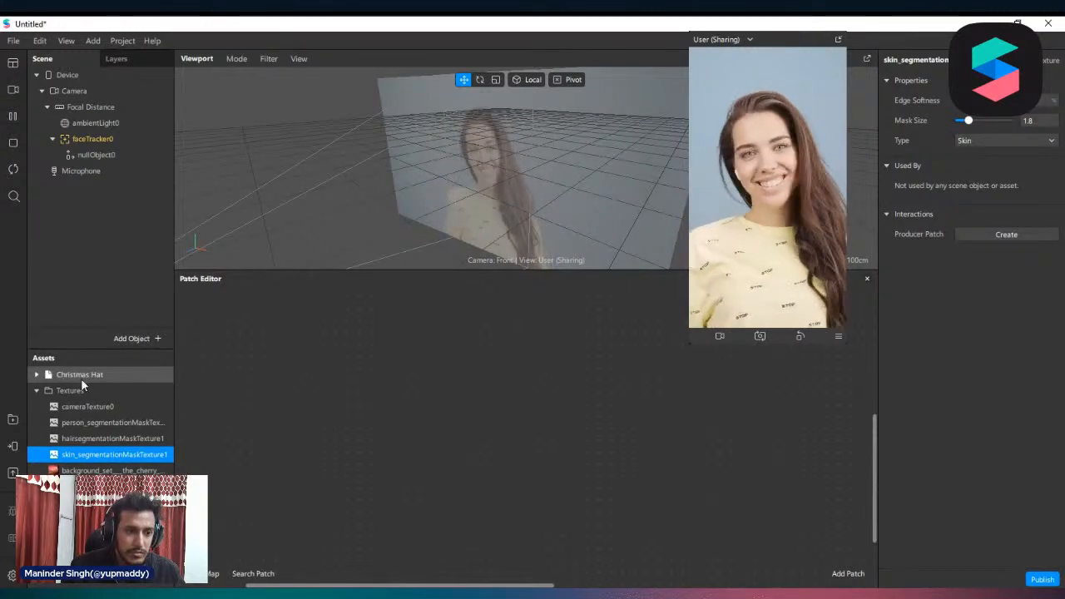
{"action": "left_click", "coordinate": [81, 376]}
{"action": "left_click_drag", "start_coordinate": [72, 373], "coordinate": [94, 102]}
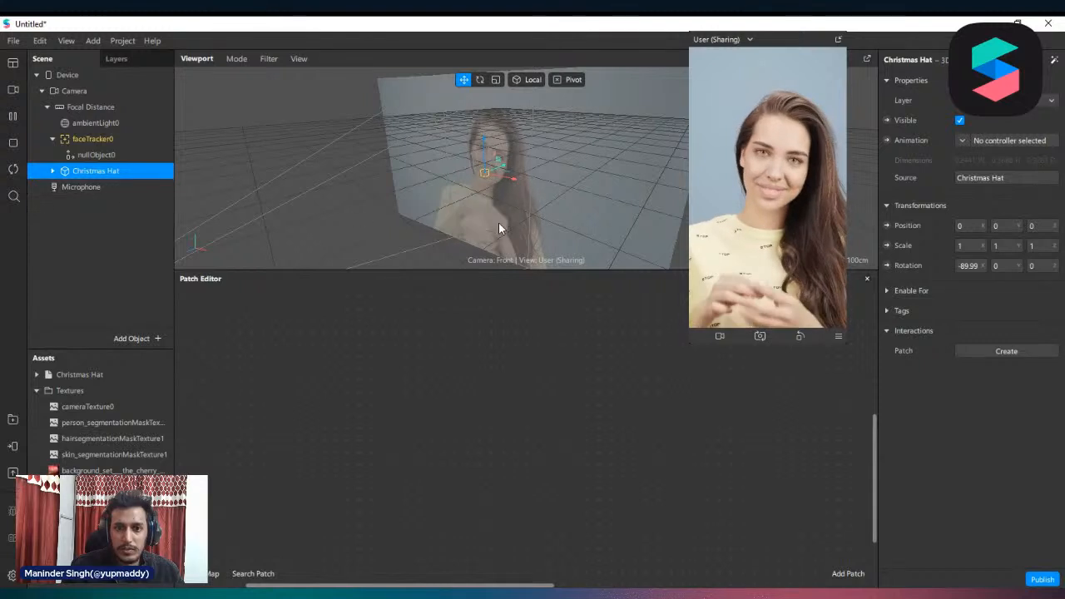
{"action": "scroll", "coordinate": [547, 175], "scroll_direction": "down", "scroll_amount": 5}
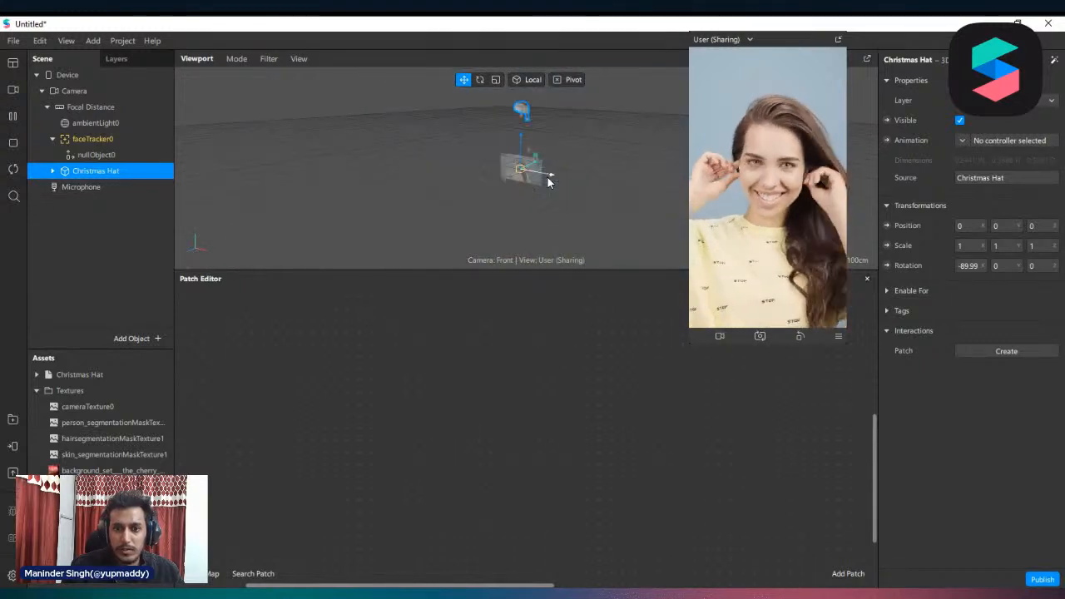
{"action": "scroll", "coordinate": [520, 110], "scroll_direction": "up", "scroll_amount": 3}
{"action": "scroll", "coordinate": [524, 106], "scroll_direction": "down", "scroll_amount": 2}
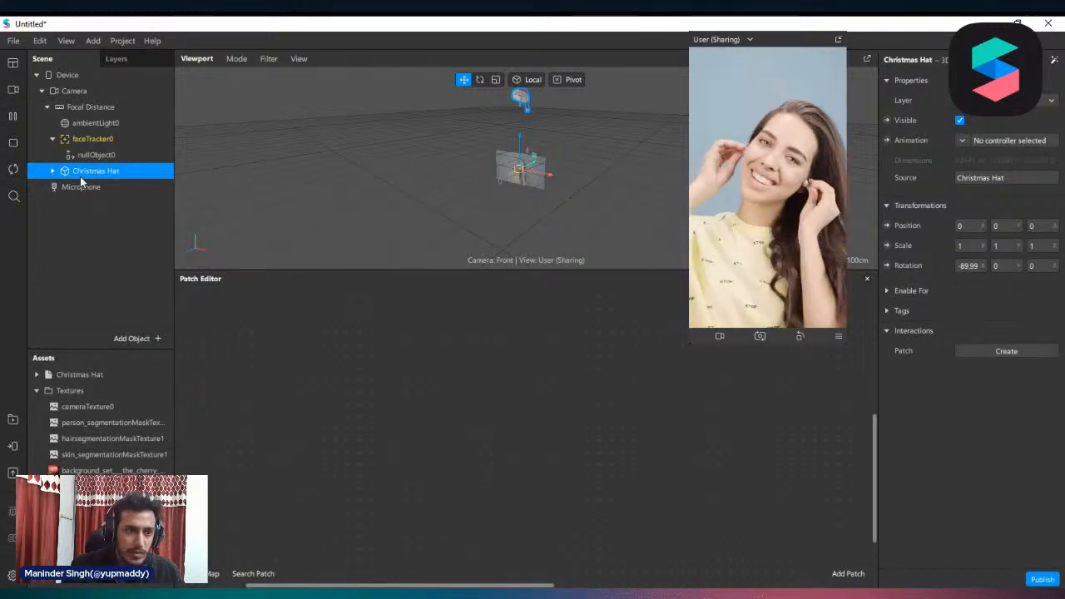
{"action": "left_click_drag", "start_coordinate": [80, 177], "coordinate": [102, 156]}
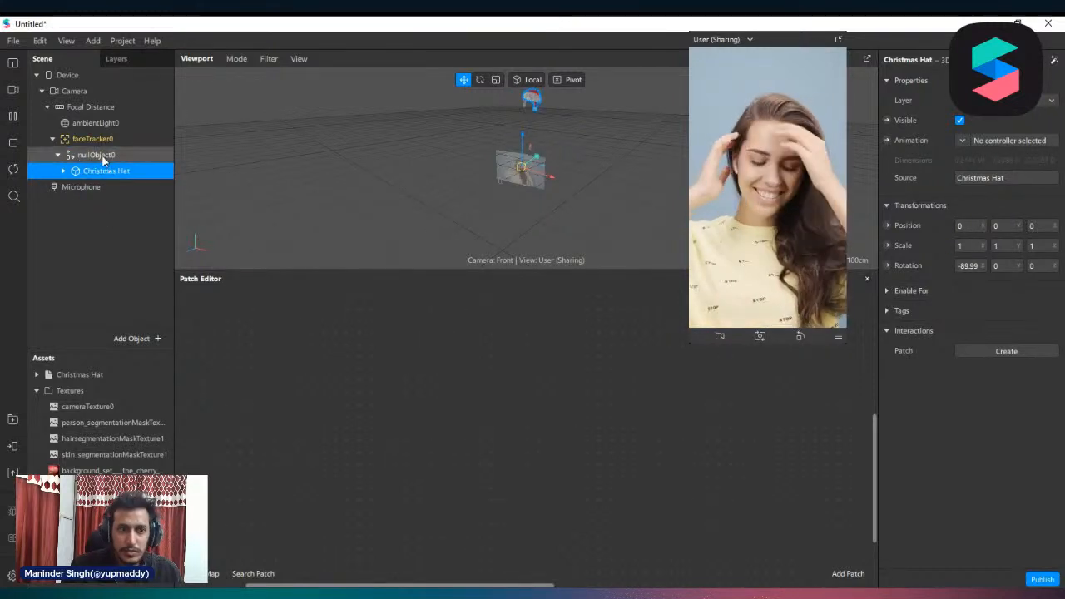
Set the Y position of nullObject0 to -1 to lower the hat onto the head
{"action": "left_click", "coordinate": [102, 154]}
{"action": "left_click", "coordinate": [998, 169]}
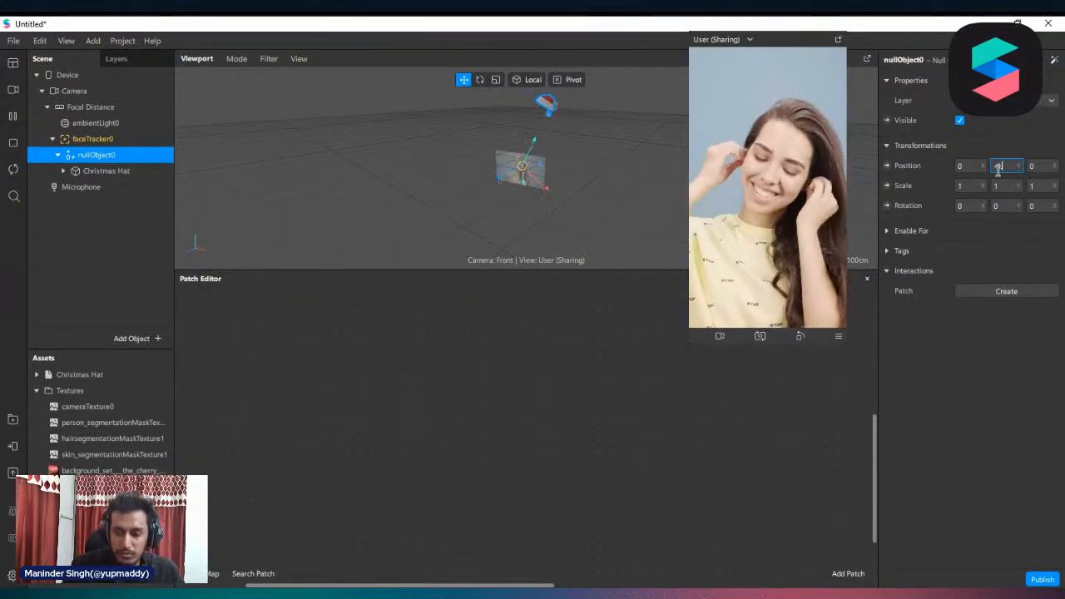
{"action": "type", "text": "-0.1"}
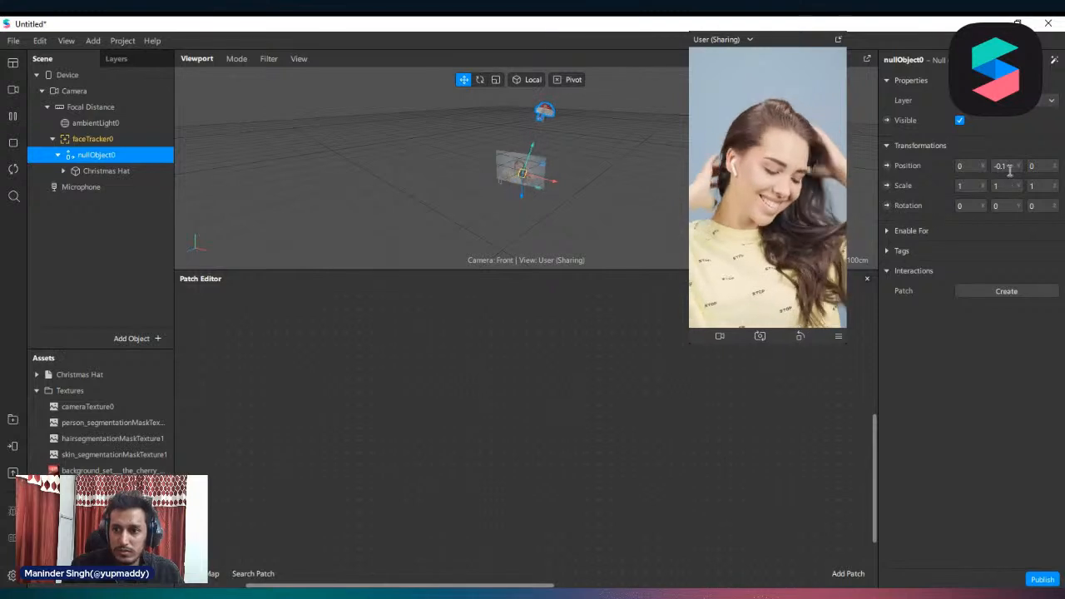
{"action": "left_click", "coordinate": [1010, 171]}
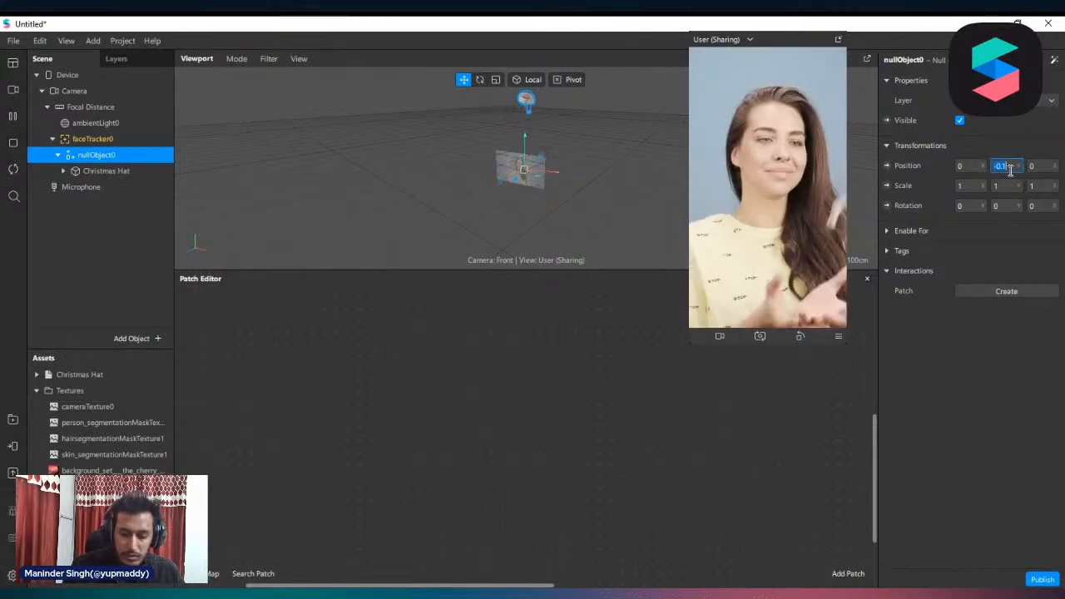
{"action": "type", "text": "-1"}
{"action": "key", "text": "Return"}
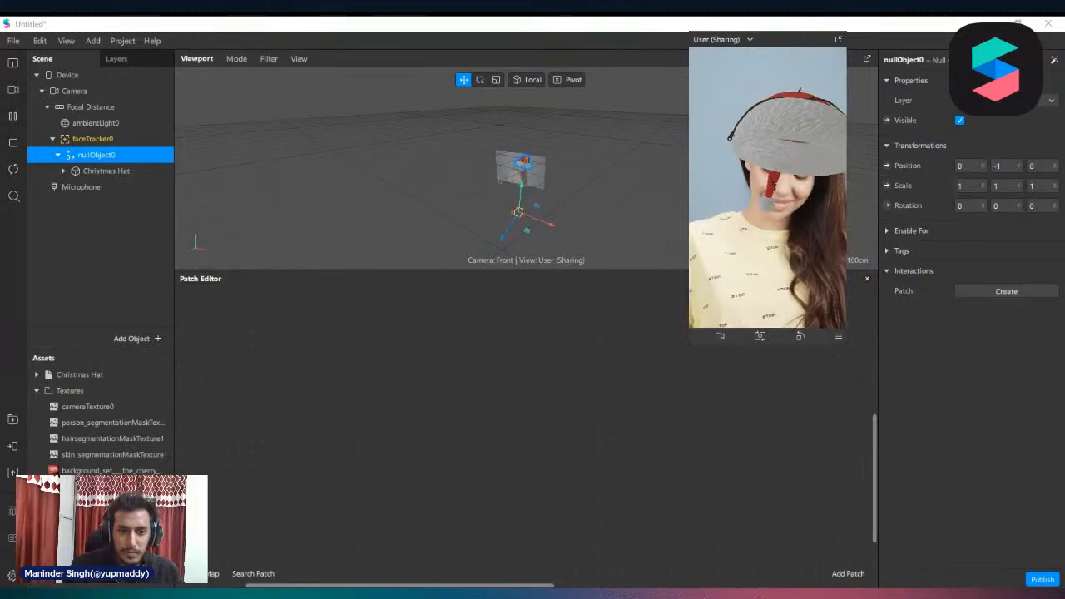
{"action": "left_click", "coordinate": [13, 473]}
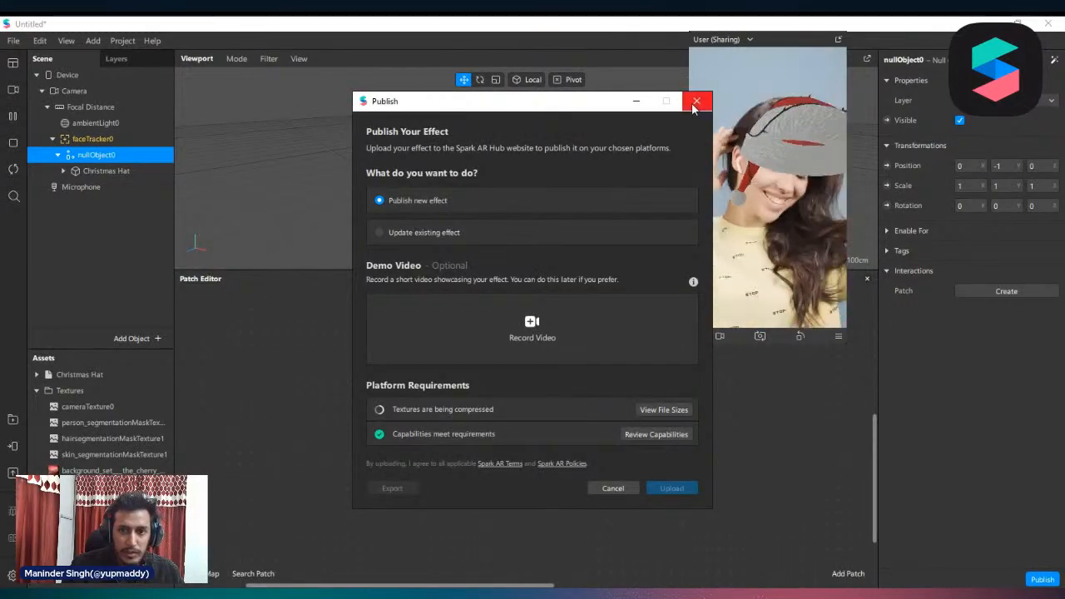
{"action": "left_click", "coordinate": [695, 102]}
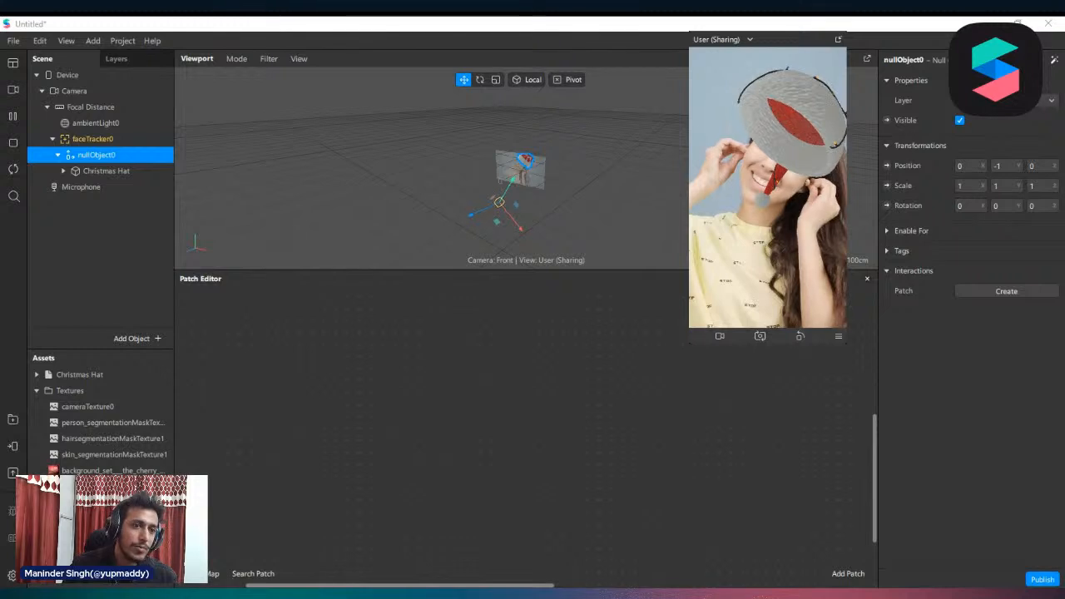
Add the faceDistortion block to the scene under Focal Distance
{"action": "left_click", "coordinate": [76, 291]}
{"action": "scroll", "coordinate": [113, 428], "scroll_direction": "down", "scroll_amount": 1}
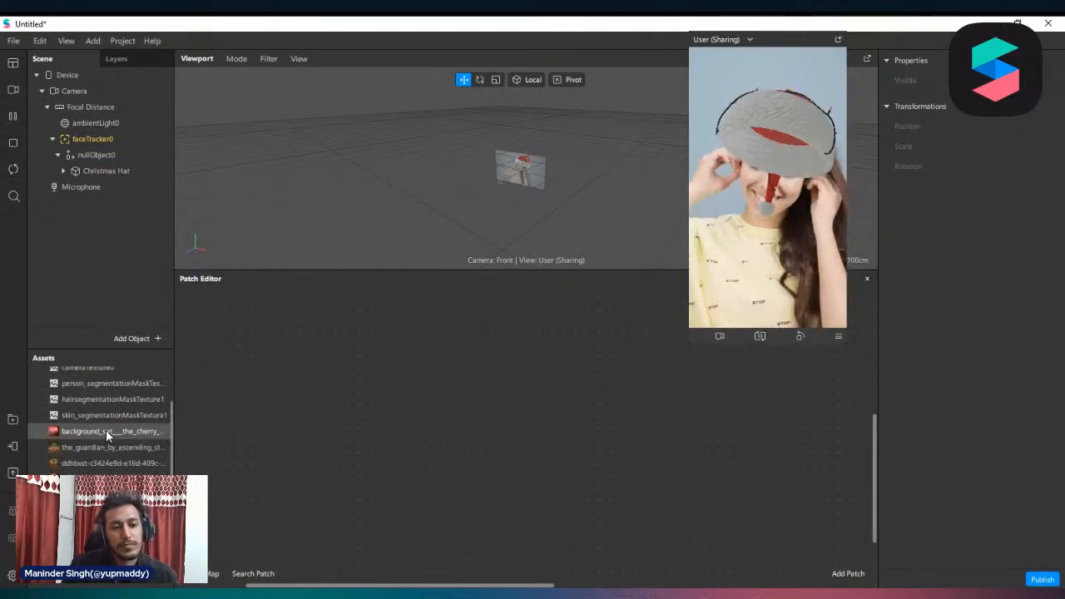
{"action": "left_click_drag", "start_coordinate": [93, 533], "coordinate": [98, 305]}
{"action": "left_click_drag", "start_coordinate": [324, 306], "coordinate": [350, 383]}
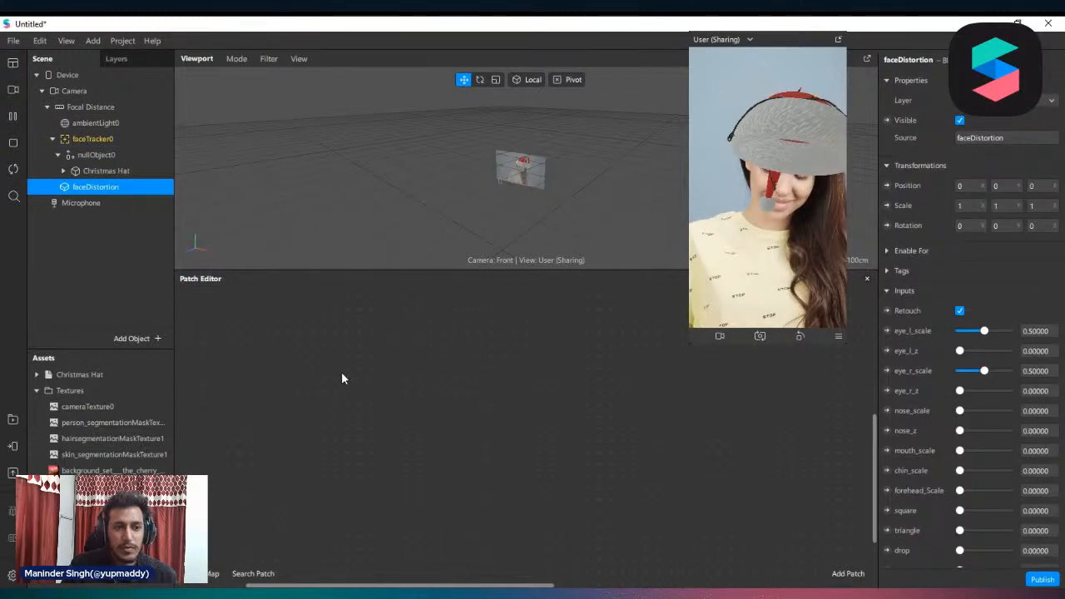
Hide the Christmas Hat so the undistorted face can be inspected
{"action": "left_click", "coordinate": [87, 188]}
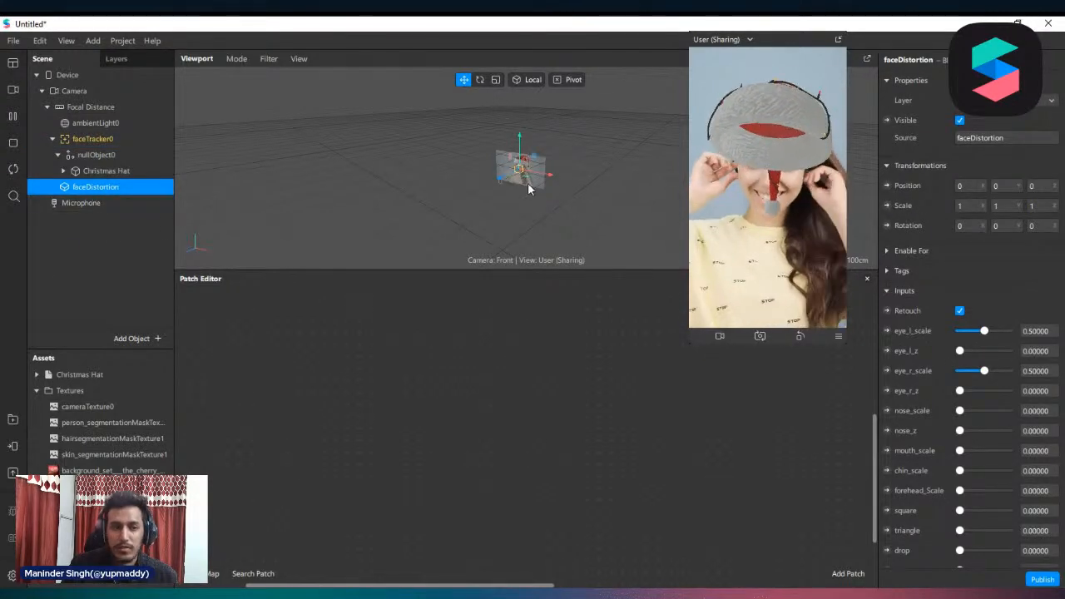
{"action": "left_click", "coordinate": [108, 171]}
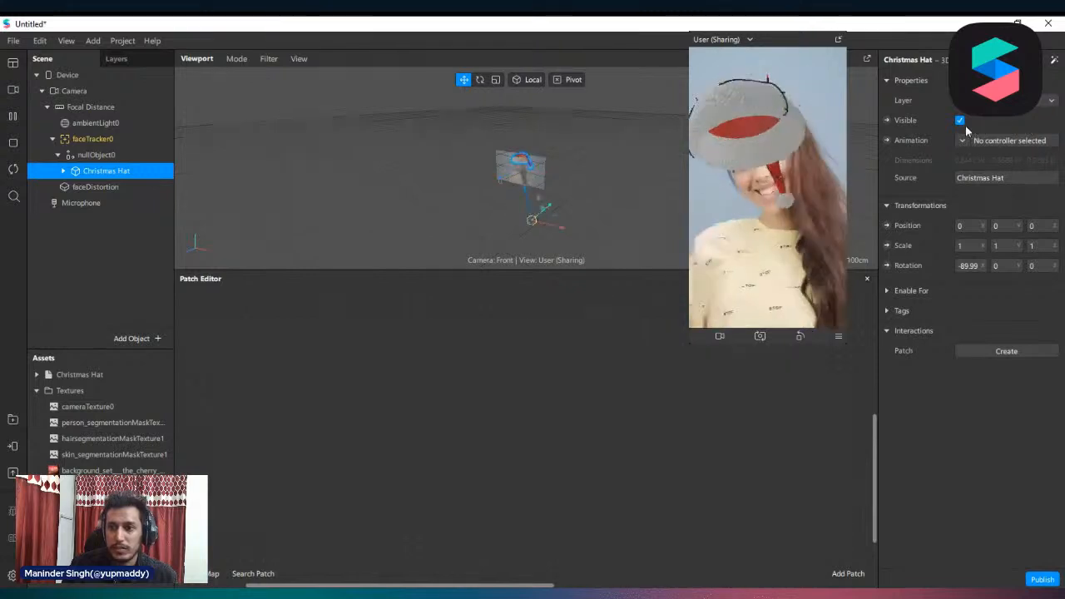
{"action": "left_click", "coordinate": [961, 121]}
Enlarge the preview and set both eye_l_scale and eye_r_scale of faceDistortion to 1
{"action": "left_click", "coordinate": [98, 188]}
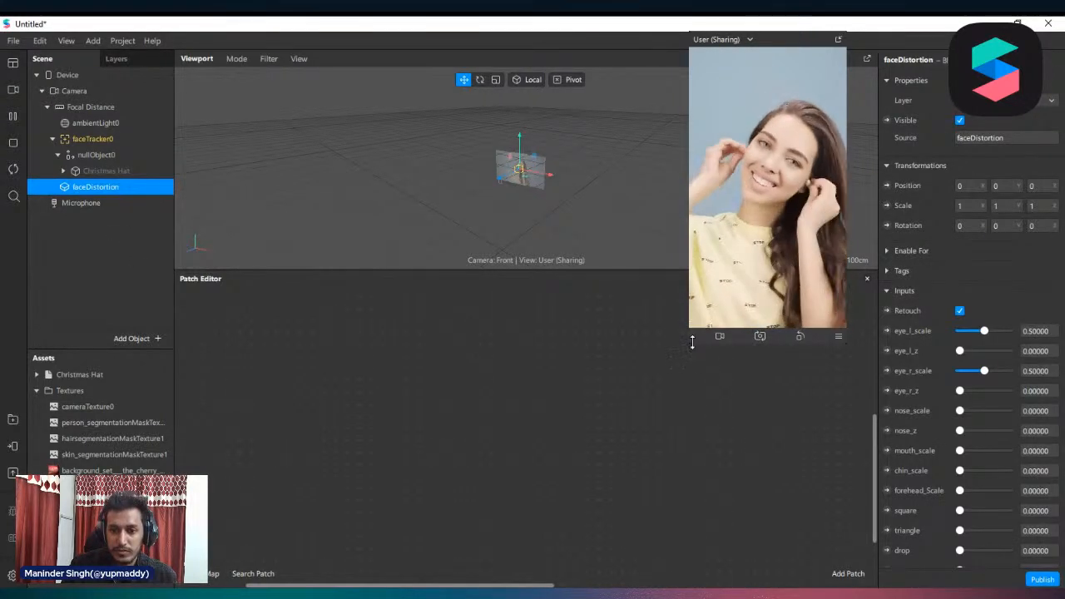
{"action": "left_click_drag", "start_coordinate": [692, 342], "coordinate": [692, 568]}
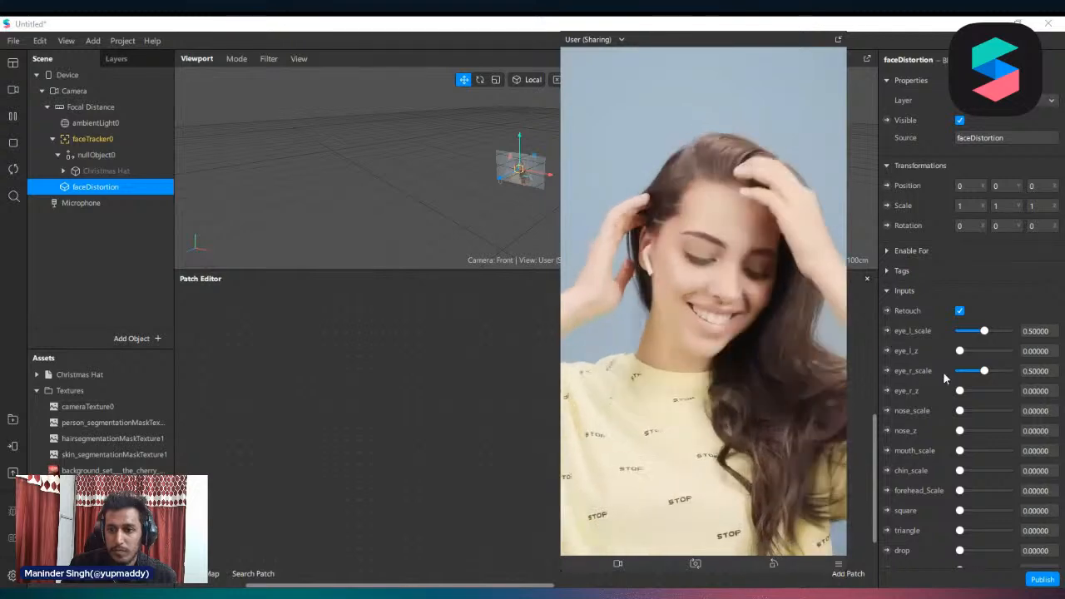
{"action": "left_click_drag", "start_coordinate": [984, 331], "coordinate": [1011, 330]}
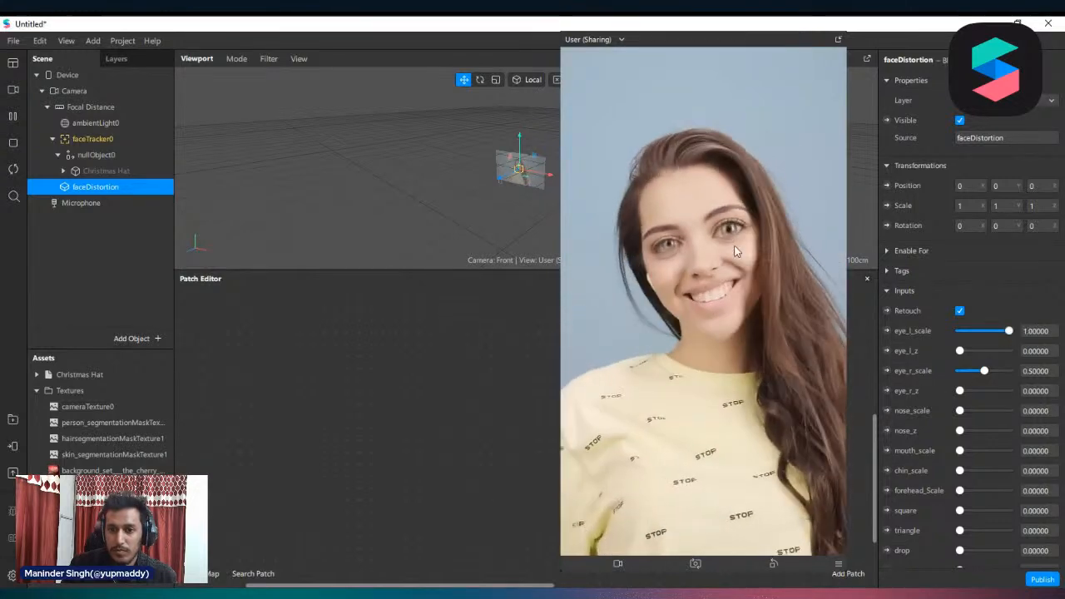
{"action": "left_click_drag", "start_coordinate": [985, 370], "coordinate": [1009, 370]}
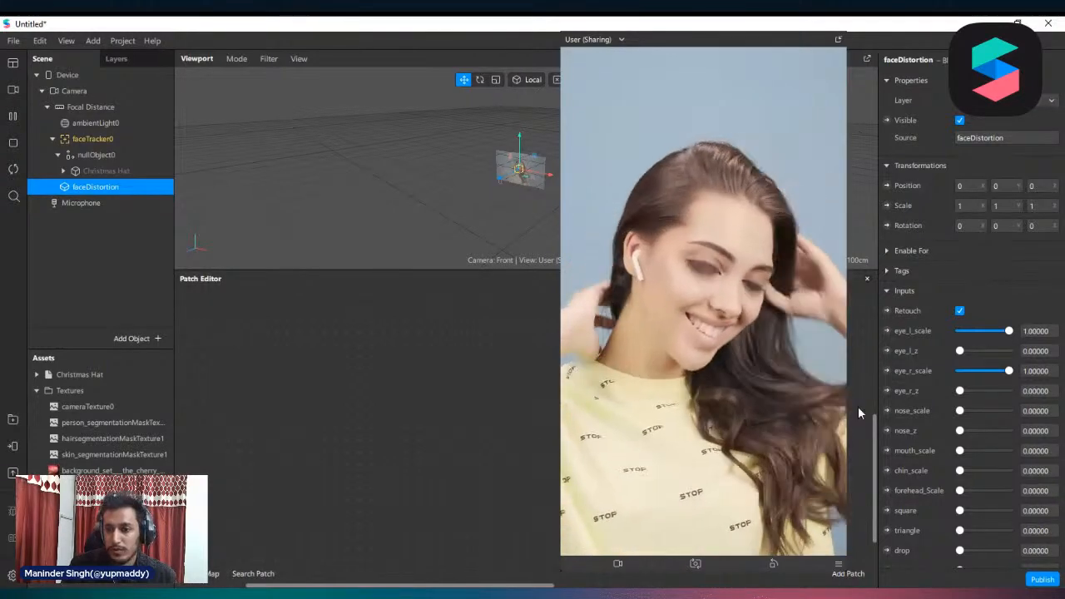
Try faceDistortion's squash at 1 and test its stretch, drop and square inputs, returning all four to 0
{"action": "scroll", "coordinate": [946, 449], "scroll_direction": "down", "scroll_amount": 2}
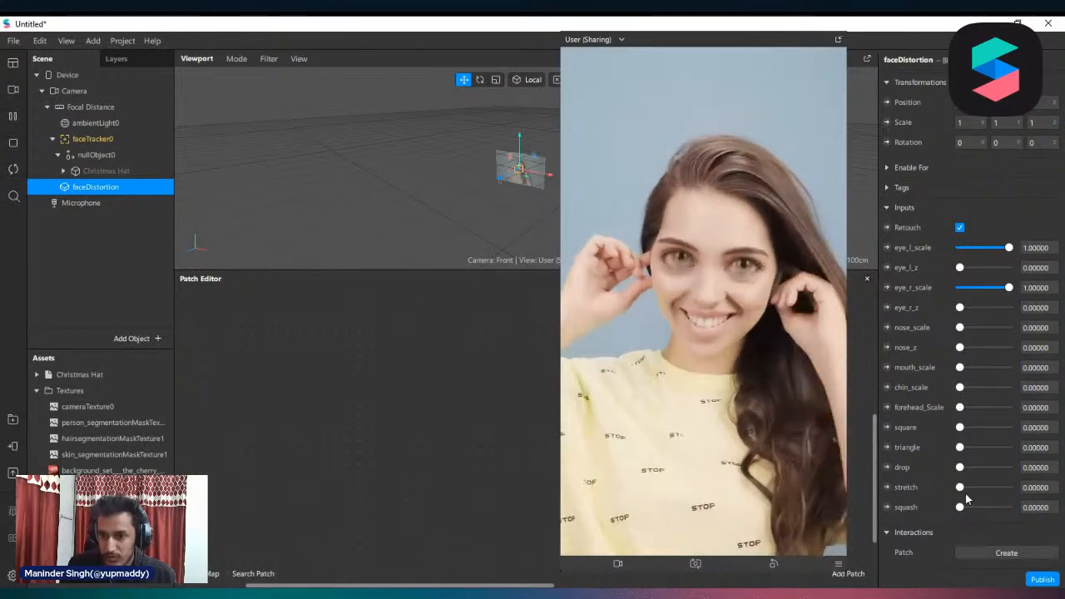
{"action": "left_click_drag", "start_coordinate": [959, 507], "coordinate": [1011, 507]}
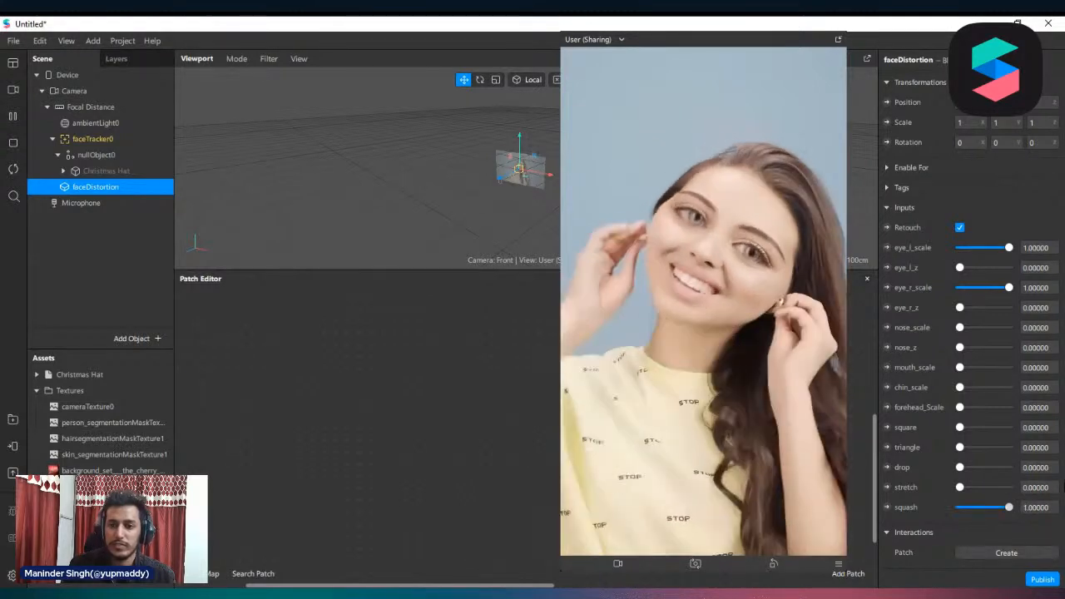
{"action": "left_click_drag", "start_coordinate": [1009, 507], "coordinate": [521, 492]}
{"action": "mouse_move", "coordinate": [960, 487]}
{"action": "left_mouse_down"}
{"action": "mouse_move", "coordinate": [1011, 487]}
{"action": "mouse_move", "coordinate": [957, 488]}
{"action": "left_mouse_up"}
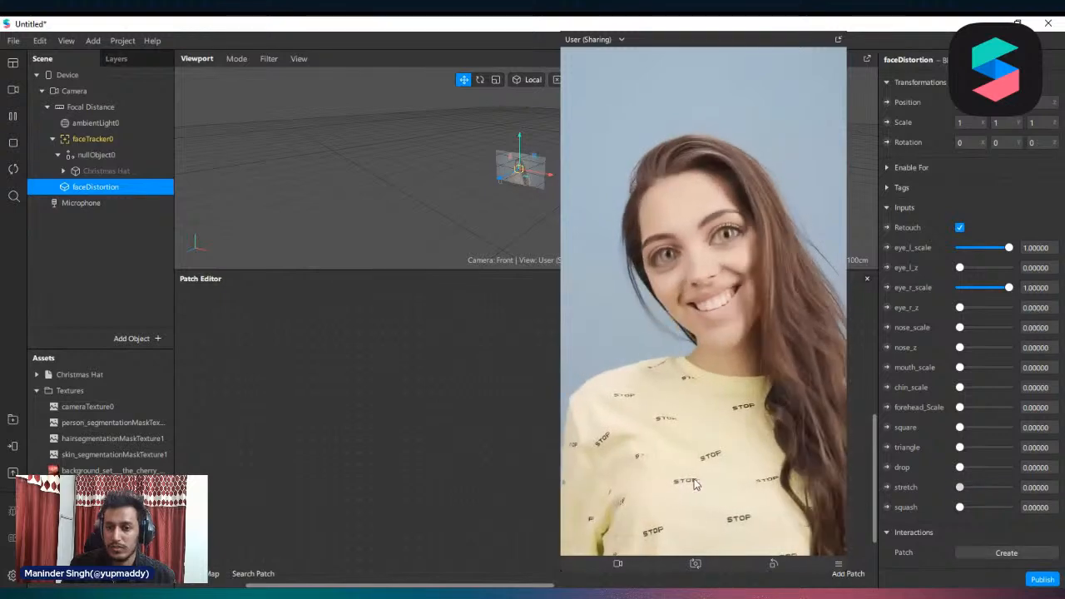
{"action": "left_click_drag", "start_coordinate": [959, 467], "coordinate": [804, 467]}
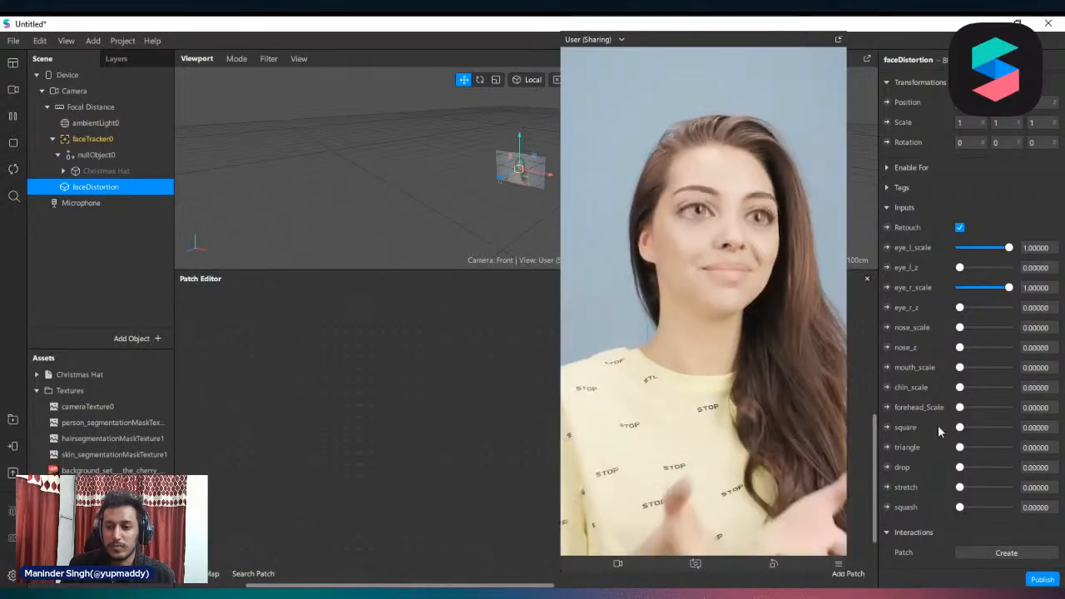
{"action": "left_click_drag", "start_coordinate": [959, 427], "coordinate": [1010, 426]}
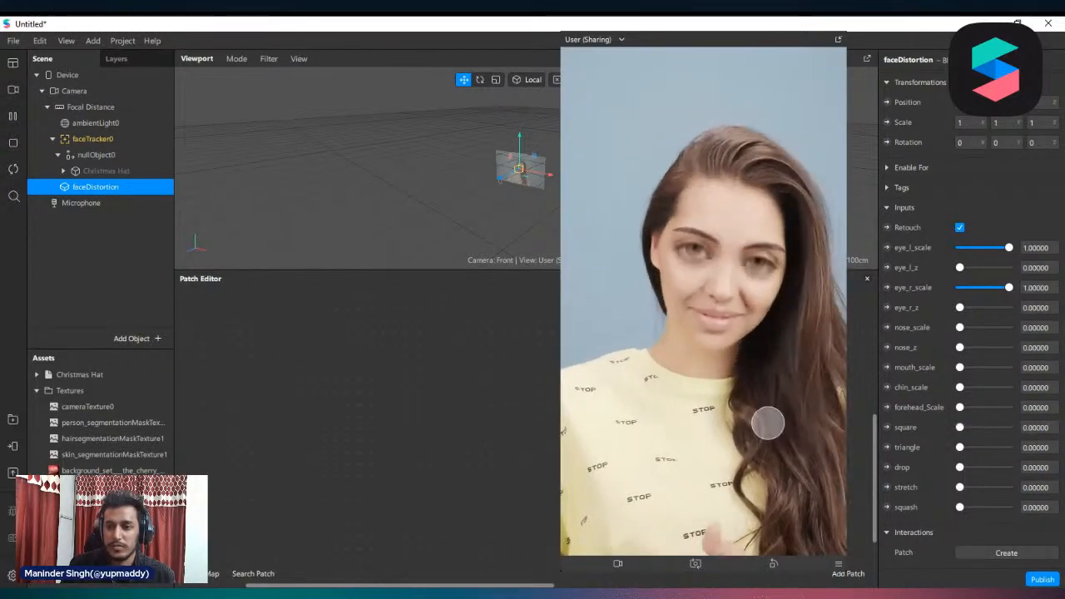
{"action": "key", "text": "ctrl+z"}
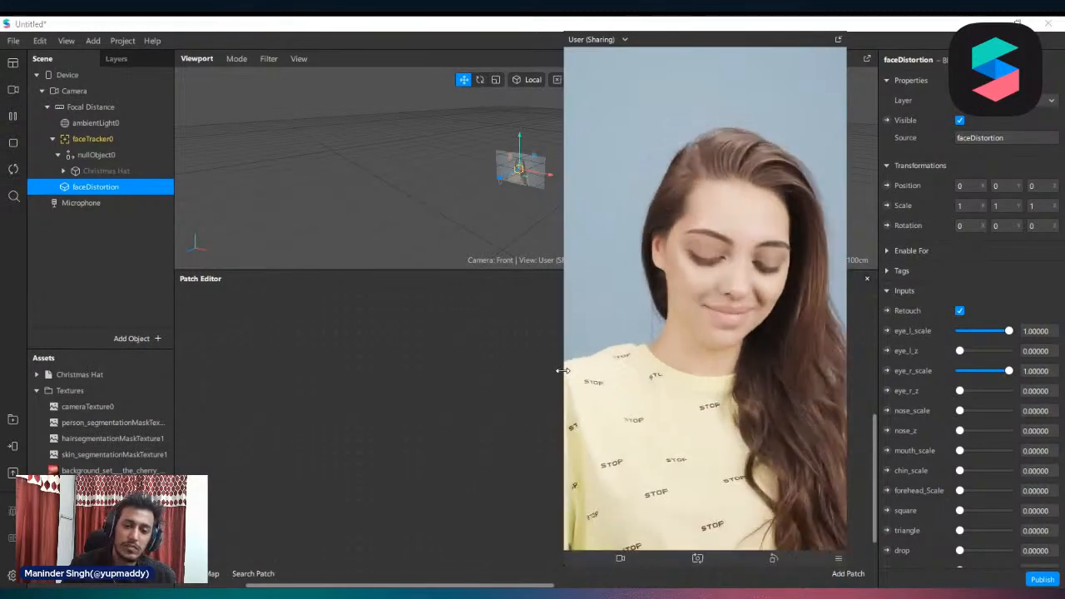
Delete the faceDistortion block from the scene and make the Christmas Hat visible again
{"action": "left_click_drag", "start_coordinate": [562, 376], "coordinate": [598, 376]}
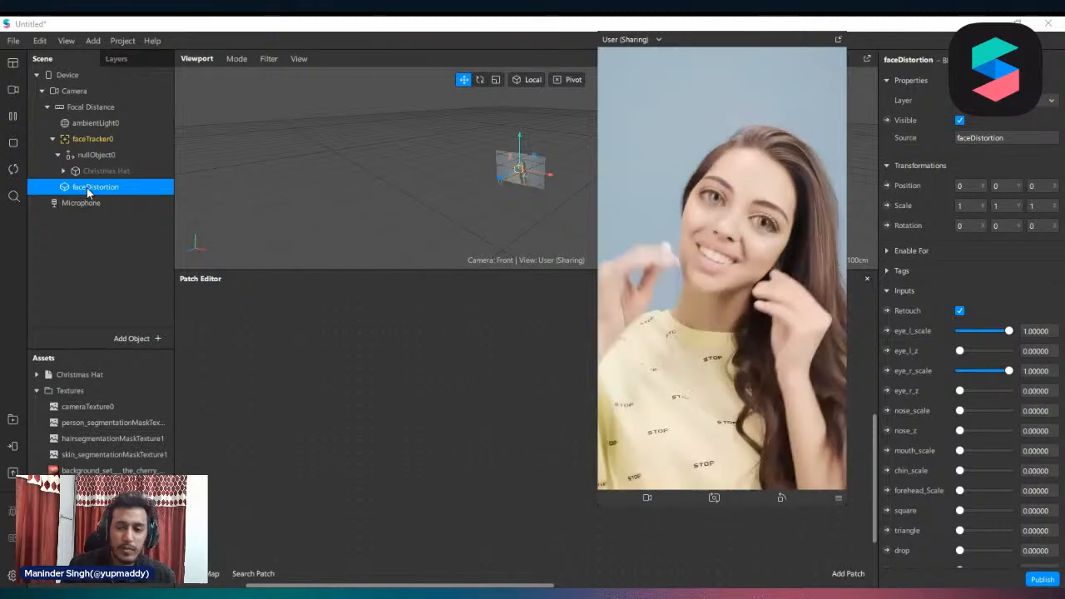
{"action": "right_click", "coordinate": [86, 188]}
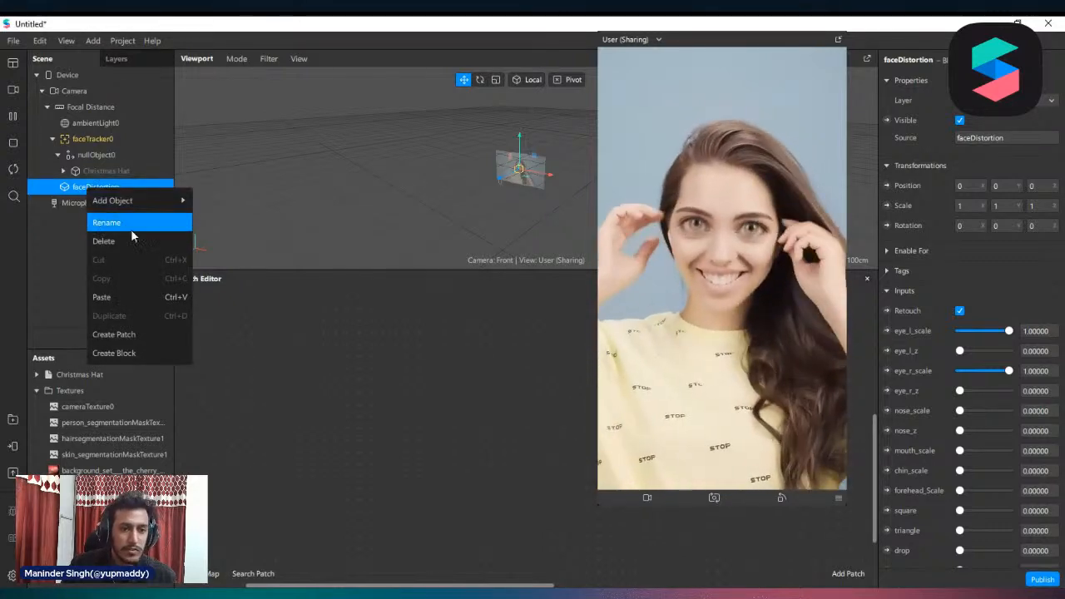
{"action": "left_click", "coordinate": [129, 241]}
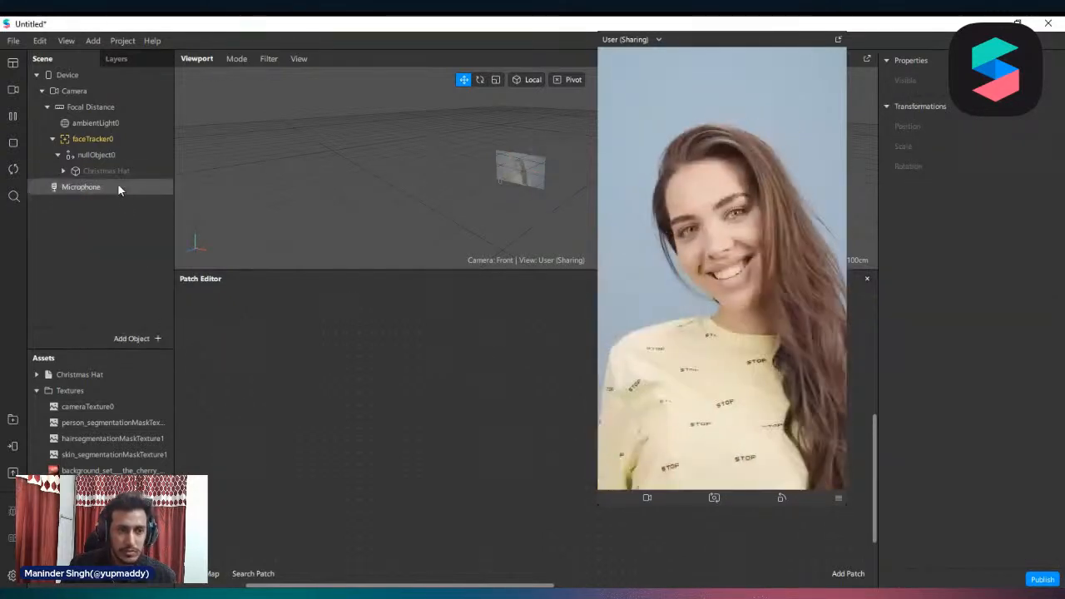
{"action": "left_click", "coordinate": [111, 170]}
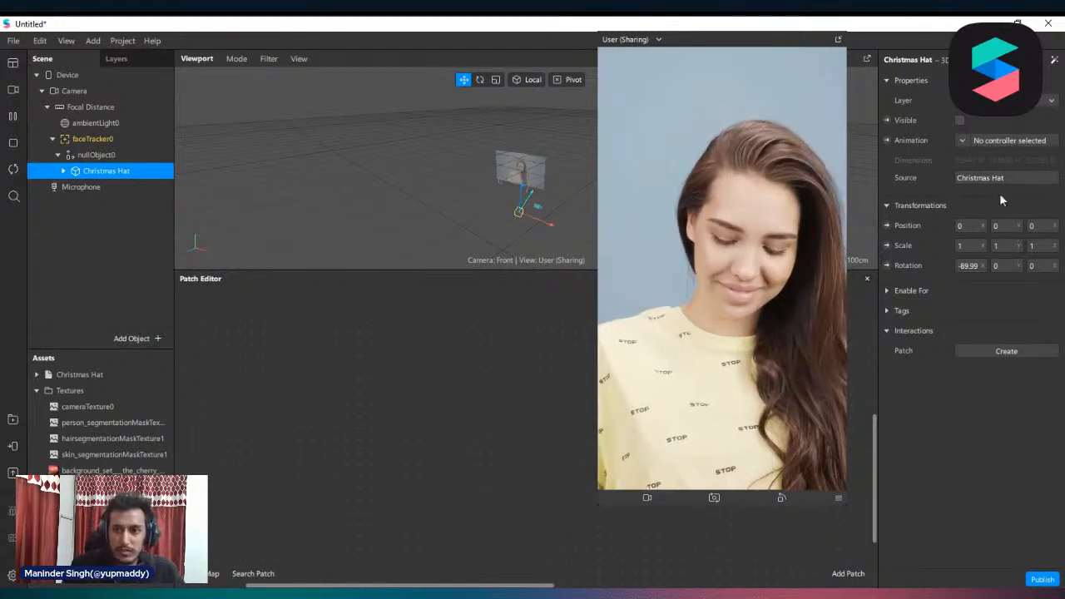
{"action": "left_click", "coordinate": [960, 120]}
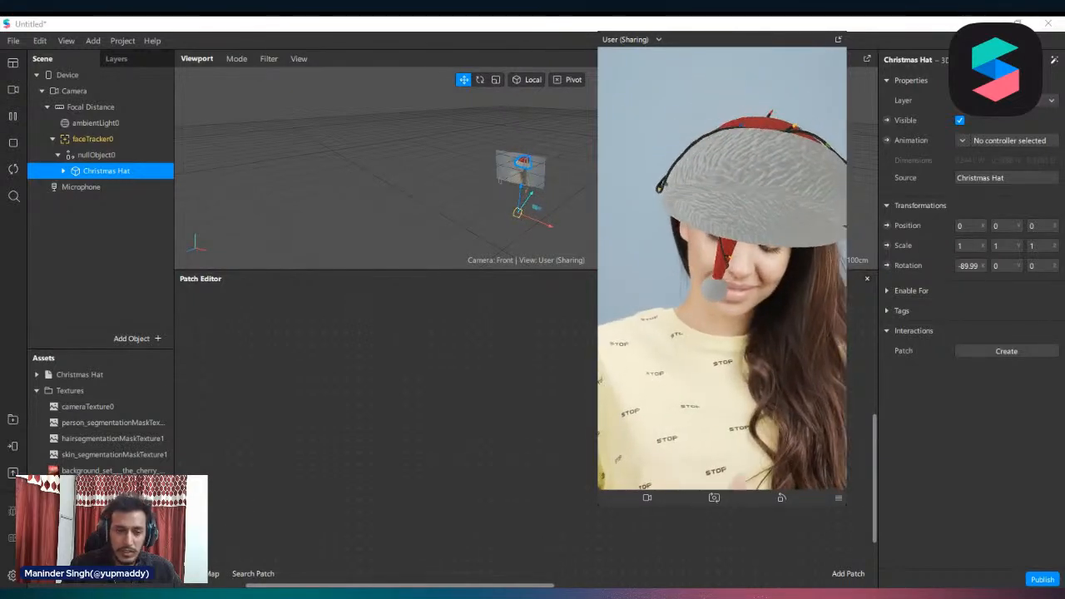
Import the headOccluder model and place it under faceTracker0, above nullObject0
{"action": "left_click_drag", "start_coordinate": [279, 397], "coordinate": [98, 442]}
{"action": "left_click_drag", "start_coordinate": [167, 391], "coordinate": [98, 158]}
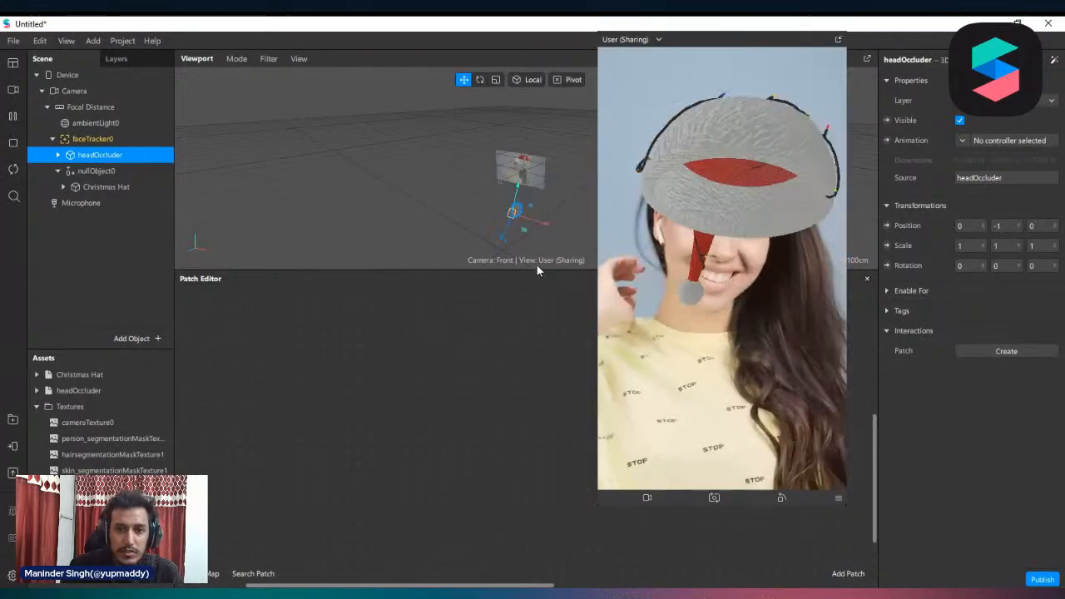
{"action": "scroll", "coordinate": [548, 148], "scroll_direction": "up", "scroll_amount": 5}
{"action": "scroll", "coordinate": [548, 143], "scroll_direction": "down", "scroll_amount": 4}
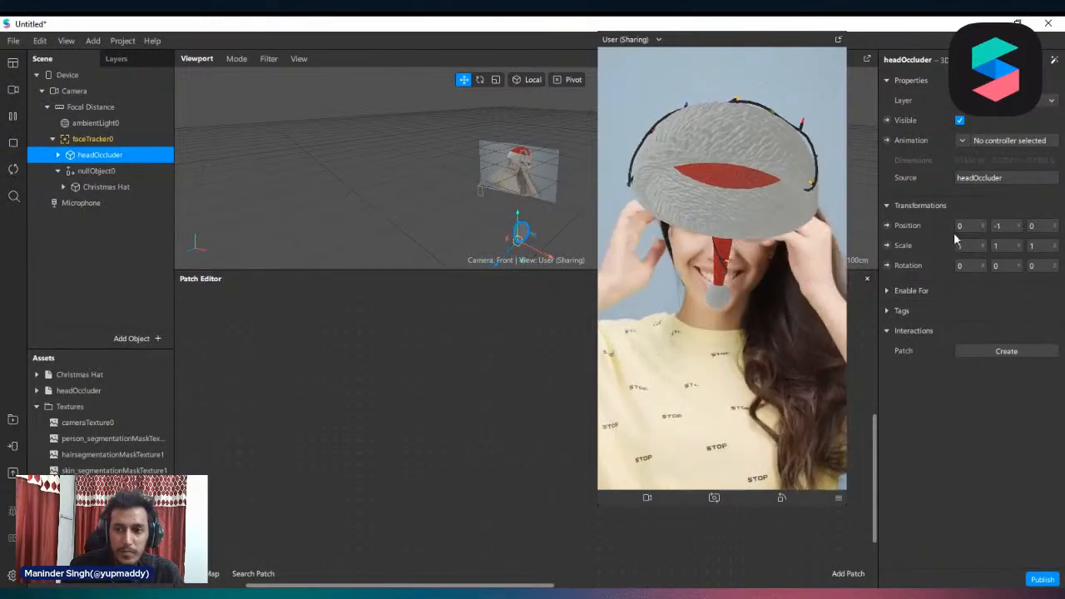
Set the headOccluder's Y position to 0 so it aligns with the tracked head
{"action": "left_click", "coordinate": [1009, 229]}
{"action": "type", "text": "0"}
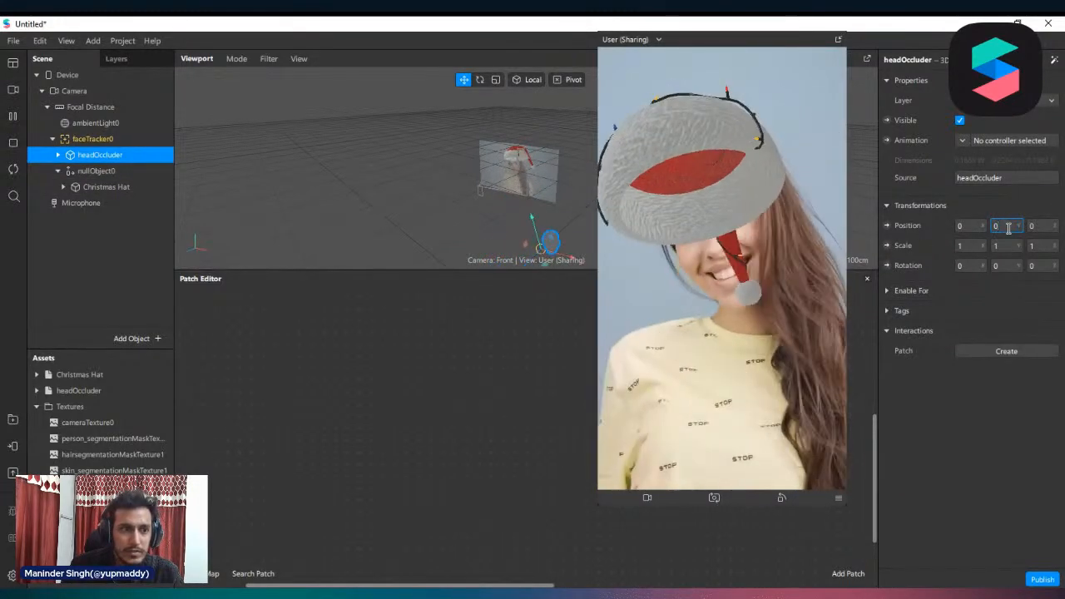
{"action": "key", "text": "Return"}
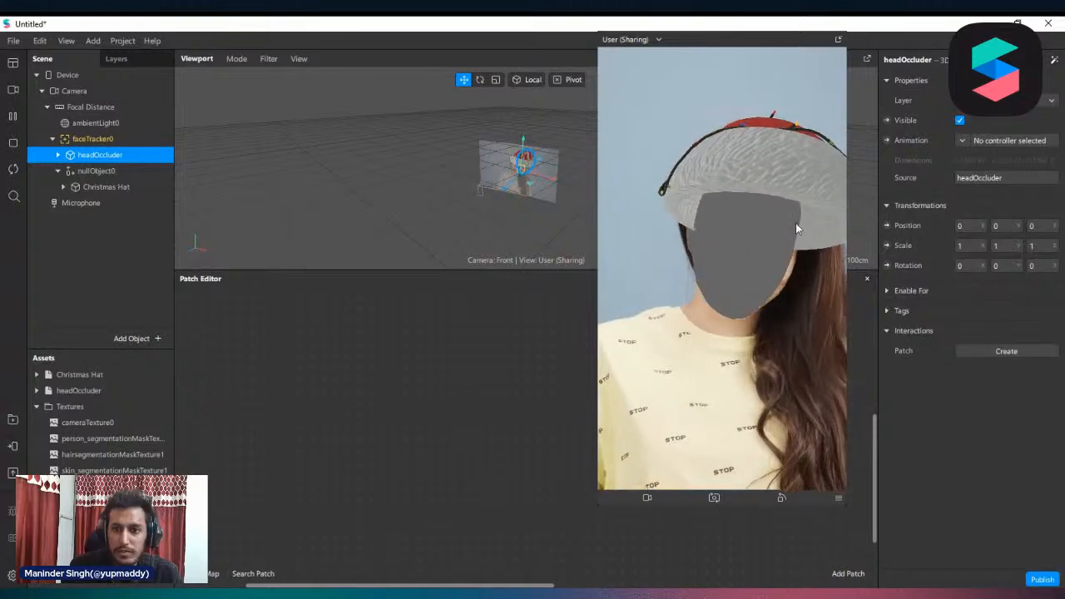
Set the headOccluder's lambert1 material to Alpha blend mode with 0% opacity
{"action": "left_click", "coordinate": [36, 390]}
{"action": "left_click", "coordinate": [83, 395]}
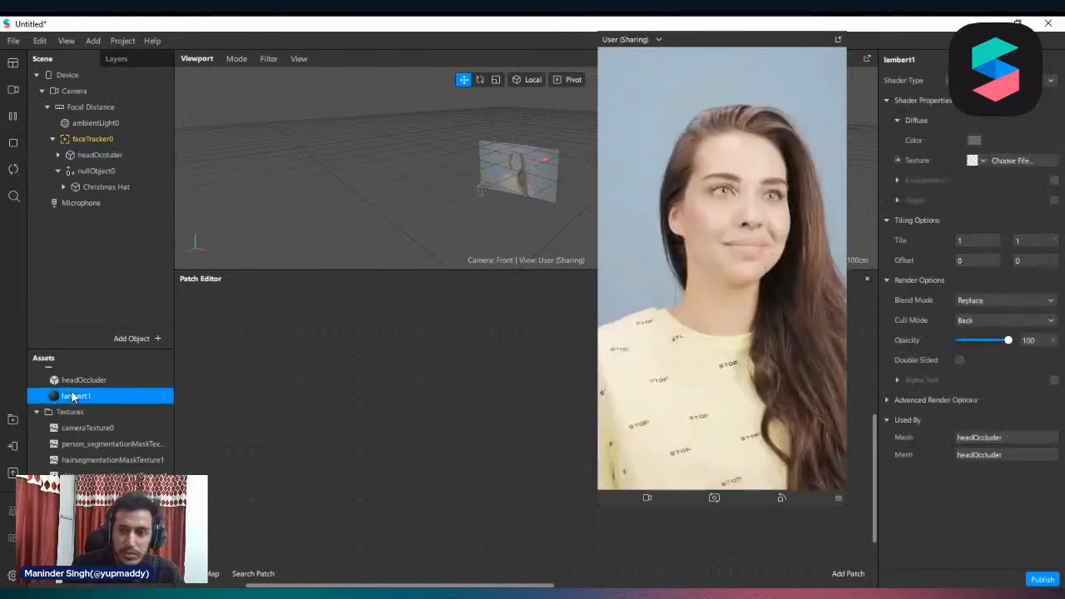
{"action": "left_click", "coordinate": [1030, 301]}
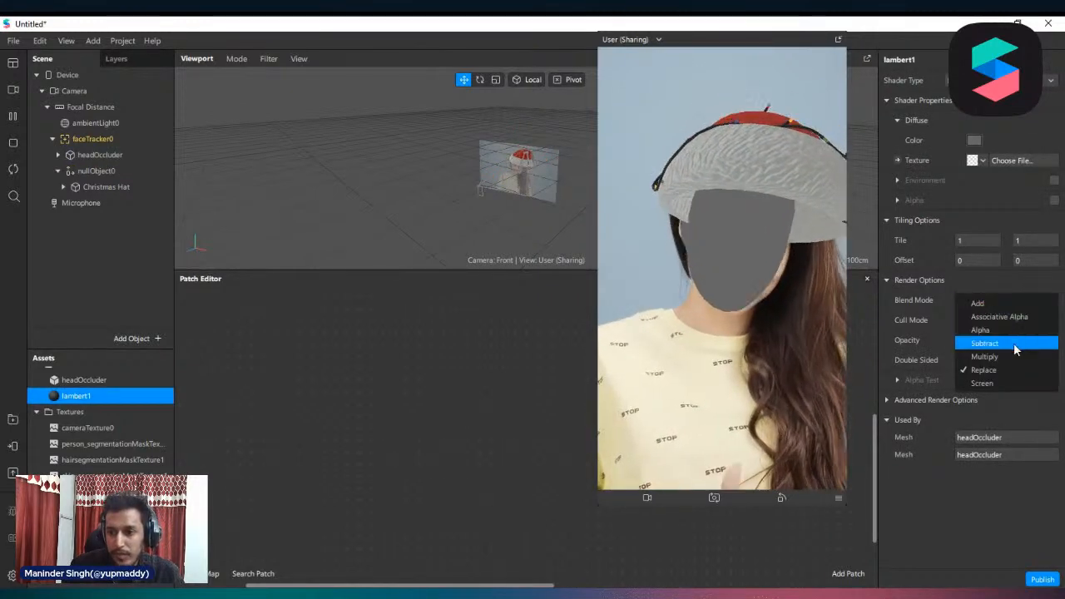
{"action": "left_click", "coordinate": [993, 329]}
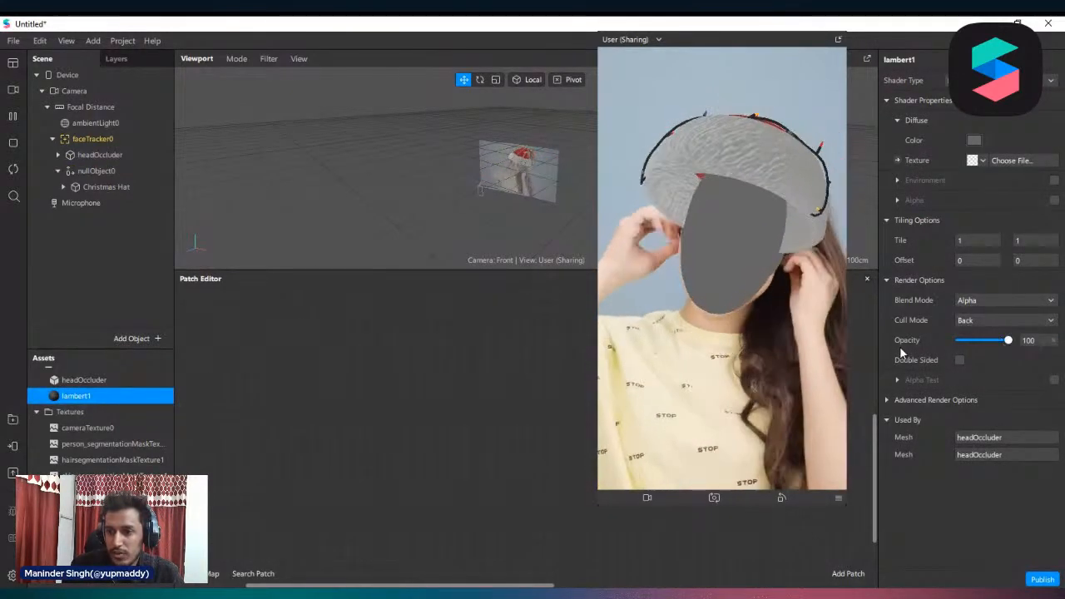
{"action": "left_click_drag", "start_coordinate": [1005, 340], "coordinate": [957, 341]}
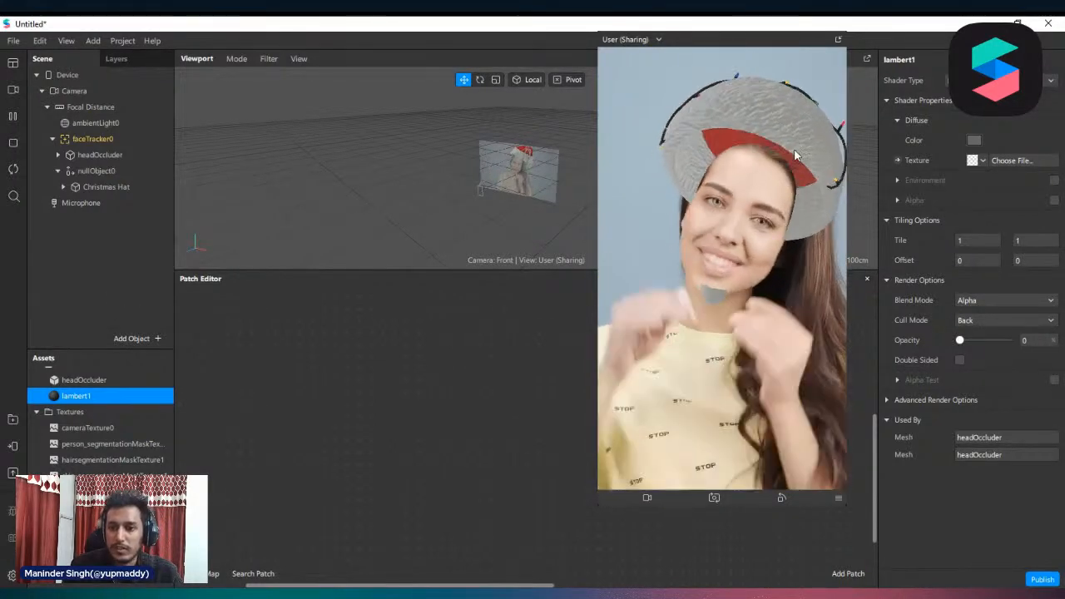
Hide the headOccluder and show it again to compare how it masks the hat
{"action": "left_click", "coordinate": [98, 188]}
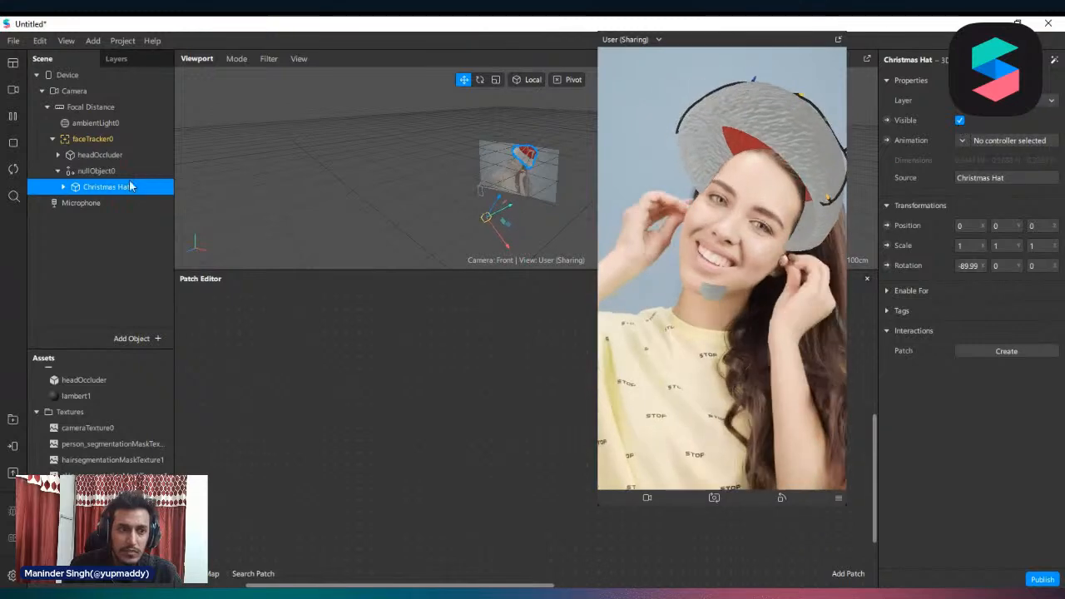
{"action": "left_click", "coordinate": [100, 155]}
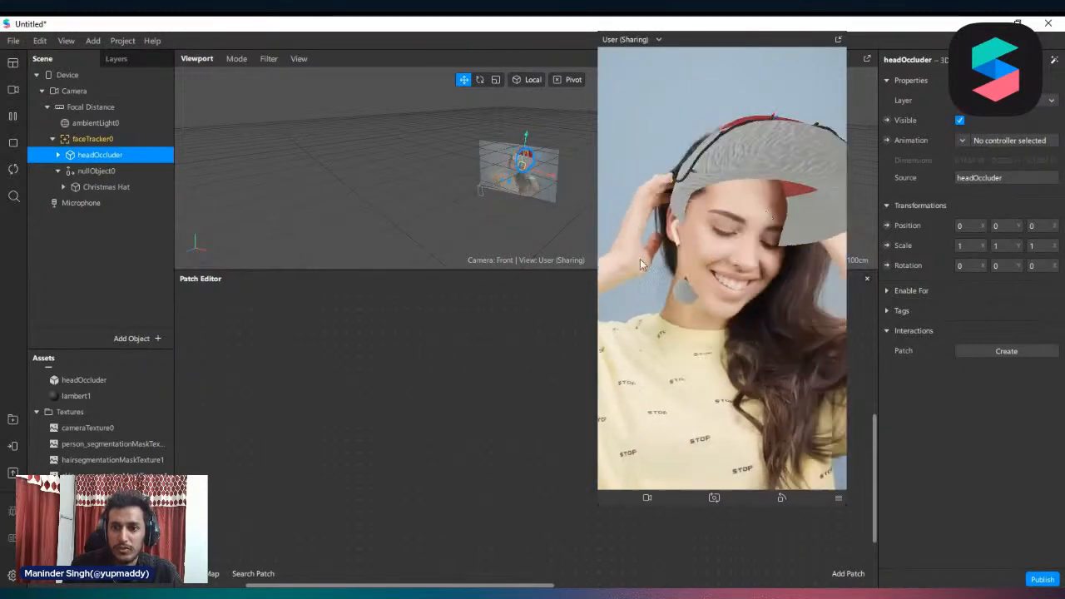
{"action": "left_click", "coordinate": [961, 120]}
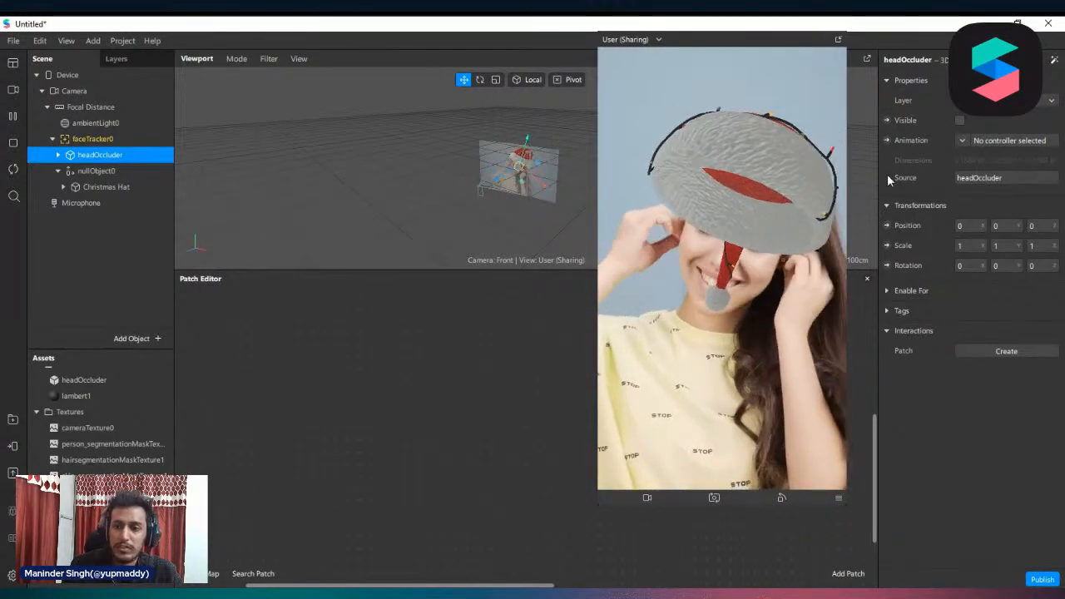
{"action": "left_click", "coordinate": [961, 121]}
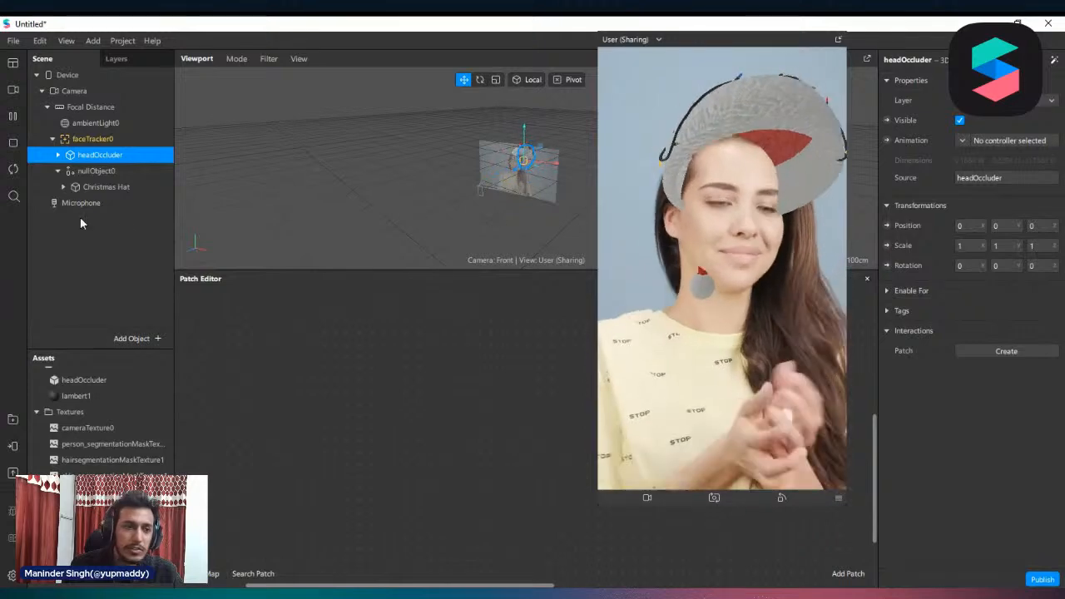
{"action": "left_click", "coordinate": [94, 171]}
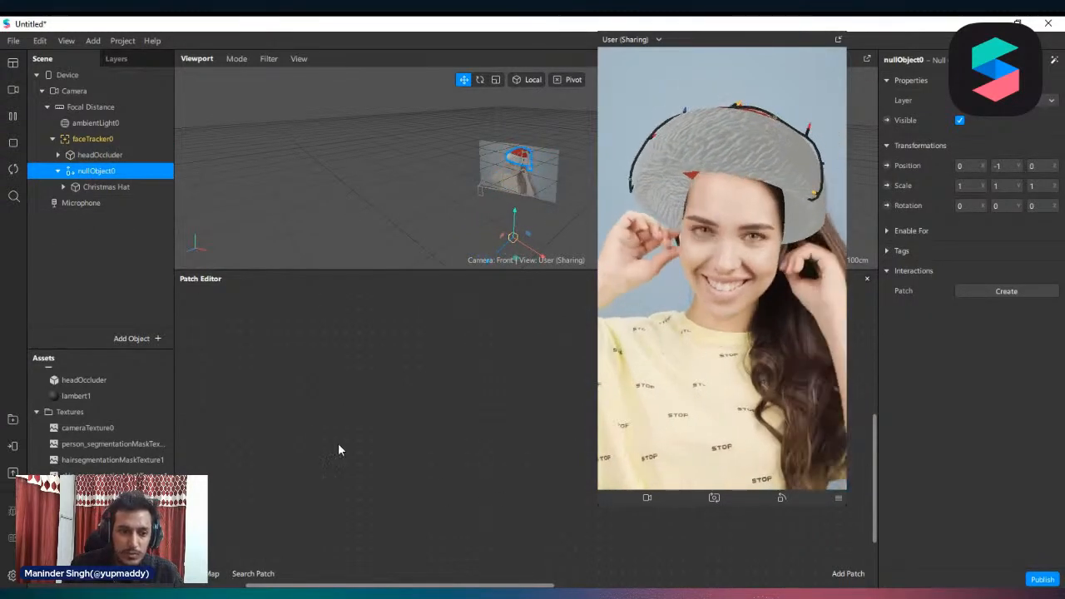
Add faceTracker0 to the patch graph and connect its face output to a new Forehead patch
{"action": "left_click", "coordinate": [92, 138]}
{"action": "left_click_drag", "start_coordinate": [315, 246], "coordinate": [336, 413]}
{"action": "right_click_drag", "start_coordinate": [522, 416], "coordinate": [311, 418]}
{"action": "left_click_drag", "start_coordinate": [338, 389], "coordinate": [375, 381]}
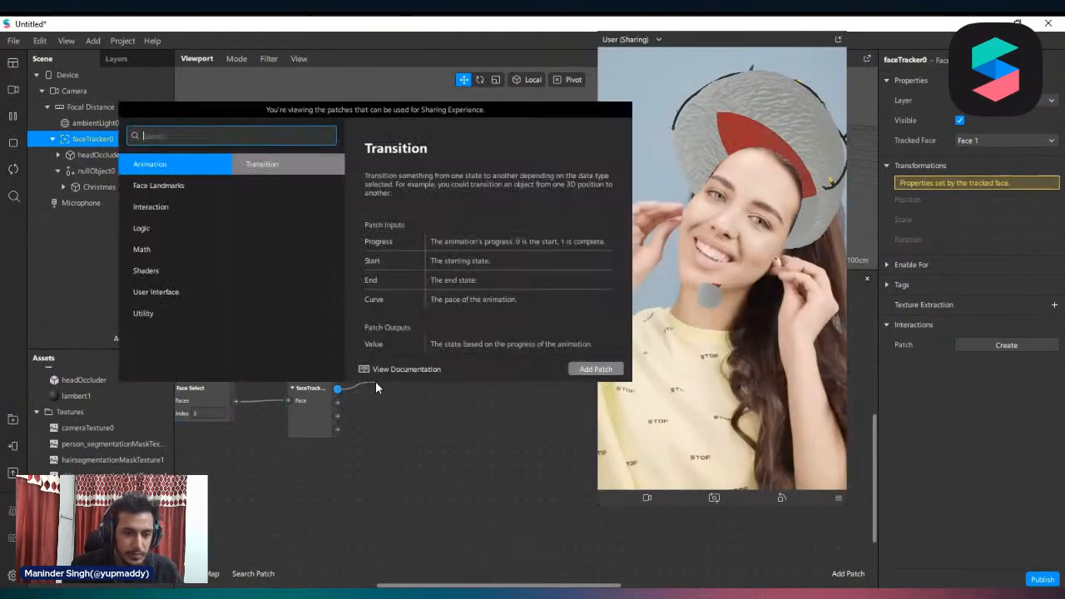
{"action": "type", "text": "fore"}
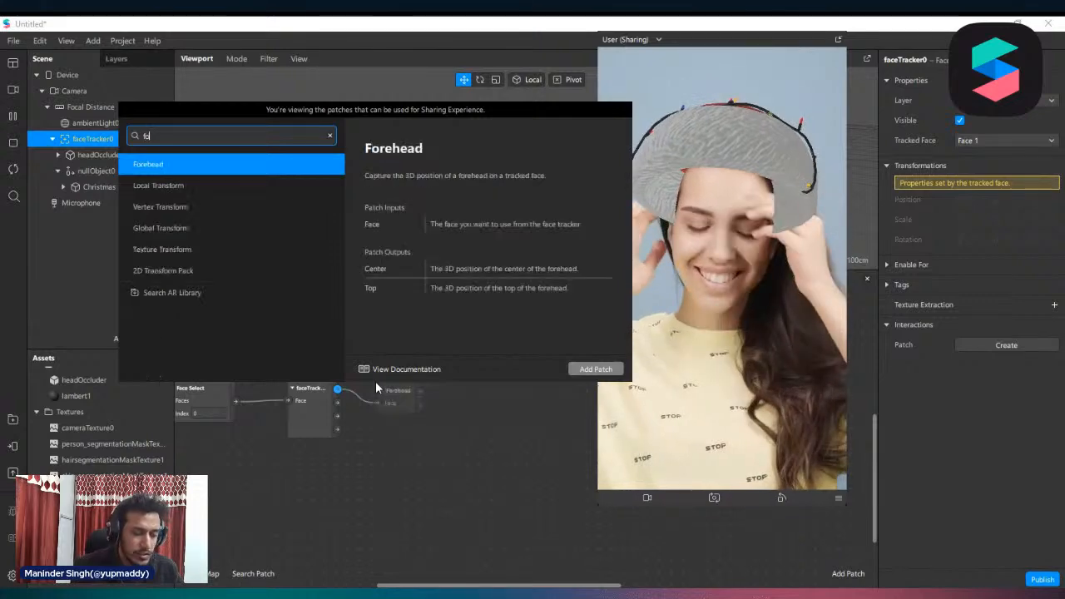
{"action": "key", "text": "Return"}
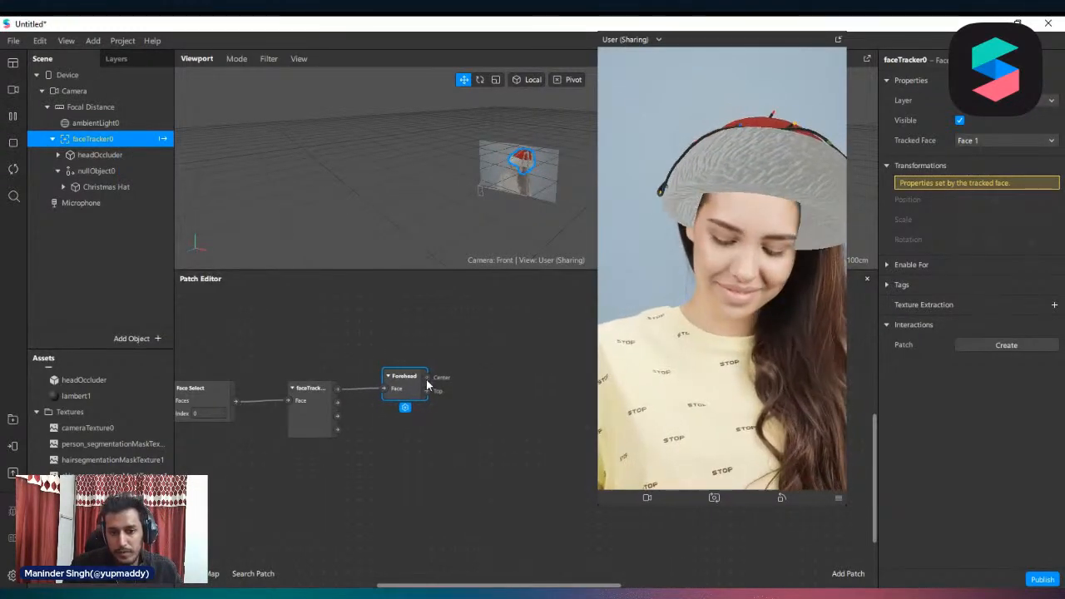
Connect the Forehead patch's Center output to a new Add patch, shrink the preview window and set the Add patch to Vector 3
{"action": "left_click_drag", "start_coordinate": [413, 378], "coordinate": [421, 382]}
{"action": "type", "text": "add"}
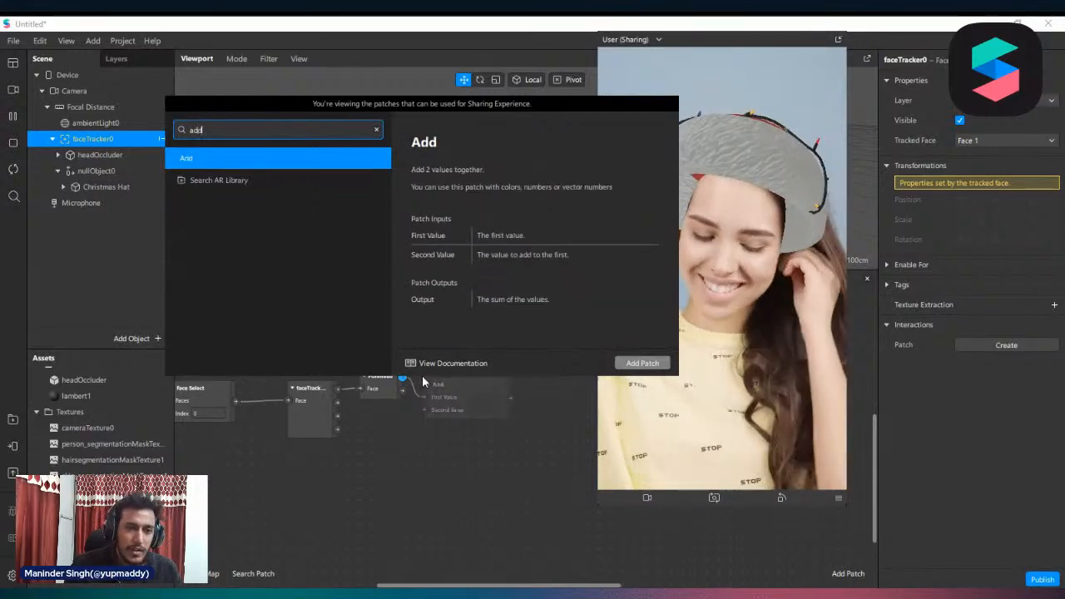
{"action": "key", "text": "Return"}
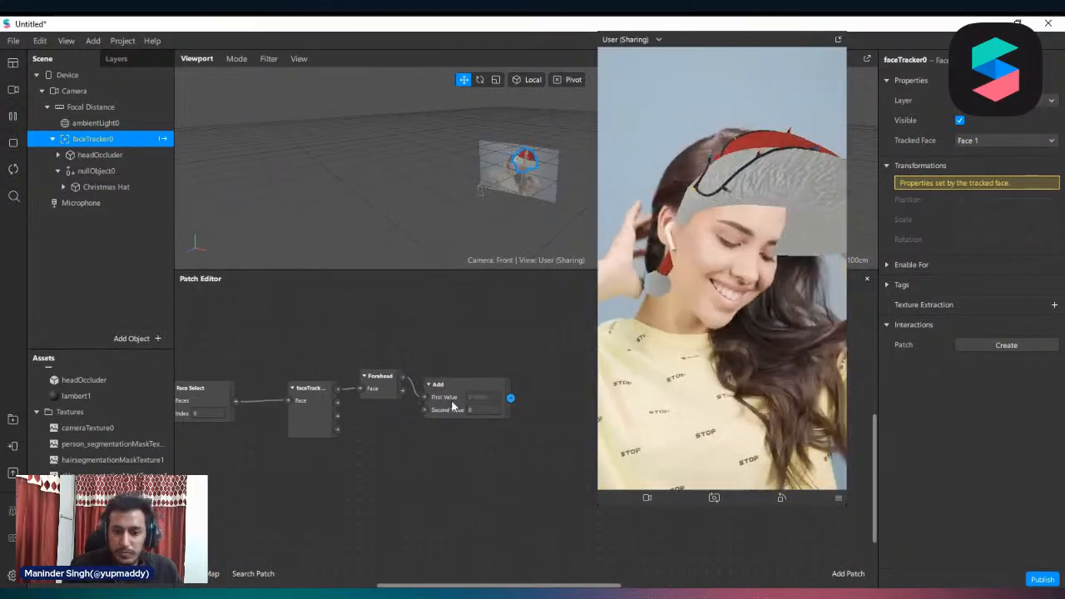
{"action": "left_click_drag", "start_coordinate": [600, 503], "coordinate": [685, 379]}
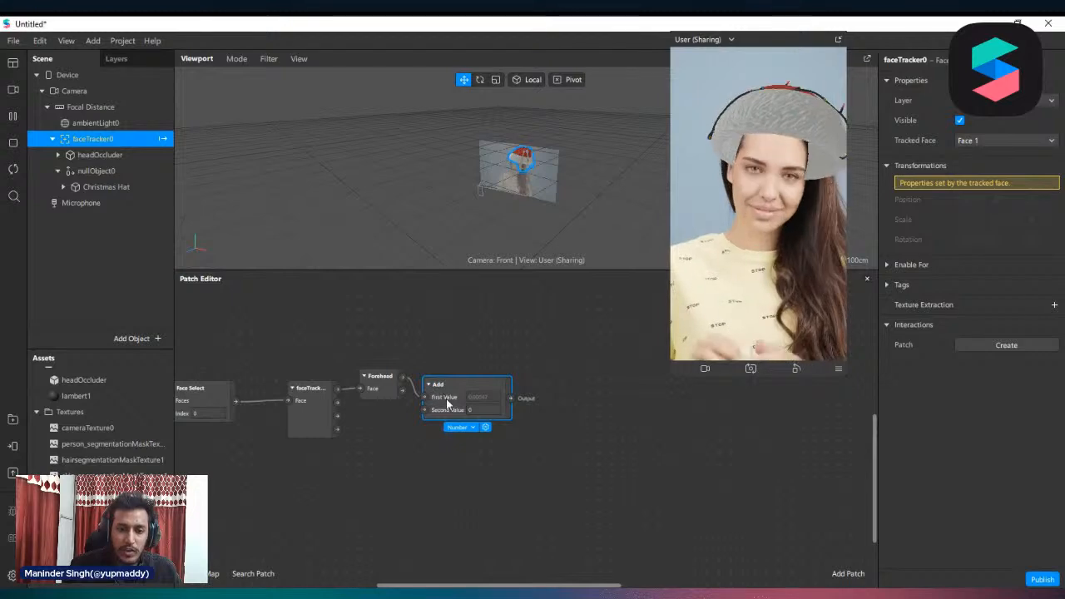
{"action": "left_click", "coordinate": [466, 428]}
{"action": "left_click", "coordinate": [499, 497]}
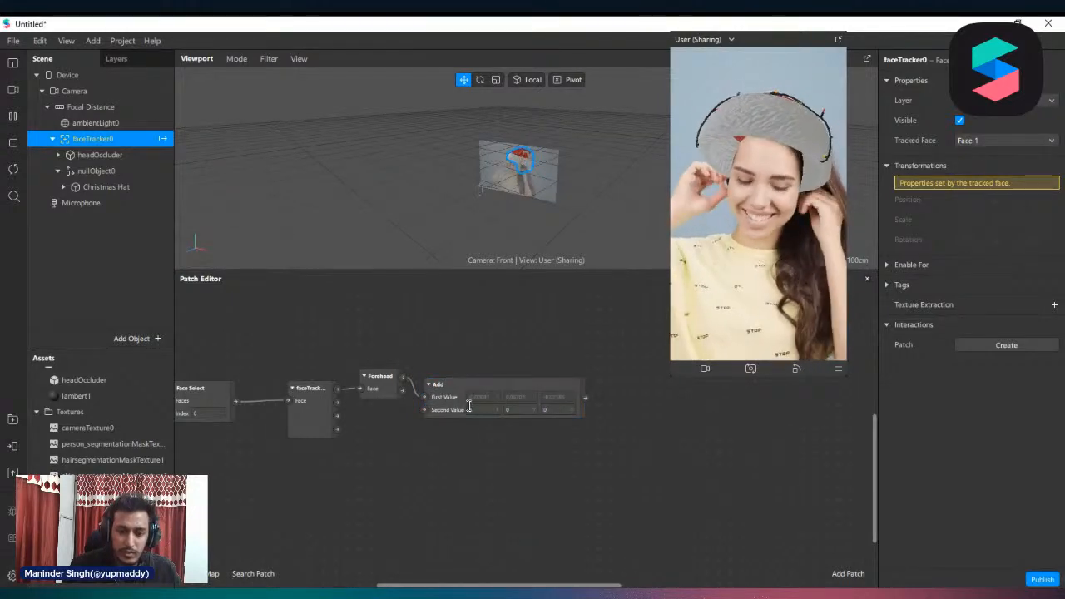
Delete the unconnected leftover Face Finder and Face Select pair and line up the Add patch with Forehead
{"action": "scroll", "coordinate": [460, 378], "scroll_direction": "down", "scroll_amount": 1}
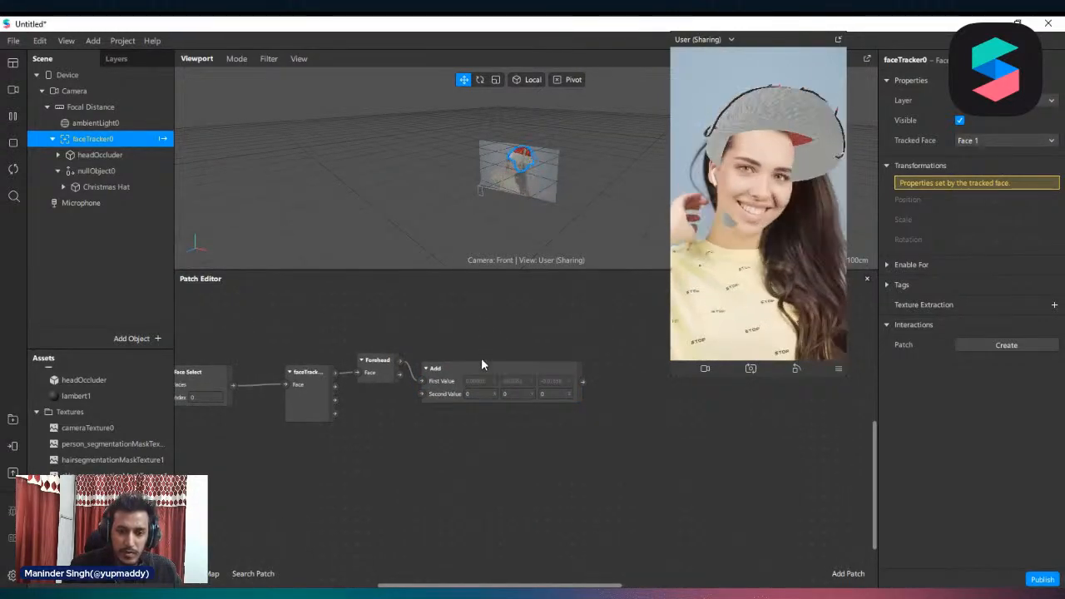
{"action": "scroll", "coordinate": [478, 357], "scroll_direction": "up", "scroll_amount": 3}
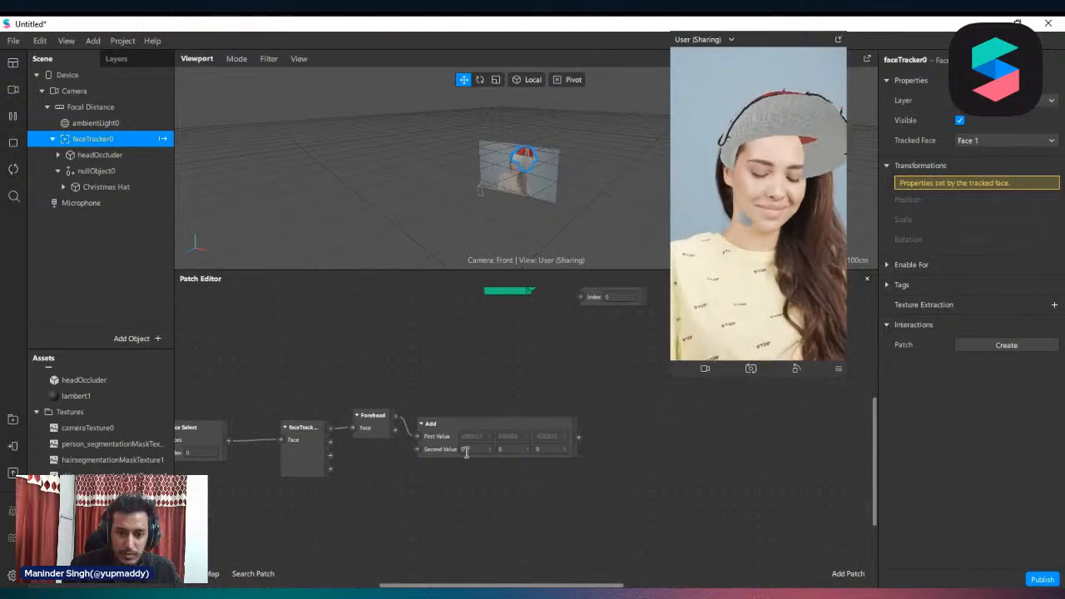
{"action": "left_click", "coordinate": [466, 452]}
{"action": "left_click_drag", "start_coordinate": [466, 451], "coordinate": [483, 440]}
{"action": "scroll", "coordinate": [566, 491], "scroll_direction": "up", "scroll_amount": 5}
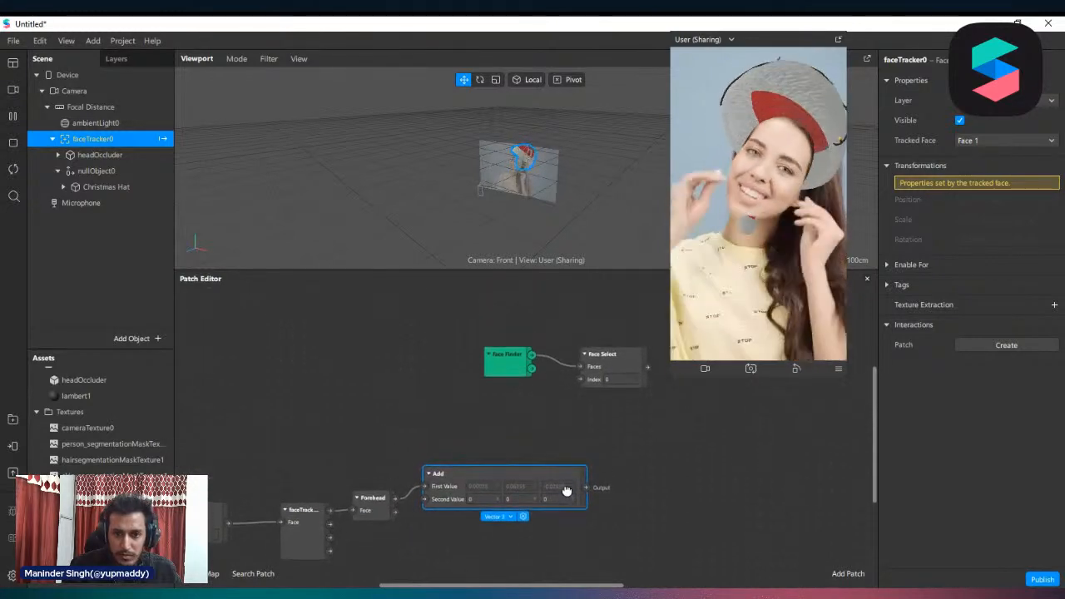
{"action": "left_click_drag", "start_coordinate": [637, 405], "coordinate": [419, 302]}
{"action": "key", "text": "Delete"}
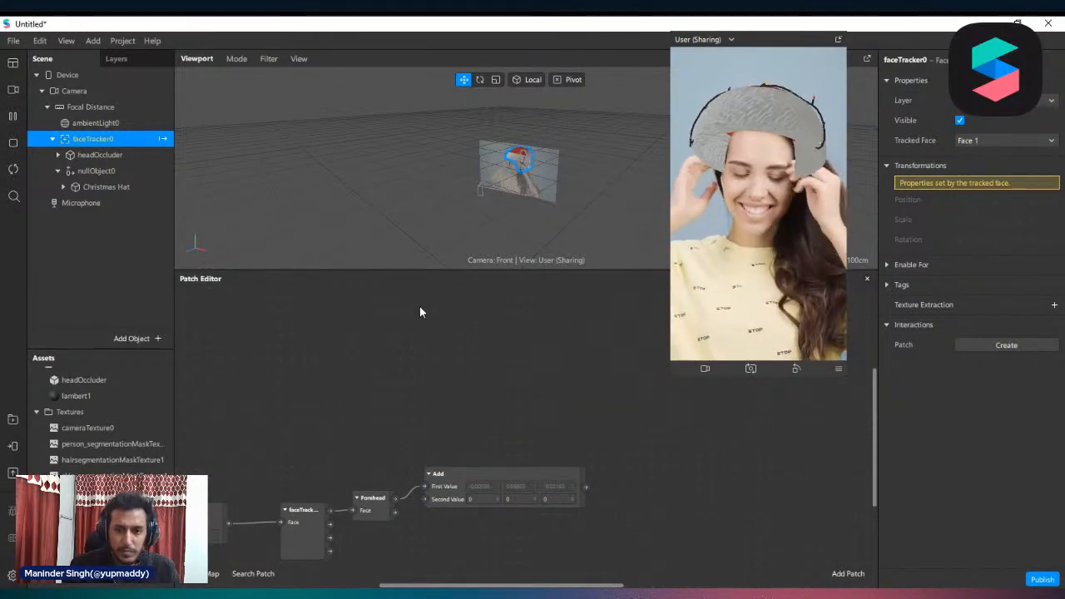
{"action": "scroll", "coordinate": [415, 341], "scroll_direction": "down", "scroll_amount": 2}
{"action": "left_click_drag", "start_coordinate": [462, 435], "coordinate": [465, 446]}
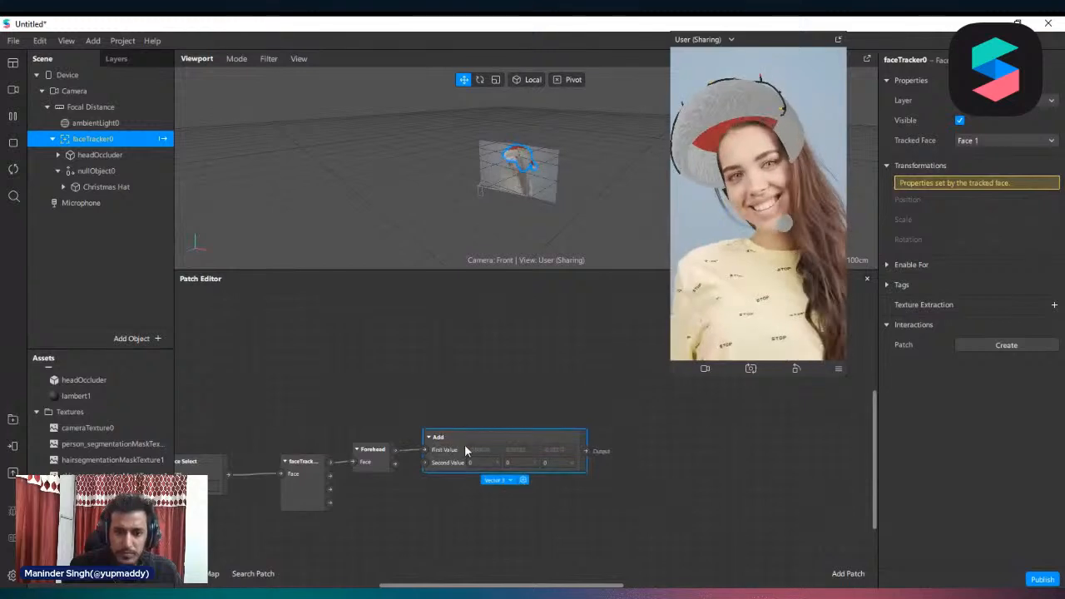
Drive nullObject0's 3D Position from the Add patch's output, with the second value set to 0, -1, -0.1
{"action": "left_click", "coordinate": [92, 171]}
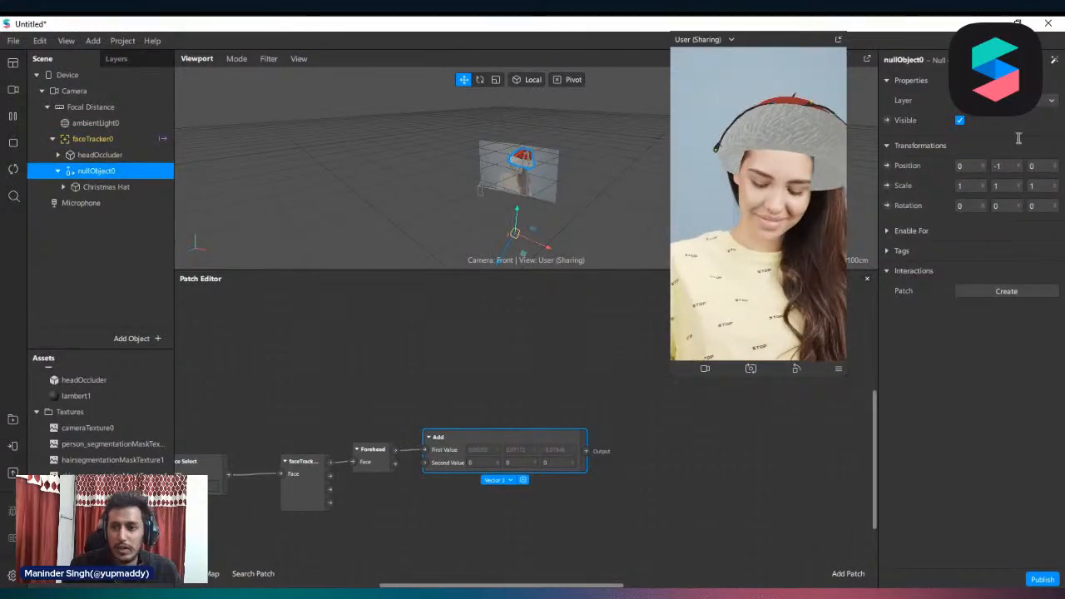
{"action": "left_click", "coordinate": [887, 165]}
{"action": "left_click_drag", "start_coordinate": [556, 463], "coordinate": [640, 467]}
{"action": "left_click", "coordinate": [534, 463]}
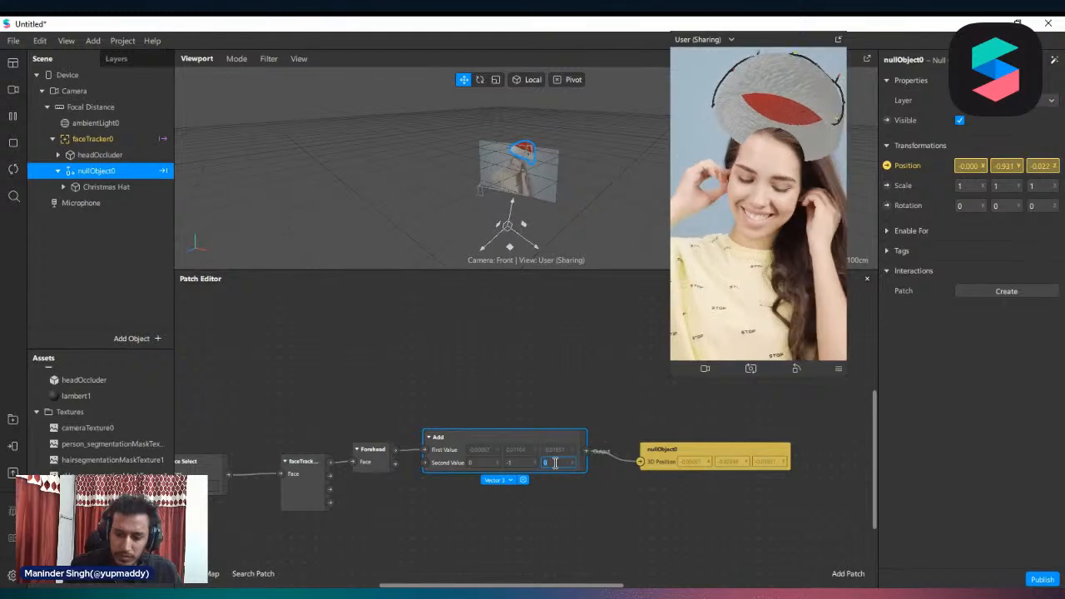
{"action": "key", "text": "Return"}
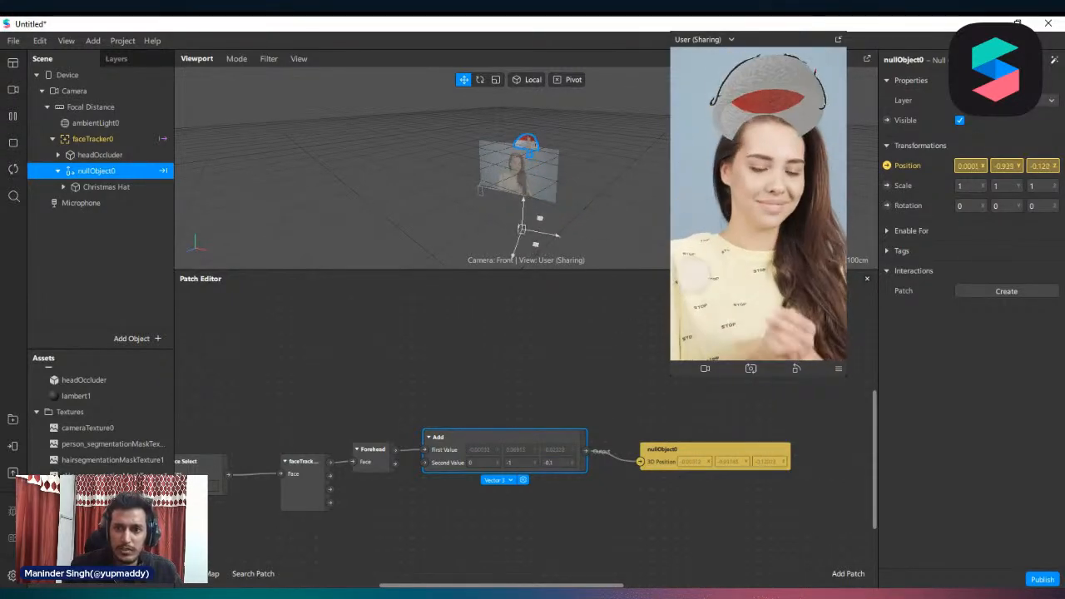
Scale the Christmas Hat to 0.8 on all axes and set the Add patch's second value Y to -0.85
{"action": "left_click", "coordinate": [107, 188]}
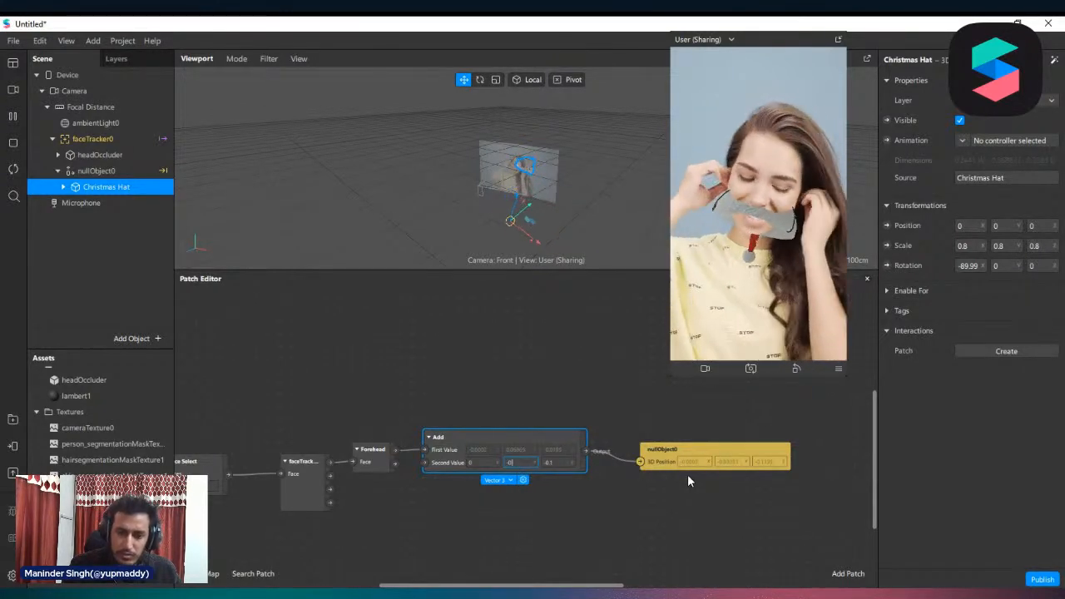
{"action": "key", "text": "Return"}
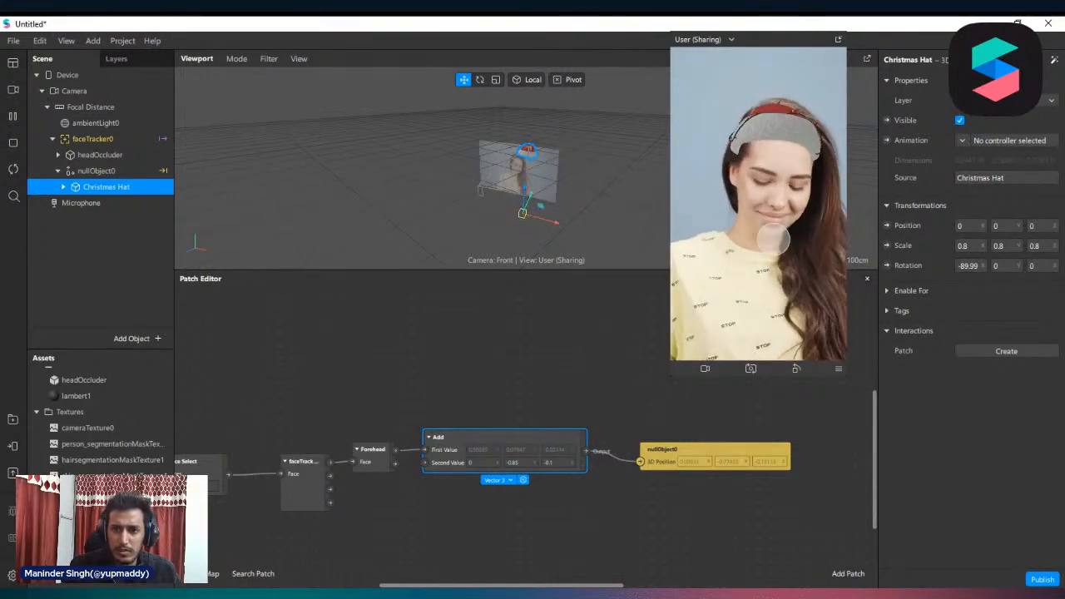
Pause the preview and rotate the Christmas Hat to about -65.81, -89.99, 0 so its tail hangs sideways
{"action": "scroll", "coordinate": [535, 145], "scroll_direction": "up", "scroll_amount": 4}
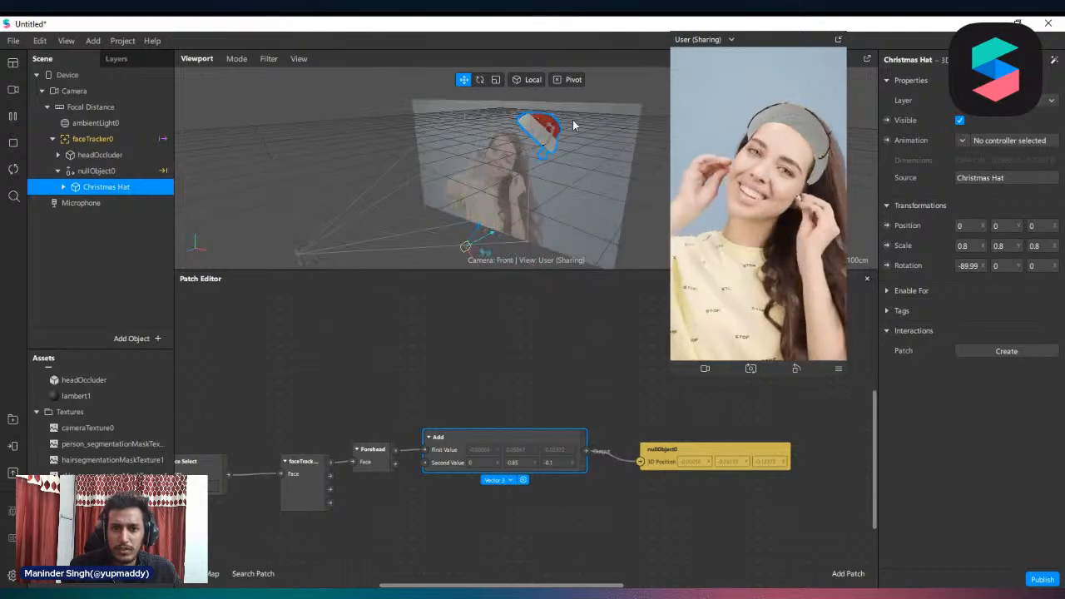
{"action": "left_click", "coordinate": [480, 81]}
{"action": "scroll", "coordinate": [515, 250], "scroll_direction": "down", "scroll_amount": 3}
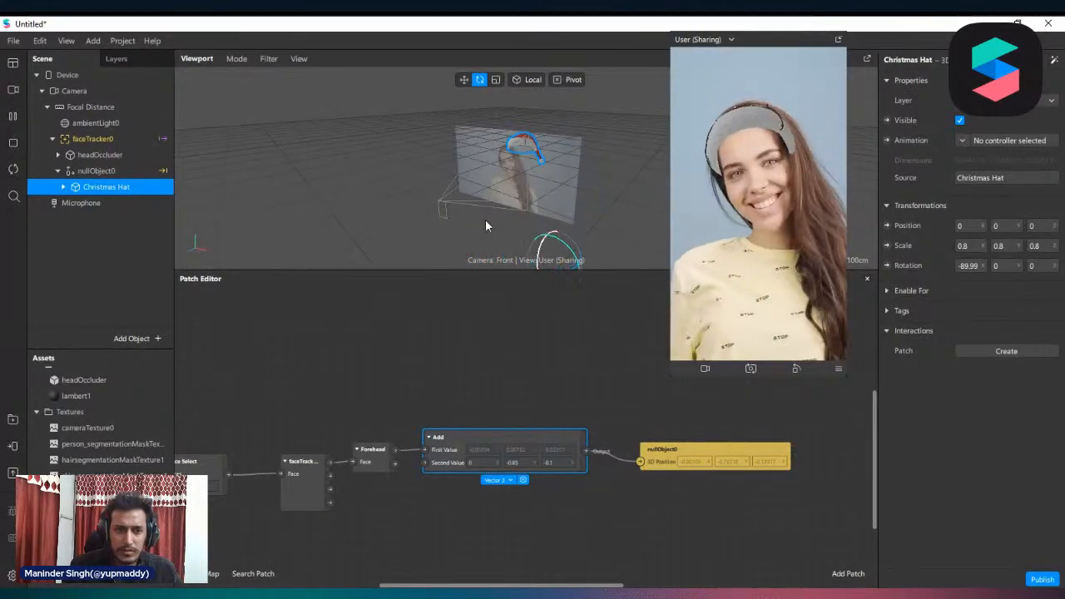
{"action": "left_click", "coordinate": [13, 116]}
{"action": "scroll", "coordinate": [428, 204], "scroll_direction": "down", "scroll_amount": 2}
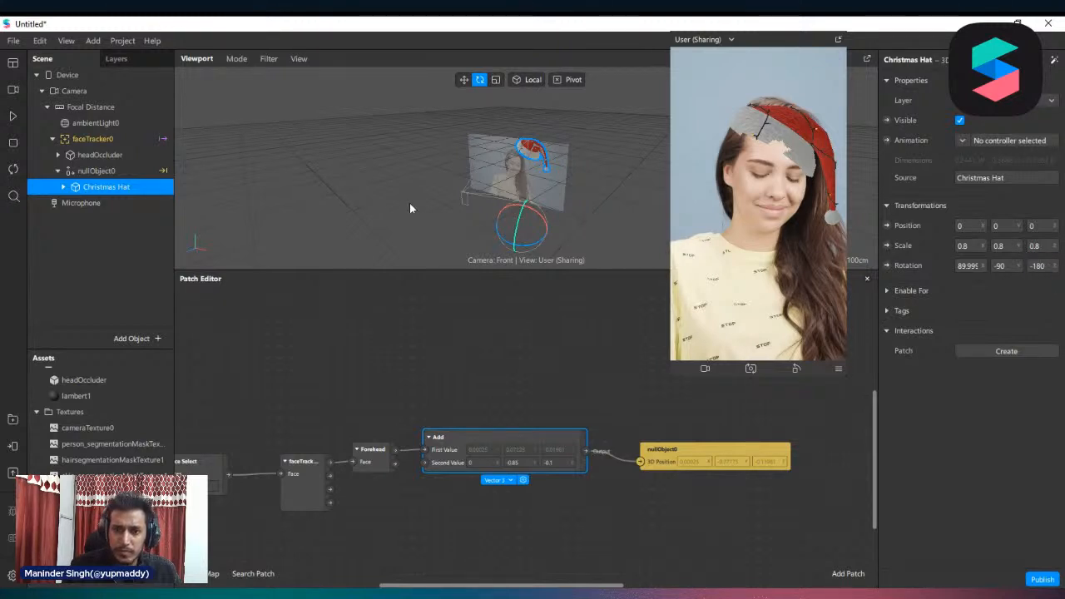
{"action": "left_click_drag", "start_coordinate": [515, 210], "coordinate": [505, 210]}
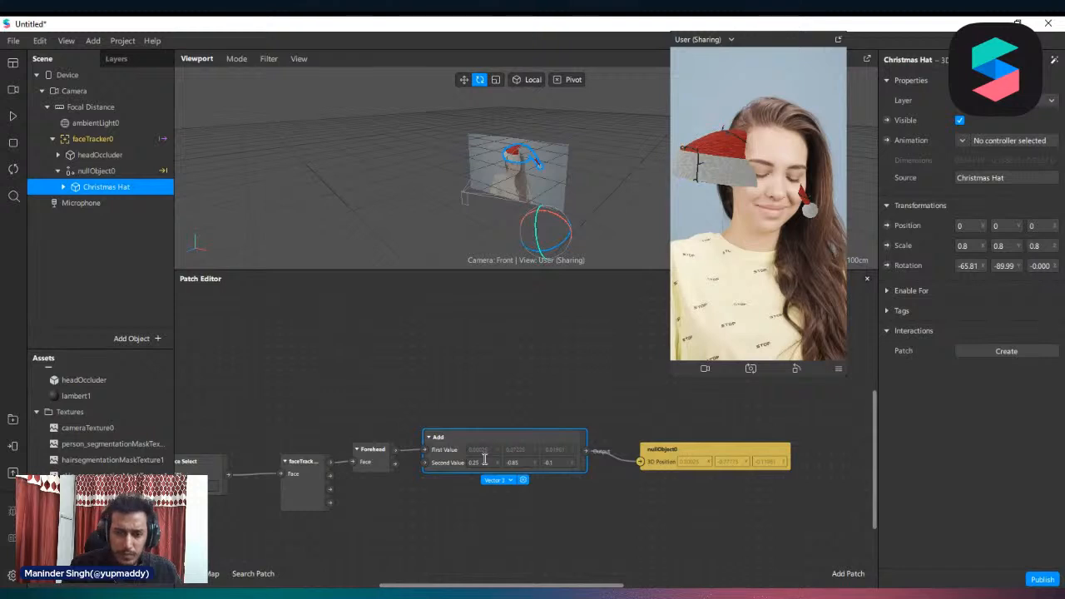
Adjust the Add patch's second value to X 0.35 and Y -0.73 to reposition the hat over the head
{"action": "key", "text": "Return"}
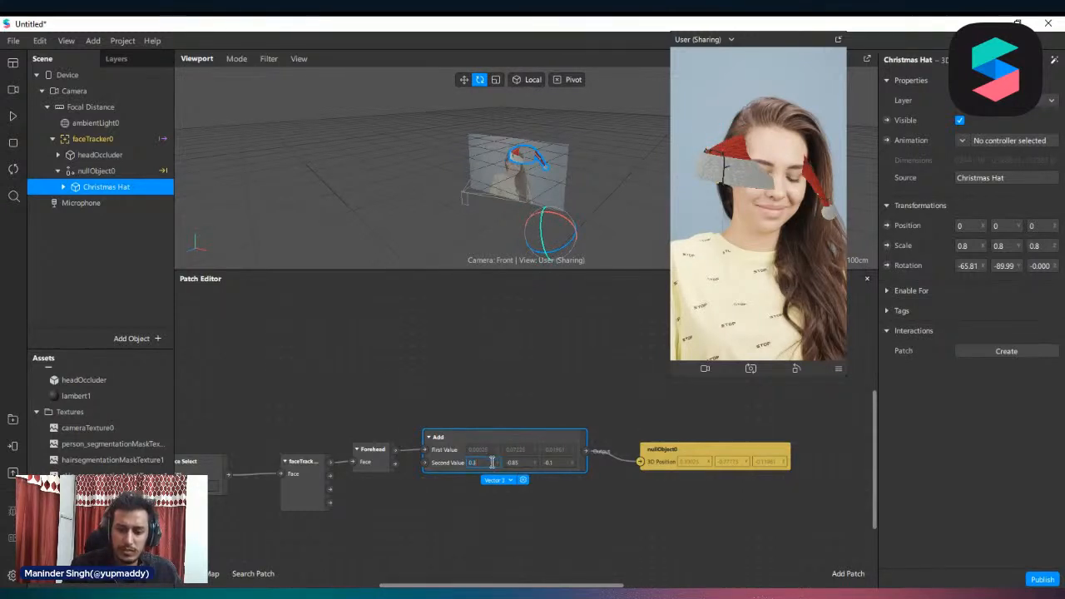
{"action": "key", "text": "Return"}
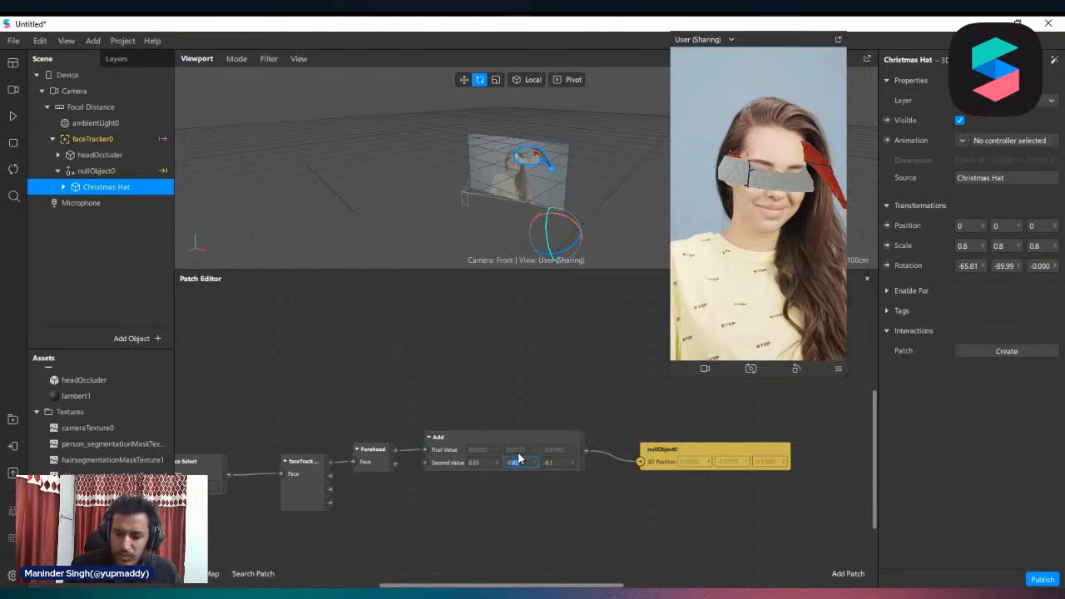
{"action": "key", "text": "Return"}
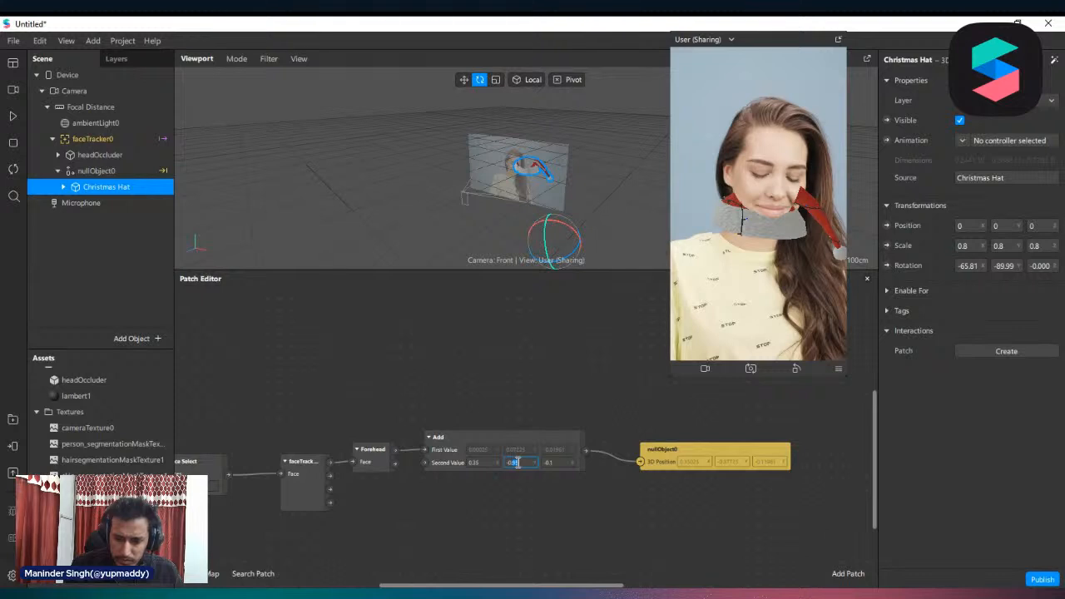
{"action": "key", "text": "Return"}
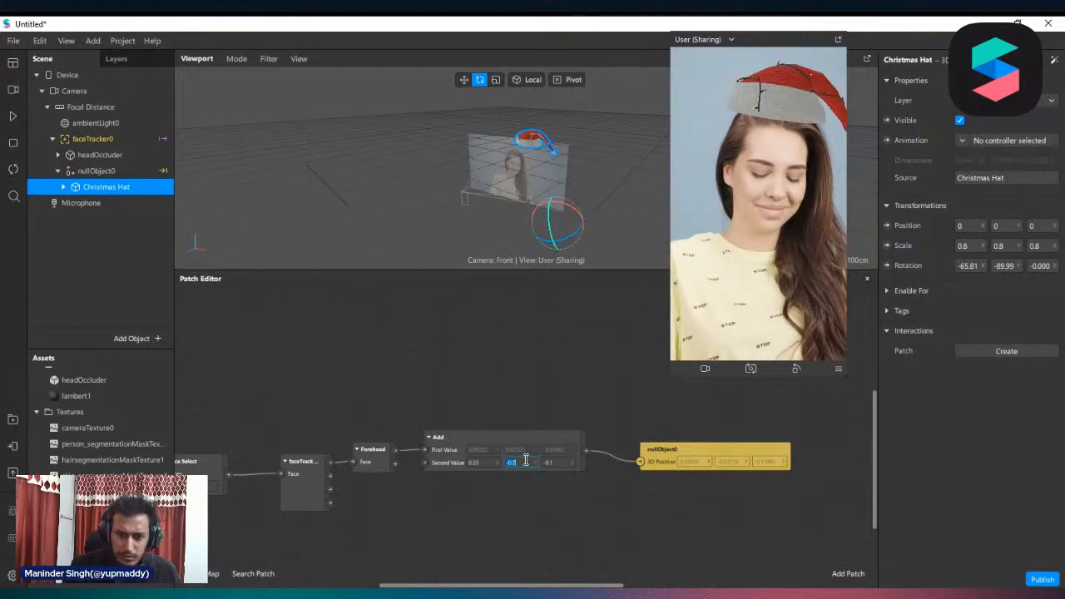
{"action": "type", "text": "3"}
{"action": "key", "text": "Return"}
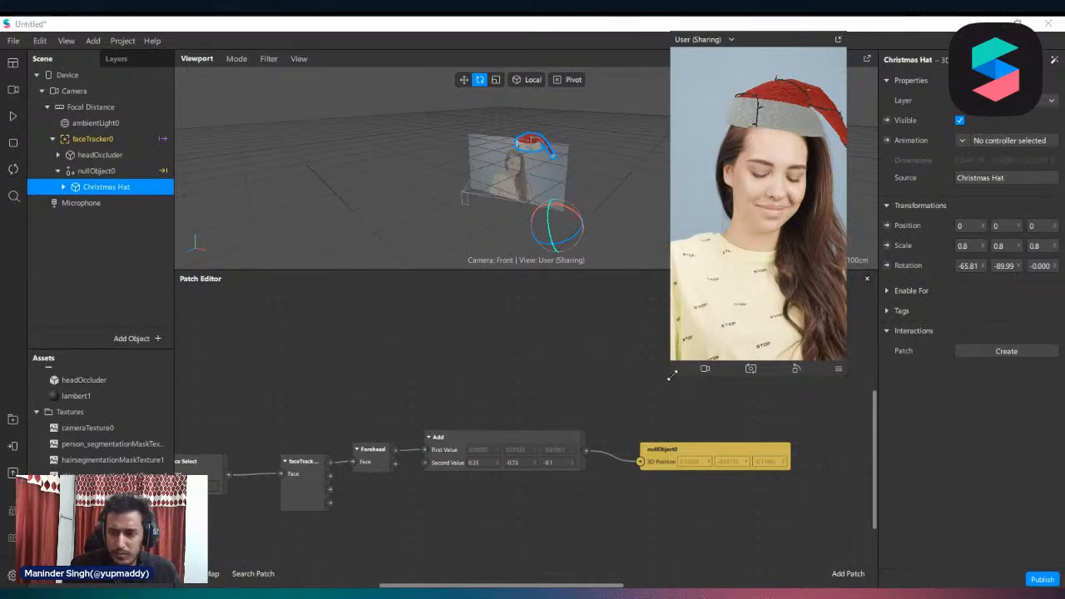
Scale the Christmas Hat to 0.85 on all axes and set the Add patch's second value Y to -0.8
{"action": "left_click_drag", "start_coordinate": [672, 376], "coordinate": [615, 499]}
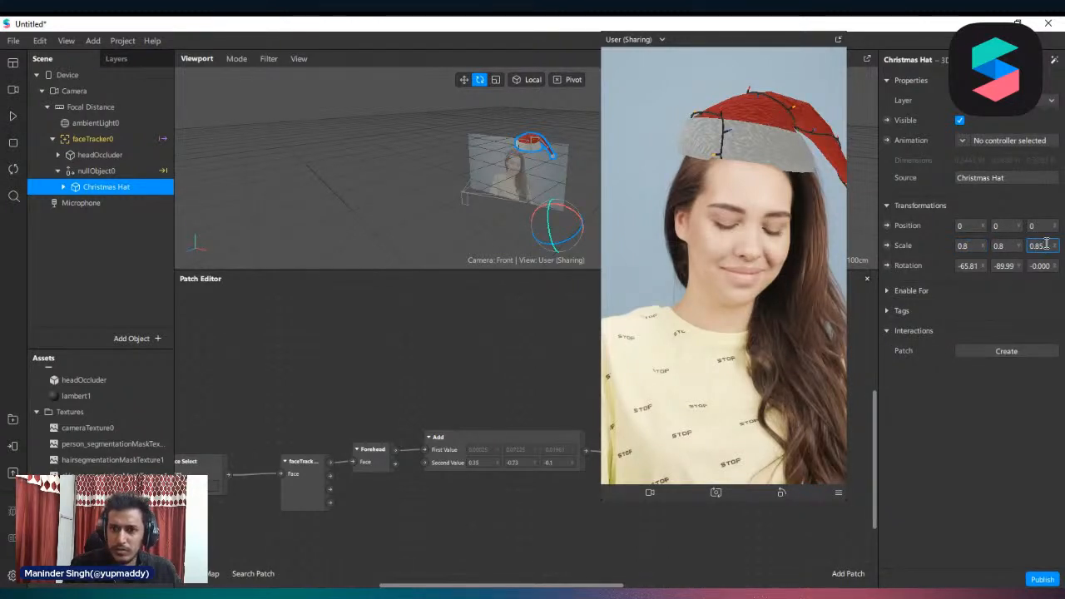
{"action": "key", "text": "Return"}
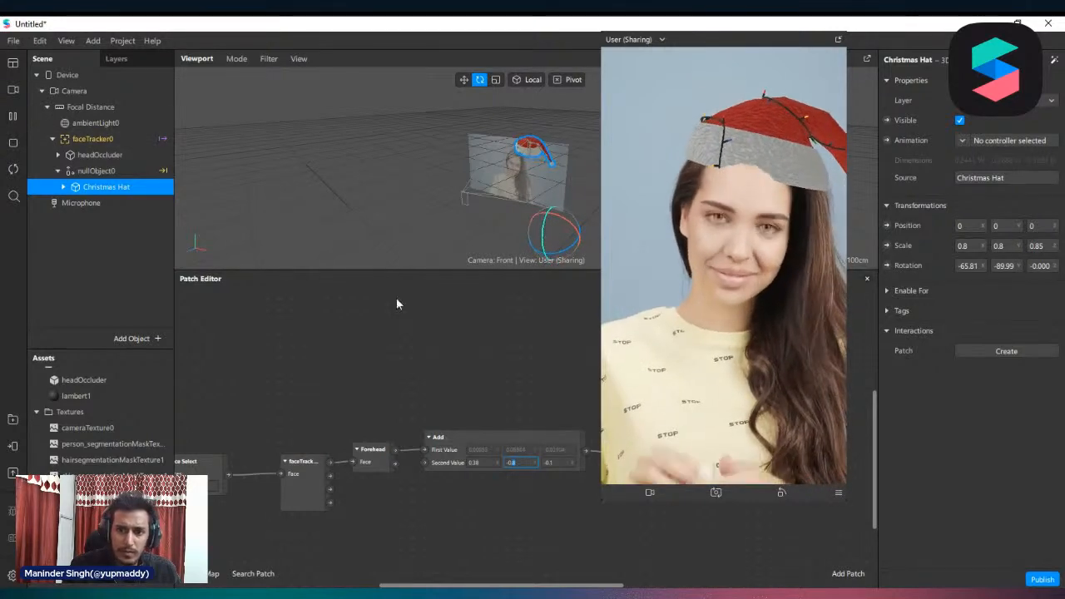
{"action": "left_click", "coordinate": [1005, 246]}
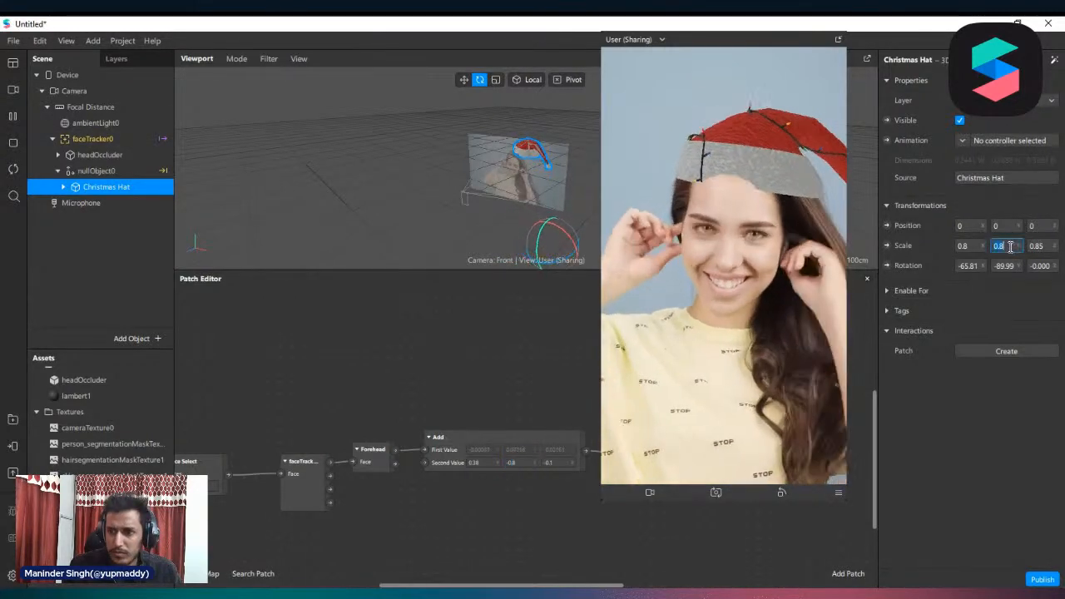
{"action": "type", "text": "5"}
{"action": "key", "text": "Return"}
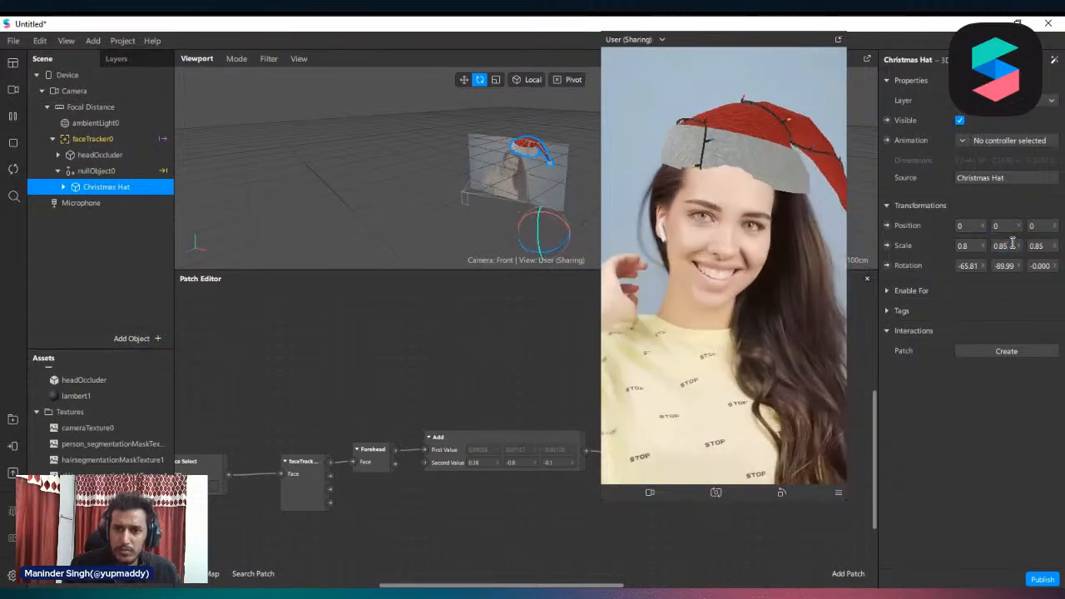
{"action": "left_click", "coordinate": [1014, 243]}
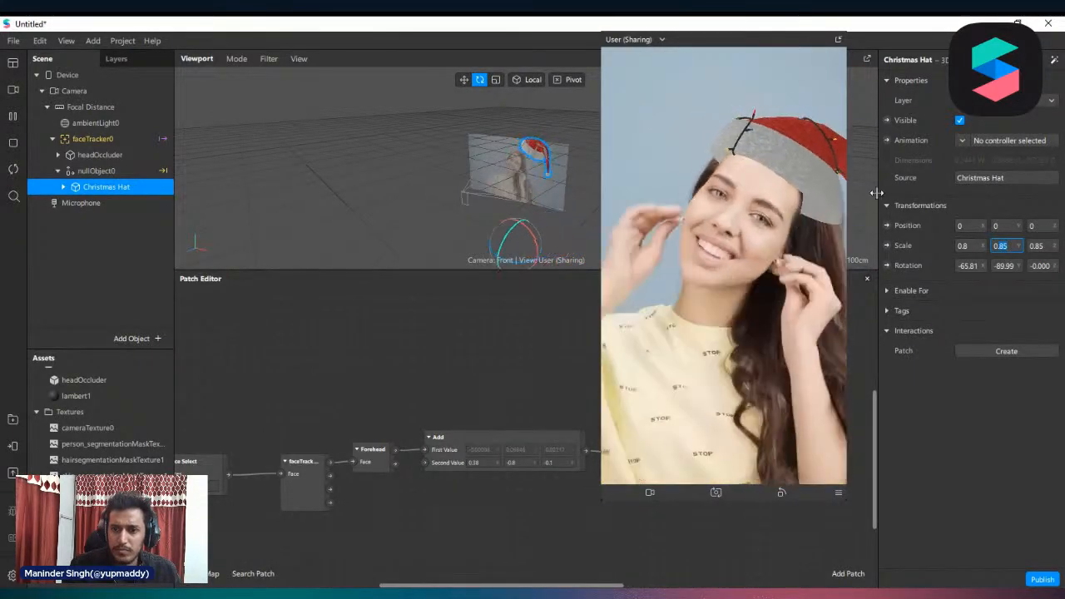
{"action": "left_click", "coordinate": [1042, 245]}
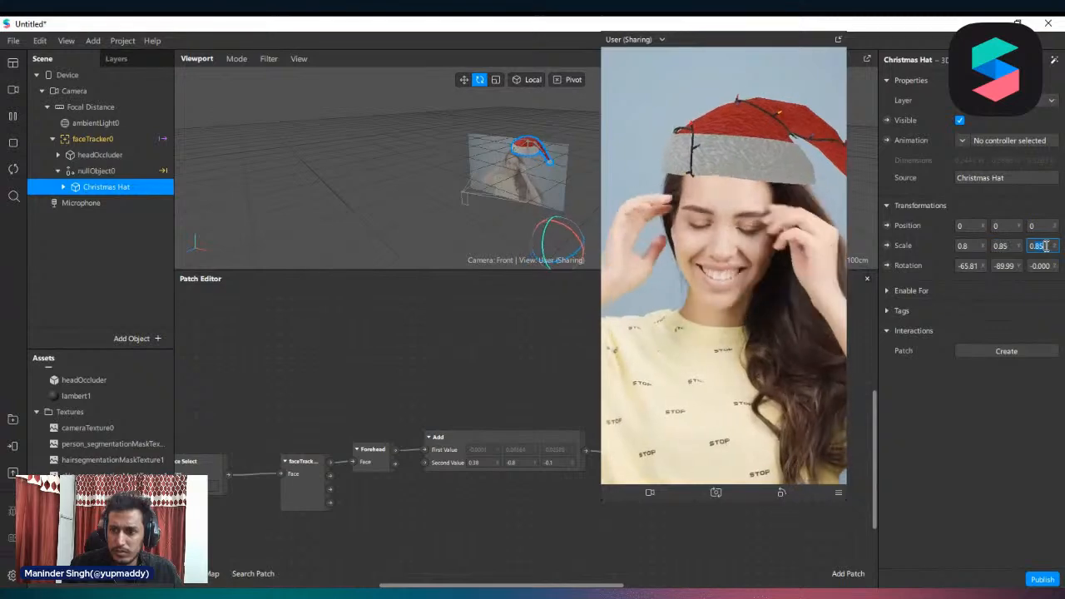
{"action": "type", "text": "0.8"}
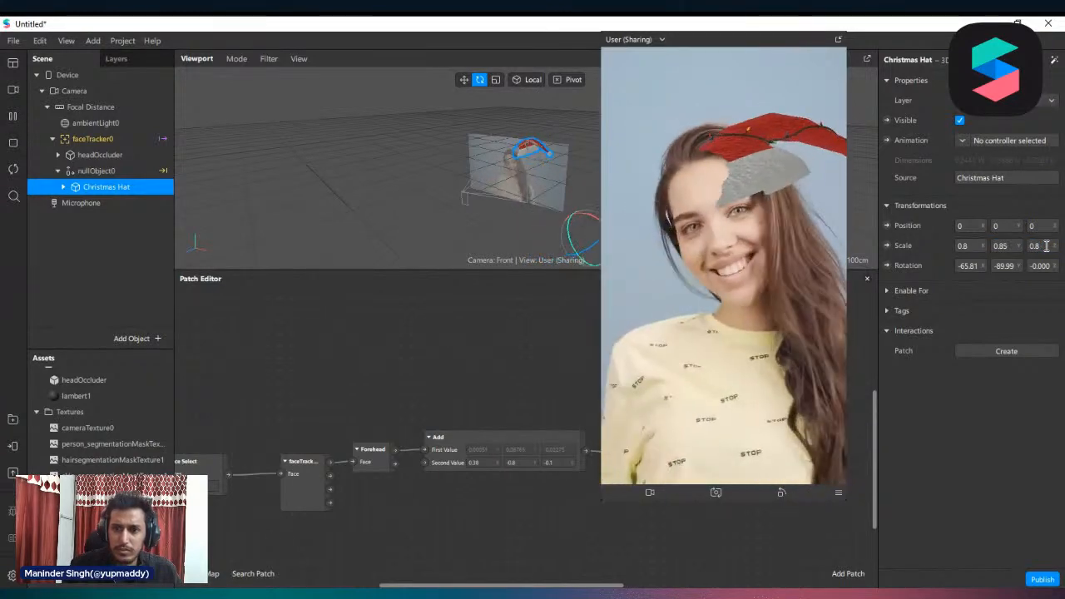
{"action": "key", "text": "Return"}
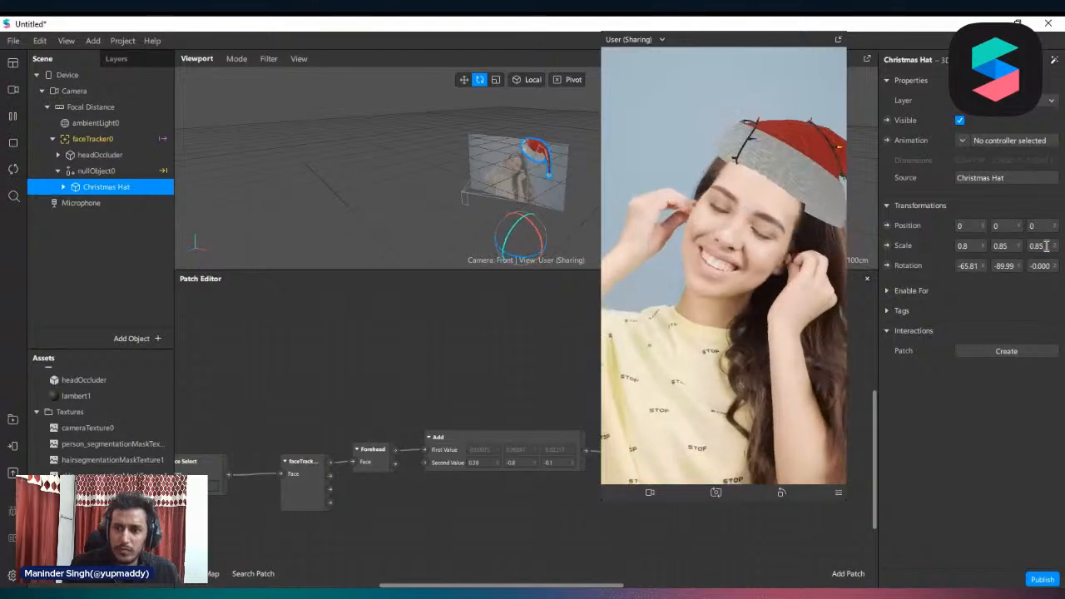
{"action": "left_click", "coordinate": [977, 243]}
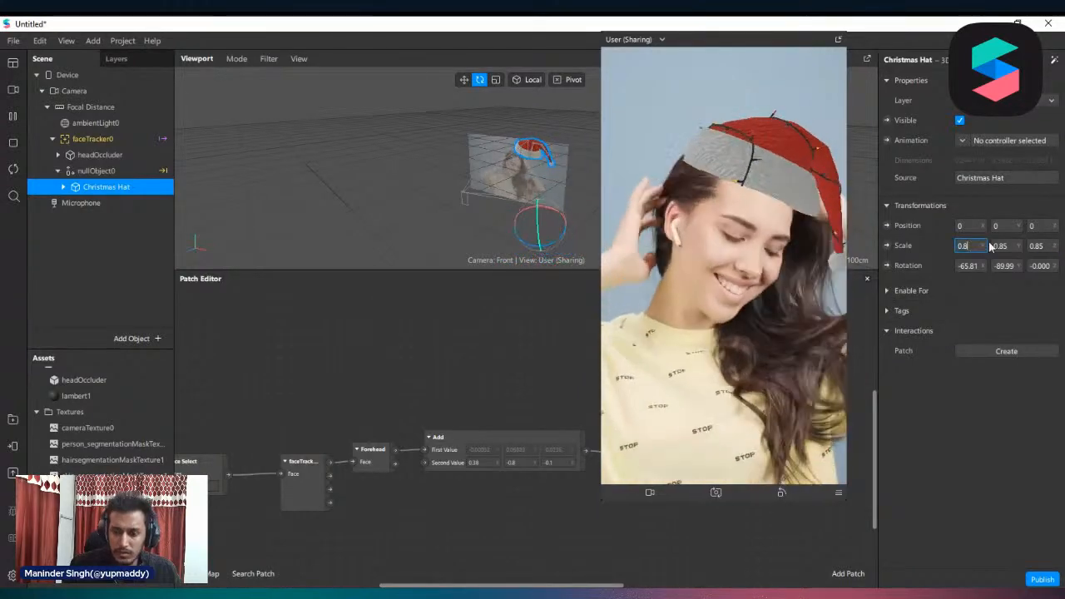
{"action": "key", "text": "Return"}
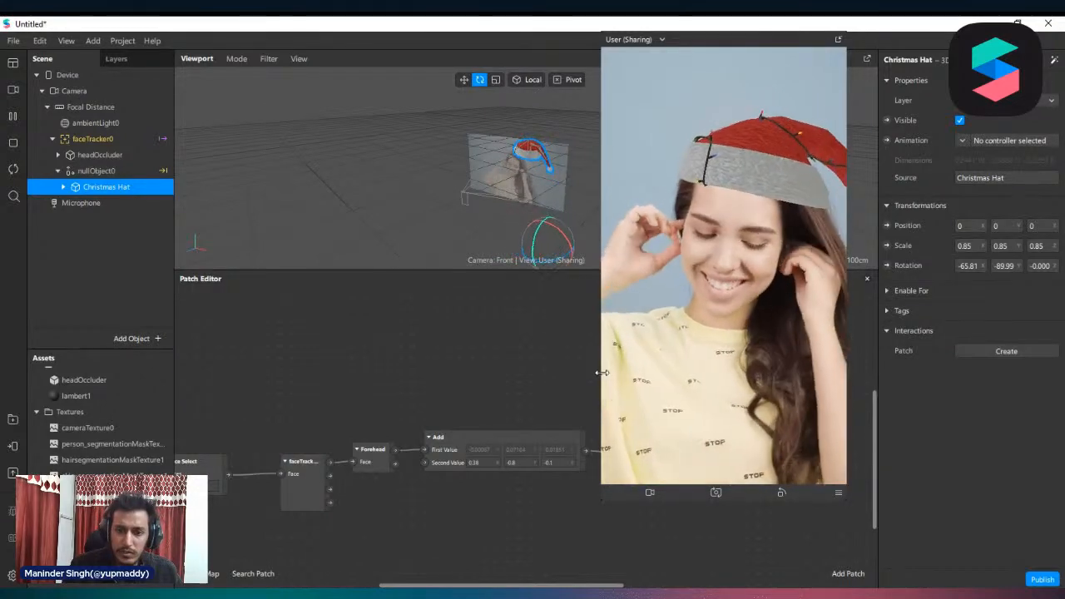
Import the christmas_snowflakes_frames_blue_by_spidergypsy_daosy55 image as a texture asset
{"action": "left_click_drag", "start_coordinate": [601, 354], "coordinate": [660, 353]}
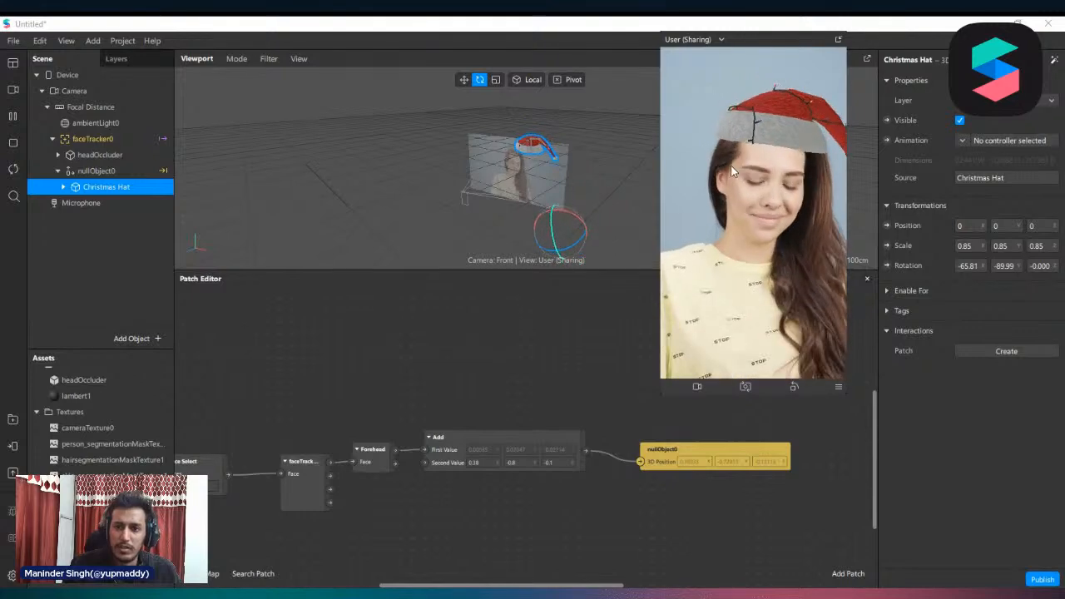
{"action": "left_click_drag", "start_coordinate": [660, 299], "coordinate": [613, 333]}
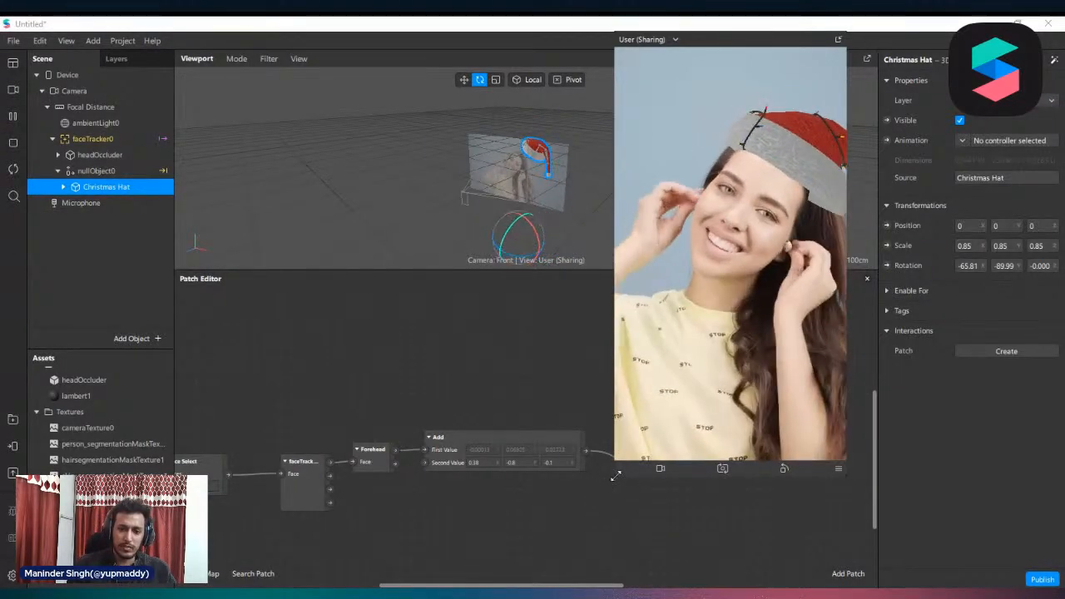
{"action": "left_click_drag", "start_coordinate": [615, 475], "coordinate": [649, 425]}
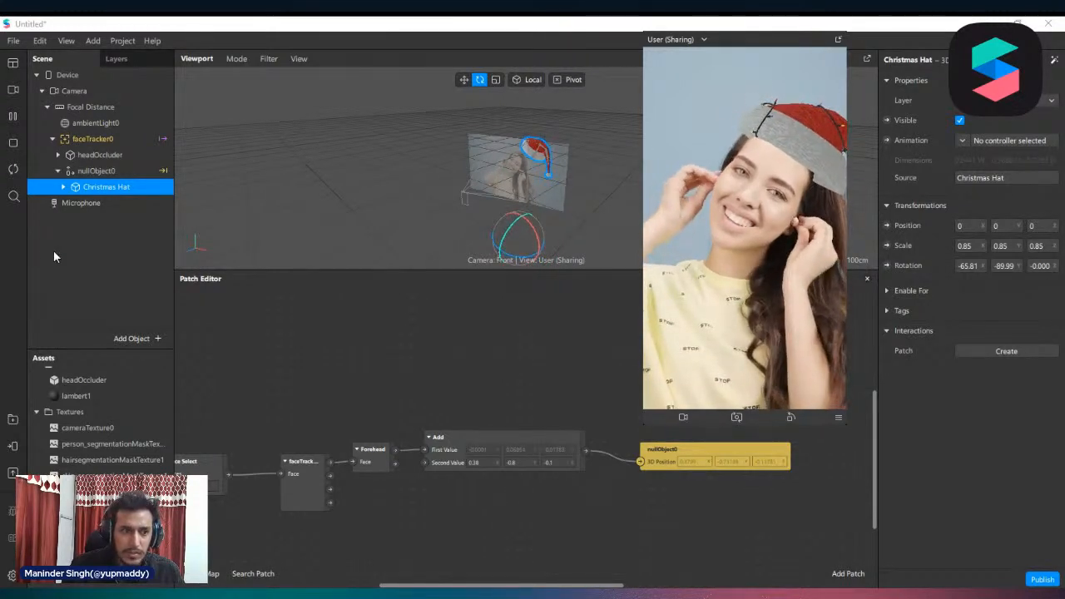
{"action": "double_click", "coordinate": [247, 389]}
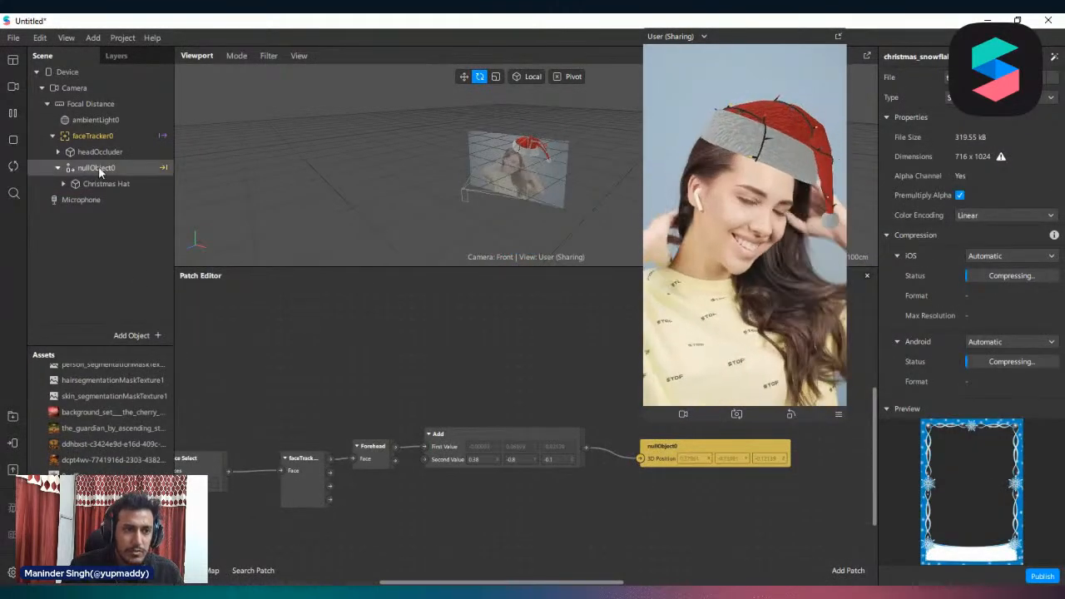
Add a canvas under Focal Distance and place a rectangle inside it
{"action": "right_click", "coordinate": [91, 102]}
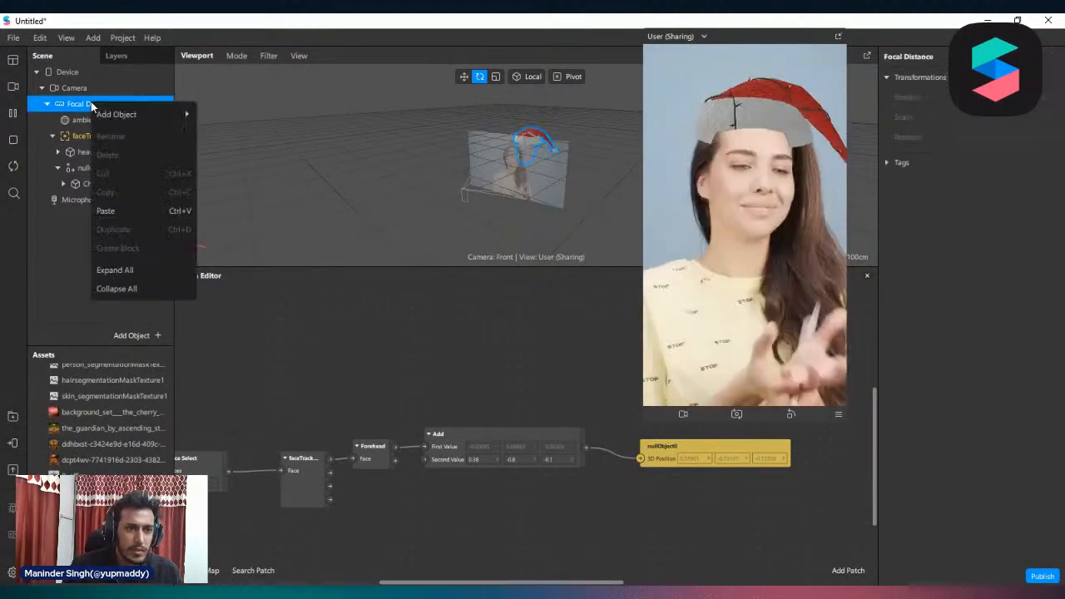
{"action": "mouse_move", "coordinate": [144, 113]}
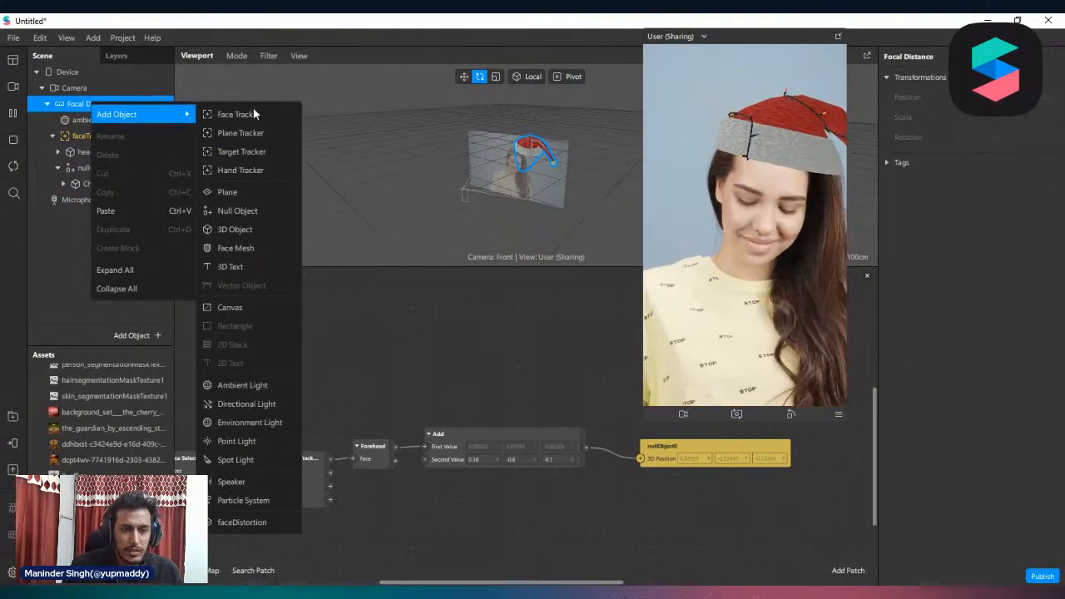
{"action": "left_click", "coordinate": [257, 311]}
{"action": "right_click", "coordinate": [94, 204]}
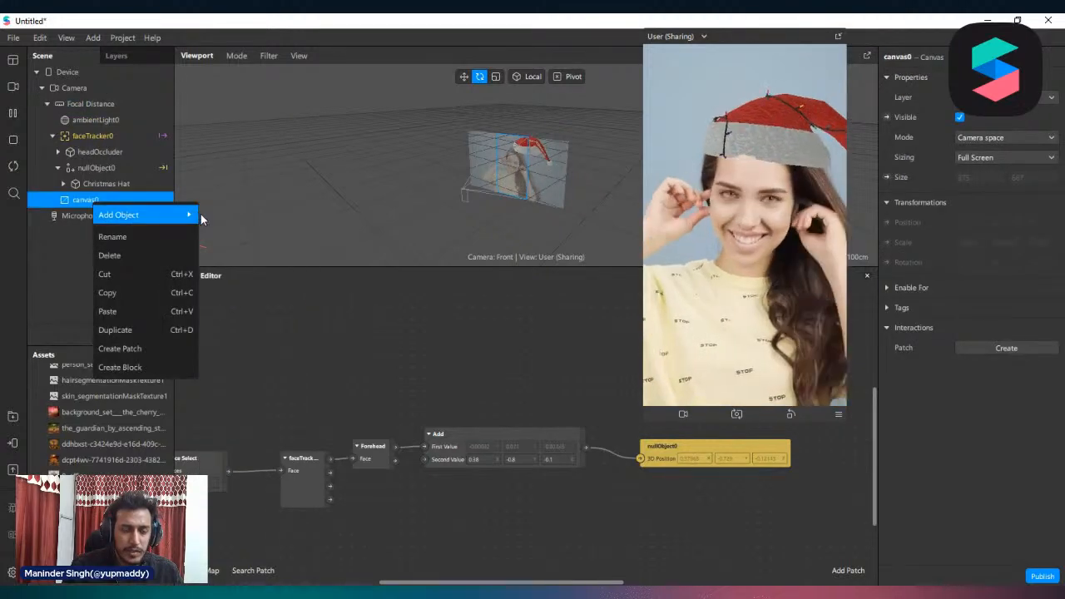
{"action": "mouse_move", "coordinate": [200, 219]}
{"action": "left_click", "coordinate": [270, 382]}
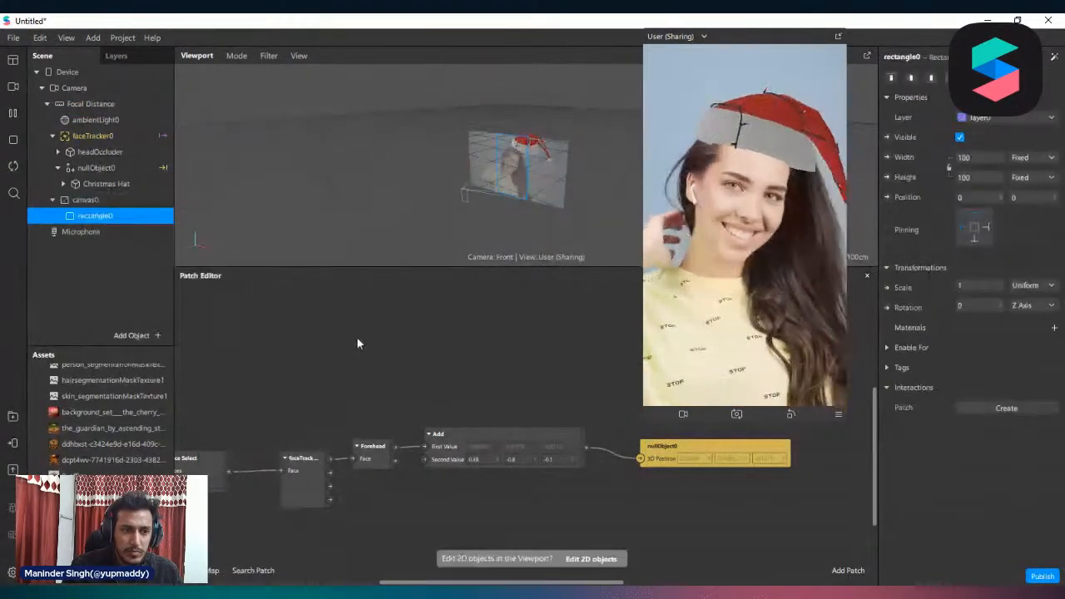
Make the rectangle's width and height 100 Relative, and move its canvas above faceTracker0 in the scene hierarchy
{"action": "left_click", "coordinate": [1032, 158]}
{"action": "left_click", "coordinate": [985, 180]}
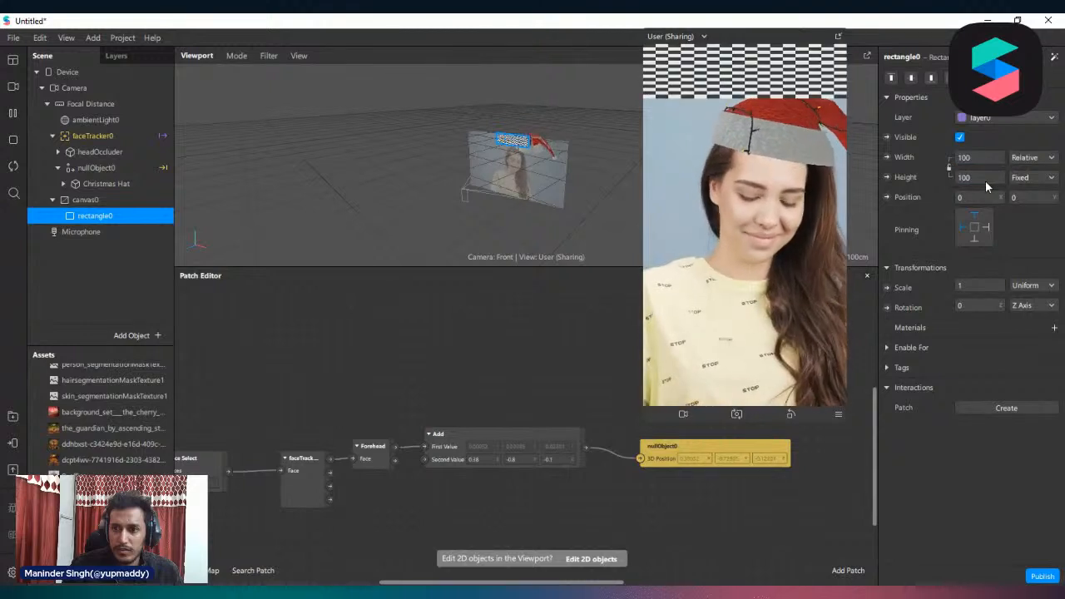
{"action": "left_click", "coordinate": [987, 181]}
{"action": "left_click", "coordinate": [989, 198]}
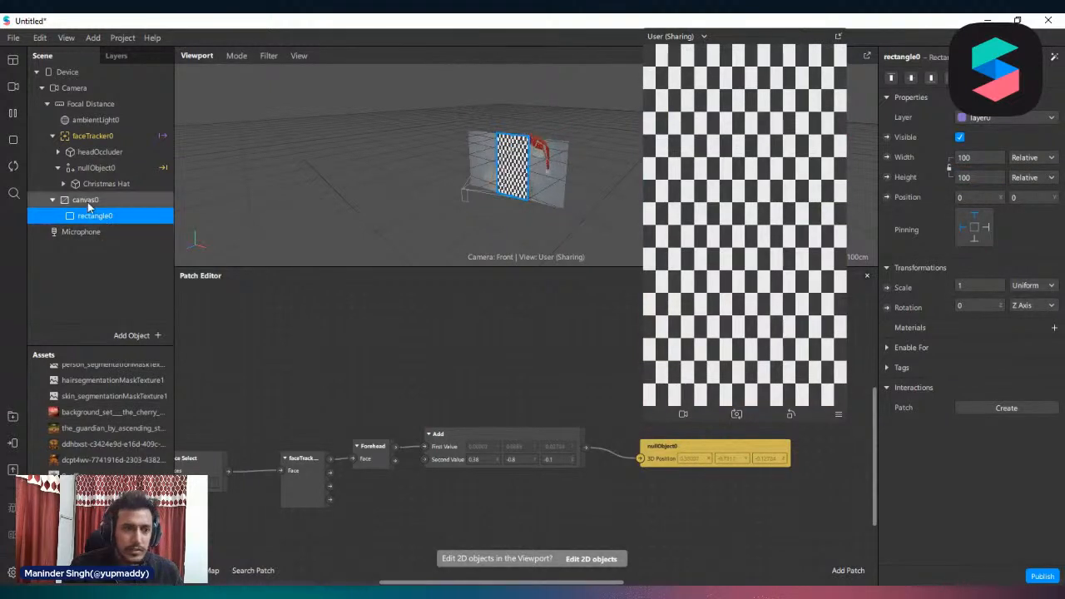
{"action": "left_click_drag", "start_coordinate": [87, 203], "coordinate": [86, 116]}
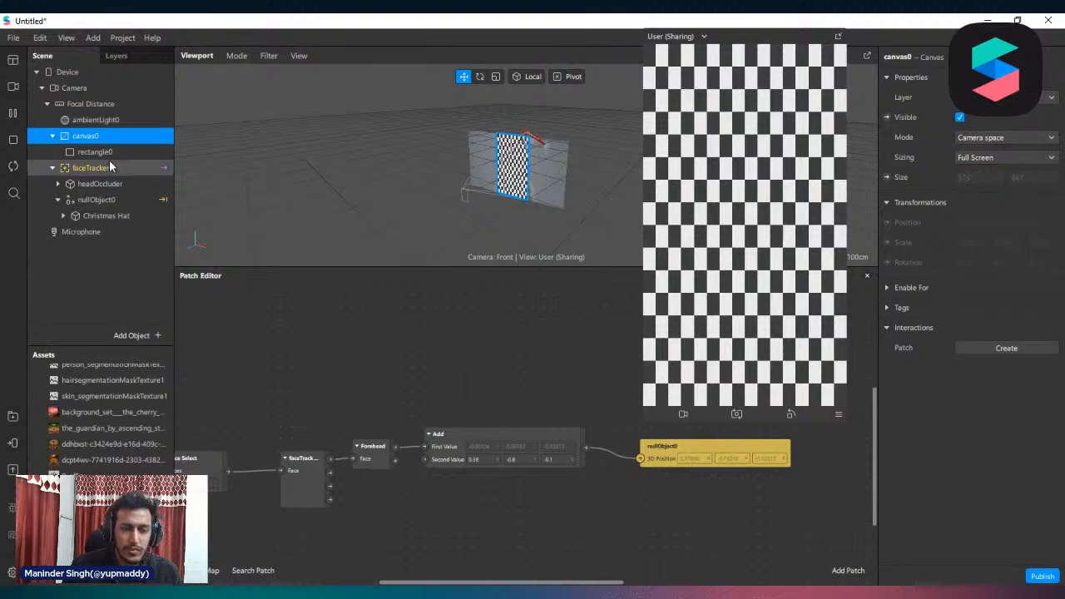
Create a new material for rectangle0 and change the material's shader type
{"action": "left_click", "coordinate": [99, 153]}
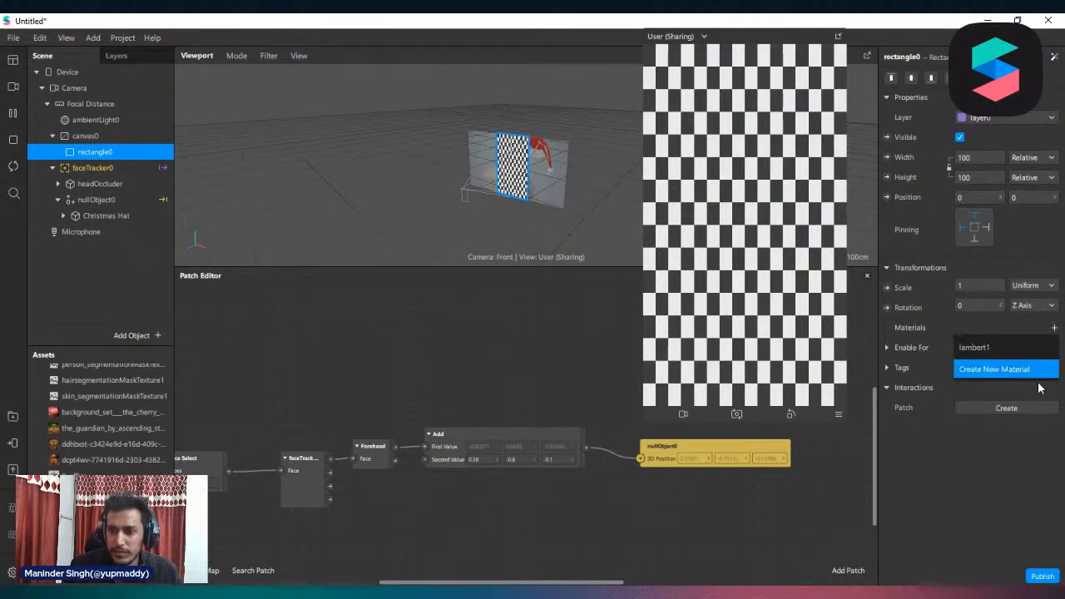
{"action": "left_click", "coordinate": [1026, 370]}
{"action": "left_click", "coordinate": [966, 347]}
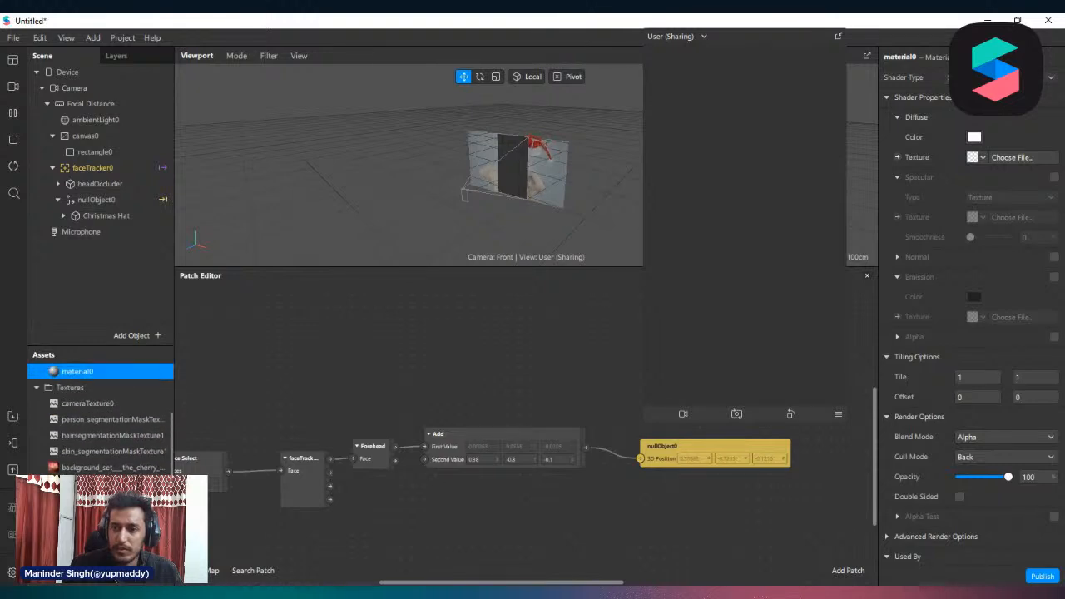
{"action": "left_click", "coordinate": [1003, 76]}
{"action": "left_click", "coordinate": [998, 79]}
Set the material's diffuse texture to christmas_snowflakes_frames_blue_by_spidergypsy_daosy55 and disable Use Depth Test and Write to Depth
{"action": "left_click", "coordinate": [979, 159]}
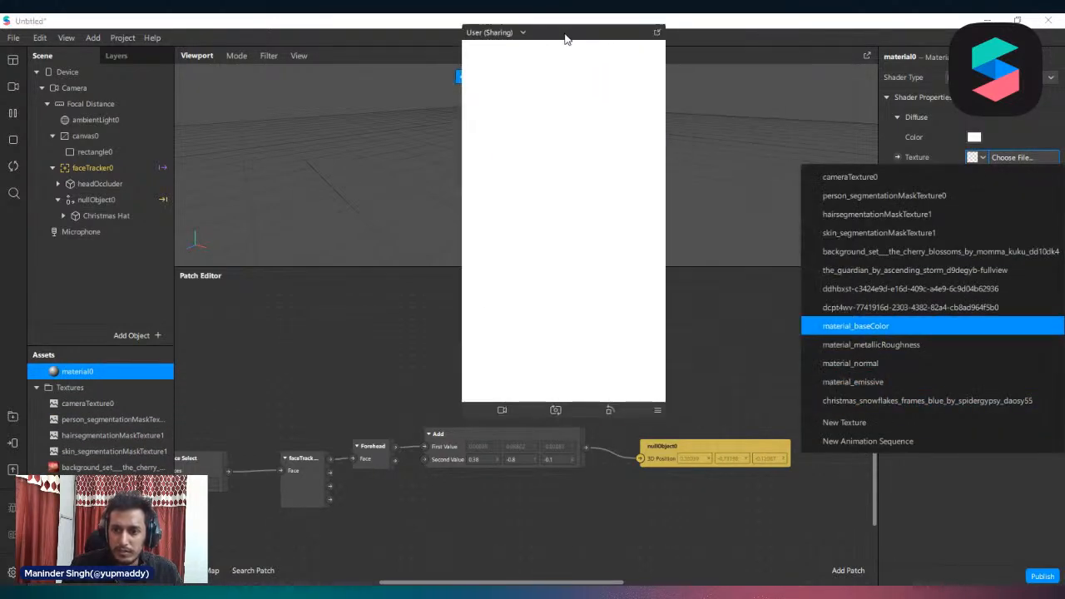
{"action": "left_click", "coordinate": [893, 401]}
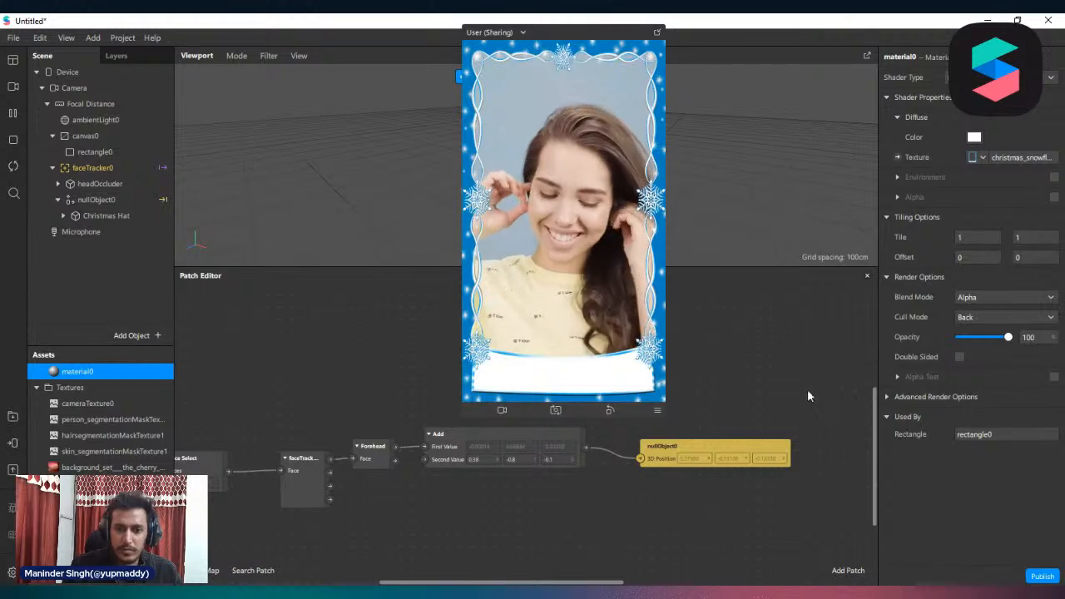
{"action": "left_click", "coordinate": [889, 397]}
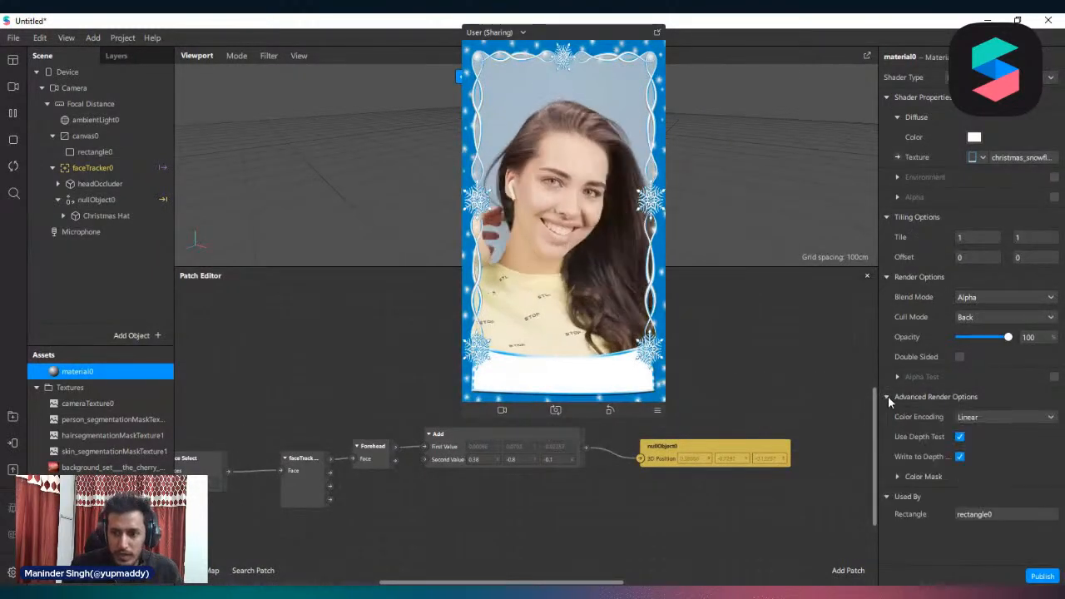
{"action": "left_click", "coordinate": [961, 437]}
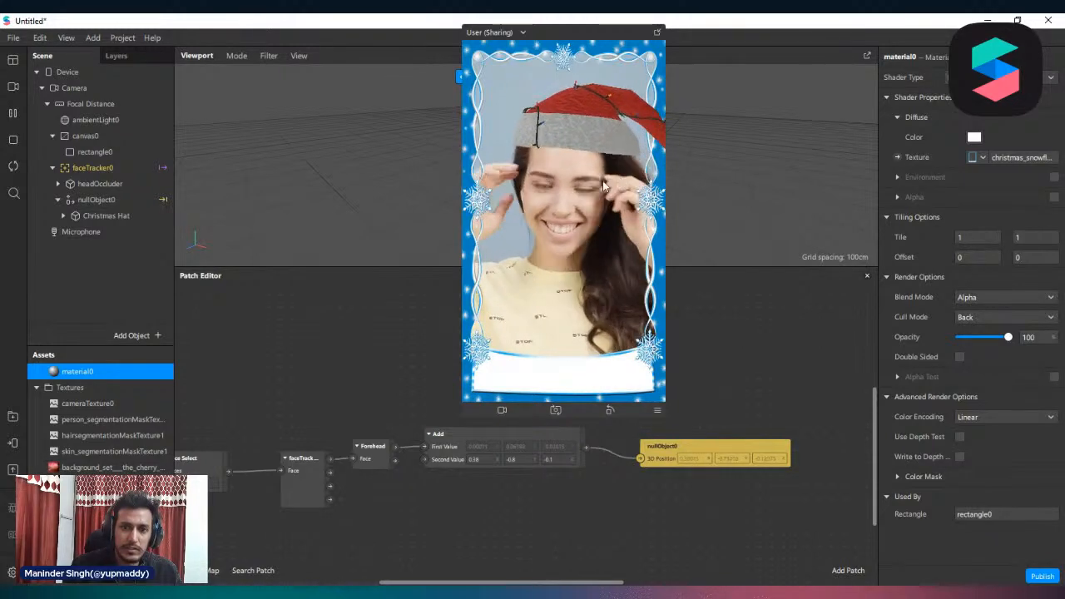
Assign rectangle0 to a newly created layer
{"action": "left_click", "coordinate": [96, 153]}
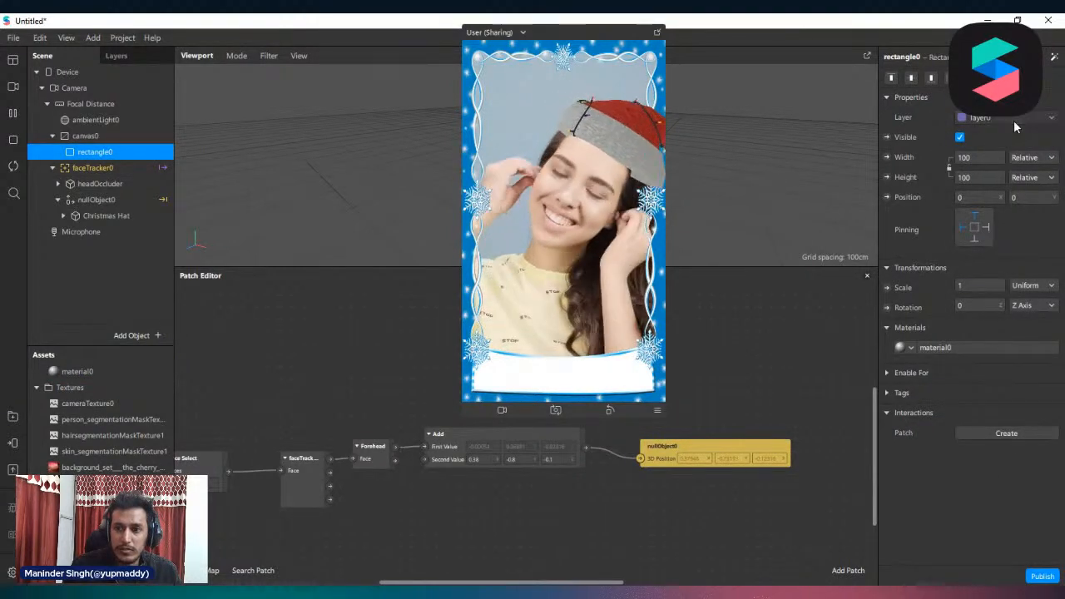
{"action": "left_click", "coordinate": [1013, 119]}
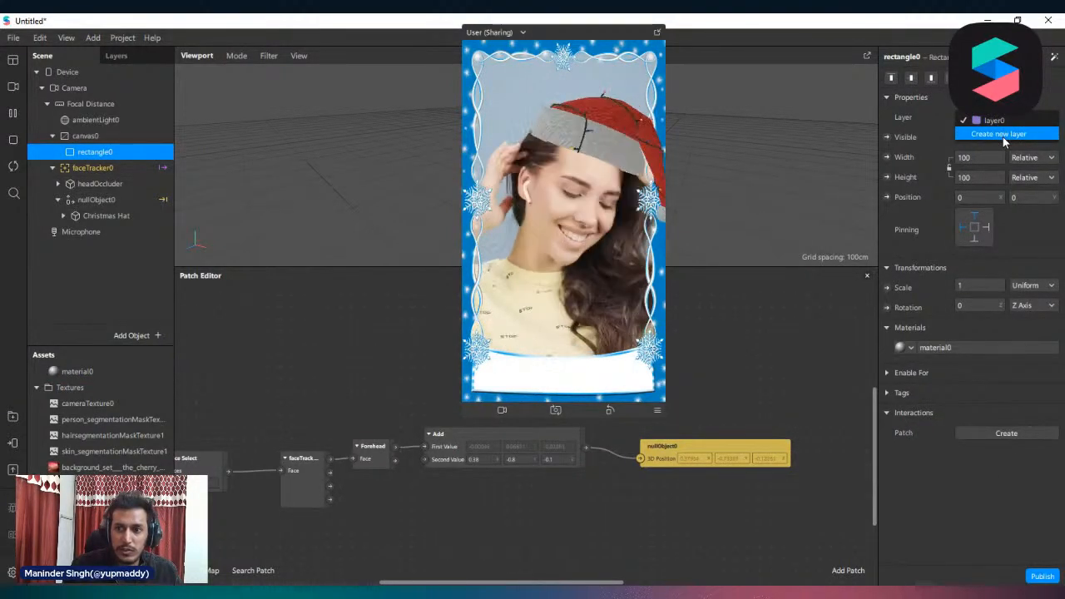
{"action": "left_click", "coordinate": [1002, 137]}
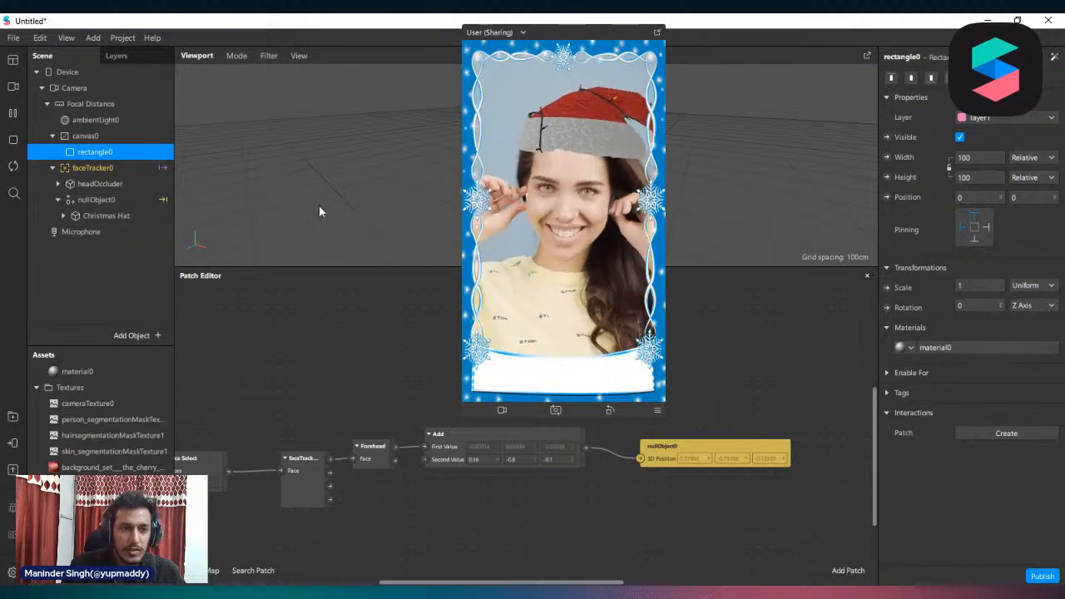
{"action": "left_click", "coordinate": [60, 73]}
{"action": "right_click", "coordinate": [58, 73]}
{"action": "mouse_move", "coordinate": [96, 83]}
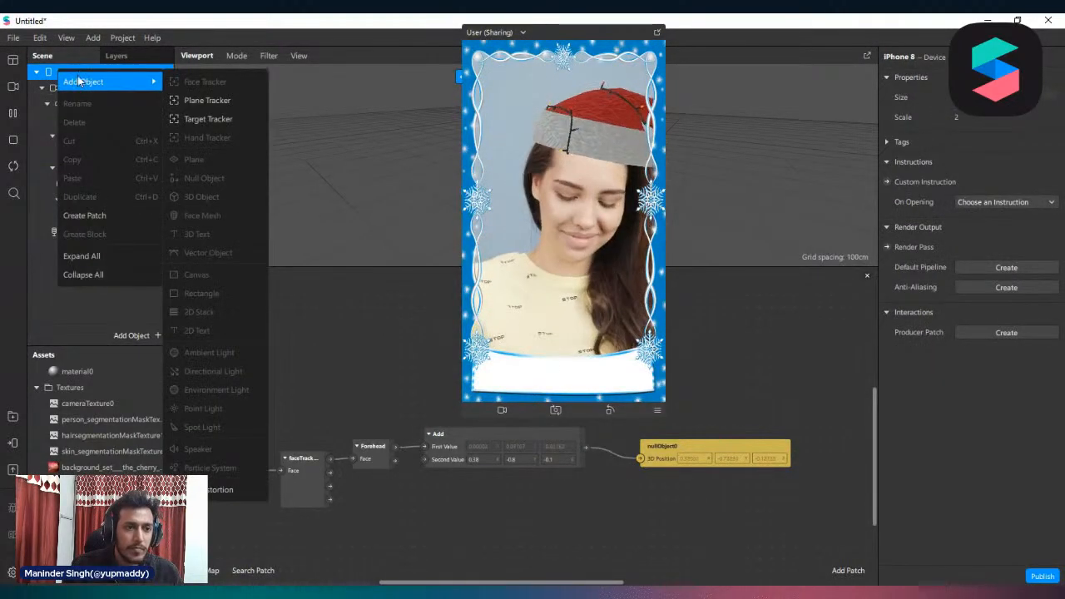
{"action": "left_click", "coordinate": [302, 289]}
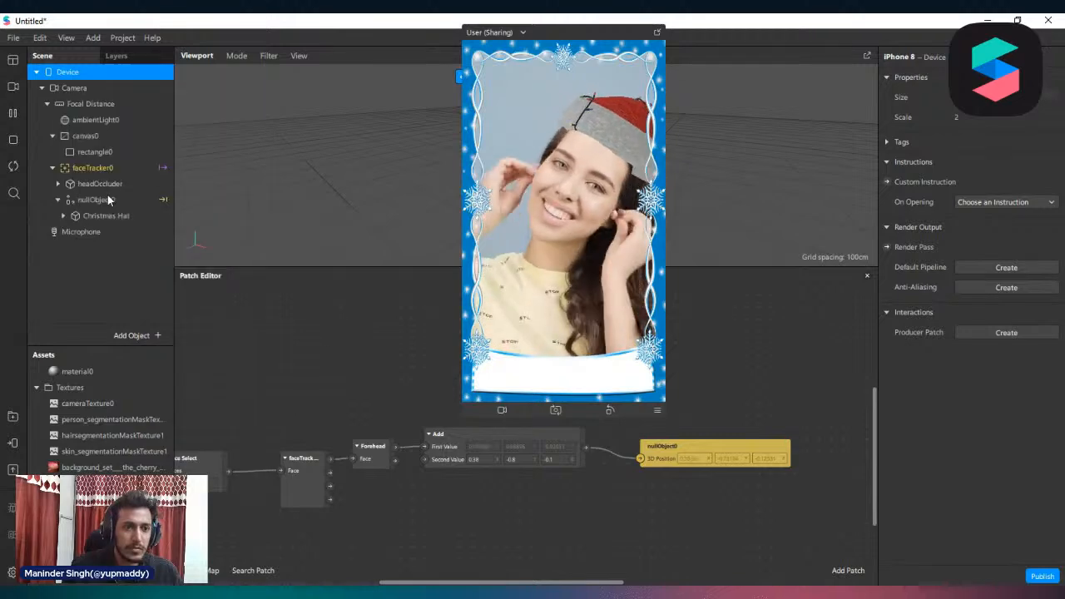
Add a particle system under Focal Distance and enlarge the preview to see it
{"action": "left_click", "coordinate": [70, 101]}
{"action": "right_click", "coordinate": [70, 101]}
{"action": "mouse_move", "coordinate": [95, 111]}
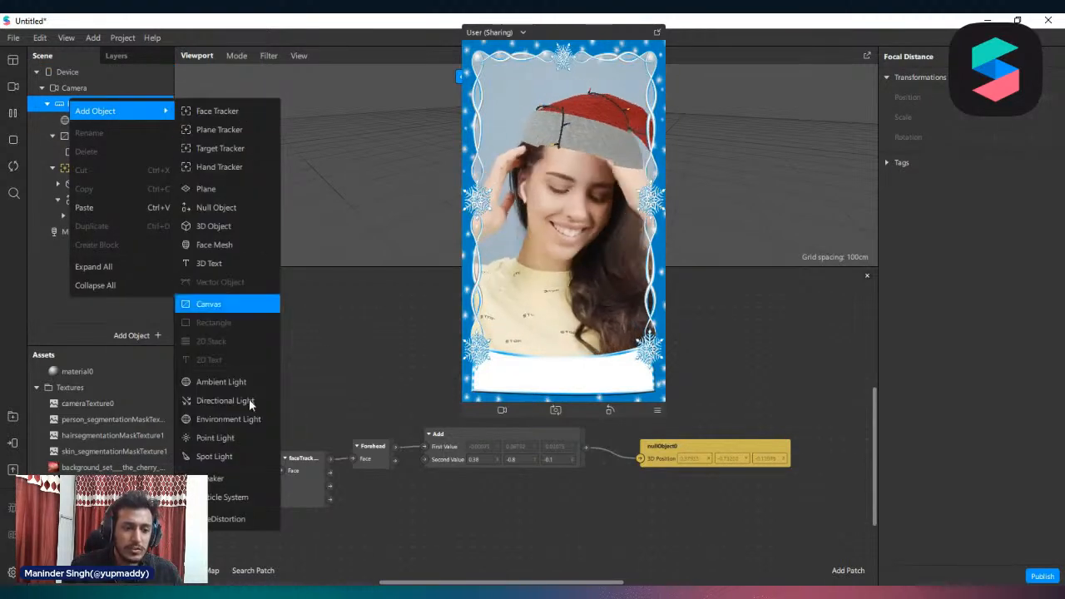
{"action": "left_click", "coordinate": [232, 497]}
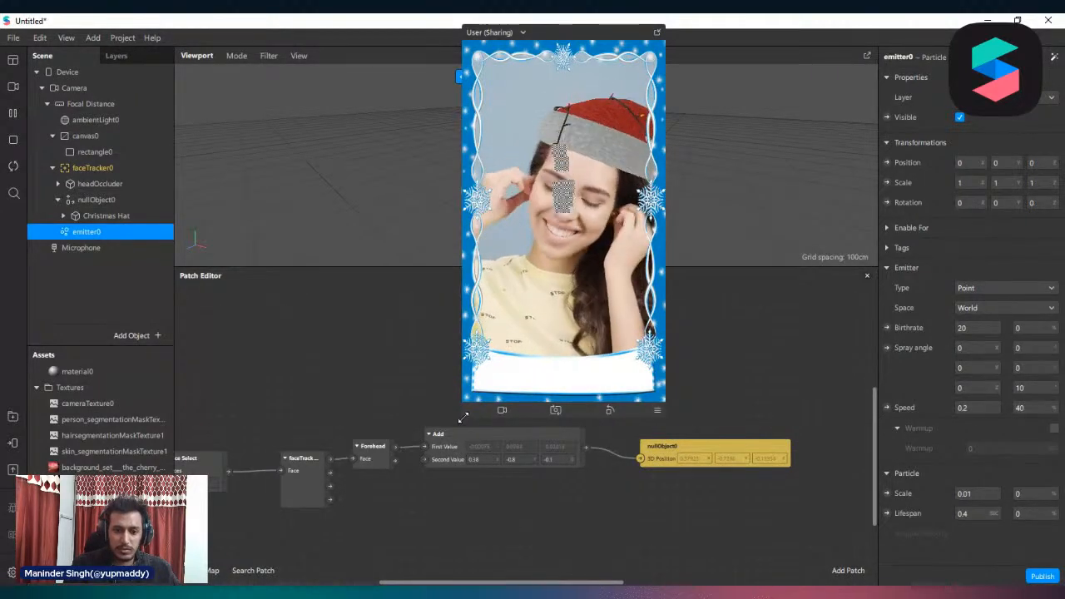
{"action": "left_click_drag", "start_coordinate": [463, 421], "coordinate": [430, 479]}
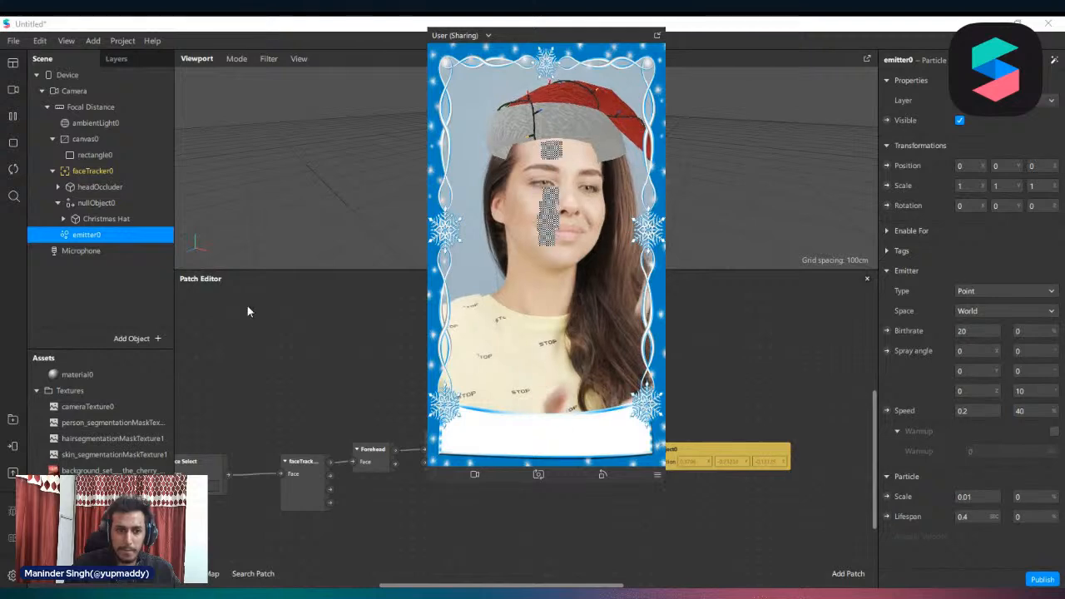
Create a new material for the emitter0 particle system and open that material's properties
{"action": "left_click_drag", "start_coordinate": [112, 456], "coordinate": [115, 453]}
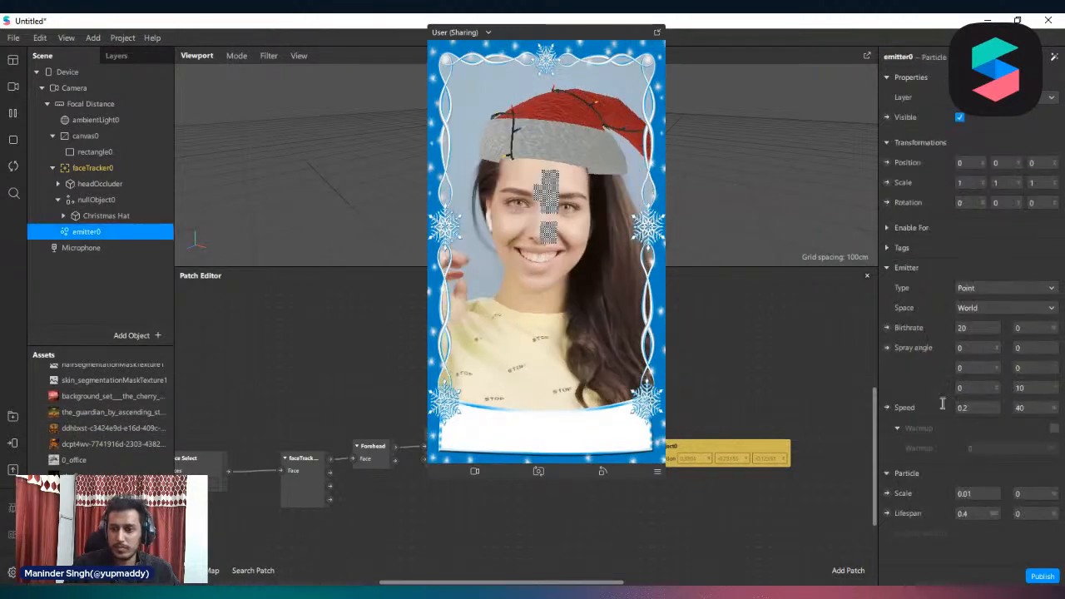
{"action": "scroll", "coordinate": [1015, 449], "scroll_direction": "down", "scroll_amount": 5}
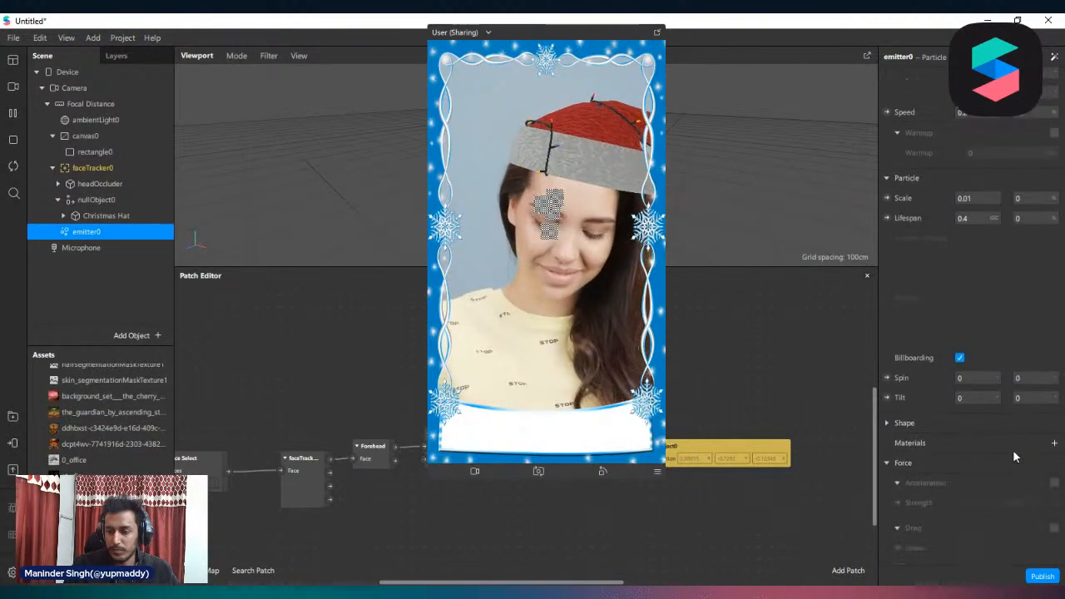
{"action": "left_click", "coordinate": [1055, 397]}
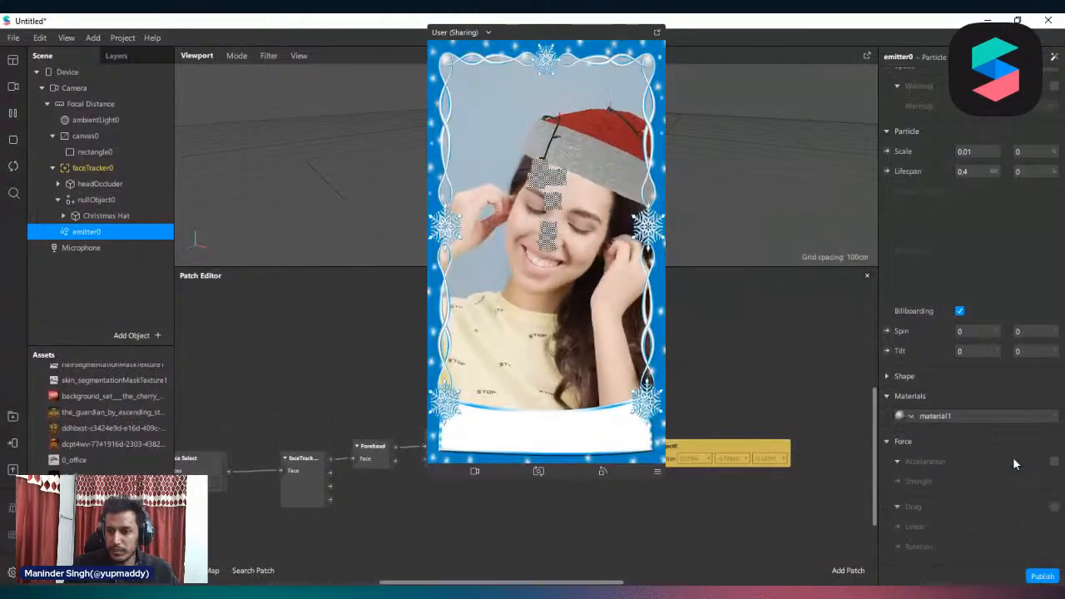
{"action": "left_click", "coordinate": [966, 417]}
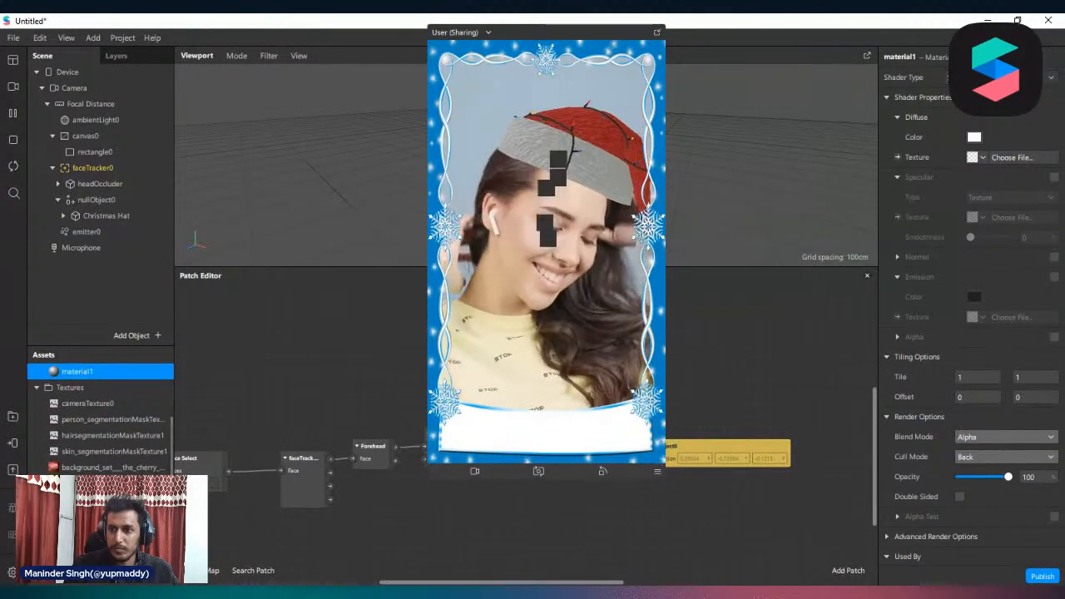
Change material1's shader type and set its diffuse texture to smoke, keeping the Alpha blend mode
{"action": "left_click", "coordinate": [990, 77]}
{"action": "left_click", "coordinate": [969, 92]}
{"action": "left_click", "coordinate": [983, 158]}
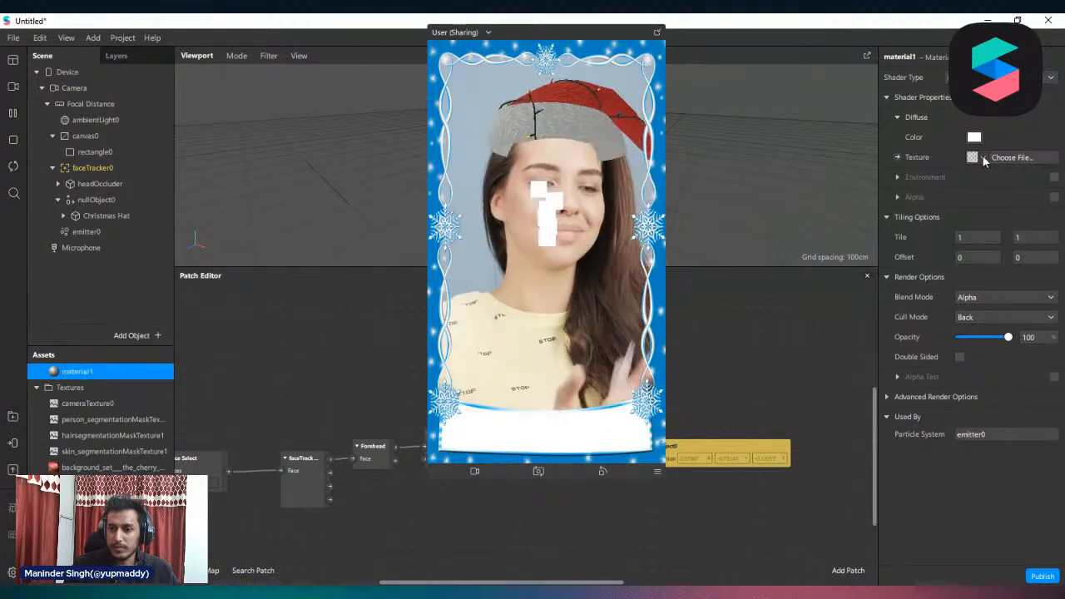
{"action": "left_click", "coordinate": [908, 414]}
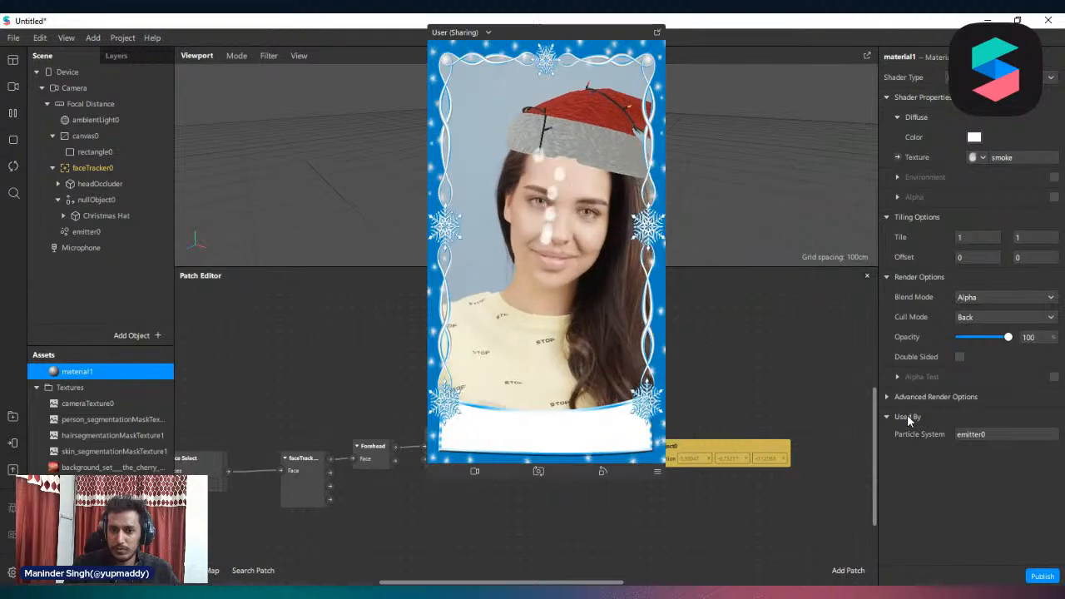
{"action": "left_click", "coordinate": [1008, 298]}
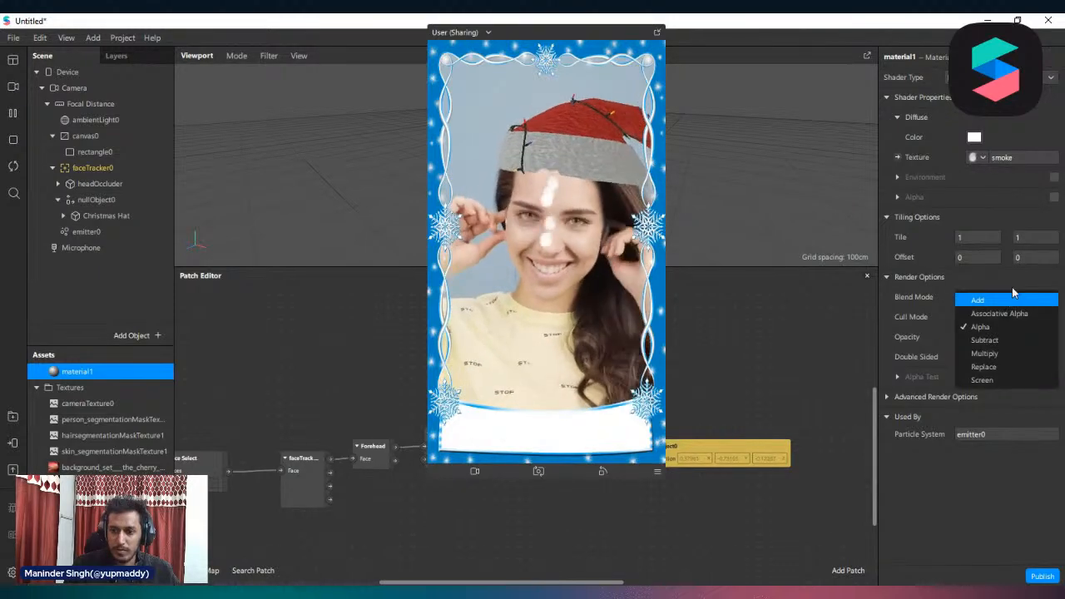
{"action": "left_click", "coordinate": [971, 287]}
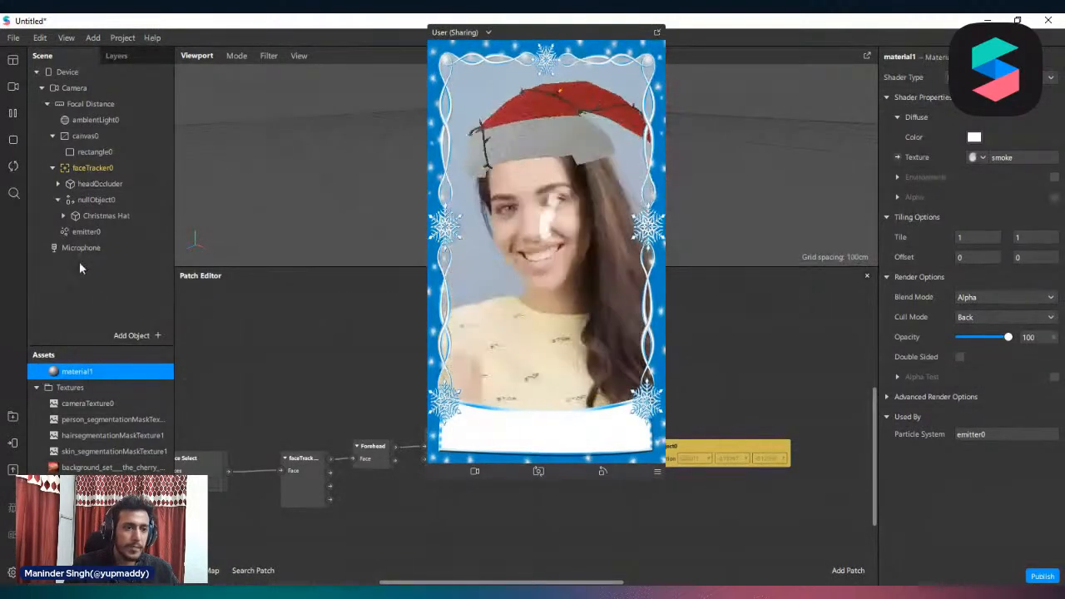
Set emitter0's particle scale to 0.1
{"action": "left_click", "coordinate": [79, 231]}
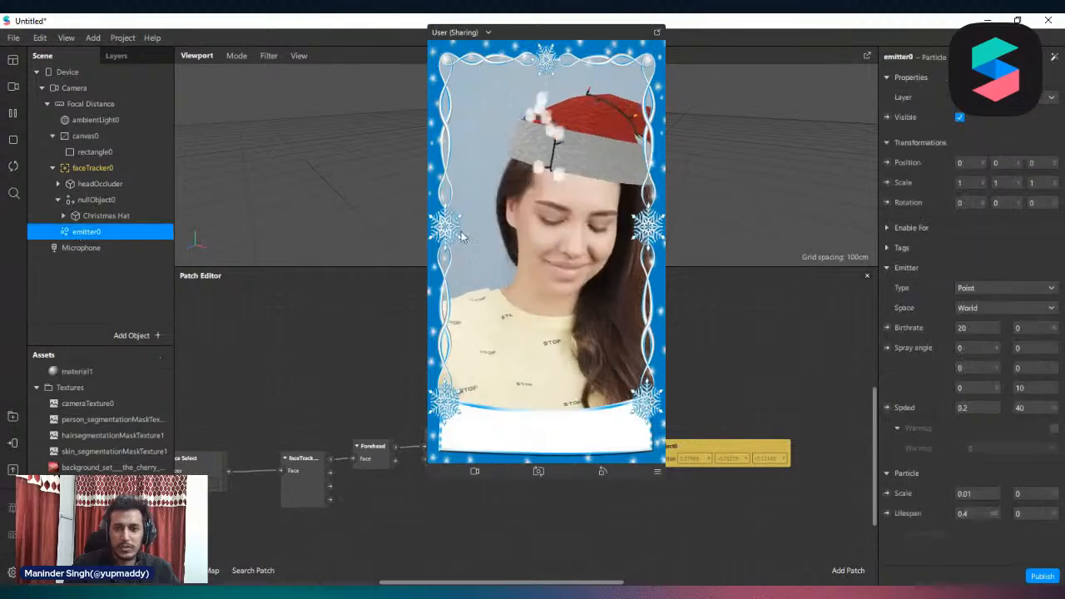
{"action": "scroll", "coordinate": [1003, 322], "scroll_direction": "down", "scroll_amount": 5}
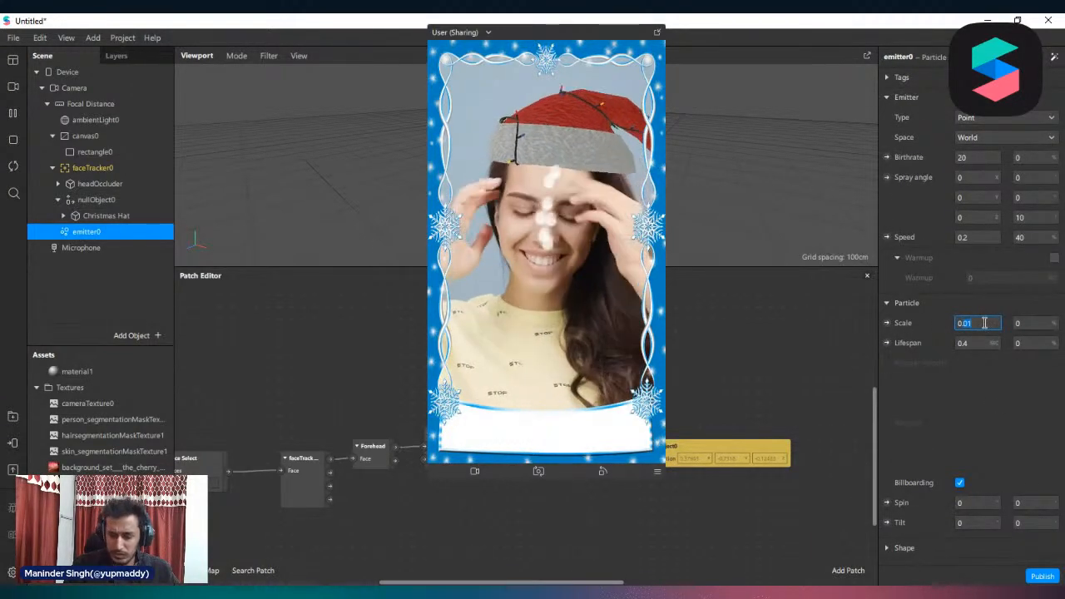
{"action": "type", "text": "0.1"}
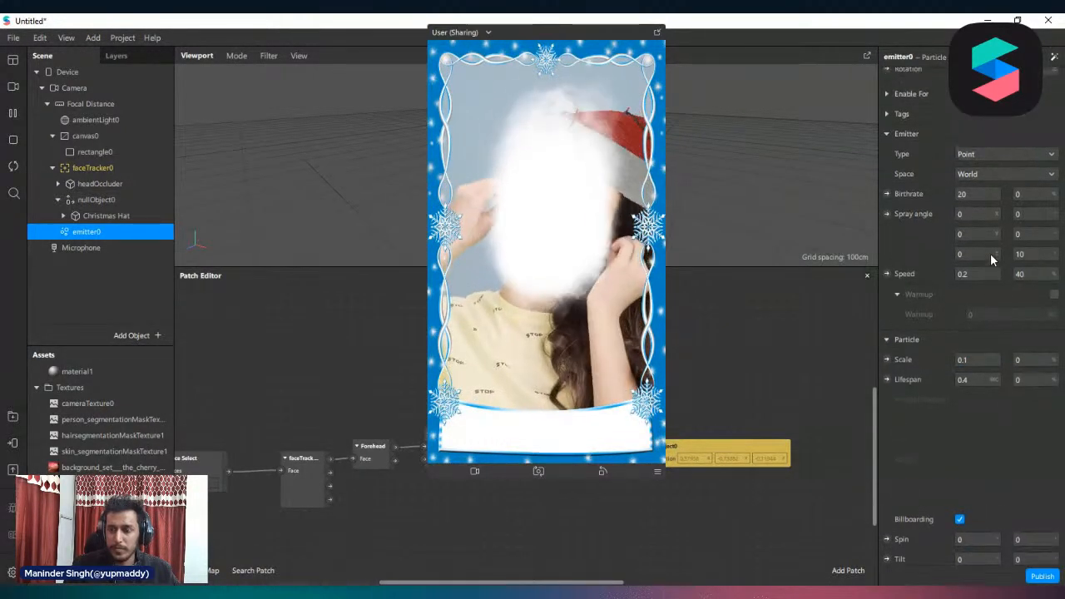
Change emitter0's emitter type to Line and set the line length to 0.3
{"action": "scroll", "coordinate": [990, 253], "scroll_direction": "up", "scroll_amount": 3}
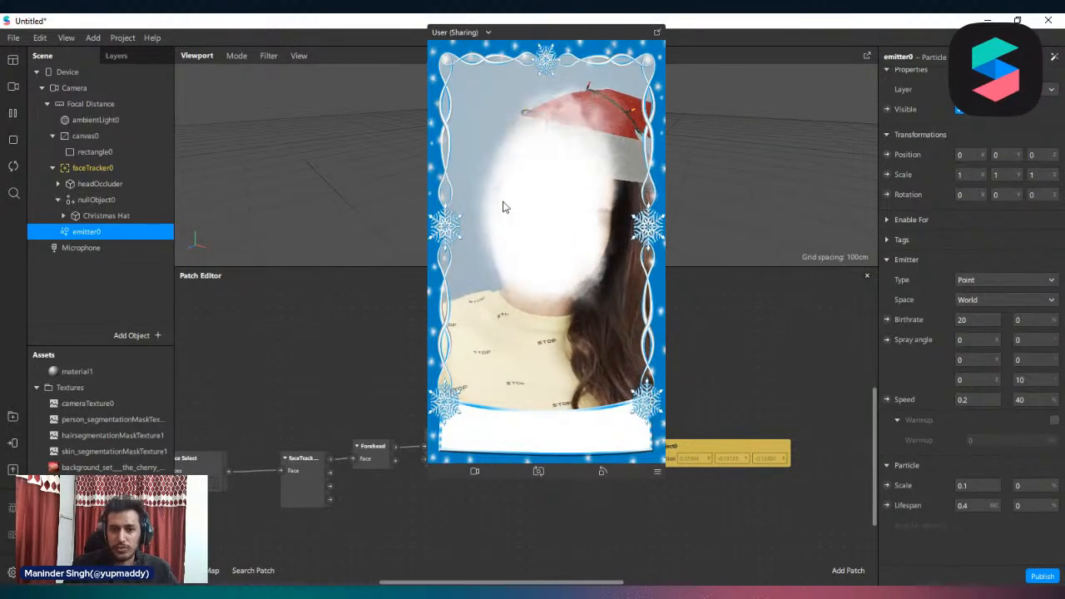
{"action": "left_click", "coordinate": [1017, 281]}
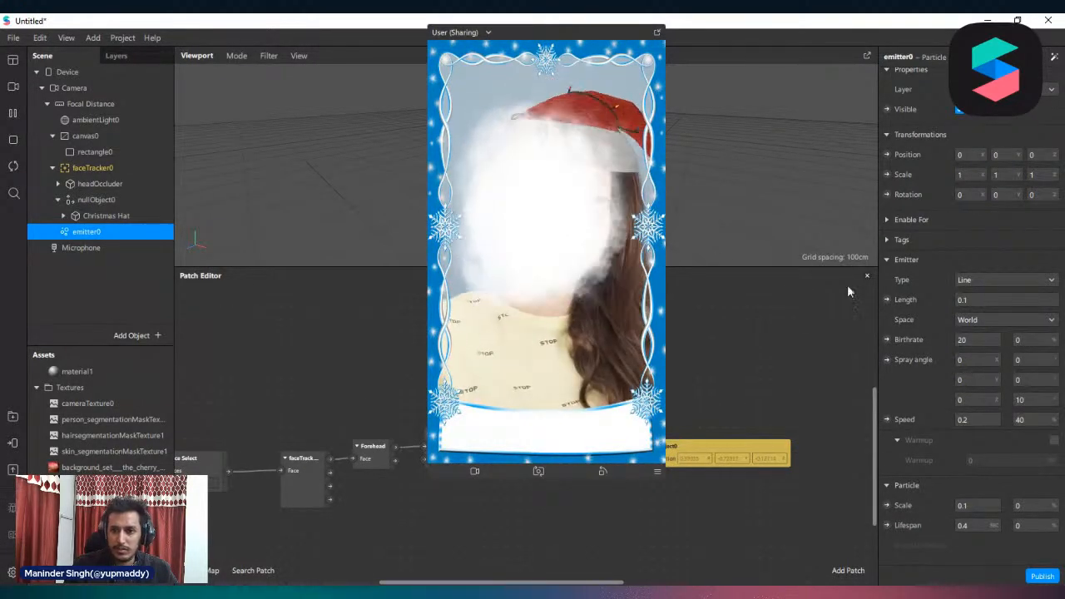
{"action": "left_click", "coordinate": [972, 299]}
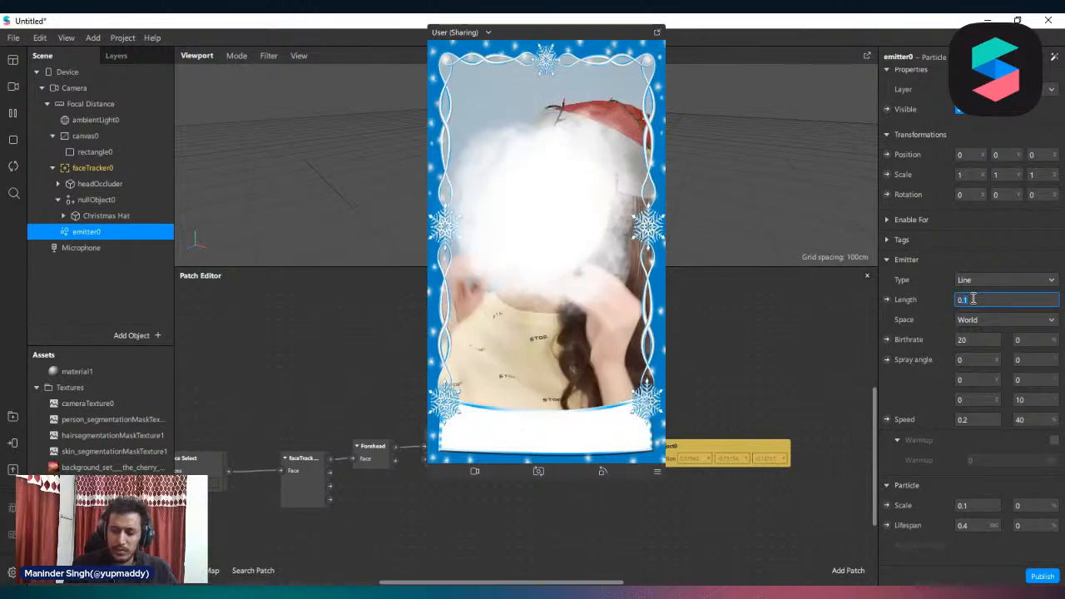
{"action": "key", "text": "Return"}
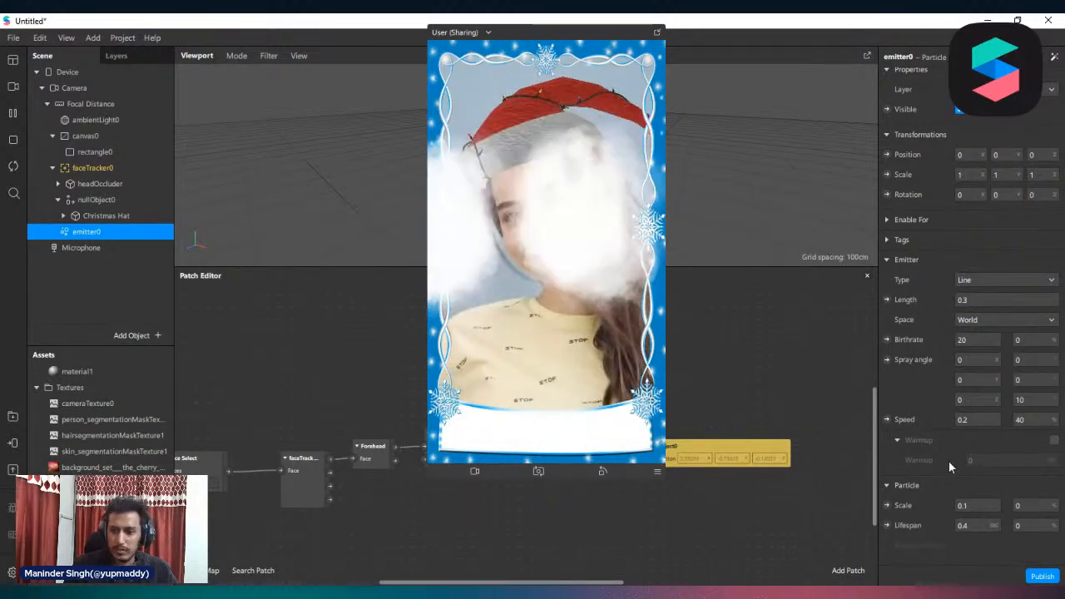
Reduce emitter0's particle scale to 0.05
{"action": "scroll", "coordinate": [978, 423], "scroll_direction": "down", "scroll_amount": 2}
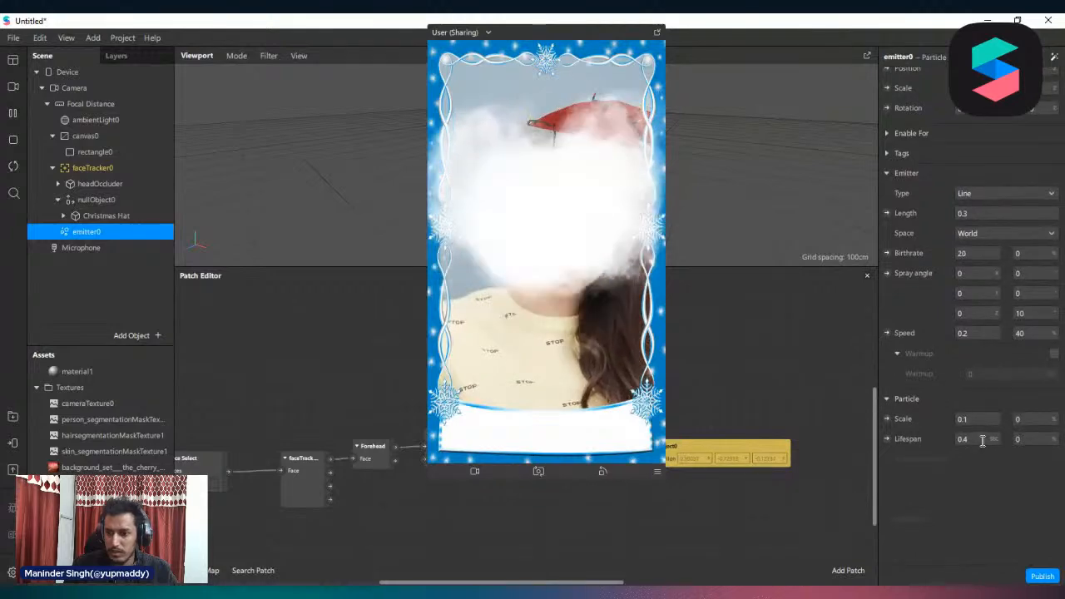
{"action": "left_click", "coordinate": [981, 420]}
{"action": "type", "text": "0.0"}
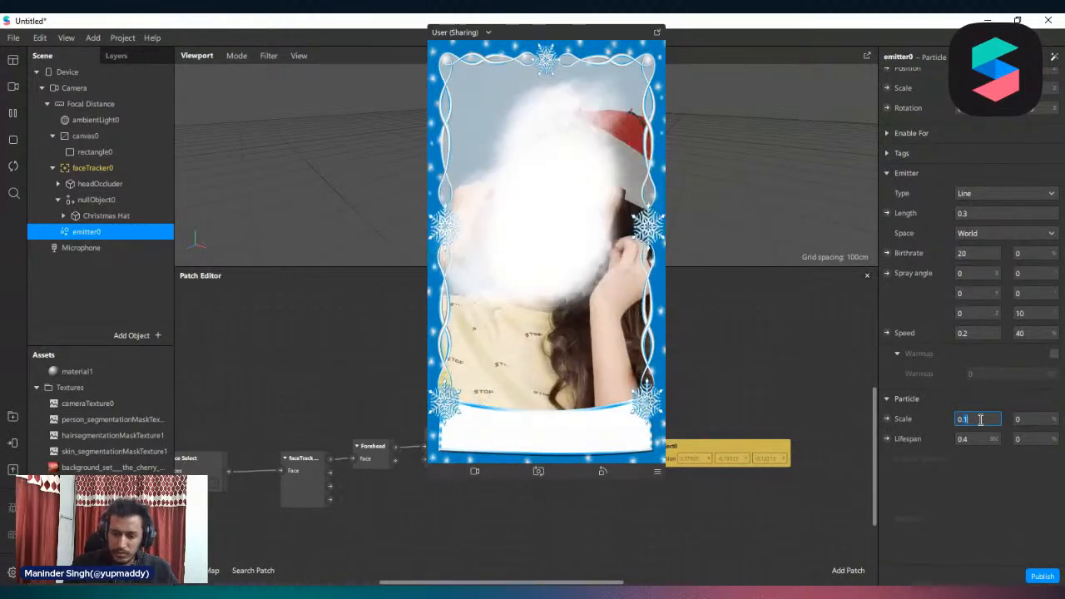
{"action": "type", "text": "5"}
{"action": "key", "text": "Return"}
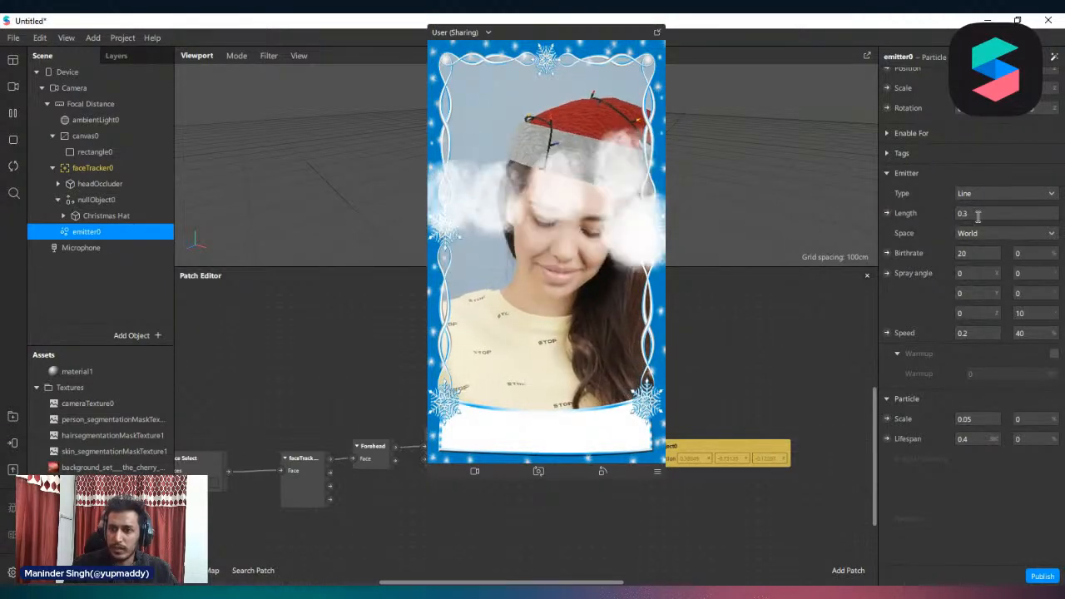
Move the preview aside to enlarge the viewport and switch the viewport to the flat 2D mode
{"action": "left_click_drag", "start_coordinate": [606, 34], "coordinate": [771, 66]}
{"action": "left_click_drag", "start_coordinate": [478, 270], "coordinate": [457, 367]}
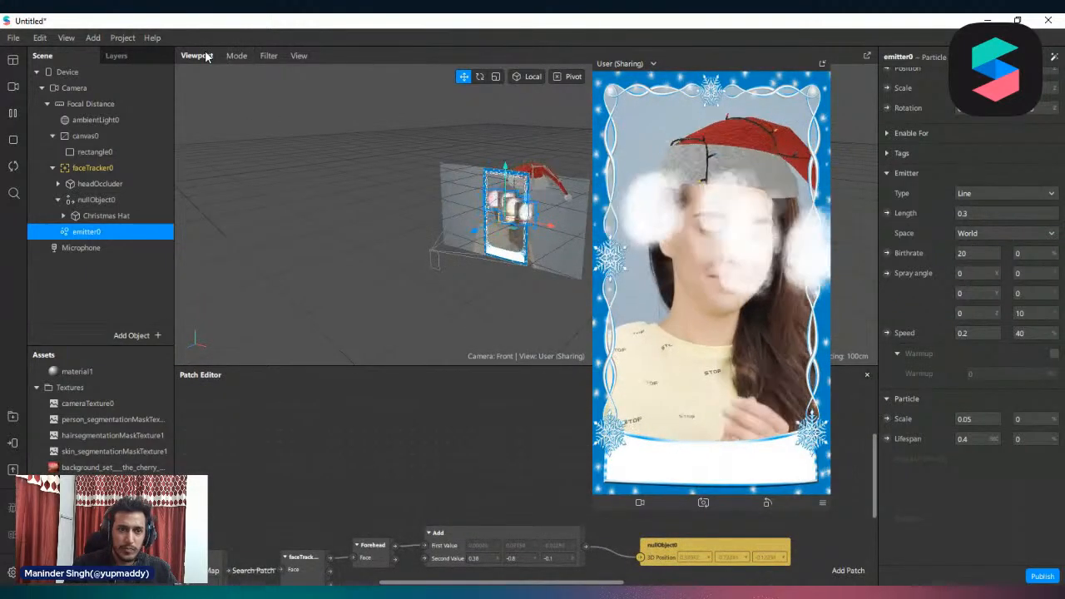
{"action": "left_click", "coordinate": [249, 55]}
{"action": "left_click", "coordinate": [256, 98]}
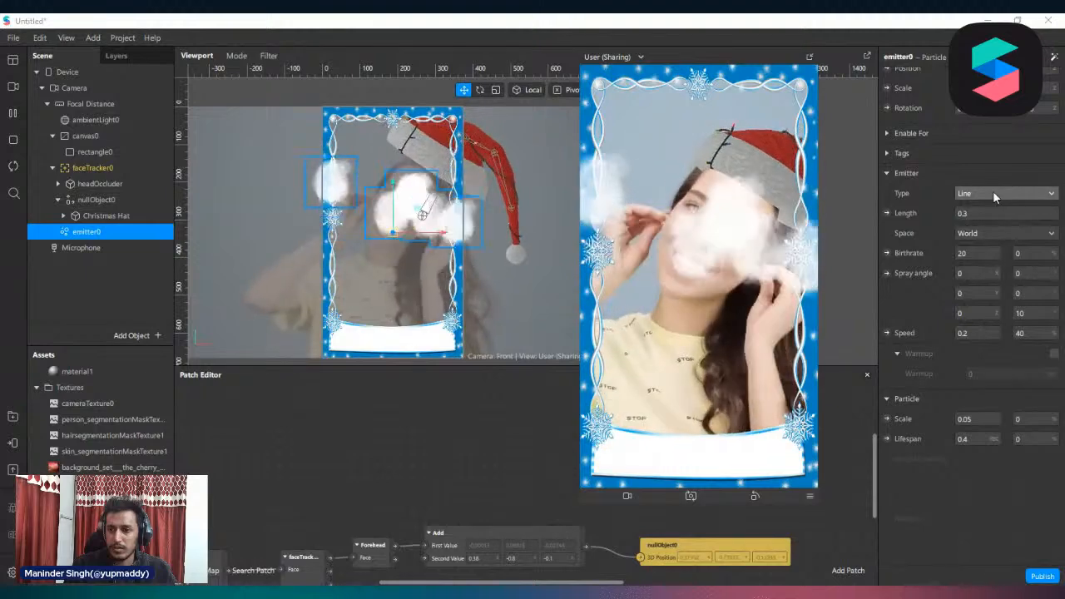
Change emitter0's emitter type to Plane and set its second size value to 0.8
{"action": "left_click", "coordinate": [993, 193]}
{"action": "left_click", "coordinate": [990, 223]}
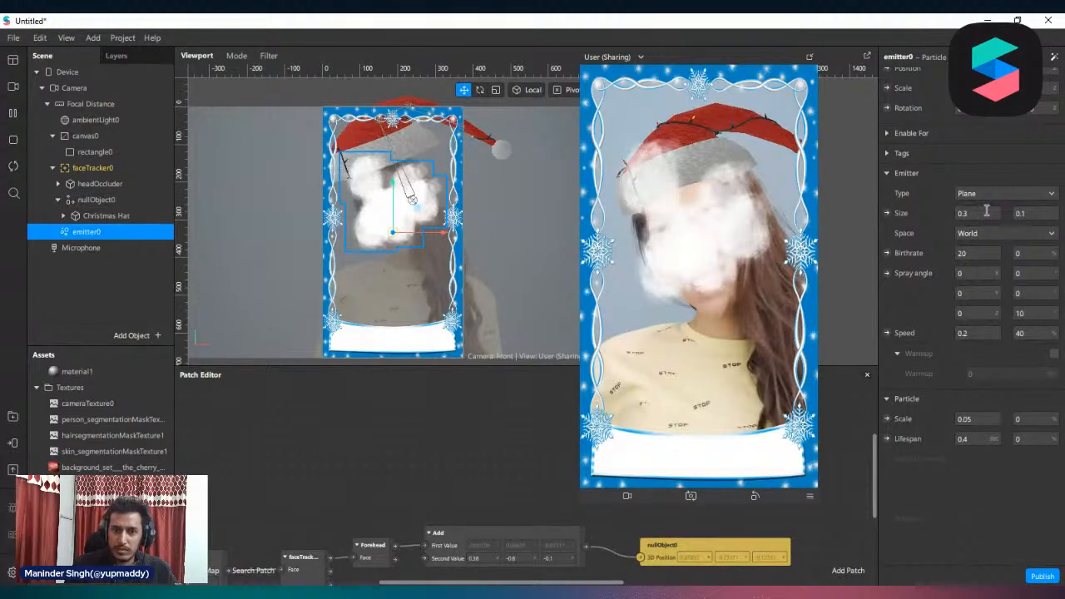
{"action": "left_click", "coordinate": [1032, 215]}
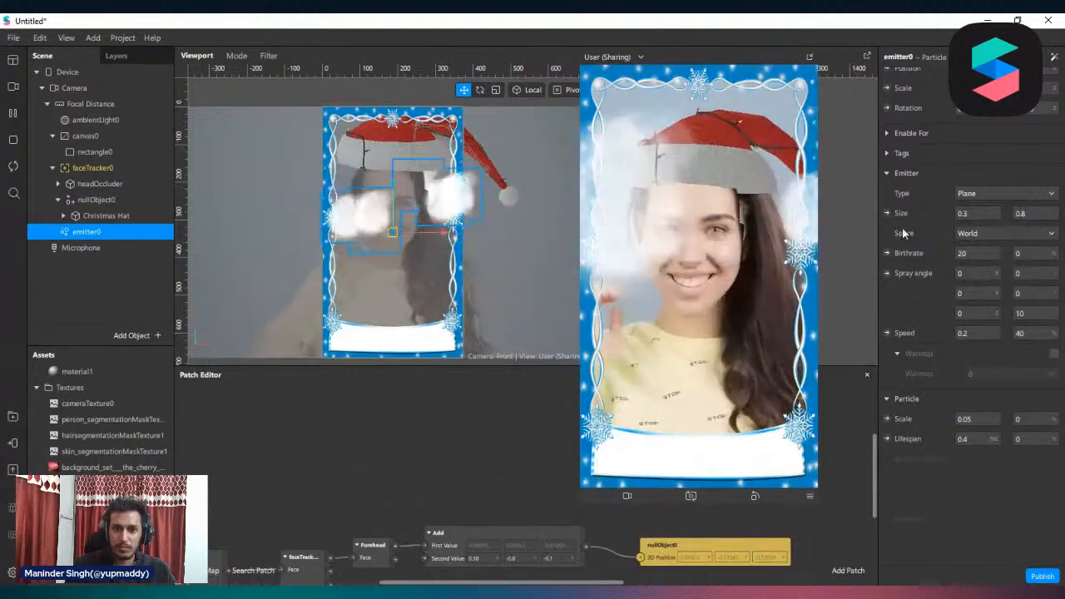
Set emitter0's birthrate to 50 and its particle scale to 0.02
{"action": "scroll", "coordinate": [332, 219], "scroll_direction": "down", "scroll_amount": 5}
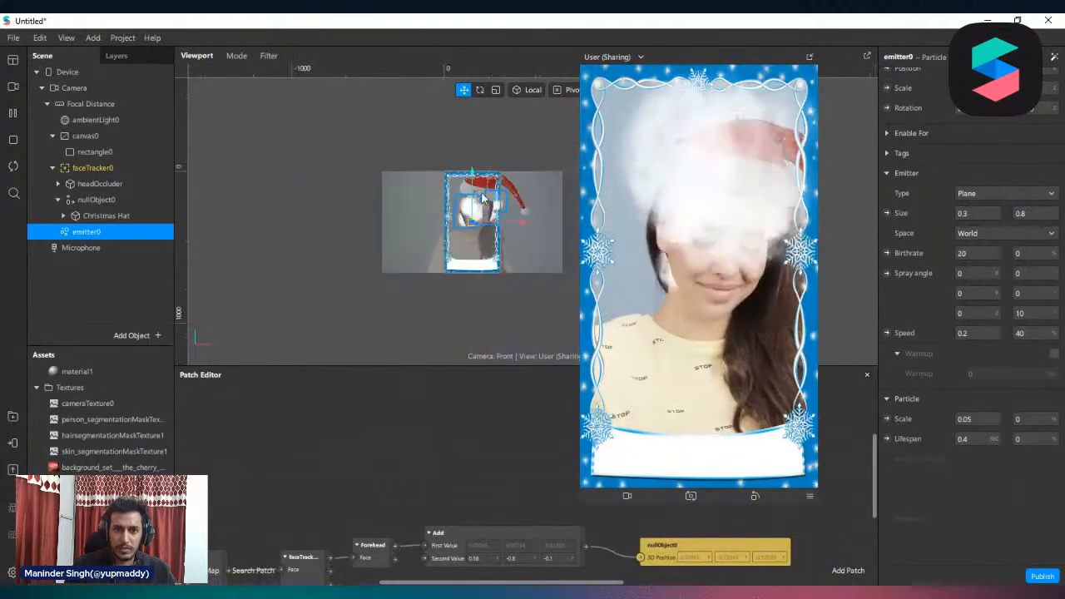
{"action": "scroll", "coordinate": [509, 180], "scroll_direction": "up", "scroll_amount": 5}
{"action": "scroll", "coordinate": [505, 183], "scroll_direction": "down", "scroll_amount": 2}
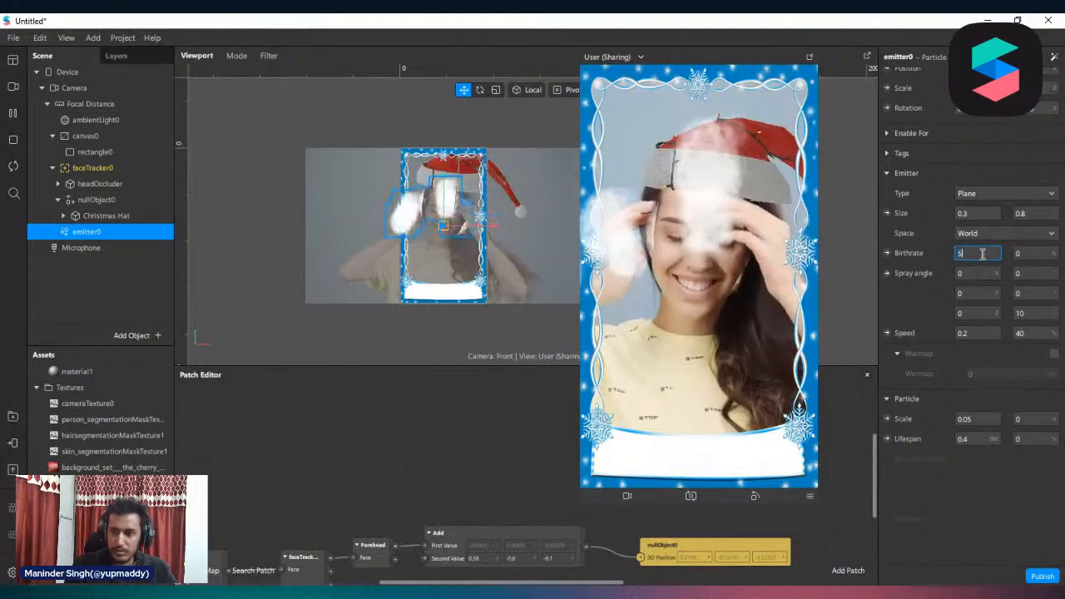
{"action": "key", "text": "Return"}
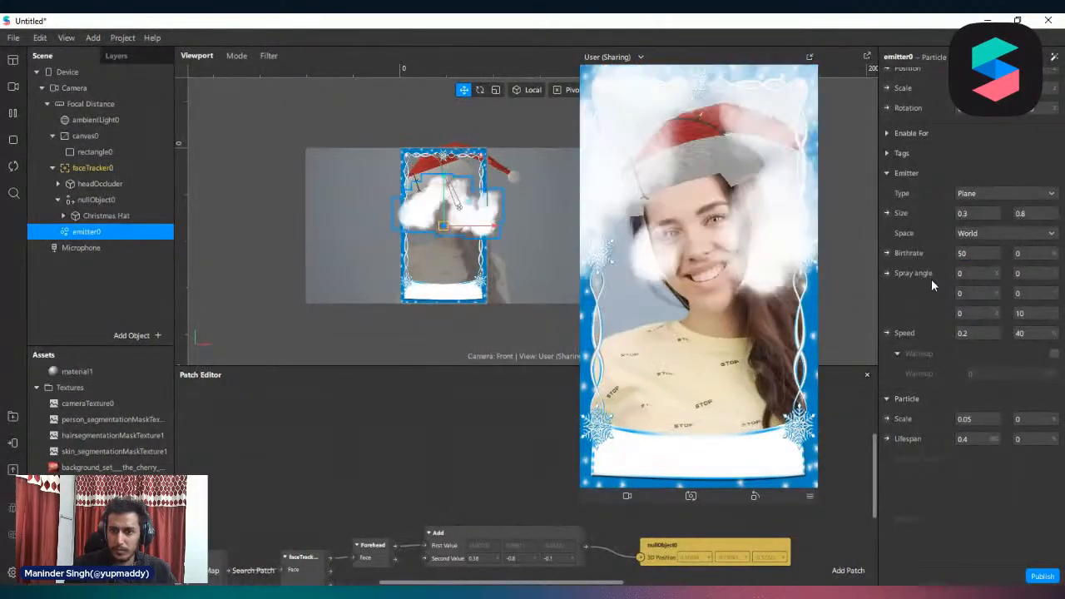
{"action": "scroll", "coordinate": [999, 319], "scroll_direction": "down", "scroll_amount": 1}
{"action": "scroll", "coordinate": [1000, 323], "scroll_direction": "down", "scroll_amount": 3}
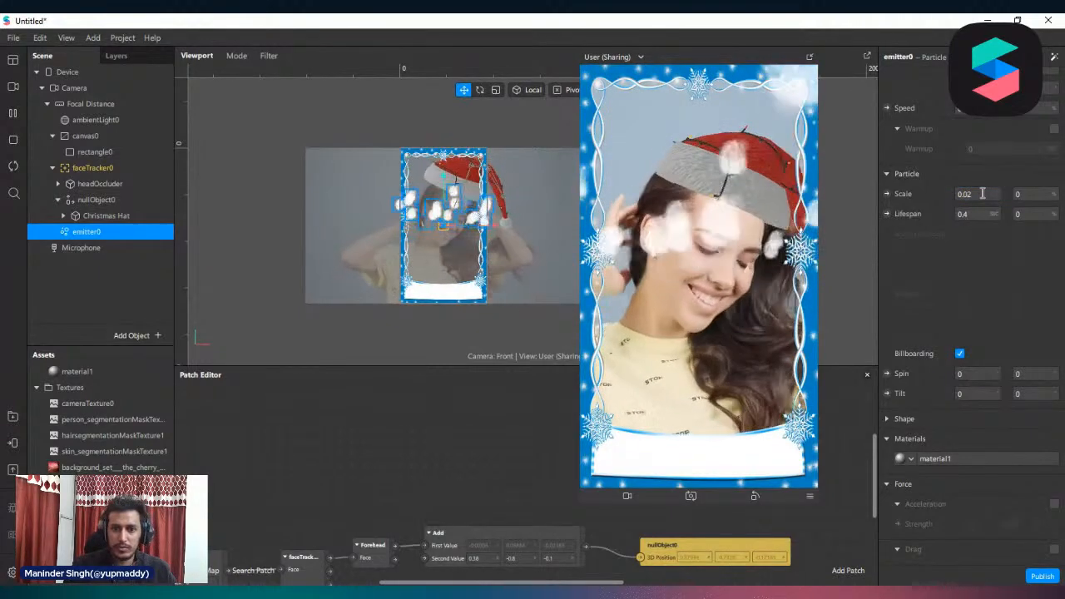
Change emitter0's emitter type to Ring
{"action": "scroll", "coordinate": [495, 167], "scroll_direction": "up", "scroll_amount": 3}
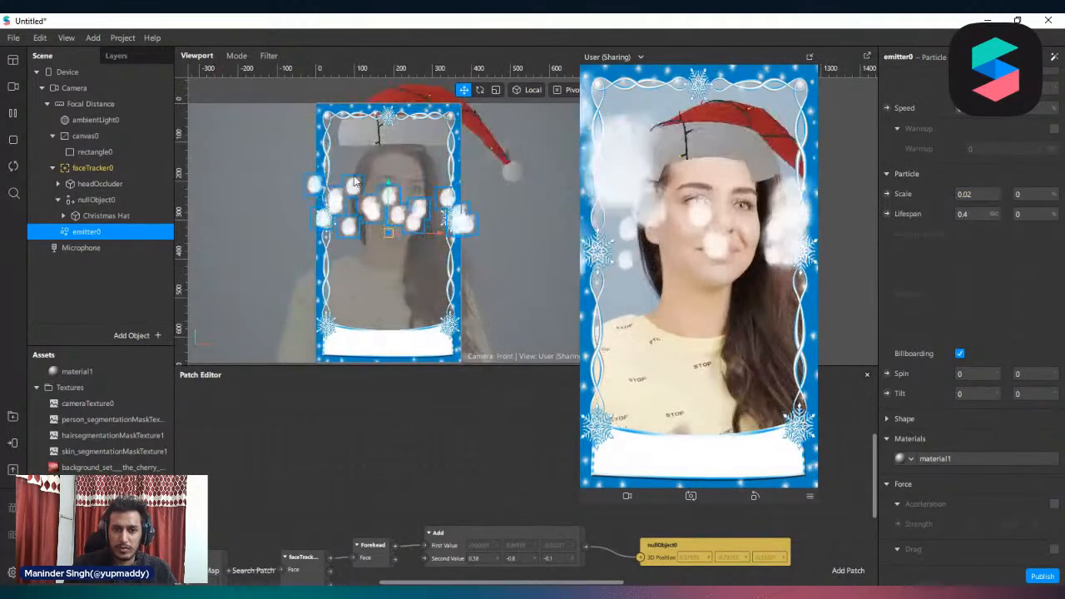
{"action": "scroll", "coordinate": [984, 215], "scroll_direction": "up", "scroll_amount": 3}
{"action": "scroll", "coordinate": [934, 307], "scroll_direction": "up", "scroll_amount": 2}
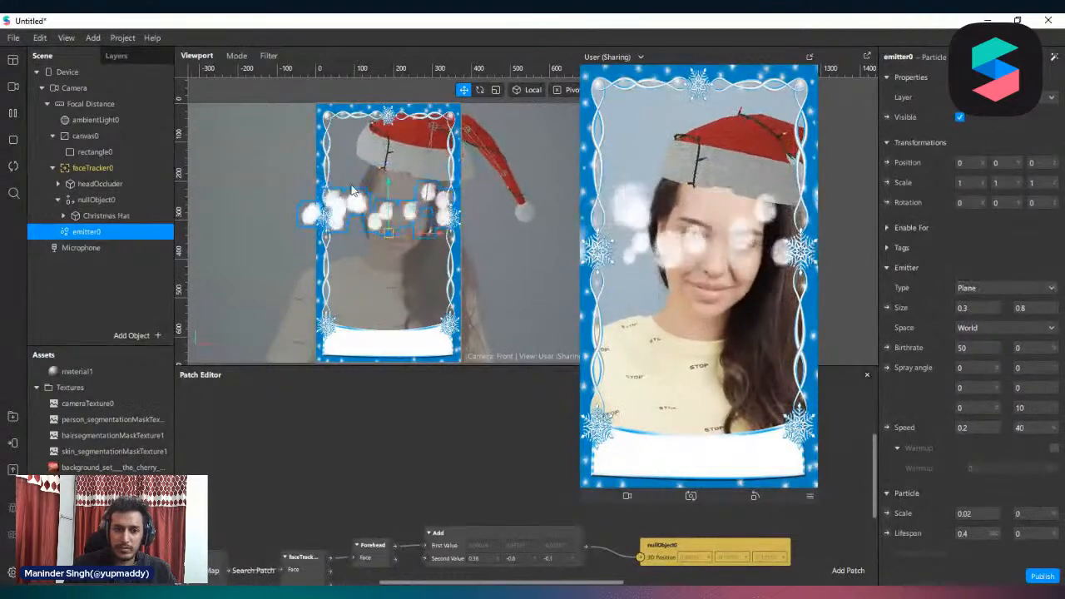
{"action": "left_click", "coordinate": [1002, 288]}
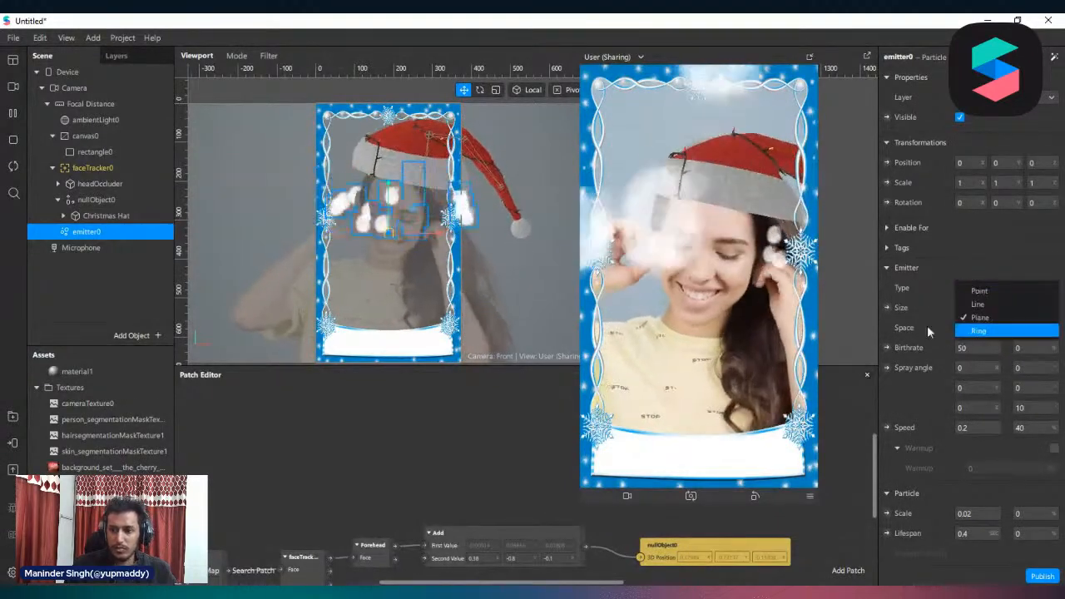
{"action": "left_click", "coordinate": [976, 331]}
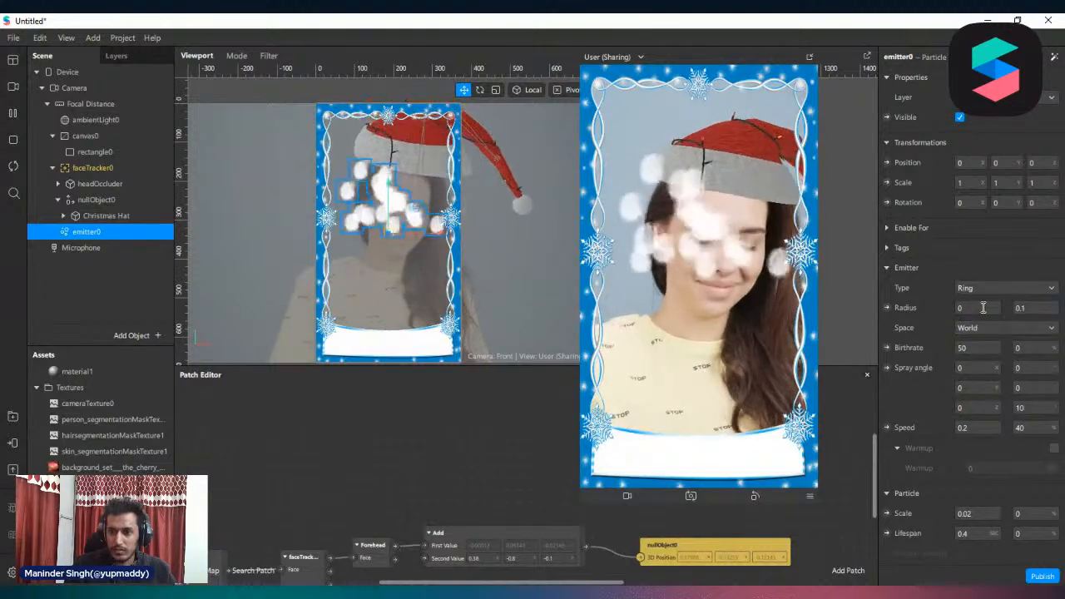
Set the ring emitter's first radius value to 0.1 and its second radius value to 0.5
{"action": "type", "text": "2"}
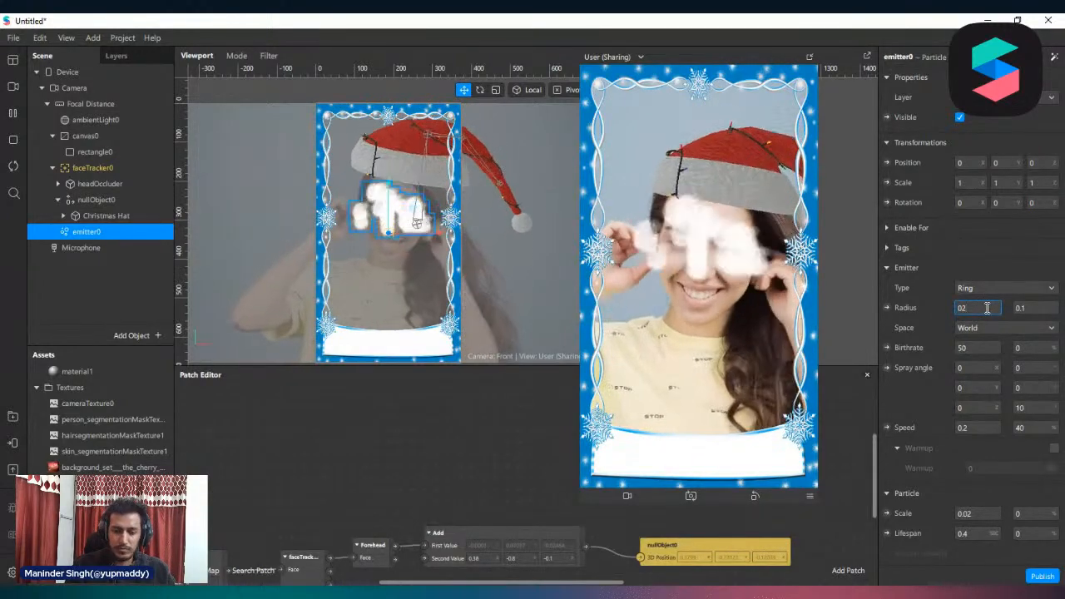
{"action": "key", "text": "BackSpace"}
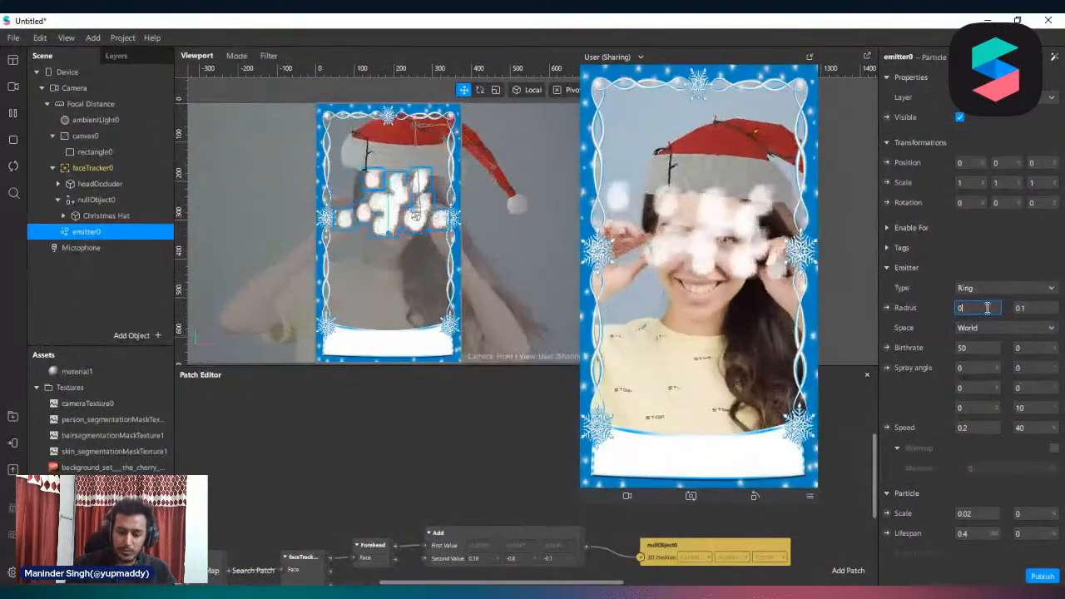
{"action": "type", "text": ".1"}
{"action": "key", "text": "Return"}
{"action": "left_click", "coordinate": [984, 308]}
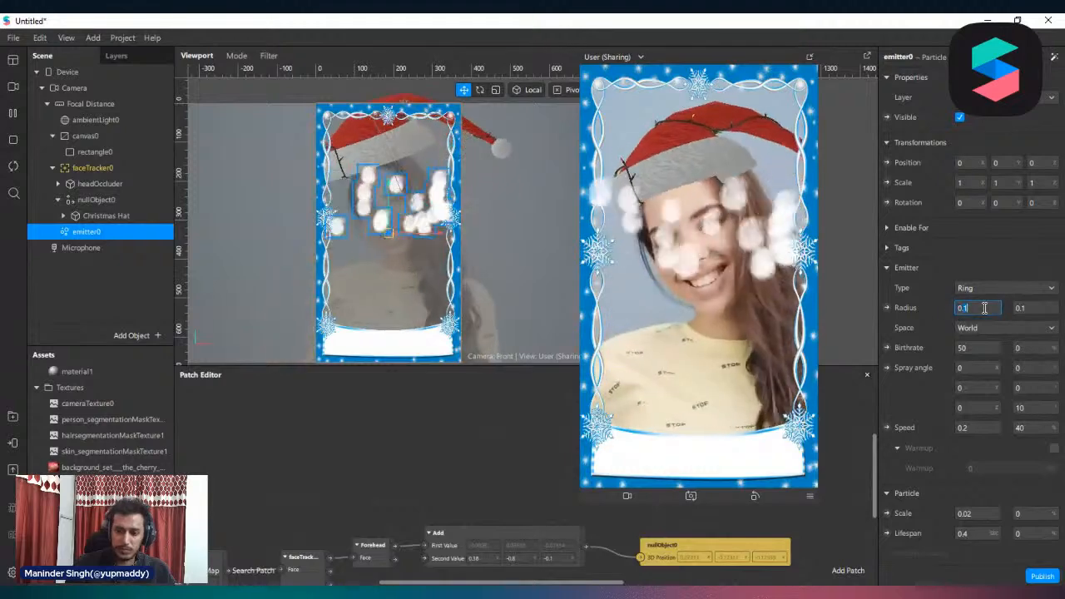
{"action": "type", "text": "0.2"}
{"action": "key", "text": "BackSpace"}
{"action": "type", "text": "1"}
{"action": "key", "text": "Return"}
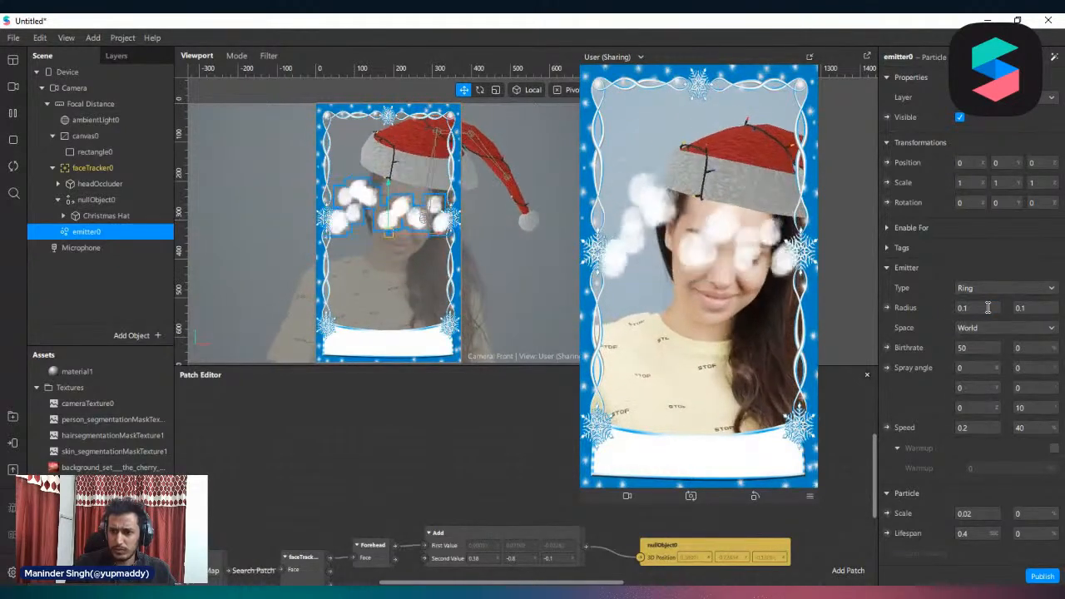
{"action": "left_click", "coordinate": [1046, 308]}
{"action": "type", "text": "0.5"}
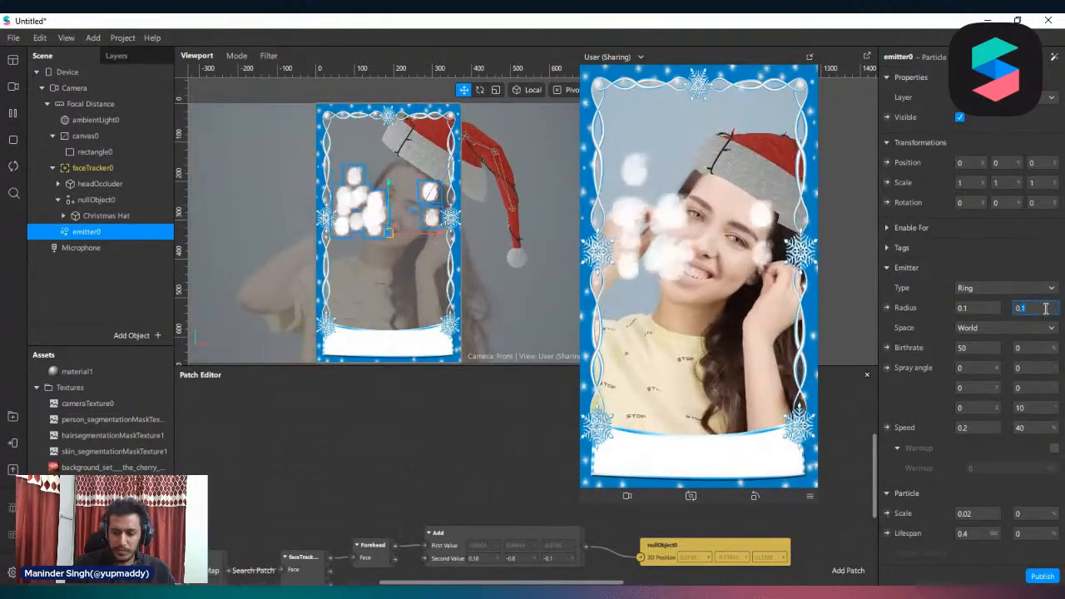
Set the ring emitter's first radius value to 0.2
{"action": "left_click", "coordinate": [978, 308]}
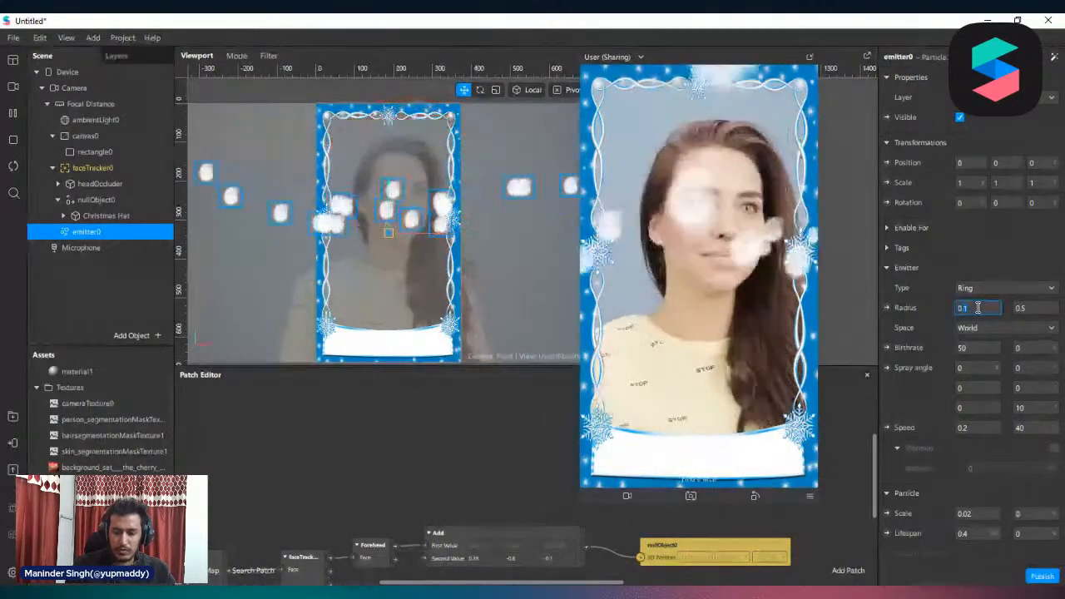
{"action": "type", "text": "0.2"}
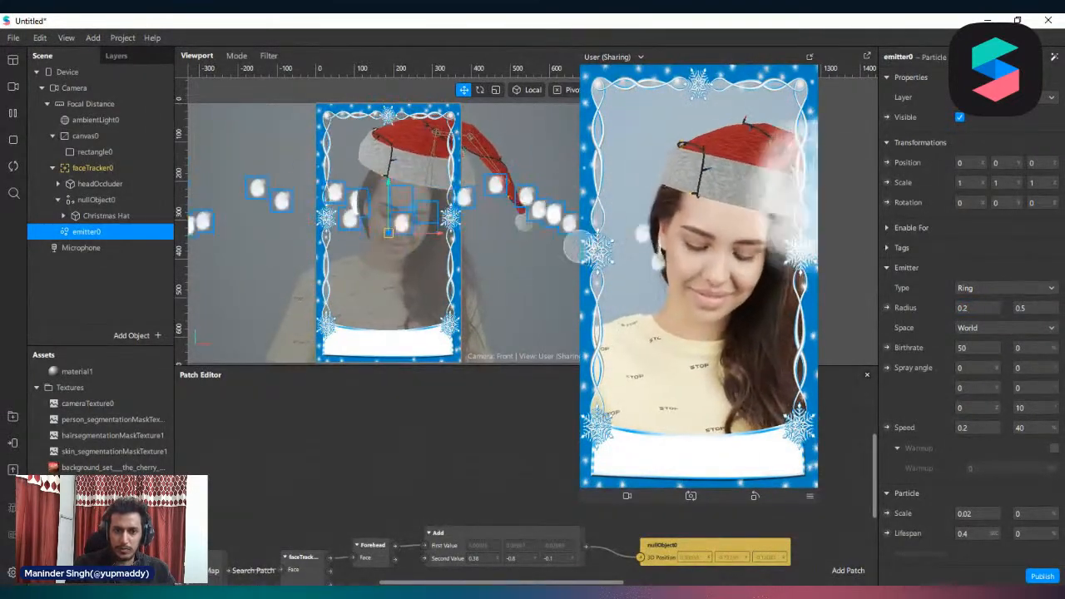
{"action": "scroll", "coordinate": [521, 239], "scroll_direction": "down", "scroll_amount": 5}
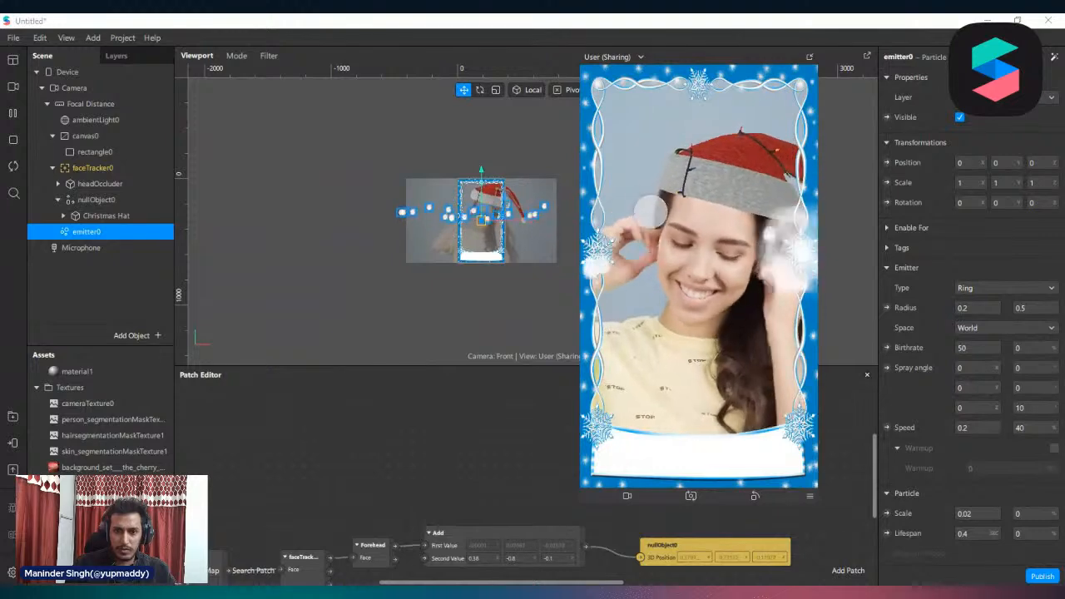
Switch the viewport to Edit 3D Objects mode and choose Simulate Orbit for the preview simulator
{"action": "left_click", "coordinate": [235, 56]}
{"action": "left_click", "coordinate": [247, 80]}
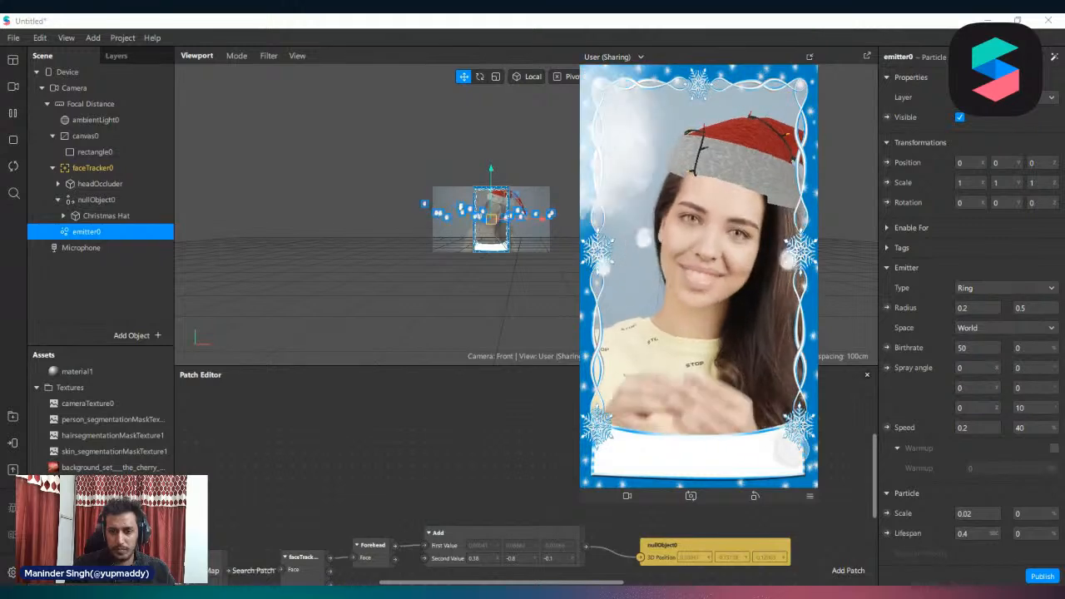
{"action": "left_click", "coordinate": [810, 497]}
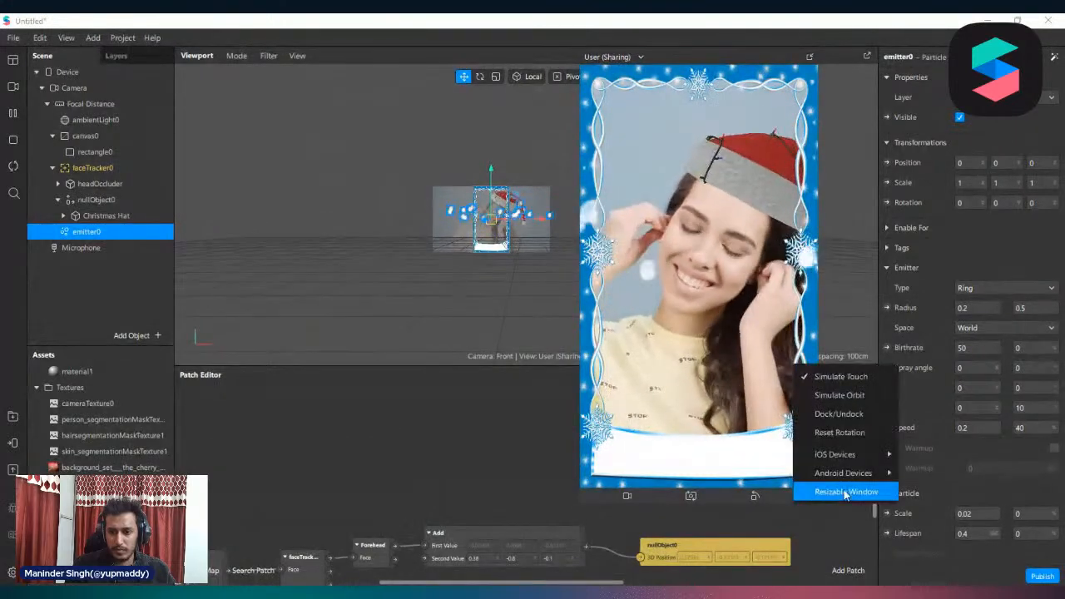
{"action": "left_click", "coordinate": [867, 398]}
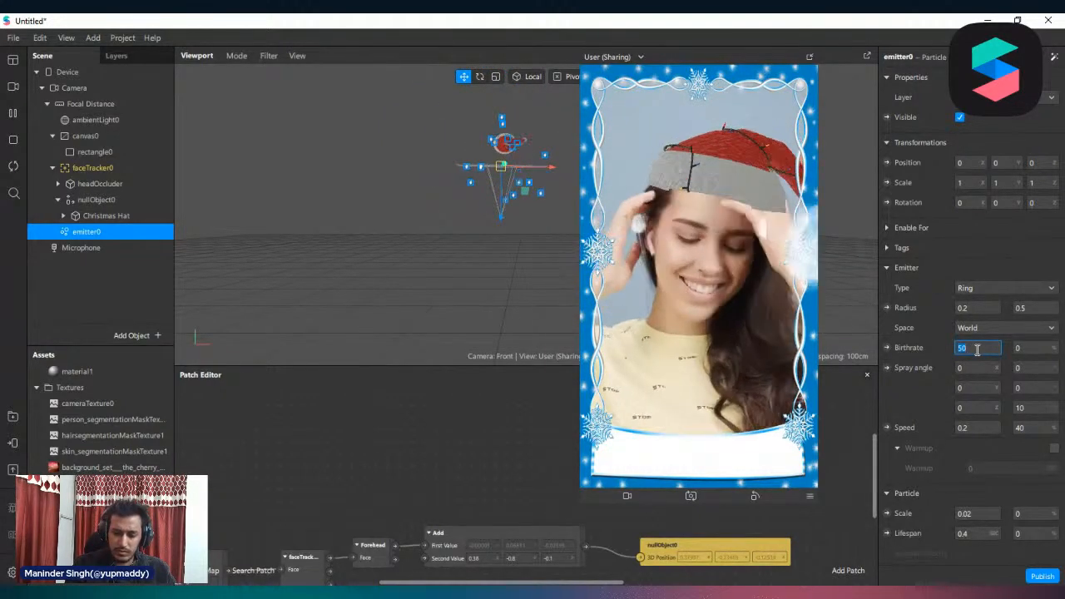
Set emitter0's birthrate to 500
{"action": "key", "text": "Return"}
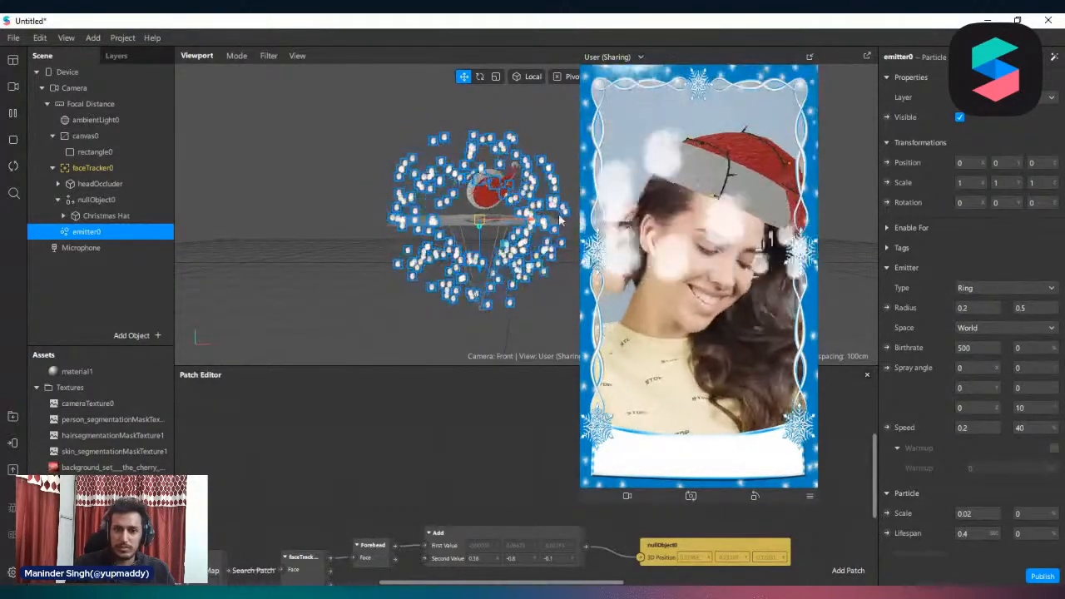
Open the emitter's material1 and turn off its Use Depth Test and Write to Depth advanced render options
{"action": "scroll", "coordinate": [966, 292], "scroll_direction": "down", "scroll_amount": 5}
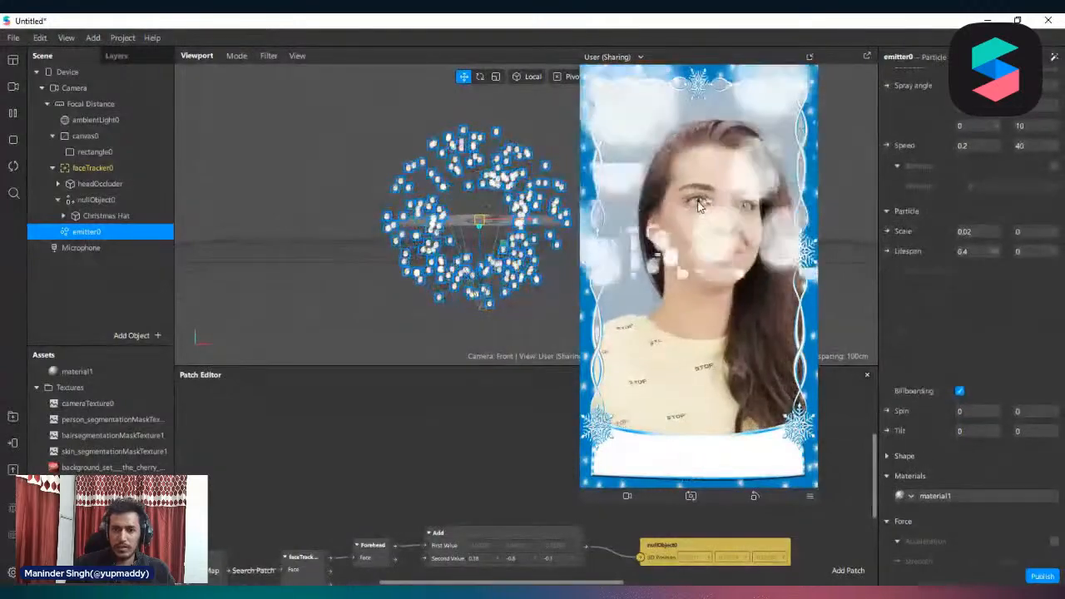
{"action": "scroll", "coordinate": [971, 491], "scroll_direction": "down", "scroll_amount": 1}
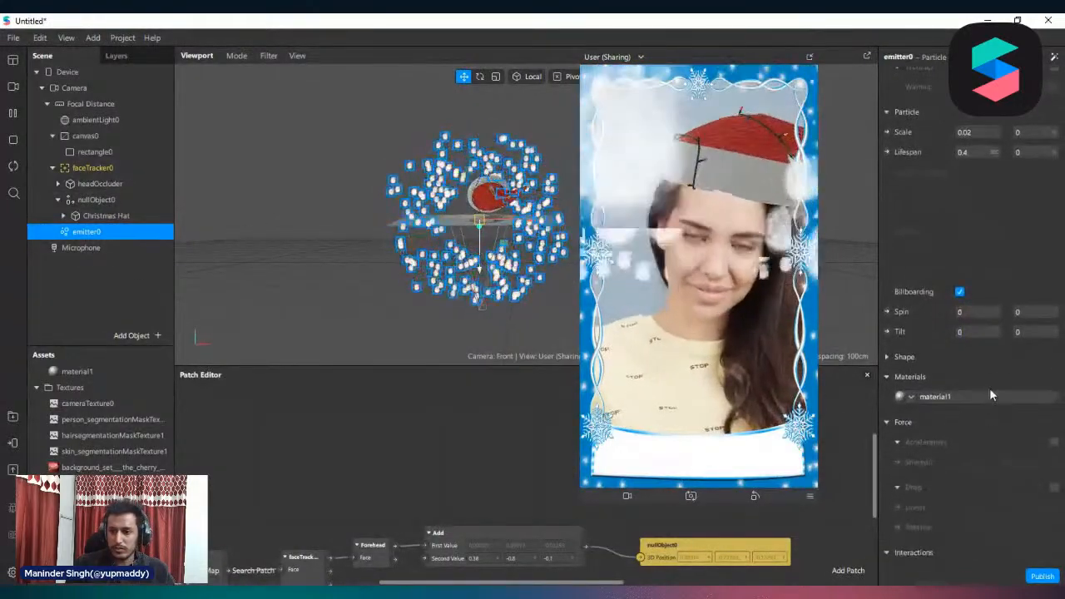
{"action": "left_click", "coordinate": [986, 394]}
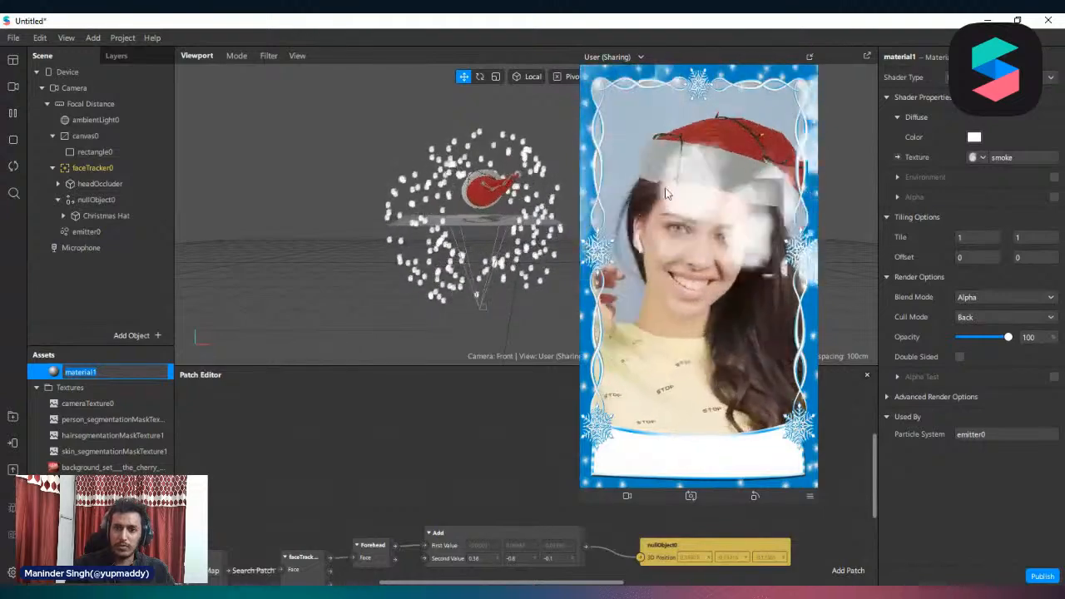
{"action": "left_click", "coordinate": [888, 396]}
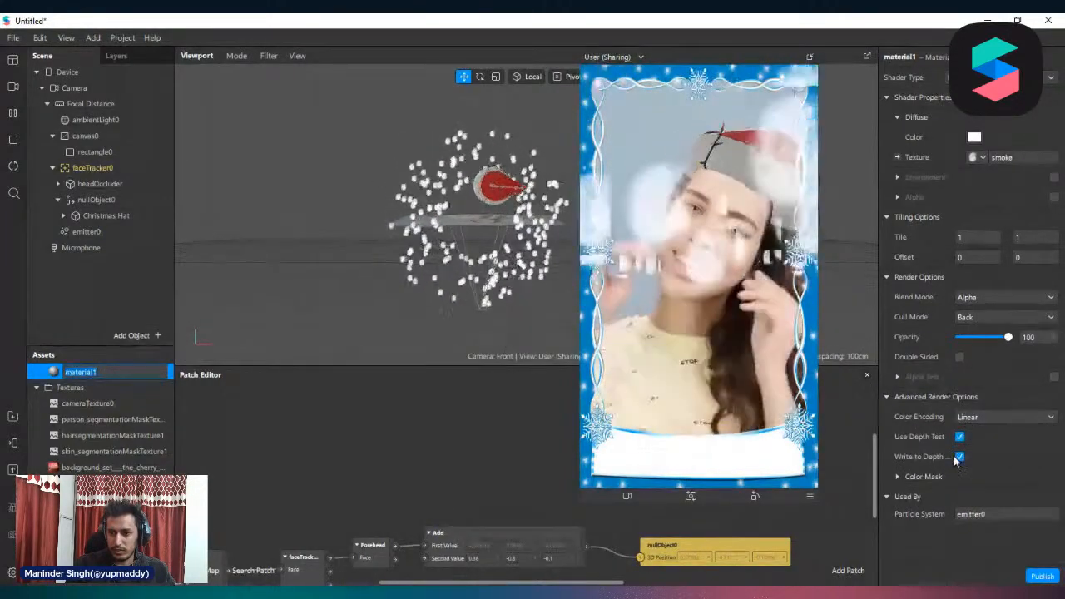
{"action": "left_click", "coordinate": [960, 436]}
{"action": "left_click", "coordinate": [961, 458]}
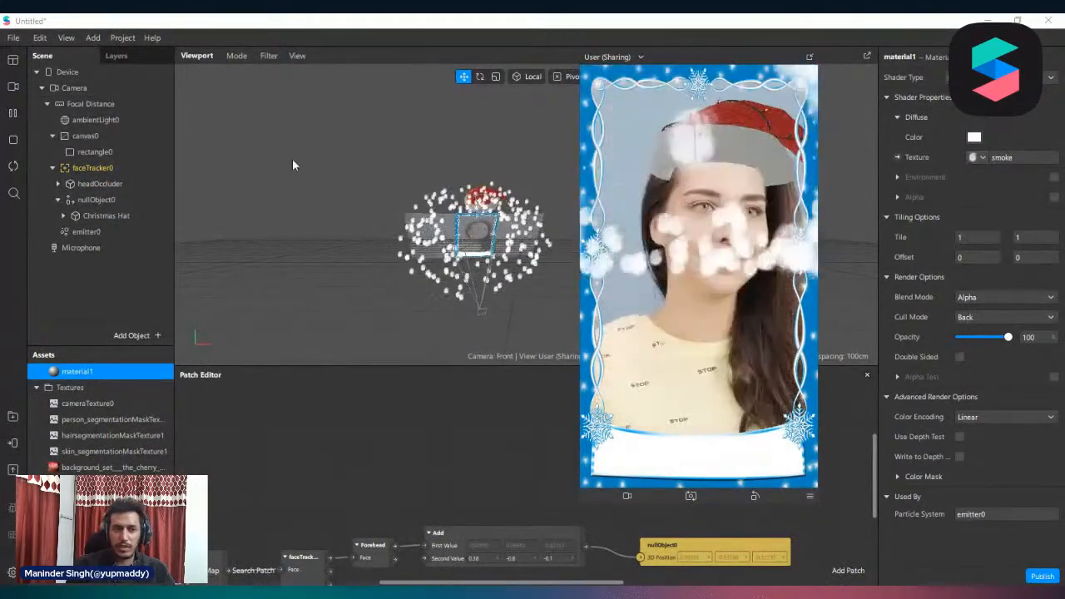
Change emitter0's emitter type to Line
{"action": "left_click", "coordinate": [86, 231]}
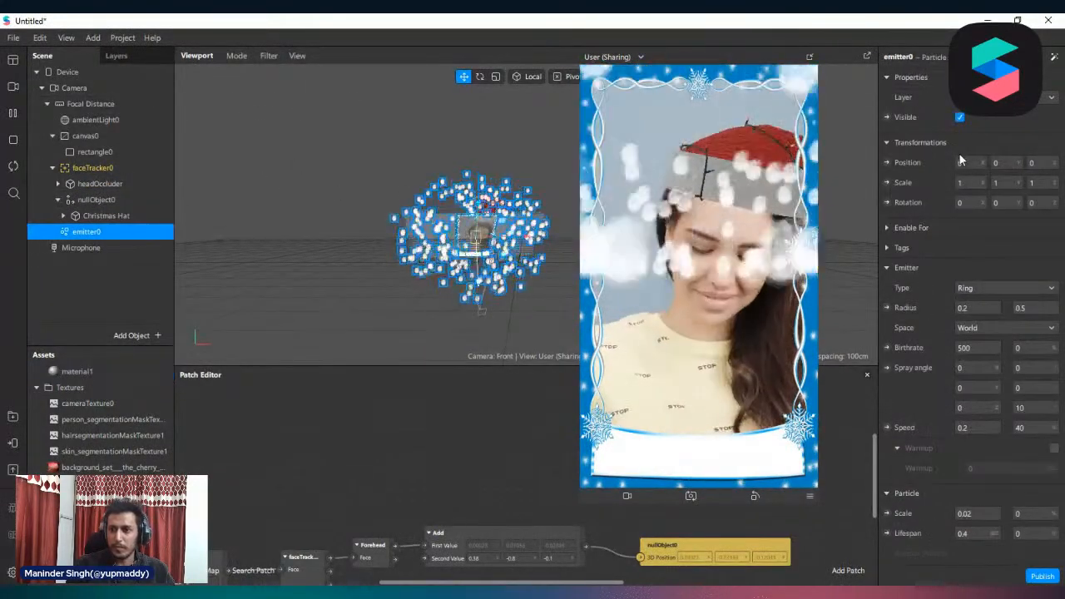
{"action": "left_click", "coordinate": [992, 288]}
{"action": "left_click", "coordinate": [982, 304]}
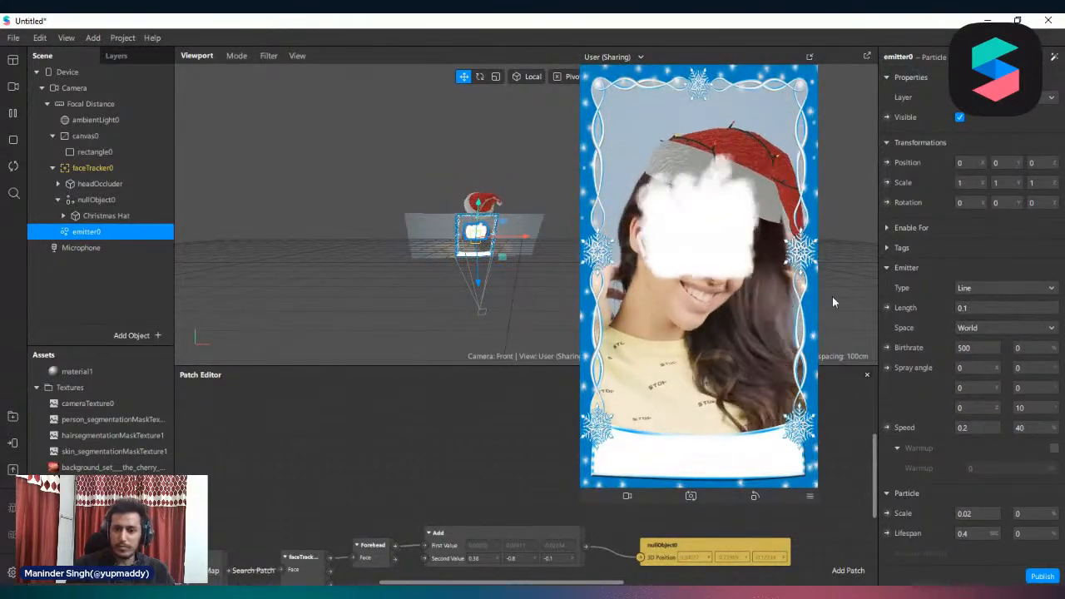
In Edit 2D Objects mode, lower emitter0 to the frame's bottom at Y position -0.230 and set its line length to 0.3
{"action": "scroll", "coordinate": [957, 320], "scroll_direction": "down", "scroll_amount": 5}
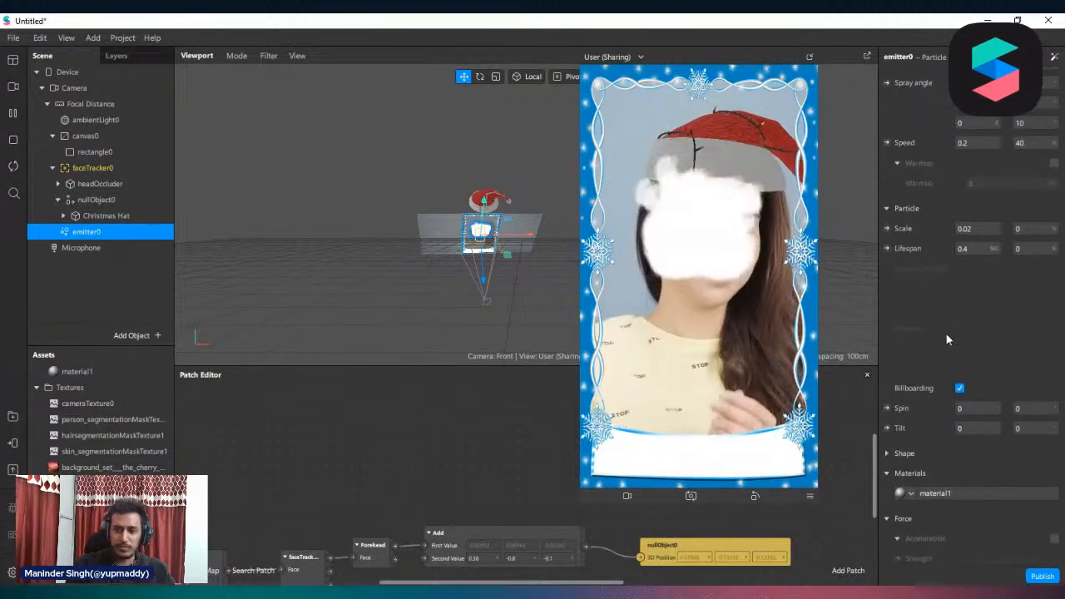
{"action": "scroll", "coordinate": [957, 337], "scroll_direction": "up", "scroll_amount": 4}
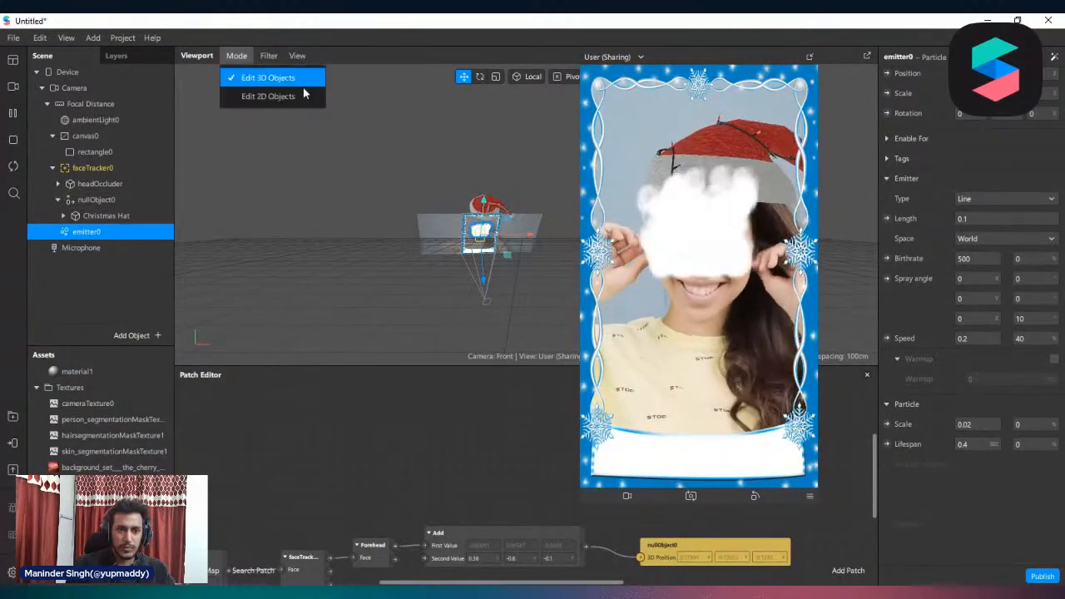
{"action": "left_click", "coordinate": [290, 98]}
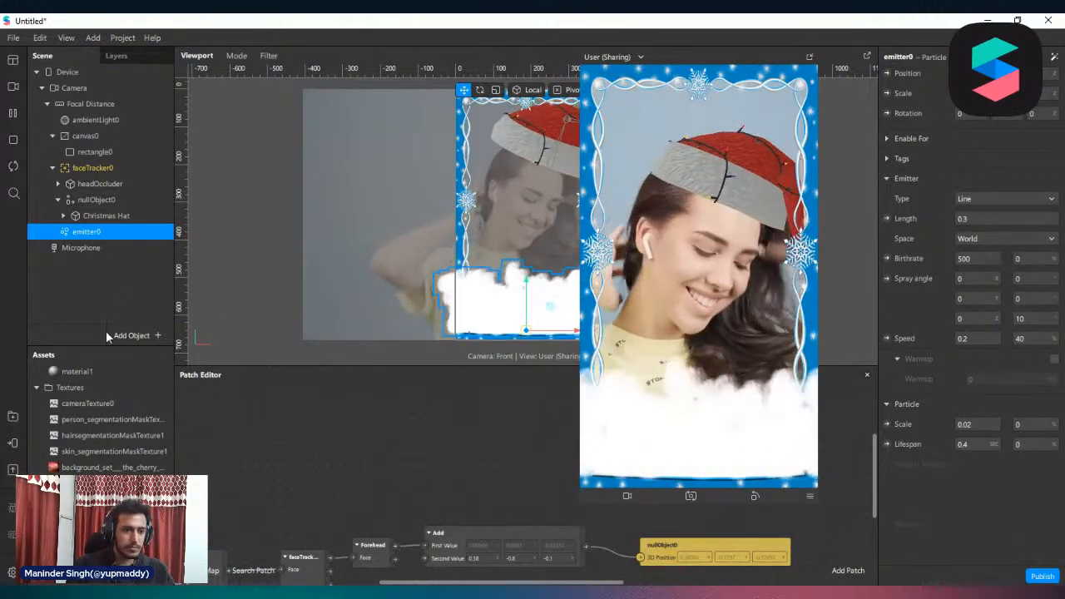
Open material1 and set its opacity to 15%
{"action": "scroll", "coordinate": [105, 443], "scroll_direction": "down", "scroll_amount": 1}
{"action": "double_click", "coordinate": [84, 385]}
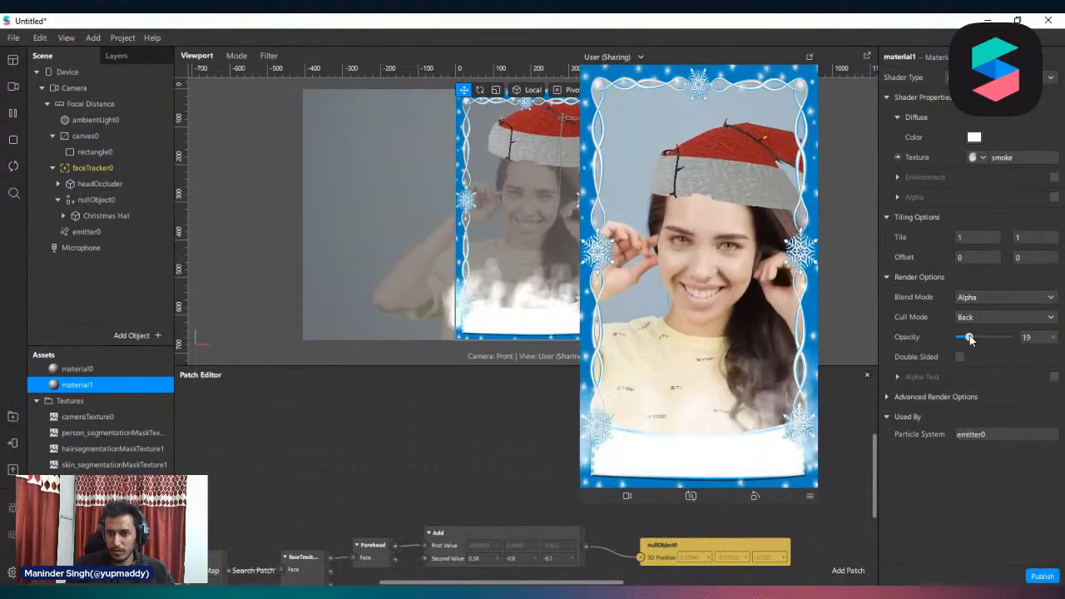
{"action": "left_click_drag", "start_coordinate": [970, 337], "coordinate": [968, 339]}
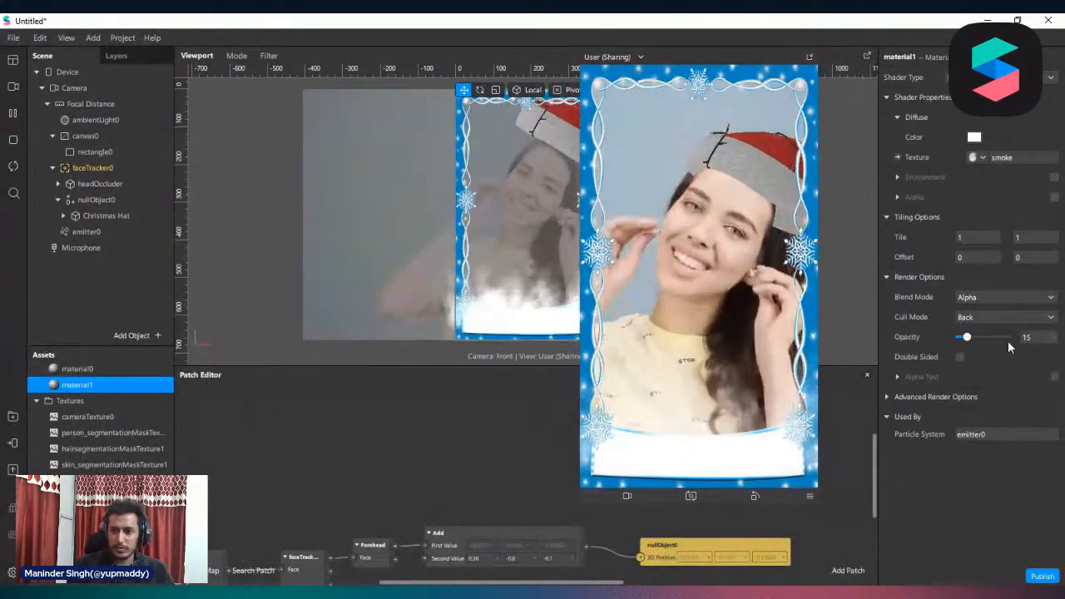
Try the Add blend mode on material1 with its opacity lowered to 11%
{"action": "left_click", "coordinate": [1013, 297]}
{"action": "left_click", "coordinate": [992, 300]}
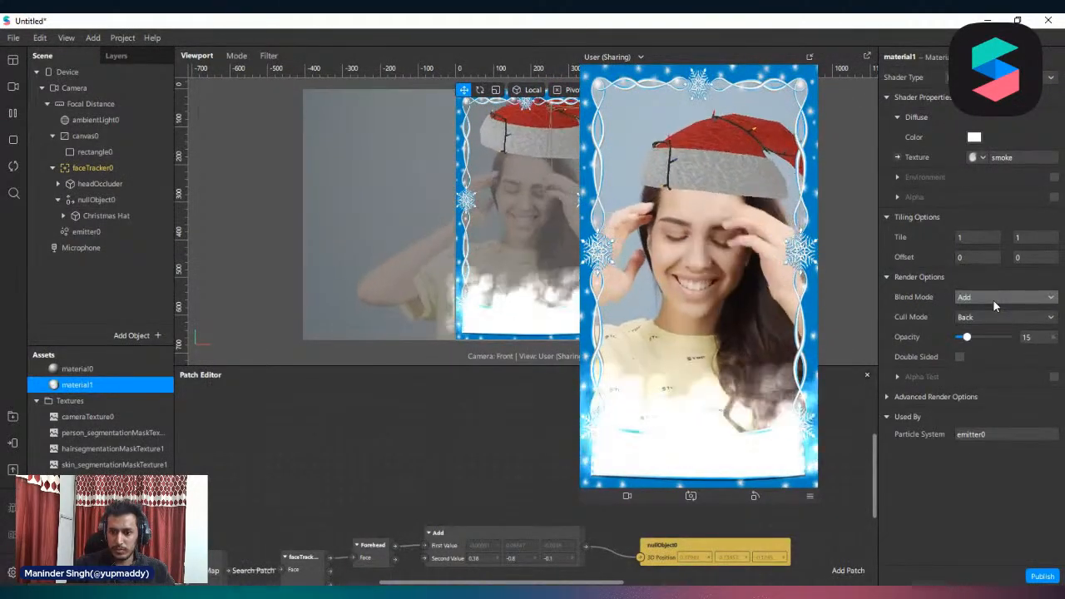
{"action": "left_click_drag", "start_coordinate": [967, 337], "coordinate": [964, 339]}
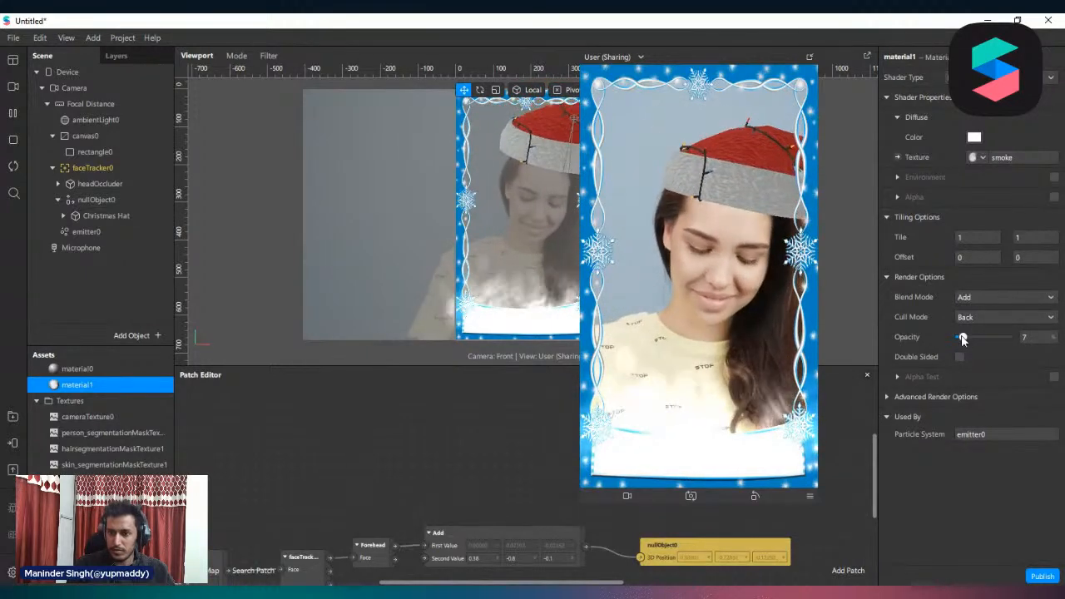
Set material1's blend mode back to Alpha and its opacity to 25%
{"action": "left_click", "coordinate": [978, 299]}
{"action": "left_click", "coordinate": [980, 319]}
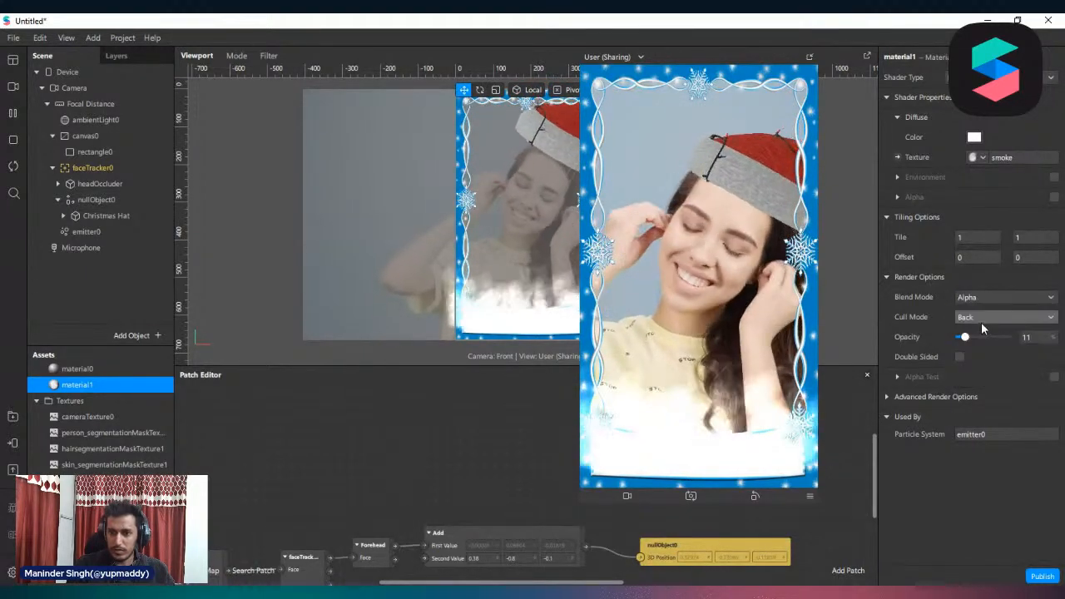
{"action": "left_click_drag", "start_coordinate": [961, 337], "coordinate": [972, 341]}
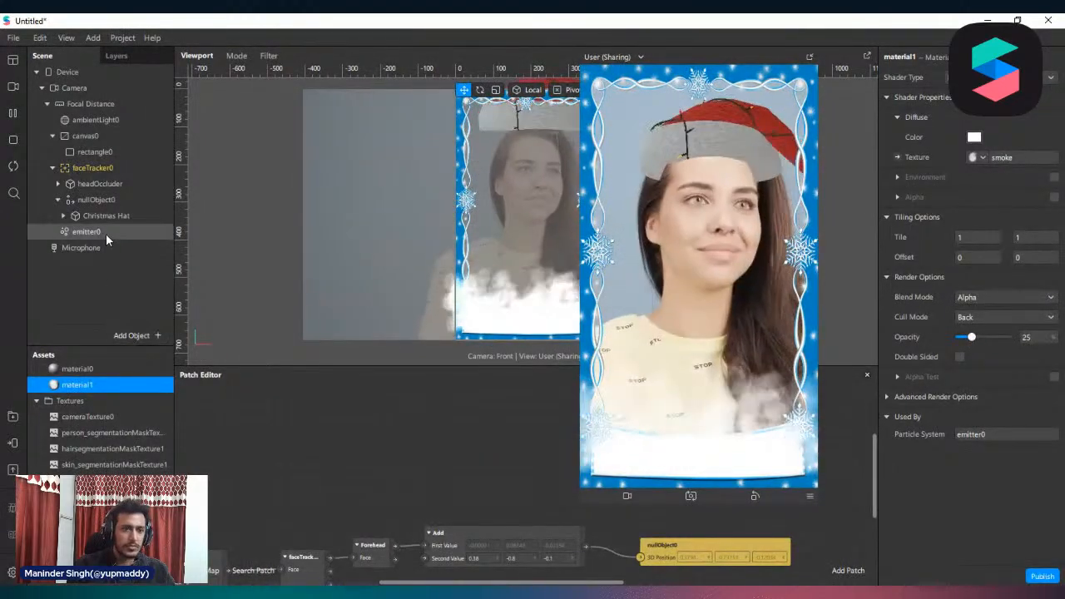
Set the second X spray angle value of emitter0 to 99
{"action": "left_click", "coordinate": [106, 232]}
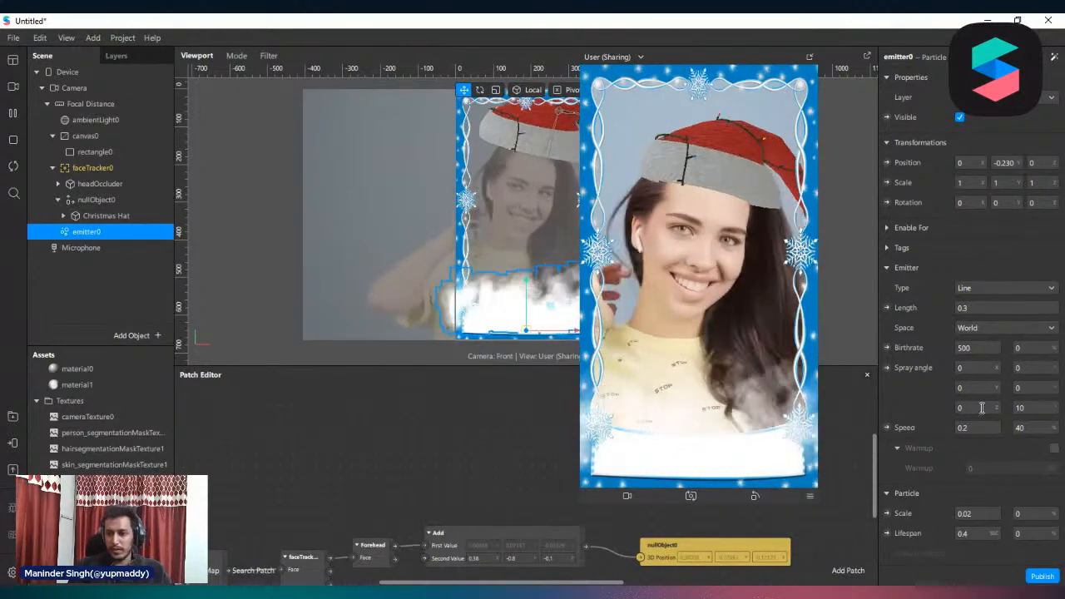
{"action": "left_click", "coordinate": [1039, 369]}
{"action": "type", "text": "90"}
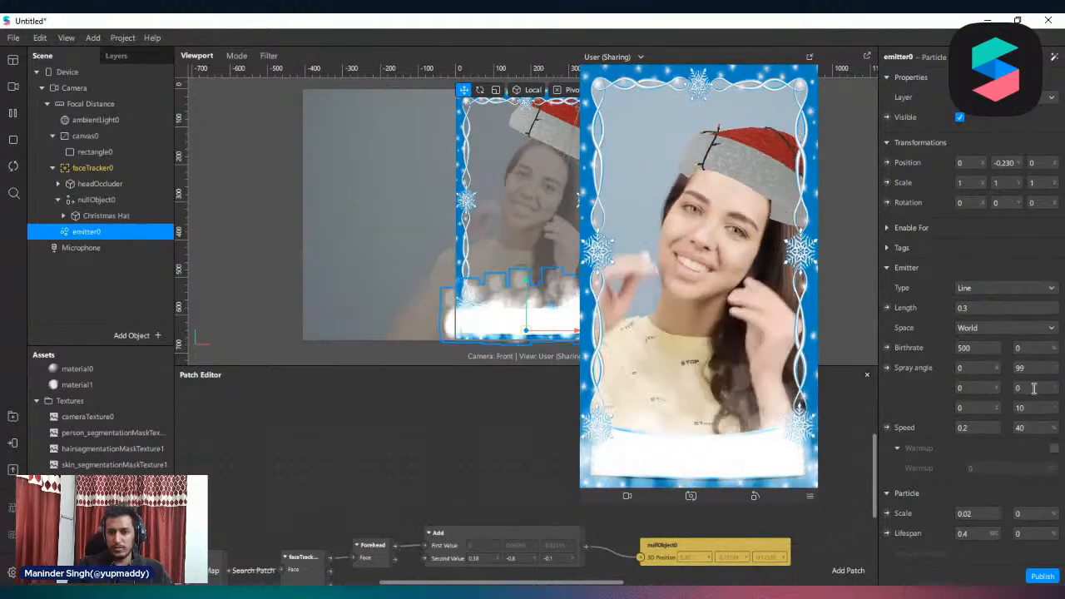
{"action": "scroll", "coordinate": [516, 321], "scroll_direction": "down", "scroll_amount": 2}
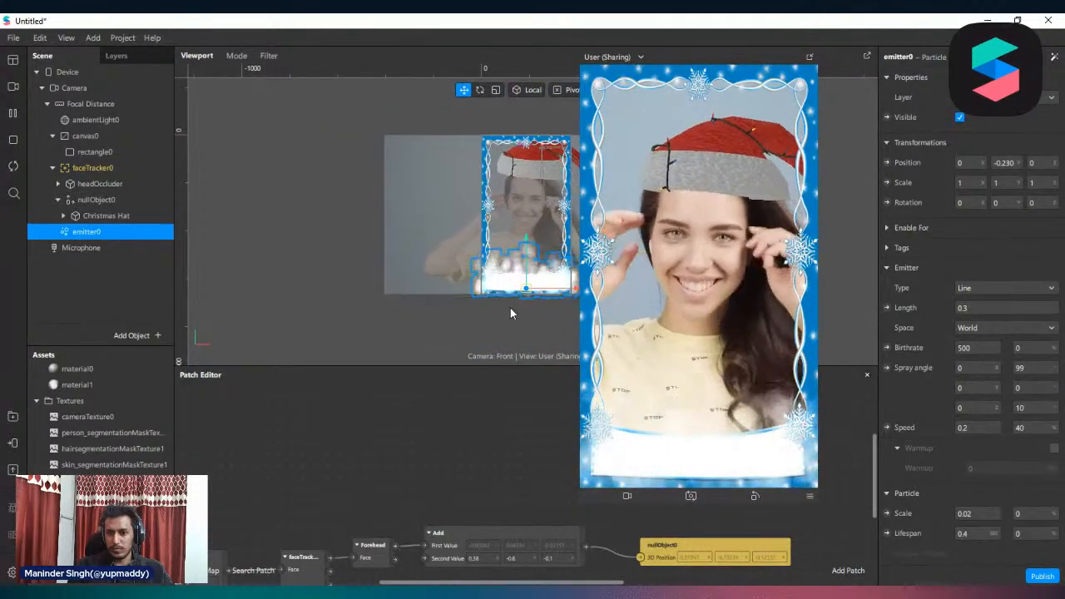
{"action": "scroll", "coordinate": [511, 309], "scroll_direction": "up", "scroll_amount": 1}
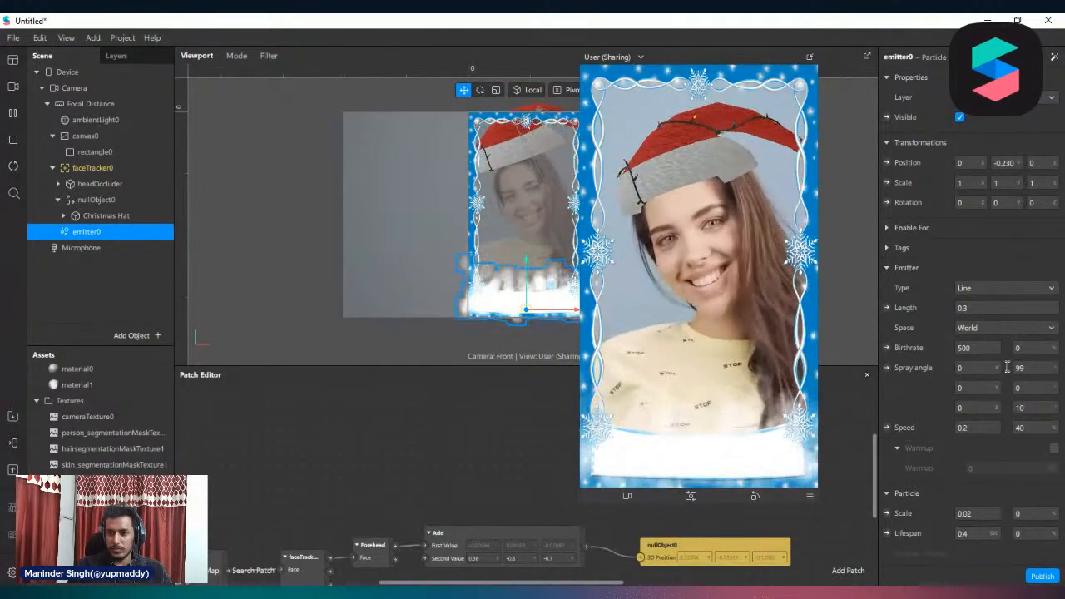
Set the first X spray angle value of emitter0 to -180
{"action": "left_click", "coordinate": [1027, 368]}
{"action": "left_click", "coordinate": [970, 367]}
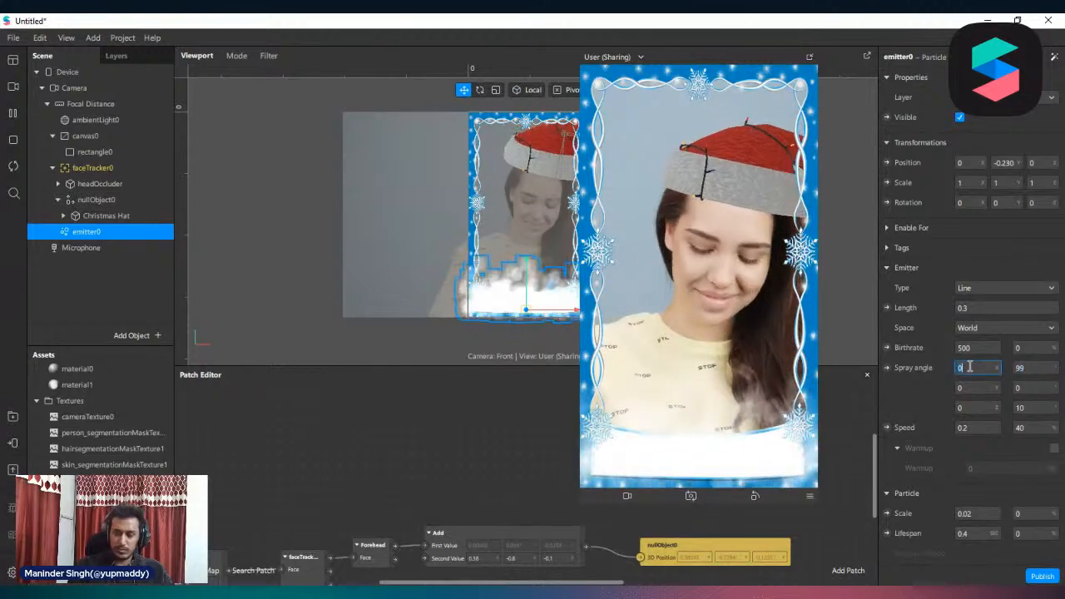
{"action": "type", "text": "-"}
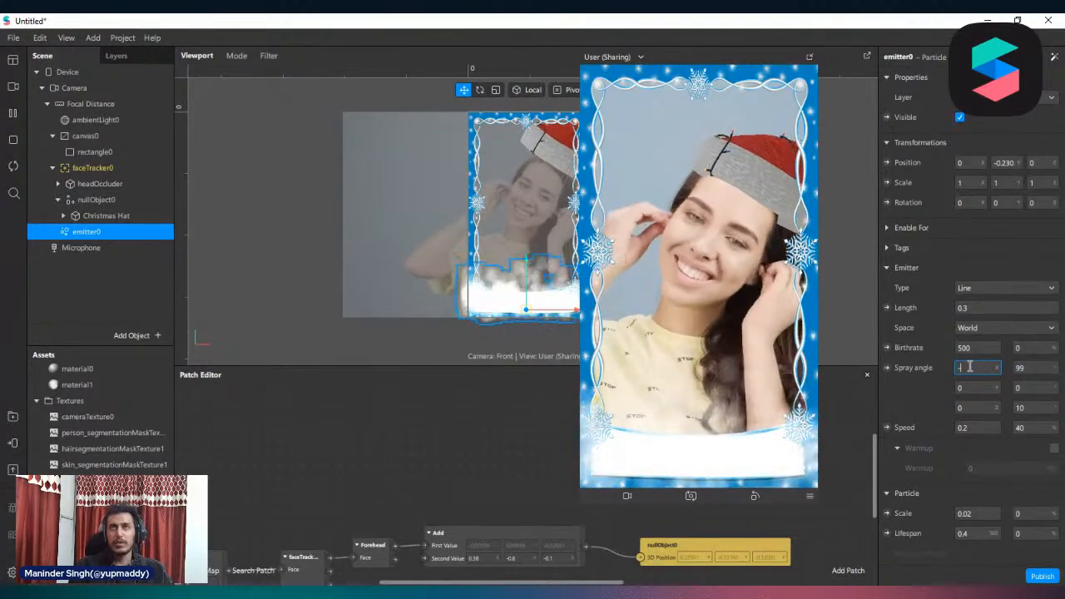
{"action": "type", "text": "18"}
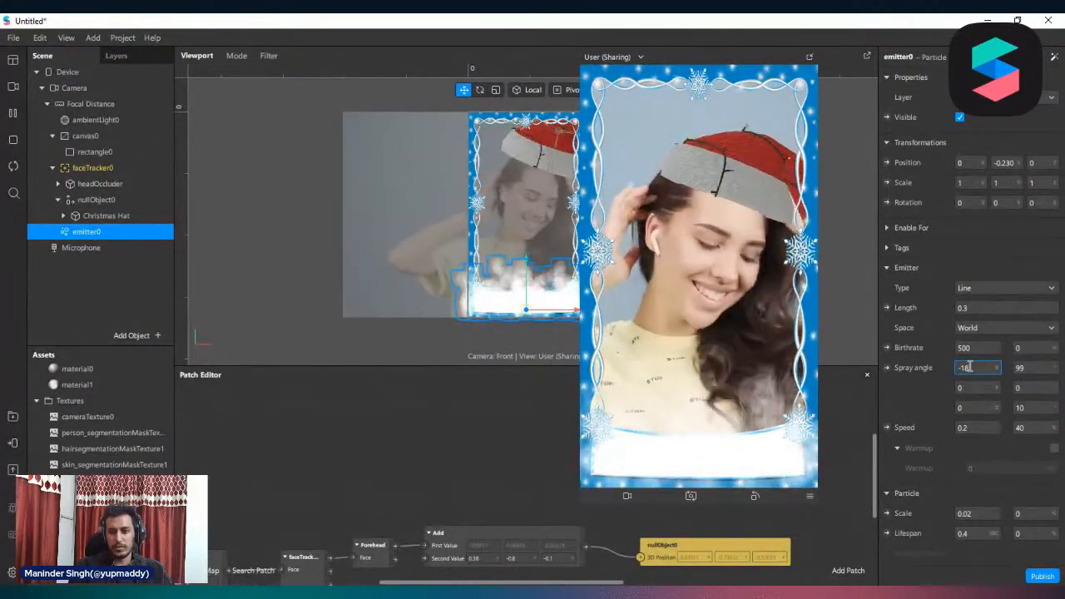
{"action": "type", "text": "0"}
{"action": "key", "text": "Return"}
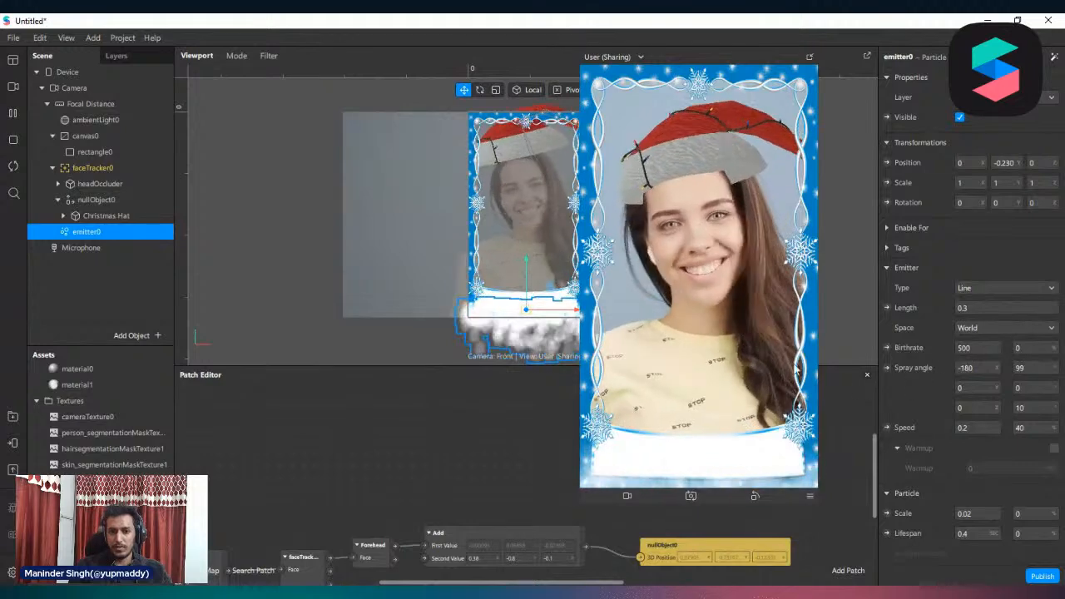
{"action": "scroll", "coordinate": [507, 325], "scroll_direction": "down", "scroll_amount": 2}
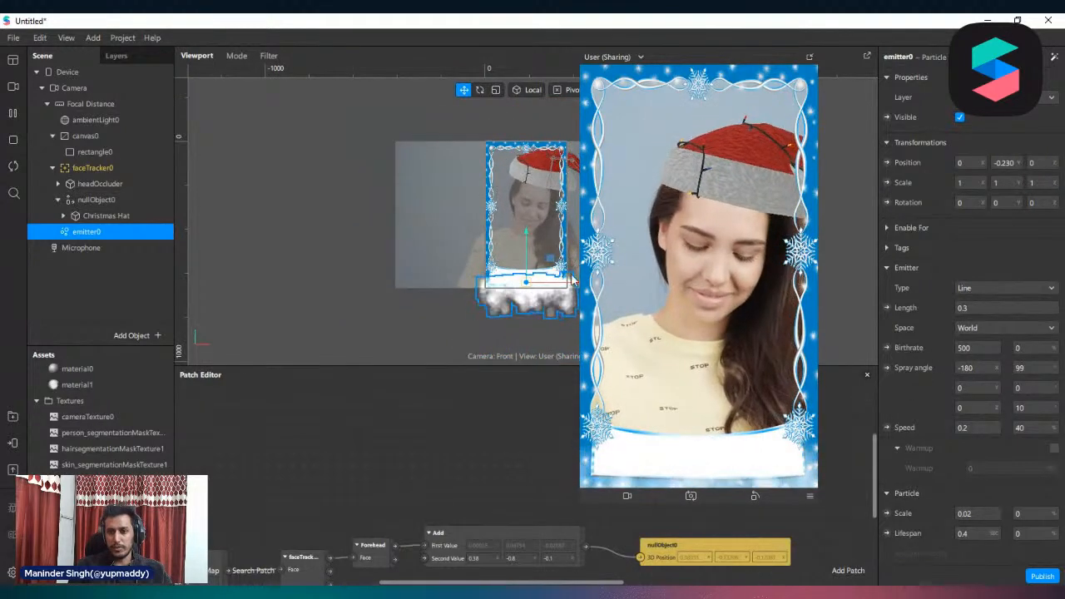
{"action": "scroll", "coordinate": [573, 281], "scroll_direction": "up", "scroll_amount": 2}
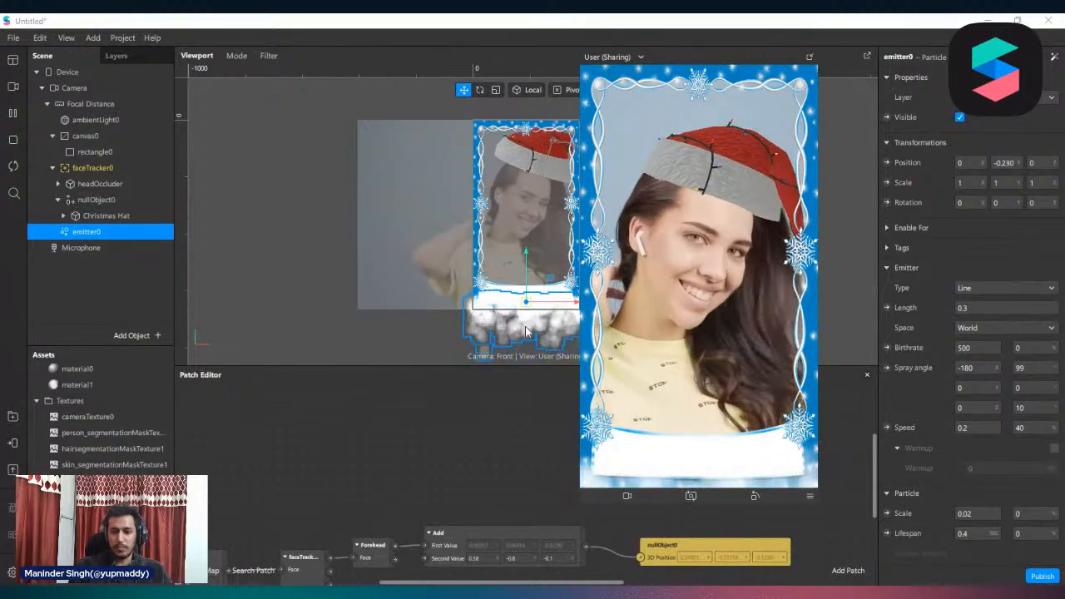
Set the first X spray angle value of emitter0 to 180
{"action": "left_click", "coordinate": [974, 367]}
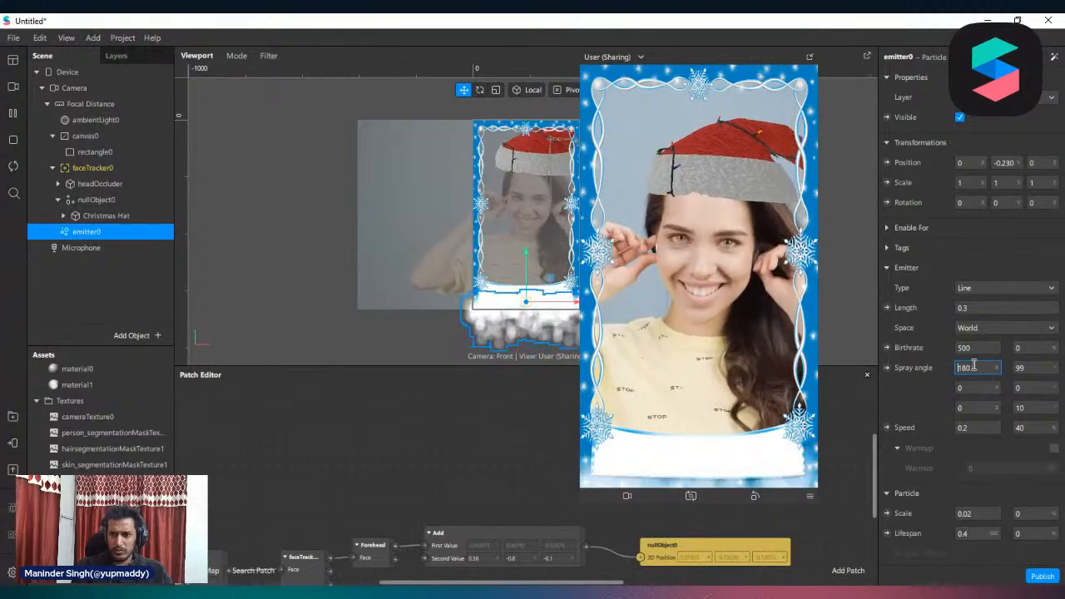
{"action": "type", "text": "180"}
{"action": "key", "text": "Return"}
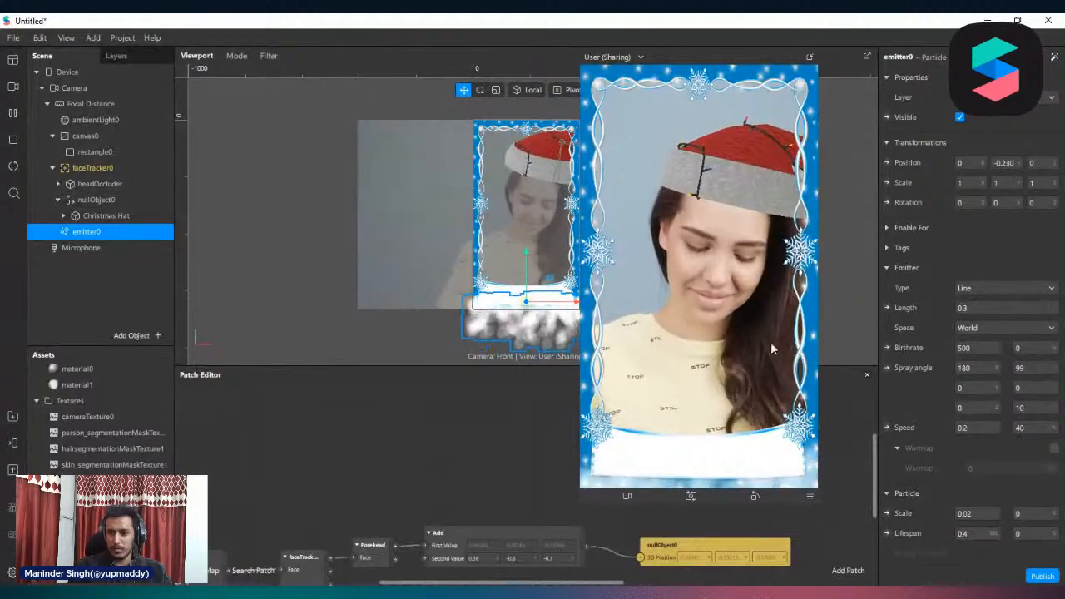
Set the first X spray angle value of emitter0 to 90
{"action": "double_click", "coordinate": [974, 368]}
{"action": "type", "text": "90"}
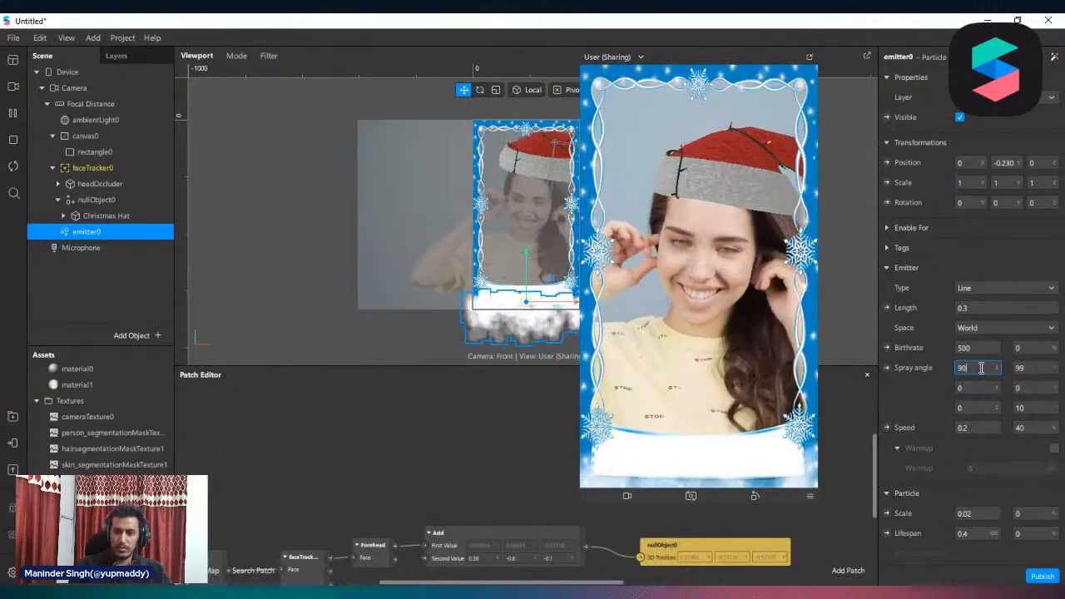
{"action": "key", "text": "Return"}
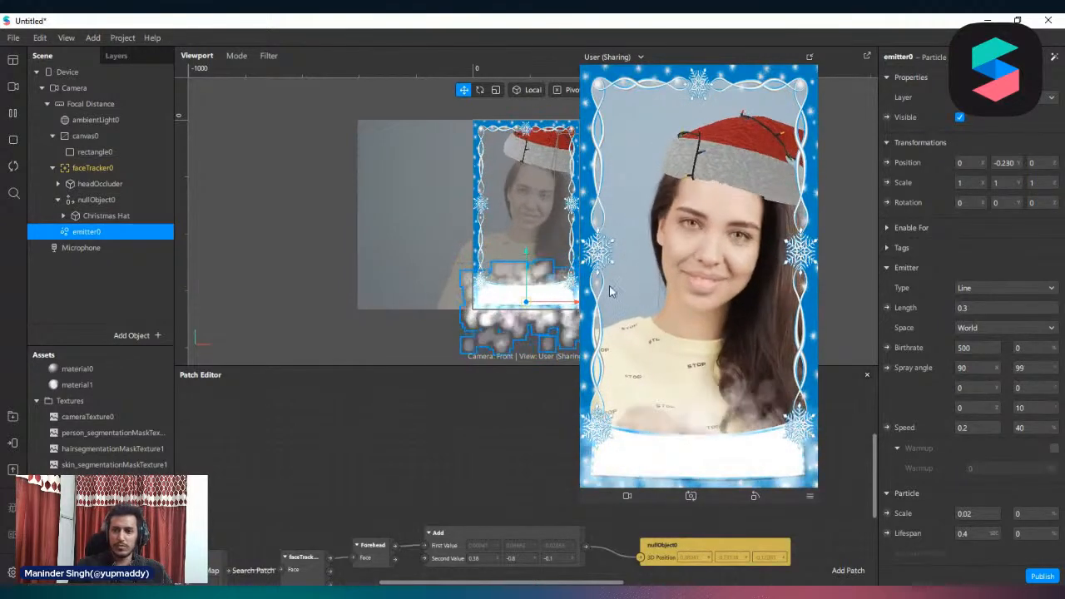
{"action": "middle_click_drag", "start_coordinate": [468, 238], "coordinate": [355, 230]}
{"action": "scroll", "coordinate": [375, 288], "scroll_direction": "up", "scroll_amount": 4}
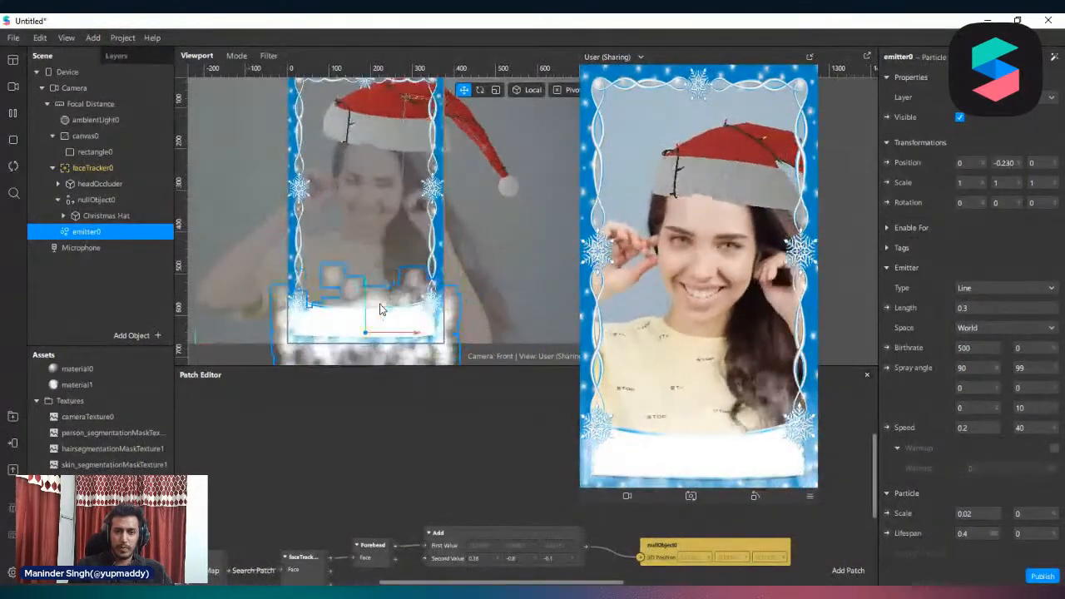
Set the first X spray angle value of emitter0 to 0
{"action": "left_click", "coordinate": [984, 372]}
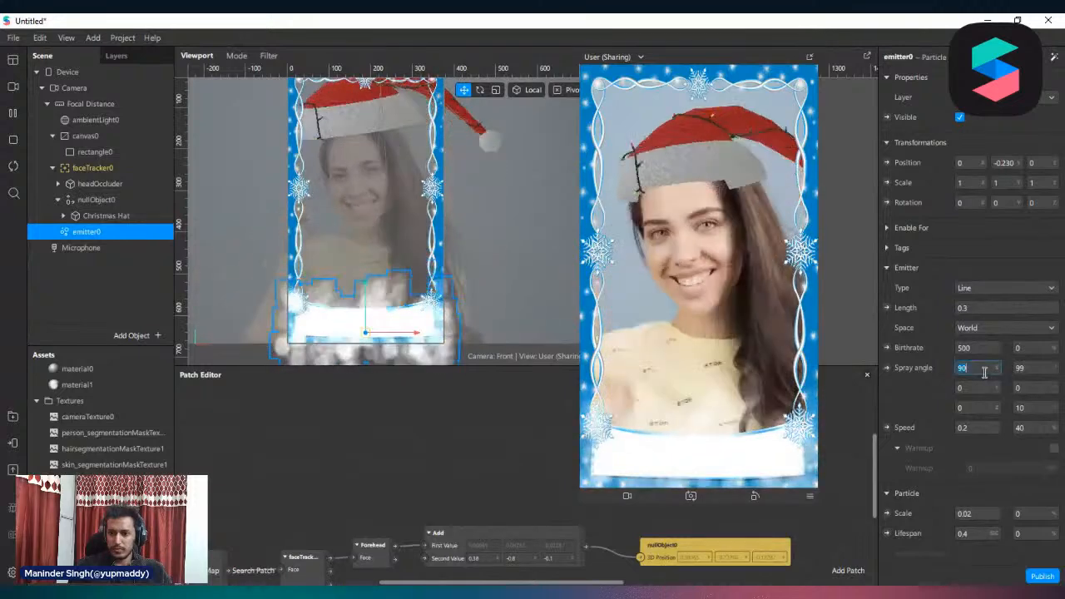
{"action": "type", "text": "0"}
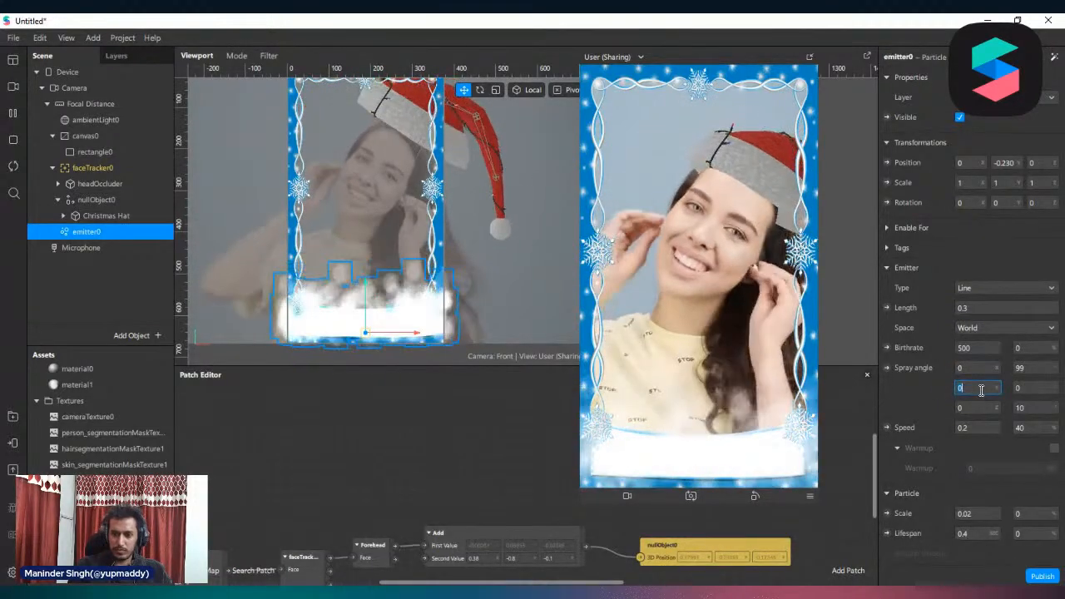
Try 90 as emitter0's first Y spray angle value and set it back to 0
{"action": "left_click", "coordinate": [978, 388]}
{"action": "type", "text": "90"}
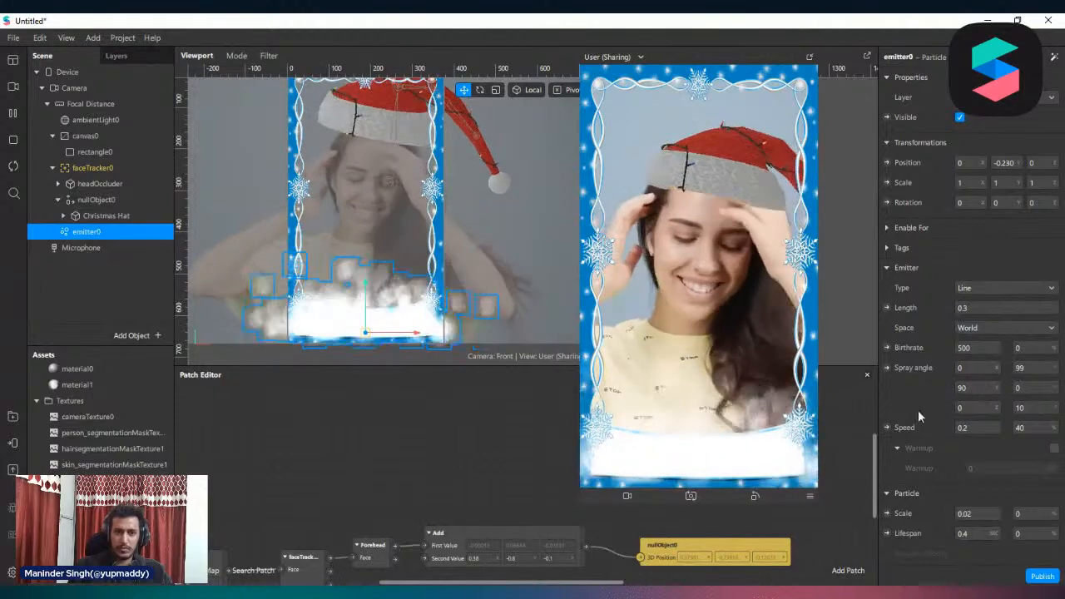
{"action": "double_click", "coordinate": [987, 387]}
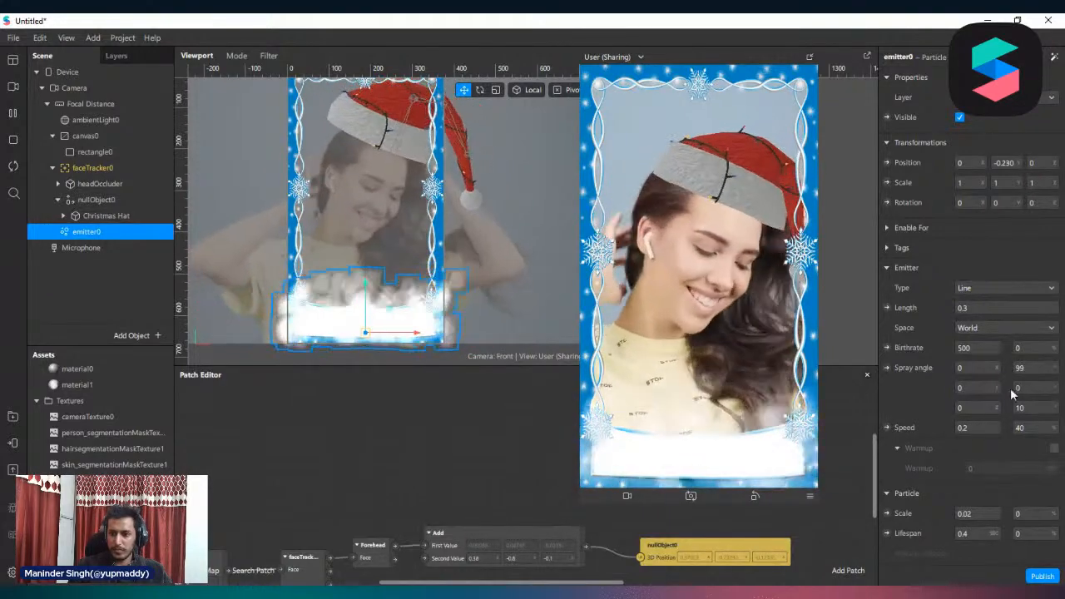
Set emitter0's second Y spray angle value to 99, its second Z value to 50 and its speed to 0.08
{"action": "double_click", "coordinate": [1038, 389]}
{"action": "type", "text": "99"}
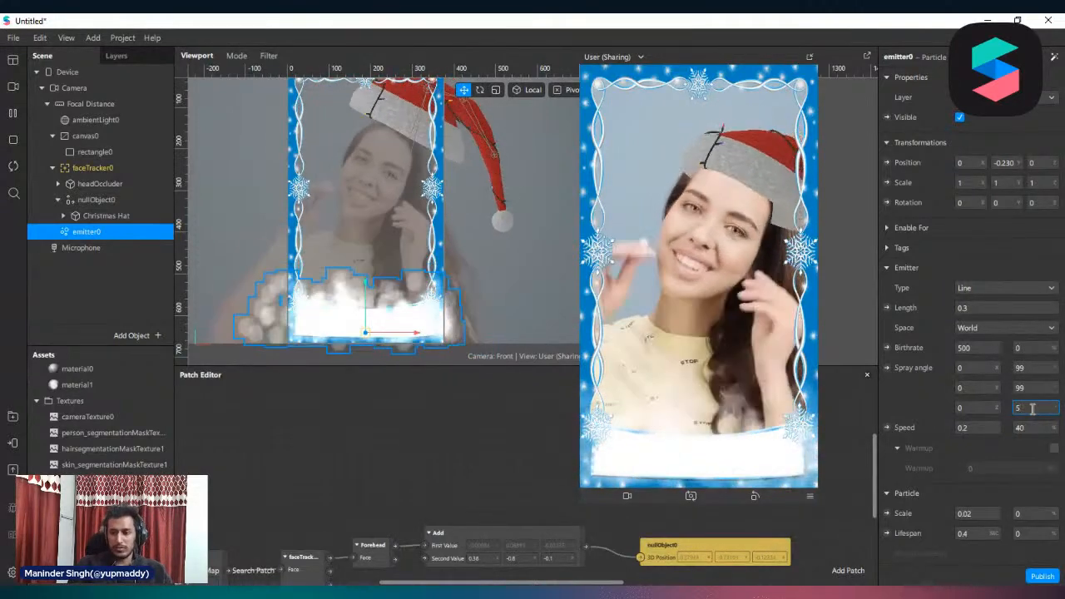
{"action": "scroll", "coordinate": [1044, 408], "scroll_direction": "down", "scroll_amount": 4}
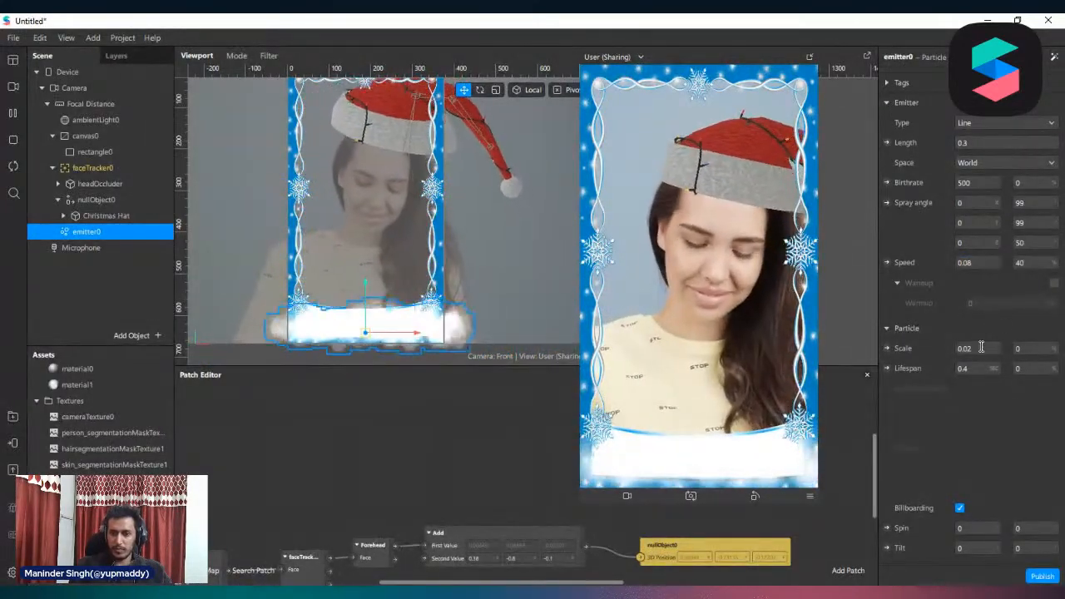
Set the particle lifespan of emitter0 to 1 second
{"action": "scroll", "coordinate": [964, 390], "scroll_direction": "down", "scroll_amount": 3}
{"action": "scroll", "coordinate": [1029, 439], "scroll_direction": "up", "scroll_amount": 3}
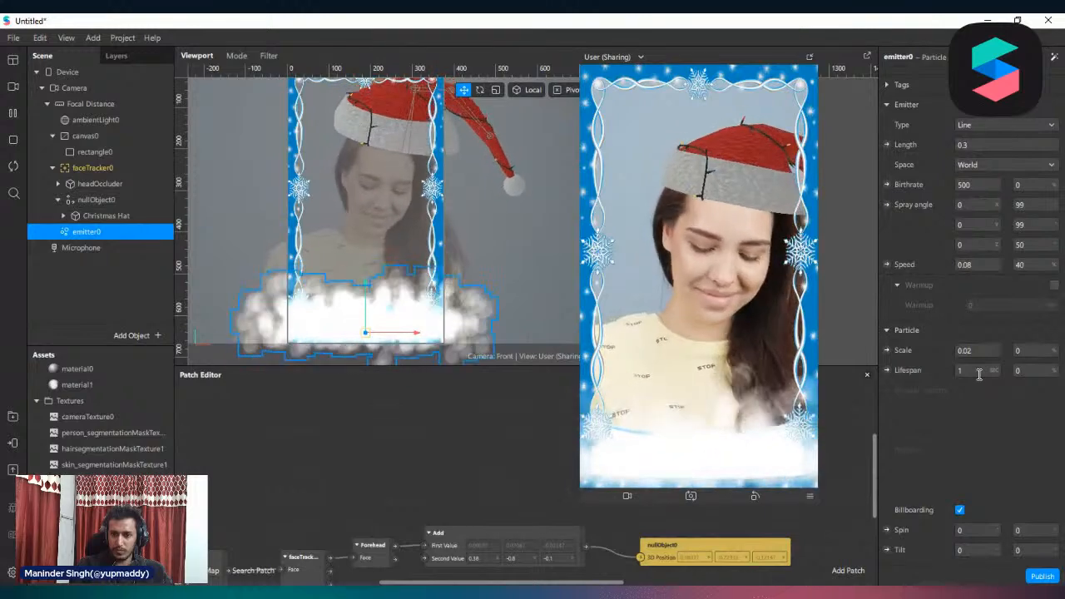
{"action": "scroll", "coordinate": [1016, 409], "scroll_direction": "down", "scroll_amount": 3}
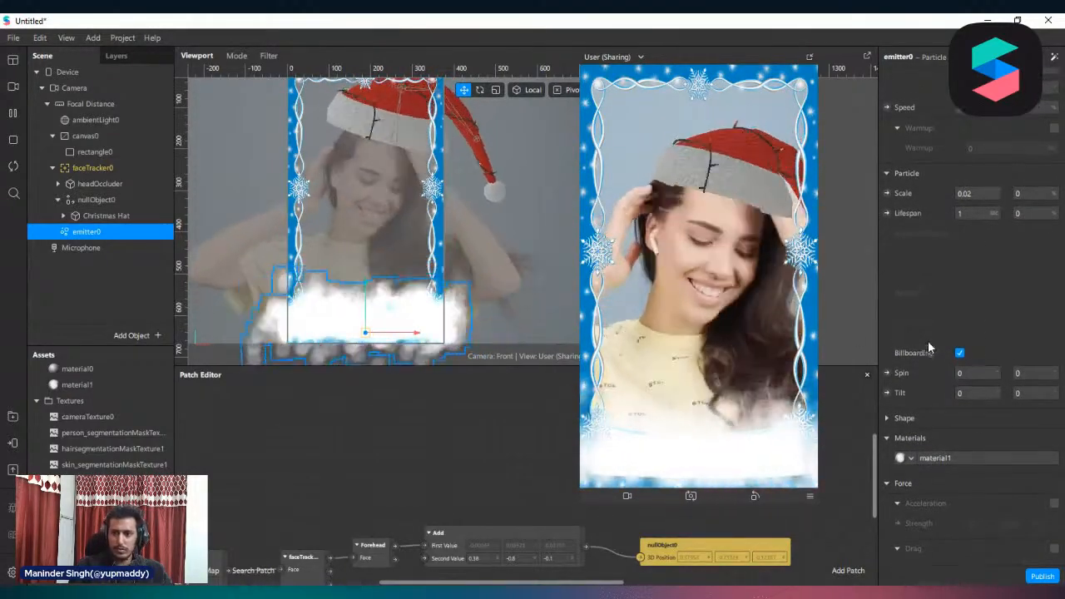
{"action": "scroll", "coordinate": [928, 340], "scroll_direction": "up", "scroll_amount": 6}
Set emitter0's birthrate to 800 and lower the emitter to a Y position of -0.248
{"action": "left_click", "coordinate": [979, 347]}
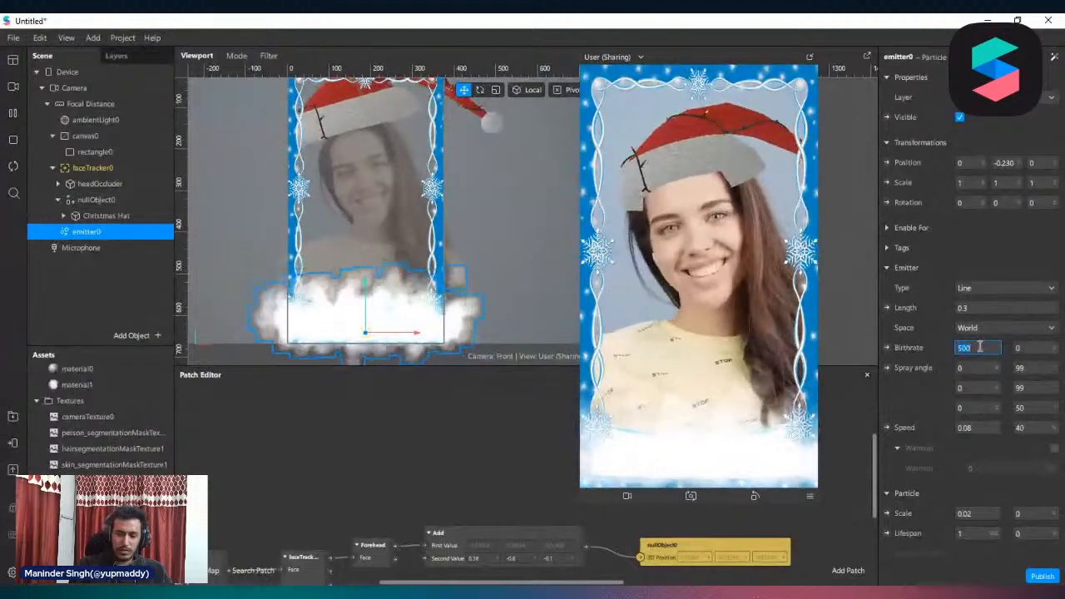
{"action": "type", "text": "800"}
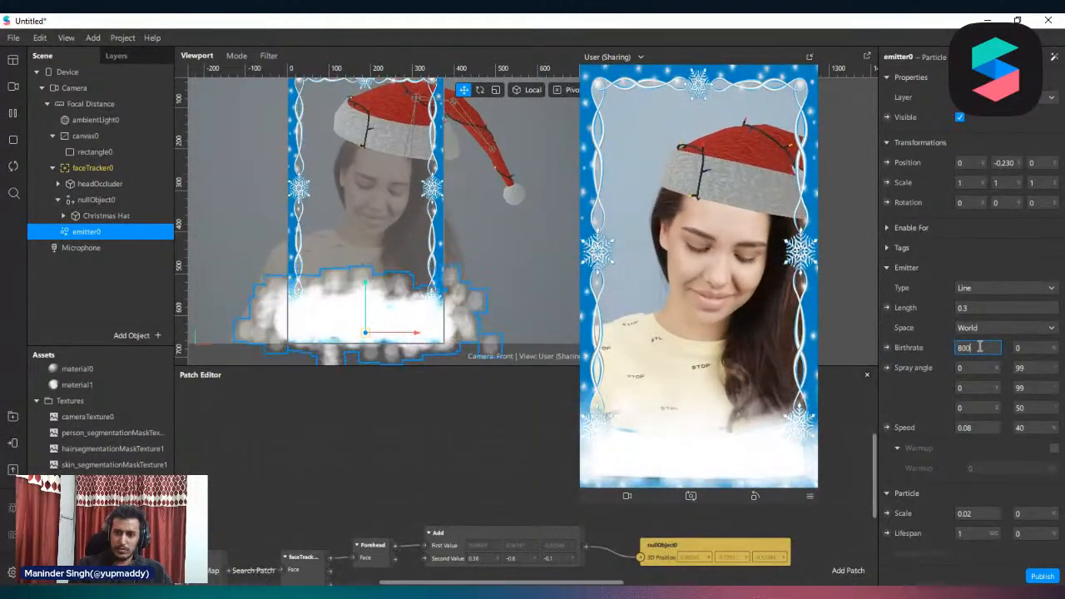
{"action": "key", "text": "Return"}
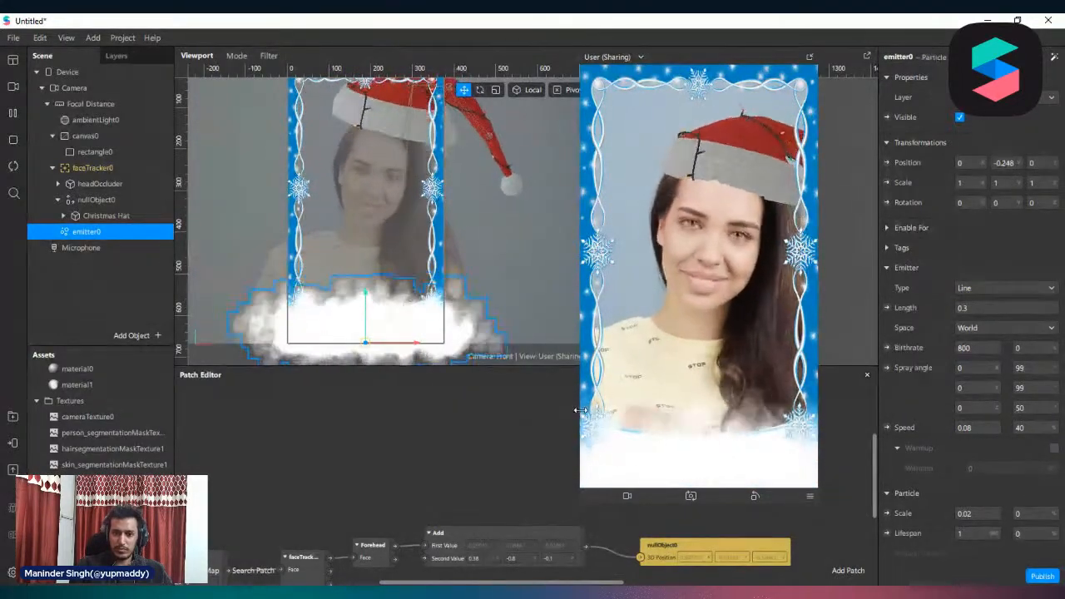
Shrink the floating simulator preview so that it covers less of the viewport
{"action": "left_click_drag", "start_coordinate": [580, 377], "coordinate": [618, 377]}
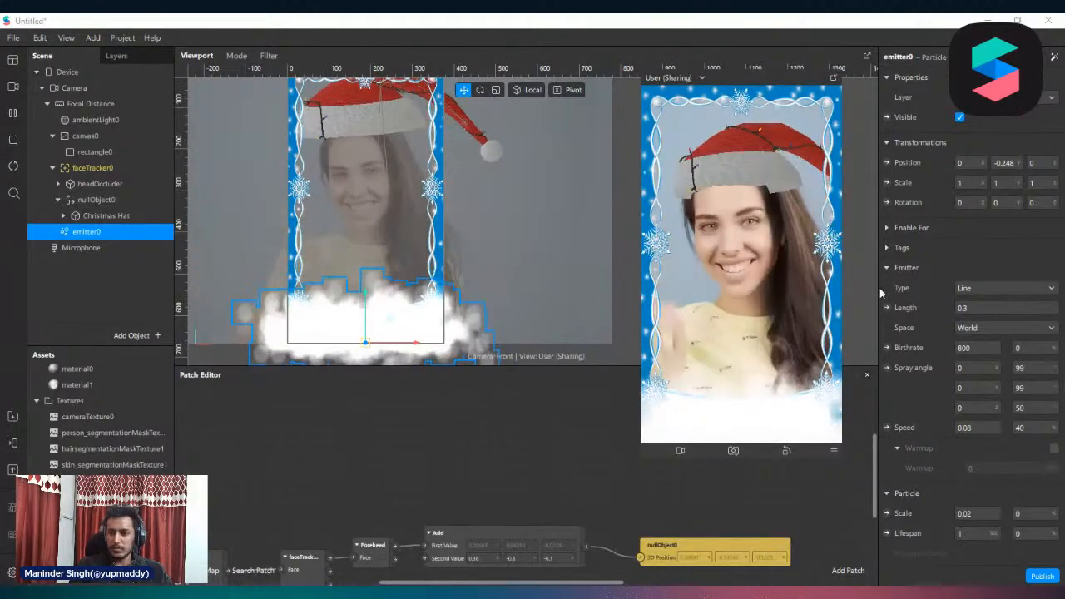
{"action": "scroll", "coordinate": [1002, 420], "scroll_direction": "down", "scroll_amount": 5}
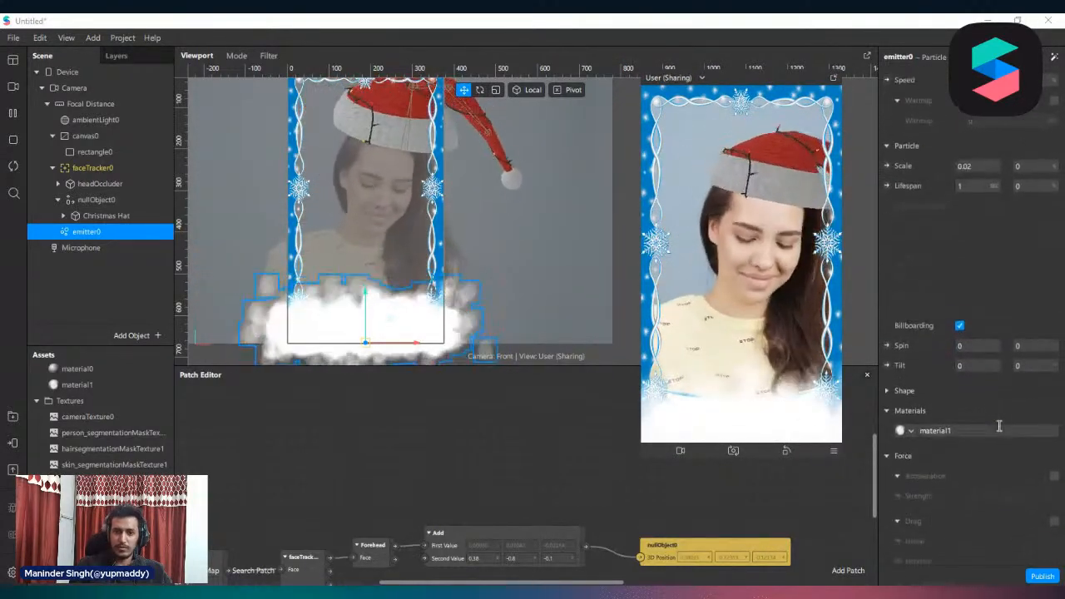
{"action": "scroll", "coordinate": [999, 366], "scroll_direction": "up", "scroll_amount": 5}
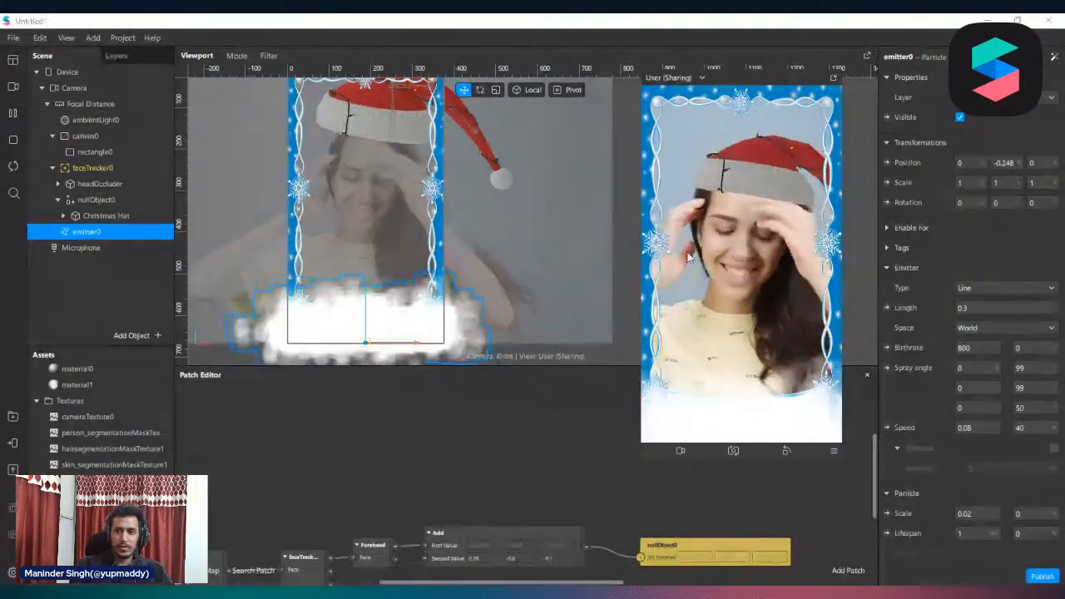
{"action": "scroll", "coordinate": [424, 257], "scroll_direction": "down", "scroll_amount": 3}
{"action": "scroll", "coordinate": [421, 216], "scroll_direction": "up", "scroll_amount": 2}
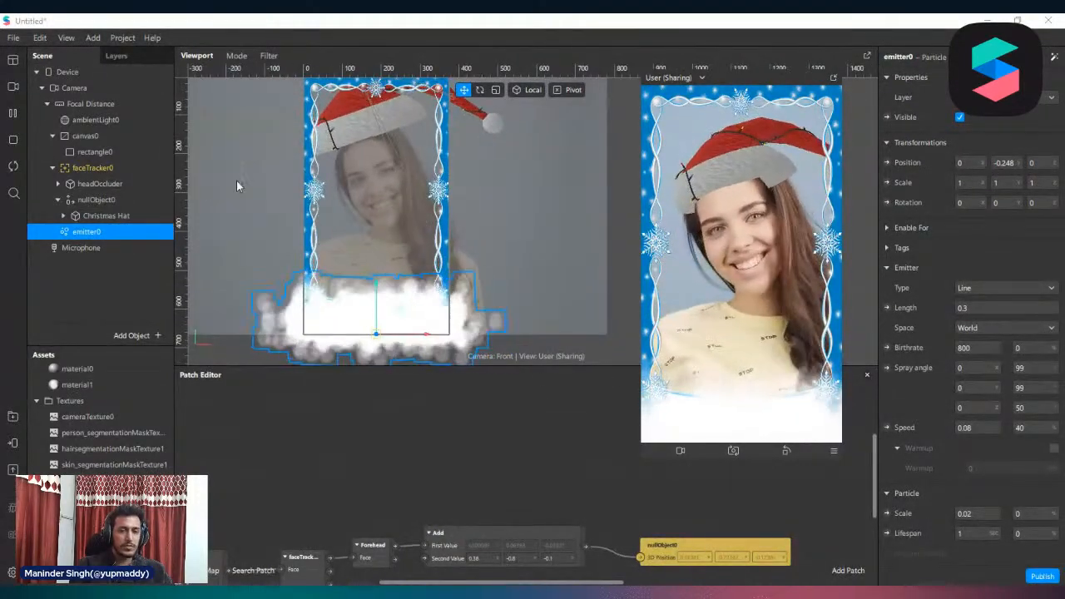
Add a second particle system under Focal Distance and move it above the frame to a Y position of about 0.263
{"action": "left_click", "coordinate": [77, 89]}
{"action": "left_click", "coordinate": [67, 104]}
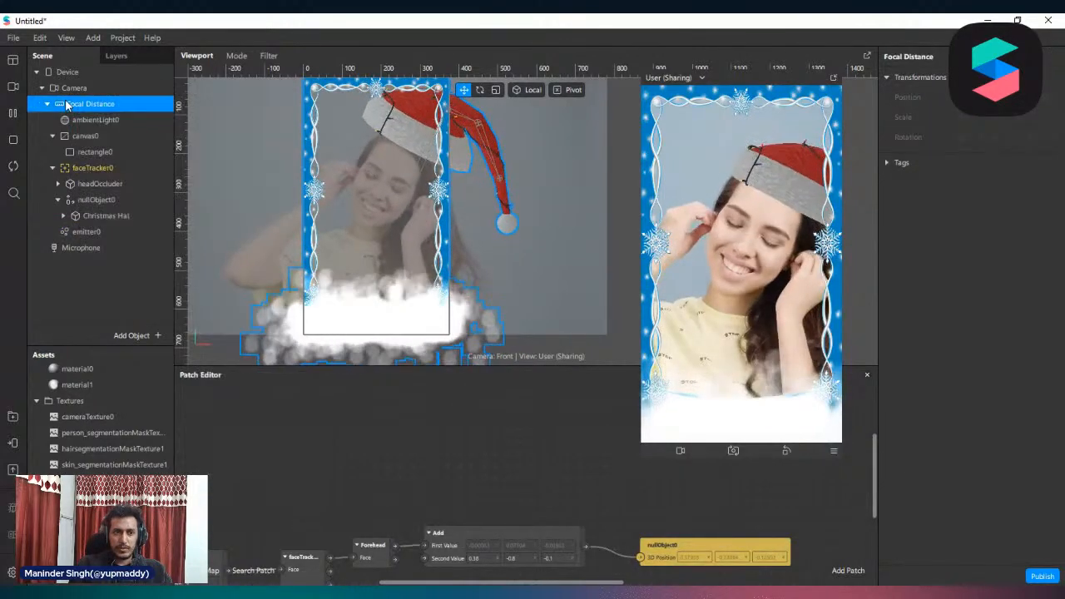
{"action": "right_click", "coordinate": [67, 104]}
{"action": "left_click", "coordinate": [74, 89]}
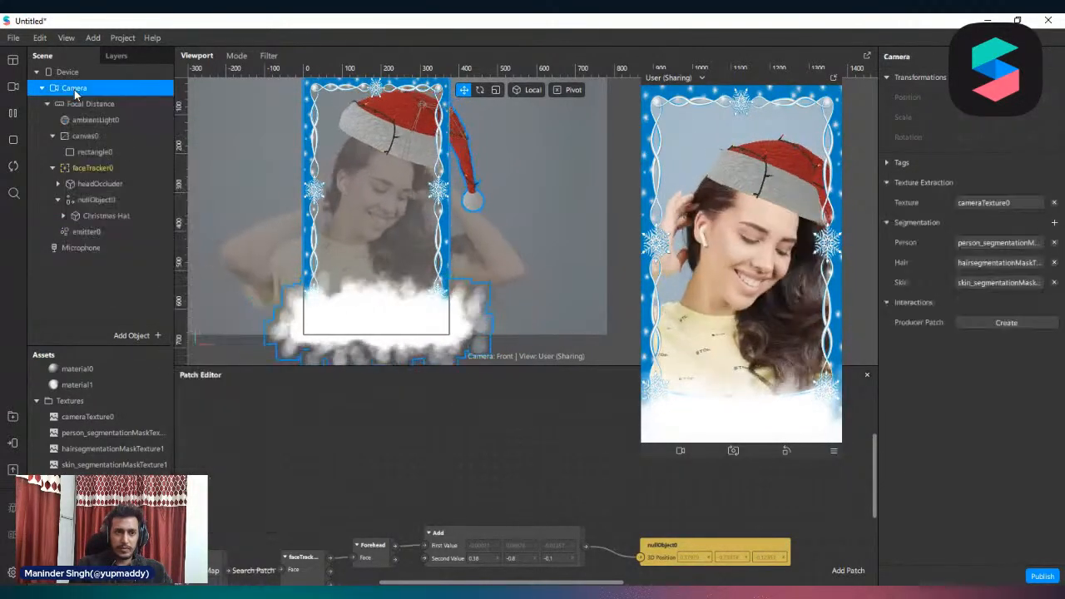
{"action": "right_click", "coordinate": [74, 89]}
{"action": "mouse_move", "coordinate": [158, 102]}
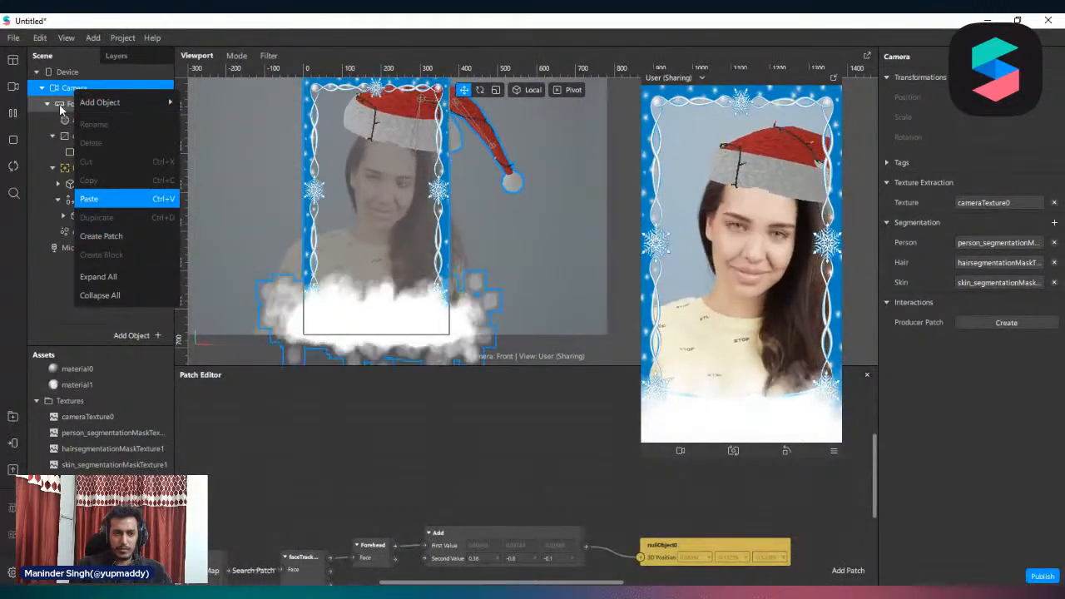
{"action": "left_click", "coordinate": [63, 103]}
{"action": "right_click", "coordinate": [62, 103]}
{"action": "mouse_move", "coordinate": [150, 116]}
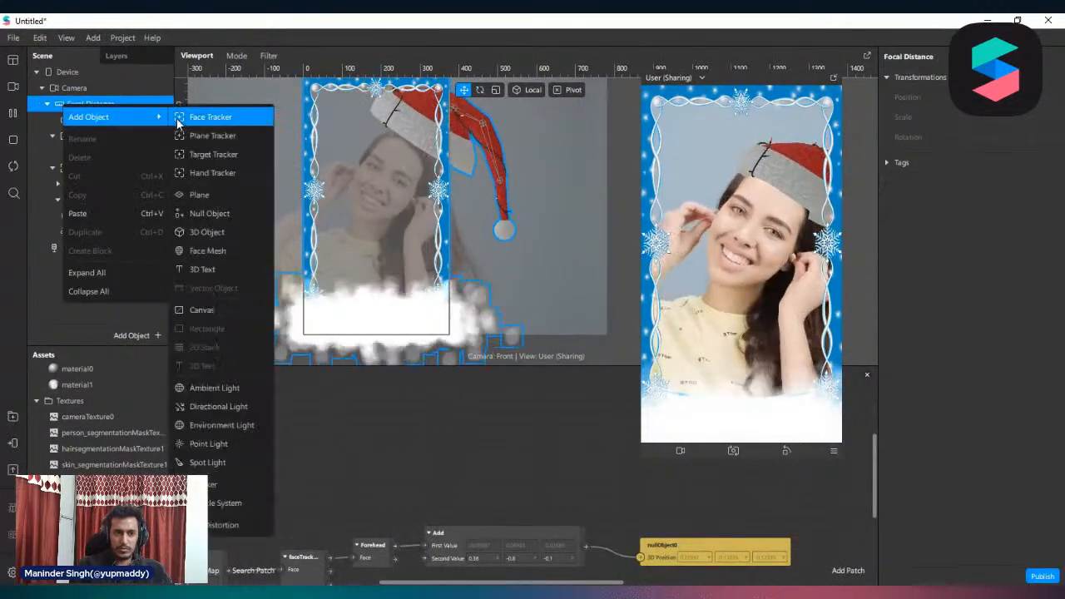
{"action": "left_click", "coordinate": [226, 503]}
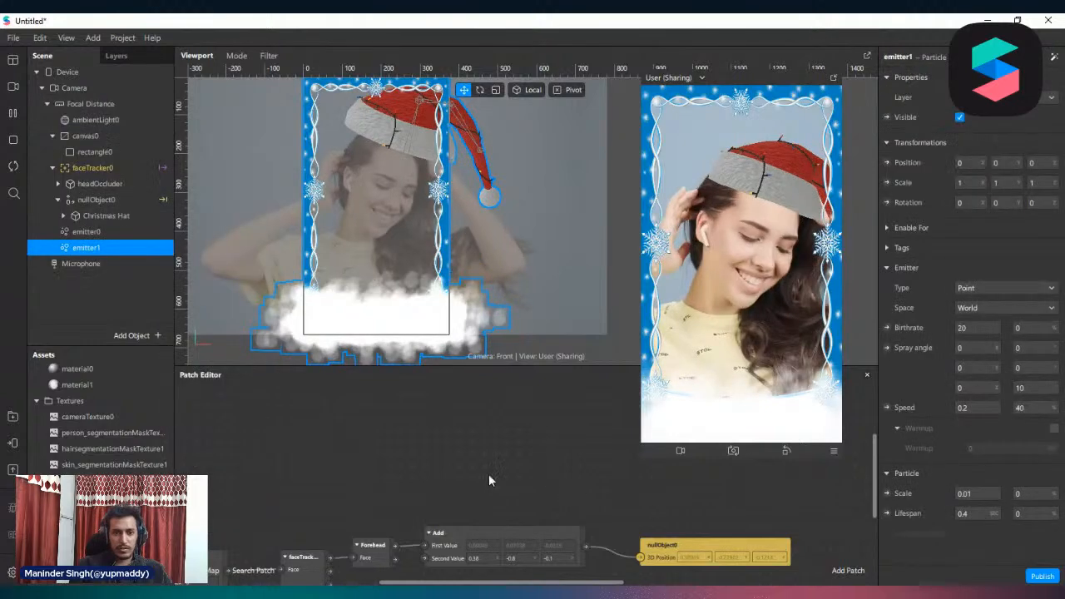
{"action": "scroll", "coordinate": [374, 220], "scroll_direction": "down", "scroll_amount": 2}
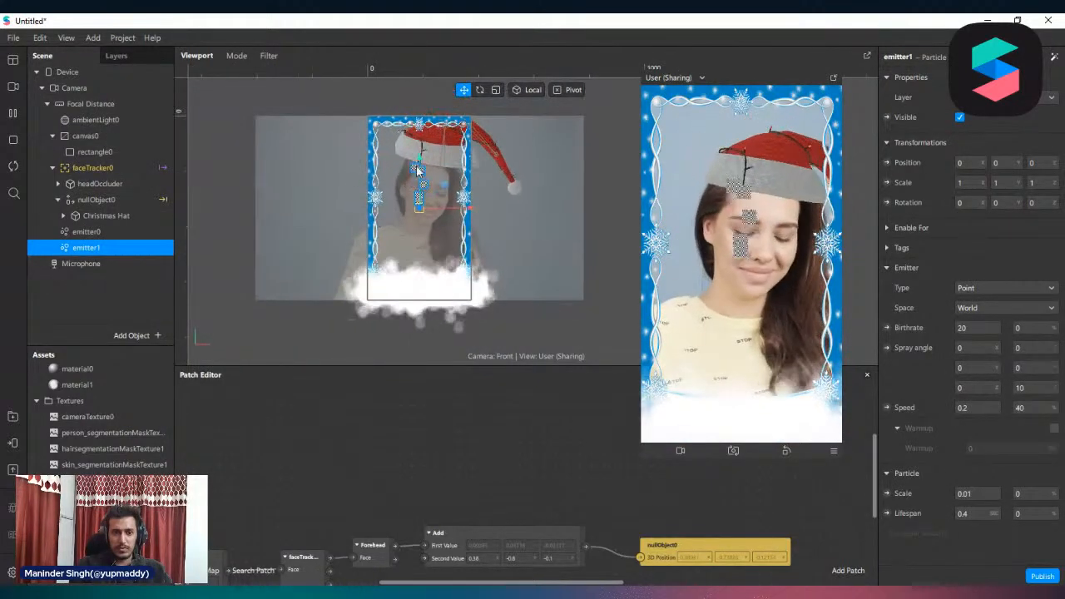
{"action": "left_click_drag", "start_coordinate": [423, 163], "coordinate": [424, 59]}
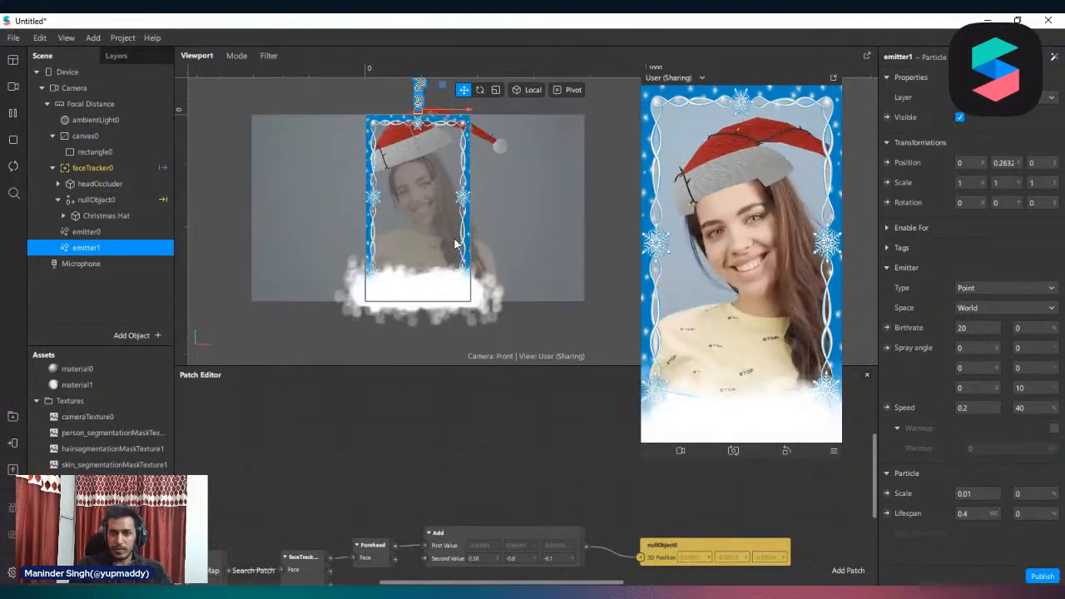
Change emitter1's type to Ring and set its second radius value to 0.5
{"action": "left_click", "coordinate": [1037, 287]}
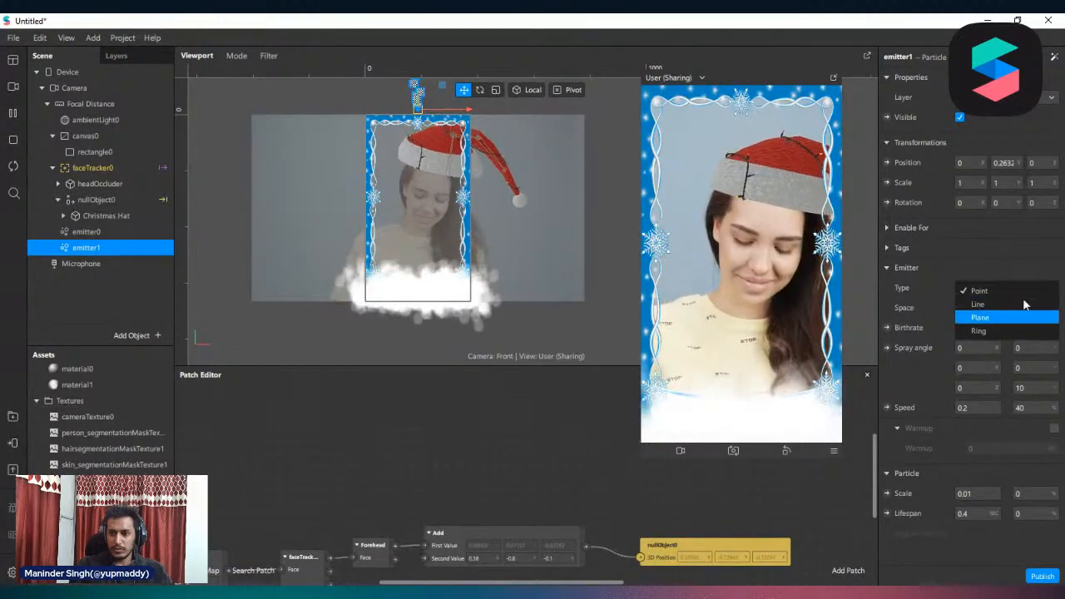
{"action": "left_click", "coordinate": [1002, 331]}
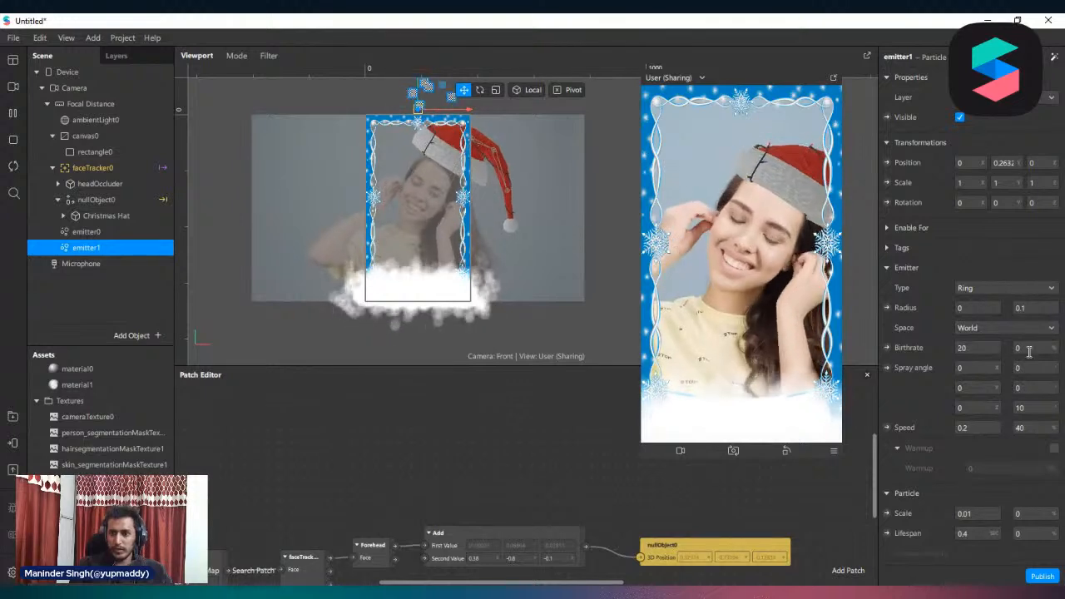
{"action": "left_click", "coordinate": [1036, 307]}
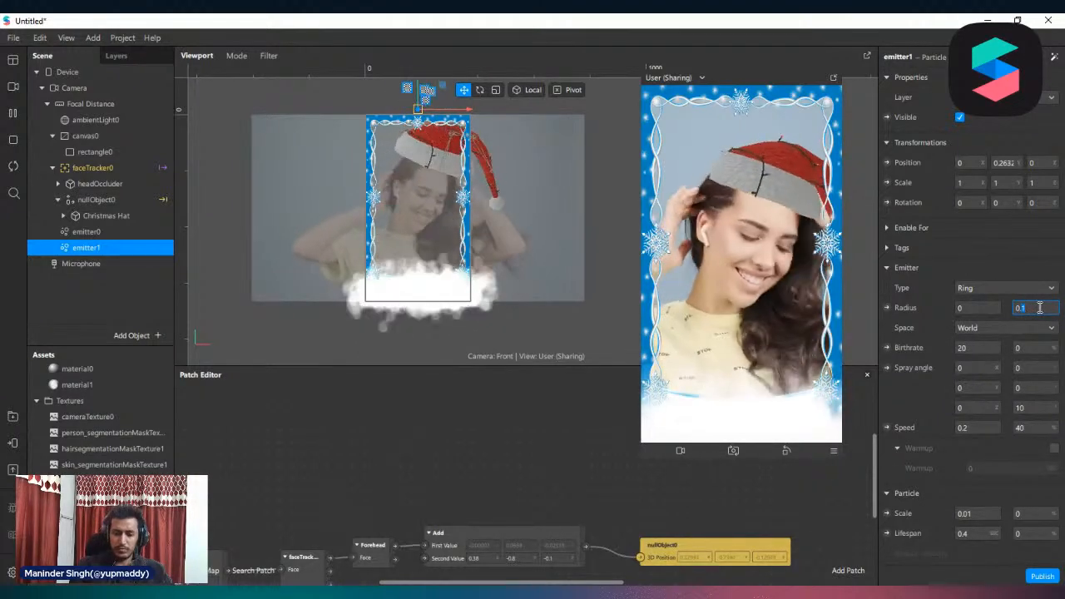
{"action": "type", "text": "0.5"}
{"action": "key", "text": "Return"}
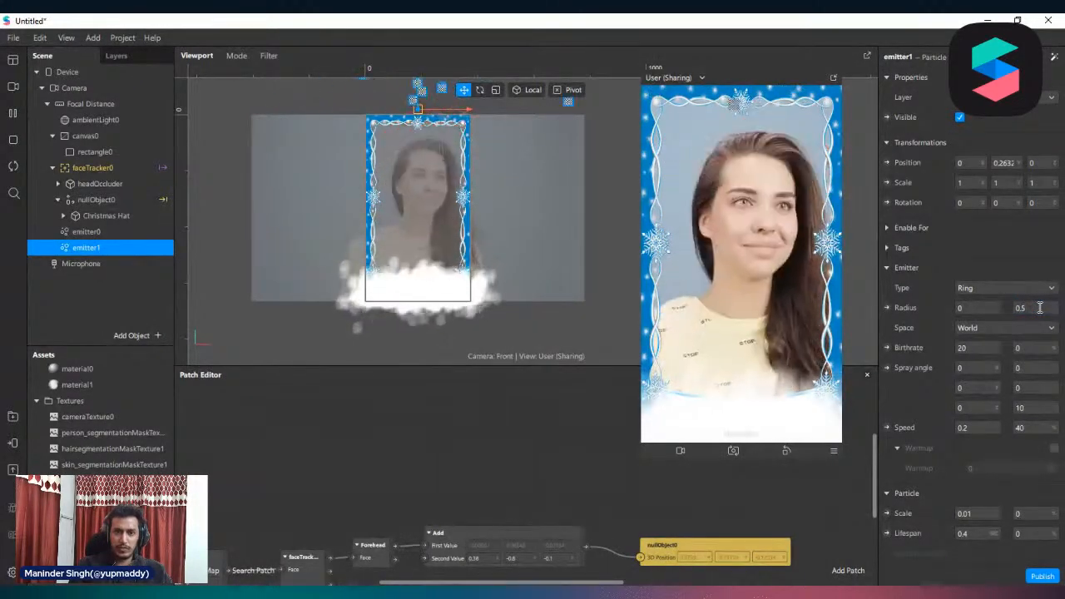
Set the birthrate of emitter1 to 500
{"action": "scroll", "coordinate": [587, 272], "scroll_direction": "down", "scroll_amount": 2}
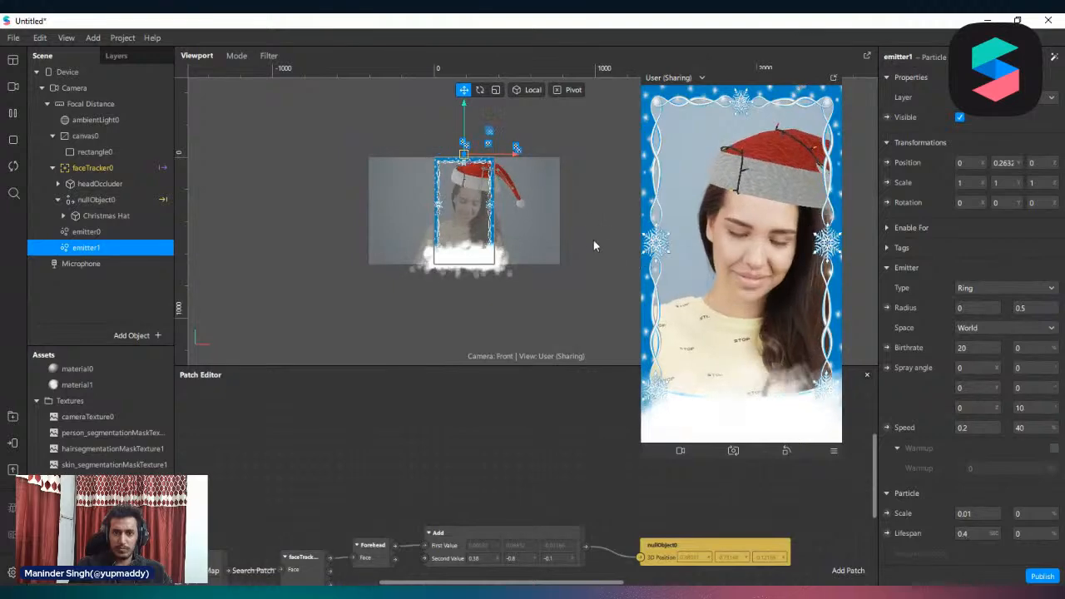
{"action": "scroll", "coordinate": [582, 237], "scroll_direction": "up", "scroll_amount": 3}
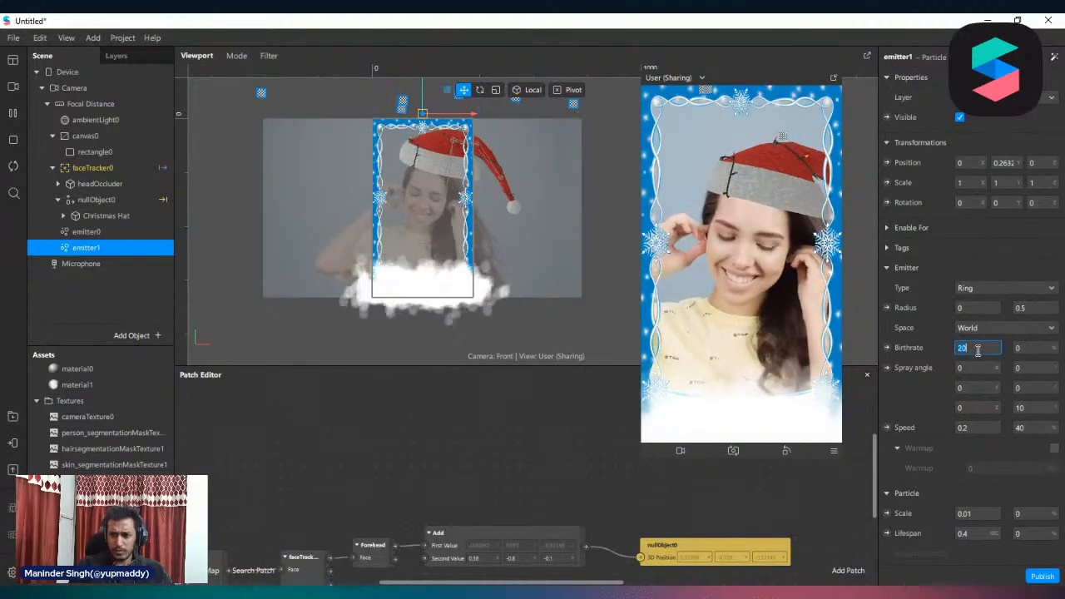
{"action": "type", "text": "500"}
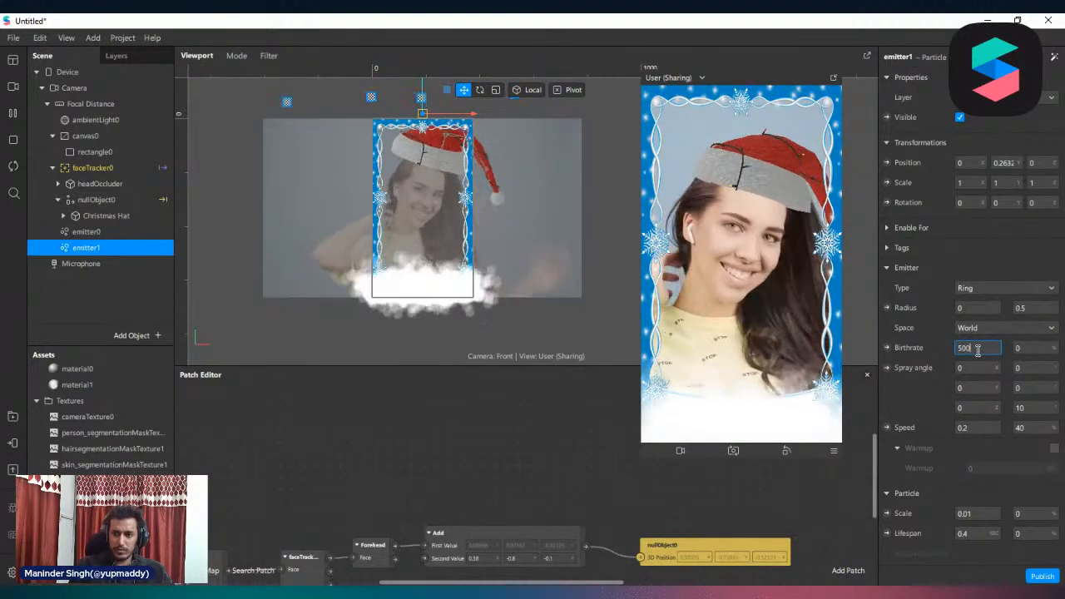
{"action": "key", "text": "Return"}
Create a new material for emitter1 and change its shader type so that only the diffuse, environment and alpha properties remain
{"action": "scroll", "coordinate": [531, 274], "scroll_direction": "down", "scroll_amount": 1}
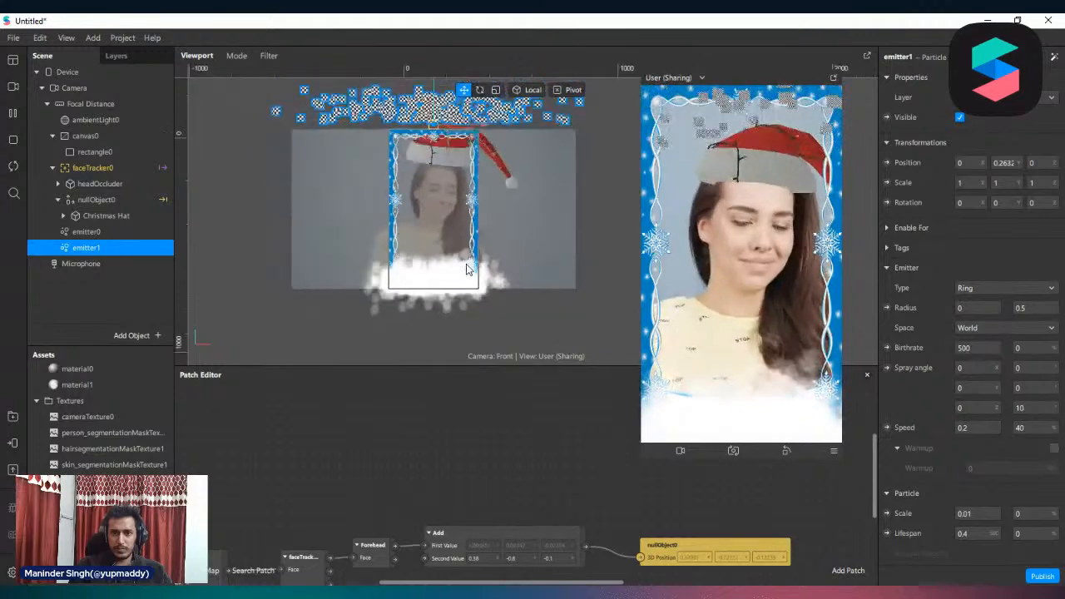
{"action": "scroll", "coordinate": [1012, 408], "scroll_direction": "down", "scroll_amount": 5}
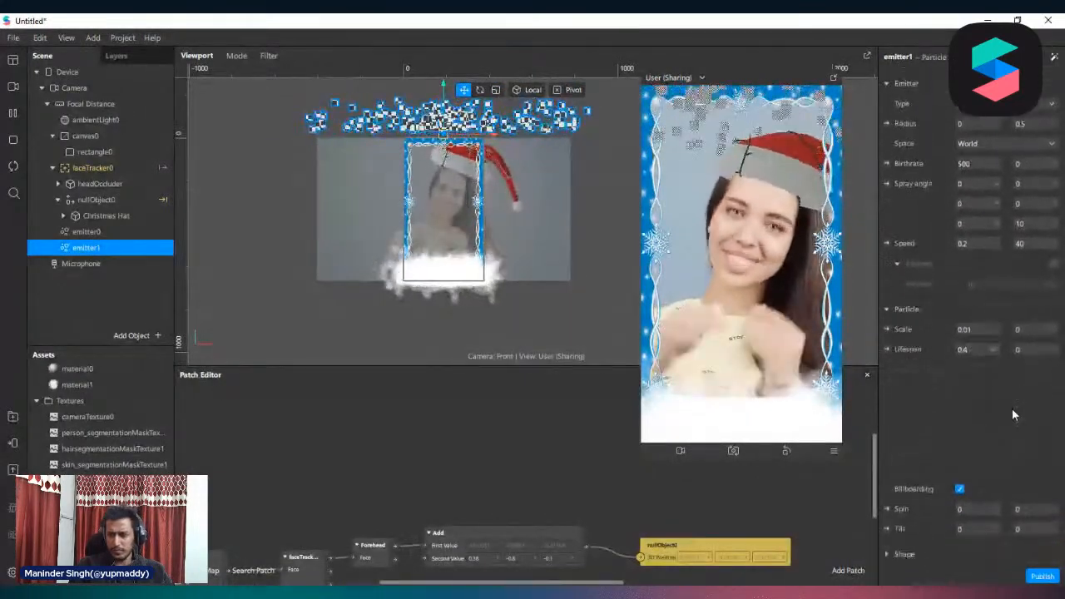
{"action": "left_click", "coordinate": [1054, 379]}
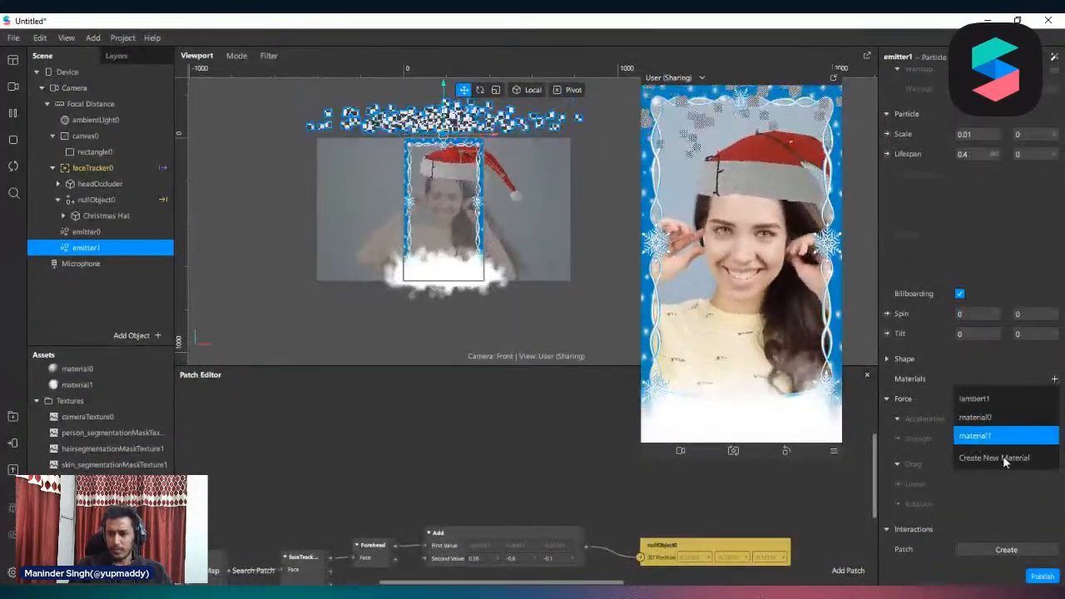
{"action": "left_click", "coordinate": [973, 437]}
{"action": "left_click", "coordinate": [972, 401]}
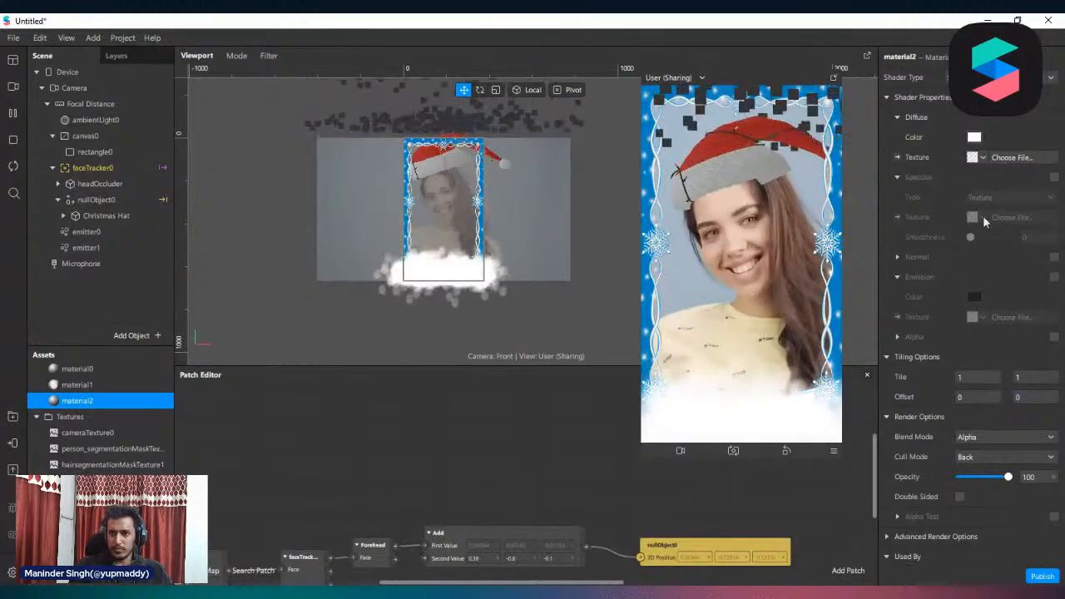
{"action": "left_click", "coordinate": [998, 79]}
{"action": "left_click", "coordinate": [978, 94]}
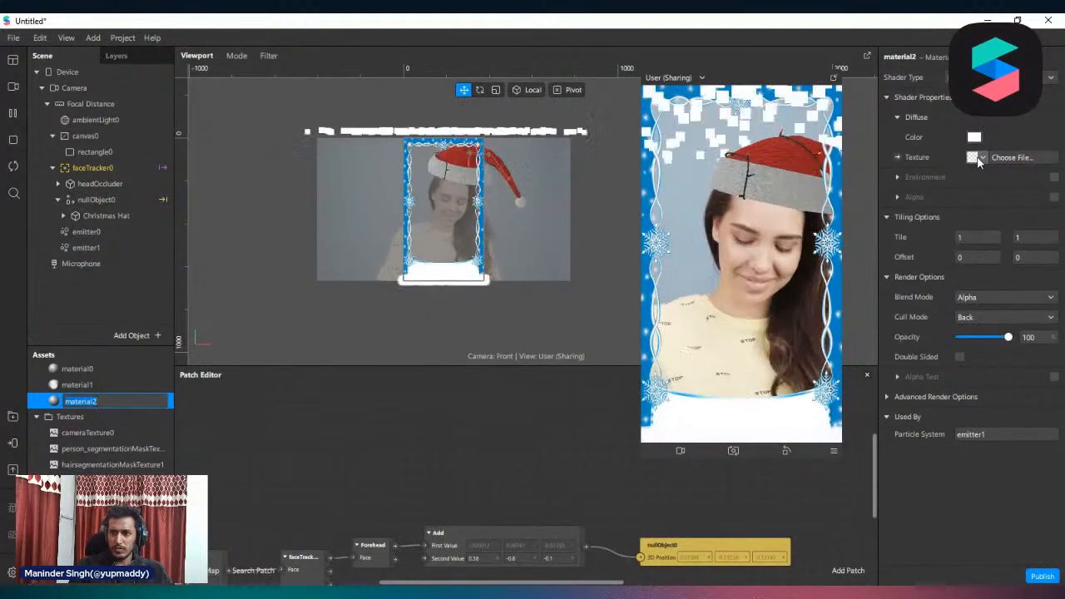
Try Cube as the particle shape of emitter1 and settle on Sphere
{"action": "left_click", "coordinate": [86, 247]}
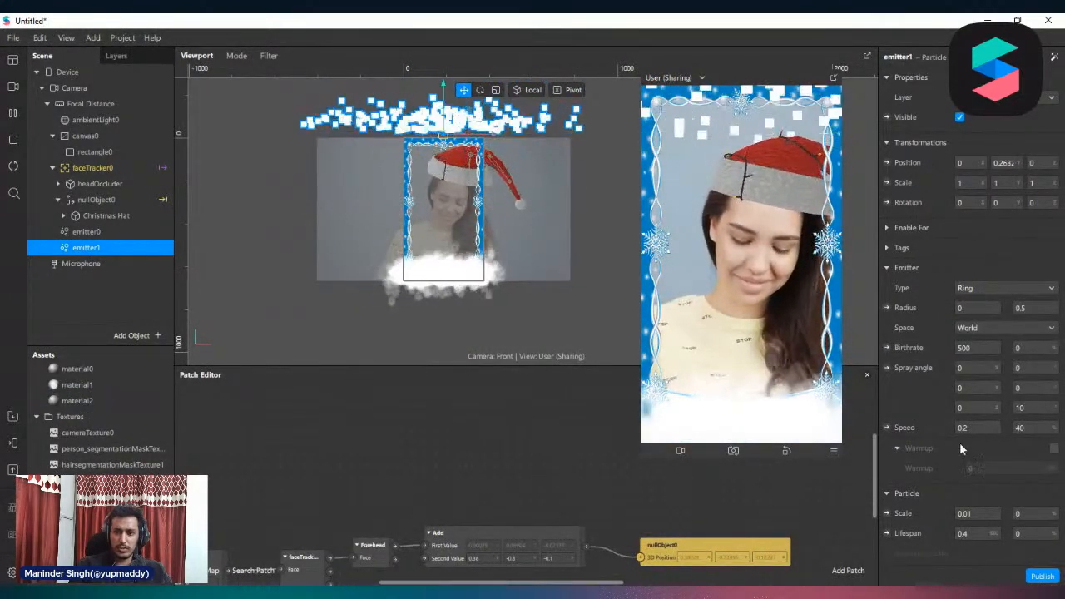
{"action": "scroll", "coordinate": [965, 432], "scroll_direction": "down", "scroll_amount": 5}
{"action": "scroll", "coordinate": [921, 419], "scroll_direction": "down", "scroll_amount": 3}
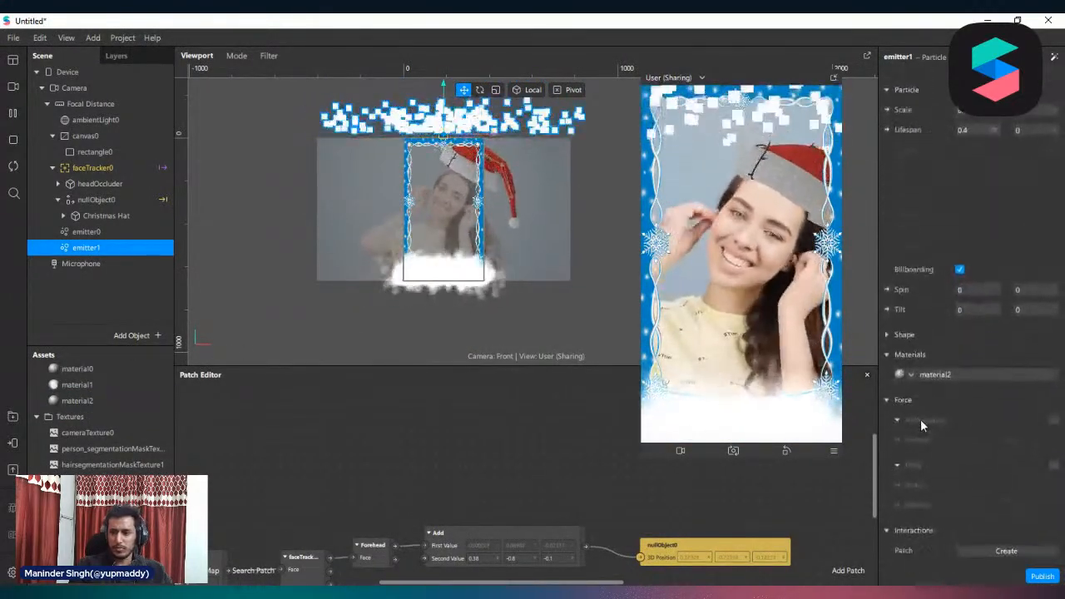
{"action": "left_click", "coordinate": [909, 373]}
{"action": "left_click", "coordinate": [897, 334]}
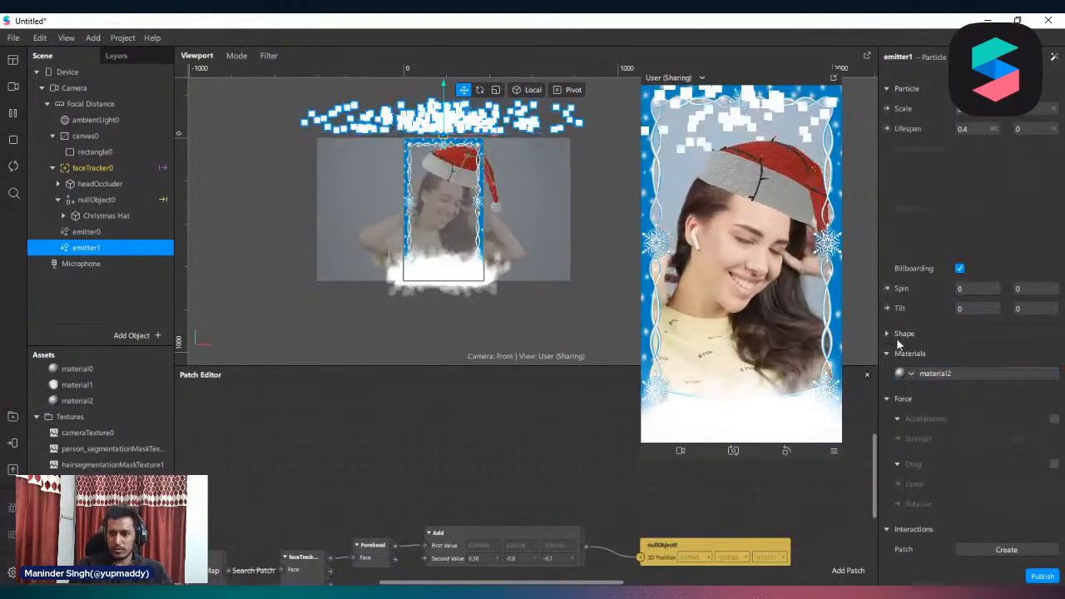
{"action": "left_click", "coordinate": [897, 334]}
{"action": "left_click", "coordinate": [1008, 352]}
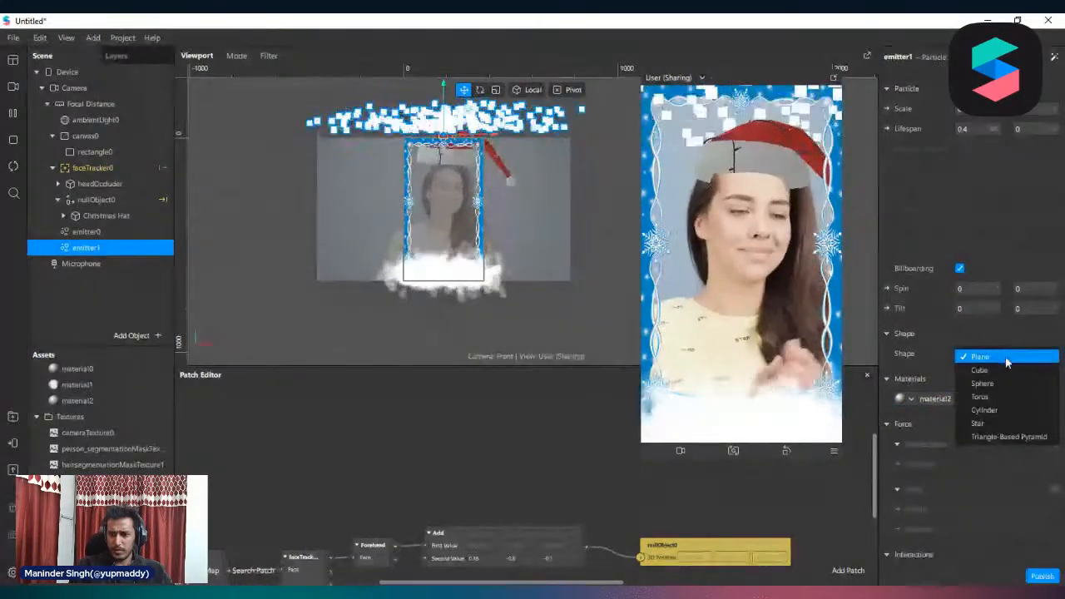
{"action": "left_click", "coordinate": [991, 373]}
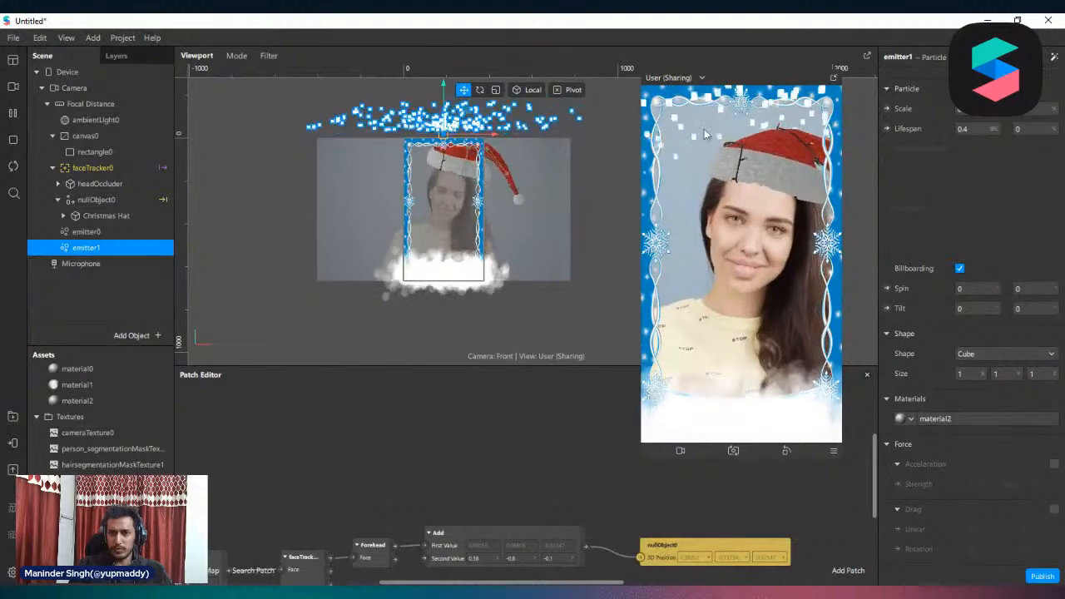
{"action": "left_click", "coordinate": [992, 352]}
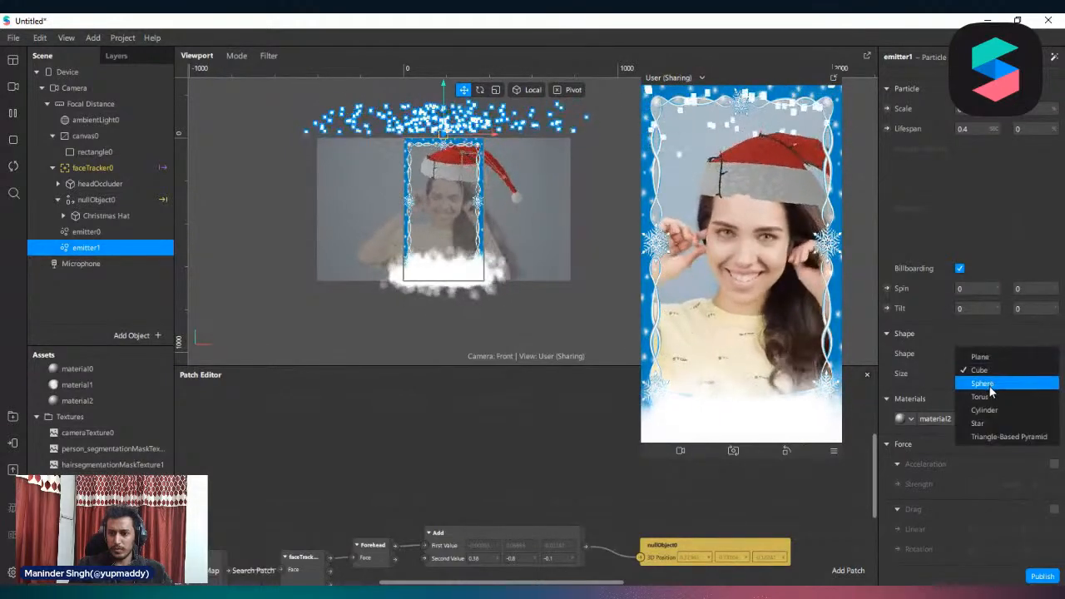
{"action": "left_click", "coordinate": [990, 387]}
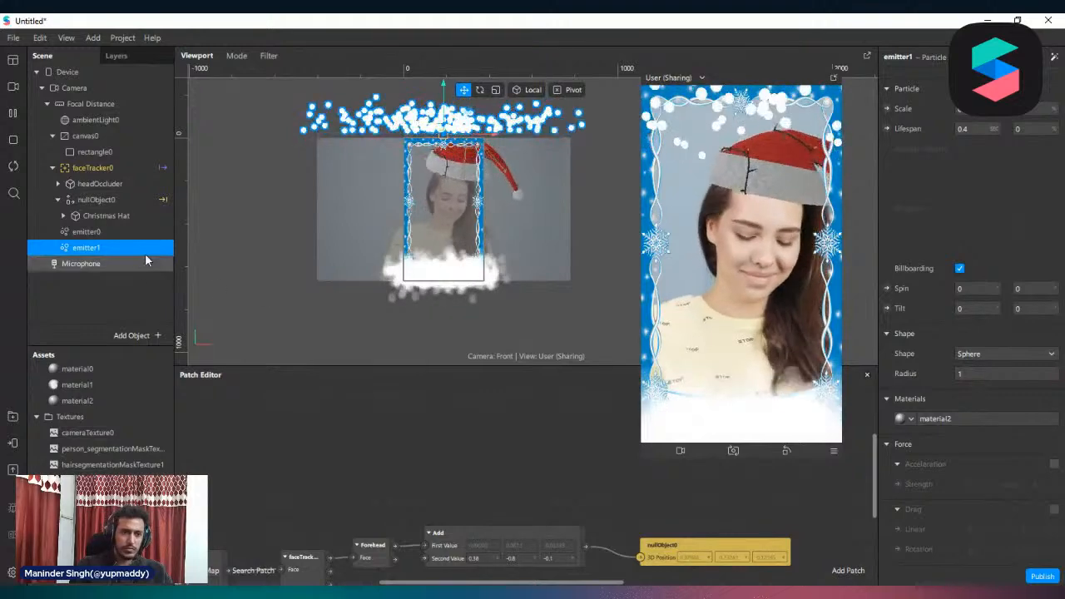
Check emitter0's settings and set the X spray angle of emitter1 to 180 degrees so its particles fall downward
{"action": "left_click", "coordinate": [96, 234]}
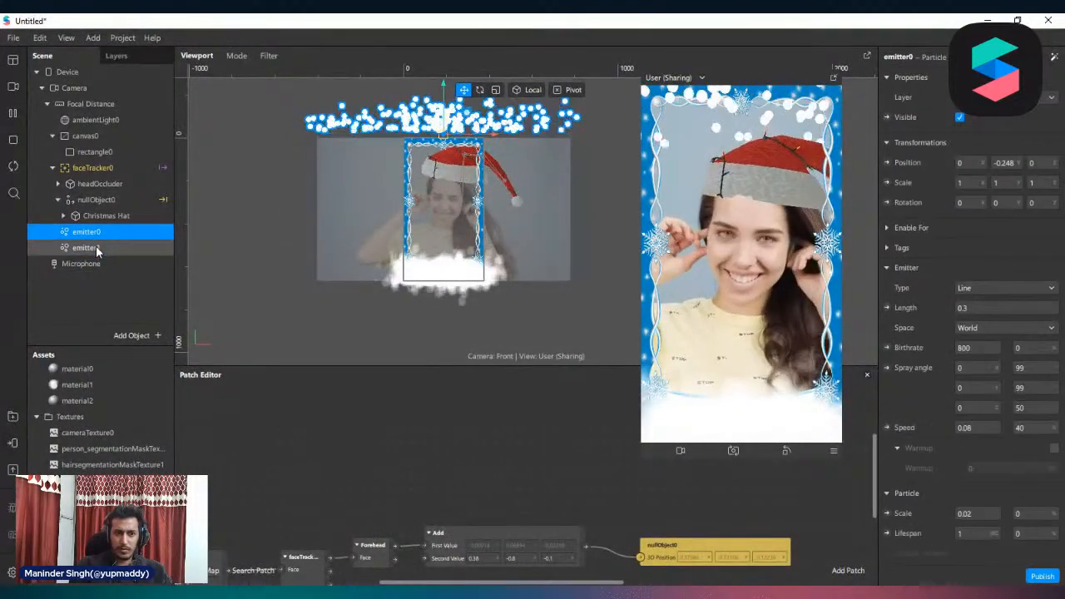
{"action": "left_click", "coordinate": [96, 247]}
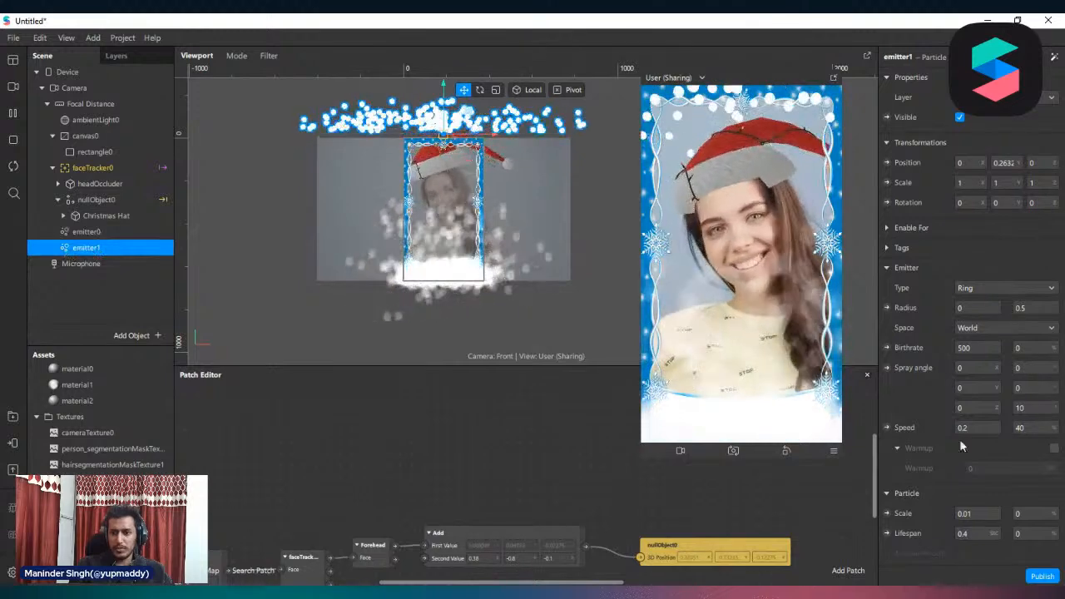
{"action": "scroll", "coordinate": [965, 449], "scroll_direction": "down", "scroll_amount": 1}
{"action": "scroll", "coordinate": [965, 459], "scroll_direction": "down", "scroll_amount": 5}
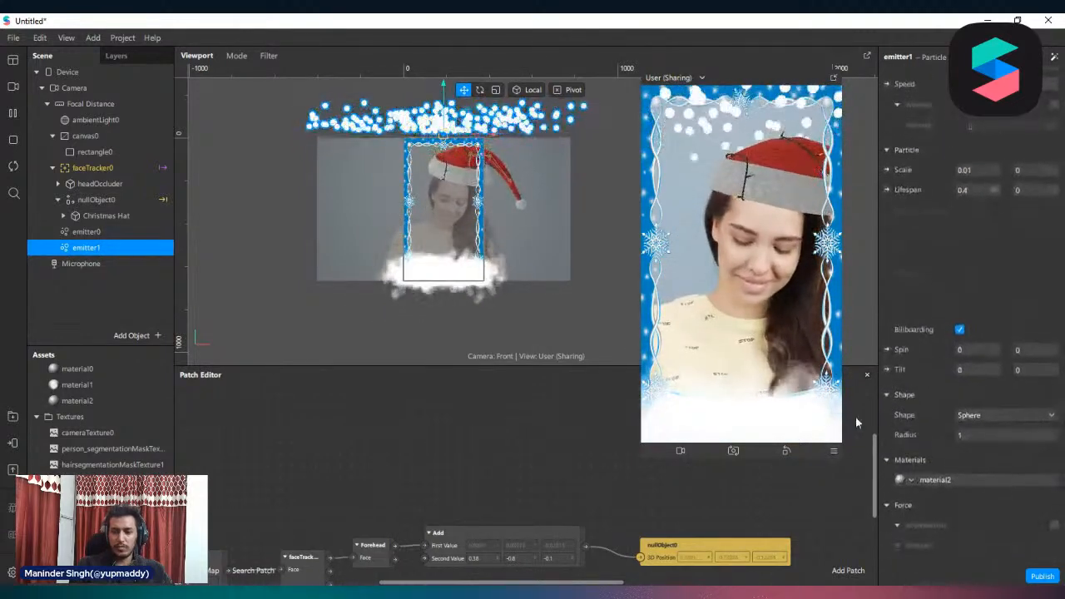
{"action": "left_click", "coordinate": [86, 248]}
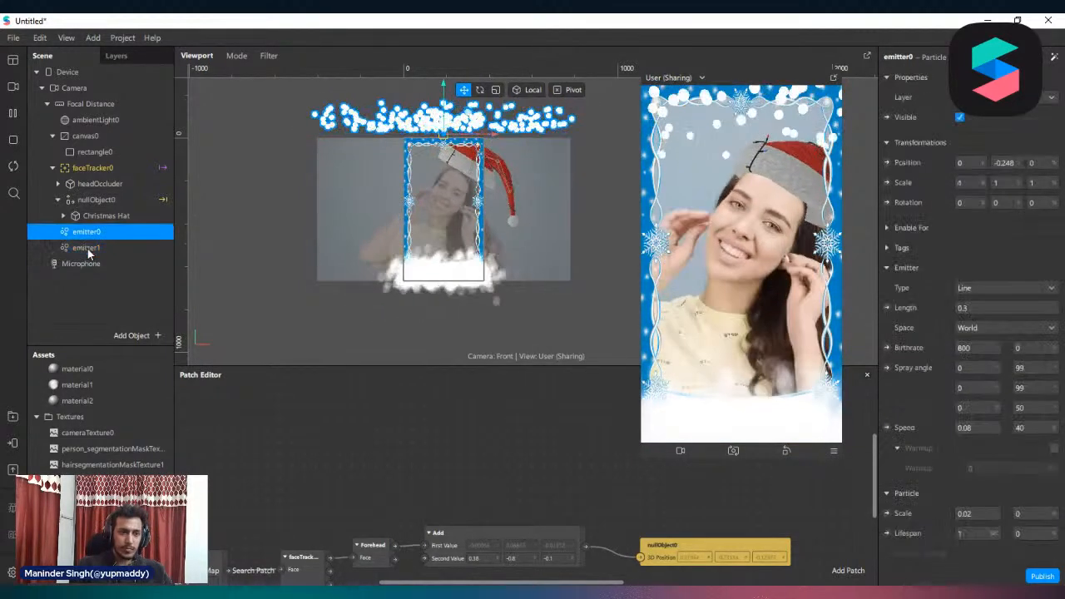
{"action": "scroll", "coordinate": [965, 329], "scroll_direction": "down", "scroll_amount": 2}
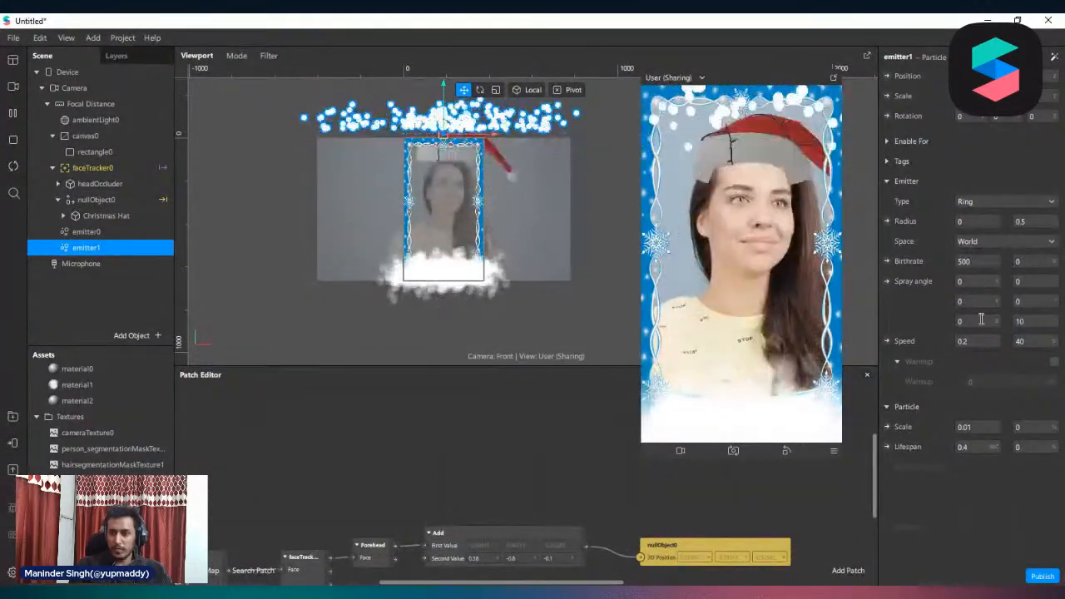
{"action": "left_click", "coordinate": [976, 281]}
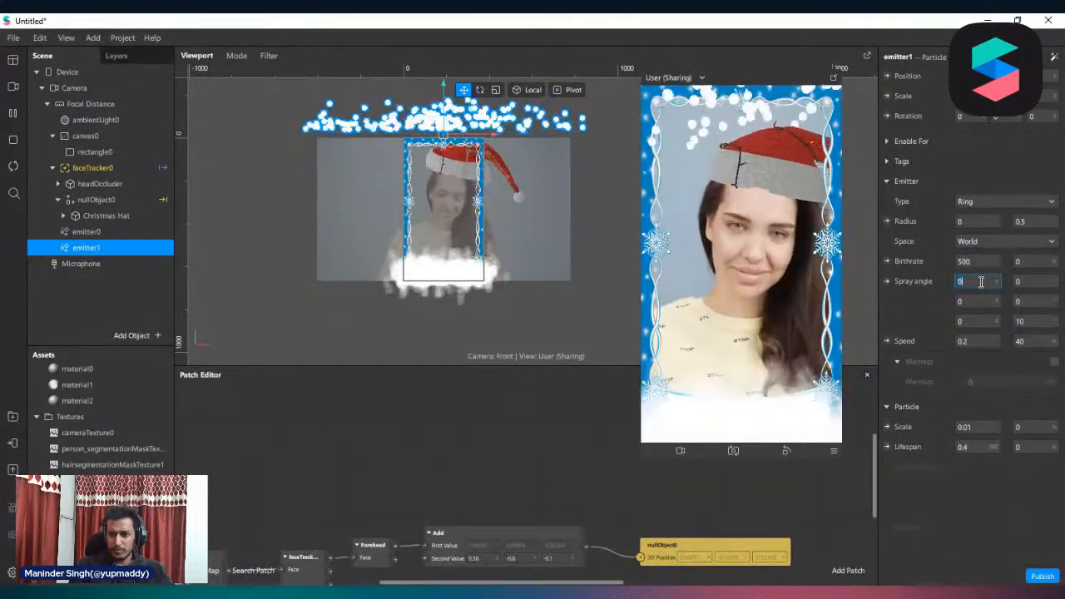
{"action": "type", "text": "180"}
{"action": "key", "text": "Return"}
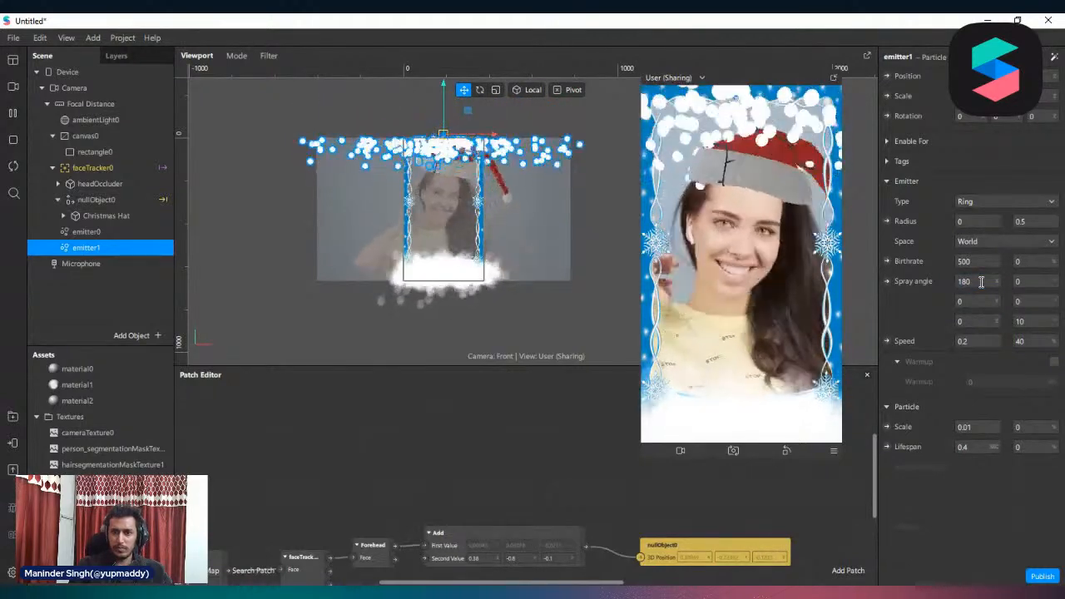
Set the particle lifespan of emitter1 to 5 seconds
{"action": "scroll", "coordinate": [1004, 337], "scroll_direction": "down", "scroll_amount": 2}
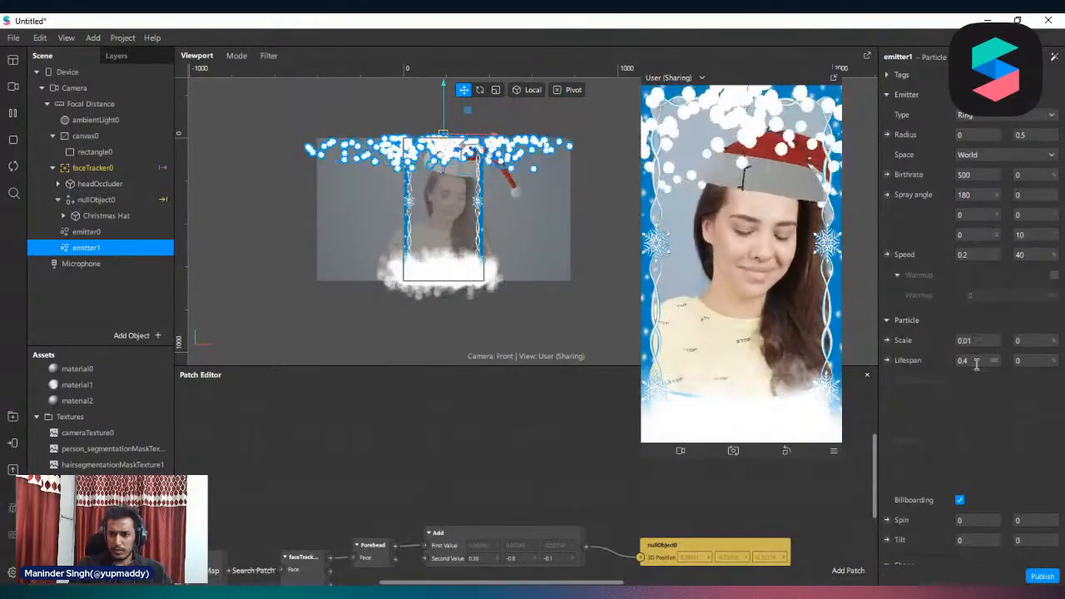
{"action": "left_click", "coordinate": [975, 360]}
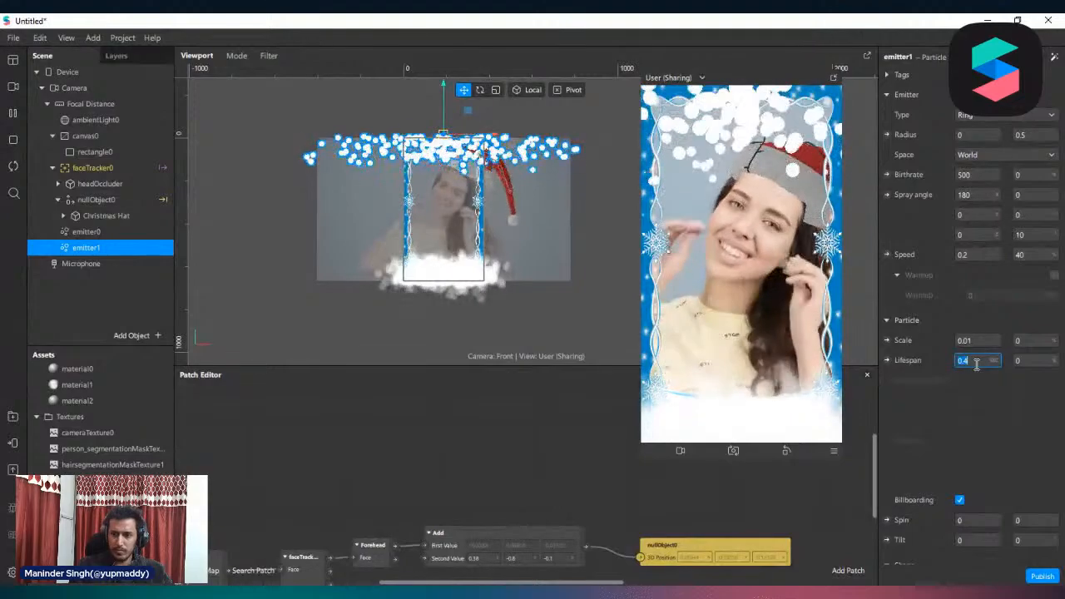
{"action": "type", "text": "5"}
{"action": "key", "text": "Return"}
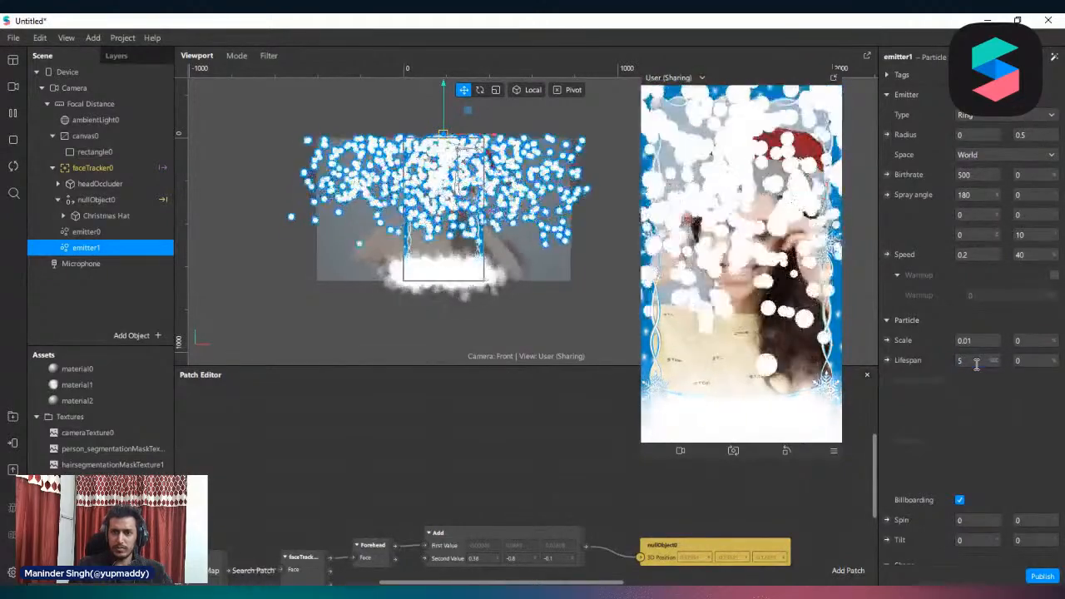
Try a particle scale of 0.05 on emitter1
{"action": "scroll", "coordinate": [977, 366], "scroll_direction": "down", "scroll_amount": 1}
{"action": "scroll", "coordinate": [975, 366], "scroll_direction": "down", "scroll_amount": 2}
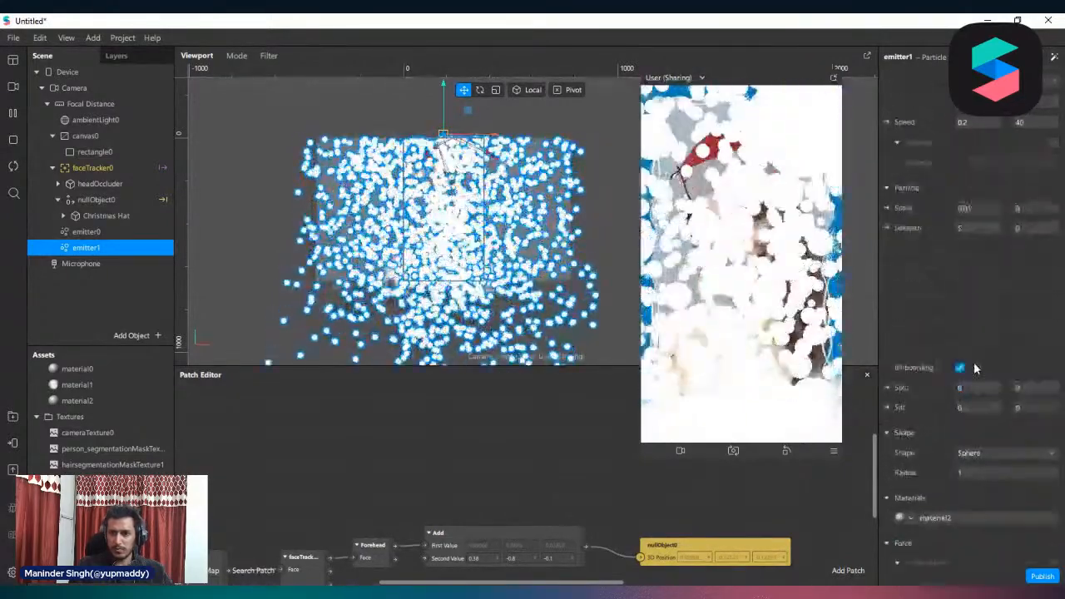
{"action": "scroll", "coordinate": [984, 353], "scroll_direction": "up", "scroll_amount": 1}
{"action": "scroll", "coordinate": [1032, 437], "scroll_direction": "down", "scroll_amount": 1}
{"action": "scroll", "coordinate": [1026, 447], "scroll_direction": "down", "scroll_amount": 2}
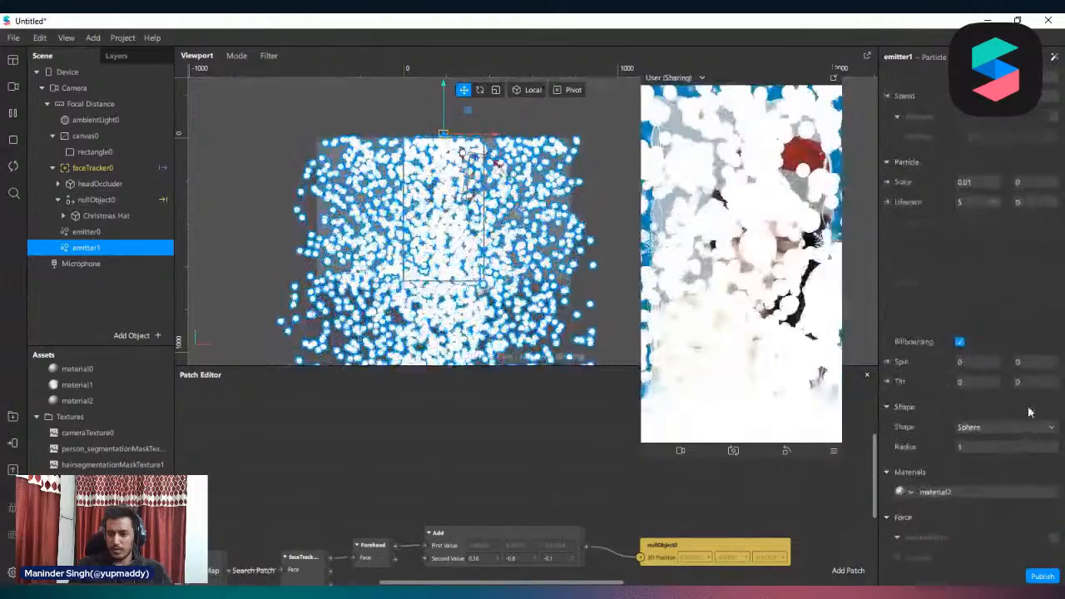
{"action": "scroll", "coordinate": [1015, 303], "scroll_direction": "up", "scroll_amount": 4}
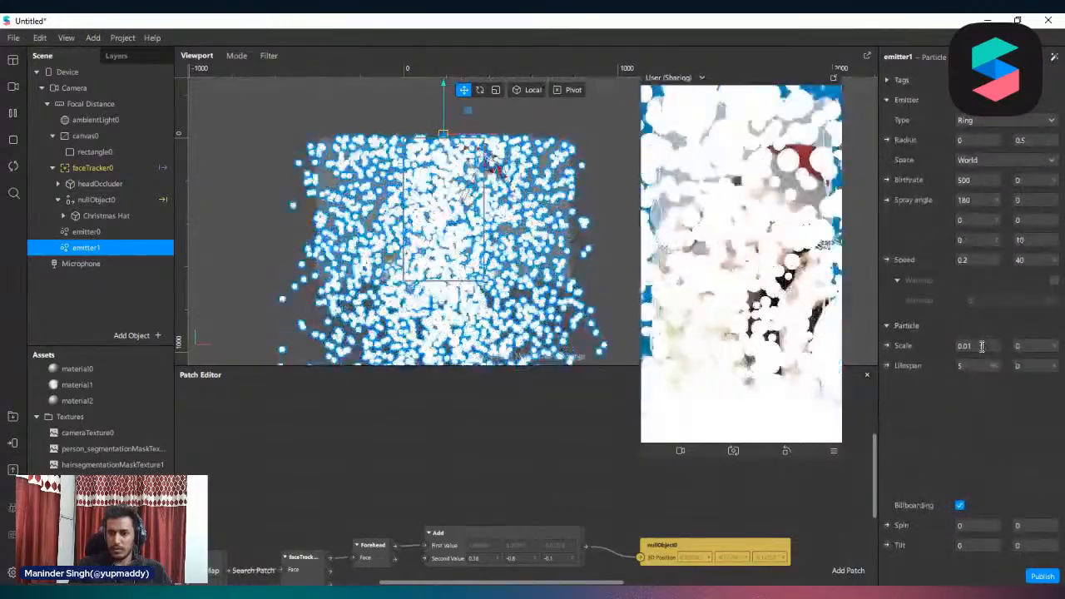
{"action": "left_click", "coordinate": [982, 346]}
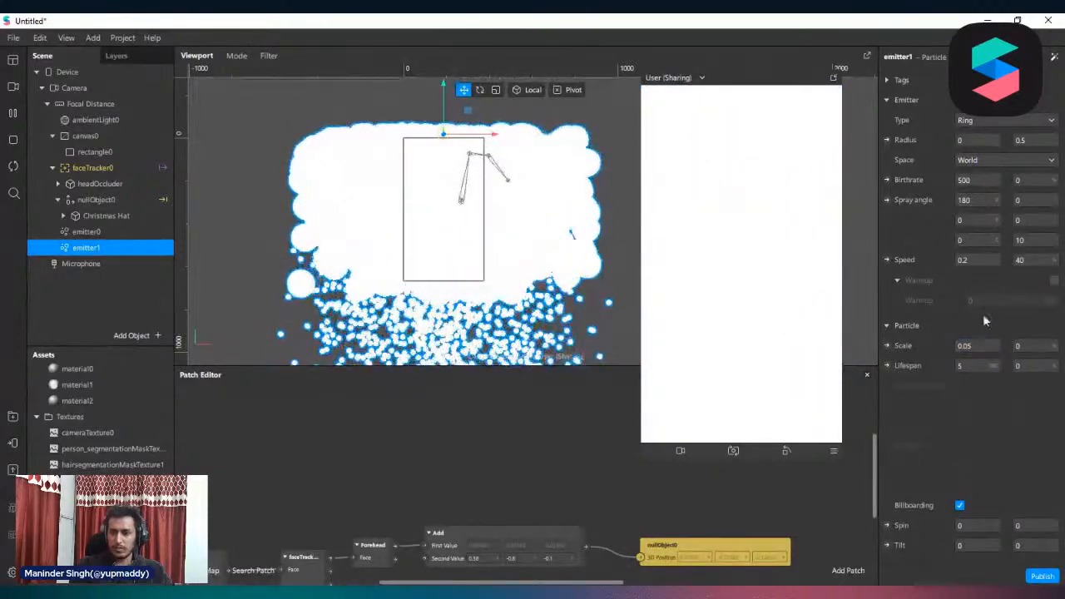
Set the birthrate of emitter1 to 100 and its particle scale to 0.003
{"action": "scroll", "coordinate": [982, 312], "scroll_direction": "up", "scroll_amount": 3}
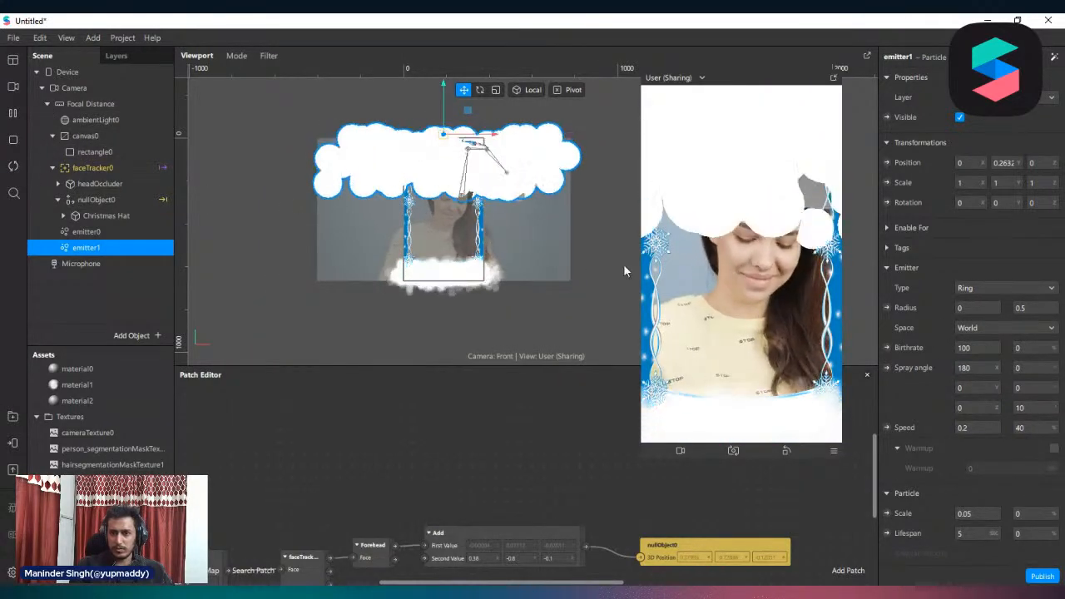
{"action": "scroll", "coordinate": [953, 374], "scroll_direction": "down", "scroll_amount": 2}
{"action": "scroll", "coordinate": [952, 367], "scroll_direction": "down", "scroll_amount": 2}
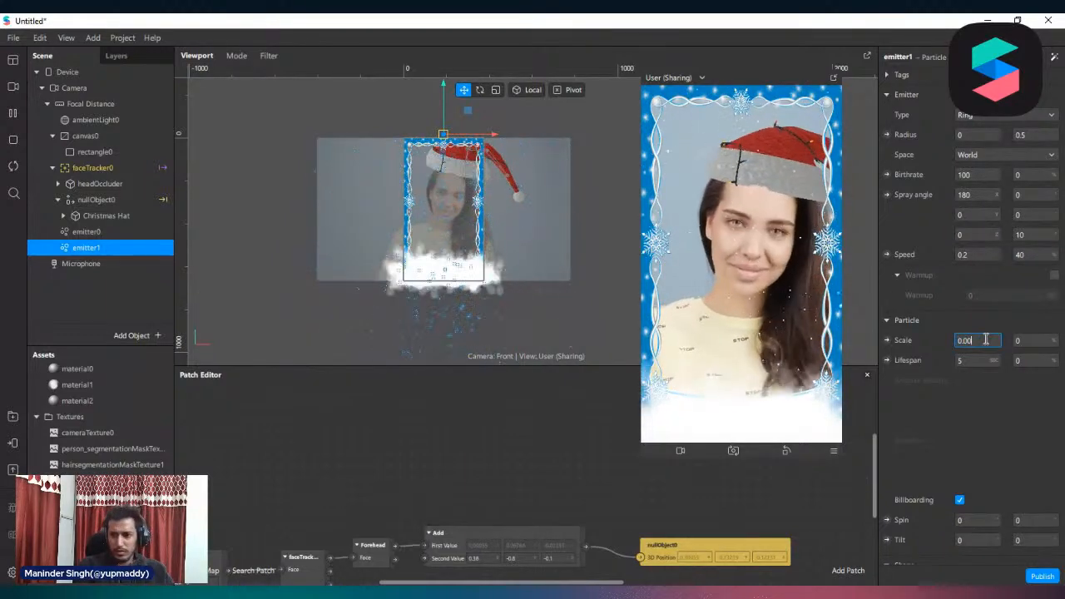
{"action": "key", "text": "Return"}
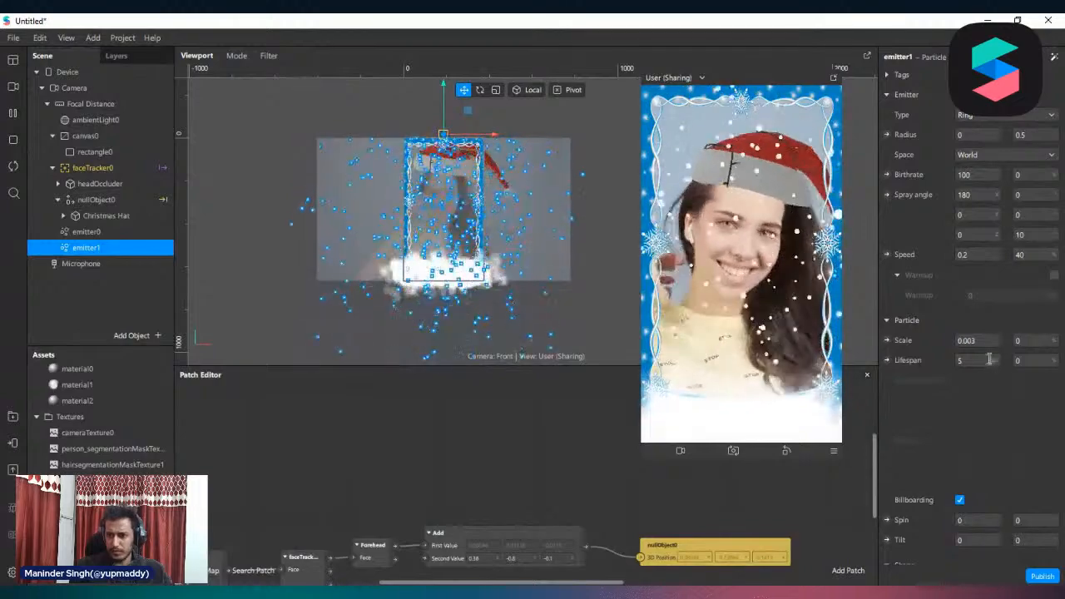
Set the X, Y and Z spray angle ranges of emitter1 to 90, 99 and 99
{"action": "scroll", "coordinate": [981, 257], "scroll_direction": "up", "scroll_amount": 1}
{"action": "scroll", "coordinate": [981, 257], "scroll_direction": "up", "scroll_amount": 4}
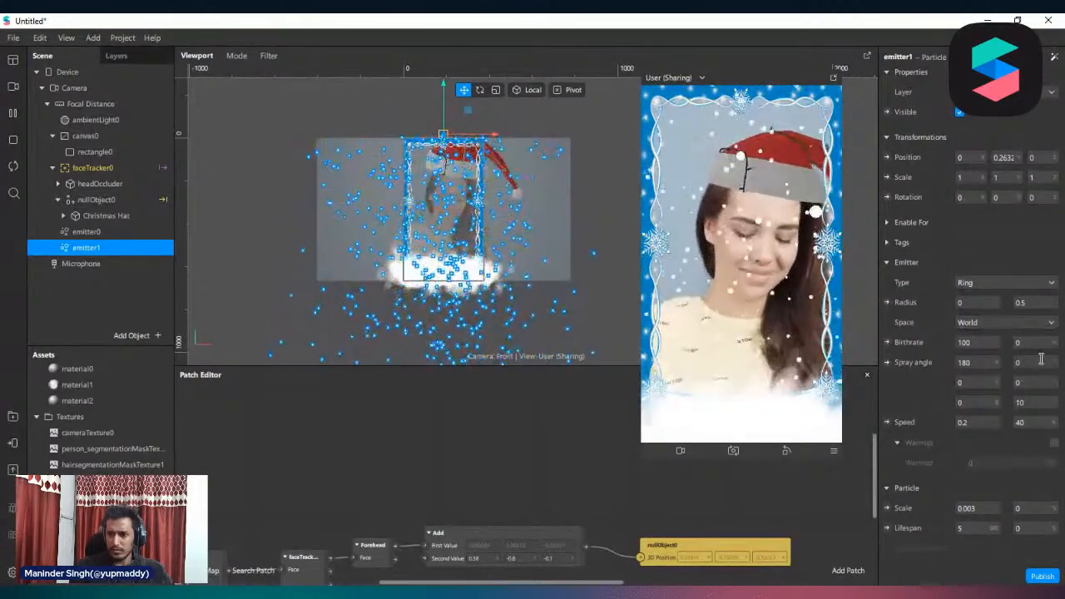
{"action": "type", "text": "9"}
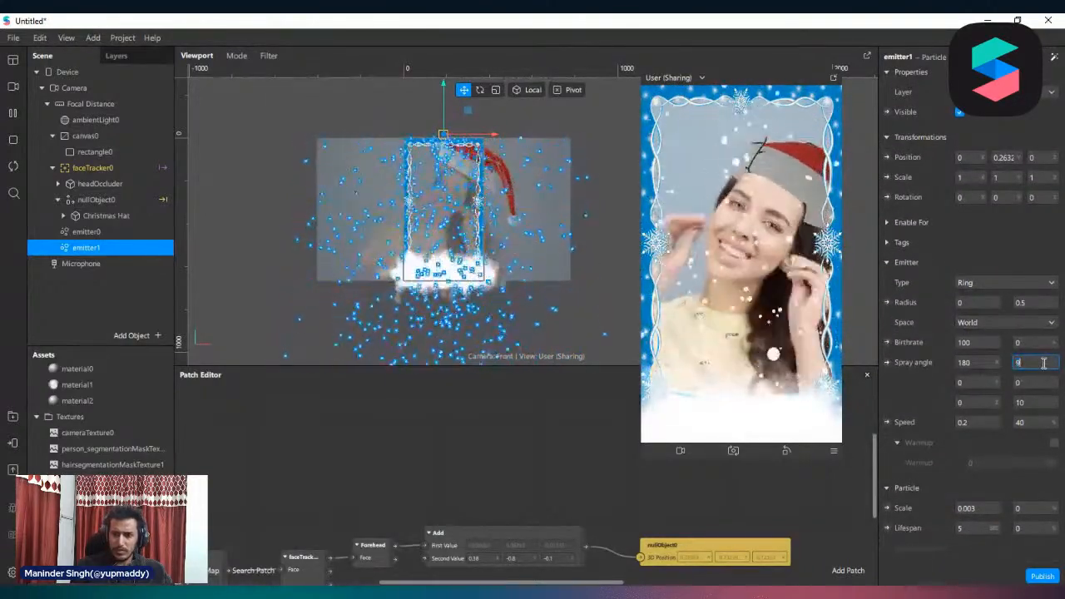
{"action": "type", "text": "0"}
{"action": "key", "text": "Return"}
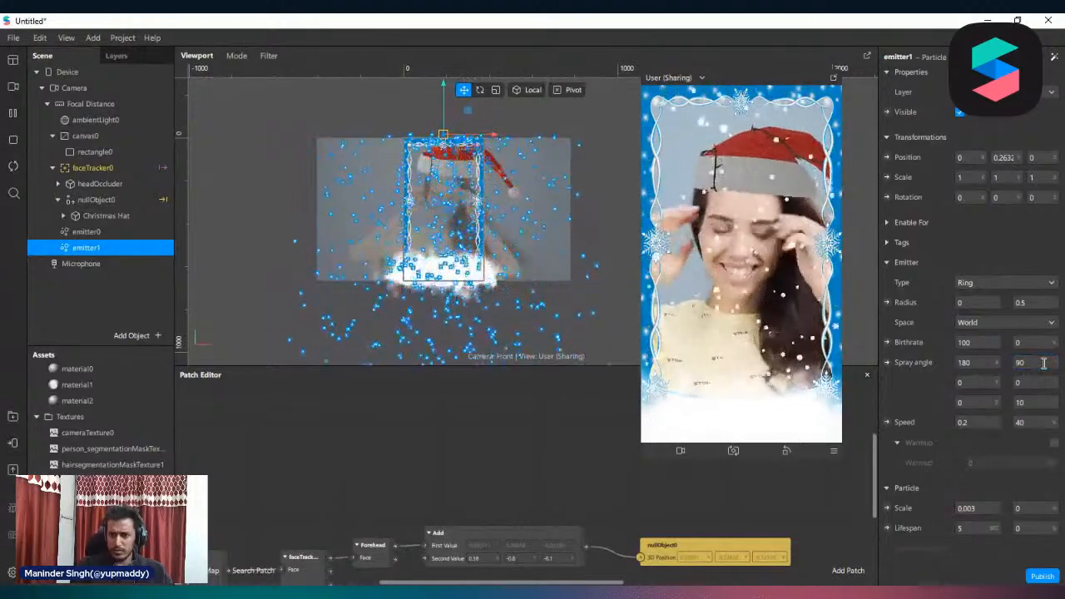
{"action": "left_click", "coordinate": [1036, 382]}
{"action": "type", "text": "99"}
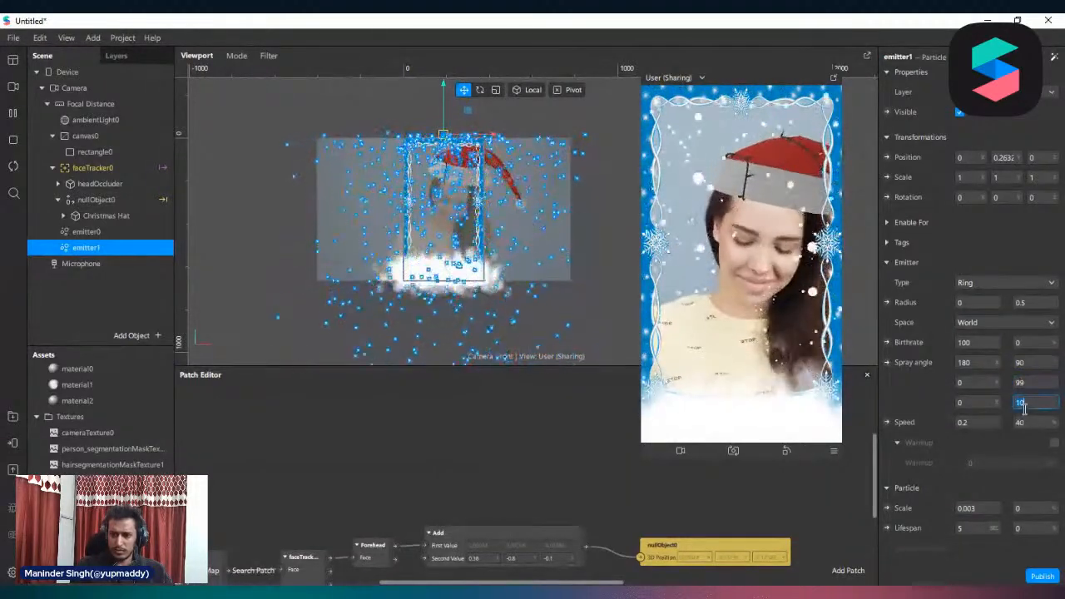
{"action": "type", "text": "99"}
{"action": "key", "text": "Return"}
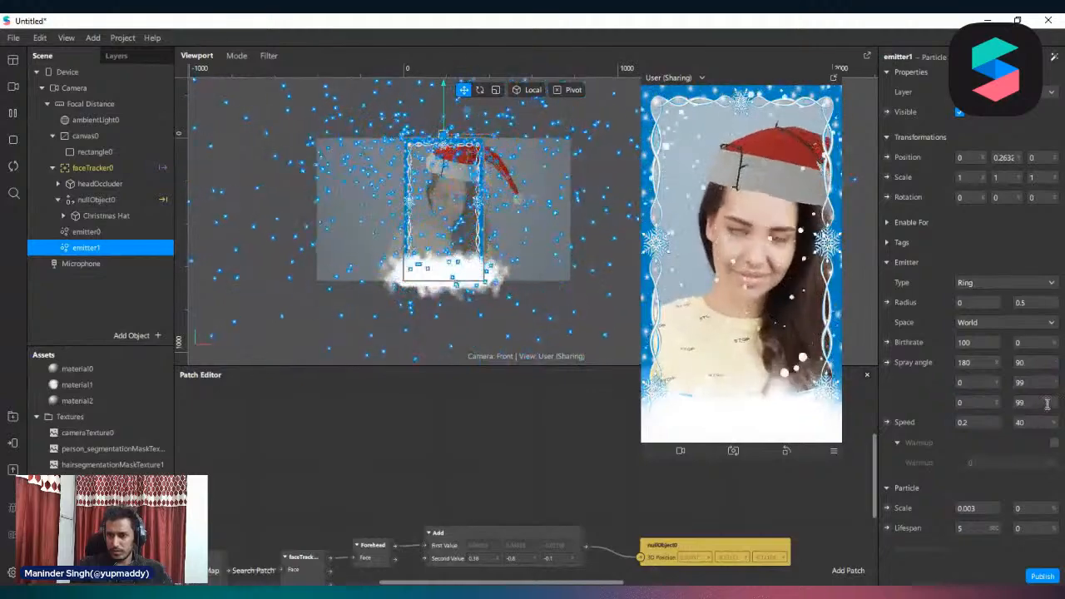
Try 0 for the Y spray angle range of emitter1 and change it to 90
{"action": "left_click", "coordinate": [1037, 361]}
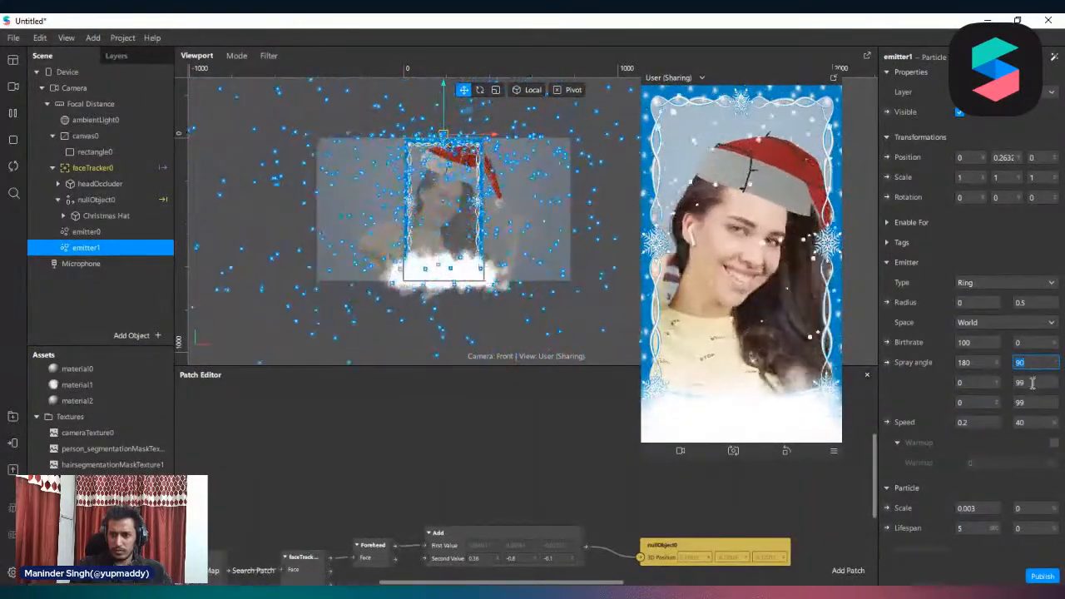
{"action": "left_click", "coordinate": [1032, 382]}
{"action": "type", "text": "0"}
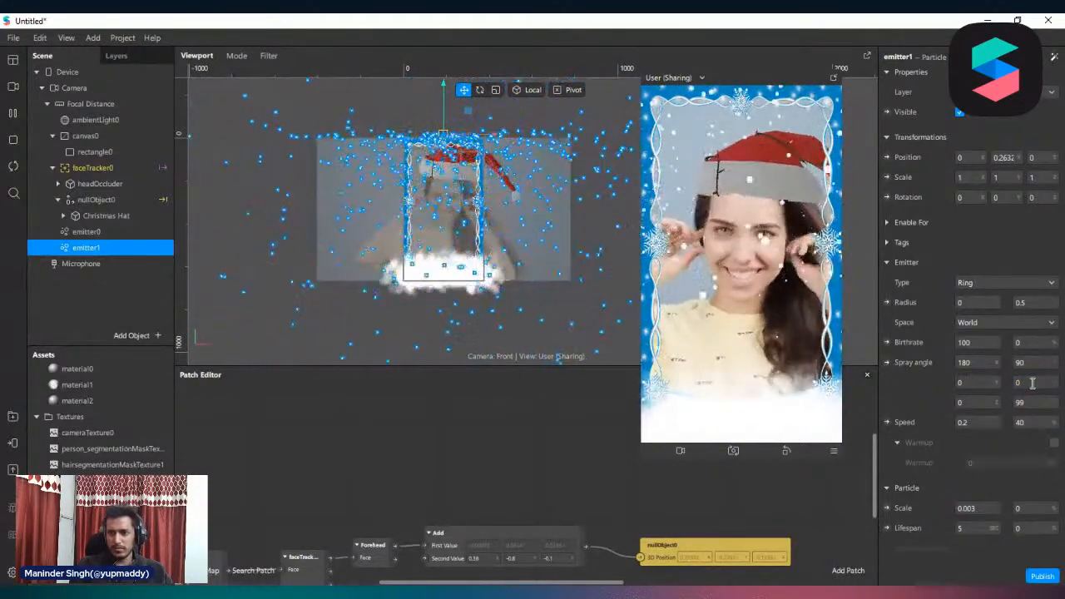
{"action": "left_click", "coordinate": [1031, 383]}
{"action": "type", "text": "90"}
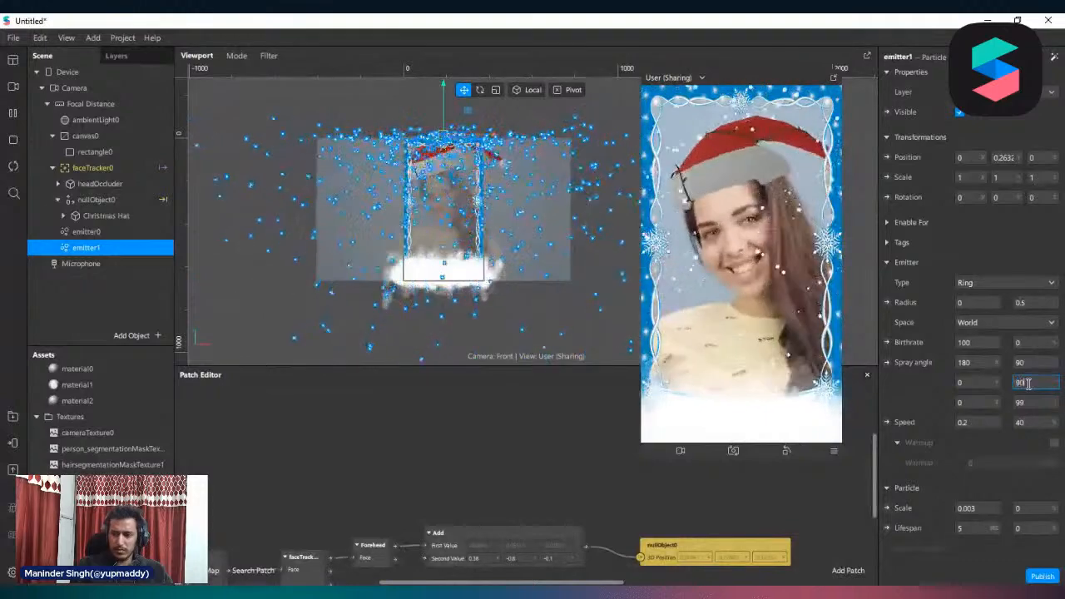
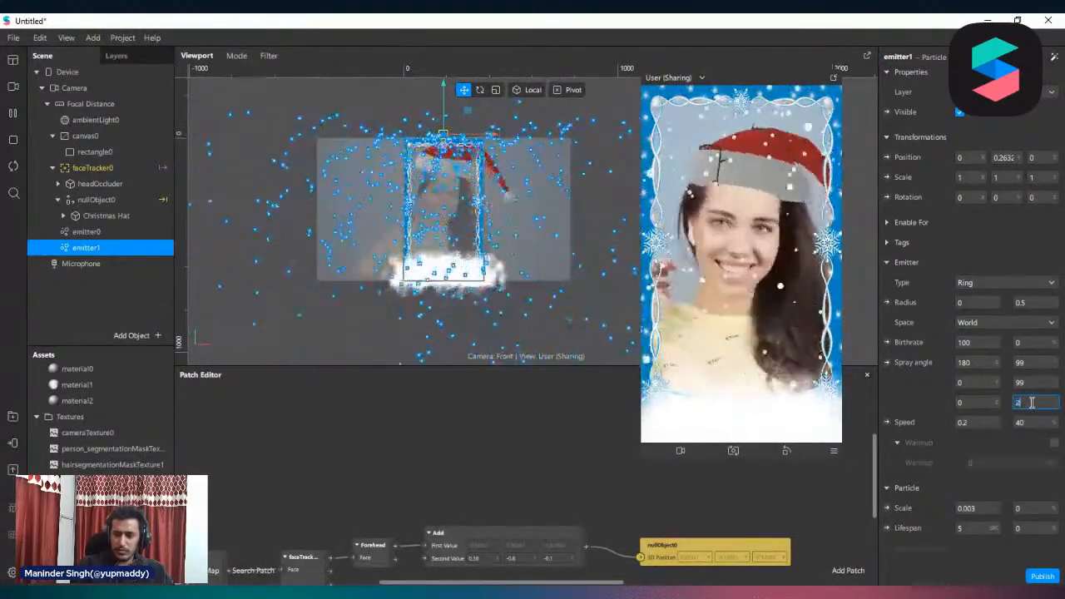
Set the Z spray angle range of emitter1 to 20 and turn off particle billboarding
{"action": "scroll", "coordinate": [969, 287], "scroll_direction": "down", "scroll_amount": 6}
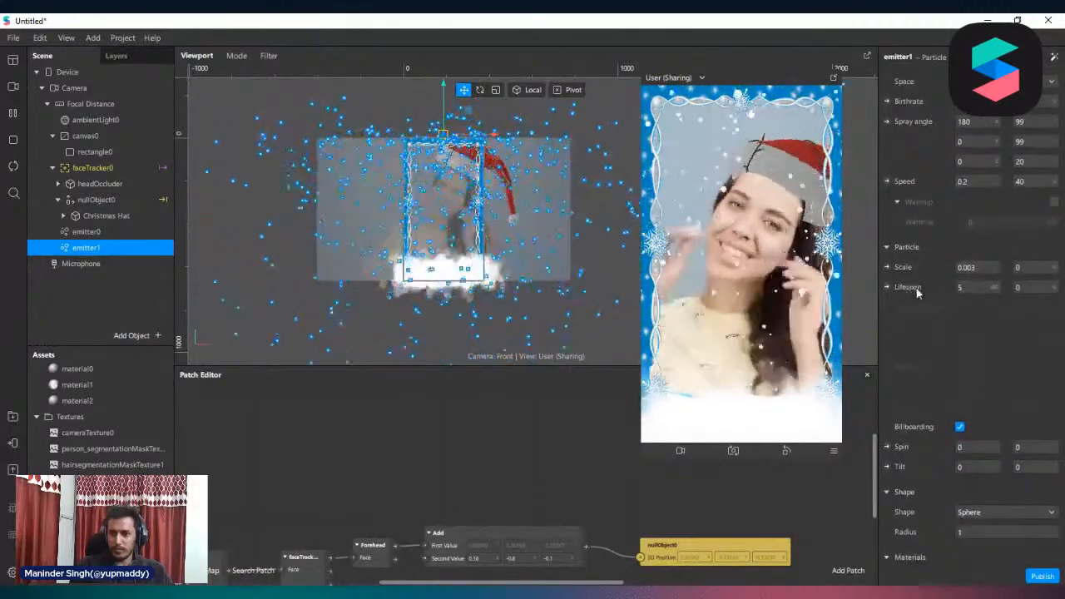
{"action": "scroll", "coordinate": [919, 292], "scroll_direction": "down", "scroll_amount": 4}
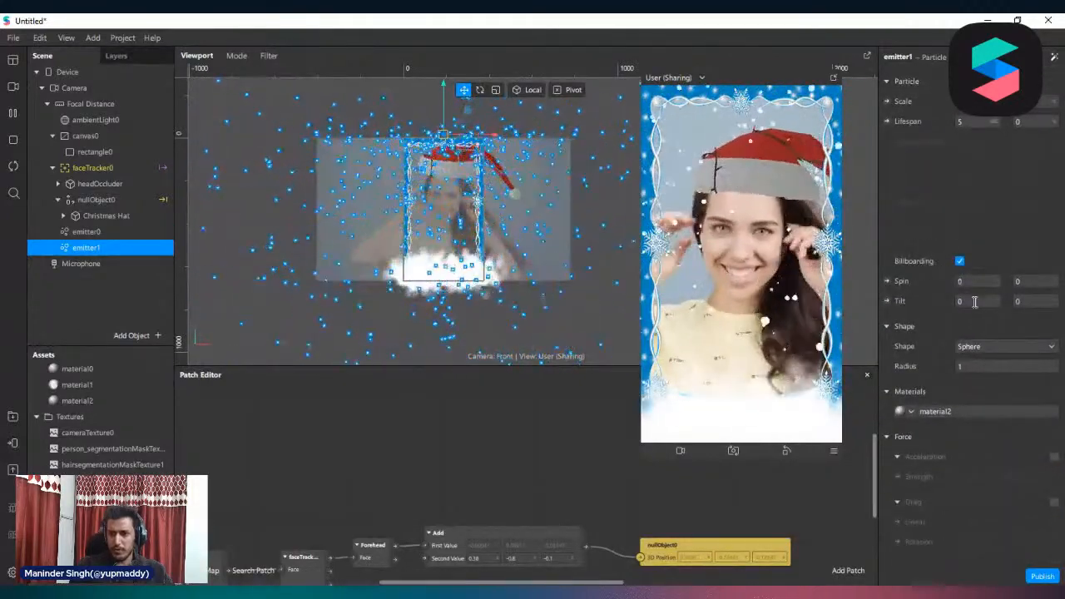
{"action": "scroll", "coordinate": [964, 362], "scroll_direction": "up", "scroll_amount": 2}
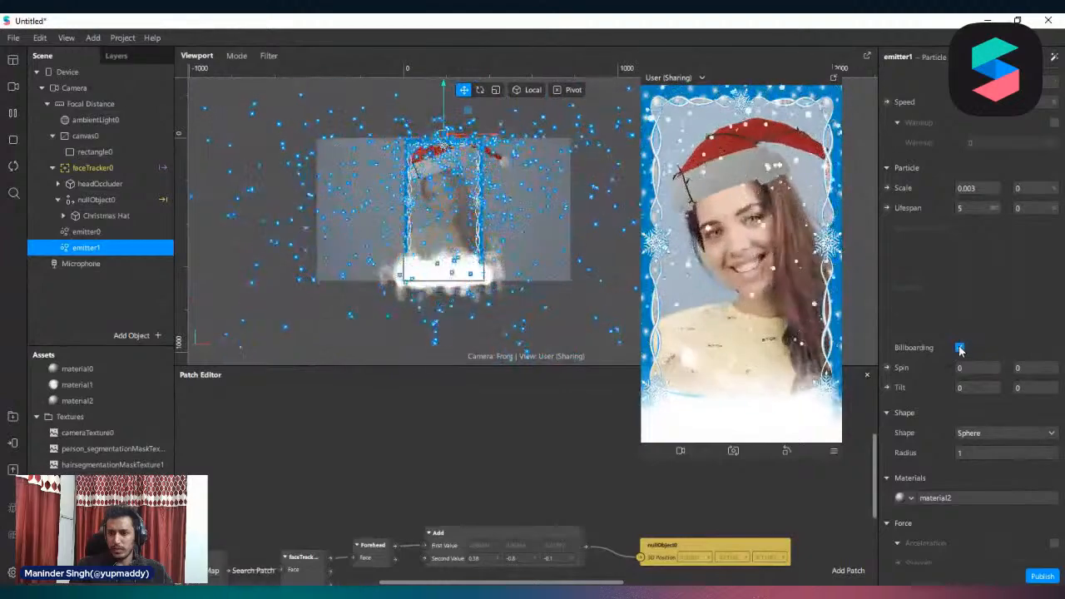
{"action": "scroll", "coordinate": [969, 341], "scroll_direction": "up", "scroll_amount": 2}
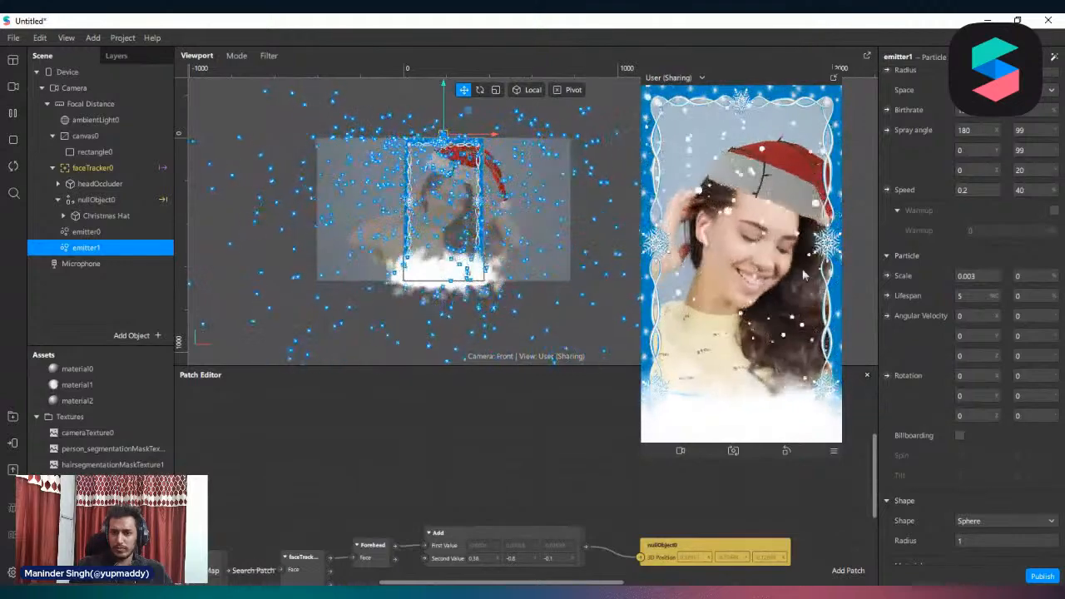
Set the X and Y particle rotation of emitter1 to 50 and its Z rotation range to 55
{"action": "left_click", "coordinate": [987, 378]}
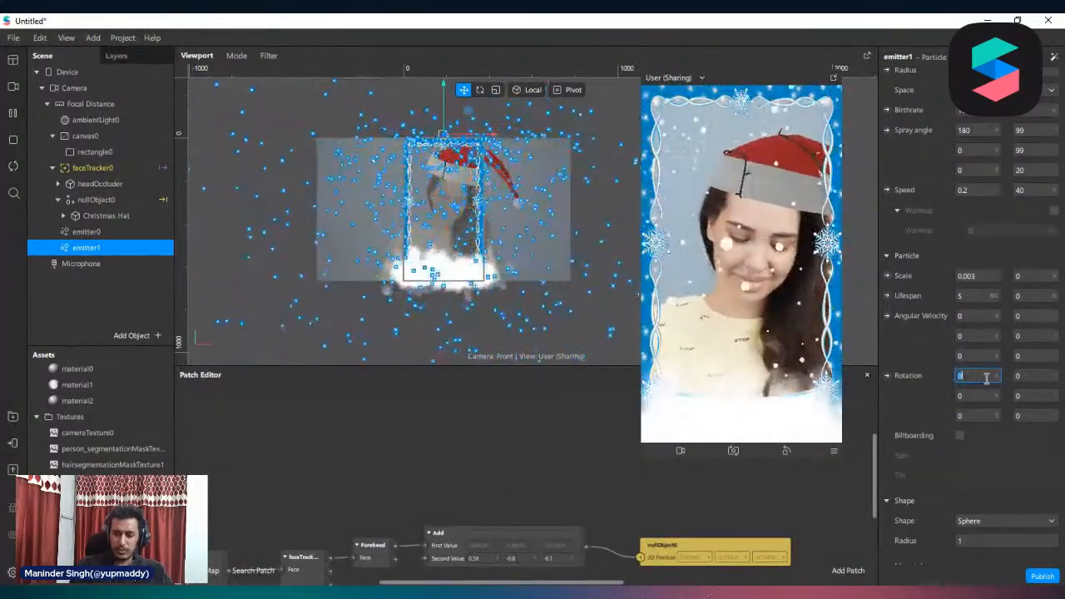
{"action": "type", "text": "50"}
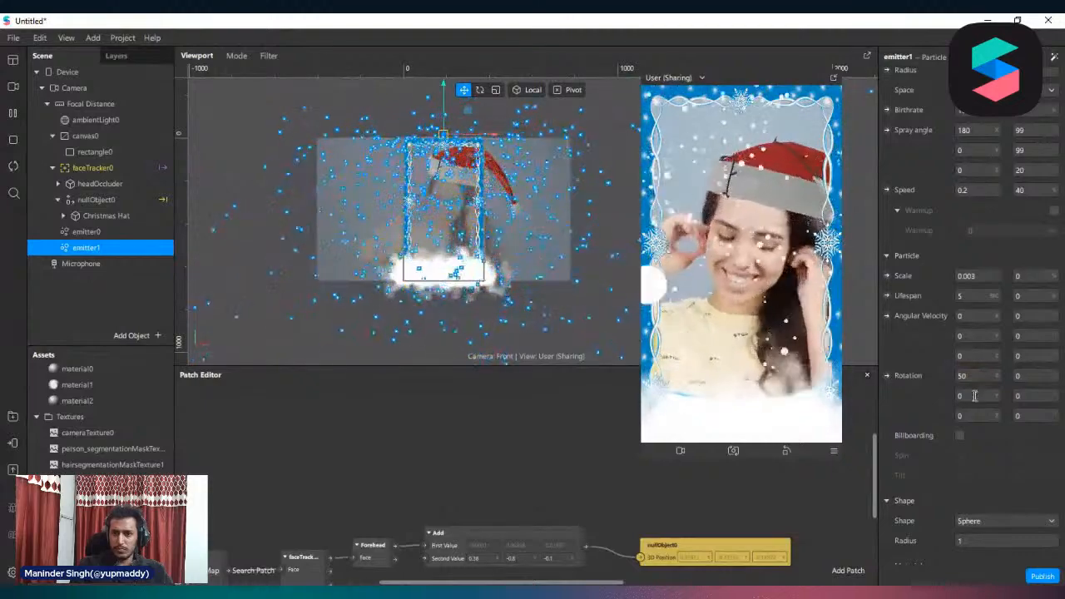
{"action": "left_click", "coordinate": [974, 396]}
{"action": "type", "text": "50"}
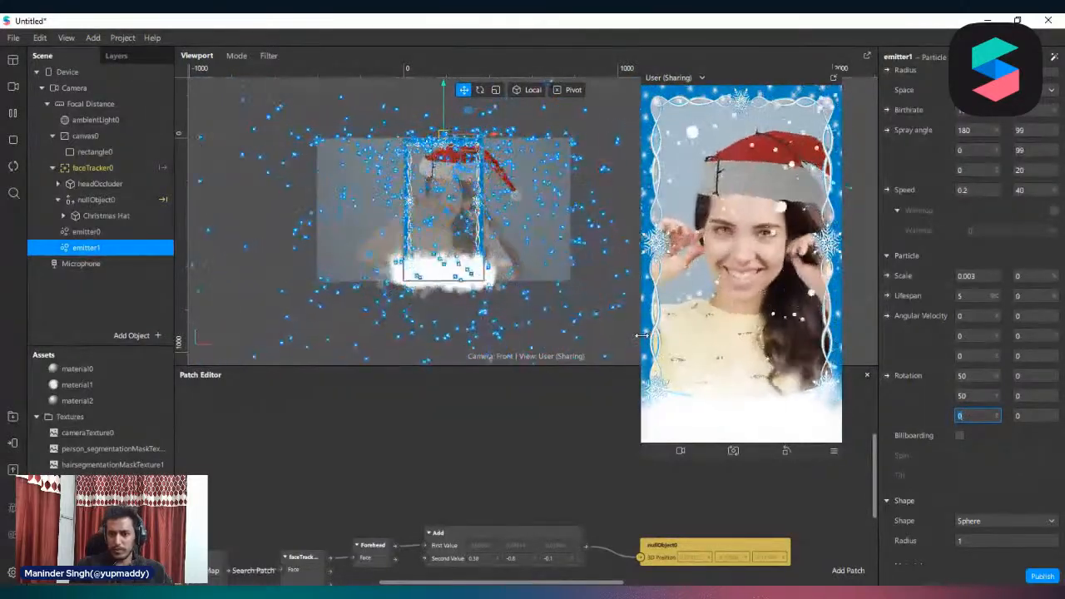
{"action": "left_click_drag", "start_coordinate": [641, 336], "coordinate": [566, 335]}
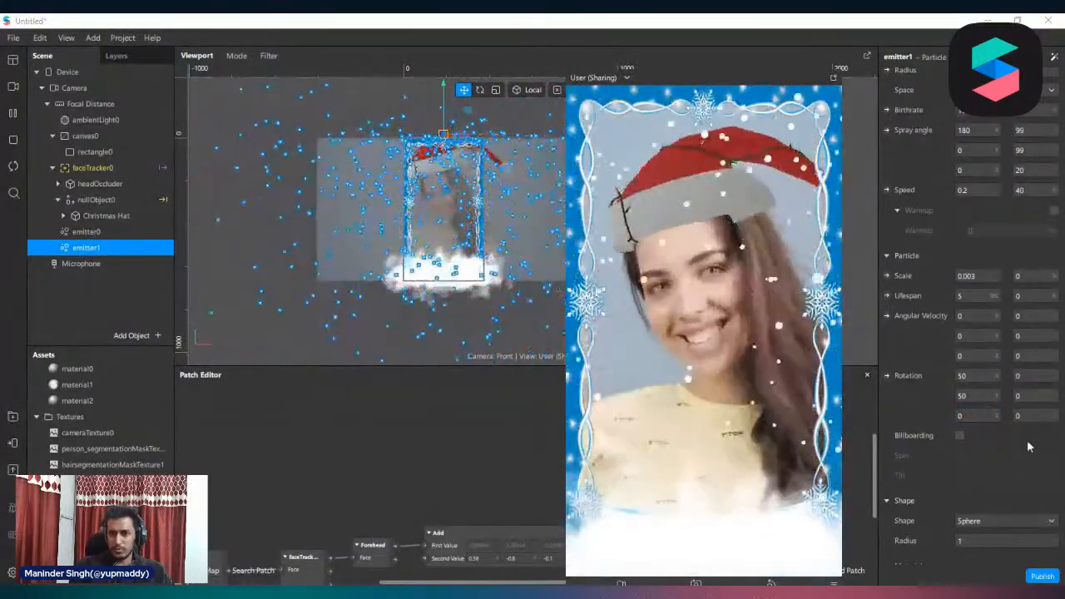
{"action": "left_click", "coordinate": [1047, 416]}
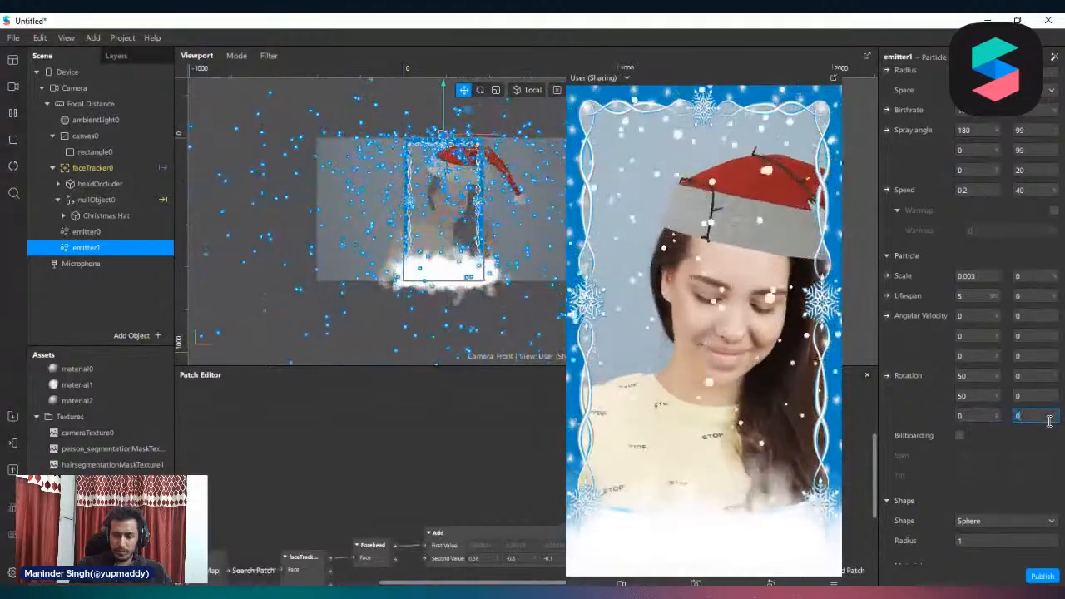
Set the X, Y and Z angular velocity ranges of emitter1's particles to 50, 99 and 50
{"action": "scroll", "coordinate": [994, 411], "scroll_direction": "up", "scroll_amount": 2}
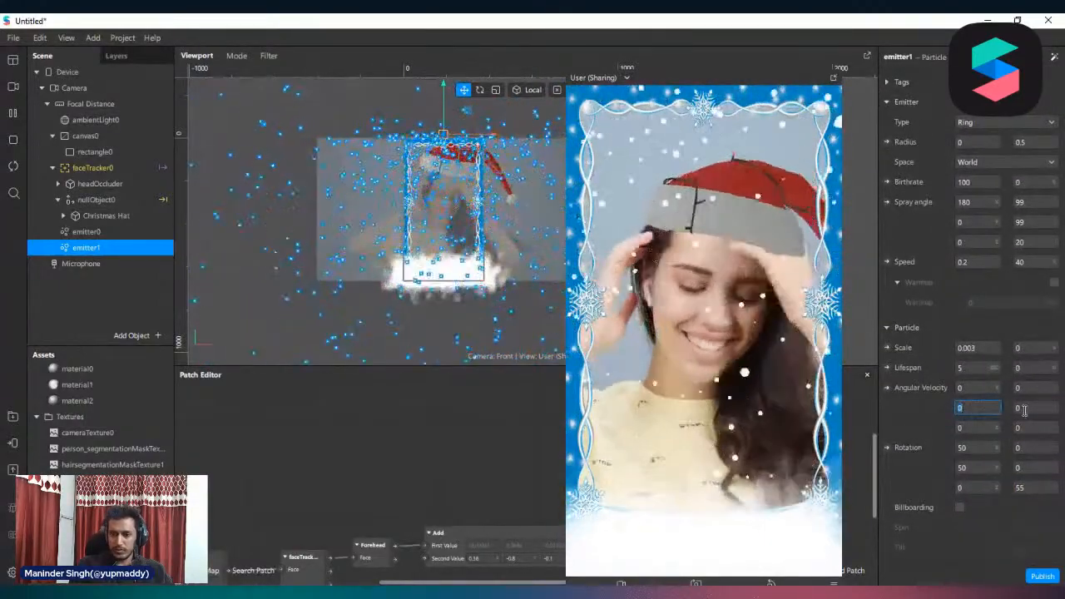
{"action": "left_click", "coordinate": [1024, 410]}
{"action": "type", "text": "99"}
{"action": "left_click", "coordinate": [1032, 387]}
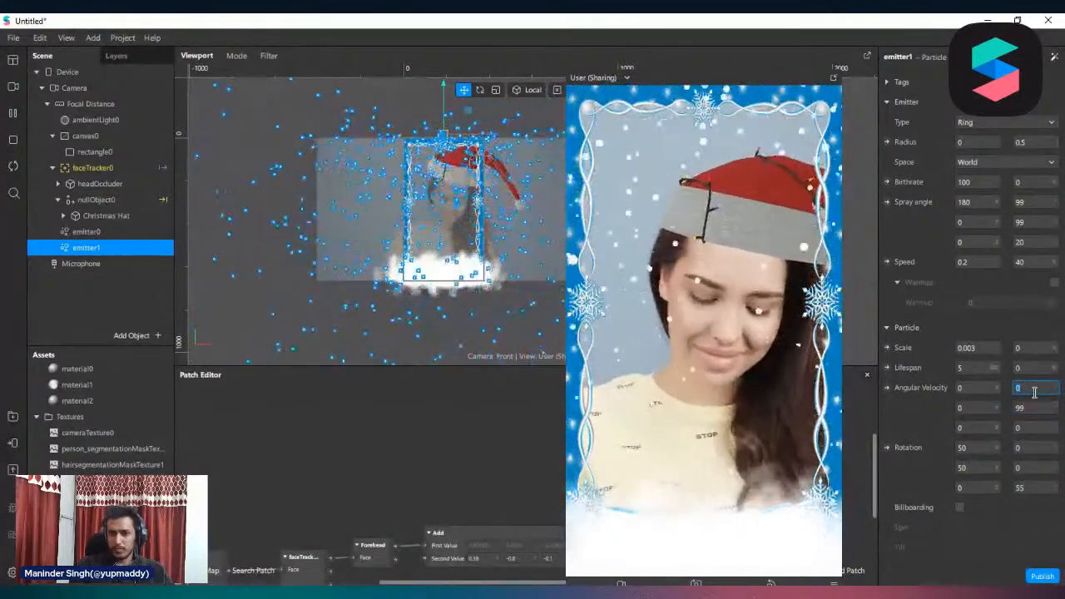
{"action": "type", "text": "50"}
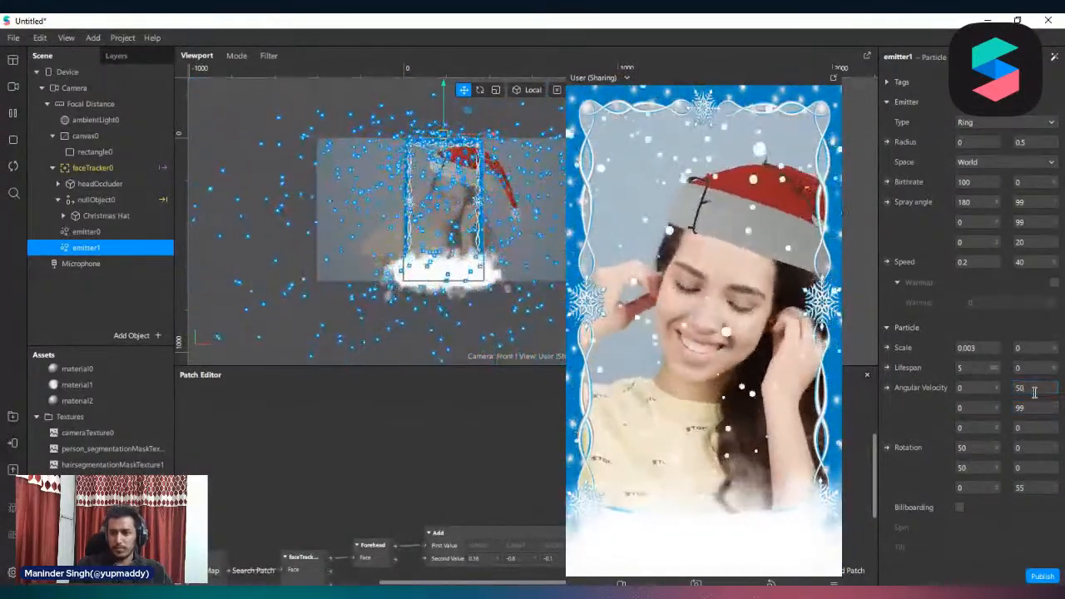
{"action": "left_click", "coordinate": [1040, 427]}
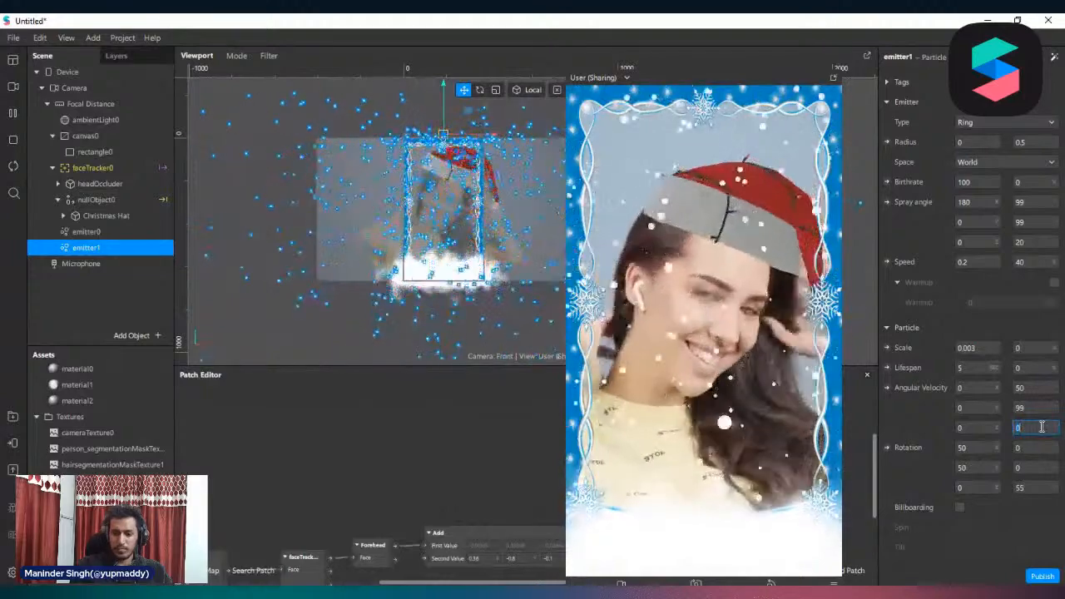
{"action": "type", "text": "50"}
{"action": "left_click", "coordinate": [550, 456]}
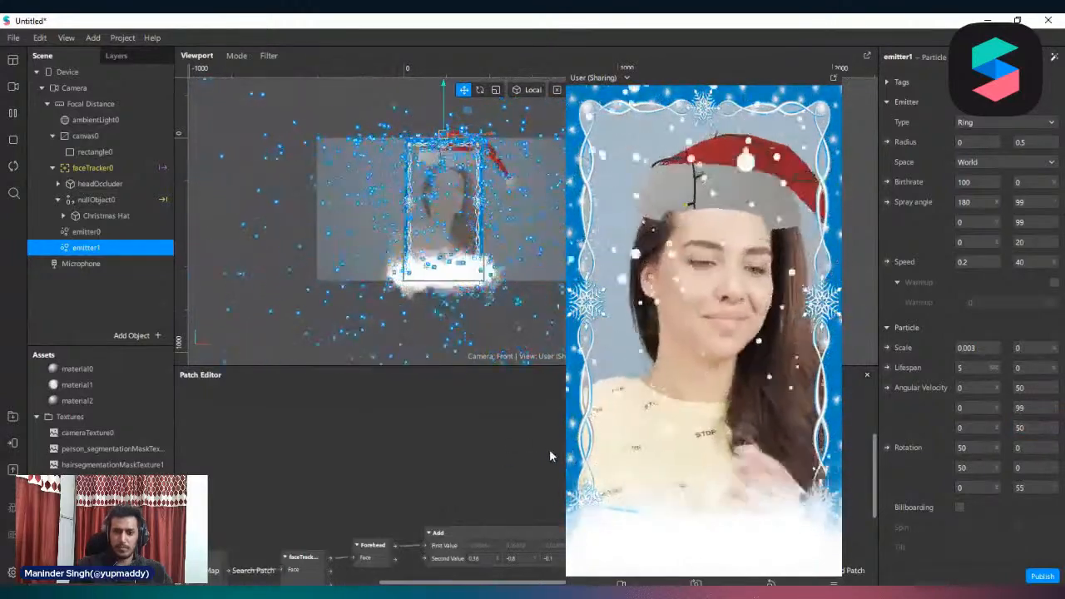
{"action": "left_click_drag", "start_coordinate": [566, 399], "coordinate": [610, 399]}
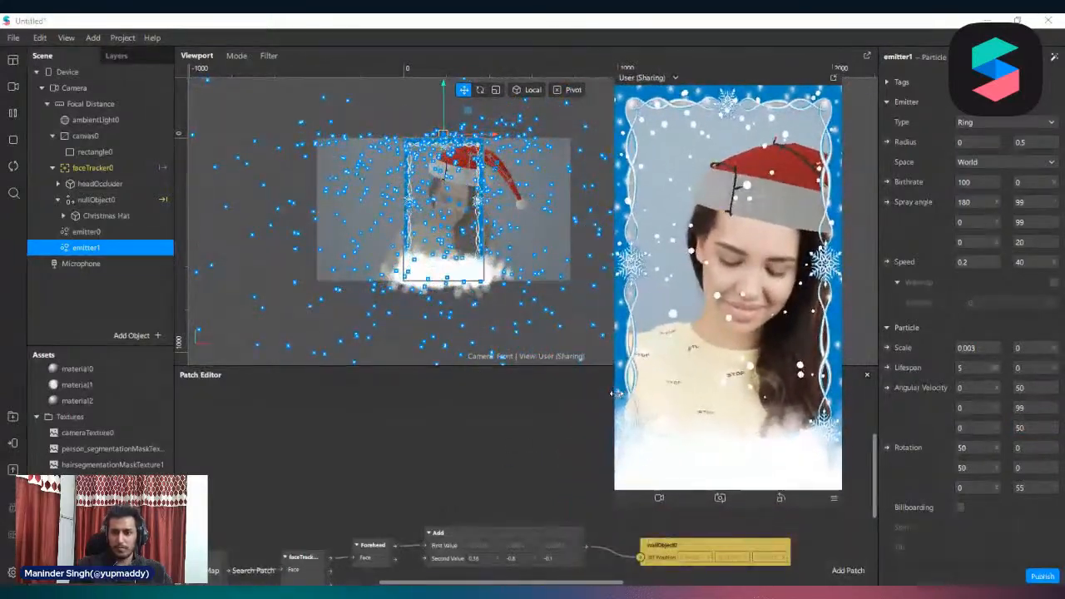
Try the Add blend mode on material2 with opacities of 51, 32 and 45 percent
{"action": "scroll", "coordinate": [962, 450], "scroll_direction": "down", "scroll_amount": 3}
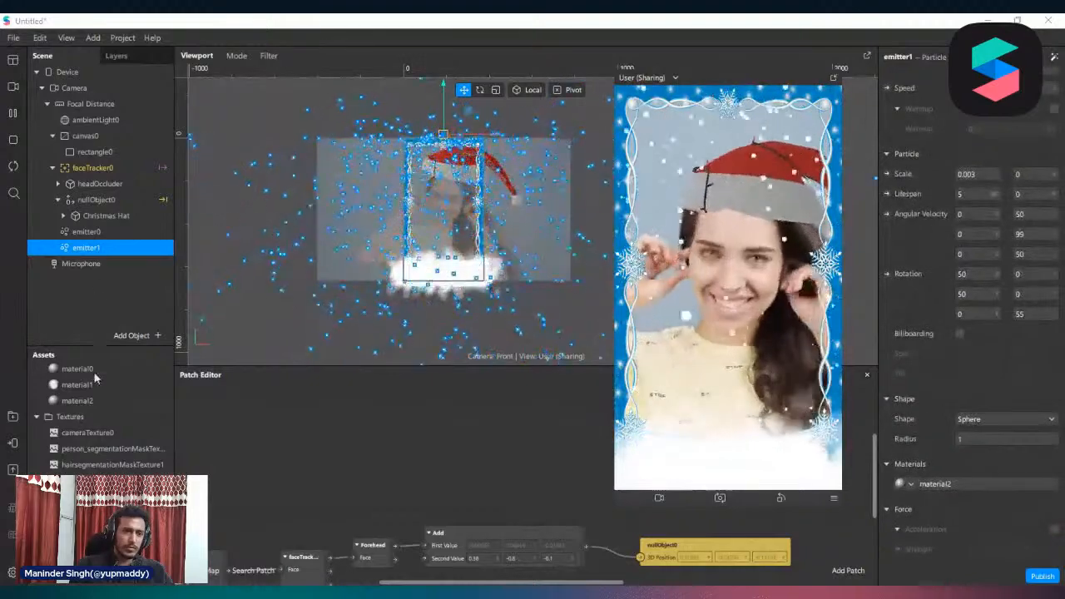
{"action": "double_click", "coordinate": [84, 401]}
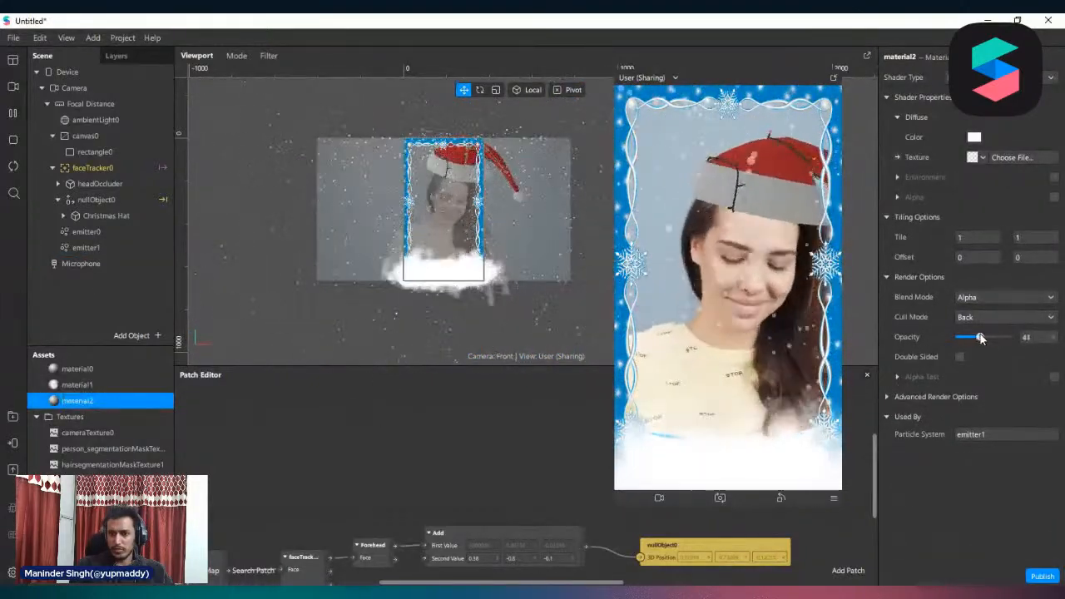
{"action": "left_click_drag", "start_coordinate": [984, 337], "coordinate": [986, 337]}
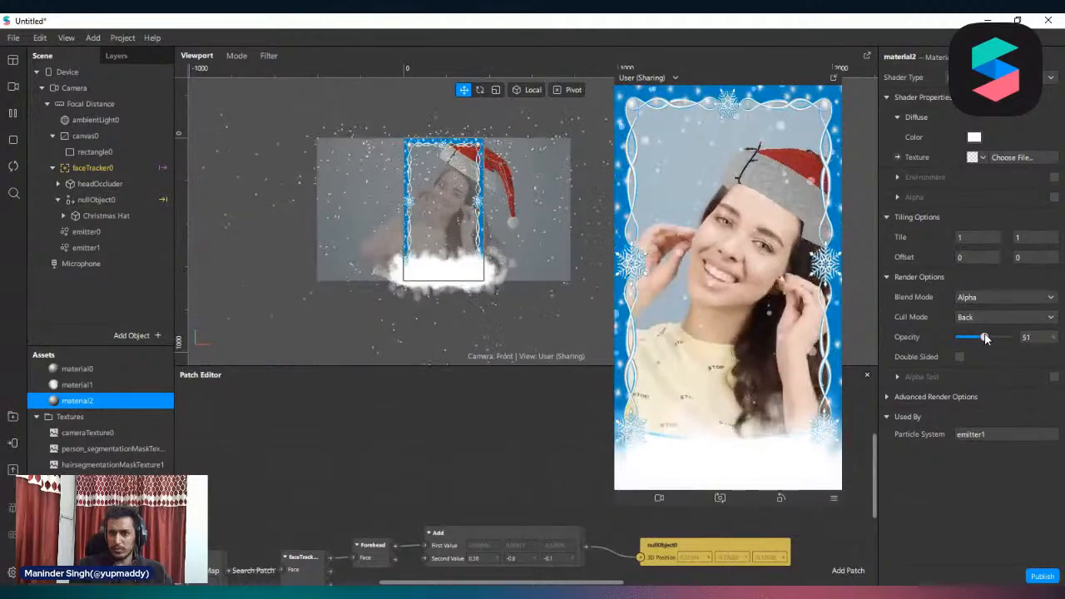
{"action": "left_click", "coordinate": [992, 297]}
{"action": "left_click", "coordinate": [983, 310]}
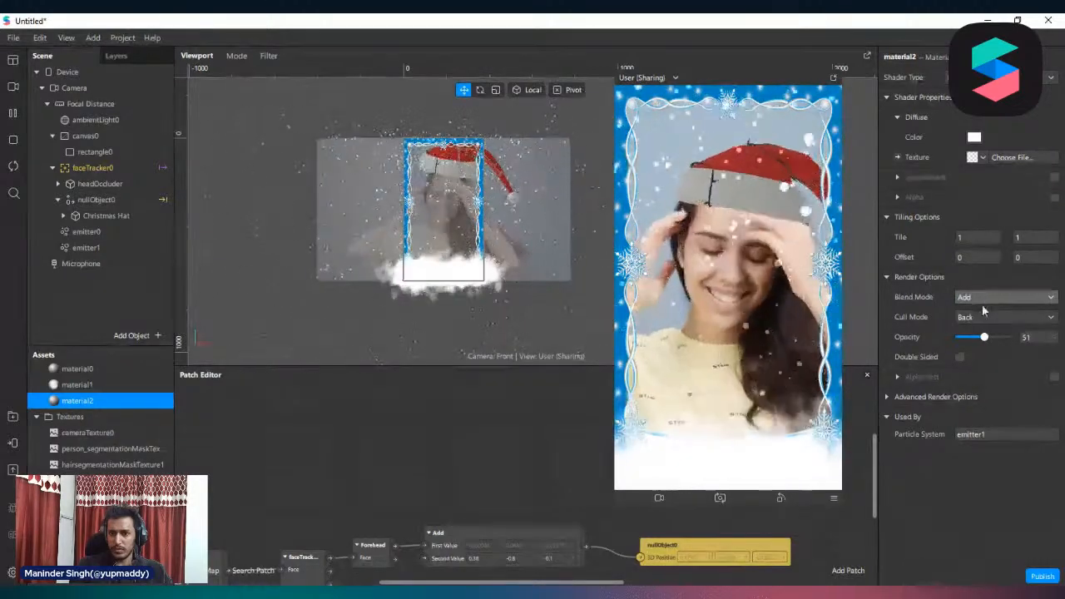
{"action": "left_click_drag", "start_coordinate": [977, 336], "coordinate": [975, 341]}
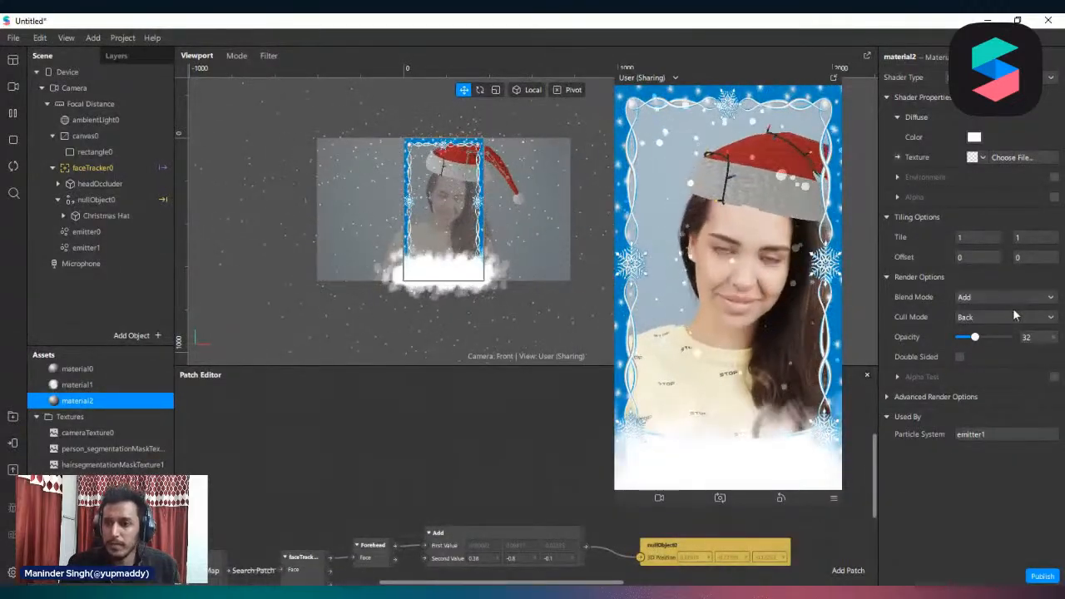
{"action": "left_click", "coordinate": [1040, 338]}
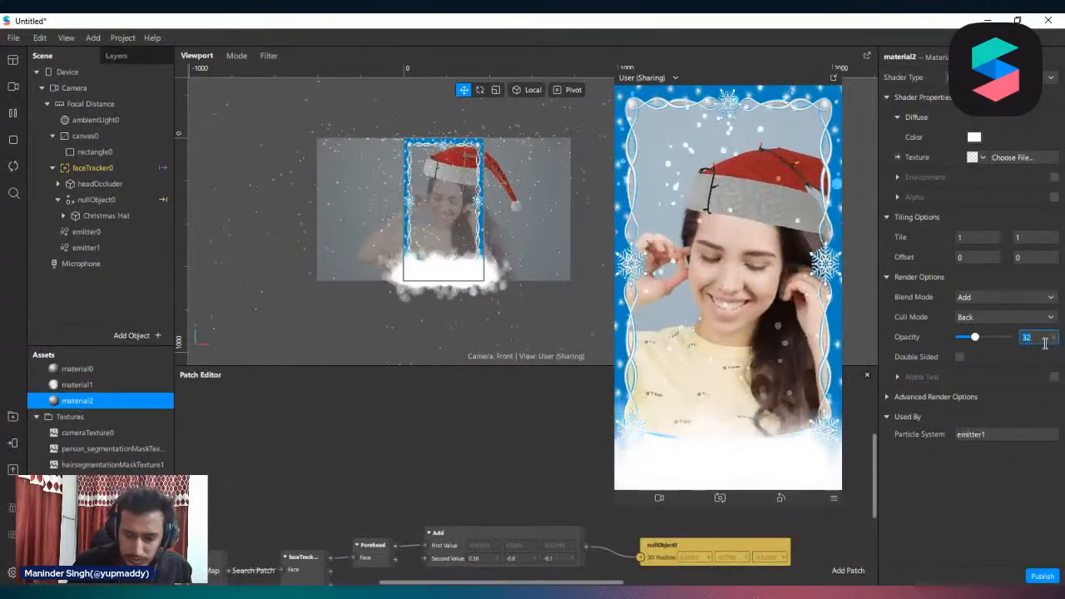
{"action": "type", "text": "45"}
{"action": "key", "text": "Return"}
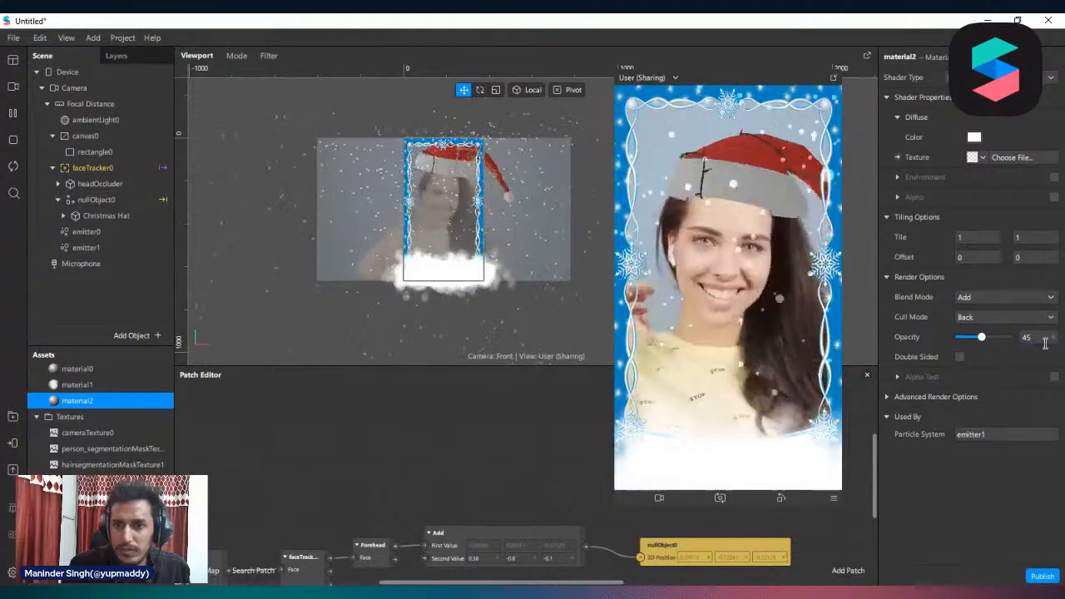
Set the blend mode of material2 to Alpha and its opacity to 85 percent
{"action": "left_click", "coordinate": [1003, 298]}
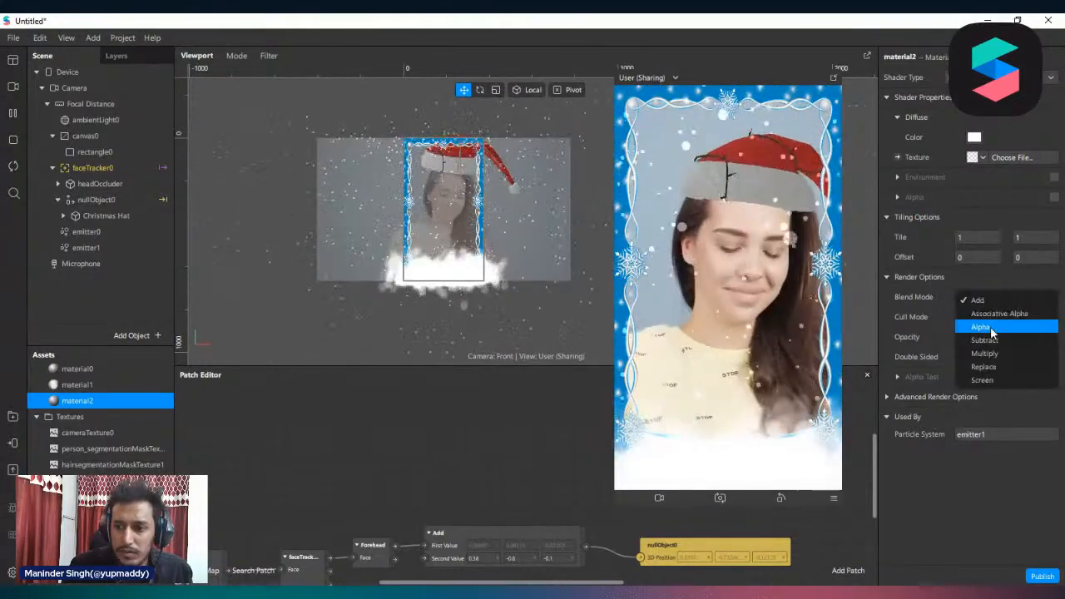
{"action": "left_click", "coordinate": [991, 333]}
{"action": "left_click_drag", "start_coordinate": [999, 336], "coordinate": [1000, 340]}
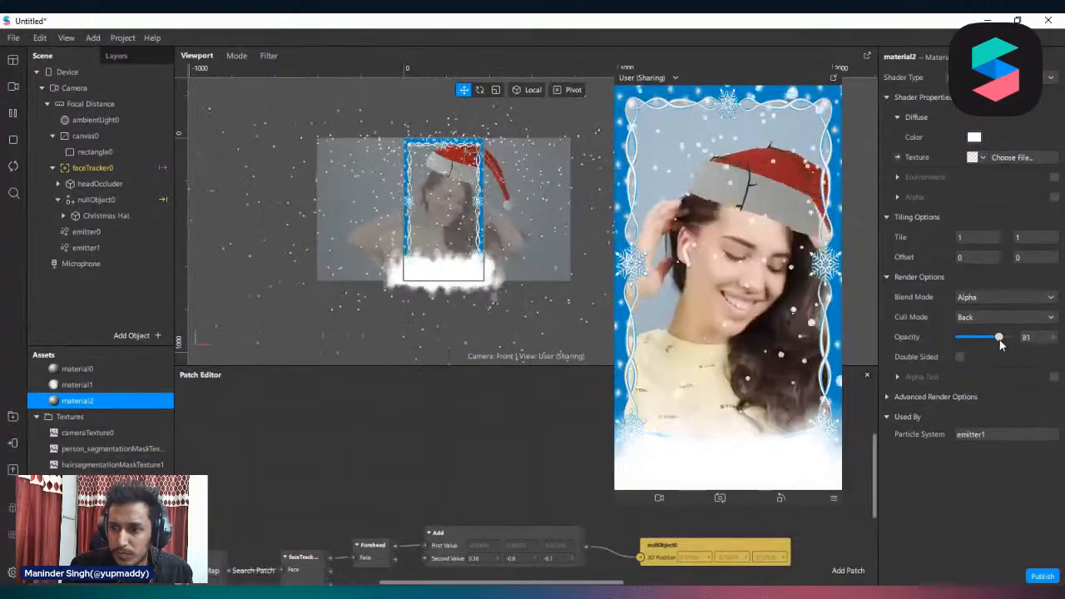
{"action": "left_click", "coordinate": [1049, 337]}
{"action": "type", "text": "85"}
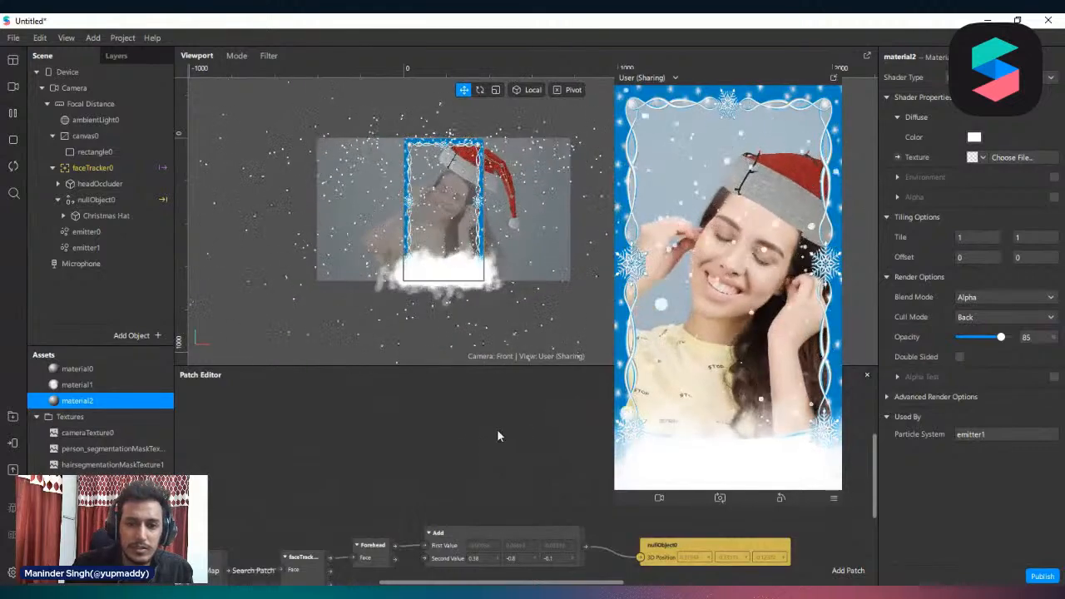
Change the albedo color of the Christmas Hat's material to white
{"action": "scroll", "coordinate": [359, 252], "scroll_direction": "down", "scroll_amount": 2}
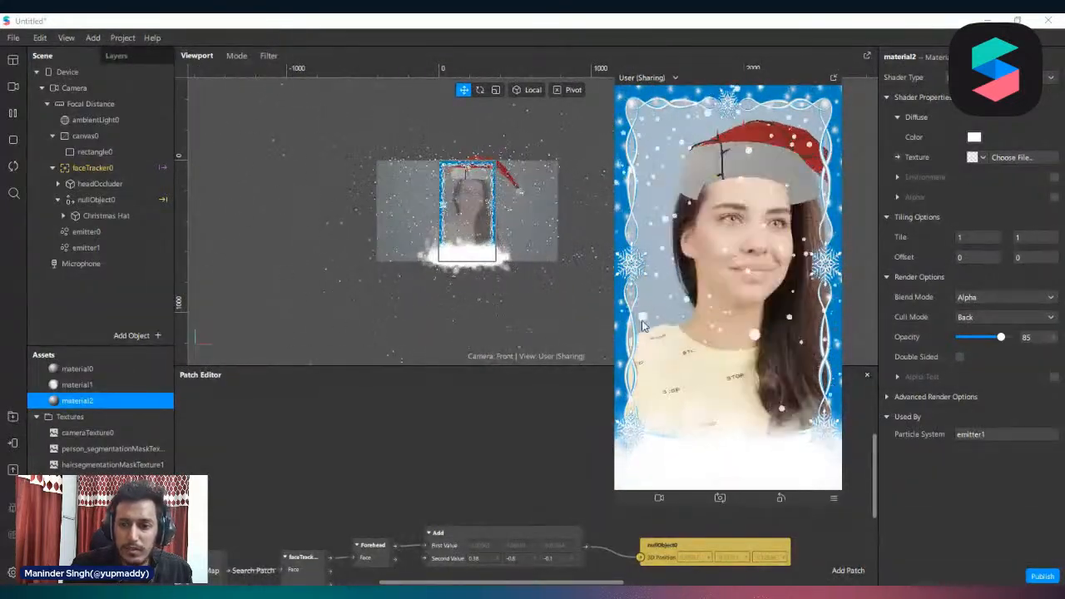
{"action": "left_click_drag", "start_coordinate": [610, 363], "coordinate": [589, 364]}
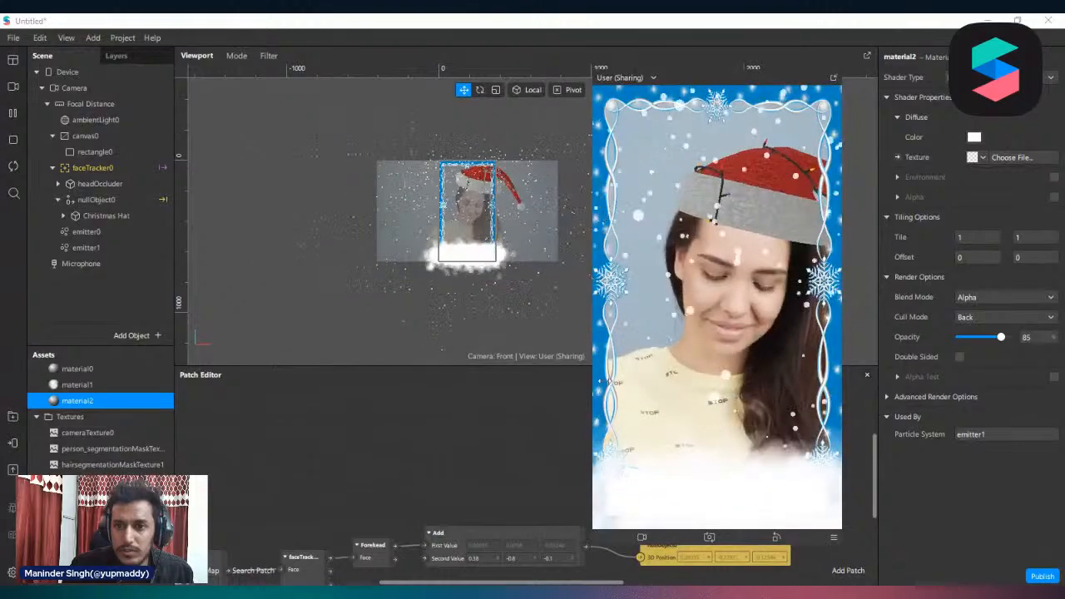
{"action": "scroll", "coordinate": [108, 453], "scroll_direction": "up", "scroll_amount": 3}
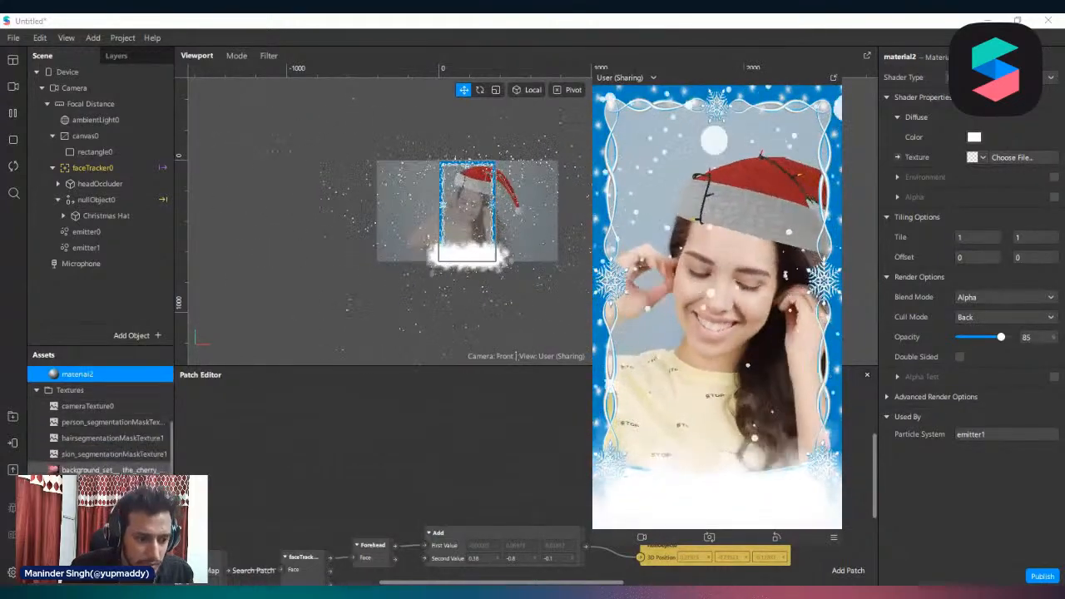
{"action": "left_click", "coordinate": [36, 371]}
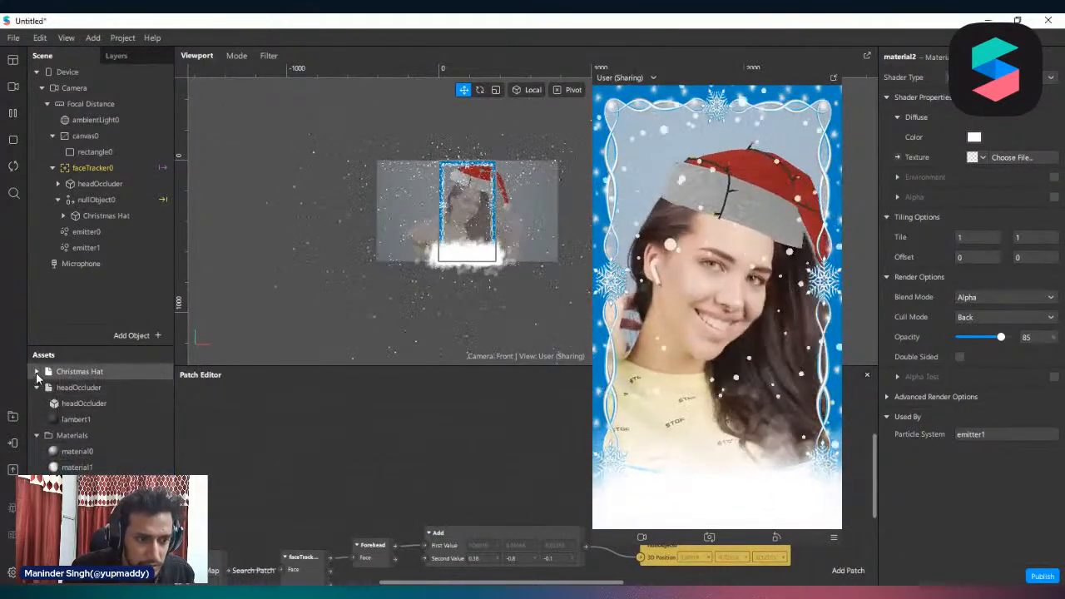
{"action": "left_click", "coordinate": [79, 404]}
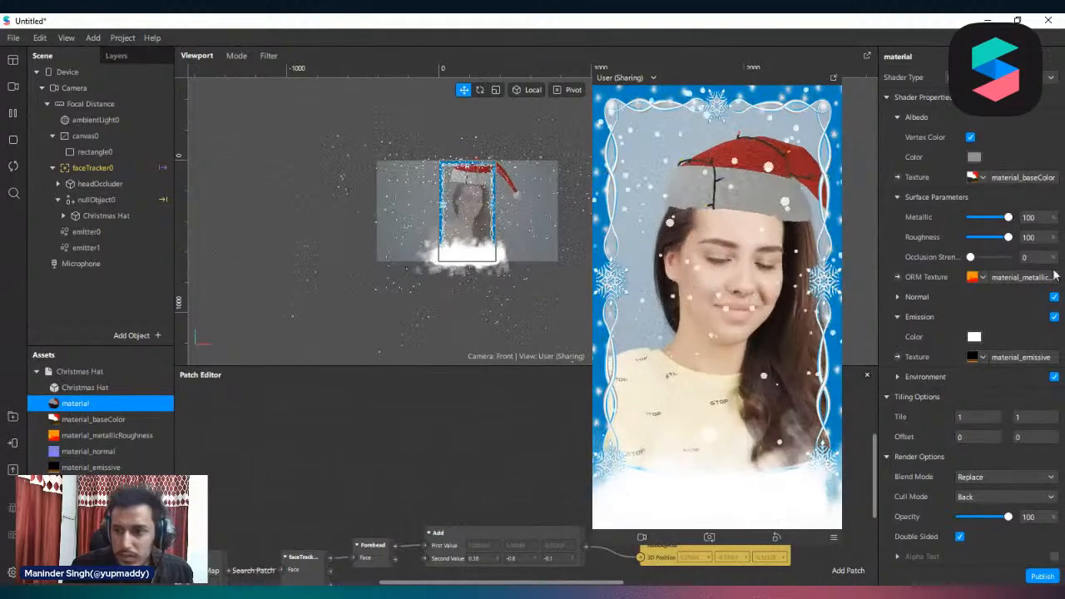
{"action": "left_click", "coordinate": [973, 157]}
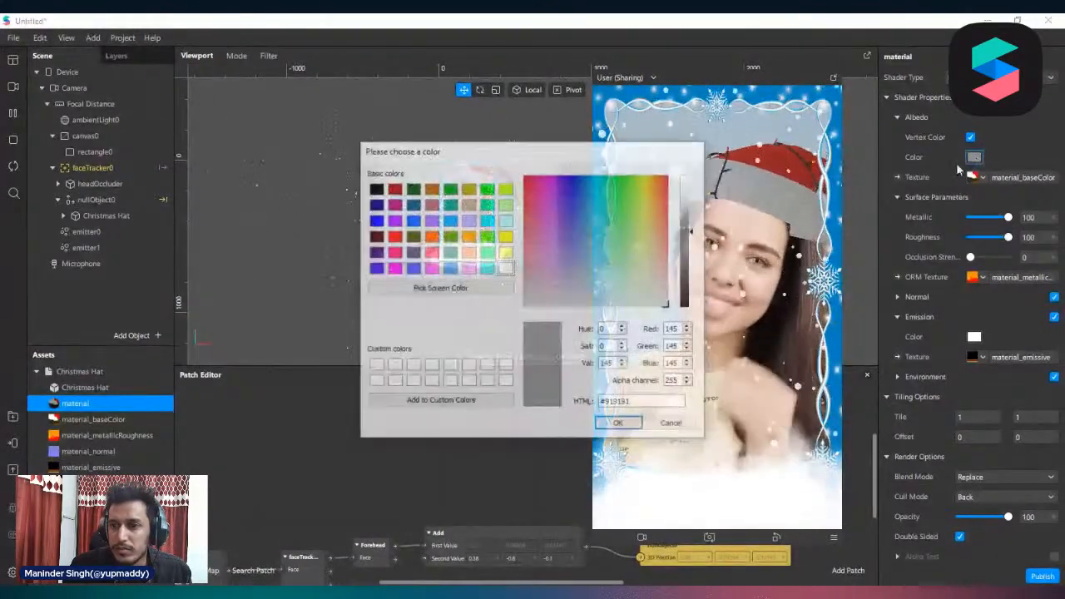
{"action": "left_click_drag", "start_coordinate": [692, 200], "coordinate": [488, 131]}
{"action": "left_click", "coordinate": [454, 402]}
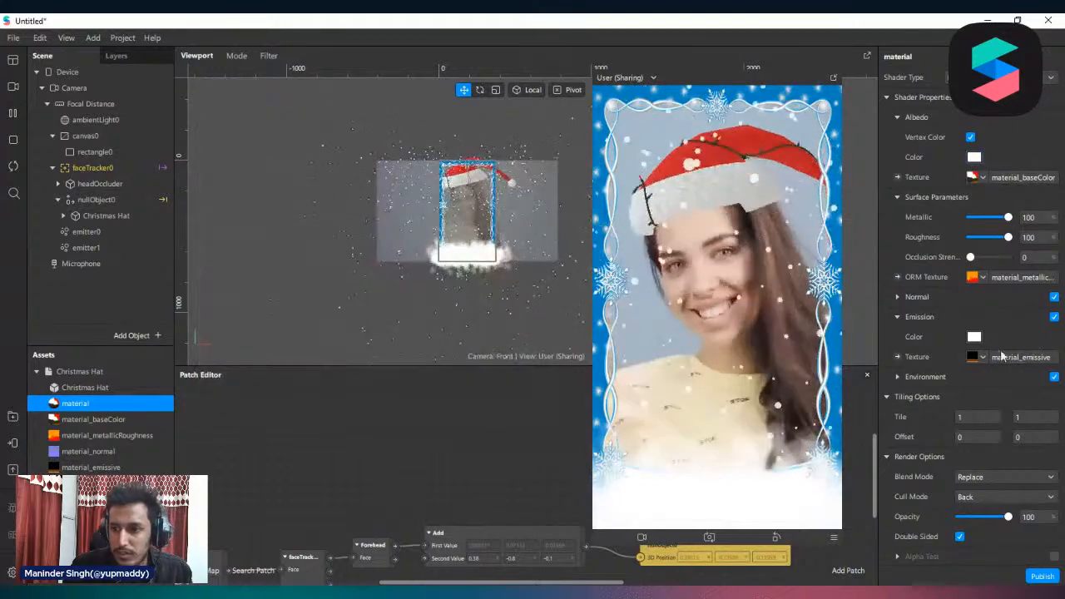
Set the hat material's blend mode to Alpha and lower its roughness to 0
{"action": "scroll", "coordinate": [984, 302], "scroll_direction": "down", "scroll_amount": 2}
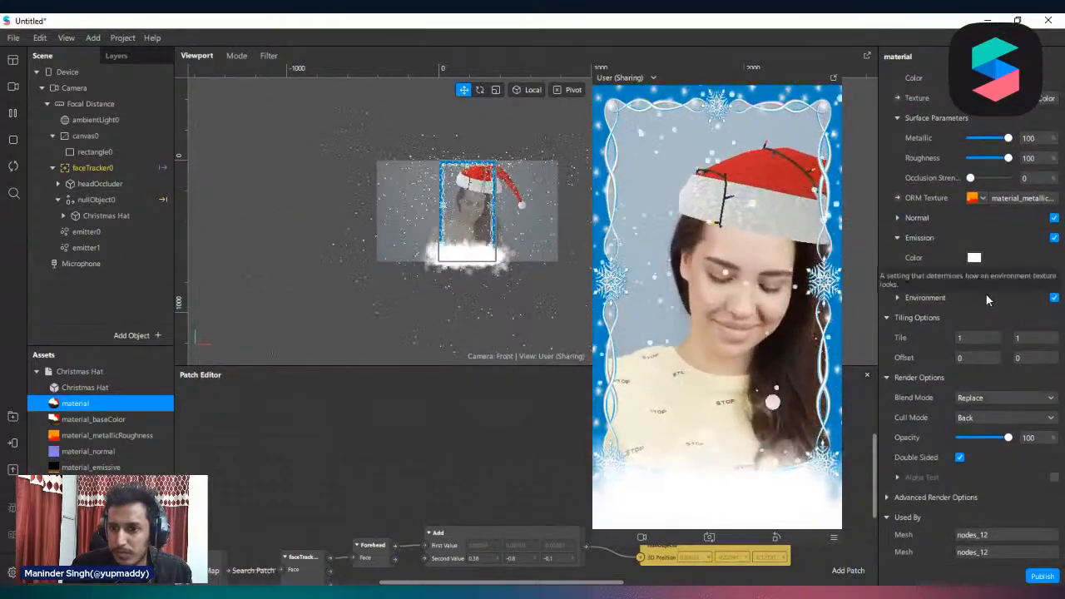
{"action": "left_click", "coordinate": [997, 397]}
{"action": "left_click", "coordinate": [990, 411]}
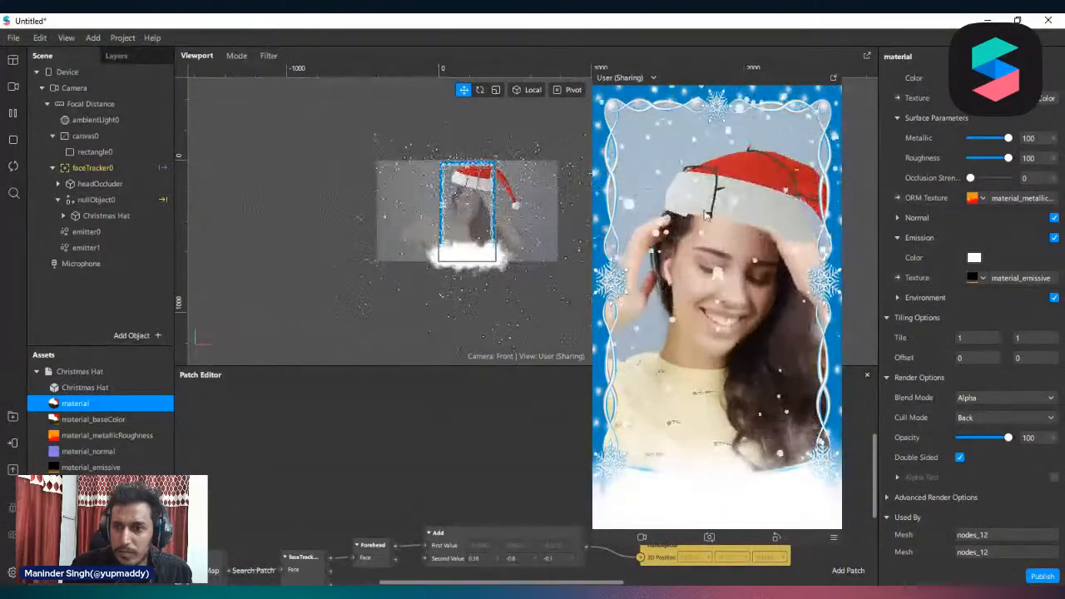
{"action": "left_click_drag", "start_coordinate": [1008, 157], "coordinate": [981, 158]}
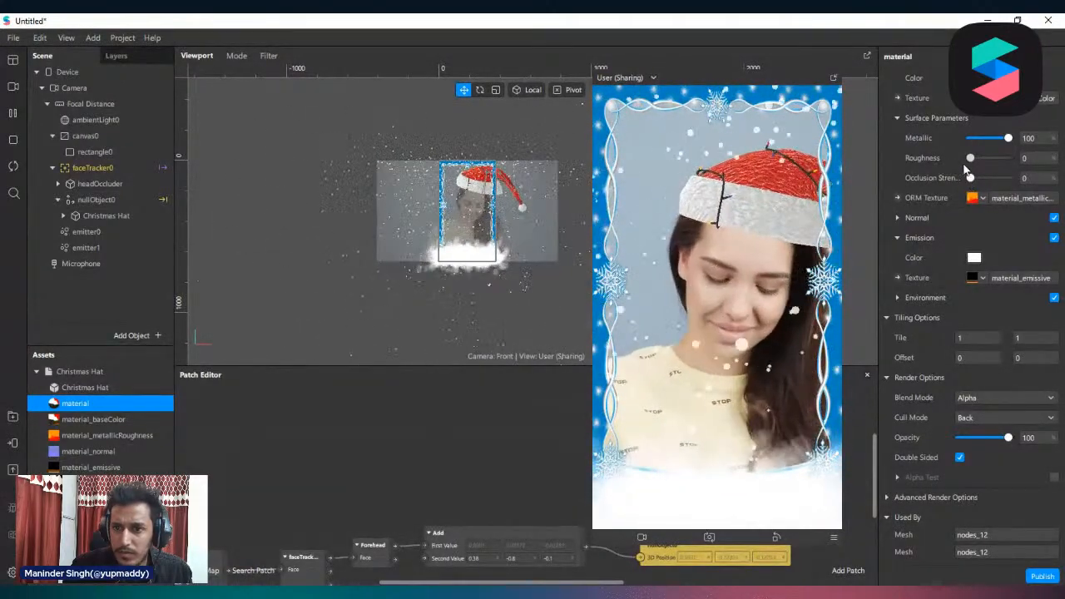
Set the hat material's roughness to 35 and the Christmas Hat's Y scale to 0.7
{"action": "mouse_move", "coordinate": [987, 174]}
{"action": "left_mouse_down"}
{"action": "mouse_move", "coordinate": [1007, 178]}
{"action": "mouse_move", "coordinate": [984, 184]}
{"action": "left_mouse_up"}
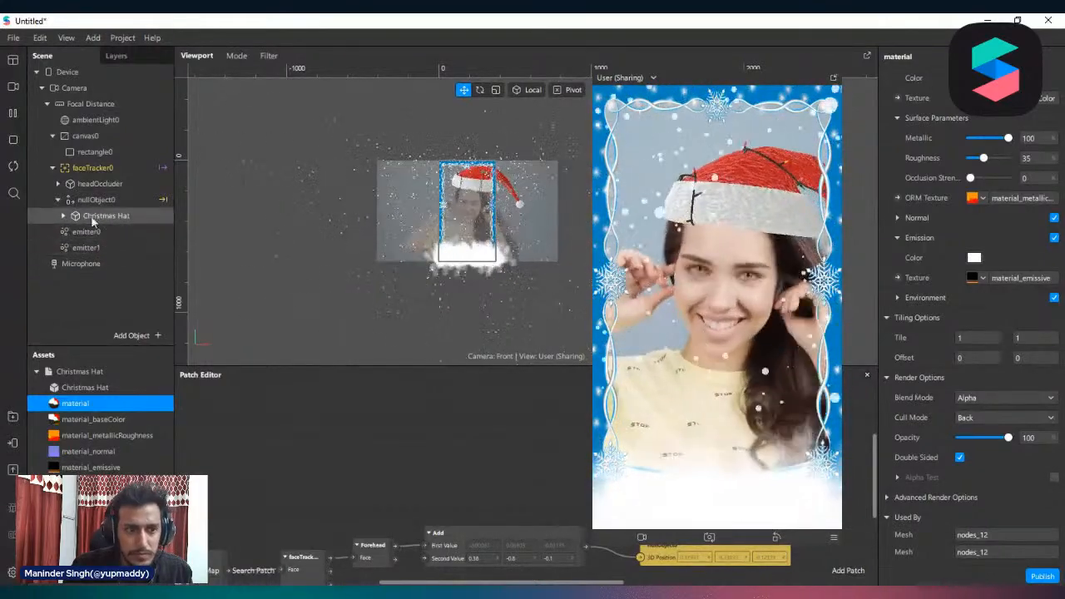
{"action": "left_click", "coordinate": [137, 217]}
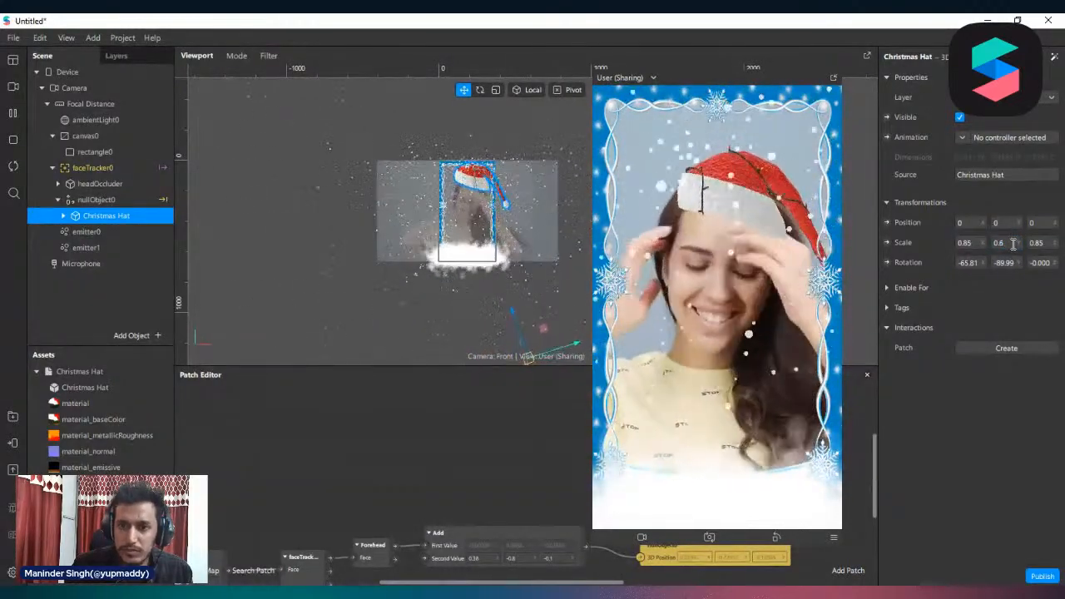
{"action": "scroll", "coordinate": [511, 516], "scroll_direction": "down", "scroll_amount": 3}
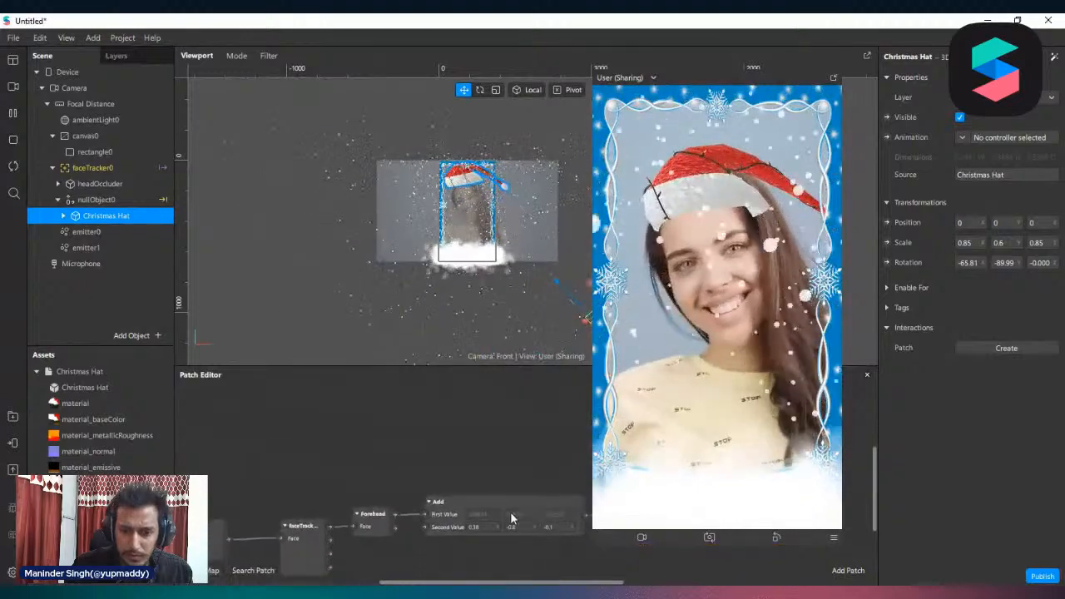
{"action": "scroll", "coordinate": [502, 467], "scroll_direction": "up", "scroll_amount": 3}
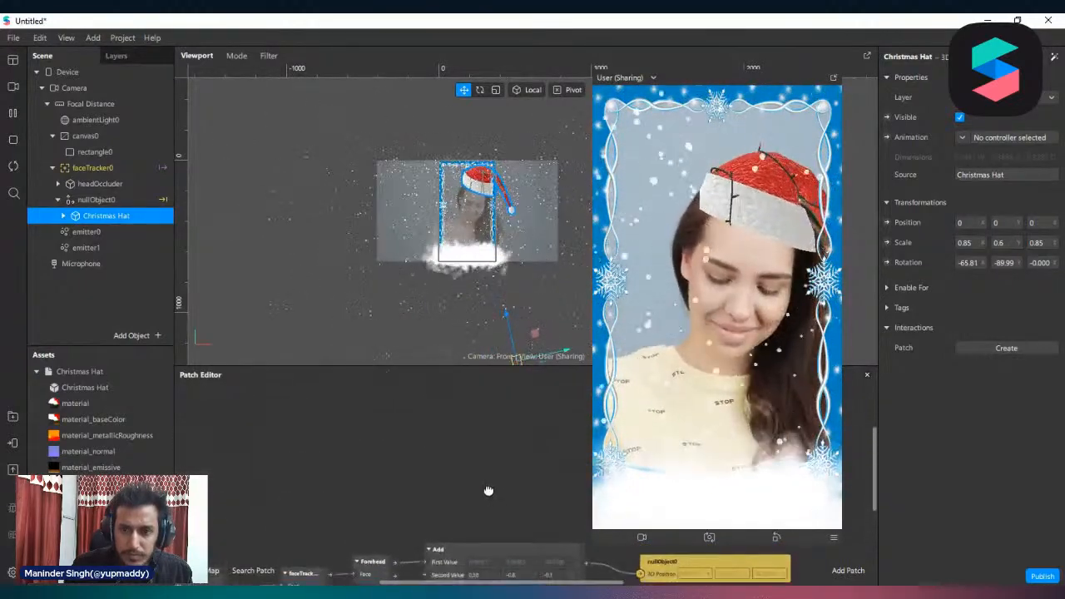
{"action": "scroll", "coordinate": [489, 491], "scroll_direction": "down", "scroll_amount": 3}
{"action": "scroll", "coordinate": [492, 537], "scroll_direction": "up", "scroll_amount": 5, "text": "ctrl"}
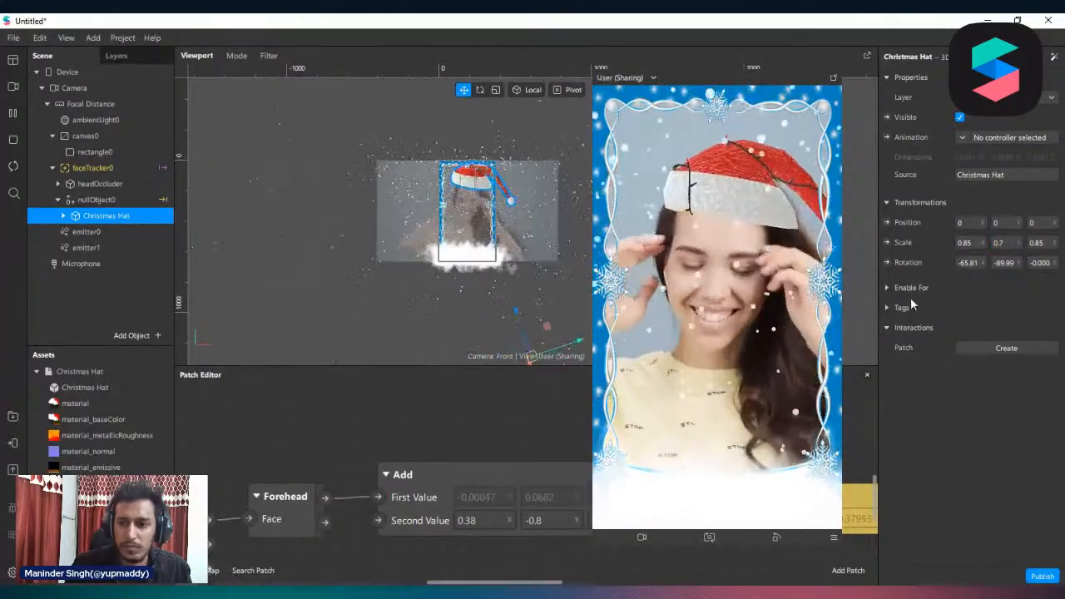
Set the X component of the Add patch's second value to 0.36 to shift the hat's tracked position
{"action": "left_click", "coordinate": [486, 520]}
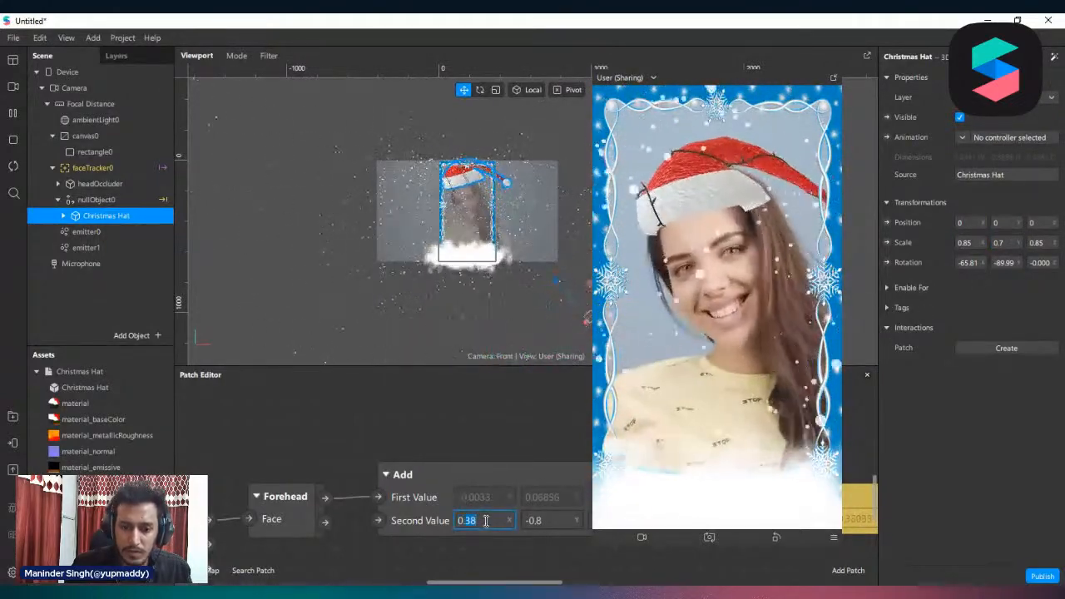
{"action": "left_click", "coordinate": [486, 521]}
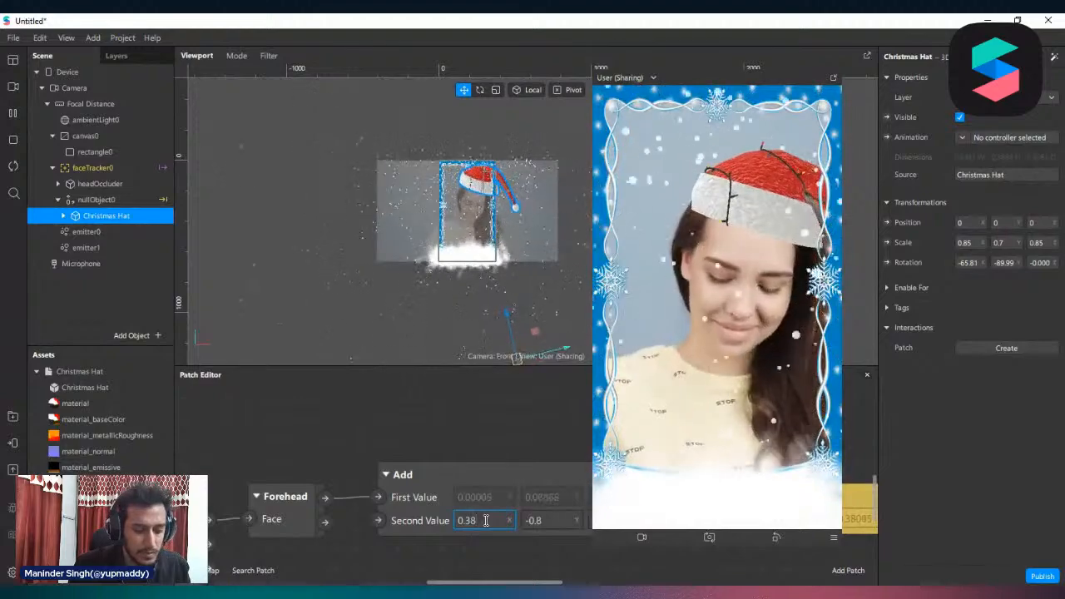
{"action": "key", "text": "BackSpace"}
{"action": "type", "text": "6"}
{"action": "key", "text": "Return"}
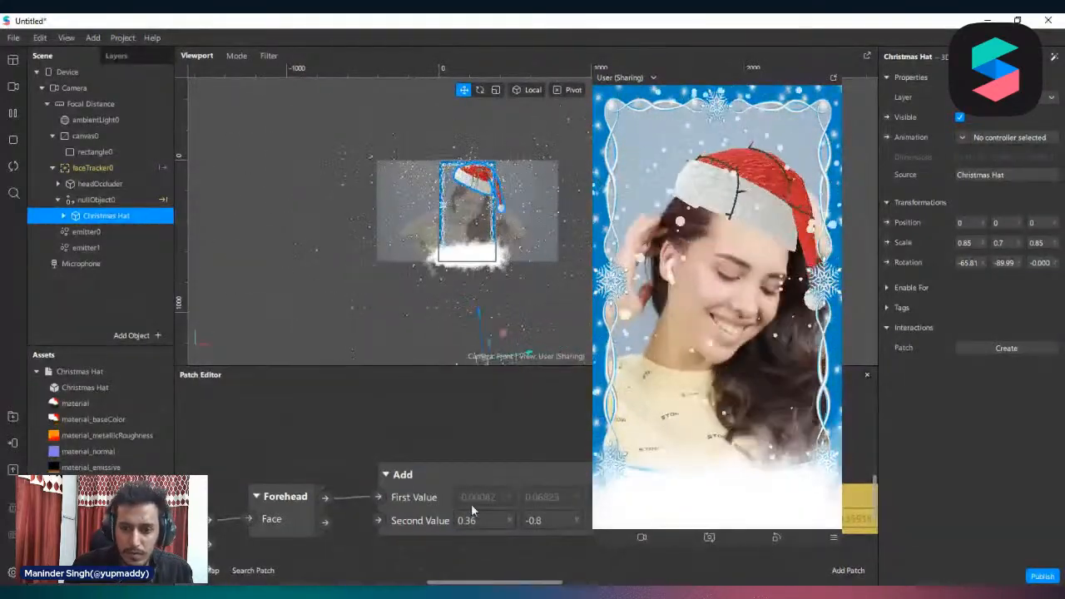
{"action": "scroll", "coordinate": [379, 493], "scroll_direction": "down", "scroll_amount": 2}
{"action": "scroll", "coordinate": [376, 490], "scroll_direction": "down", "scroll_amount": 2}
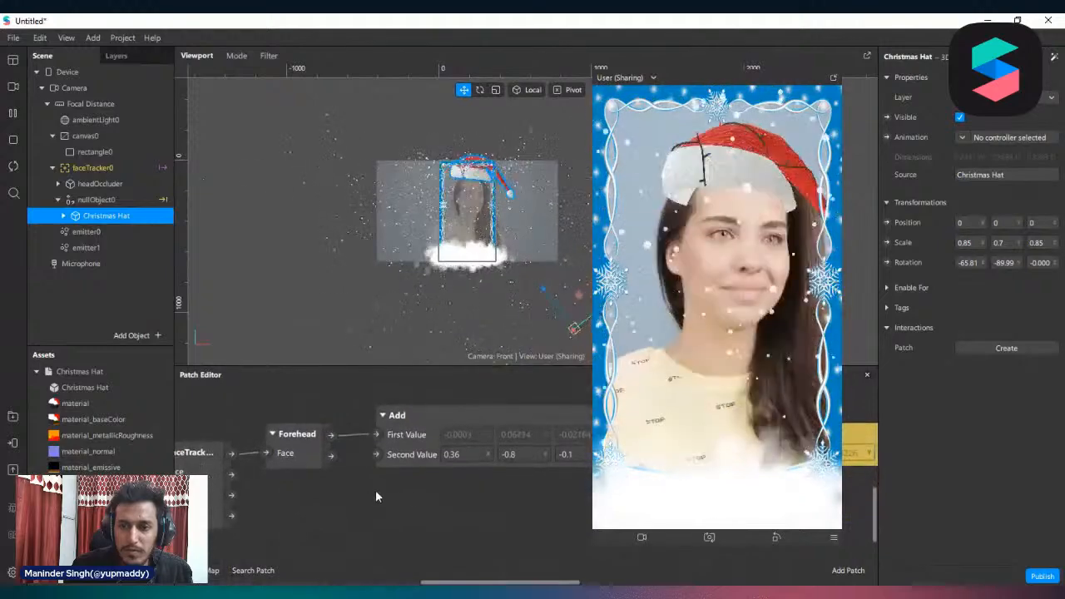
Shrink the floating preview window and enlarge the Patch Editor so the whole graph fits beside it
{"action": "left_click_drag", "start_coordinate": [593, 529], "coordinate": [638, 450]}
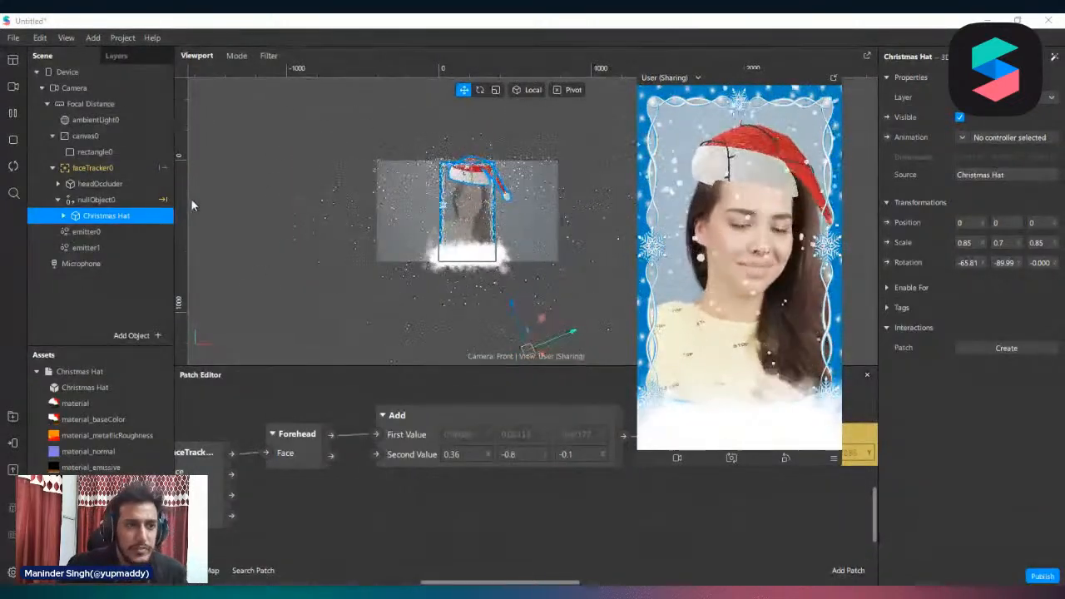
{"action": "scroll", "coordinate": [331, 562], "scroll_direction": "down", "scroll_amount": 2}
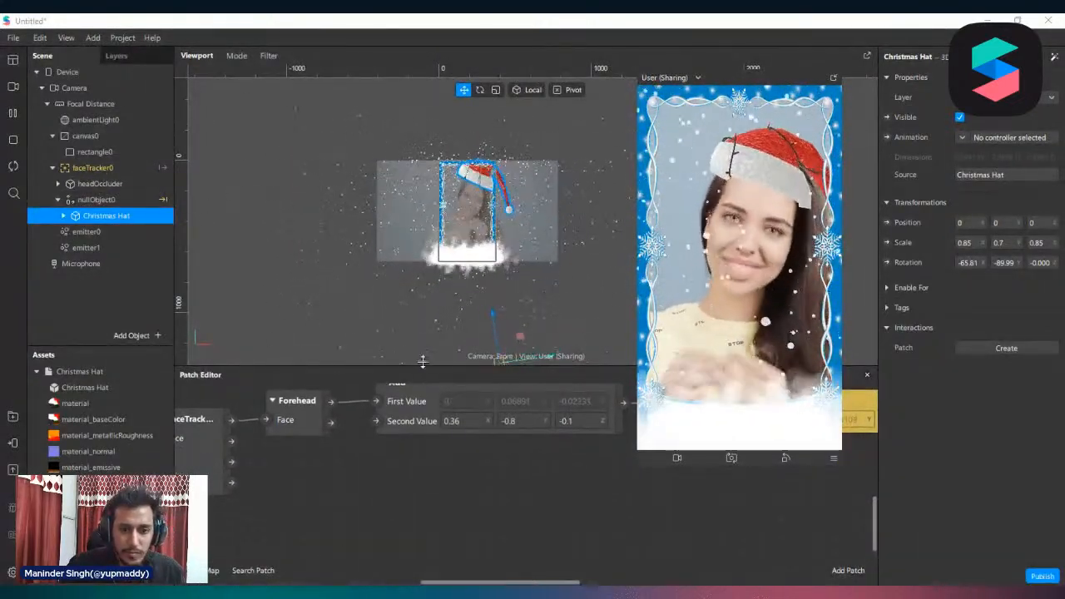
{"action": "left_click_drag", "start_coordinate": [422, 366], "coordinate": [424, 318]}
{"action": "scroll", "coordinate": [439, 500], "scroll_direction": "down", "scroll_amount": 3, "text": "ctrl"}
{"action": "scroll", "coordinate": [441, 495], "scroll_direction": "down", "scroll_amount": 2, "text": "ctrl"}
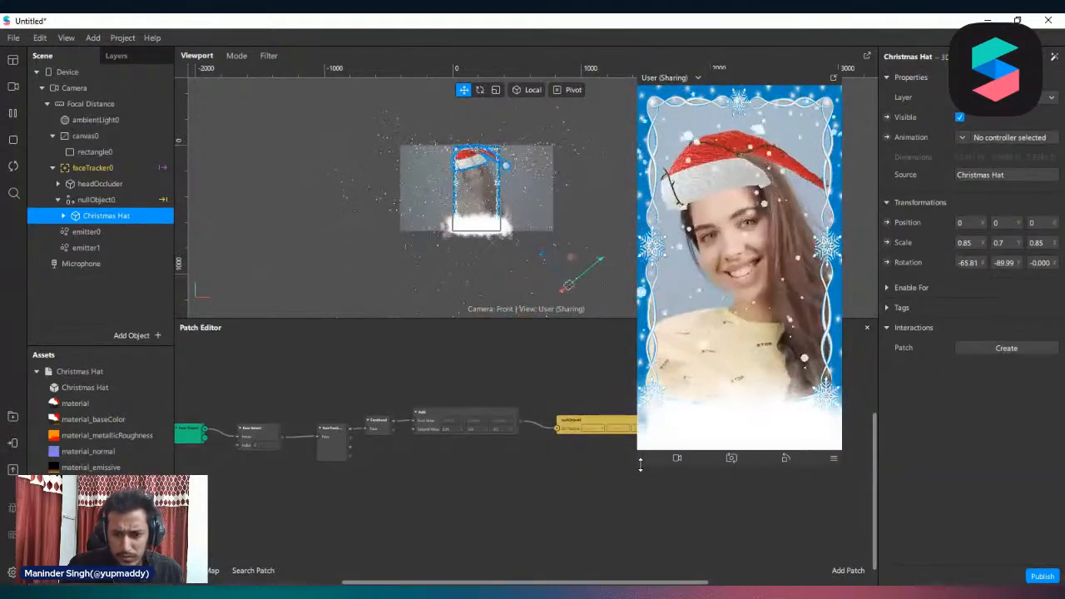
{"action": "left_click_drag", "start_coordinate": [640, 467], "coordinate": [663, 400]}
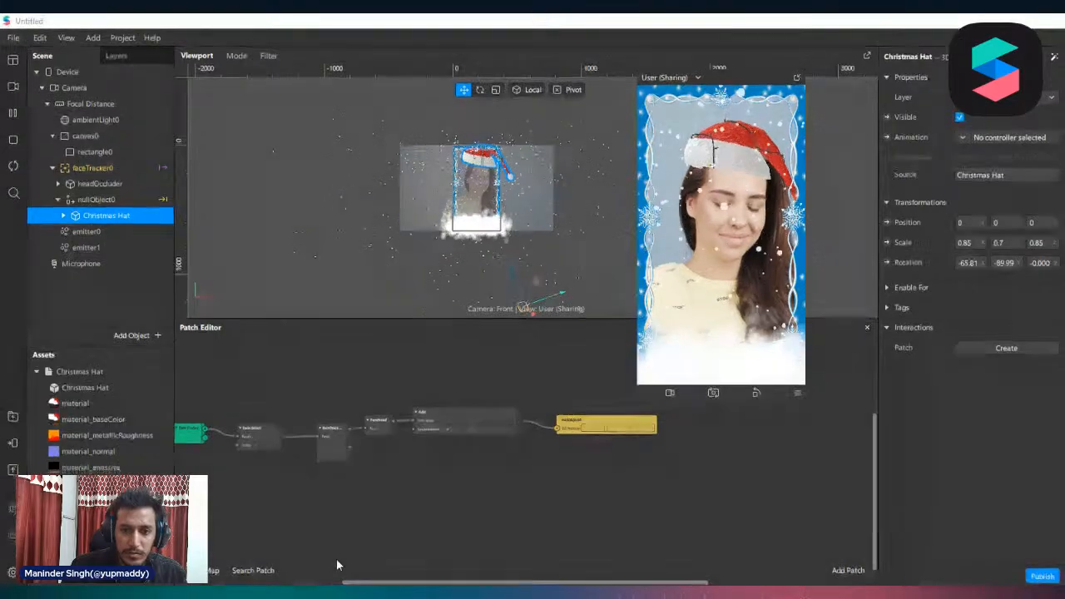
Check the publishing requirements and delete the imported textures from background_set___the_cherry downward, including the_guardian_by_ascending and ddhbxst
{"action": "left_click", "coordinate": [13, 471]}
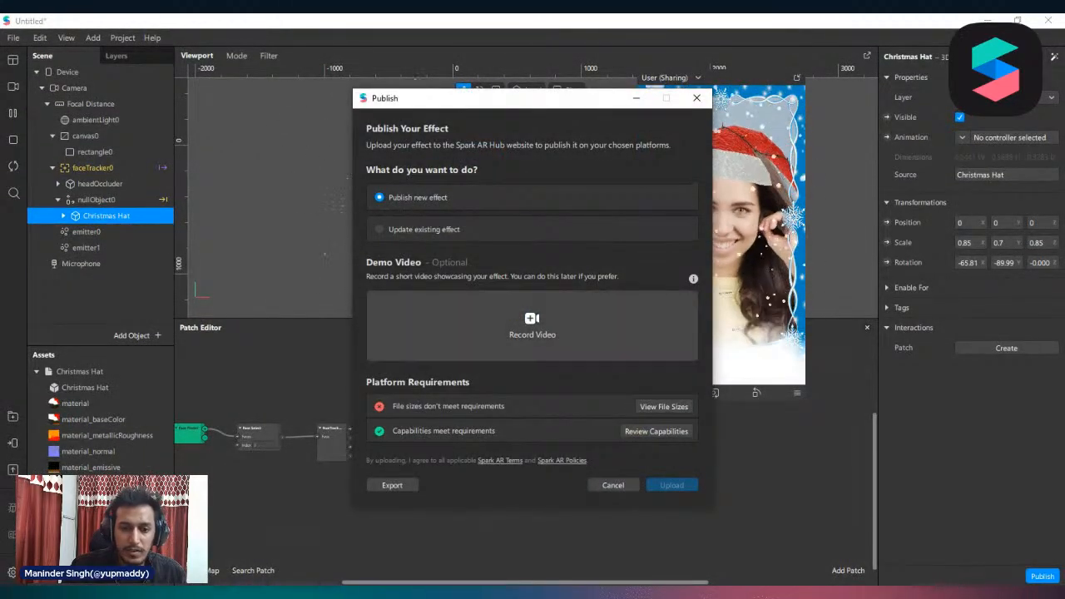
{"action": "key", "text": "Escape"}
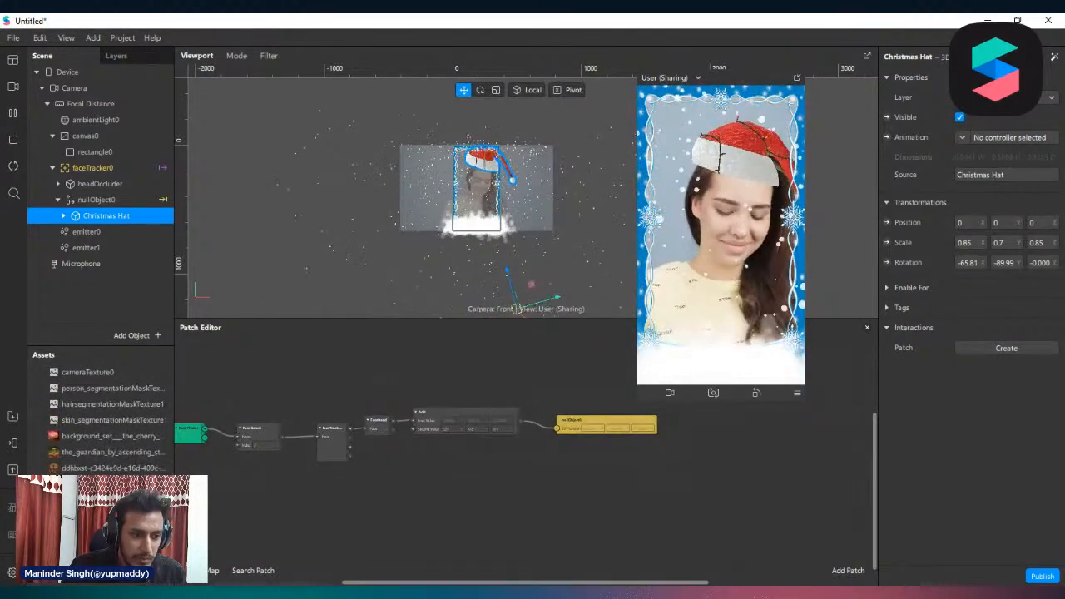
{"action": "left_click", "coordinate": [93, 484]}
{"action": "left_click", "coordinate": [92, 438], "text": "shift"}
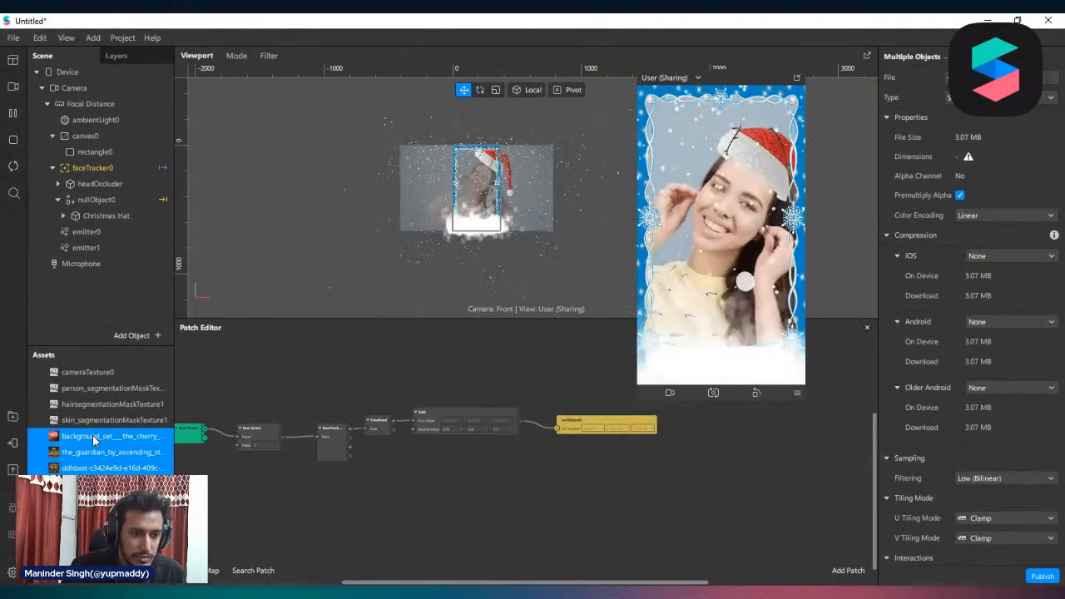
{"action": "left_click", "coordinate": [640, 384]}
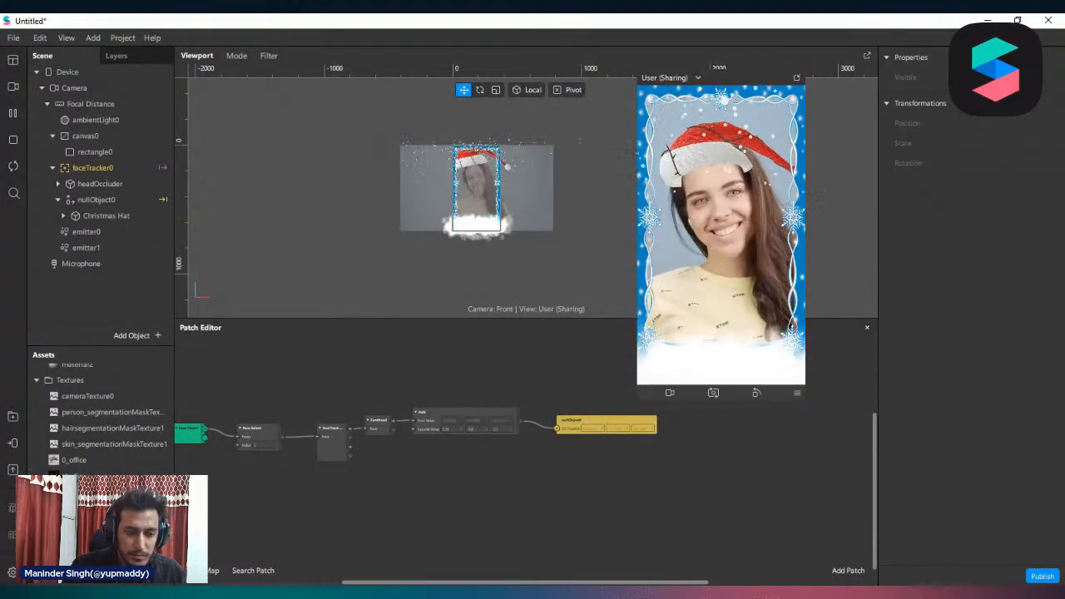
Recheck the publishing requirements and examine the effect's file sizes for iOS, Android and Older Android
{"action": "left_click", "coordinate": [22, 471]}
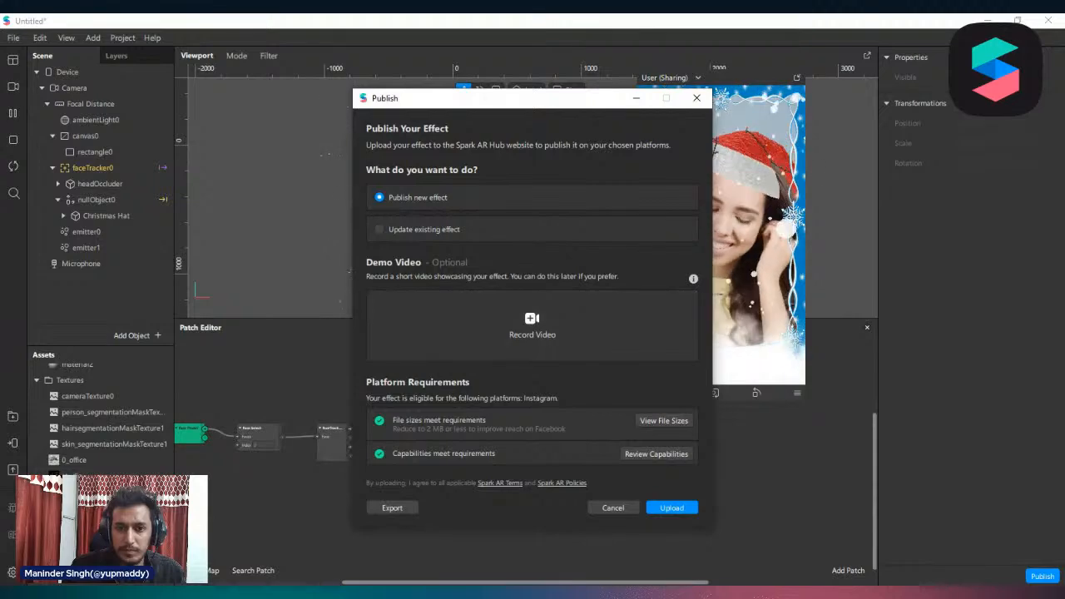
{"action": "left_click_drag", "start_coordinate": [588, 103], "coordinate": [474, 86]}
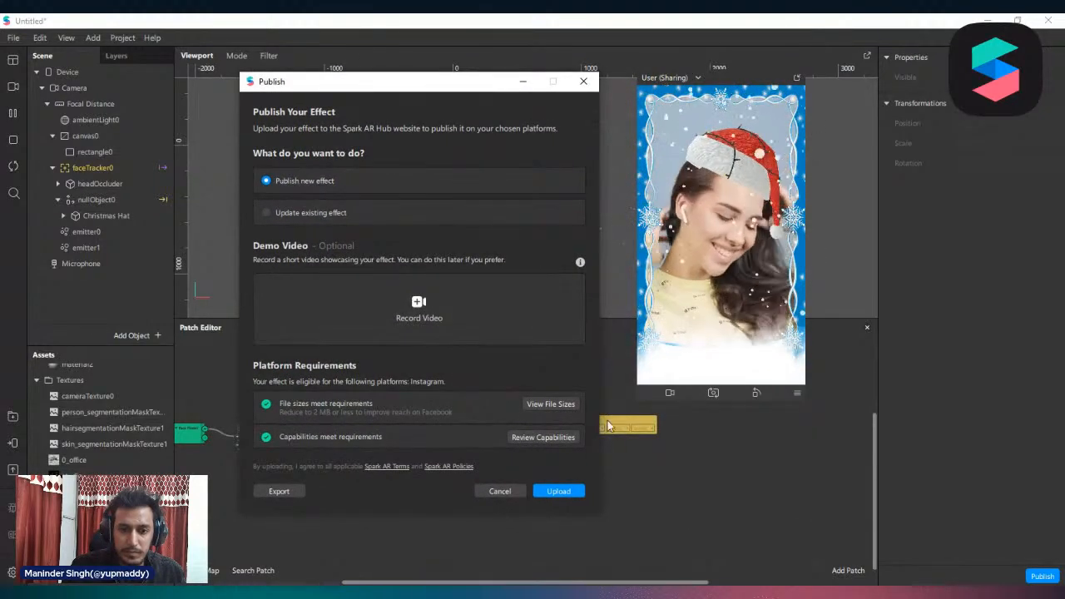
{"action": "left_click_drag", "start_coordinate": [399, 82], "coordinate": [351, 72]}
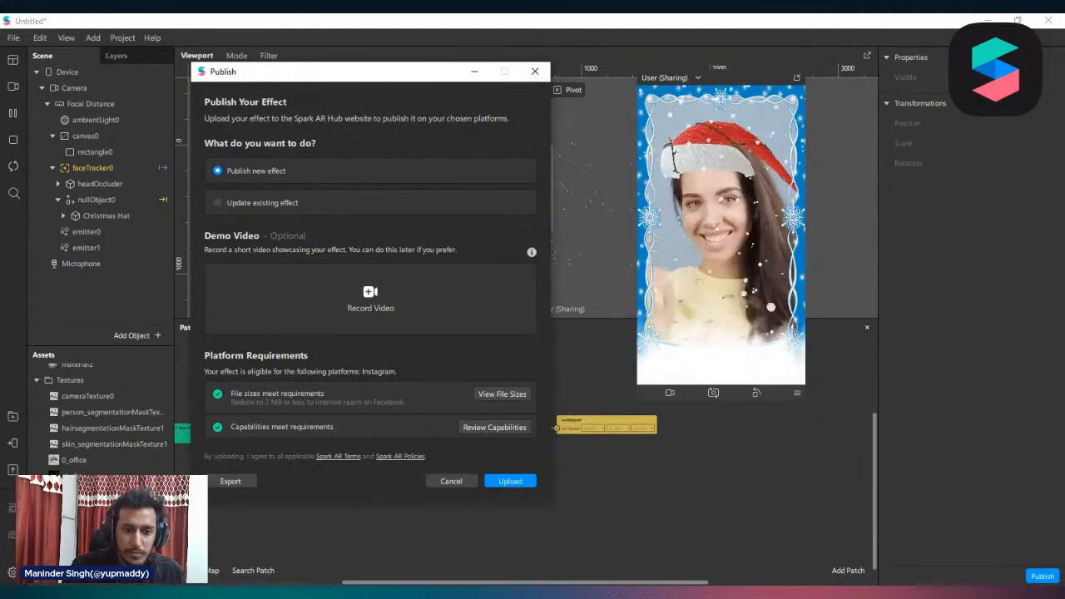
{"action": "left_click", "coordinate": [502, 393]}
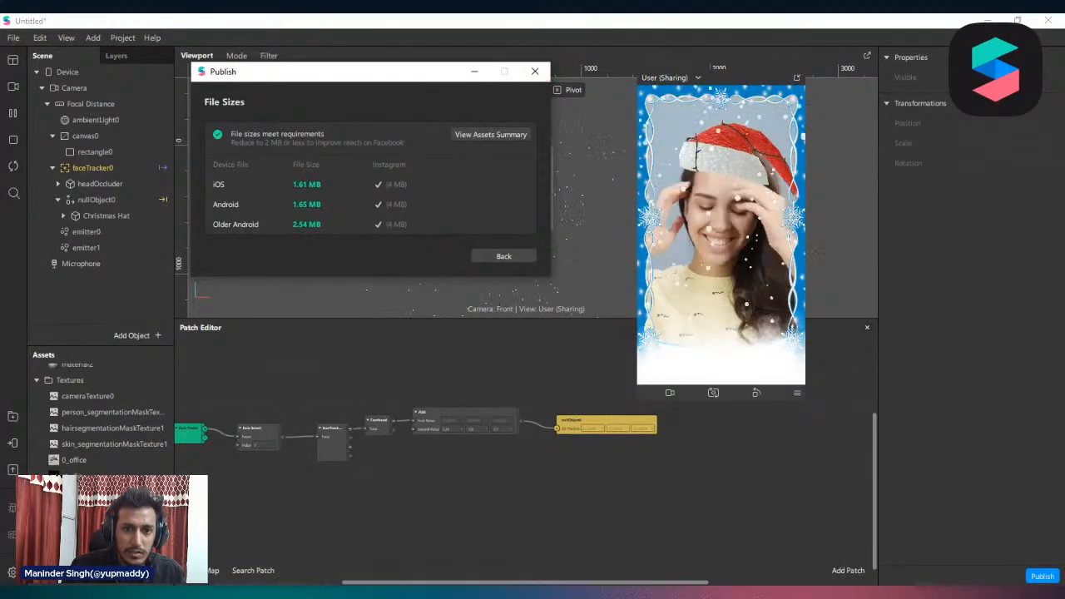
{"action": "left_click", "coordinate": [503, 255]}
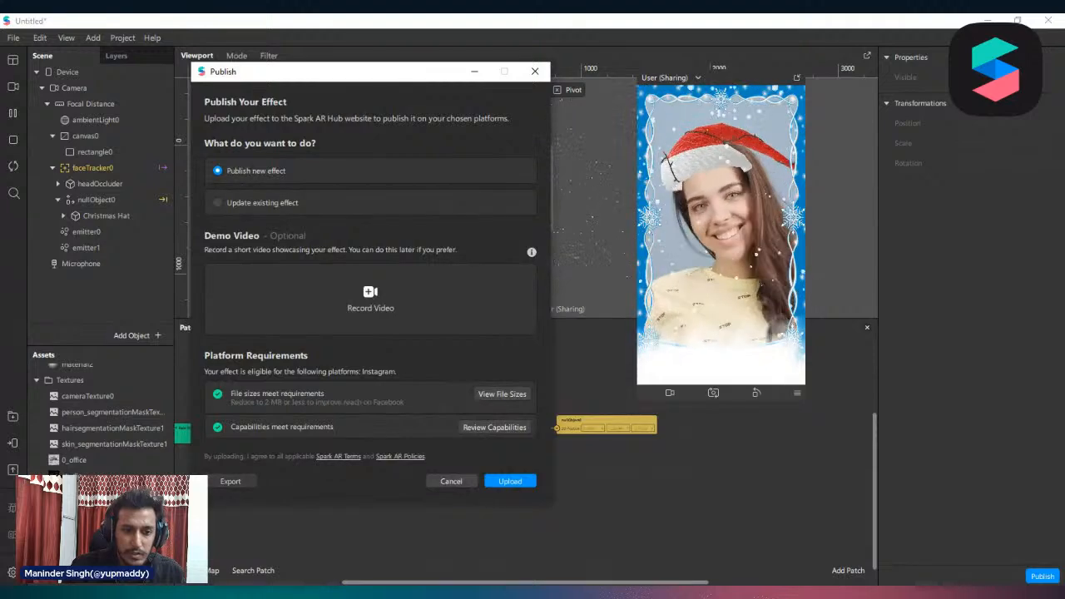
Upload the project to Spark AR Hub as a new effect without a demo video
{"action": "left_click", "coordinate": [230, 481]}
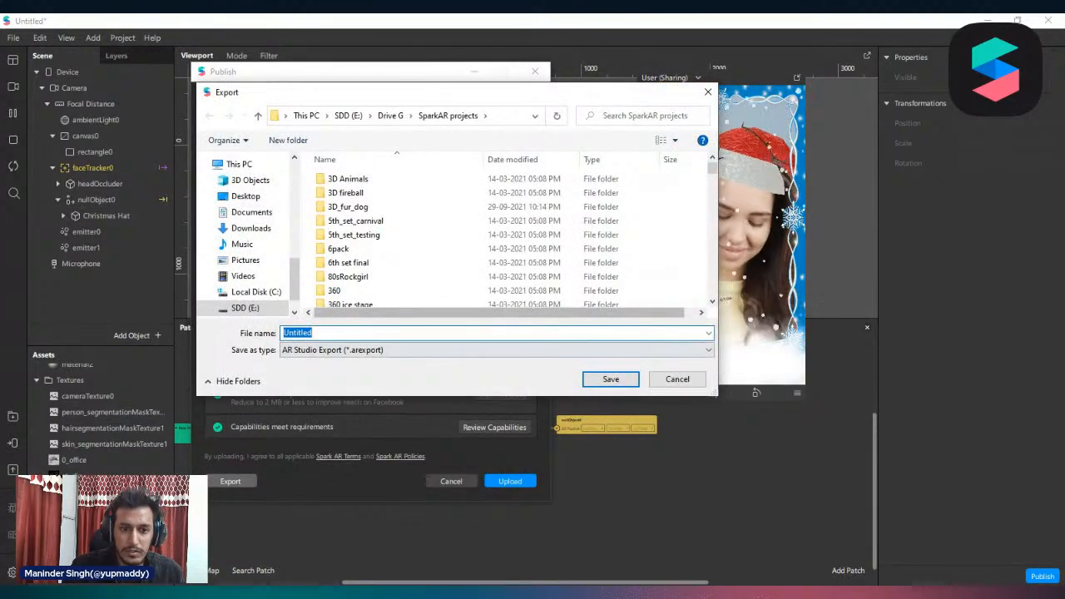
{"action": "left_click", "coordinate": [678, 380]}
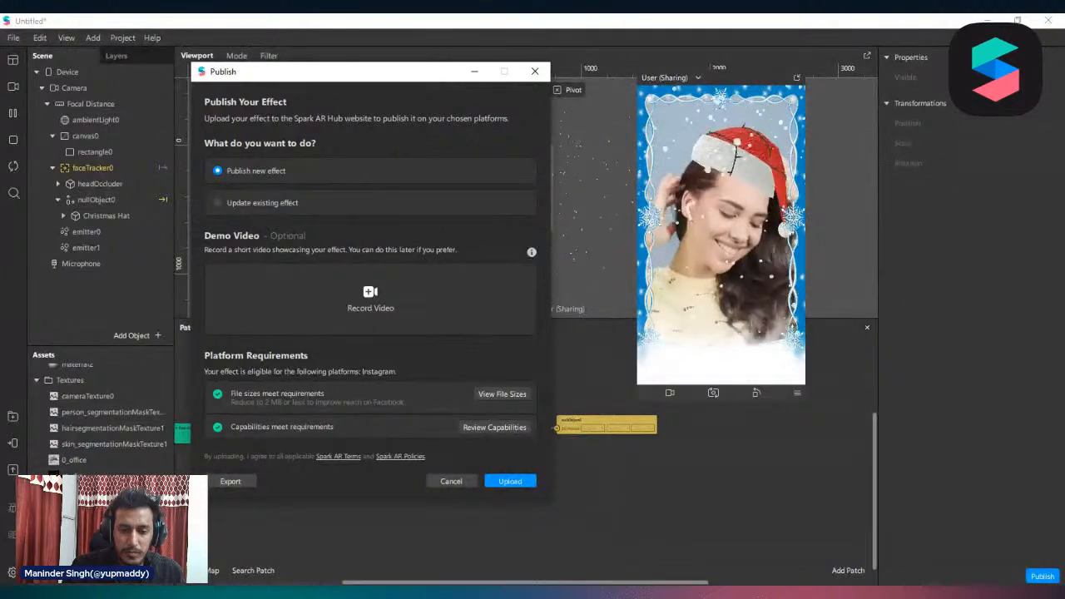
{"action": "left_click", "coordinate": [510, 481]}
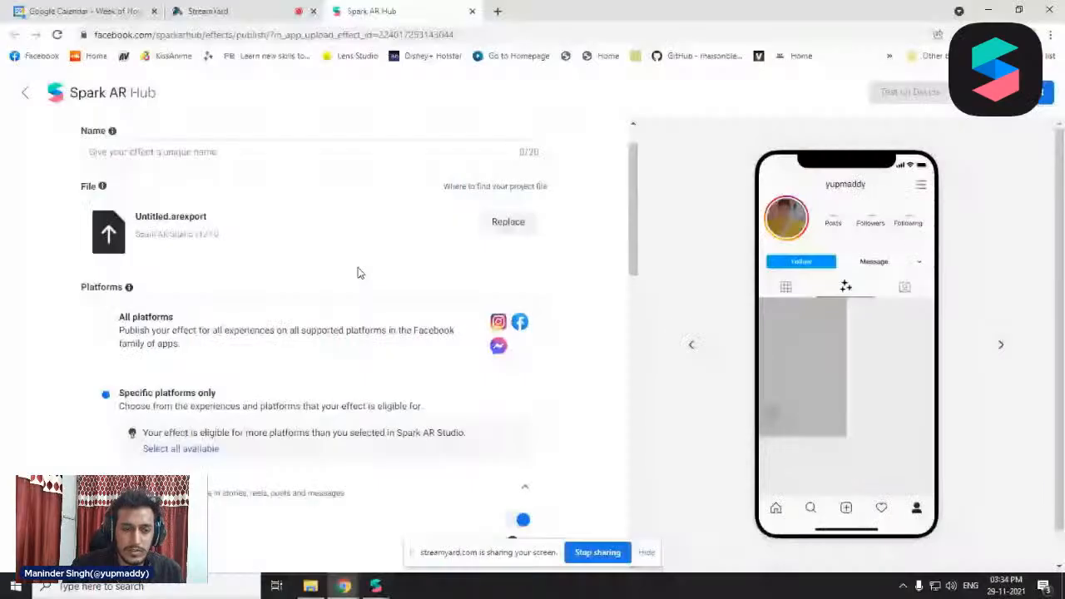
Look through the Spark AR Hub publish form and name the effect Christmas
{"action": "scroll", "coordinate": [359, 273], "scroll_direction": "up", "scroll_amount": 1}
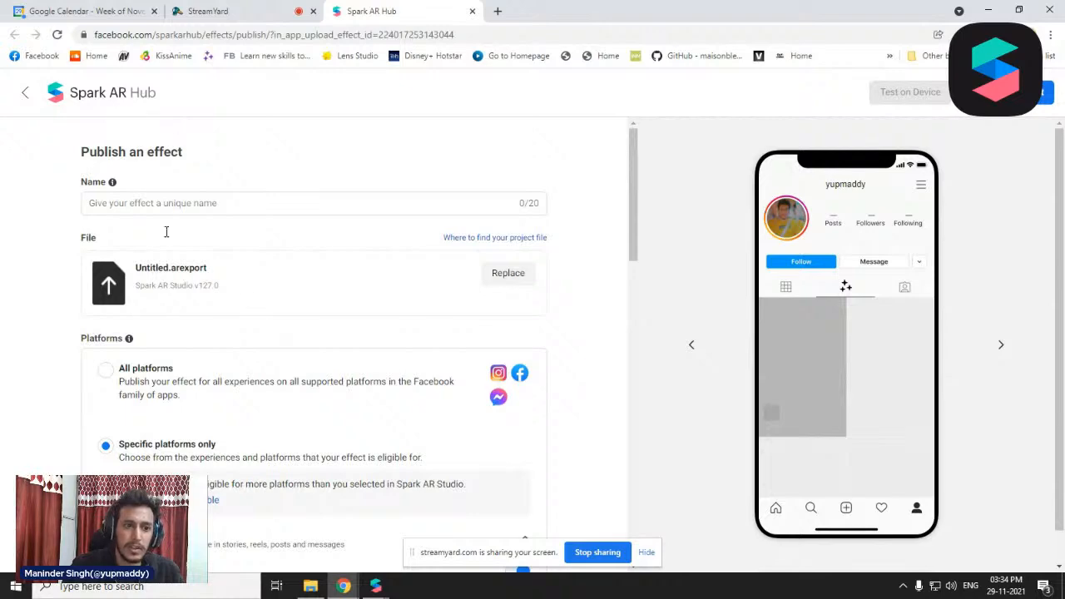
{"action": "scroll", "coordinate": [214, 288], "scroll_direction": "down", "scroll_amount": 10}
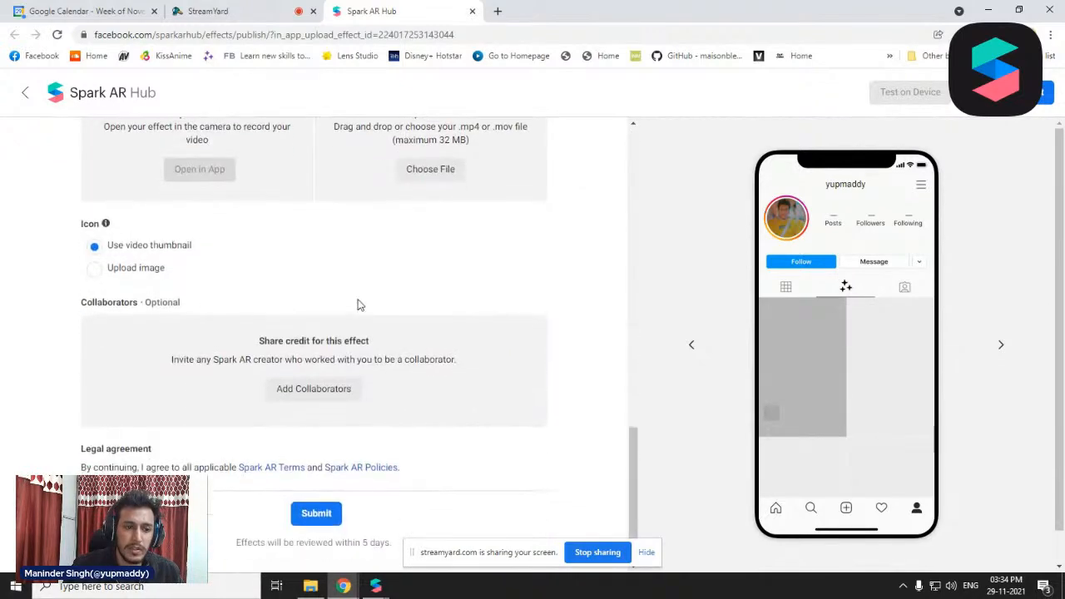
{"action": "scroll", "coordinate": [362, 303], "scroll_direction": "up", "scroll_amount": 2}
{"action": "scroll", "coordinate": [365, 304], "scroll_direction": "up", "scroll_amount": 10}
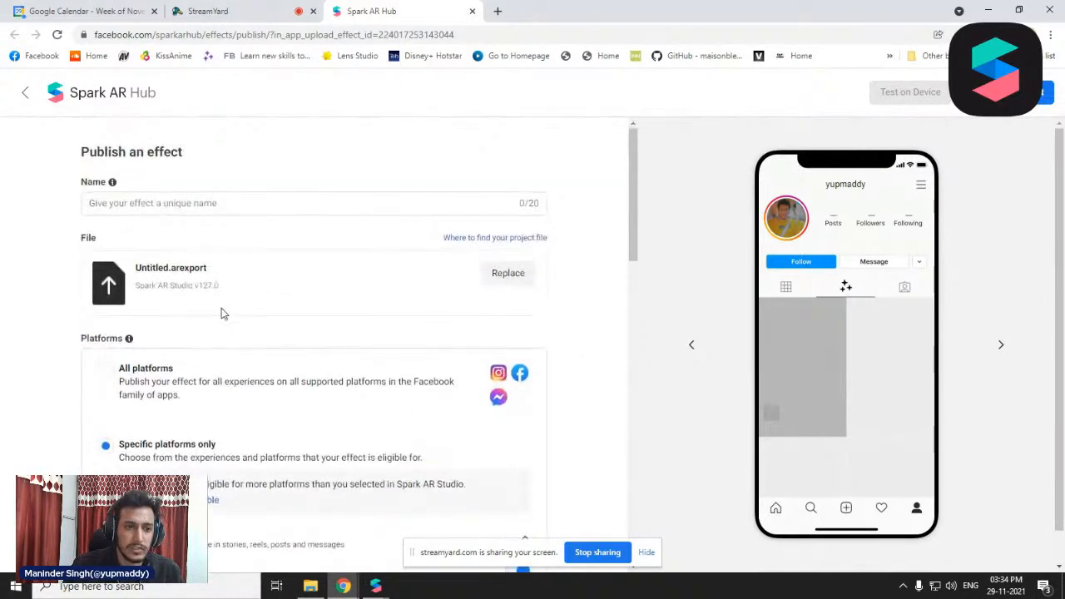
{"action": "left_click", "coordinate": [181, 200]}
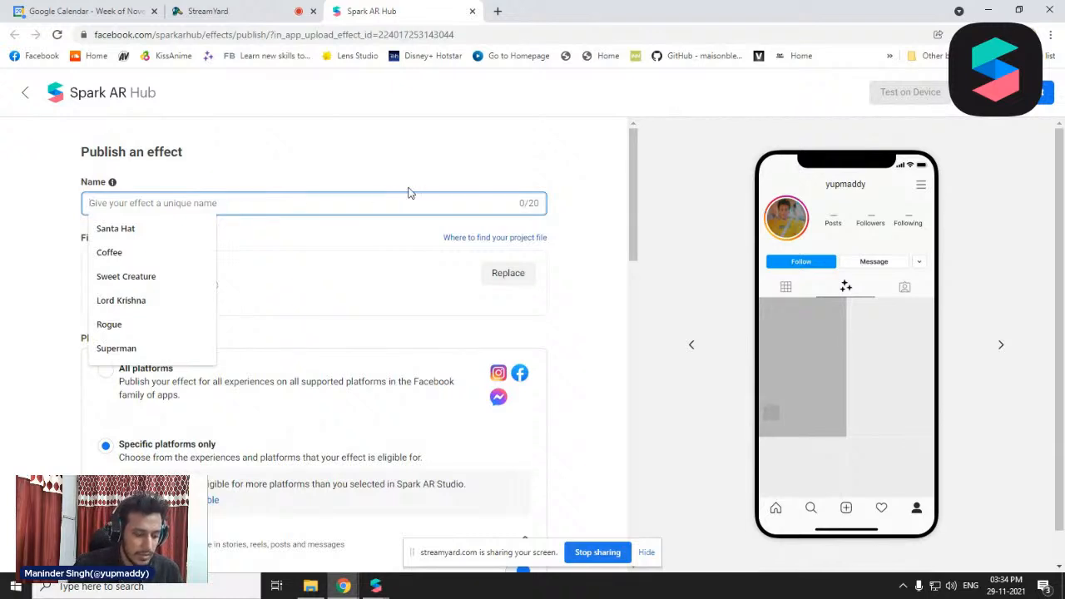
{"action": "type", "text": "CHri"}
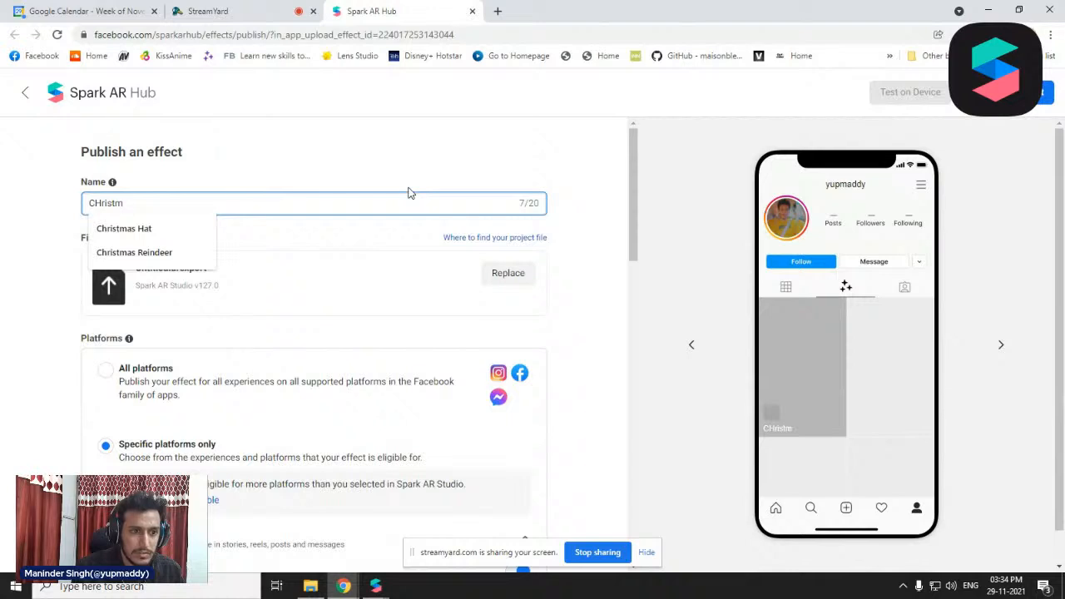
{"action": "type", "text": "stm"}
{"action": "key", "text": "Down"}
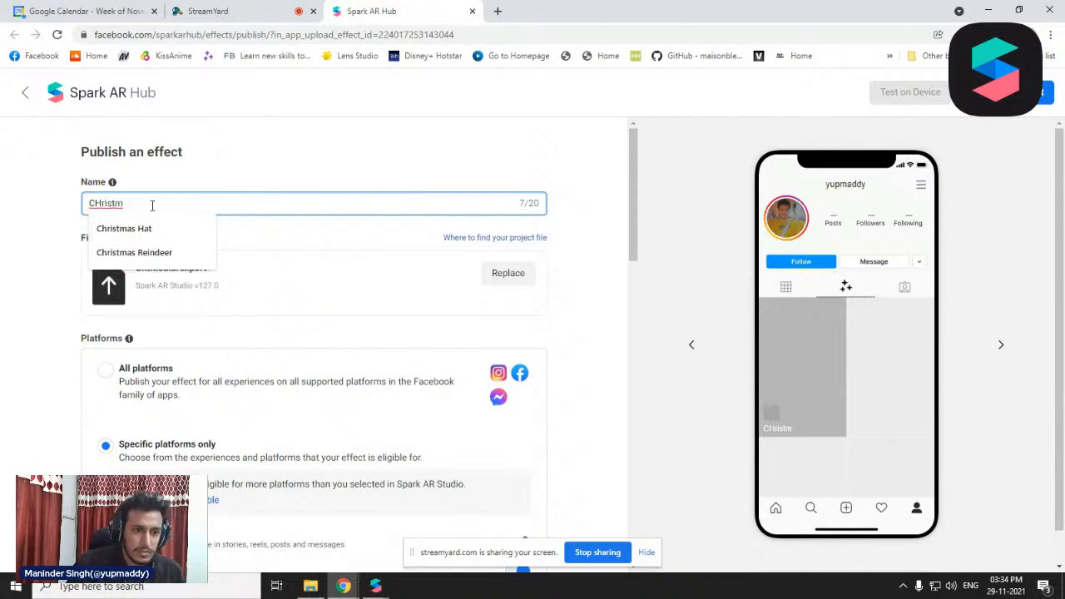
{"action": "left_click", "coordinate": [200, 228]}
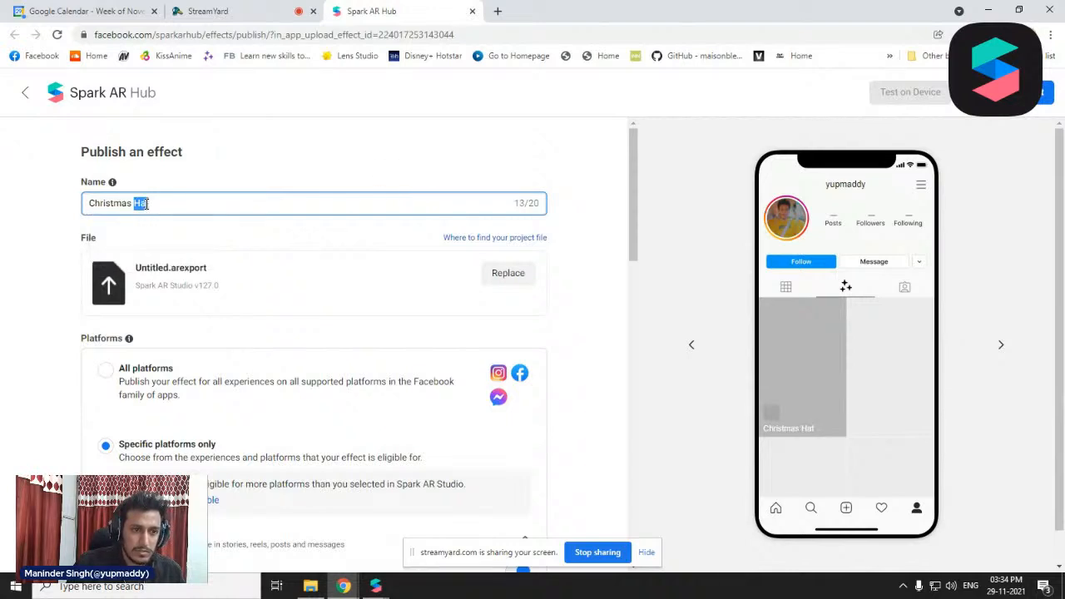
{"action": "key", "text": "BackSpace"}
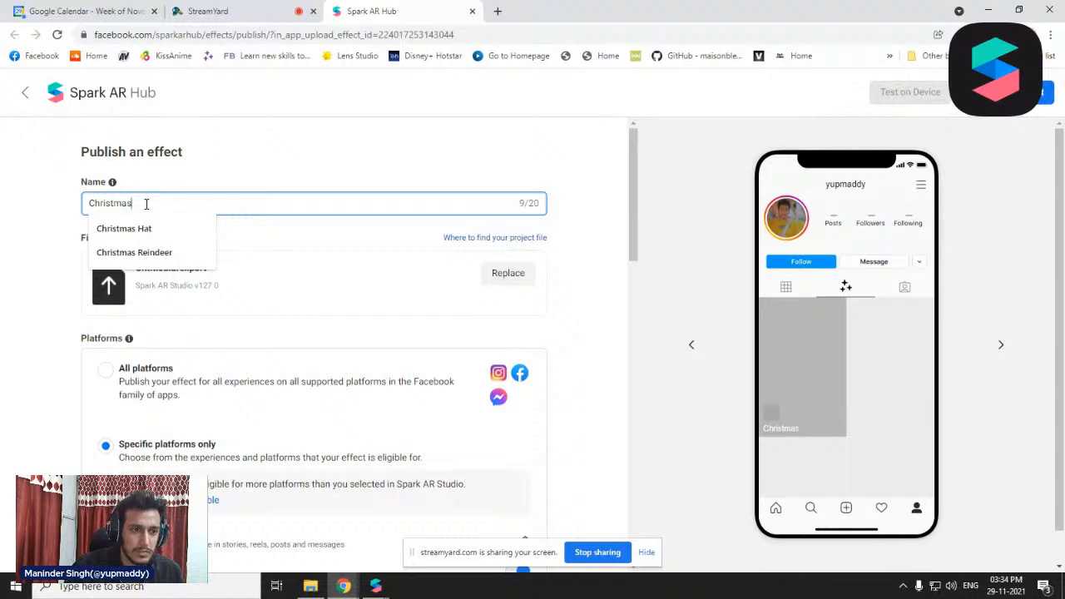
{"action": "left_click", "coordinate": [11, 285]}
Set the effect to publish on all platforms instead of specific platforms only
{"action": "scroll", "coordinate": [57, 280], "scroll_direction": "down", "scroll_amount": 3}
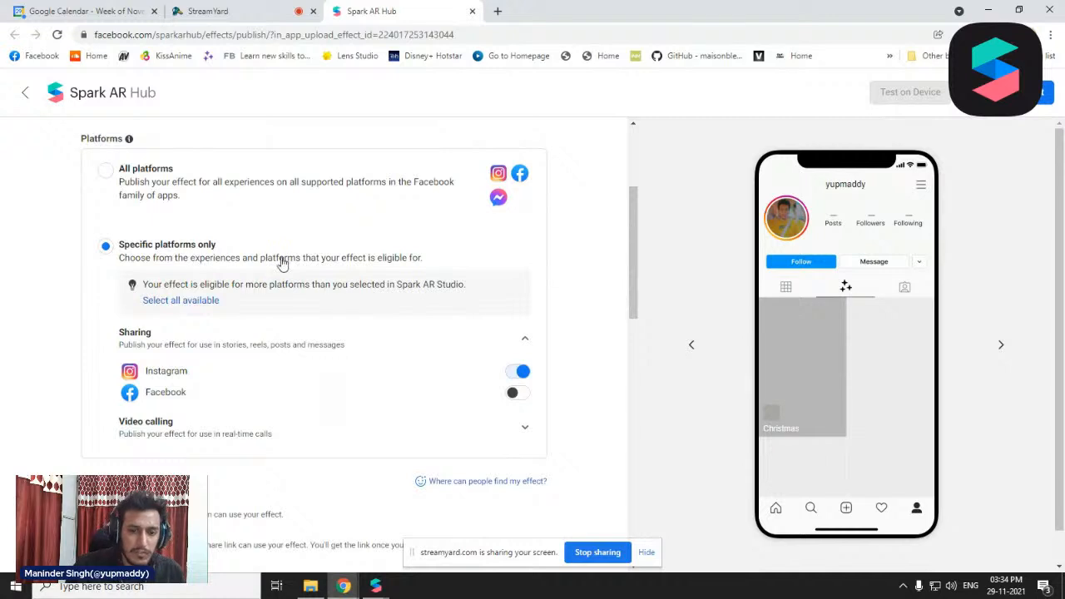
{"action": "scroll", "coordinate": [245, 303], "scroll_direction": "down", "scroll_amount": 2}
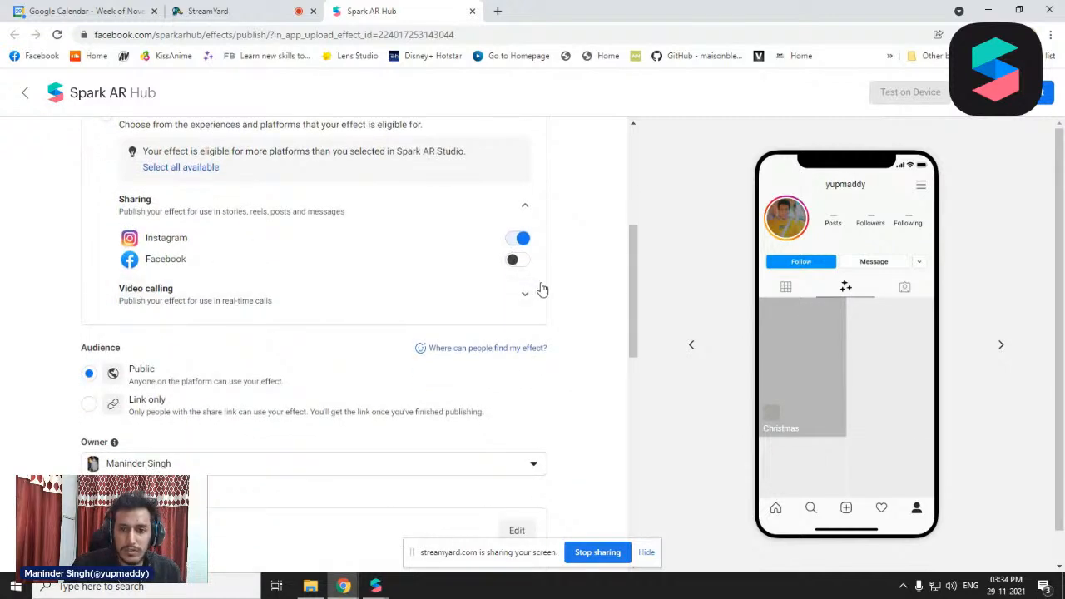
{"action": "left_click", "coordinate": [513, 265]}
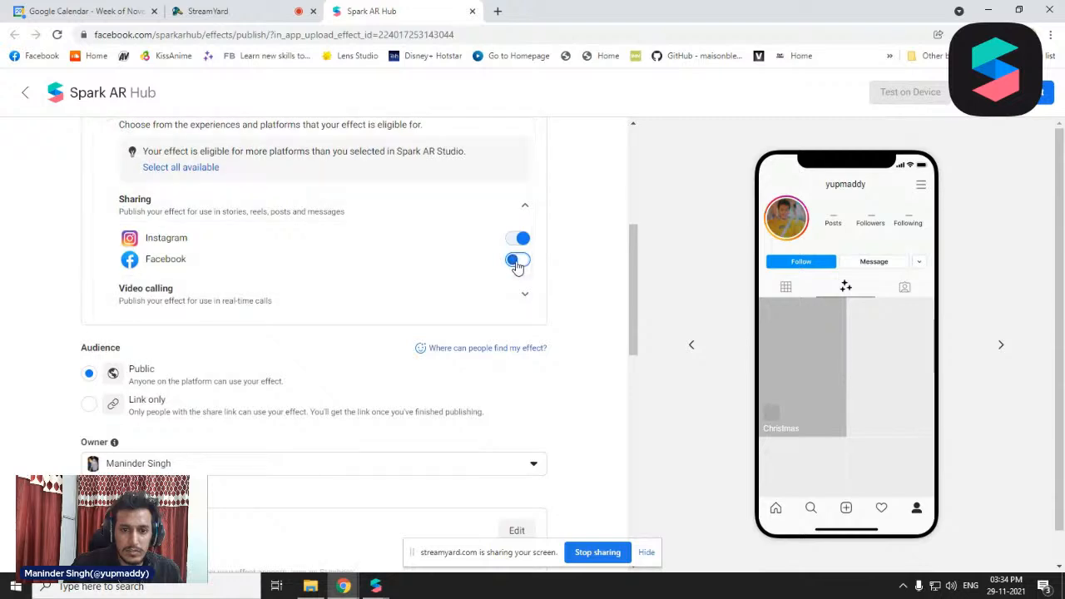
{"action": "left_click", "coordinate": [517, 263]}
{"action": "scroll", "coordinate": [452, 307], "scroll_direction": "up", "scroll_amount": 2}
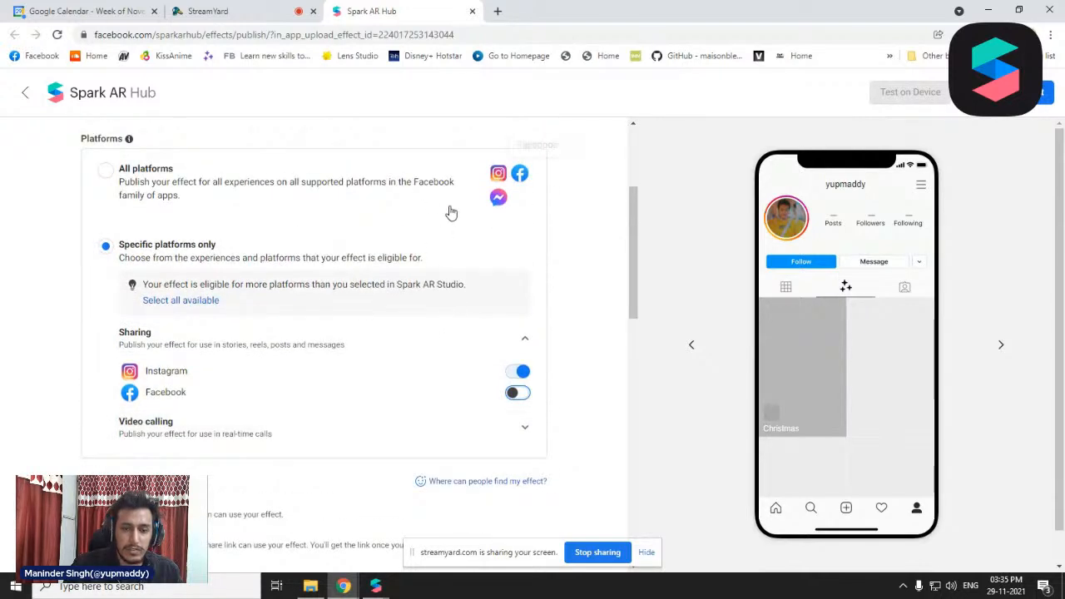
{"action": "left_click", "coordinate": [279, 190]}
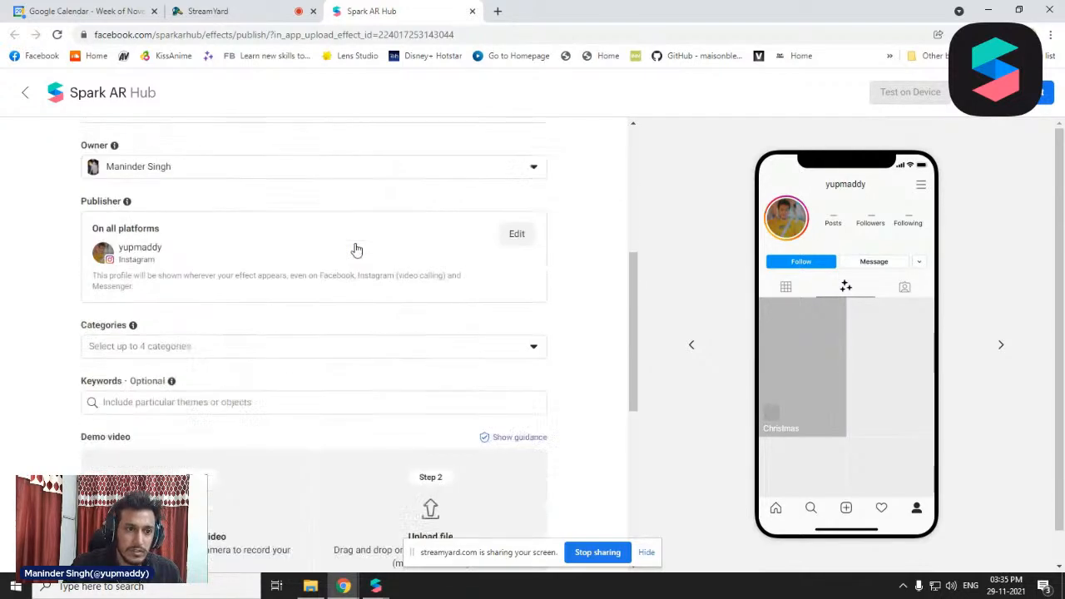
{"action": "scroll", "coordinate": [400, 250], "scroll_direction": "up", "scroll_amount": 1}
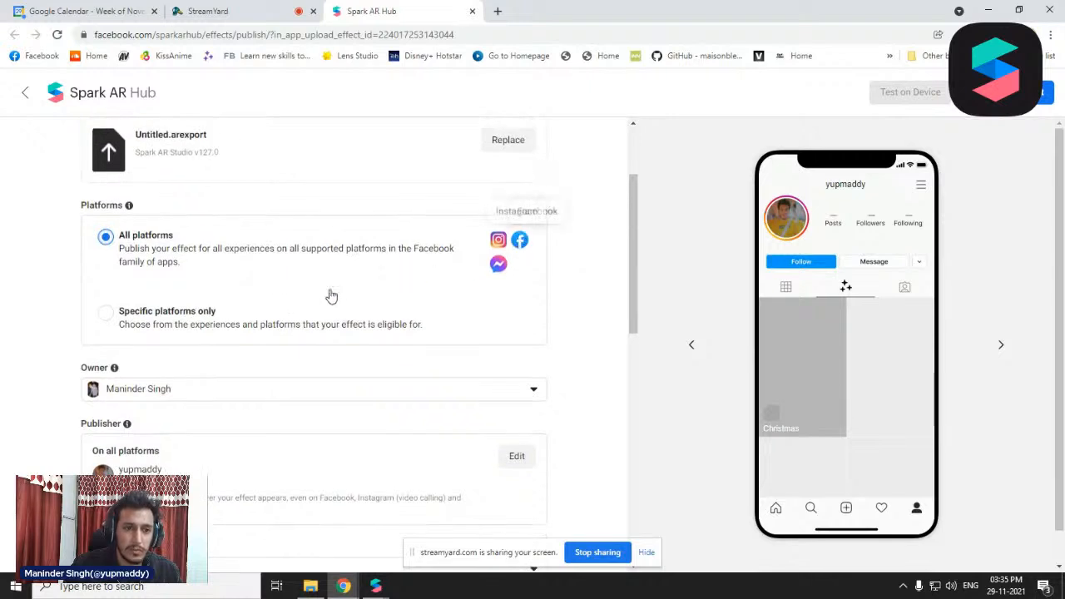
{"action": "scroll", "coordinate": [331, 374], "scroll_direction": "down", "scroll_amount": 3}
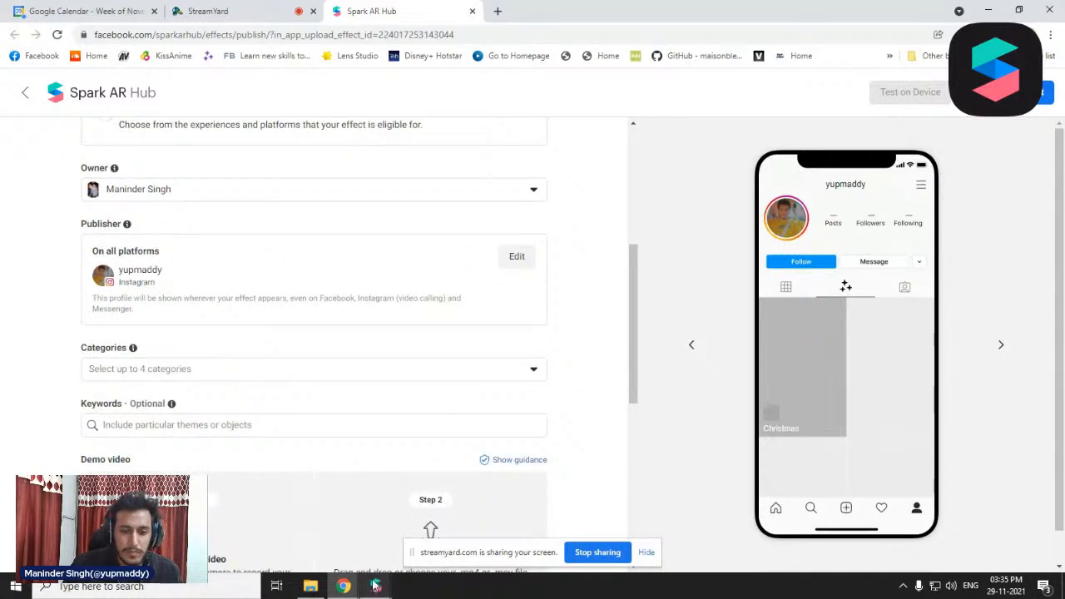
Assign the categories Selfies, Appearance, Immersive and Events to the effect
{"action": "scroll", "coordinate": [119, 356], "scroll_direction": "down", "scroll_amount": 1}
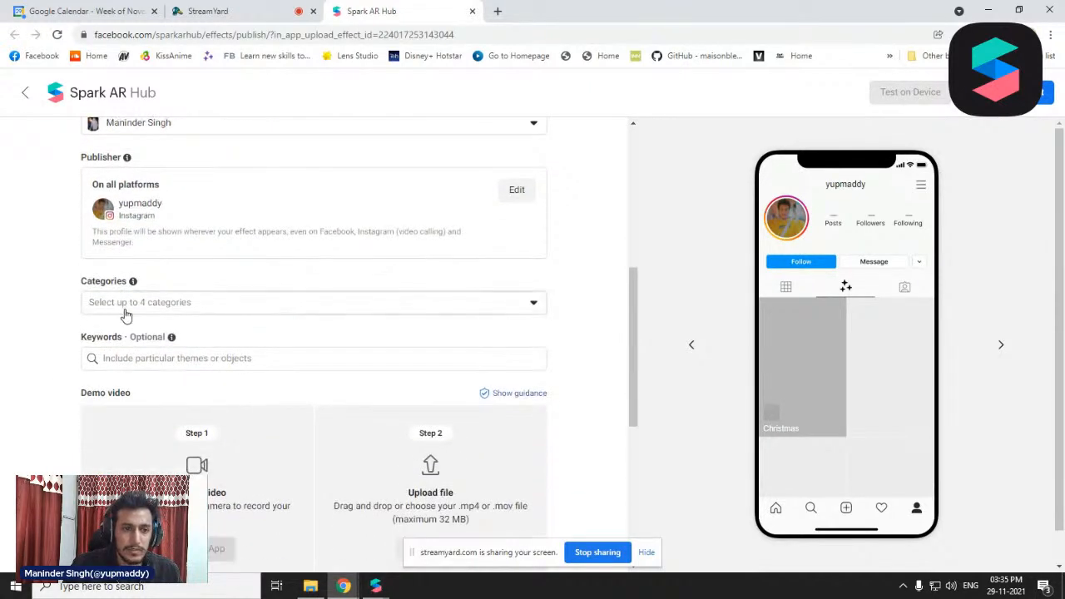
{"action": "left_click", "coordinate": [174, 310]}
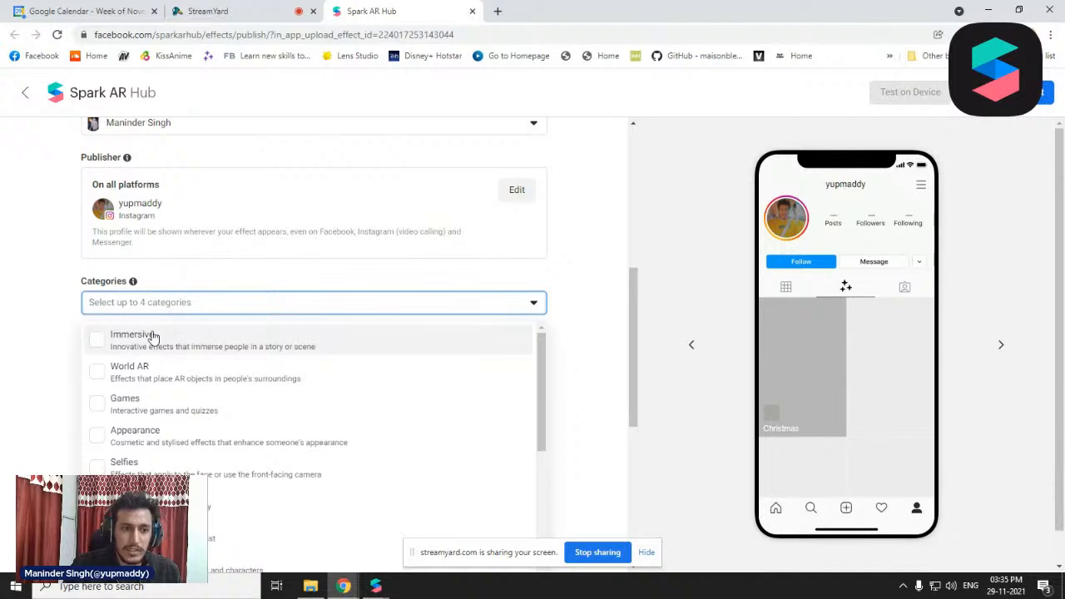
{"action": "scroll", "coordinate": [12, 333], "scroll_direction": "down", "scroll_amount": 2}
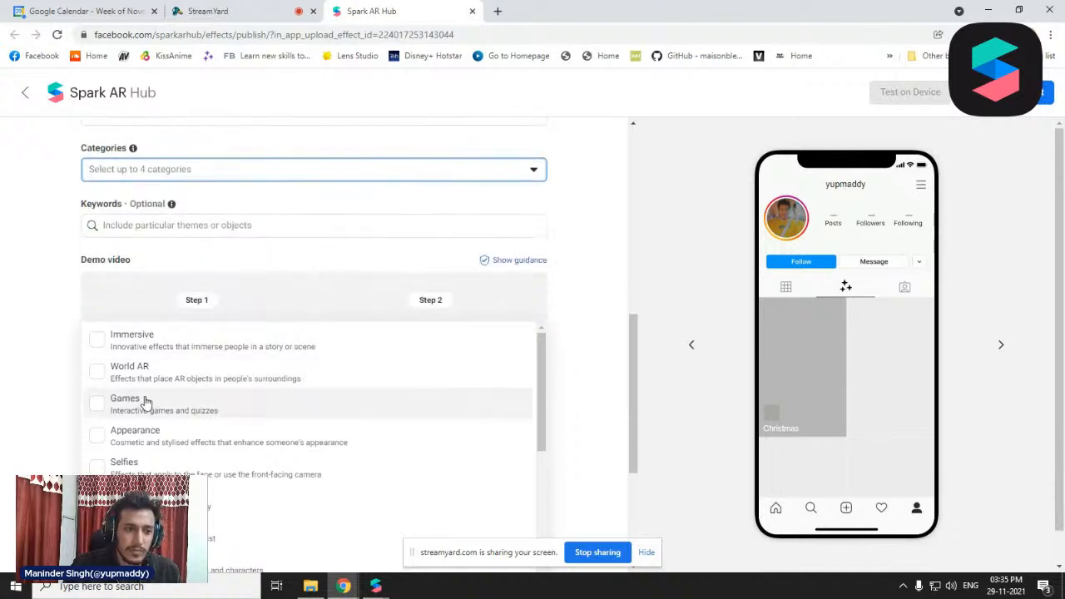
{"action": "left_click", "coordinate": [190, 471]}
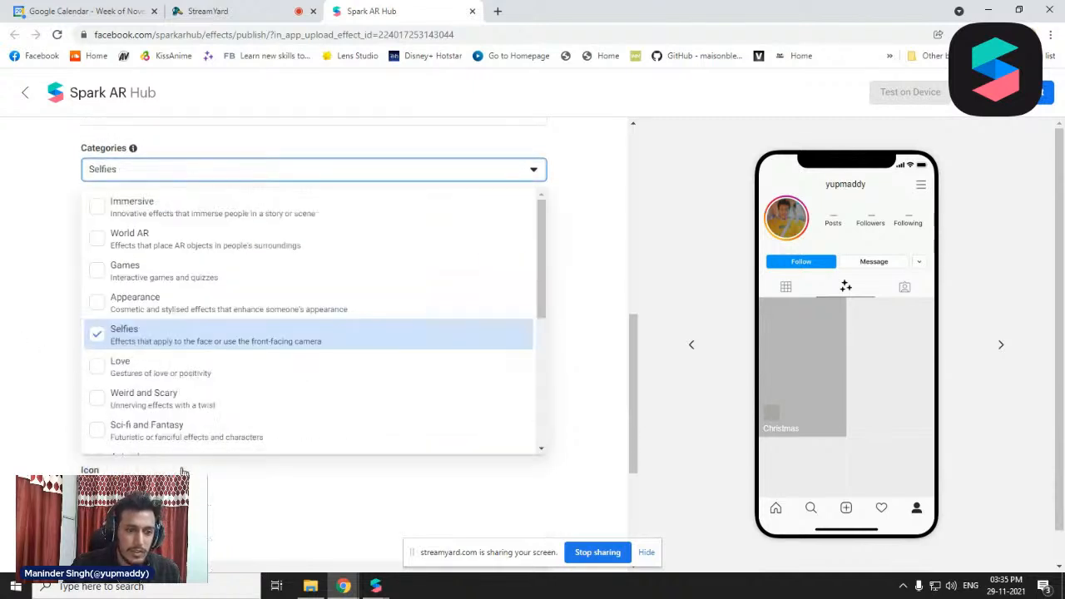
{"action": "left_click", "coordinate": [209, 309]}
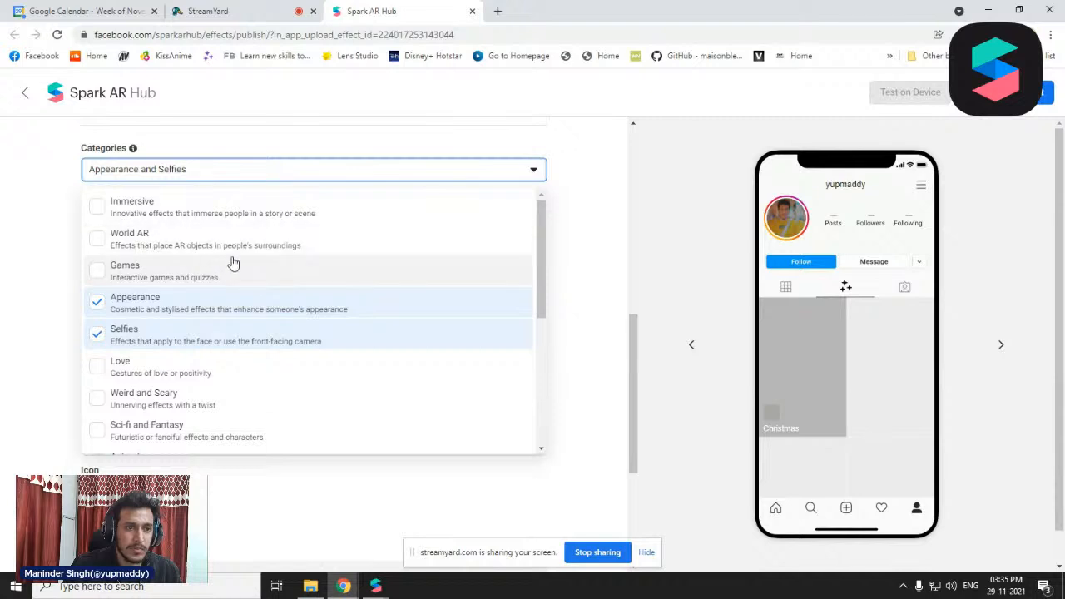
{"action": "left_click", "coordinate": [212, 217]}
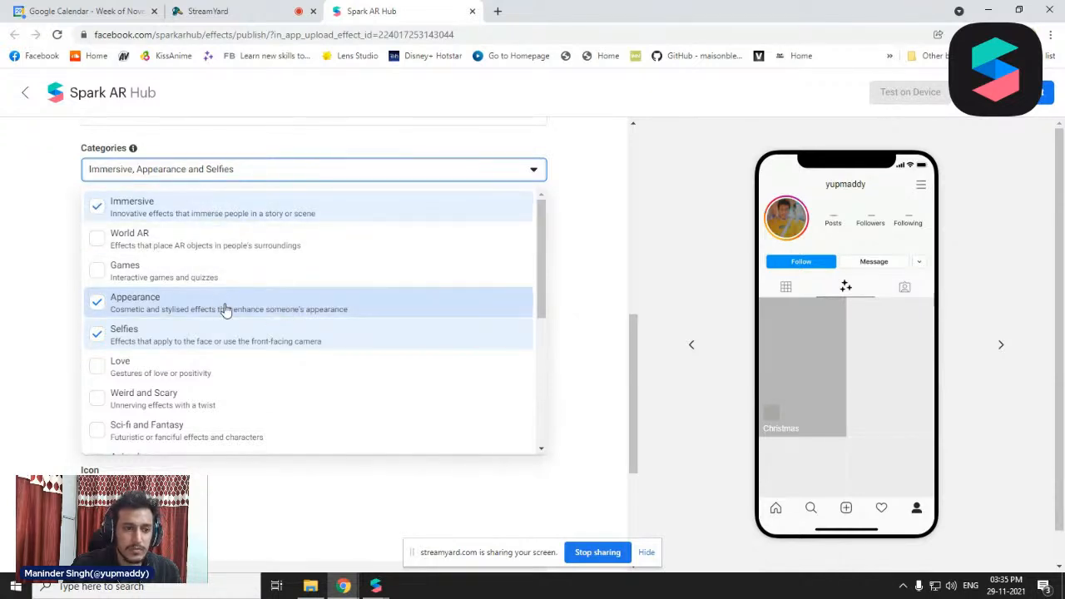
{"action": "scroll", "coordinate": [226, 308], "scroll_direction": "down", "scroll_amount": 1}
{"action": "scroll", "coordinate": [254, 344], "scroll_direction": "down", "scroll_amount": 1}
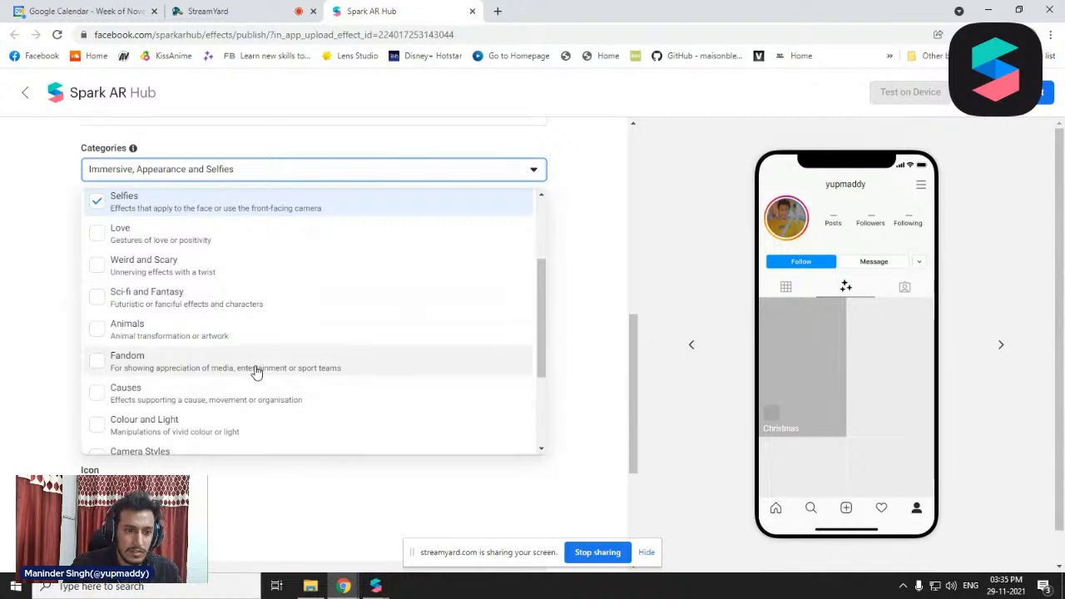
{"action": "scroll", "coordinate": [254, 372], "scroll_direction": "down", "scroll_amount": 1}
{"action": "scroll", "coordinate": [191, 398], "scroll_direction": "down", "scroll_amount": 1}
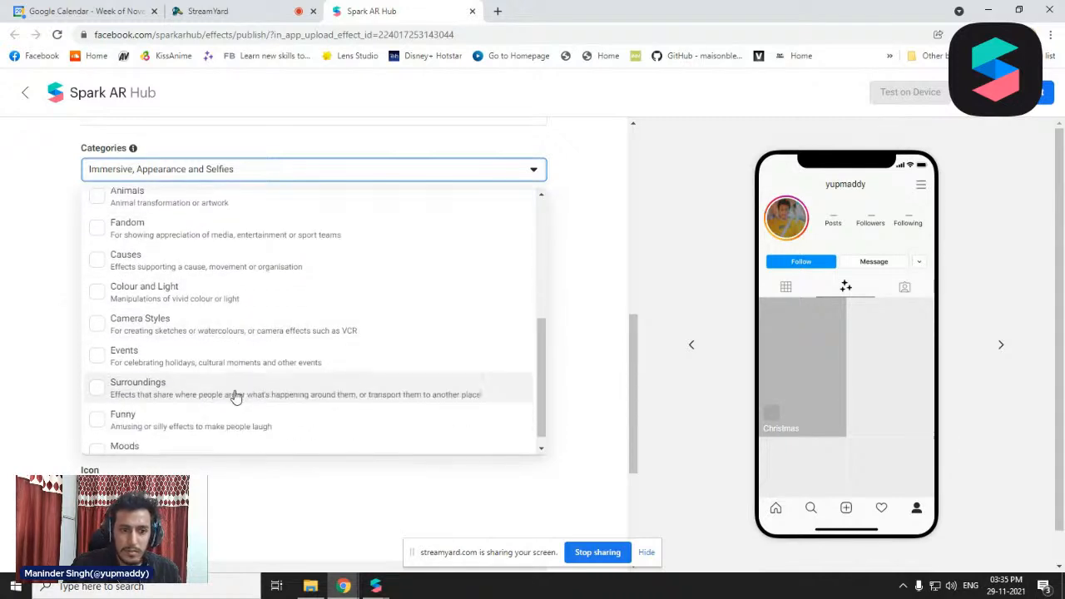
{"action": "left_click", "coordinate": [224, 364]}
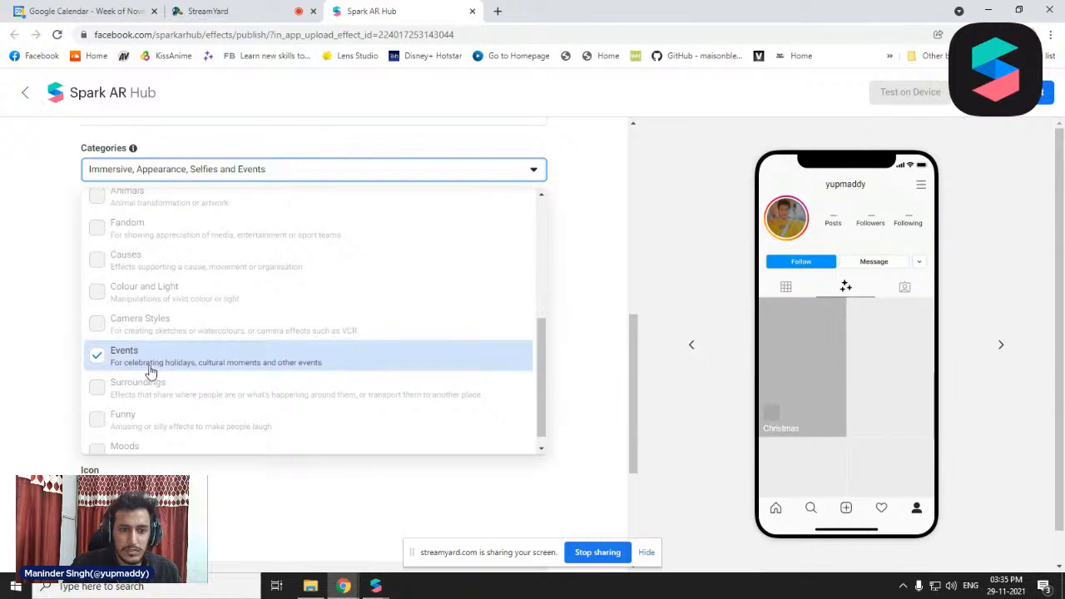
{"action": "left_click", "coordinate": [21, 216]}
Add the keywords christmas, reels and effects to the effect
{"action": "scroll", "coordinate": [315, 322], "scroll_direction": "up", "scroll_amount": 1}
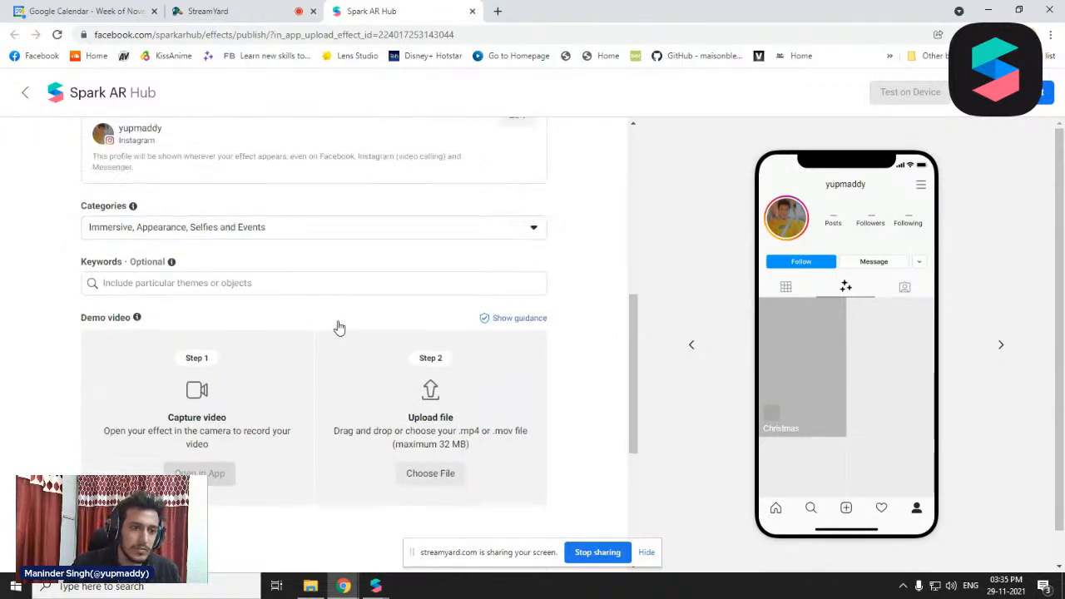
{"action": "left_click", "coordinate": [235, 291]}
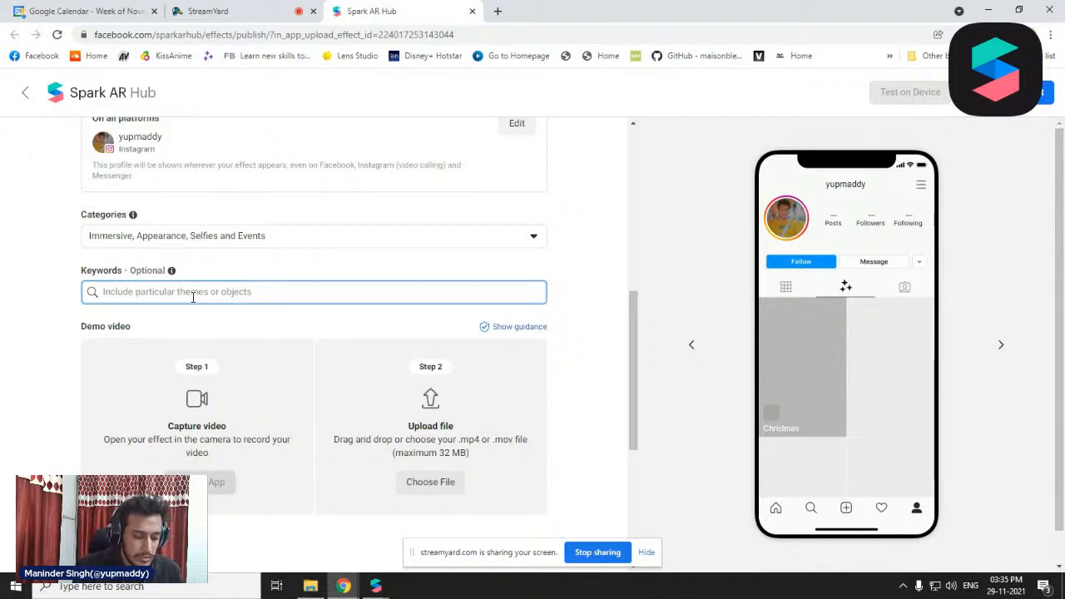
{"action": "type", "text": "c"}
{"action": "key", "text": "BackSpace"}
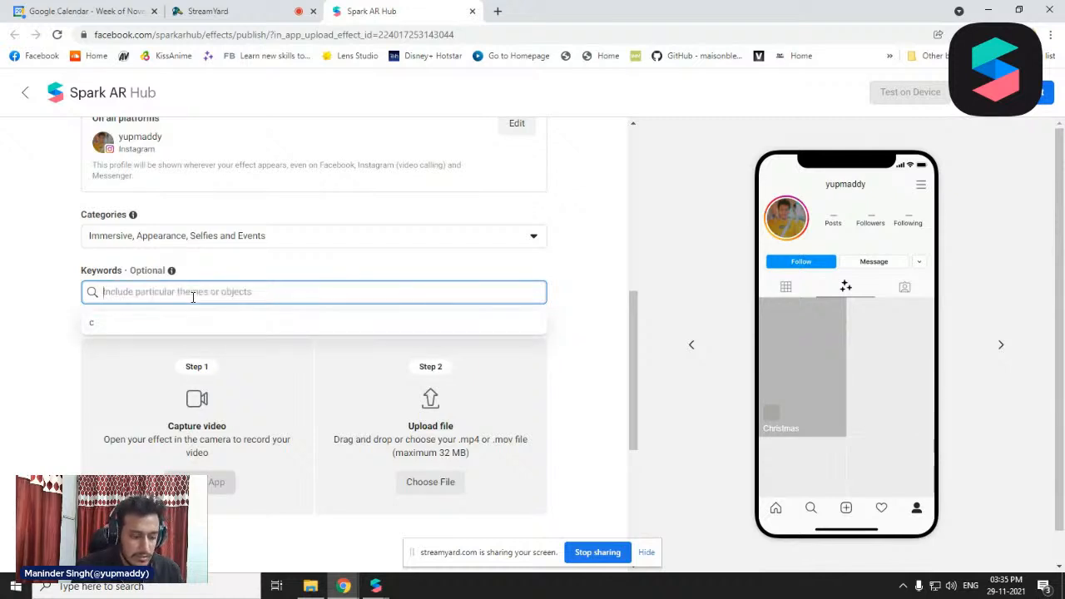
{"action": "type", "text": "ch"}
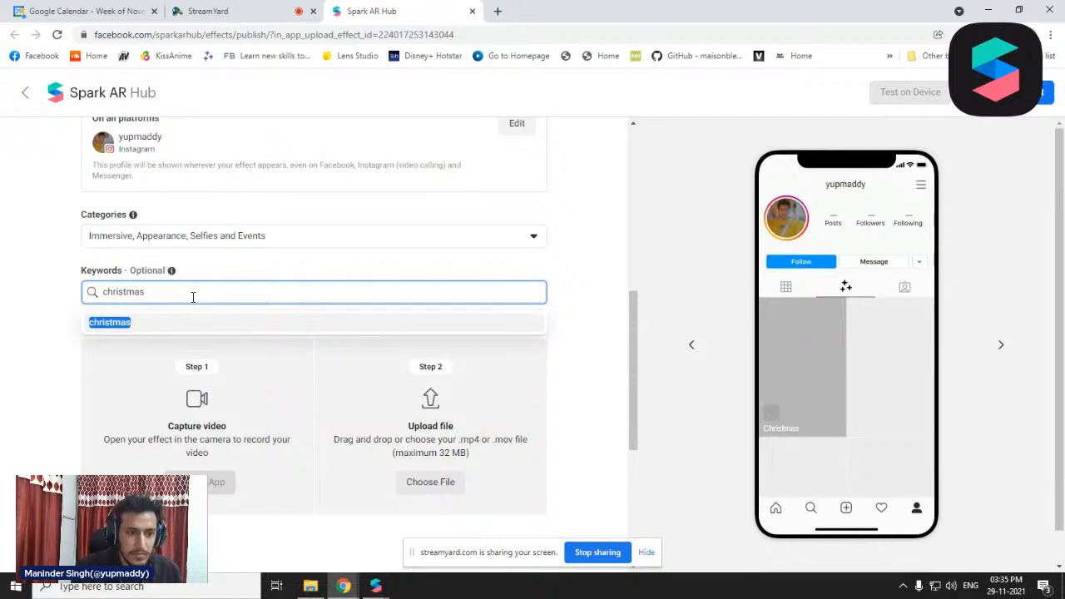
{"action": "type", "text": "ristmas"}
{"action": "key", "text": "Return"}
{"action": "type", "text": "f"}
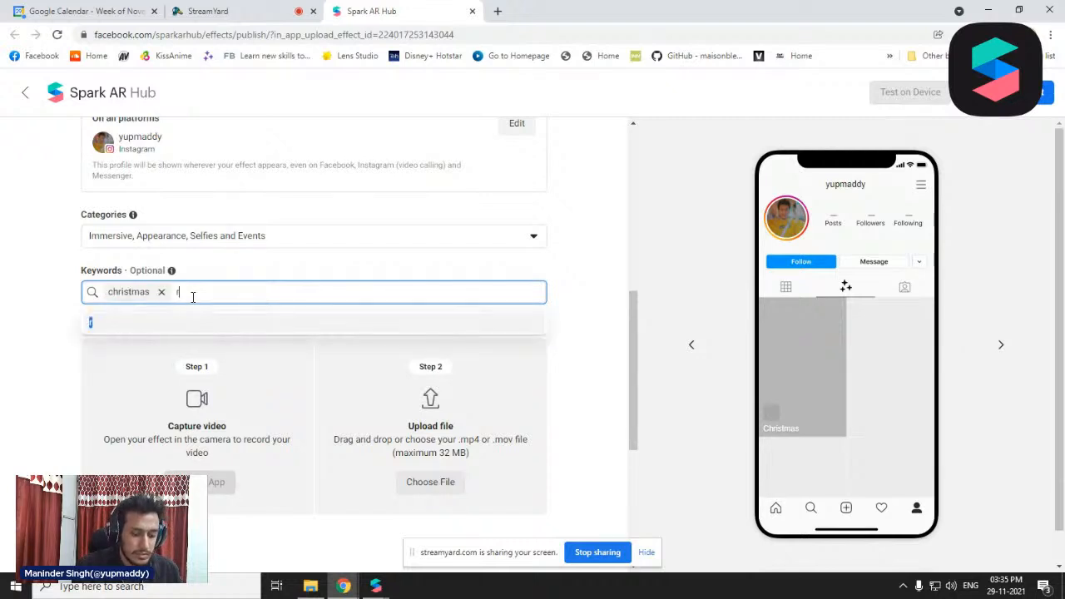
{"action": "type", "text": "eels"}
{"action": "key", "text": "Return"}
{"action": "type", "text": "e"}
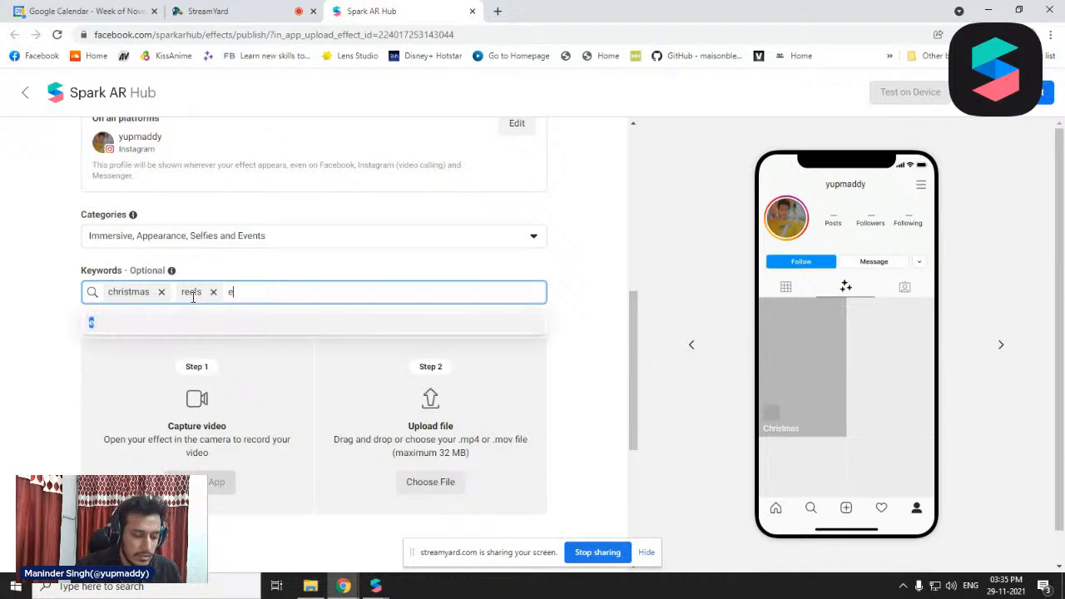
{"action": "type", "text": "ffects"}
{"action": "key", "text": "Return"}
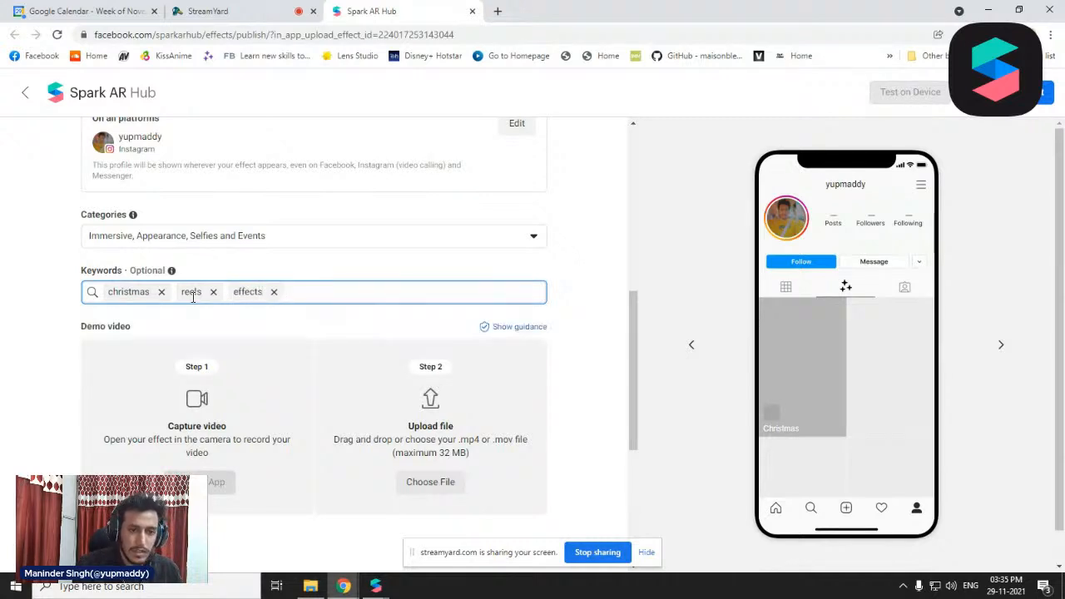
Upload VID_62900403_093350_802.mp4 from the SHAREit Redmi Note 7 Pro video folder as the effect's demo video
{"action": "scroll", "coordinate": [267, 308], "scroll_direction": "down", "scroll_amount": 3}
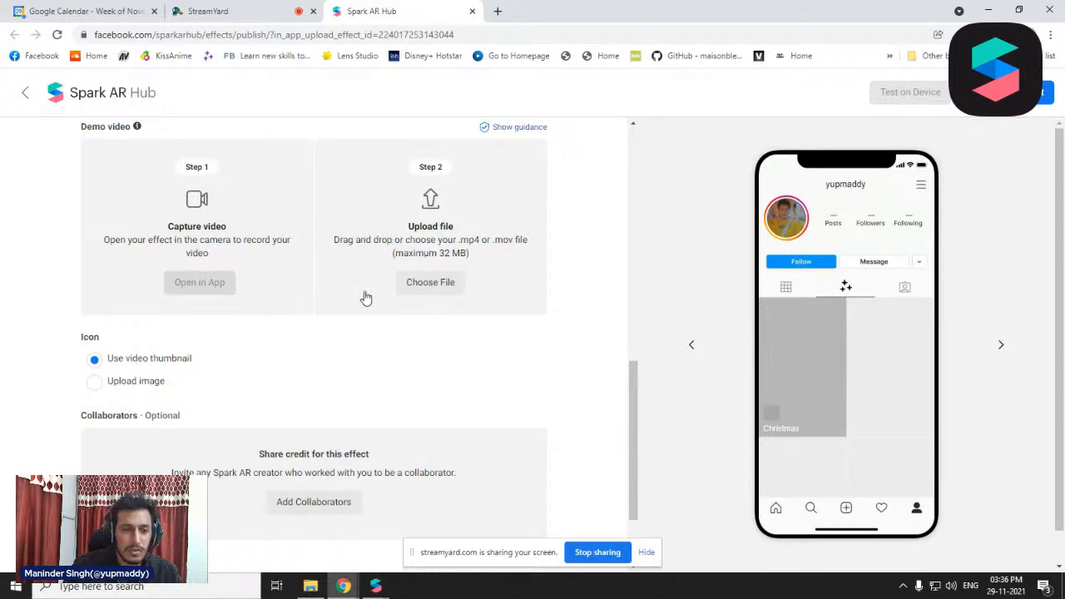
{"action": "scroll", "coordinate": [426, 306], "scroll_direction": "up", "scroll_amount": 1}
{"action": "scroll", "coordinate": [422, 306], "scroll_direction": "down", "scroll_amount": 3}
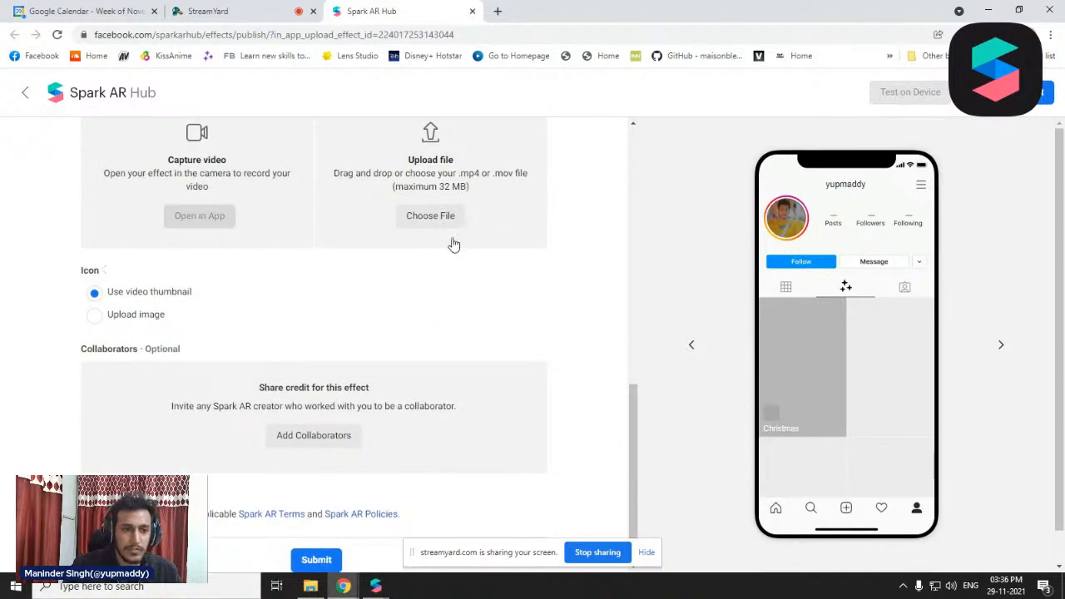
{"action": "scroll", "coordinate": [271, 385], "scroll_direction": "up", "scroll_amount": 2}
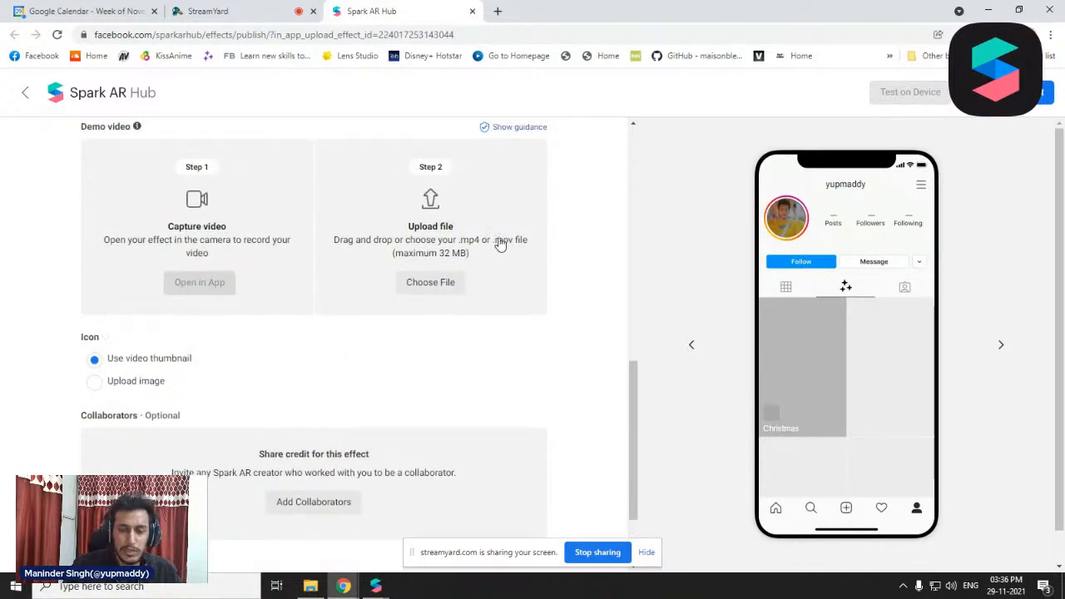
{"action": "left_click", "coordinate": [310, 586]}
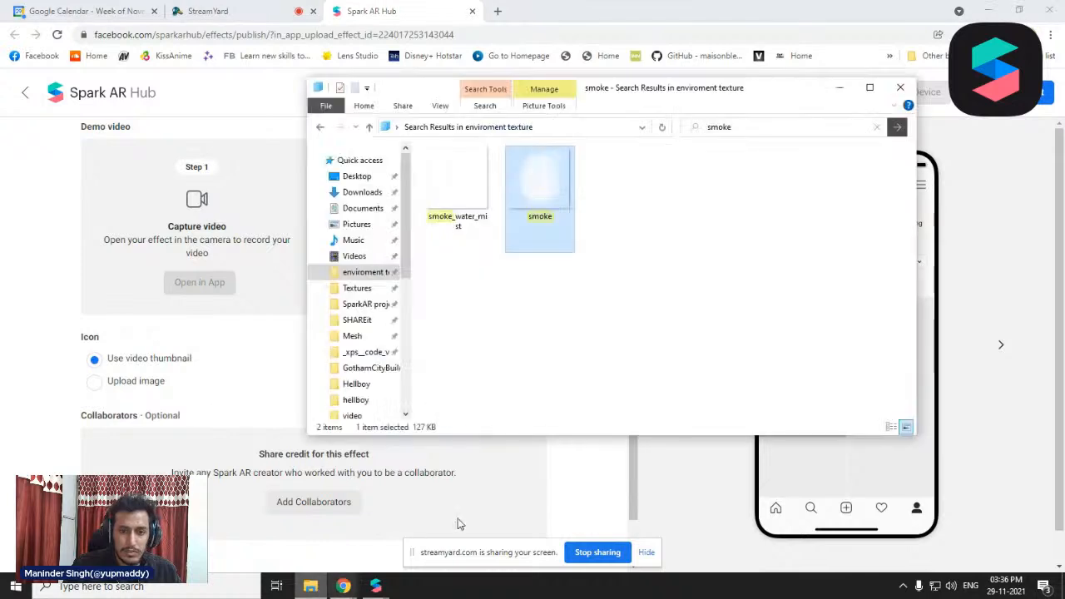
{"action": "left_click", "coordinate": [369, 306]}
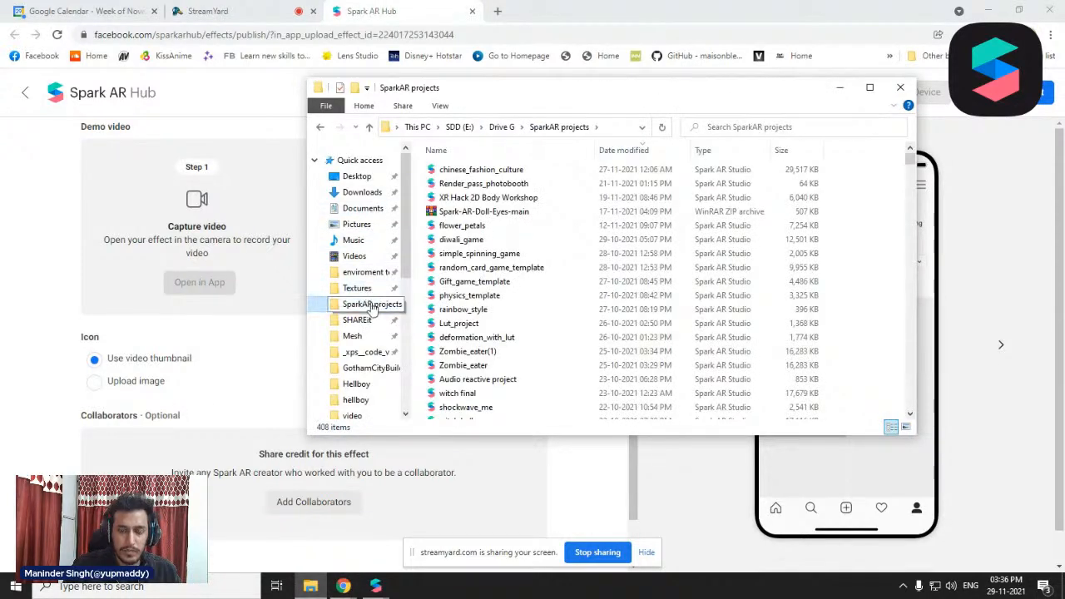
{"action": "left_click", "coordinate": [366, 322]}
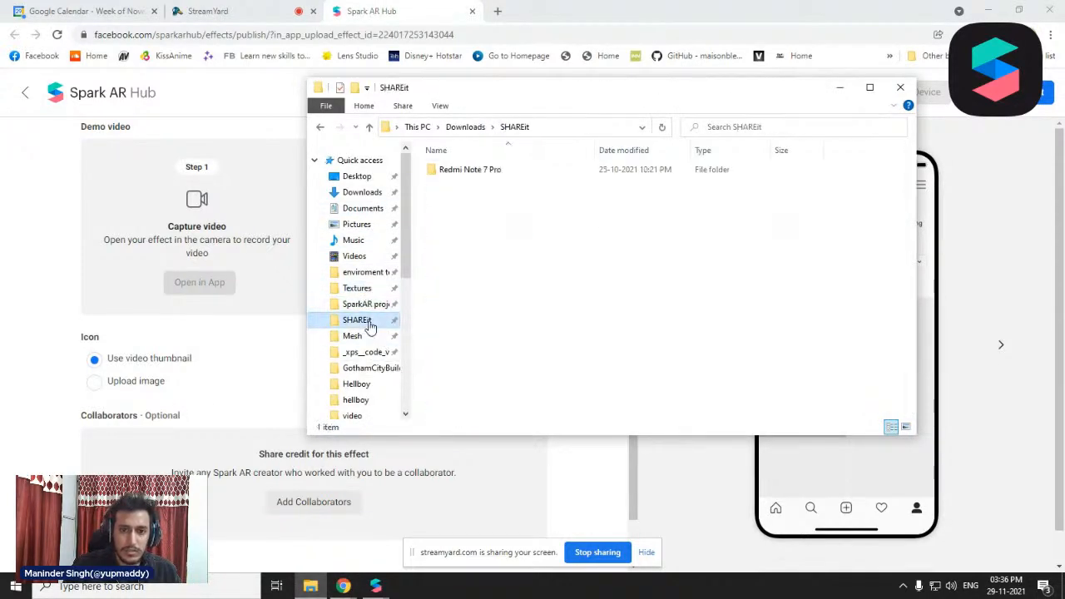
{"action": "double_click", "coordinate": [524, 175]}
{"action": "double_click", "coordinate": [524, 175]}
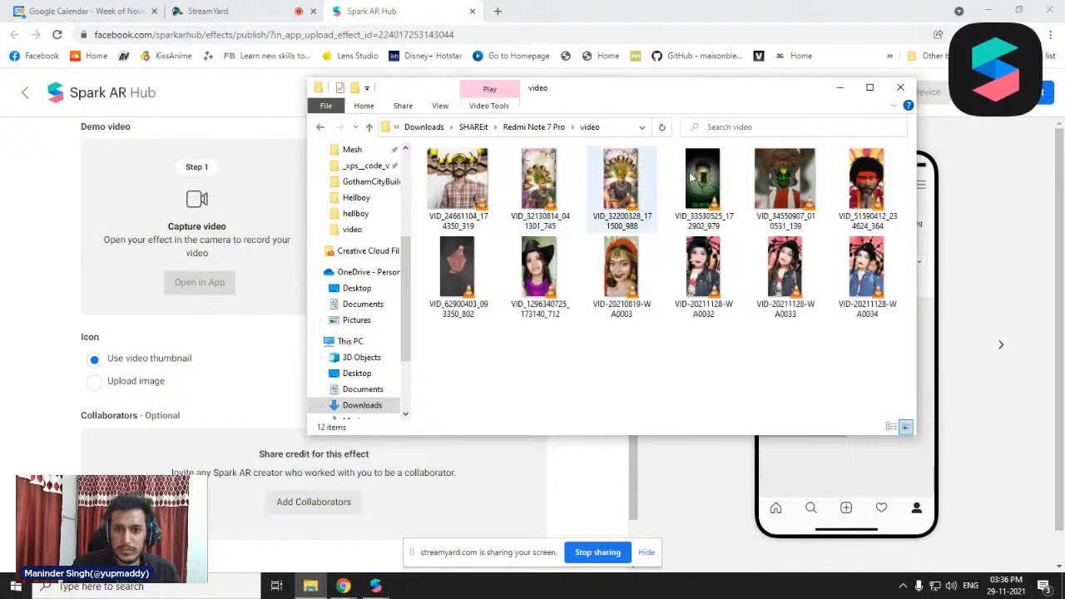
{"action": "left_click_drag", "start_coordinate": [700, 97], "coordinate": [780, 160]}
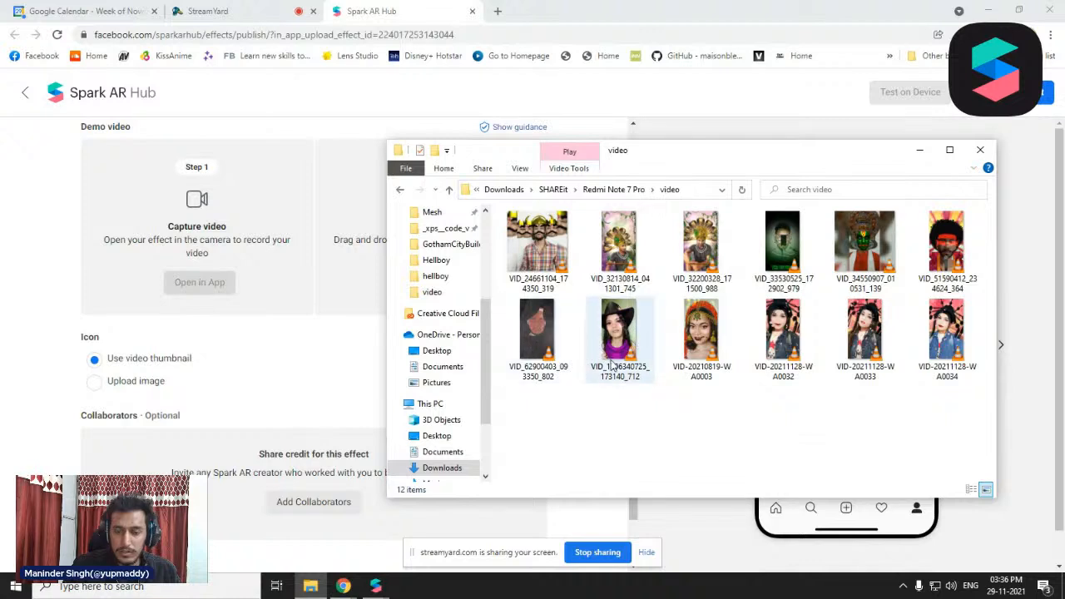
{"action": "left_click_drag", "start_coordinate": [548, 350], "coordinate": [350, 233]}
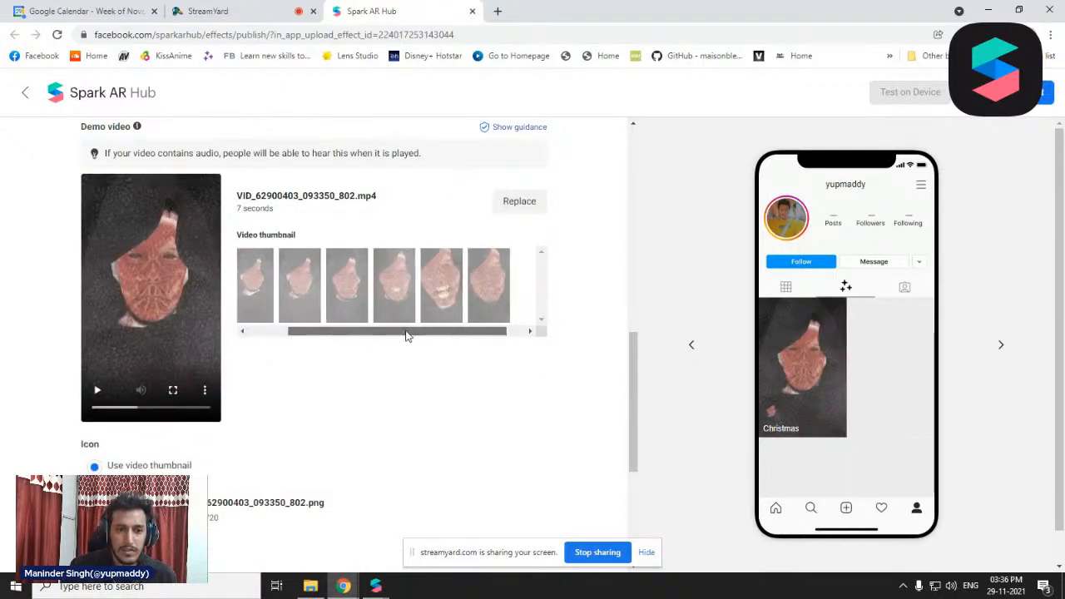
Choose the first frame of the demo video as the video thumbnail and review the icon made from the video
{"action": "left_click", "coordinate": [323, 297]}
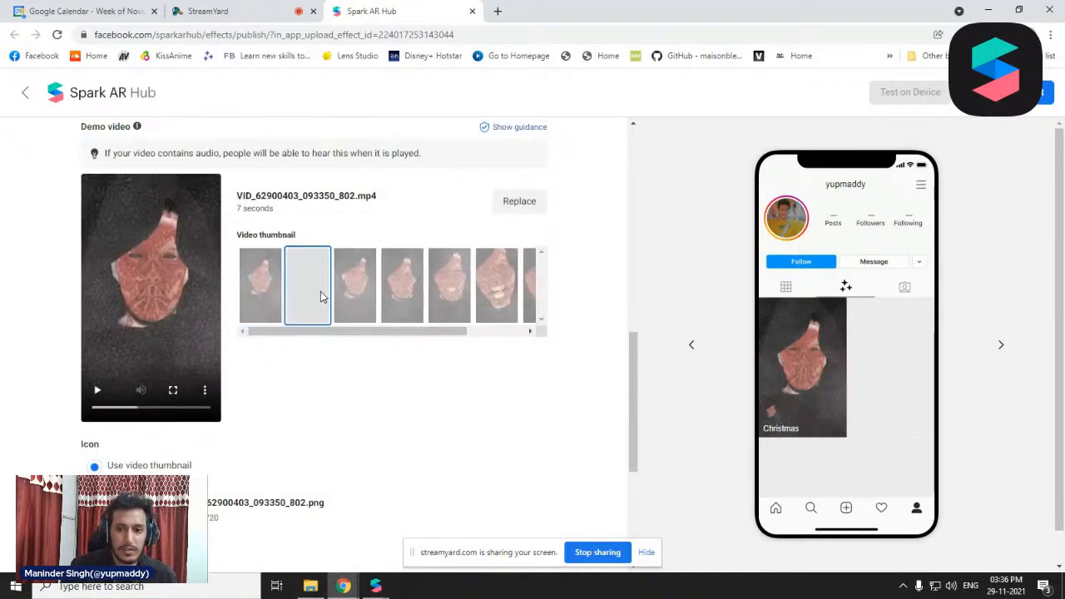
{"action": "left_click", "coordinate": [258, 283]}
{"action": "scroll", "coordinate": [321, 386], "scroll_direction": "down", "scroll_amount": 2}
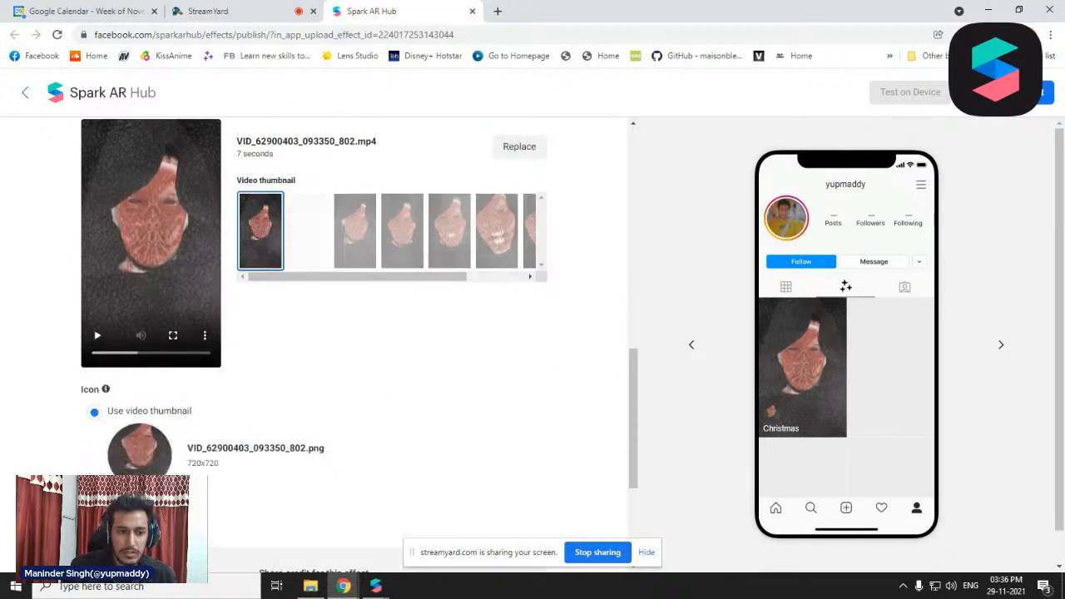
{"action": "scroll", "coordinate": [321, 385], "scroll_direction": "up", "scroll_amount": 1}
{"action": "scroll", "coordinate": [979, 456], "scroll_direction": "down", "scroll_amount": 1}
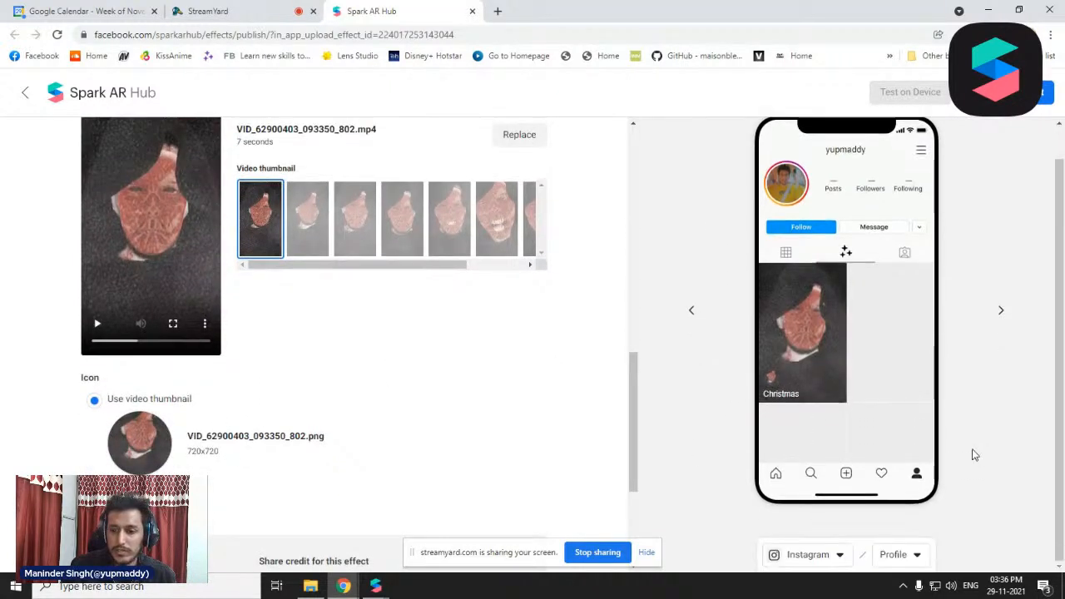
Show the Instagram mock-up in Preview mode and review the completed publish form from the effect name to the legal agreement
{"action": "left_click", "coordinate": [917, 556]}
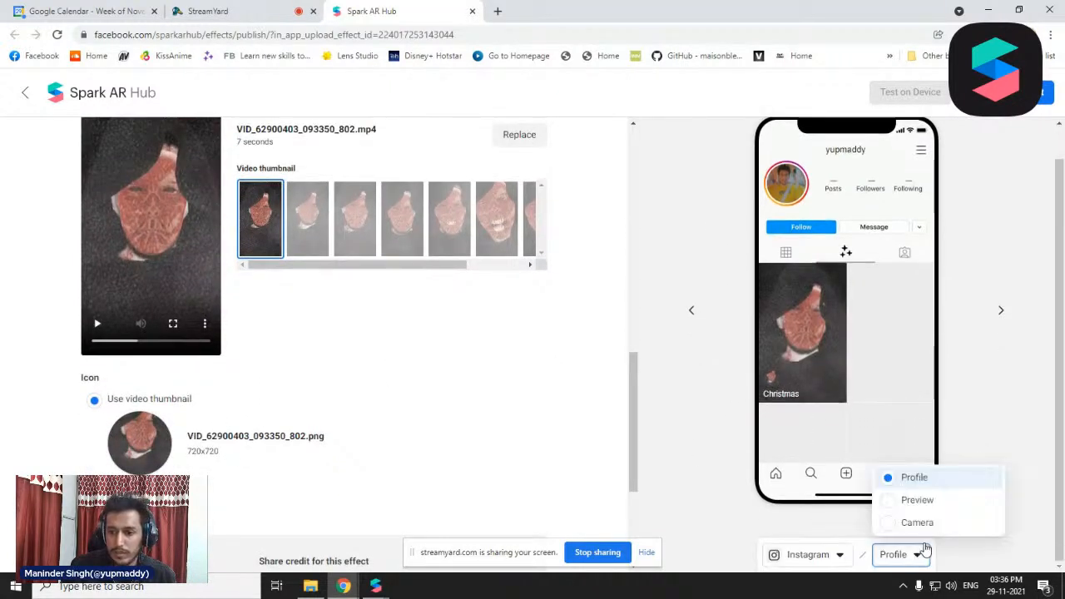
{"action": "left_click", "coordinate": [918, 501]}
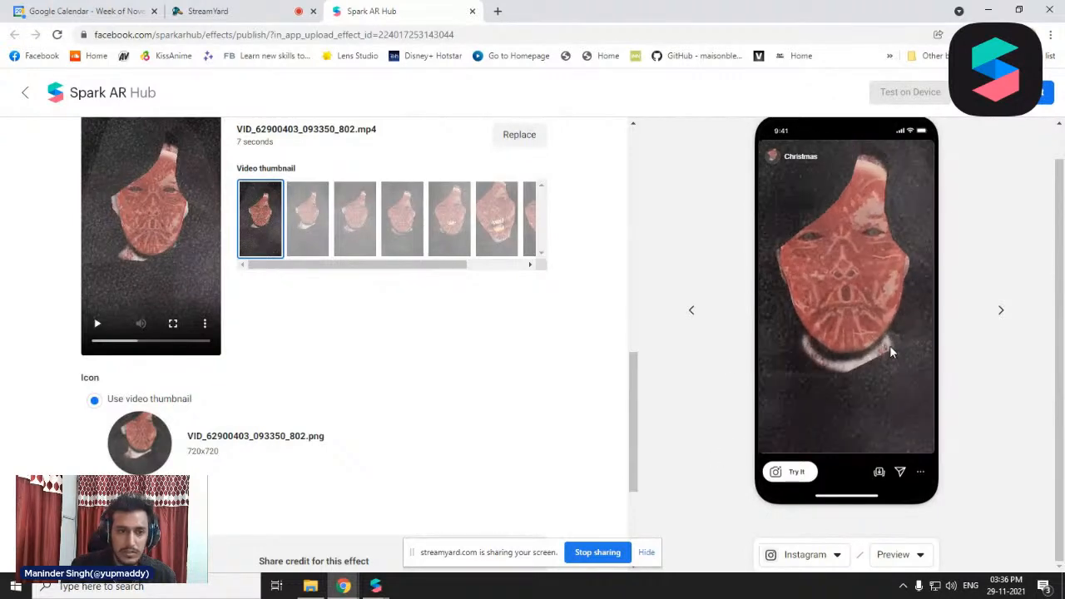
{"action": "scroll", "coordinate": [613, 408], "scroll_direction": "down", "scroll_amount": 2}
{"action": "scroll", "coordinate": [487, 406], "scroll_direction": "down", "scroll_amount": 1}
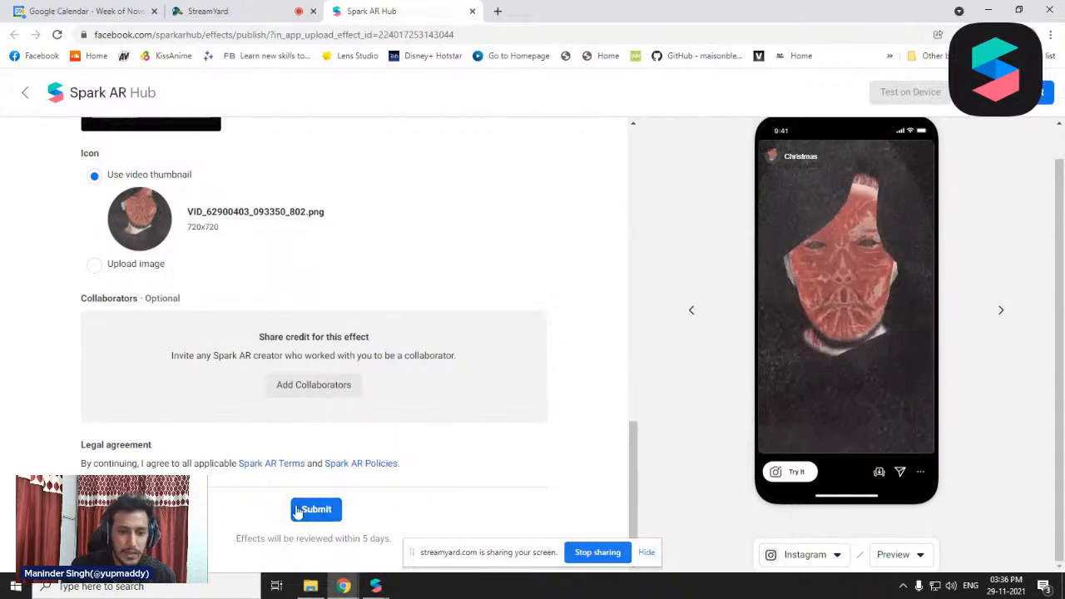
{"action": "scroll", "coordinate": [447, 497], "scroll_direction": "up", "scroll_amount": 12}
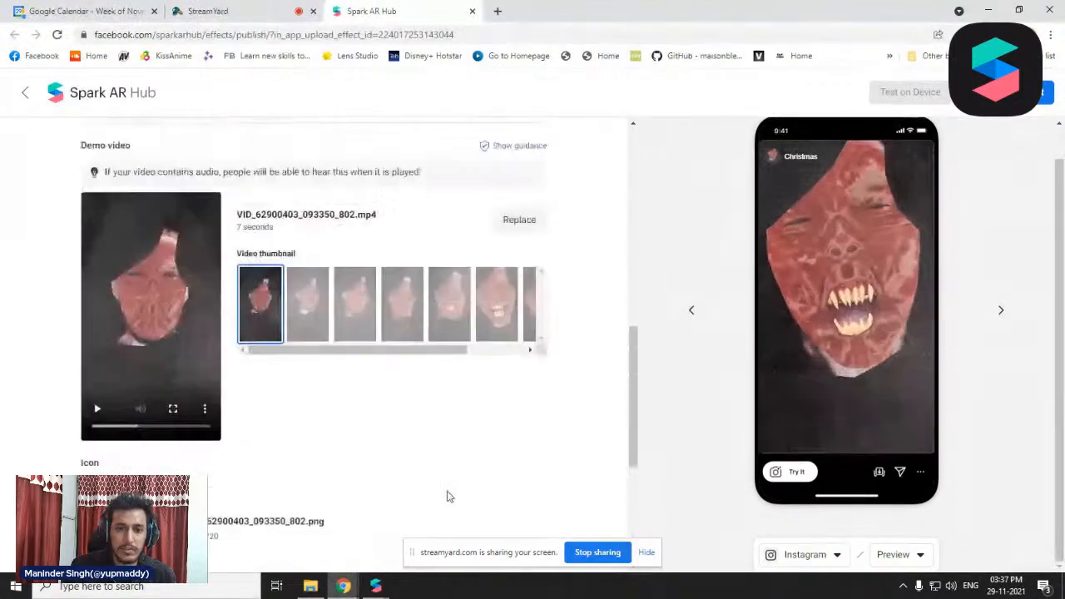
{"action": "scroll", "coordinate": [506, 398], "scroll_direction": "down", "scroll_amount": 15}
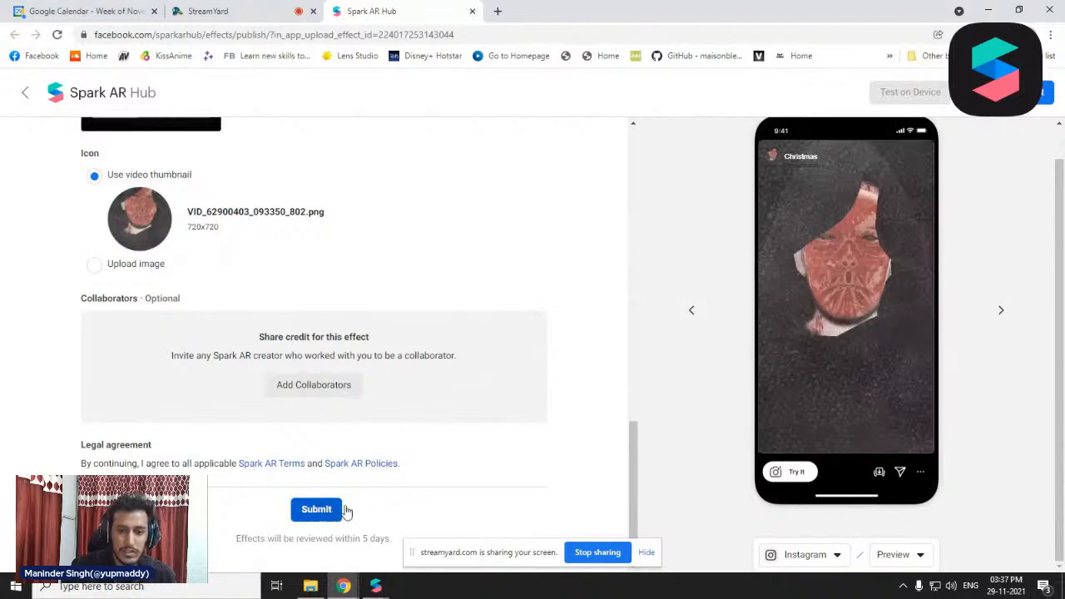
{"action": "scroll", "coordinate": [211, 319], "scroll_direction": "up", "scroll_amount": 15}
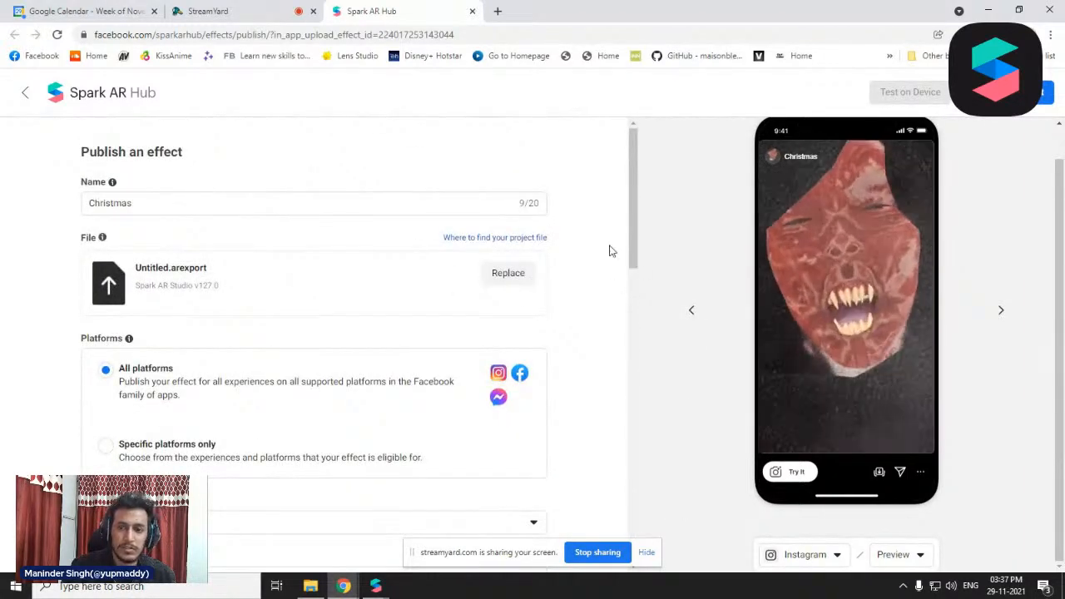
{"action": "scroll", "coordinate": [541, 325], "scroll_direction": "down", "scroll_amount": 10}
{"action": "scroll", "coordinate": [538, 331], "scroll_direction": "down", "scroll_amount": 1}
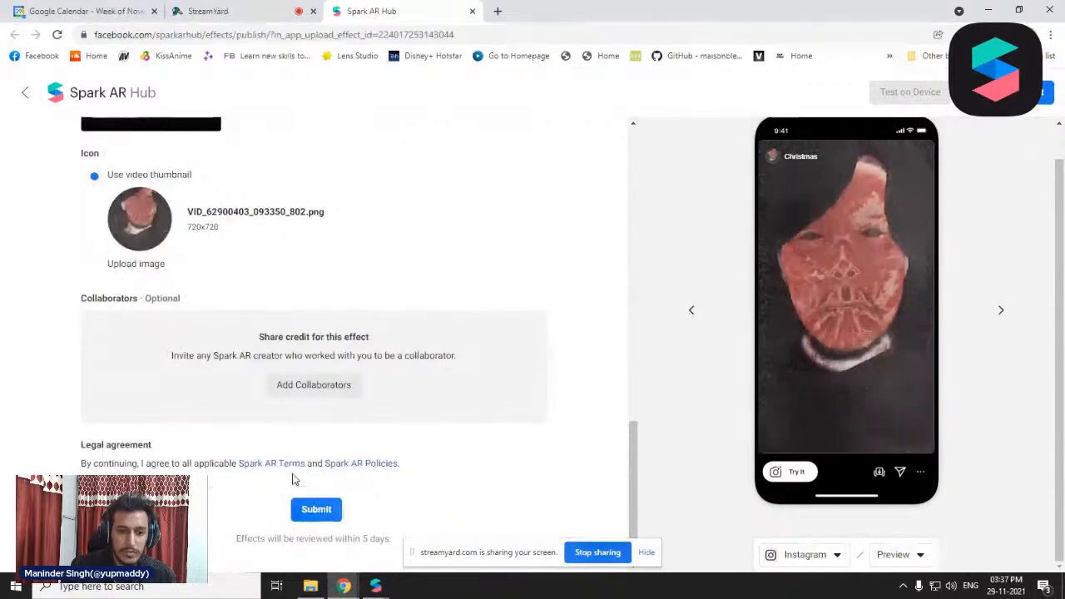
{"action": "scroll", "coordinate": [339, 401], "scroll_direction": "up", "scroll_amount": 10}
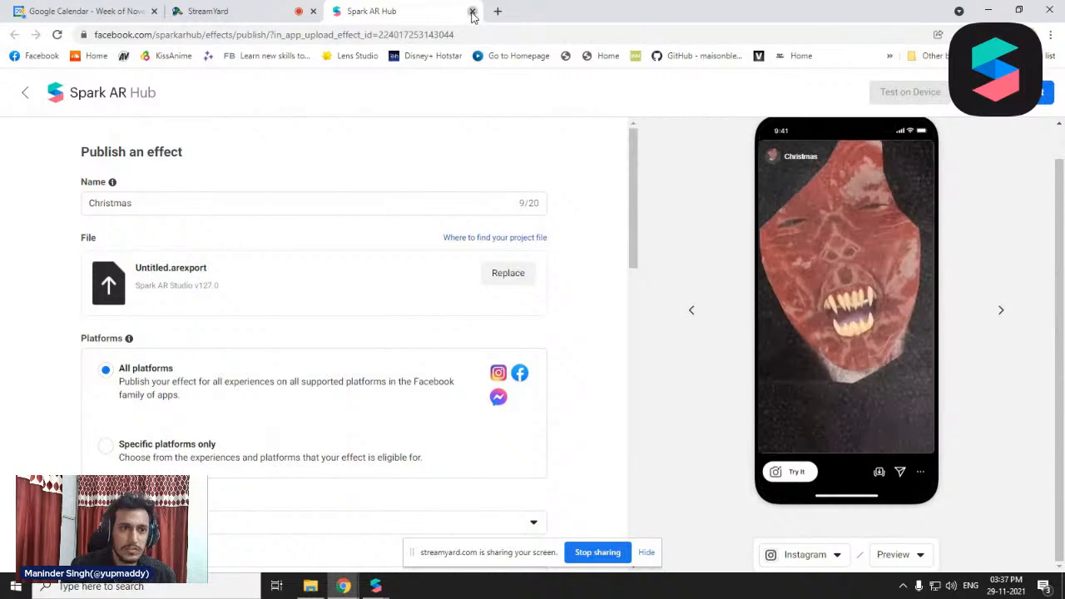
Close the Spark AR Hub publishing page and stop the screen share in StreamYard
{"action": "left_click", "coordinate": [472, 12]}
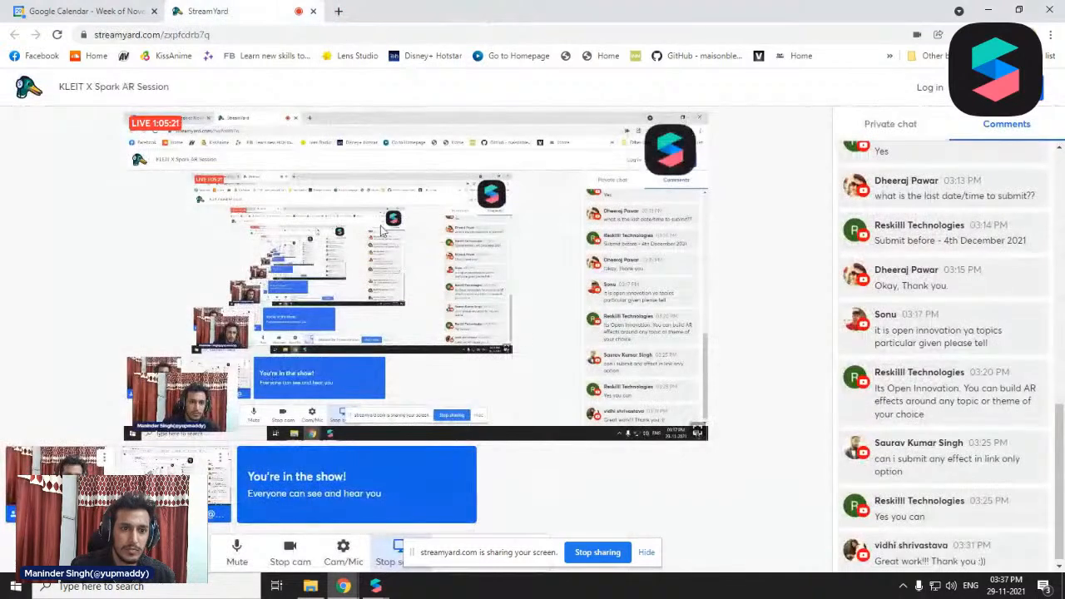
{"action": "left_click", "coordinate": [390, 563]}
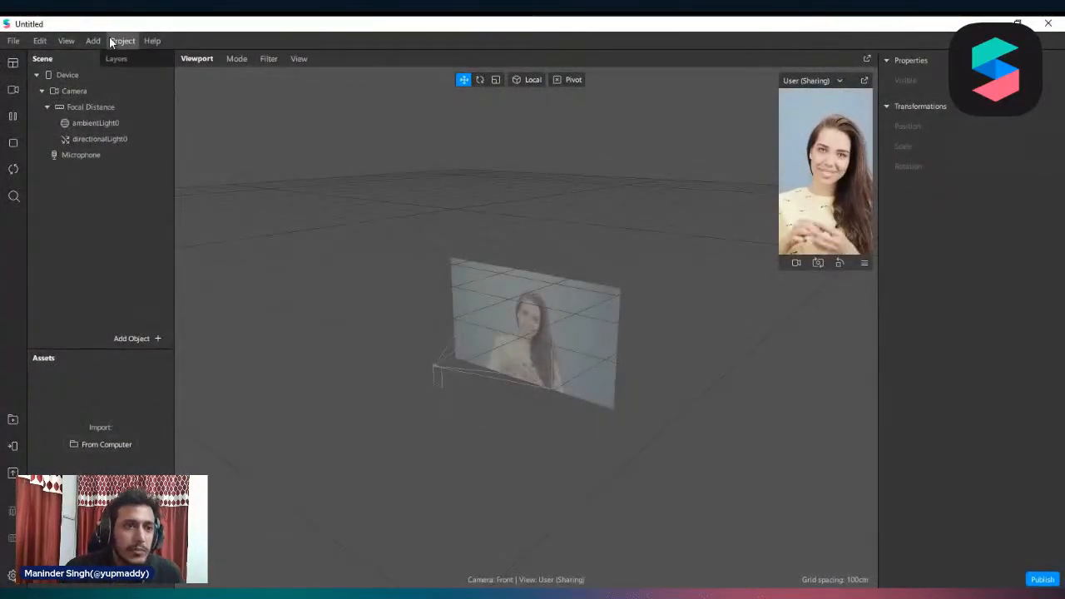
Add an animation sequence asset to the blank Spark AR Studio project
{"action": "left_click", "coordinate": [112, 40]}
{"action": "mouse_move", "coordinate": [87, 43]}
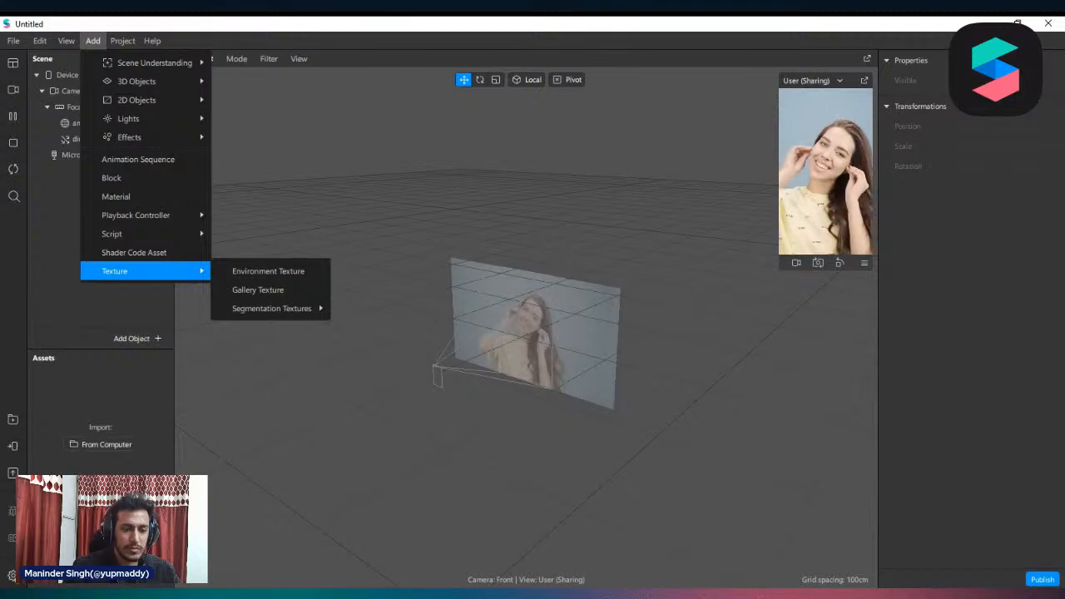
{"action": "key", "text": "Escape"}
{"action": "right_click", "coordinate": [142, 392]}
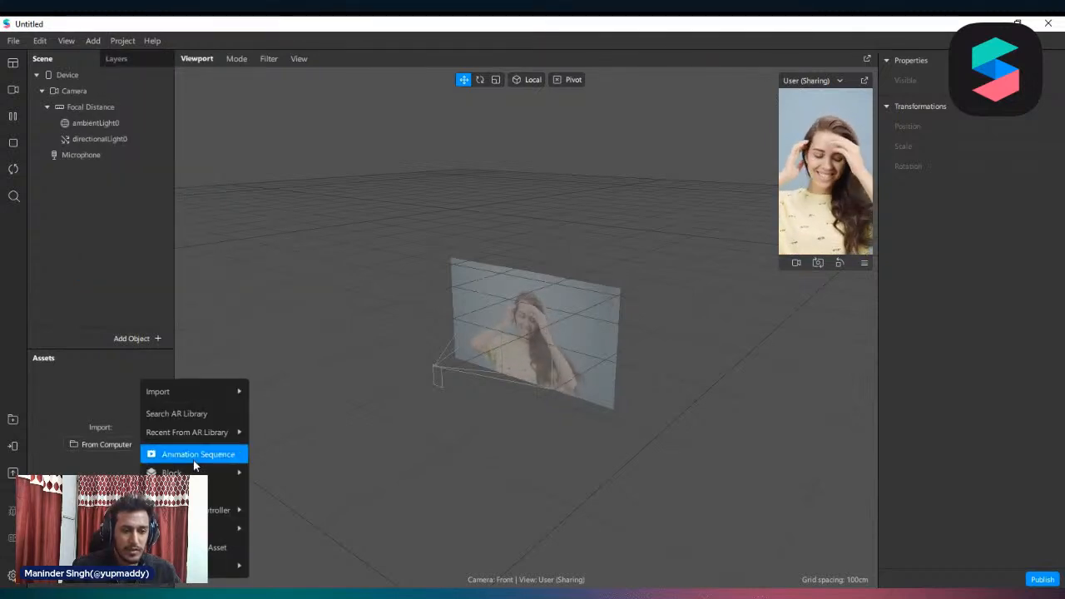
{"action": "mouse_move", "coordinate": [211, 432]}
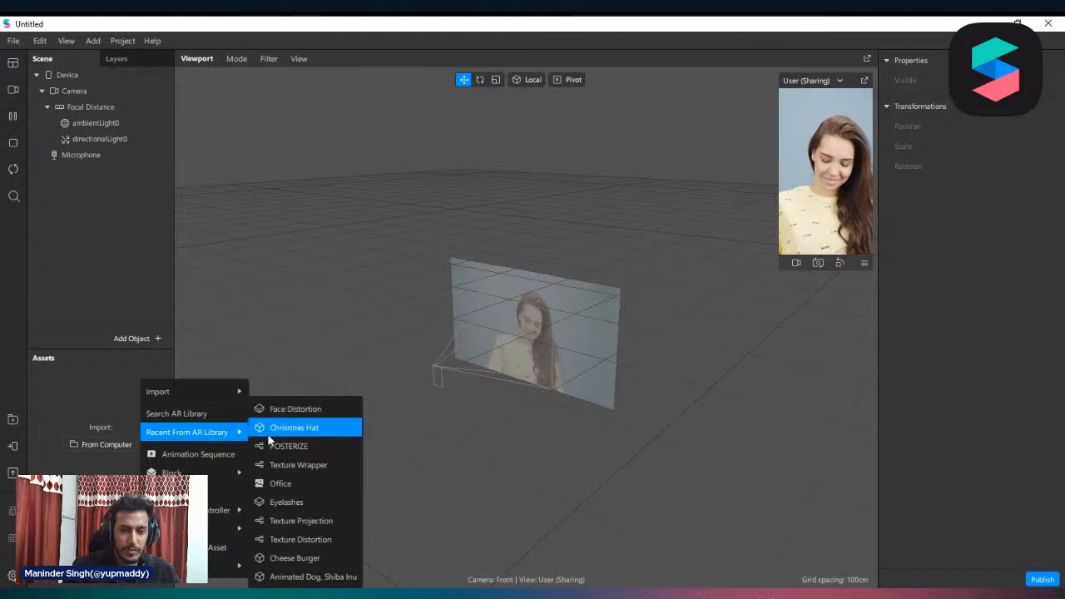
{"action": "left_click", "coordinate": [181, 455]}
{"action": "left_click", "coordinate": [105, 423]}
{"action": "left_click", "coordinate": [129, 391]}
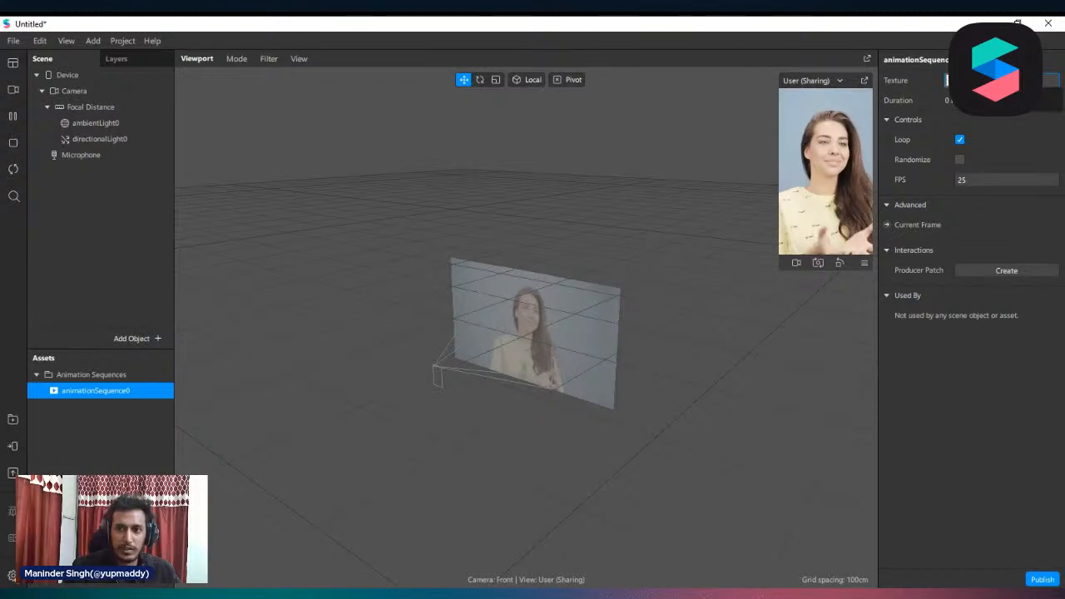
Load Comp 1_00000 through Comp 1_00035 from the Comp 1 folder inside electric_face as the animation sequence's texture
{"action": "left_click", "coordinate": [1003, 81]}
{"action": "left_click", "coordinate": [1032, 100]}
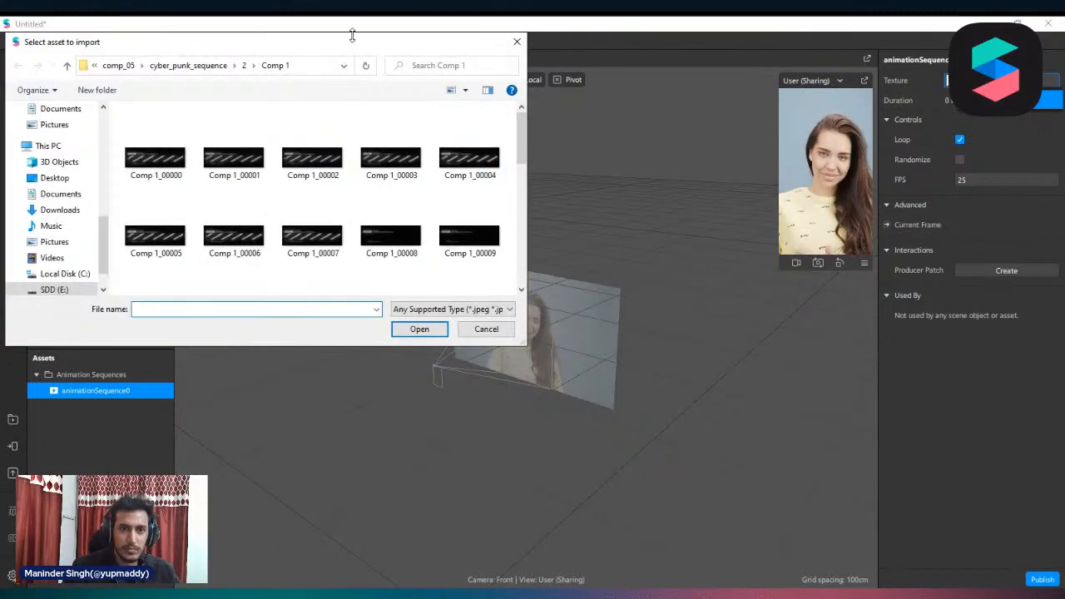
{"action": "left_click_drag", "start_coordinate": [352, 36], "coordinate": [486, 78]}
{"action": "left_click", "coordinate": [385, 104]}
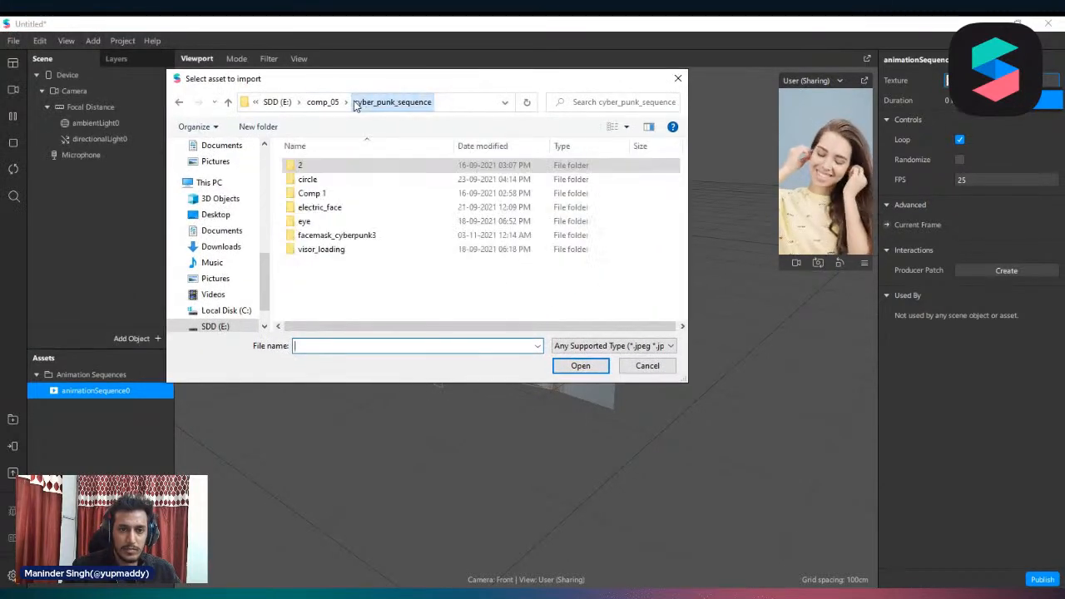
{"action": "double_click", "coordinate": [343, 209]}
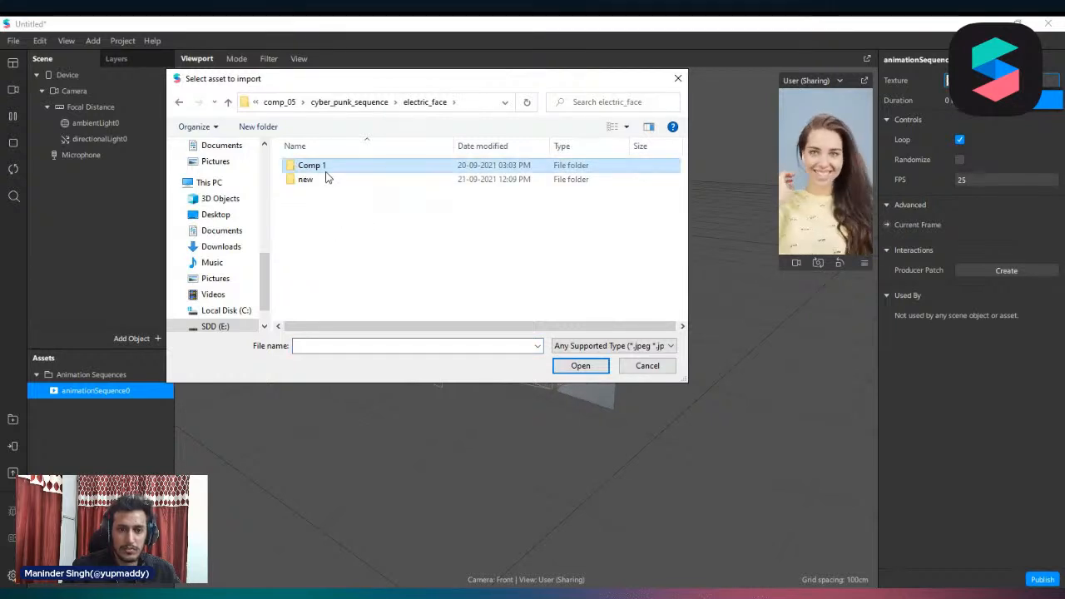
{"action": "double_click", "coordinate": [326, 171]}
{"action": "left_click", "coordinate": [310, 174]}
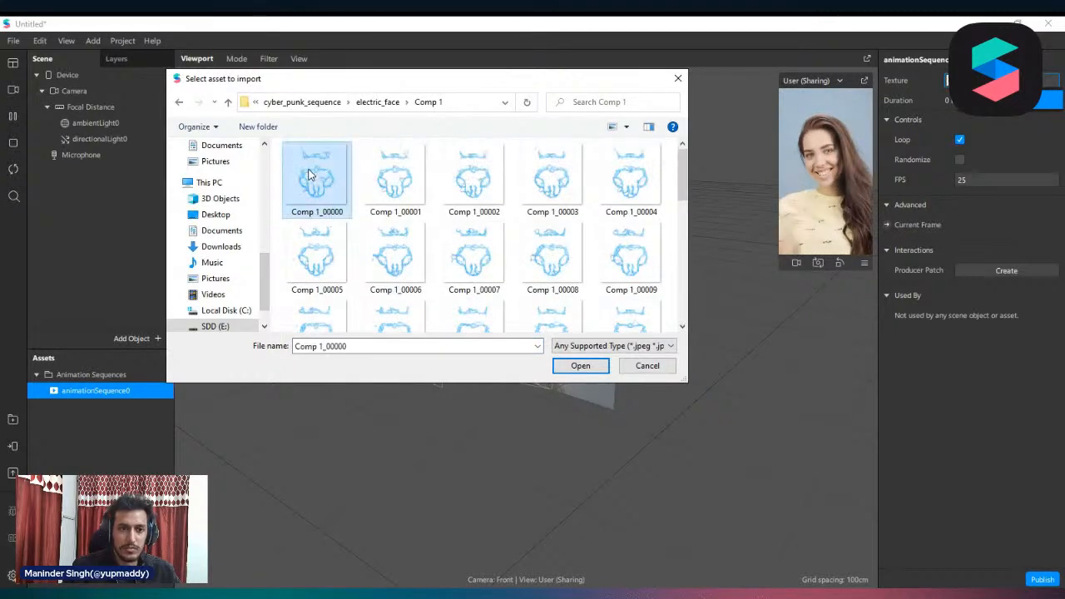
{"action": "key", "text": "ctrl+a"}
{"action": "scroll", "coordinate": [488, 238], "scroll_direction": "down", "scroll_amount": 5}
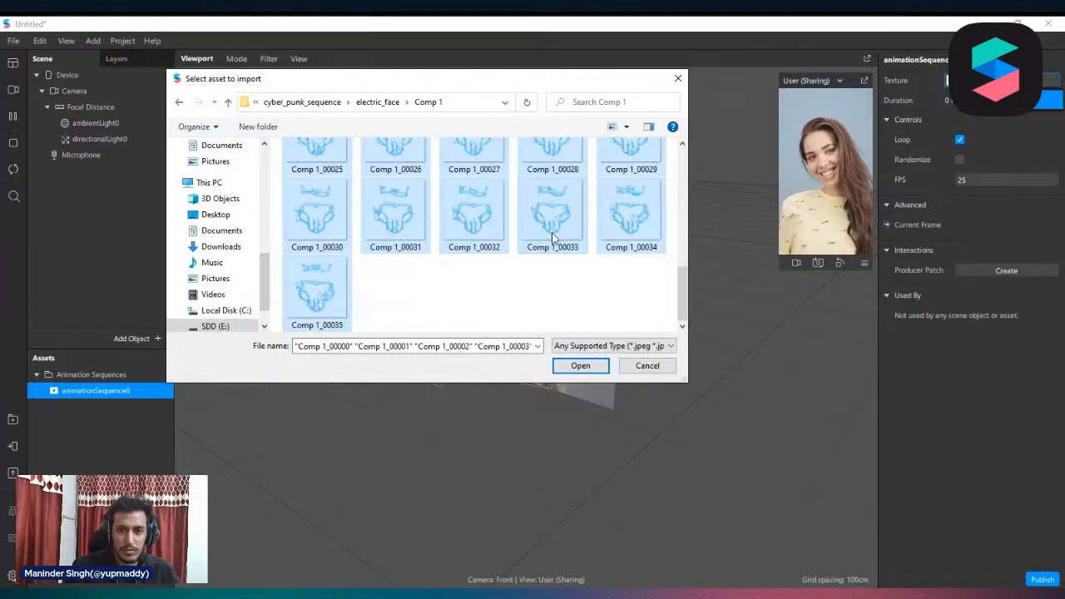
{"action": "left_click", "coordinate": [580, 365]}
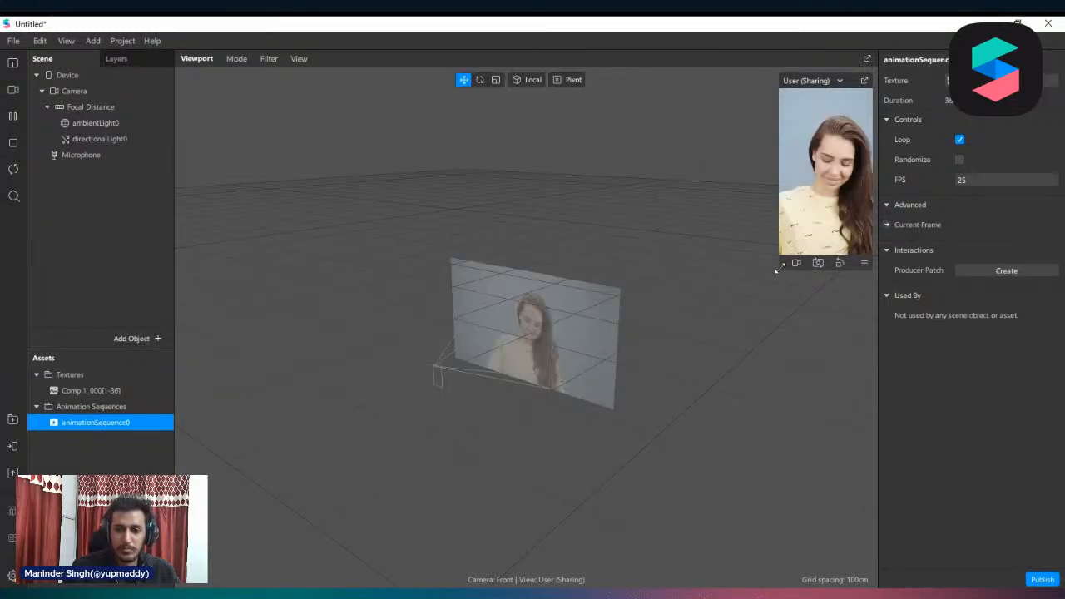
Enlarge the device preview and set the Comp 1 texture's compression to None for iOS, Android and Older Android
{"action": "left_click_drag", "start_coordinate": [781, 267], "coordinate": [604, 459]}
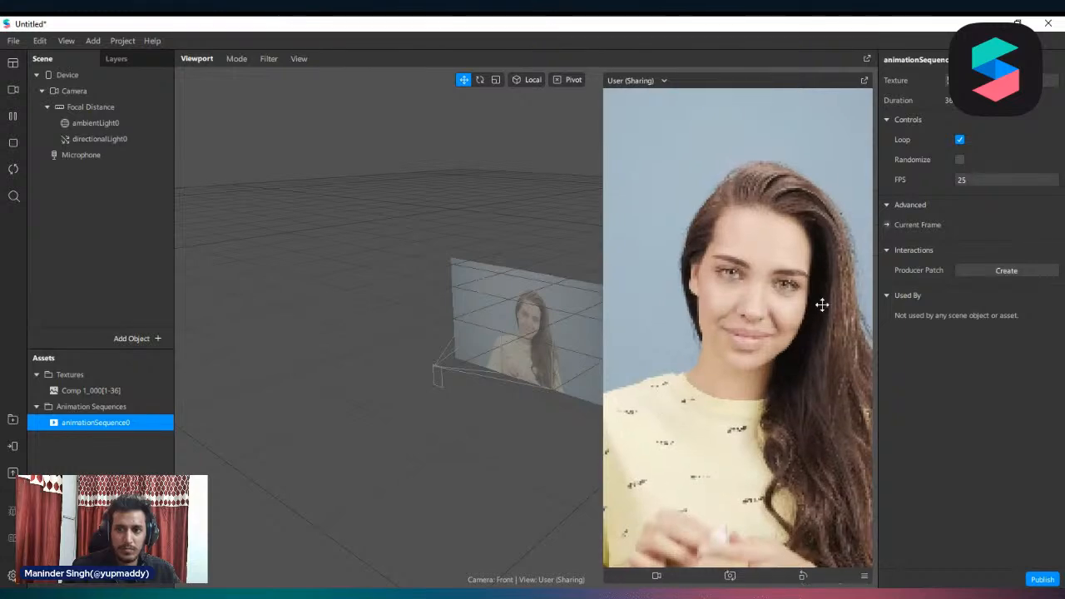
{"action": "right_click", "coordinate": [92, 107]}
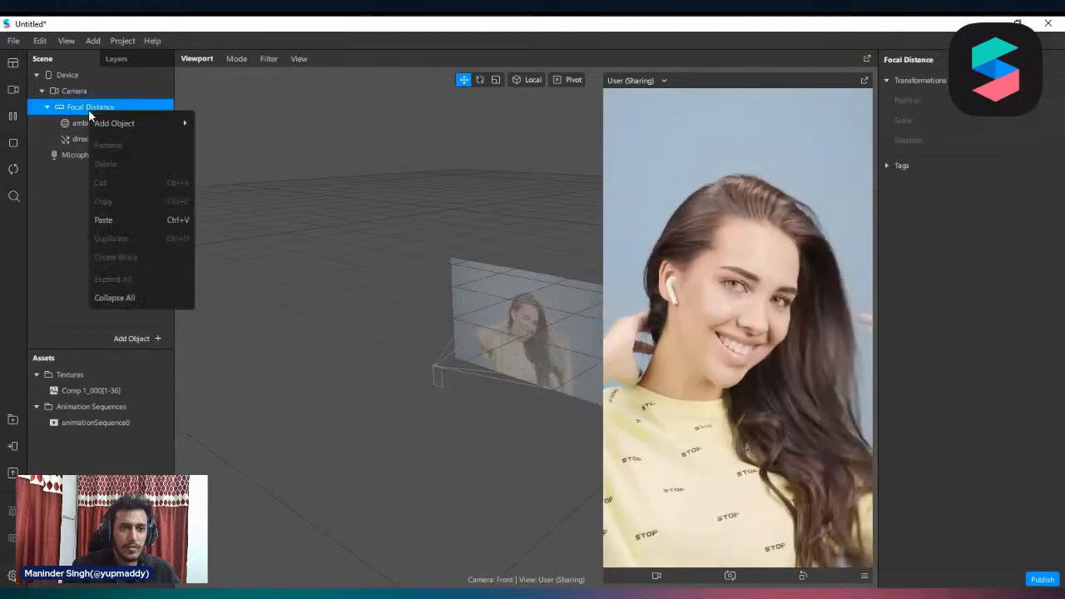
{"action": "mouse_move", "coordinate": [147, 120]}
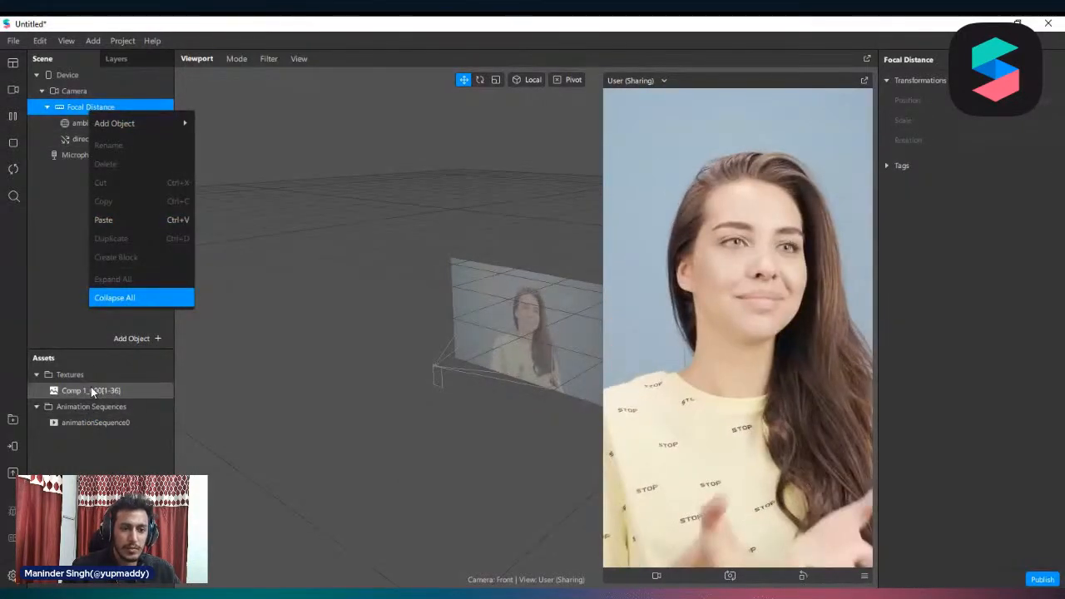
{"action": "left_click", "coordinate": [90, 387]}
{"action": "left_click", "coordinate": [998, 239]}
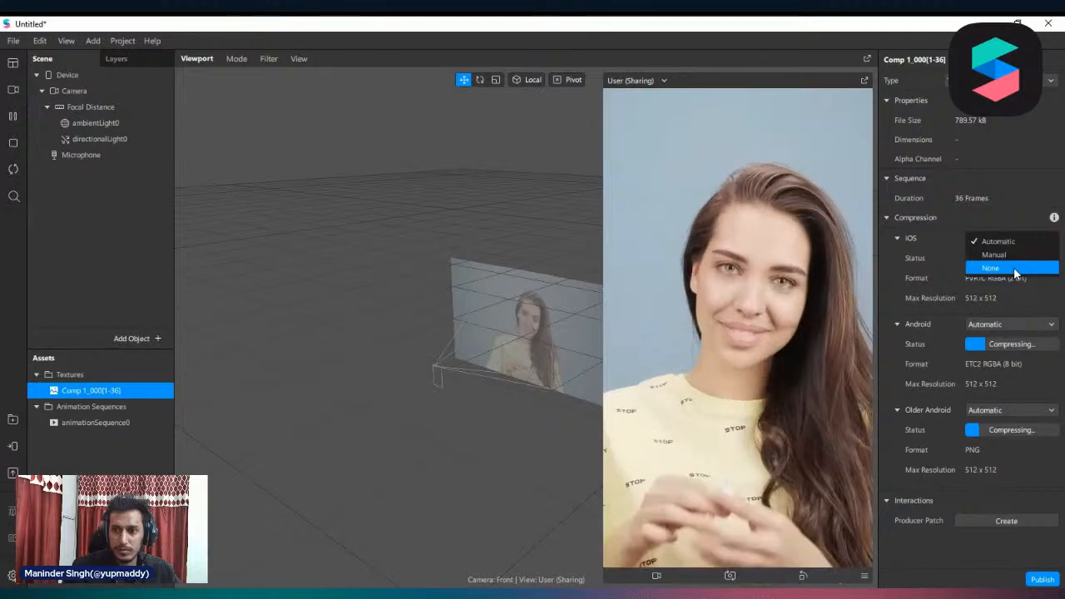
{"action": "left_click", "coordinate": [990, 266]}
{"action": "left_click", "coordinate": [1021, 302]}
{"action": "left_click", "coordinate": [1023, 333]}
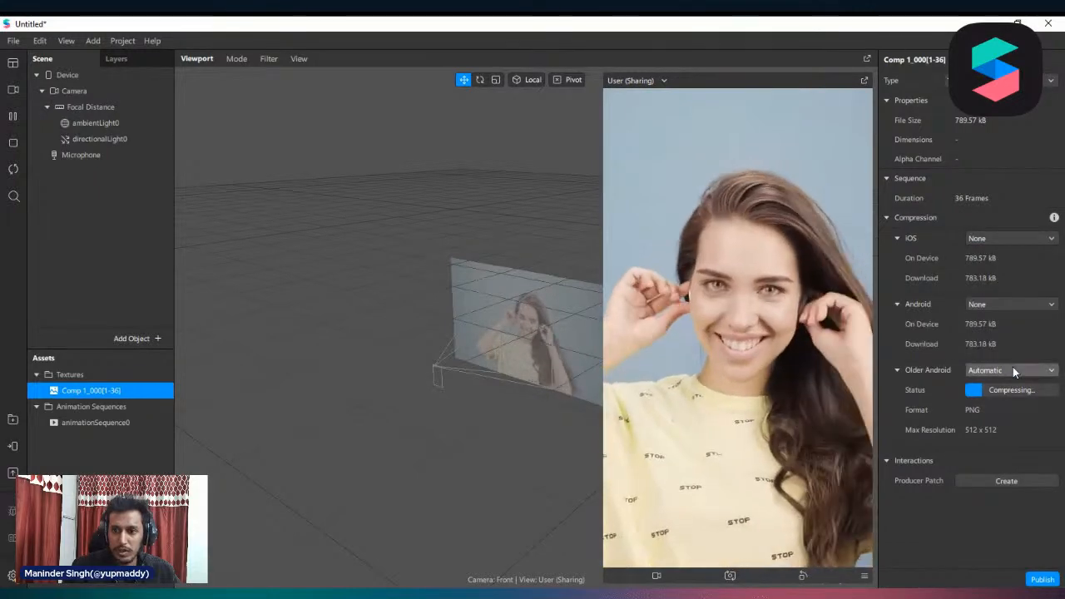
{"action": "left_click", "coordinate": [1013, 369]}
{"action": "left_click", "coordinate": [1002, 397]}
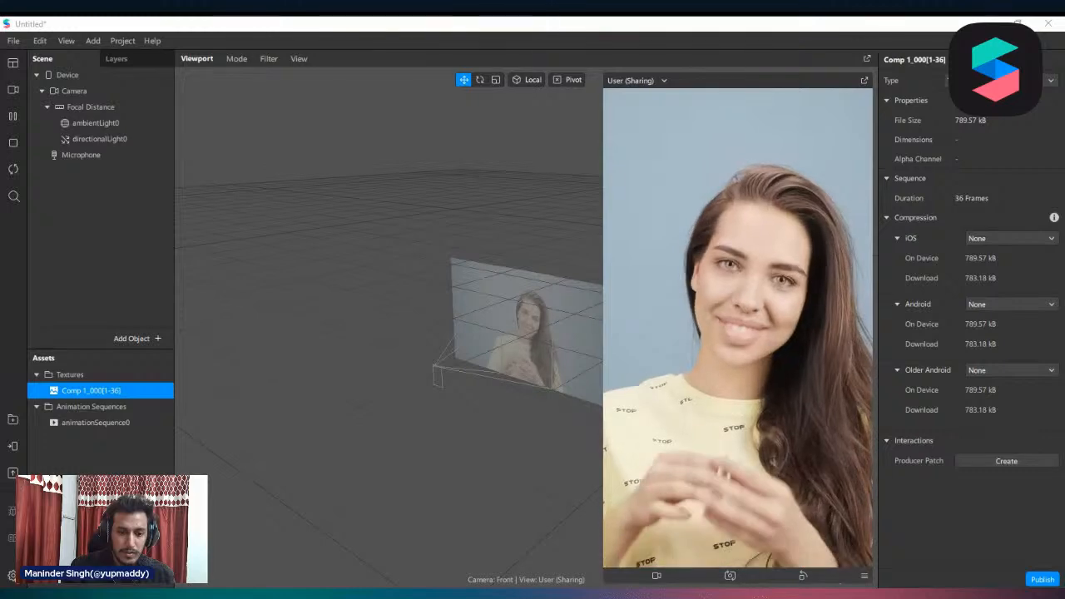
Add a face mesh under Focal Distance and give it a new material
{"action": "left_click", "coordinate": [137, 107]}
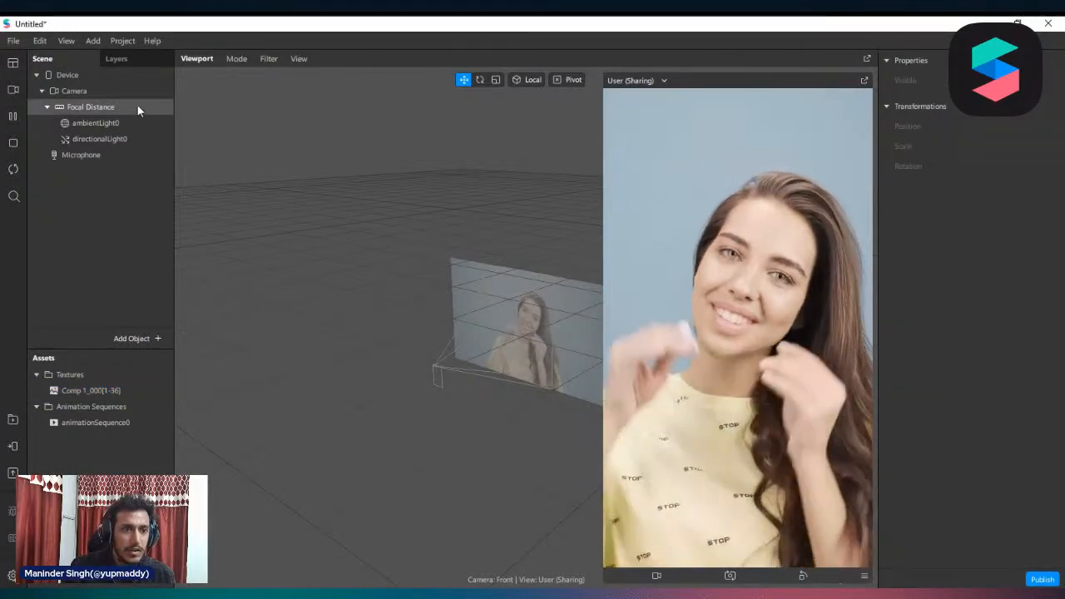
{"action": "right_click", "coordinate": [99, 108]}
{"action": "mouse_move", "coordinate": [125, 117]}
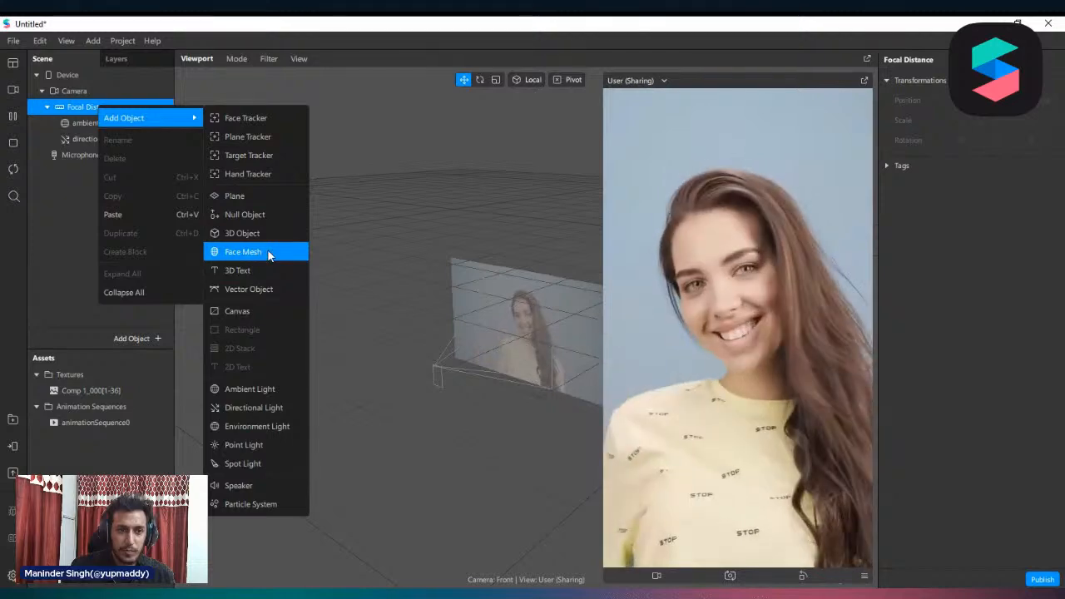
{"action": "left_click", "coordinate": [264, 250]}
{"action": "left_click", "coordinate": [1054, 330]}
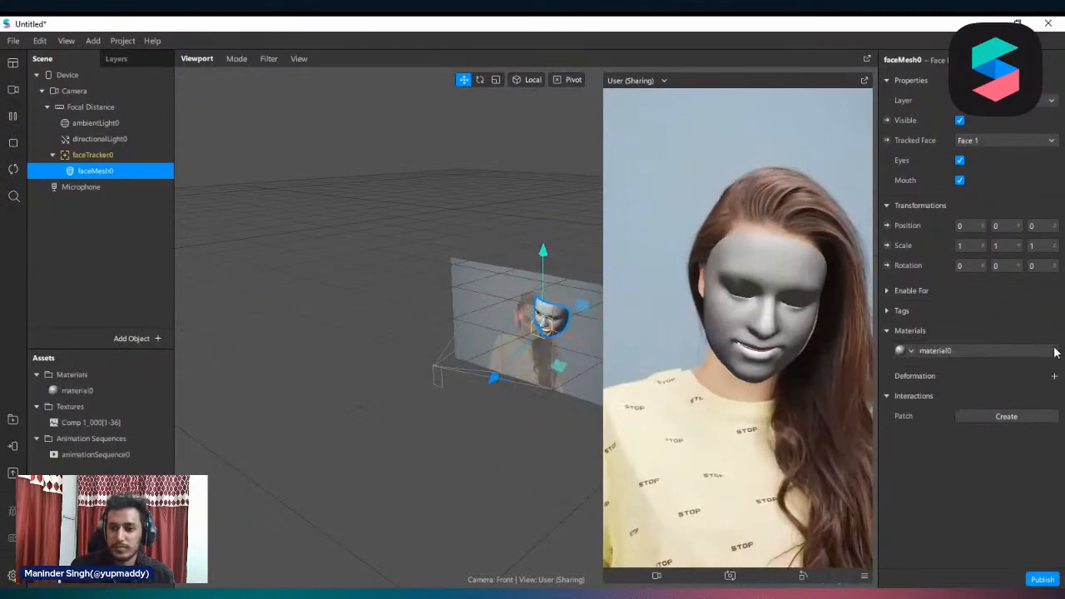
Change the face mesh material to an unlit shader type and apply animationSequence0 as its diffuse texture
{"action": "left_click", "coordinate": [990, 349]}
{"action": "left_click", "coordinate": [999, 79]}
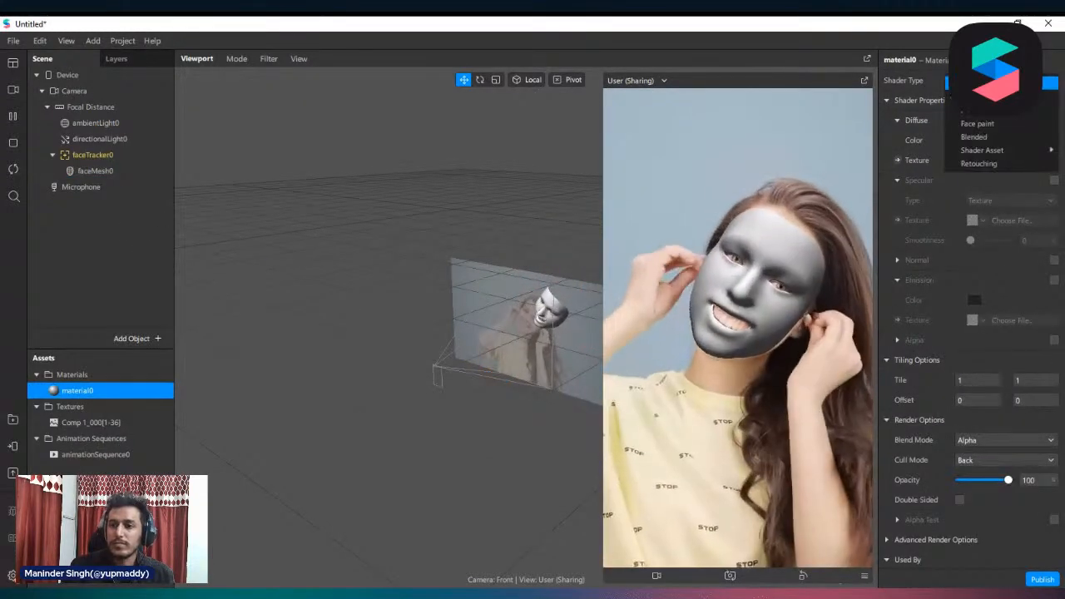
{"action": "left_click", "coordinate": [974, 137]}
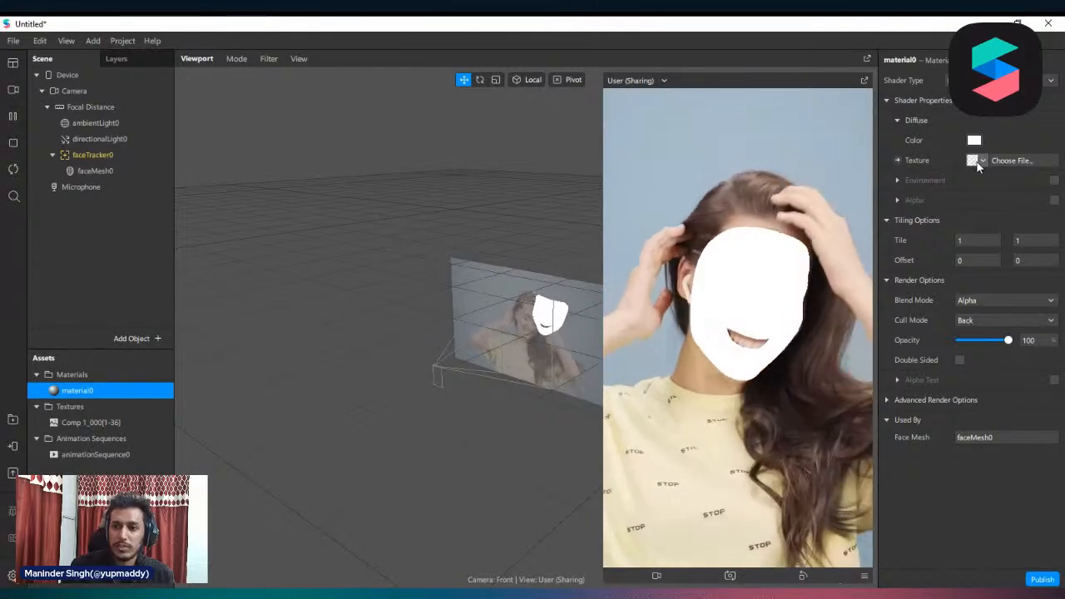
{"action": "left_click", "coordinate": [1011, 160]}
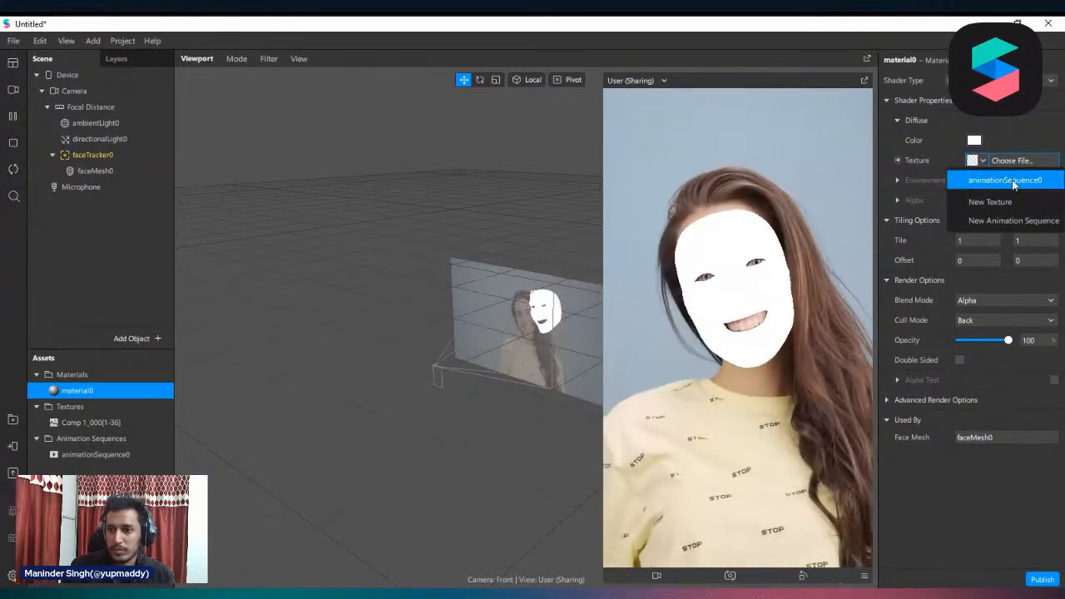
{"action": "left_click", "coordinate": [1004, 181]}
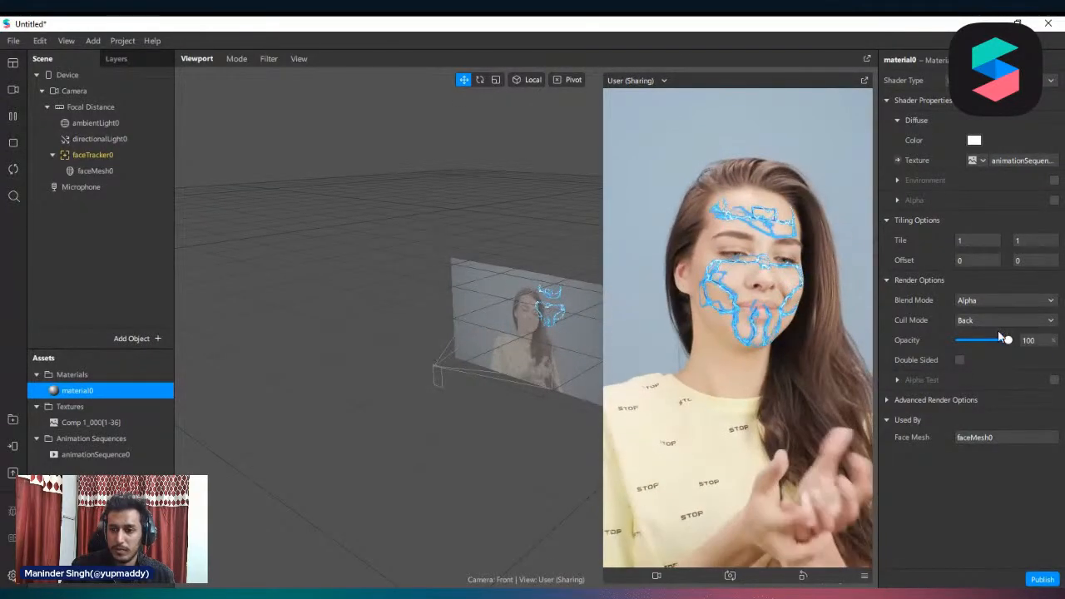
Set the face mesh material's blend mode to Add
{"action": "left_click_drag", "start_coordinate": [1005, 341], "coordinate": [1031, 339]}
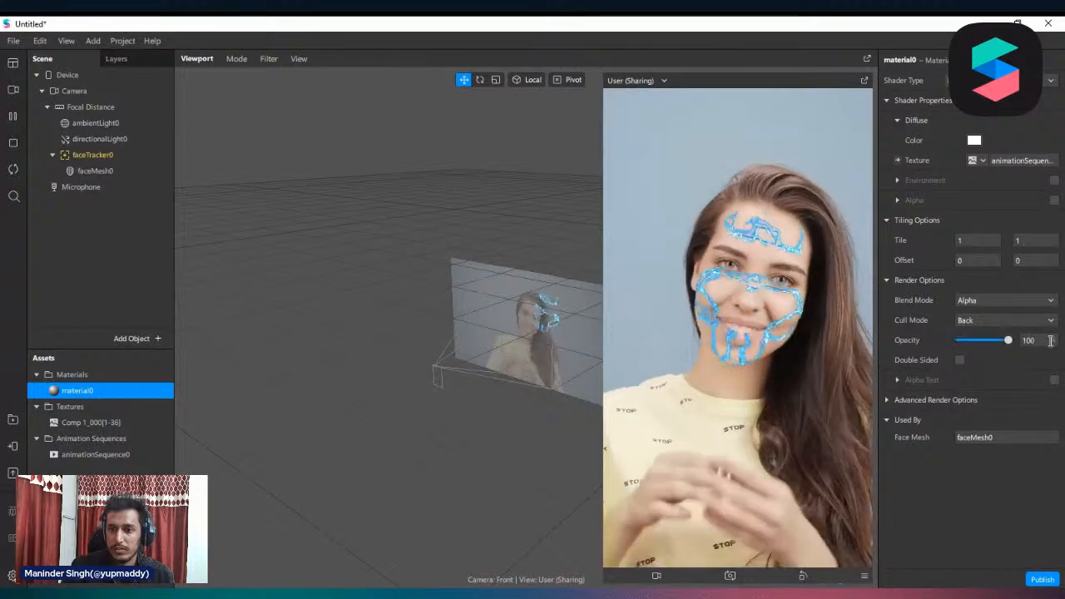
{"action": "left_click", "coordinate": [1021, 301]}
{"action": "left_click", "coordinate": [982, 302]}
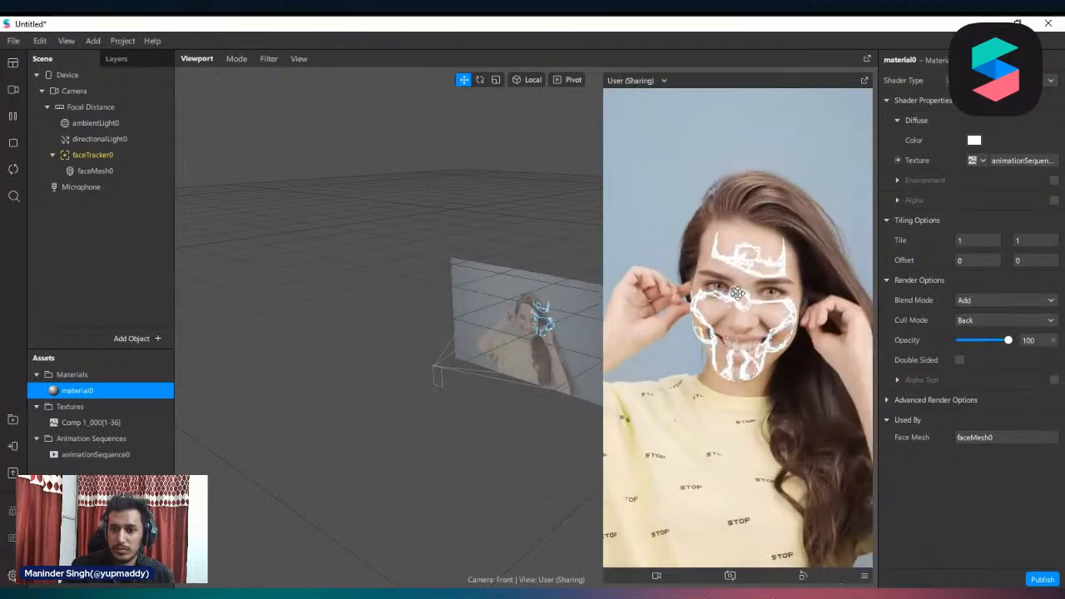
Set the face mesh material's diffuse colour to pink (#ff00bb) and its blend mode to Alpha
{"action": "left_click", "coordinate": [973, 140]}
{"action": "left_click_drag", "start_coordinate": [657, 161], "coordinate": [470, 136]}
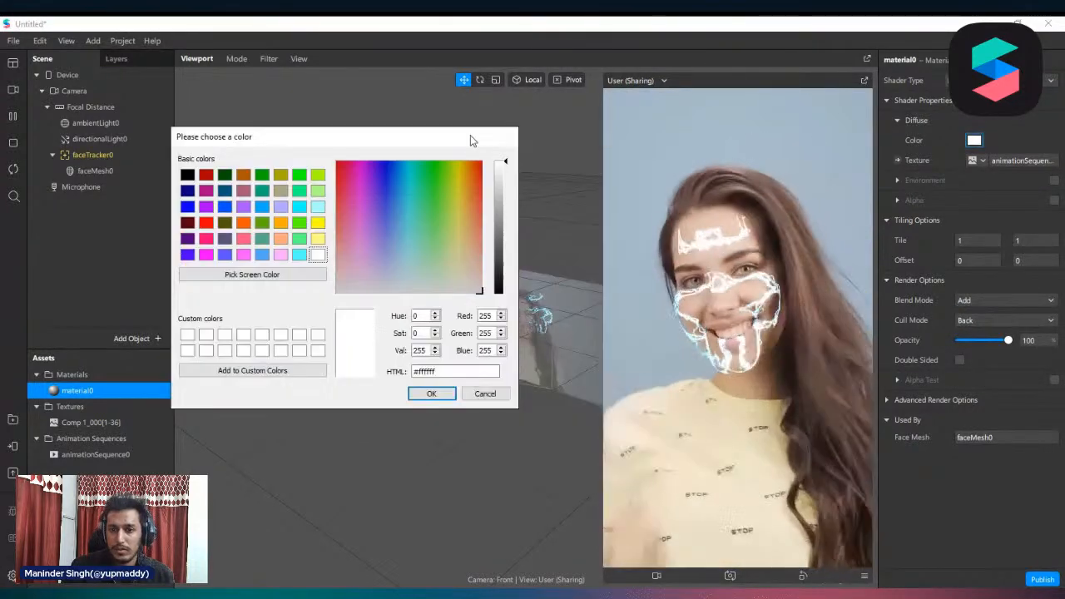
{"action": "left_click_drag", "start_coordinate": [470, 174], "coordinate": [357, 150]}
{"action": "left_click", "coordinate": [453, 398]}
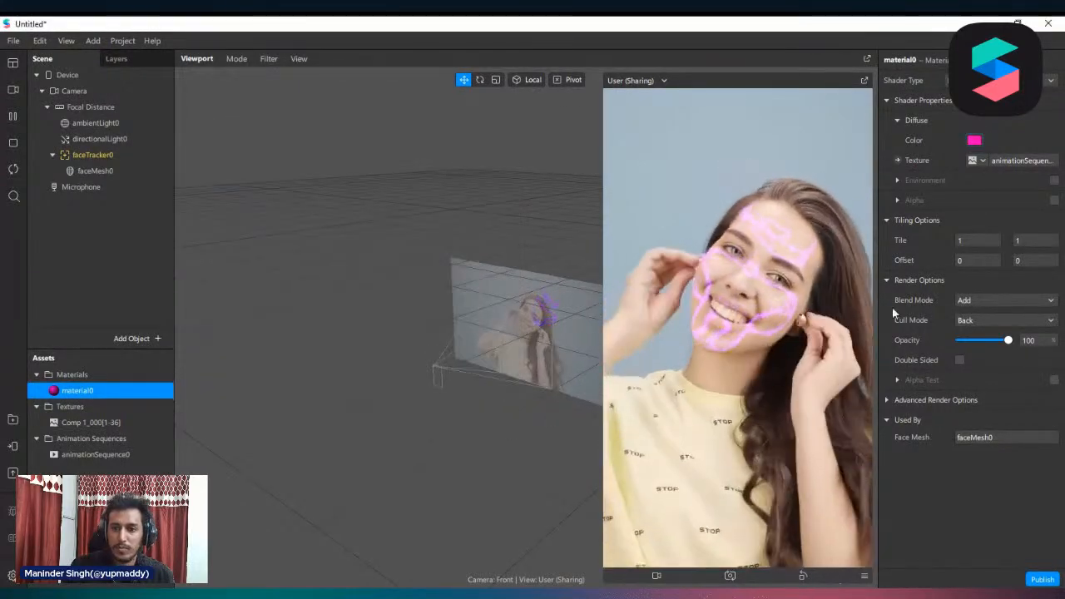
{"action": "left_click", "coordinate": [995, 301]}
{"action": "left_click", "coordinate": [1002, 331]}
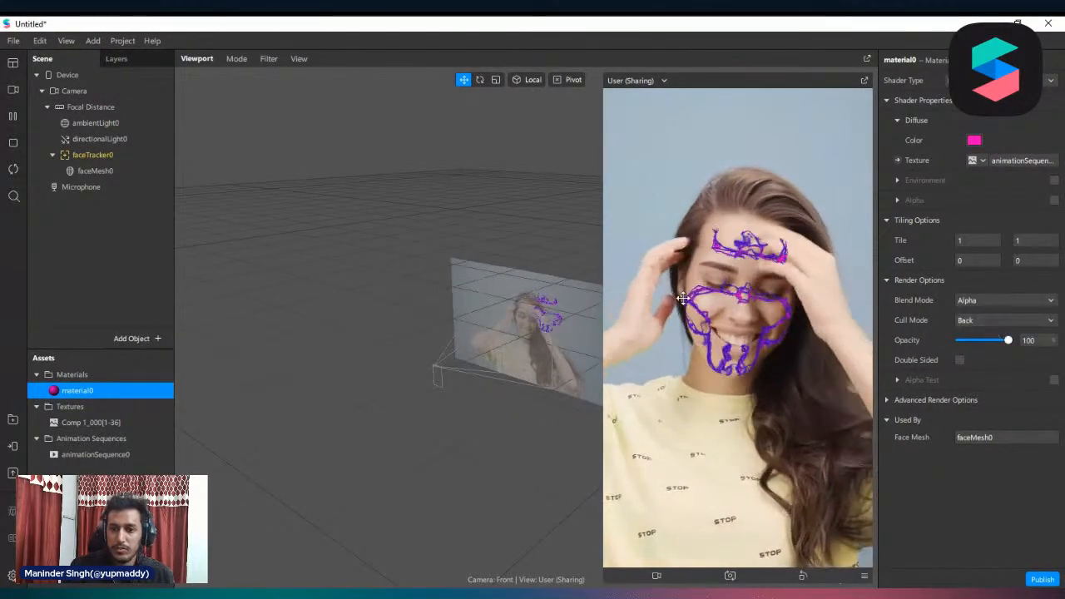
{"action": "left_click", "coordinate": [973, 142]}
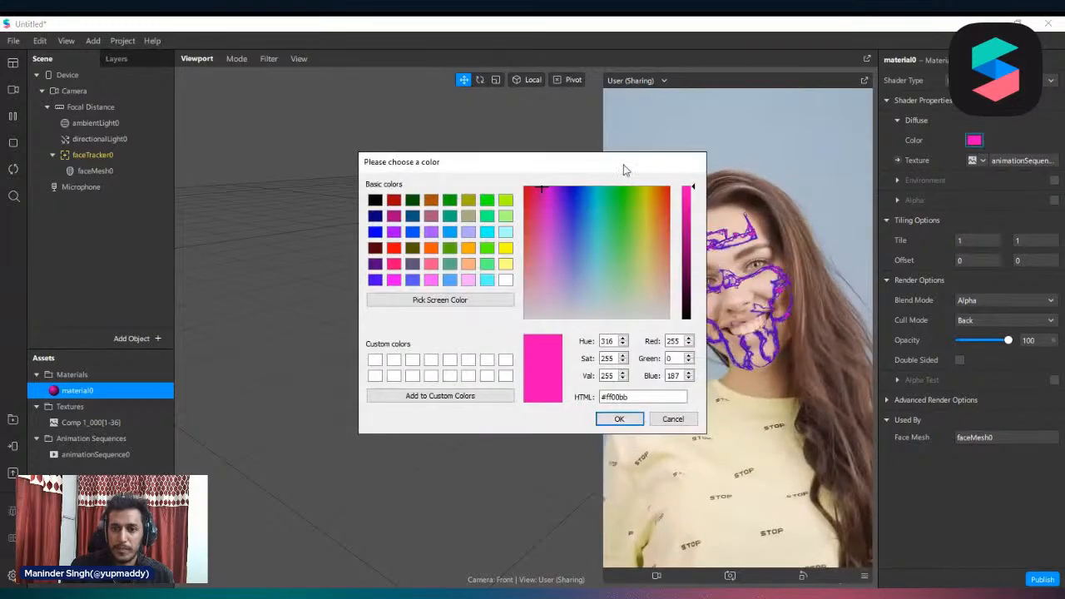
{"action": "left_click_drag", "start_coordinate": [625, 169], "coordinate": [318, 153]}
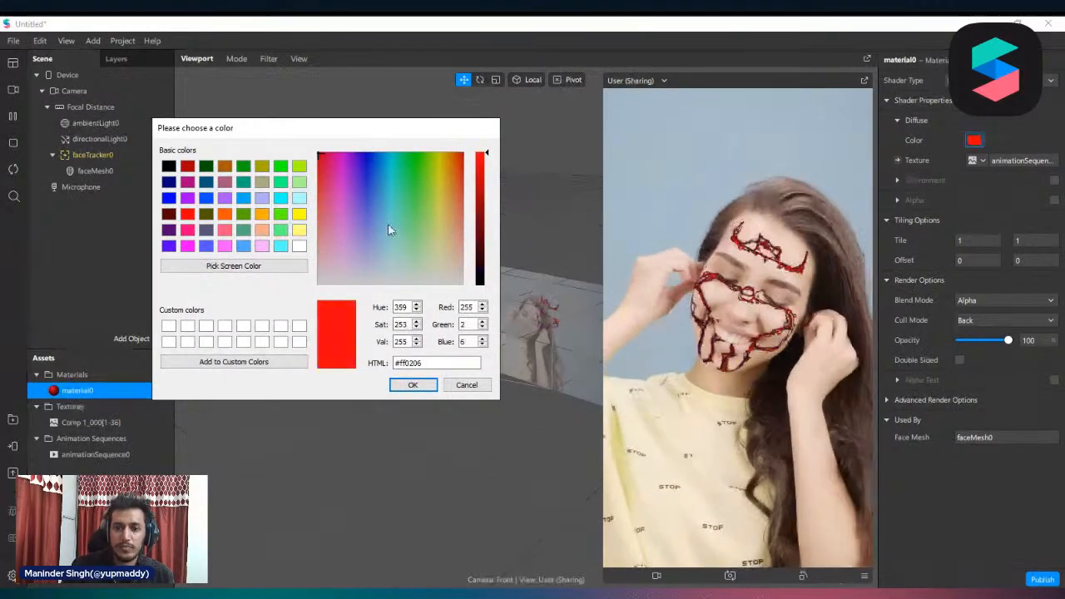
{"action": "left_click", "coordinate": [468, 388]}
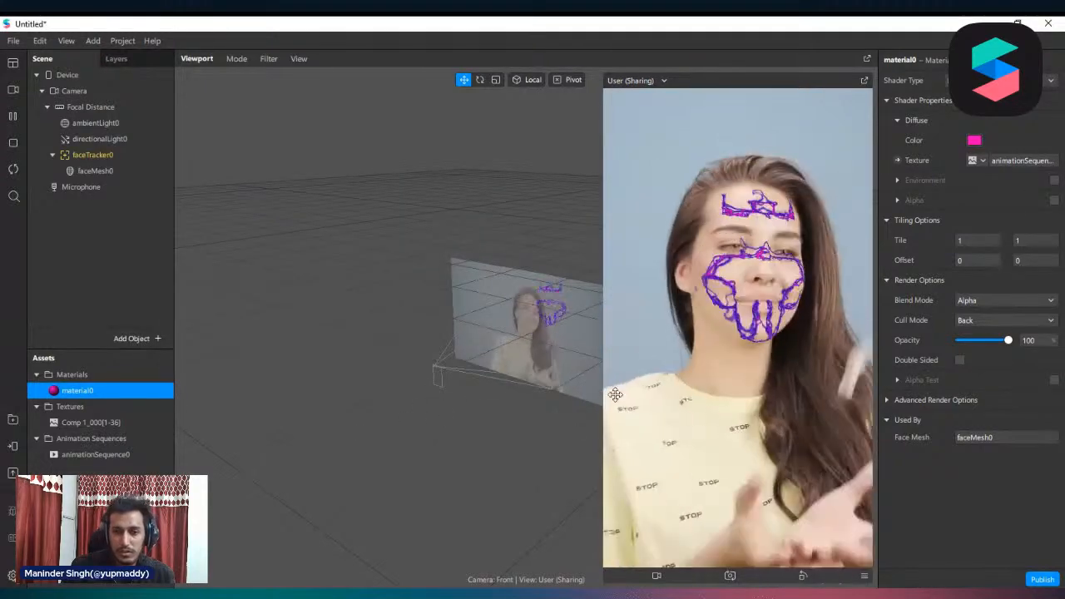
Shrink the device preview and examine the playback settings of animationSequence0
{"action": "left_click_drag", "start_coordinate": [606, 403], "coordinate": [656, 358]}
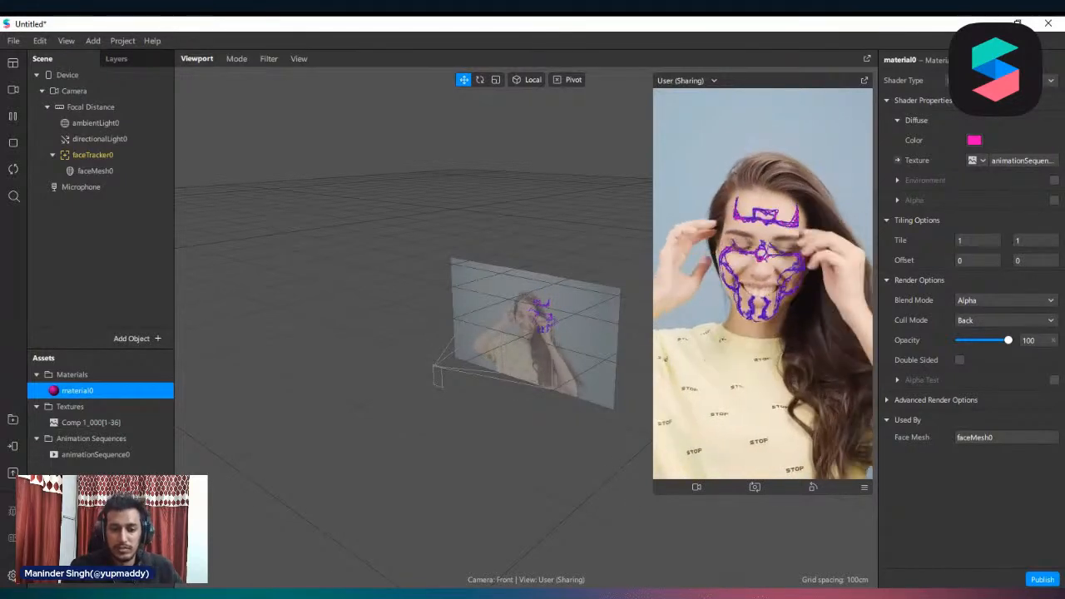
{"action": "left_click", "coordinate": [442, 367]}
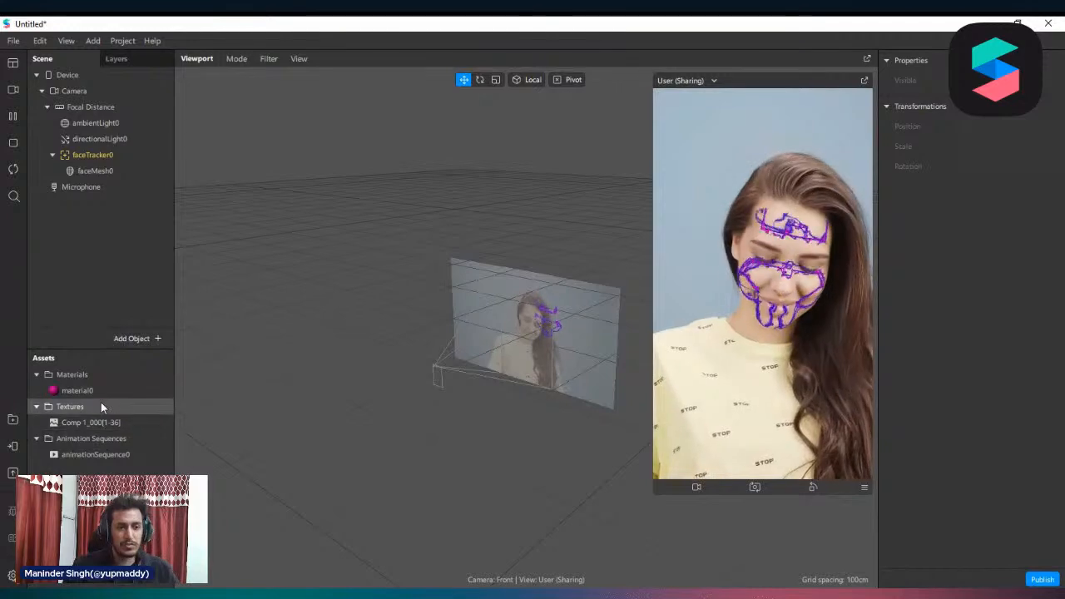
{"action": "left_click", "coordinate": [108, 439]}
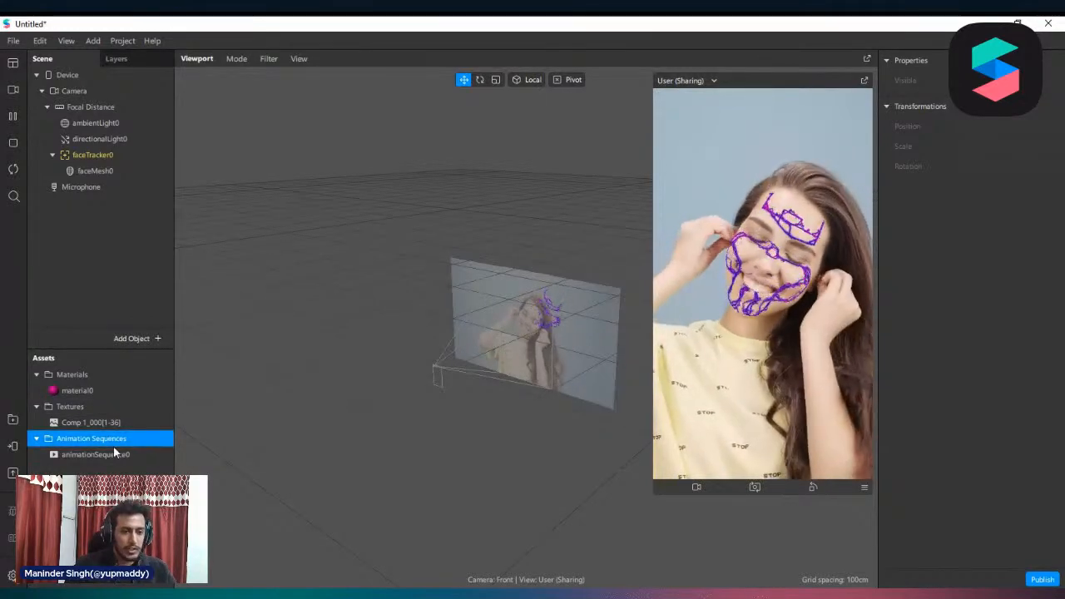
{"action": "left_click", "coordinate": [95, 455]}
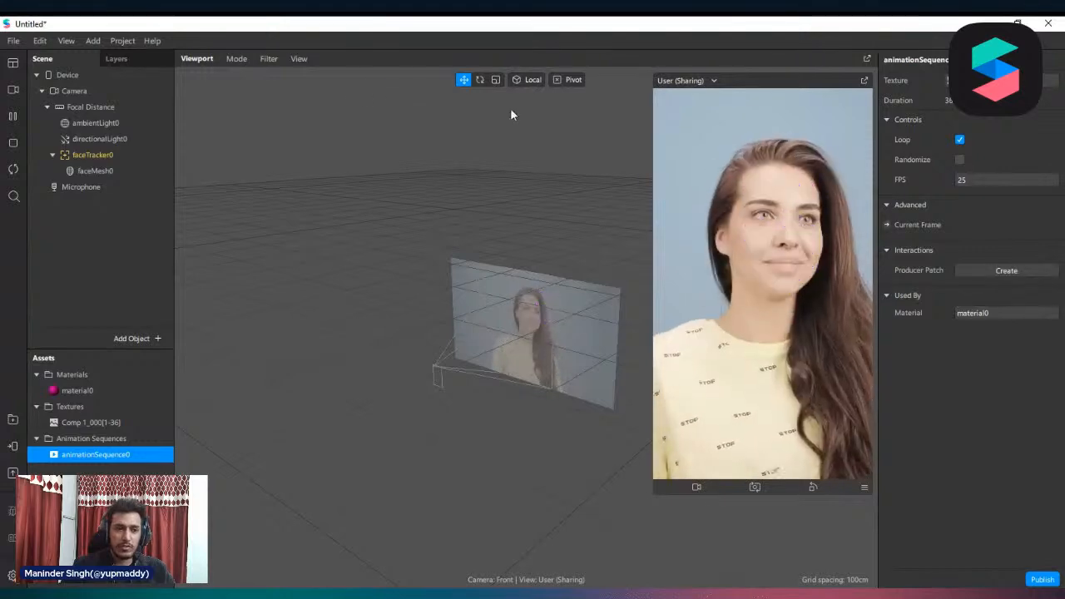
{"action": "left_click", "coordinate": [82, 41]}
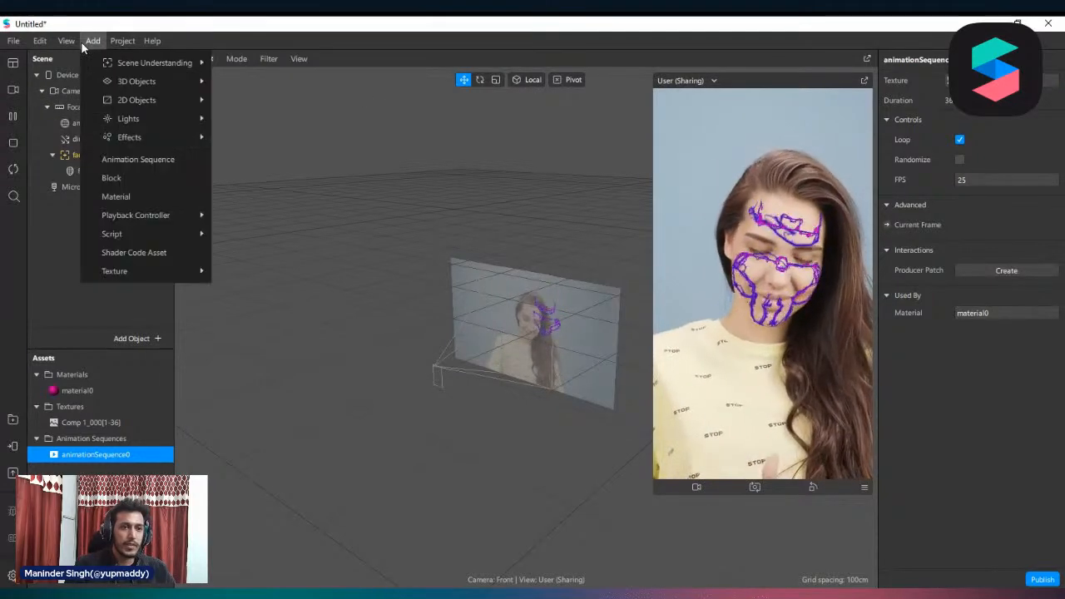
{"action": "mouse_move", "coordinate": [63, 41]}
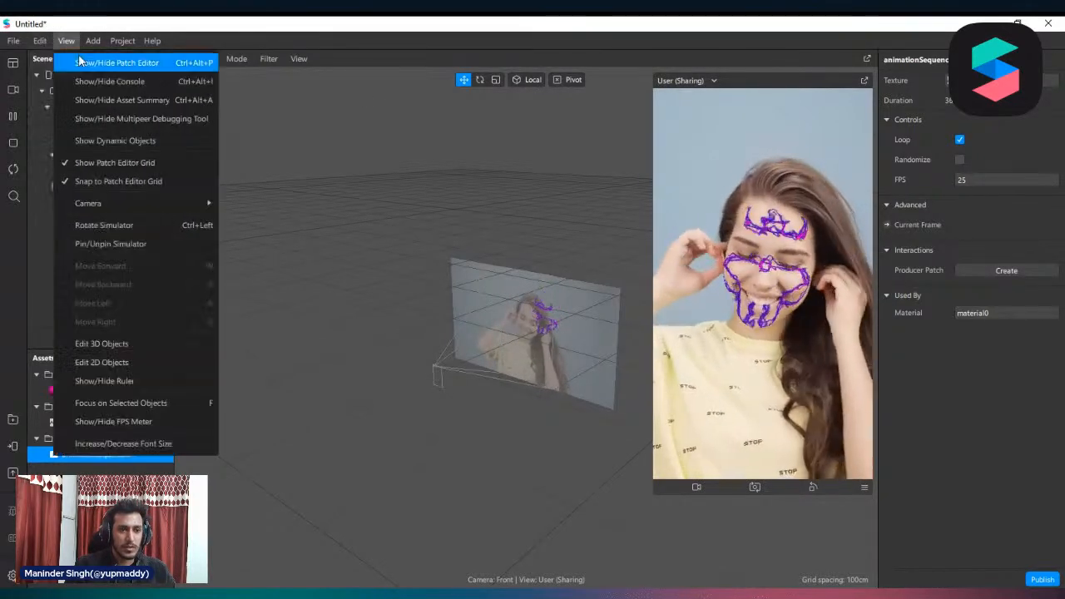
{"action": "left_click", "coordinate": [37, 216]}
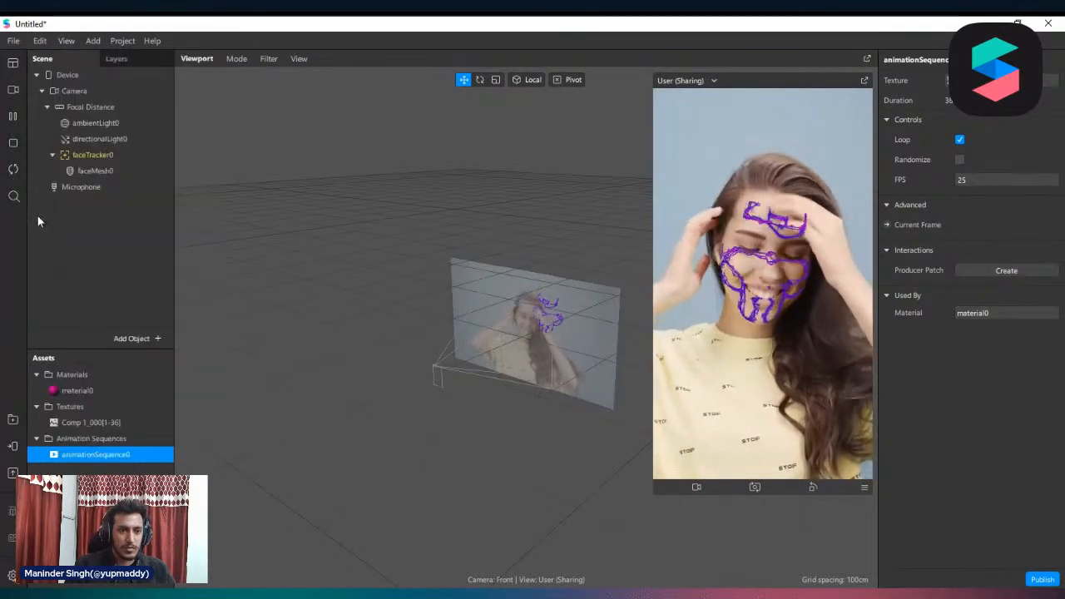
Add a plane under Focal Distance and assign it the existing material0
{"action": "right_click", "coordinate": [90, 105]}
{"action": "mouse_move", "coordinate": [149, 114]}
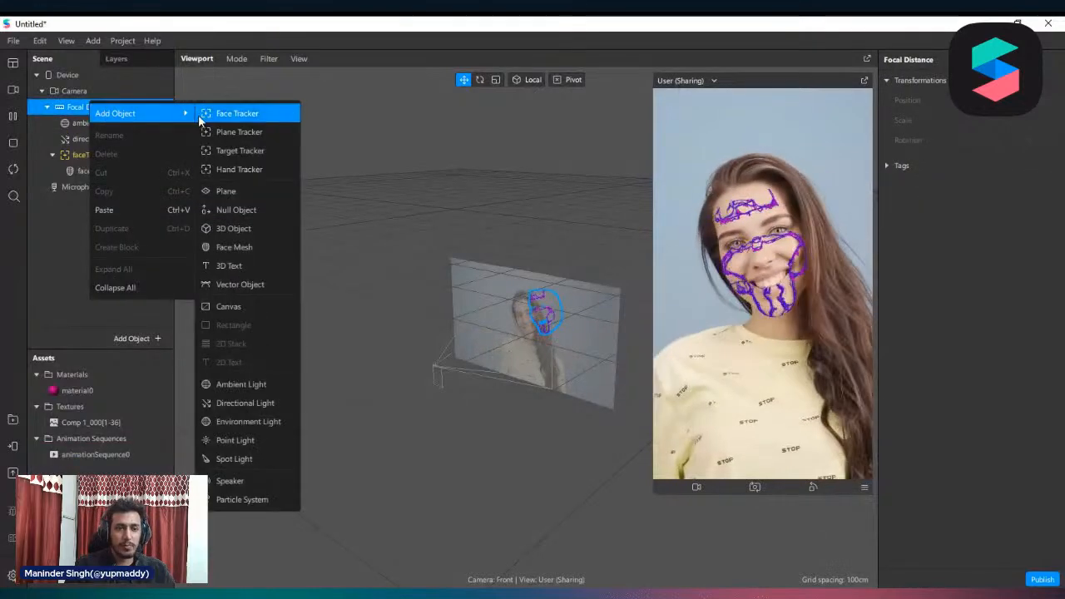
{"action": "left_click", "coordinate": [265, 194]}
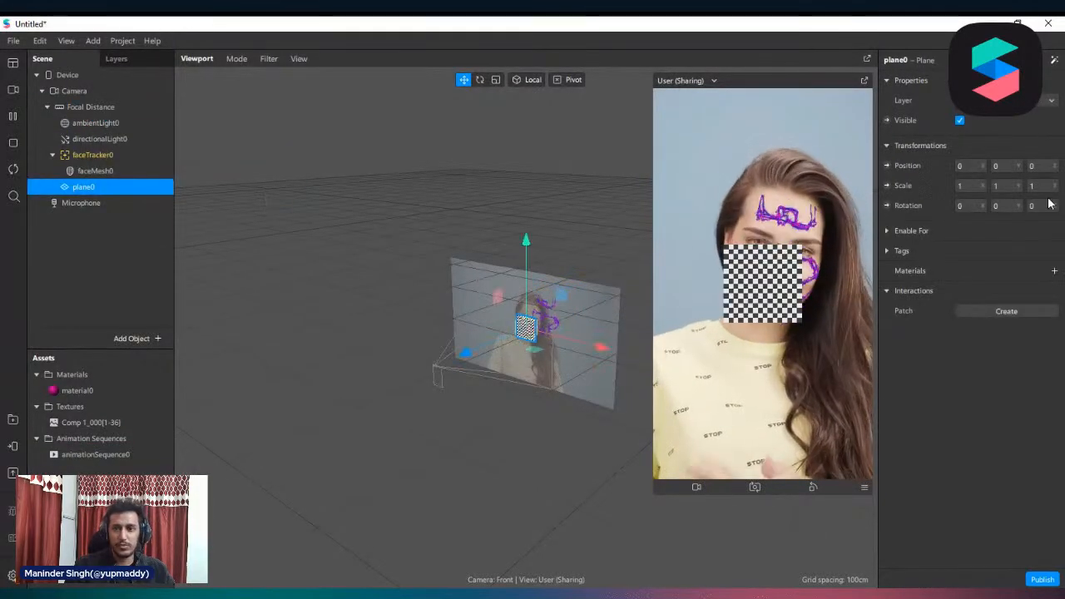
{"action": "left_click", "coordinate": [1054, 271]}
{"action": "left_click", "coordinate": [1040, 290]}
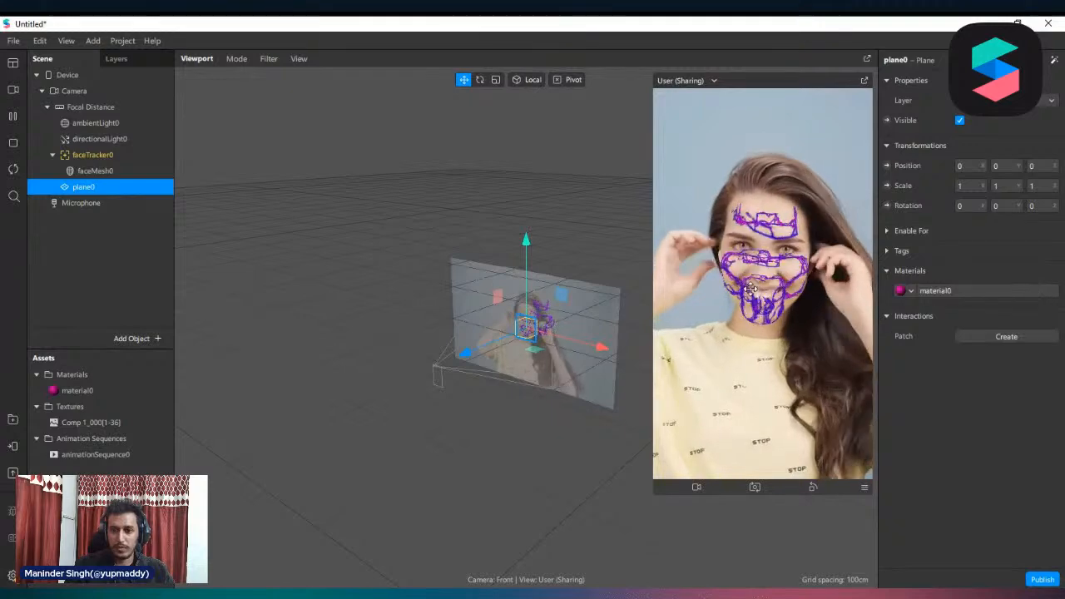
Hide the face mesh, set the plane's X and Y scale to 2, and inspect it in an enlarged device preview
{"action": "left_click", "coordinate": [96, 170]}
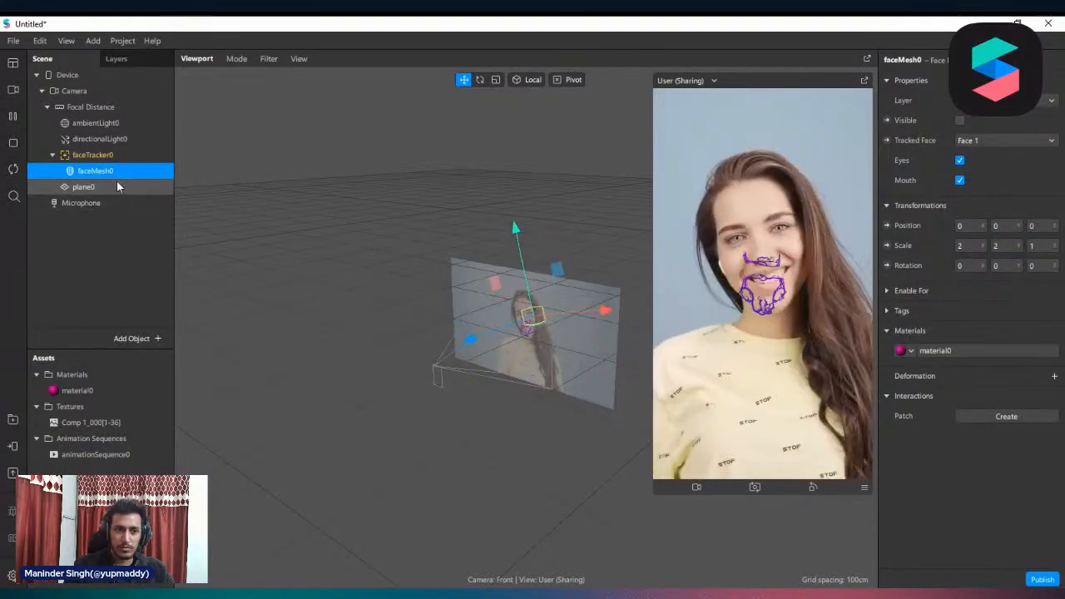
{"action": "left_click", "coordinate": [92, 188]}
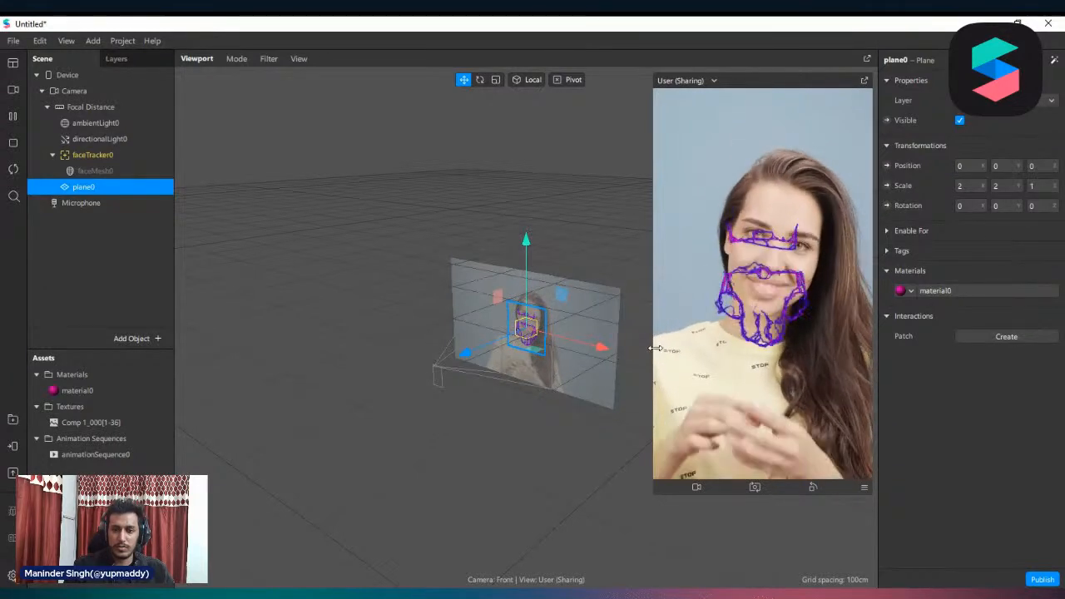
{"action": "left_click_drag", "start_coordinate": [653, 348], "coordinate": [604, 348]}
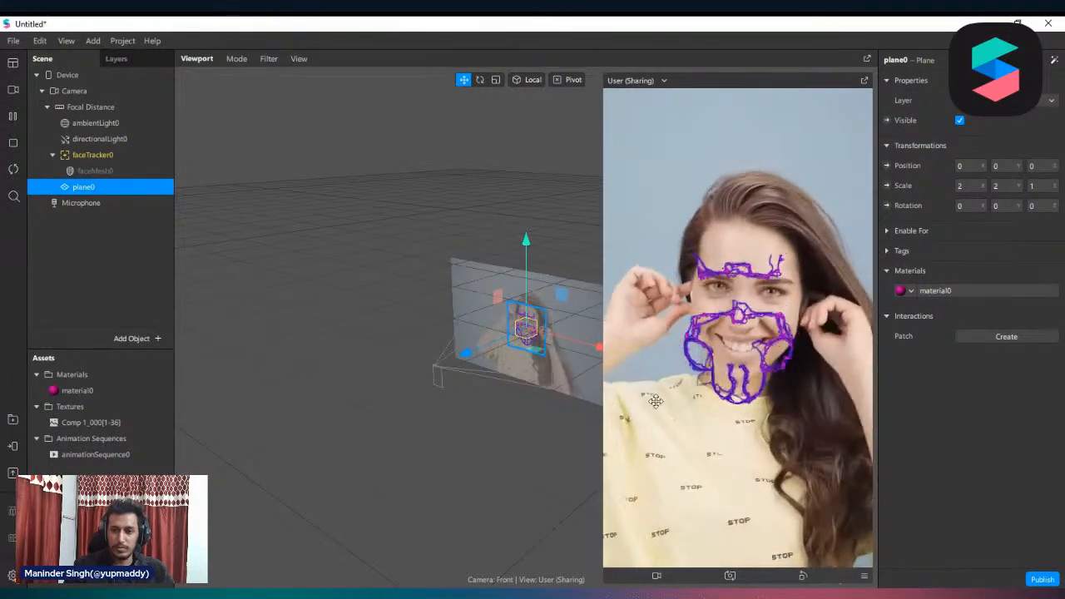
{"action": "right_click_drag", "start_coordinate": [585, 395], "coordinate": [602, 373]}
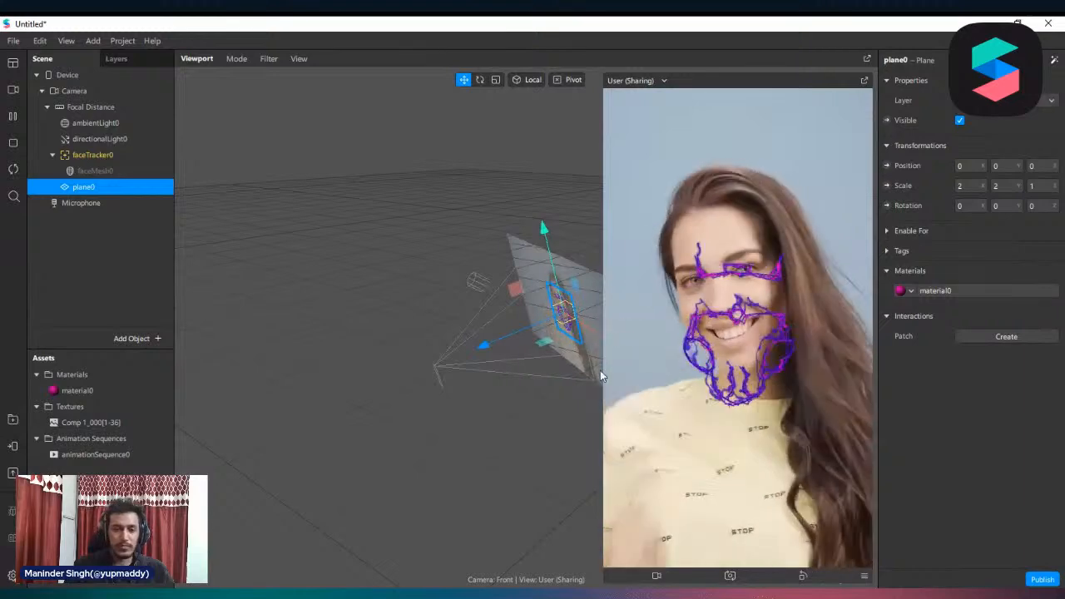
{"action": "left_click", "coordinate": [495, 233]}
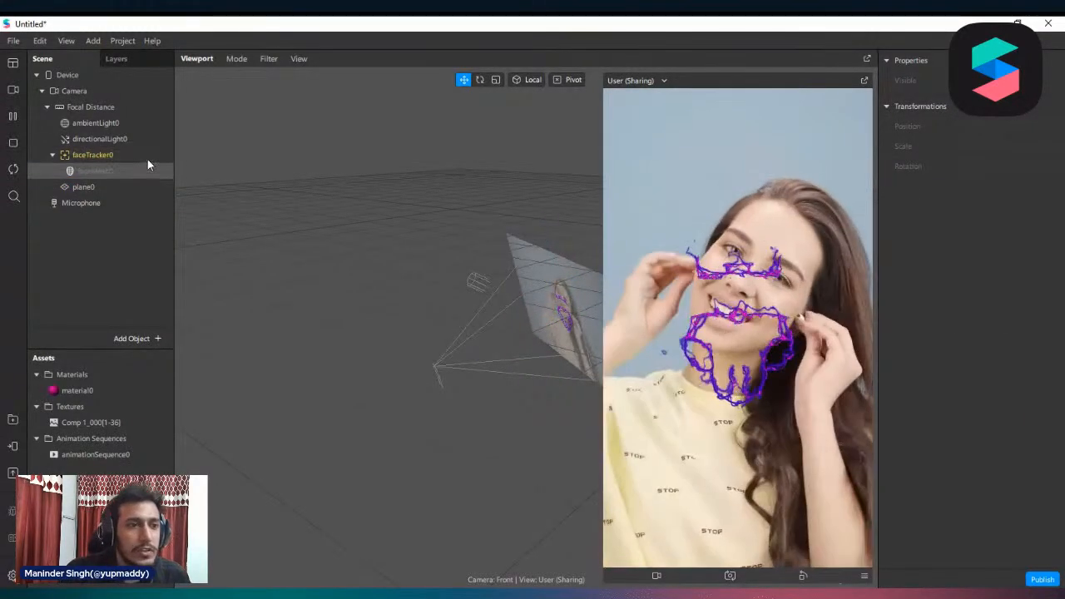
Delete the face tracker with its face mesh, and the plane, from the scene
{"action": "right_click", "coordinate": [81, 156]}
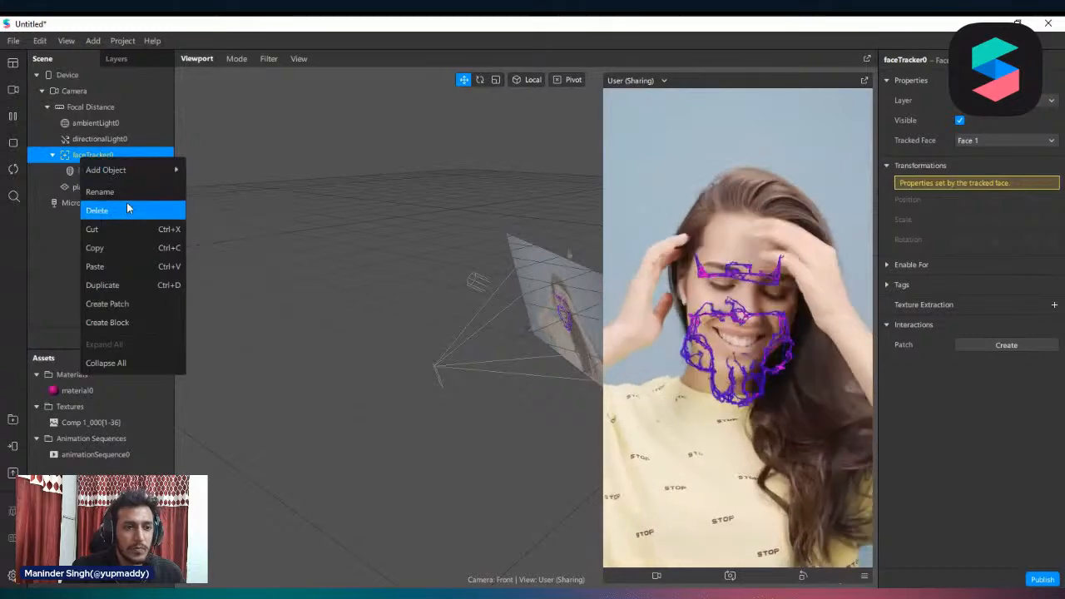
{"action": "left_click", "coordinate": [123, 210]}
{"action": "right_click", "coordinate": [67, 154]}
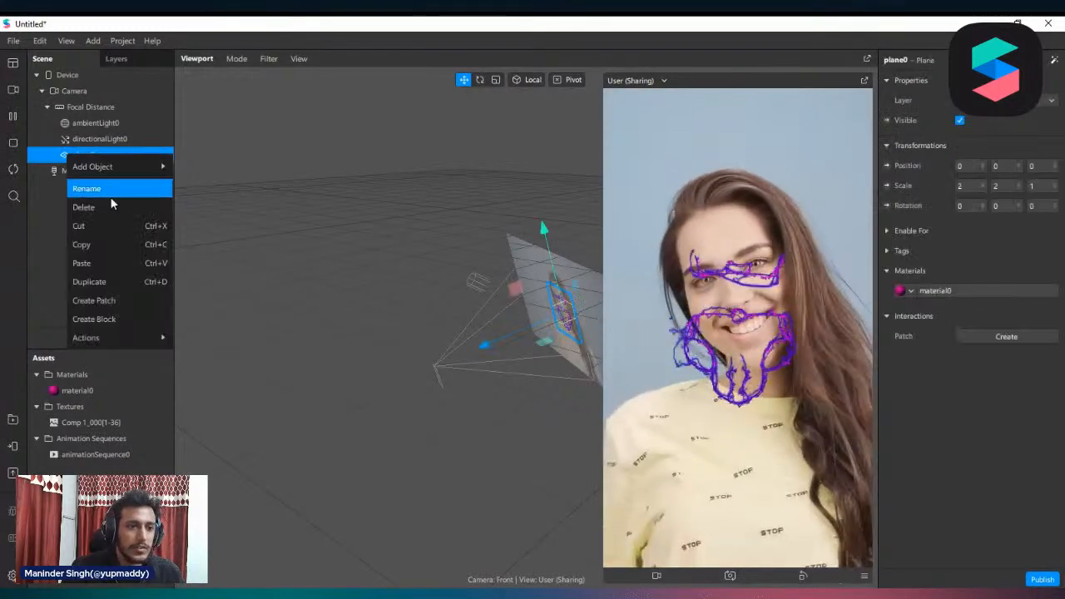
{"action": "left_click", "coordinate": [111, 200]}
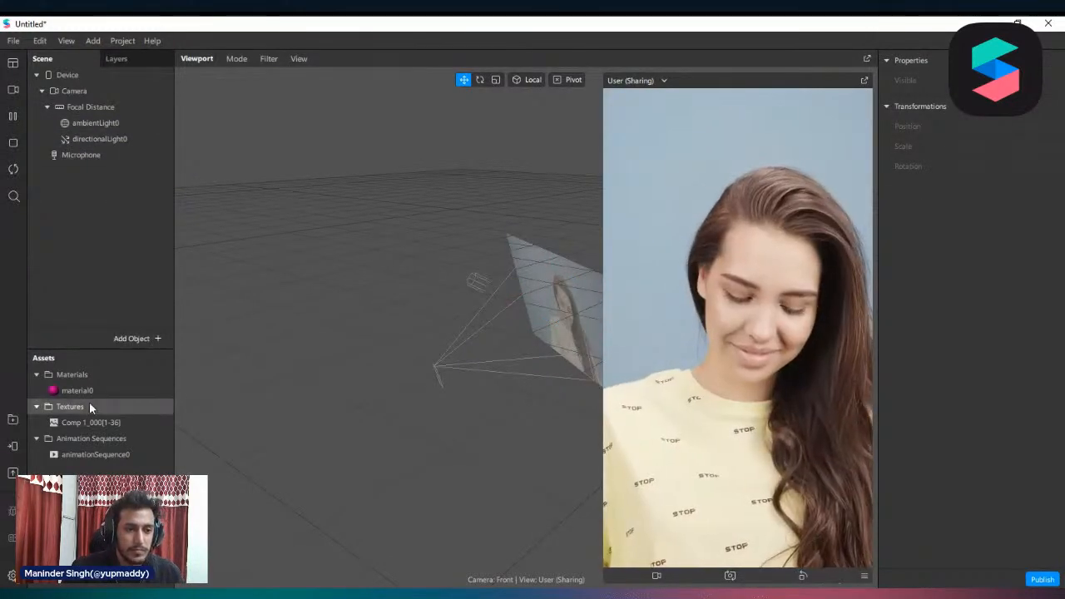
{"action": "left_click", "coordinate": [117, 43]}
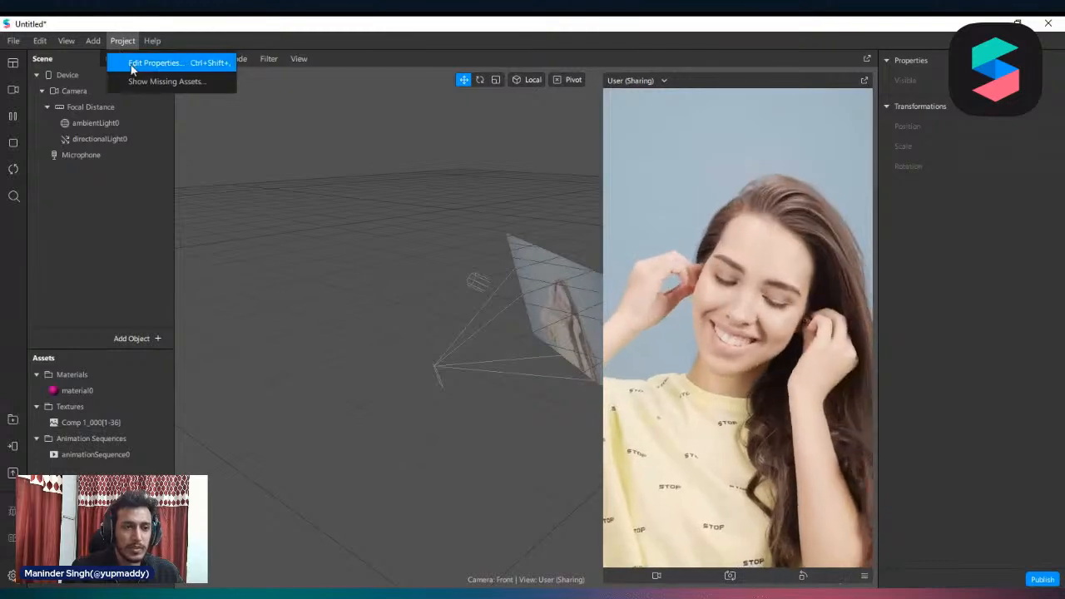
{"action": "mouse_move", "coordinate": [75, 39]}
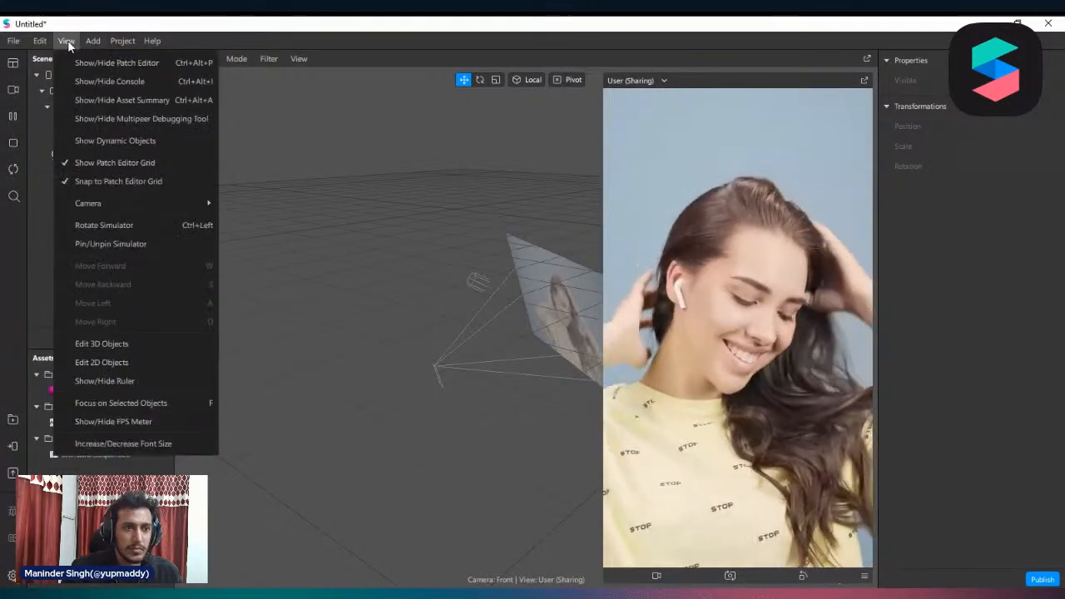
{"action": "left_click", "coordinate": [90, 288]}
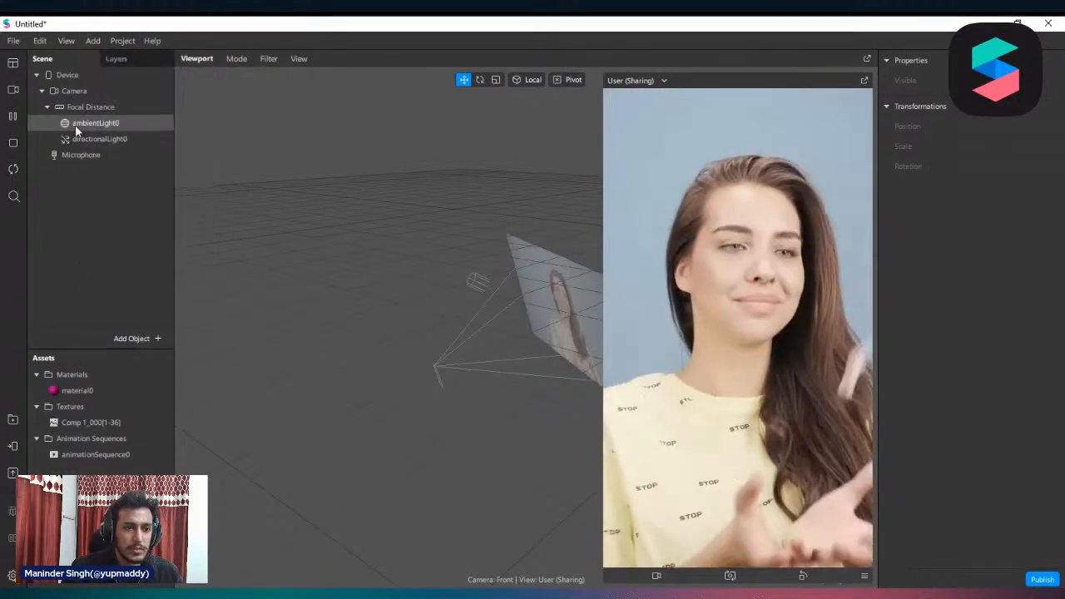
Add a hand tracker under Focal Distance and shrink the device preview
{"action": "right_click", "coordinate": [84, 112]}
{"action": "mouse_move", "coordinate": [171, 125]}
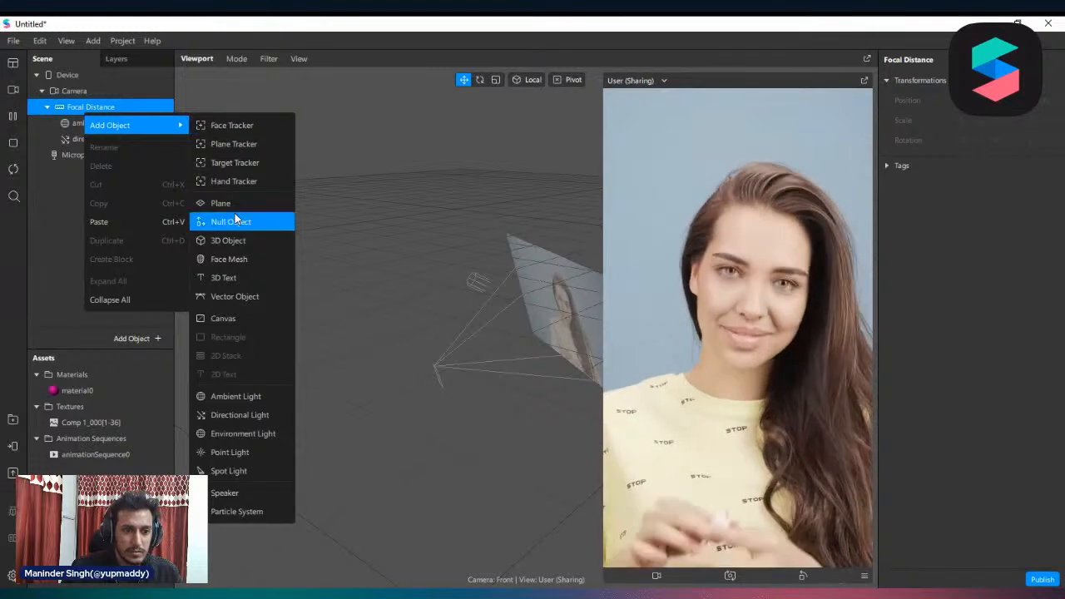
{"action": "left_click", "coordinate": [260, 177]}
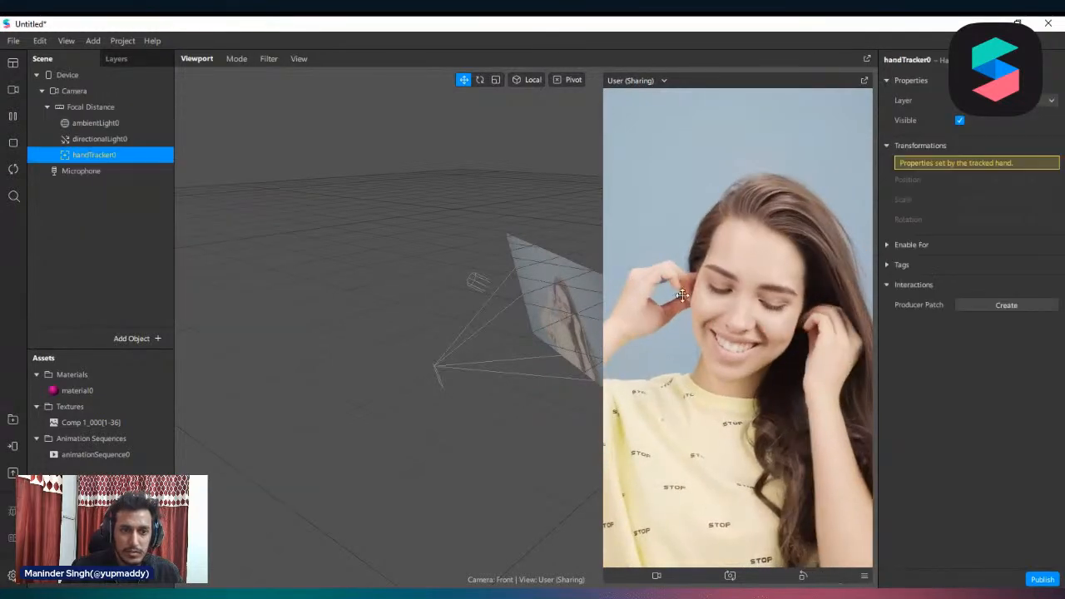
{"action": "left_click_drag", "start_coordinate": [603, 366], "coordinate": [668, 318]}
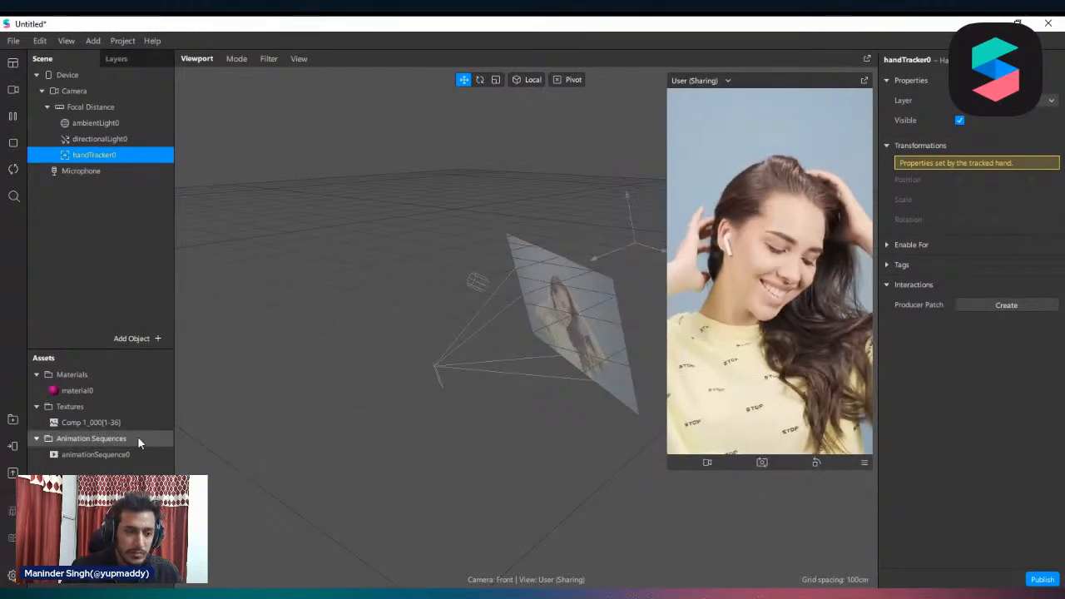
Delete animationSequence0 and the Comp 1 texture sequence, removing the texture's image files from the project folder as well
{"action": "right_click", "coordinate": [91, 457]}
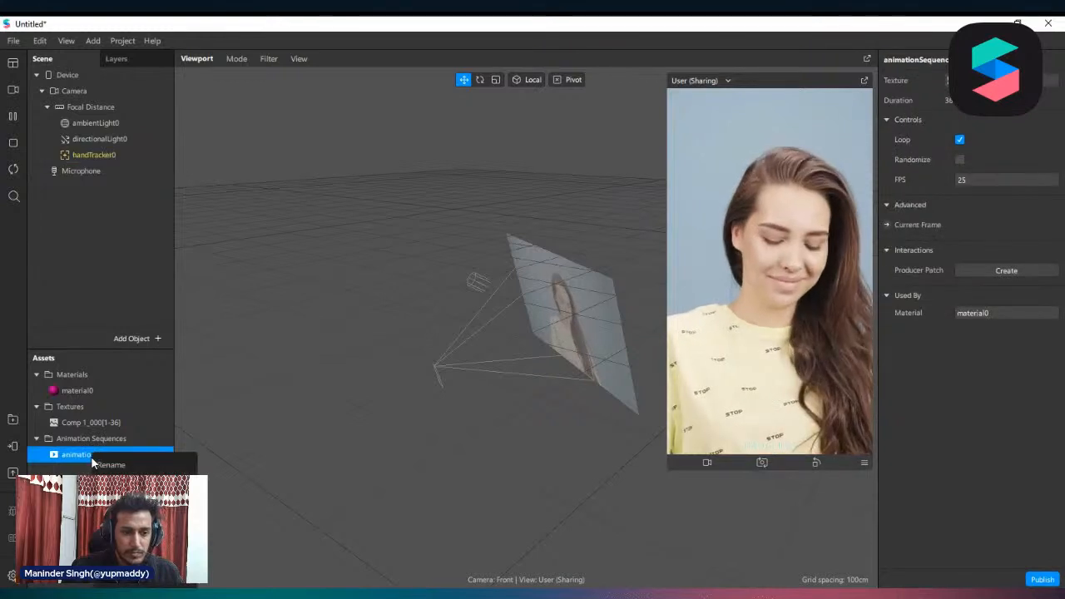
{"action": "key", "text": "Delete"}
{"action": "right_click", "coordinate": [85, 420]}
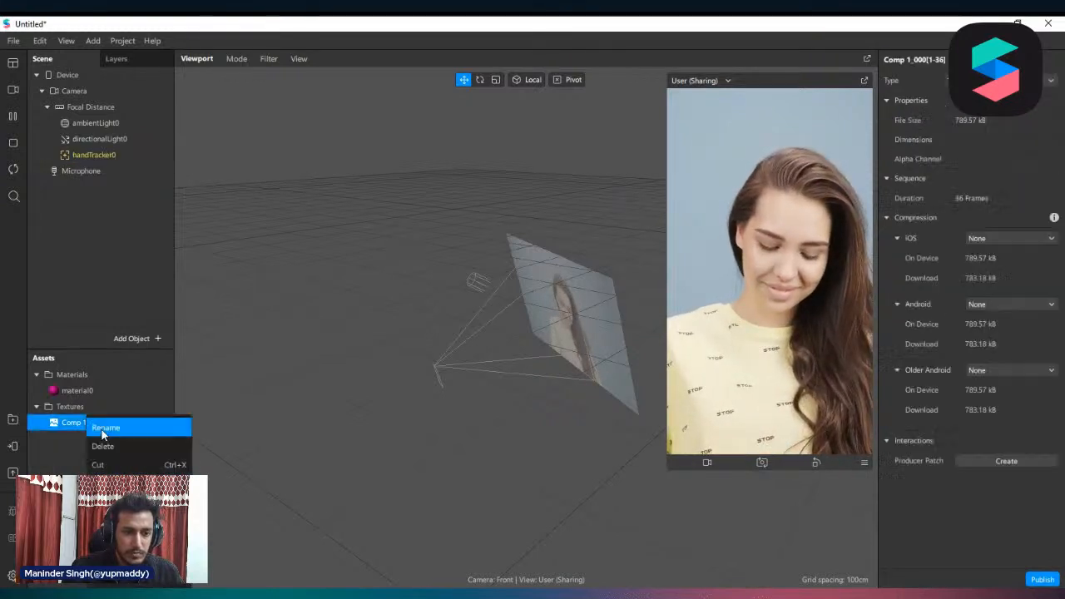
{"action": "left_click", "coordinate": [137, 453]}
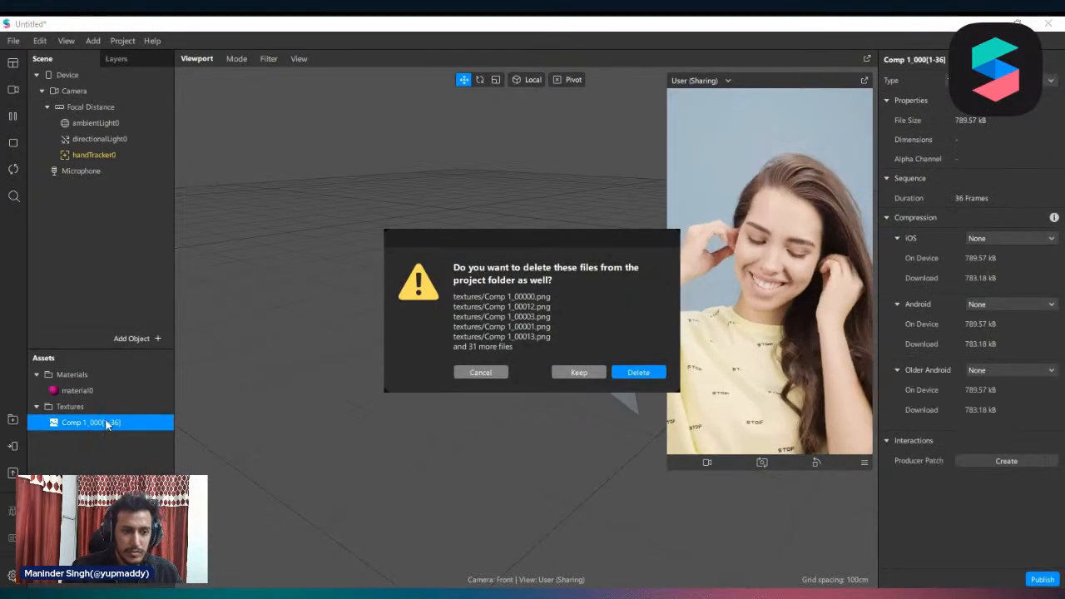
{"action": "left_click", "coordinate": [630, 373]}
{"action": "left_click", "coordinate": [72, 391]}
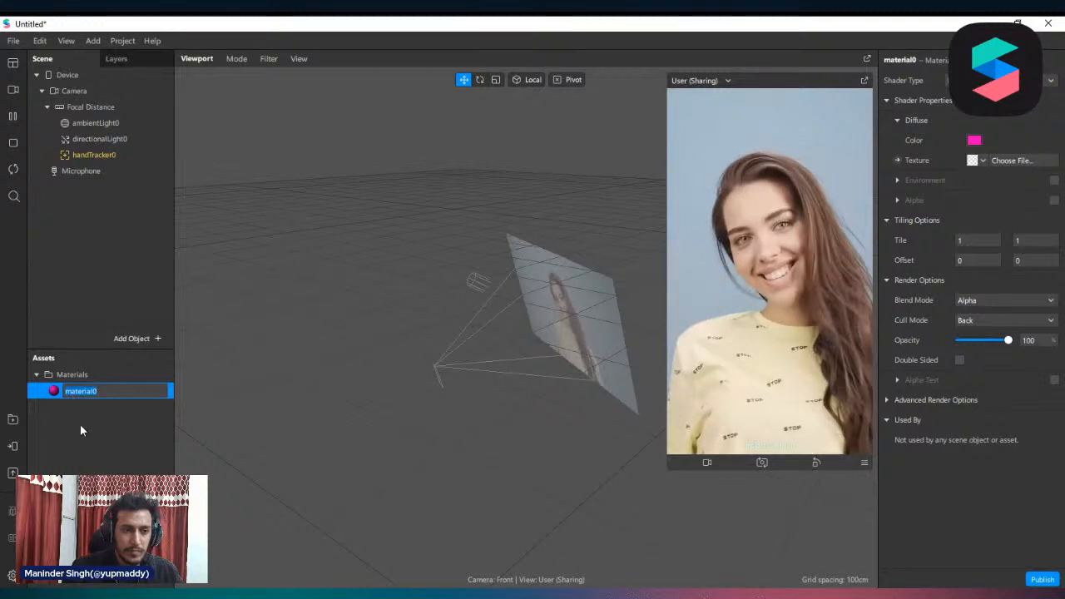
{"action": "left_click", "coordinate": [116, 187]}
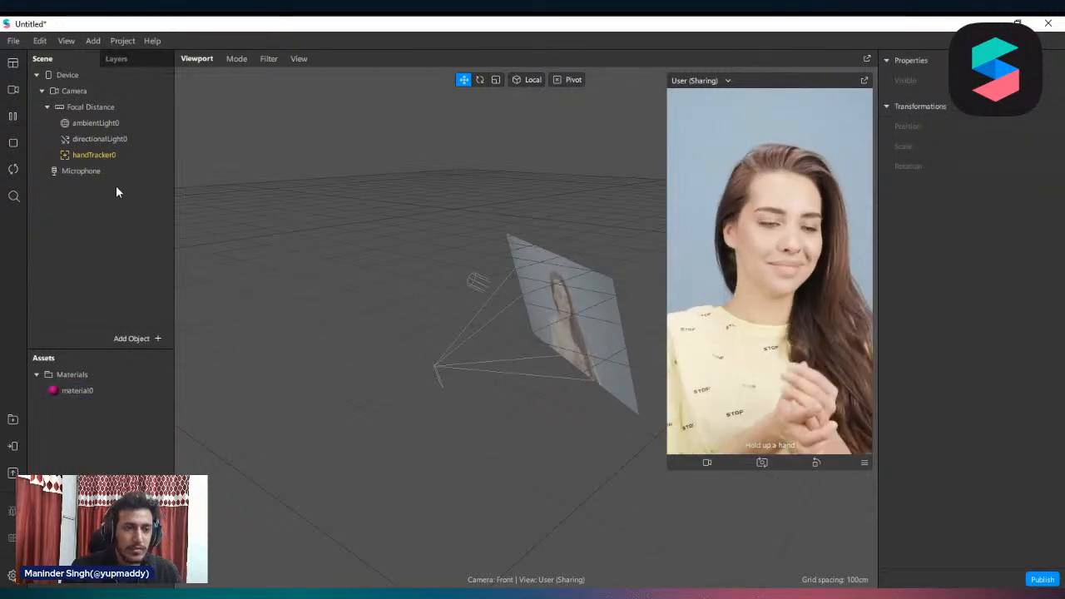
Delete material0 from the assets and import the Spark and Heart 3D objects from the AR Library
{"action": "right_click", "coordinate": [80, 392]}
{"action": "left_click", "coordinate": [111, 423]}
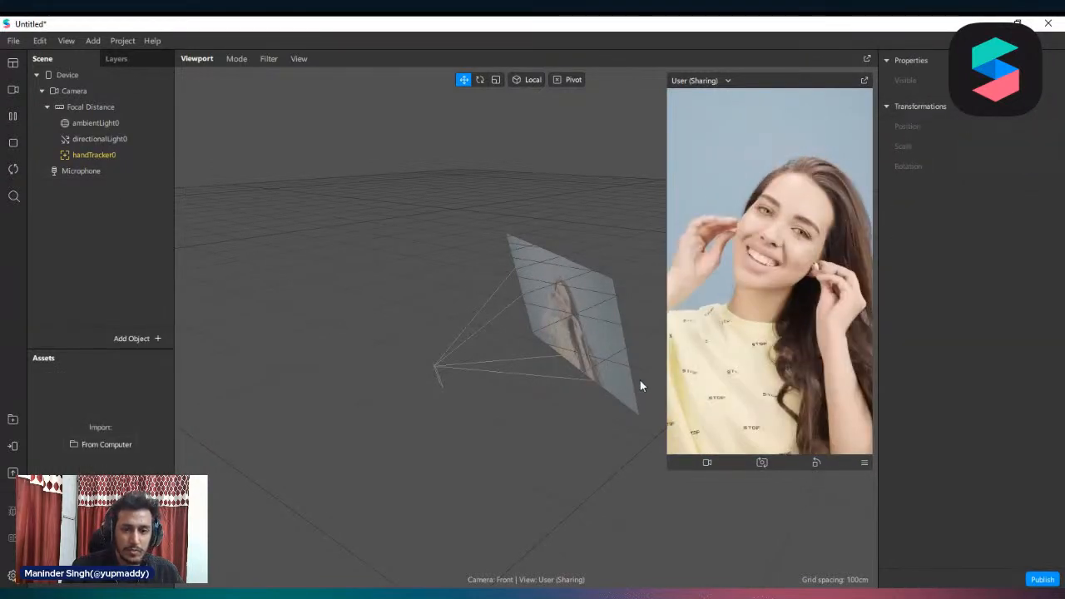
{"action": "right_click", "coordinate": [141, 582]}
{"action": "mouse_move", "coordinate": [223, 394]}
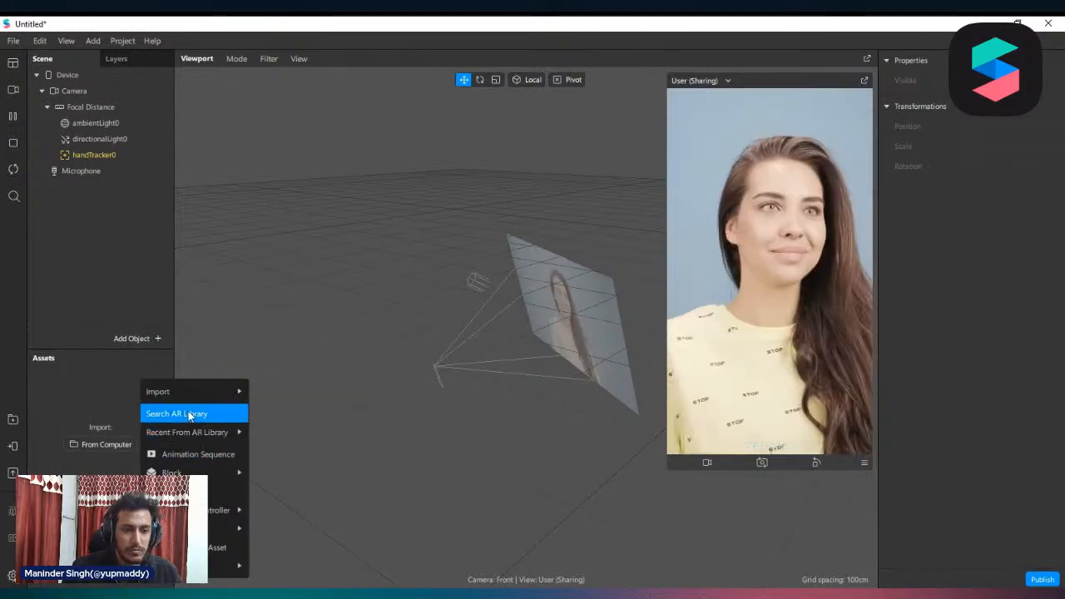
{"action": "left_click", "coordinate": [174, 414]}
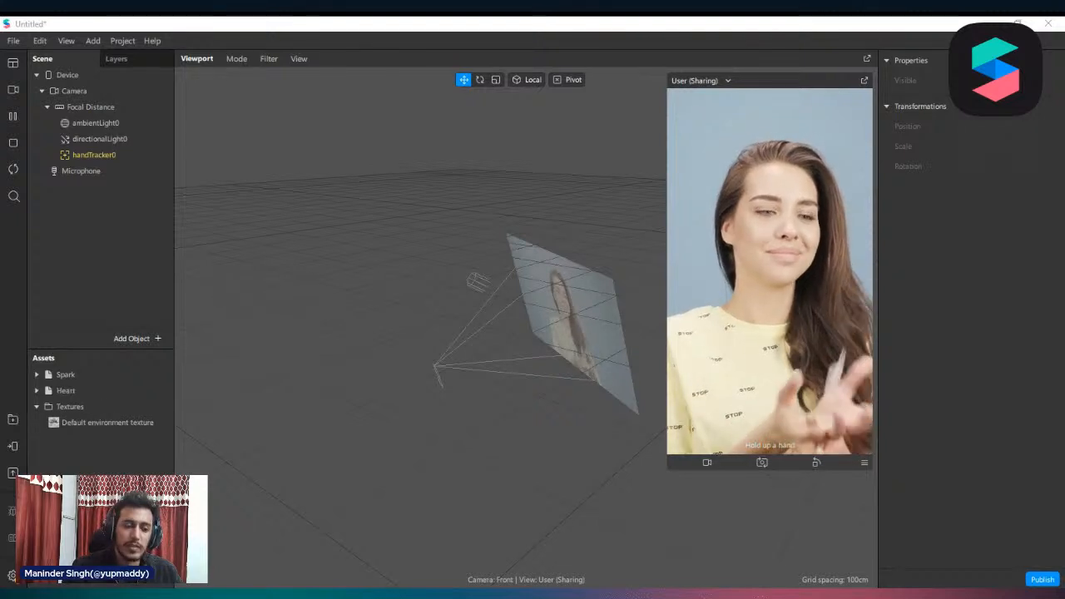
Place the Spark object in the scene under Focal Distance, and show the Patch Editor with an enlarged working area
{"action": "left_click", "coordinate": [58, 377]}
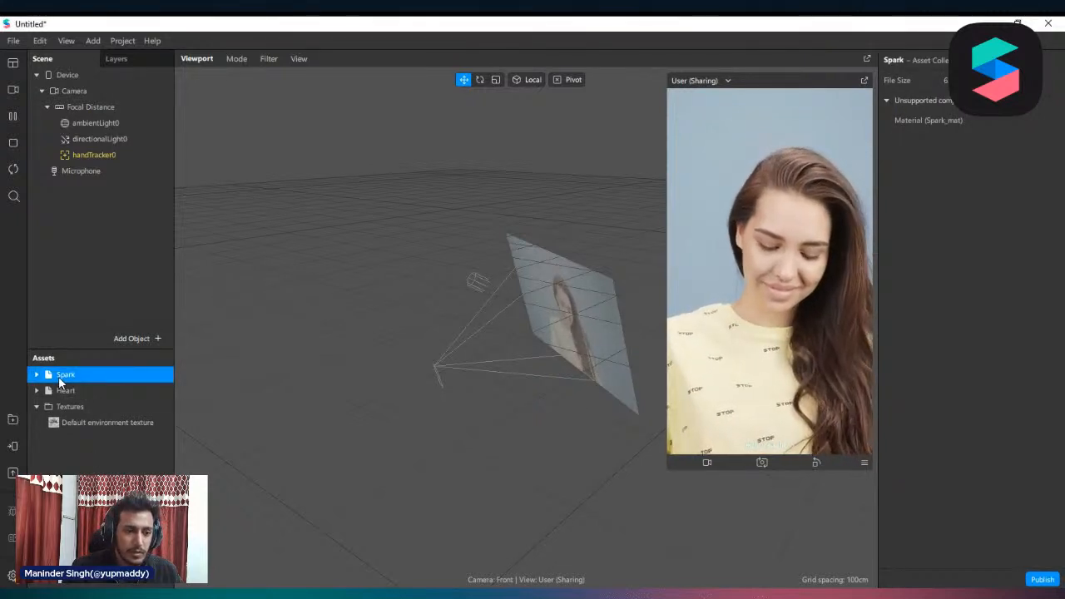
{"action": "left_click_drag", "start_coordinate": [59, 378], "coordinate": [84, 103]}
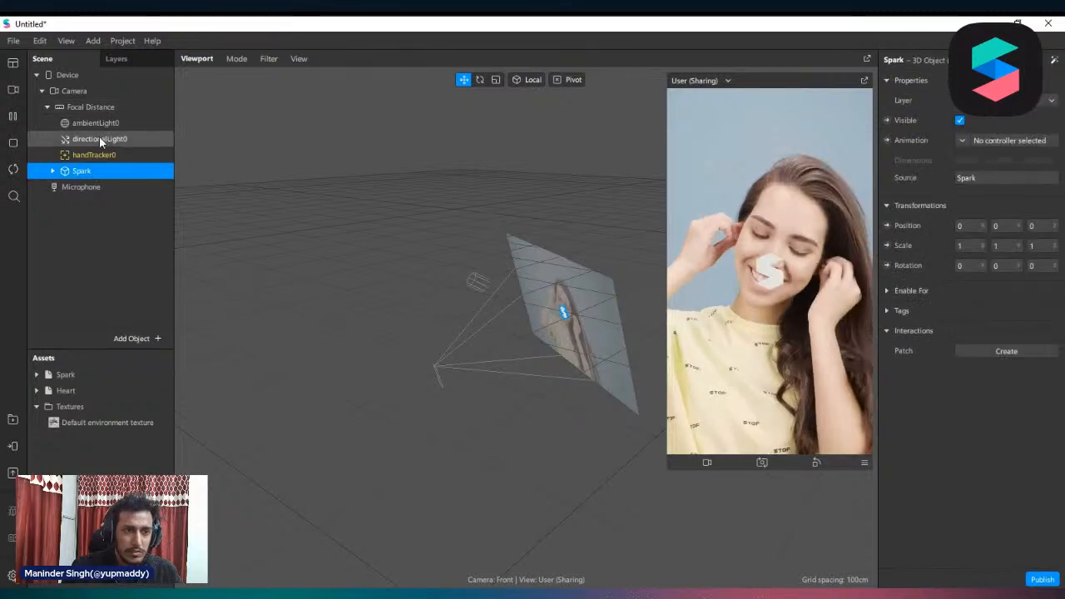
{"action": "left_click", "coordinate": [91, 155]}
{"action": "left_click", "coordinate": [65, 40]}
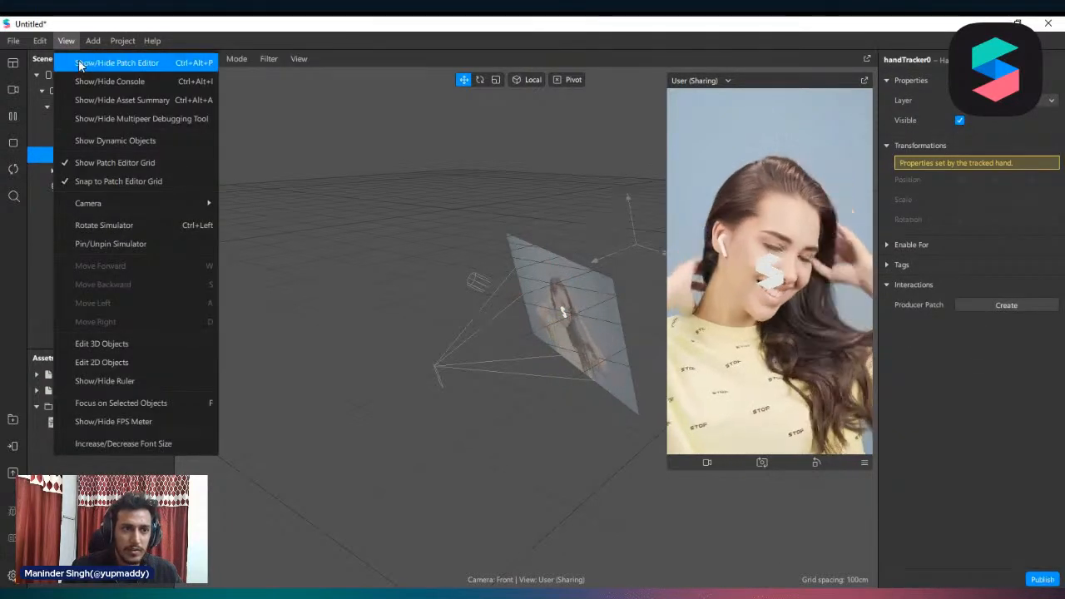
{"action": "left_click", "coordinate": [92, 62]}
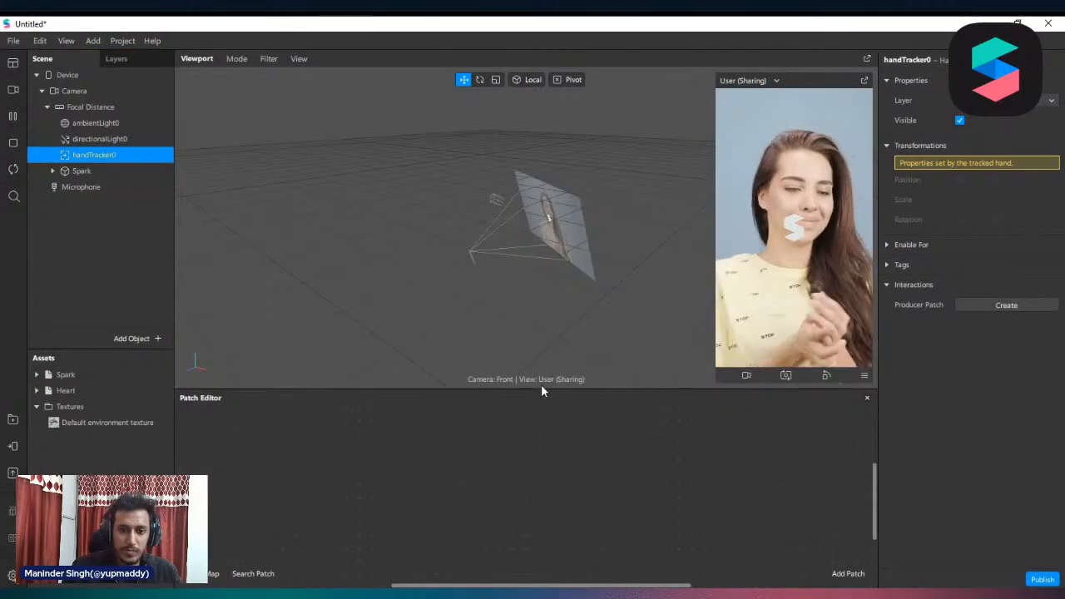
{"action": "left_click_drag", "start_coordinate": [542, 388], "coordinate": [549, 259]}
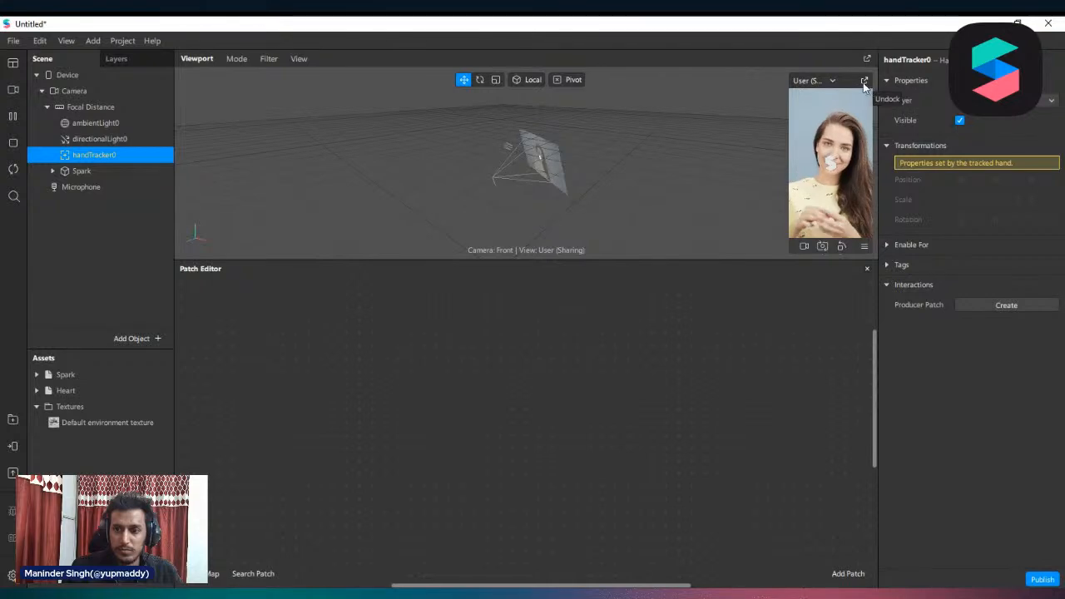
Undock the device preview, enlarge it, and move it clear of the object properties
{"action": "left_click", "coordinate": [863, 83]}
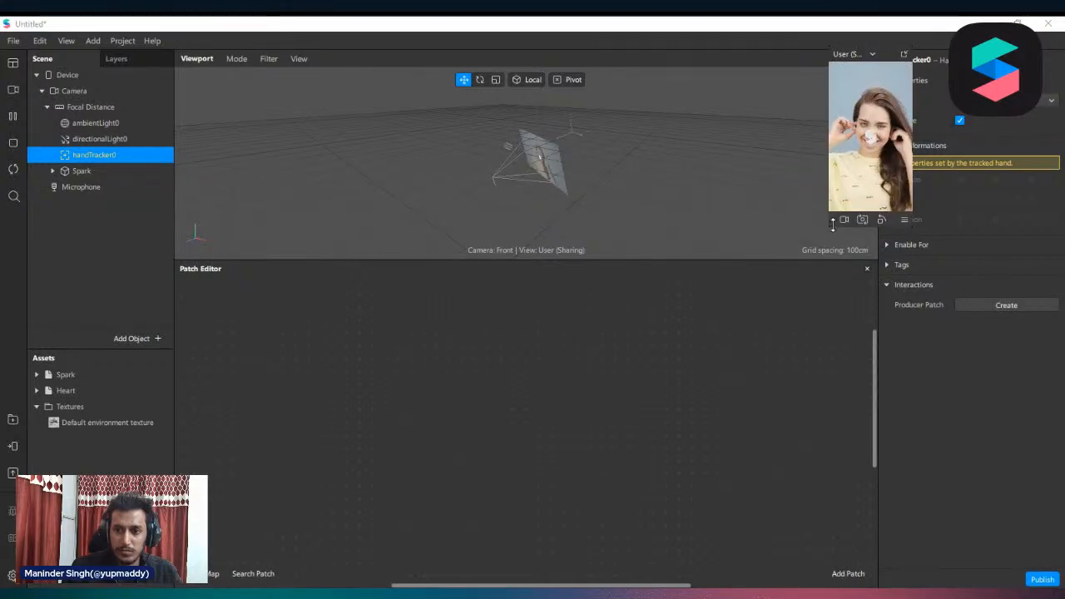
{"action": "left_click_drag", "start_coordinate": [831, 225], "coordinate": [718, 336]}
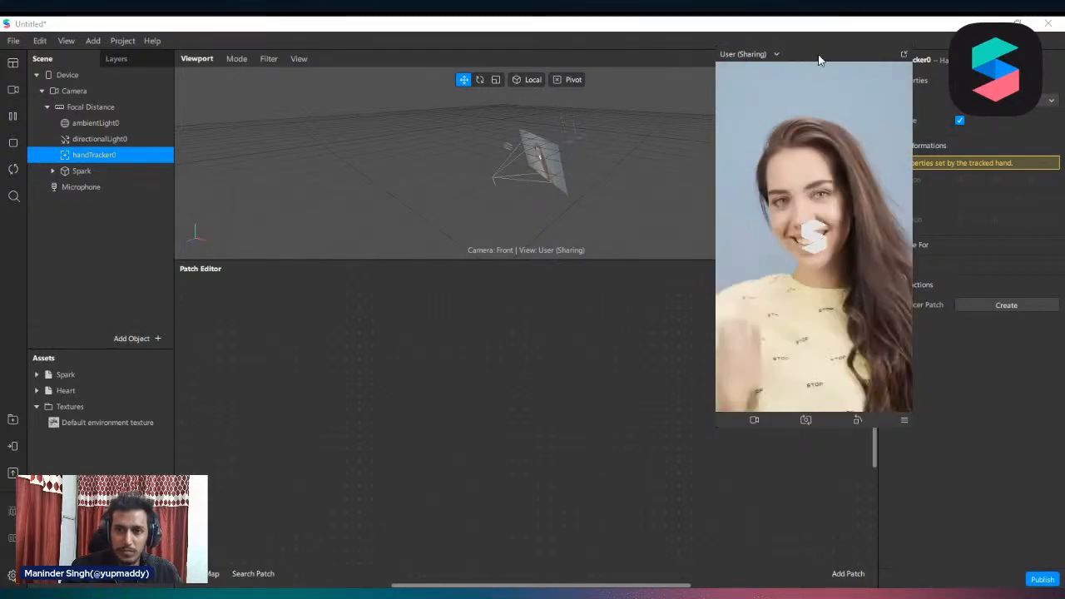
{"action": "left_click_drag", "start_coordinate": [819, 60], "coordinate": [709, 76]}
Switch the simulation to the video of the curly-haired girl with both hands raised, and enlarge the device preview
{"action": "left_click", "coordinate": [12, 89]}
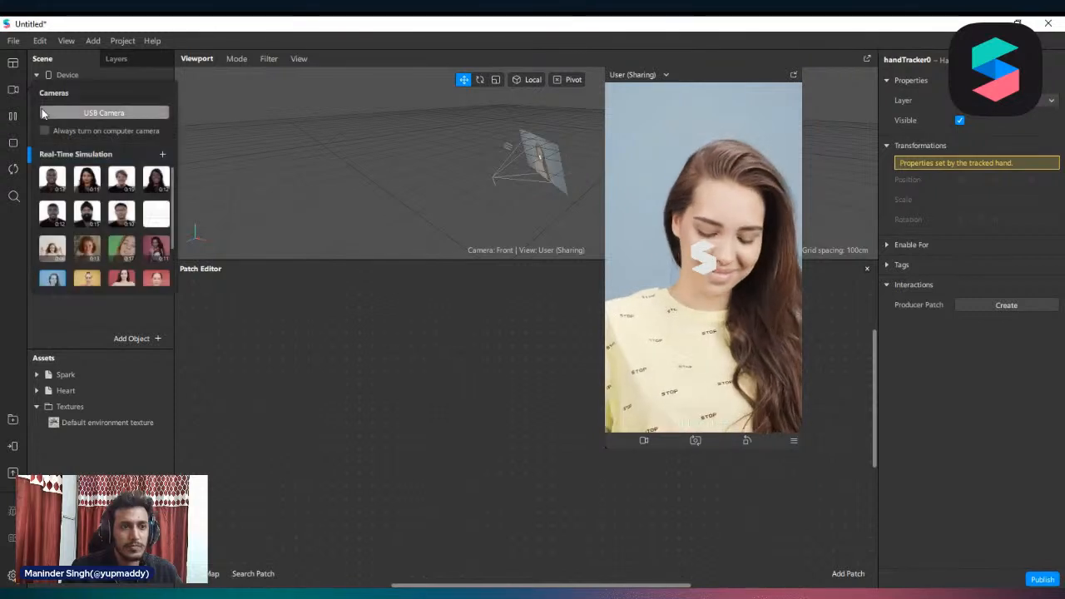
{"action": "scroll", "coordinate": [59, 208], "scroll_direction": "down", "scroll_amount": 3}
{"action": "left_click", "coordinate": [53, 196]}
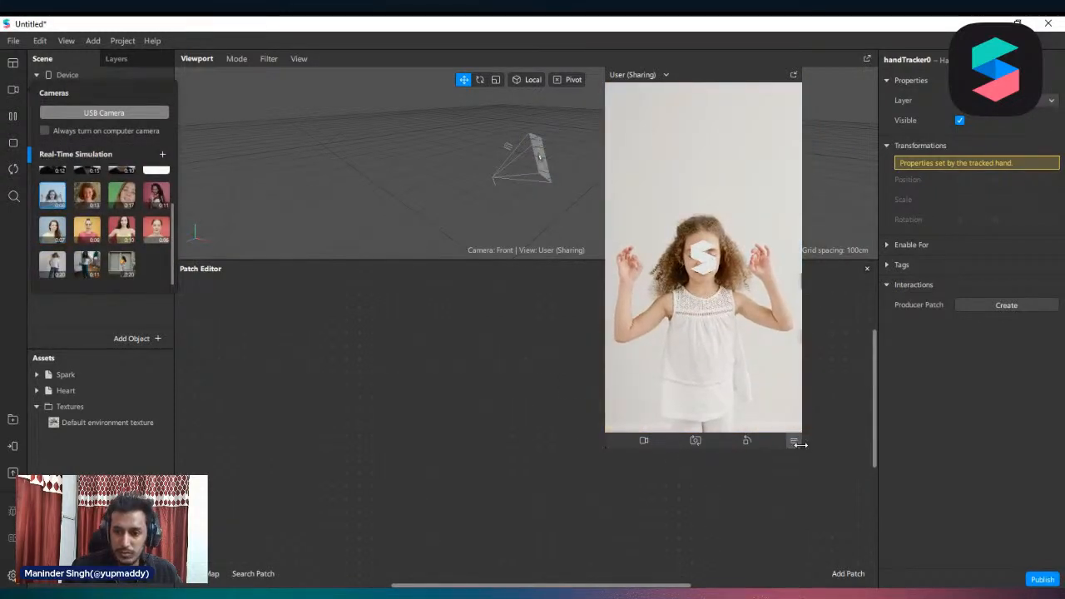
{"action": "left_click_drag", "start_coordinate": [800, 446], "coordinate": [838, 466]}
{"action": "left_click_drag", "start_coordinate": [847, 480], "coordinate": [854, 493]}
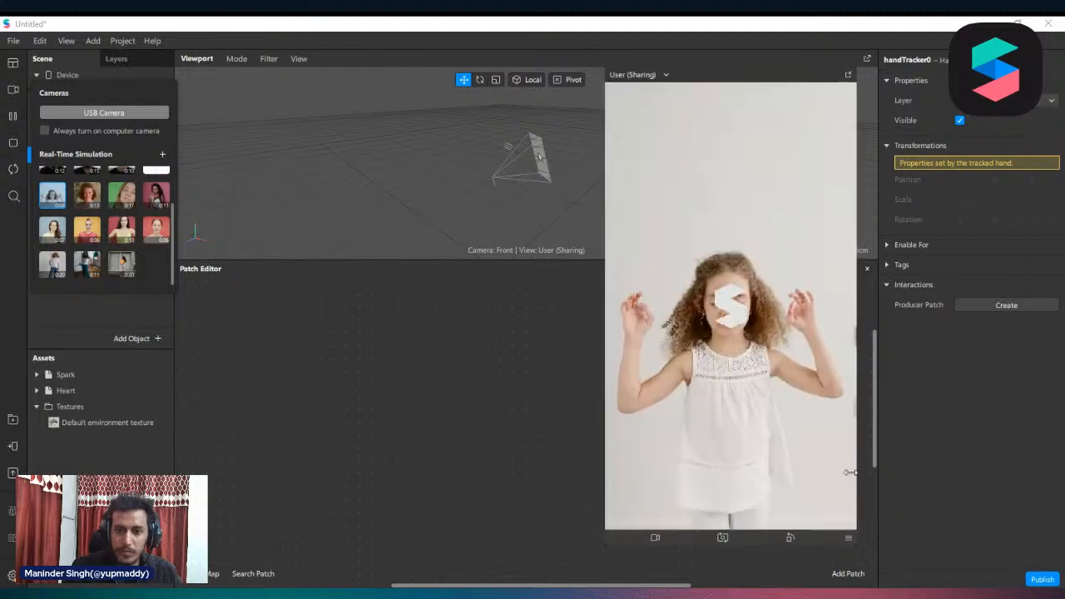
{"action": "left_click", "coordinate": [744, 312]}
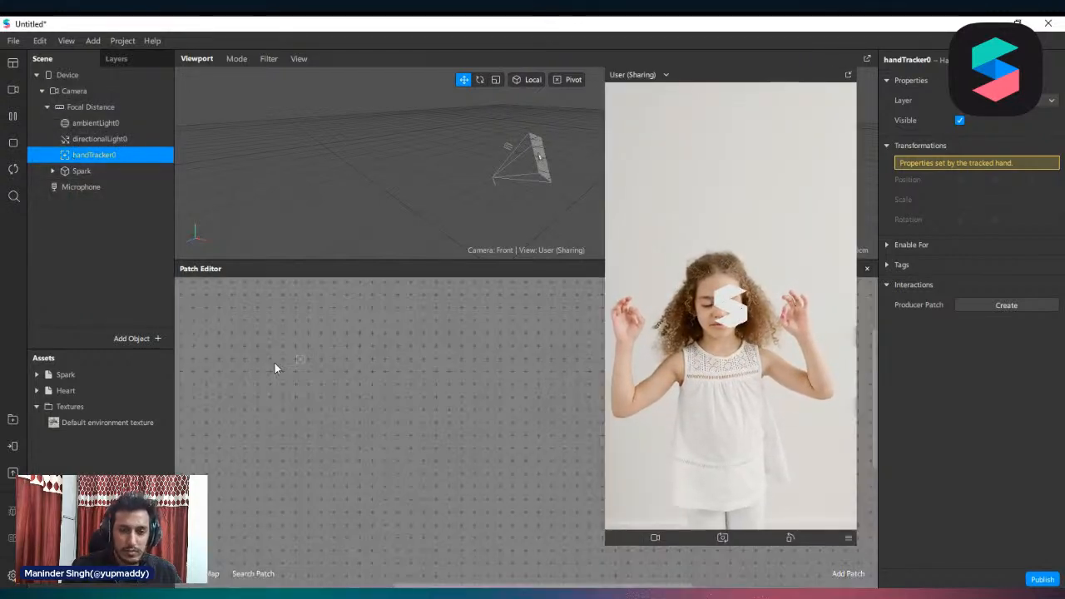
Bring handTracker0 into the Patch Editor and connect its output to a new Add patch
{"action": "left_click_drag", "start_coordinate": [218, 363], "coordinate": [250, 366]}
{"action": "scroll", "coordinate": [374, 372], "scroll_direction": "right", "scroll_amount": 3}
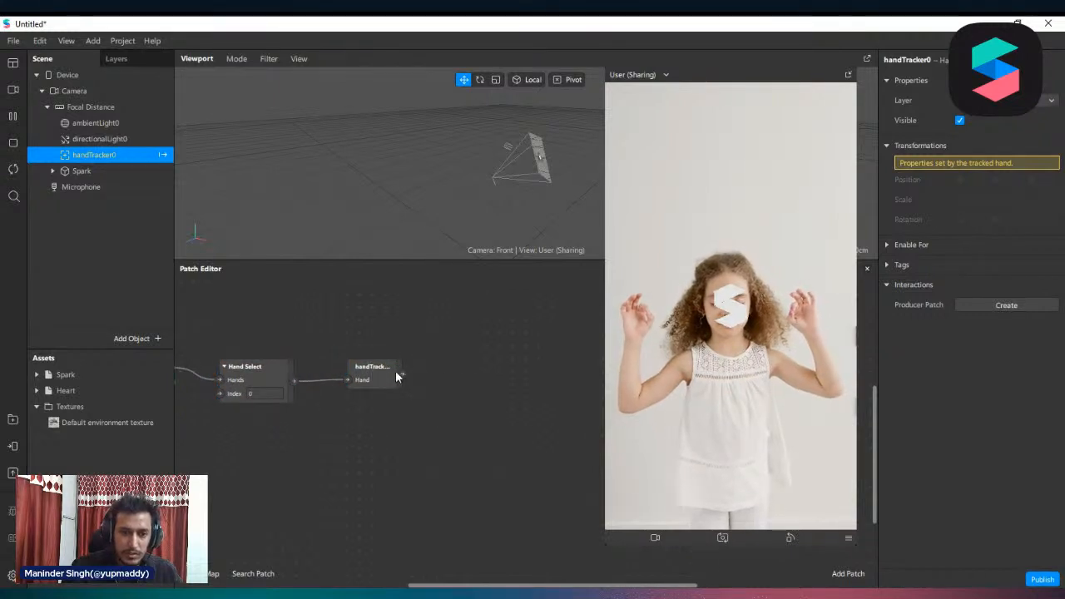
{"action": "left_click_drag", "start_coordinate": [403, 374], "coordinate": [425, 383]}
{"action": "type", "text": "add"}
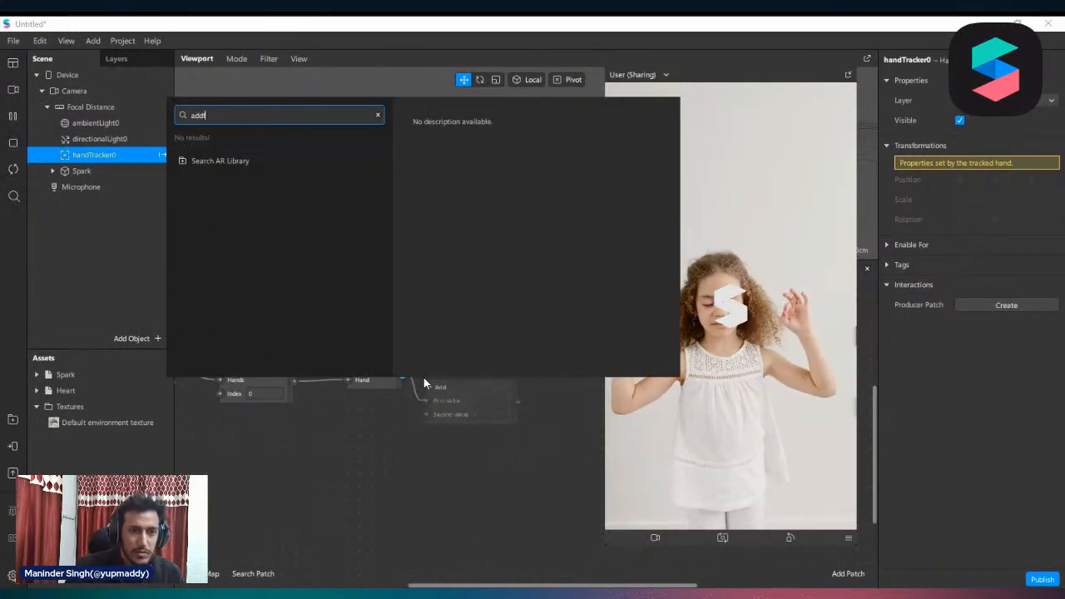
{"action": "key", "text": "Return"}
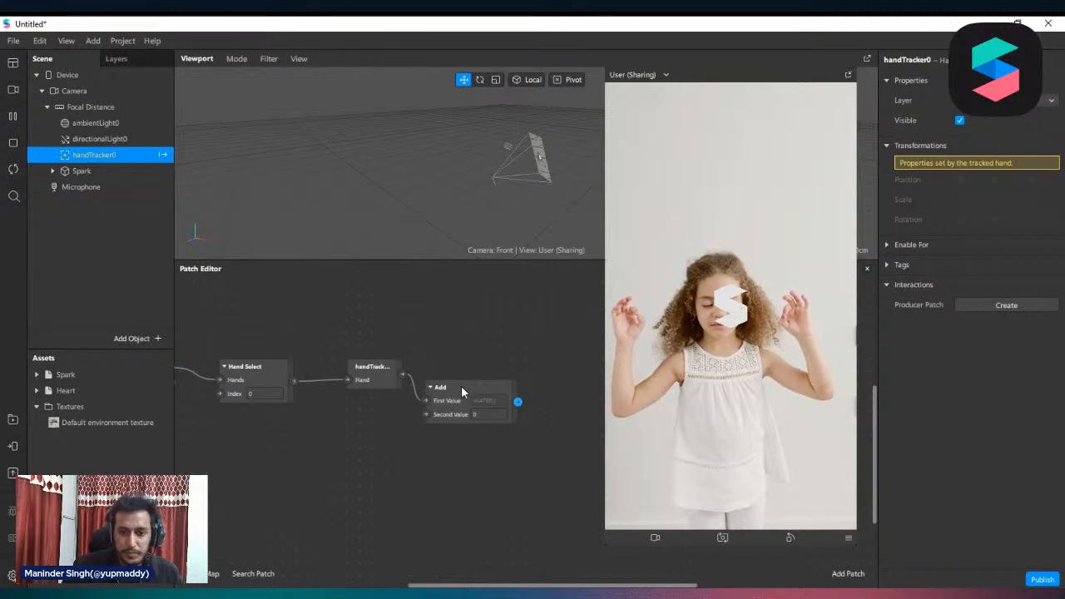
Set the Add patch's value type to Vector 3
{"action": "left_click", "coordinate": [461, 389]}
{"action": "left_click", "coordinate": [459, 437]}
{"action": "left_click", "coordinate": [490, 506]}
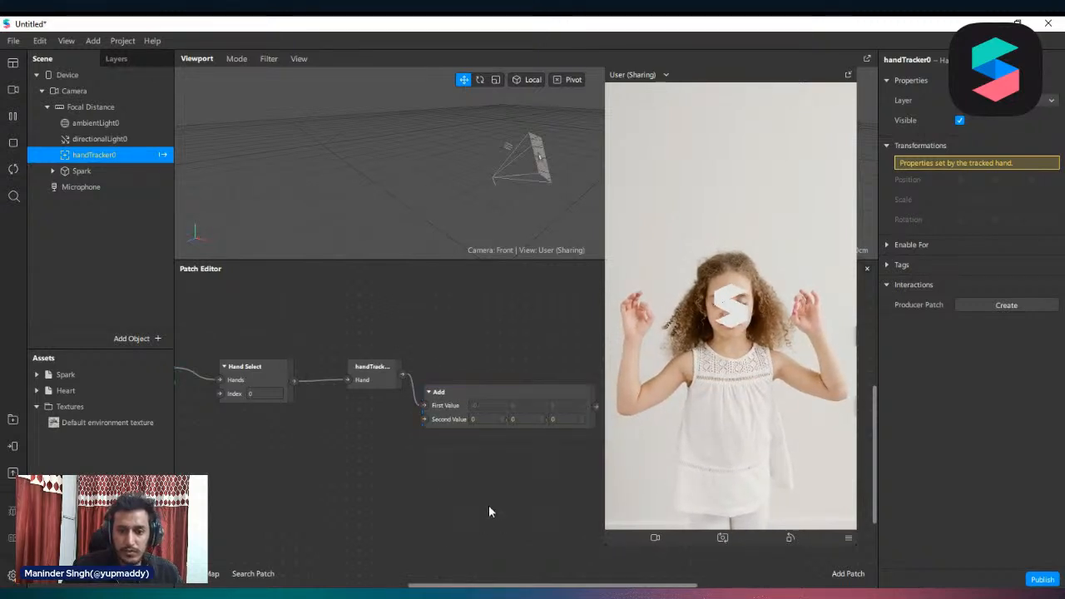
Shrink the preview to free patch space, then create Spark's 3D position patch and feed it from the Add patch's output
{"action": "left_click_drag", "start_coordinate": [608, 456], "coordinate": [709, 358]}
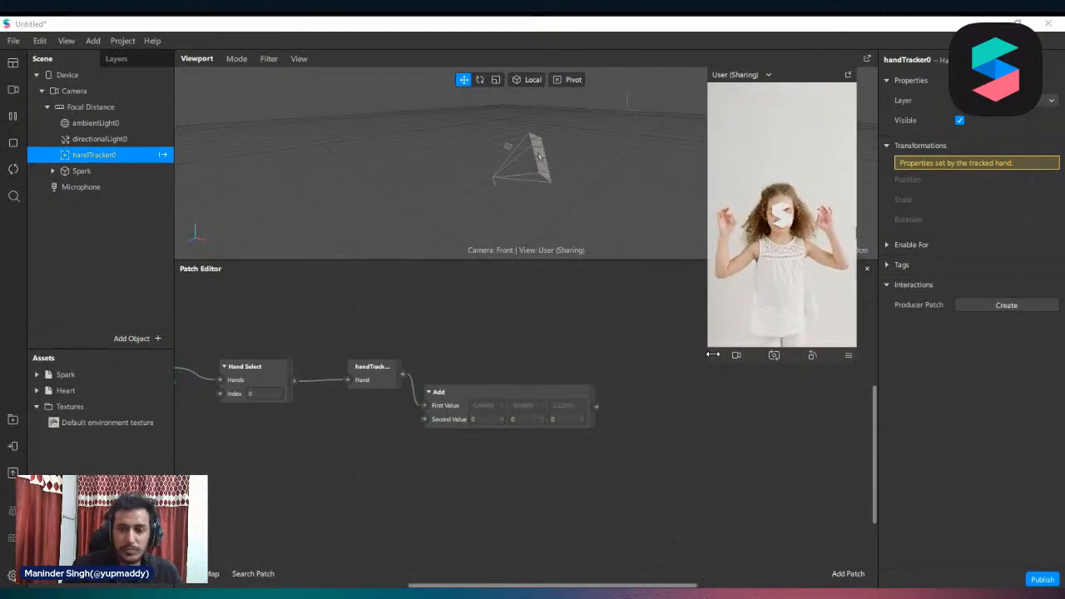
{"action": "left_click", "coordinate": [87, 170]}
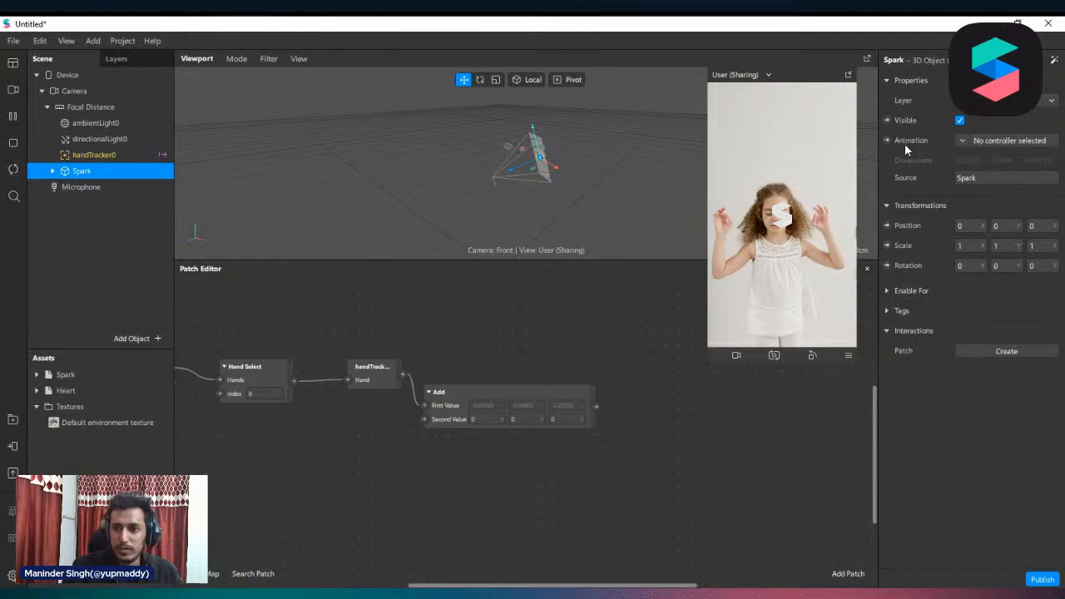
{"action": "left_click", "coordinate": [887, 226]}
{"action": "left_click_drag", "start_coordinate": [567, 465], "coordinate": [681, 441]}
{"action": "left_click_drag", "start_coordinate": [596, 406], "coordinate": [640, 433]}
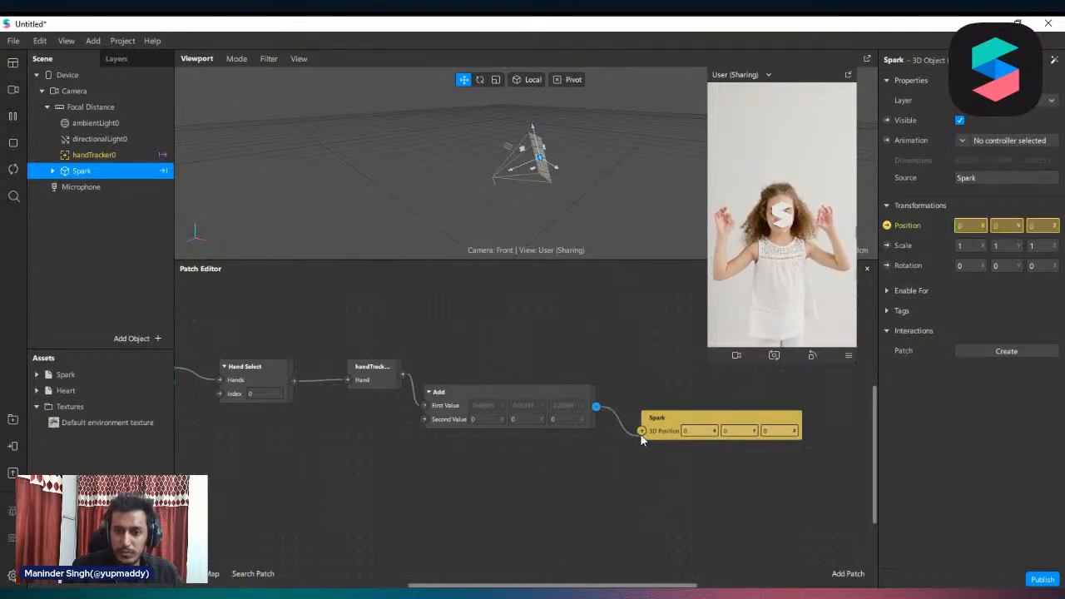
Set the Z component of the Add patch's second value to 0.5 and scale Spark to 5 on all three axes
{"action": "left_click", "coordinate": [571, 420]}
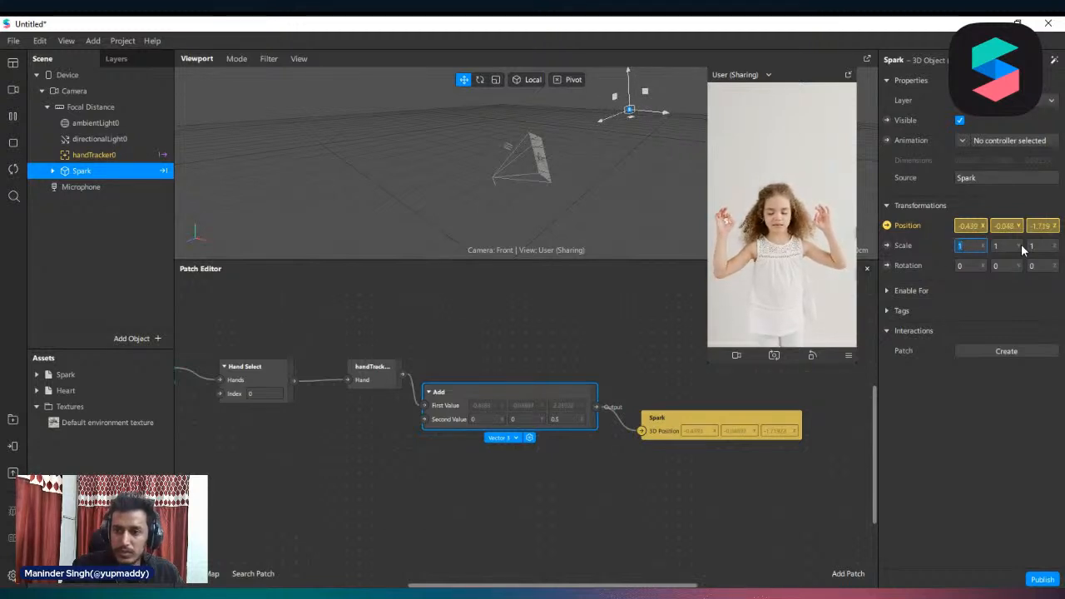
{"action": "type", "text": "5"}
{"action": "key", "text": "Return"}
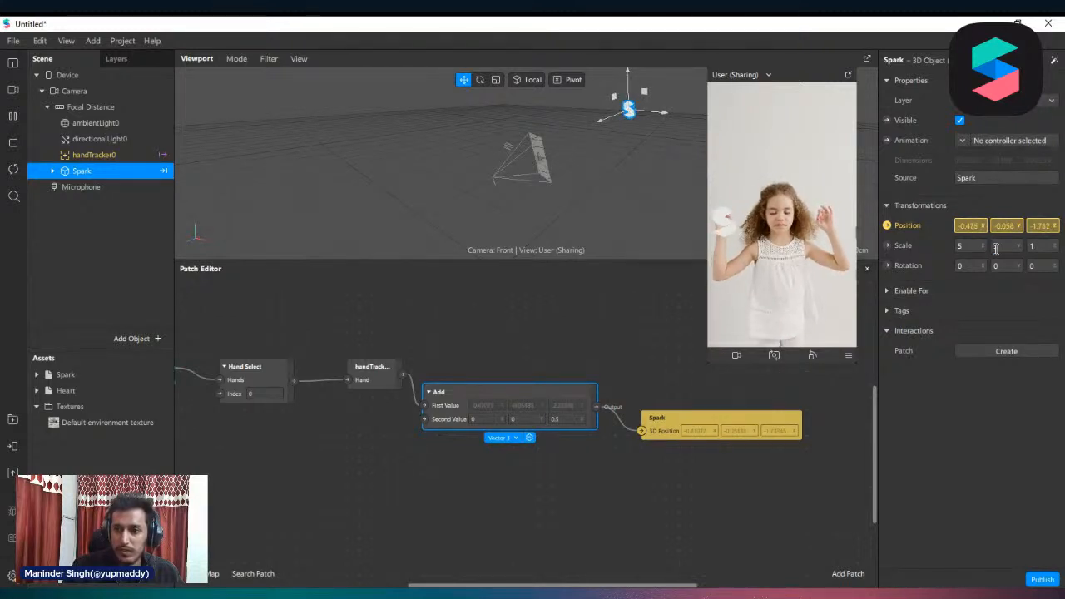
{"action": "left_click", "coordinate": [1035, 246]}
{"action": "type", "text": "5"}
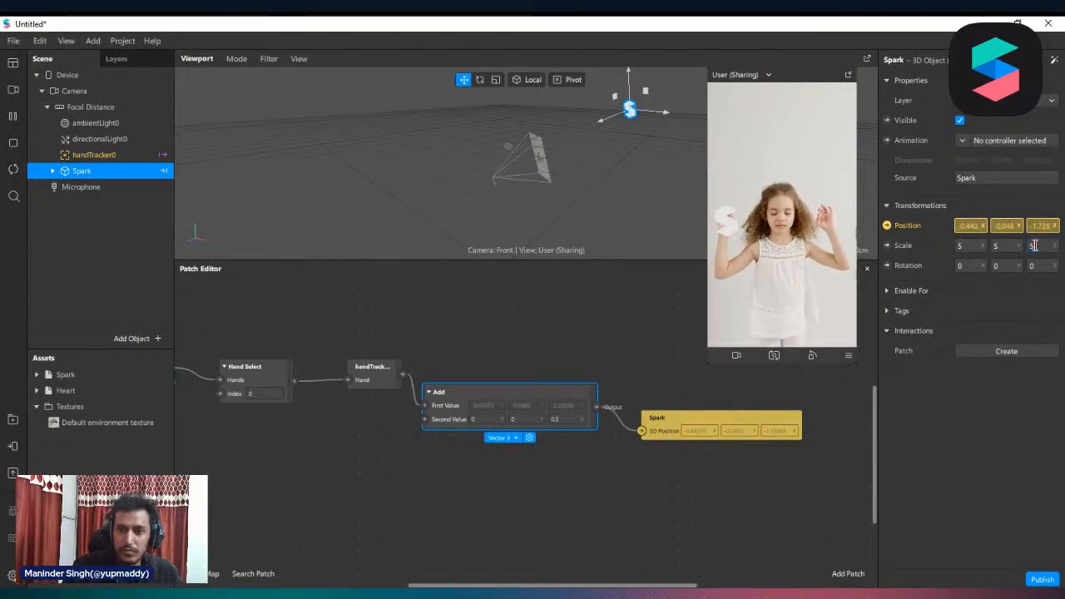
Set the Spark_mat material's environment rotation to 177, metallic to 100% and roughness to 5%
{"action": "left_click", "coordinate": [36, 374]}
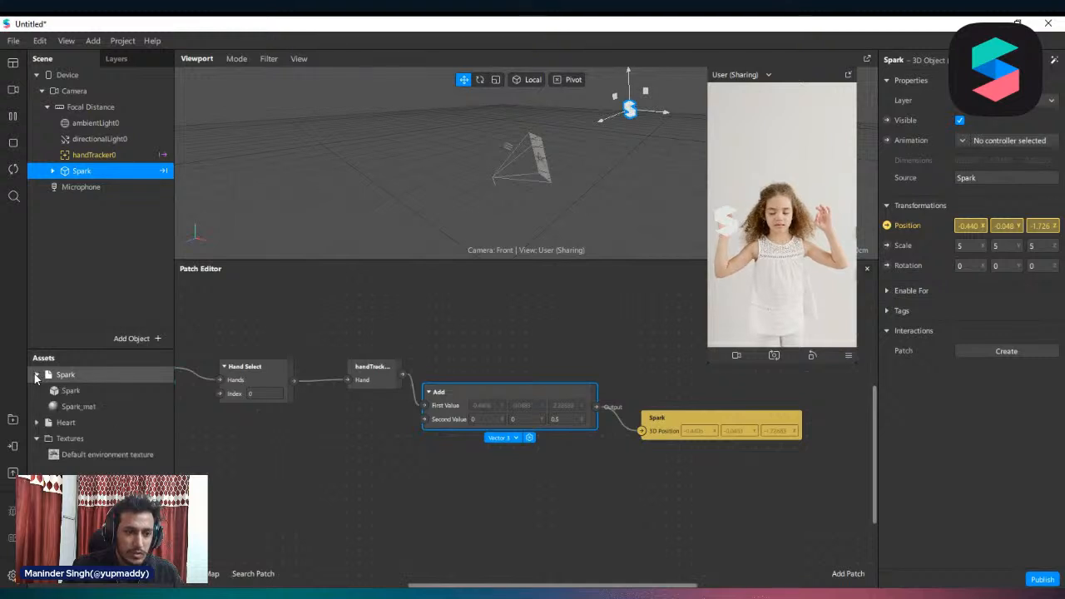
{"action": "left_click", "coordinate": [79, 407]}
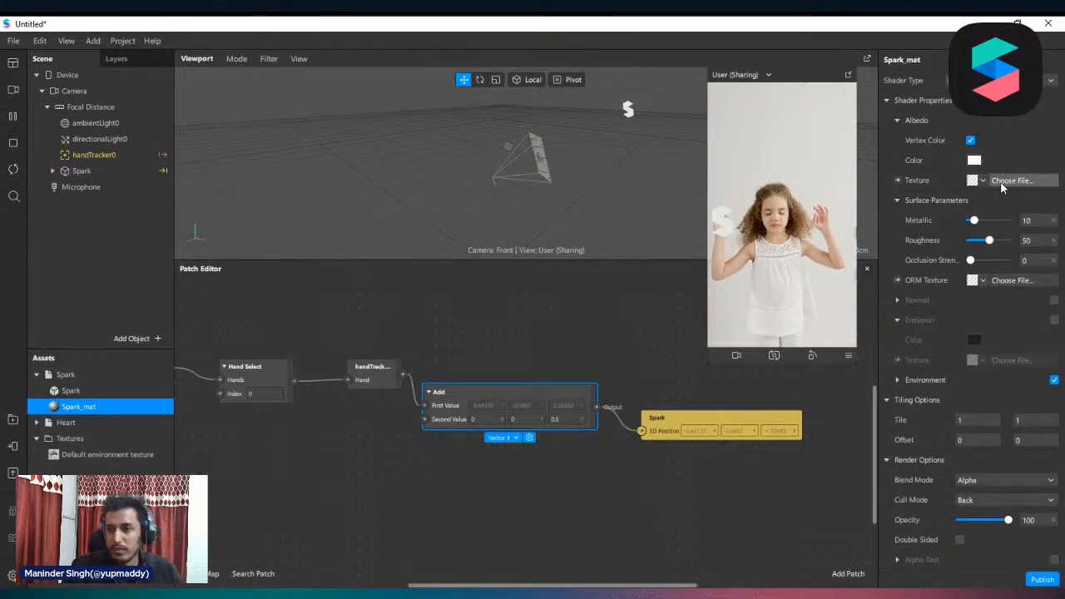
{"action": "left_click", "coordinate": [897, 380]}
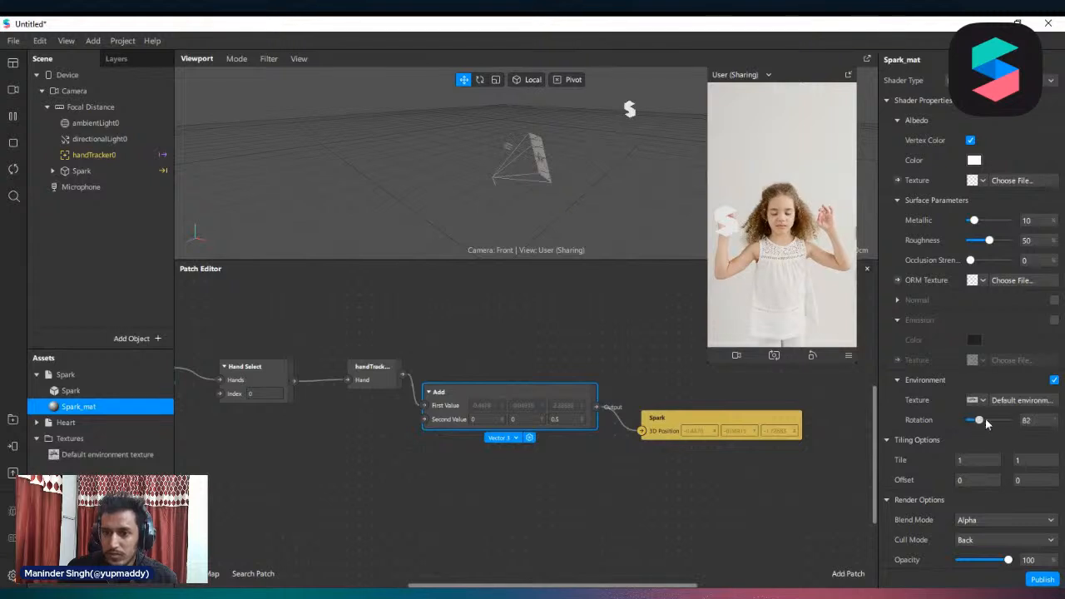
{"action": "left_click_drag", "start_coordinate": [986, 422], "coordinate": [990, 424]}
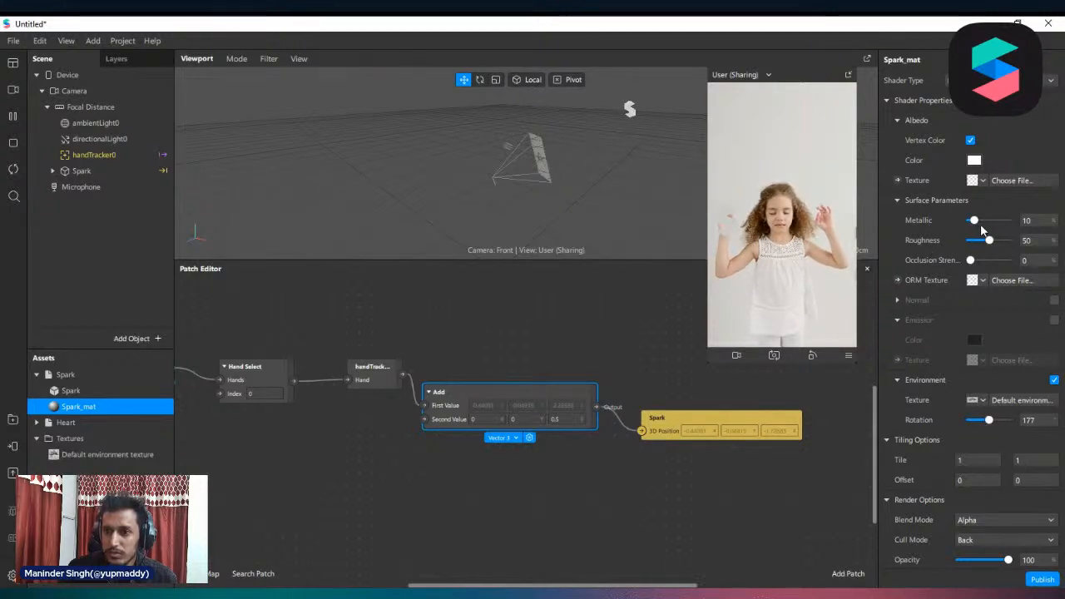
{"action": "mouse_move", "coordinate": [976, 222]}
{"action": "left_mouse_down"}
{"action": "mouse_move", "coordinate": [1017, 225]}
{"action": "mouse_move", "coordinate": [972, 241]}
{"action": "left_mouse_up"}
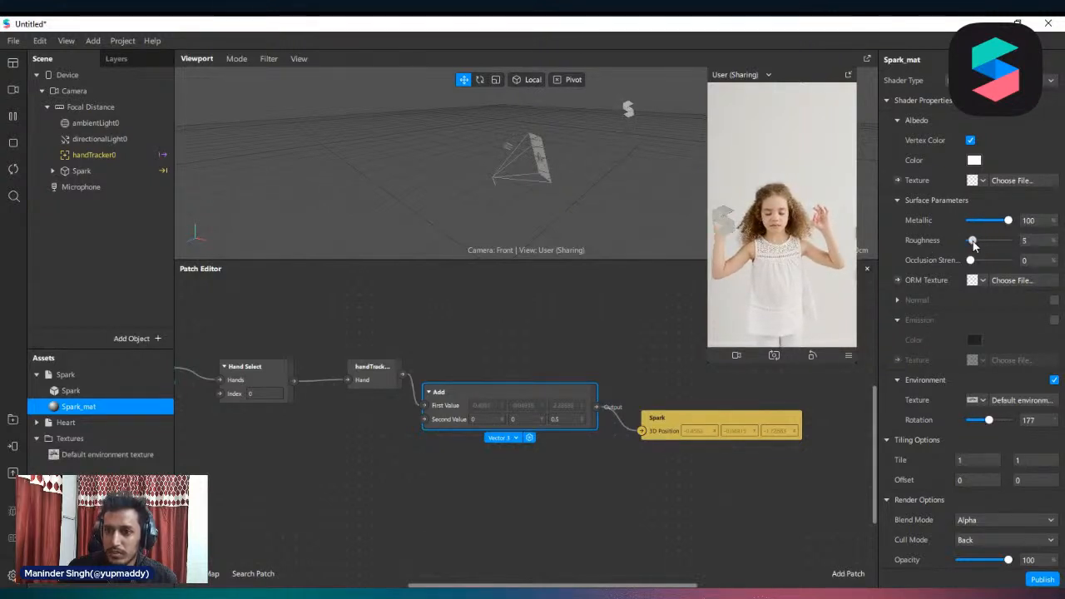
Color Spark_mat's albedo red (#ff0000) and use the AR Library texture 0_office as its environment texture
{"action": "left_click", "coordinate": [973, 160]}
{"action": "left_click", "coordinate": [668, 179]}
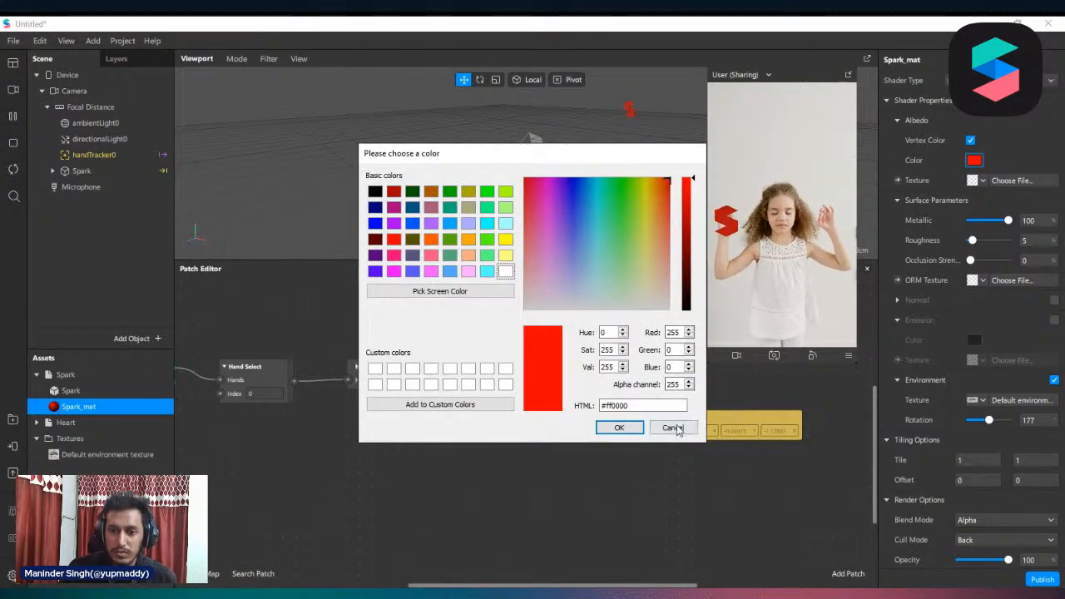
{"action": "left_click", "coordinate": [618, 428]}
{"action": "left_click", "coordinate": [983, 403]}
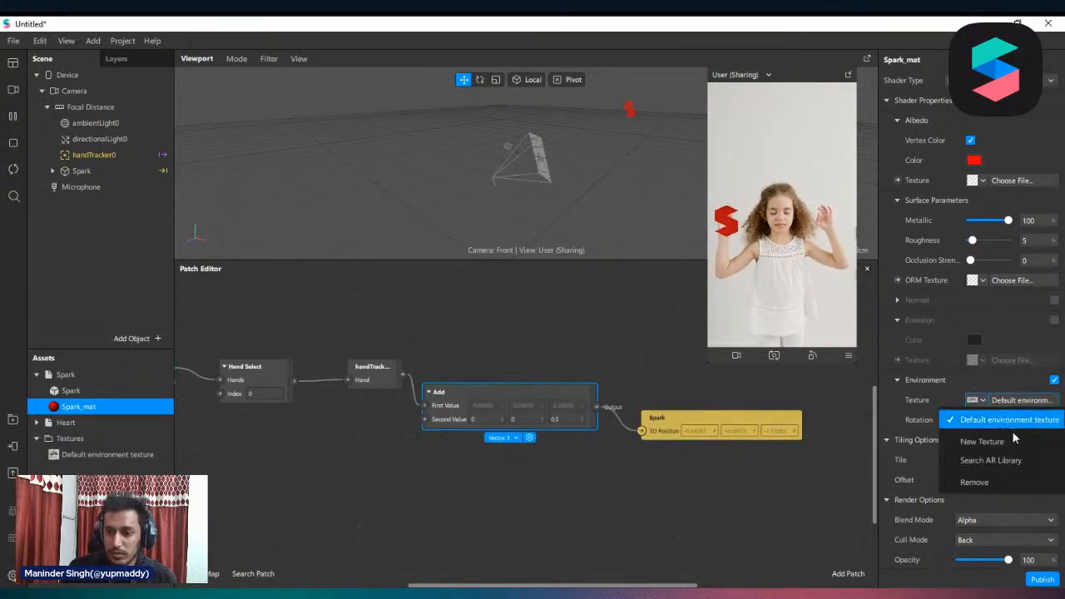
{"action": "left_click", "coordinate": [995, 462]}
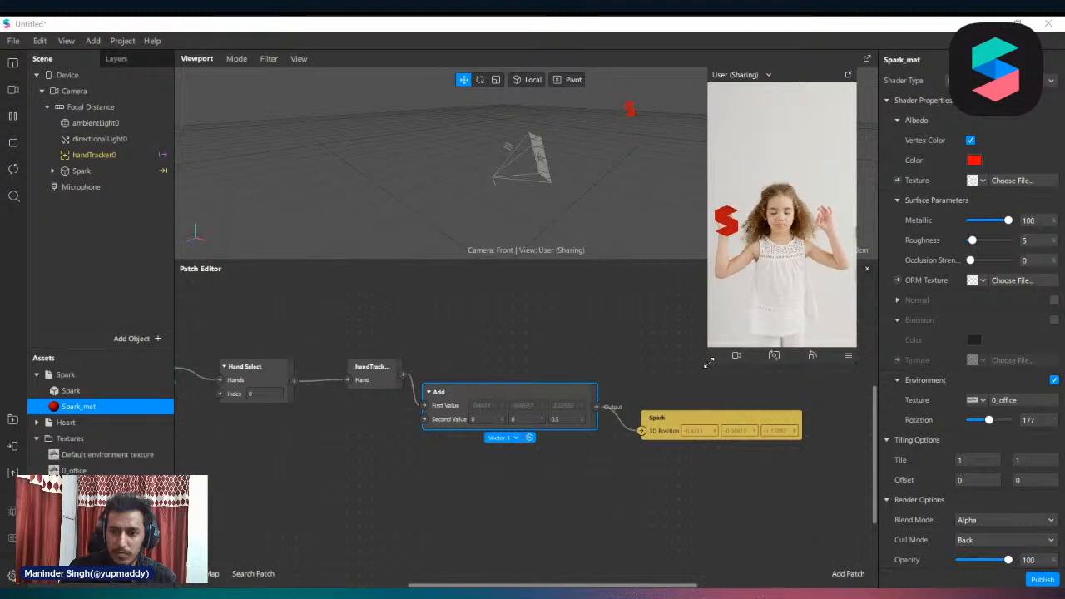
Set Spark_mat's roughness to 0% and environment rotation to 227, resizing the device preview to judge the reflections
{"action": "left_click_drag", "start_coordinate": [708, 363], "coordinate": [620, 506]}
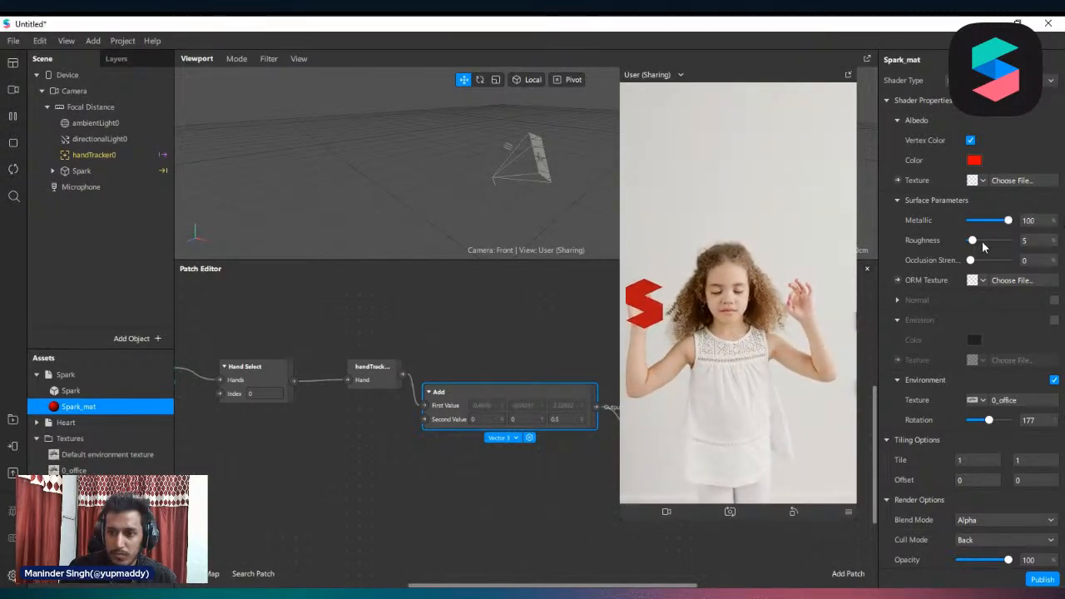
{"action": "left_click_drag", "start_coordinate": [983, 247], "coordinate": [903, 252]}
{"action": "mouse_move", "coordinate": [990, 421]}
{"action": "left_mouse_down"}
{"action": "mouse_move", "coordinate": [975, 422]}
{"action": "mouse_move", "coordinate": [994, 425]}
{"action": "left_mouse_up"}
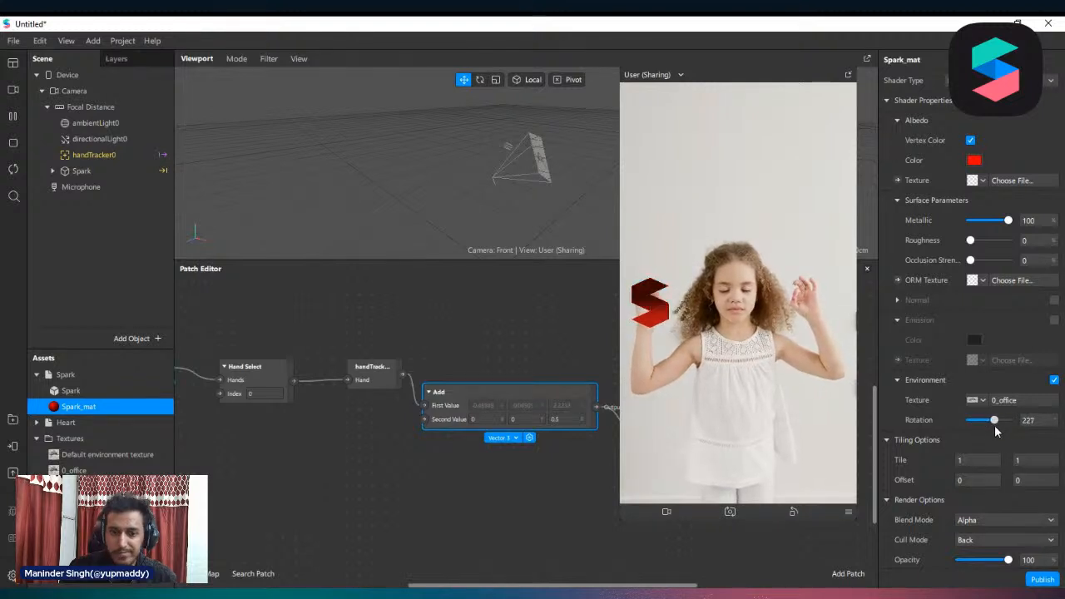
{"action": "left_click_drag", "start_coordinate": [621, 462], "coordinate": [662, 463]}
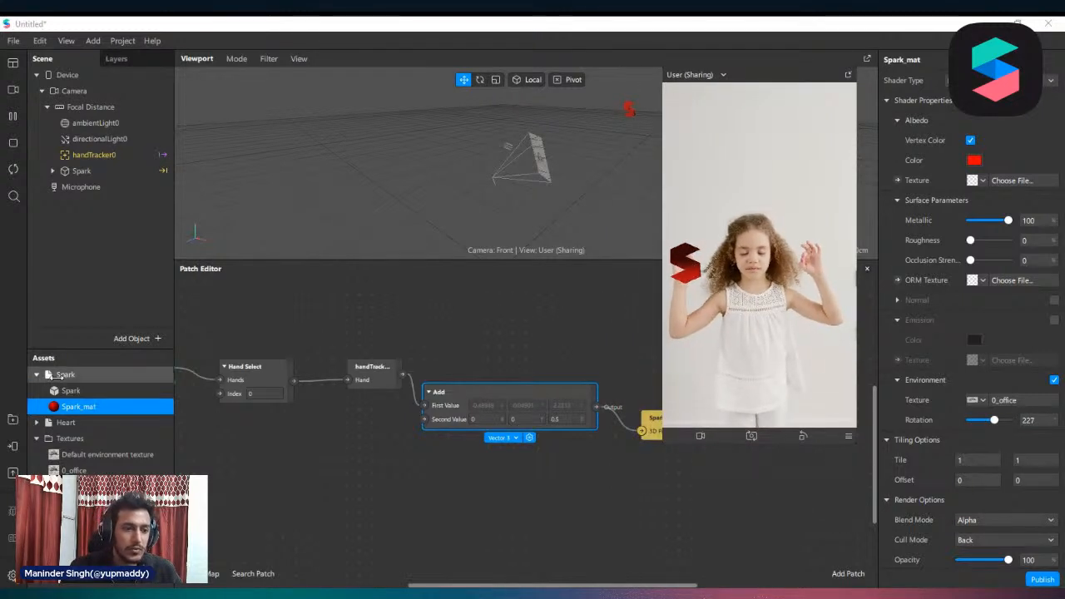
Shrink the device preview to uncover the Spark patch and add a second Hand Tracker under Focal Distance
{"action": "left_click", "coordinate": [364, 478]}
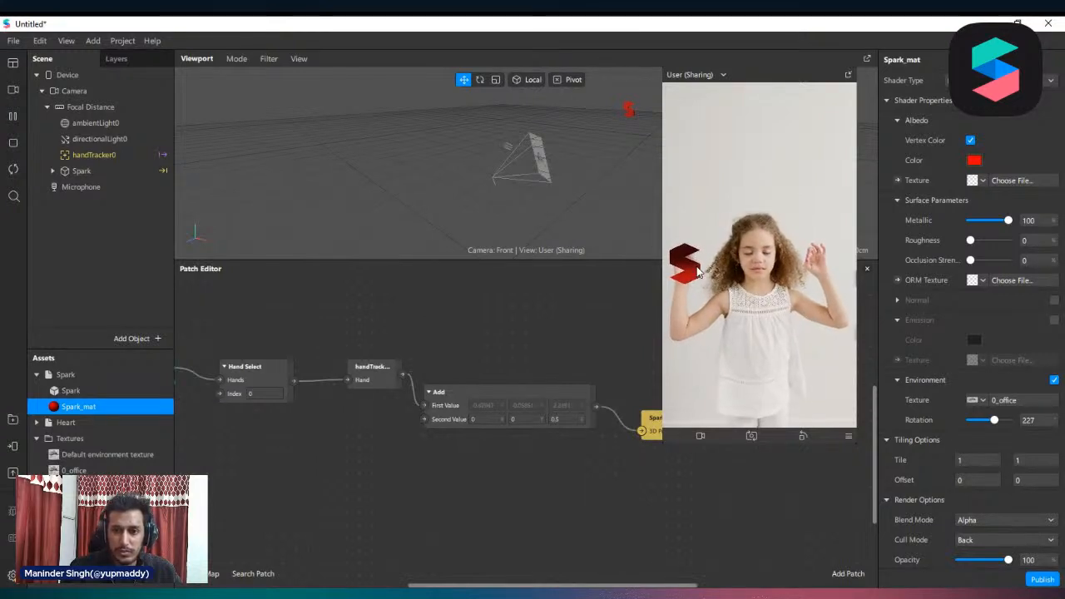
{"action": "mouse_move", "coordinate": [664, 366]}
{"action": "left_mouse_down"}
{"action": "mouse_move", "coordinate": [701, 364]}
{"action": "mouse_move", "coordinate": [684, 366]}
{"action": "left_mouse_up"}
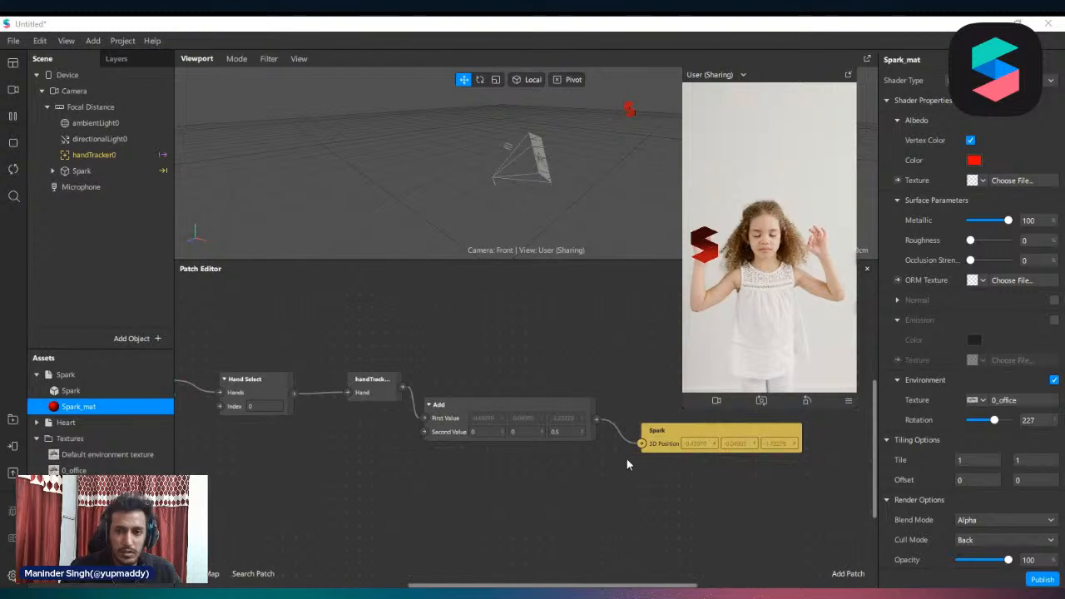
{"action": "scroll", "coordinate": [532, 410], "scroll_direction": "up", "scroll_amount": 3}
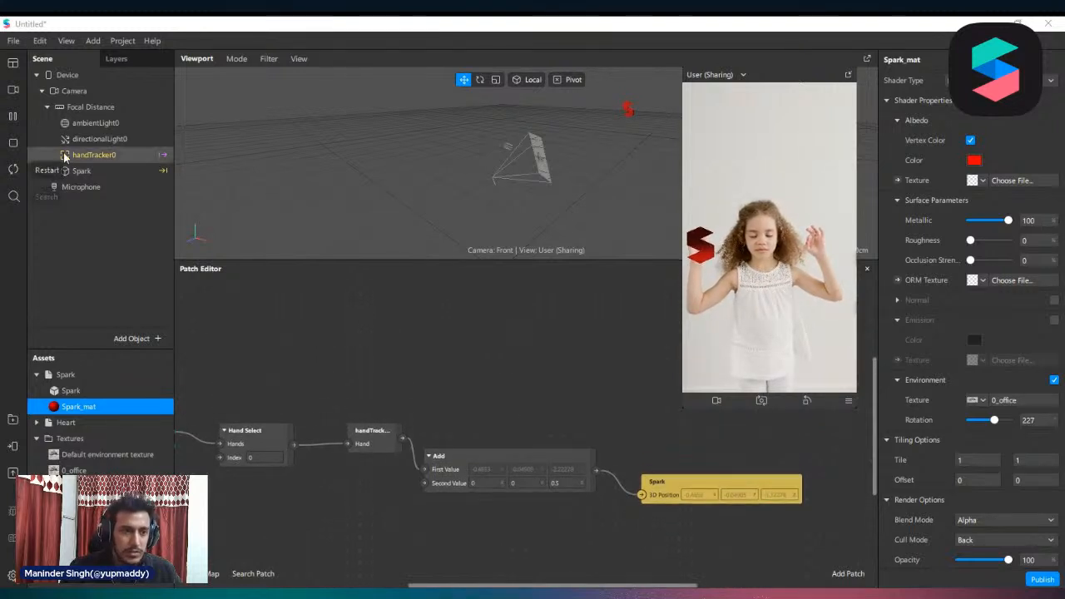
{"action": "right_click", "coordinate": [82, 107]}
{"action": "mouse_move", "coordinate": [108, 117]}
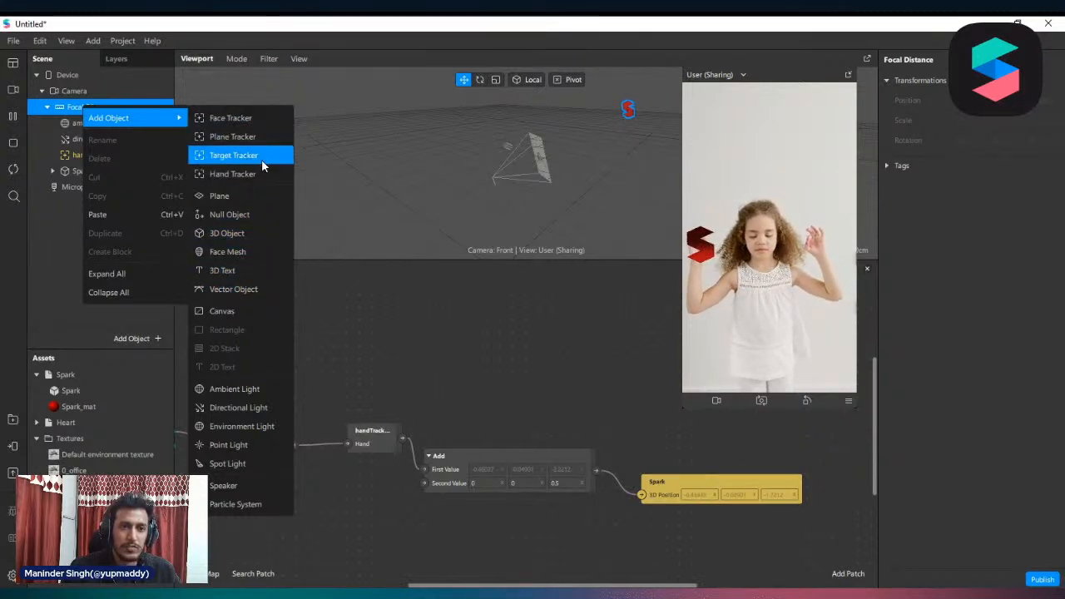
{"action": "left_click", "coordinate": [250, 174]}
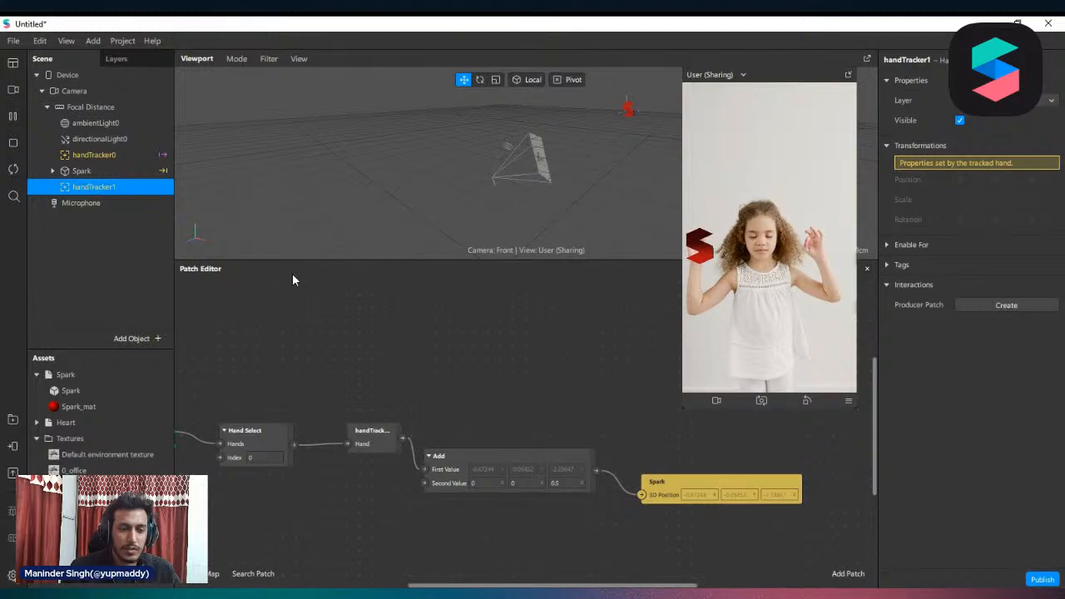
Add the Heart model from the assets to the scene under Focal Distance
{"action": "scroll", "coordinate": [547, 442], "scroll_direction": "down", "scroll_amount": 3}
{"action": "scroll", "coordinate": [532, 432], "scroll_direction": "down", "scroll_amount": 3, "text": "ctrl"}
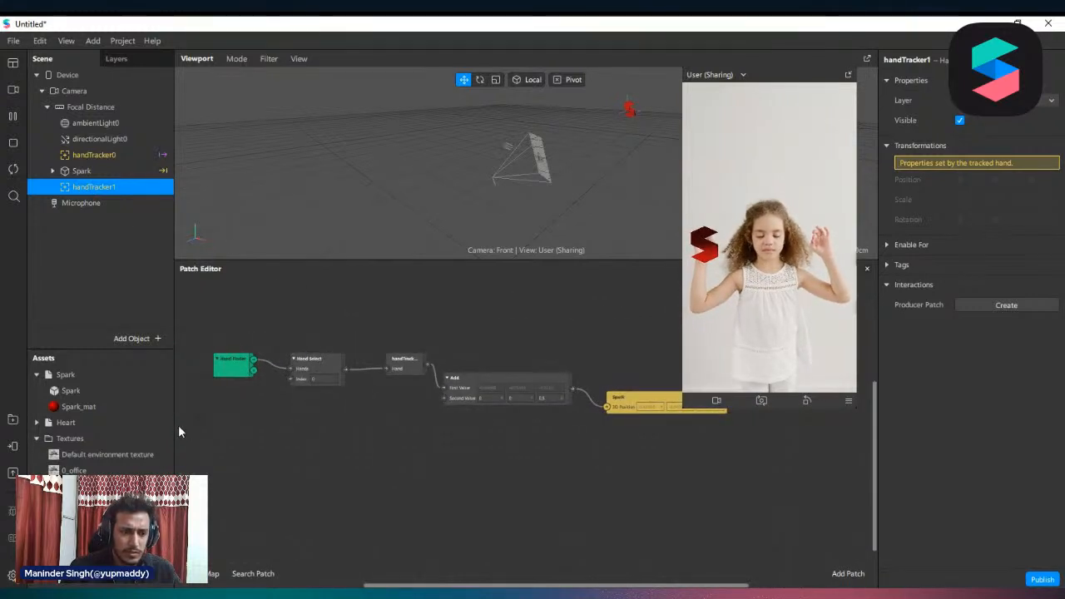
{"action": "left_click_drag", "start_coordinate": [84, 422], "coordinate": [100, 106]}
Create handTracker1's patches in the Patch Editor, place them below the first chain, and set their Hand Select index to 1
{"action": "left_click", "coordinate": [75, 189]}
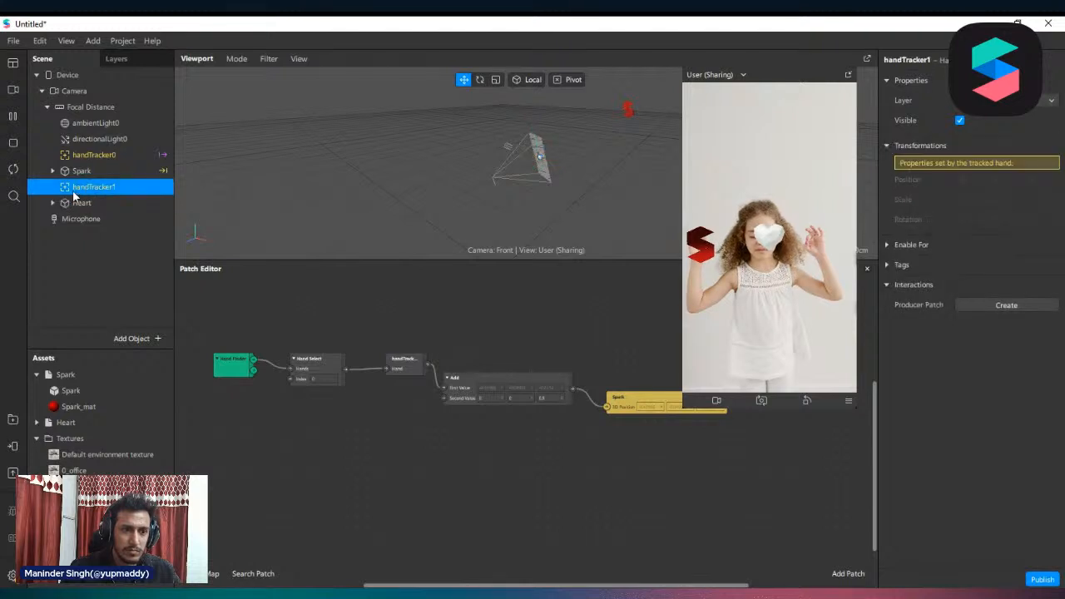
{"action": "left_click_drag", "start_coordinate": [74, 195], "coordinate": [271, 381]}
{"action": "left_click_drag", "start_coordinate": [229, 445], "coordinate": [308, 451]}
{"action": "scroll", "coordinate": [341, 462], "scroll_direction": "up", "scroll_amount": 3}
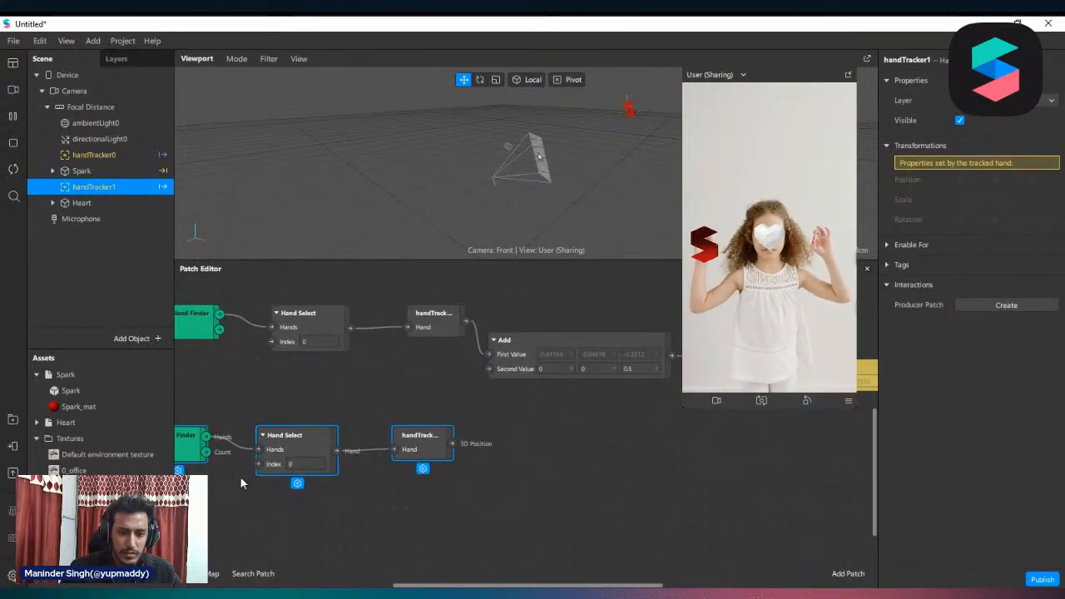
{"action": "scroll", "coordinate": [237, 483], "scroll_direction": "up", "scroll_amount": 1}
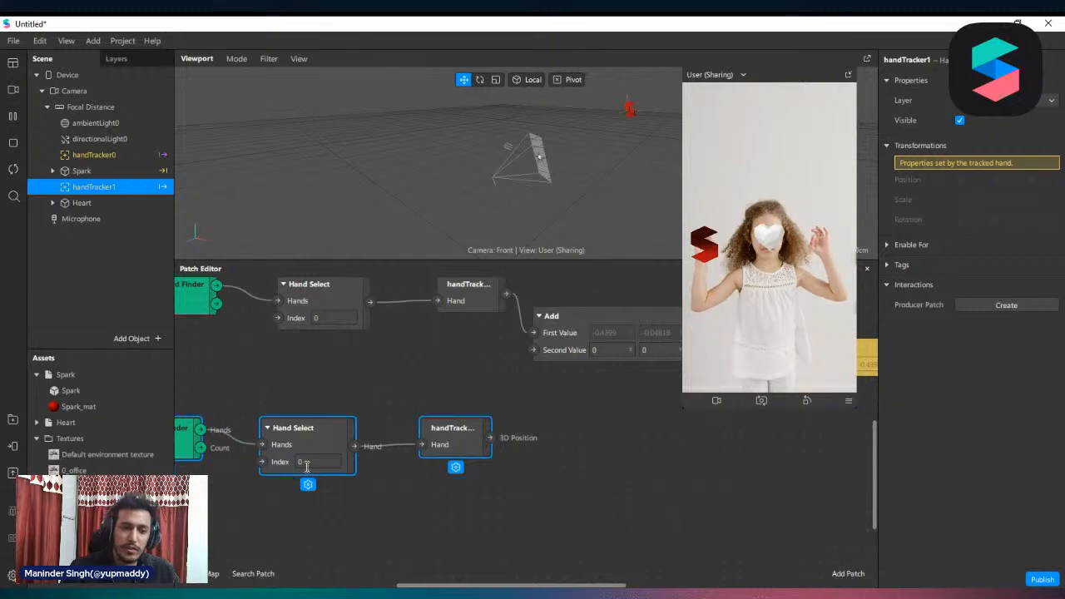
{"action": "left_click", "coordinate": [310, 462]}
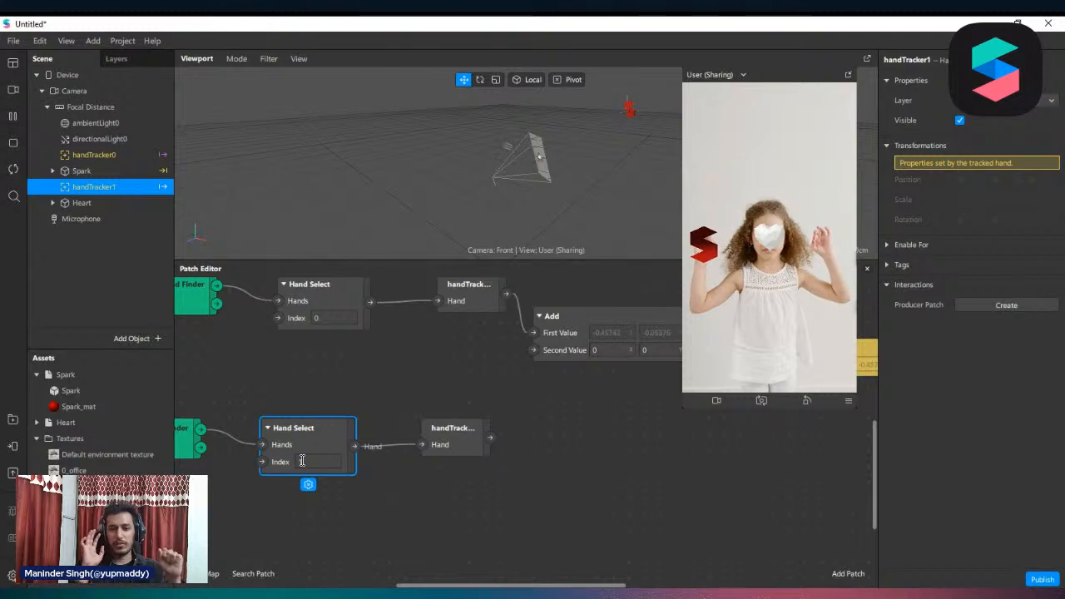
{"action": "type", "text": "1"}
{"action": "key", "text": "Return"}
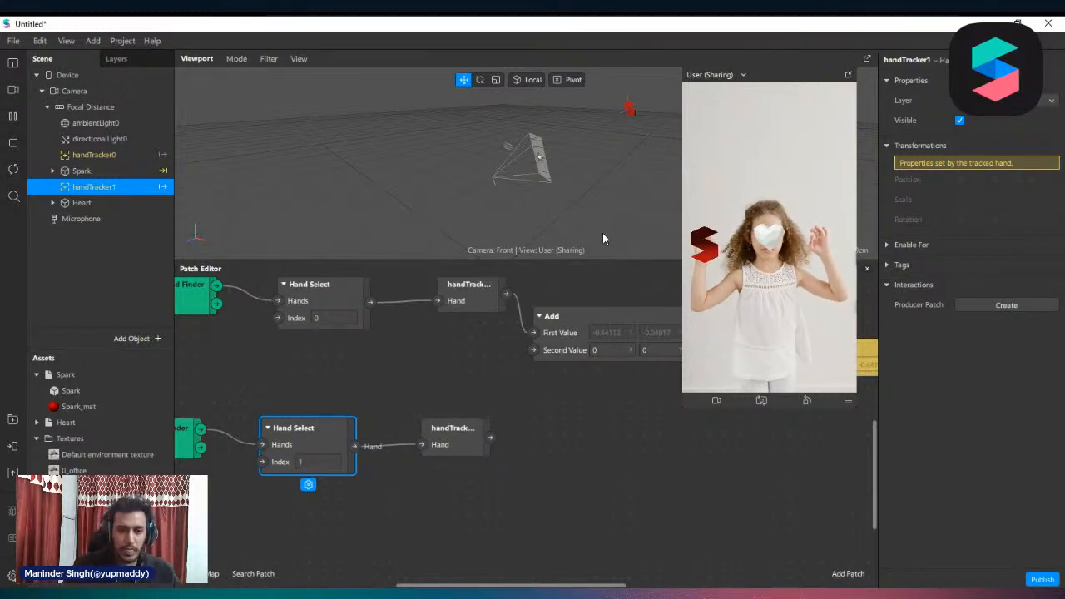
Duplicate the Add patch, place the copy below the original, and connect handTracker1's 3D position to its first value
{"action": "left_click", "coordinate": [550, 333]}
{"action": "key", "text": "ctrl+c"}
{"action": "key", "text": "ctrl+v"}
{"action": "left_click_drag", "start_coordinate": [564, 355], "coordinate": [547, 476]}
{"action": "left_click_drag", "start_coordinate": [491, 438], "coordinate": [533, 476]}
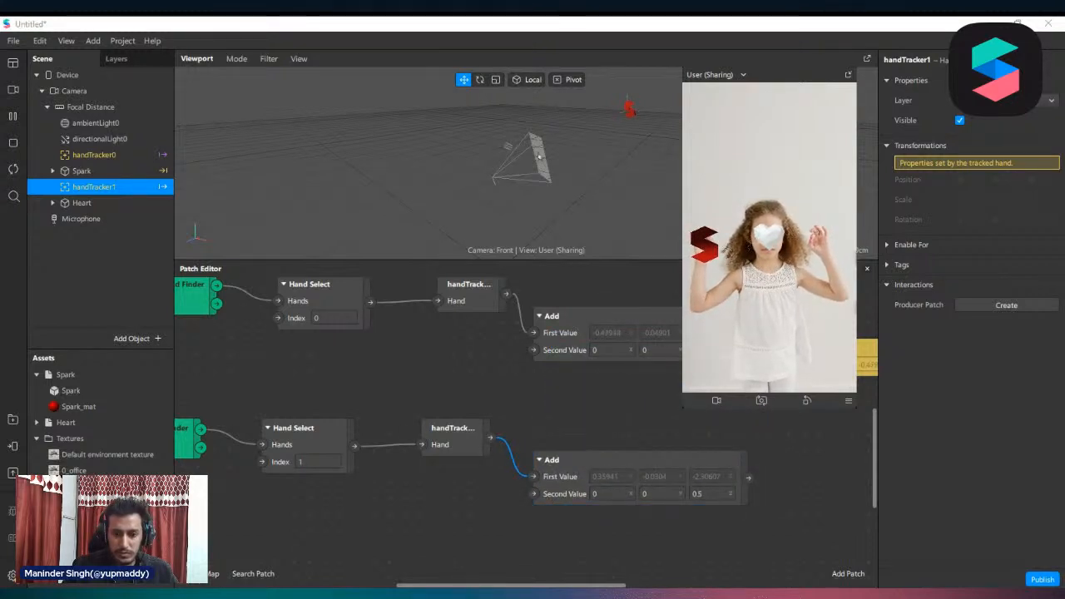
Create a 3D Position patch for Heart beside the copied Add patch and feed it with that patch's output
{"action": "scroll", "coordinate": [366, 489], "scroll_direction": "right", "scroll_amount": 4}
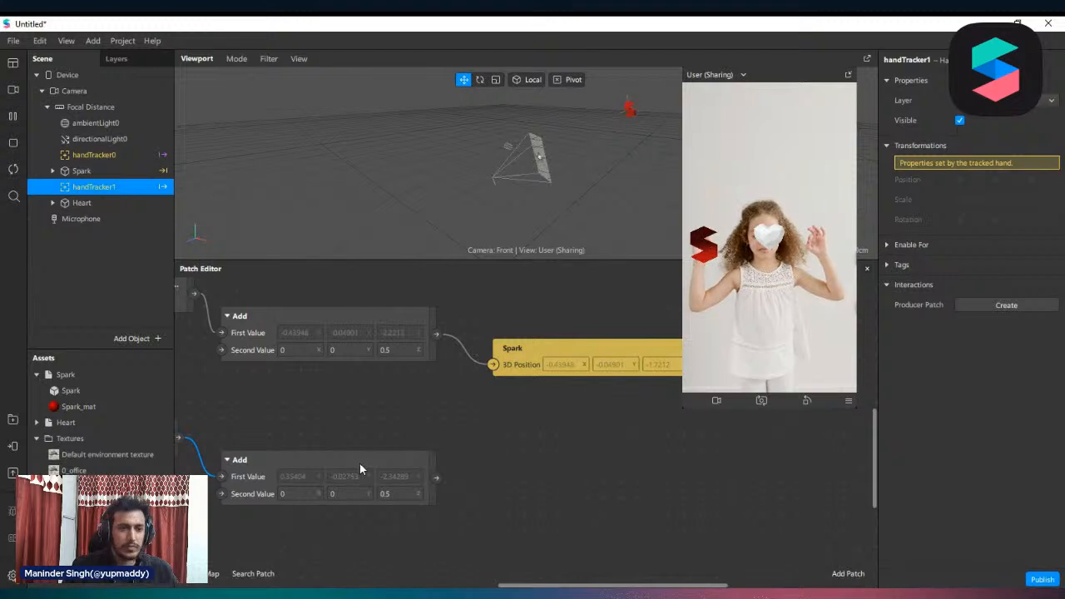
{"action": "left_click", "coordinate": [105, 204]}
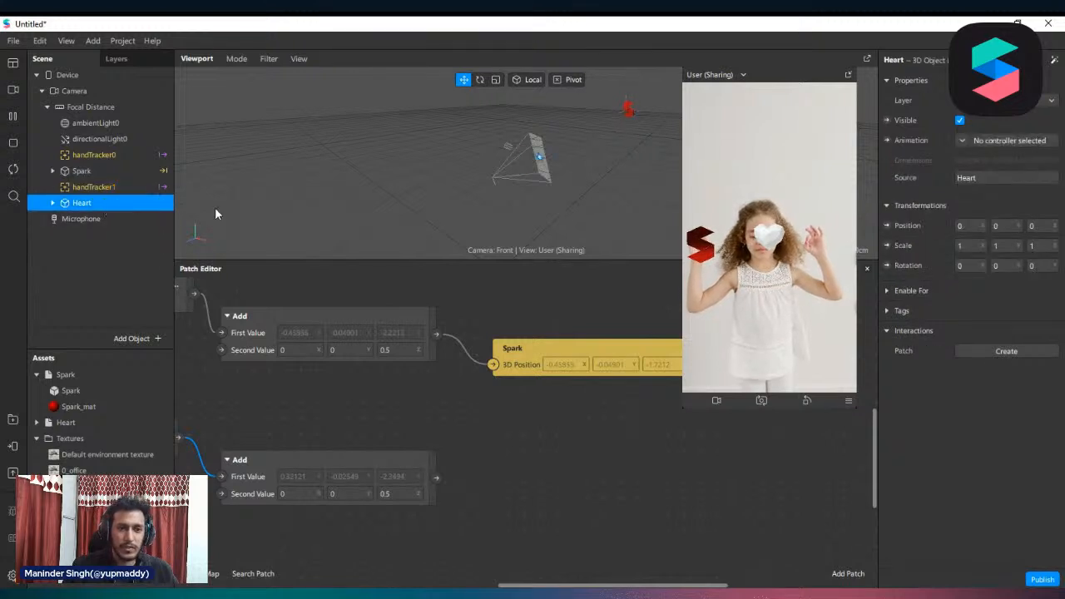
{"action": "left_click", "coordinate": [887, 225]}
{"action": "left_click_drag", "start_coordinate": [589, 443], "coordinate": [538, 475]}
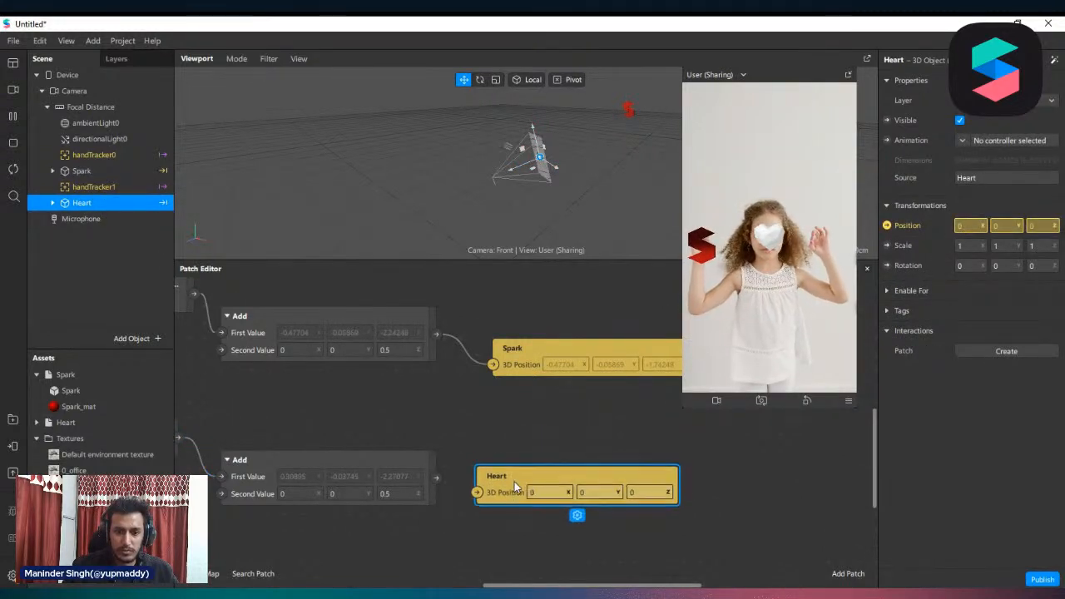
{"action": "left_click_drag", "start_coordinate": [436, 477], "coordinate": [476, 493]}
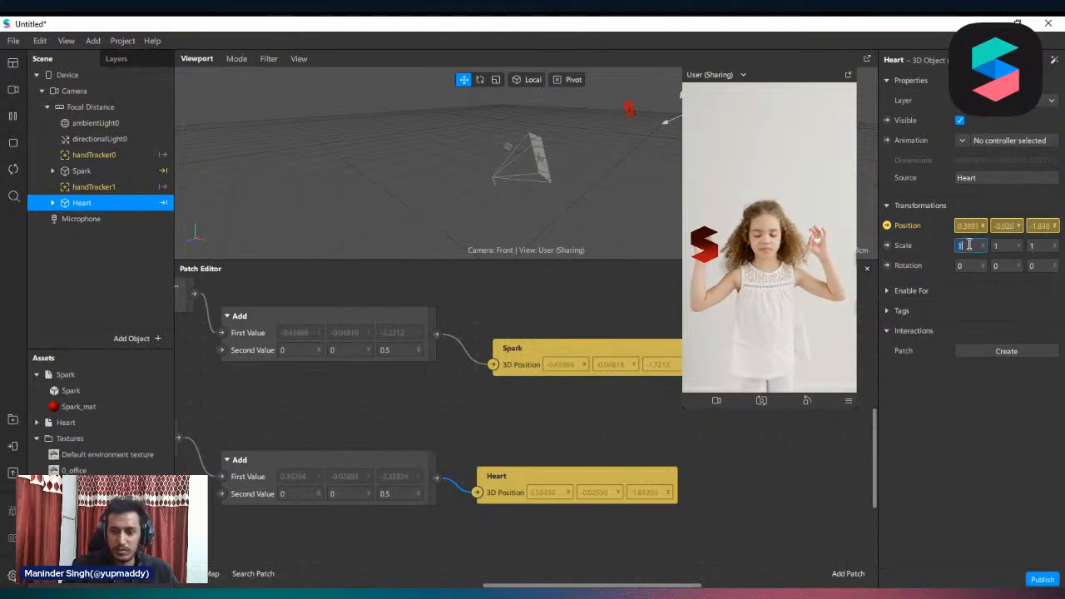
Scale Heart to 5 on all three axes
{"action": "type", "text": "5"}
{"action": "key", "text": "Return"}
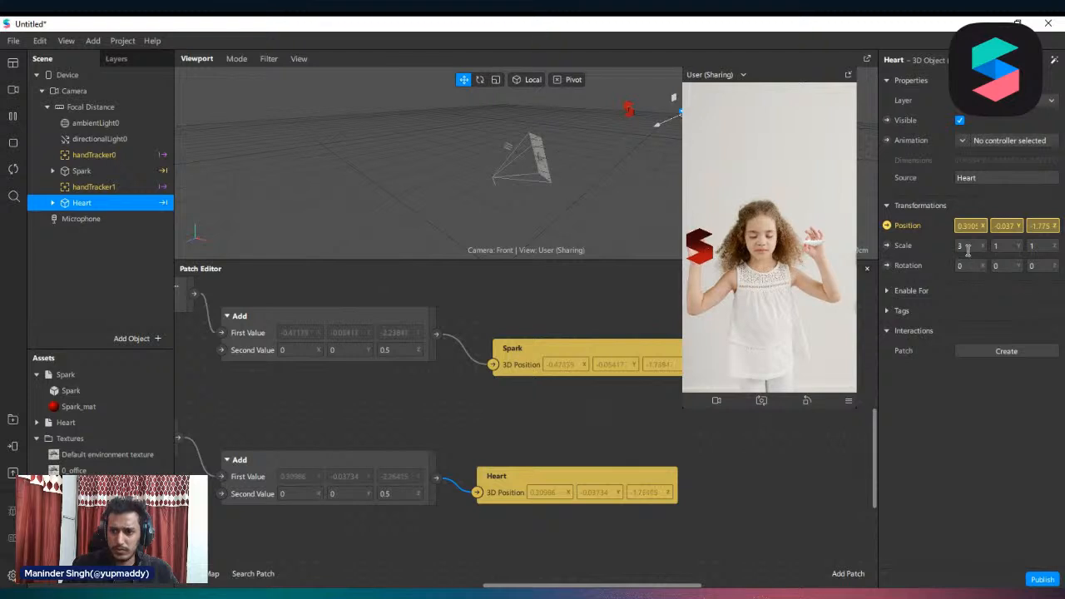
{"action": "left_click", "coordinate": [968, 246]}
{"action": "type", "text": "5"}
{"action": "key", "text": "Return"}
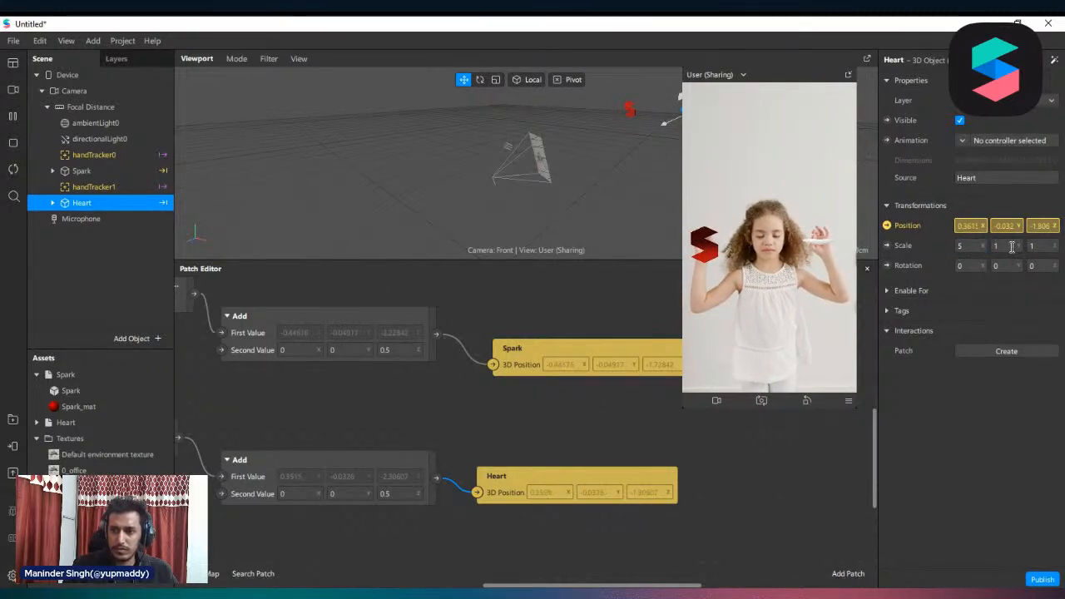
{"action": "type", "text": "5"}
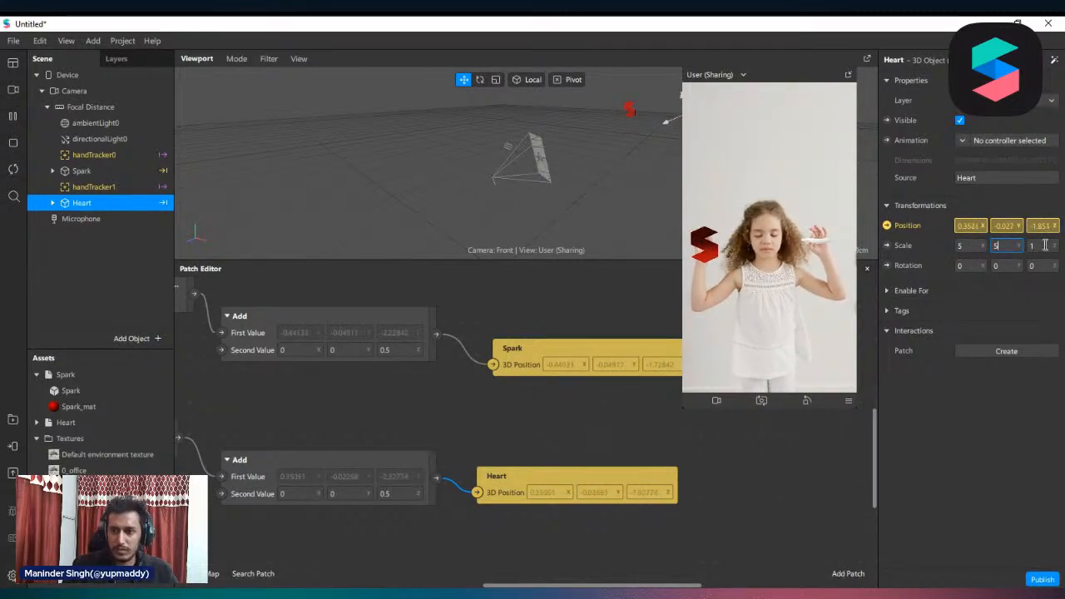
{"action": "left_click", "coordinate": [1045, 244]}
{"action": "type", "text": "5"}
{"action": "key", "text": "Return"}
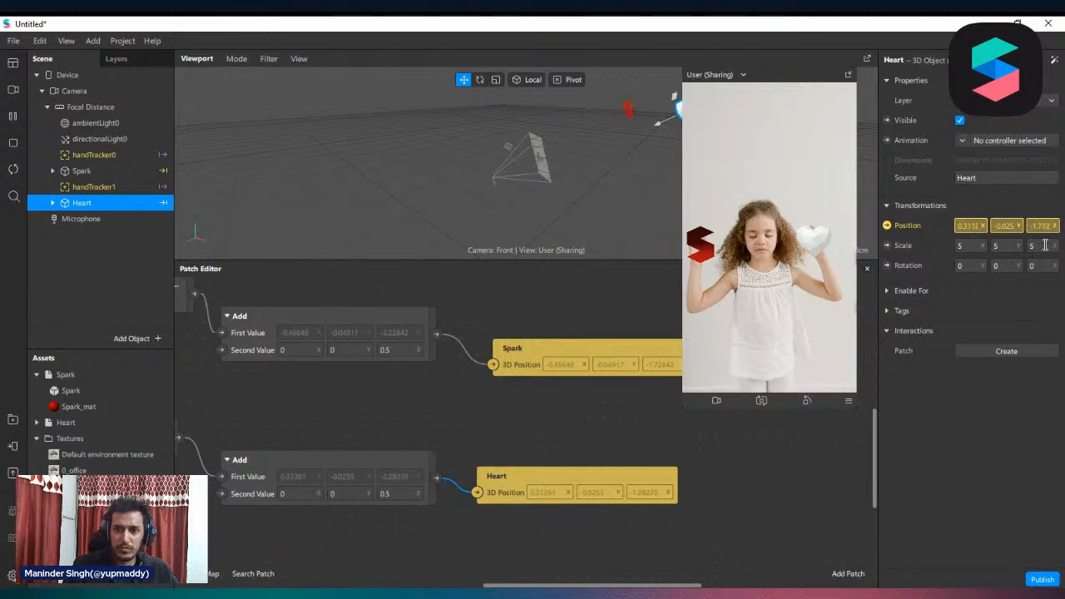
Give Heart_mat the 0_office environment texture, 100% metallic and 19% roughness
{"action": "left_click", "coordinate": [35, 422]}
{"action": "left_click", "coordinate": [83, 454]}
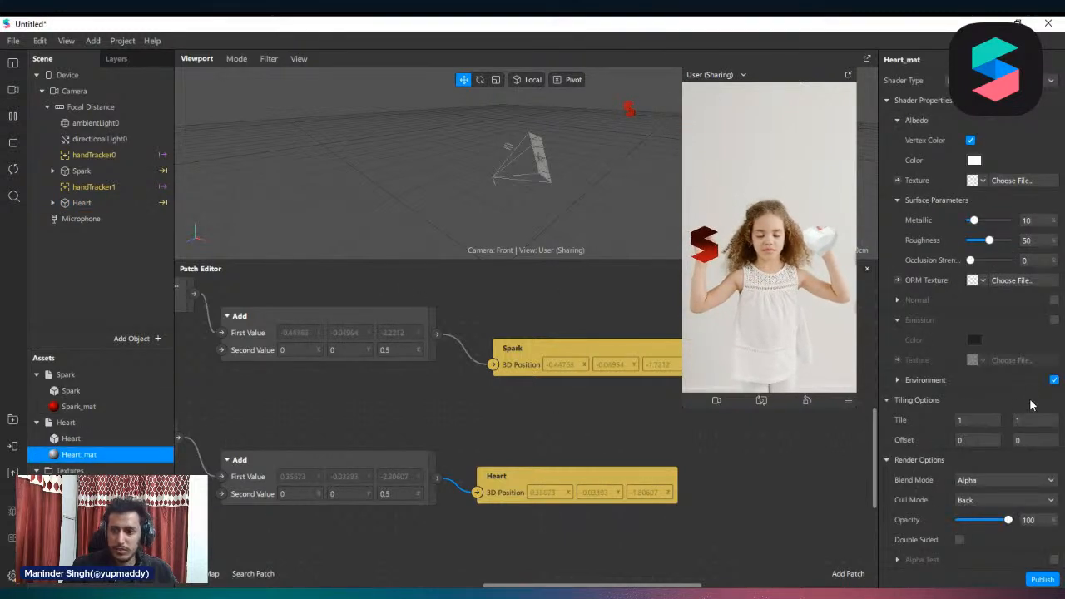
{"action": "left_click", "coordinate": [898, 380]}
{"action": "left_click", "coordinate": [991, 408]}
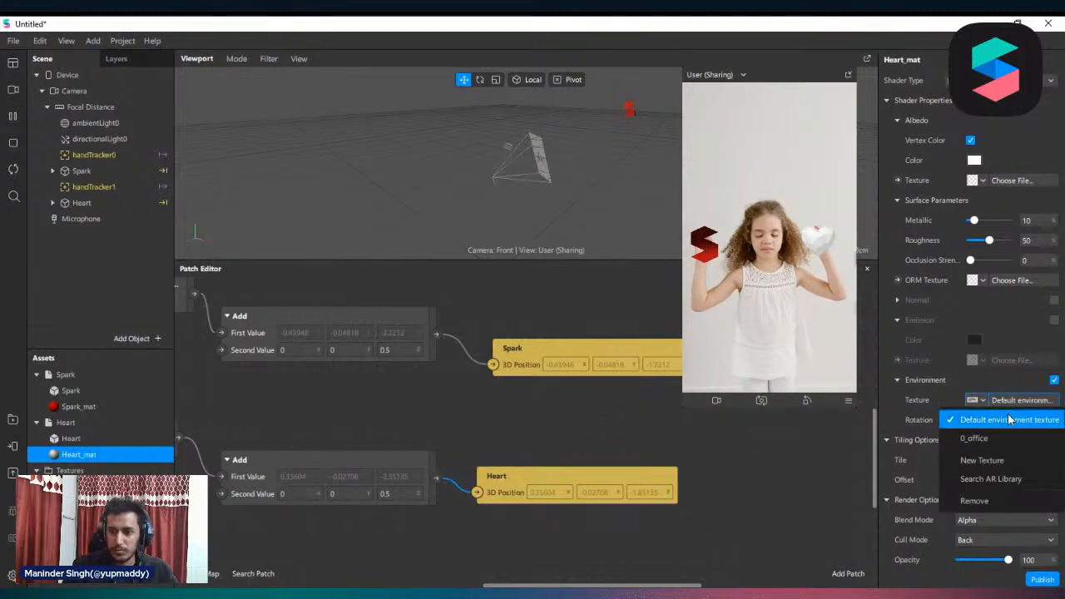
{"action": "left_click", "coordinate": [1013, 440]}
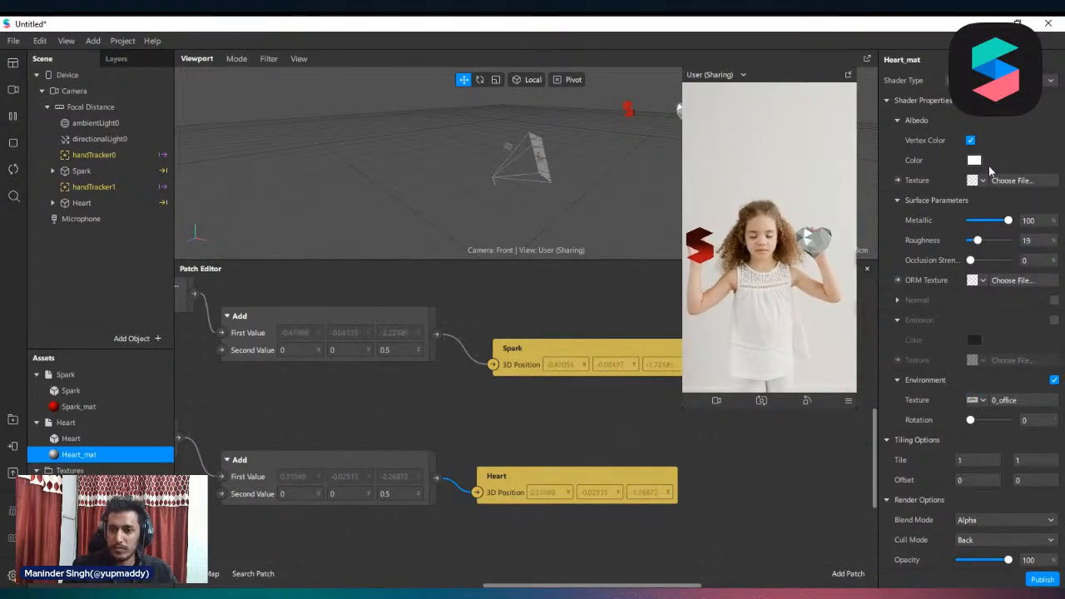
Color Heart_mat's albedo red
{"action": "left_click", "coordinate": [975, 161]}
{"action": "left_click_drag", "start_coordinate": [650, 184], "coordinate": [692, 185]}
{"action": "left_click", "coordinate": [619, 427]}
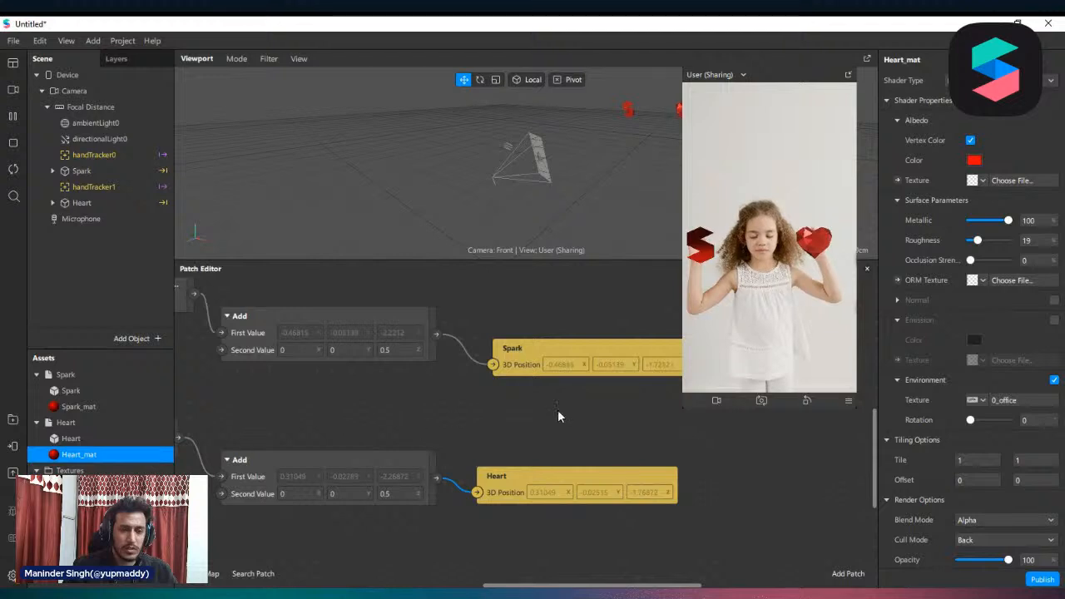
Apply the Pulse animation to the Heart object
{"action": "scroll", "coordinate": [558, 410], "scroll_direction": "down", "scroll_amount": 1, "text": "ctrl"}
{"action": "left_click", "coordinate": [91, 203]}
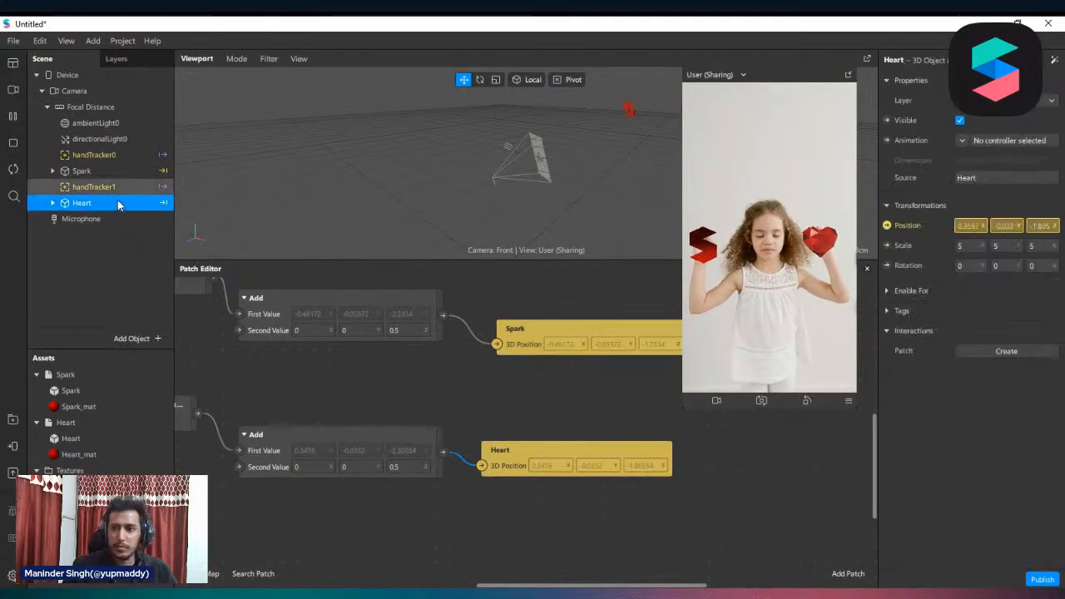
{"action": "left_click", "coordinate": [1053, 62]}
{"action": "mouse_move", "coordinate": [1012, 141]}
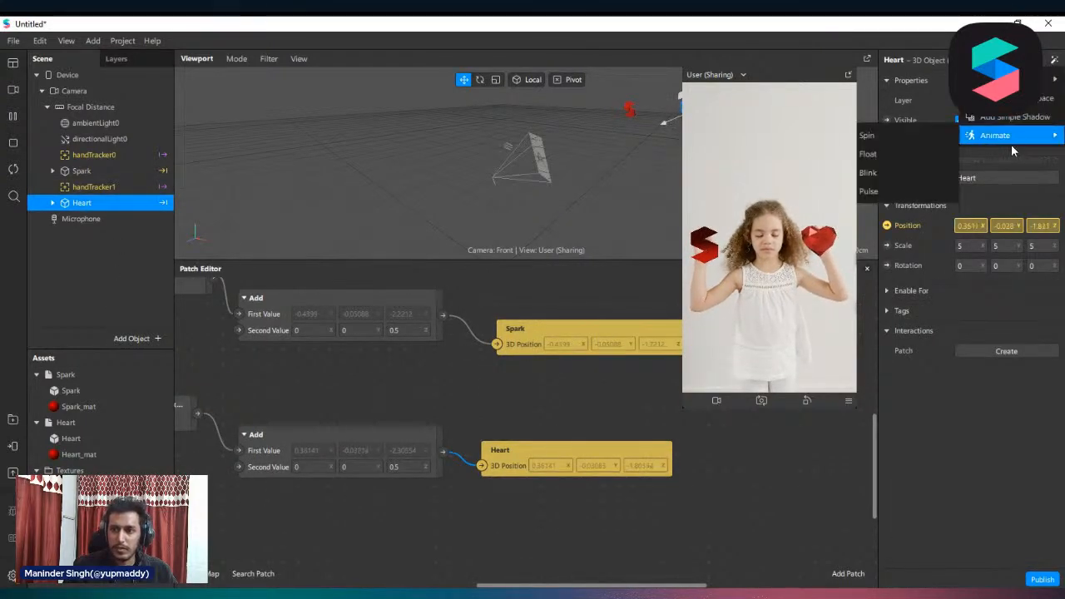
{"action": "left_click", "coordinate": [911, 192]}
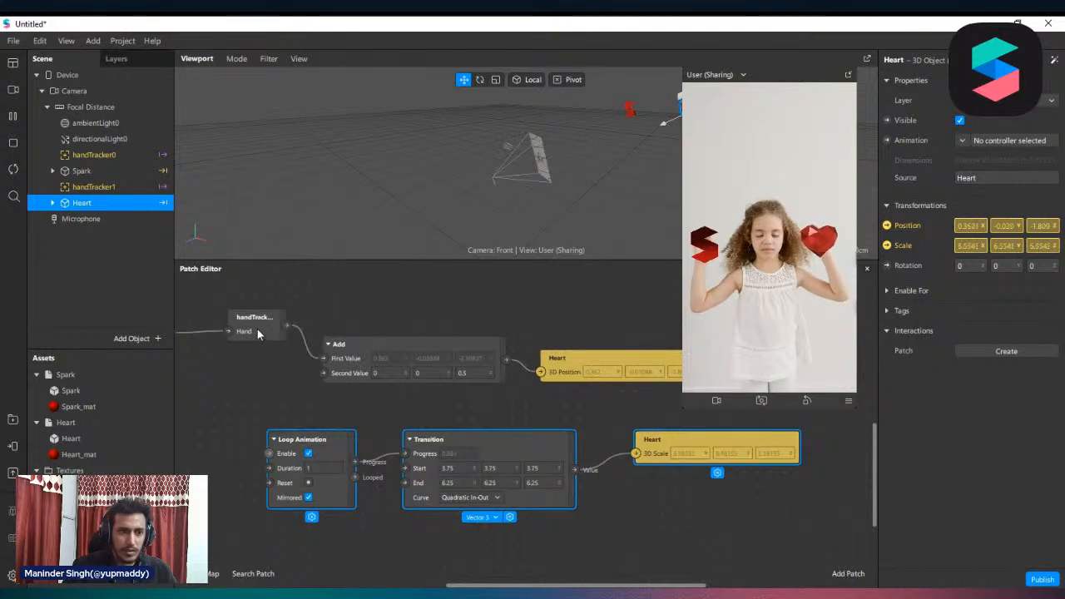
Create a 3D Scale patch for Spark below Heart's scale patch and connect the Transition value to it
{"action": "left_click", "coordinate": [77, 171]}
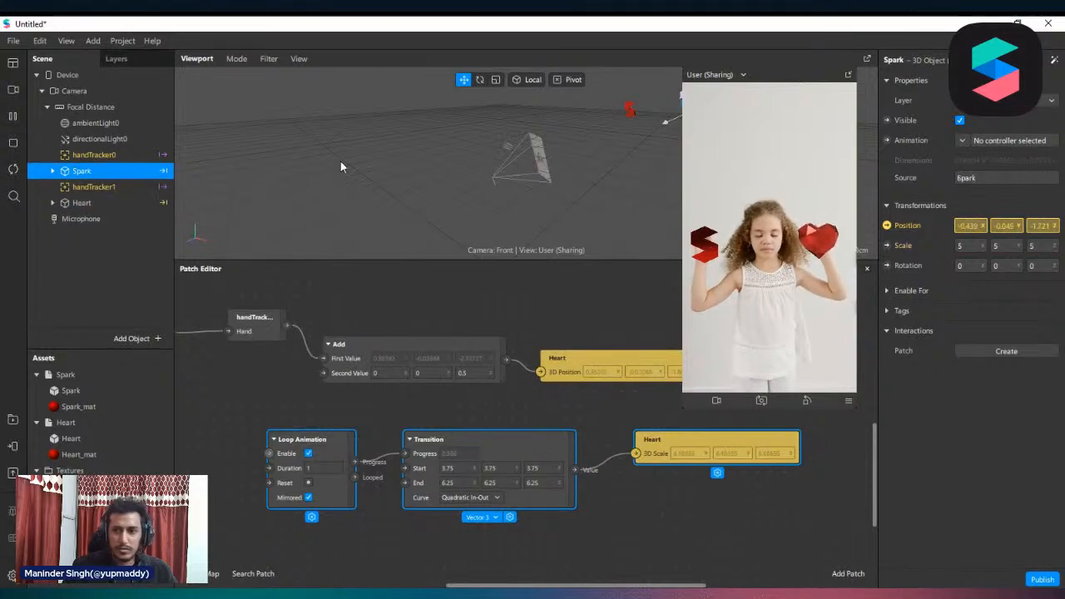
{"action": "left_click", "coordinate": [887, 245]}
{"action": "left_click_drag", "start_coordinate": [605, 441], "coordinate": [710, 481]}
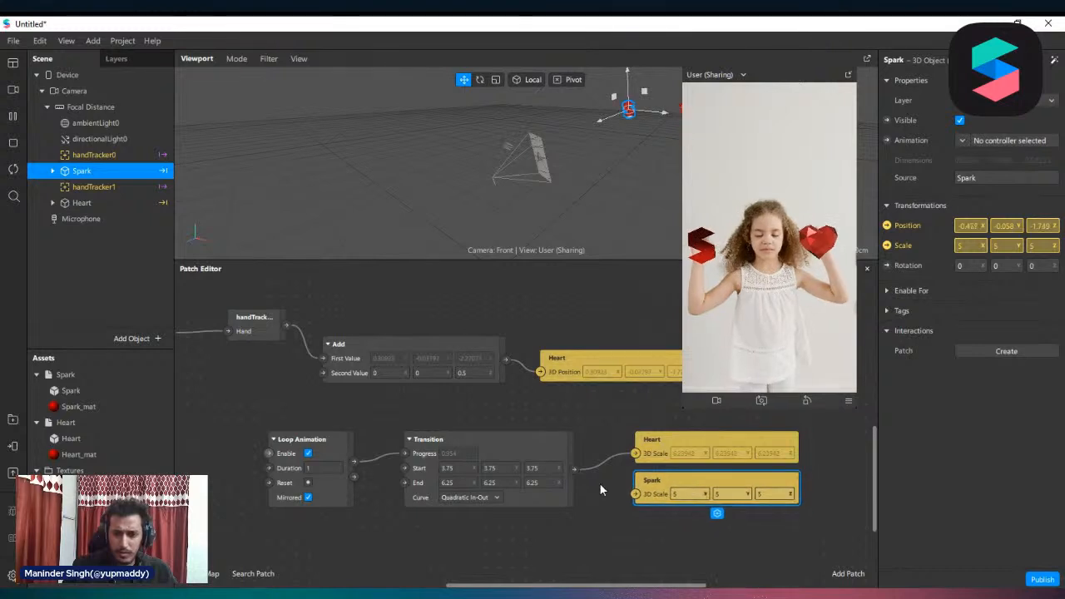
{"action": "left_click_drag", "start_coordinate": [574, 469], "coordinate": [638, 494]}
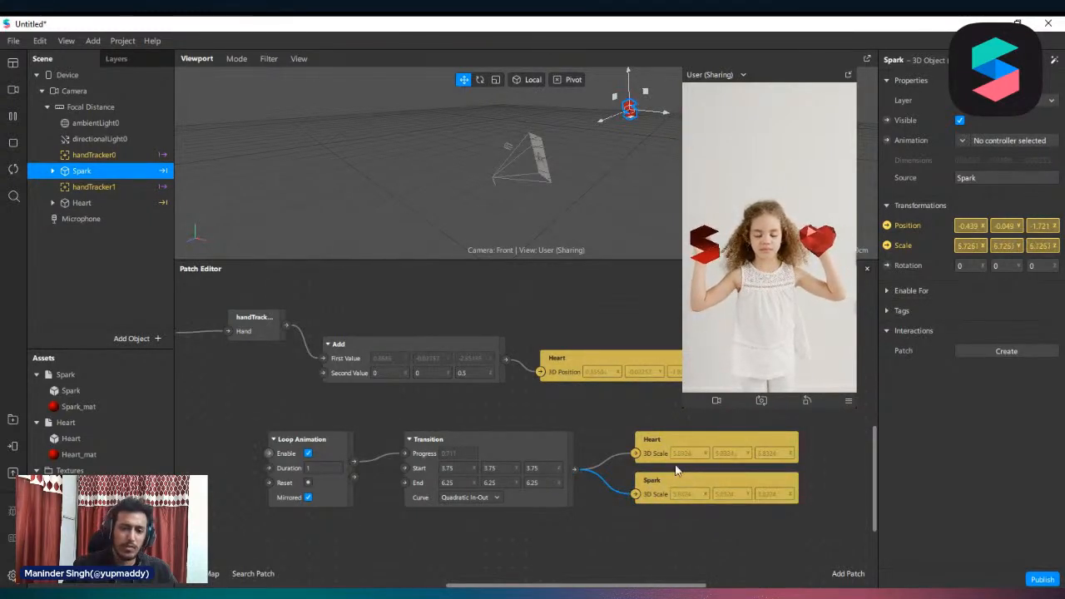
Move the Loop Animation, Transition and both 3D Scale patches together farther below the Heart position chain
{"action": "left_click", "coordinate": [699, 497]}
{"action": "left_click_drag", "start_coordinate": [538, 498], "coordinate": [276, 492]}
{"action": "left_click", "coordinate": [542, 447]}
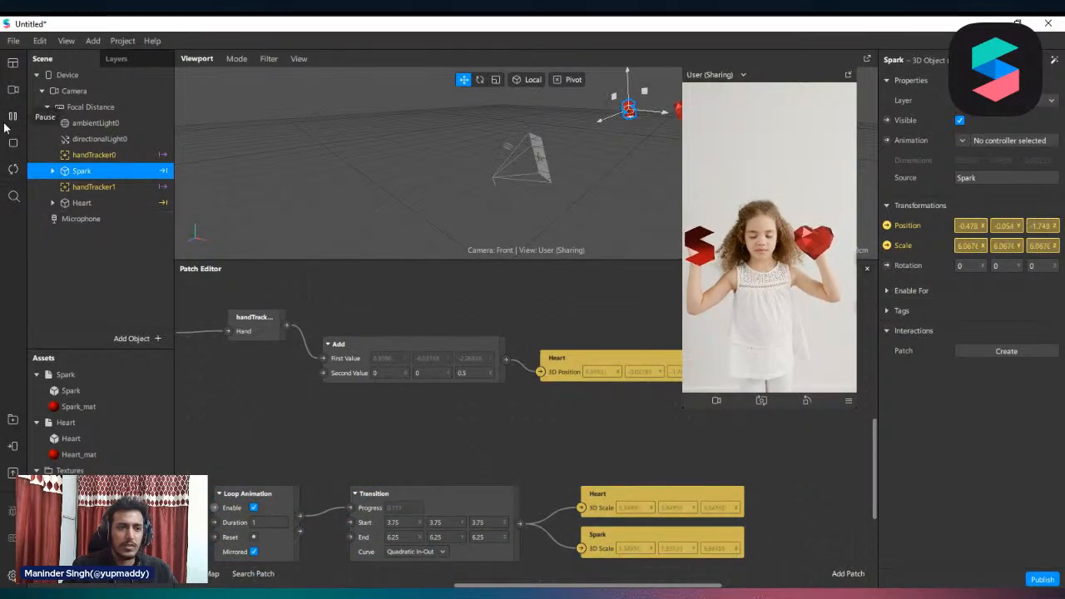
Switch the real-time simulation to the sample video right after the current one and enlarge the viewport to inspect both objects
{"action": "left_click", "coordinate": [12, 89]}
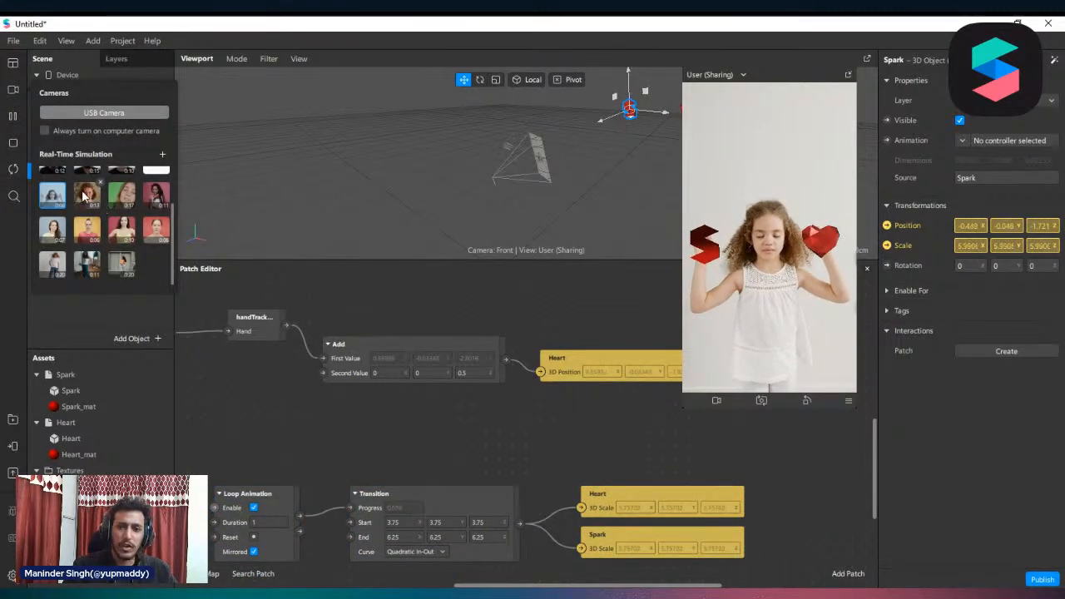
{"action": "left_click", "coordinate": [94, 198]}
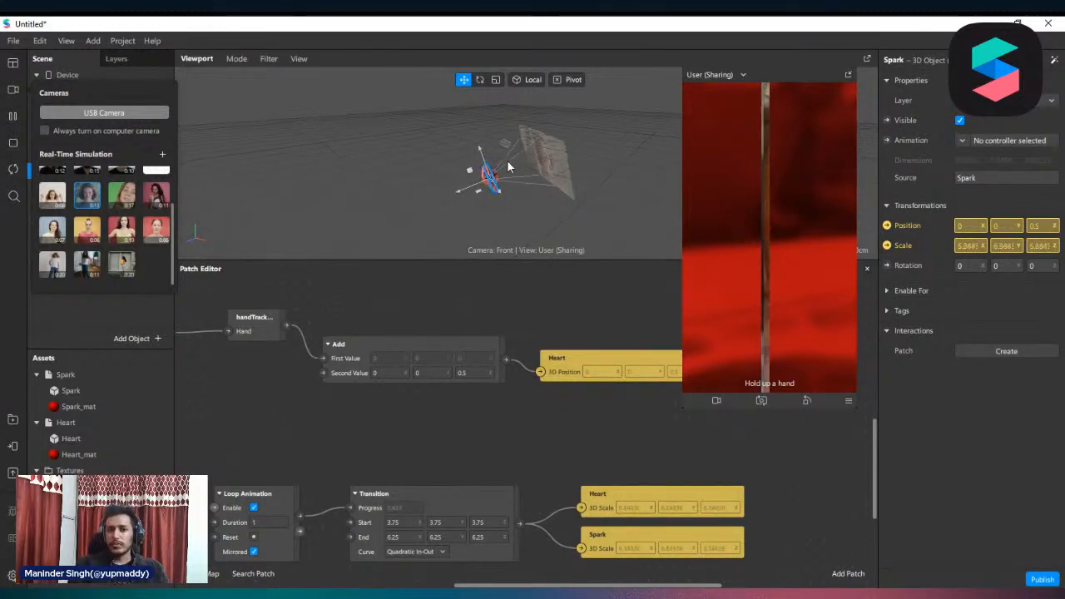
{"action": "scroll", "coordinate": [506, 160], "scroll_direction": "up", "scroll_amount": 5}
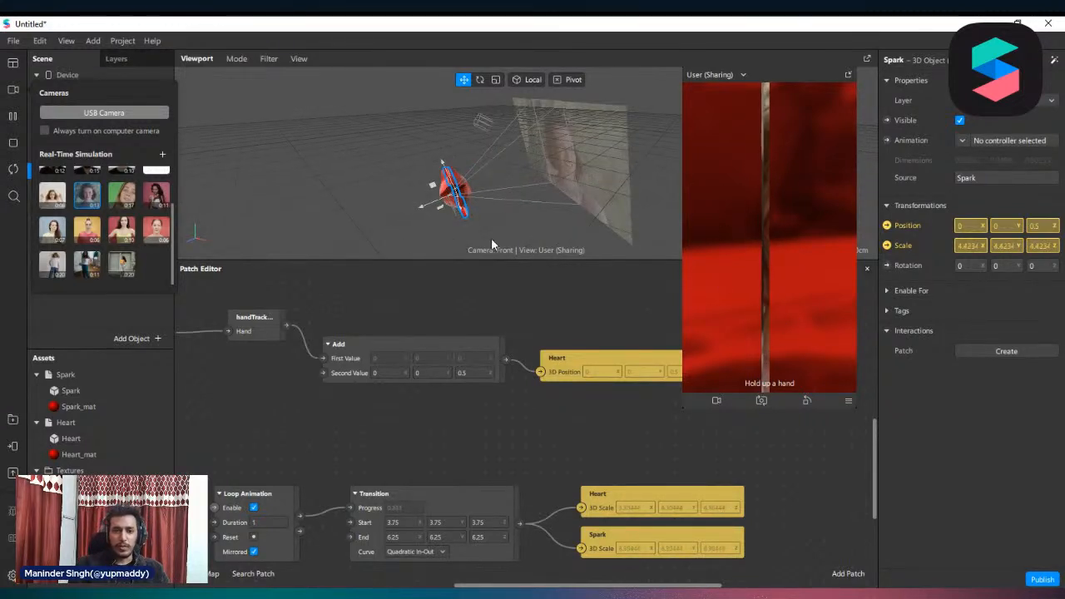
{"action": "left_click_drag", "start_coordinate": [486, 261], "coordinate": [523, 237]}
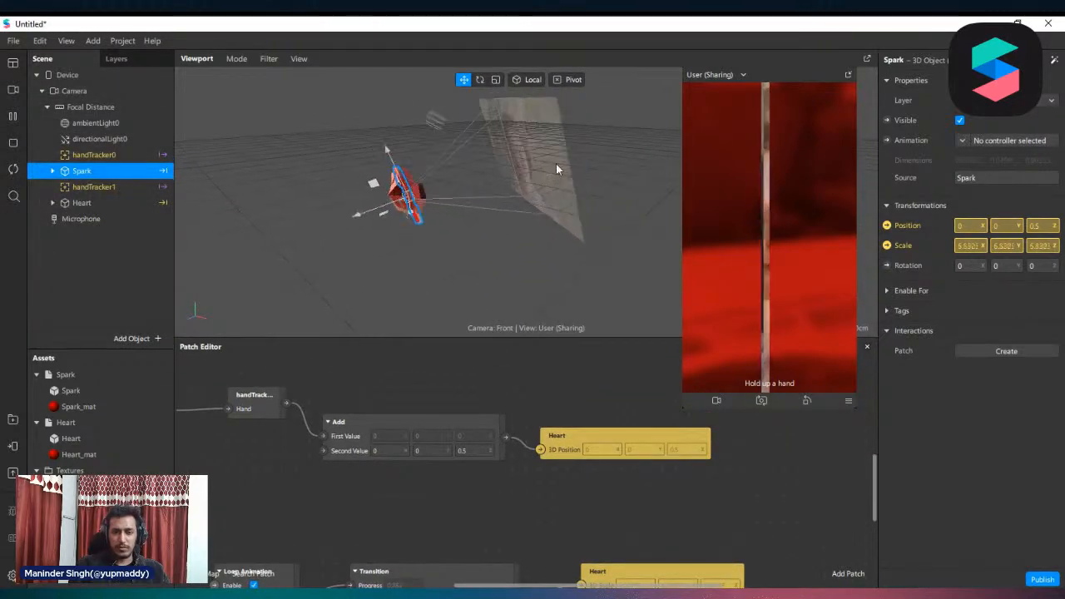
{"action": "left_click", "coordinate": [236, 58]}
{"action": "left_click", "coordinate": [269, 59]}
{"action": "mouse_move", "coordinate": [236, 58]}
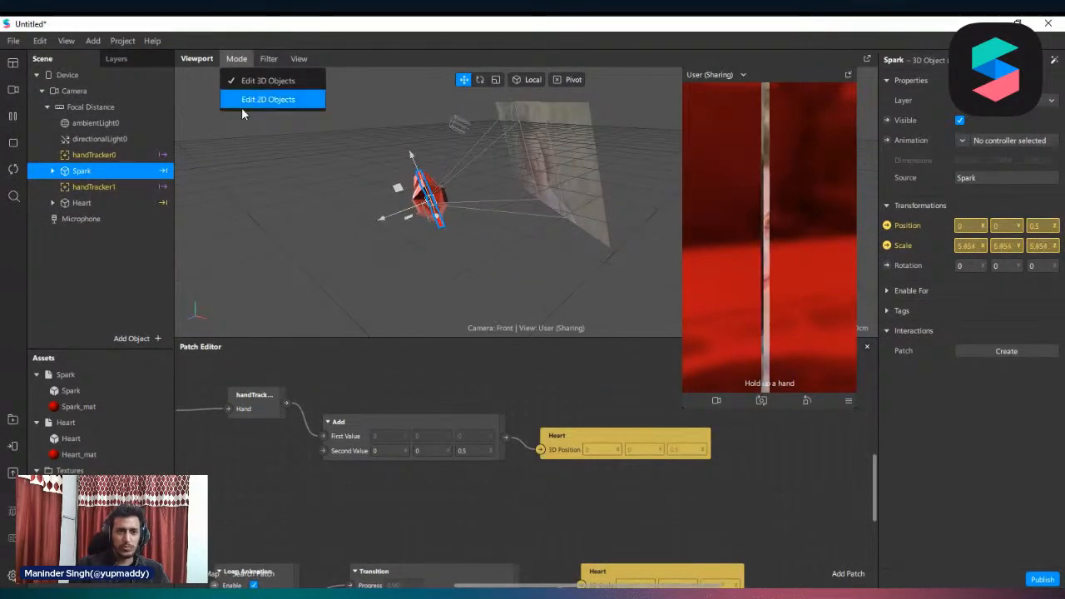
Switch the viewport to editing 2D objects and back to 3D objects to compare how Spark and Heart sit together
{"action": "left_click", "coordinate": [243, 104]}
{"action": "scroll", "coordinate": [481, 183], "scroll_direction": "up", "scroll_amount": 5}
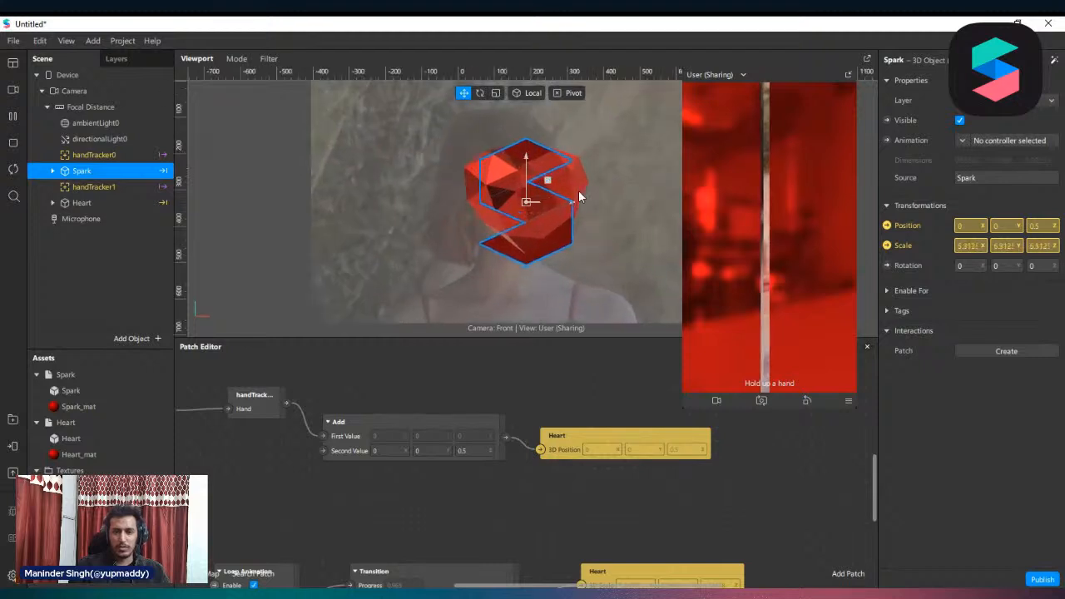
{"action": "left_click", "coordinate": [236, 59]}
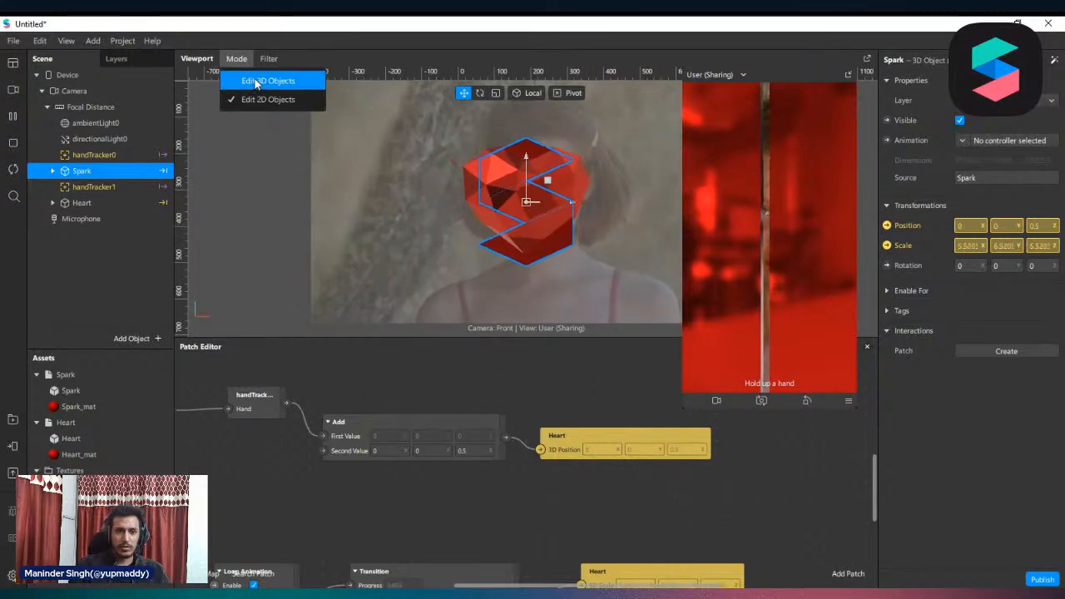
{"action": "left_click", "coordinate": [263, 80]}
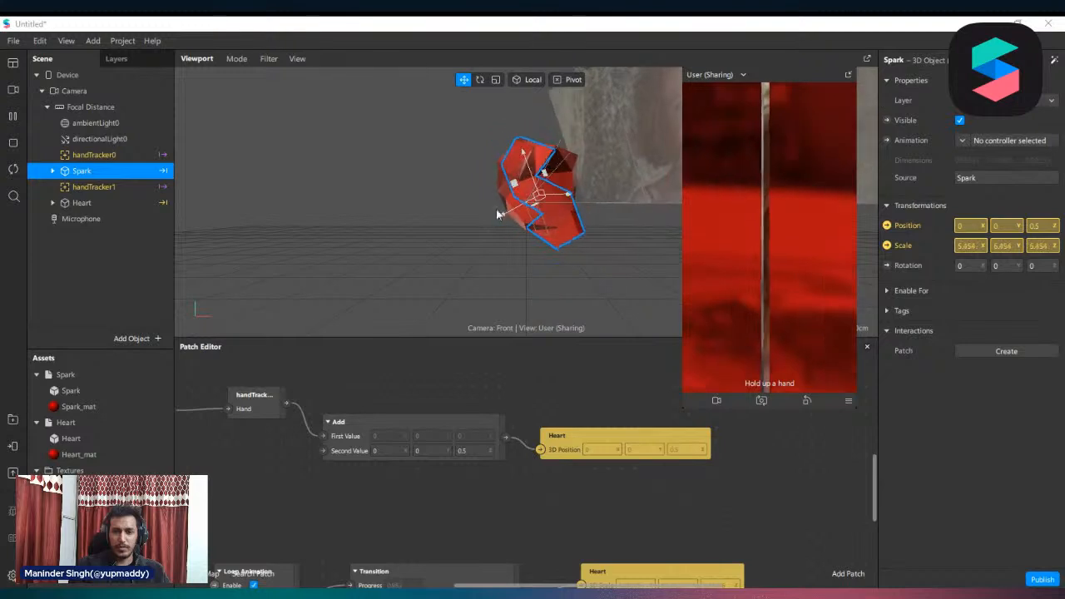
{"action": "scroll", "coordinate": [562, 435], "scroll_direction": "up", "scroll_amount": 4}
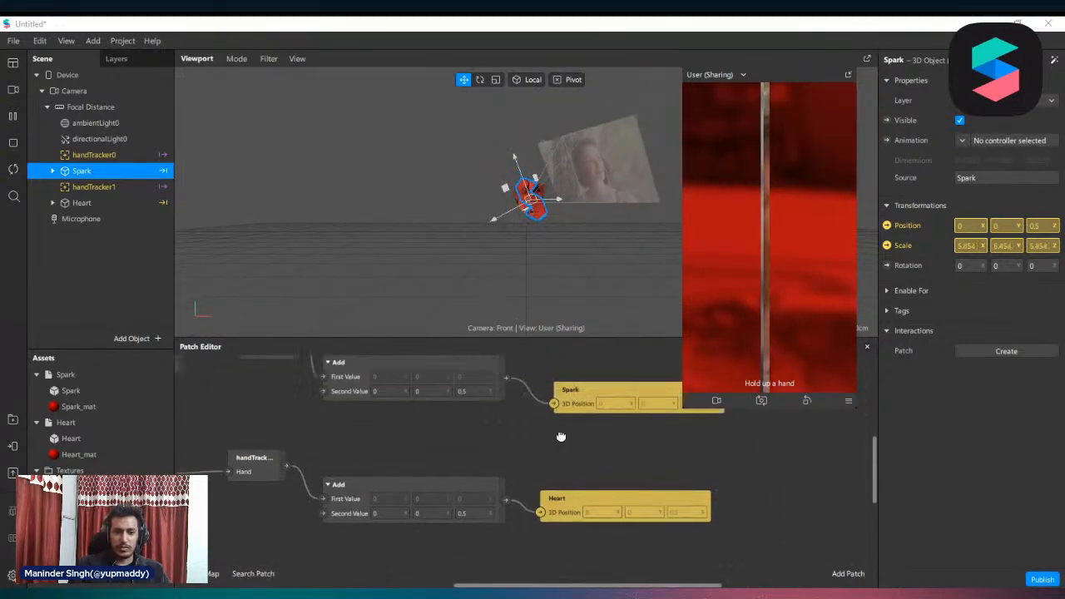
Add an Equals Exactly patch fed by the 3D Position output of the hand tracker patch that drives Spark
{"action": "scroll", "coordinate": [560, 436], "scroll_direction": "down", "scroll_amount": 1}
{"action": "scroll", "coordinate": [473, 443], "scroll_direction": "up", "scroll_amount": 2}
{"action": "scroll", "coordinate": [473, 443], "scroll_direction": "down", "scroll_amount": 1}
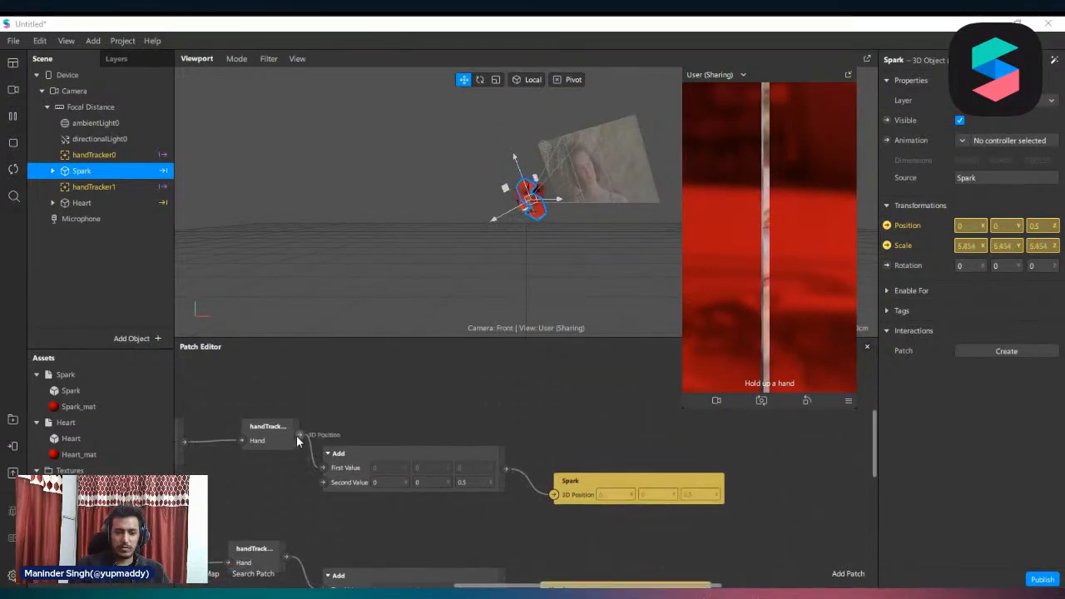
{"action": "left_click_drag", "start_coordinate": [348, 407], "coordinate": [347, 402]}
{"action": "type", "text": "e"}
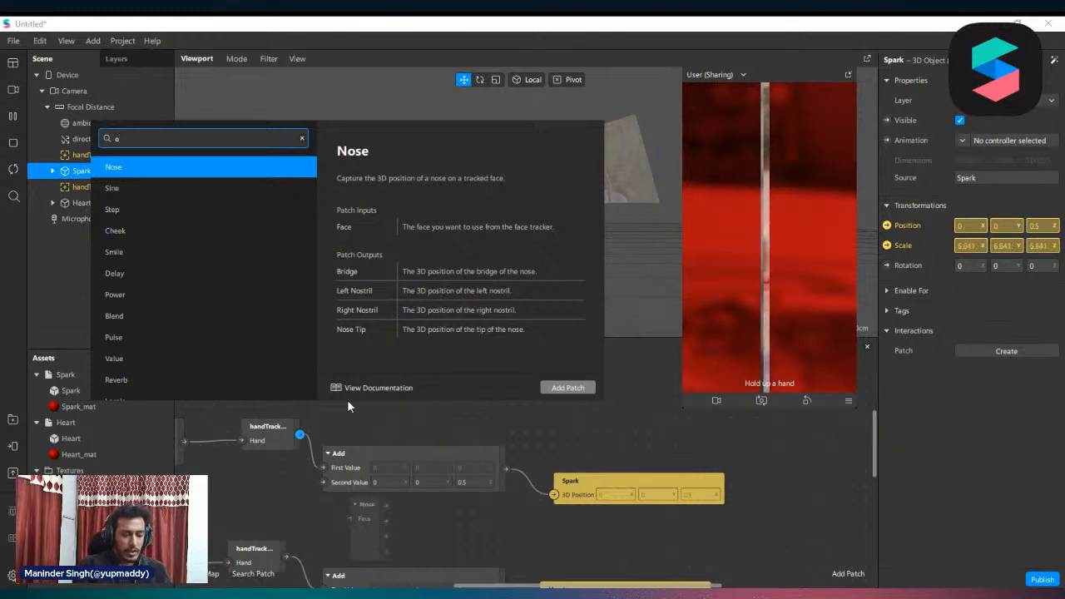
{"action": "type", "text": "q"}
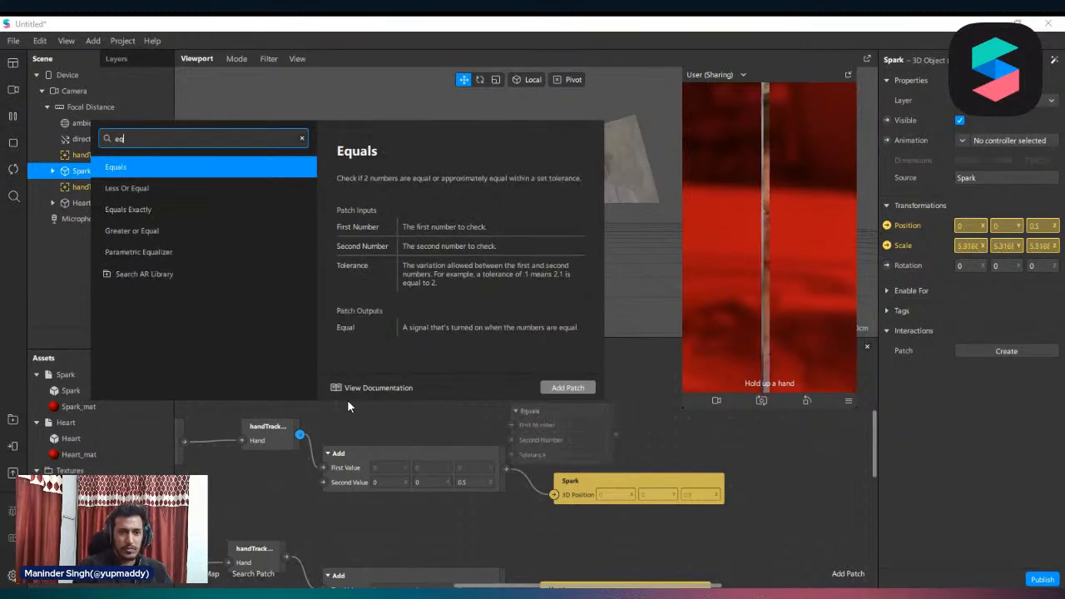
{"action": "key", "text": "Down"}
{"action": "key", "text": "Down"}
{"action": "key", "text": "Return"}
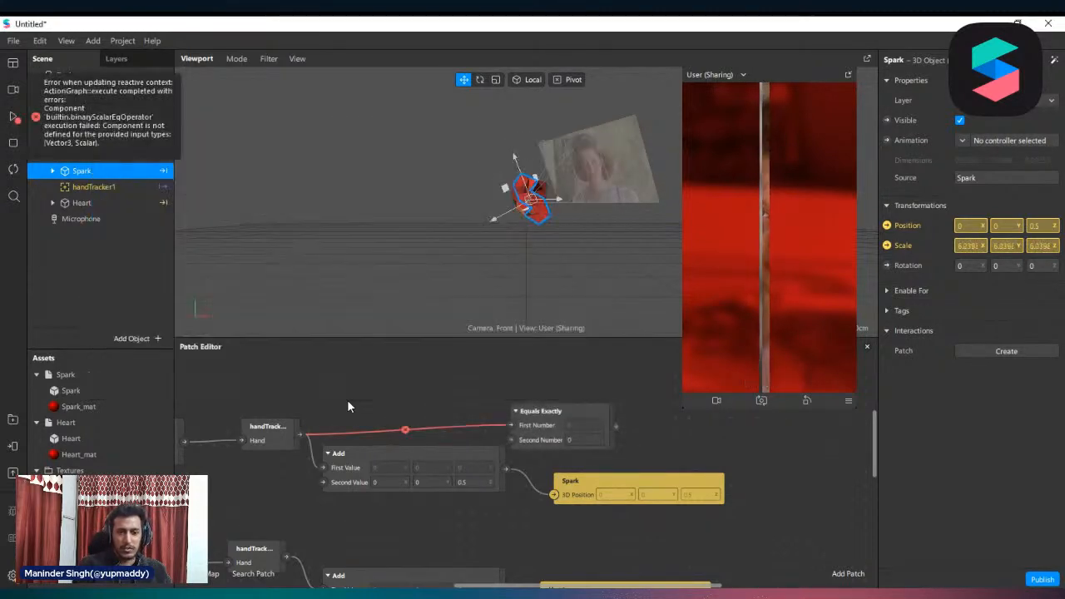
Place Equals Exactly above Spark's Add patch, set to Vector 3, and connect its output to a Visible patch for Spark
{"action": "left_click_drag", "start_coordinate": [553, 427], "coordinate": [359, 397]}
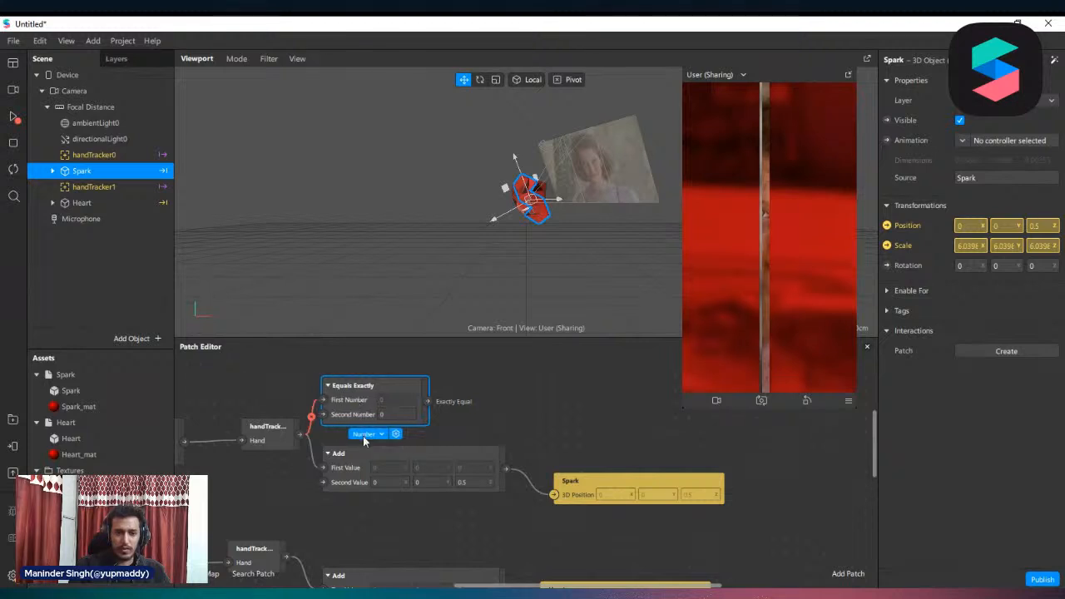
{"action": "left_click", "coordinate": [364, 436]}
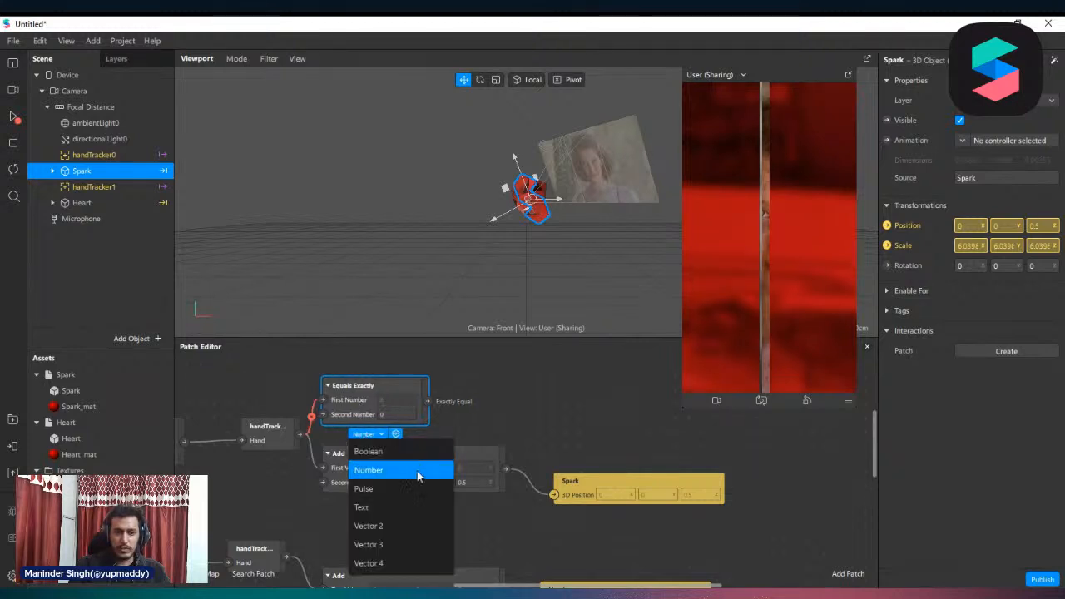
{"action": "left_click", "coordinate": [396, 545]}
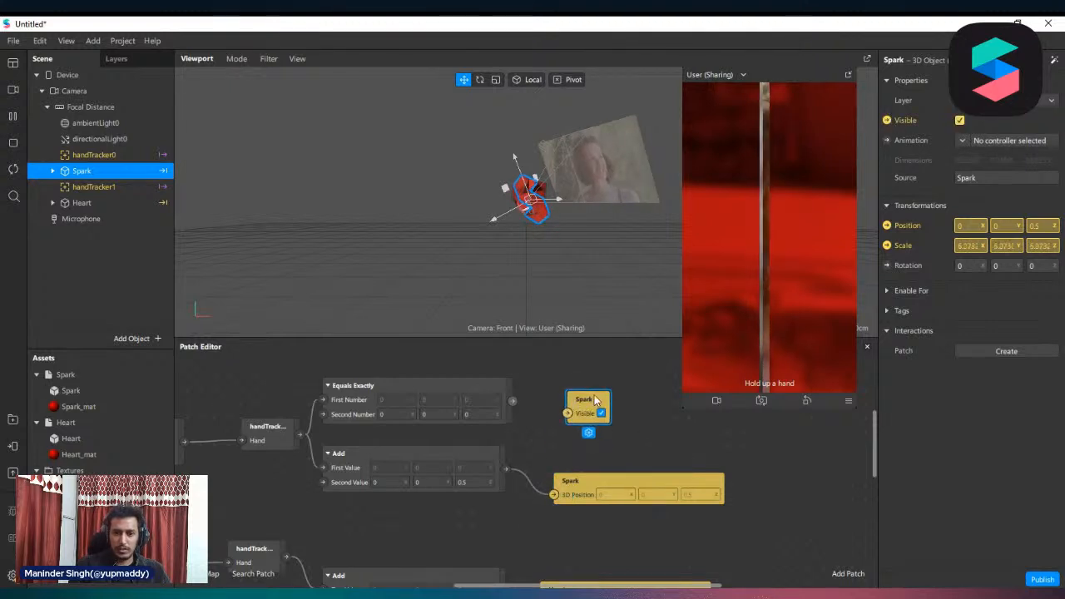
{"action": "left_click_drag", "start_coordinate": [513, 401], "coordinate": [560, 414]}
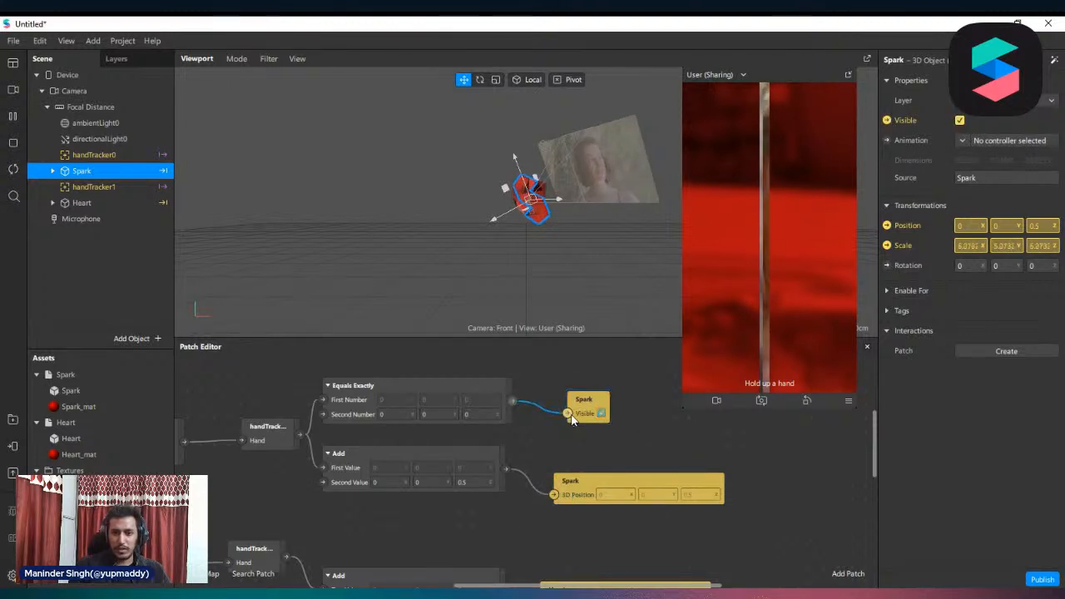
Move Heart's Add and 3D Position patches farther below the Spark chain to free space above them
{"action": "scroll", "coordinate": [583, 408], "scroll_direction": "down", "scroll_amount": 2}
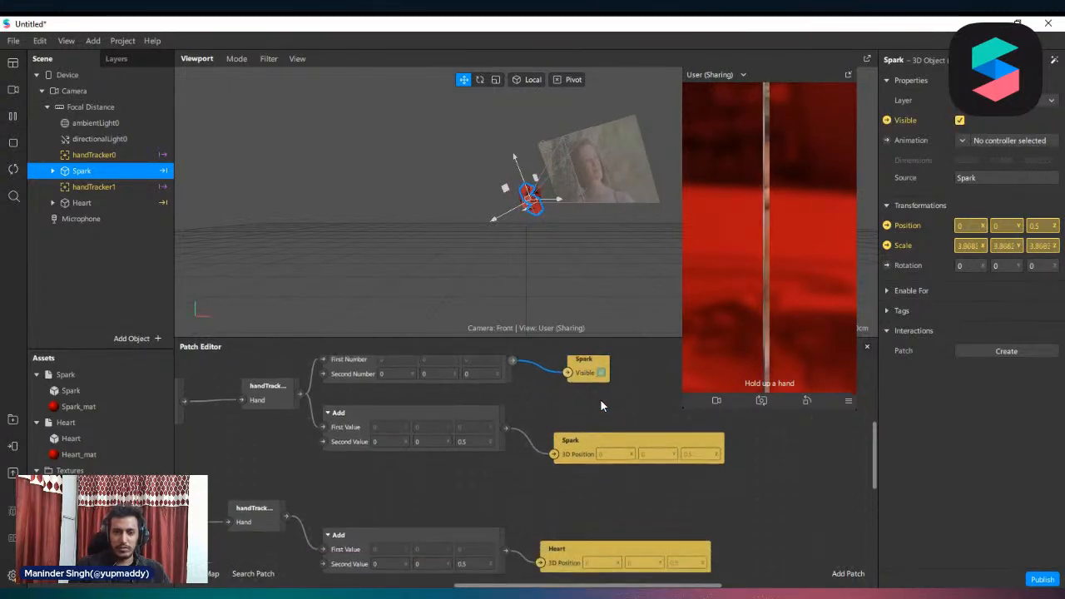
{"action": "left_click", "coordinate": [93, 202]}
{"action": "scroll", "coordinate": [382, 511], "scroll_direction": "down", "scroll_amount": 2}
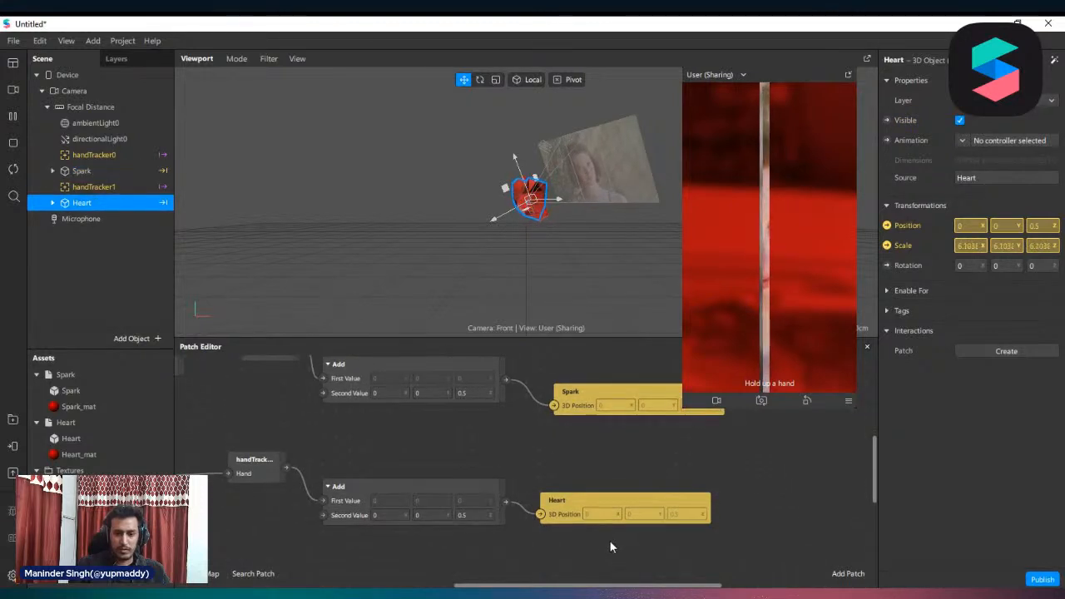
{"action": "left_click_drag", "start_coordinate": [611, 546], "coordinate": [449, 548]}
{"action": "scroll", "coordinate": [481, 476], "scroll_direction": "up", "scroll_amount": 2}
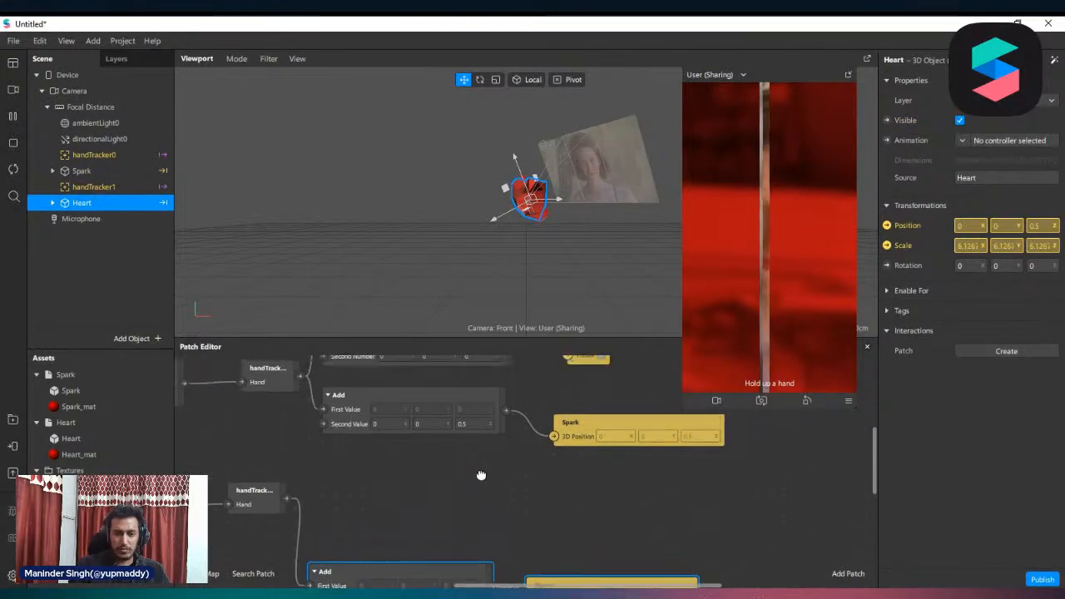
Insert a Not patch between Equals Exactly and Spark's Visible patch, and select Spark to check its visibility
{"action": "scroll", "coordinate": [481, 475], "scroll_direction": "up", "scroll_amount": 2}
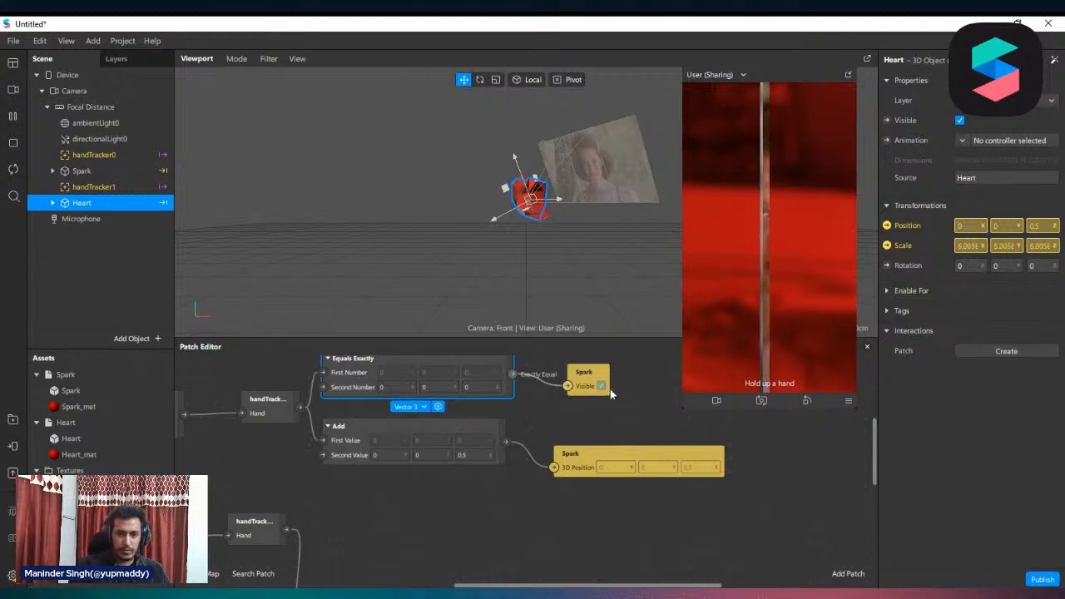
{"action": "left_click_drag", "start_coordinate": [589, 381], "coordinate": [620, 381]}
{"action": "left_click_drag", "start_coordinate": [510, 375], "coordinate": [530, 384]}
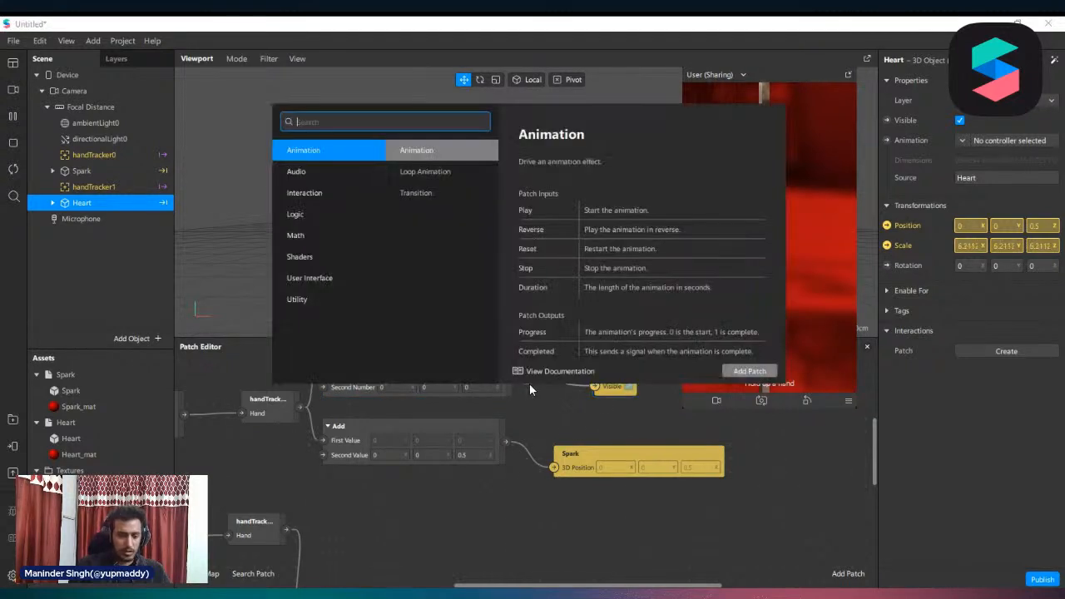
{"action": "type", "text": "not"}
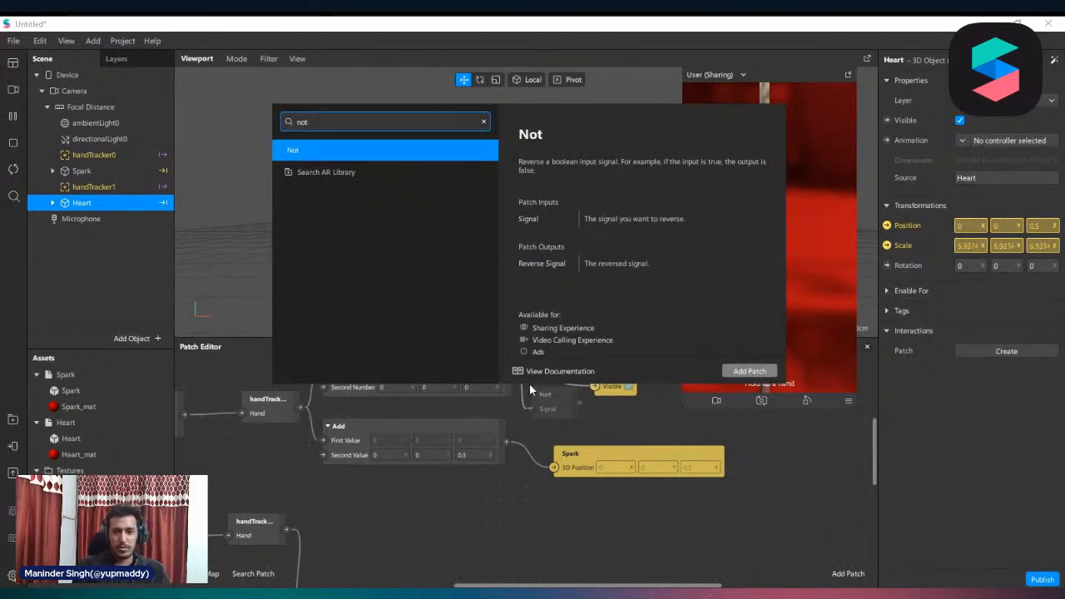
{"action": "key", "text": "Return"}
{"action": "left_click_drag", "start_coordinate": [549, 401], "coordinate": [633, 386]}
{"action": "left_click", "coordinate": [586, 379]}
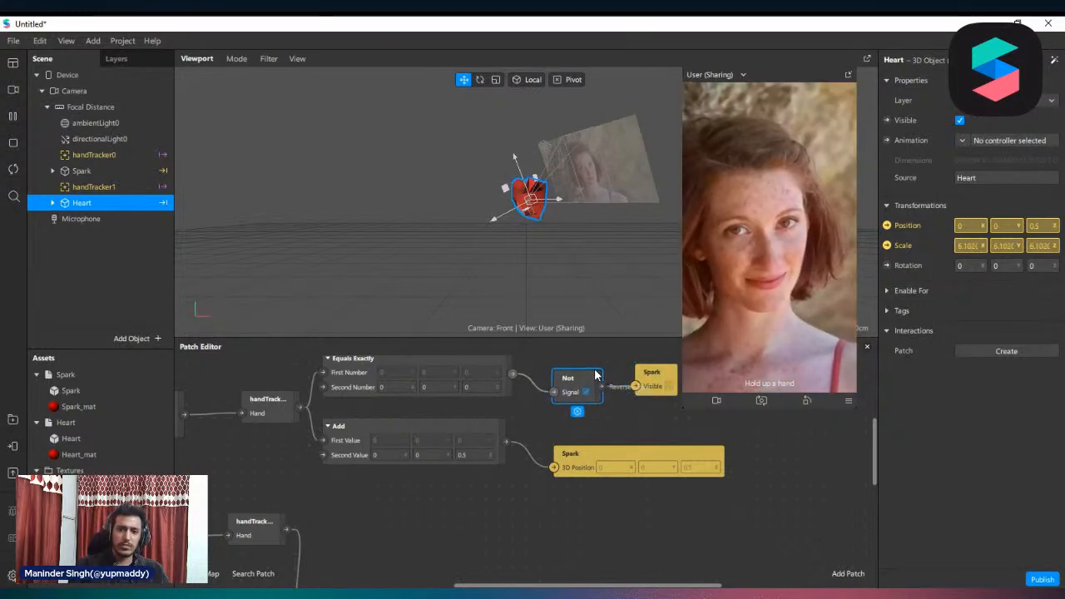
{"action": "left_click", "coordinate": [106, 170]}
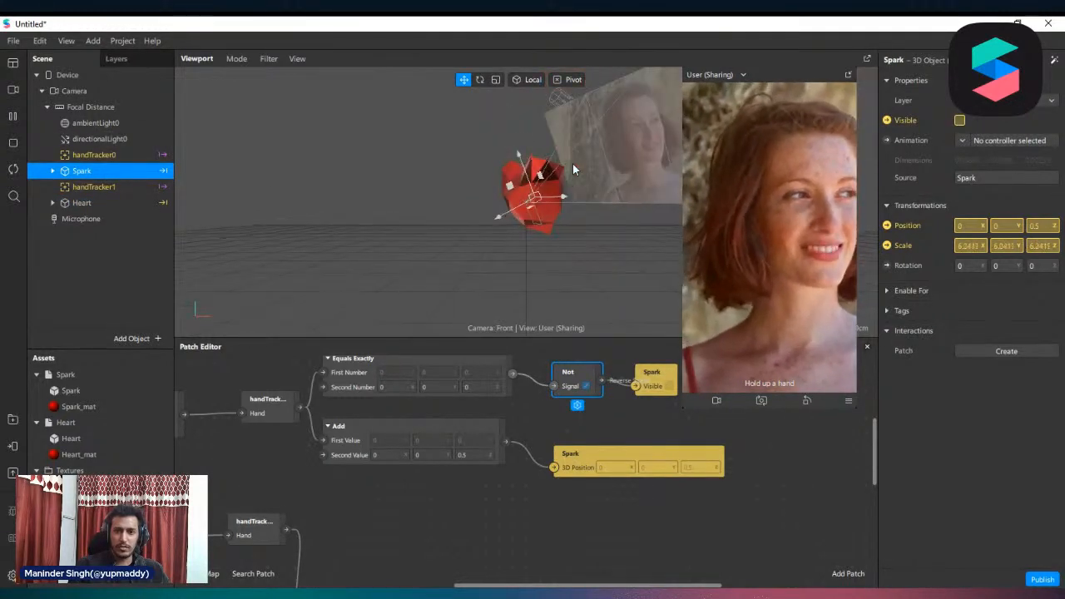
Duplicate the Equals Exactly and Not patches and connect the hand tracker patch driving Heart to the copied Equals Exactly
{"action": "scroll", "coordinate": [538, 426], "scroll_direction": "down", "scroll_amount": 3}
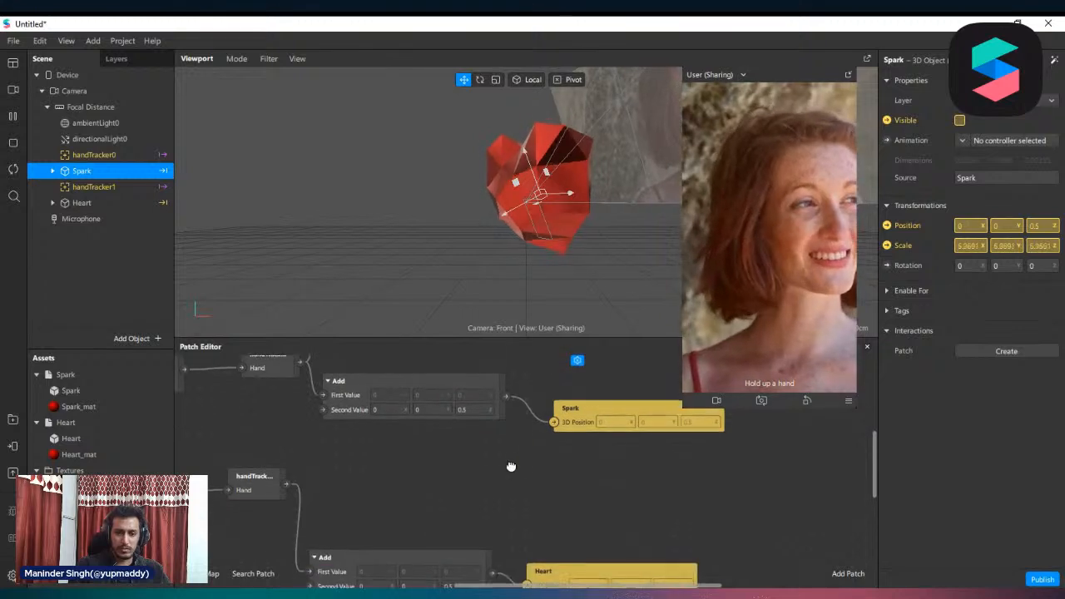
{"action": "scroll", "coordinate": [474, 437], "scroll_direction": "up", "scroll_amount": 4}
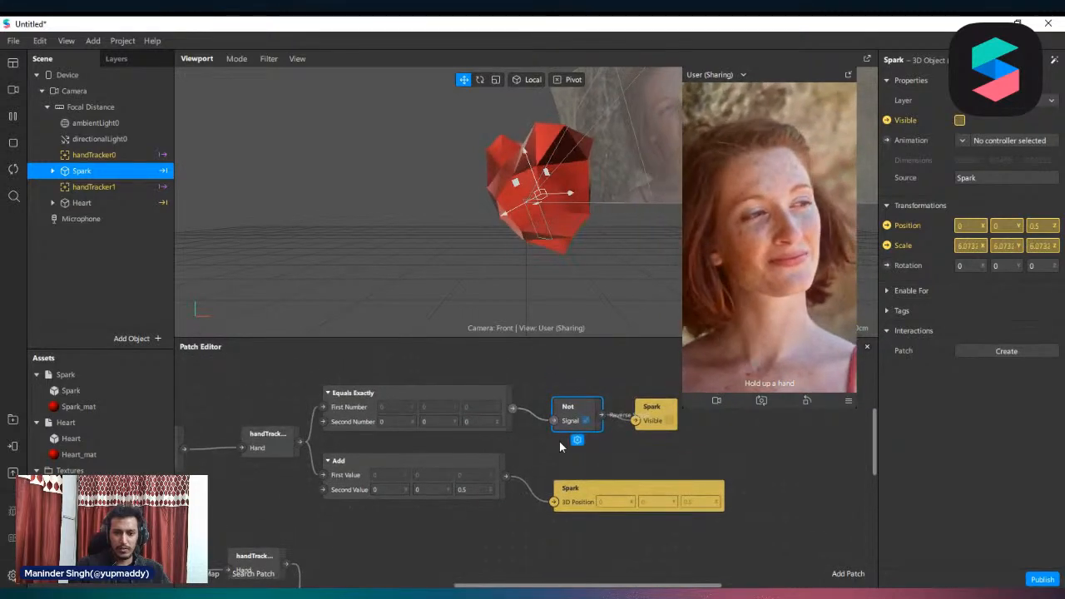
{"action": "middle_click_drag", "start_coordinate": [566, 437], "coordinate": [551, 406]}
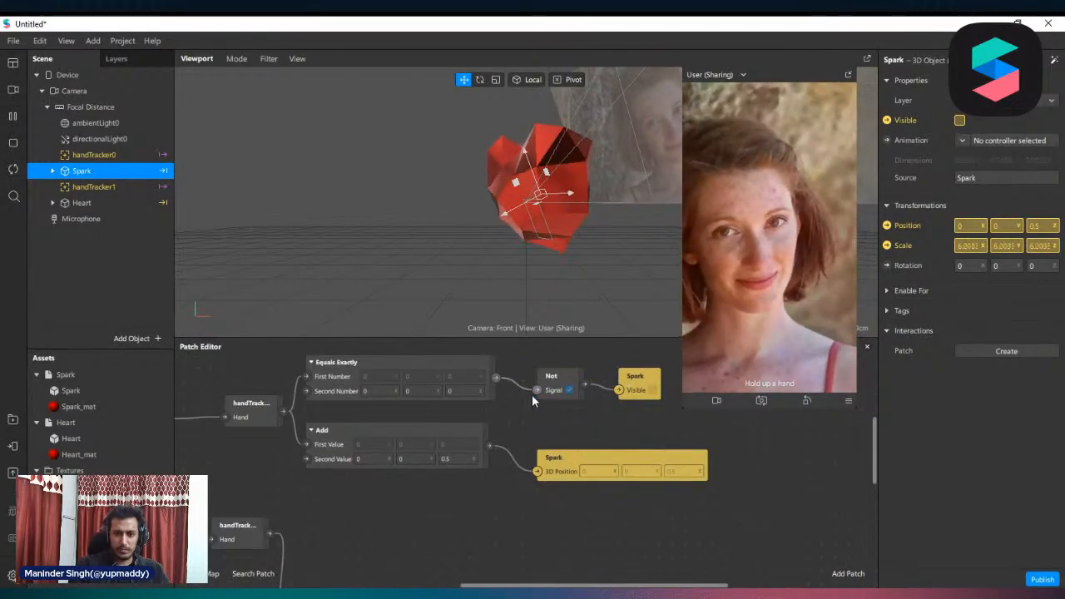
{"action": "left_click", "coordinate": [449, 375], "text": "shift"}
{"action": "key", "text": "ctrl+c"}
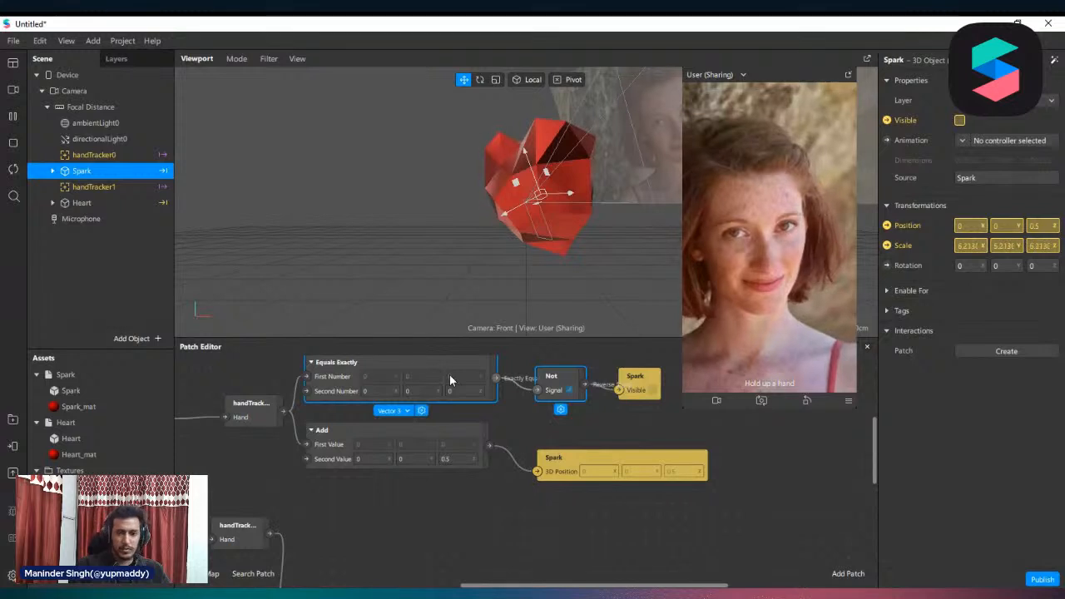
{"action": "key", "text": "ctrl+v"}
{"action": "left_click_drag", "start_coordinate": [497, 384], "coordinate": [307, 491]}
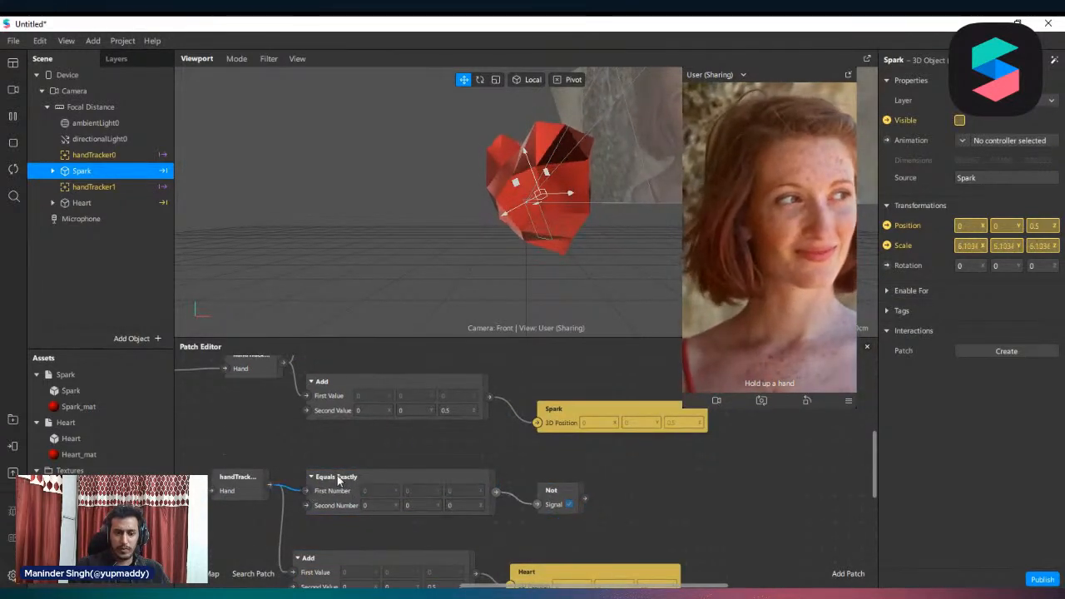
Arrange the copied Equals Exactly and Not patches above Heart's Add and 3D Position patches
{"action": "scroll", "coordinate": [337, 475], "scroll_direction": "down", "scroll_amount": 1}
{"action": "left_click_drag", "start_coordinate": [383, 458], "coordinate": [386, 471]}
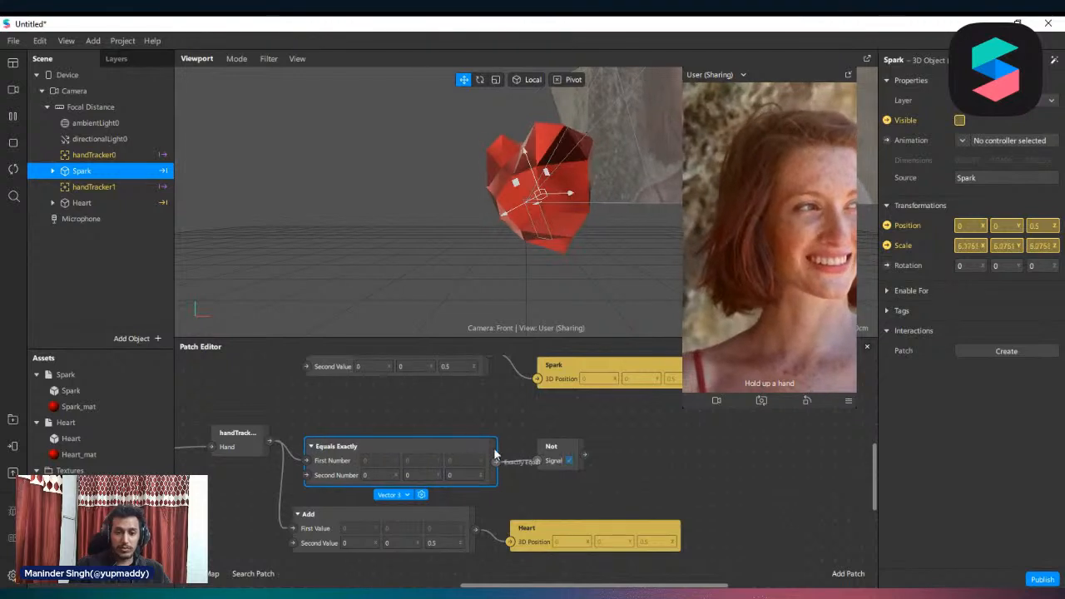
{"action": "left_click_drag", "start_coordinate": [563, 452], "coordinate": [550, 480]}
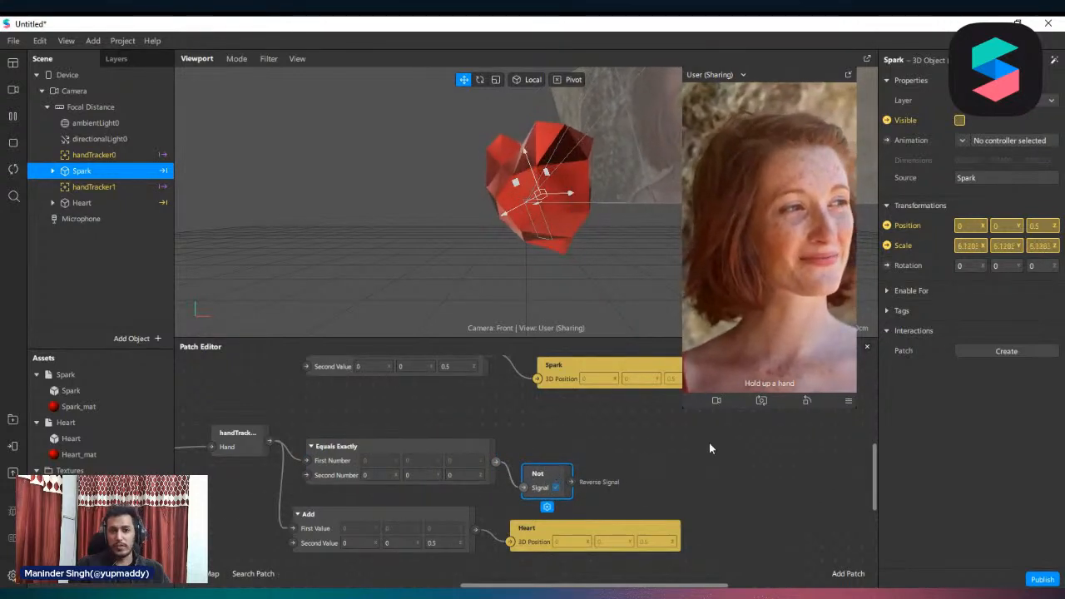
Create a Visible patch for Heart beside the copied Not patch and connect the Reverse Signal output to it
{"action": "left_click", "coordinate": [79, 203]}
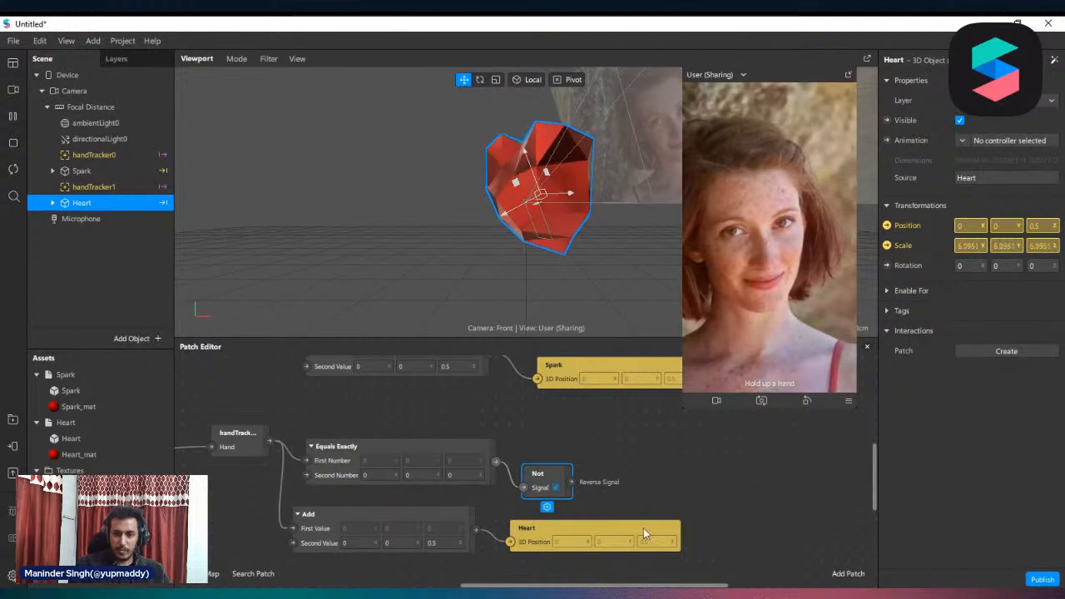
{"action": "left_click", "coordinate": [664, 475]}
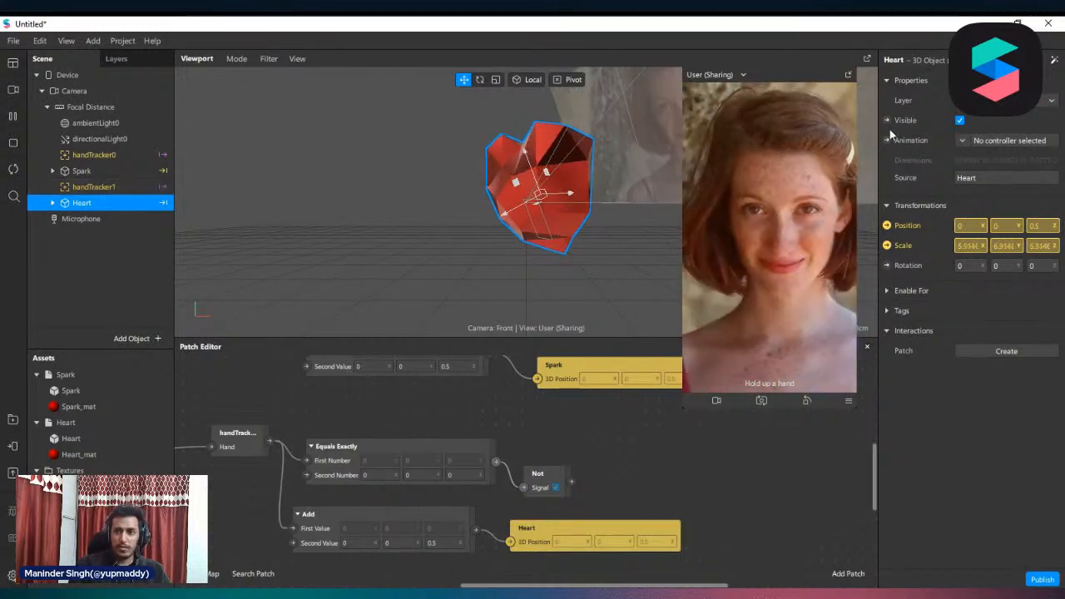
{"action": "left_click", "coordinate": [887, 119]}
{"action": "left_click_drag", "start_coordinate": [545, 489], "coordinate": [630, 485]}
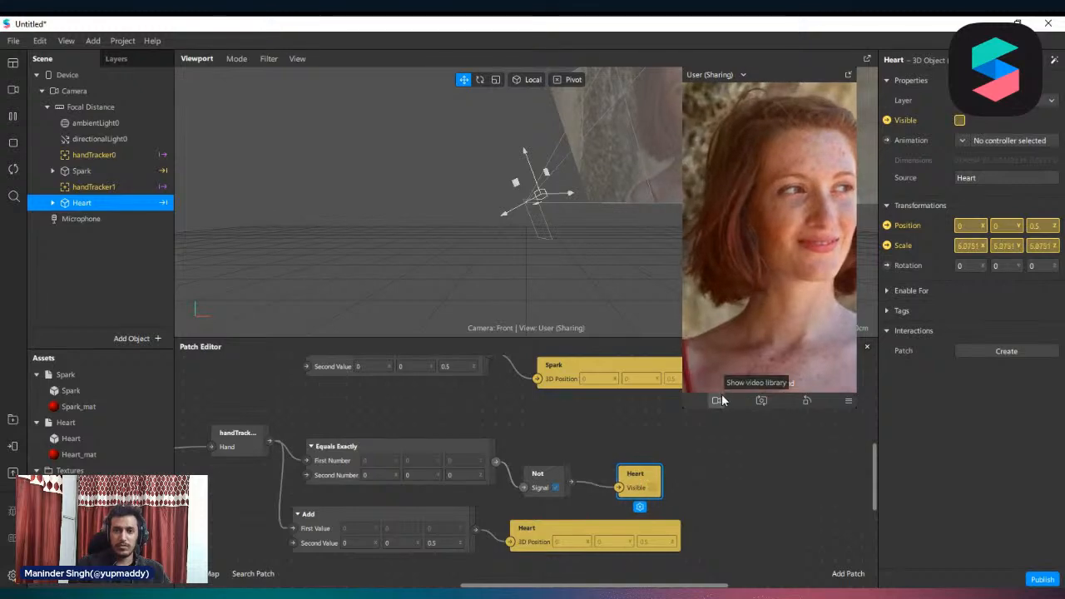
Test the hand-dependent visibility in an enlarged simulator with the girl in white and the woman in yellow videos, and shrink the simulator again
{"action": "left_click_drag", "start_coordinate": [683, 406], "coordinate": [613, 531]}
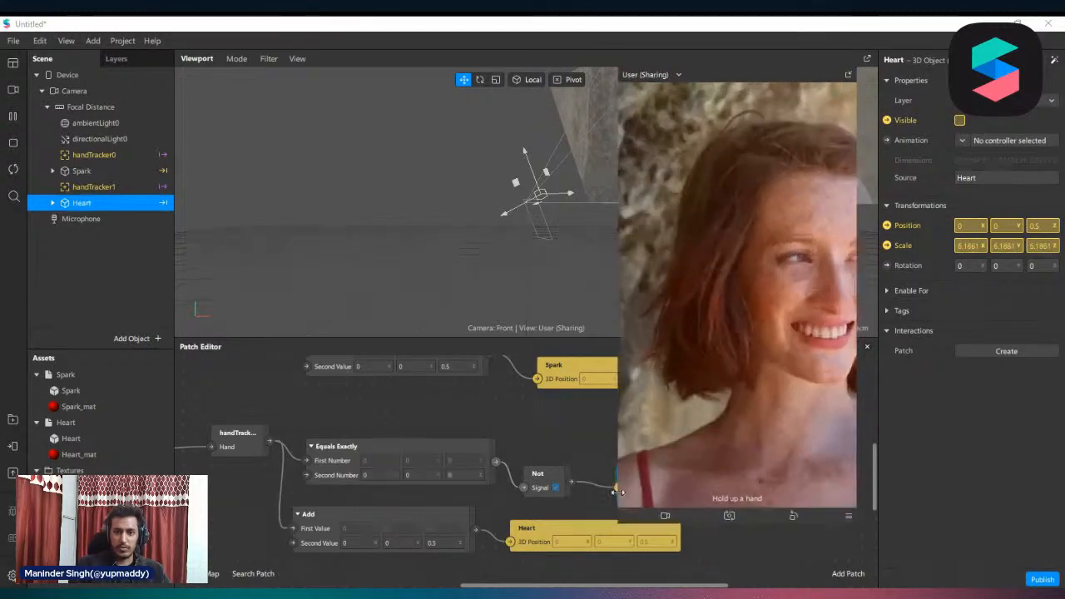
{"action": "left_click", "coordinate": [13, 90]}
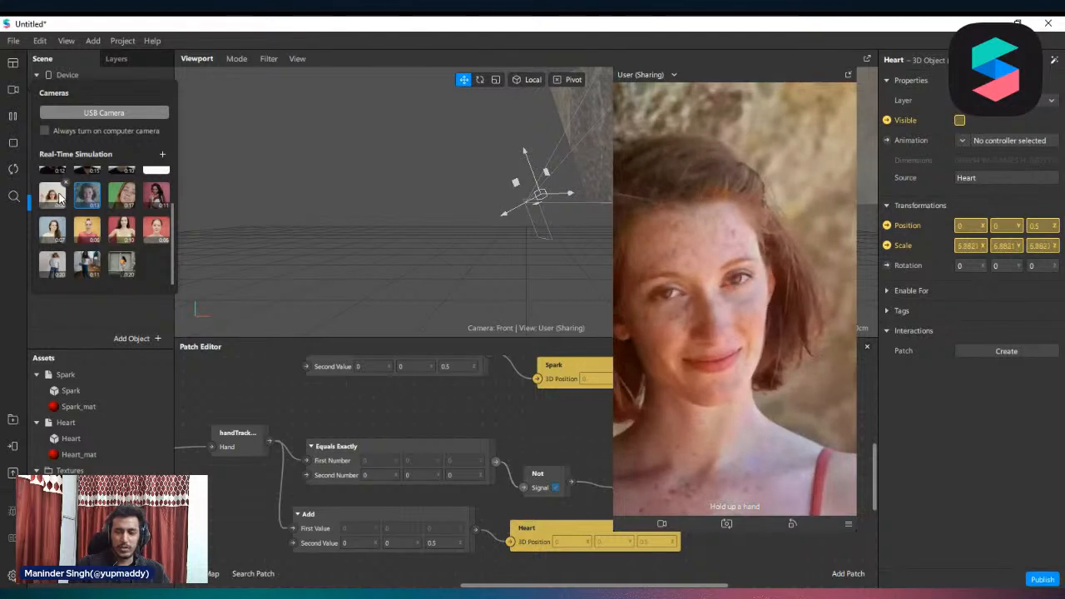
{"action": "left_click", "coordinate": [52, 195]}
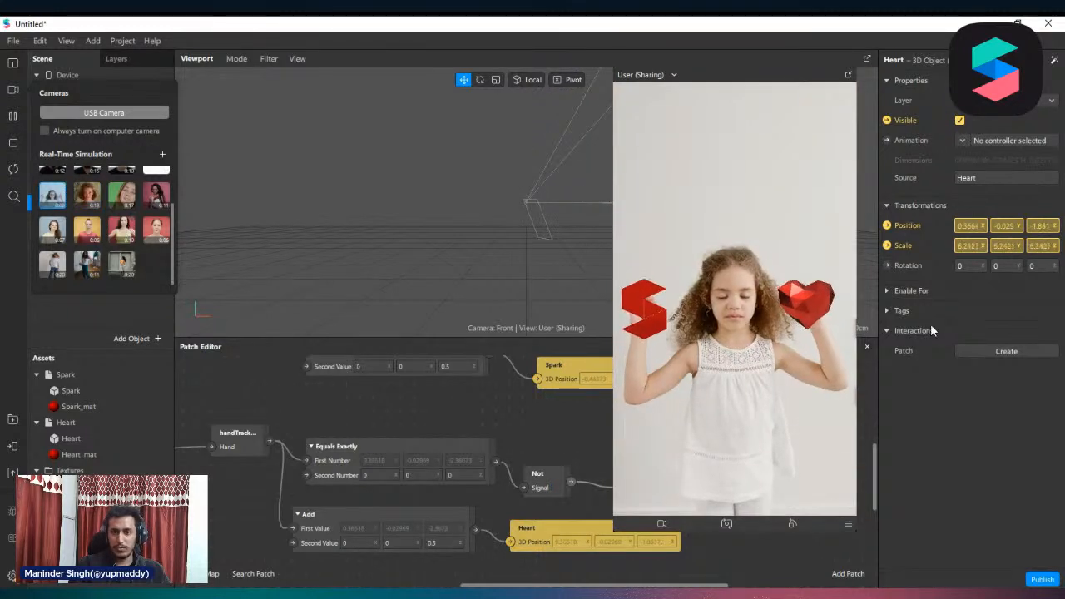
{"action": "left_click", "coordinate": [123, 231]}
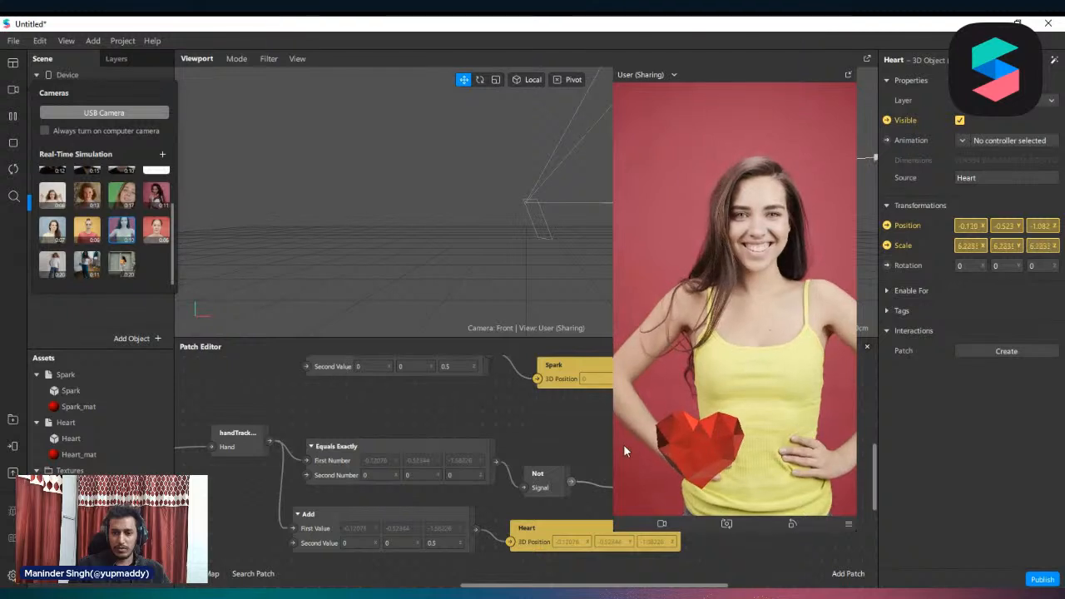
{"action": "left_click_drag", "start_coordinate": [614, 447], "coordinate": [672, 411]}
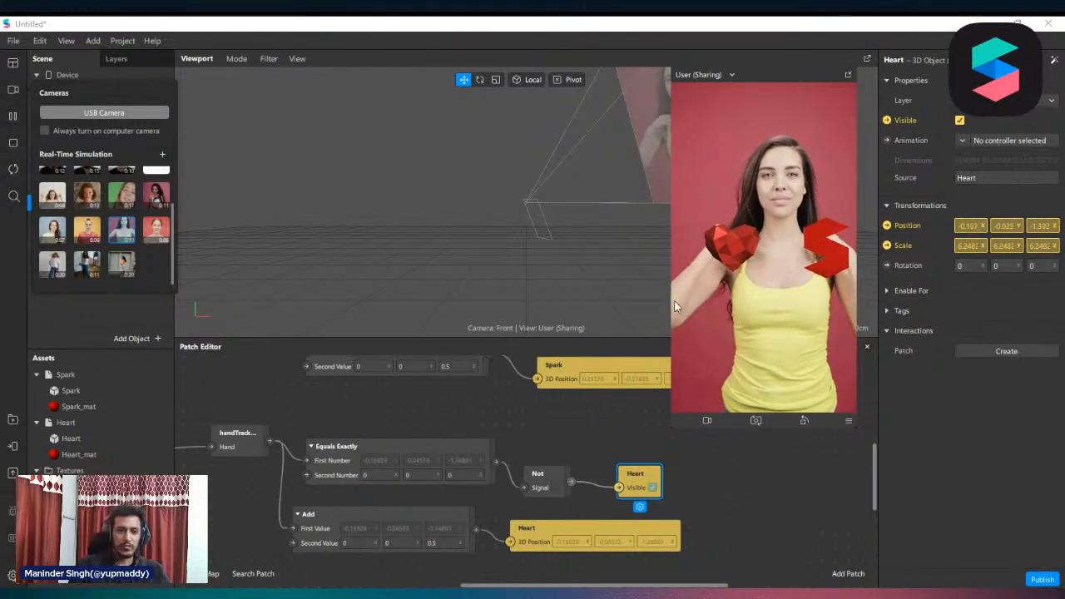
Add the Magic Wand asset to the scene and connect Spark's Add patch to a new Magic Wand 3D Position patch
{"action": "left_click", "coordinate": [442, 426]}
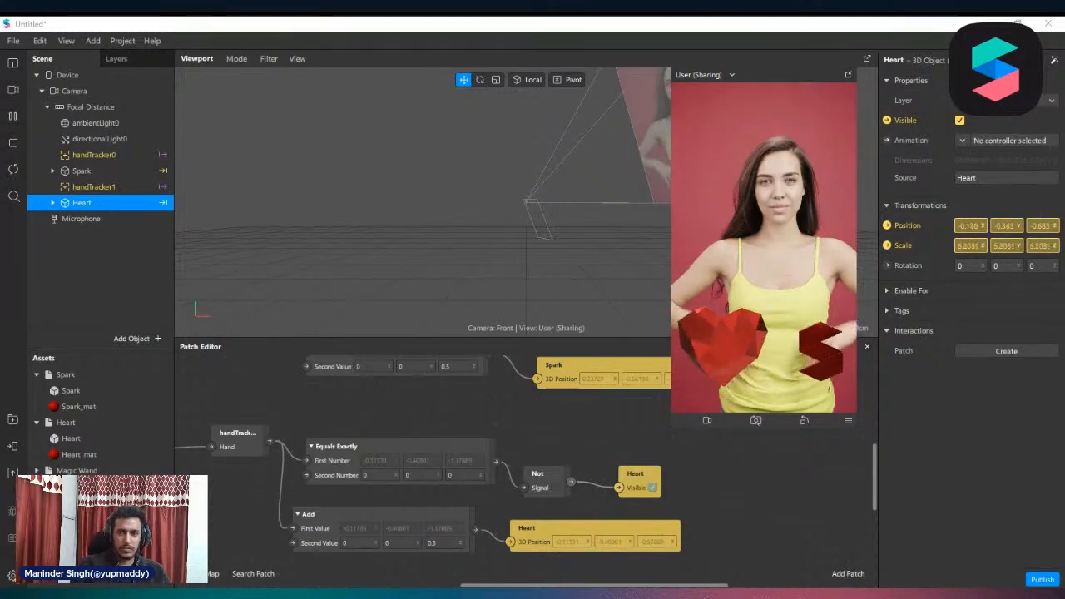
{"action": "left_click_drag", "start_coordinate": [77, 470], "coordinate": [142, 167]}
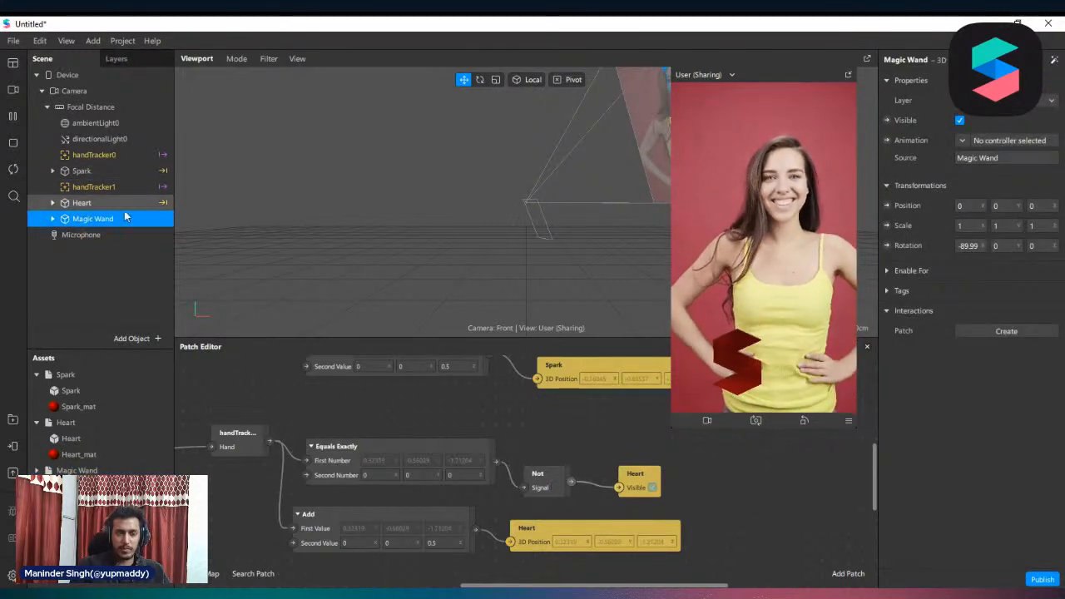
{"action": "scroll", "coordinate": [646, 491], "scroll_direction": "up", "scroll_amount": 1}
{"action": "left_click_drag", "start_coordinate": [567, 449], "coordinate": [579, 421]}
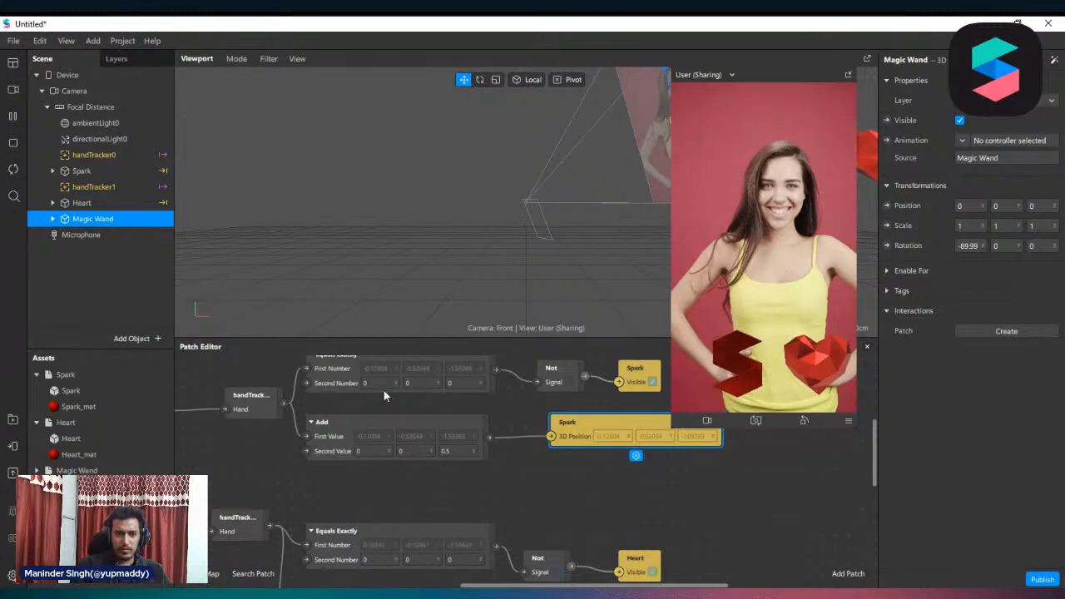
{"action": "left_click", "coordinate": [887, 204]}
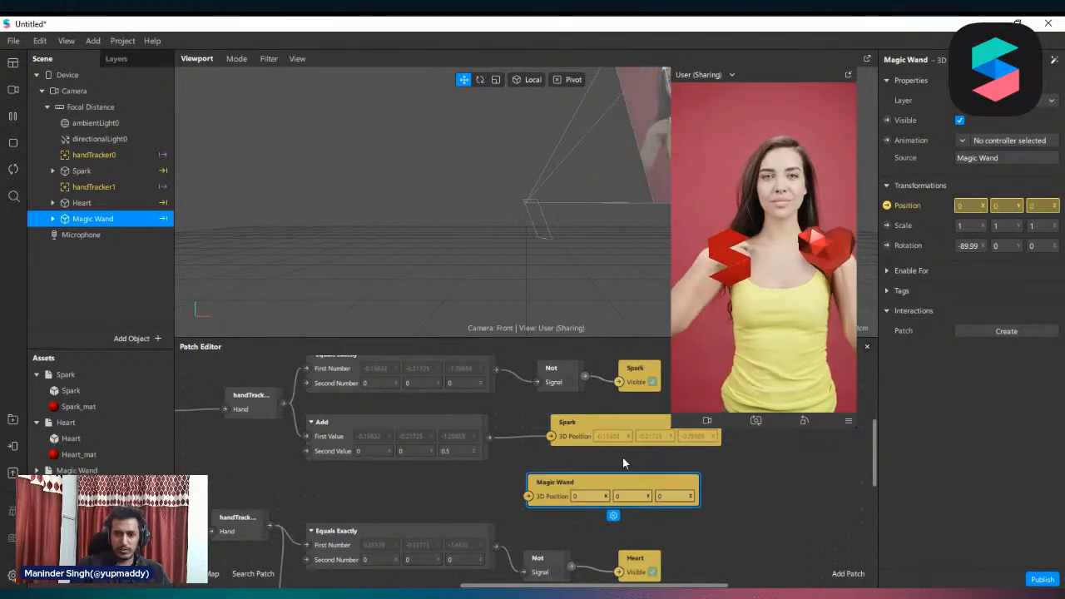
{"action": "left_click_drag", "start_coordinate": [489, 438], "coordinate": [530, 496]}
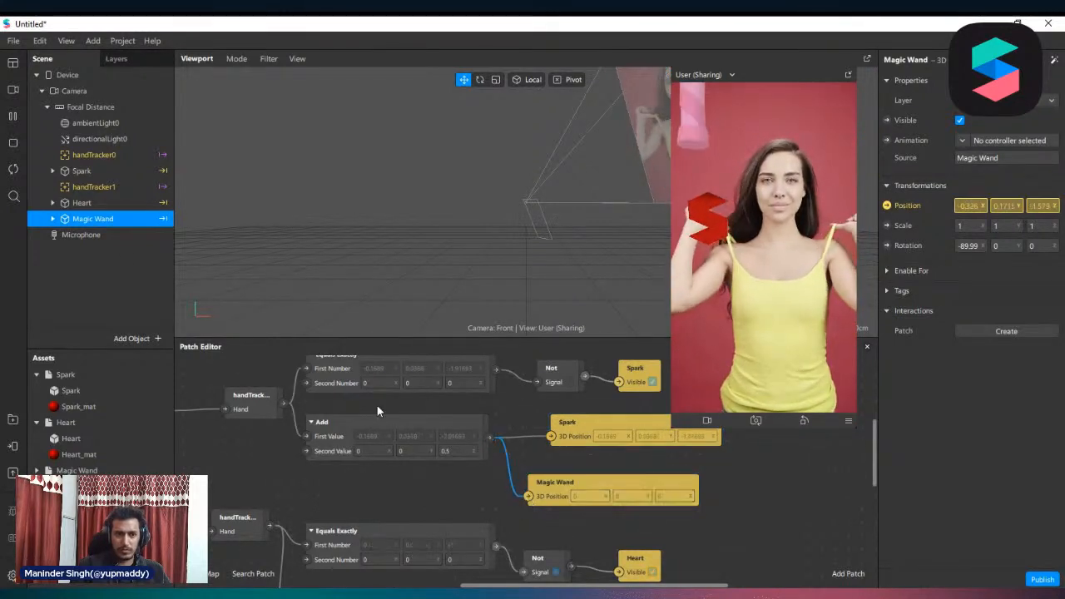
Delete Spark's Visible patch and hide the Spark object
{"action": "left_click", "coordinate": [84, 171]}
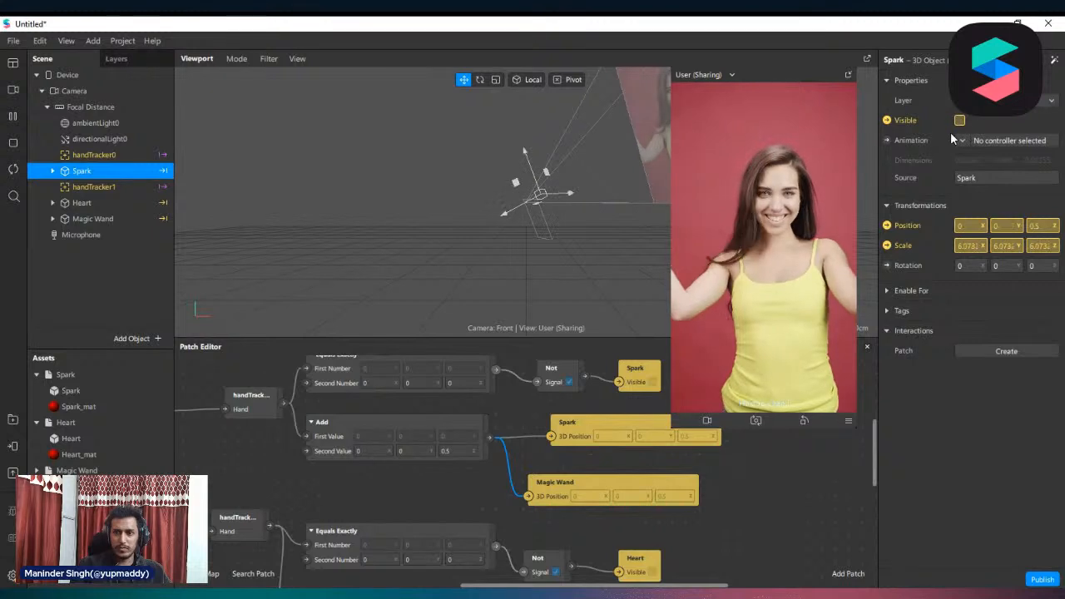
{"action": "left_click", "coordinate": [634, 371]}
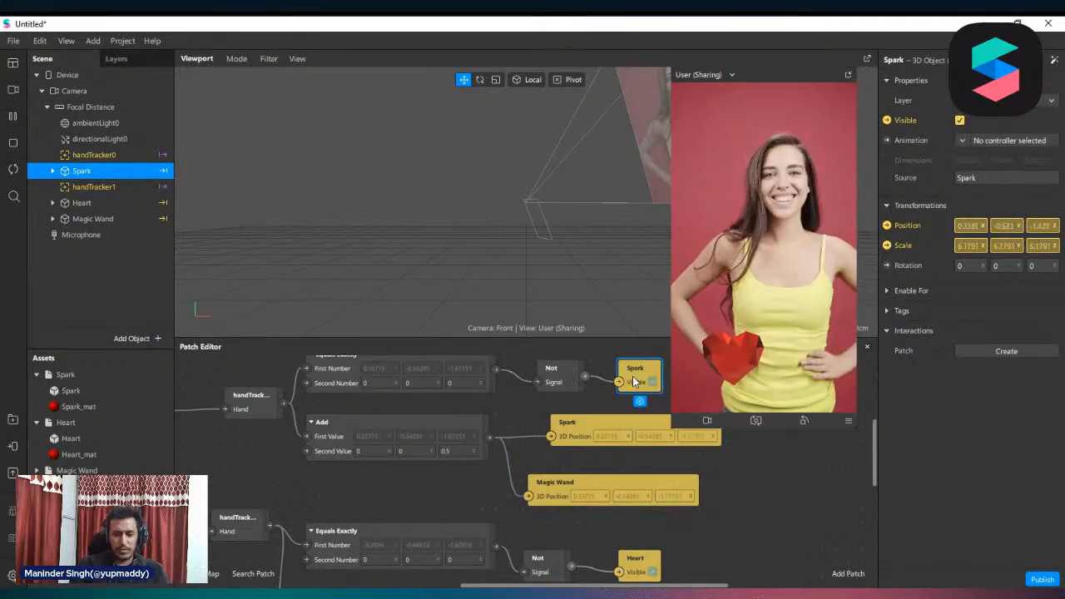
{"action": "key", "text": "Delete"}
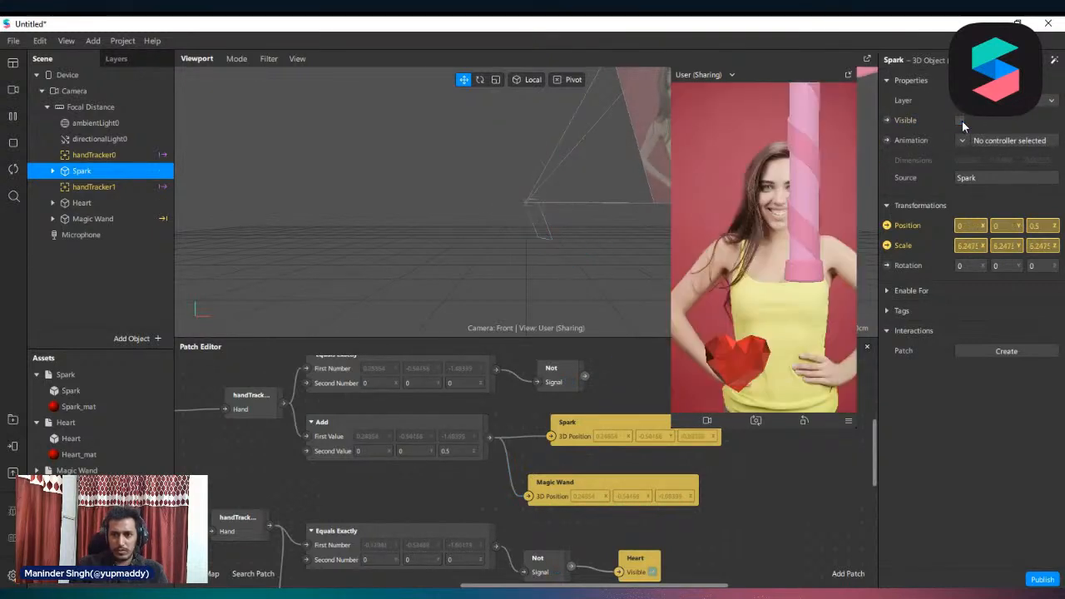
{"action": "left_click", "coordinate": [960, 120]}
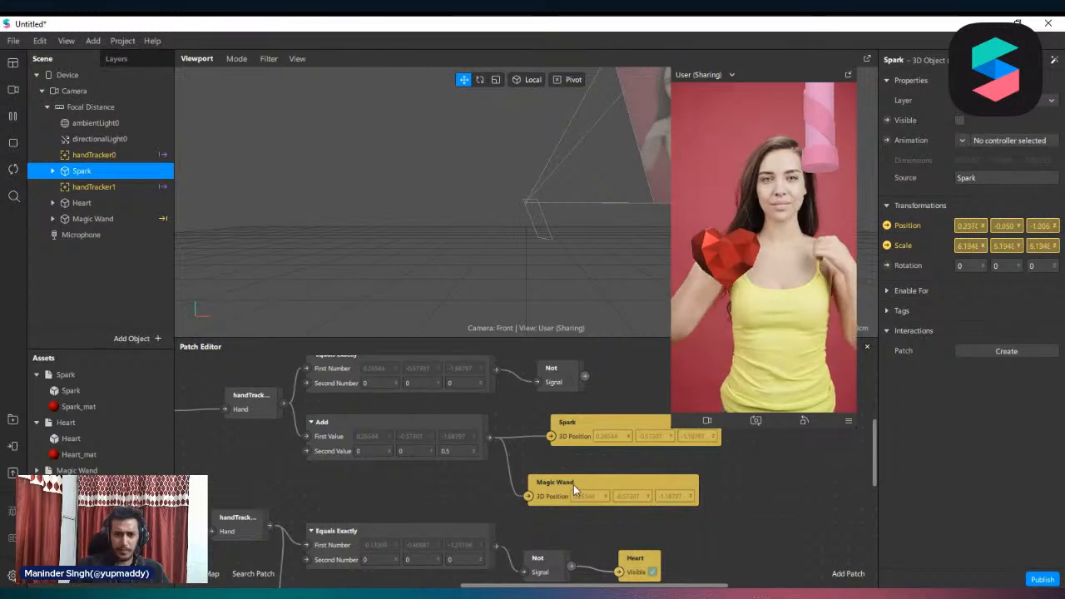
Reposition the upper Not patch beside its Equals Exactly patch and switch the simulation to the video of the girl in white
{"action": "scroll", "coordinate": [574, 481], "scroll_direction": "up", "scroll_amount": 2}
{"action": "left_click_drag", "start_coordinate": [560, 412], "coordinate": [559, 398]}
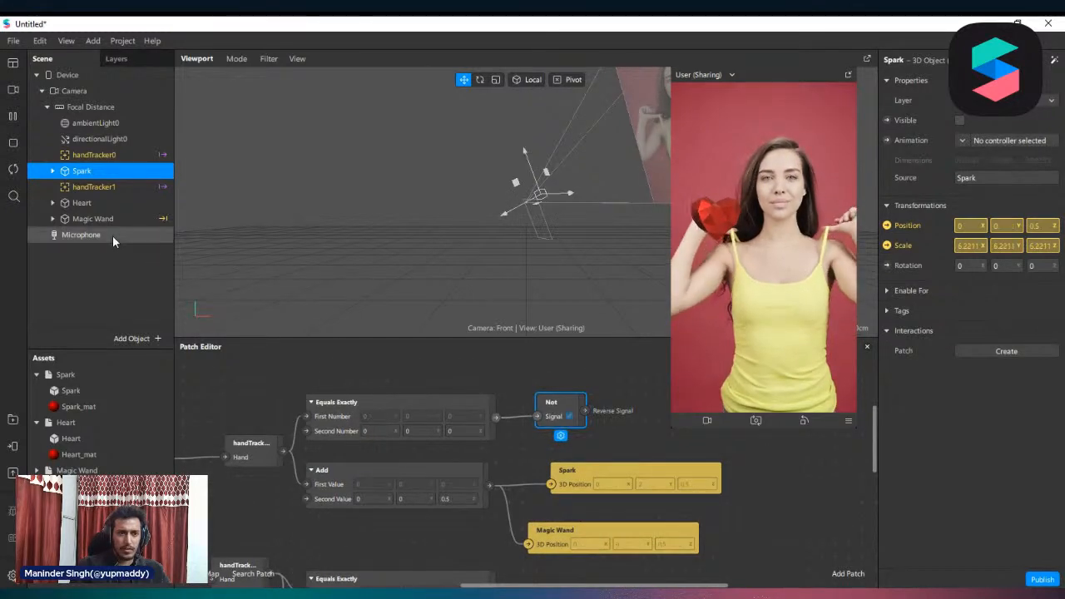
{"action": "left_click", "coordinate": [12, 89]}
{"action": "left_click", "coordinate": [52, 194]}
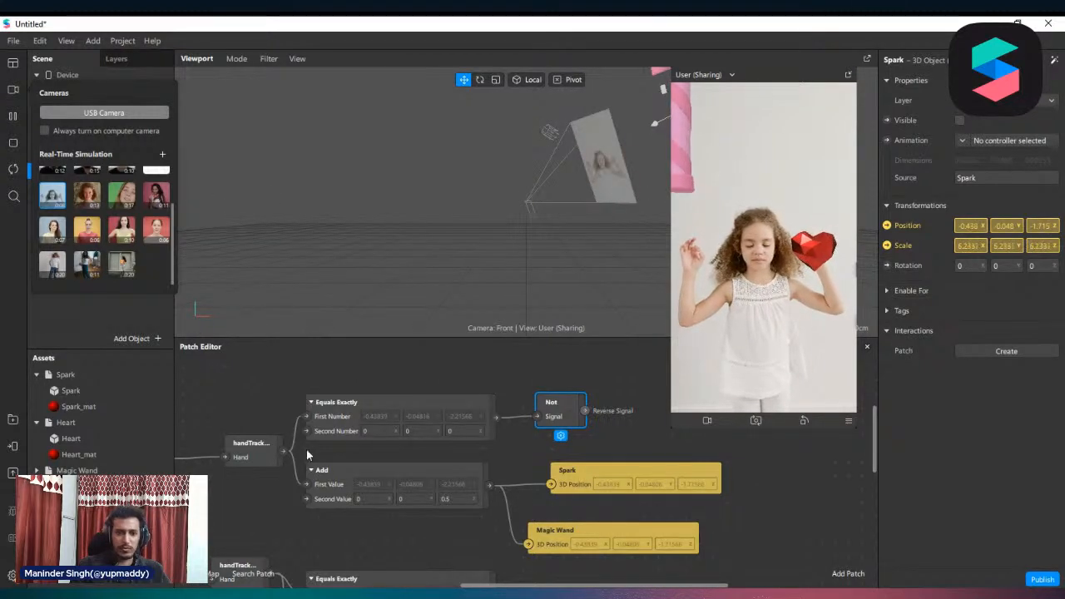
{"action": "left_click", "coordinate": [270, 402]}
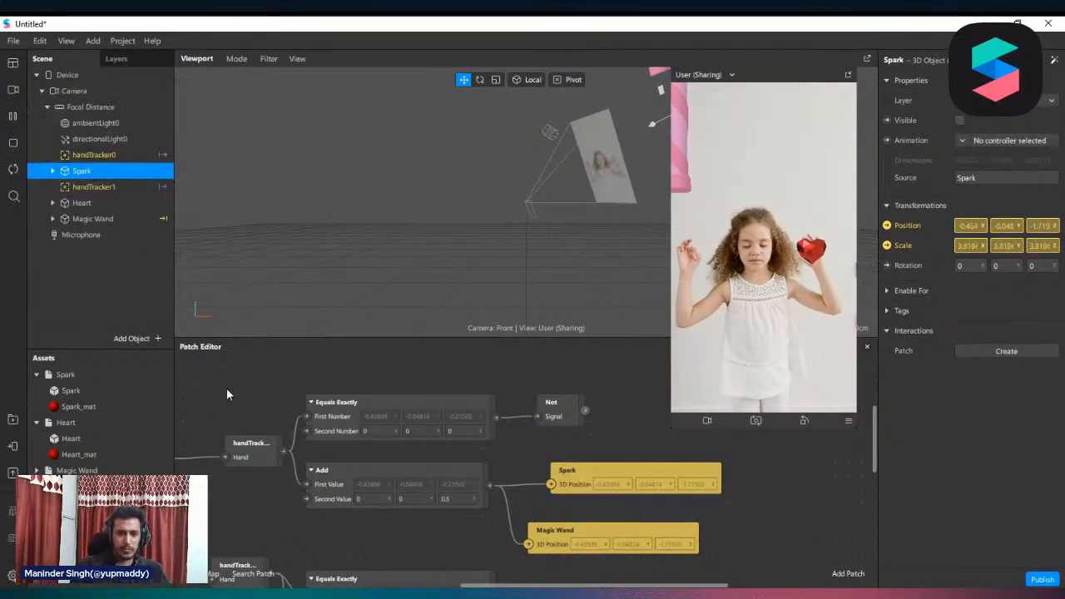
Scale Magic Wand to 0.5 on all axes and set the Y offset in its Add patch to -0.5
{"action": "left_click", "coordinate": [94, 220]}
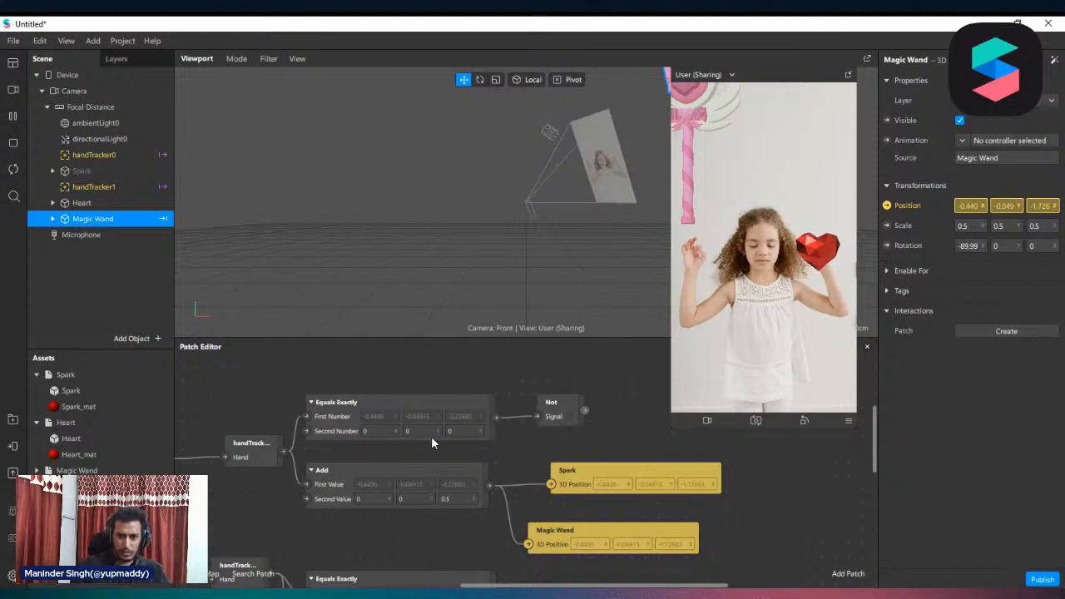
{"action": "scroll", "coordinate": [429, 467], "scroll_direction": "down", "scroll_amount": 1}
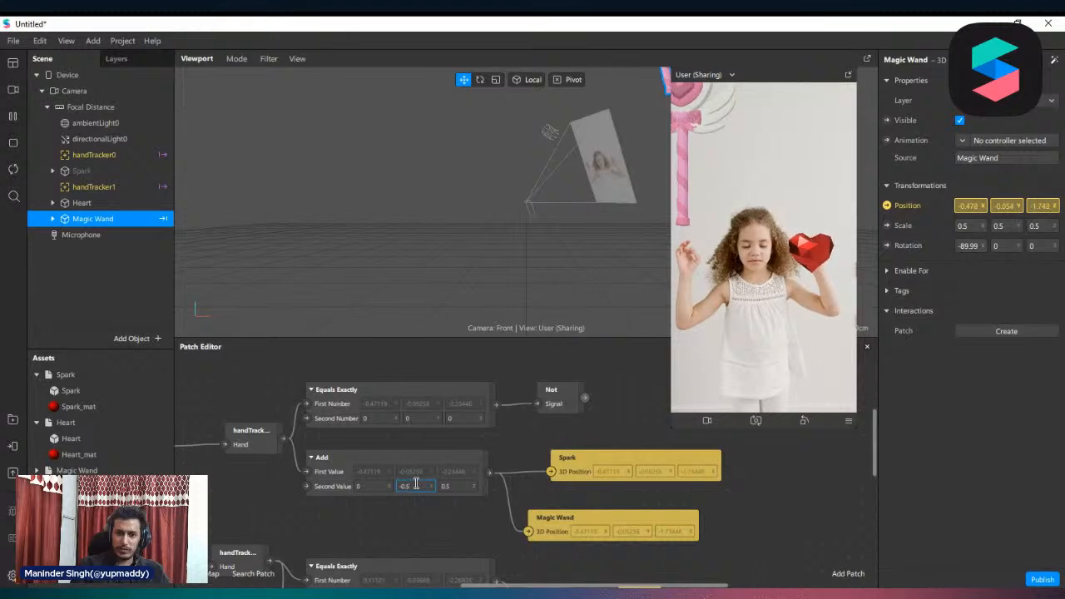
{"action": "key", "text": "Return"}
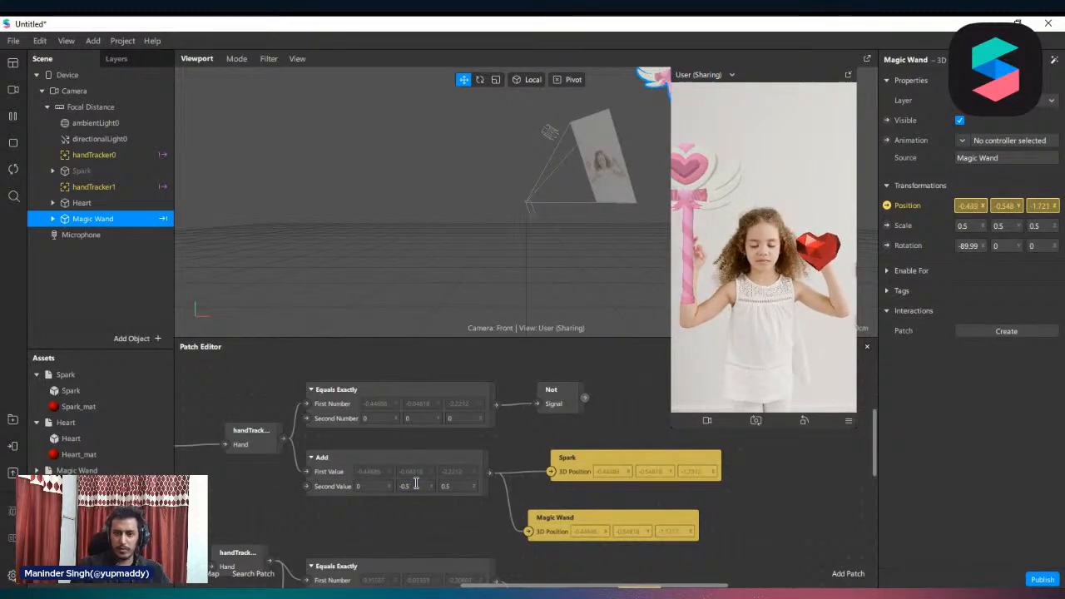
Create a Visible patch for Magic Wand, connect the upper Not patch's output to it, and place it beside that Not patch
{"action": "scroll", "coordinate": [491, 480], "scroll_direction": "down", "scroll_amount": 1}
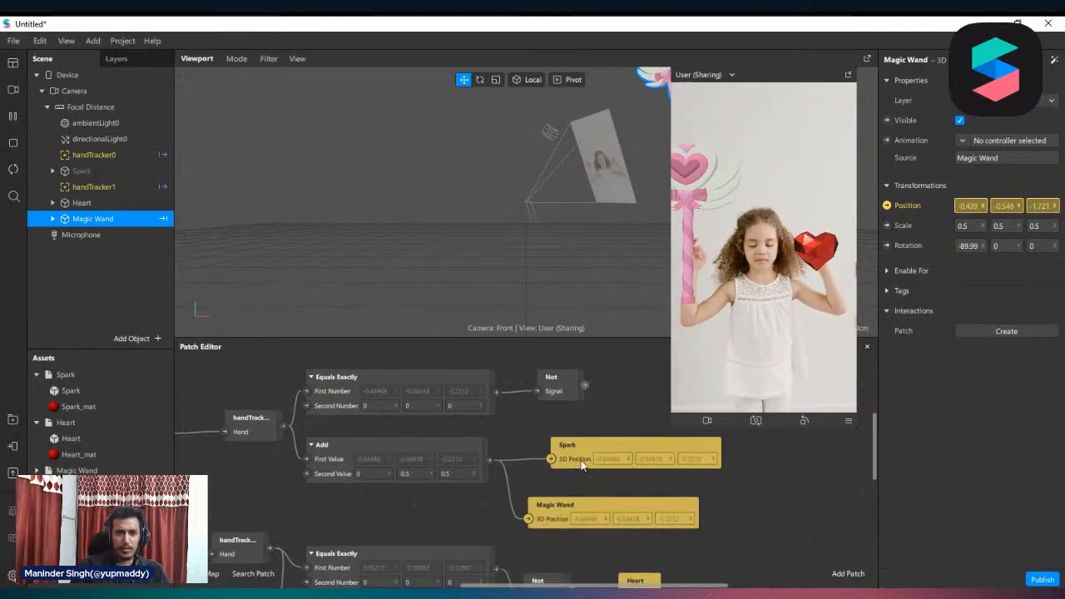
{"action": "scroll", "coordinate": [582, 466], "scroll_direction": "up", "scroll_amount": 1}
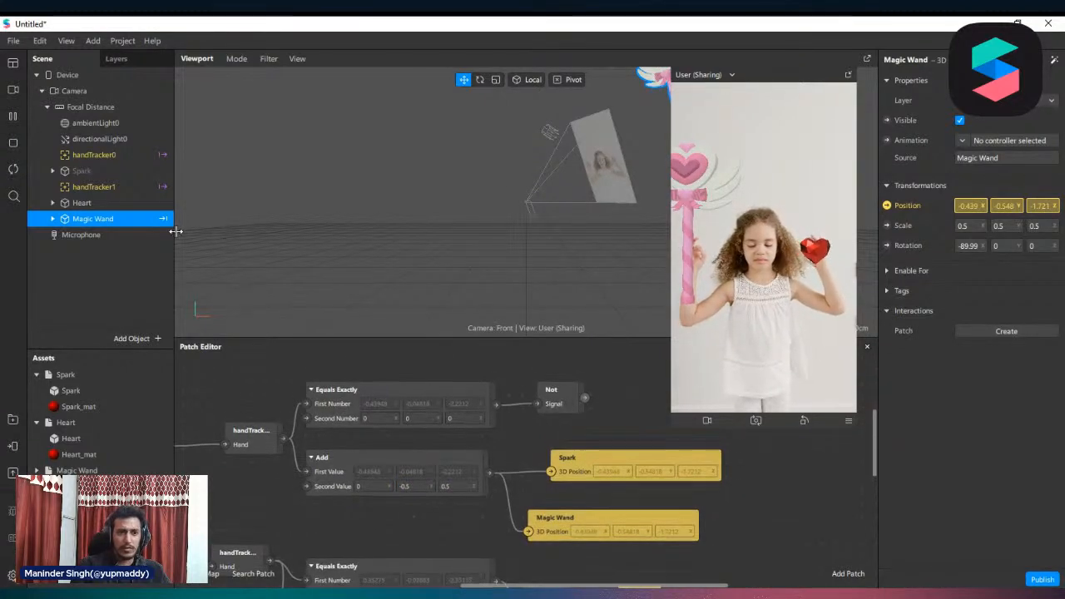
{"action": "left_click", "coordinate": [887, 121]}
{"action": "left_click_drag", "start_coordinate": [541, 491], "coordinate": [666, 410]}
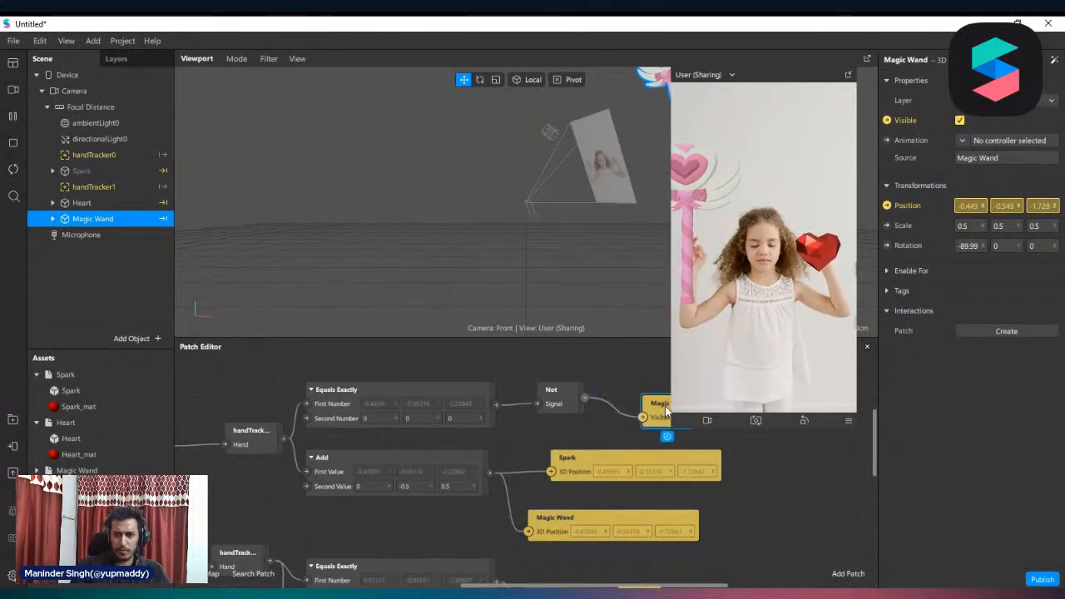
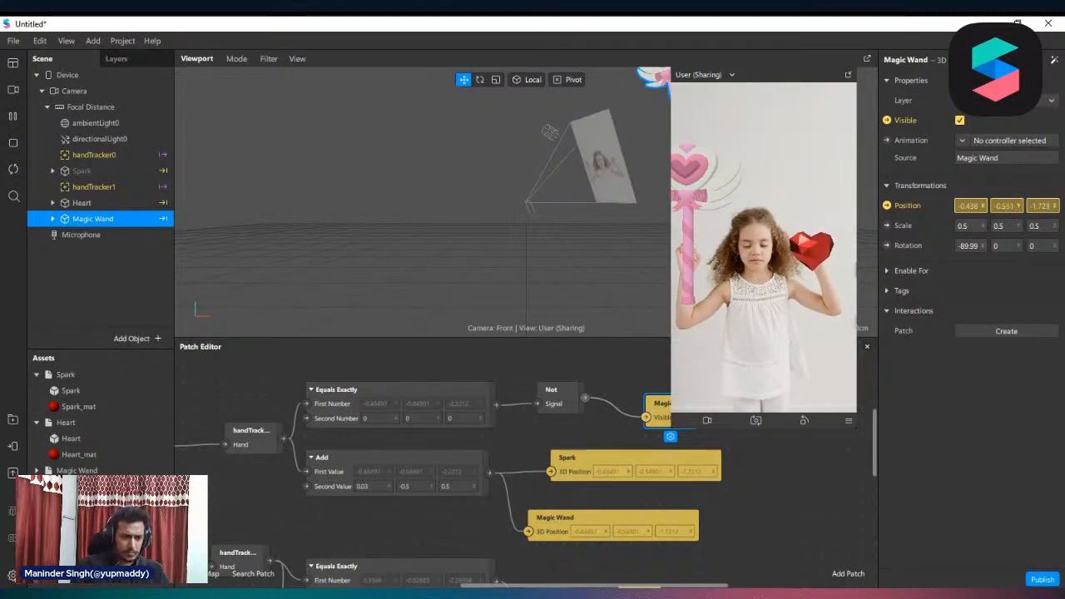
Set the metallic value of the Magic Wand materials to 0 and their environment texture to 0_office
{"action": "scroll", "coordinate": [71, 481], "scroll_direction": "down", "scroll_amount": 1}
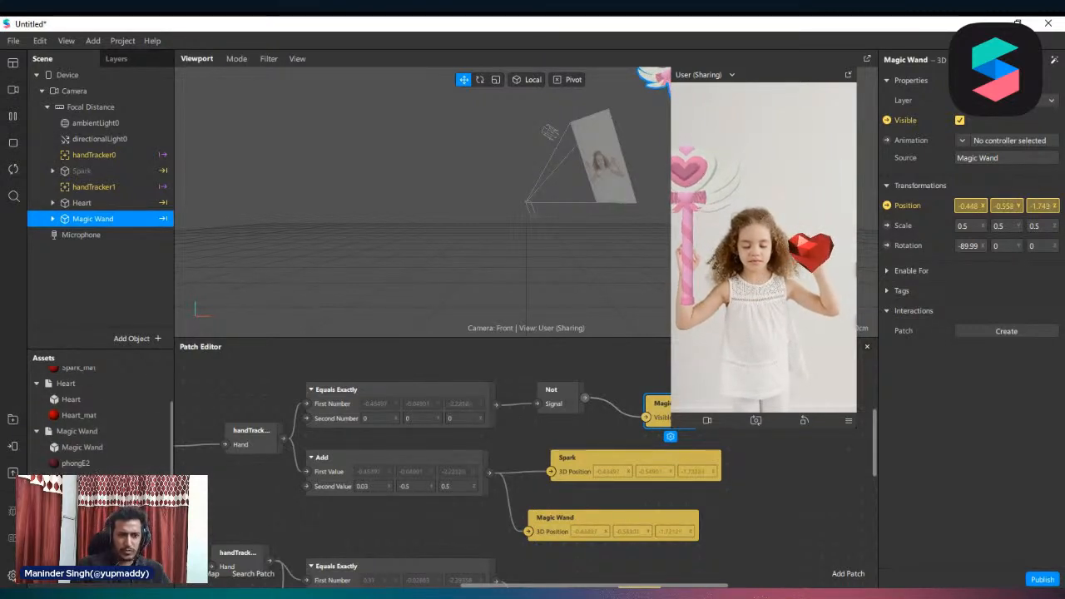
{"action": "left_click", "coordinate": [91, 464]}
{"action": "left_click", "coordinate": [77, 480], "text": "shift"}
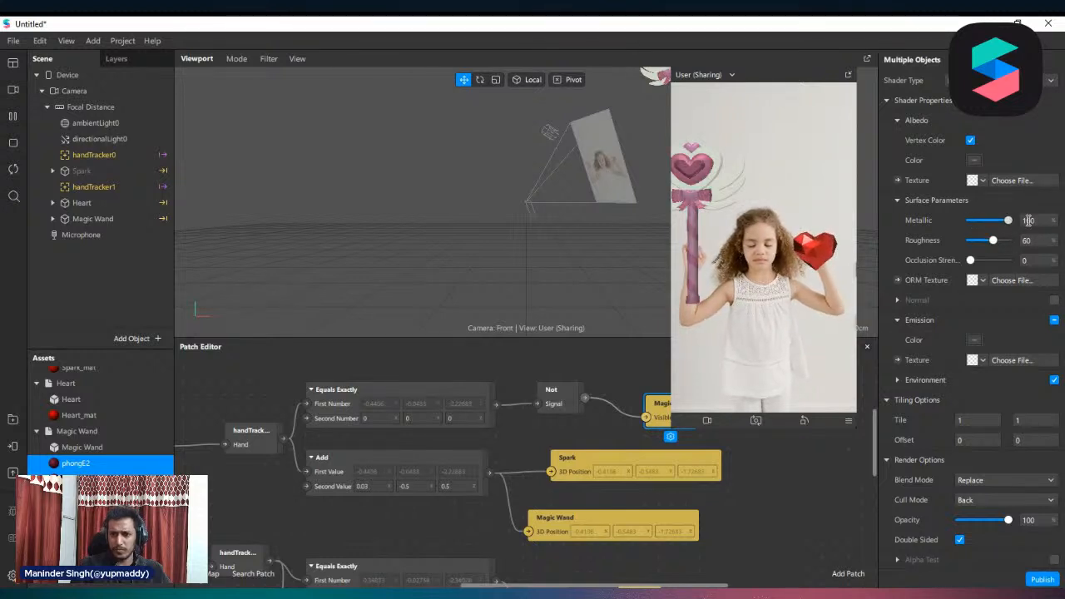
{"action": "scroll", "coordinate": [986, 275], "scroll_direction": "down", "scroll_amount": 2}
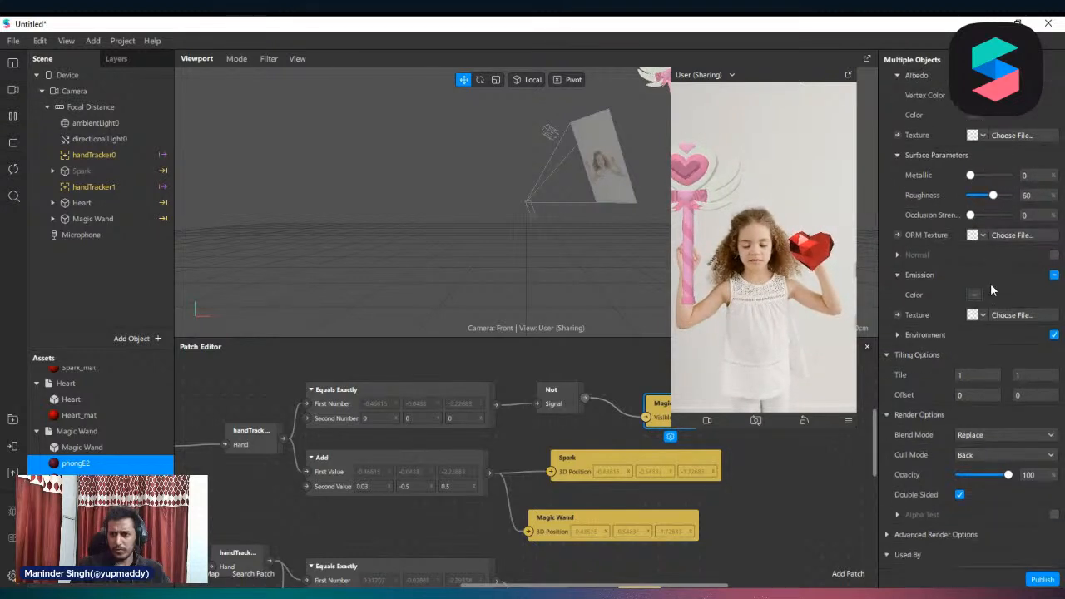
{"action": "left_click", "coordinate": [925, 295]}
{"action": "left_click", "coordinate": [982, 314]}
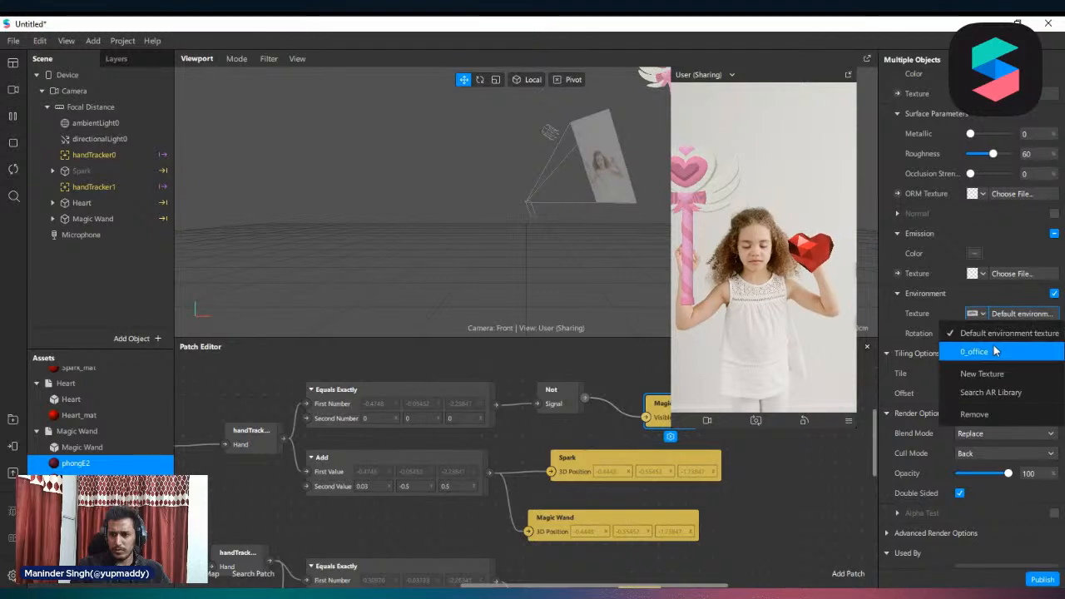
{"action": "left_click", "coordinate": [993, 346]}
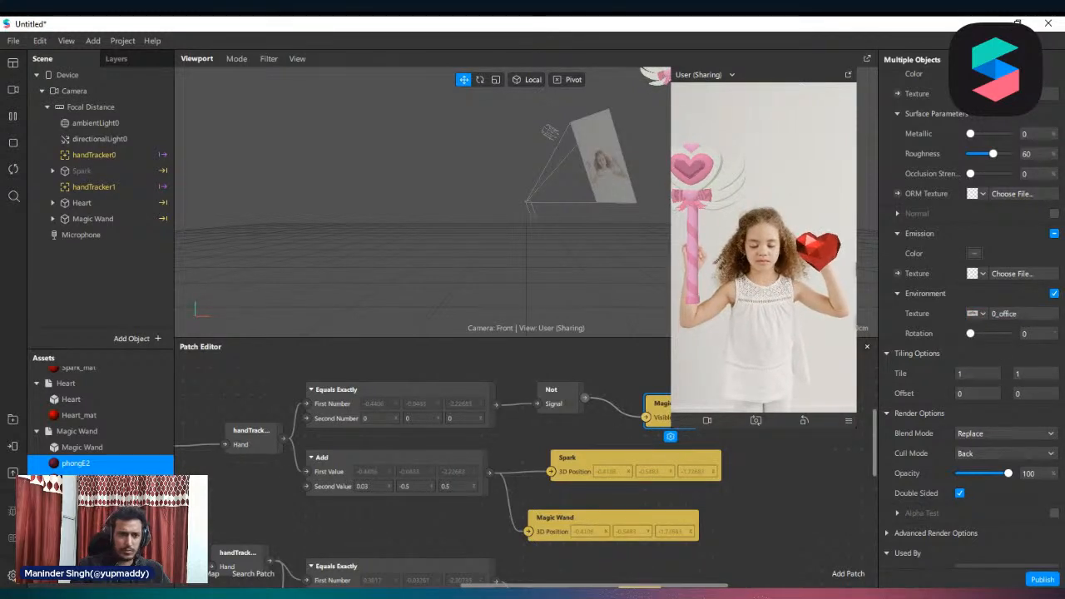
Change the albedo color of the phongE1 material to the pale cream #ffffe4
{"action": "left_click", "coordinate": [77, 480]}
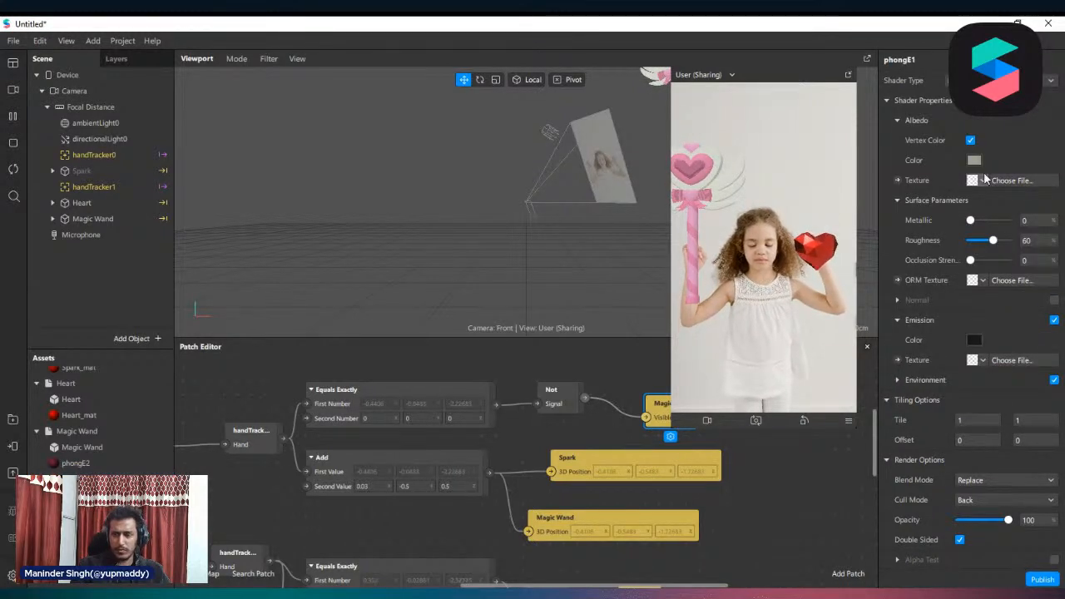
{"action": "left_click", "coordinate": [974, 160]}
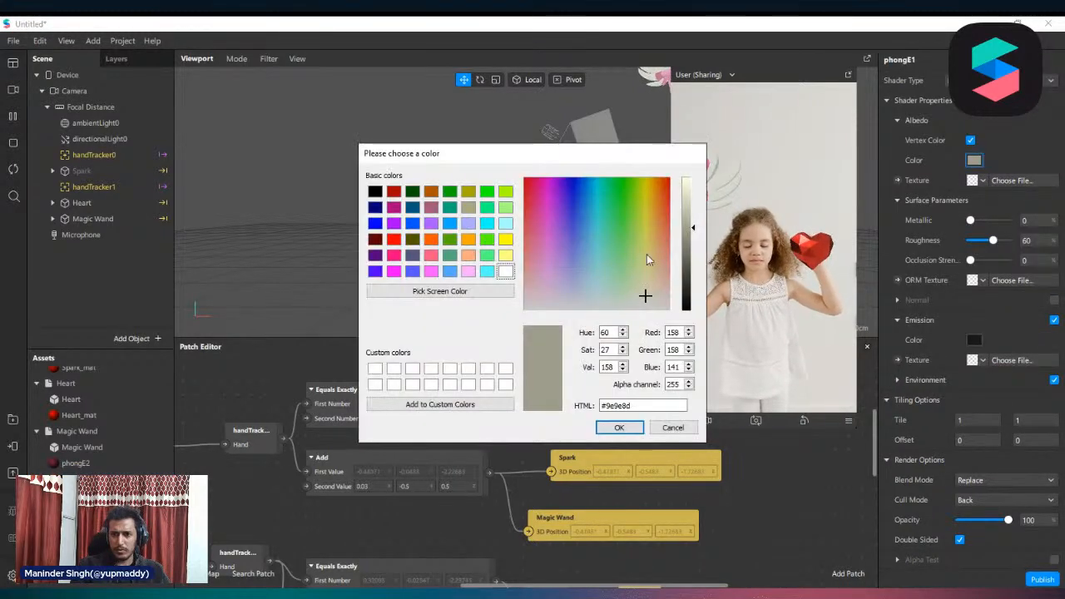
{"action": "left_click", "coordinate": [688, 178]}
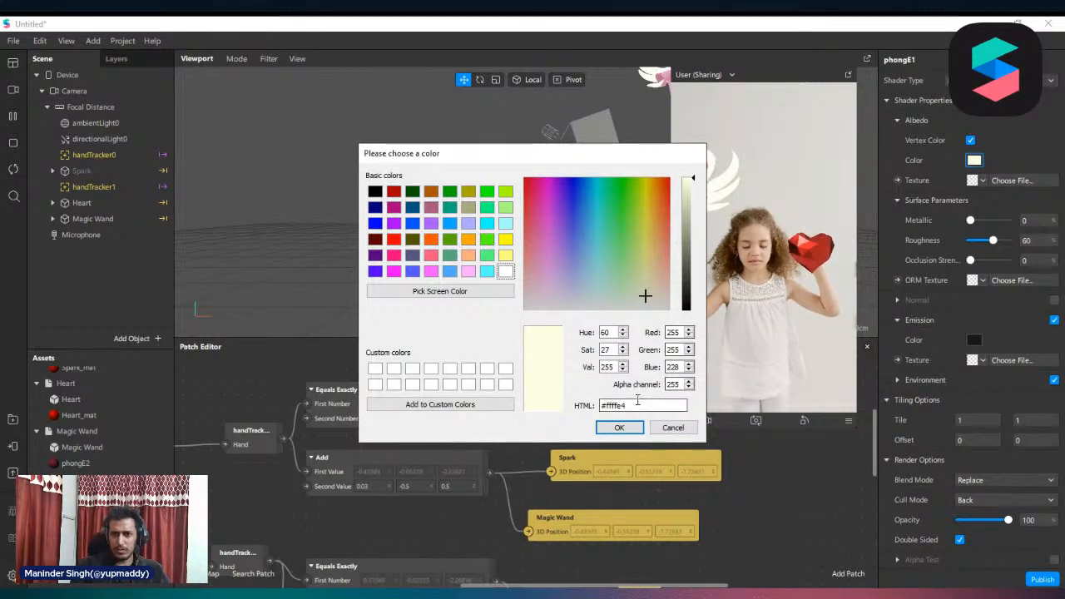
{"action": "left_click", "coordinate": [629, 428]}
Set the phongE1 material's blend mode to Alpha and its opacity to 56%
{"action": "scroll", "coordinate": [966, 308], "scroll_direction": "down", "scroll_amount": 4}
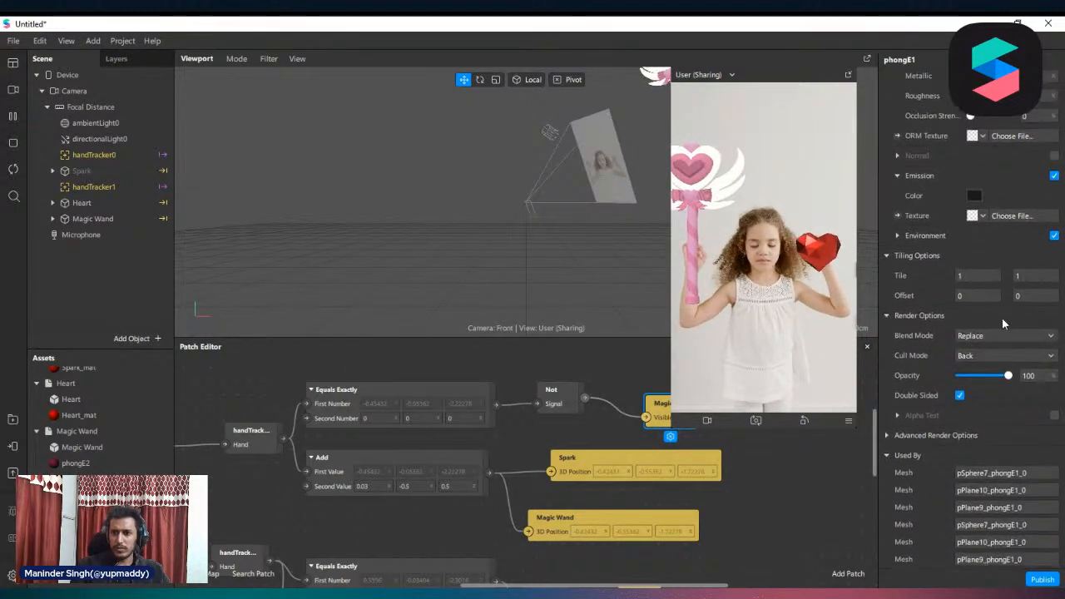
{"action": "left_click", "coordinate": [1003, 330]}
{"action": "left_click", "coordinate": [988, 373]}
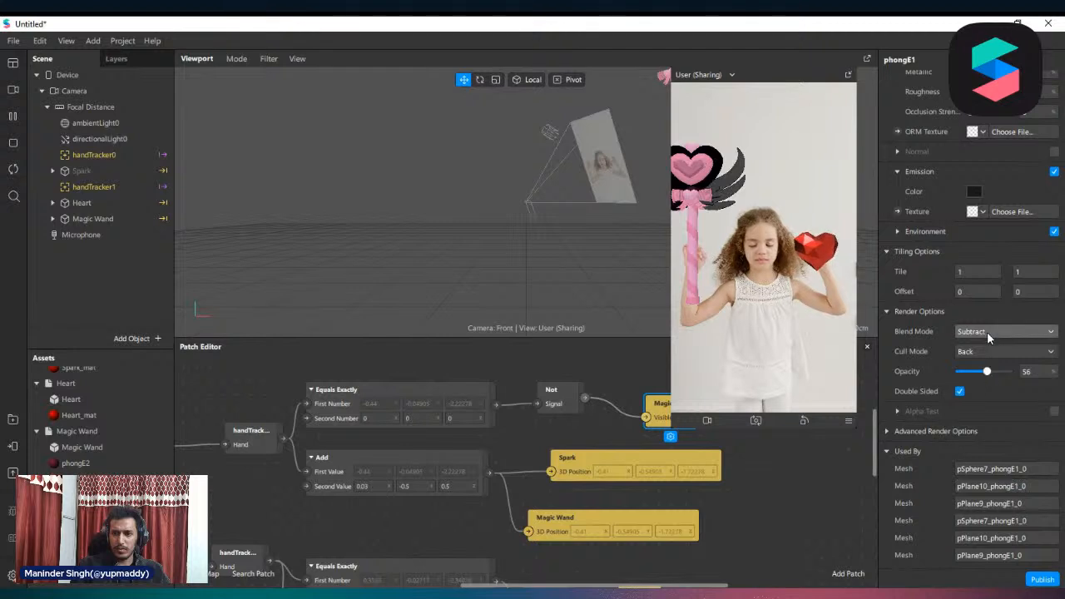
{"action": "left_click", "coordinate": [987, 332]}
{"action": "left_click", "coordinate": [980, 343]}
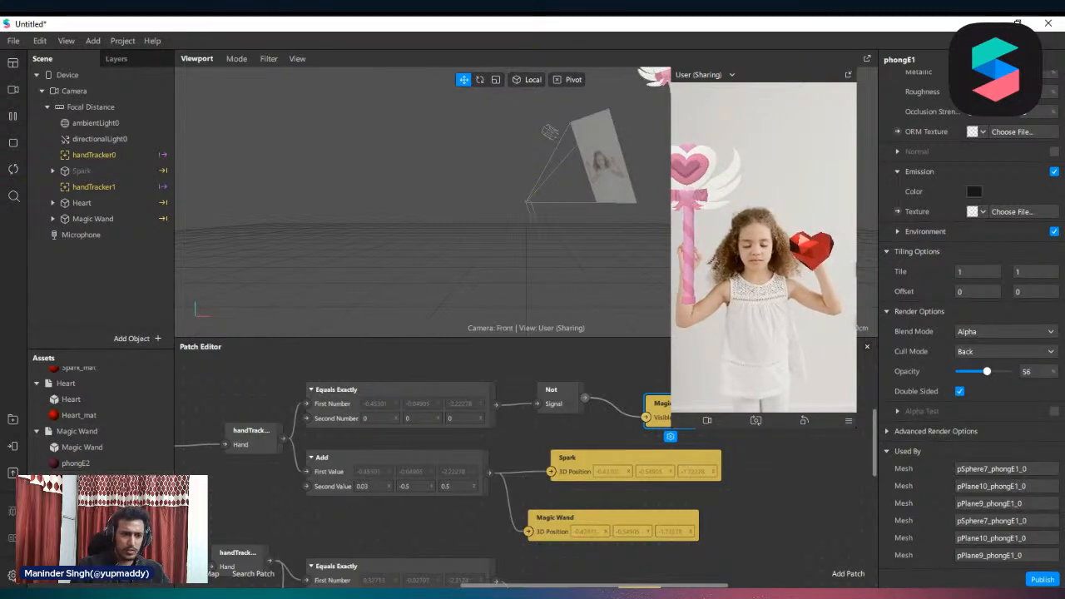
Select the Magic Wand materials together and set their blend mode to Alpha
{"action": "left_click", "coordinate": [93, 464]}
{"action": "left_click", "coordinate": [92, 511], "text": "shift"}
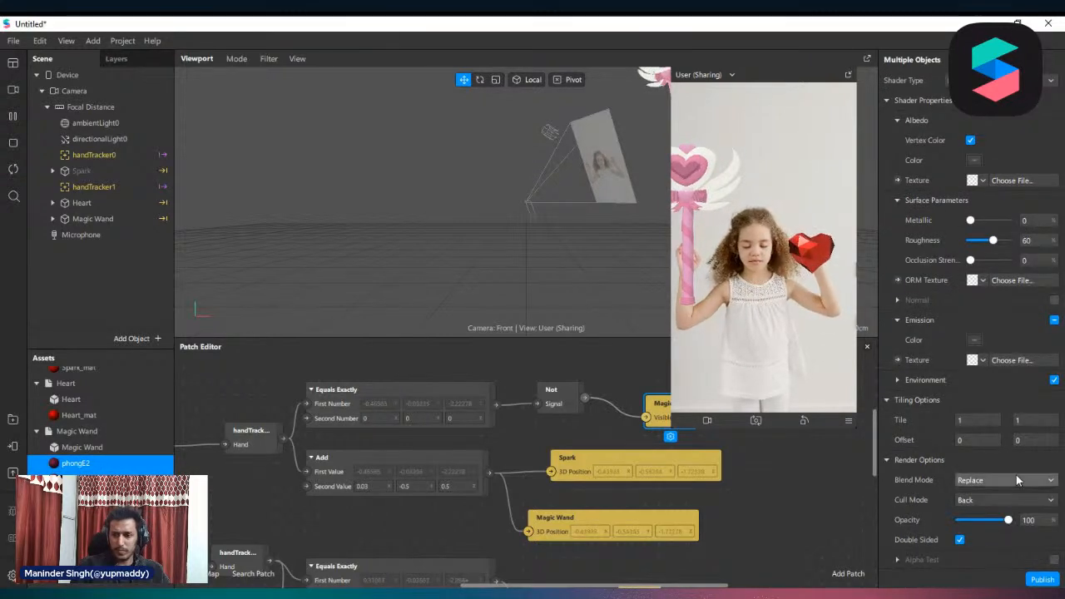
{"action": "left_click", "coordinate": [1001, 482]}
{"action": "left_click", "coordinate": [1003, 510]}
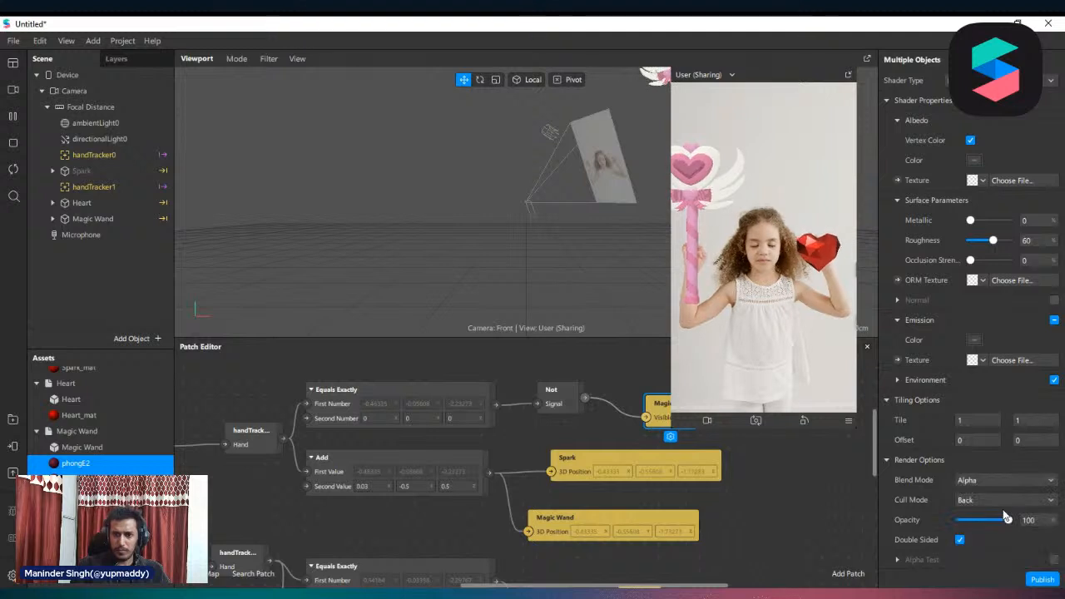
Select phongE3 with the neighbouring wand material and set their 0_office environment texture's rotation to 335
{"action": "left_click", "coordinate": [79, 468]}
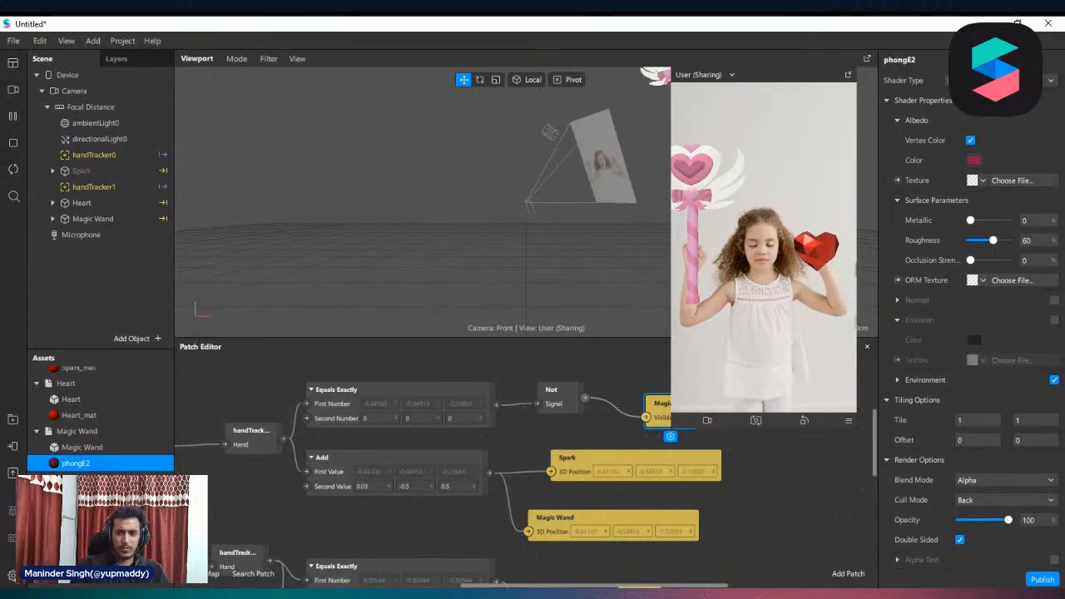
{"action": "left_click", "coordinate": [78, 480]}
{"action": "left_click", "coordinate": [124, 477]}
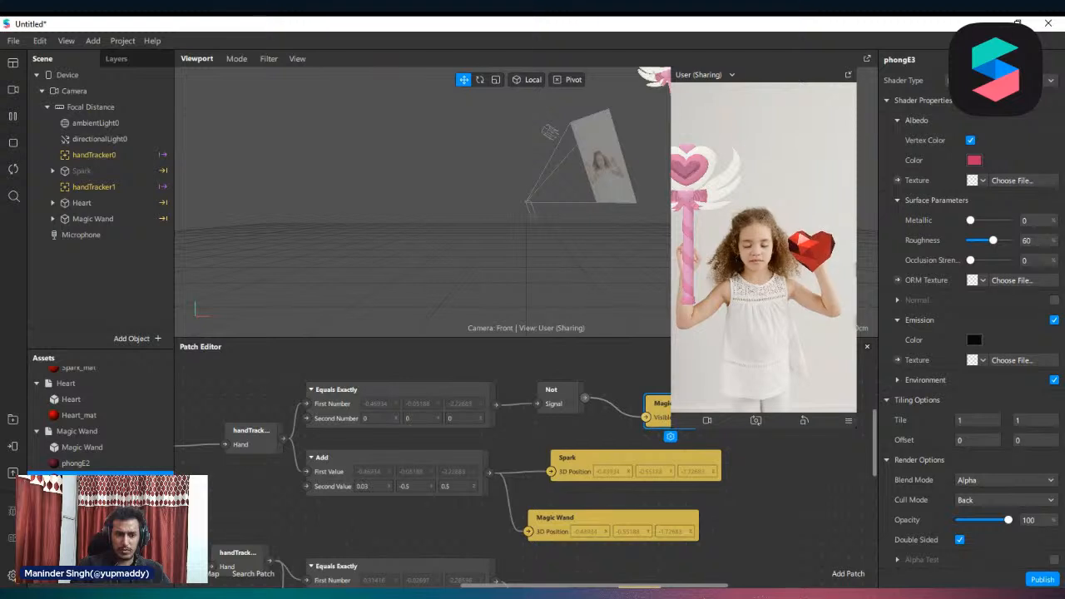
{"action": "left_click", "coordinate": [899, 380]}
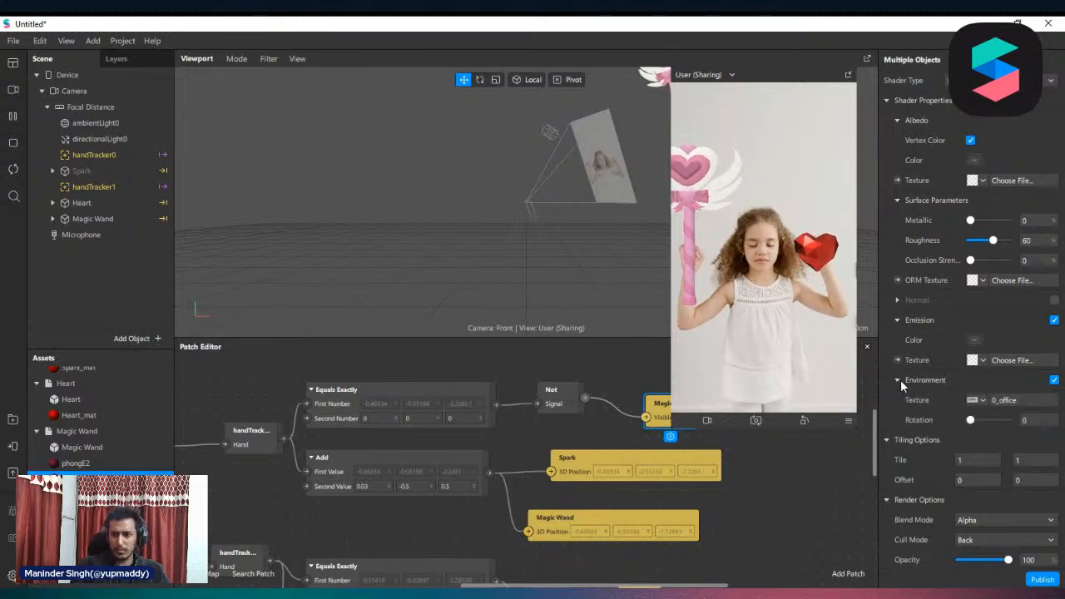
{"action": "left_click", "coordinate": [981, 401]}
{"action": "left_click", "coordinate": [980, 437]}
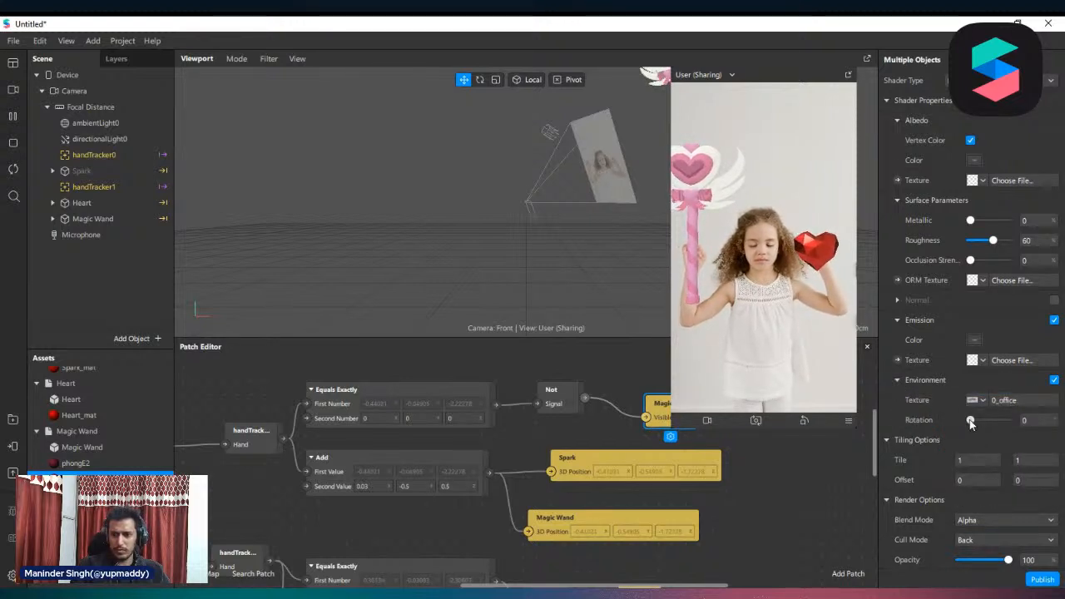
{"action": "left_click_drag", "start_coordinate": [970, 419], "coordinate": [1006, 423]}
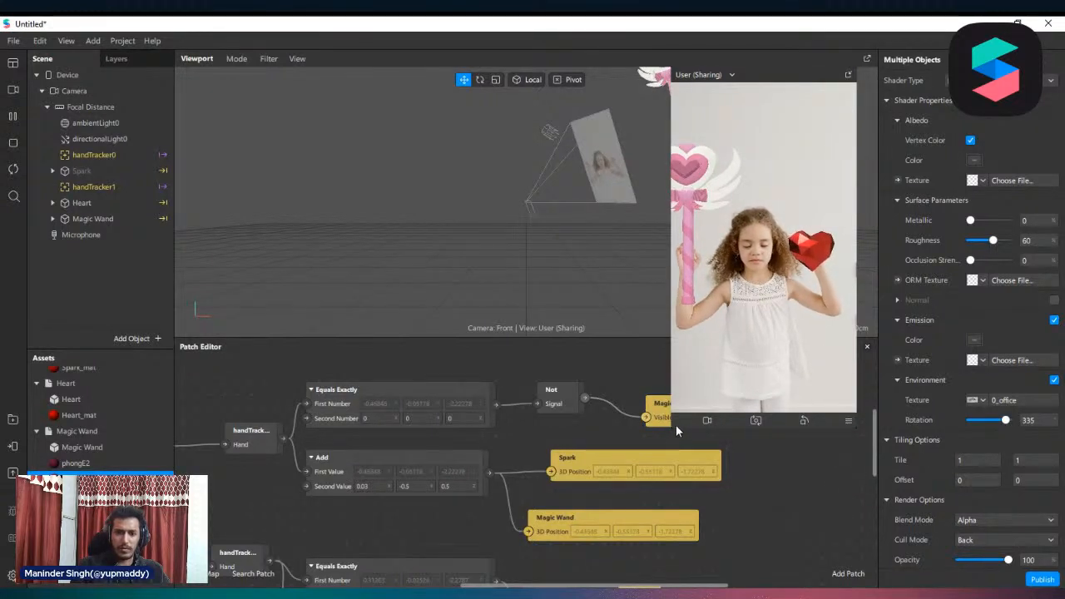
Shrink the preview slightly and test the effect on the full-body simulation videos of the woman in jeans and the woman in the mirror room
{"action": "left_click_drag", "start_coordinate": [672, 428], "coordinate": [681, 411]}
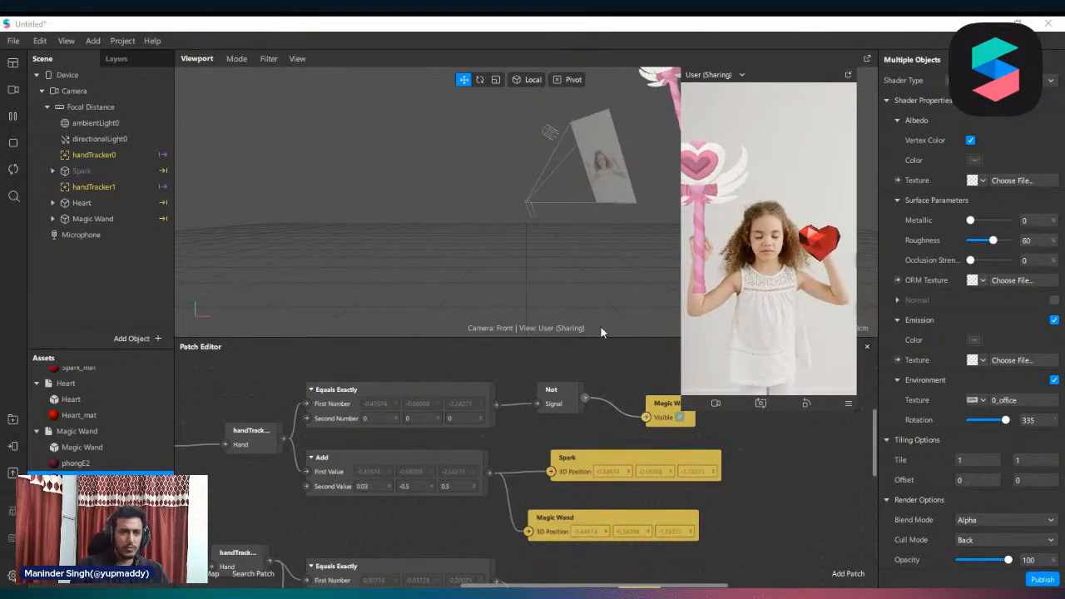
{"action": "left_click", "coordinate": [13, 89]}
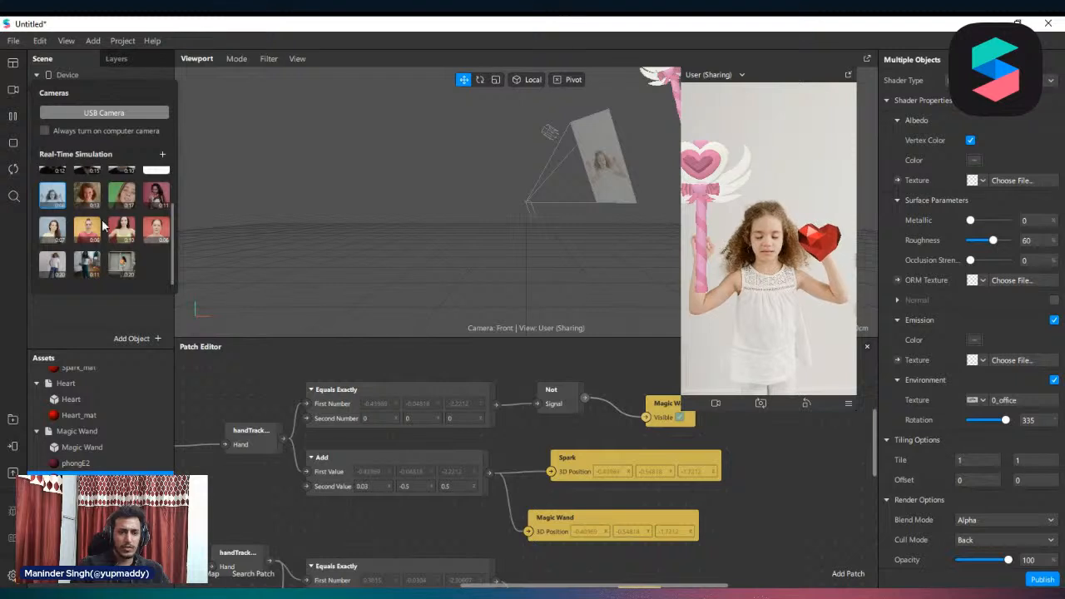
{"action": "left_click", "coordinate": [51, 264]}
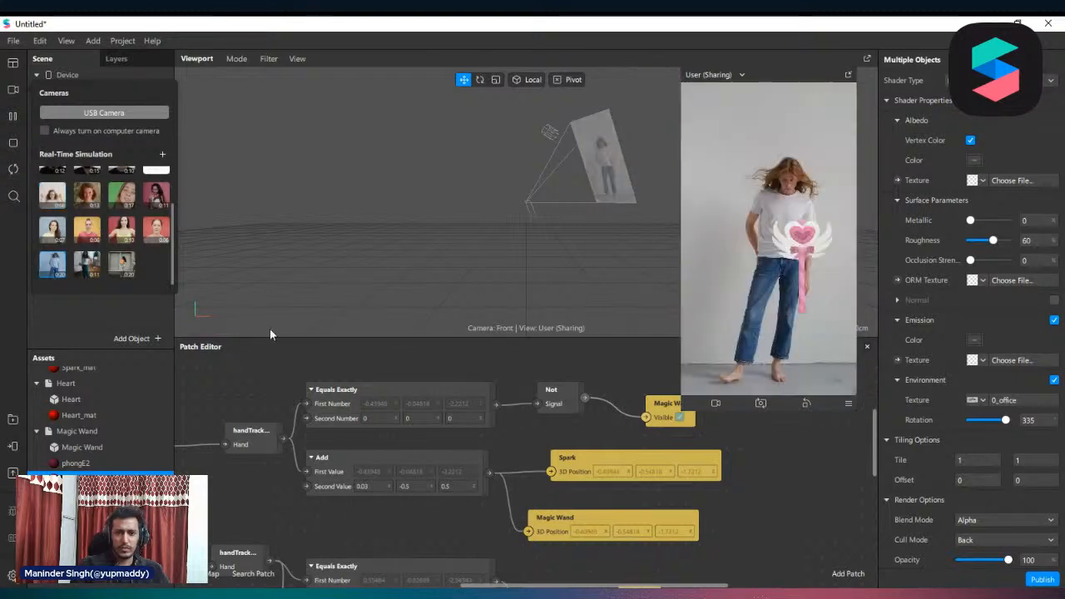
{"action": "left_click", "coordinate": [229, 403]}
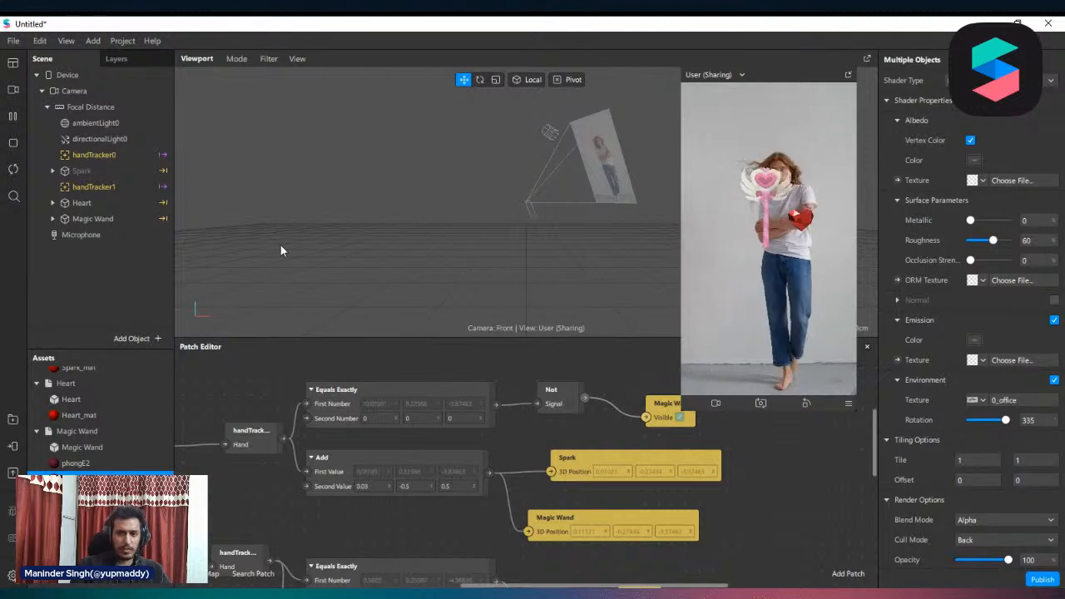
{"action": "left_click", "coordinate": [14, 91]}
{"action": "left_click", "coordinate": [124, 266]}
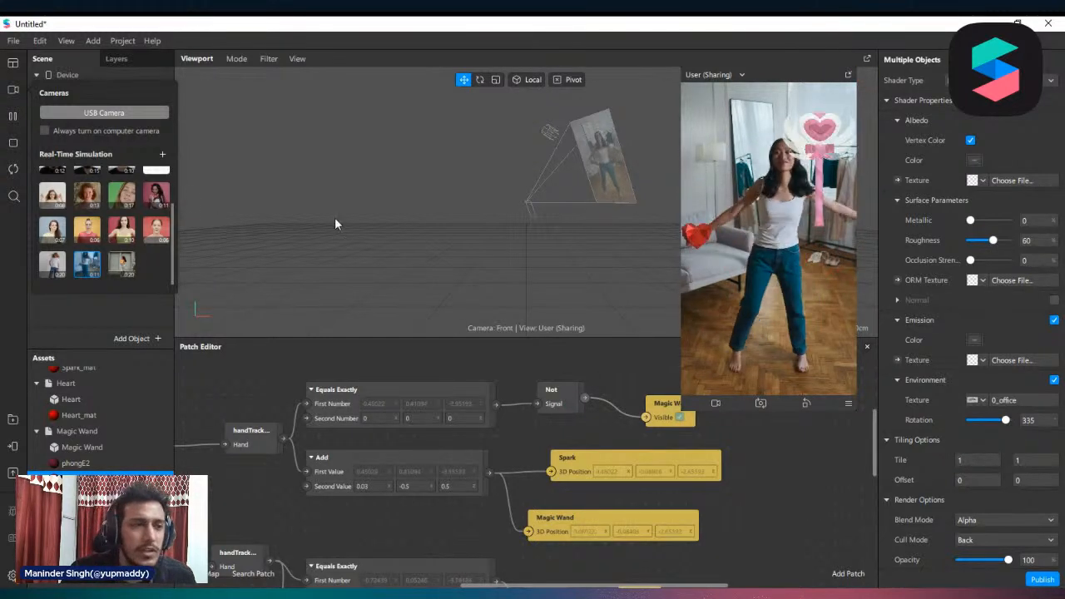
{"action": "left_click", "coordinate": [12, 41]}
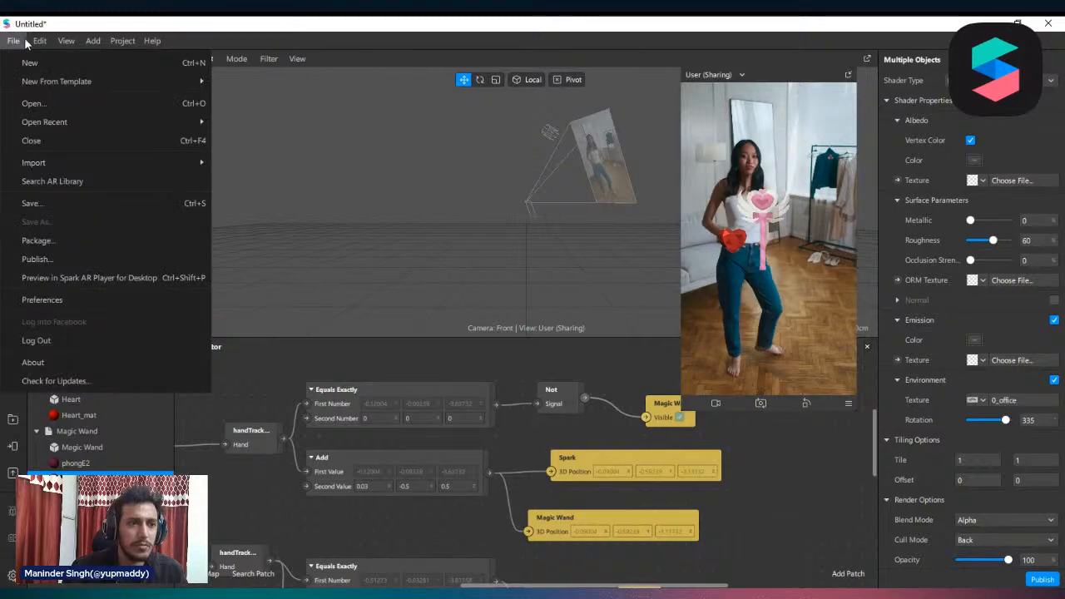
{"action": "mouse_move", "coordinate": [86, 41]}
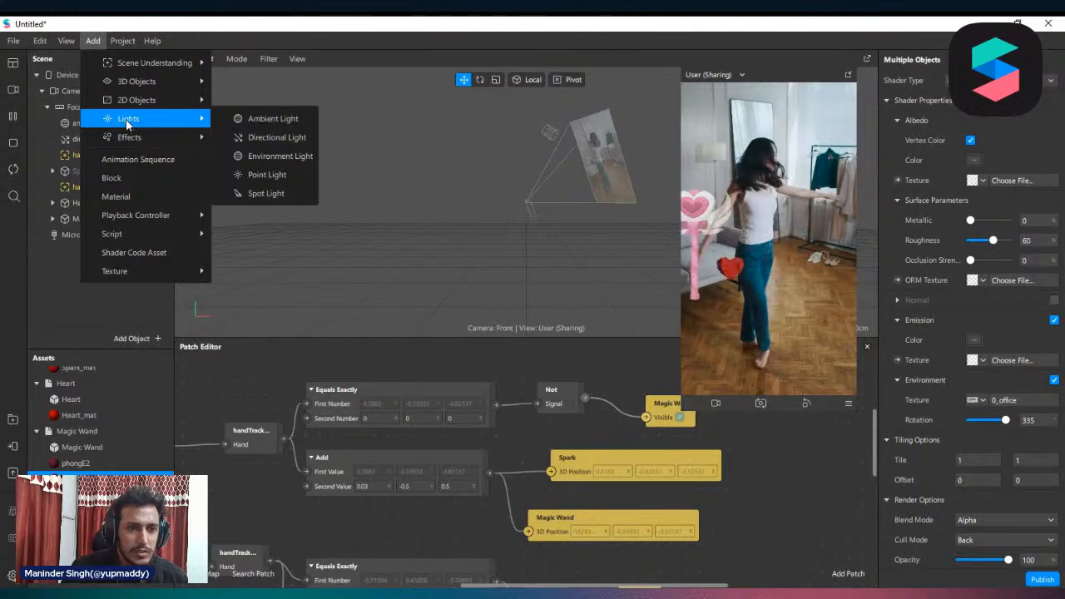
{"action": "mouse_move", "coordinate": [142, 104]}
{"action": "mouse_move", "coordinate": [155, 86]}
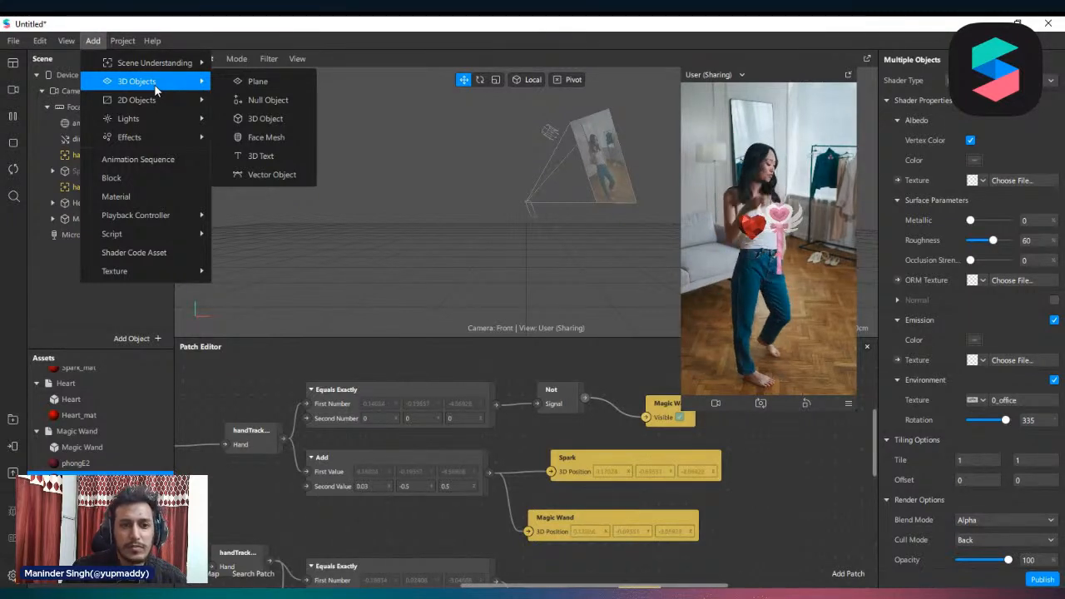
{"action": "mouse_move", "coordinate": [155, 62]}
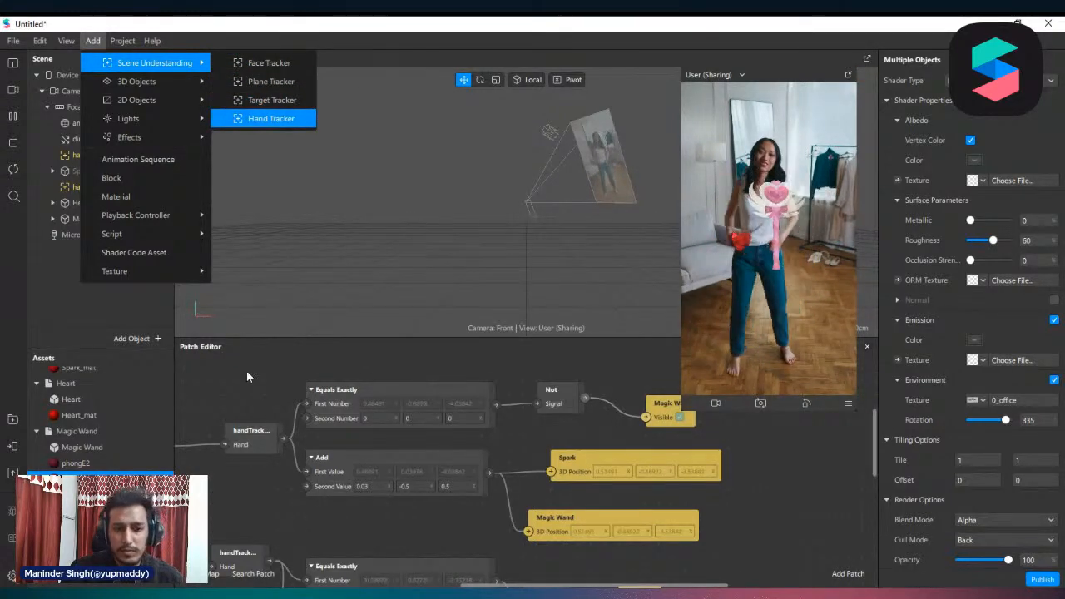
{"action": "left_click", "coordinate": [213, 370]}
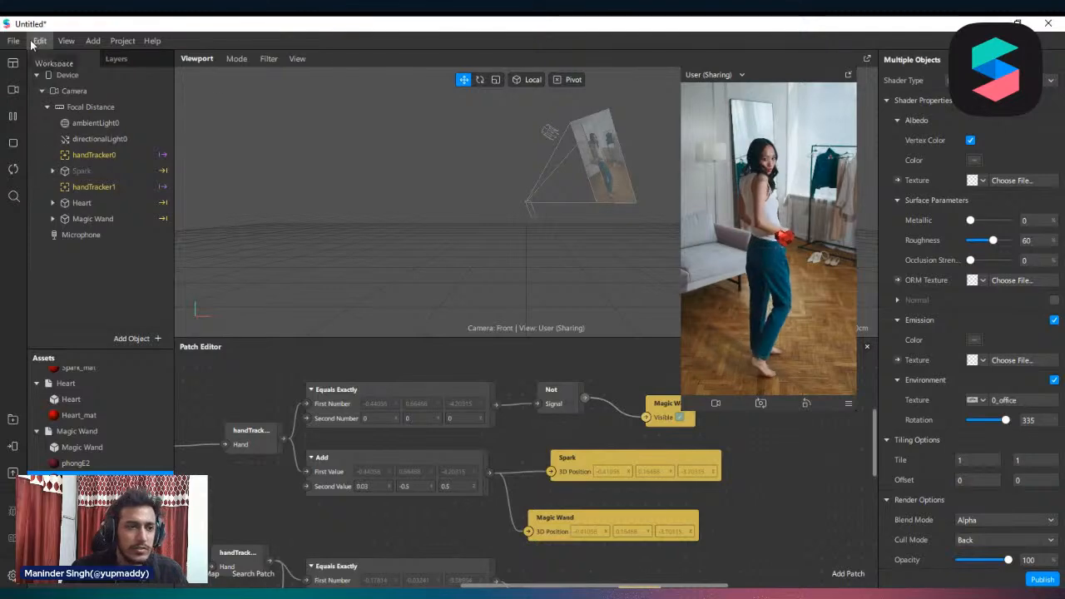
{"action": "left_click", "coordinate": [65, 40]}
{"action": "left_click", "coordinate": [277, 390]}
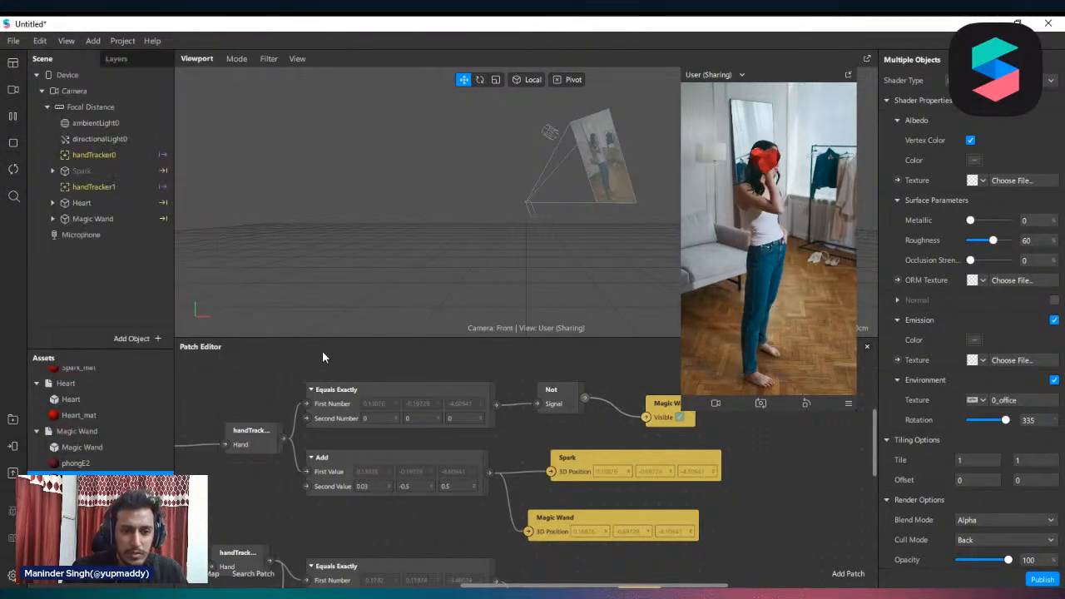
Enlarge the Patch Editor to show the whole hand-tracking graph and shrink the simulator preview so it no longer covers the patches
{"action": "left_click_drag", "start_coordinate": [345, 338], "coordinate": [388, 158]}
{"action": "scroll", "coordinate": [502, 323], "scroll_direction": "down", "scroll_amount": 4}
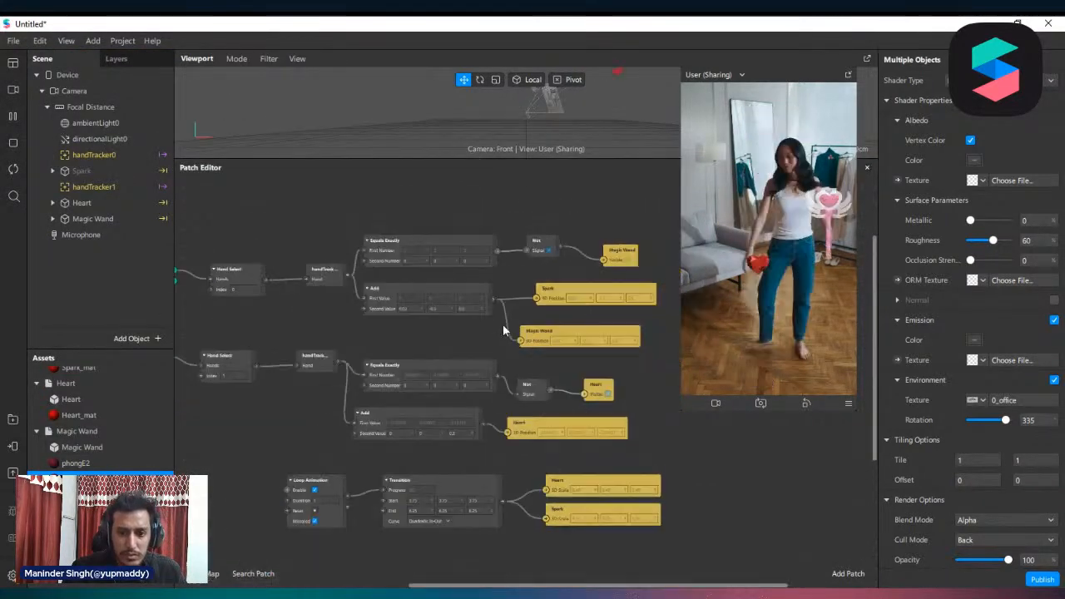
{"action": "scroll", "coordinate": [441, 320], "scroll_direction": "up", "scroll_amount": 2}
{"action": "scroll", "coordinate": [421, 315], "scroll_direction": "up", "scroll_amount": 1}
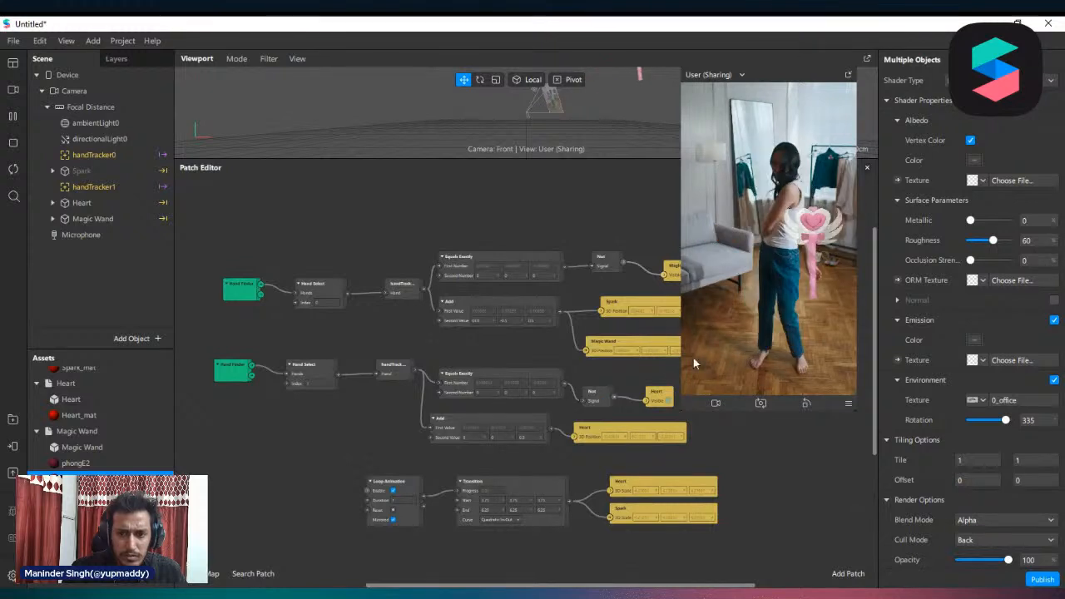
{"action": "left_click_drag", "start_coordinate": [682, 357], "coordinate": [740, 324]}
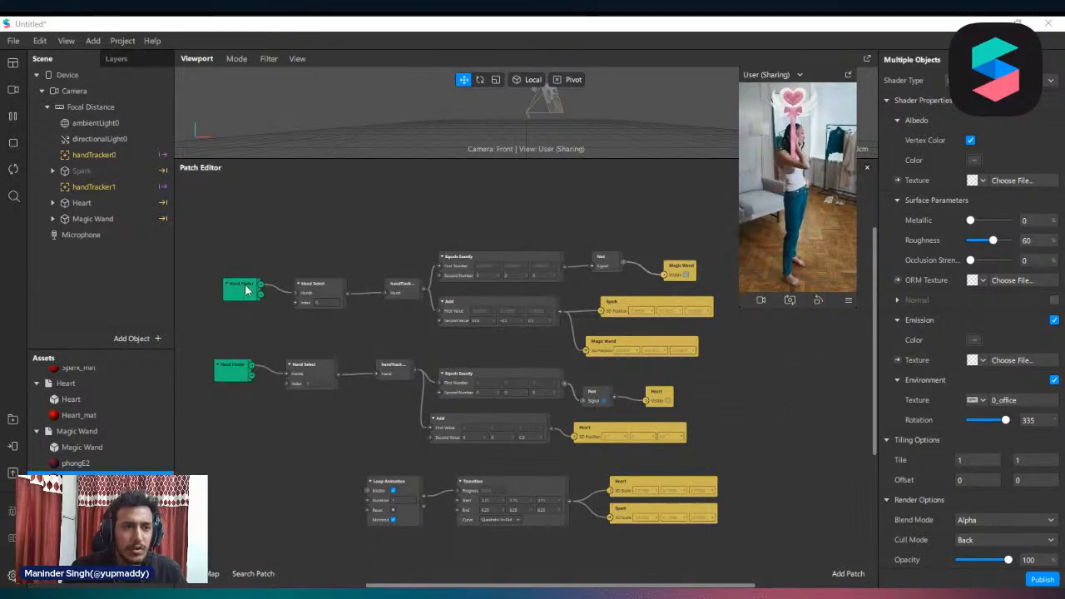
{"action": "left_click", "coordinate": [14, 41]}
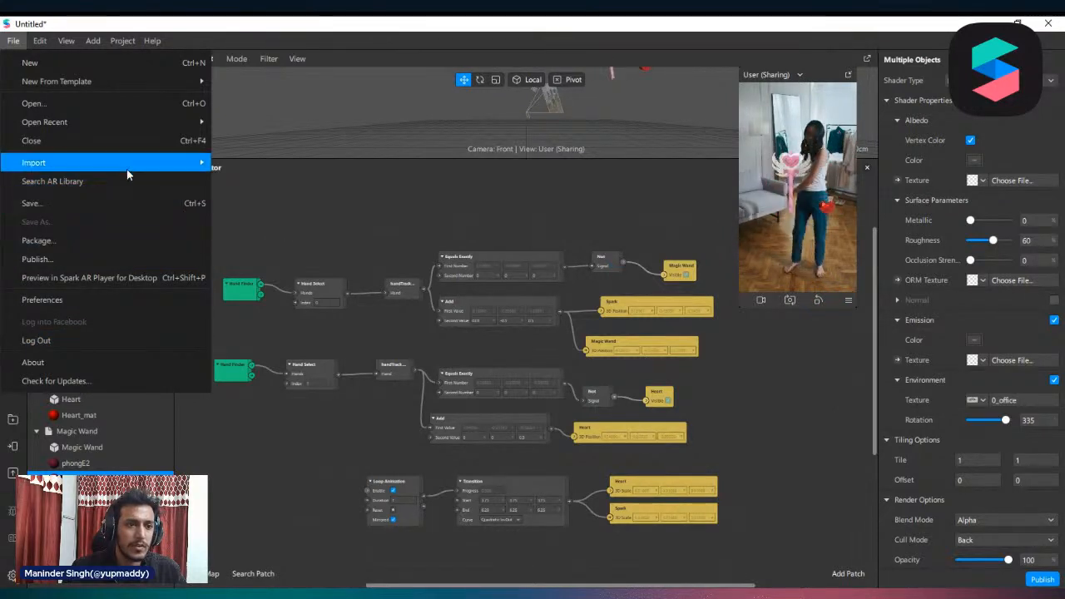
{"action": "left_click", "coordinate": [87, 143]}
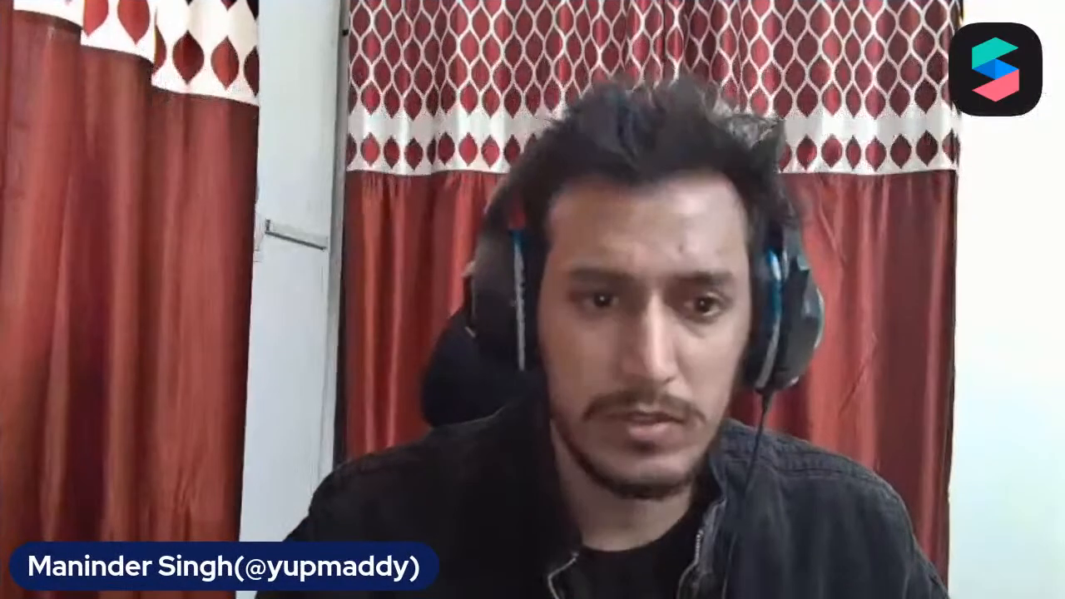
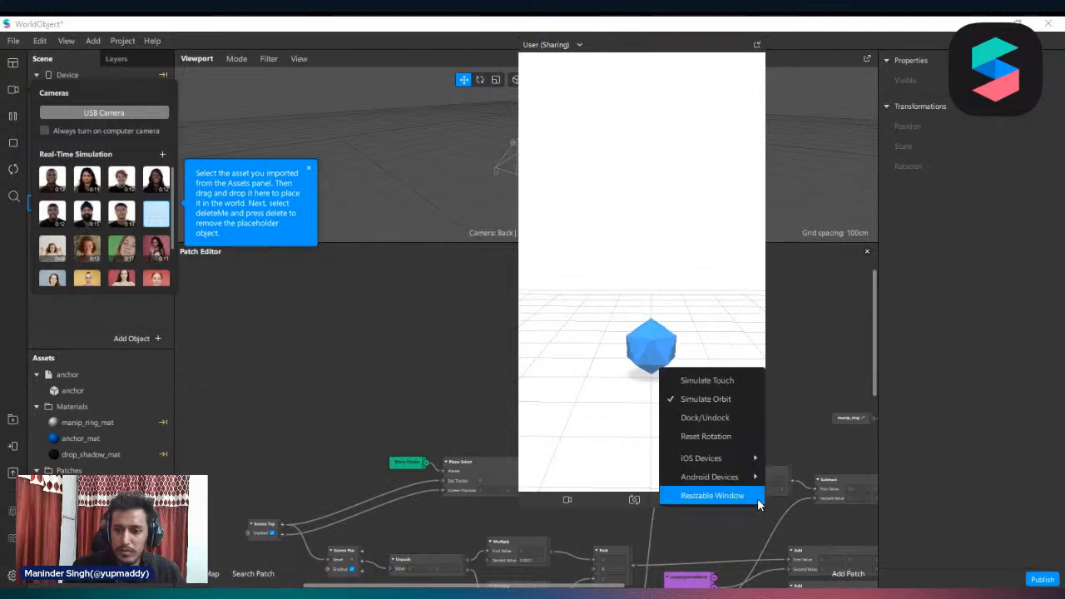
Switch the simulator to Simulate Touch, test moving and scaling the blue placeholder with touch gestures, and close the simulation video list
{"action": "left_click", "coordinate": [738, 382]}
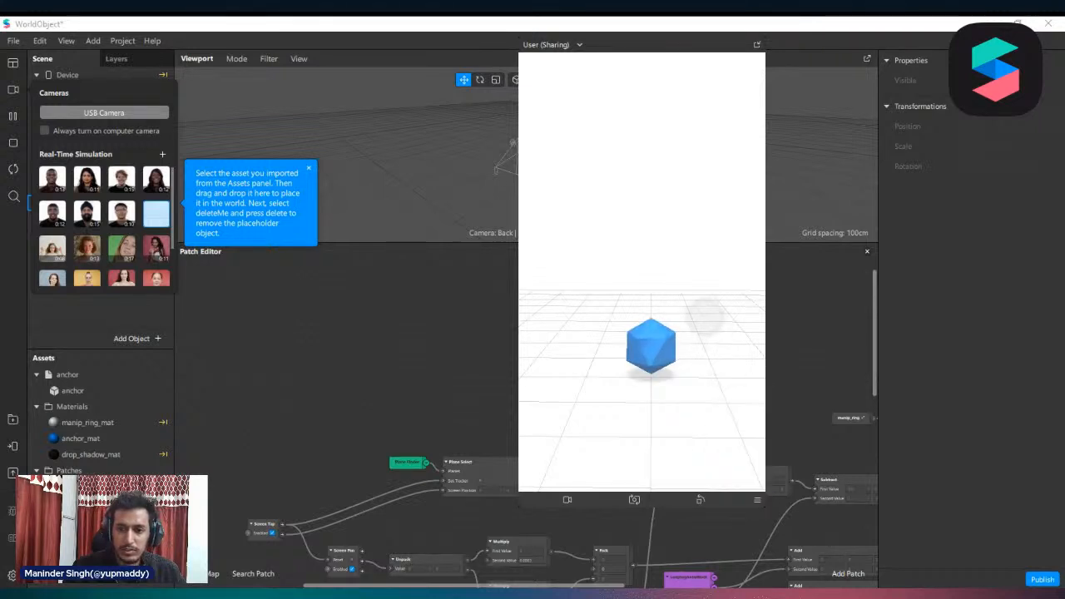
{"action": "left_click_drag", "start_coordinate": [687, 308], "coordinate": [774, 333]}
{"action": "left_click_drag", "start_coordinate": [19, 354], "coordinate": [574, 339]}
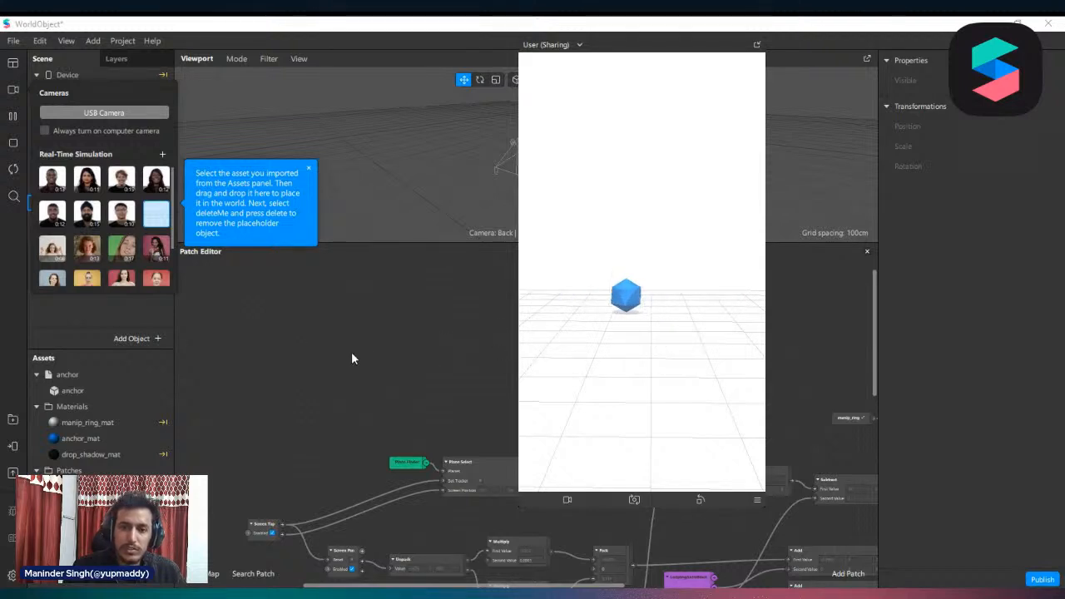
{"action": "left_click_drag", "start_coordinate": [472, 351], "coordinate": [807, 367]}
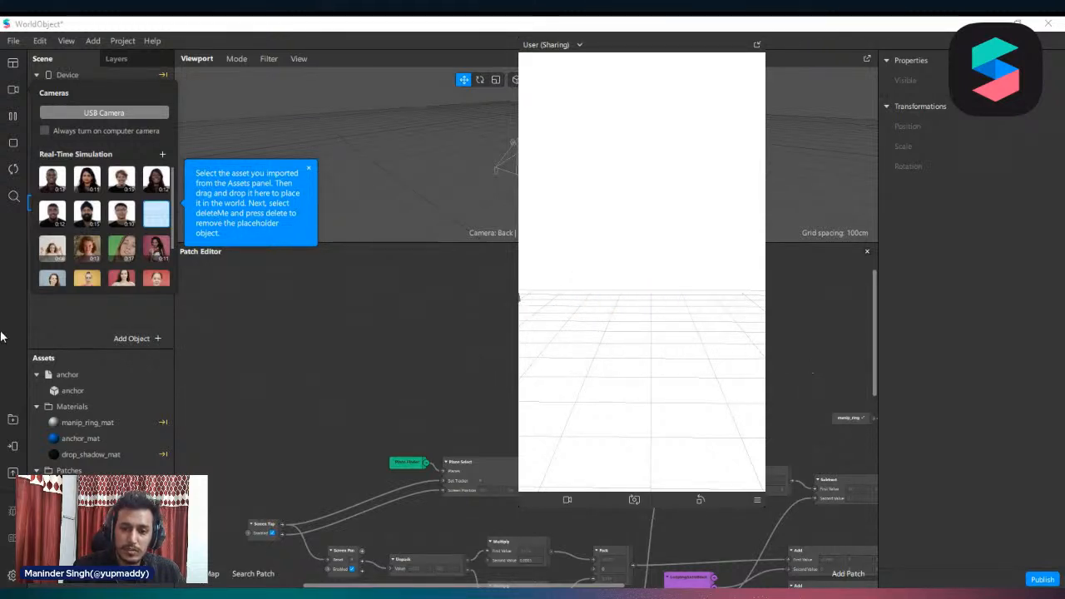
{"action": "left_click_drag", "start_coordinate": [970, 375], "coordinate": [522, 385]}
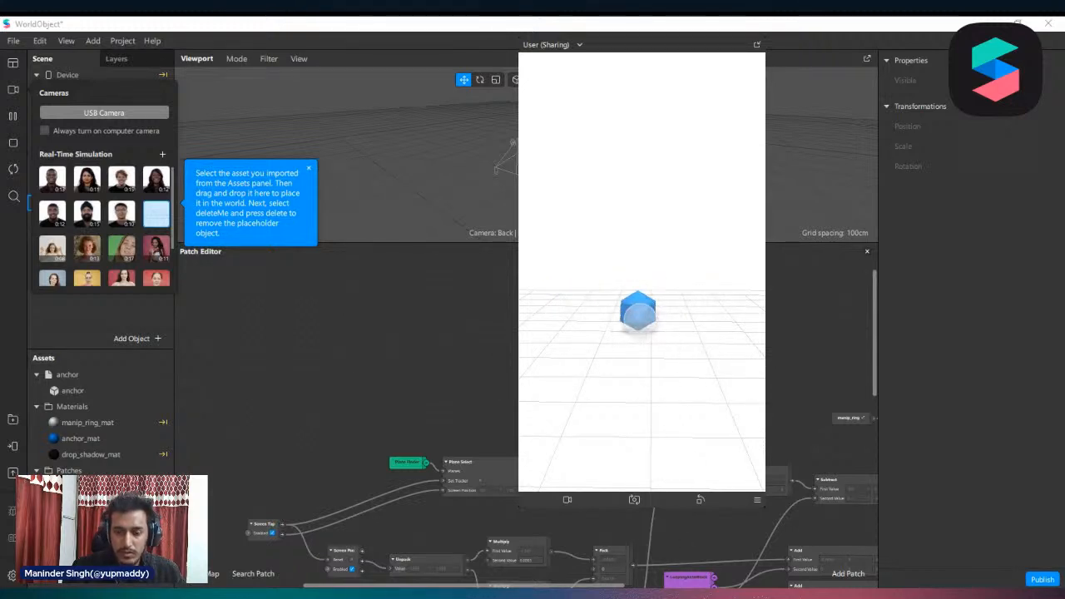
{"action": "left_click_drag", "start_coordinate": [668, 312], "coordinate": [779, 390], "text": "alt"}
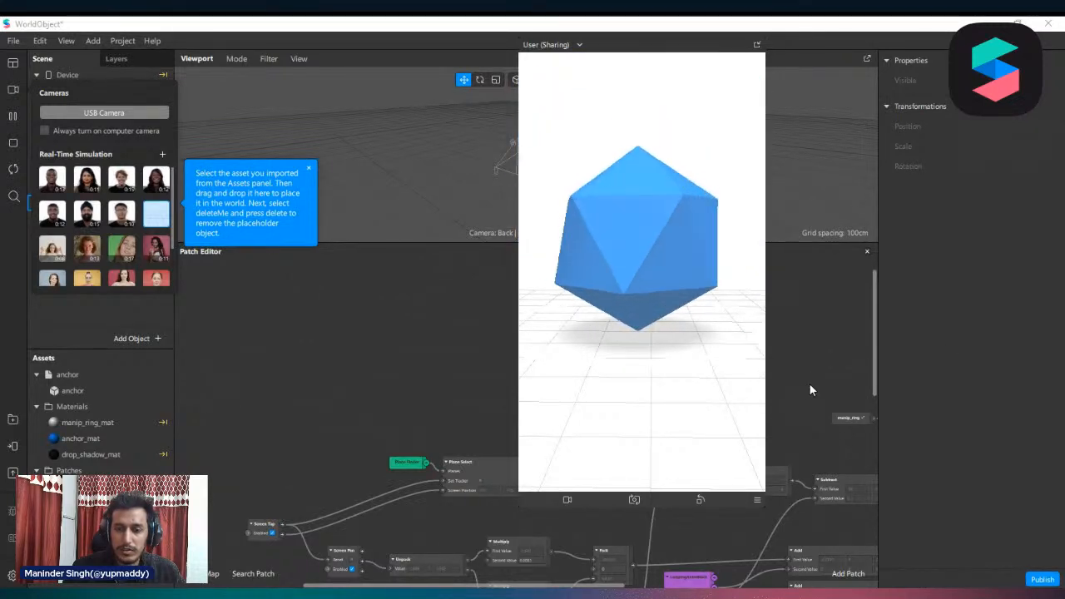
{"action": "left_click_drag", "start_coordinate": [727, 326], "coordinate": [705, 396]}
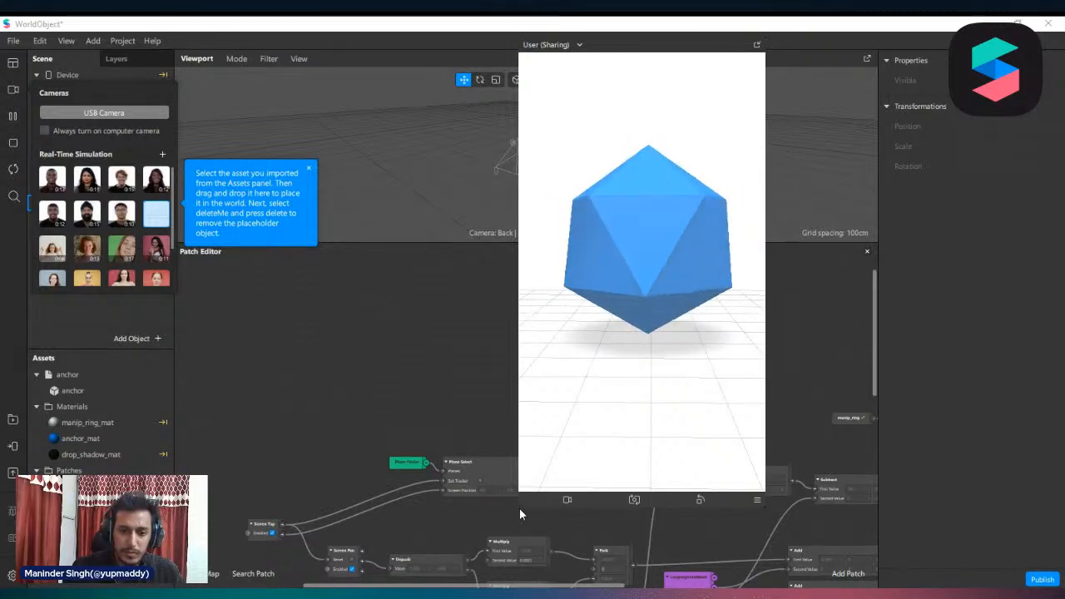
{"action": "left_click_drag", "start_coordinate": [522, 505], "coordinate": [528, 492]}
{"action": "left_click", "coordinate": [233, 357]}
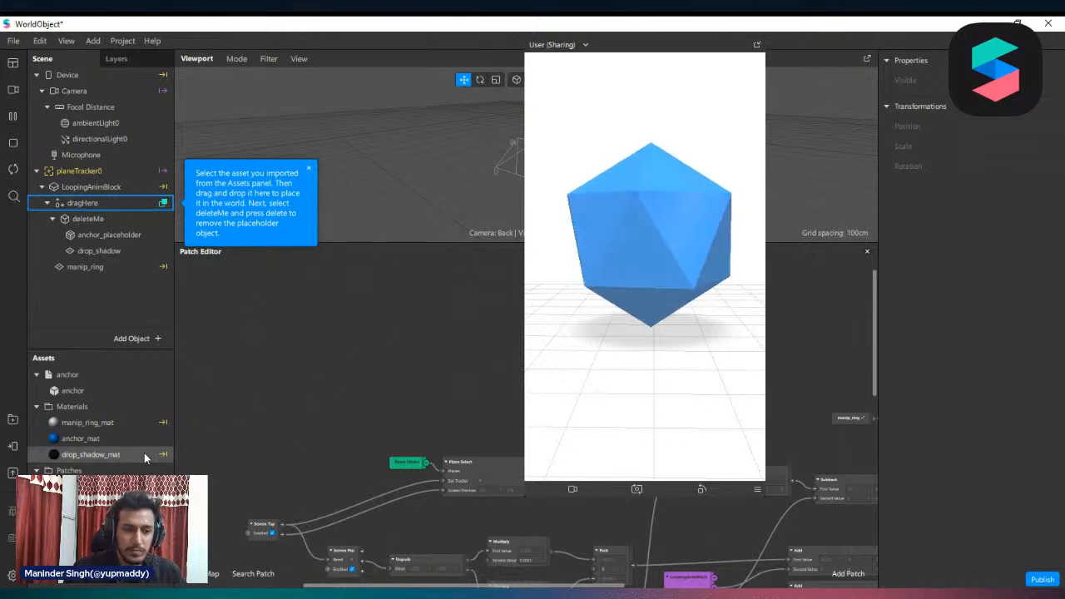
Import the Treehouse concept model into the assets and place it inside the dragHere object
{"action": "scroll", "coordinate": [237, 513], "scroll_direction": "down", "scroll_amount": 1}
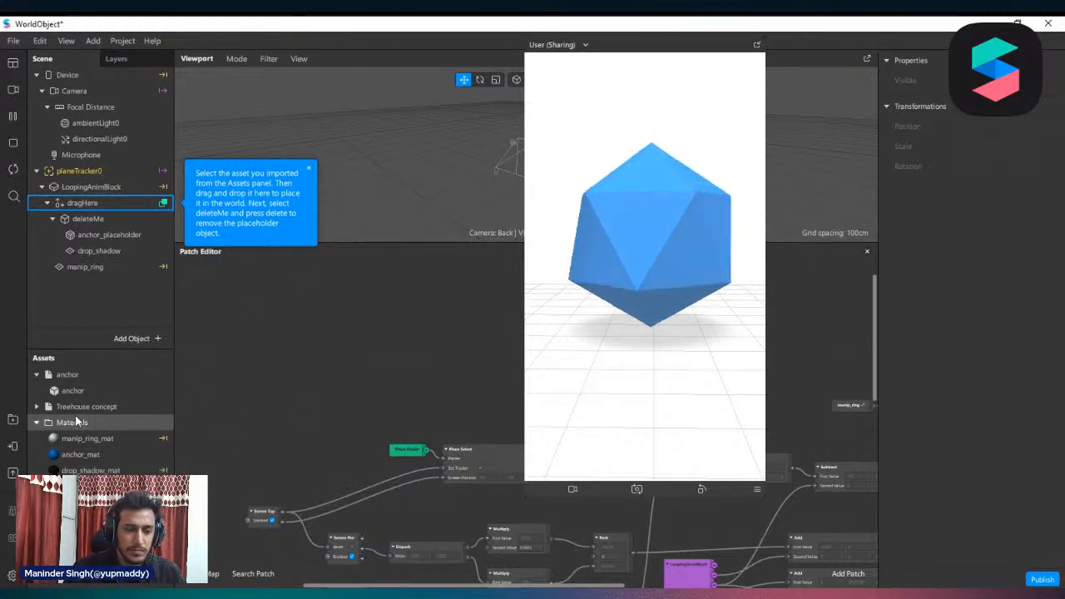
{"action": "left_click", "coordinate": [83, 406]}
{"action": "left_click_drag", "start_coordinate": [65, 409], "coordinate": [72, 200]}
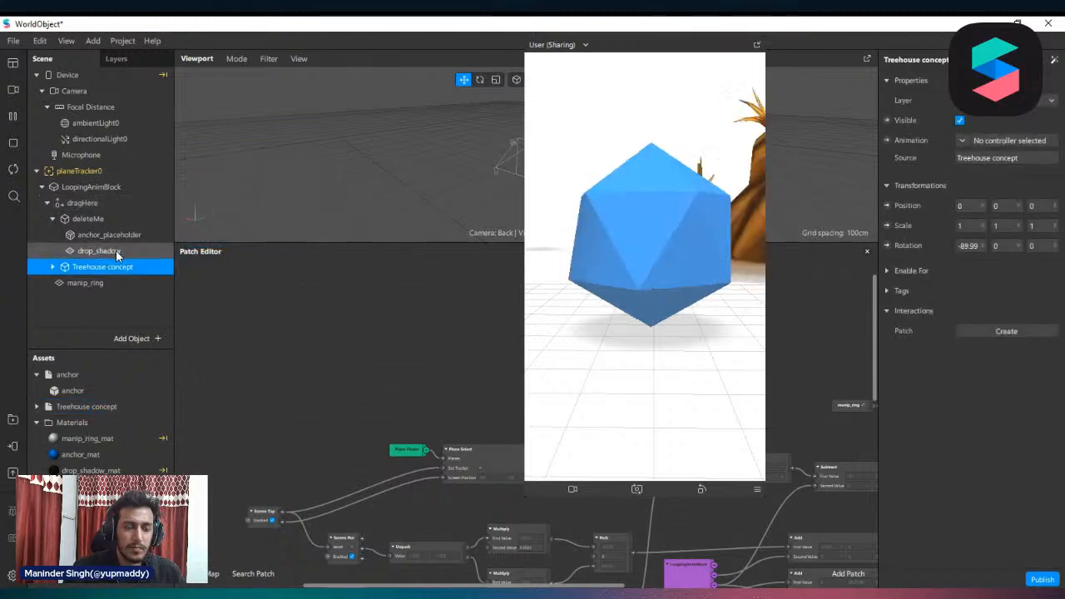
Hide the deleteMe placeholder and turn off the spinning animation of LoopingAnimBlock
{"action": "left_click", "coordinate": [83, 218]}
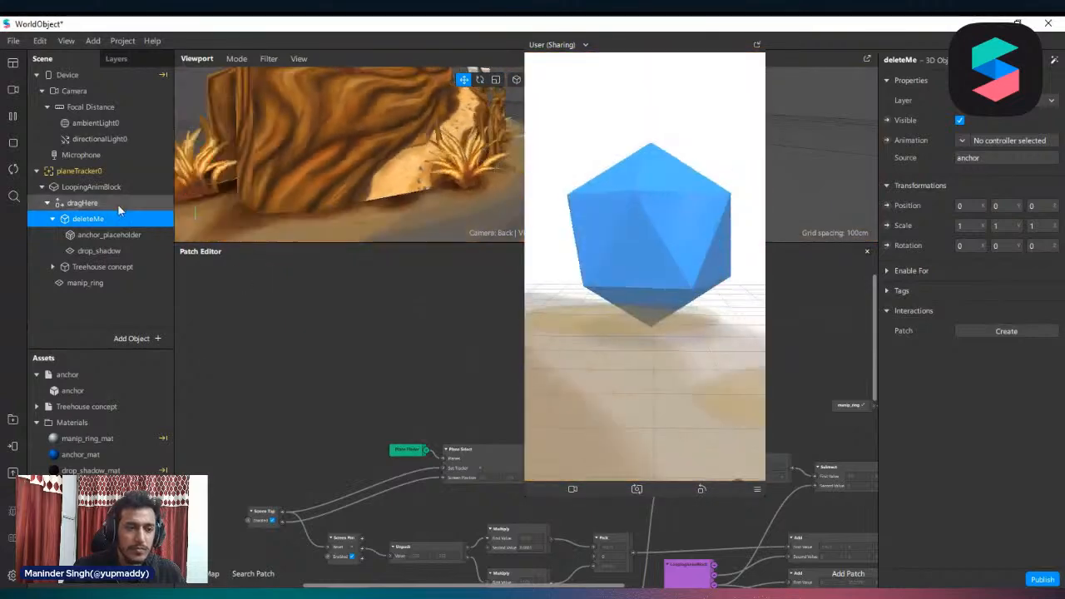
{"action": "left_click", "coordinate": [959, 120]}
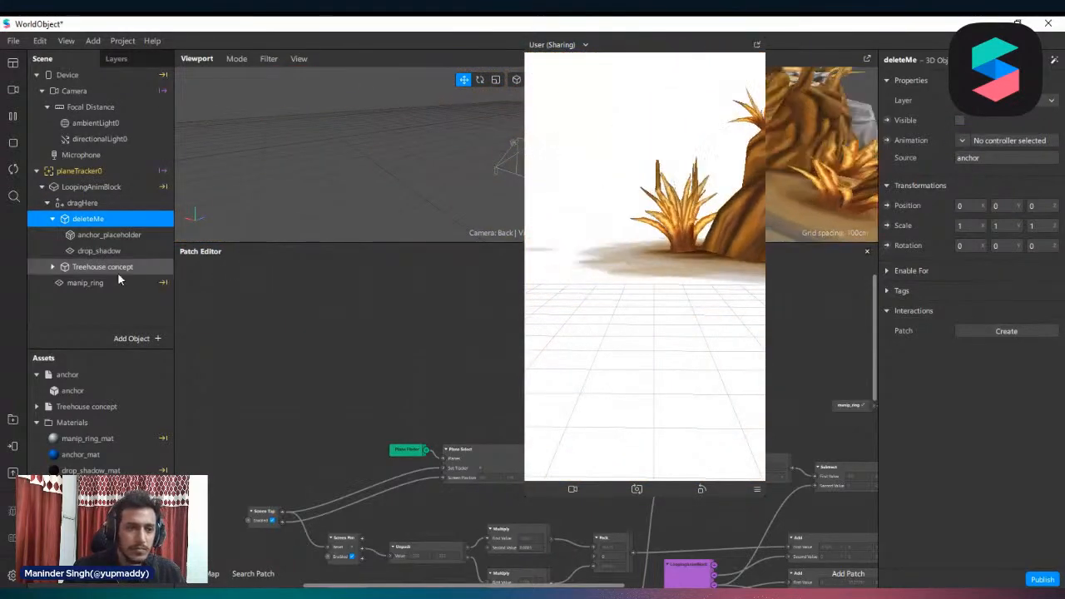
{"action": "left_click", "coordinate": [96, 187]}
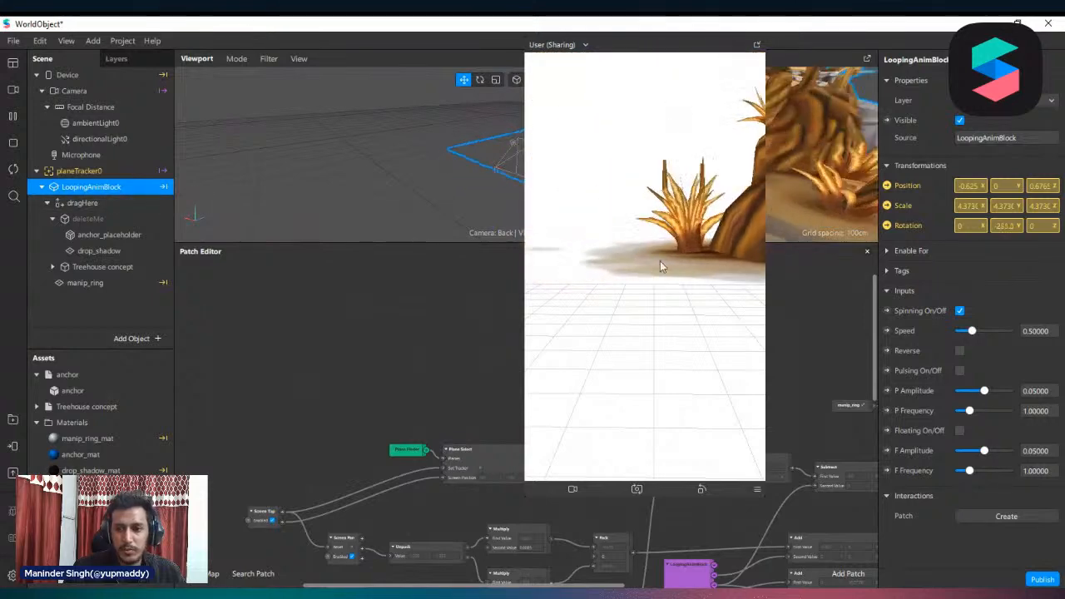
{"action": "left_click", "coordinate": [960, 312]}
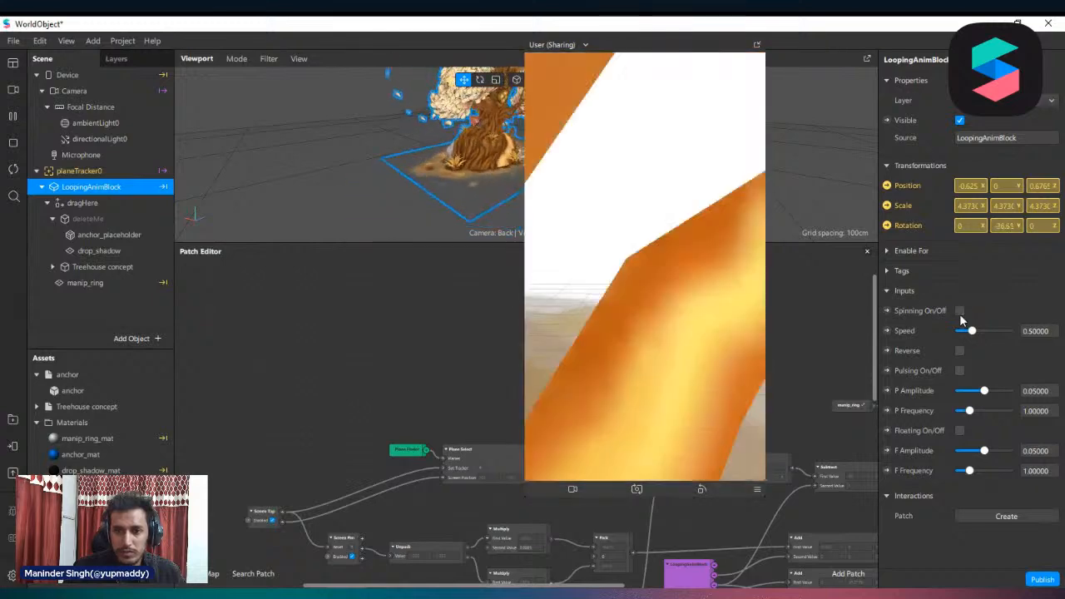
Test moving, rotating and scaling the treehouse with touch gestures in the preview, and restart the effect
{"action": "left_click_drag", "start_coordinate": [705, 306], "coordinate": [166, 256]}
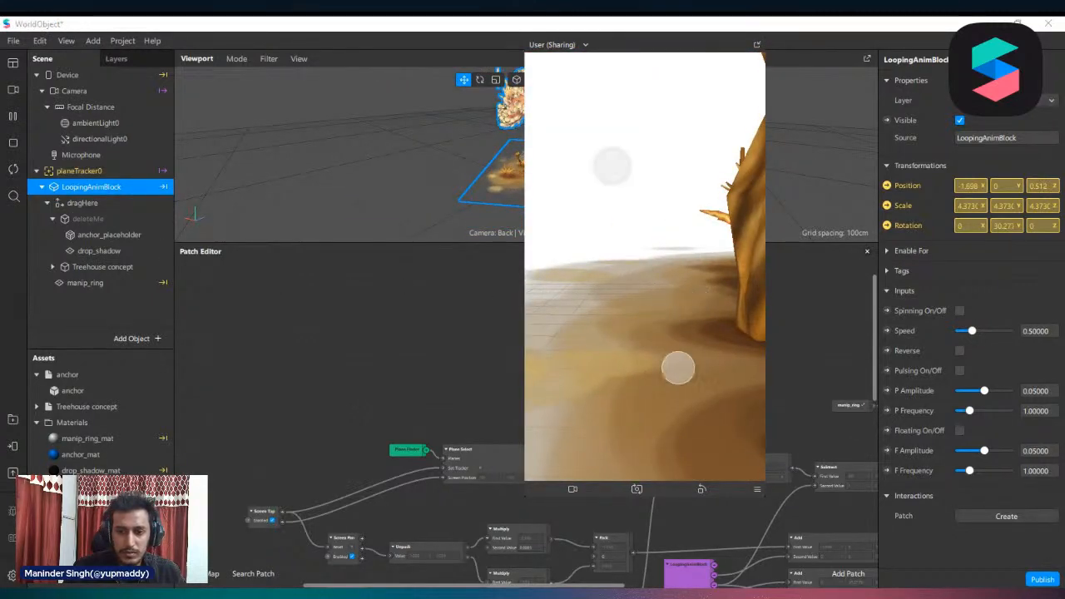
{"action": "left_click_drag", "start_coordinate": [705, 385], "coordinate": [648, 292], "text": "alt"}
{"action": "left_click_drag", "start_coordinate": [639, 350], "coordinate": [997, 275]}
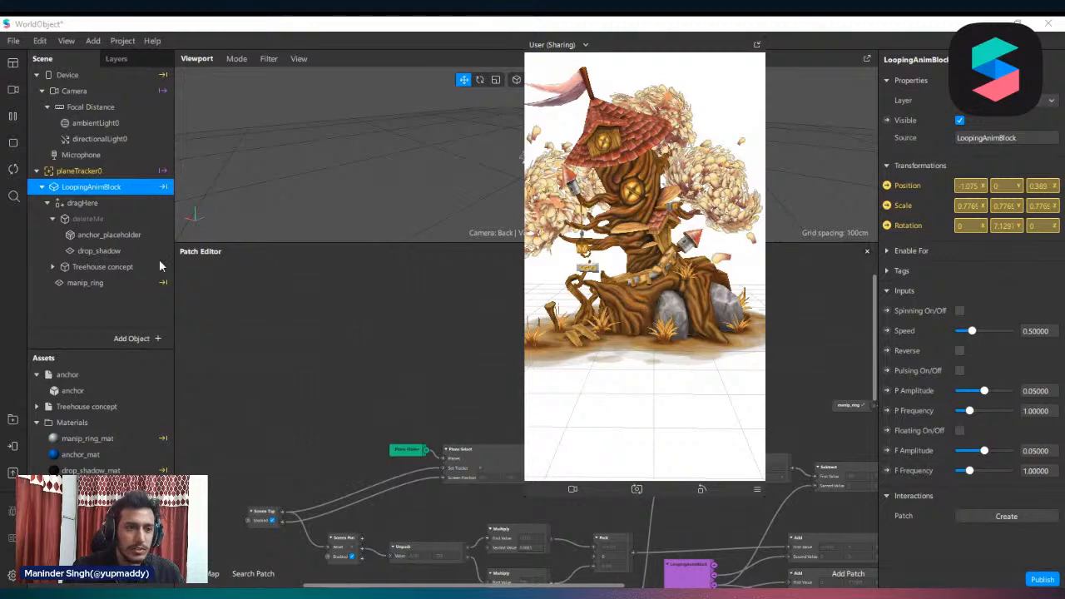
{"action": "left_click", "coordinate": [13, 170]}
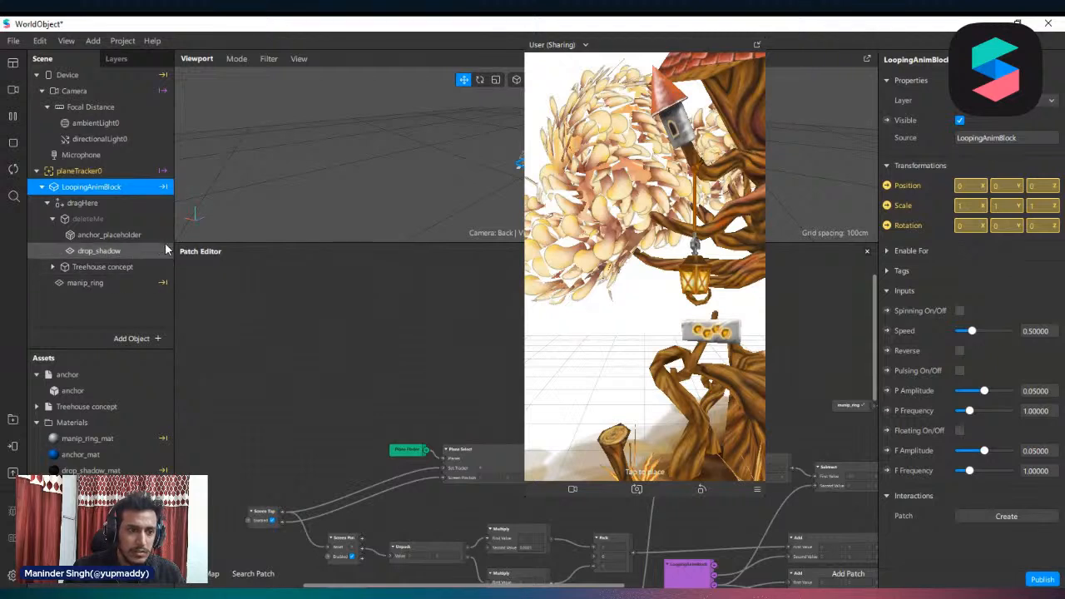
Set the Treehouse concept object's position to X -0.3 and Z -1
{"action": "left_click", "coordinate": [84, 267]}
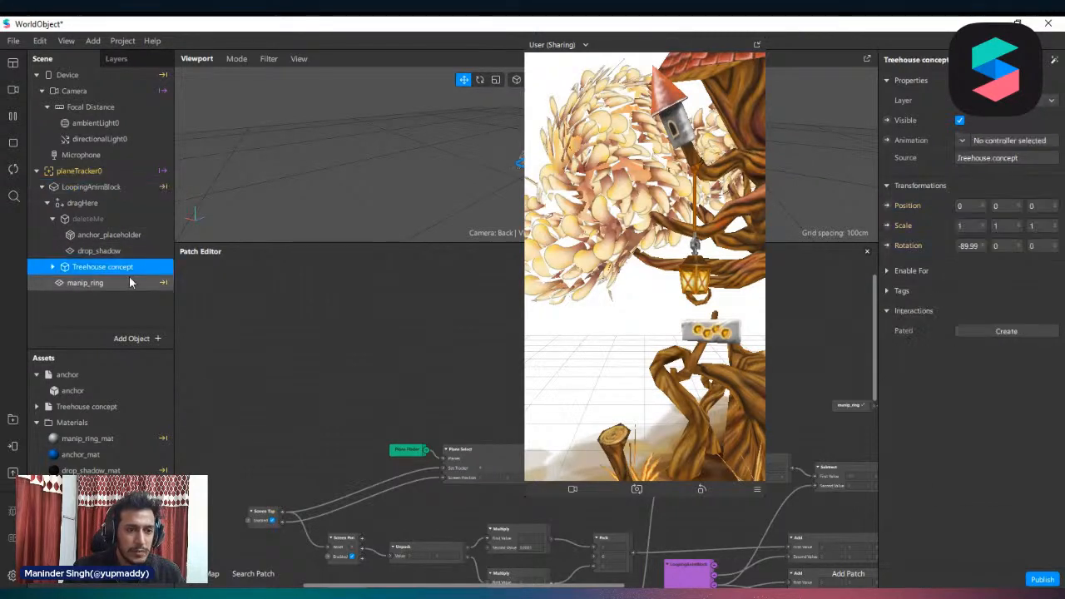
{"action": "left_click", "coordinate": [1042, 210]}
{"action": "type", "text": "-0.5"}
{"action": "key", "text": "Return"}
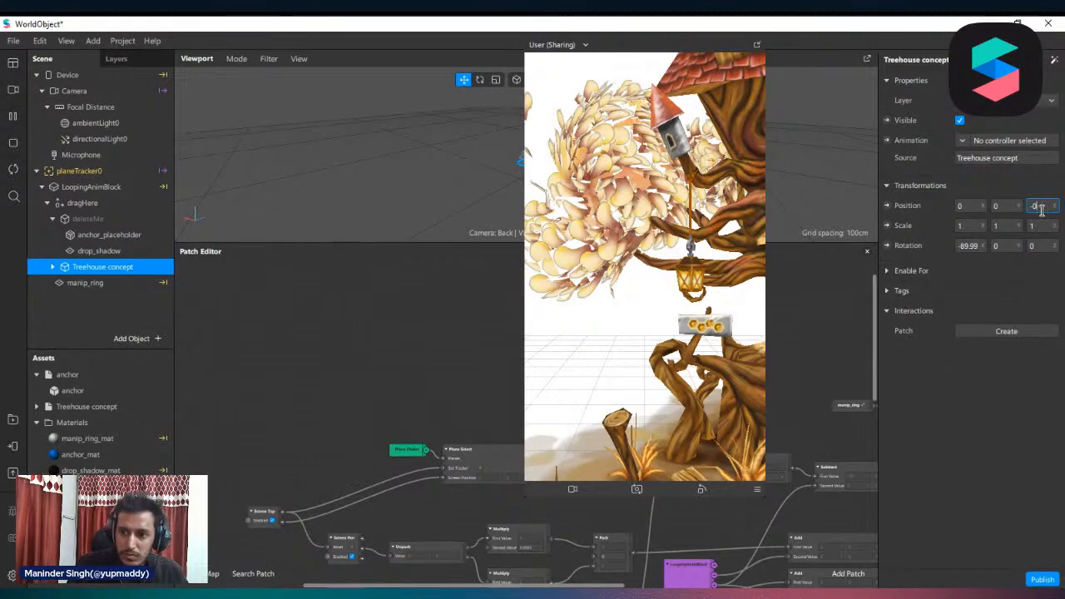
{"action": "key", "text": "Return"}
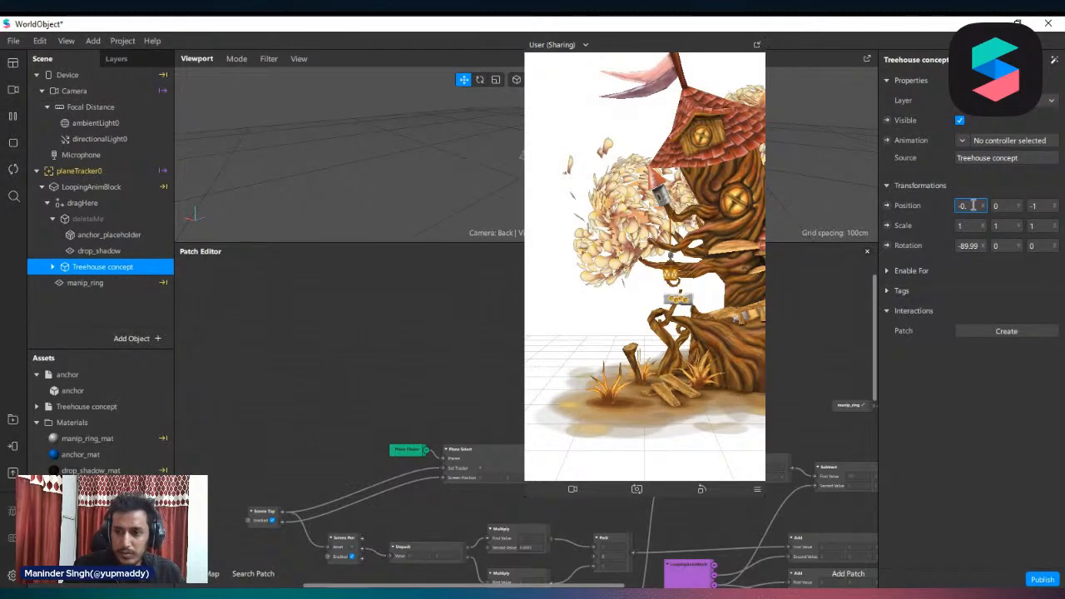
{"action": "key", "text": "Return"}
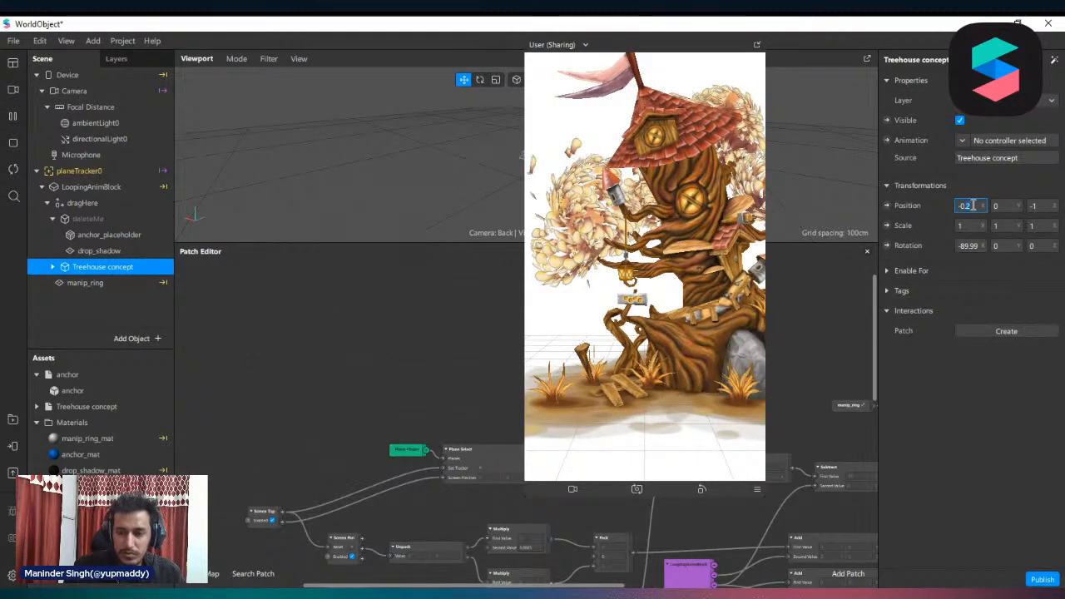
{"action": "key", "text": "Return"}
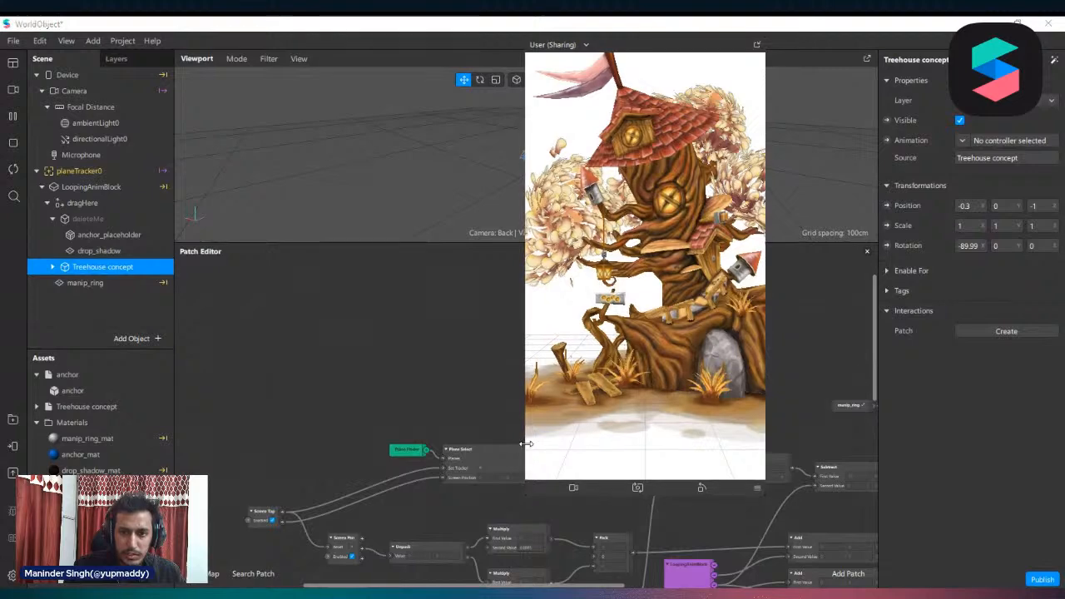
Try the treehouse in a smaller simulator preview with a touch gesture and enlarge the preview again
{"action": "left_click_drag", "start_coordinate": [526, 446], "coordinate": [566, 446]}
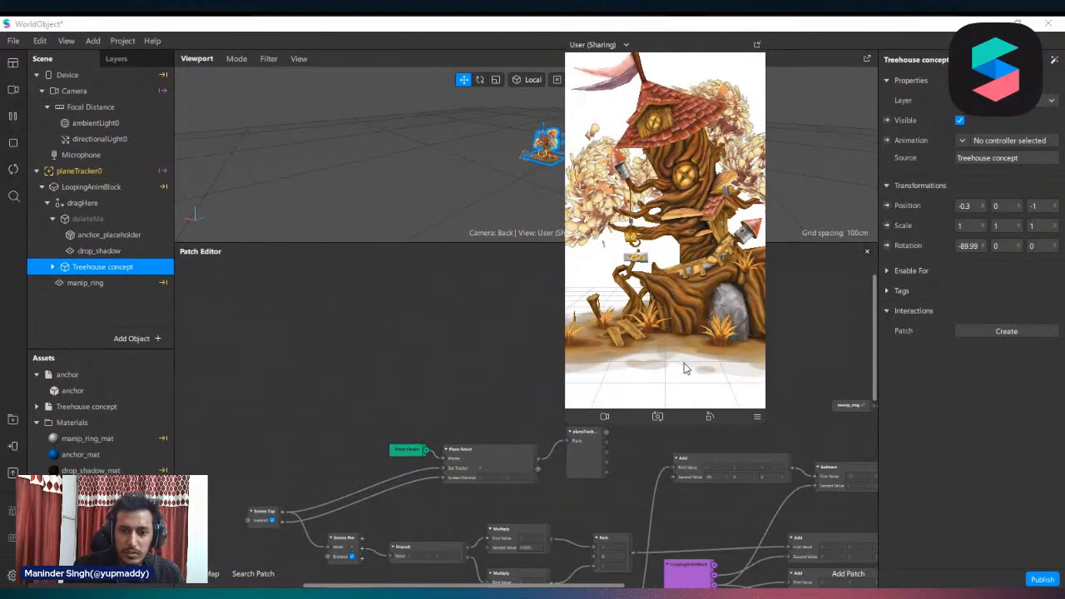
{"action": "left_click_drag", "start_coordinate": [685, 360], "coordinate": [635, 334]}
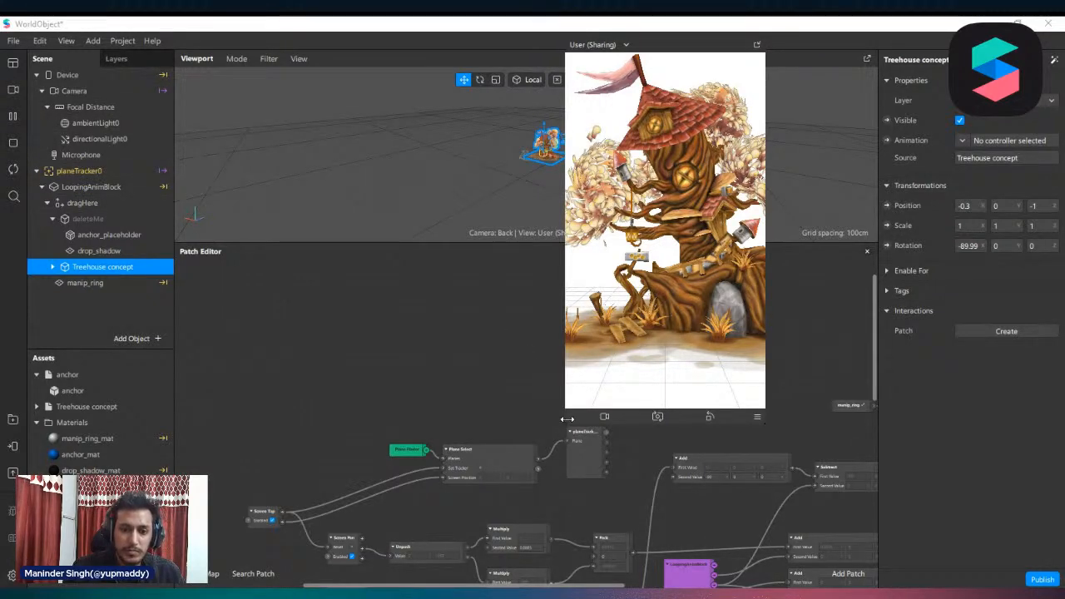
{"action": "left_click_drag", "start_coordinate": [567, 418], "coordinate": [511, 518]}
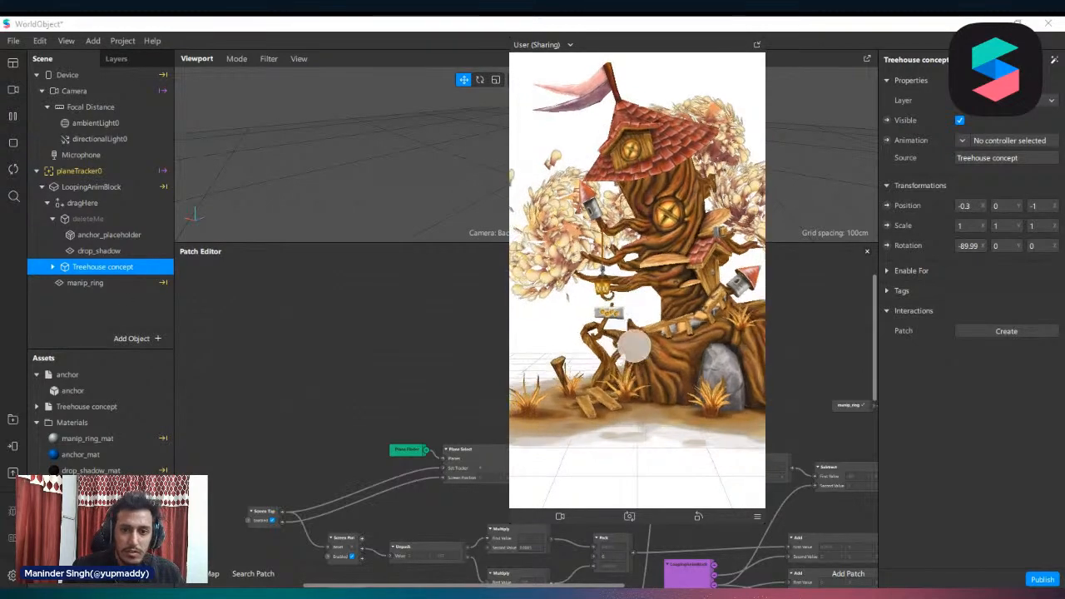
Move drop_shadow out of deleteMe into the Treehouse concept object and make it invisible
{"action": "left_click", "coordinate": [101, 251]}
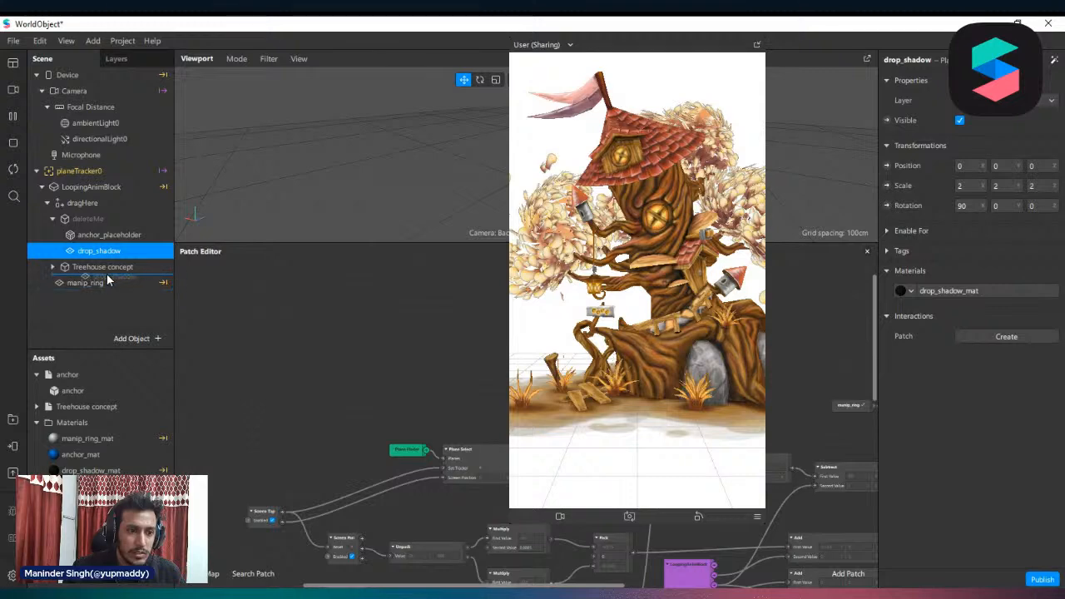
{"action": "left_click_drag", "start_coordinate": [104, 266], "coordinate": [104, 266]}
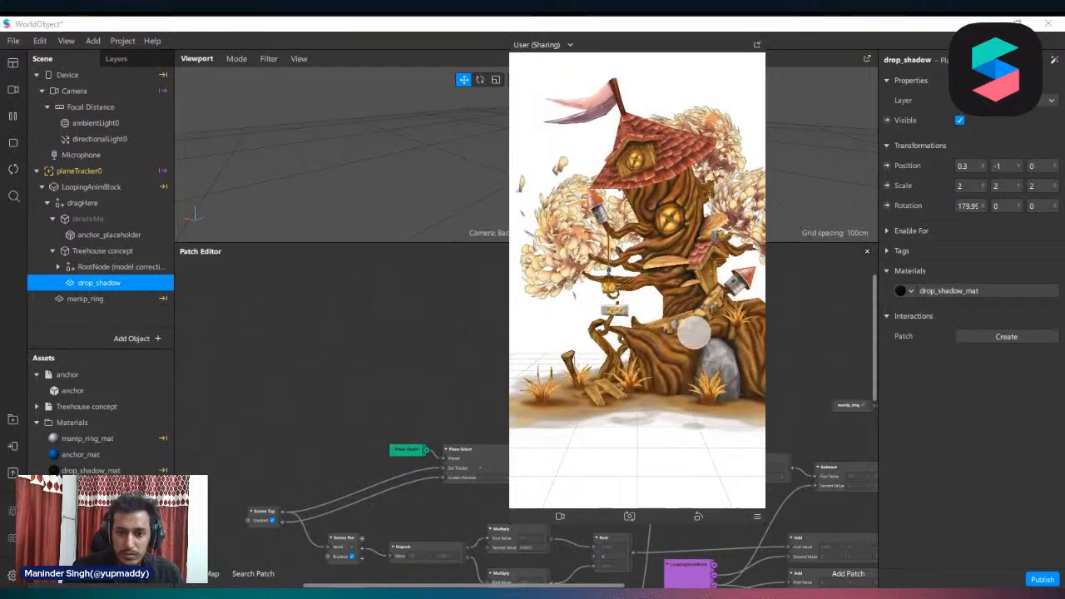
{"action": "right_click", "coordinate": [96, 288]}
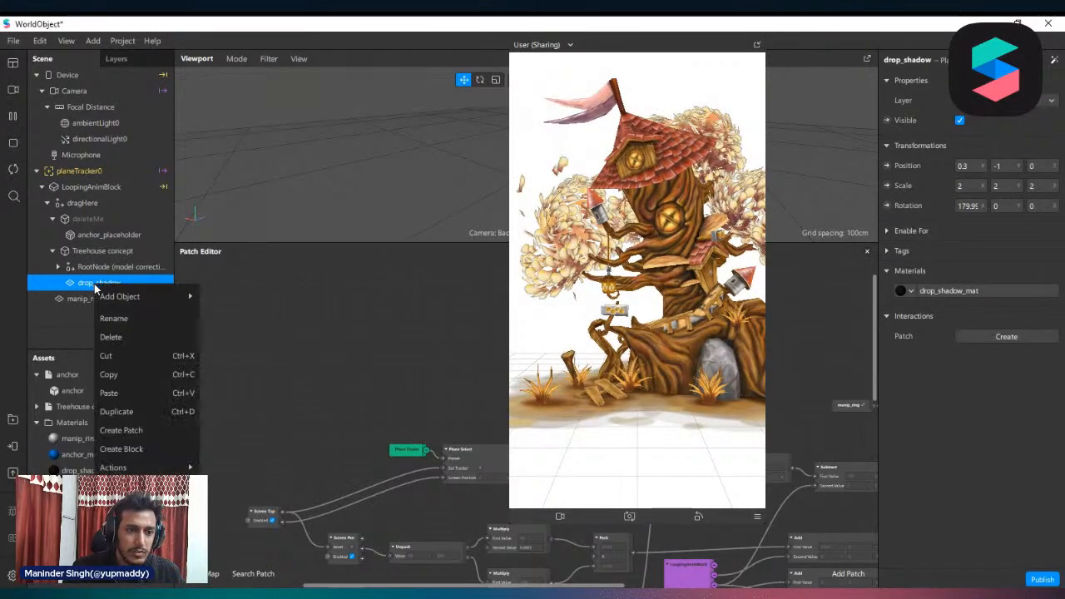
{"action": "left_click", "coordinate": [960, 120]}
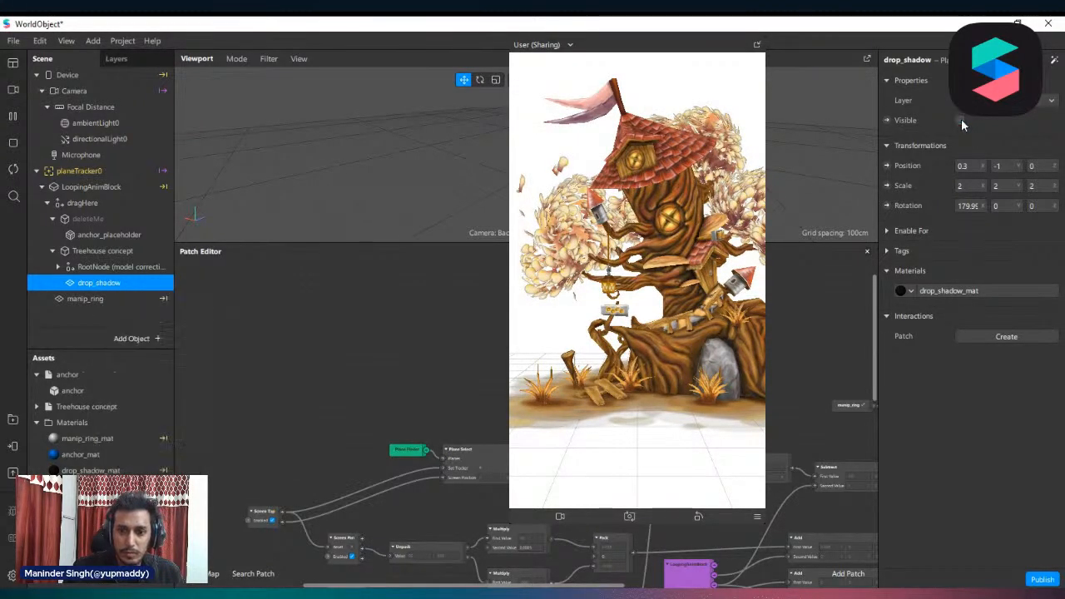
Set the treehouse material's blend mode to Alpha and check the render options of the ground and leaves materials
{"action": "left_click", "coordinate": [108, 253]}
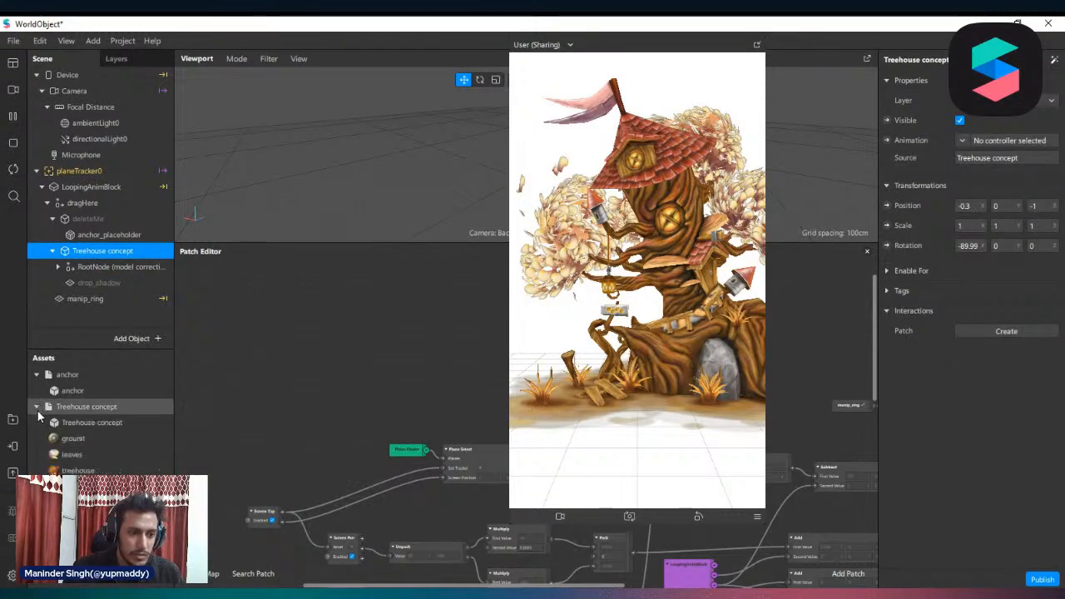
{"action": "scroll", "coordinate": [91, 416], "scroll_direction": "down", "scroll_amount": 2}
{"action": "left_click", "coordinate": [105, 387]}
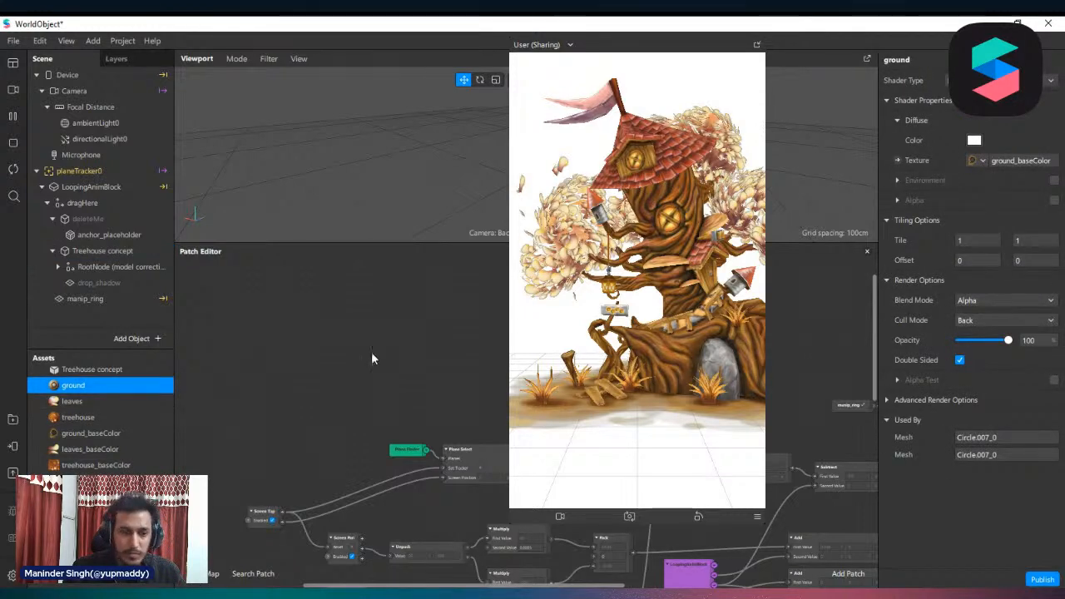
{"action": "left_click", "coordinate": [72, 402]}
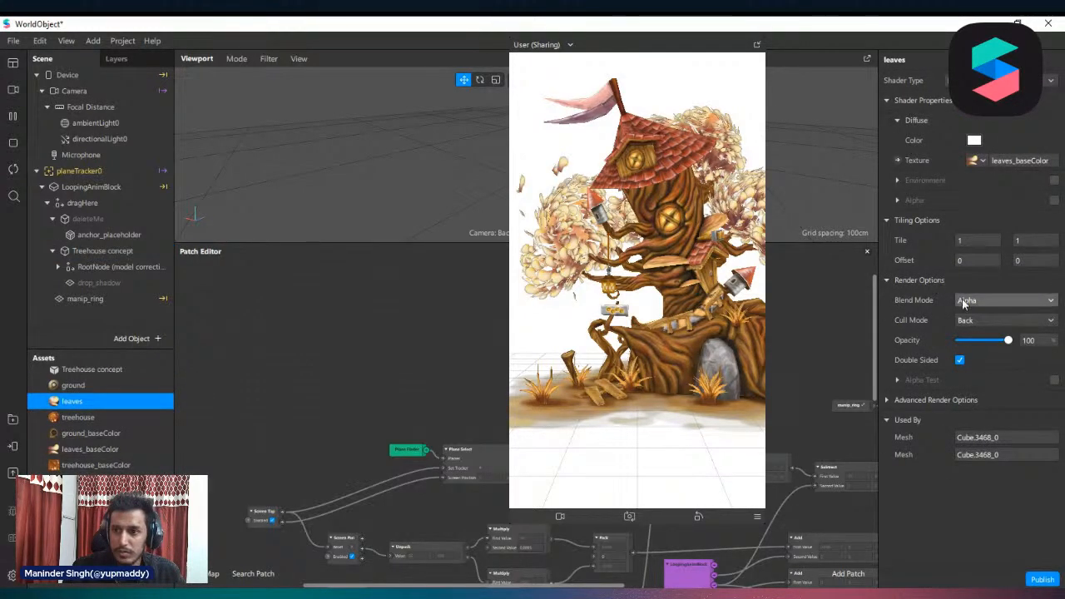
{"action": "left_click", "coordinate": [75, 420]}
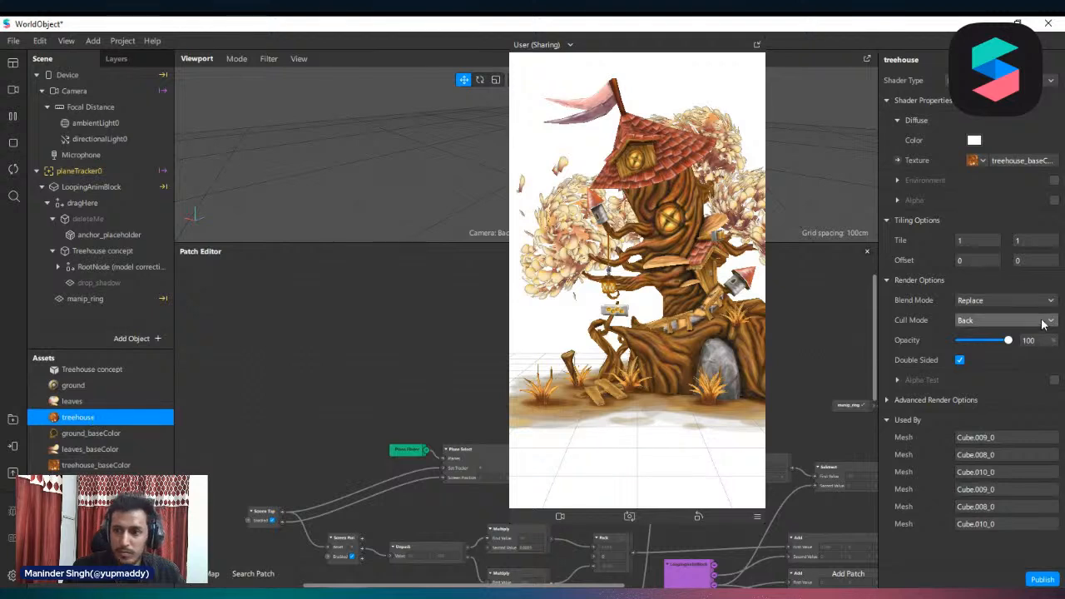
{"action": "left_click", "coordinate": [1007, 299]}
{"action": "left_click", "coordinate": [1003, 333]}
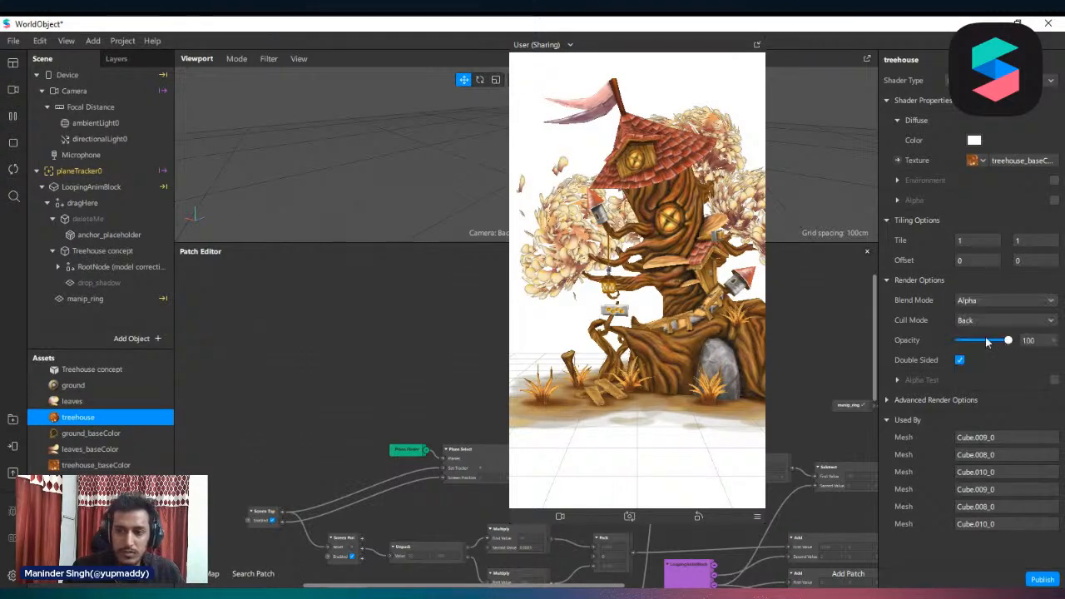
{"action": "left_click", "coordinate": [84, 405]}
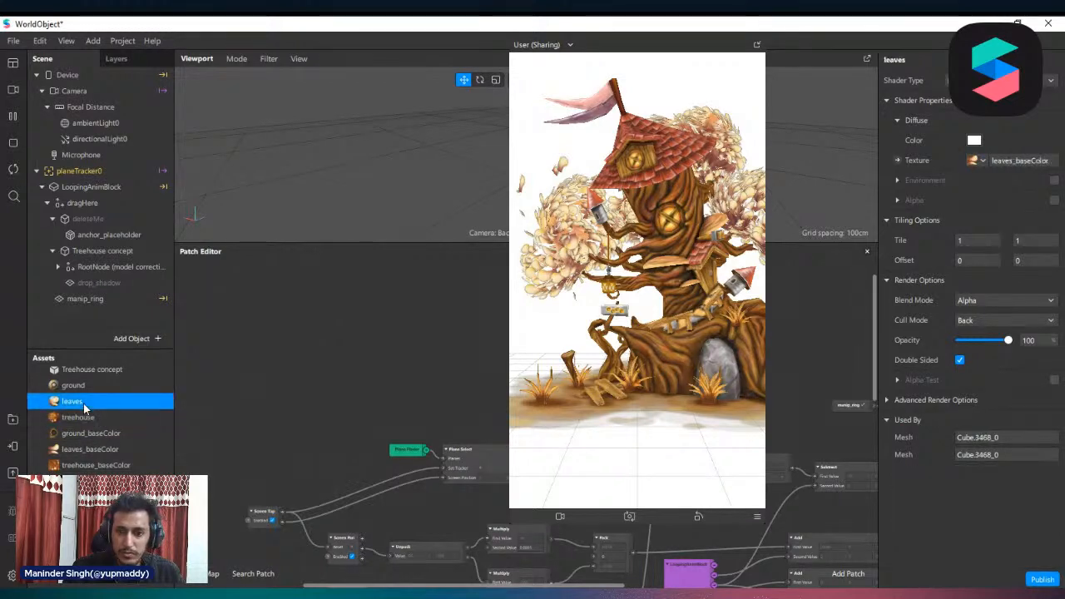
{"action": "left_click", "coordinate": [74, 385]}
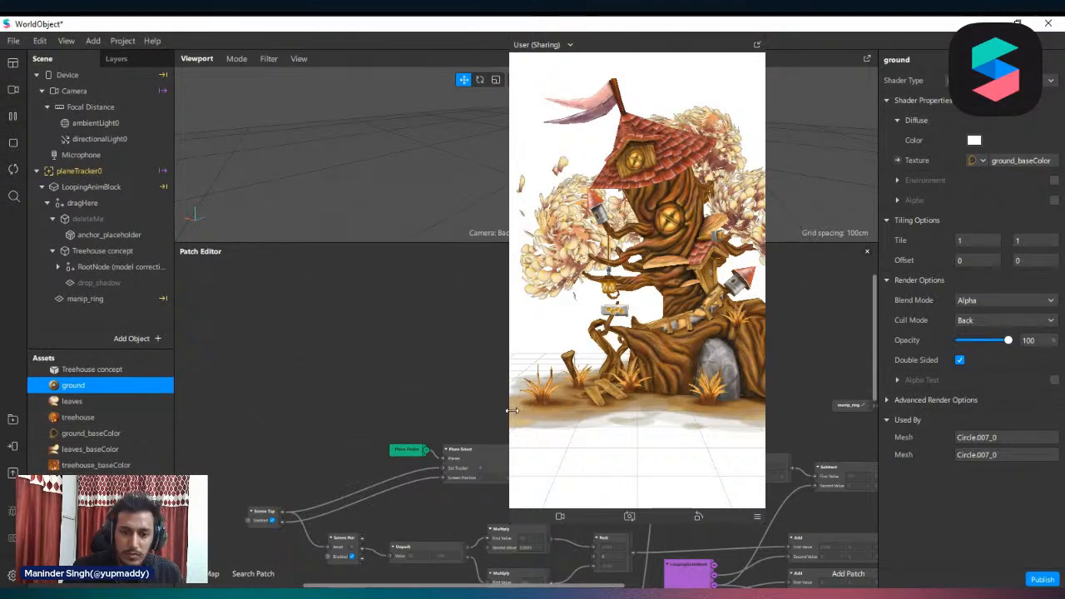
Shrink the simulator preview and try moving and scaling the treehouse with touch gestures
{"action": "left_click_drag", "start_coordinate": [513, 411], "coordinate": [587, 366]}
{"action": "left_click_drag", "start_coordinate": [591, 328], "coordinate": [534, 357]}
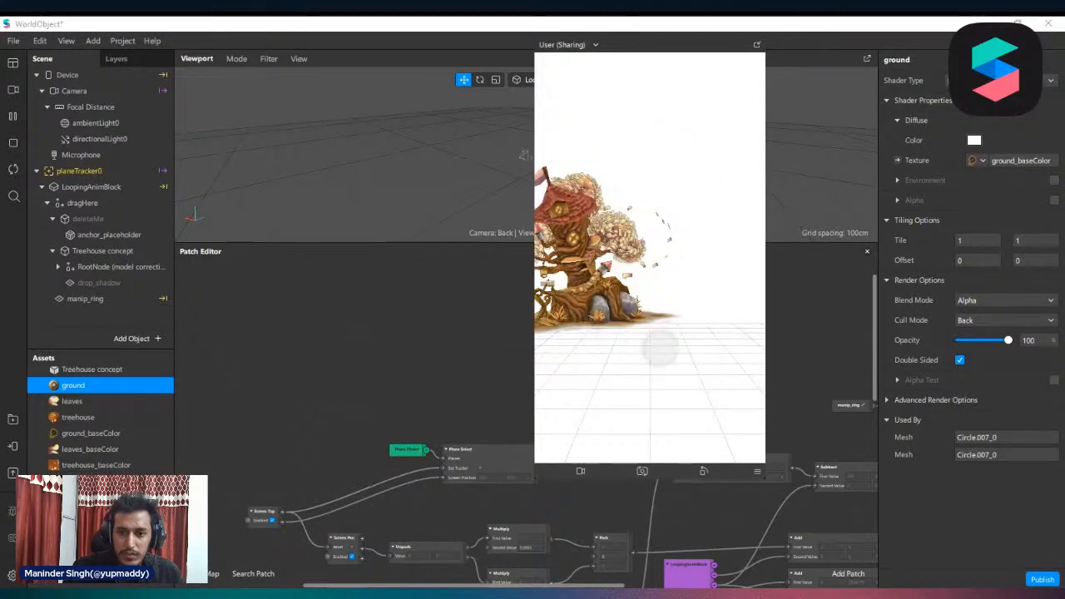
{"action": "left_click_drag", "start_coordinate": [662, 349], "coordinate": [723, 337]}
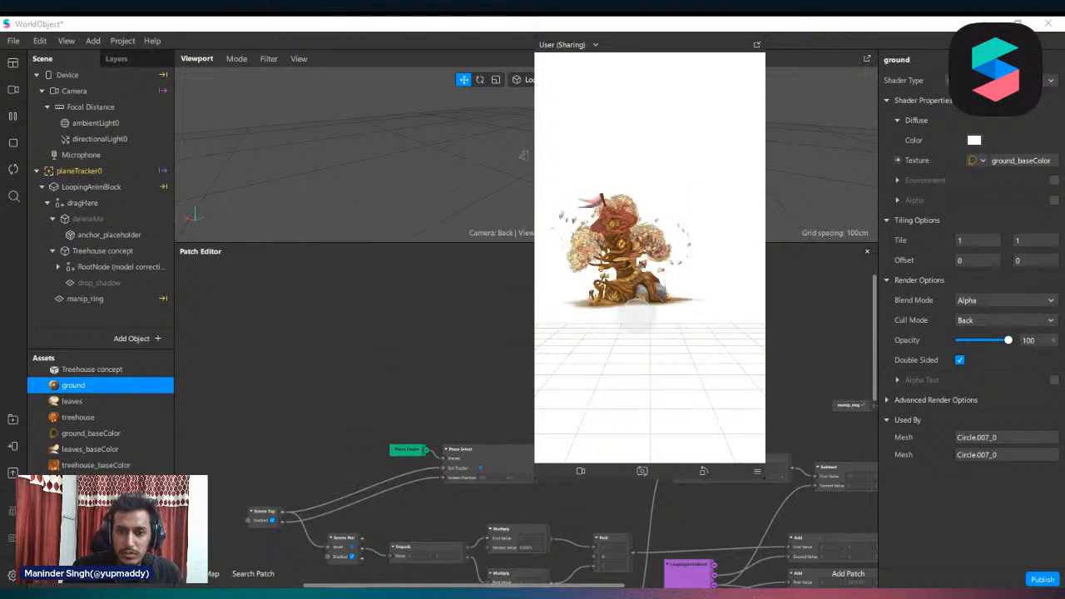
{"action": "left_click", "coordinate": [600, 339]}
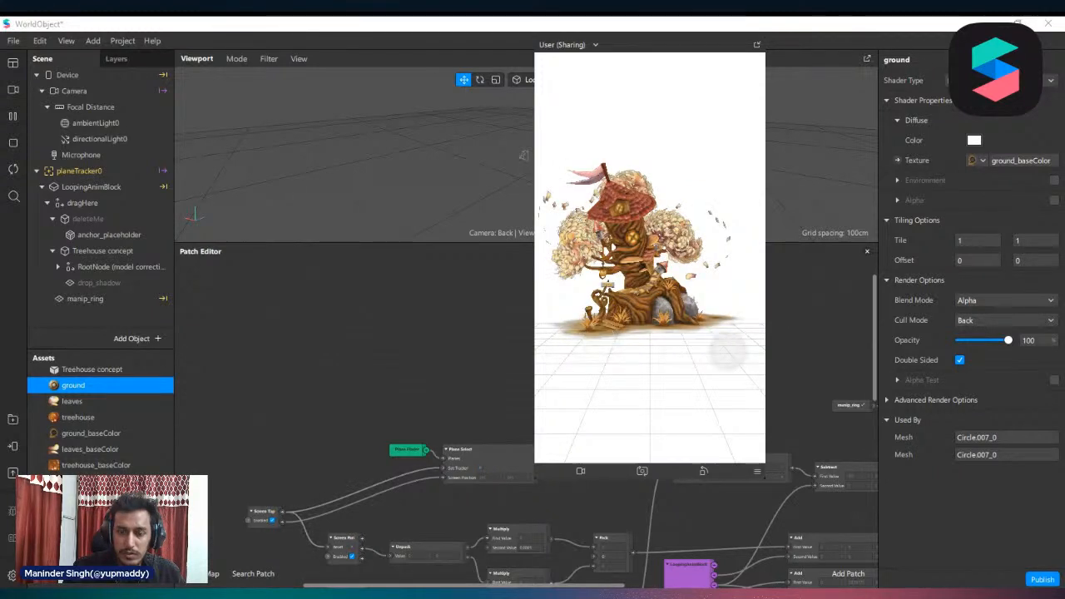
Shrink the simulator preview further to uncover the gesture patches in the Patch Editor
{"action": "scroll", "coordinate": [500, 481], "scroll_direction": "down", "scroll_amount": 5}
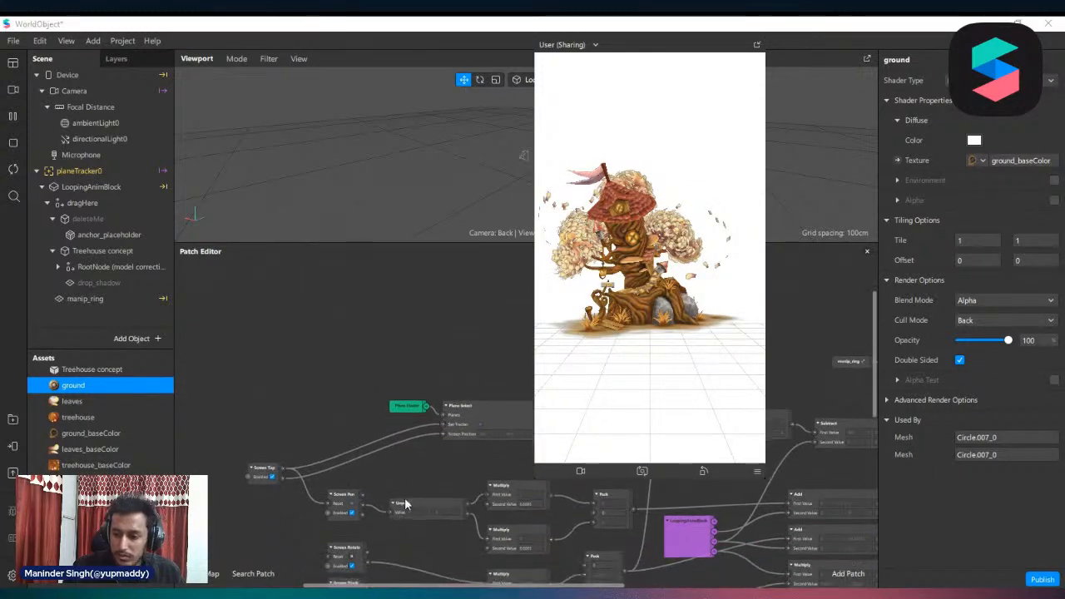
{"action": "scroll", "coordinate": [462, 487], "scroll_direction": "up", "scroll_amount": 3}
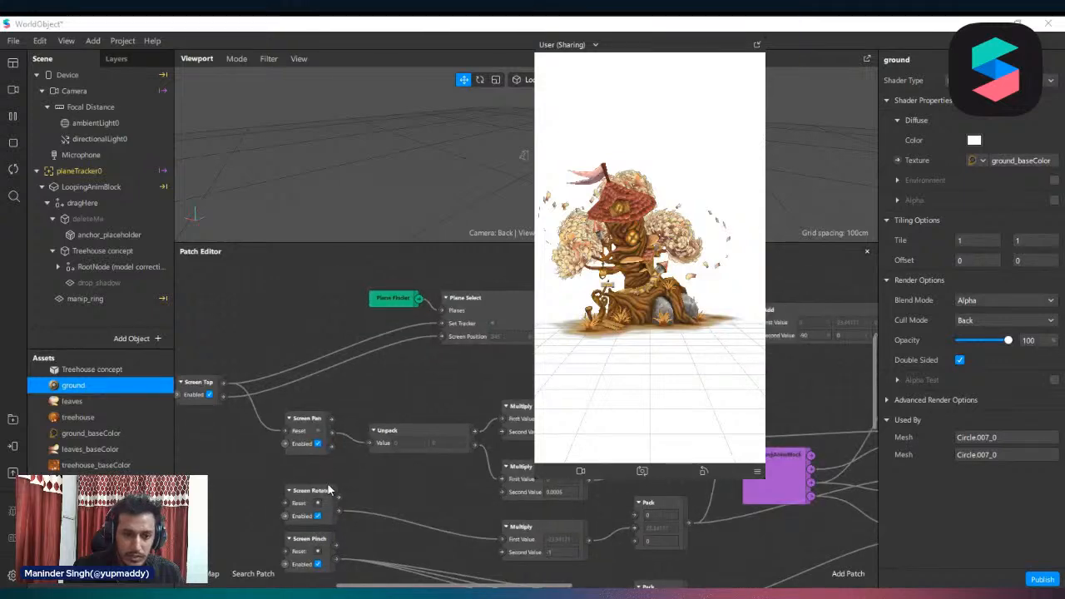
{"action": "scroll", "coordinate": [372, 486], "scroll_direction": "down", "scroll_amount": 4}
{"action": "left_click_drag", "start_coordinate": [537, 473], "coordinate": [615, 376]}
{"action": "scroll", "coordinate": [587, 429], "scroll_direction": "up", "scroll_amount": 3}
{"action": "scroll", "coordinate": [315, 426], "scroll_direction": "up", "scroll_amount": 3}
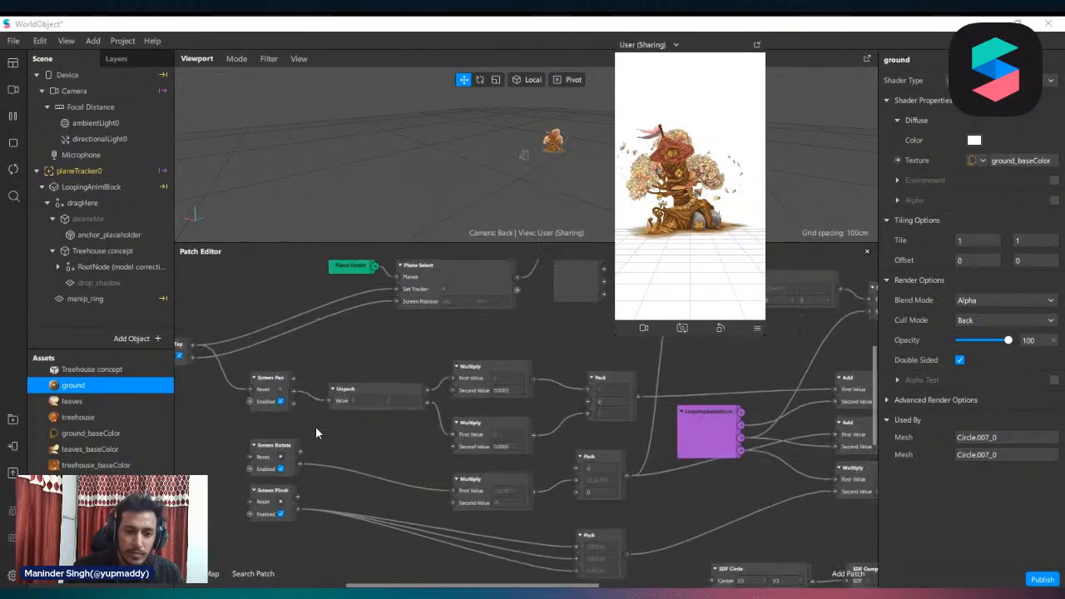
Reposition the Screen Pan patch and pan the treehouse in the preview to check its 2D offset
{"action": "left_click_drag", "start_coordinate": [317, 558], "coordinate": [230, 534]}
{"action": "left_click_drag", "start_coordinate": [253, 392], "coordinate": [252, 424]}
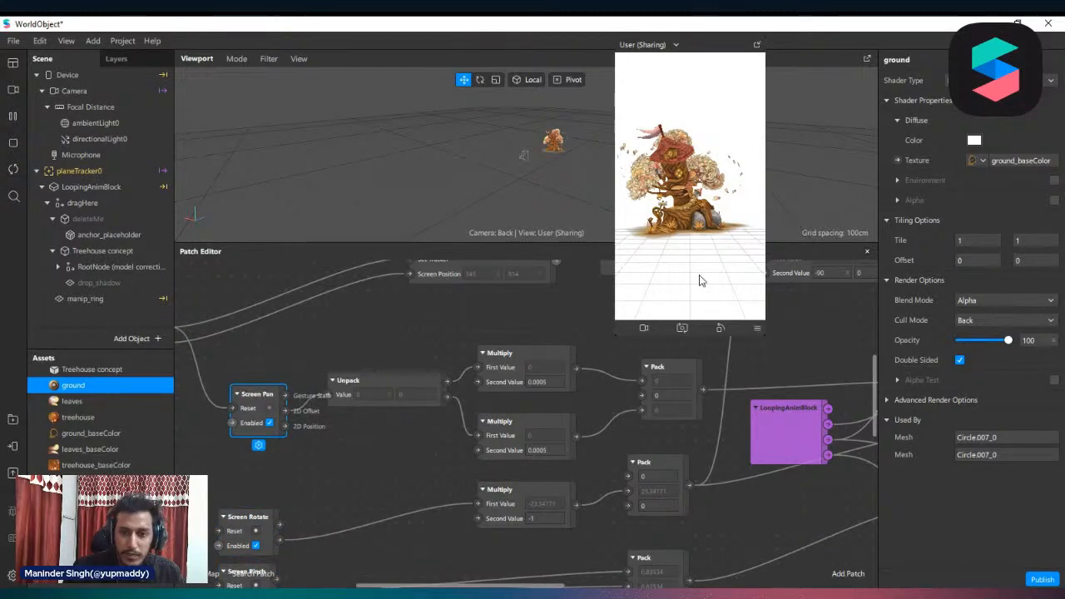
{"action": "left_click_drag", "start_coordinate": [721, 240], "coordinate": [796, 443]}
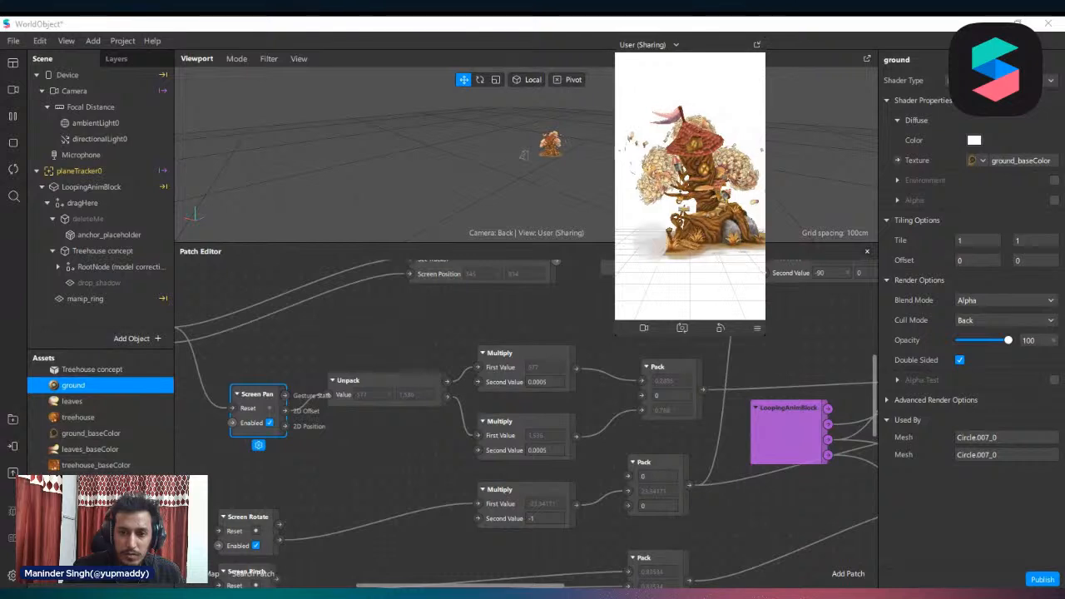
{"action": "left_click_drag", "start_coordinate": [651, 239], "coordinate": [700, 284]}
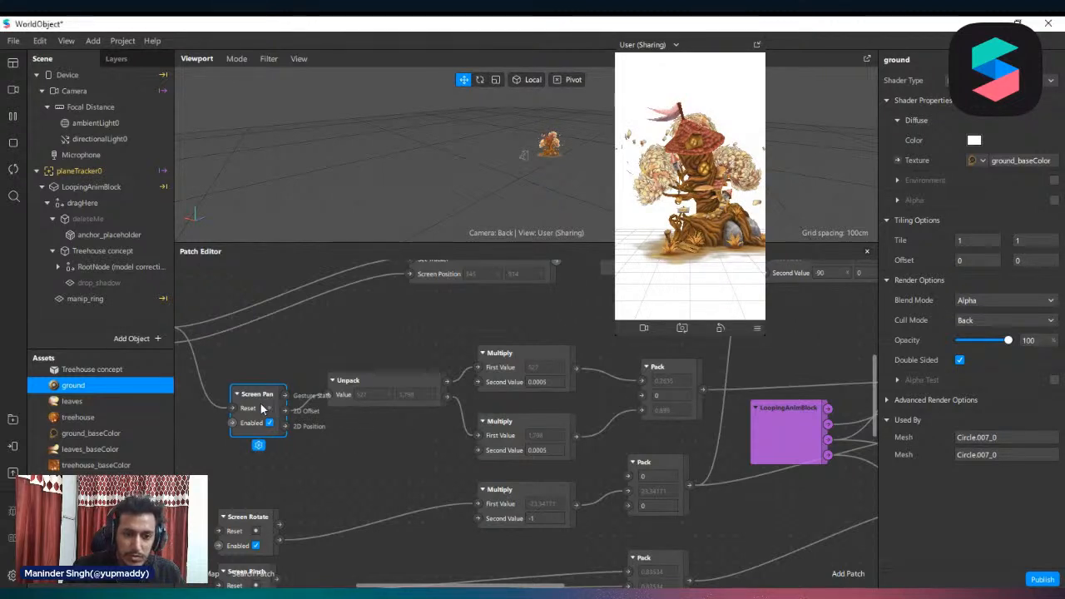
Line up the Screen Pan, Unpack and upper Multiply patches and pan the treehouse sideways in the preview
{"action": "left_click_drag", "start_coordinate": [260, 408], "coordinate": [320, 454]}
{"action": "left_click", "coordinate": [250, 474]}
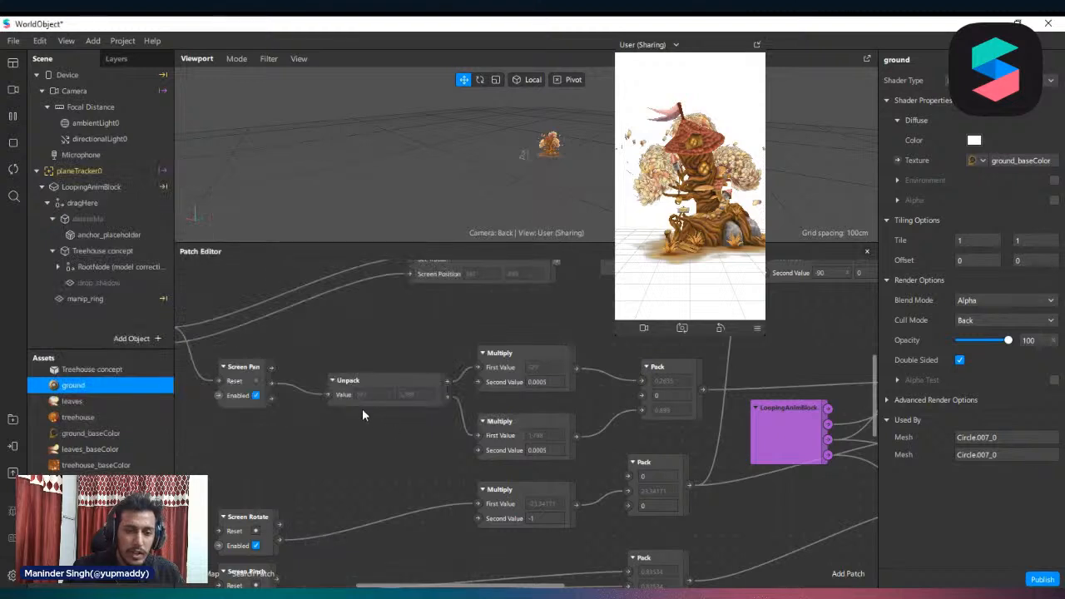
{"action": "left_click_drag", "start_coordinate": [358, 388], "coordinate": [346, 381]}
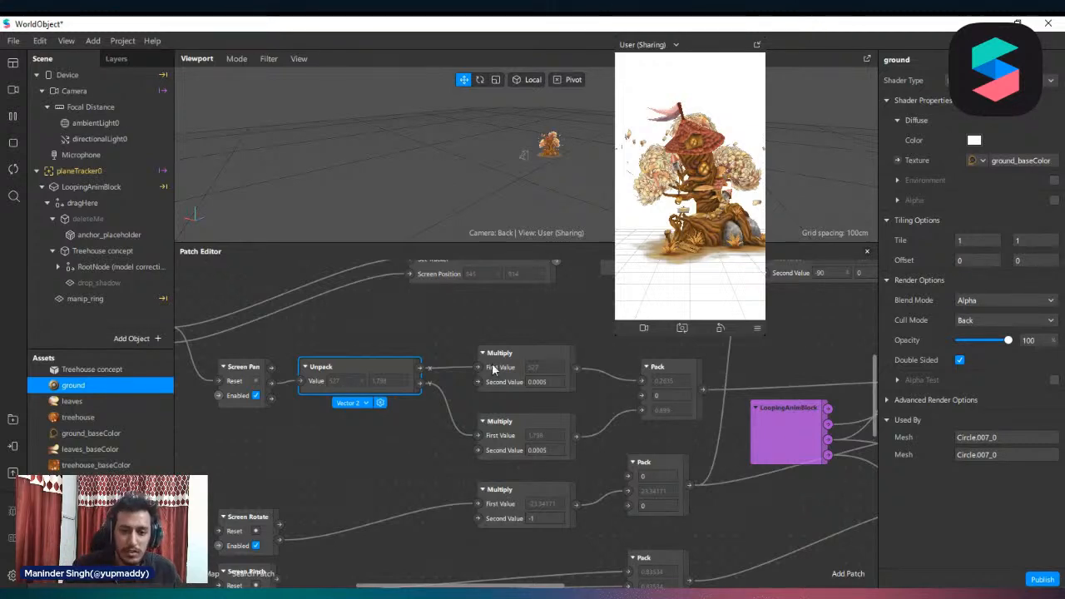
{"action": "left_click_drag", "start_coordinate": [500, 370], "coordinate": [501, 356]}
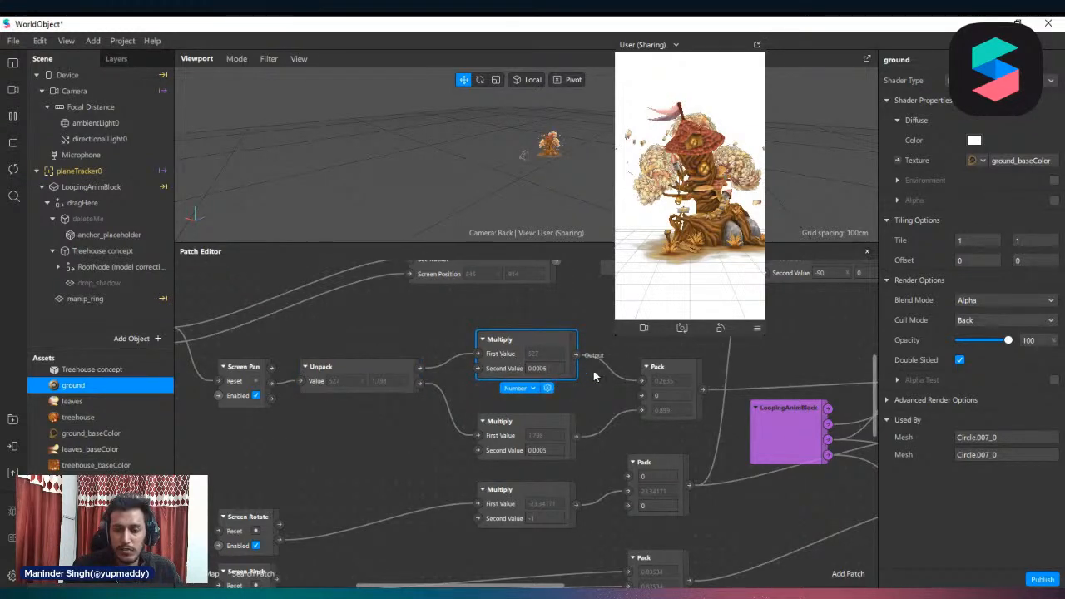
{"action": "left_click_drag", "start_coordinate": [714, 242], "coordinate": [649, 306]}
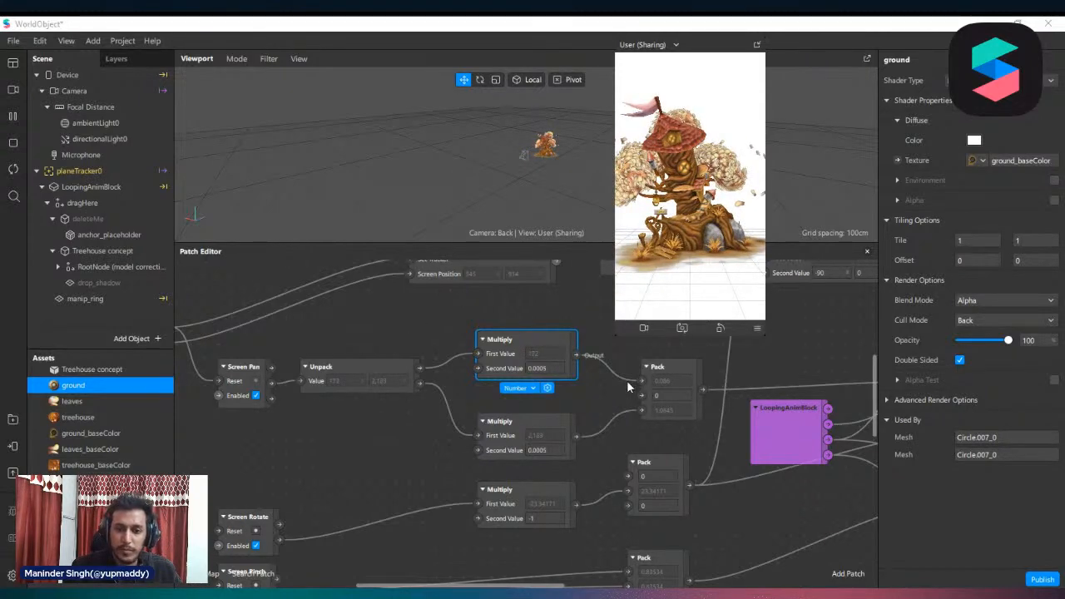
Try a second value of 0.1 in the upper pan Multiply patch and test the treehouse's movement
{"action": "scroll", "coordinate": [562, 382], "scroll_direction": "up", "scroll_amount": 1}
{"action": "scroll", "coordinate": [562, 383], "scroll_direction": "up", "scroll_amount": 2, "text": "ctrl"}
{"action": "scroll", "coordinate": [563, 383], "scroll_direction": "up", "scroll_amount": 1, "text": "ctrl"}
{"action": "double_click", "coordinate": [558, 380]}
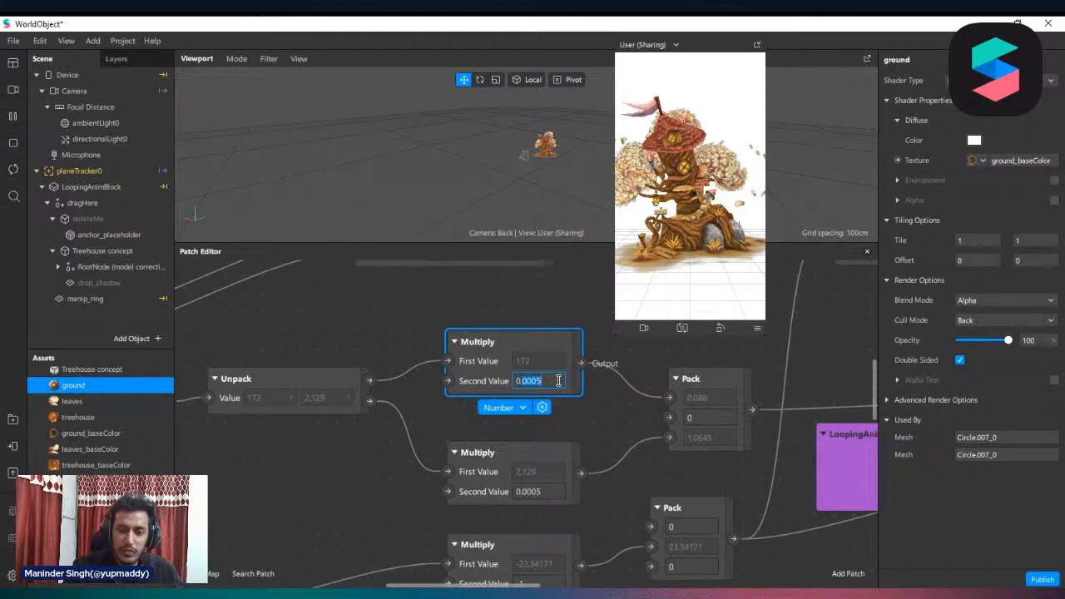
{"action": "left_click", "coordinate": [641, 431]}
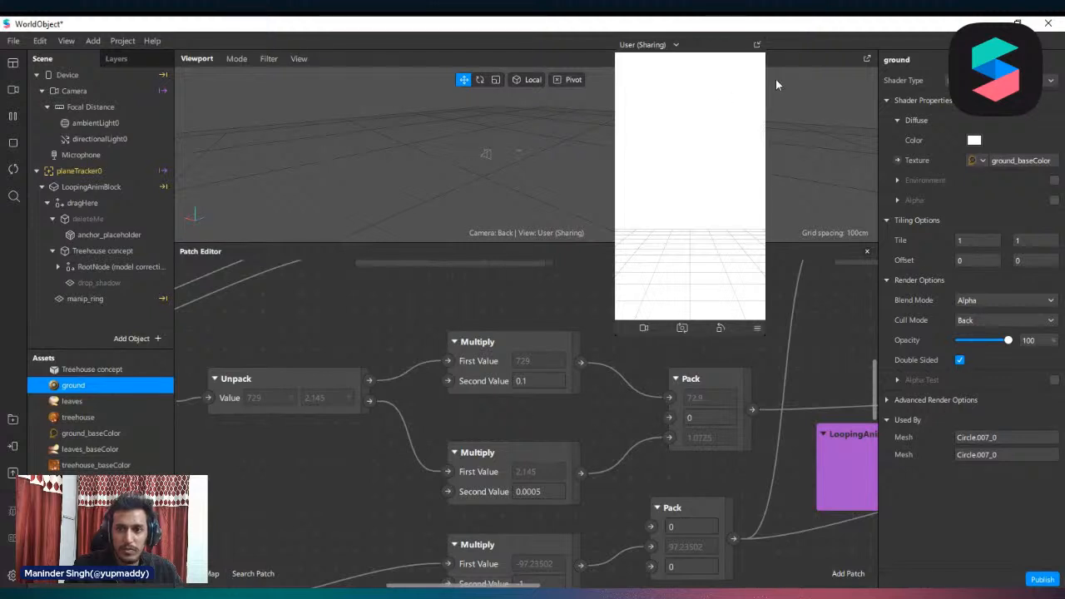
{"action": "left_click_drag", "start_coordinate": [707, 53], "coordinate": [749, 250]}
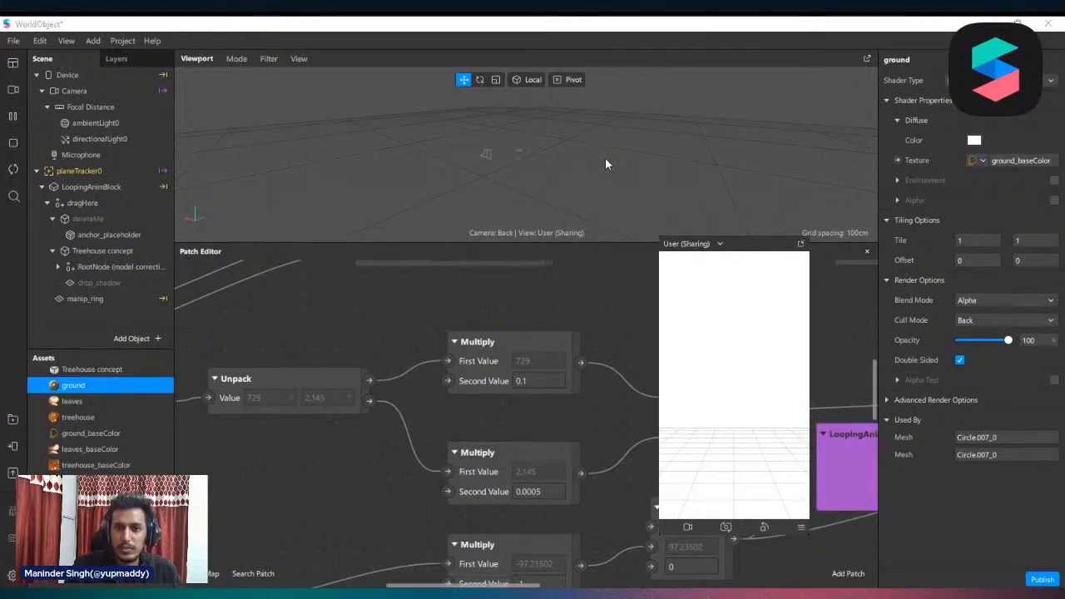
{"action": "scroll", "coordinate": [605, 158], "scroll_direction": "up", "scroll_amount": 5}
{"action": "scroll", "coordinate": [504, 160], "scroll_direction": "down", "scroll_amount": 1}
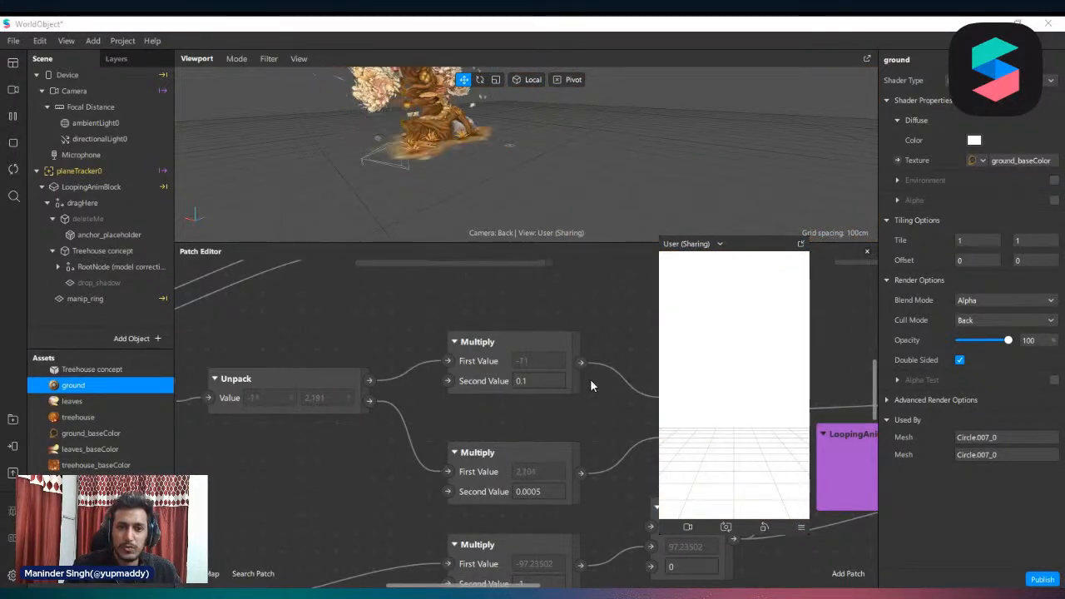
Restore the upper Multiply patch's second value to 0.0005 and move the preview back over the viewport
{"action": "left_click", "coordinate": [540, 491]}
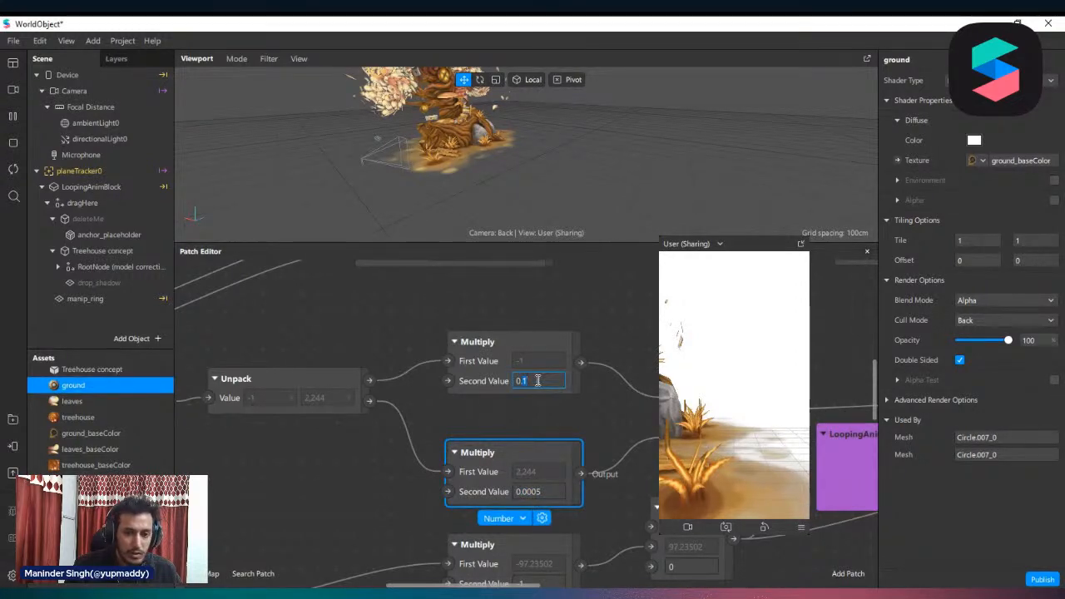
{"action": "left_click", "coordinate": [492, 424]}
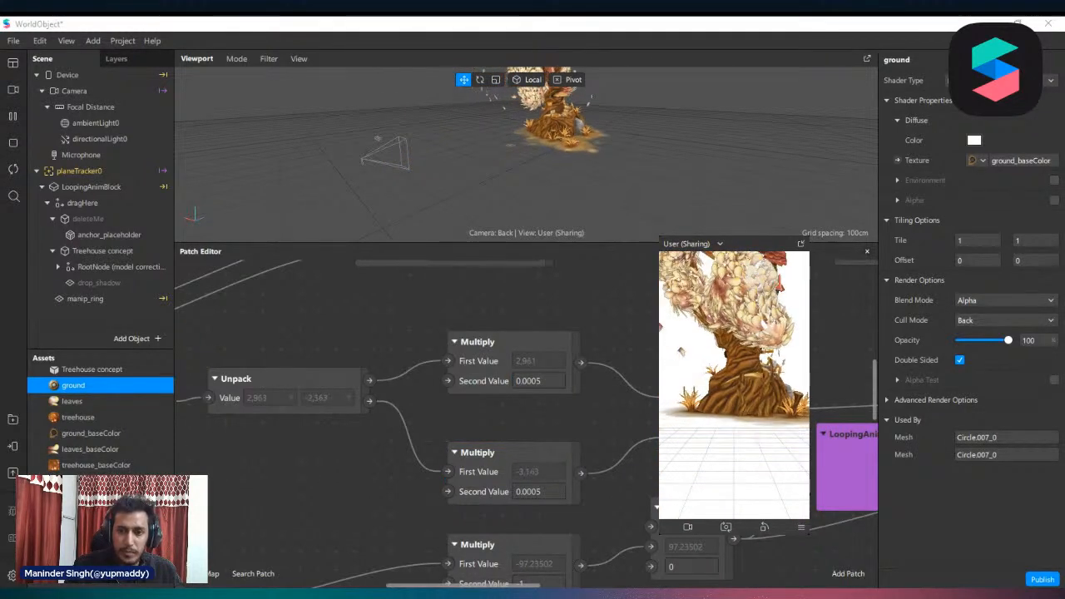
{"action": "left_click_drag", "start_coordinate": [752, 250], "coordinate": [716, 61]}
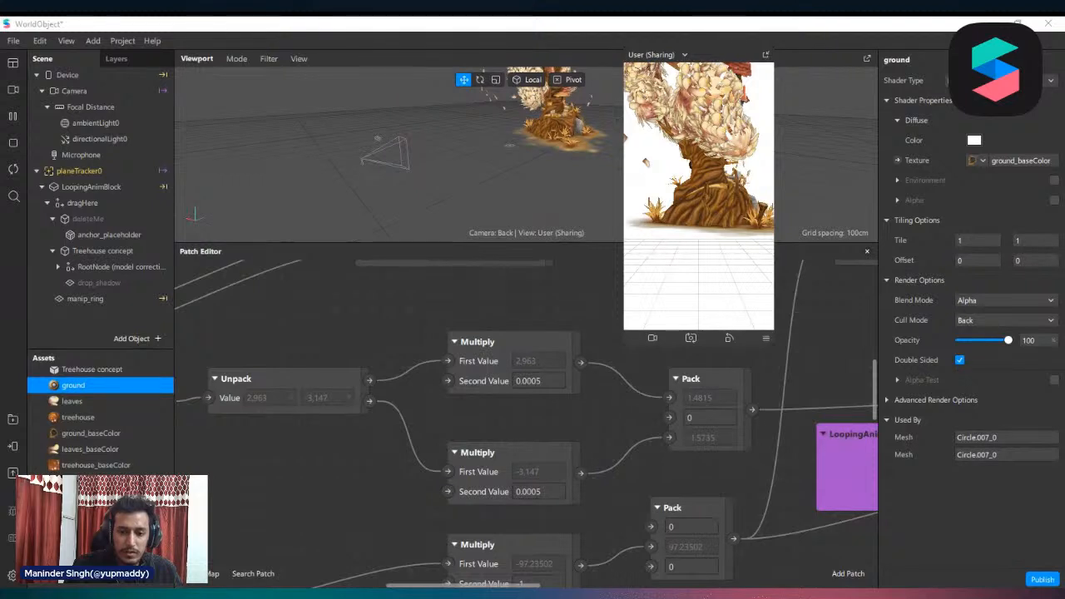
Move the pan gesture's Pack patch slightly upward and select its middle value
{"action": "scroll", "coordinate": [352, 443], "scroll_direction": "right", "scroll_amount": 2}
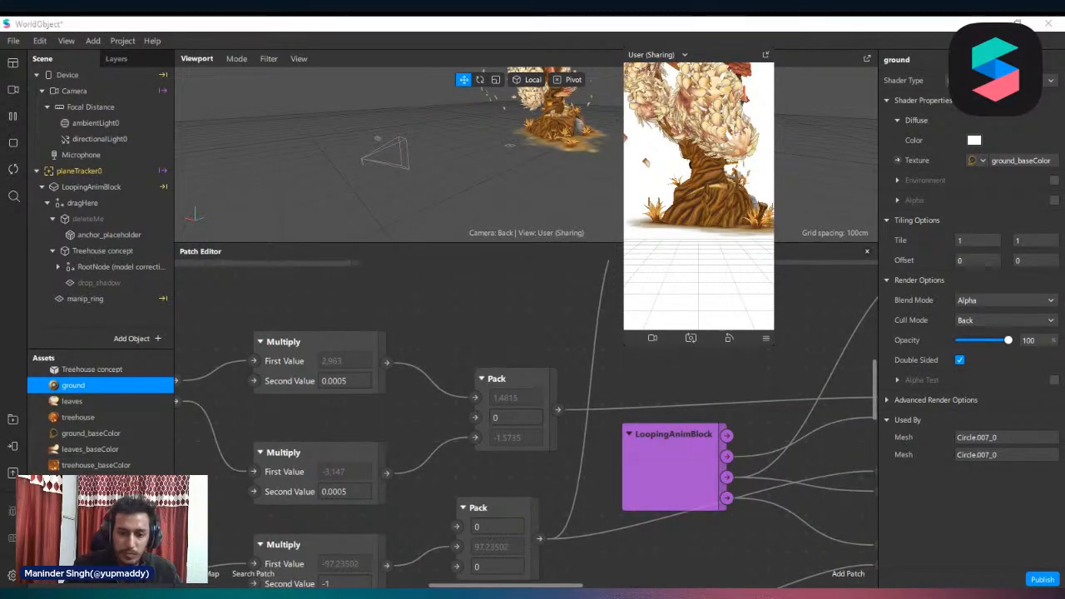
{"action": "scroll", "coordinate": [229, 392], "scroll_direction": "down", "scroll_amount": 1}
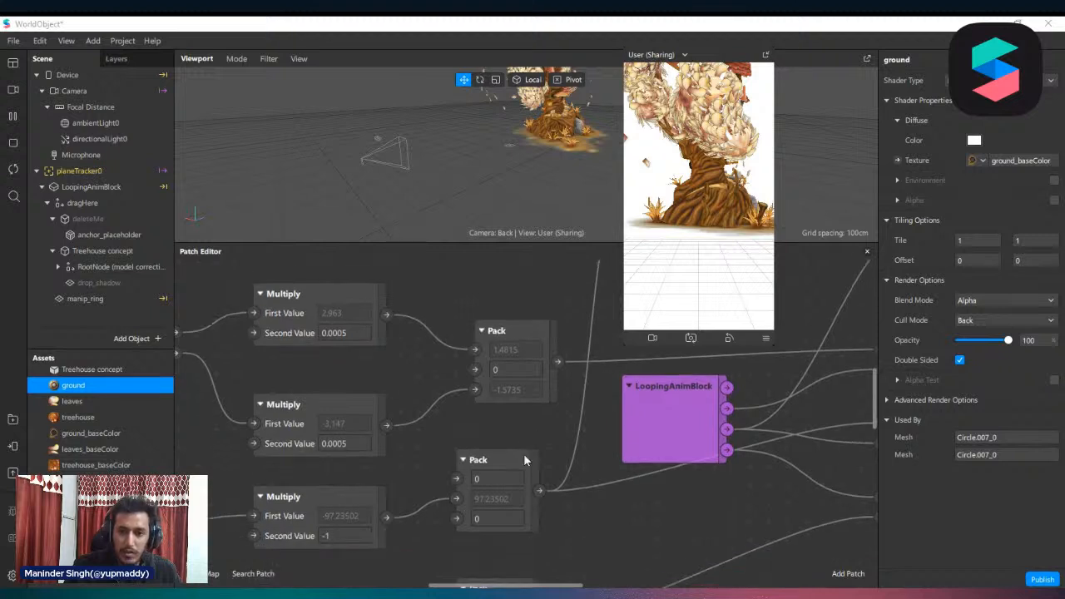
{"action": "left_click", "coordinate": [499, 309]}
{"action": "left_click_drag", "start_coordinate": [503, 313], "coordinate": [503, 304]}
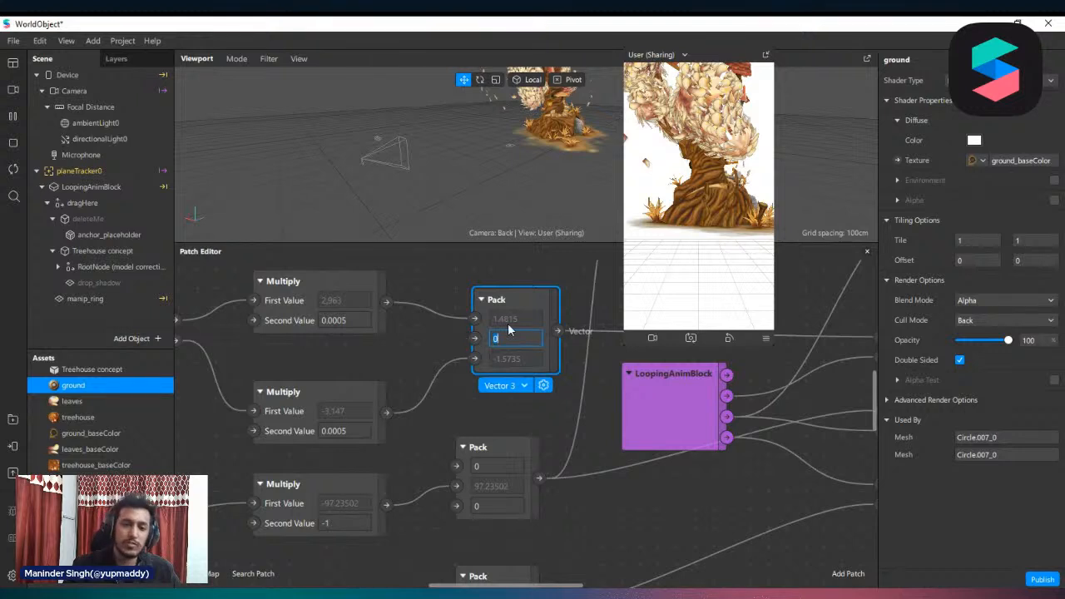
Pan and rotate the treehouse in the simulator preview to check the packed position and rotation values
{"action": "left_click_drag", "start_coordinate": [710, 176], "coordinate": [680, 57]}
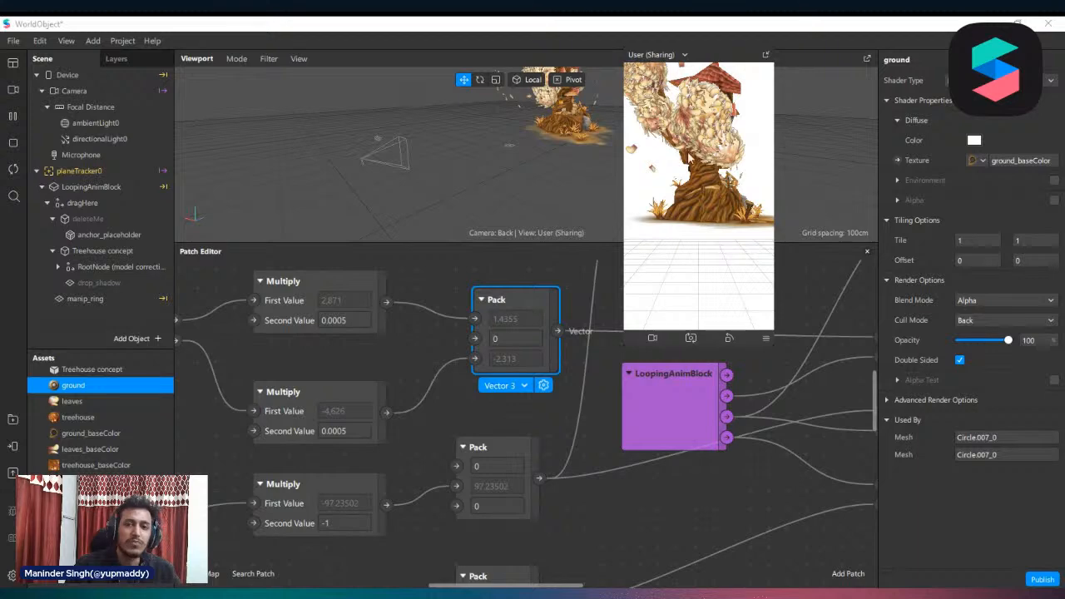
{"action": "left_click_drag", "start_coordinate": [729, 184], "coordinate": [697, 123]}
{"action": "left_click_drag", "start_coordinate": [724, 222], "coordinate": [680, 202], "text": "alt"}
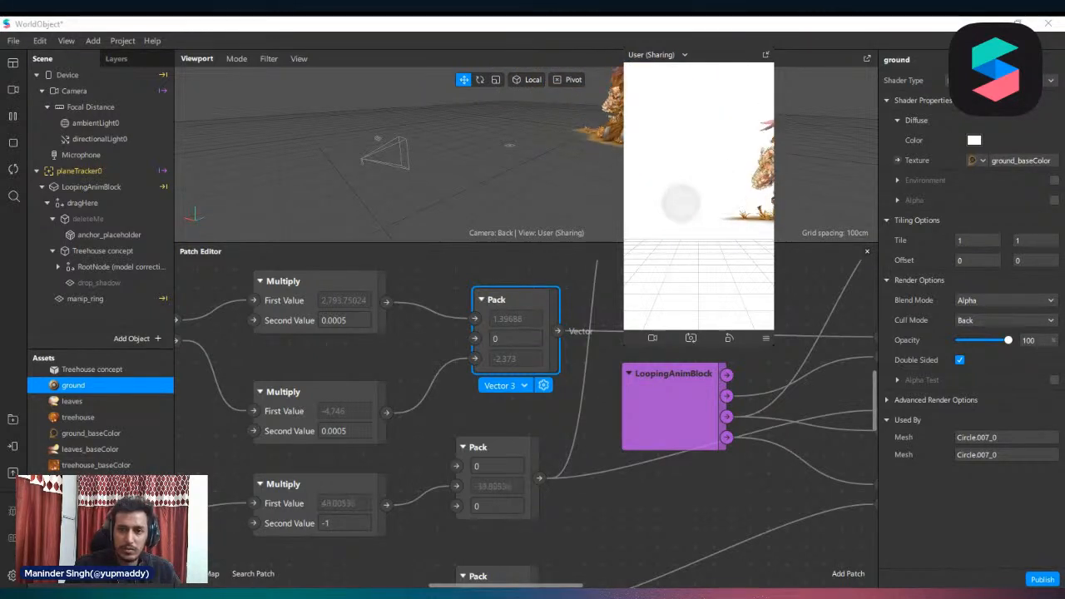
{"action": "left_click_drag", "start_coordinate": [675, 243], "coordinate": [666, 268], "text": "alt"}
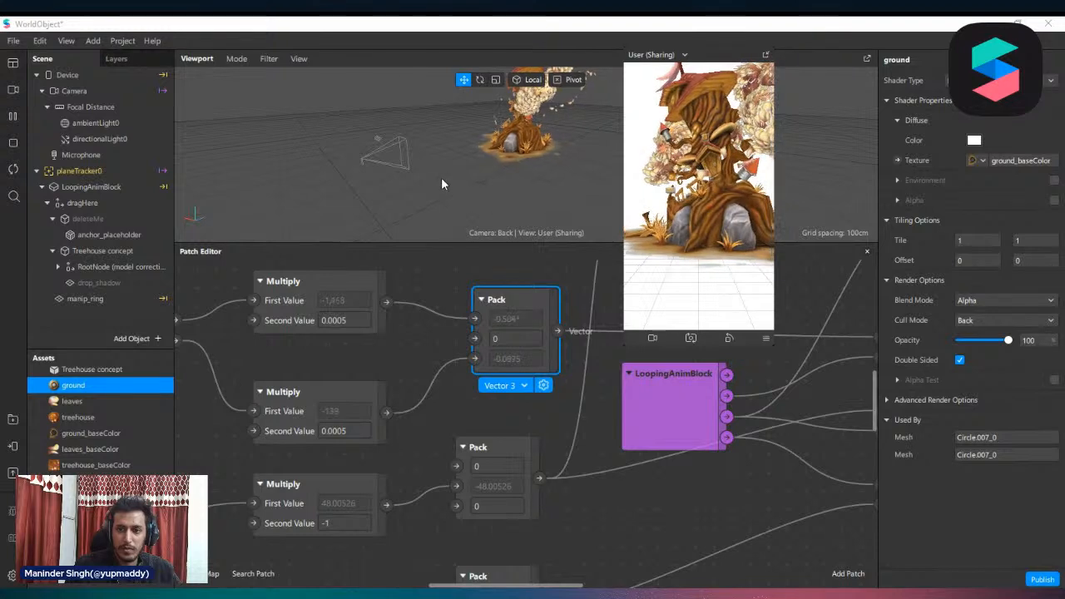
Examine how the Pack and LoopingAnimBlock outputs feed the Add, Subtract and Multiply patches driving position, rotation and scale
{"action": "scroll", "coordinate": [608, 497], "scroll_direction": "up", "scroll_amount": 3}
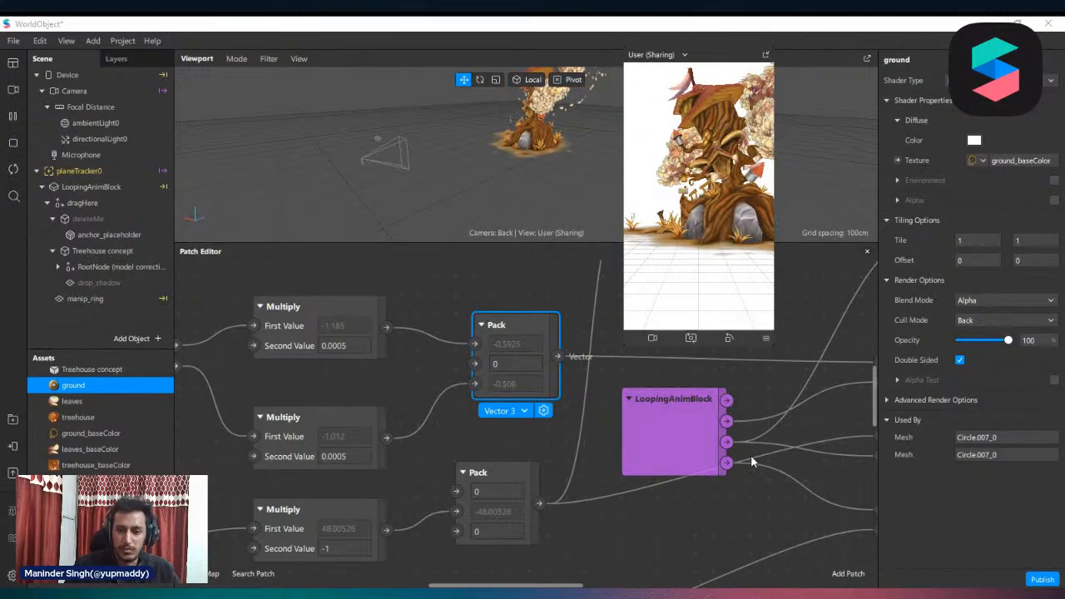
{"action": "scroll", "coordinate": [550, 485], "scroll_direction": "right", "scroll_amount": 10}
{"action": "scroll", "coordinate": [623, 452], "scroll_direction": "up", "scroll_amount": 4}
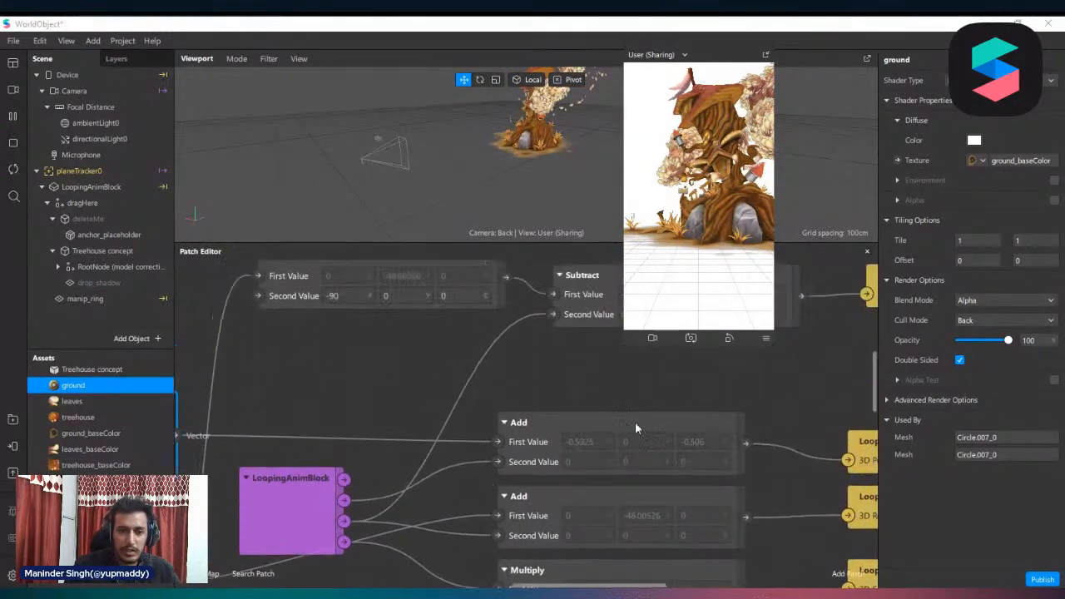
{"action": "scroll", "coordinate": [543, 449], "scroll_direction": "down", "scroll_amount": 3, "text": "ctrl"}
{"action": "scroll", "coordinate": [664, 501], "scroll_direction": "up", "scroll_amount": 1, "text": "ctrl"}
{"action": "scroll", "coordinate": [671, 541], "scroll_direction": "down", "scroll_amount": 1}
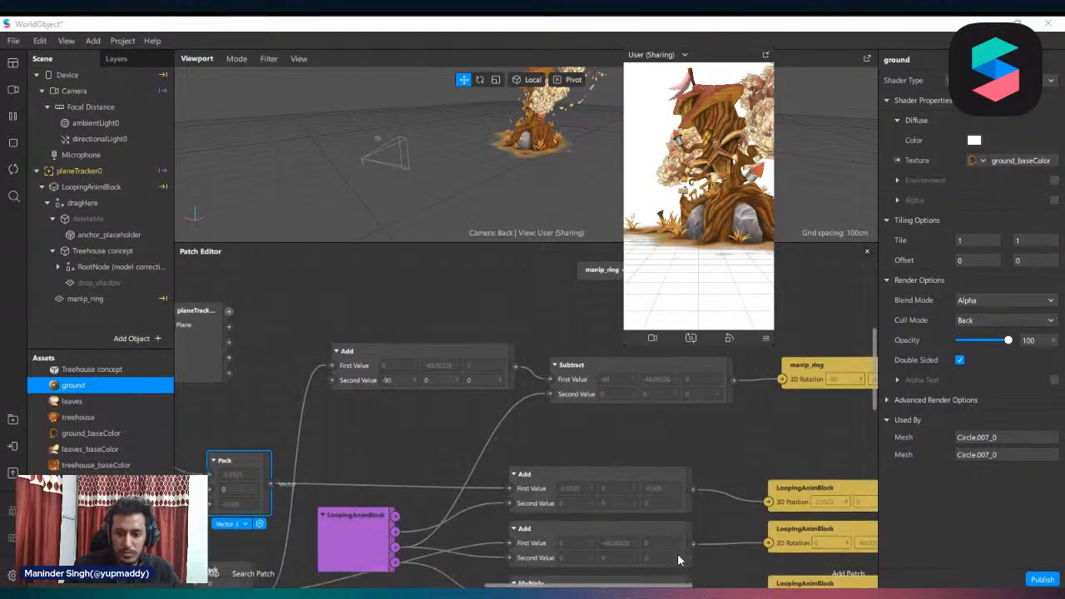
{"action": "scroll", "coordinate": [526, 439], "scroll_direction": "right", "scroll_amount": 3}
{"action": "scroll", "coordinate": [526, 440], "scroll_direction": "left", "scroll_amount": 6}
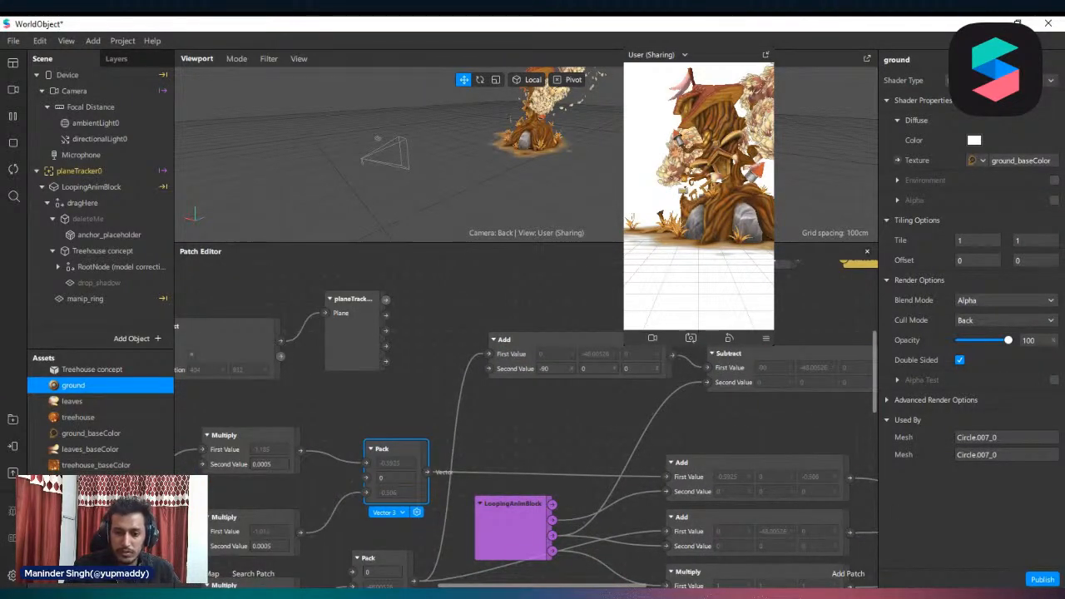
{"action": "scroll", "coordinate": [461, 522], "scroll_direction": "down", "scroll_amount": 6}
{"action": "scroll", "coordinate": [461, 469], "scroll_direction": "down", "scroll_amount": 2, "text": "ctrl"}
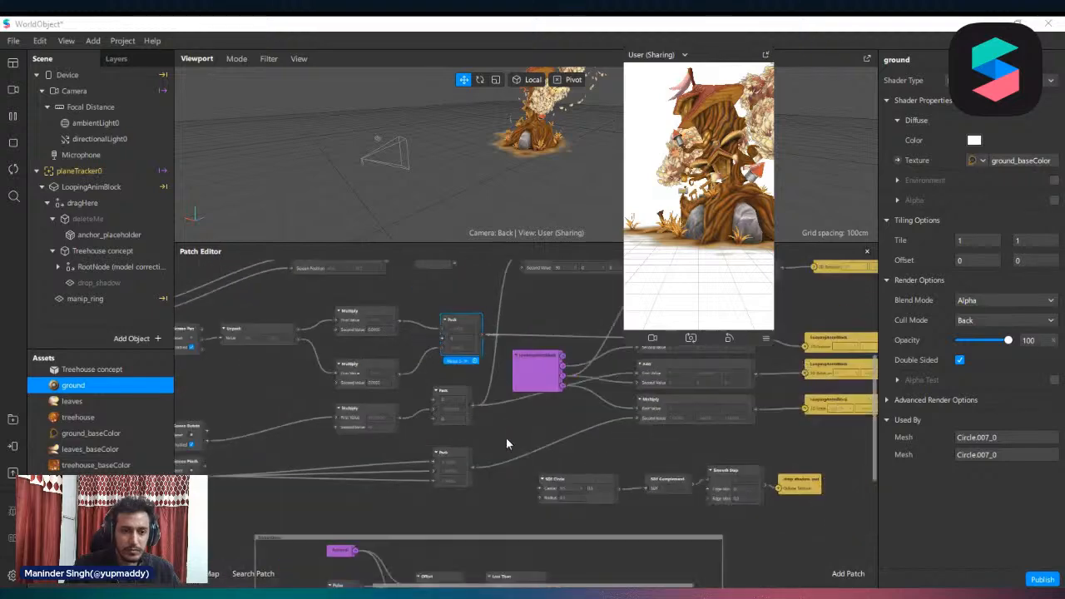
{"action": "scroll", "coordinate": [164, 446], "scroll_direction": "down", "scroll_amount": 2}
Reposition the Screen Rotate patch and its connected Multiply patch in the Patch Editor
{"action": "scroll", "coordinate": [210, 446], "scroll_direction": "up", "scroll_amount": 3, "text": "ctrl"}
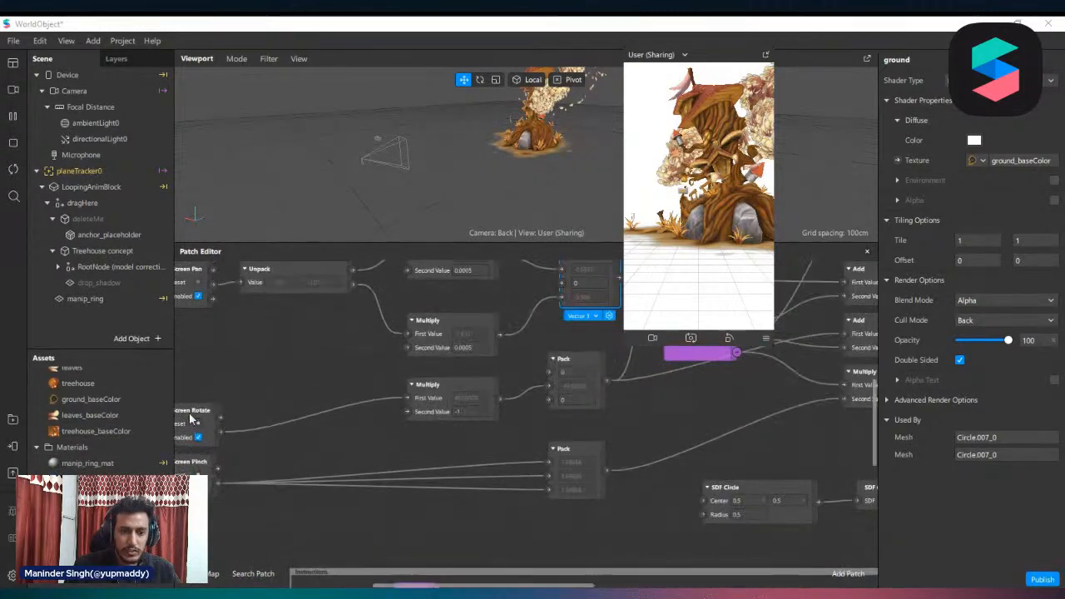
{"action": "left_click", "coordinate": [263, 389]}
{"action": "left_click_drag", "start_coordinate": [263, 389], "coordinate": [291, 381]}
{"action": "scroll", "coordinate": [345, 351], "scroll_direction": "up", "scroll_amount": 2}
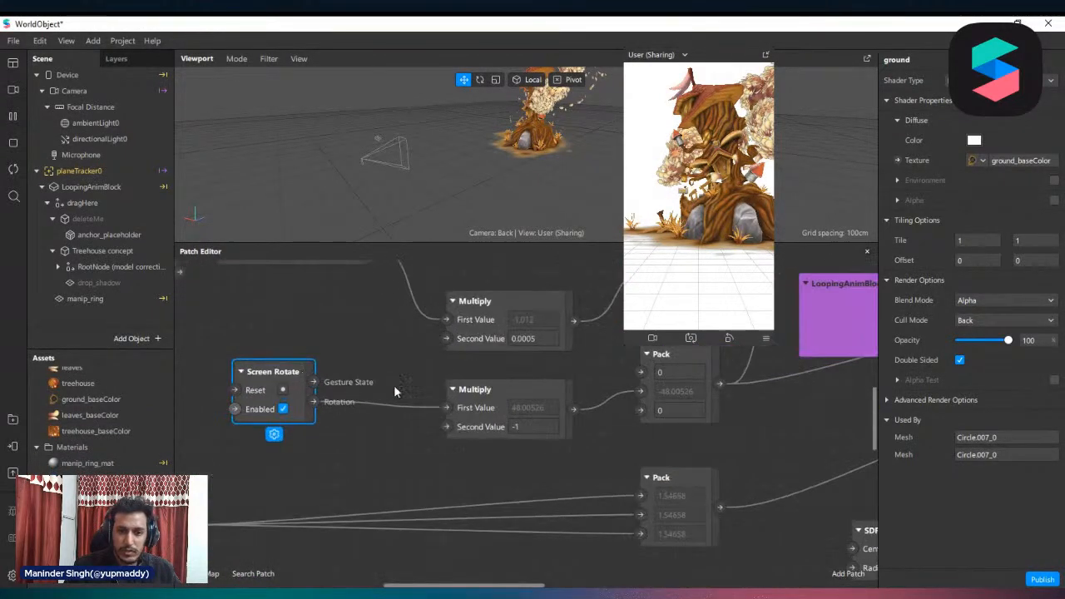
{"action": "scroll", "coordinate": [721, 402], "scroll_direction": "up", "scroll_amount": 3}
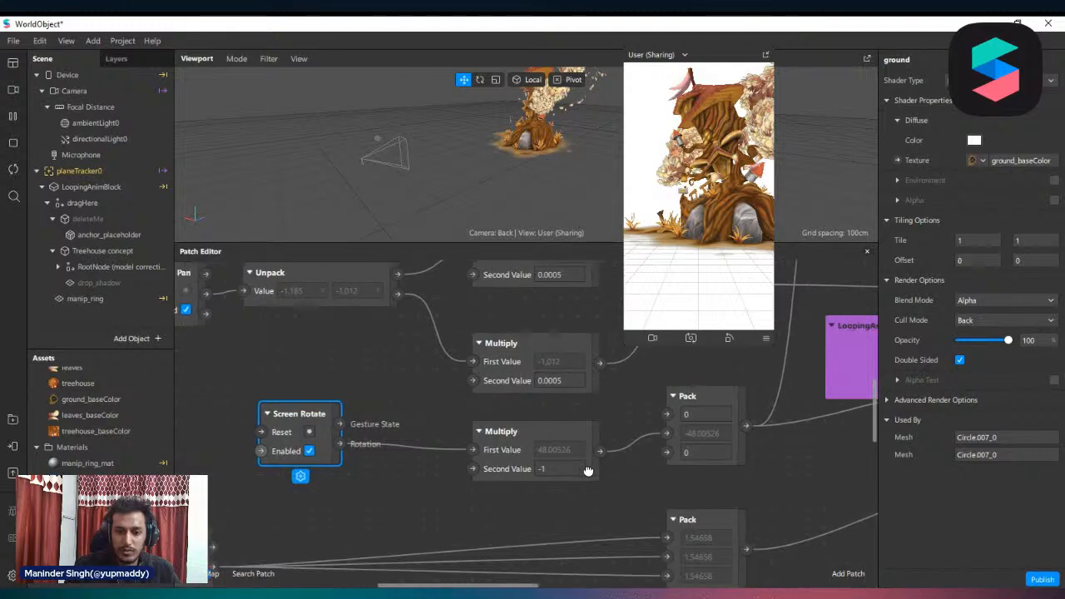
{"action": "scroll", "coordinate": [548, 469], "scroll_direction": "right", "scroll_amount": 3}
{"action": "left_click_drag", "start_coordinate": [424, 458], "coordinate": [387, 475]}
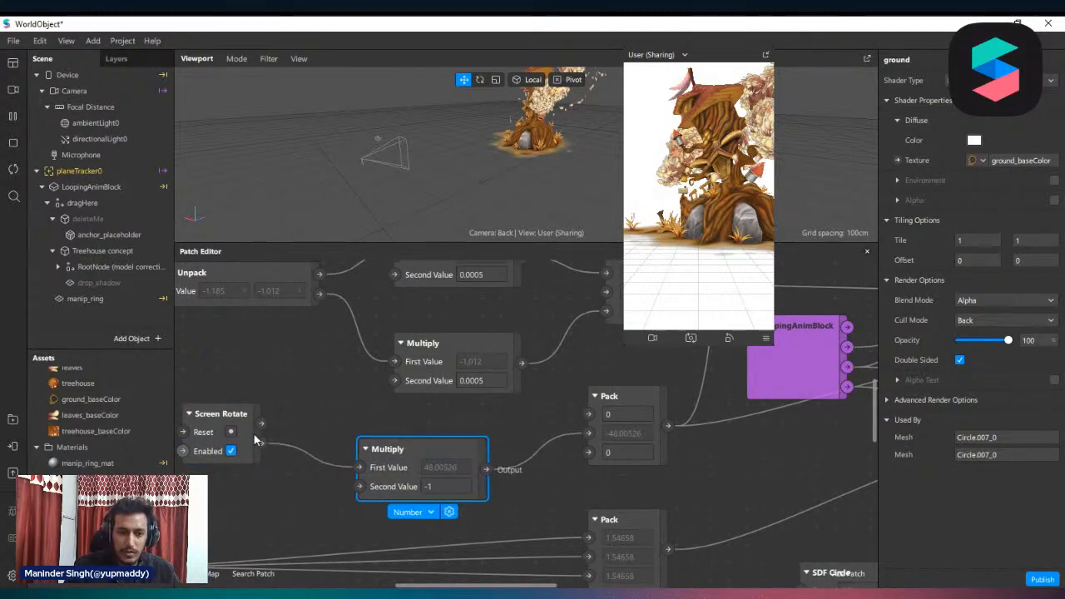
Trace the Screen Rotate output through the Multiply patch to the Pack patch's second value
{"action": "left_click", "coordinate": [263, 462]}
{"action": "left_click_drag", "start_coordinate": [261, 444], "coordinate": [302, 494]}
{"action": "left_click", "coordinate": [301, 494]}
{"action": "mouse_move", "coordinate": [401, 463]}
{"action": "left_mouse_down"}
{"action": "mouse_move", "coordinate": [384, 481]}
{"action": "mouse_move", "coordinate": [401, 466]}
{"action": "left_mouse_up"}
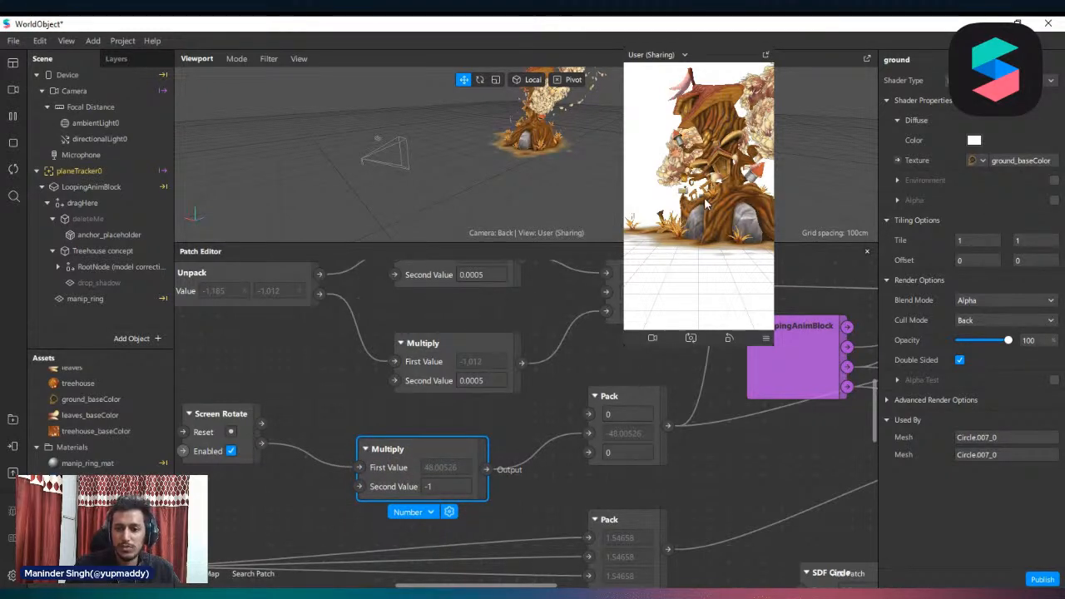
{"action": "left_click", "coordinate": [628, 431]}
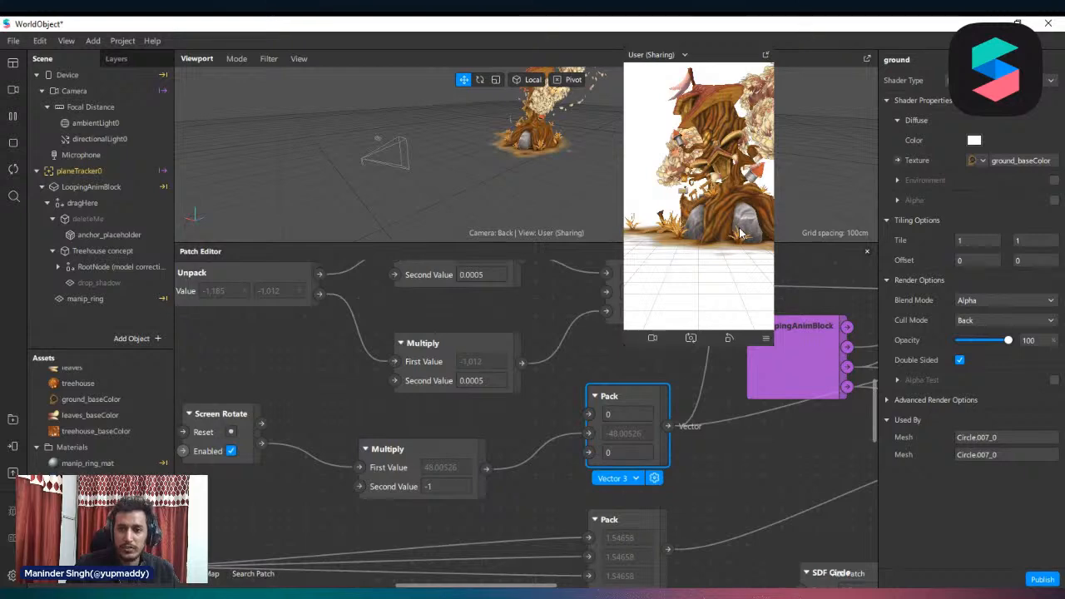
Try the Multiply output on the Pack patch's first and third inputs, rotating the treehouse in the simulator preview to compare the axes
{"action": "left_click_drag", "start_coordinate": [741, 235], "coordinate": [747, 200]}
{"action": "left_click_drag", "start_coordinate": [589, 433], "coordinate": [589, 414]}
{"action": "left_click_drag", "start_coordinate": [732, 188], "coordinate": [689, 185]}
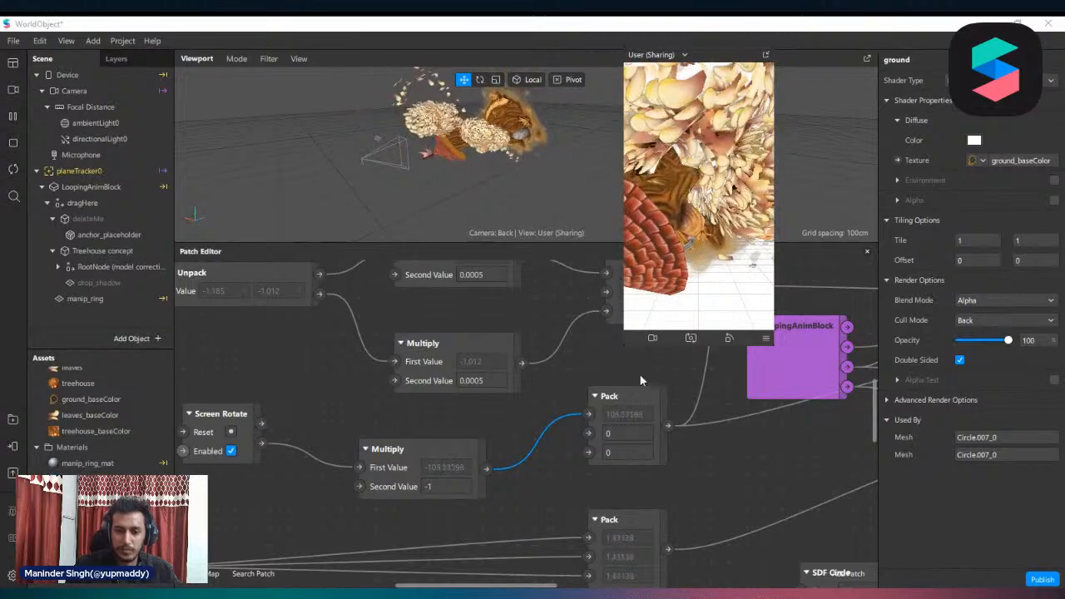
{"action": "left_click_drag", "start_coordinate": [588, 452], "coordinate": [588, 452]}
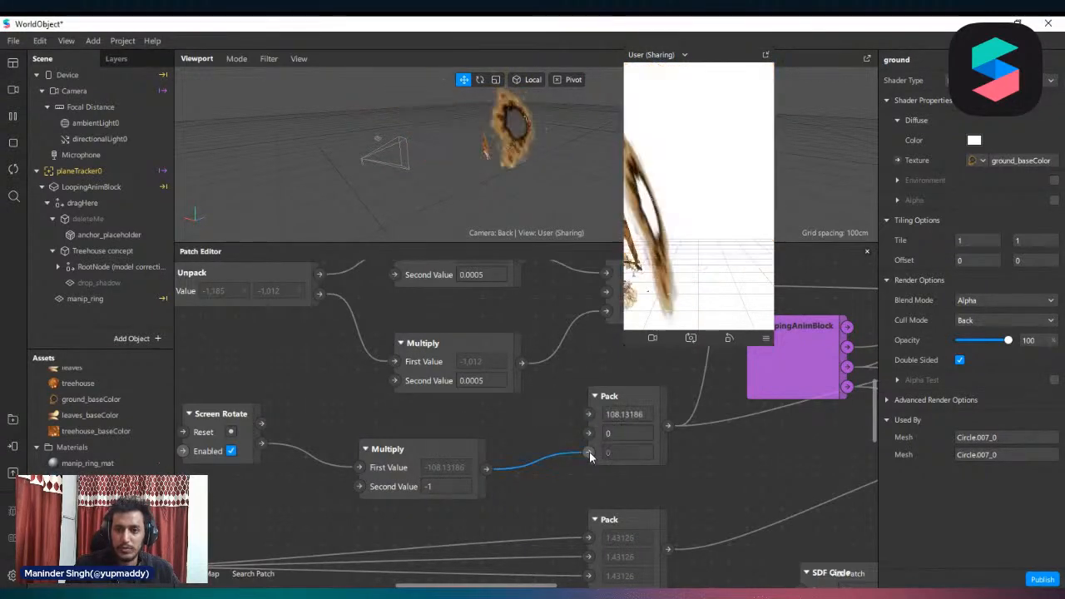
{"action": "left_click_drag", "start_coordinate": [649, 196], "coordinate": [698, 172]}
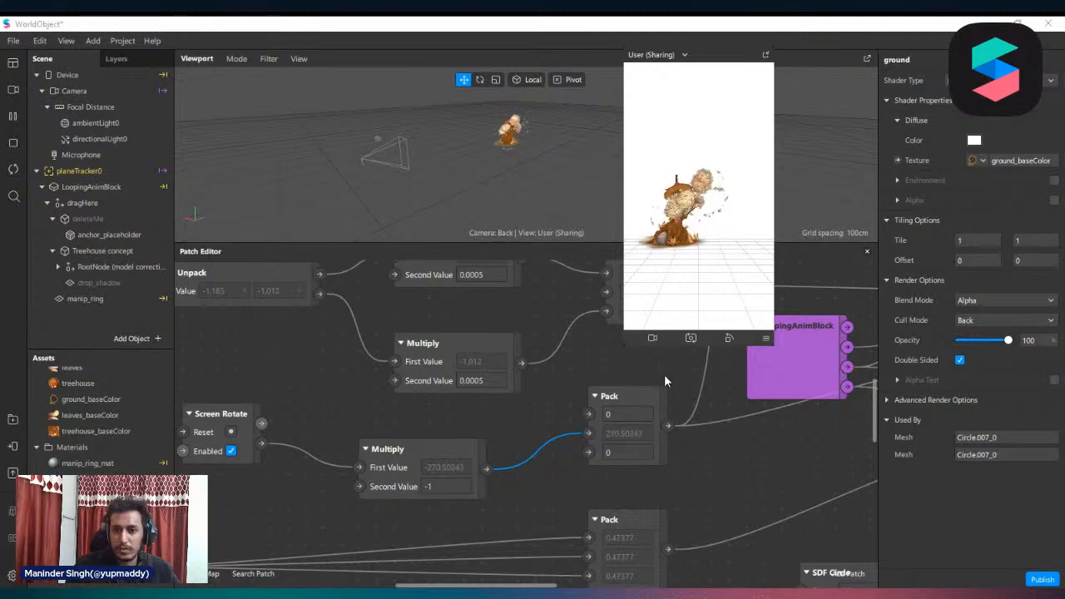
Test the treehouse in the simulator preview by rotating, scaling and panning it with the rotation feeding the Pack patch's second input
{"action": "left_click_drag", "start_coordinate": [665, 376], "coordinate": [808, 301]}
{"action": "left_click_drag", "start_coordinate": [690, 266], "coordinate": [772, 245]}
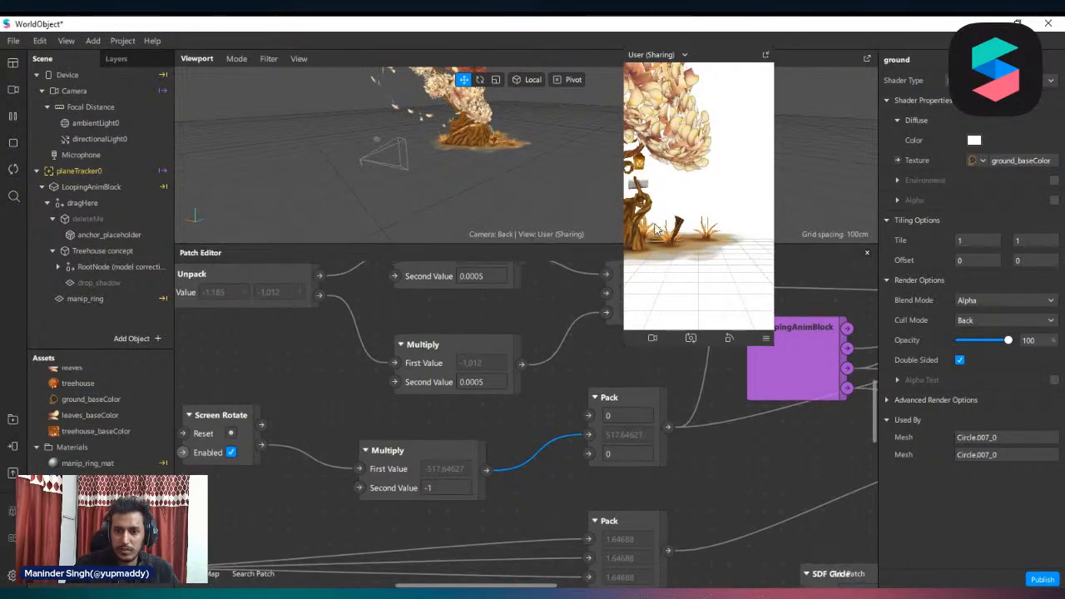
{"action": "mouse_move", "coordinate": [704, 245]}
{"action": "left_mouse_down"}
{"action": "mouse_move", "coordinate": [808, 230]}
{"action": "mouse_move", "coordinate": [707, 241]}
{"action": "mouse_move", "coordinate": [749, 238]}
{"action": "mouse_move", "coordinate": [701, 274]}
{"action": "mouse_move", "coordinate": [734, 239]}
{"action": "mouse_move", "coordinate": [812, 243]}
{"action": "mouse_move", "coordinate": [796, 155]}
{"action": "mouse_move", "coordinate": [725, 198]}
{"action": "mouse_move", "coordinate": [734, 250]}
{"action": "mouse_move", "coordinate": [269, 366]}
{"action": "left_mouse_up"}
Inspect the properties of the Treehouse concept, dragHere, LoopingAnimBlock and planeTracker0 objects in the scene hierarchy
{"action": "left_click", "coordinate": [102, 251]}
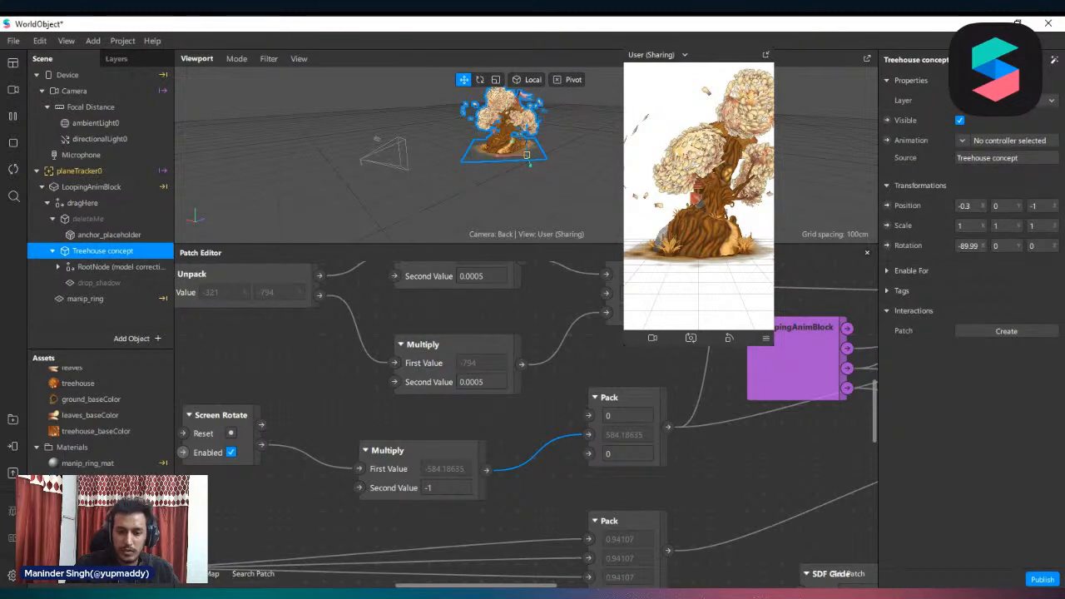
{"action": "mouse_move", "coordinate": [404, 585]}
{"action": "left_mouse_down"}
{"action": "mouse_move", "coordinate": [385, 585]}
{"action": "mouse_move", "coordinate": [409, 585]}
{"action": "left_mouse_up"}
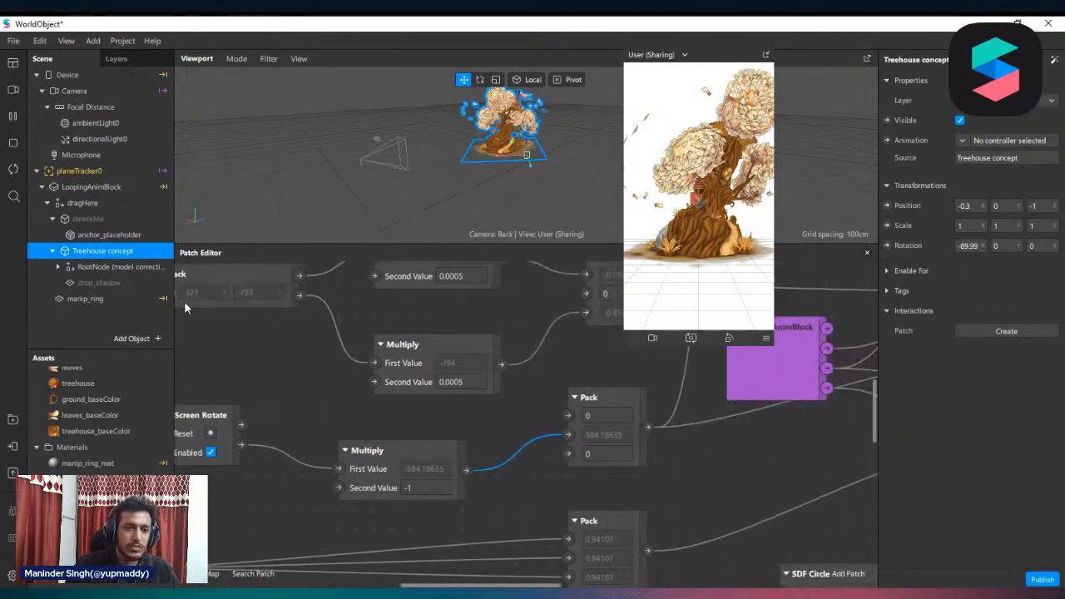
{"action": "left_click", "coordinate": [82, 204]}
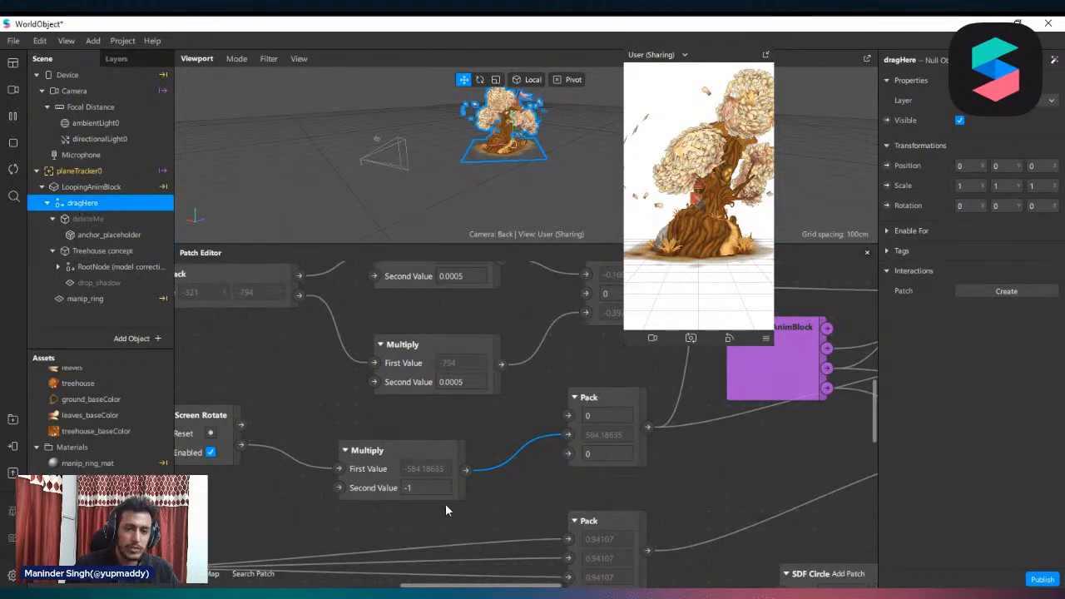
{"action": "left_click", "coordinate": [112, 187]}
{"action": "left_click", "coordinate": [79, 171]}
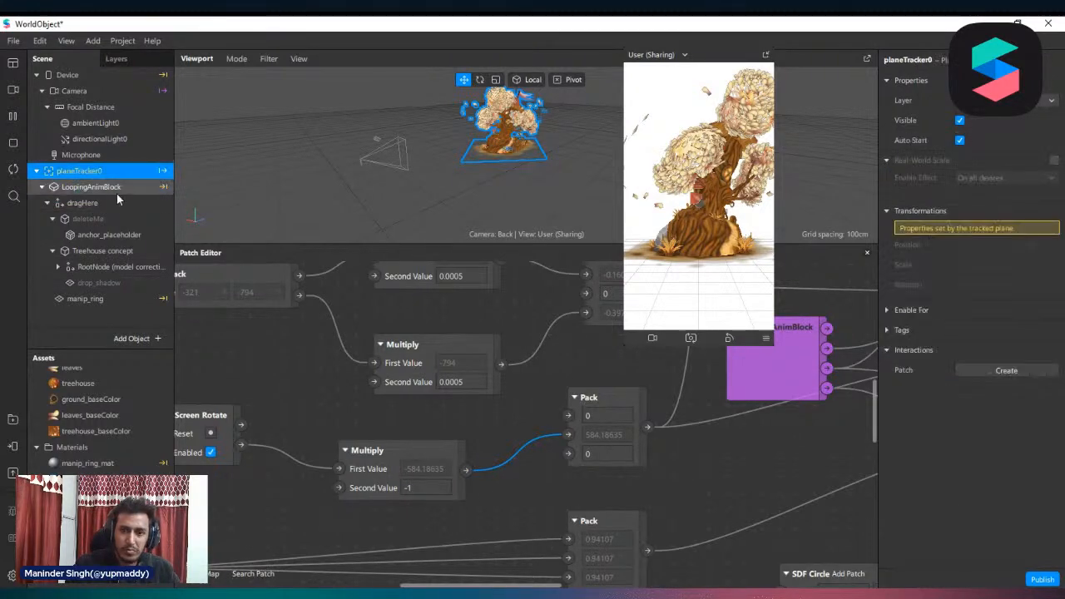
Check which LoopingAnimBlock transformations are patch-driven and line up its 3D Scale patch with the Multiply patch feeding it
{"action": "scroll", "coordinate": [624, 455], "scroll_direction": "right", "scroll_amount": 9}
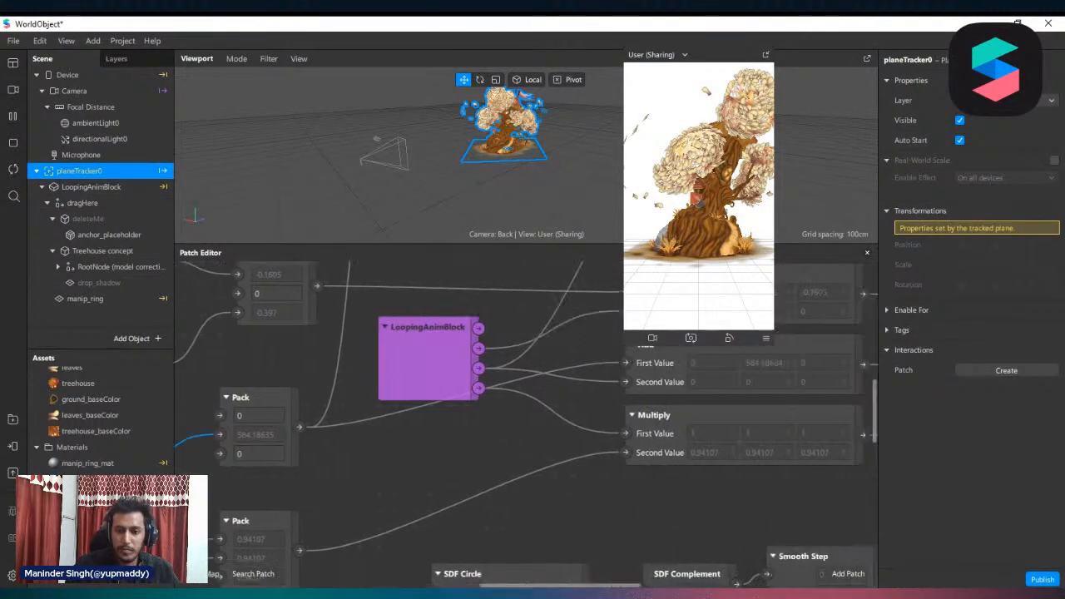
{"action": "mouse_move", "coordinate": [565, 426]}
{"action": "left_mouse_down"}
{"action": "mouse_move", "coordinate": [560, 443]}
{"action": "mouse_move", "coordinate": [566, 408]}
{"action": "left_mouse_up"}
{"action": "left_click", "coordinate": [88, 190]}
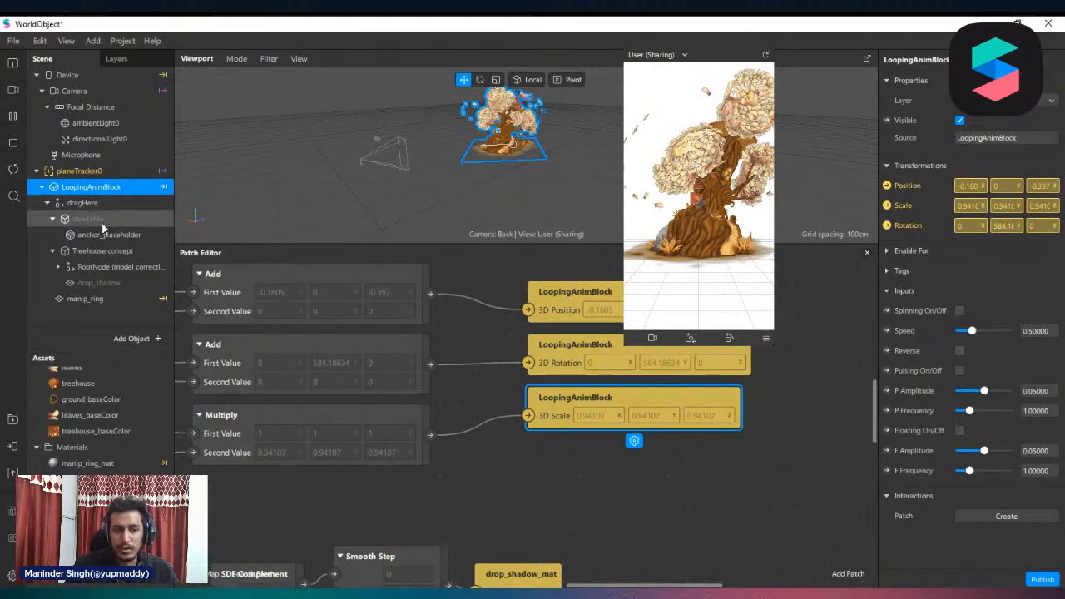
{"action": "left_click", "coordinate": [887, 225]}
{"action": "left_click_drag", "start_coordinate": [424, 471], "coordinate": [424, 486]}
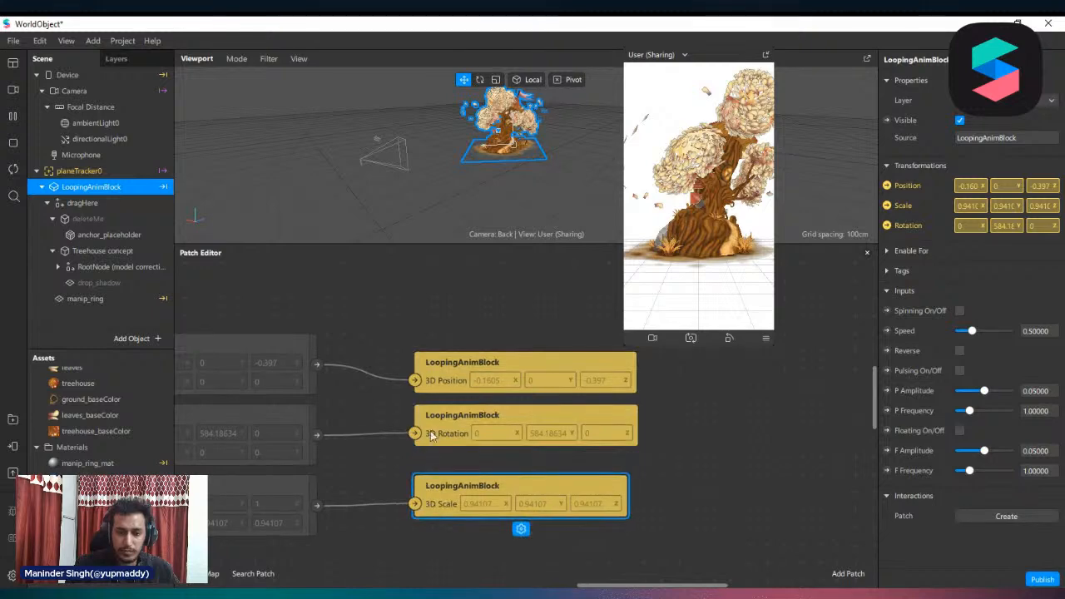
Shift the rotation Pack patch closer to the LoopingAnimBlock output patch and inspect the vector on its connection to the Add patch
{"action": "scroll", "coordinate": [747, 511], "scroll_direction": "down", "scroll_amount": 5}
{"action": "scroll", "coordinate": [278, 509], "scroll_direction": "up", "scroll_amount": 2}
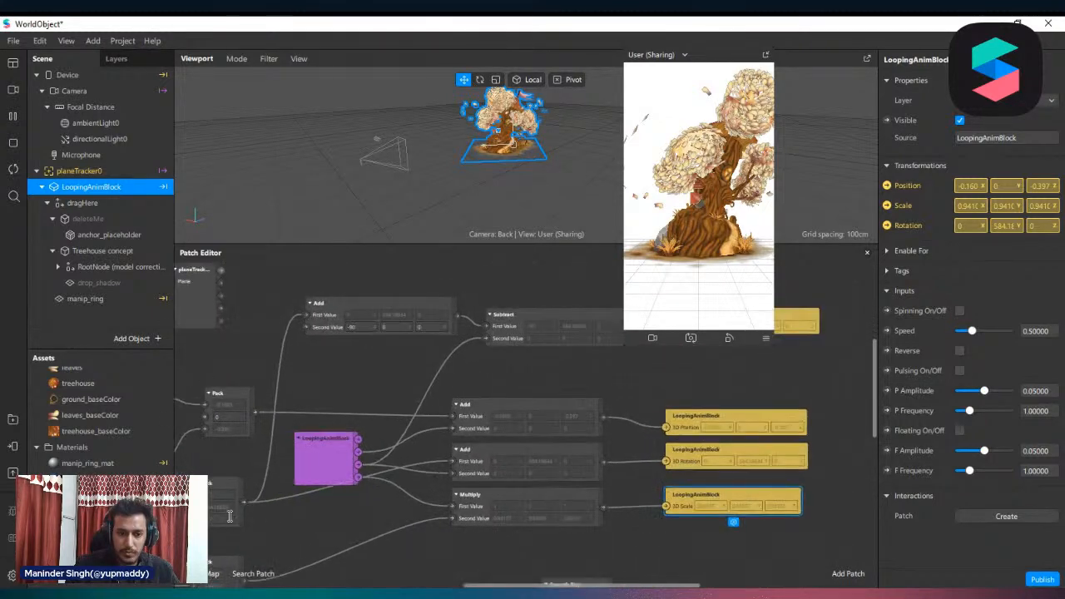
{"action": "left_click", "coordinate": [237, 496]}
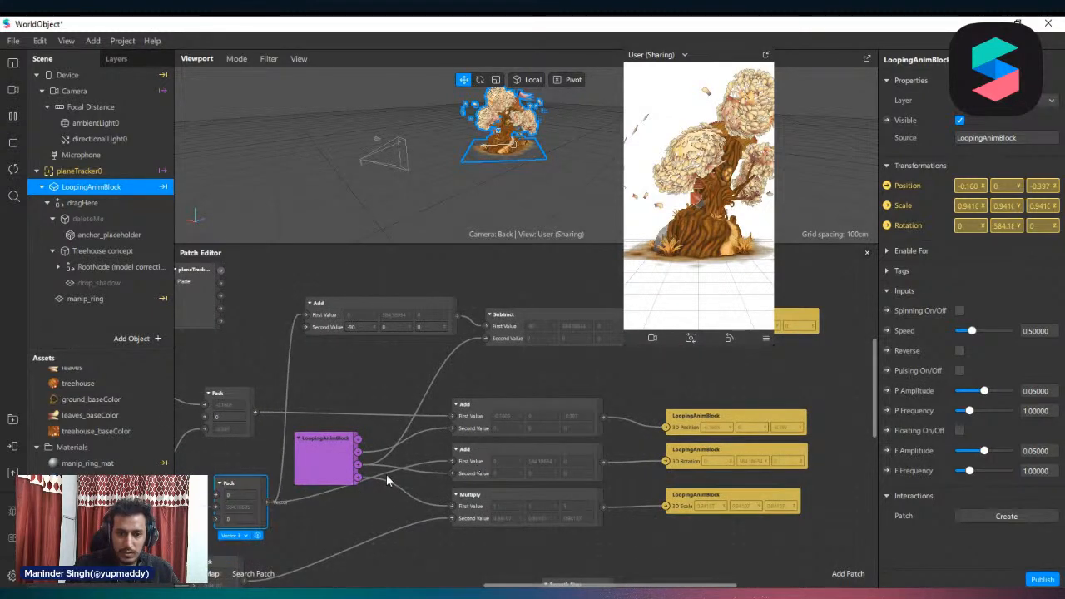
{"action": "left_click", "coordinate": [335, 498]}
{"action": "scroll", "coordinate": [614, 551], "scroll_direction": "down", "scroll_amount": 5}
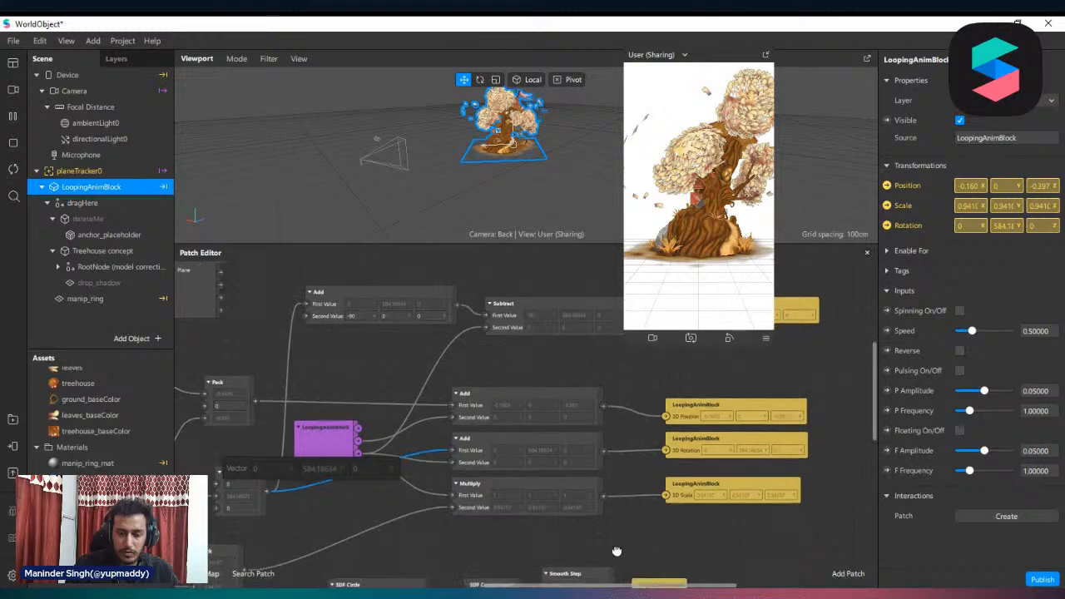
Move the Screen Pinch patch beneath Screen Rotate and shift its connected Pack patch slightly lower
{"action": "left_click_drag", "start_coordinate": [726, 587], "coordinate": [588, 587]}
{"action": "scroll", "coordinate": [268, 454], "scroll_direction": "up", "scroll_amount": 3}
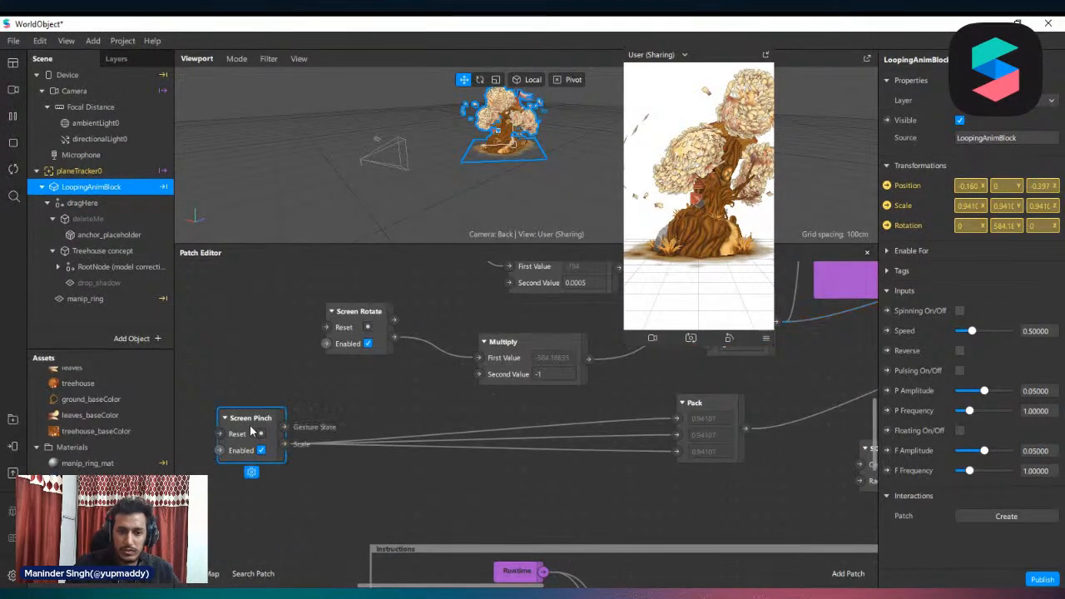
{"action": "left_click_drag", "start_coordinate": [251, 431], "coordinate": [388, 415]}
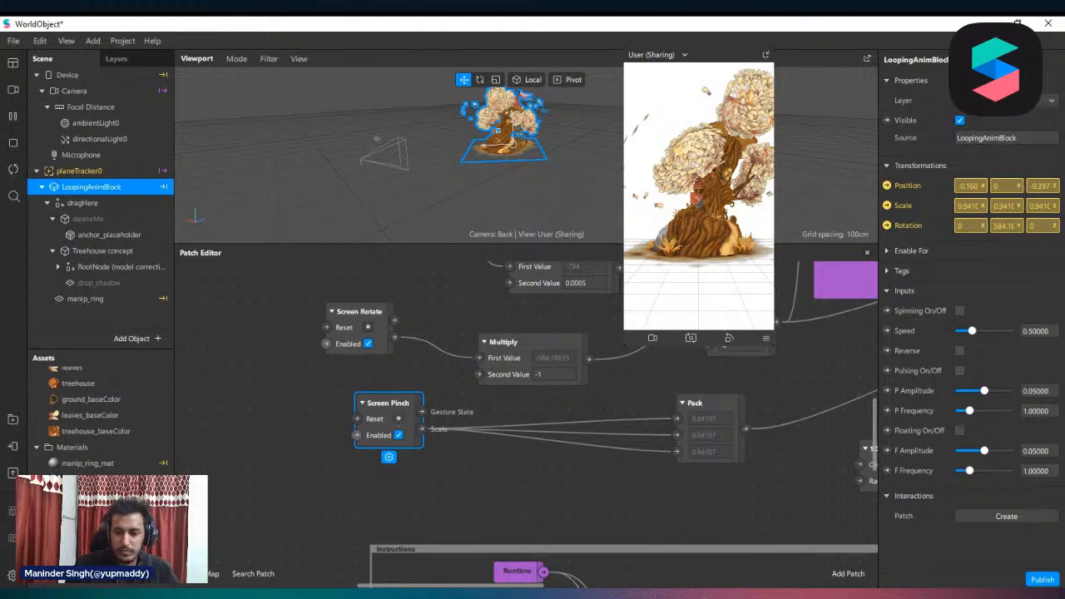
{"action": "left_click_drag", "start_coordinate": [450, 587], "coordinate": [480, 587]}
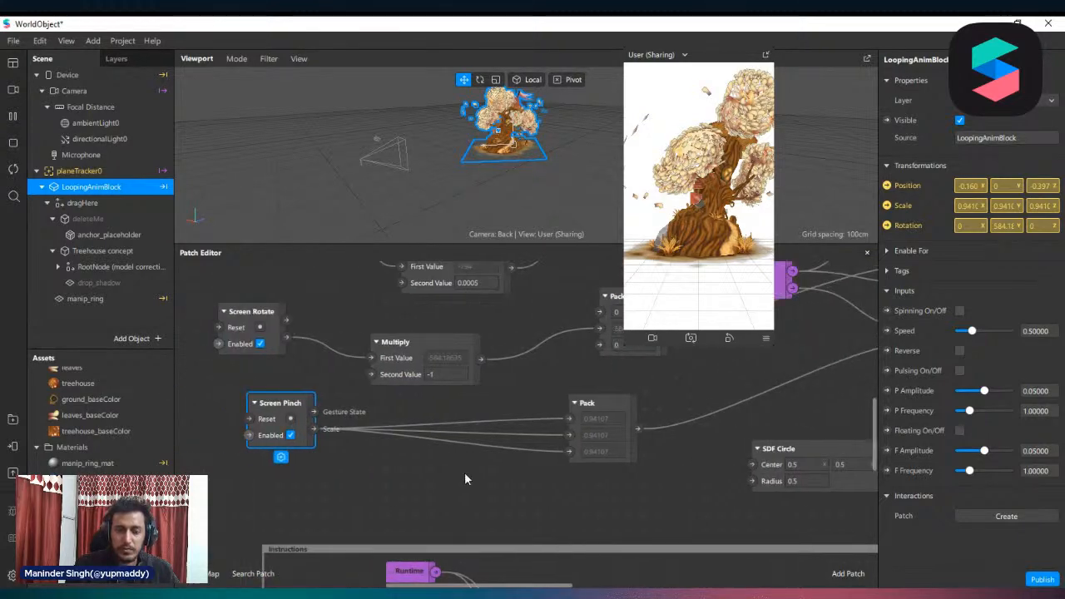
{"action": "scroll", "coordinate": [601, 450], "scroll_direction": "up", "scroll_amount": 1}
{"action": "left_click_drag", "start_coordinate": [595, 417], "coordinate": [578, 433]}
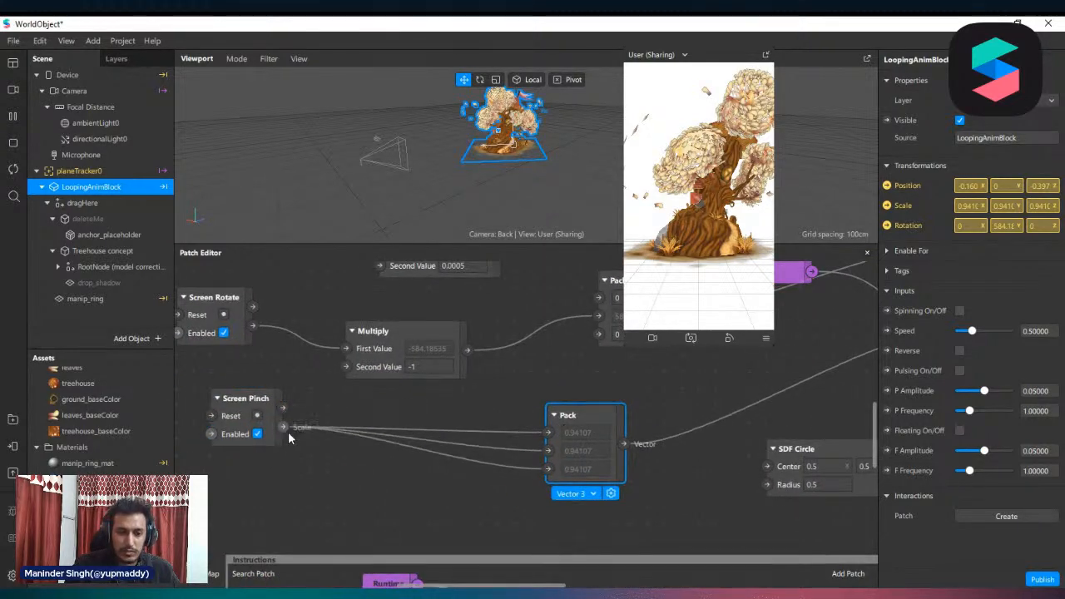
Add a Value patch to the Screen Pinch Scale output, set its type to Vector 3 and place it below the connections
{"action": "left_click_drag", "start_coordinate": [283, 428], "coordinate": [308, 466]}
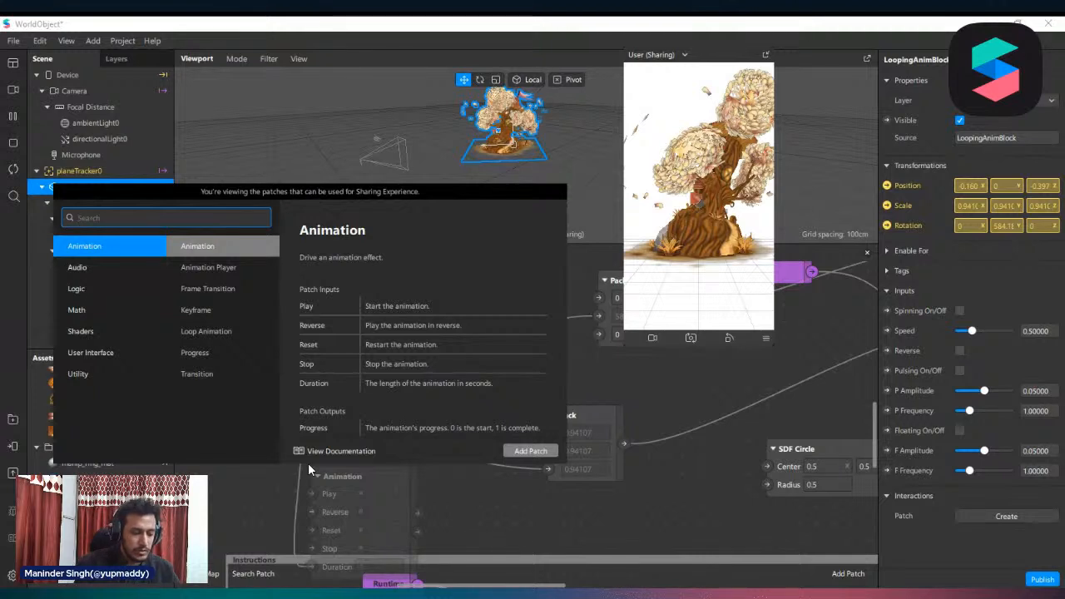
{"action": "type", "text": "val"}
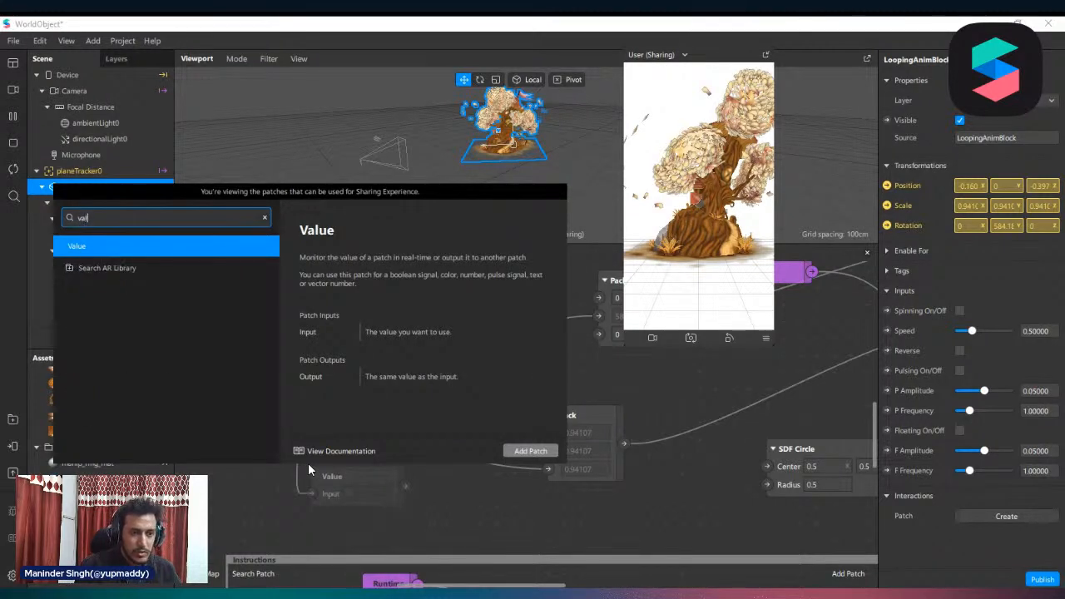
{"action": "key", "text": "Return"}
{"action": "left_click", "coordinate": [348, 481]}
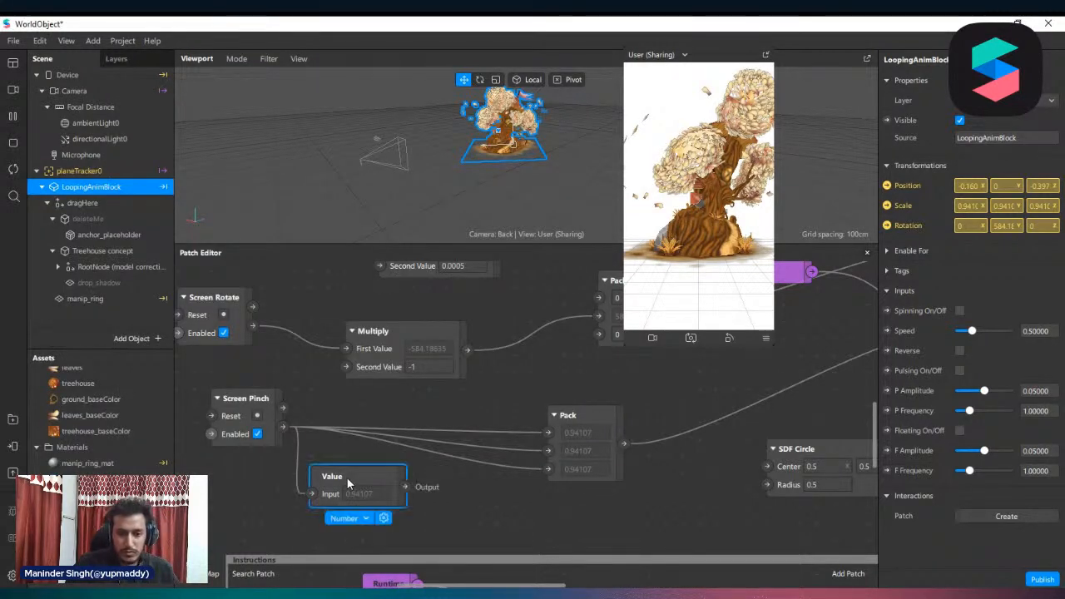
{"action": "left_click", "coordinate": [344, 519]}
{"action": "left_click", "coordinate": [383, 558]}
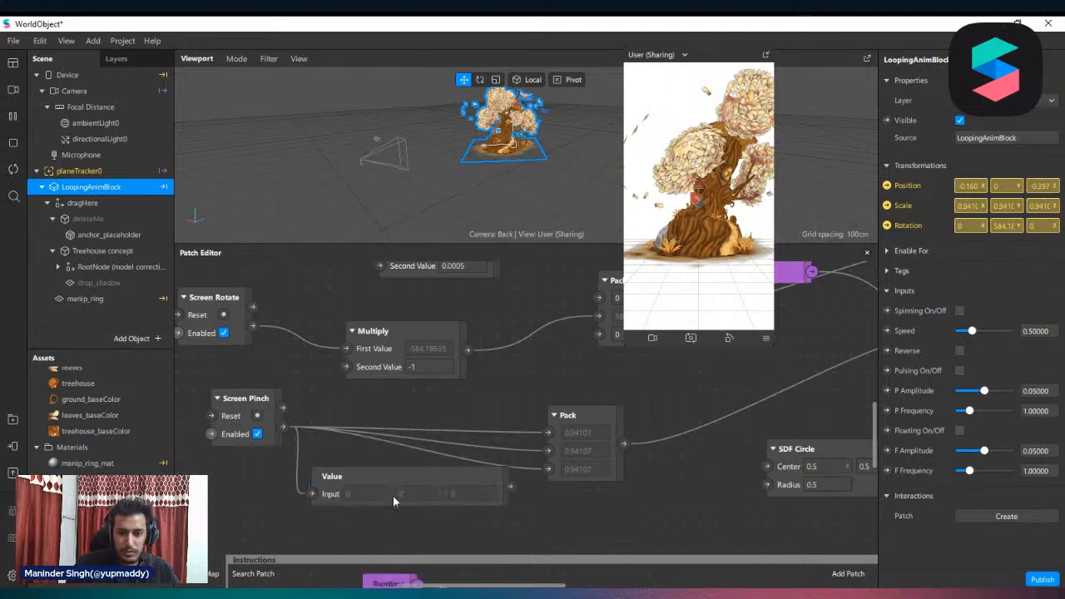
{"action": "left_click_drag", "start_coordinate": [385, 521], "coordinate": [389, 500]}
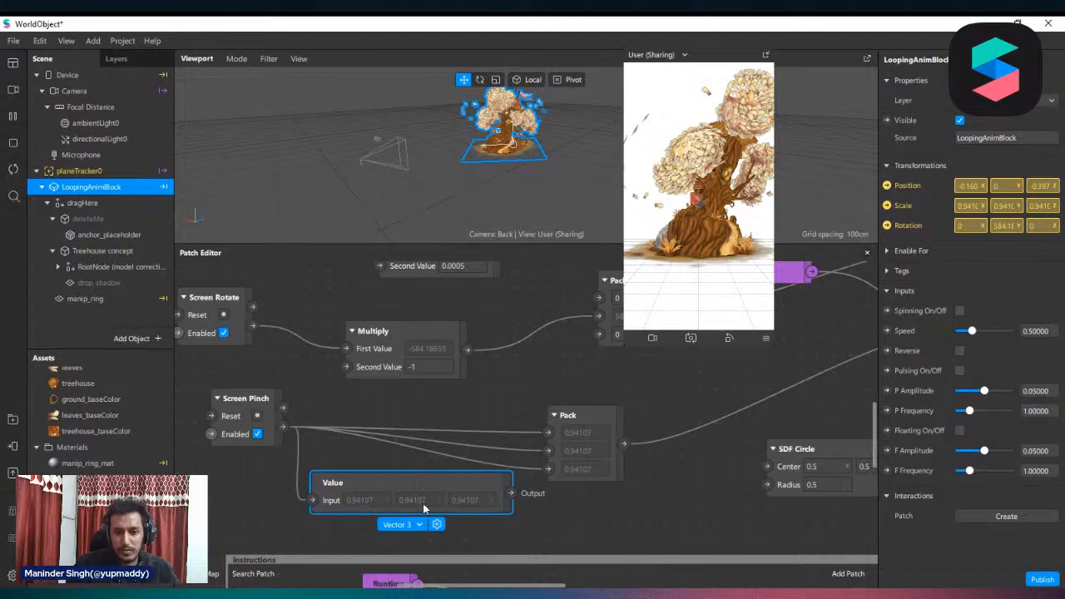
Compare the Value patch's three components with the three values in the pinch gesture's Pack patch
{"action": "scroll", "coordinate": [466, 529], "scroll_direction": "up", "scroll_amount": 3}
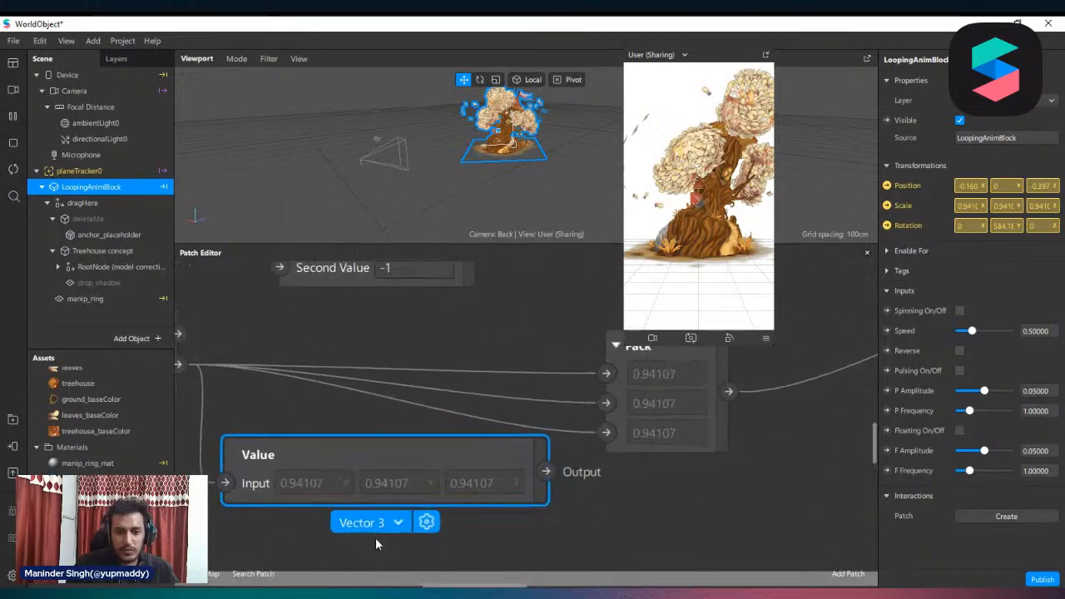
{"action": "scroll", "coordinate": [375, 538], "scroll_direction": "up", "scroll_amount": 1}
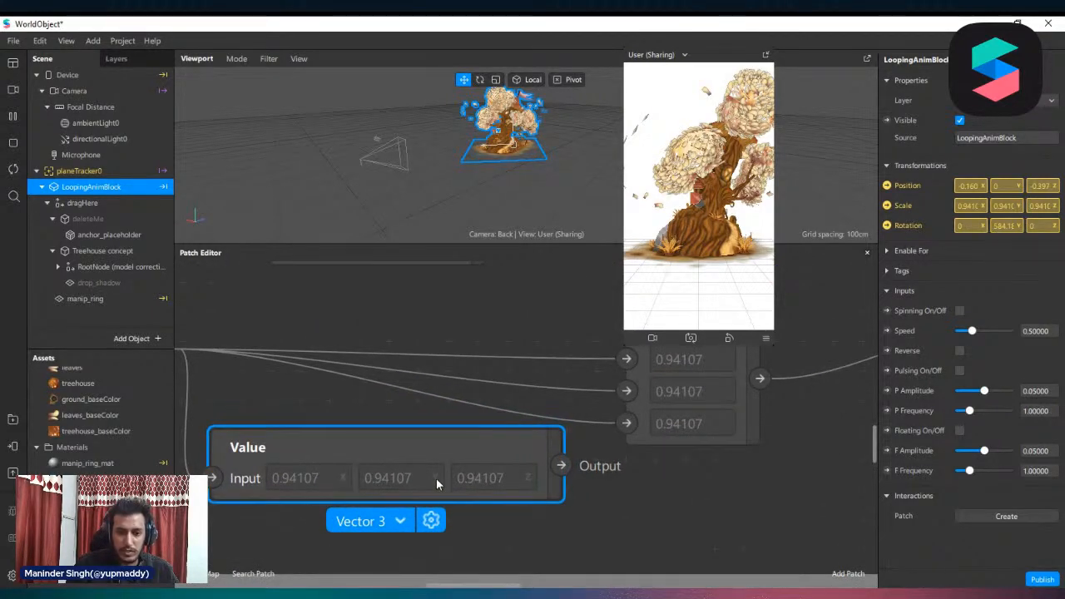
{"action": "scroll", "coordinate": [641, 484], "scroll_direction": "down", "scroll_amount": 3}
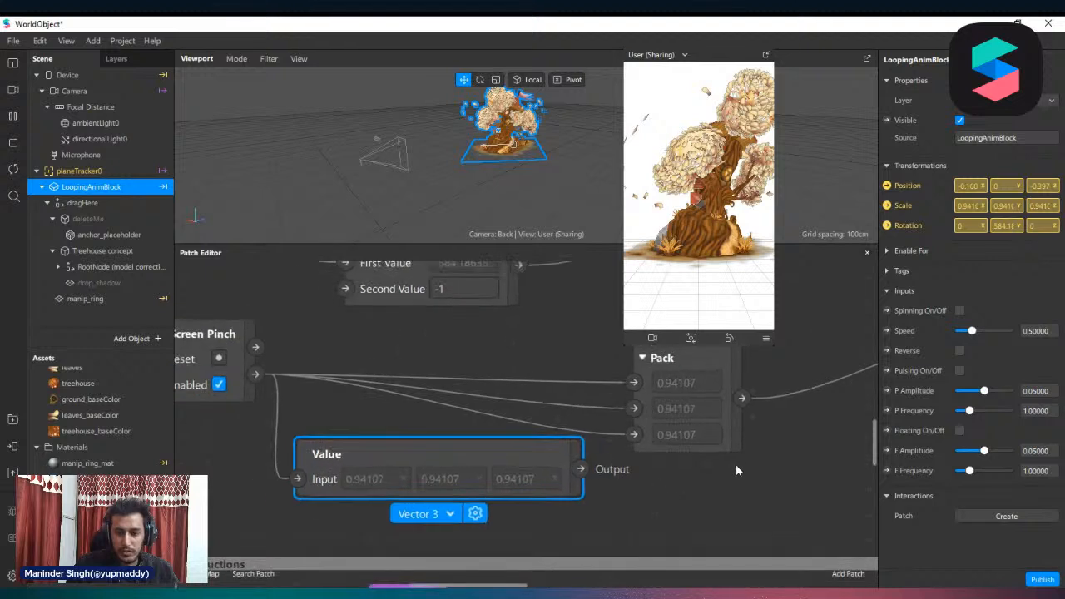
{"action": "scroll", "coordinate": [714, 560], "scroll_direction": "down", "scroll_amount": 3}
{"action": "scroll", "coordinate": [661, 466], "scroll_direction": "up", "scroll_amount": 3}
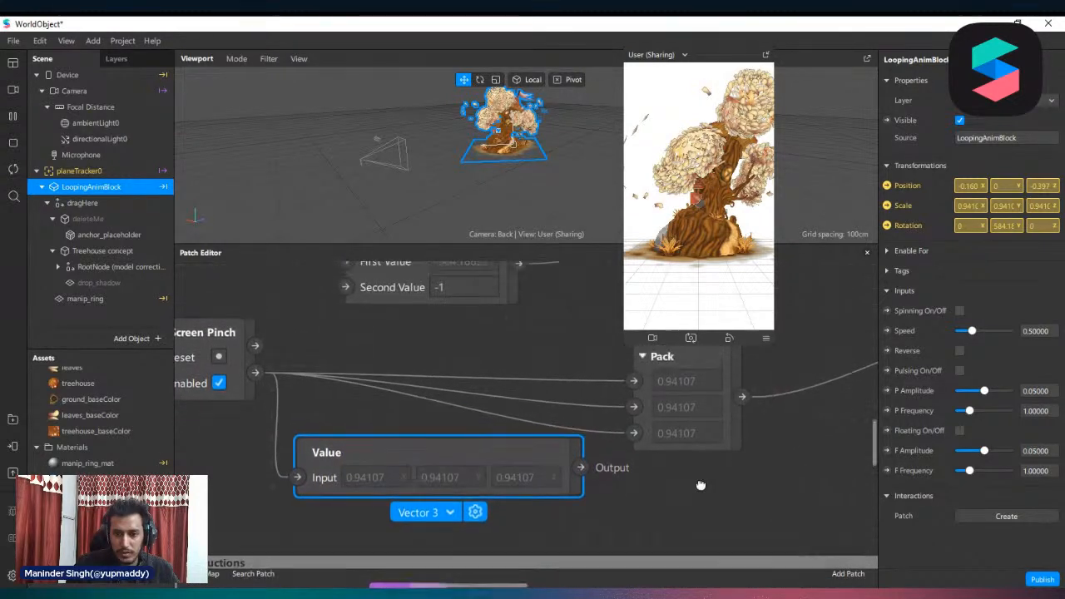
Reposition the pinch gesture's Pack patch closer to the Screen Pinch patch, above the Value patch
{"action": "left_click", "coordinate": [665, 391]}
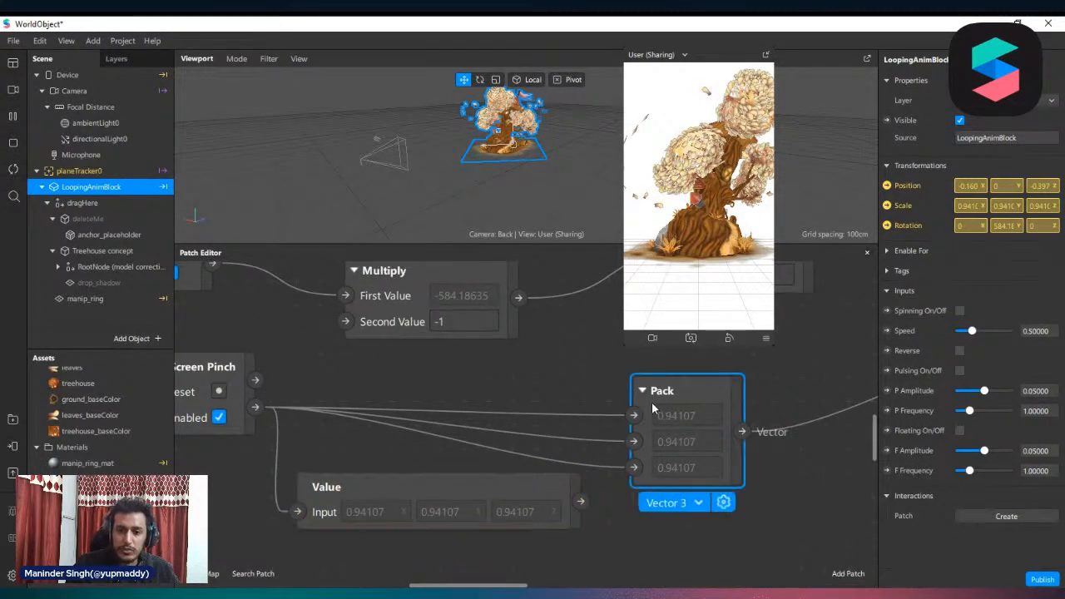
{"action": "left_click_drag", "start_coordinate": [665, 391], "coordinate": [636, 390]}
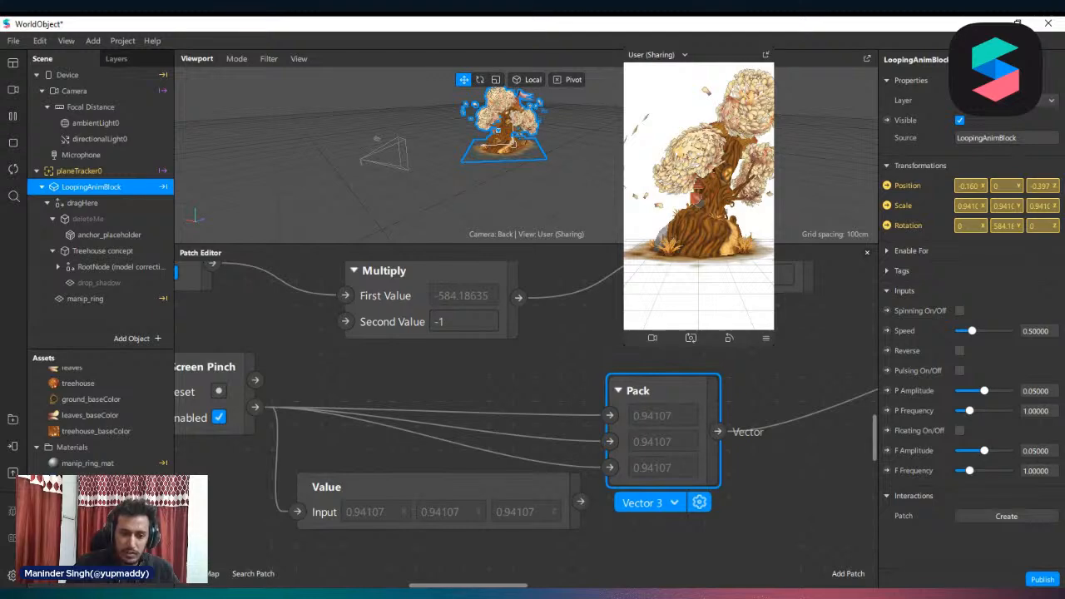
{"action": "middle_click_drag", "start_coordinate": [373, 581], "coordinate": [687, 492]}
{"action": "scroll", "coordinate": [686, 493], "scroll_direction": "down", "scroll_amount": 1}
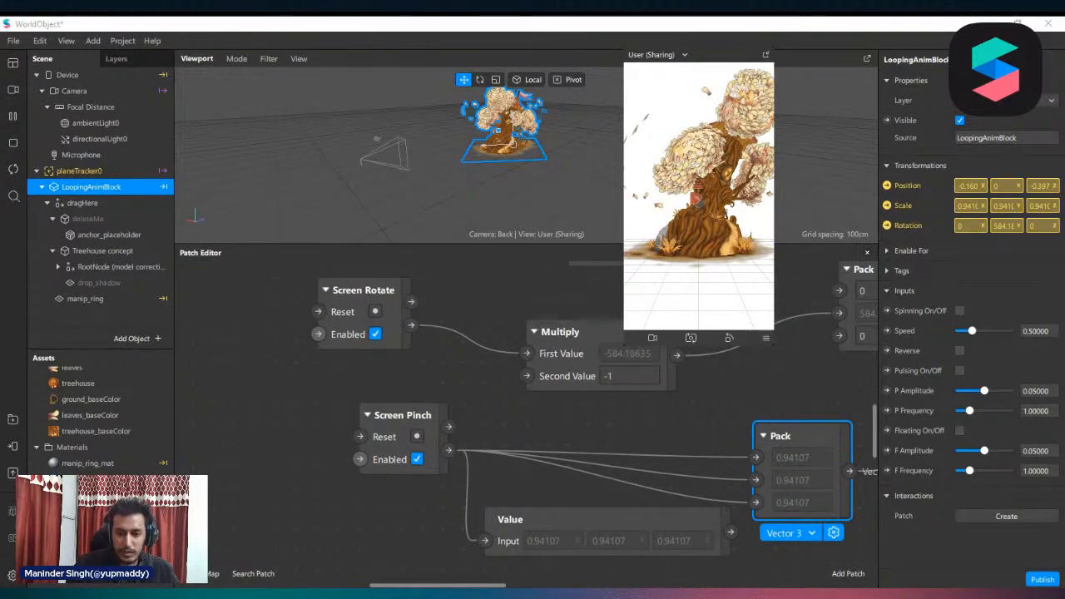
{"action": "left_click_drag", "start_coordinate": [385, 588], "coordinate": [442, 588]}
{"action": "middle_click_drag", "start_coordinate": [471, 434], "coordinate": [508, 412]}
{"action": "left_click", "coordinate": [712, 526]}
{"action": "left_click_drag", "start_coordinate": [547, 404], "coordinate": [526, 382]}
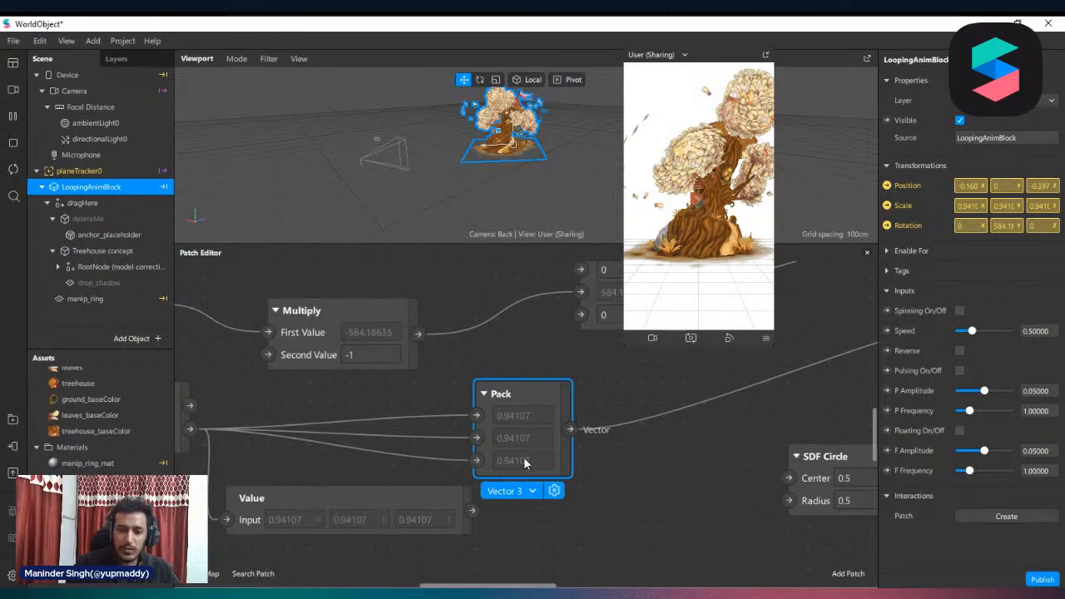
Follow the pinch Pack output and move the scale Multiply patch and LoopingAnimBlock 3D Scale patch lower, apart from the rotation patches
{"action": "scroll", "coordinate": [666, 510], "scroll_direction": "down", "scroll_amount": 6}
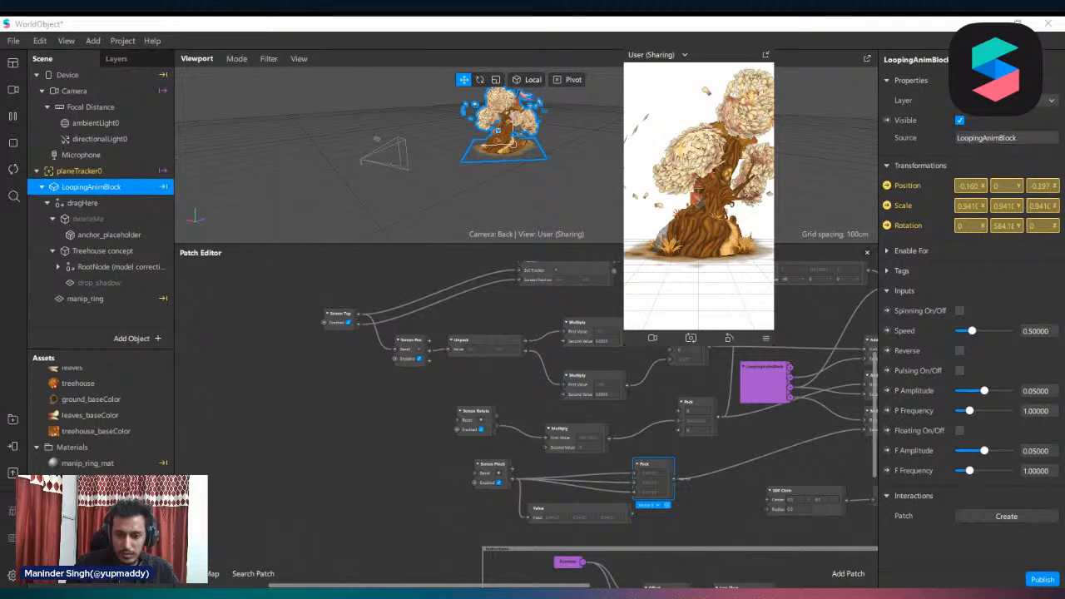
{"action": "left_click_drag", "start_coordinate": [363, 587], "coordinate": [535, 587]}
{"action": "scroll", "coordinate": [573, 450], "scroll_direction": "up", "scroll_amount": 3}
{"action": "left_click_drag", "start_coordinate": [482, 423], "coordinate": [482, 450]}
{"action": "left_click_drag", "start_coordinate": [740, 414], "coordinate": [719, 453]}
{"action": "scroll", "coordinate": [749, 474], "scroll_direction": "up", "scroll_amount": 2}
{"action": "scroll", "coordinate": [759, 478], "scroll_direction": "down", "scroll_amount": 2}
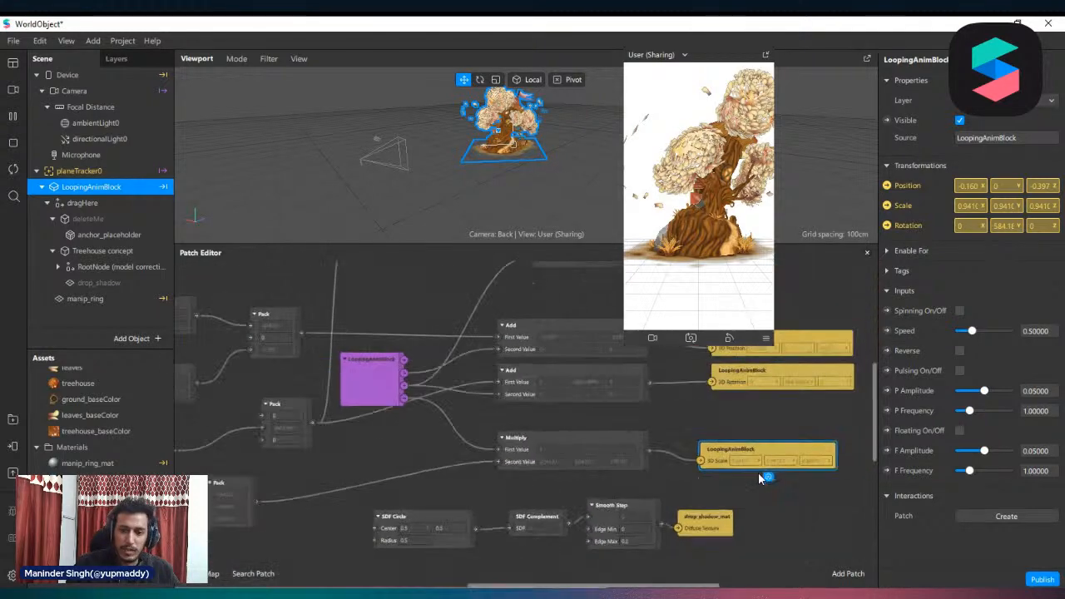
Try connecting the pinch gesture's Pack output directly to the LoopingAnimBlock 3D Scale patch, bypassing the Multiply patch
{"action": "scroll", "coordinate": [438, 505], "scroll_direction": "down", "scroll_amount": 1}
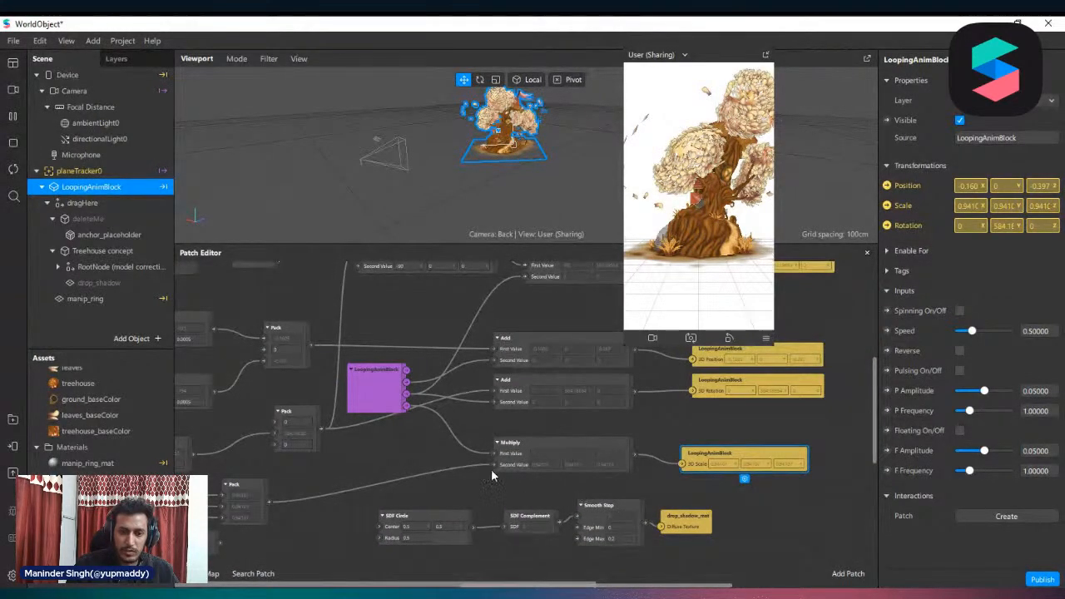
{"action": "left_click_drag", "start_coordinate": [492, 464], "coordinate": [685, 471]}
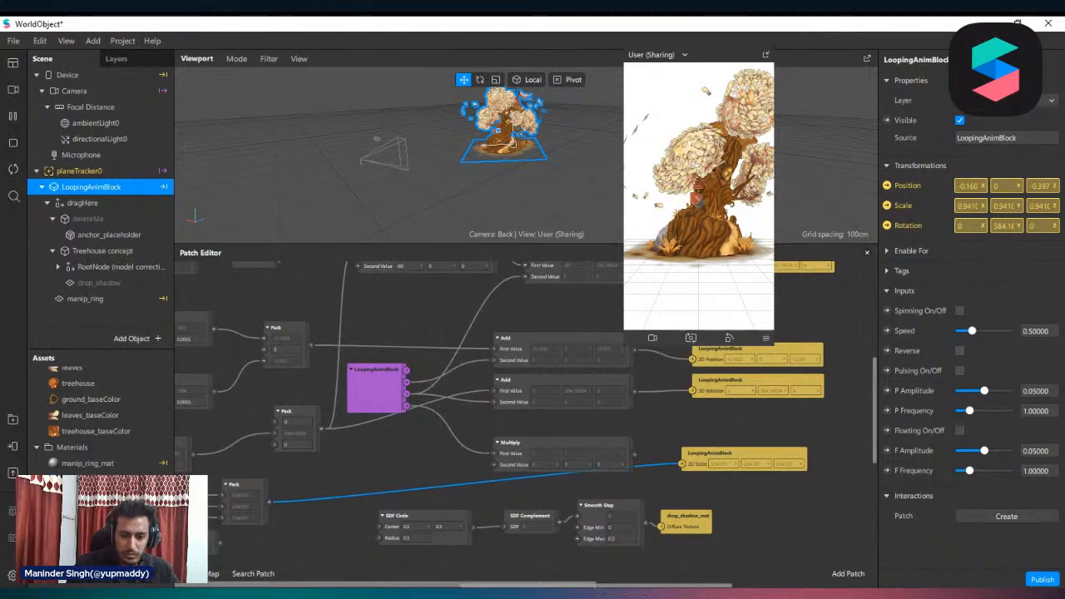
{"action": "scroll", "coordinate": [653, 533], "scroll_direction": "left", "scroll_amount": 4}
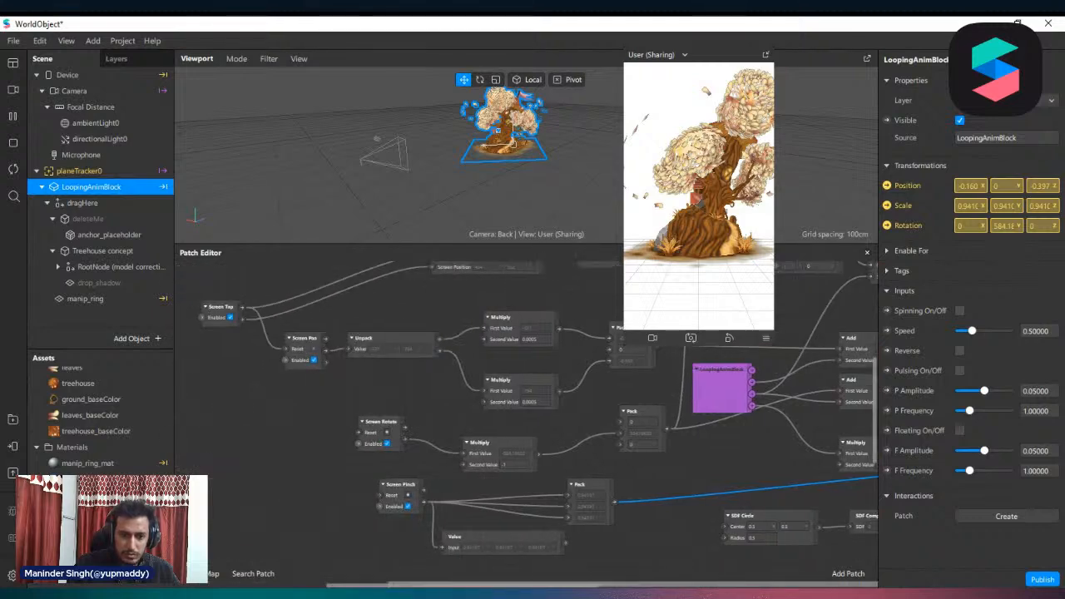
{"action": "scroll", "coordinate": [653, 533], "scroll_direction": "right", "scroll_amount": 2}
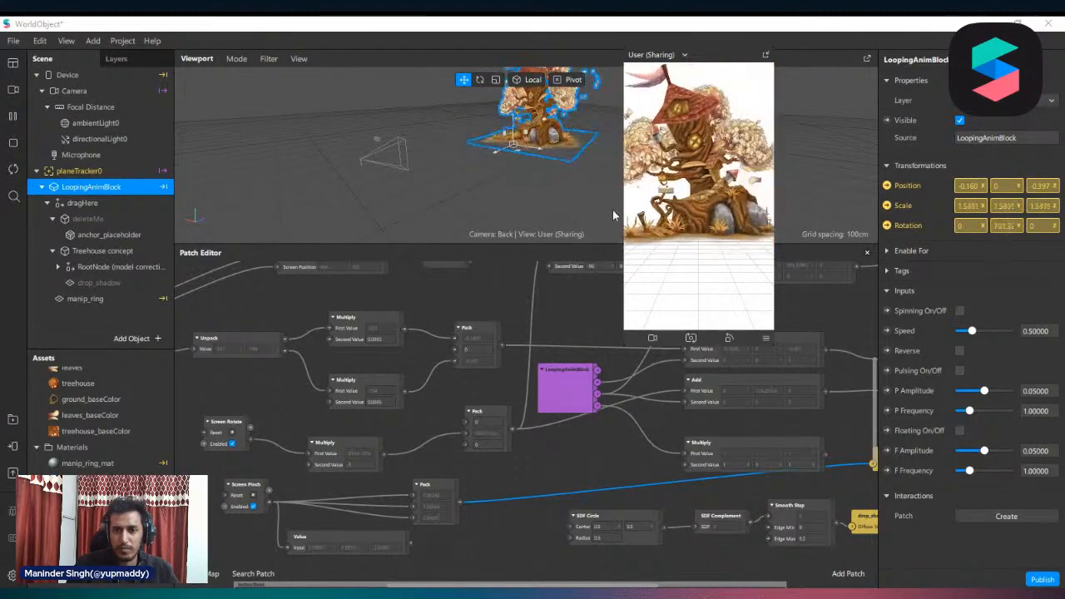
Reconnect the pinch Pack output to the Multiply patch's Second Value and the Multiply output to LoopingAnimBlock's 3D Scale
{"action": "left_click_drag", "start_coordinate": [866, 464], "coordinate": [839, 477]}
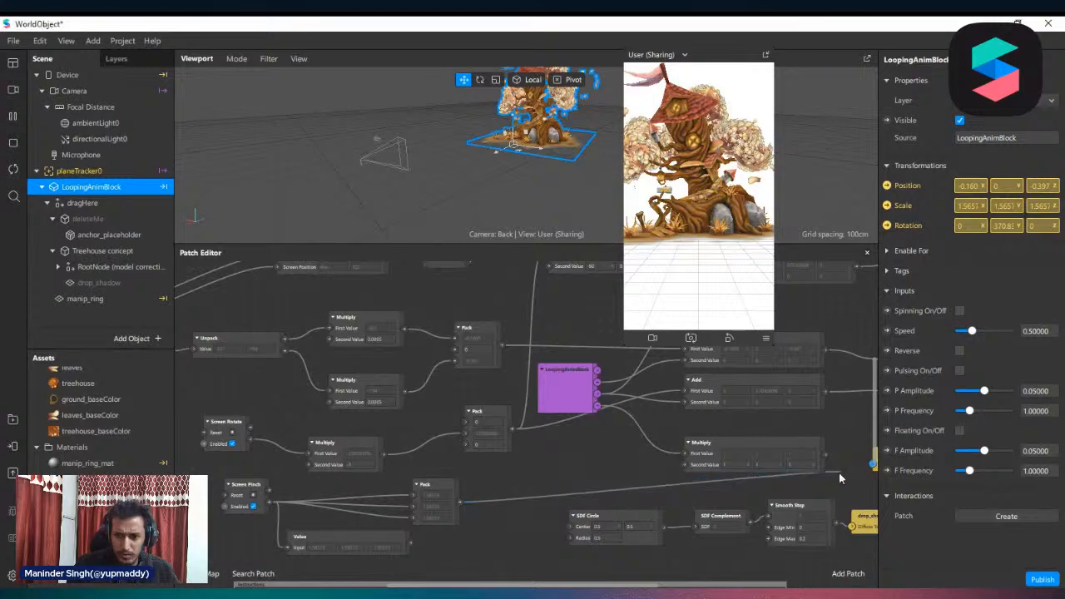
{"action": "left_click_drag", "start_coordinate": [685, 467], "coordinate": [685, 467]}
{"action": "left_click_drag", "start_coordinate": [823, 456], "coordinate": [874, 463]}
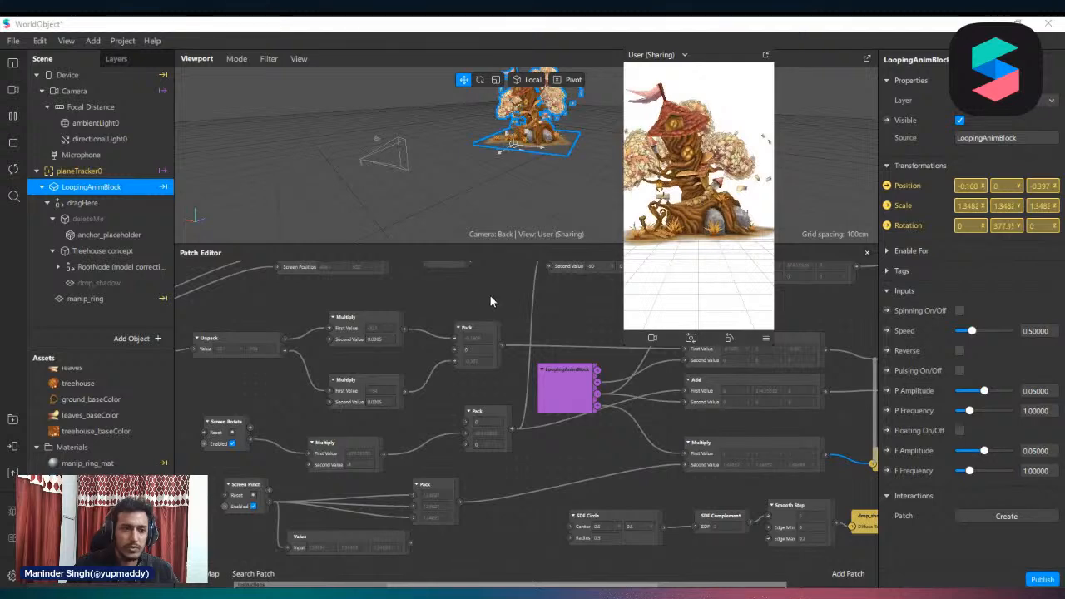
Close the current WorldObject project
{"action": "scroll", "coordinate": [480, 498], "scroll_direction": "right", "scroll_amount": 2}
{"action": "scroll", "coordinate": [473, 497], "scroll_direction": "down", "scroll_amount": 4}
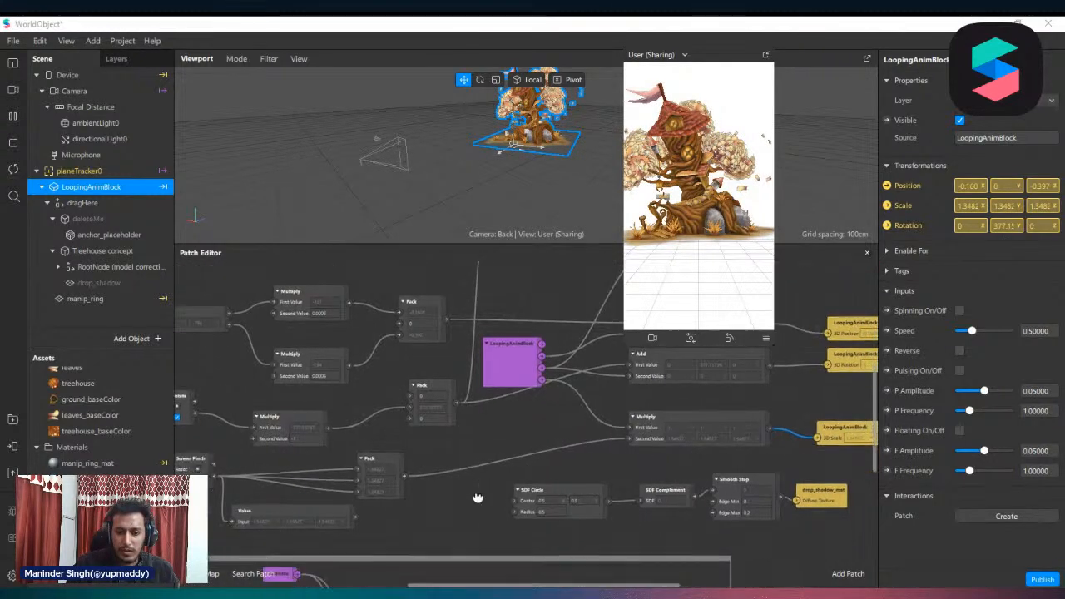
{"action": "scroll", "coordinate": [594, 473], "scroll_direction": "down", "scroll_amount": 3, "text": "ctrl"}
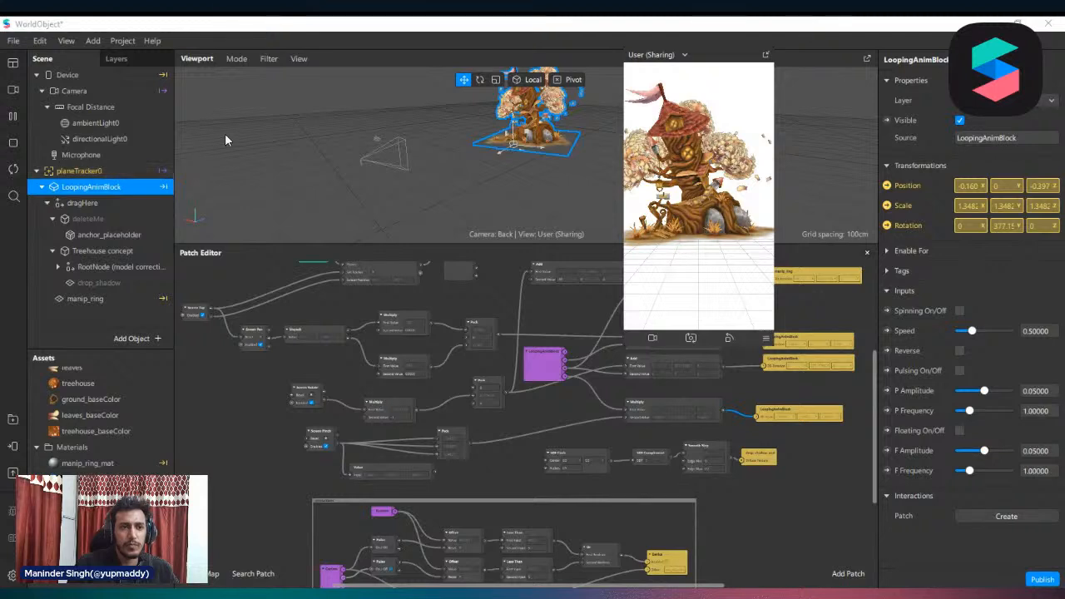
{"action": "left_click", "coordinate": [15, 40]}
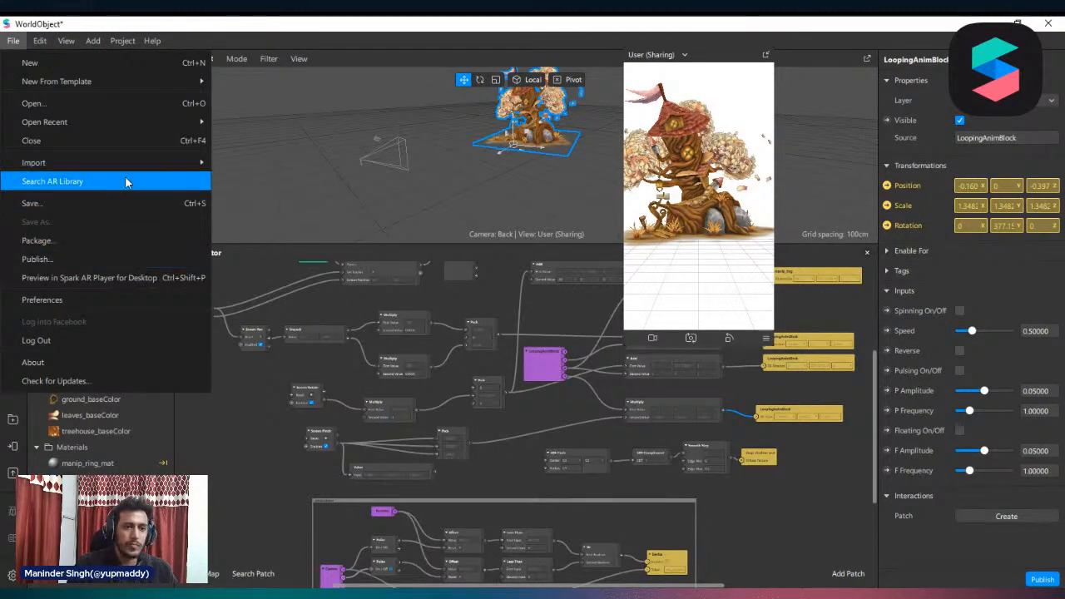
{"action": "left_click", "coordinate": [66, 146]}
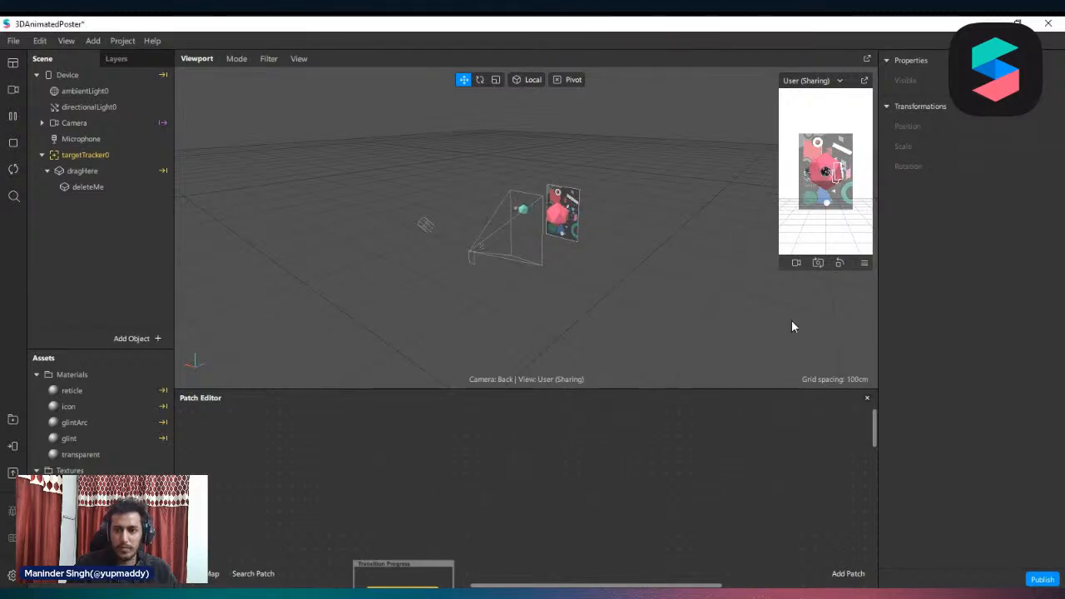
Undock and enlarge the simulator preview of the 3DAnimatedPoster project, and give the Patch Editor more height
{"action": "left_click_drag", "start_coordinate": [780, 267], "coordinate": [715, 383]}
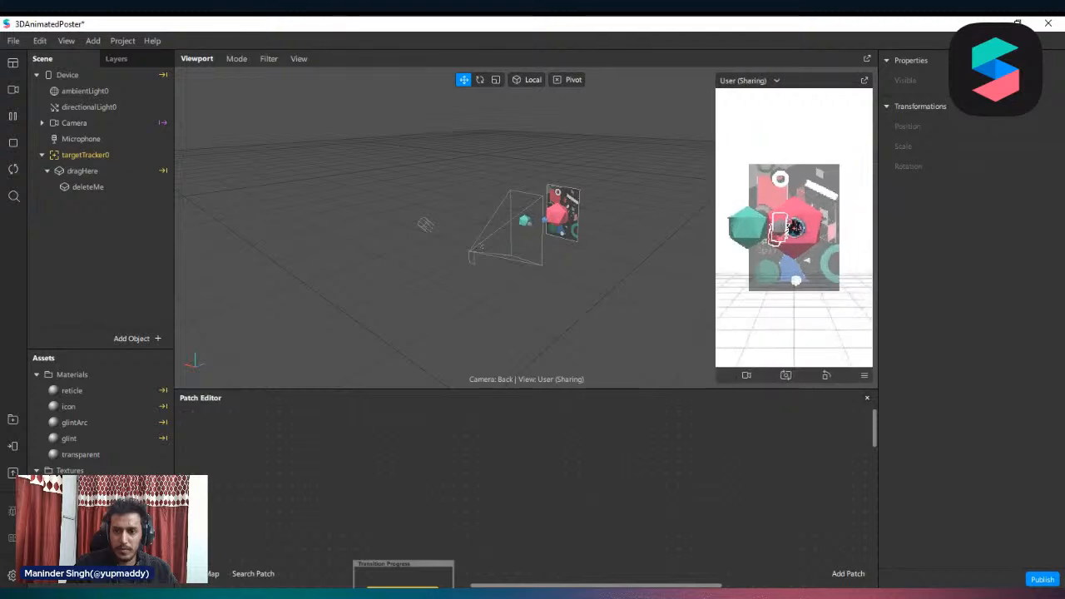
{"action": "left_click", "coordinate": [867, 83]}
{"action": "left_click_drag", "start_coordinate": [767, 357], "coordinate": [670, 509]}
{"action": "left_click_drag", "start_coordinate": [478, 388], "coordinate": [586, 202]}
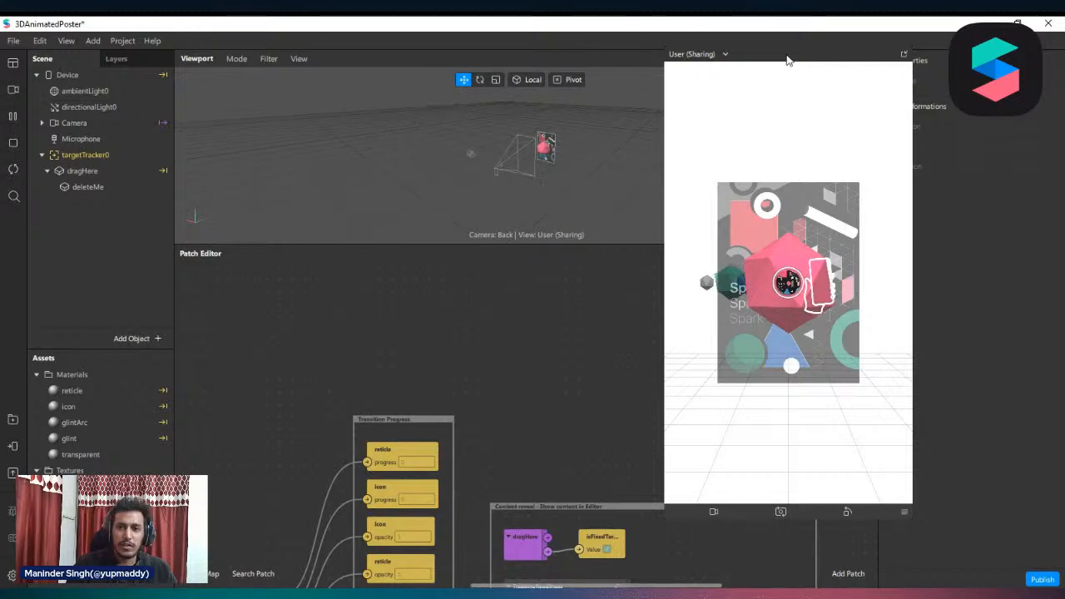
{"action": "left_click_drag", "start_coordinate": [786, 60], "coordinate": [682, 52]}
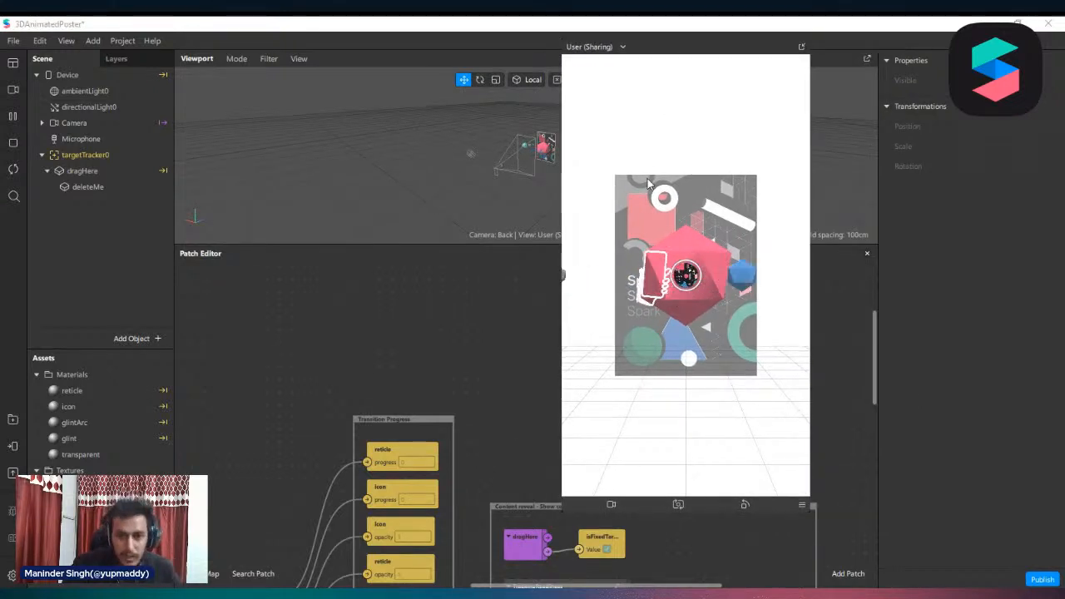
{"action": "mouse_move", "coordinate": [562, 419]}
{"action": "left_mouse_down"}
{"action": "mouse_move", "coordinate": [571, 415]}
{"action": "mouse_move", "coordinate": [559, 421]}
{"action": "left_mouse_up"}
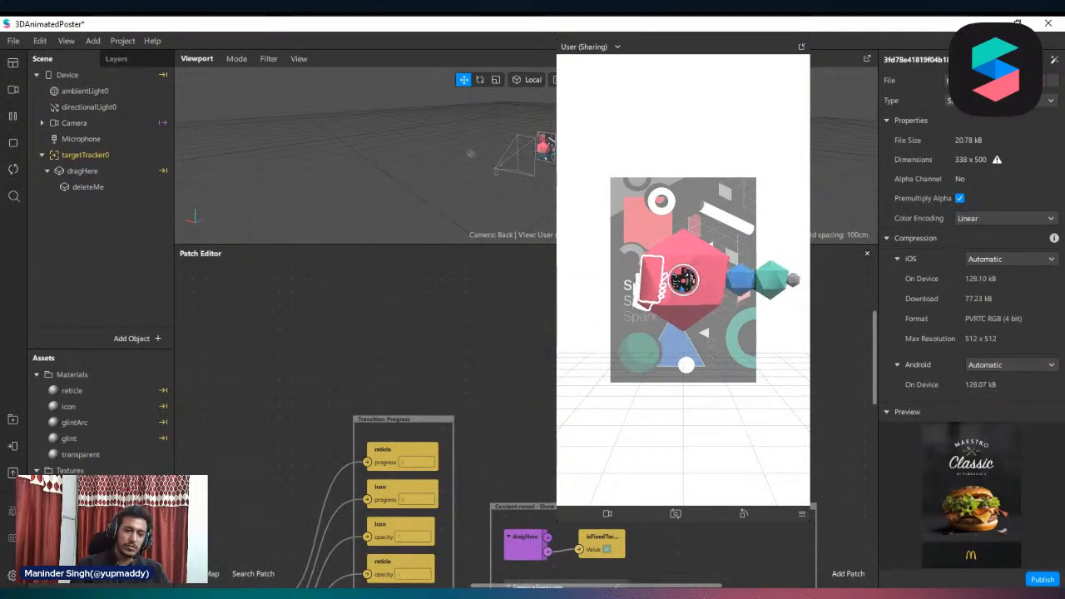
Set the burger poster texture's compression to None for iOS, Android and Older Android, and enlarge the simulator preview
{"action": "left_click", "coordinate": [998, 262]}
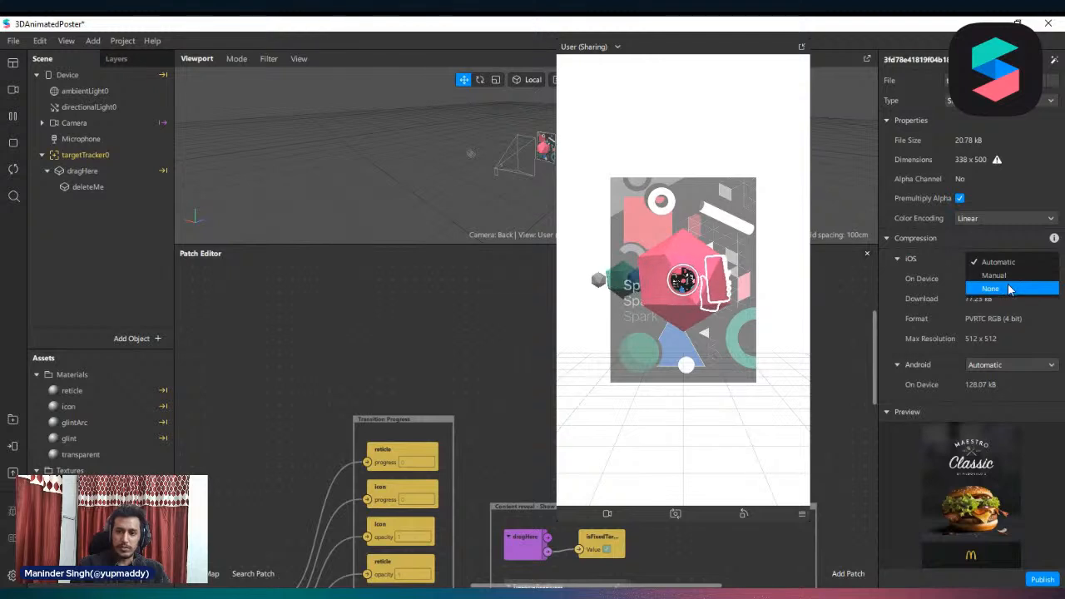
{"action": "left_click", "coordinate": [1009, 289]}
{"action": "left_click_drag", "start_coordinate": [630, 52], "coordinate": [559, 52]}
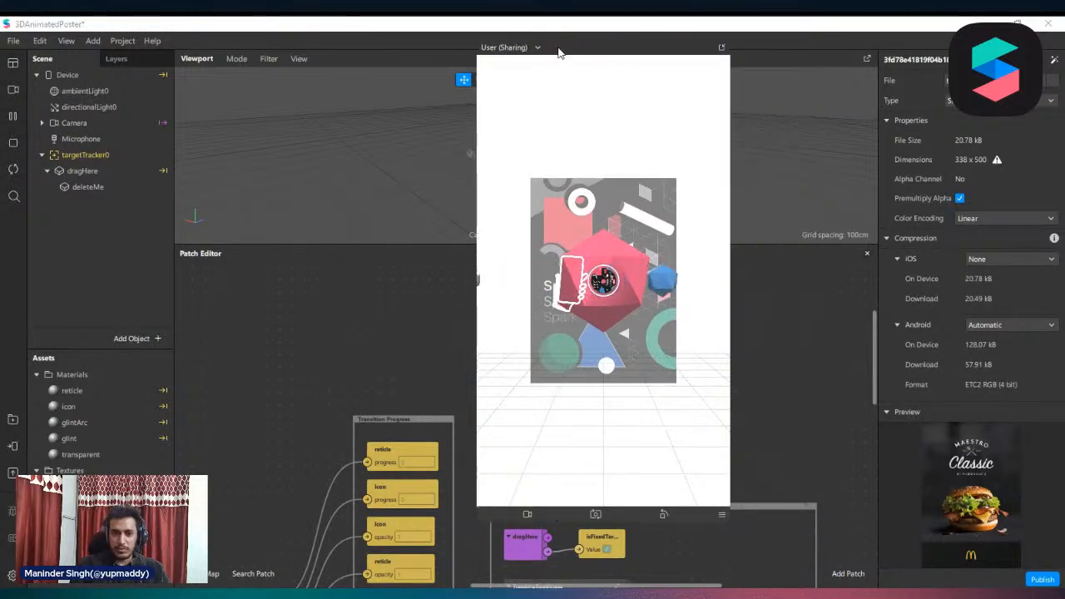
{"action": "left_click_drag", "start_coordinate": [477, 313], "coordinate": [395, 352]}
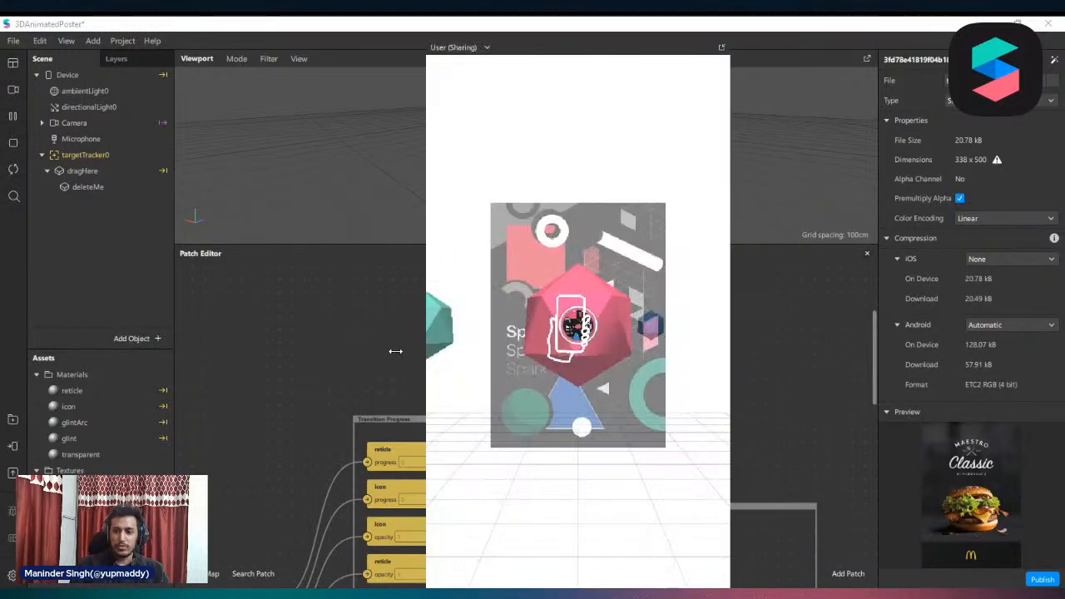
{"action": "left_click", "coordinate": [1011, 324]}
{"action": "left_click", "coordinate": [1023, 354]}
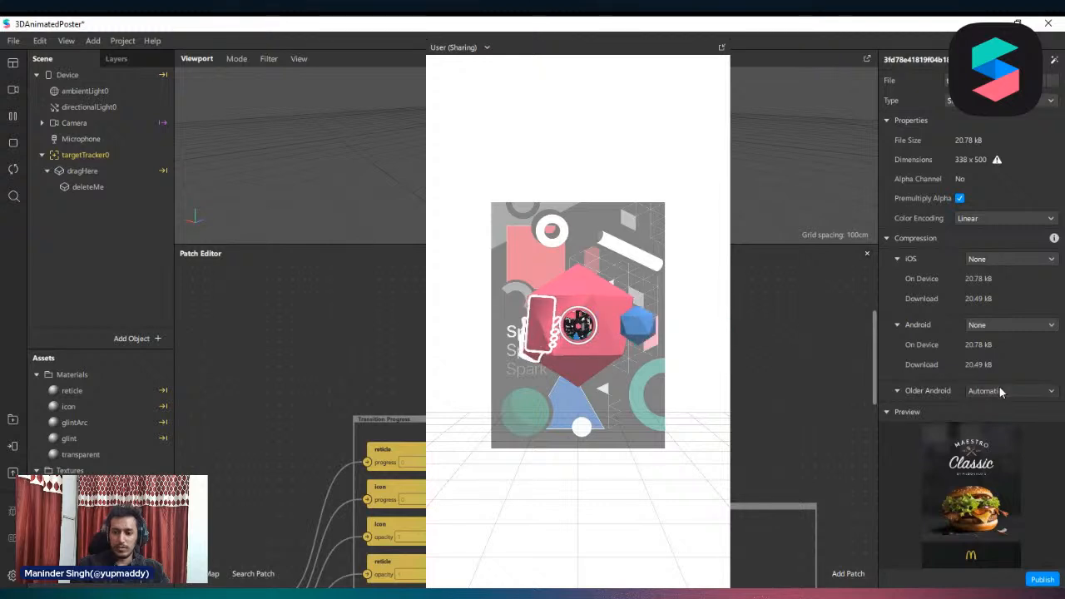
{"action": "left_click", "coordinate": [999, 387]}
{"action": "left_click", "coordinate": [1003, 419]}
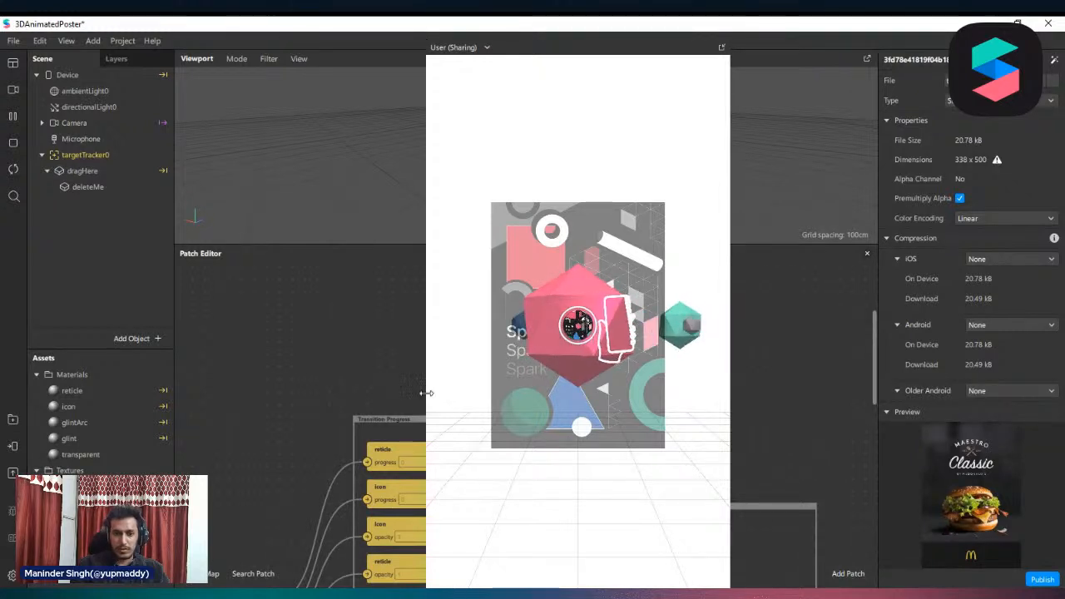
Assign the imported burger poster texture to targetTracker0 and rename the texture burger_menu
{"action": "left_click", "coordinate": [78, 156]}
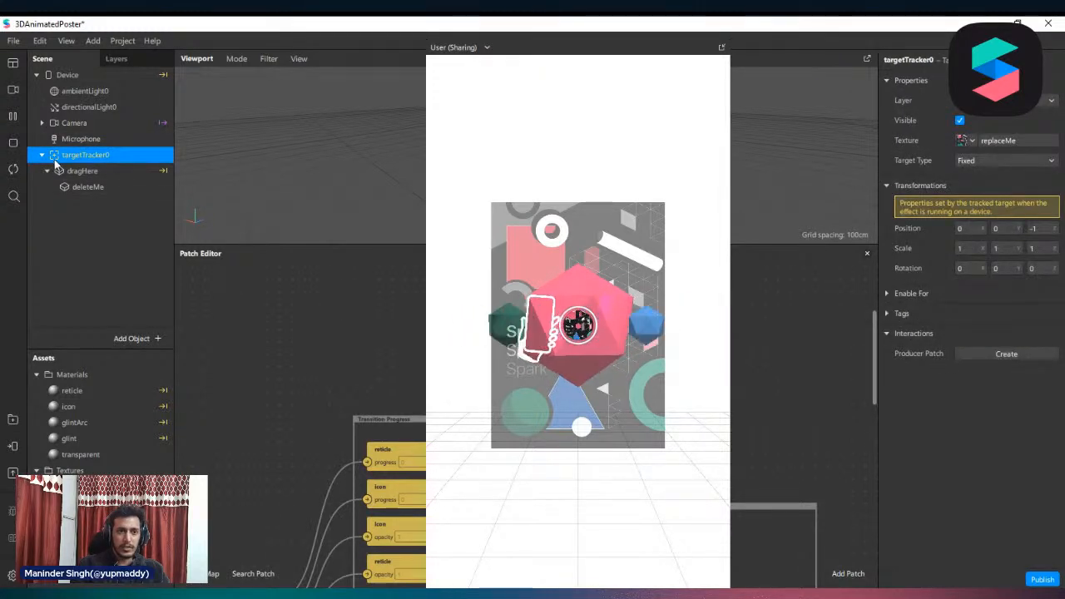
{"action": "left_click", "coordinate": [968, 140]}
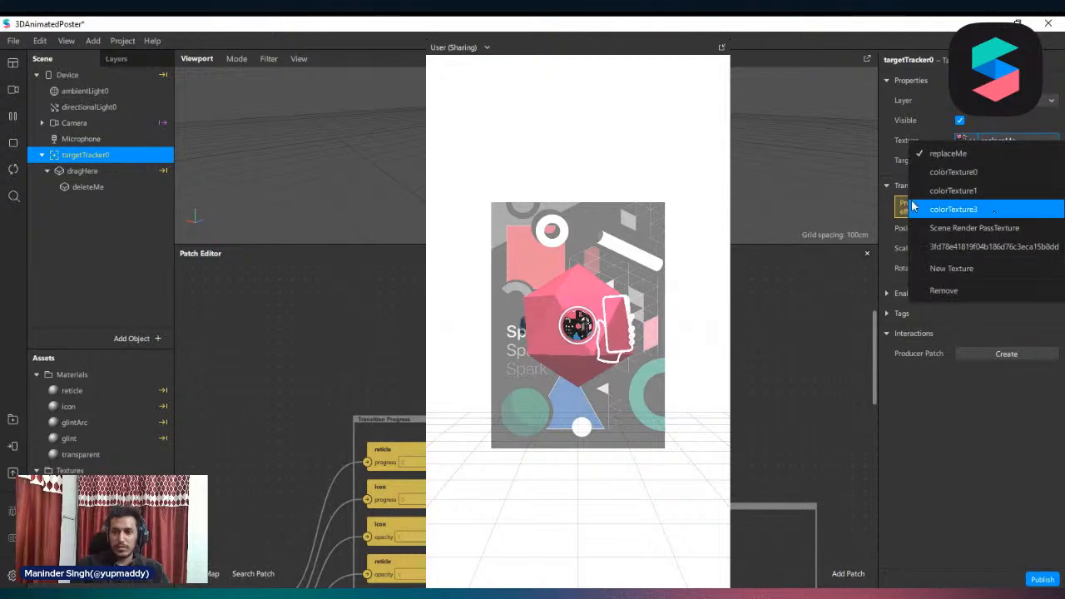
{"action": "left_click", "coordinate": [1005, 145]}
{"action": "left_click", "coordinate": [966, 141]}
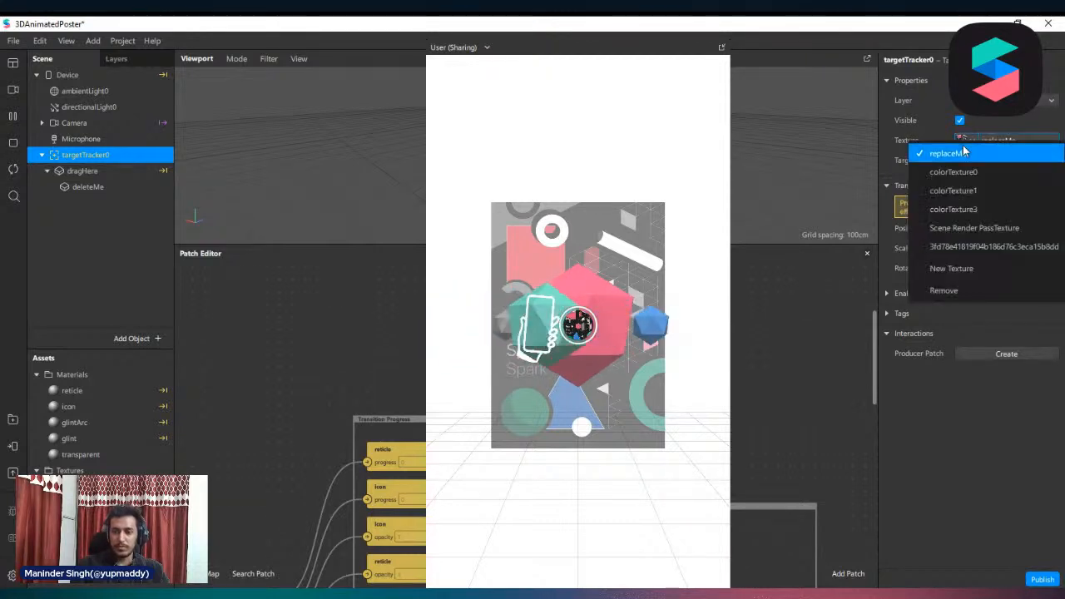
{"action": "left_click", "coordinate": [978, 247]}
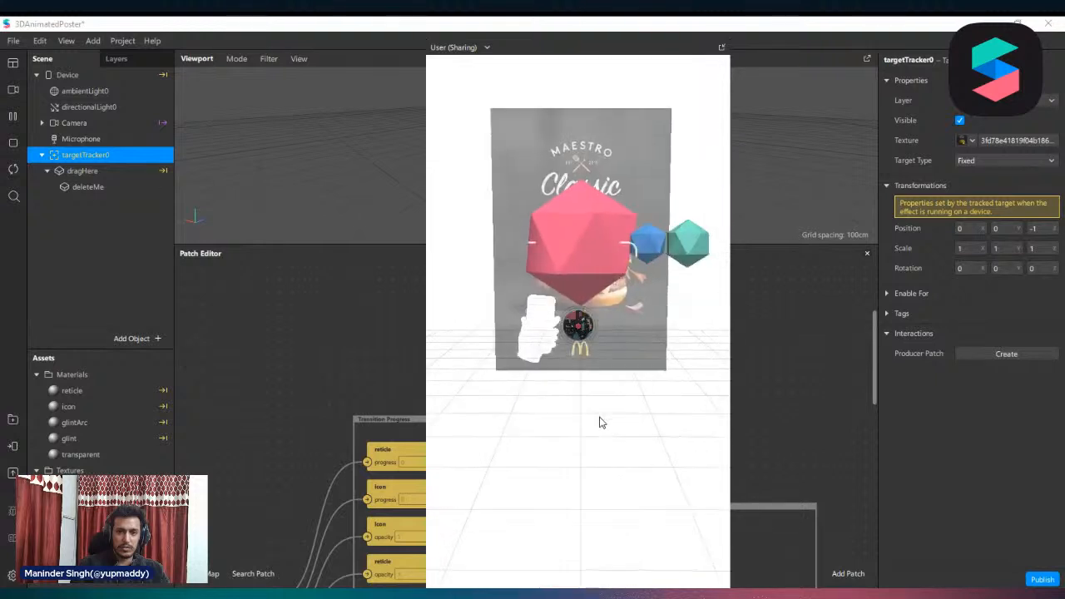
{"action": "left_click", "coordinate": [1016, 140]}
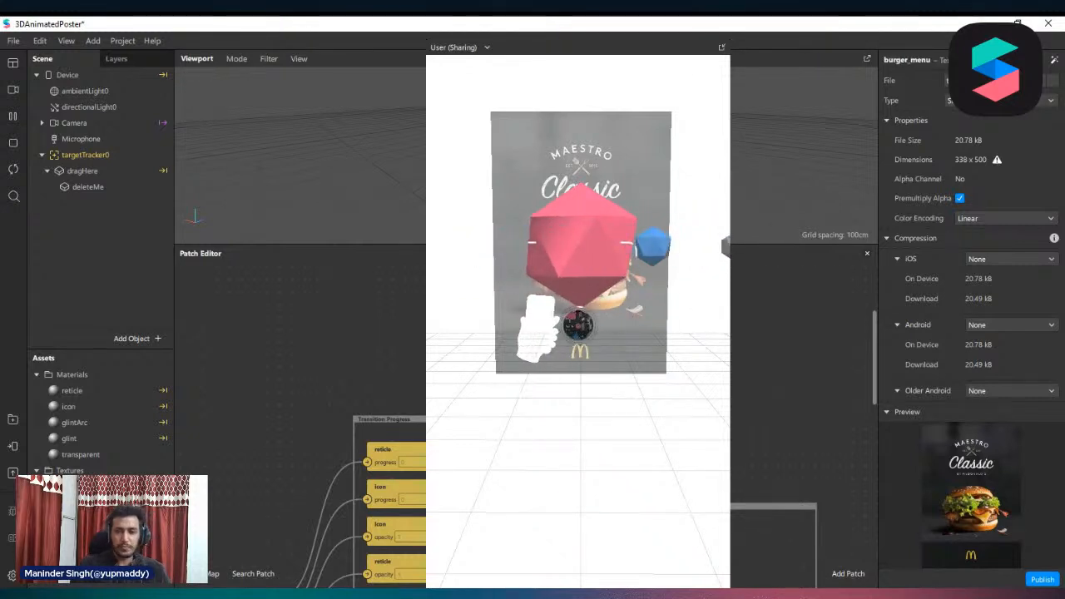
Hide the deleteMe object inside dragHere
{"action": "left_click", "coordinate": [105, 187]}
{"action": "left_click", "coordinate": [961, 121]}
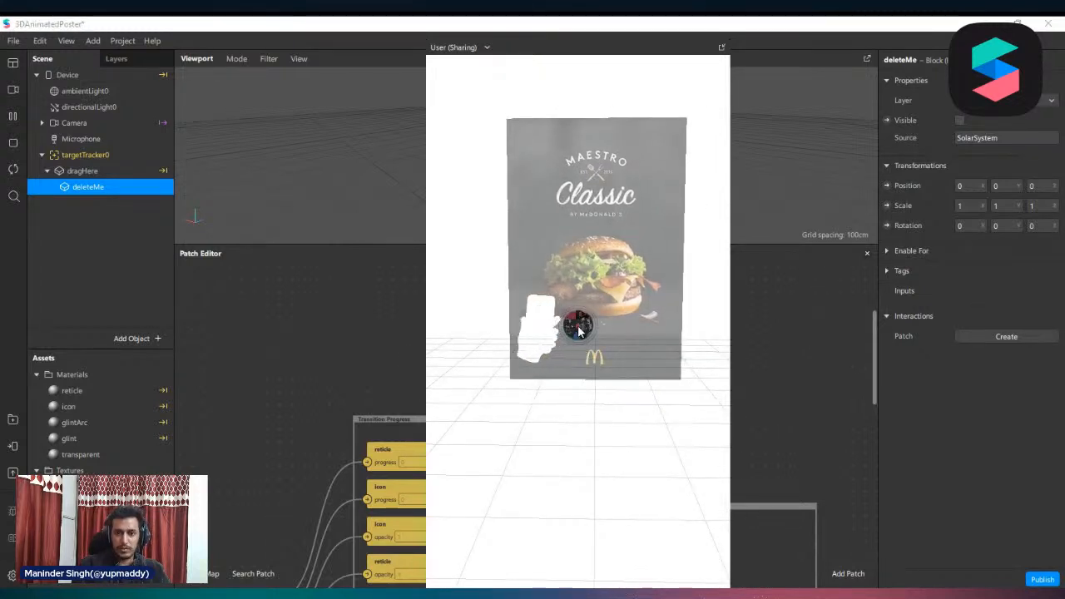
Switch the simulator from orbit to Simulate Touch and enlarge the preview to try a touch
{"action": "left_click_drag", "start_coordinate": [425, 428], "coordinate": [518, 352]}
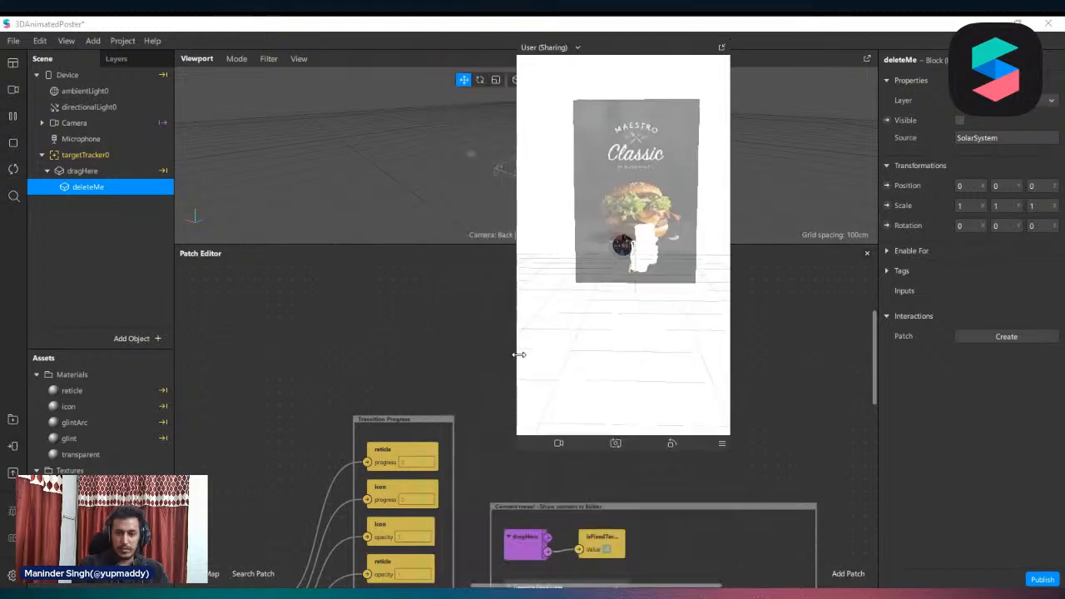
{"action": "left_click", "coordinate": [720, 442]}
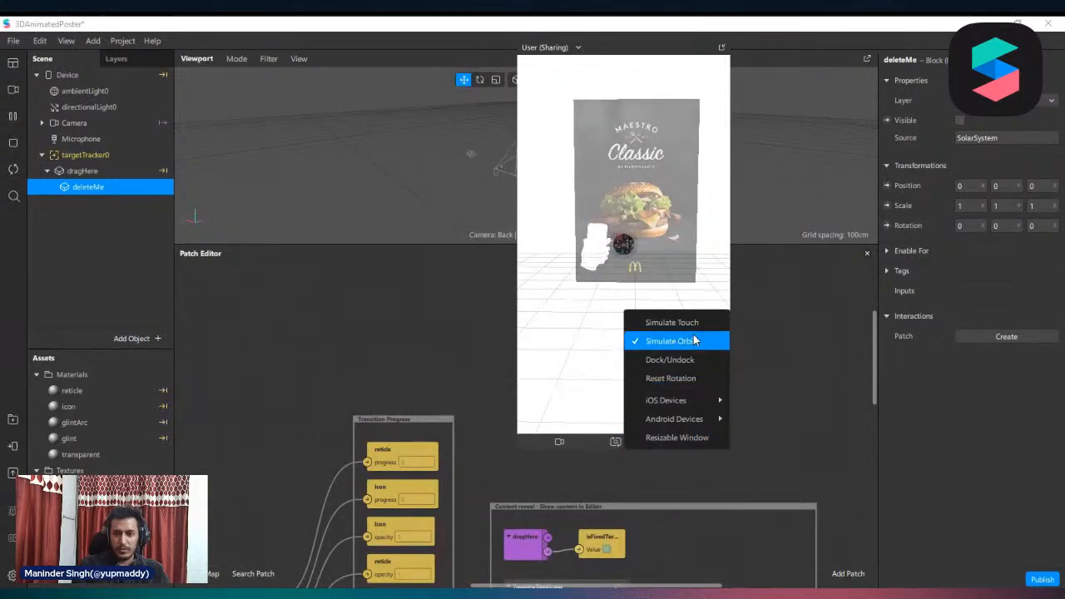
{"action": "left_click", "coordinate": [659, 322]}
{"action": "left_click_drag", "start_coordinate": [520, 324], "coordinate": [426, 323]}
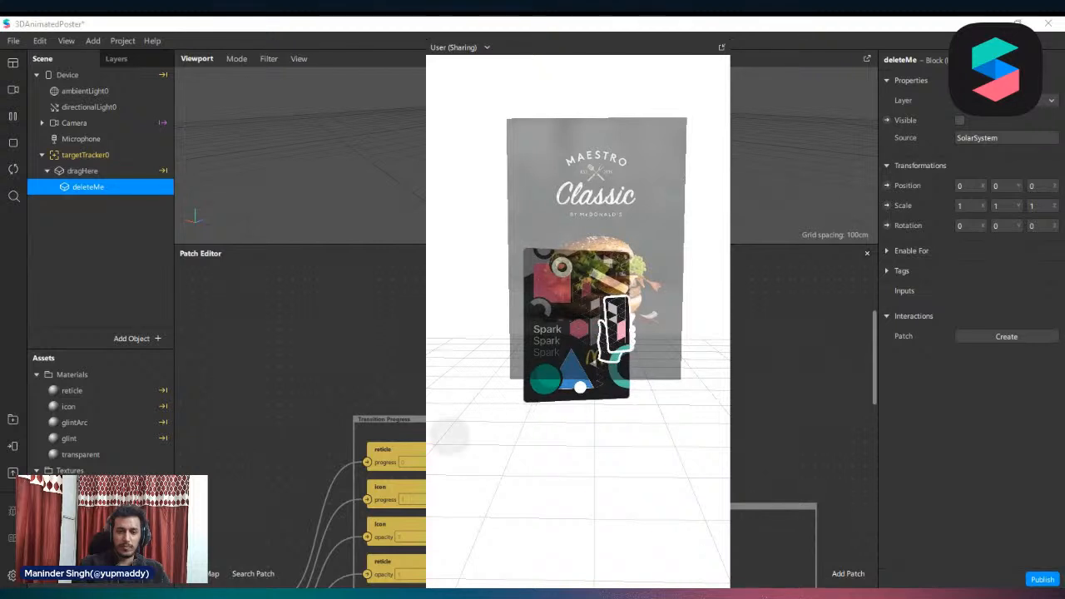
Replace the replaceMe patch in the "Bind target image to icon and glints" group with burger_menu, connecting its RGBA output to Gamma Correction
{"action": "left_click_drag", "start_coordinate": [428, 395], "coordinate": [538, 299]}
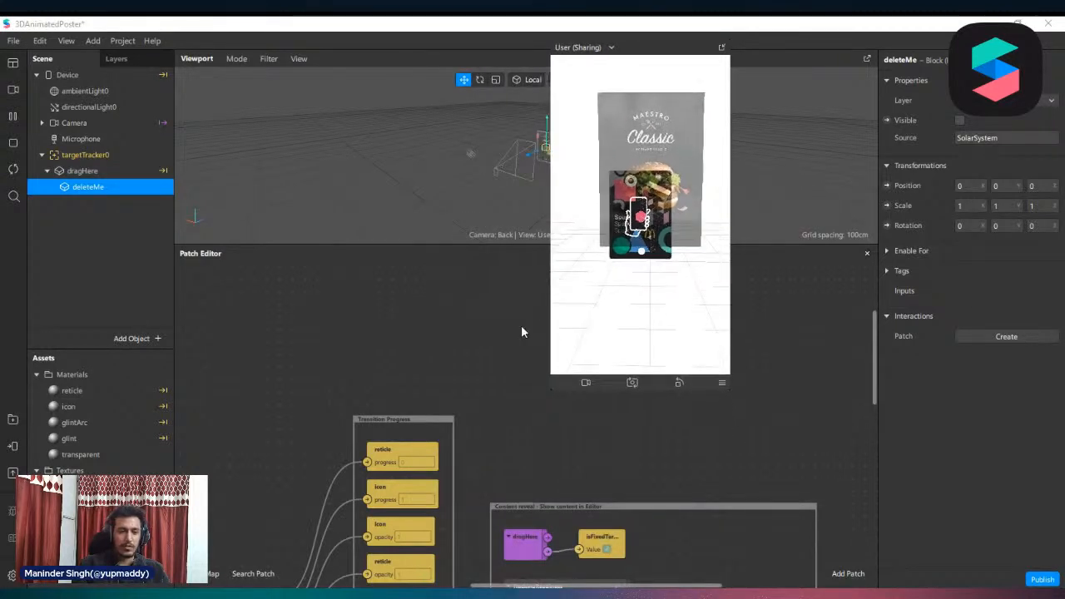
{"action": "scroll", "coordinate": [538, 443], "scroll_direction": "down", "scroll_amount": 5}
{"action": "scroll", "coordinate": [538, 443], "scroll_direction": "down", "scroll_amount": 12}
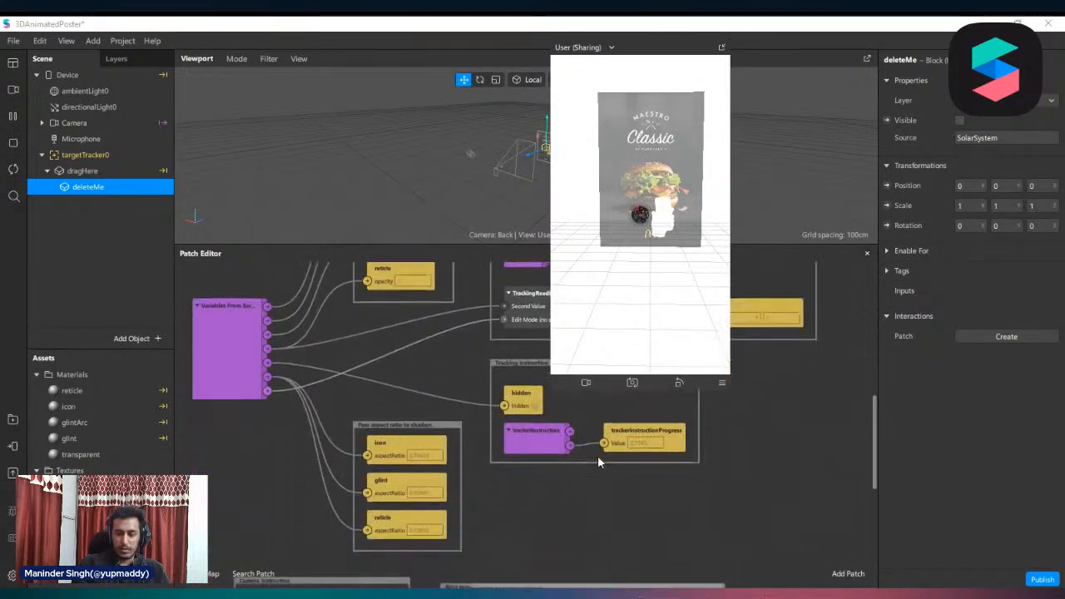
{"action": "scroll", "coordinate": [575, 472], "scroll_direction": "up", "scroll_amount": 3}
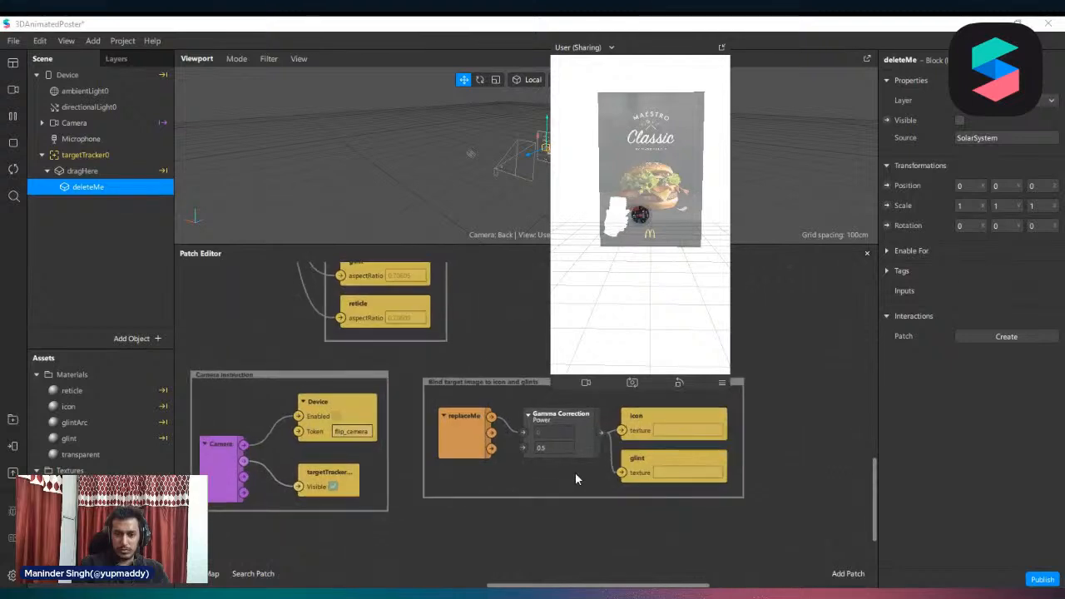
{"action": "left_click", "coordinate": [450, 425]}
{"action": "mouse_move", "coordinate": [445, 437]}
{"action": "left_mouse_down"}
{"action": "mouse_move", "coordinate": [446, 449]}
{"action": "mouse_move", "coordinate": [447, 440]}
{"action": "left_mouse_up"}
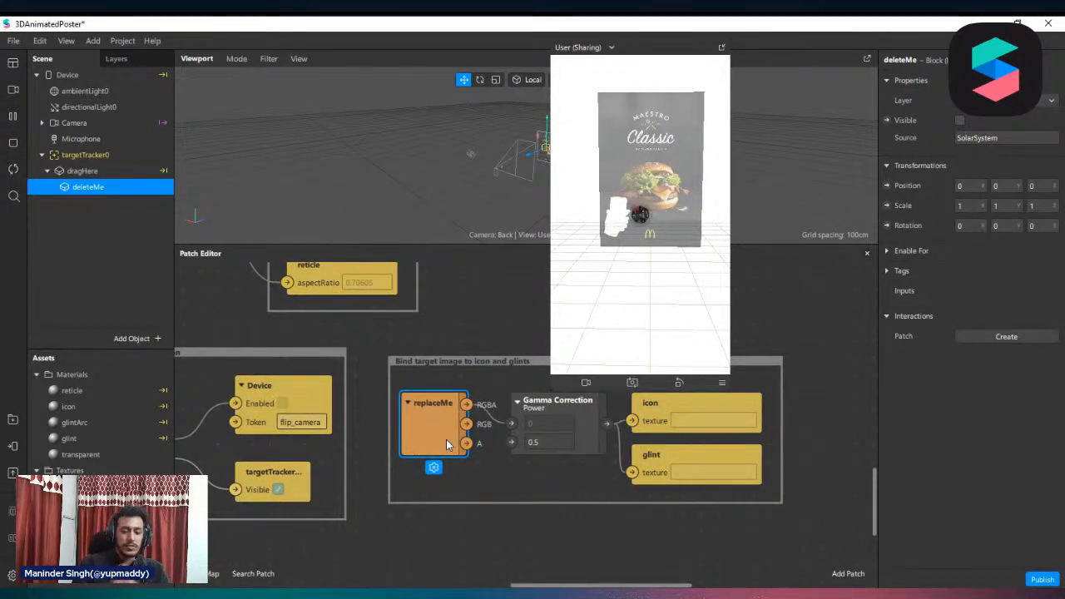
{"action": "key", "text": "Right"}
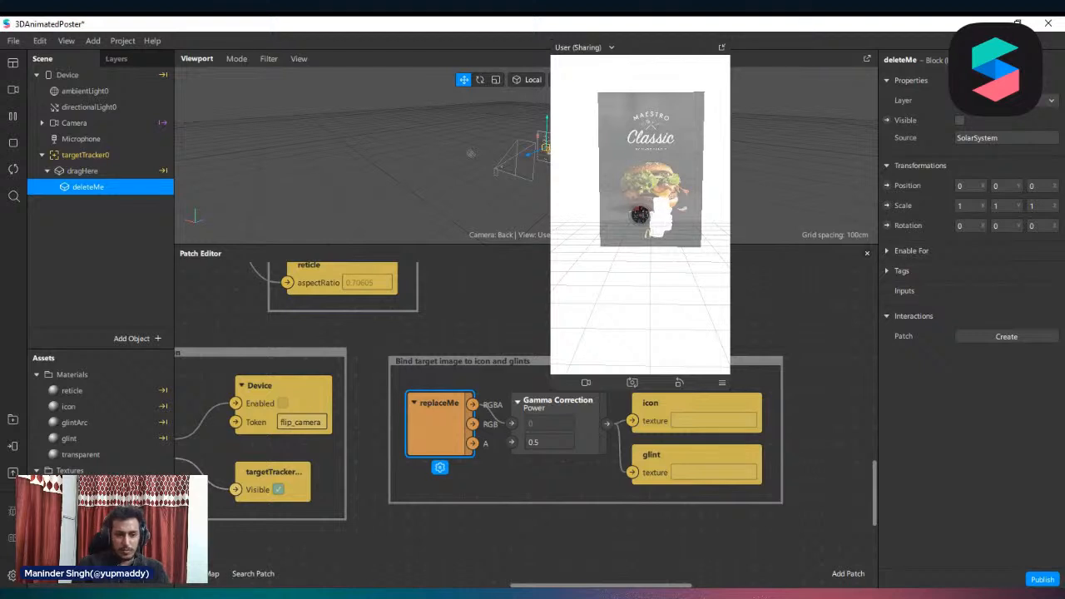
{"action": "left_click_drag", "start_coordinate": [87, 490], "coordinate": [662, 493]}
{"action": "left_click_drag", "start_coordinate": [597, 501], "coordinate": [511, 424]}
{"action": "left_click", "coordinate": [448, 442]}
{"action": "key", "text": "Delete"}
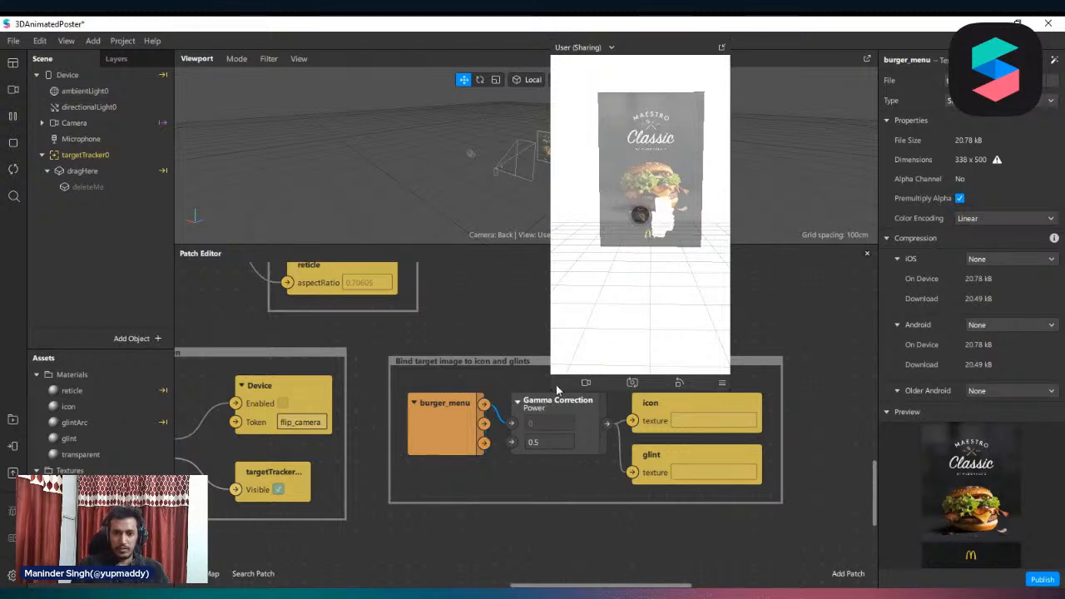
Enlarge the simulator preview and test the touch interaction with the burger poster
{"action": "left_click_drag", "start_coordinate": [550, 389], "coordinate": [448, 452]}
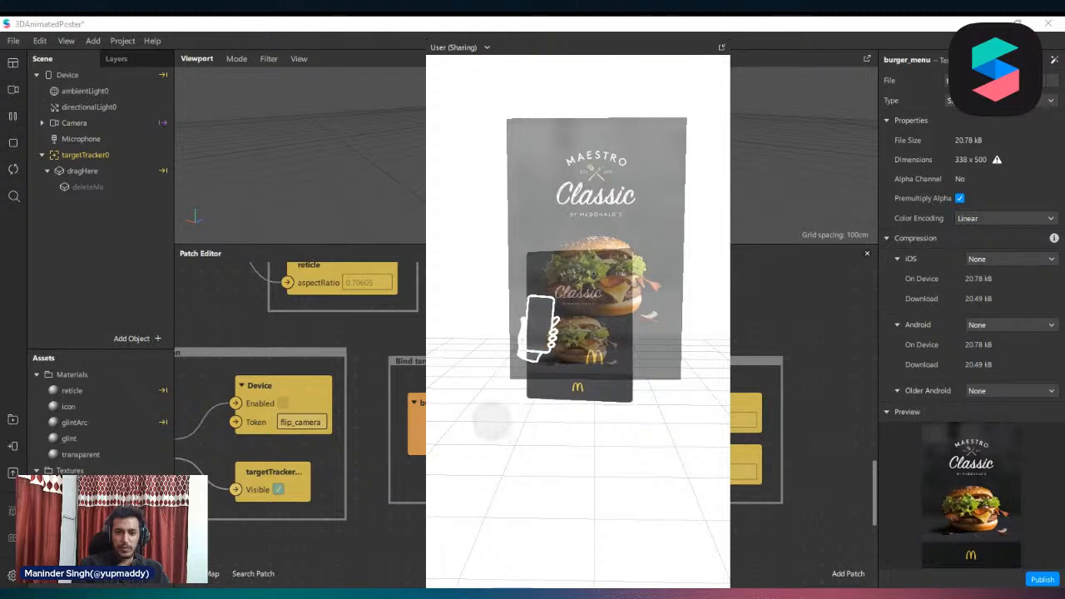
Shrink the simulator preview, show the deleteMe placeholder to check it on the poster, and hide it again
{"action": "left_click_drag", "start_coordinate": [428, 462], "coordinate": [514, 417]}
{"action": "left_click", "coordinate": [96, 186]}
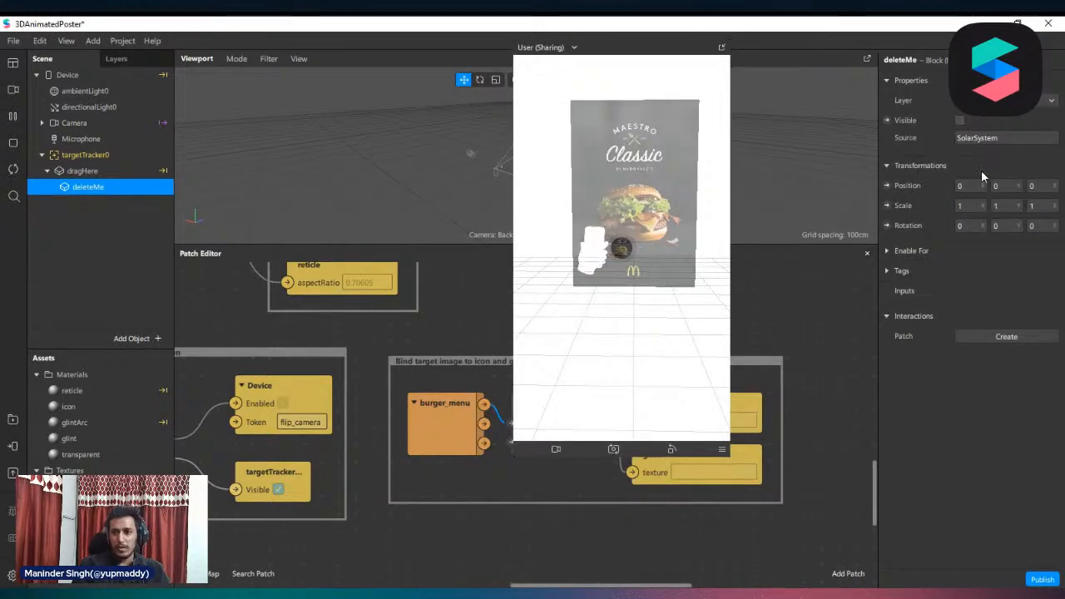
{"action": "left_click", "coordinate": [961, 120]}
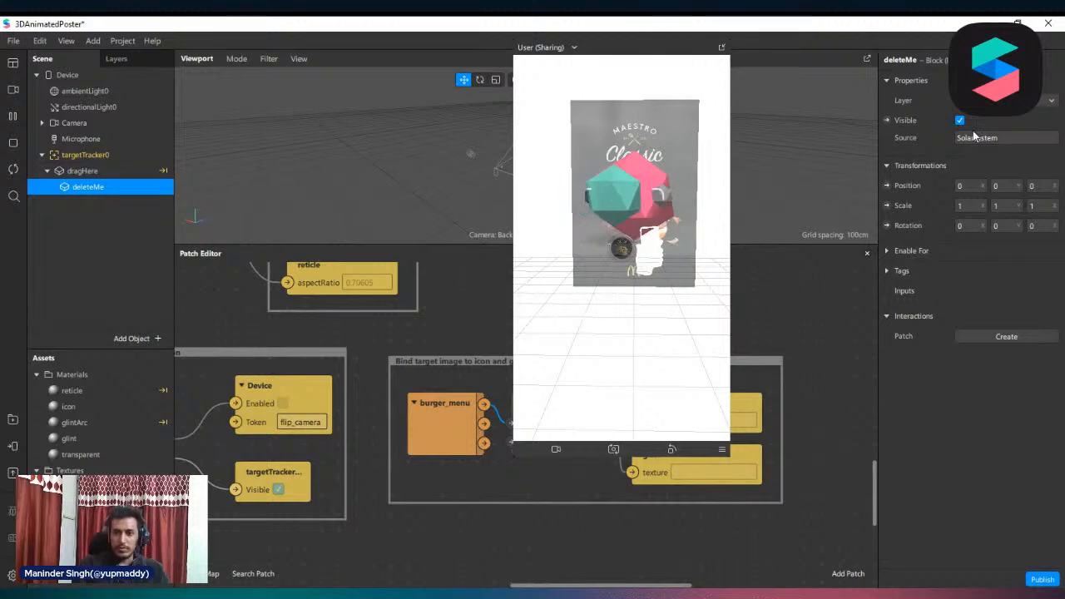
{"action": "left_click", "coordinate": [962, 119]}
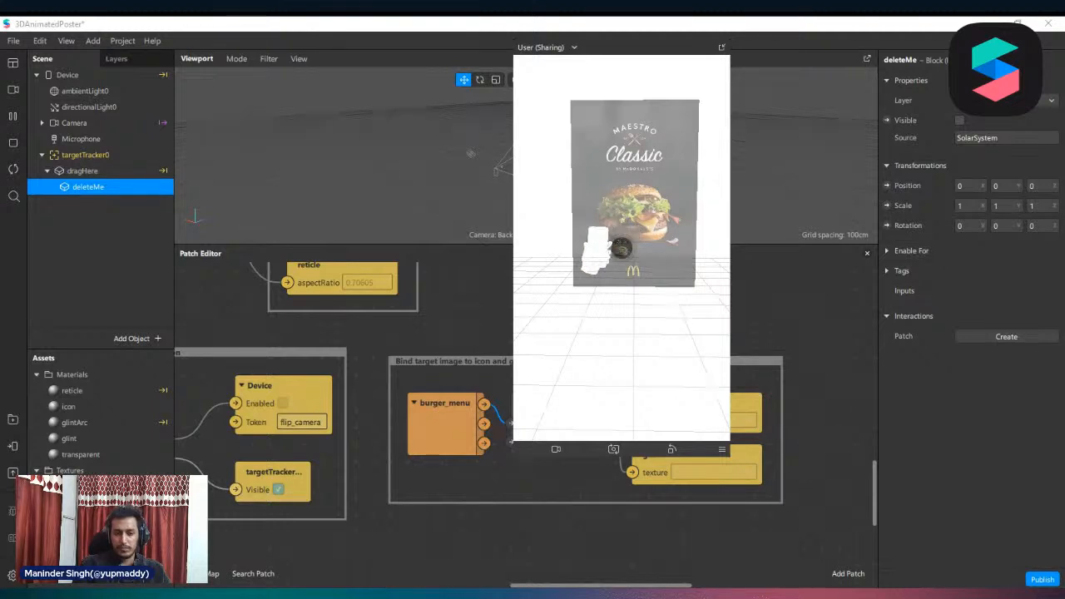
Place the imported Stylized Burger model from the assets inside dragHere and select it in the scene
{"action": "left_click", "coordinate": [81, 518]}
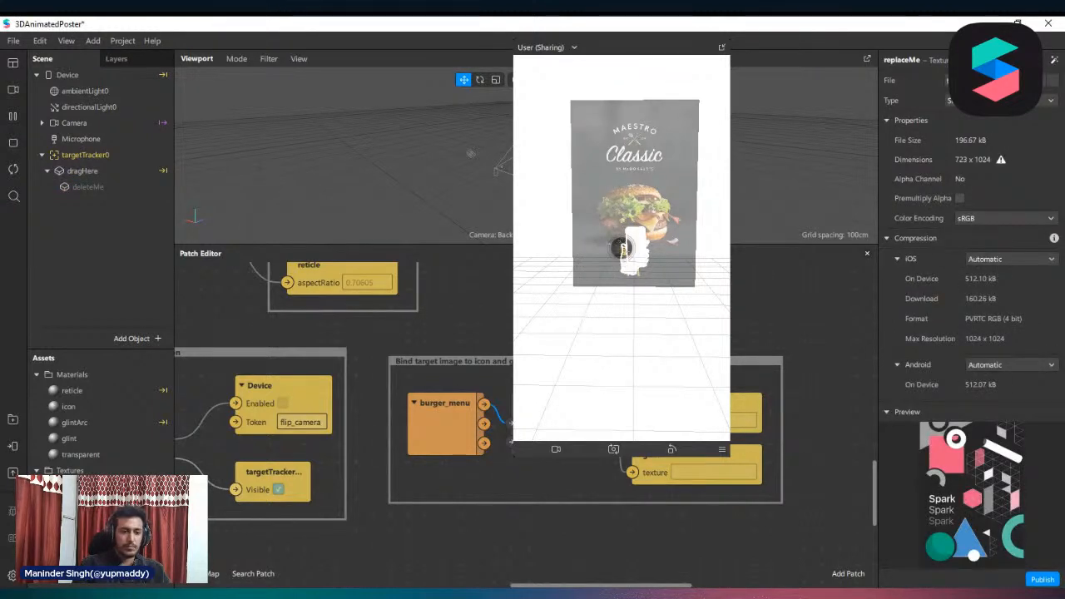
{"action": "left_click_drag", "start_coordinate": [80, 374], "coordinate": [98, 164]}
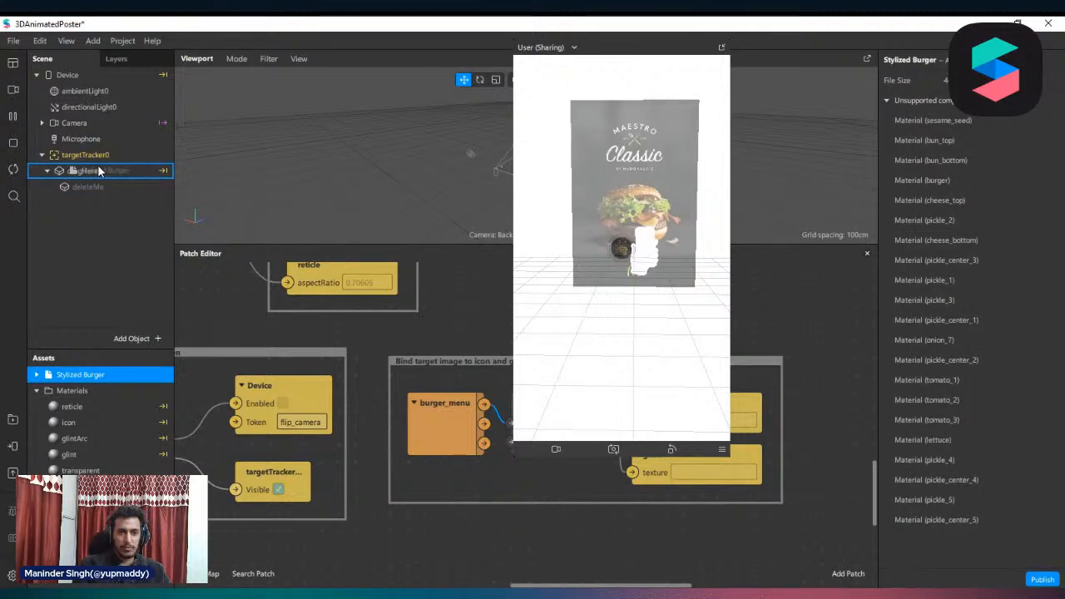
{"action": "left_click_drag", "start_coordinate": [72, 214], "coordinate": [75, 213]}
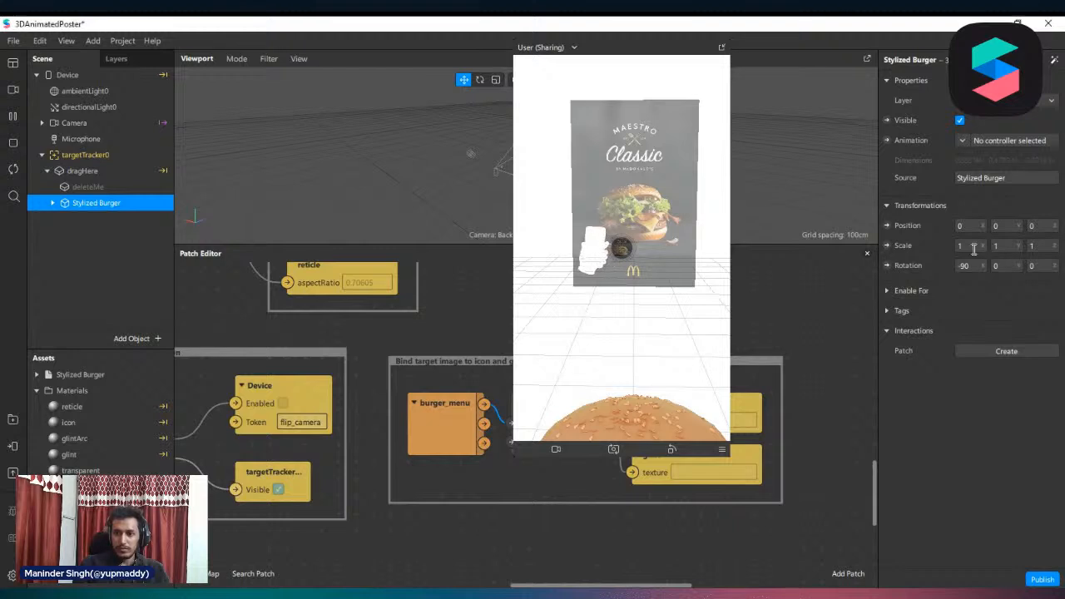
Set the Stylized Burger's scale to 0.5 on the X, Y and Z axes
{"action": "type", "text": ".5"}
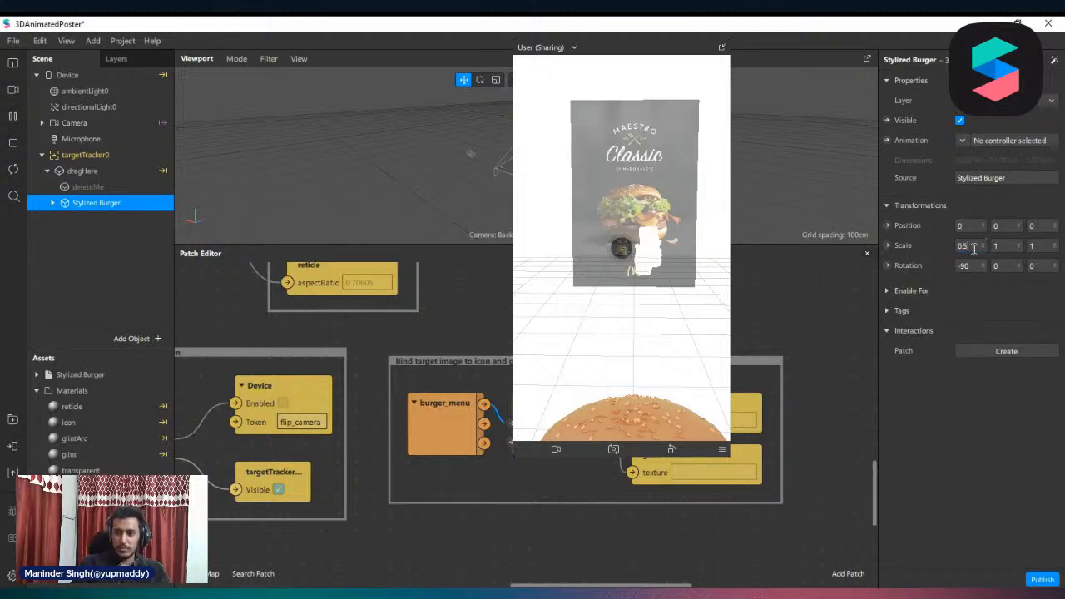
{"action": "key", "text": "Return"}
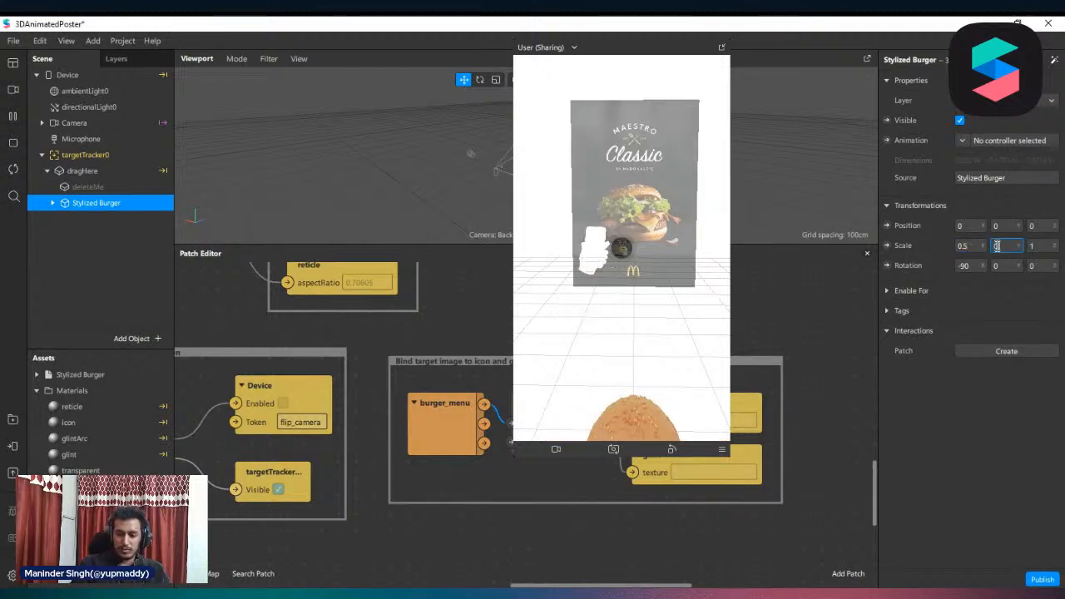
{"action": "key", "text": "Return"}
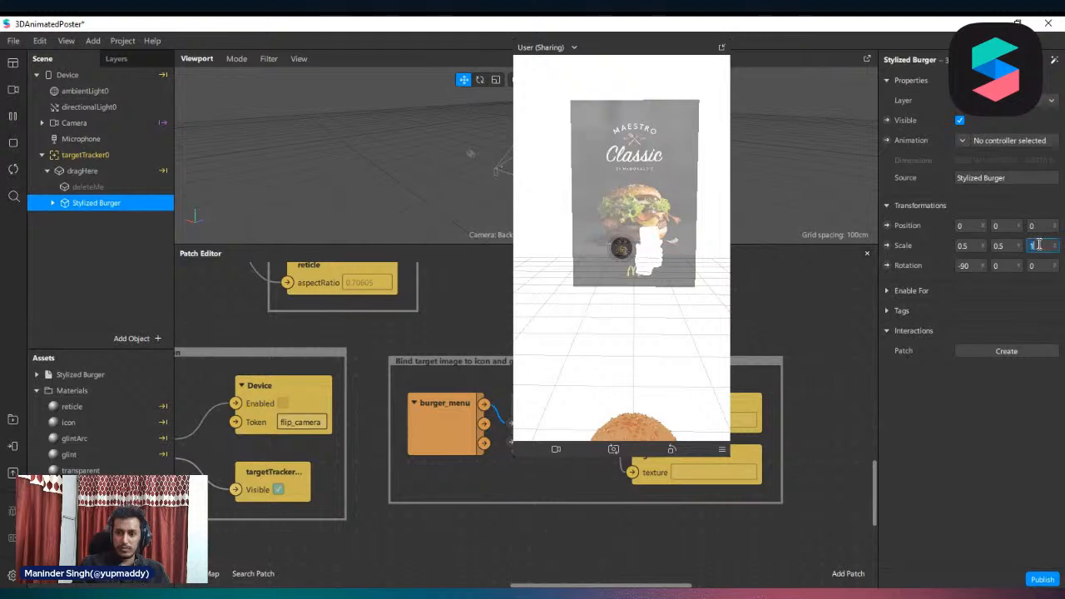
{"action": "left_click", "coordinate": [1038, 244]}
{"action": "type", "text": ".5"}
{"action": "key", "text": "Return"}
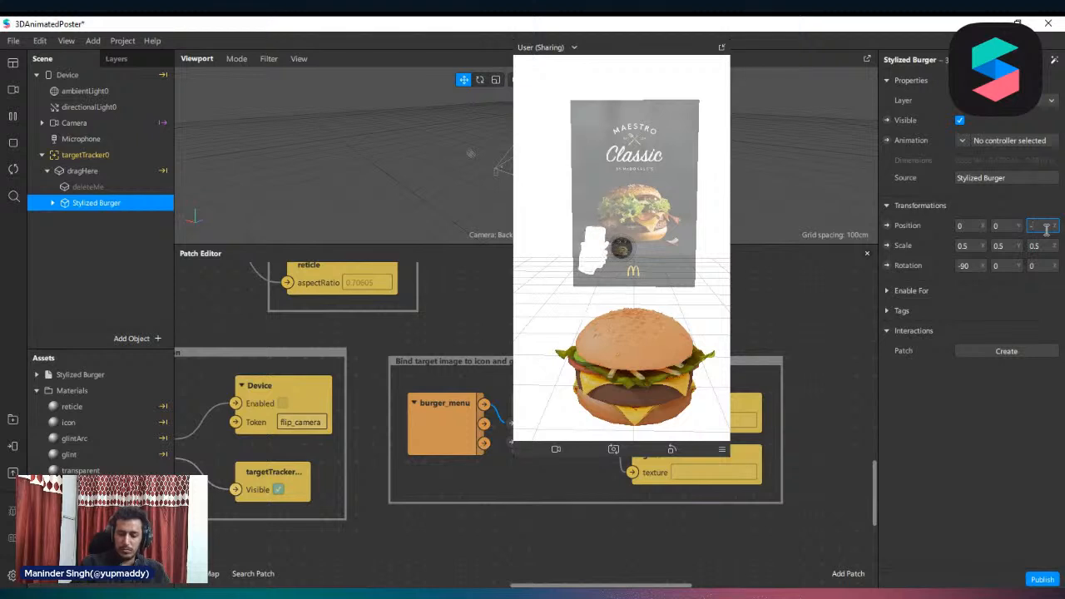
Adjust the Stylized Burger's position to Y 0.2 and Z -0.05
{"action": "type", "text": "1"}
{"action": "key", "text": "Return"}
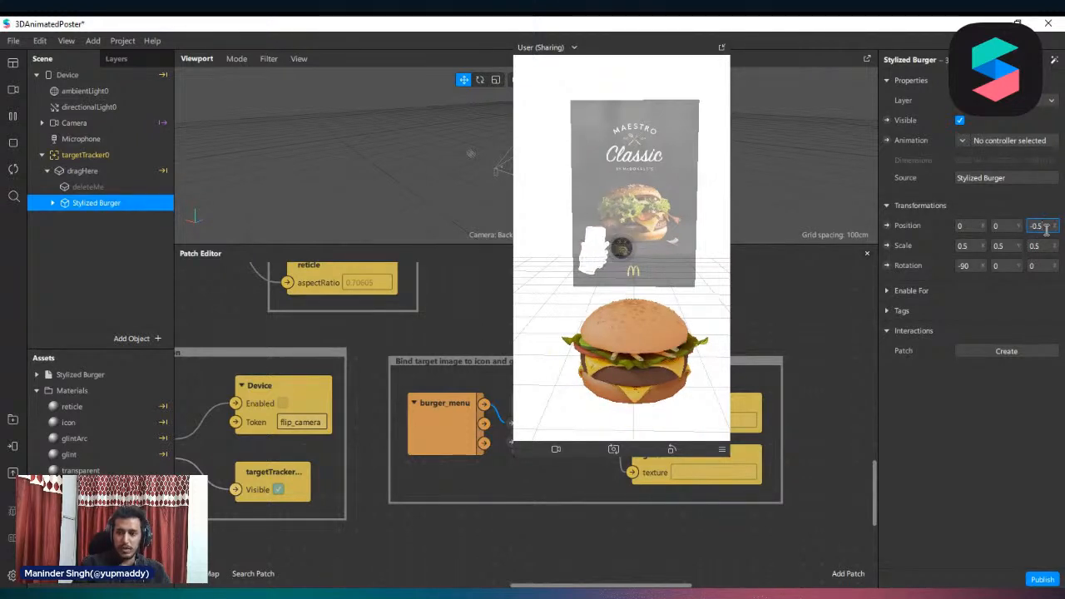
{"action": "key", "text": "Return"}
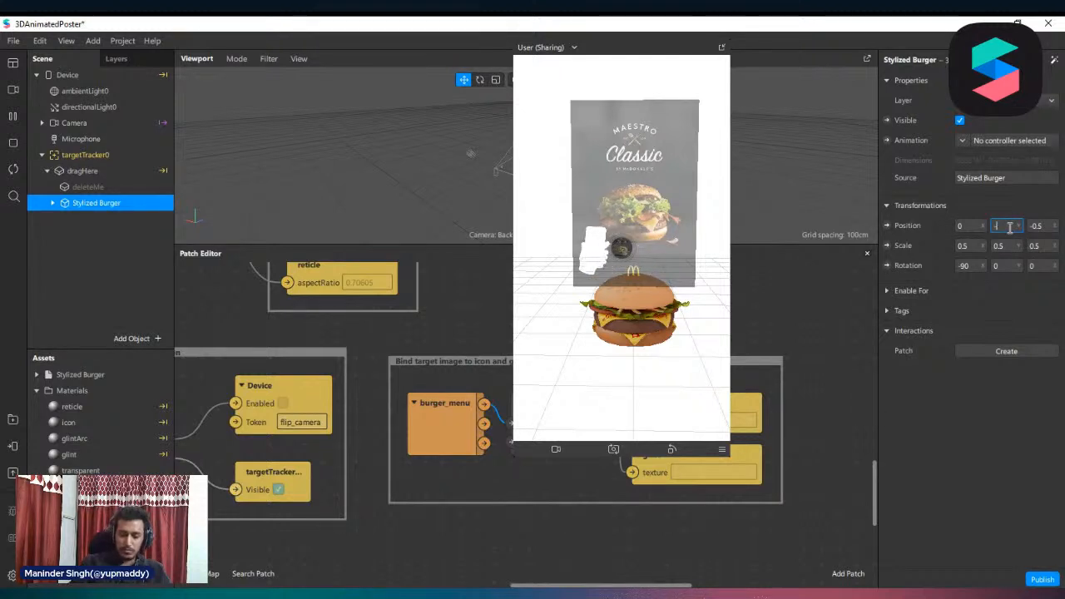
{"action": "key", "text": "Return"}
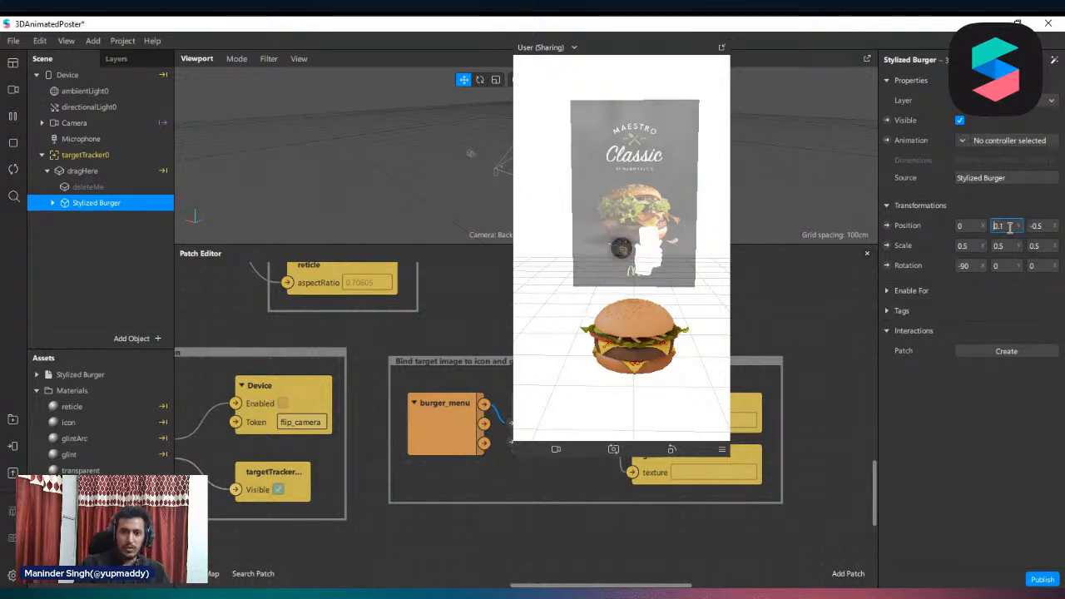
{"action": "key", "text": "Return"}
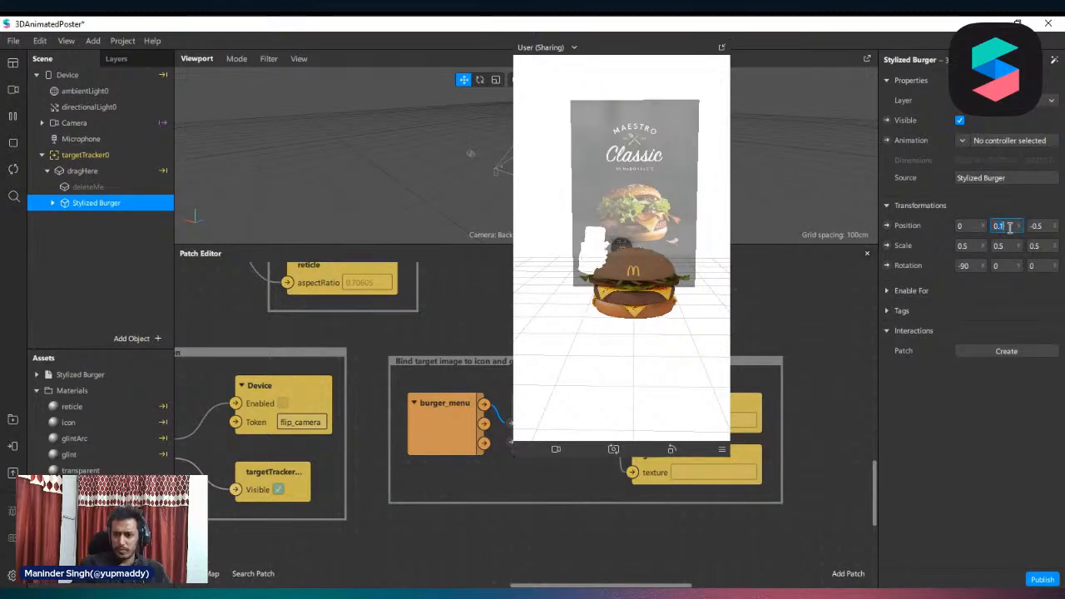
{"action": "type", "text": "0.2"}
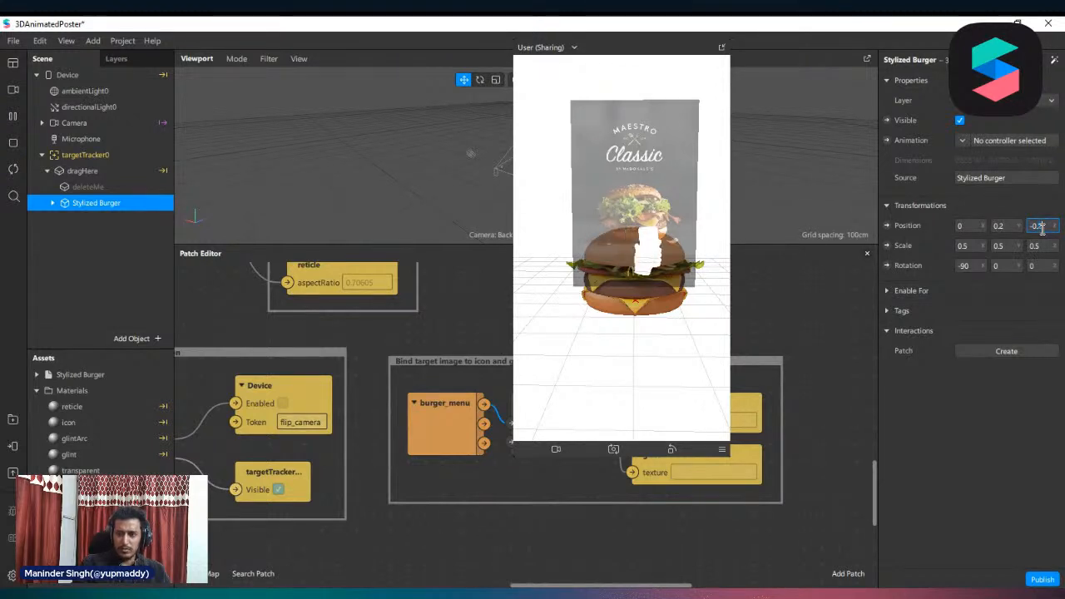
{"action": "key", "text": "Return"}
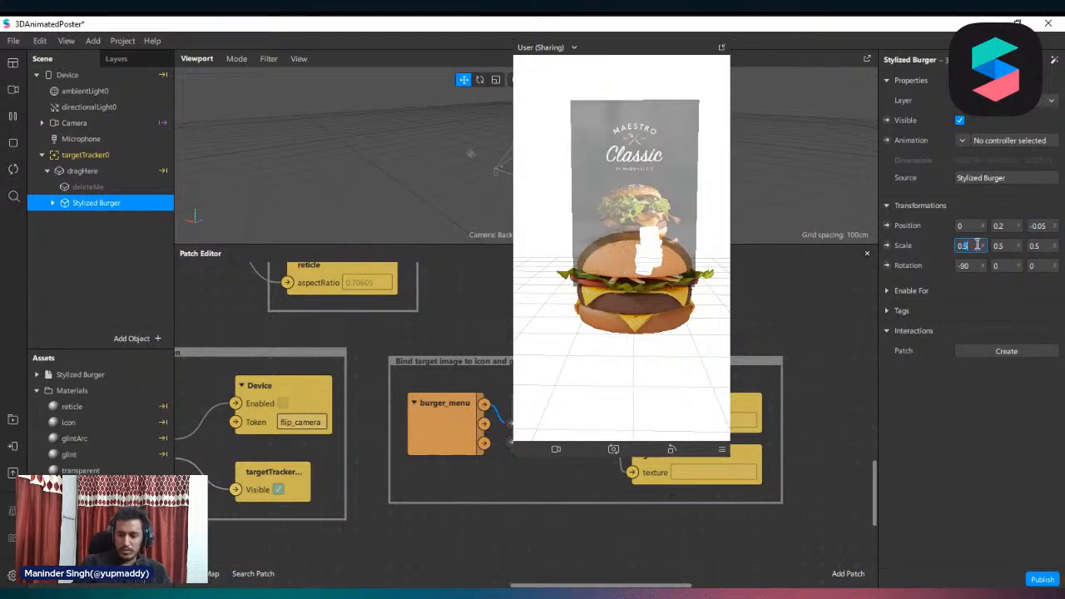
Reduce the Stylized Burger's scale to 0.3 on all three axes
{"action": "type", "text": "0.3"}
{"action": "key", "text": "Return"}
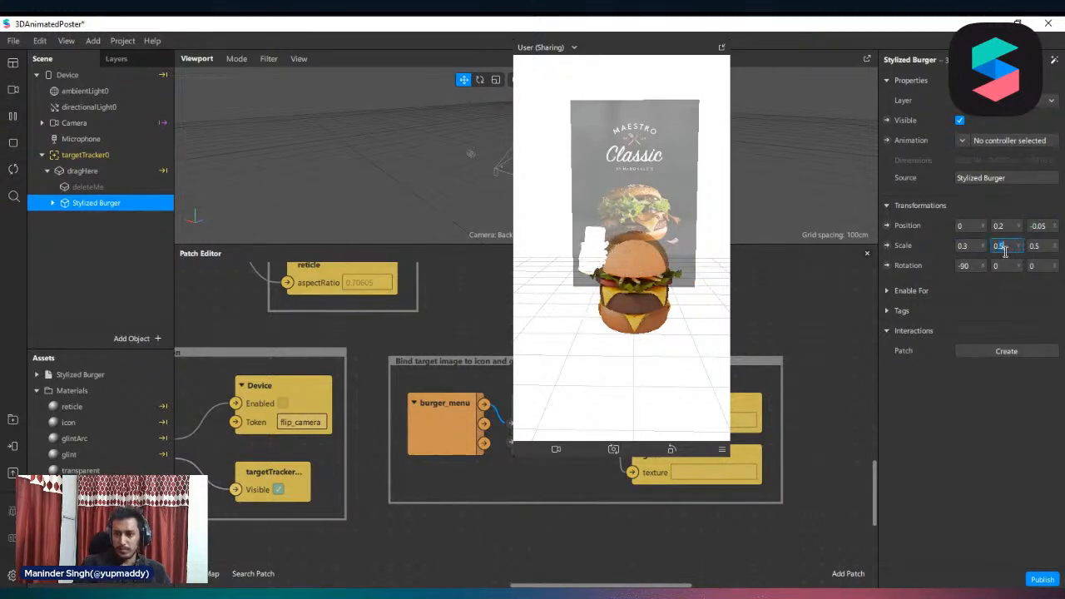
{"action": "type", "text": "0.3"}
{"action": "key", "text": "Return"}
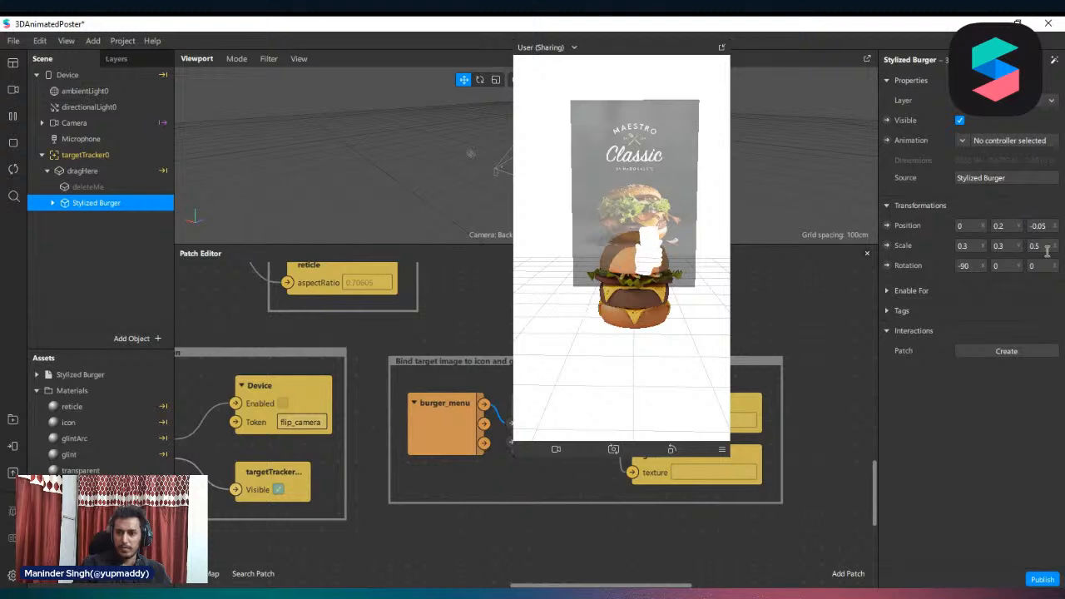
{"action": "left_click", "coordinate": [1047, 252]}
{"action": "type", "text": "0.3"}
{"action": "key", "text": "Return"}
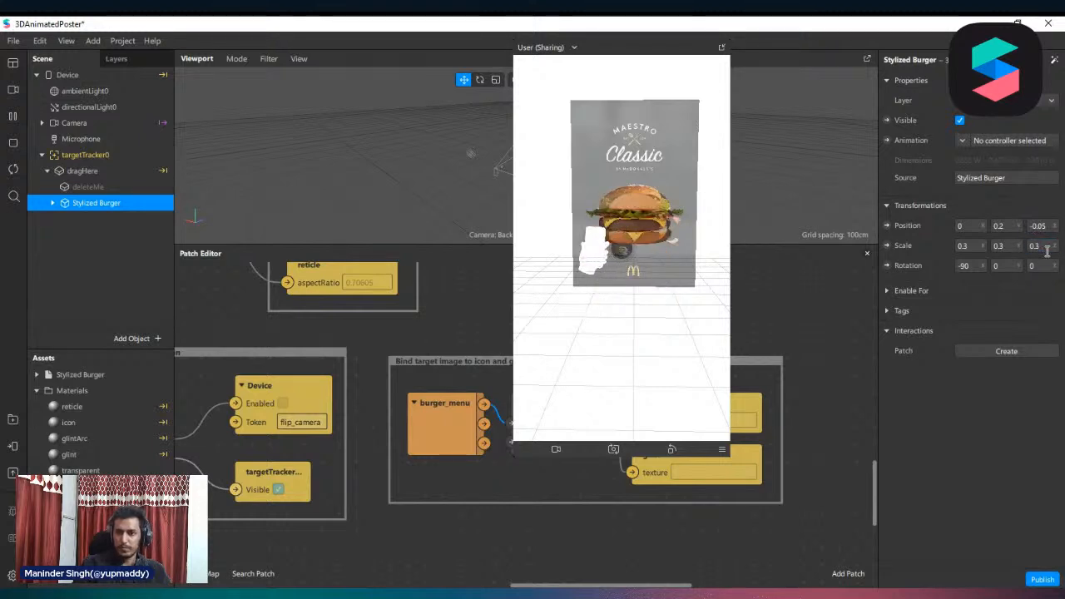
Set the Stylized Burger's Z position to 0
{"action": "left_click", "coordinate": [1042, 226]}
{"action": "type", "text": "0"}
{"action": "key", "text": "Return"}
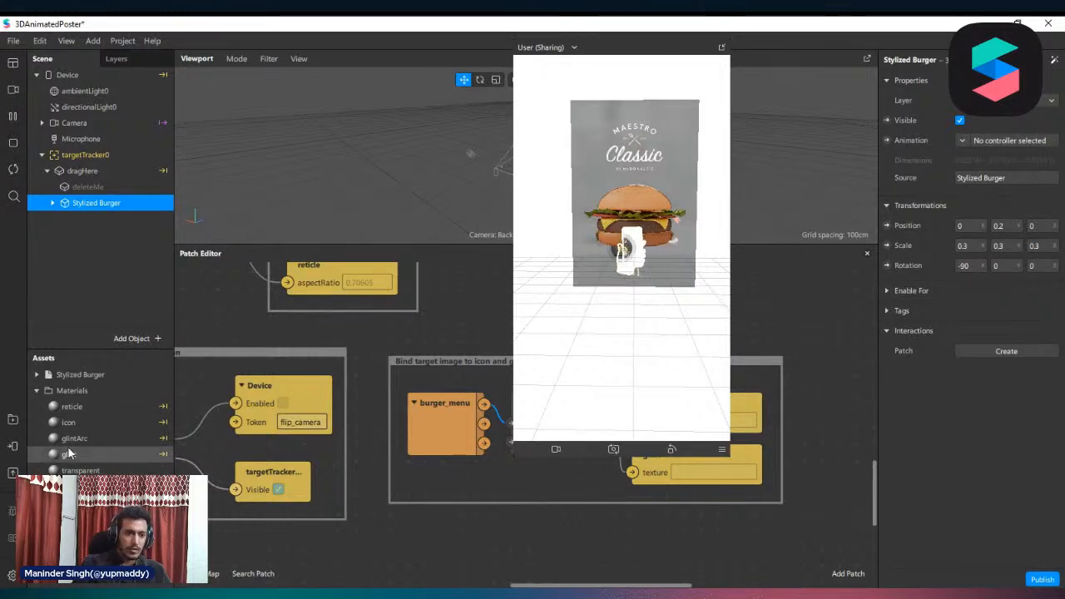
Select all of the Stylized Burger's materials, starting from sesame_seed, and set their blend mode to Alpha
{"action": "left_click", "coordinate": [37, 375]}
{"action": "left_click", "coordinate": [90, 406]}
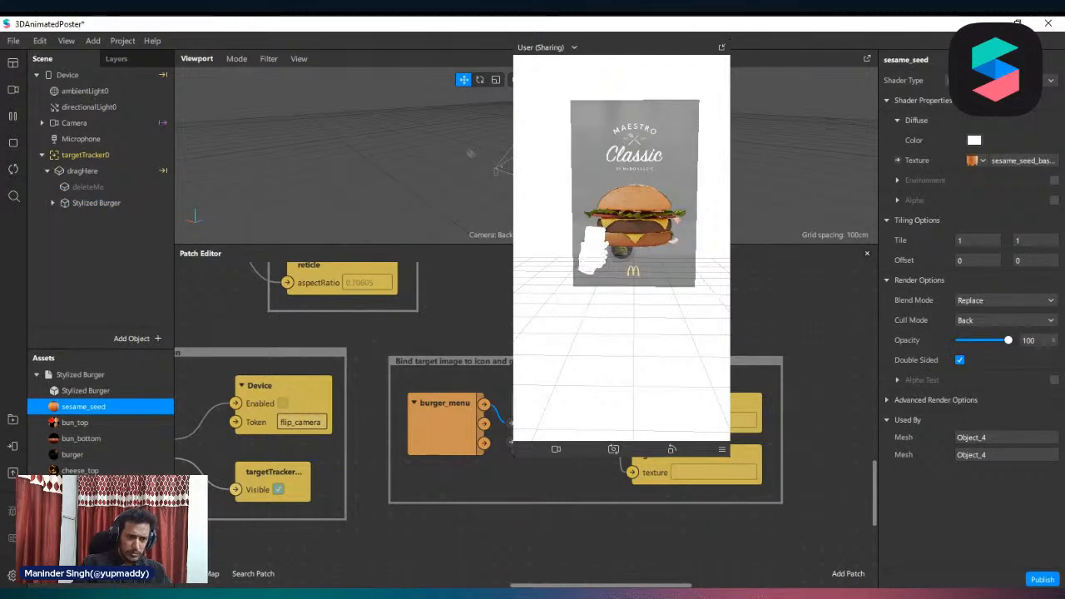
{"action": "left_click", "coordinate": [83, 471], "text": "shift"}
{"action": "scroll", "coordinate": [100, 420], "scroll_direction": "down", "scroll_amount": 5}
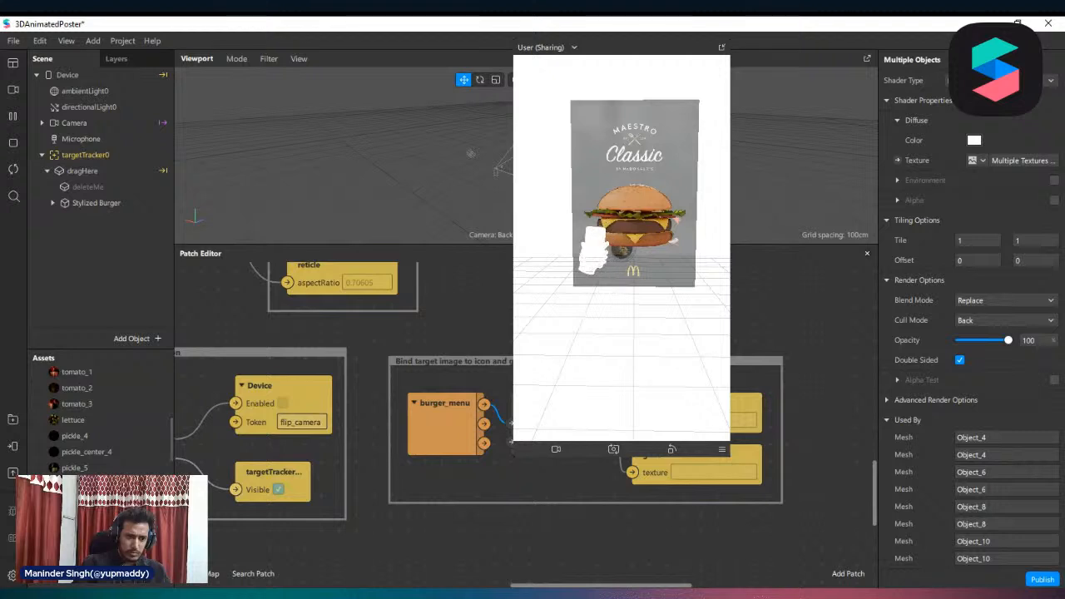
{"action": "left_click", "coordinate": [92, 499], "text": "shift"}
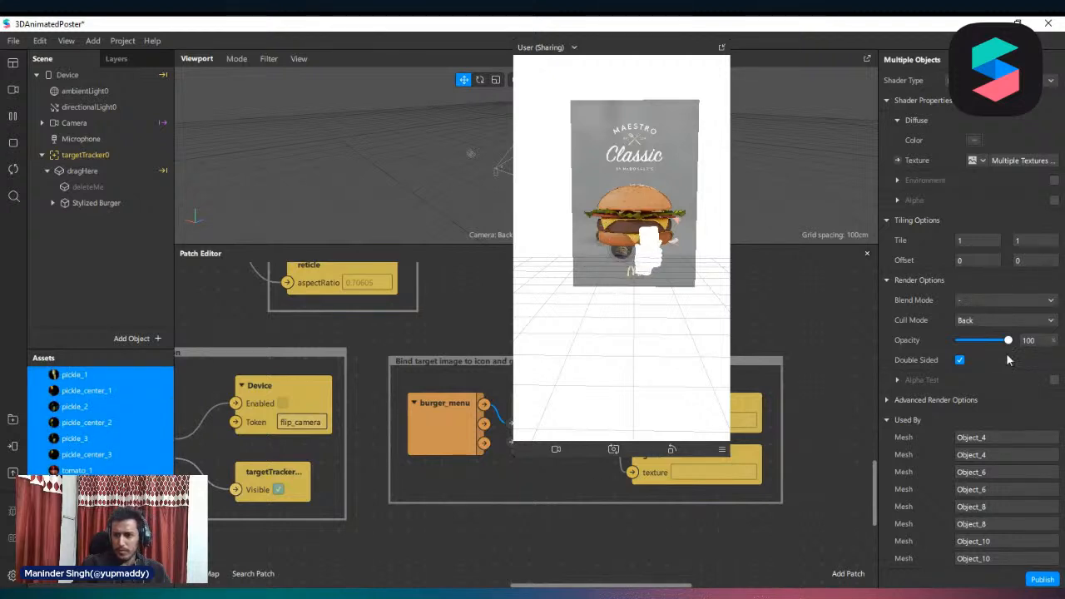
{"action": "left_click", "coordinate": [1002, 303]}
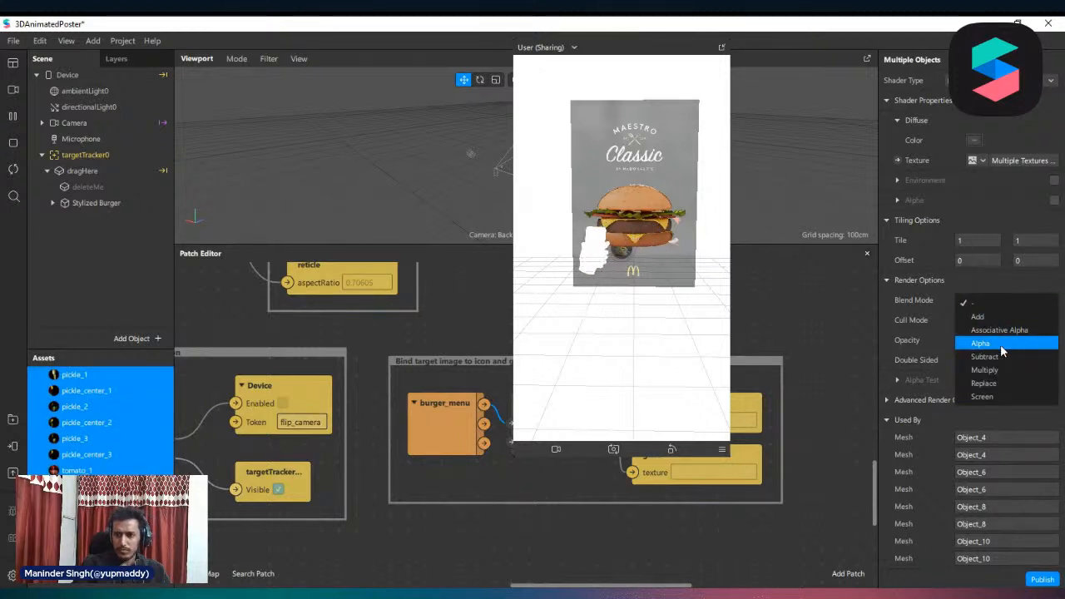
{"action": "left_click", "coordinate": [1000, 344]}
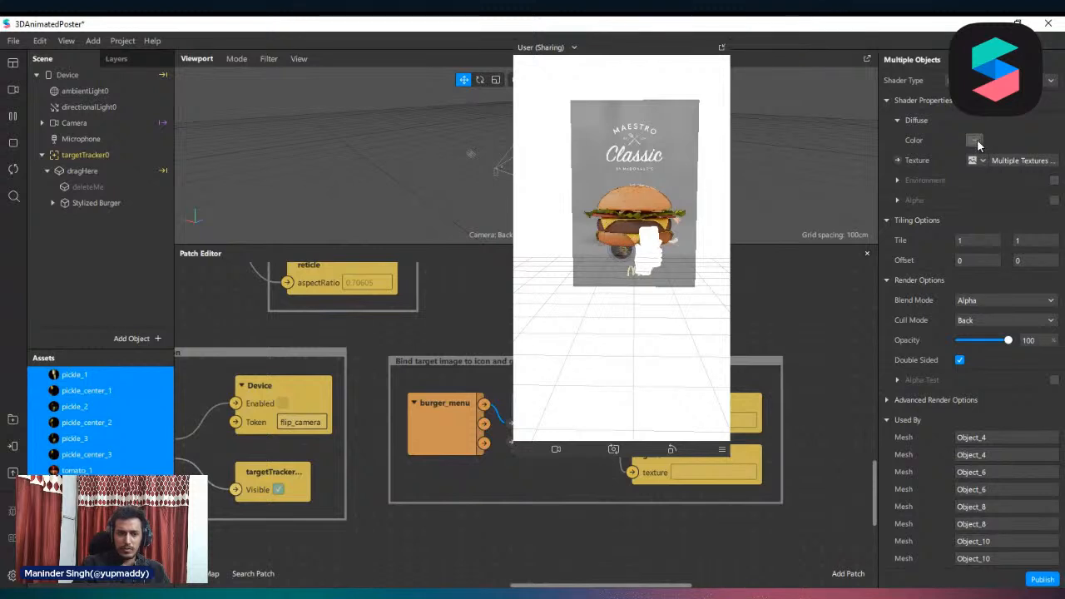
{"action": "scroll", "coordinate": [105, 469], "scroll_direction": "up", "scroll_amount": 5}
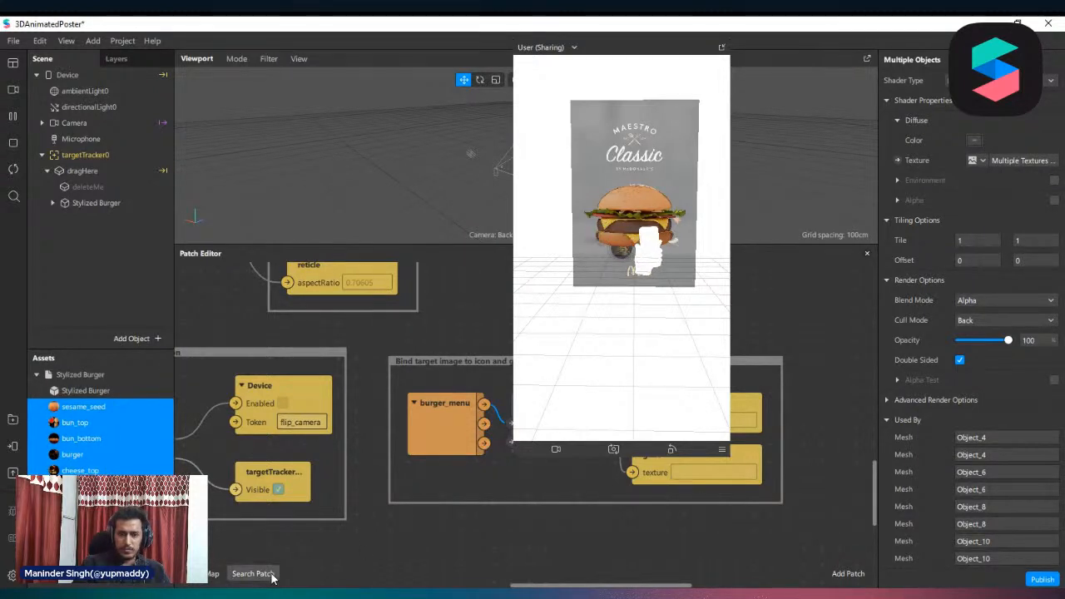
Check the settings of the sesame_seed and bun_bottom materials and collapse the Stylized Burger asset
{"action": "left_click", "coordinate": [84, 408]}
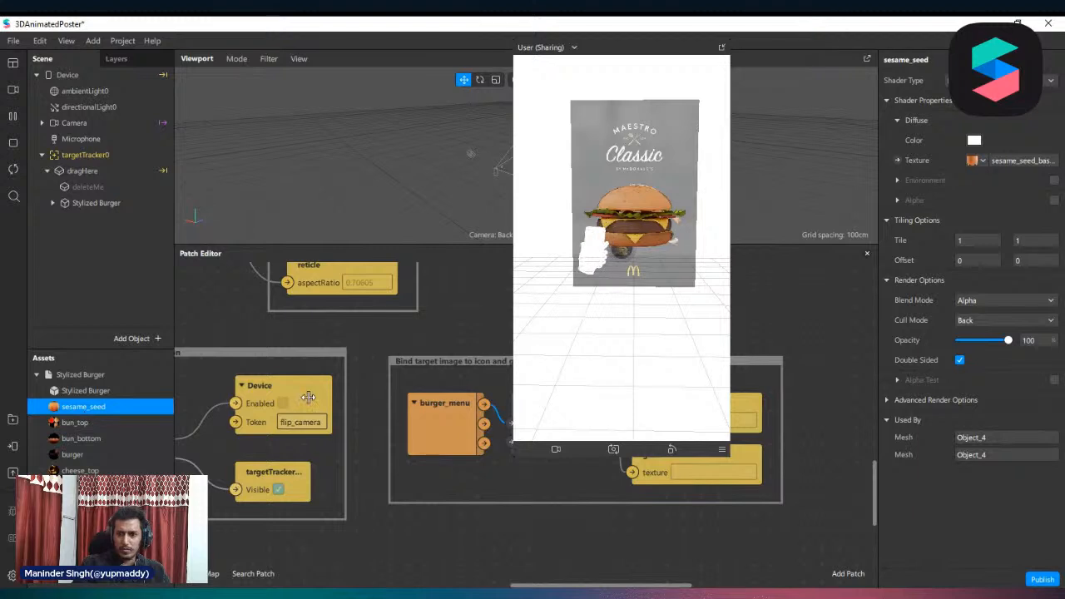
{"action": "left_click", "coordinate": [117, 438]}
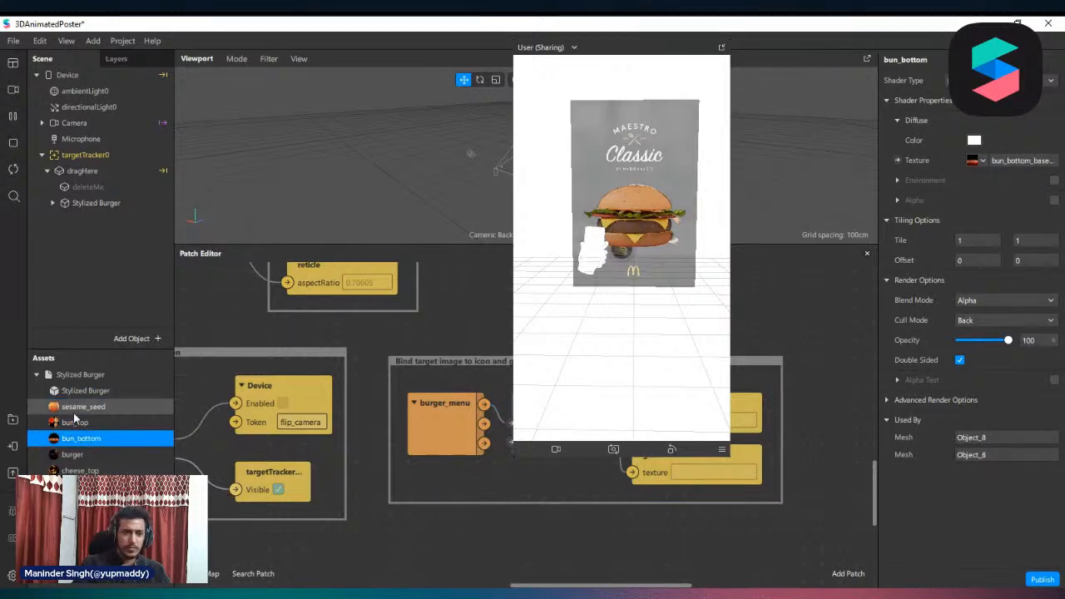
{"action": "left_click", "coordinate": [56, 375]}
{"action": "left_click", "coordinate": [36, 376]}
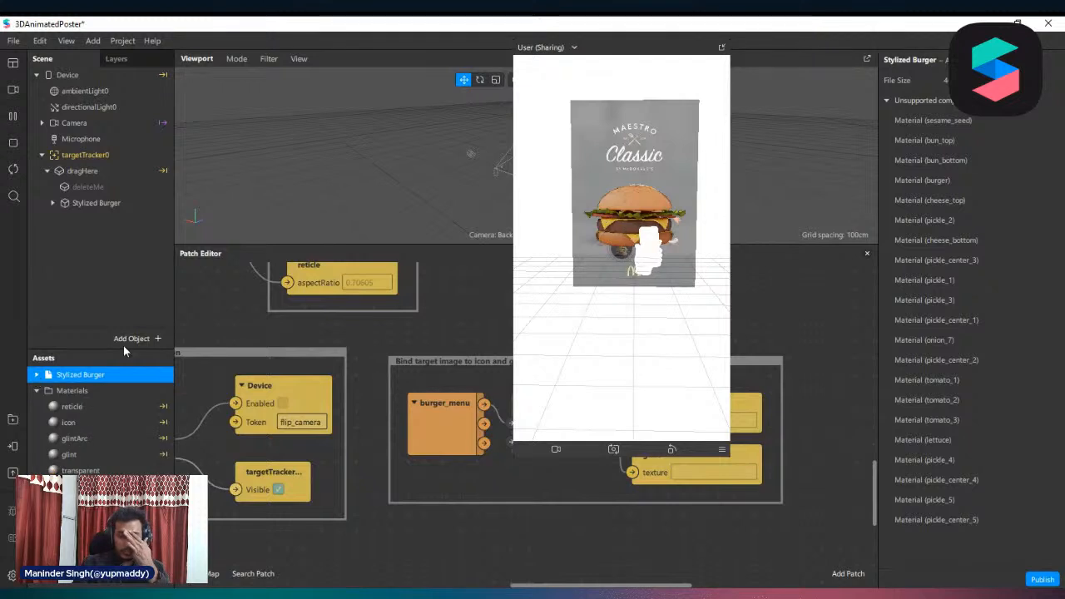
Add a Spin animation to the Stylized Burger in the scene
{"action": "left_click", "coordinate": [112, 204]}
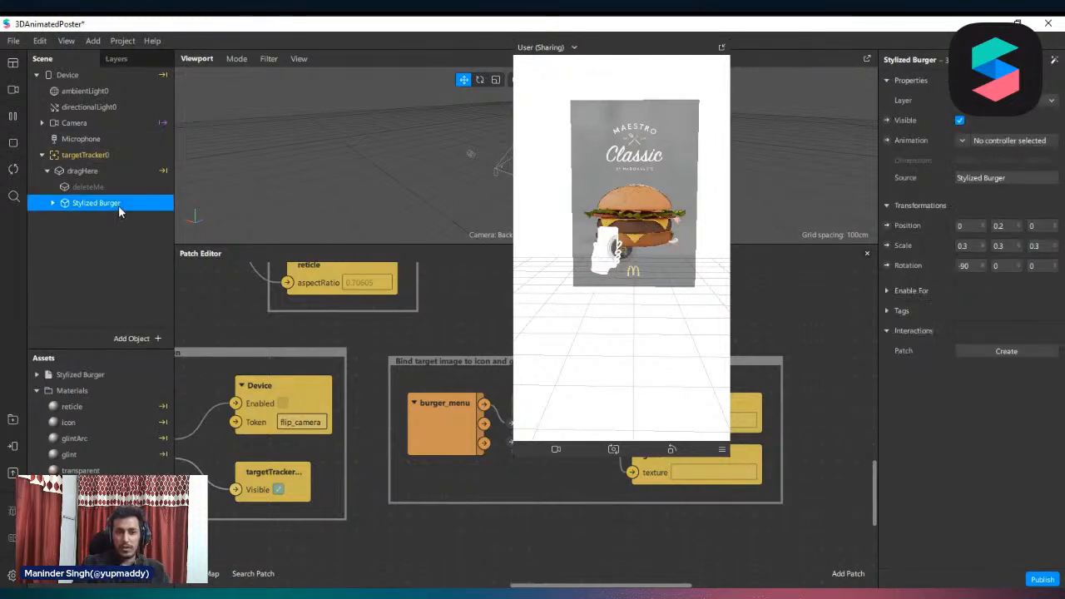
{"action": "left_click", "coordinate": [1053, 63]}
{"action": "mouse_move", "coordinate": [1016, 138]}
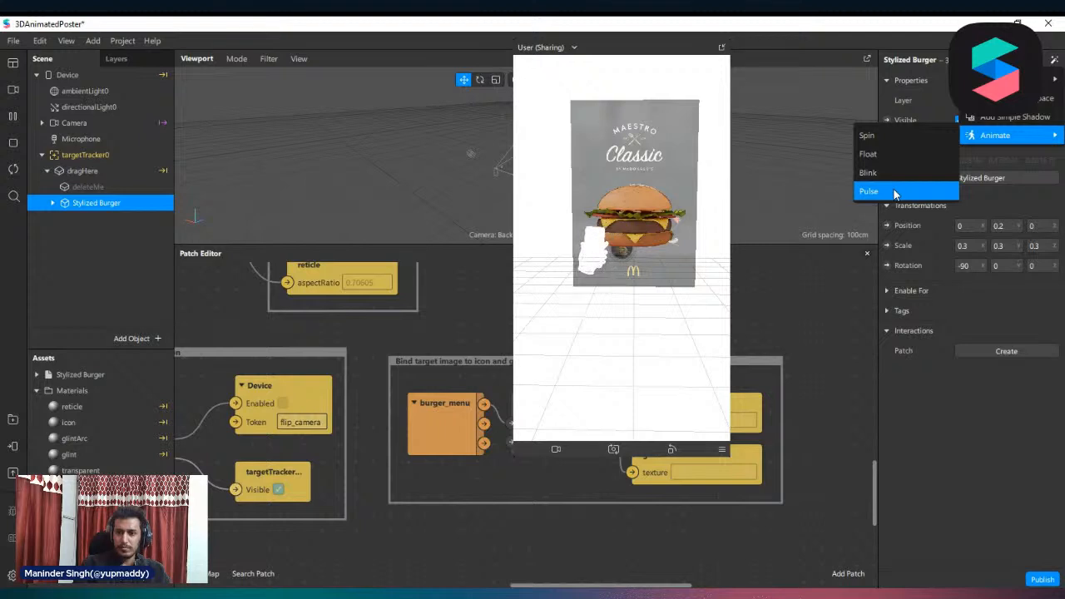
{"action": "left_click", "coordinate": [898, 142]}
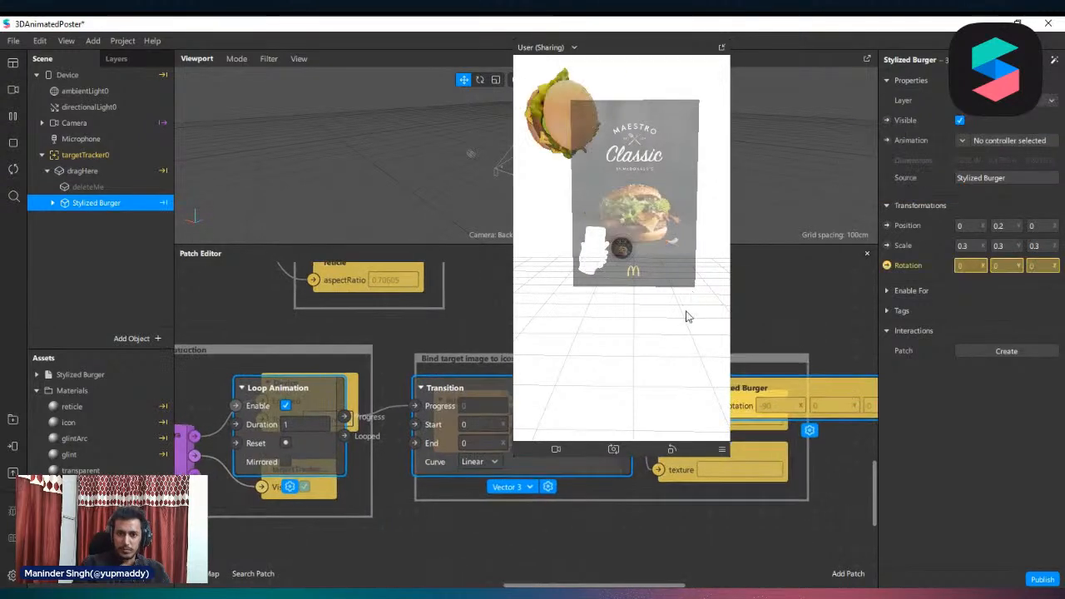
Move the burger's spin animation patches below the existing patch groups and shrink the simulator preview
{"action": "scroll", "coordinate": [445, 409], "scroll_direction": "down", "scroll_amount": 4}
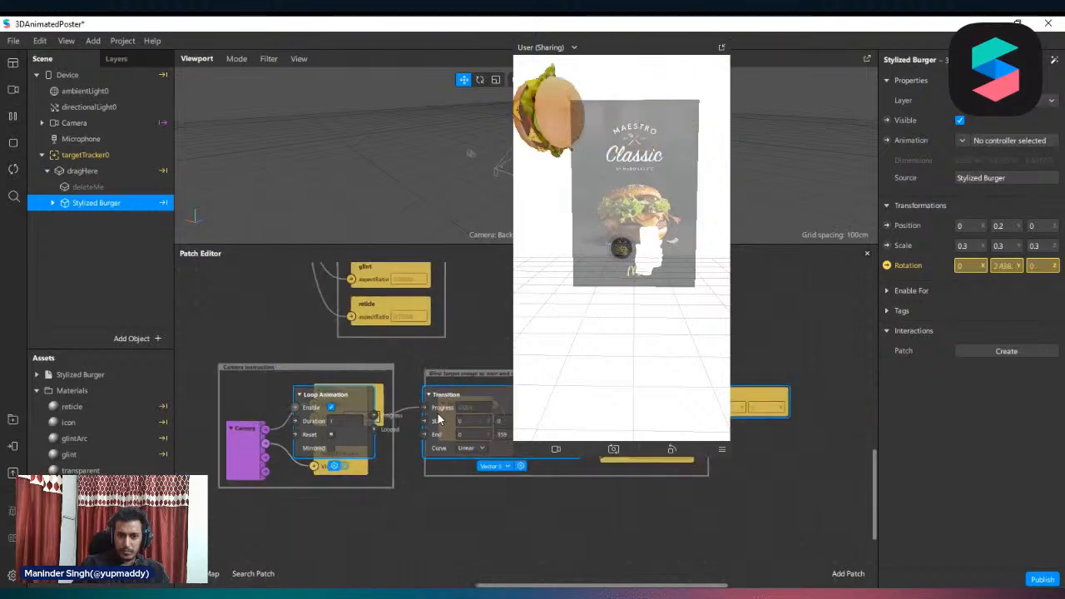
{"action": "left_click_drag", "start_coordinate": [445, 408], "coordinate": [441, 498]}
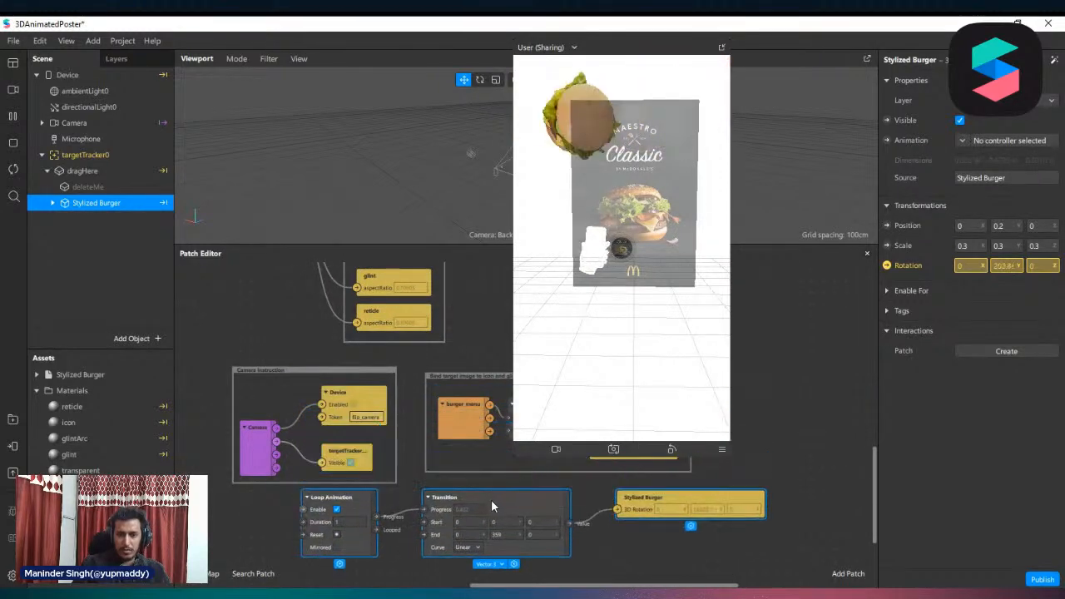
{"action": "left_click_drag", "start_coordinate": [528, 460], "coordinate": [566, 366]}
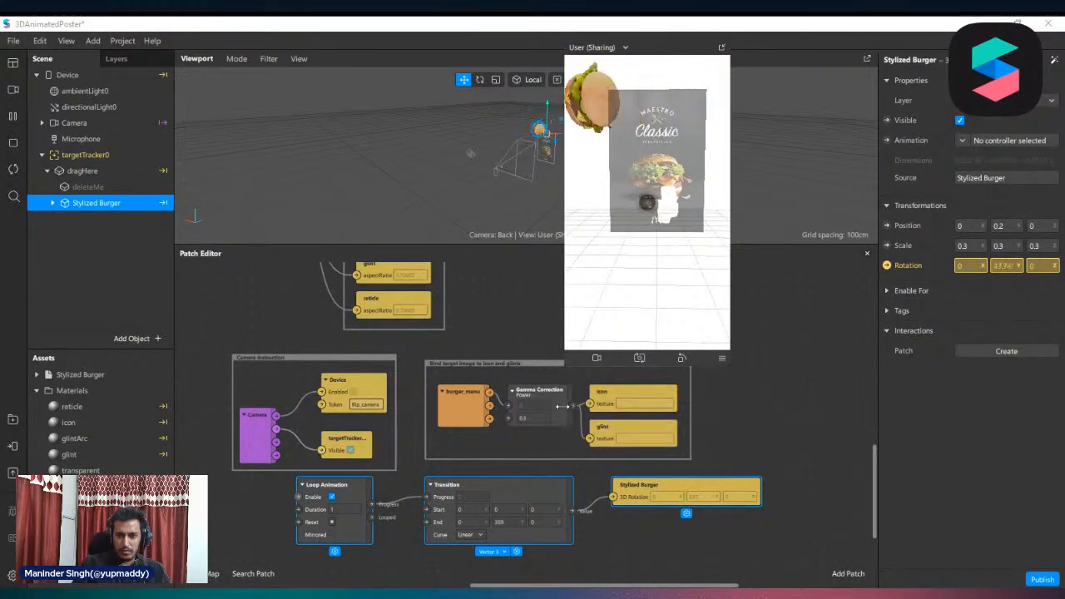
In the burger's Transition patch, set the end rotation to 0 on Y and try 360 on X
{"action": "scroll", "coordinate": [533, 499], "scroll_direction": "up", "scroll_amount": 4}
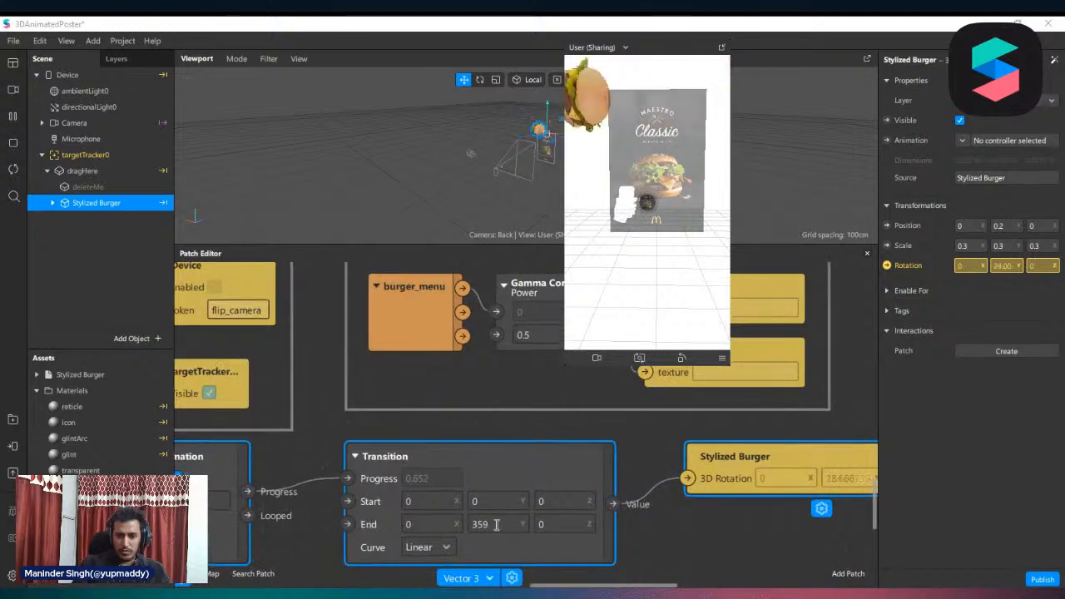
{"action": "double_click", "coordinate": [497, 524]}
{"action": "type", "text": "0"}
{"action": "key", "text": "Return"}
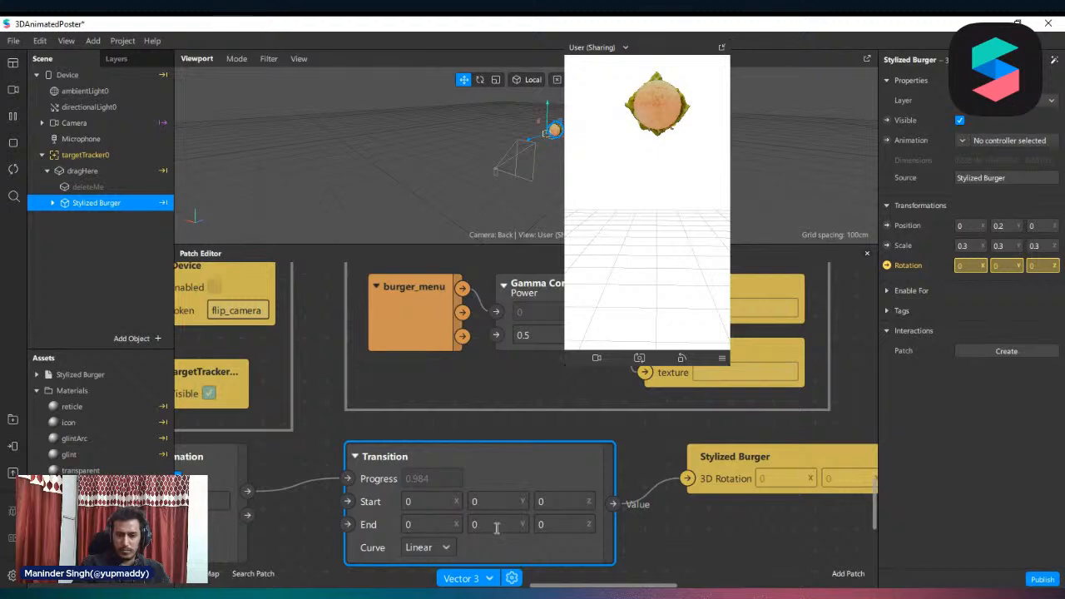
{"action": "left_click", "coordinate": [497, 525]}
{"action": "left_click", "coordinate": [439, 525]}
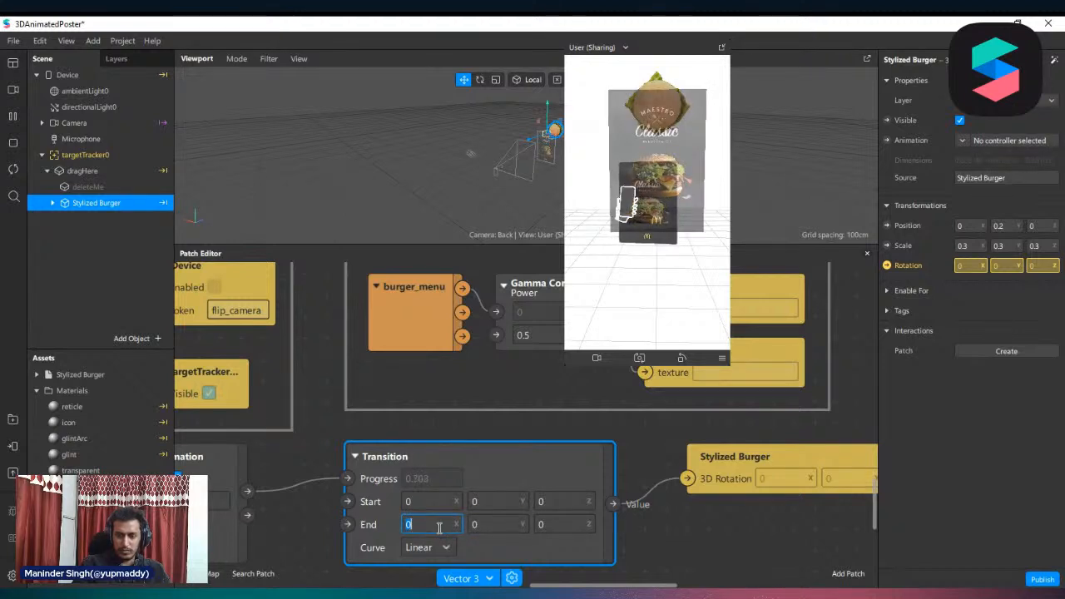
{"action": "type", "text": "360"}
{"action": "key", "text": "Return"}
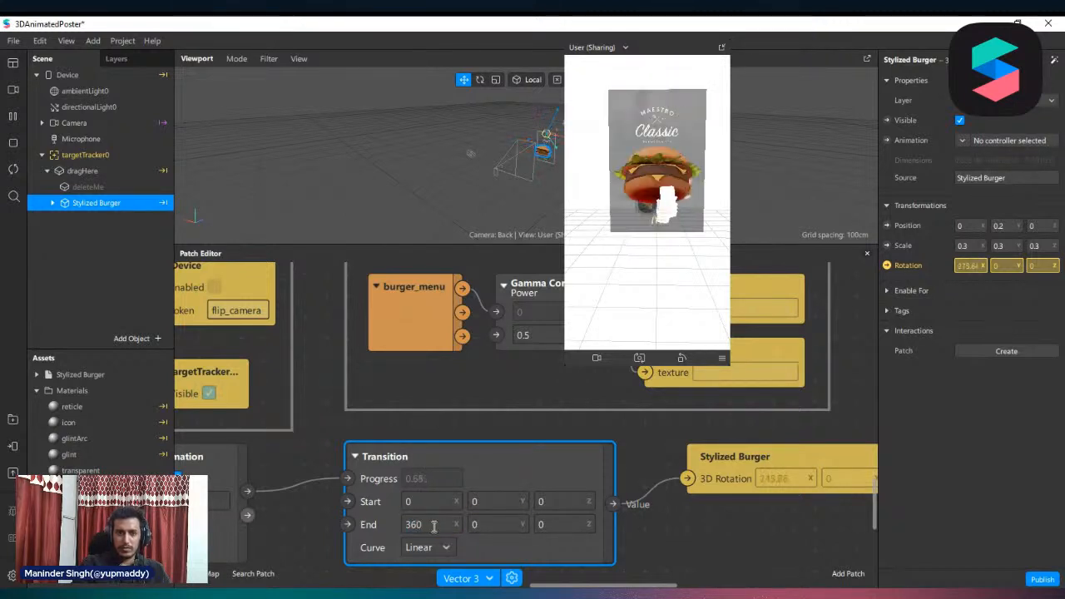
Return the Transition's X end rotation to 0 and try 360 on Z
{"action": "left_click", "coordinate": [431, 525]}
{"action": "type", "text": "0"}
{"action": "key", "text": "Return"}
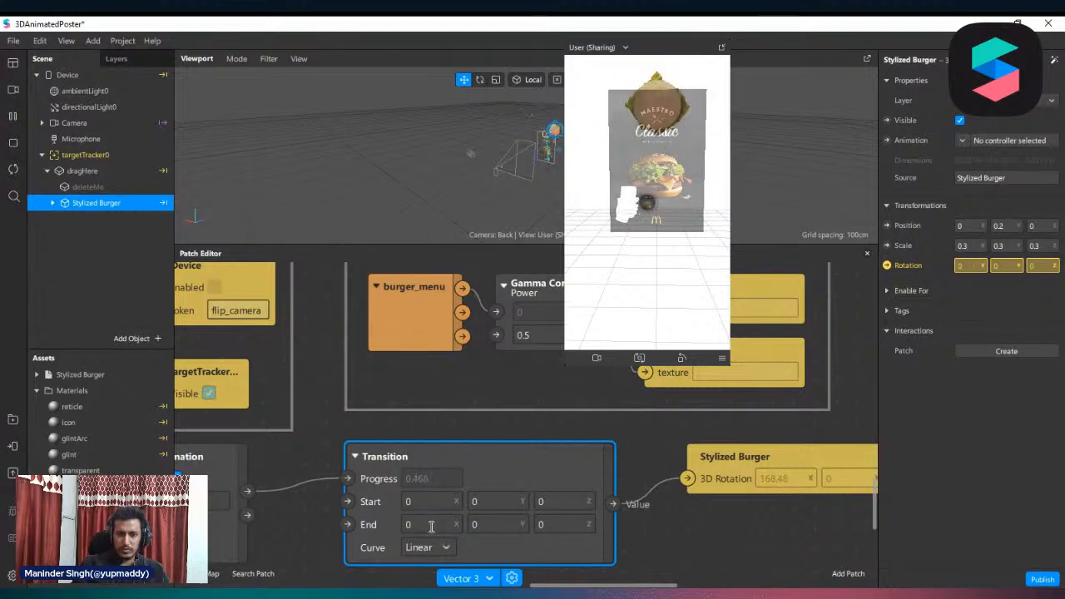
{"action": "left_click", "coordinate": [568, 520]}
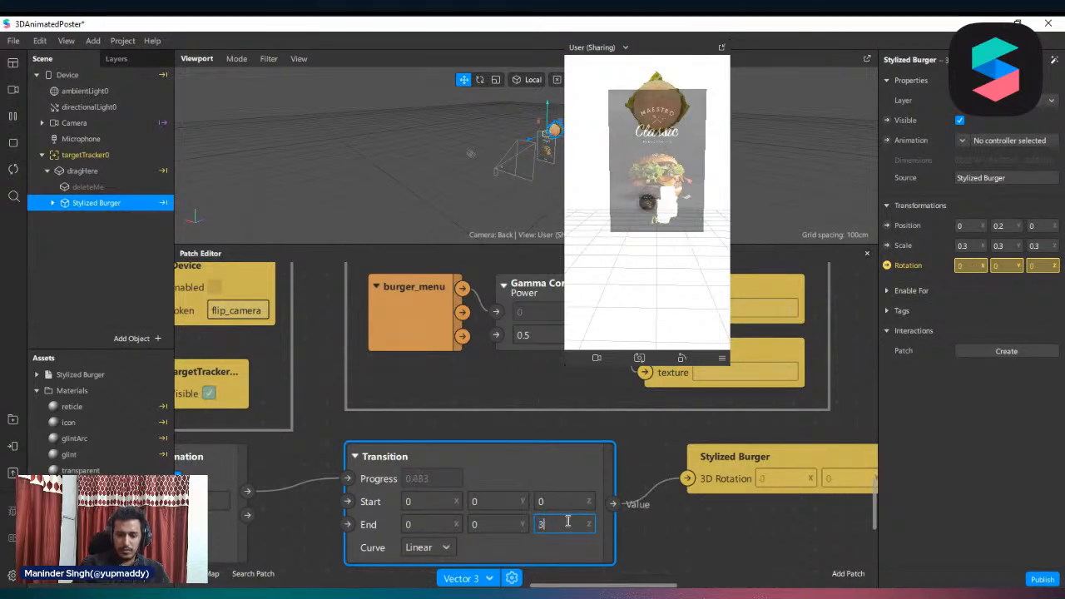
{"action": "key", "text": "Return"}
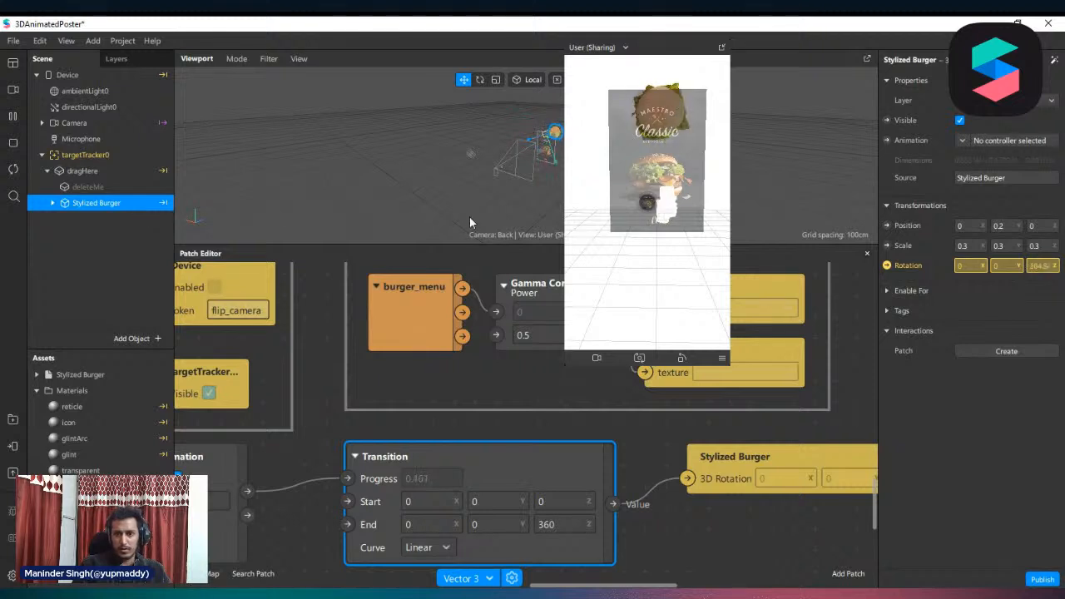
Try a Y start rotation of 90 in the Transition patch and reset it to 0
{"action": "left_click", "coordinate": [479, 502]}
{"action": "type", "text": "90"}
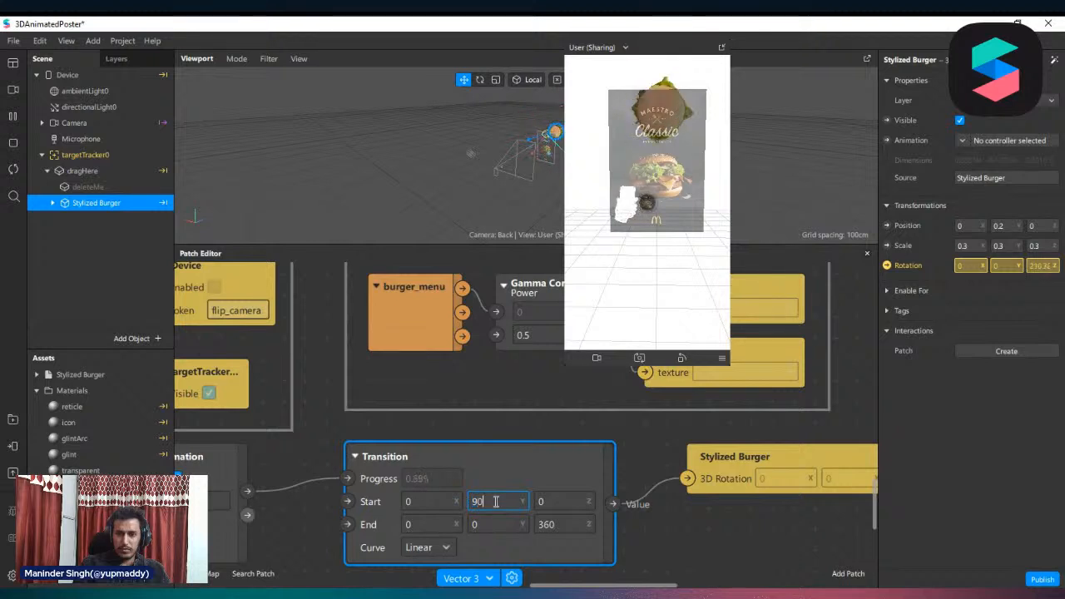
{"action": "key", "text": "Return"}
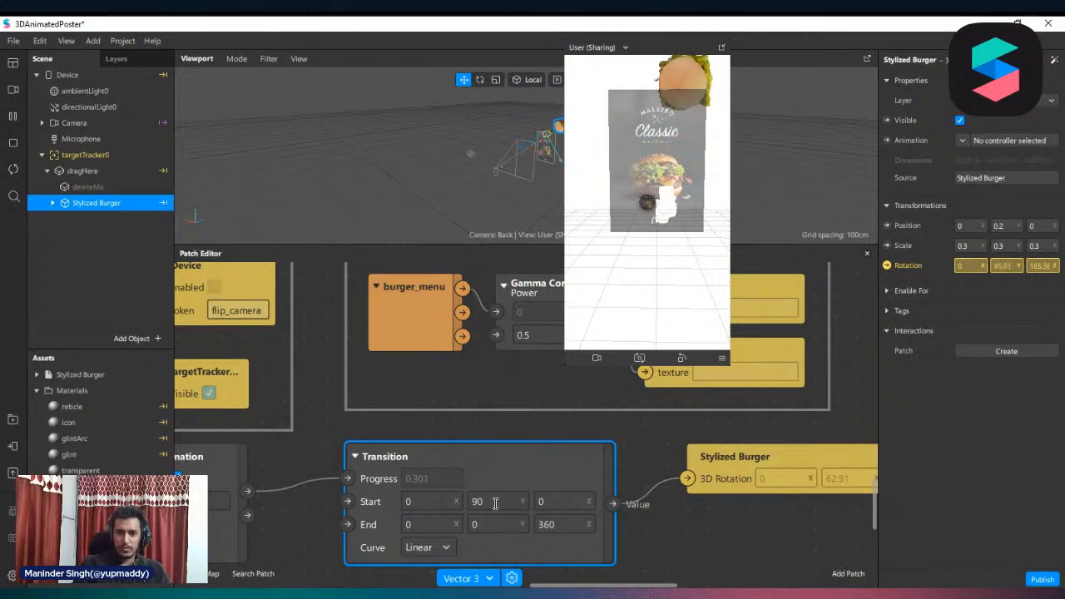
{"action": "left_click", "coordinate": [495, 502]}
{"action": "type", "text": "0"}
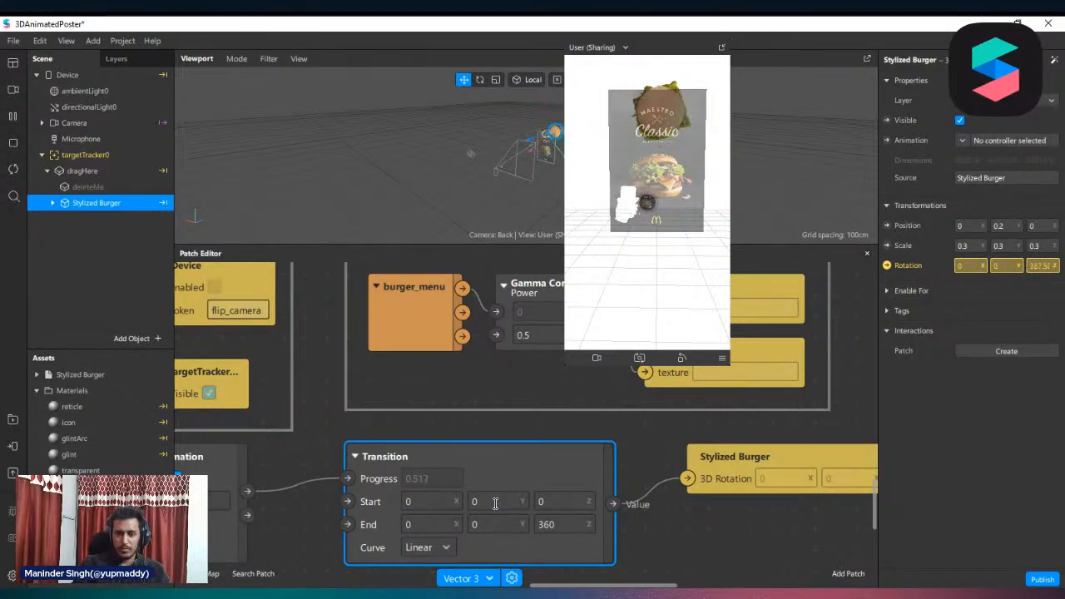
Delete the Stylized Burger 3D Rotation patch and set the Transition's X start and end values to -90
{"action": "left_click", "coordinate": [729, 470]}
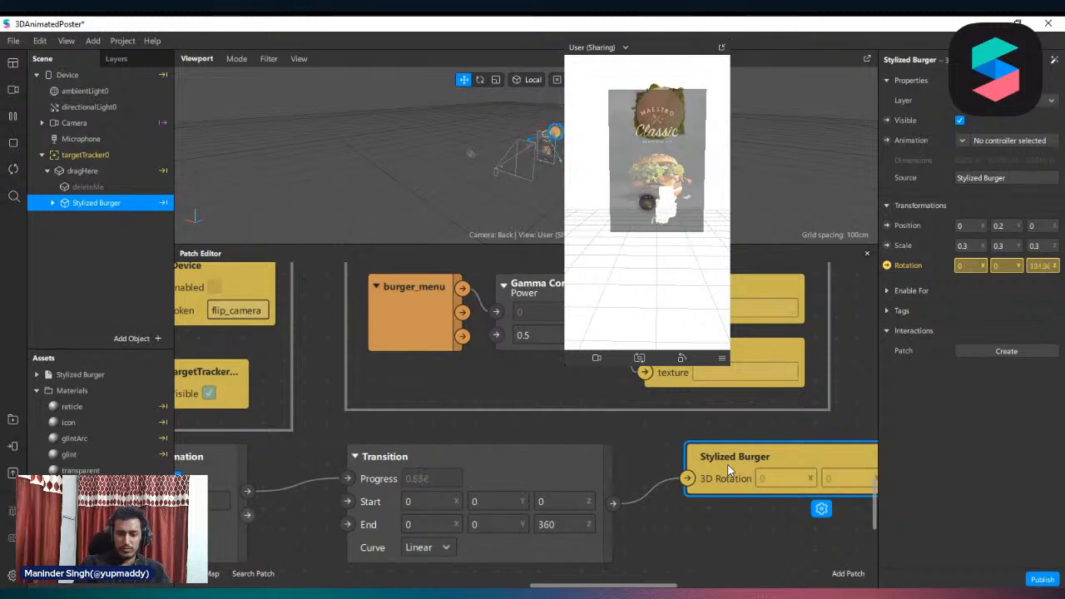
{"action": "key", "text": "Delete"}
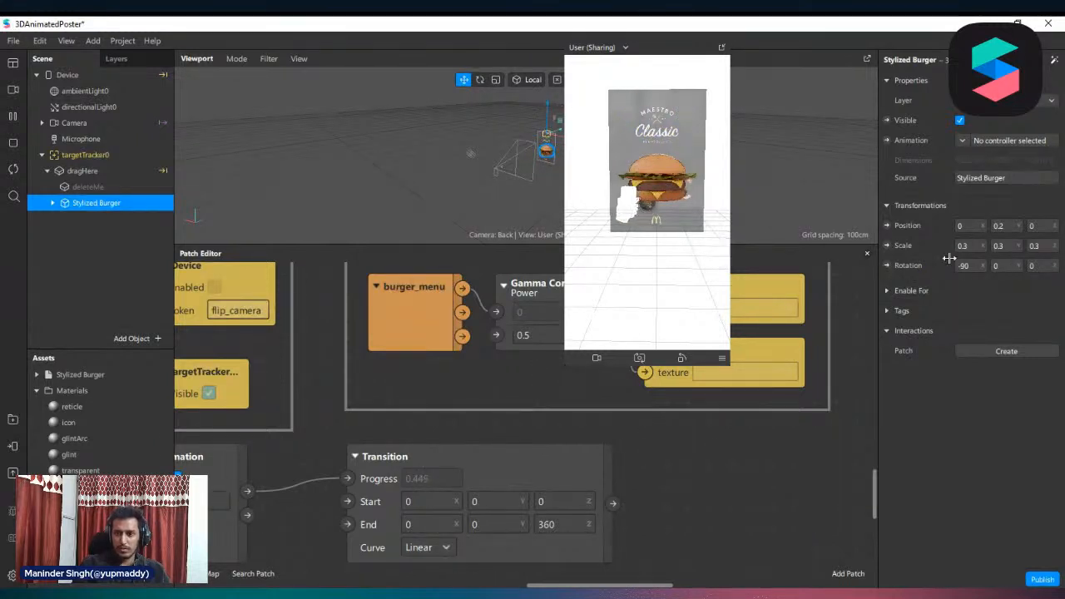
{"action": "left_click", "coordinate": [438, 495]}
{"action": "left_click", "coordinate": [438, 498]}
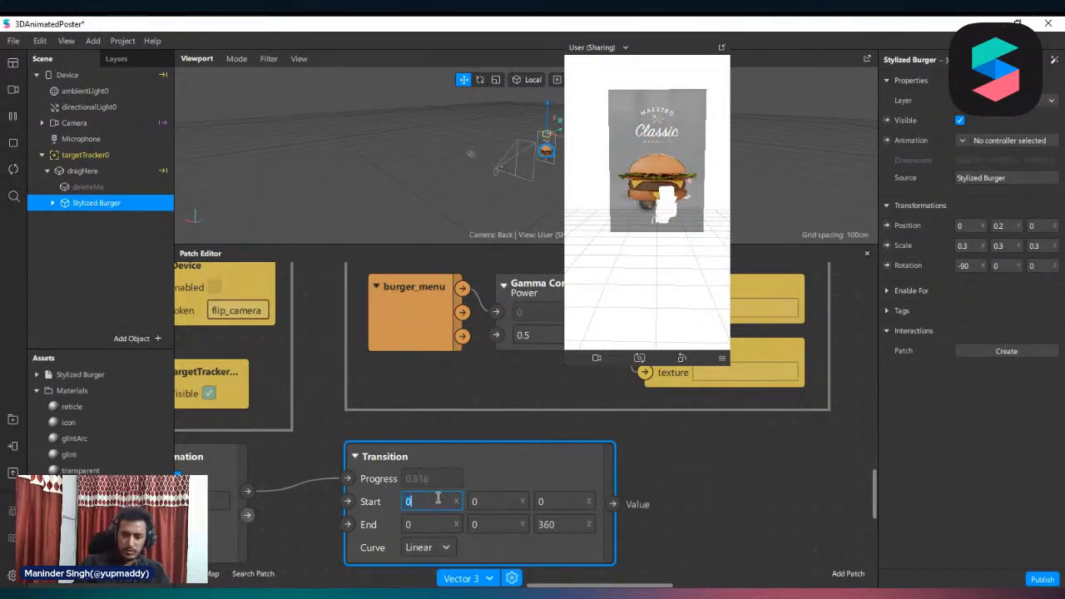
{"action": "type", "text": "-9"}
{"action": "key", "text": "Return"}
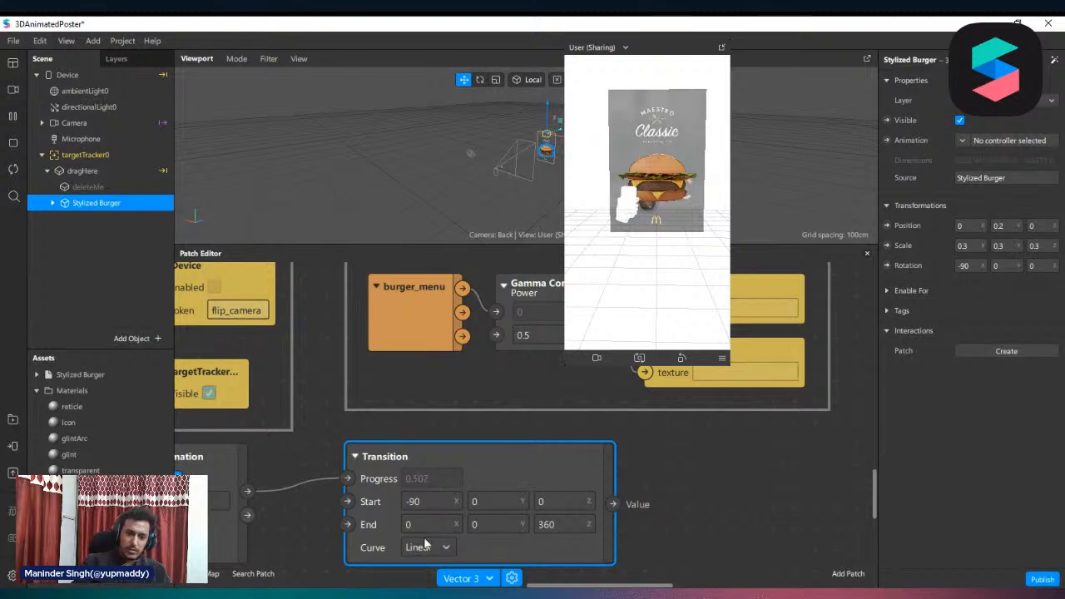
{"action": "left_click", "coordinate": [430, 522]}
{"action": "type", "text": "-90"}
{"action": "key", "text": "Return"}
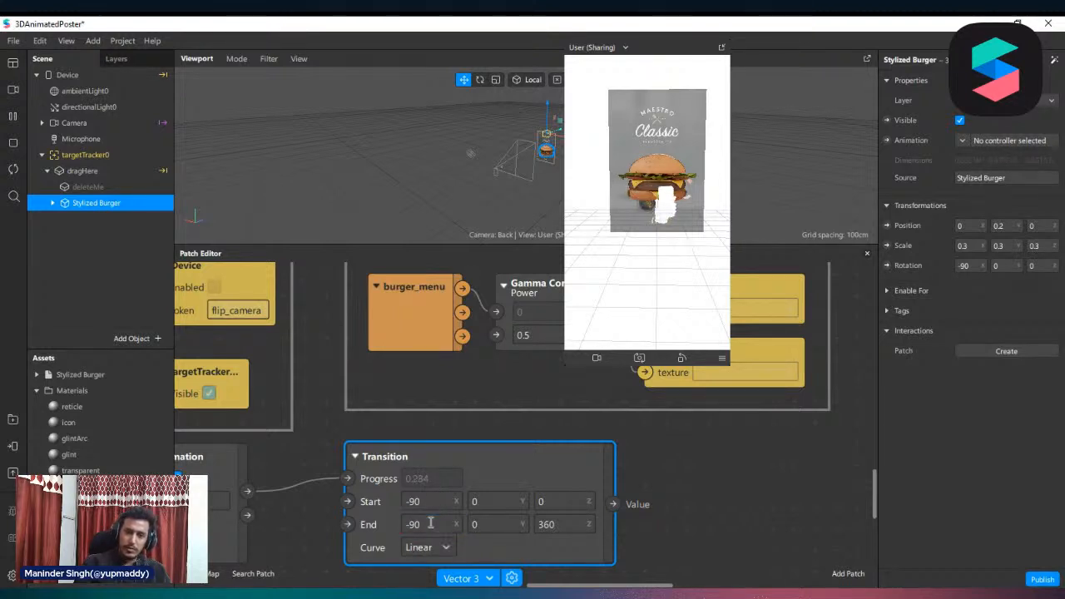
Create a new 3D Rotation patch for the Stylized Burger, place it after the Transition patch and connect the Transition's value to it
{"action": "left_click", "coordinate": [887, 265]}
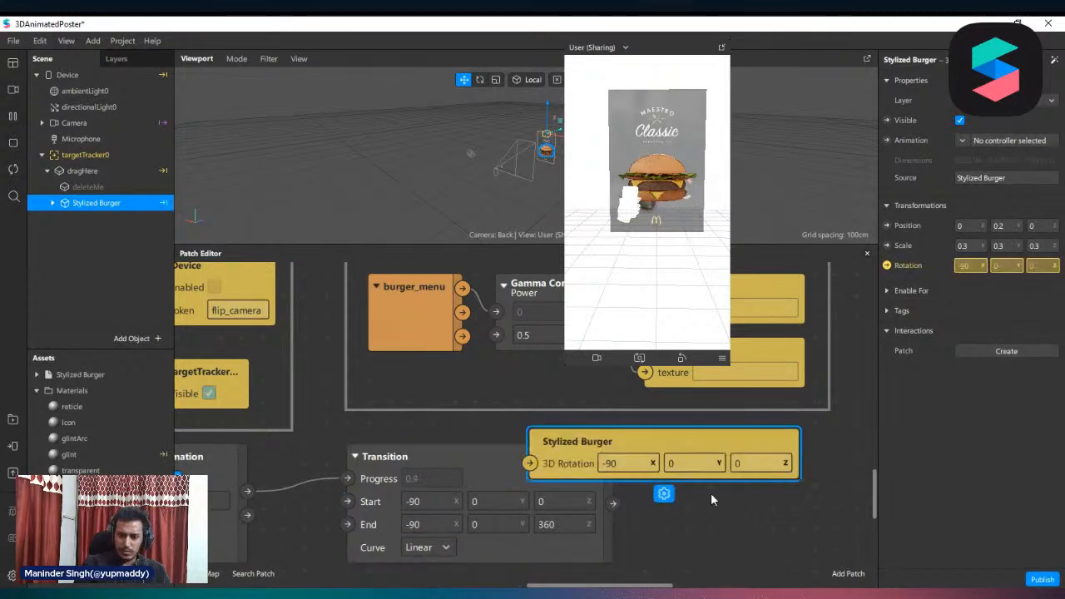
{"action": "left_click_drag", "start_coordinate": [569, 462], "coordinate": [709, 517]}
{"action": "left_click_drag", "start_coordinate": [613, 502], "coordinate": [666, 522]}
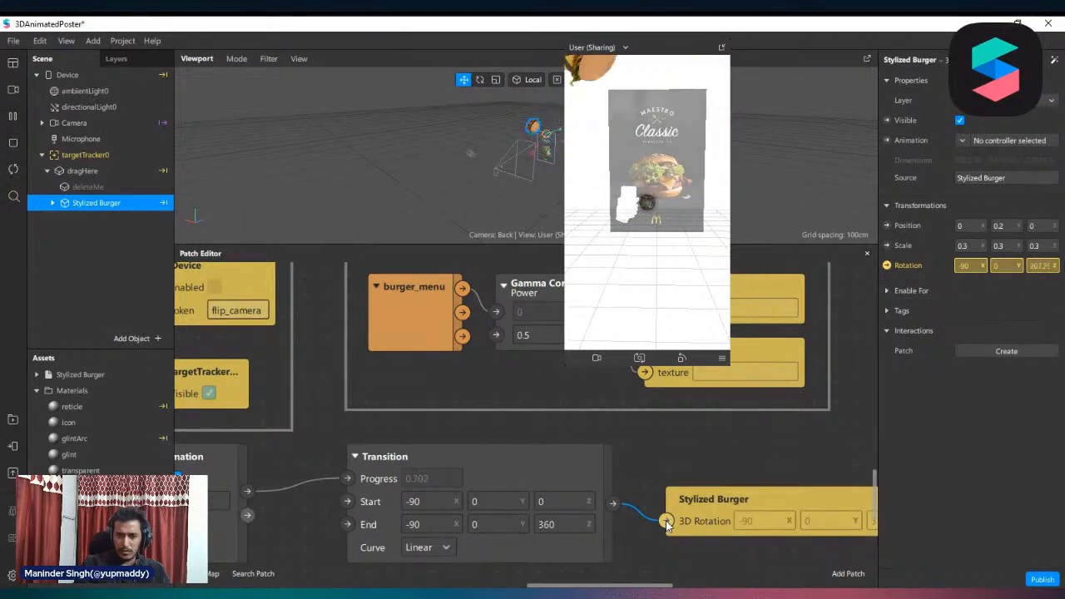
Set the Transition's end rotation to 0 on Z and 360 on Y
{"action": "scroll", "coordinate": [533, 514], "scroll_direction": "down", "scroll_amount": 2}
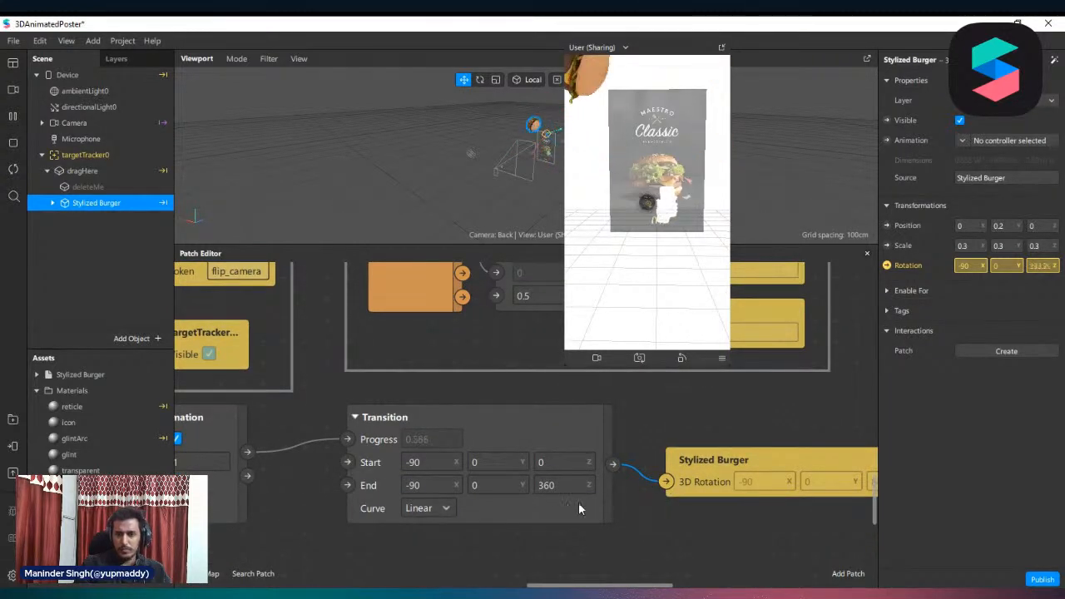
{"action": "double_click", "coordinate": [554, 485]}
{"action": "type", "text": "0"}
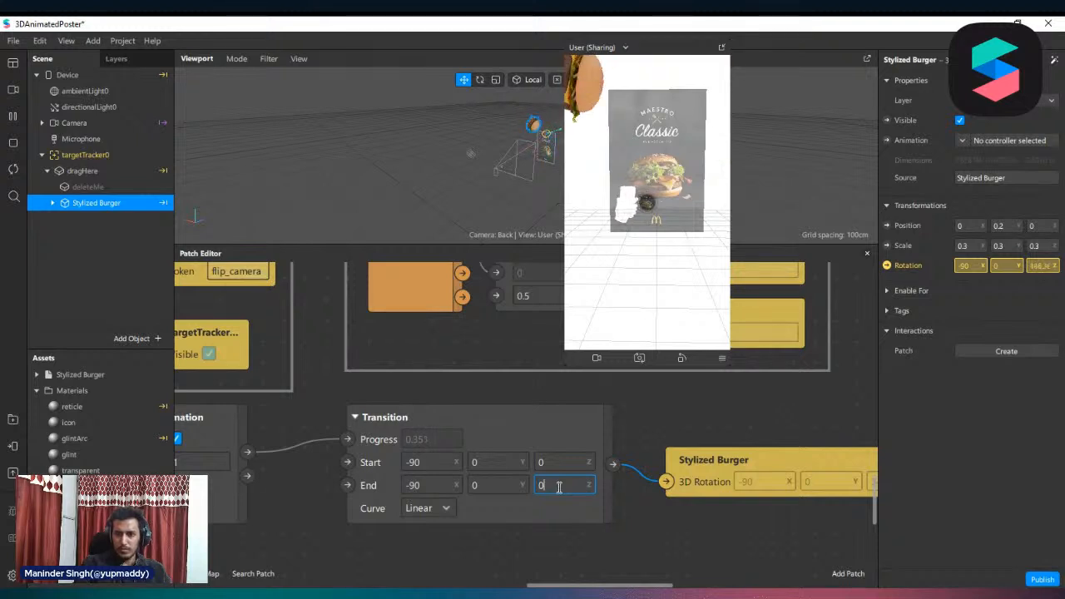
{"action": "double_click", "coordinate": [479, 485]}
{"action": "type", "text": "360"}
{"action": "key", "text": "Return"}
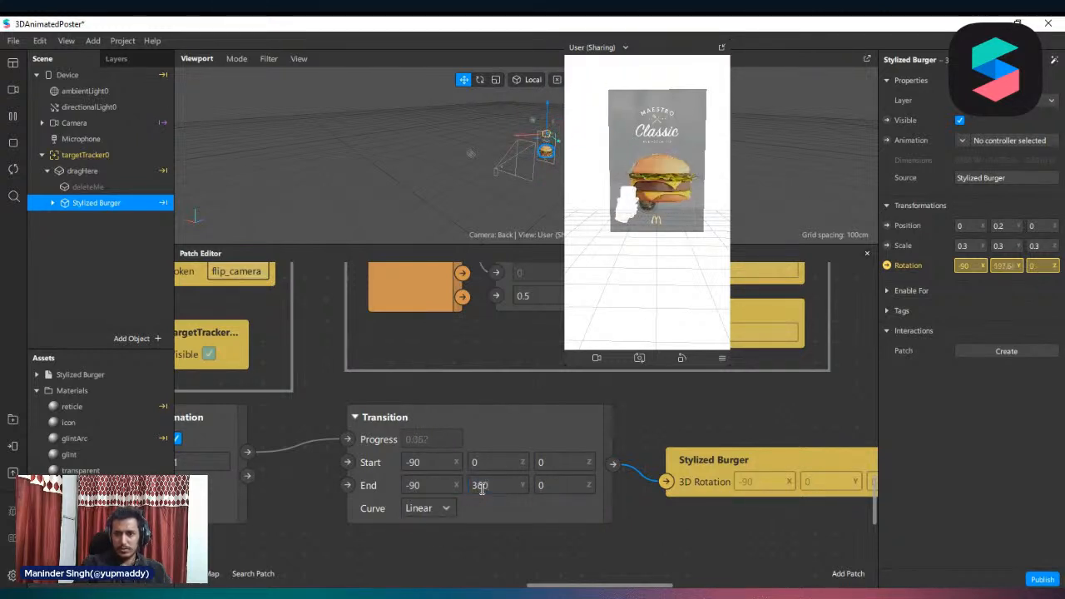
Set the Loop Animation's duration to 3 and enlarge the simulator preview
{"action": "left_click", "coordinate": [215, 463]}
{"action": "type", "text": "3"}
{"action": "key", "text": "Return"}
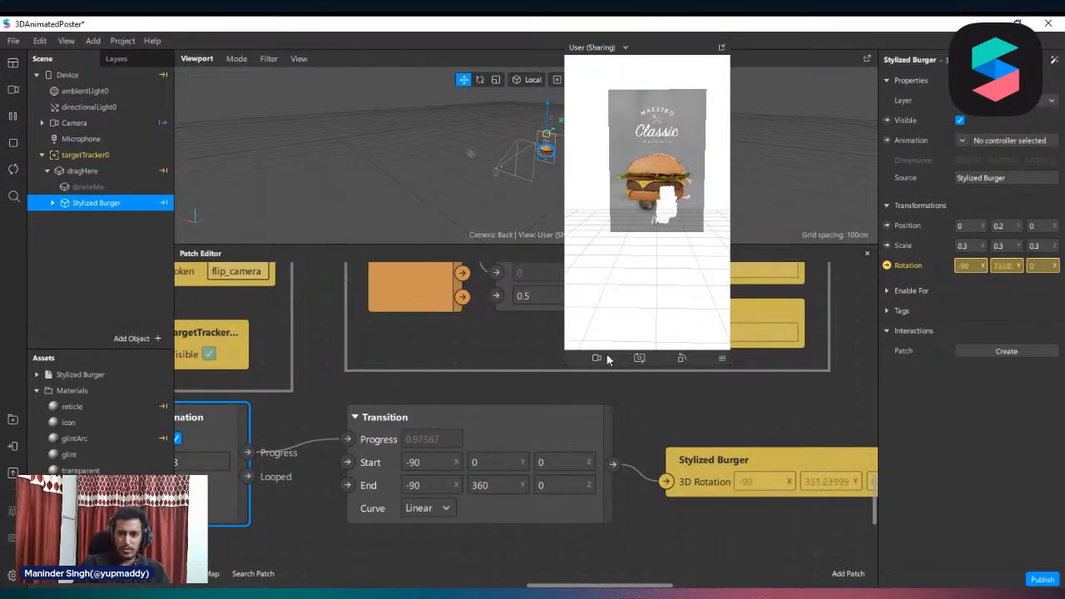
{"action": "left_click_drag", "start_coordinate": [566, 366], "coordinate": [430, 543]}
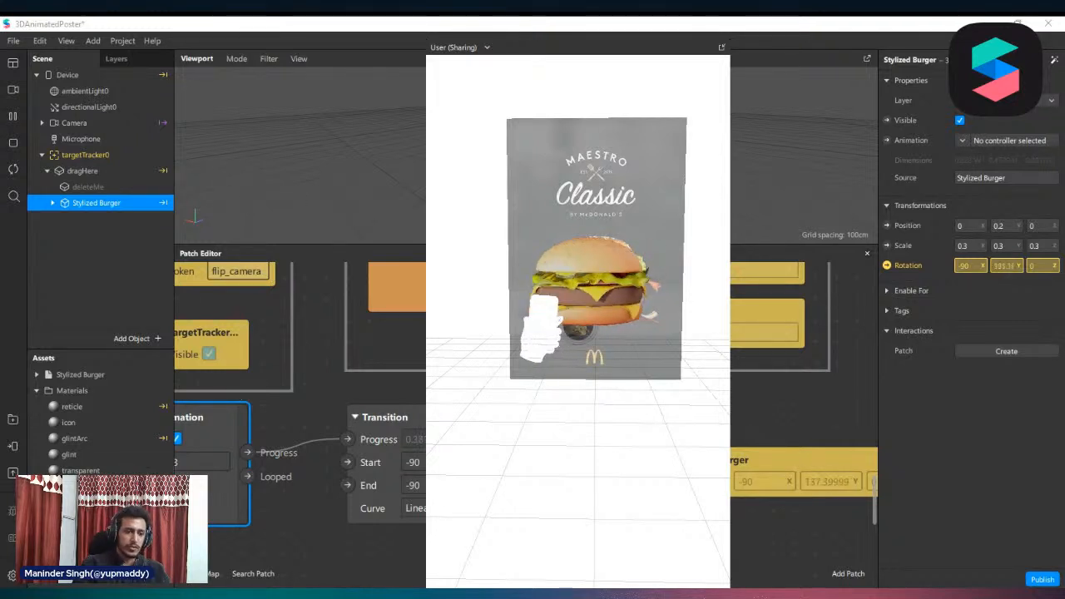
Select the burger_menu texture among the assets to check its properties and preview
{"action": "scroll", "coordinate": [101, 450], "scroll_direction": "down", "scroll_amount": 1}
{"action": "scroll", "coordinate": [102, 449], "scroll_direction": "up", "scroll_amount": 1}
{"action": "left_click", "coordinate": [84, 533]}
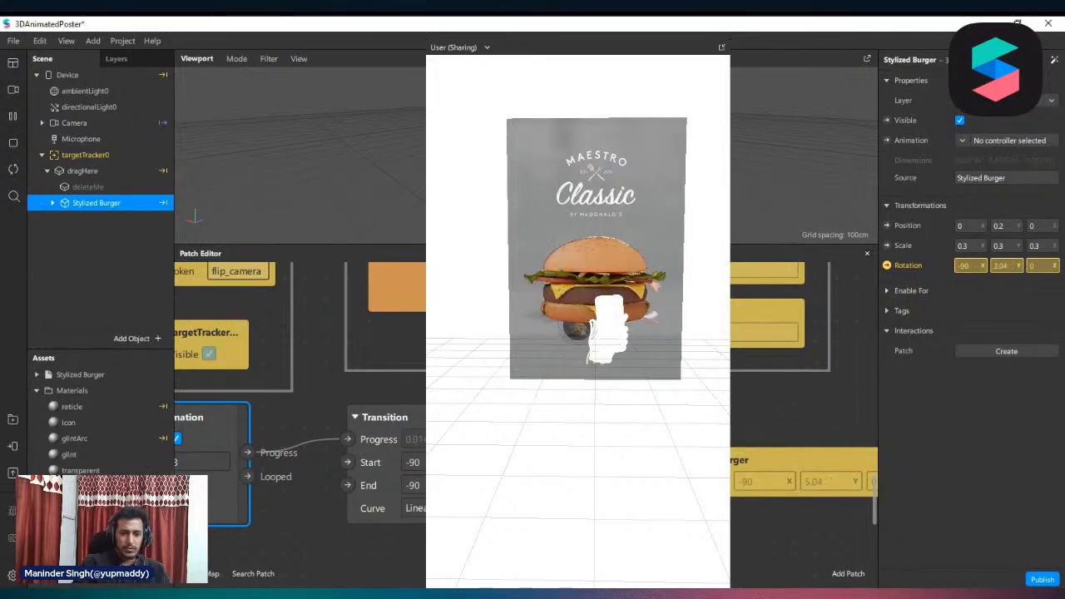
{"action": "left_click", "coordinate": [84, 545]}
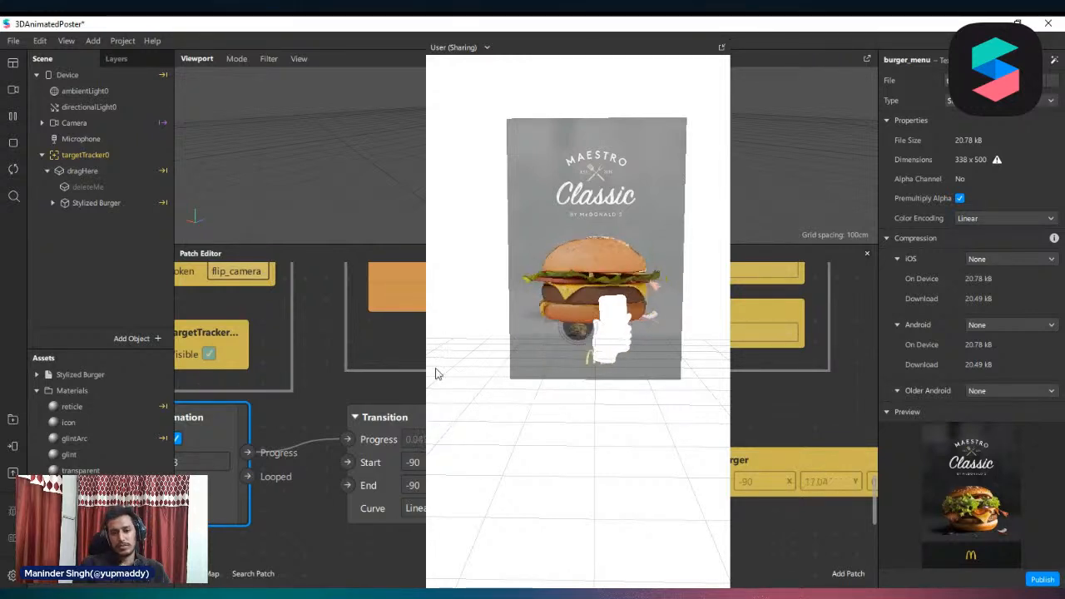
Shrink and reposition the simulator preview, and enlarge it to a medium size
{"action": "left_click_drag", "start_coordinate": [424, 371], "coordinate": [493, 368]}
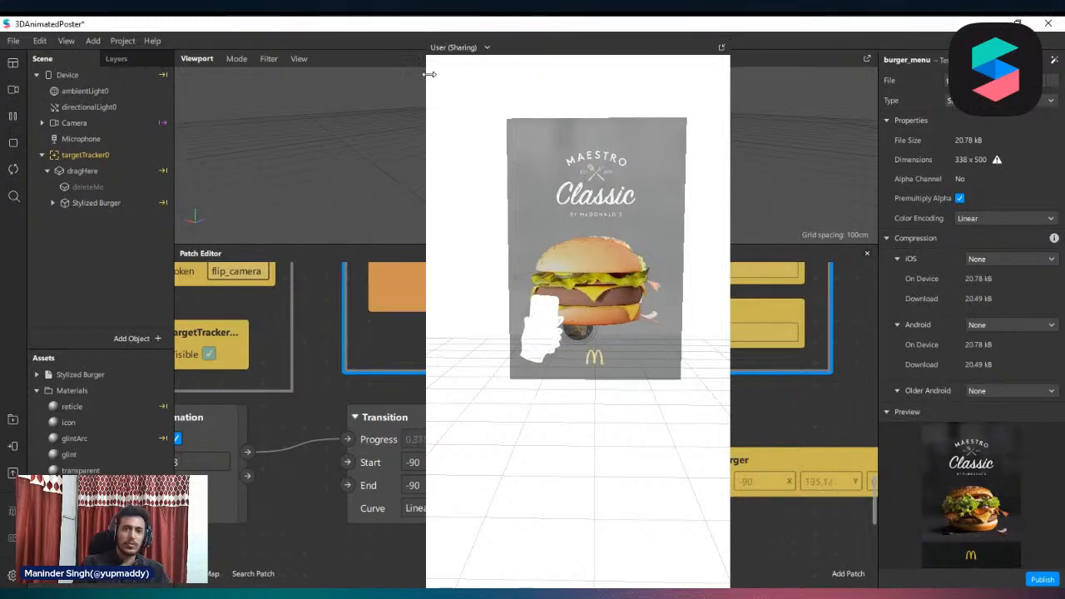
{"action": "left_click_drag", "start_coordinate": [431, 73], "coordinate": [541, 75]}
{"action": "left_click_drag", "start_coordinate": [652, 51], "coordinate": [689, 70]}
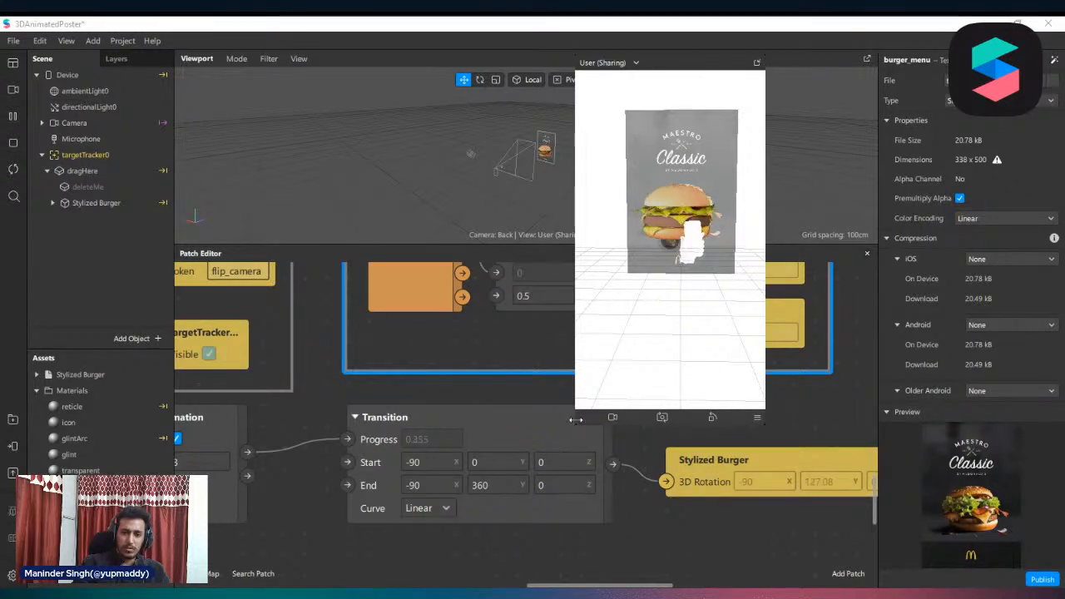
{"action": "left_click_drag", "start_coordinate": [575, 419], "coordinate": [508, 528]}
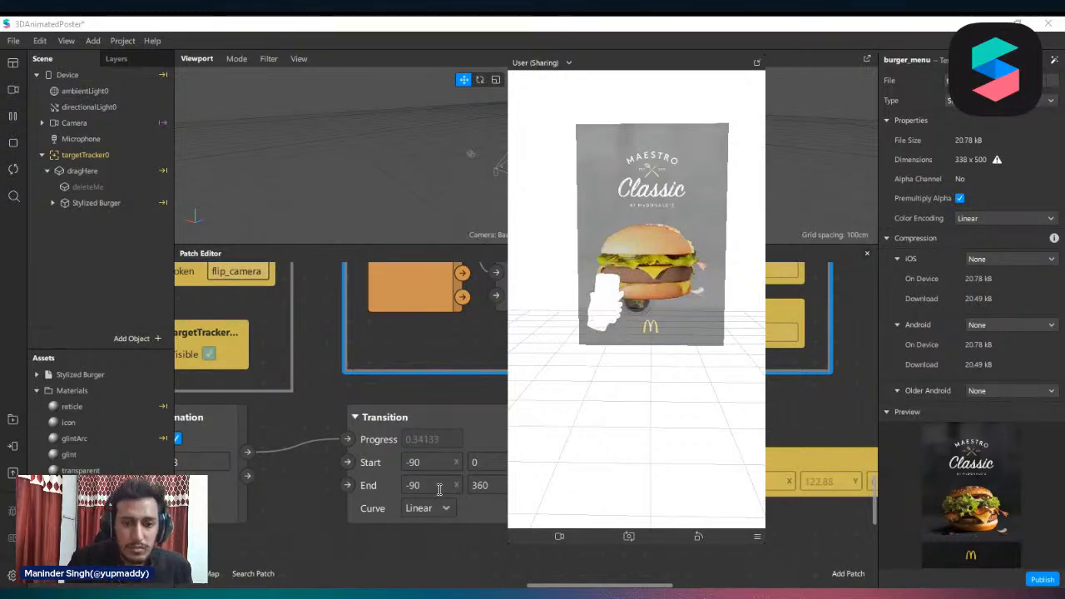
Close the 3DAnimatedPoster project
{"action": "scroll", "coordinate": [439, 461], "scroll_direction": "down", "scroll_amount": 2}
{"action": "scroll", "coordinate": [427, 443], "scroll_direction": "down", "scroll_amount": 4}
{"action": "scroll", "coordinate": [398, 387], "scroll_direction": "up", "scroll_amount": 3}
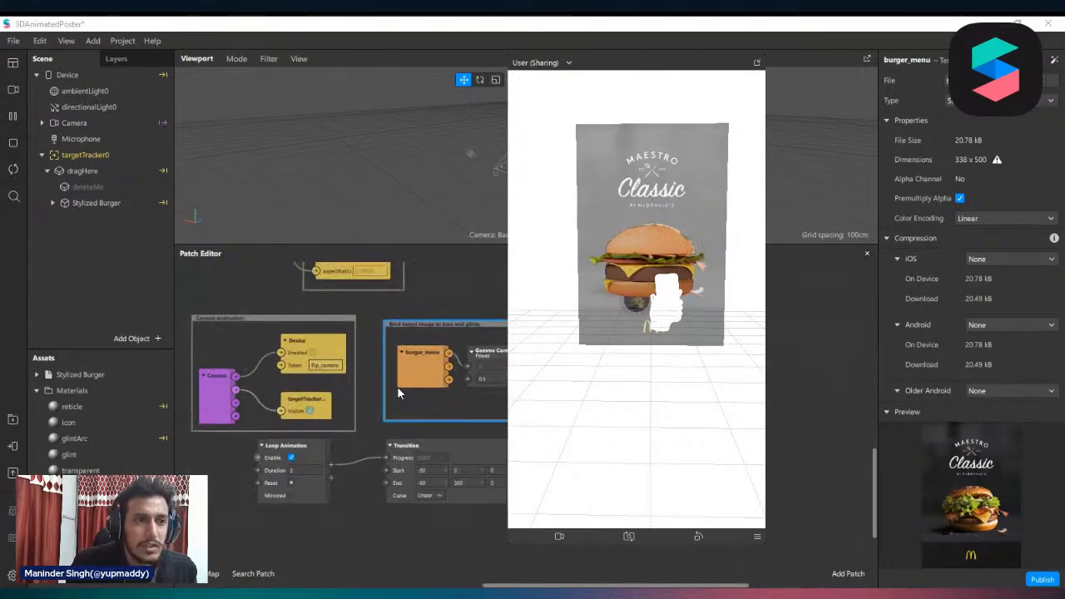
{"action": "left_click", "coordinate": [66, 41]}
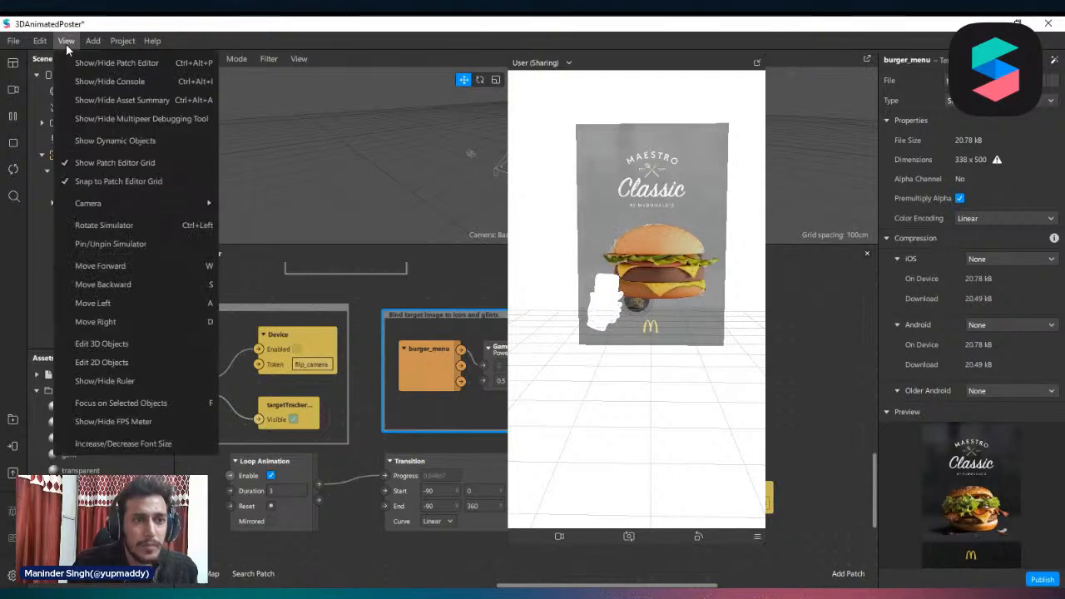
{"action": "mouse_move", "coordinate": [83, 44]}
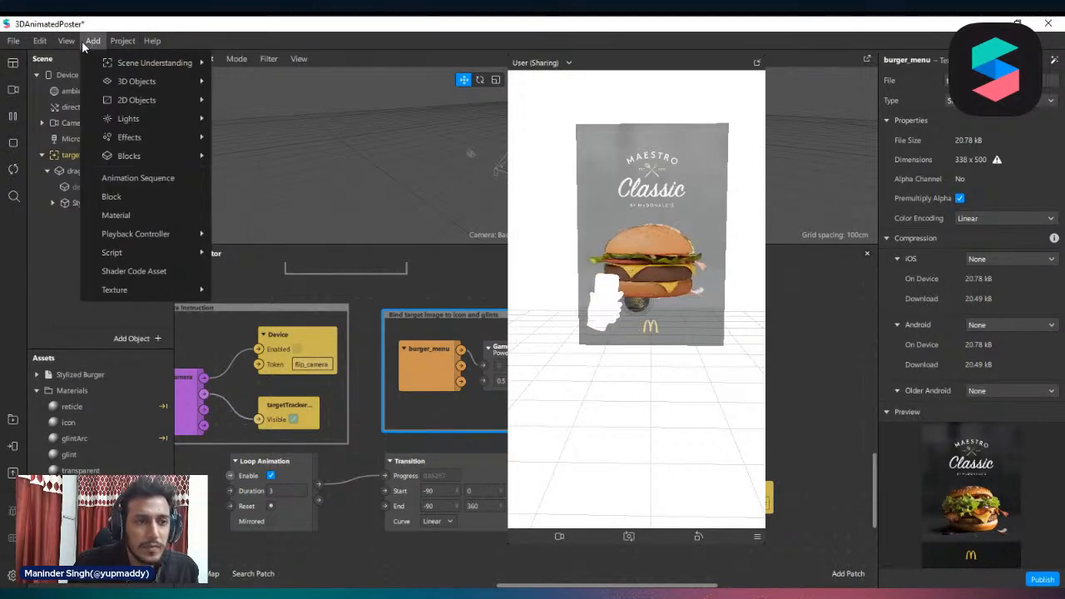
{"action": "mouse_move", "coordinate": [121, 43]}
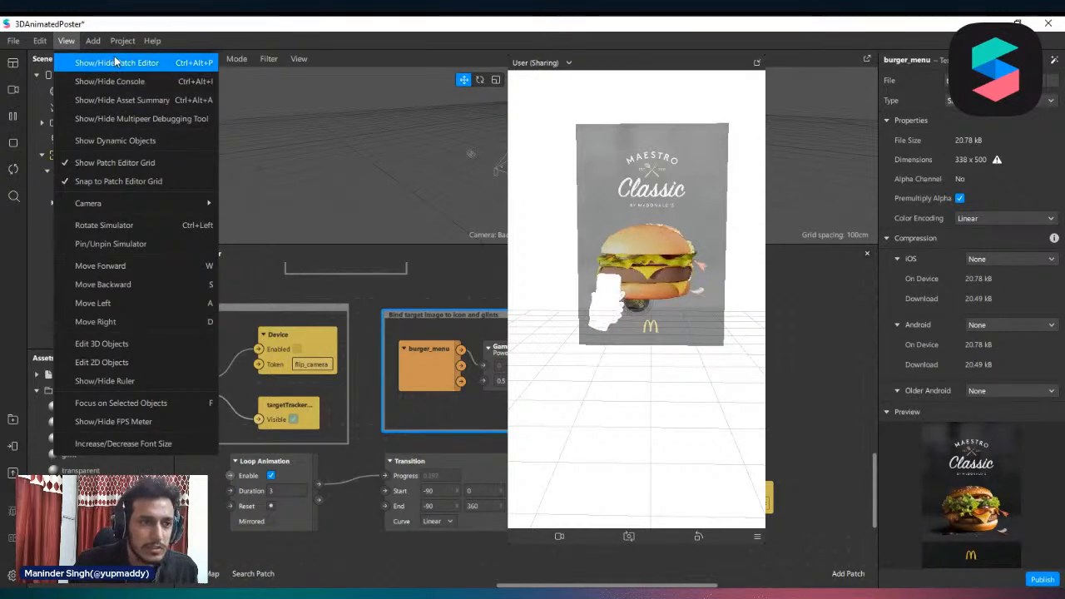
{"action": "mouse_move", "coordinate": [35, 46]}
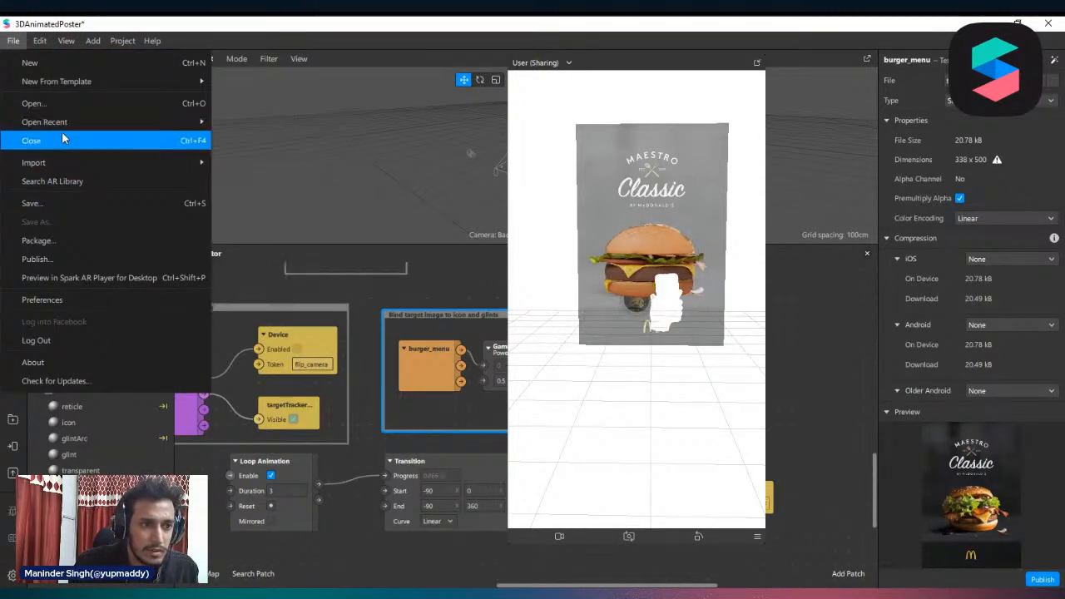
{"action": "left_click", "coordinate": [50, 139]}
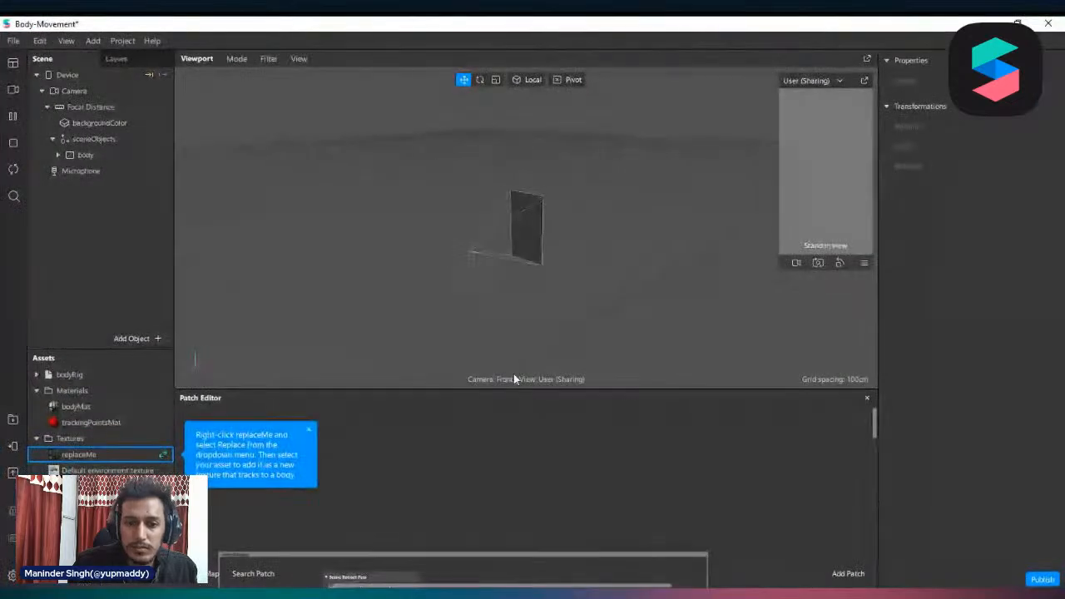
Enlarge the Patch Editor and play the dark full-body sample video in the last row of real-time simulations
{"action": "left_click_drag", "start_coordinate": [512, 388], "coordinate": [530, 234]}
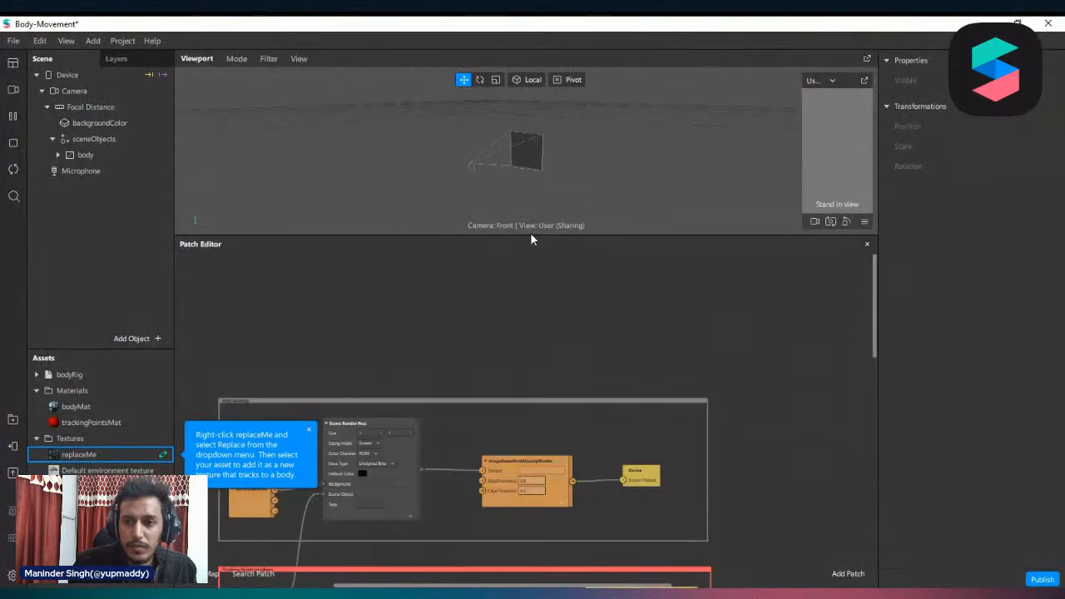
{"action": "left_click", "coordinate": [13, 90]}
{"action": "scroll", "coordinate": [86, 276], "scroll_direction": "down", "scroll_amount": 2}
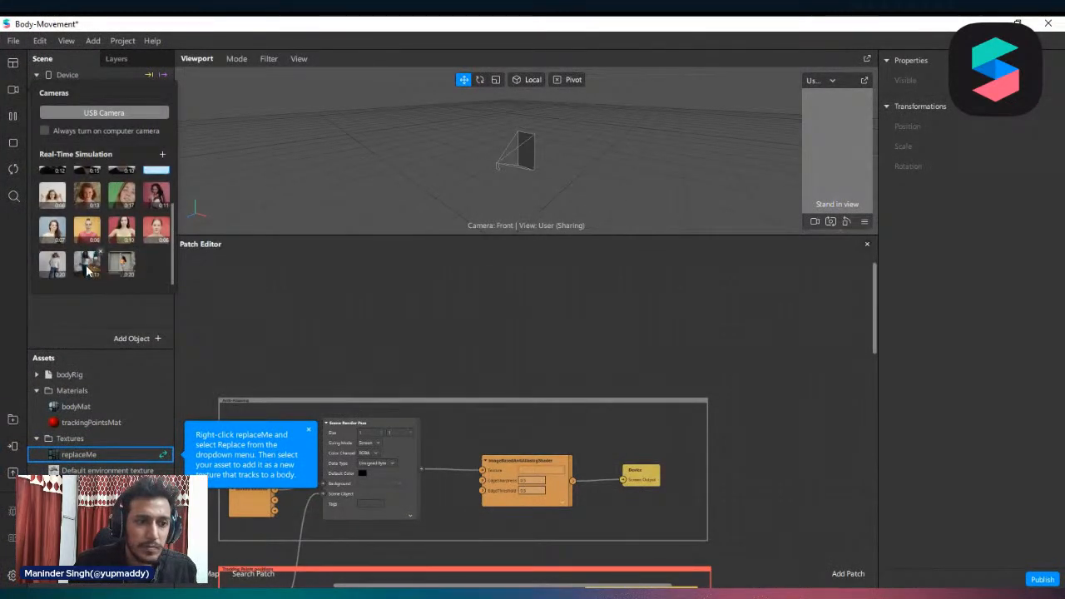
{"action": "left_click", "coordinate": [87, 271]}
{"action": "left_click", "coordinate": [428, 319]}
Enlarge the simulator preview to show the full body and place it beside the properties
{"action": "left_click_drag", "start_coordinate": [814, 153], "coordinate": [853, 126]}
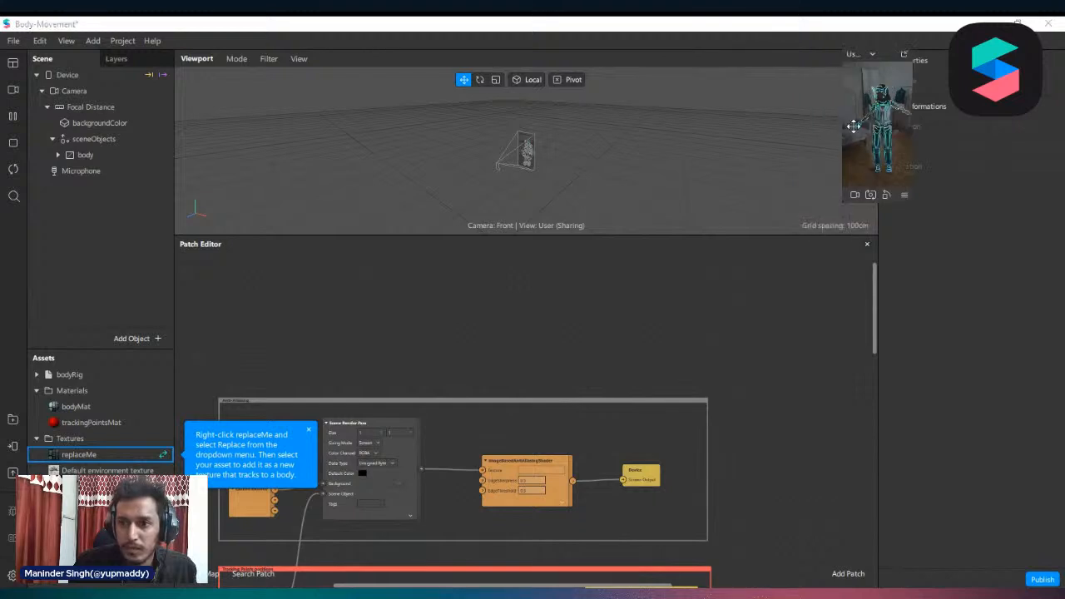
{"action": "left_click_drag", "start_coordinate": [843, 203], "coordinate": [681, 492]}
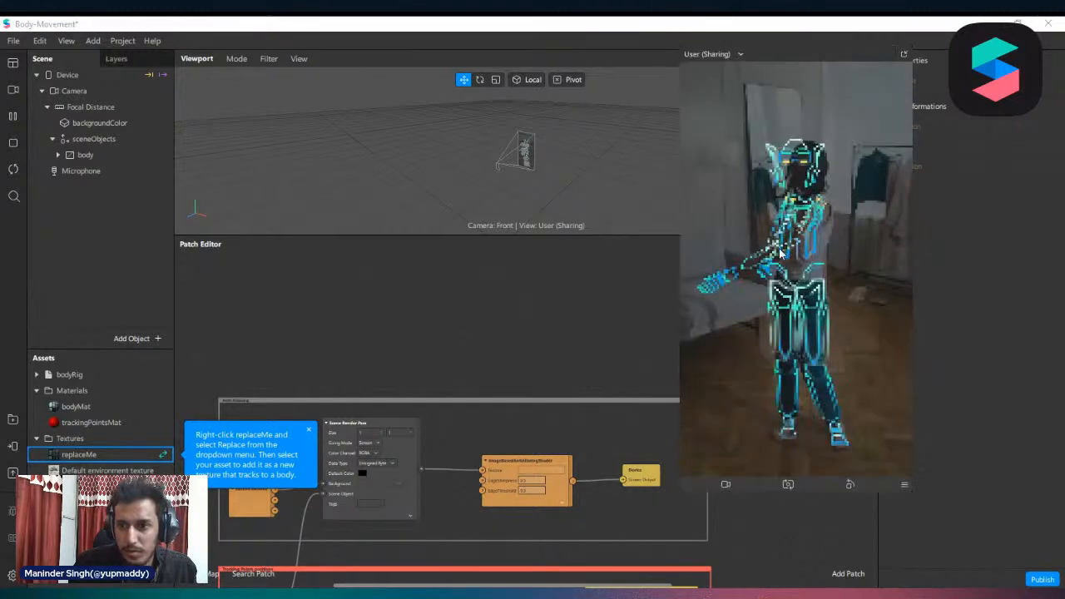
{"action": "left_click_drag", "start_coordinate": [859, 57], "coordinate": [691, 64]}
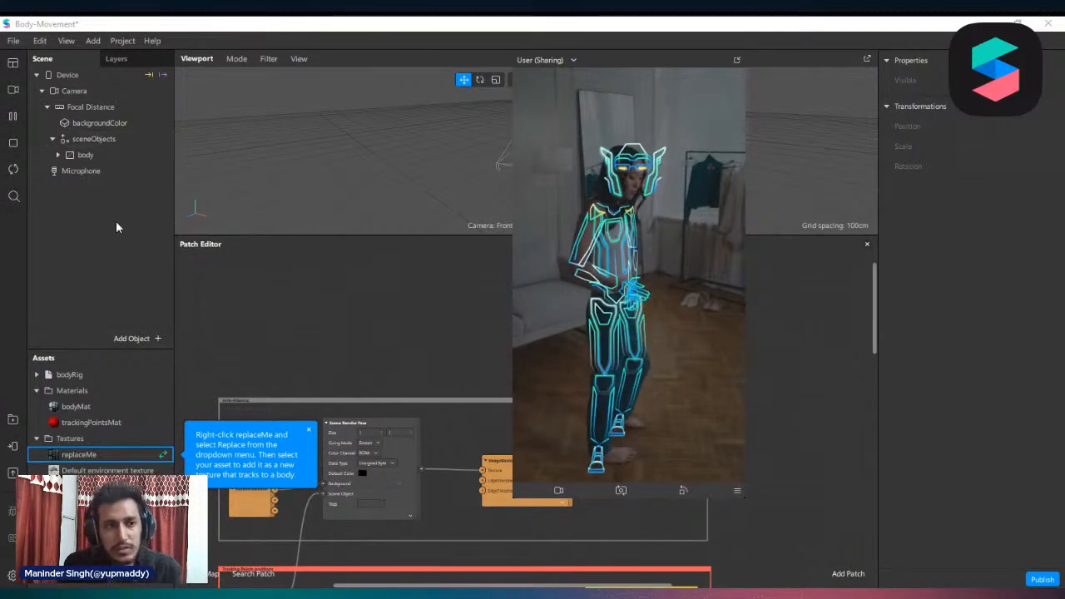
Hide the backgroundColor object and dismiss the tip about replacing the replaceMe texture
{"action": "left_click", "coordinate": [109, 107]}
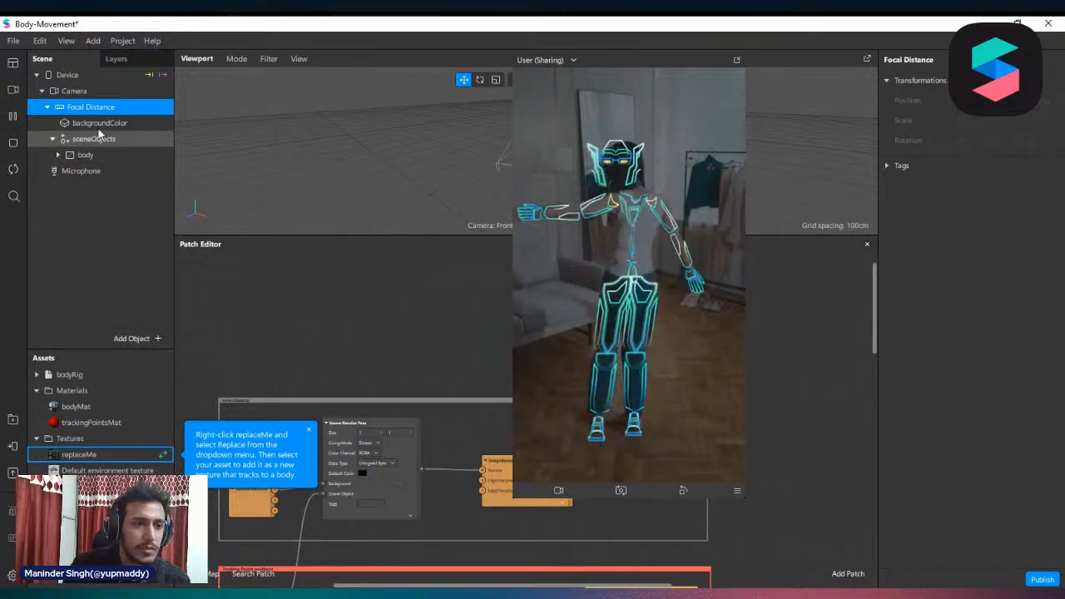
{"action": "left_click", "coordinate": [99, 124]}
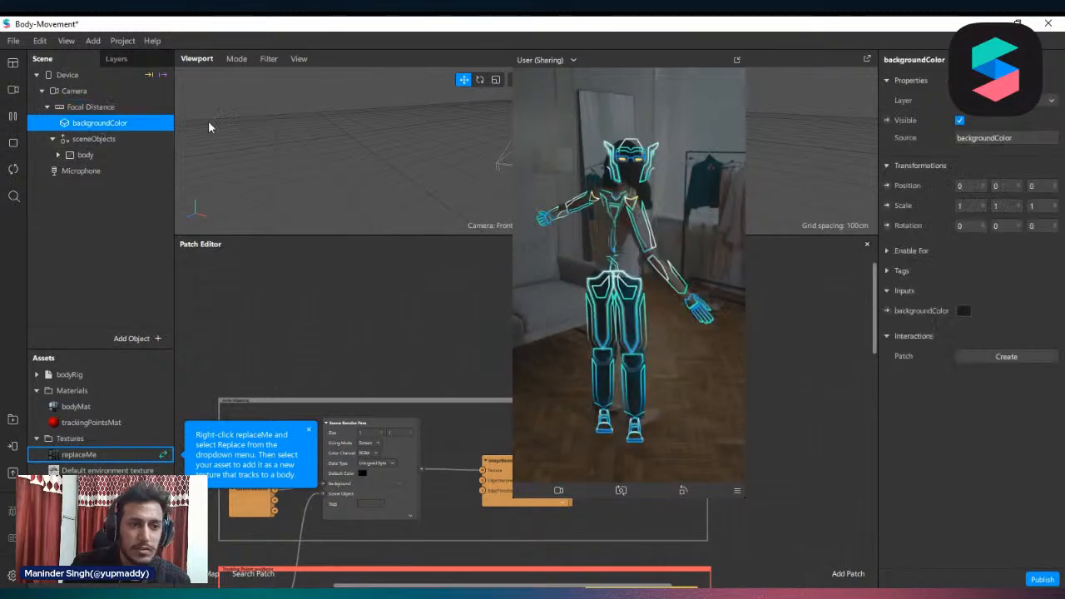
{"action": "left_click", "coordinate": [960, 121]}
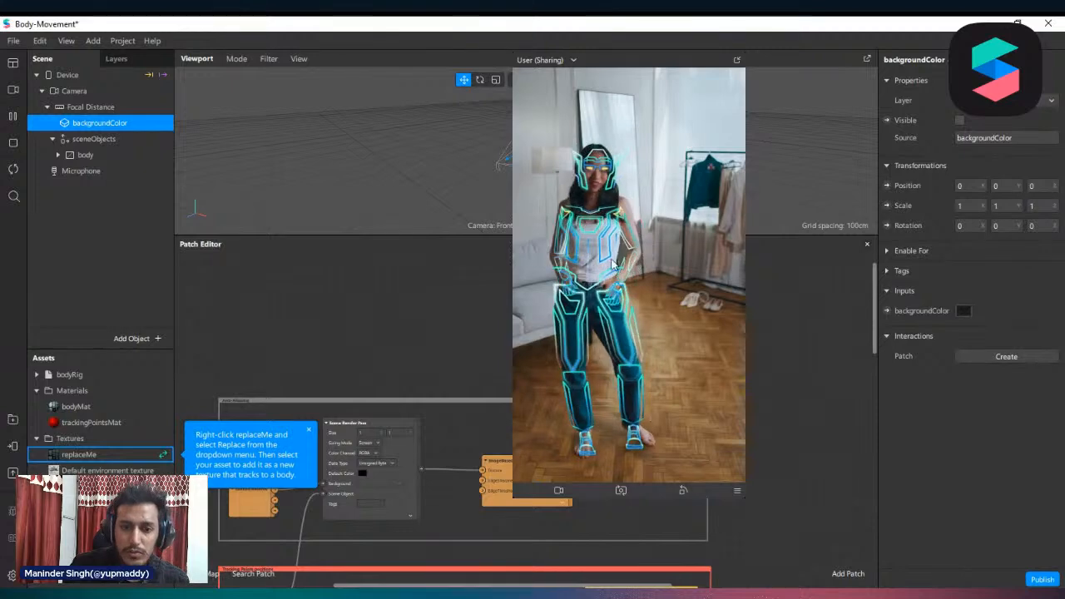
{"action": "left_click", "coordinate": [308, 429]}
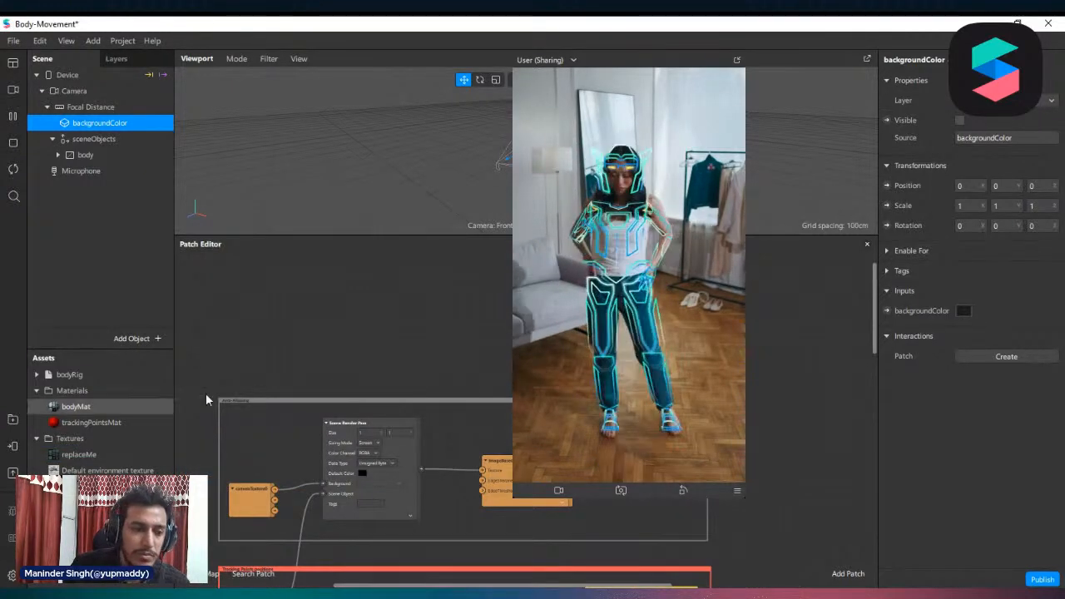
Check which textures are available for the bodyMat material's diffuse texture
{"action": "left_click", "coordinate": [75, 406]}
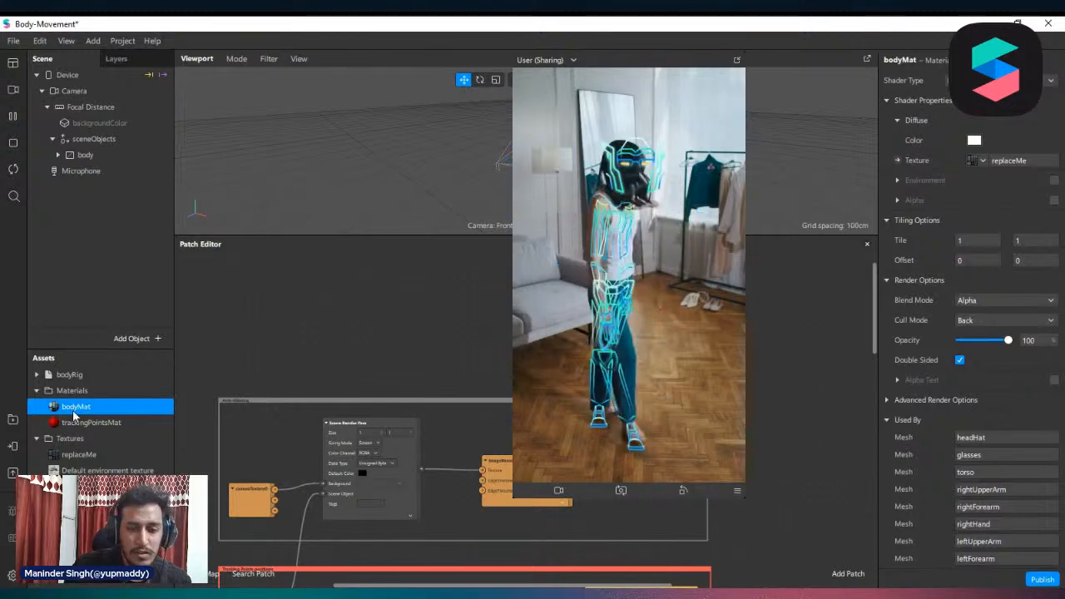
{"action": "left_click", "coordinate": [991, 164]}
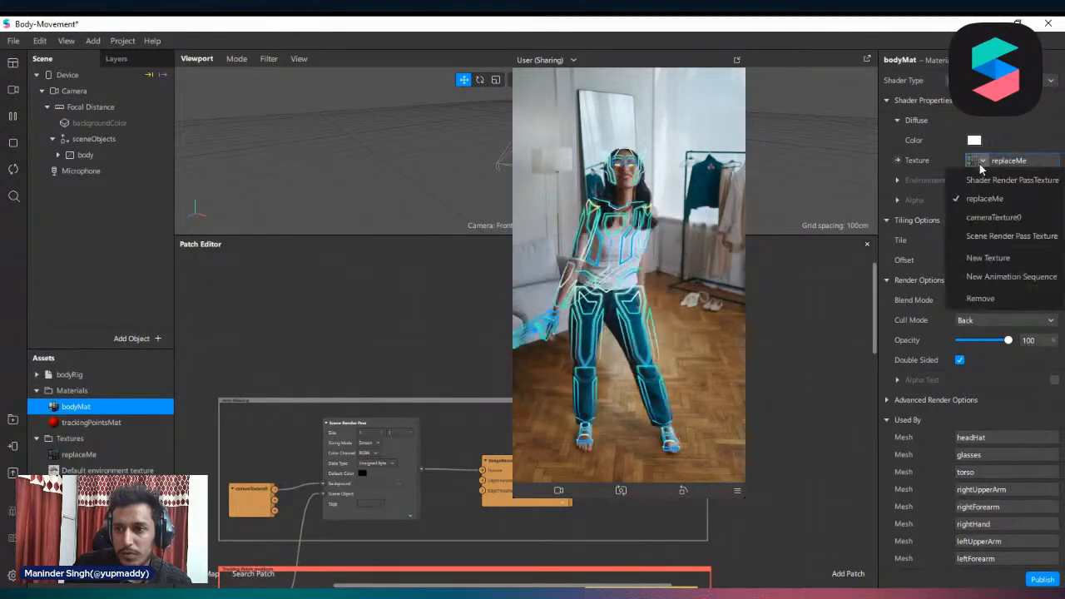
{"action": "left_click", "coordinate": [1011, 133]}
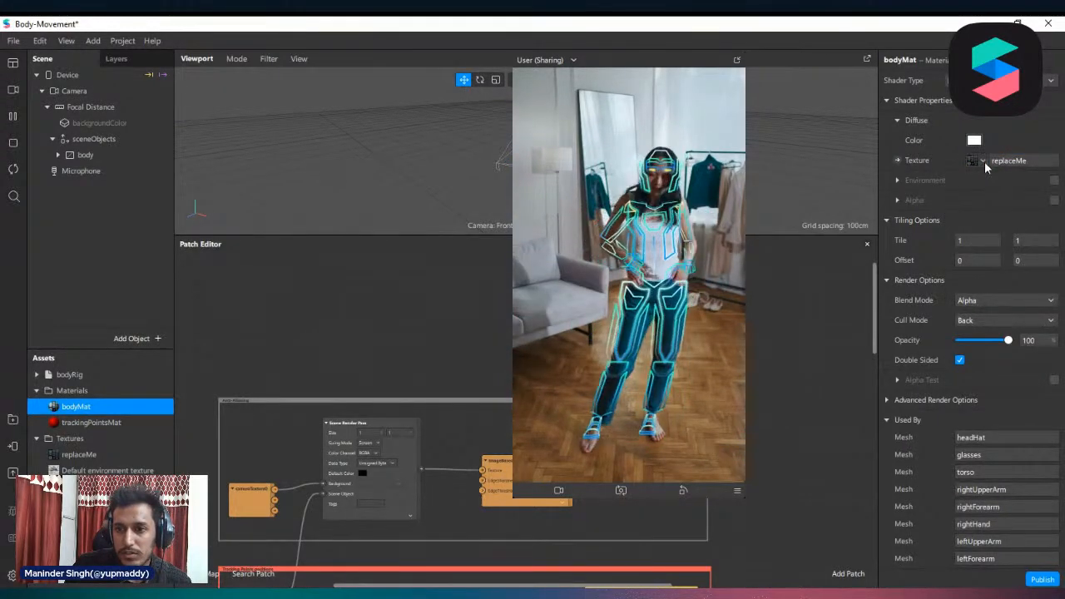
{"action": "left_click", "coordinate": [984, 163]}
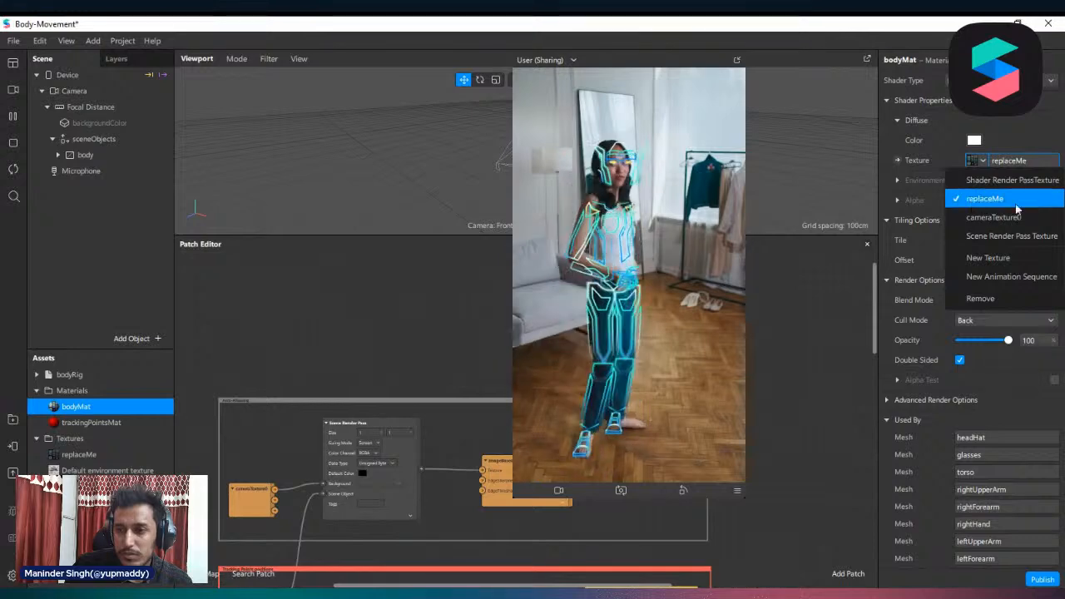
{"action": "left_click", "coordinate": [1024, 140]}
Try tinting the bodyMat material's diffuse color orange (#ffa200)
{"action": "left_click", "coordinate": [975, 142]}
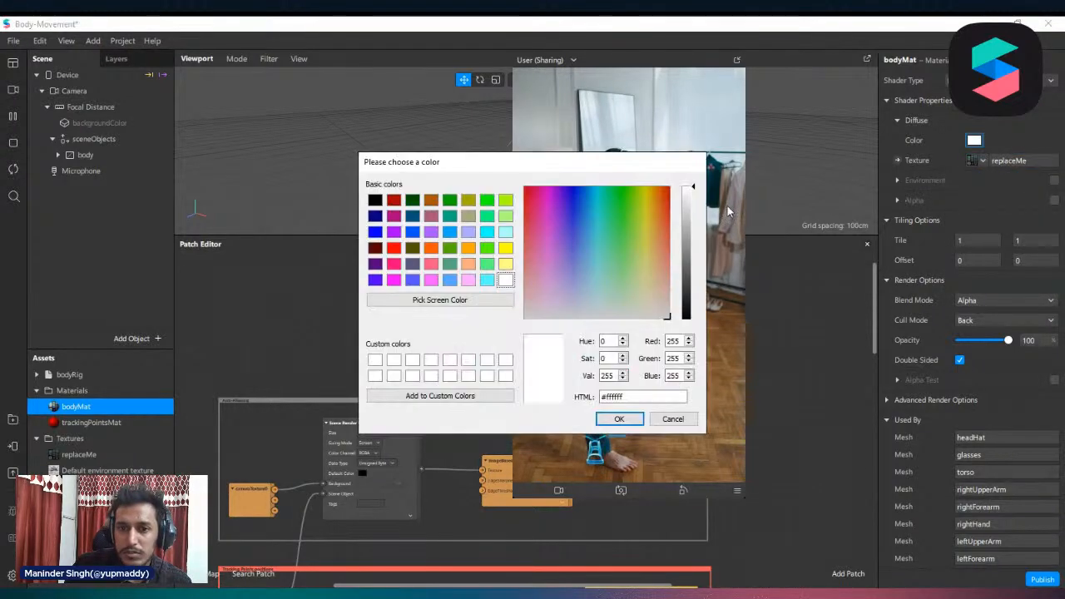
{"action": "left_click_drag", "start_coordinate": [399, 175], "coordinate": [108, 147]}
{"action": "left_click", "coordinate": [368, 177]}
{"action": "left_click_drag", "start_coordinate": [374, 187], "coordinate": [362, 148]}
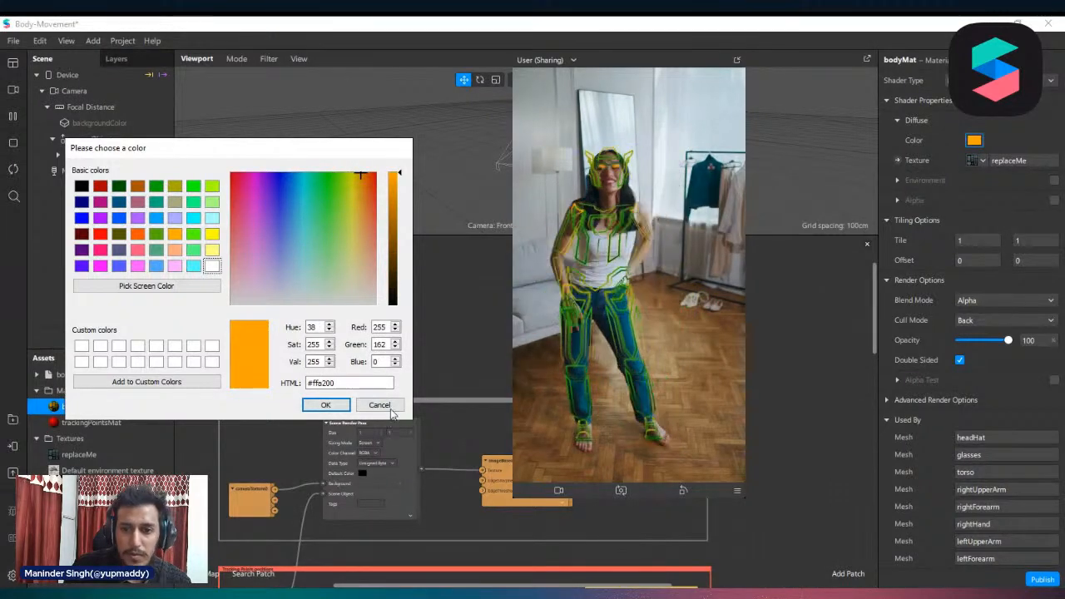
{"action": "left_click", "coordinate": [379, 405]}
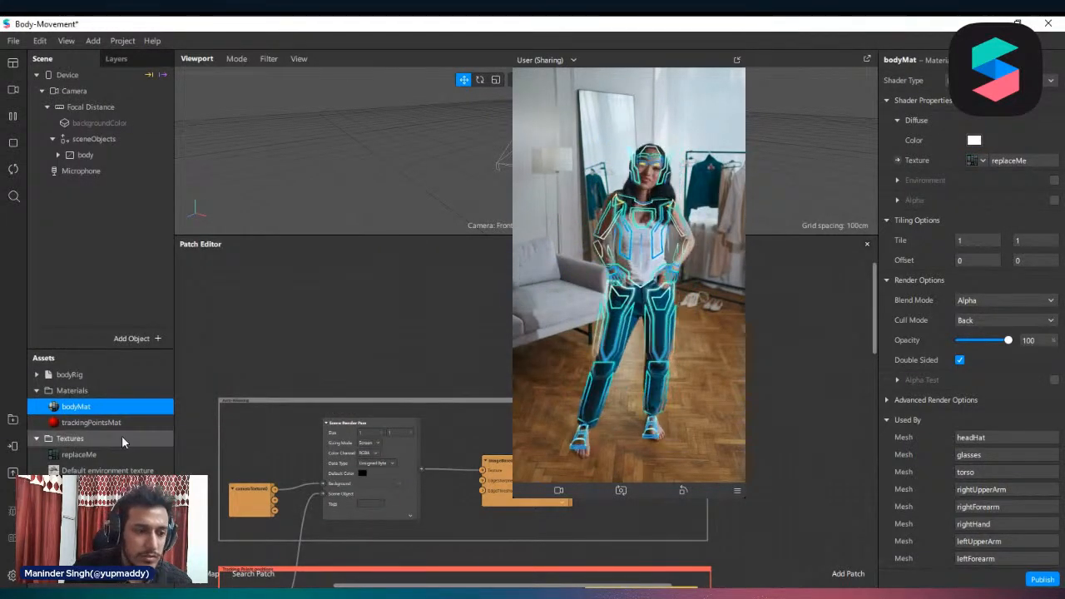
Inspect the replaceMe texture's layout in widened properties and import skeleton2.png as a new texture
{"action": "left_click", "coordinate": [79, 455]}
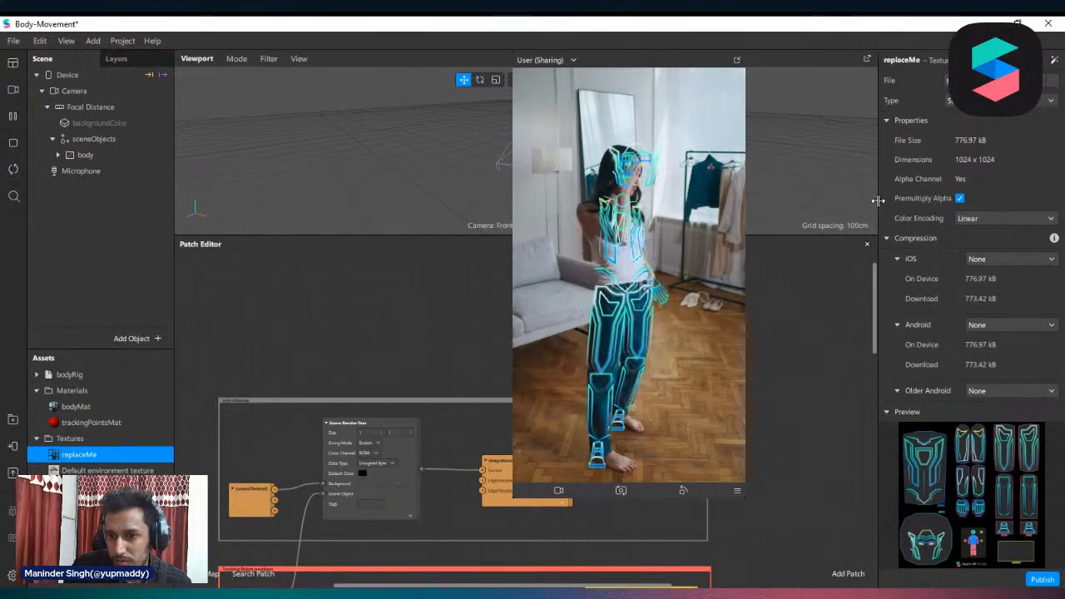
{"action": "left_click_drag", "start_coordinate": [878, 200], "coordinate": [745, 294]}
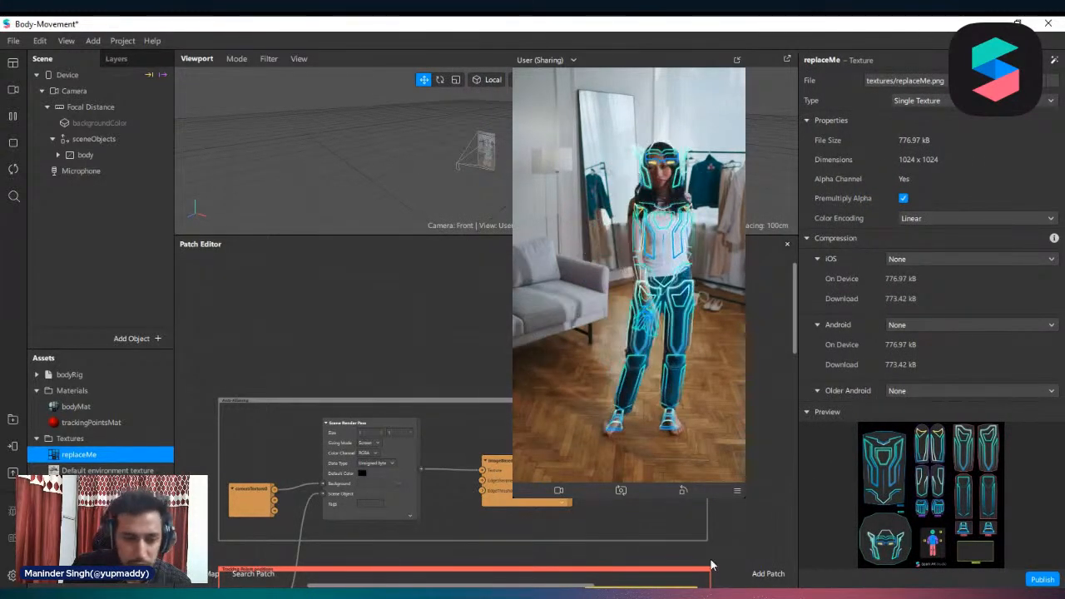
{"action": "right_click", "coordinate": [93, 460]}
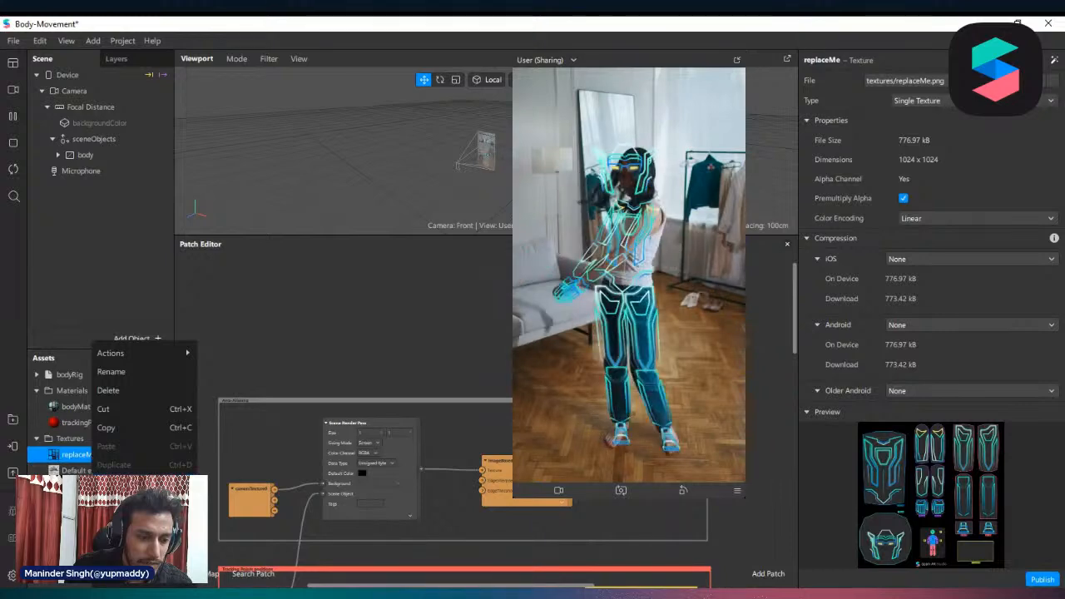
{"action": "key", "text": "Escape"}
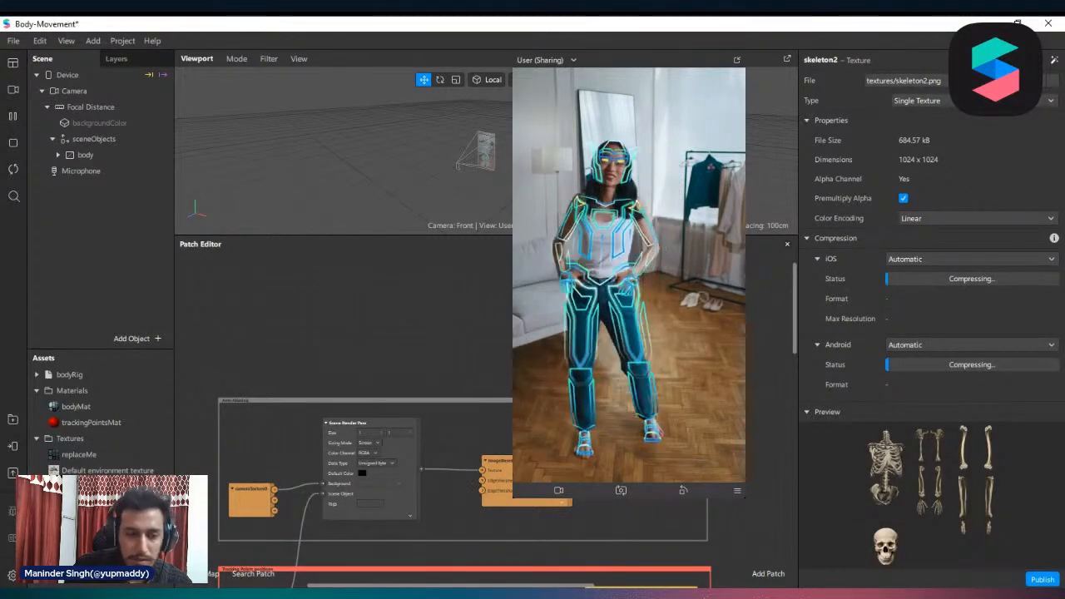
Assign the skeleton2 texture to the bodyMat material and preview it on the first full-body sample video
{"action": "left_click", "coordinate": [79, 454]}
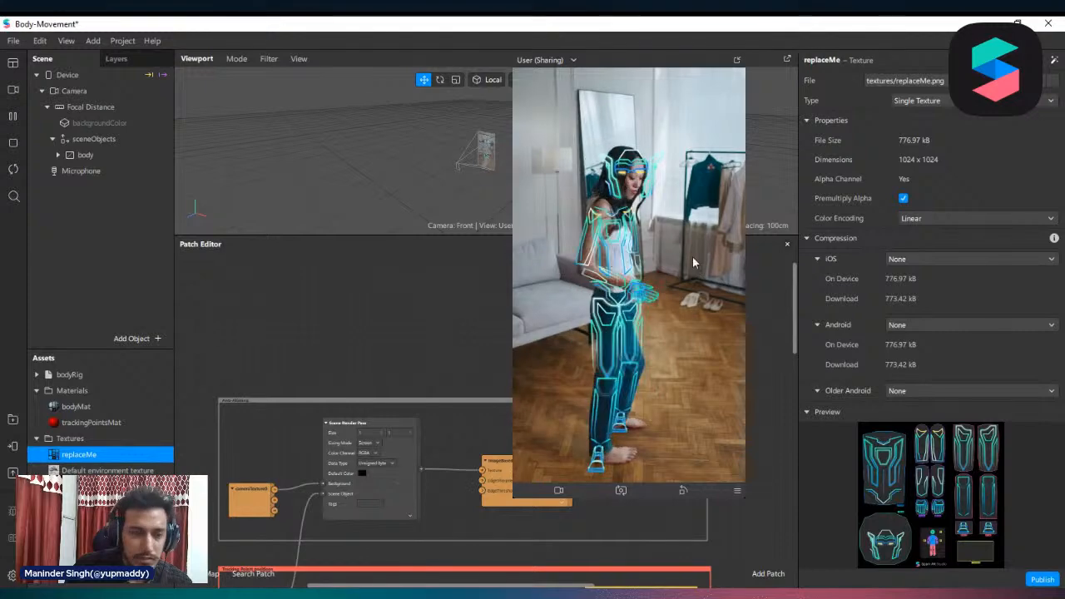
{"action": "left_click", "coordinate": [93, 407]}
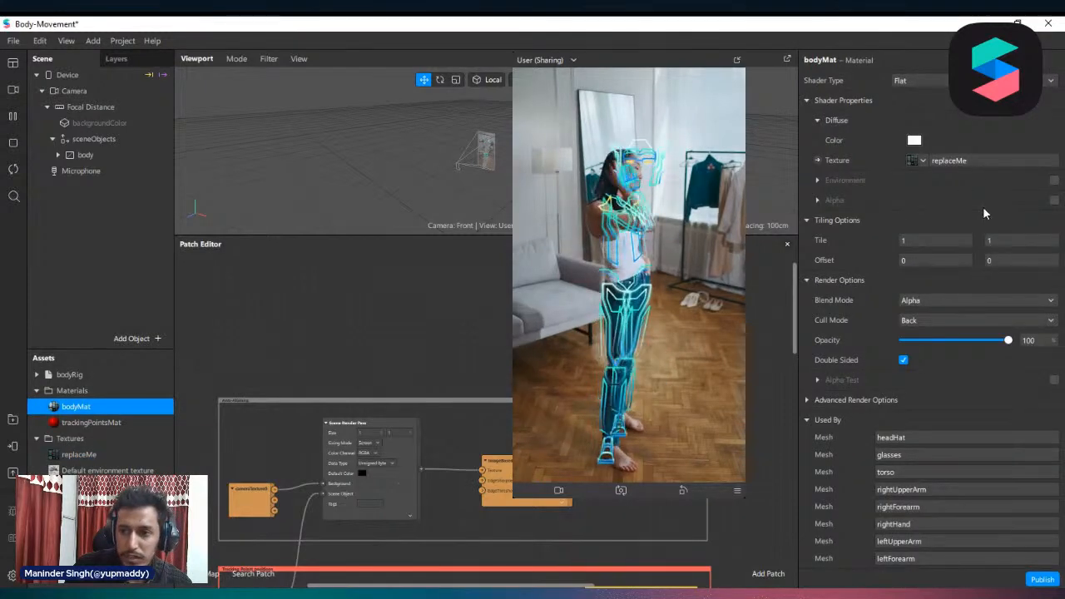
{"action": "left_click", "coordinate": [920, 161]}
{"action": "left_click", "coordinate": [948, 255]}
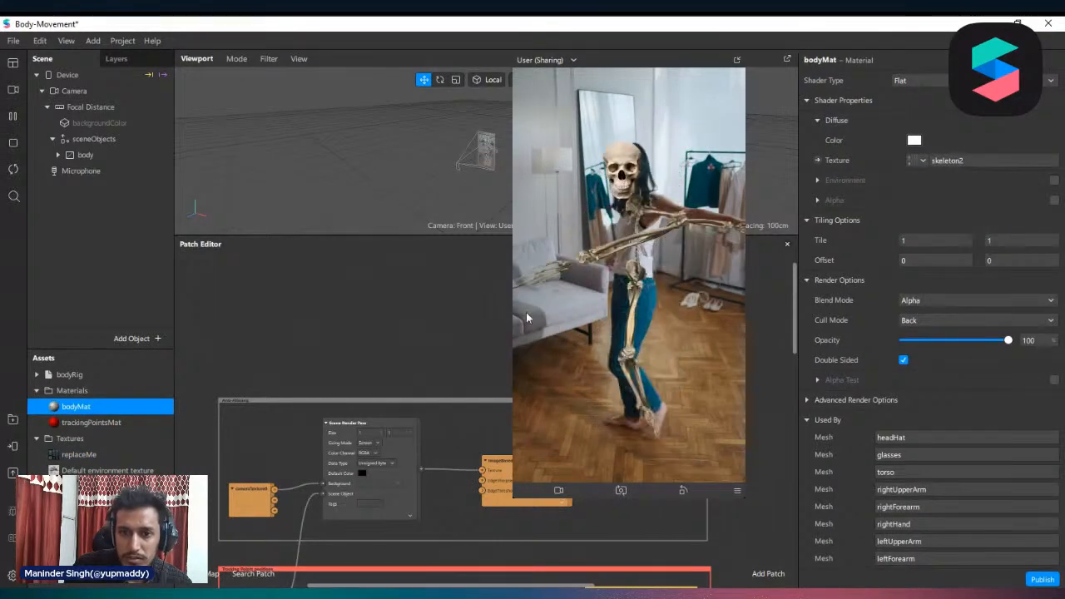
{"action": "left_click", "coordinate": [15, 91]}
{"action": "left_click", "coordinate": [53, 265]}
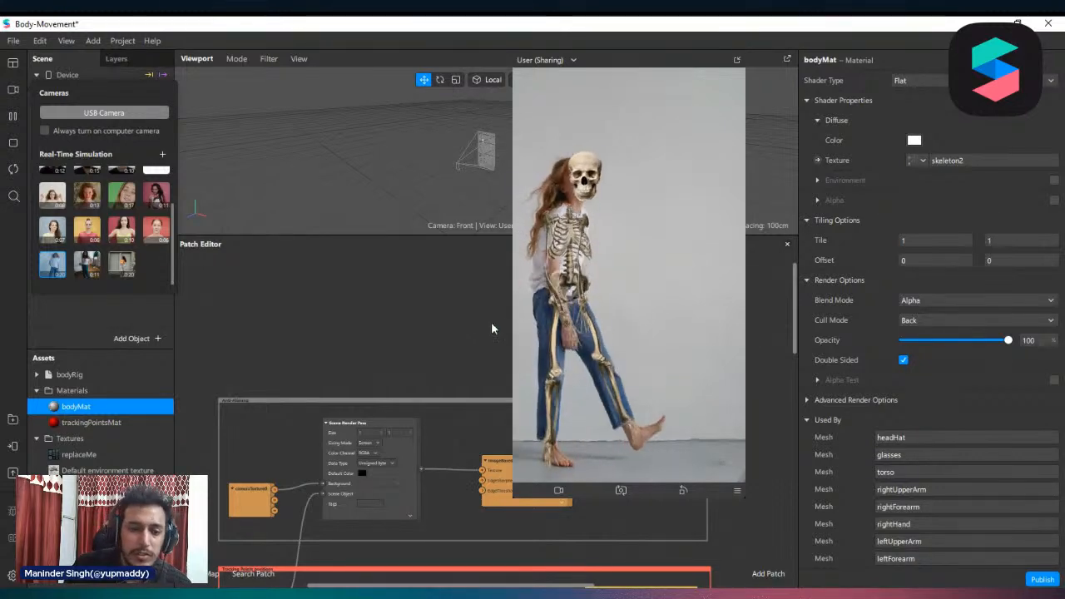
Compare the skeleton2 and replaceMe texture layouts, and close the Body-Movement project
{"action": "scroll", "coordinate": [88, 491], "scroll_direction": "down", "scroll_amount": 1}
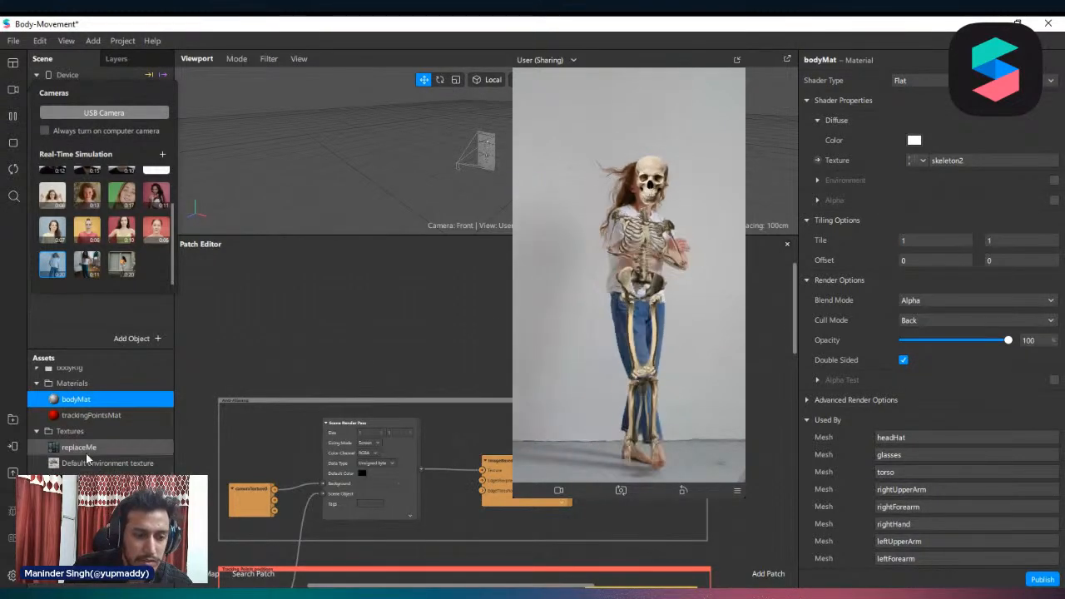
{"action": "left_click", "coordinate": [81, 495]}
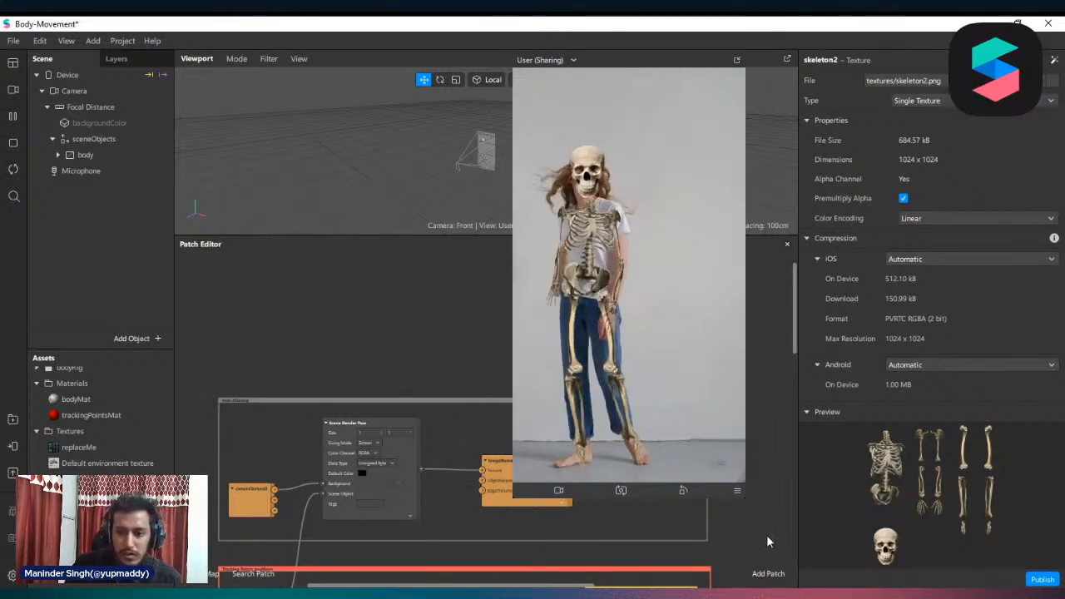
{"action": "left_click", "coordinate": [160, 448]}
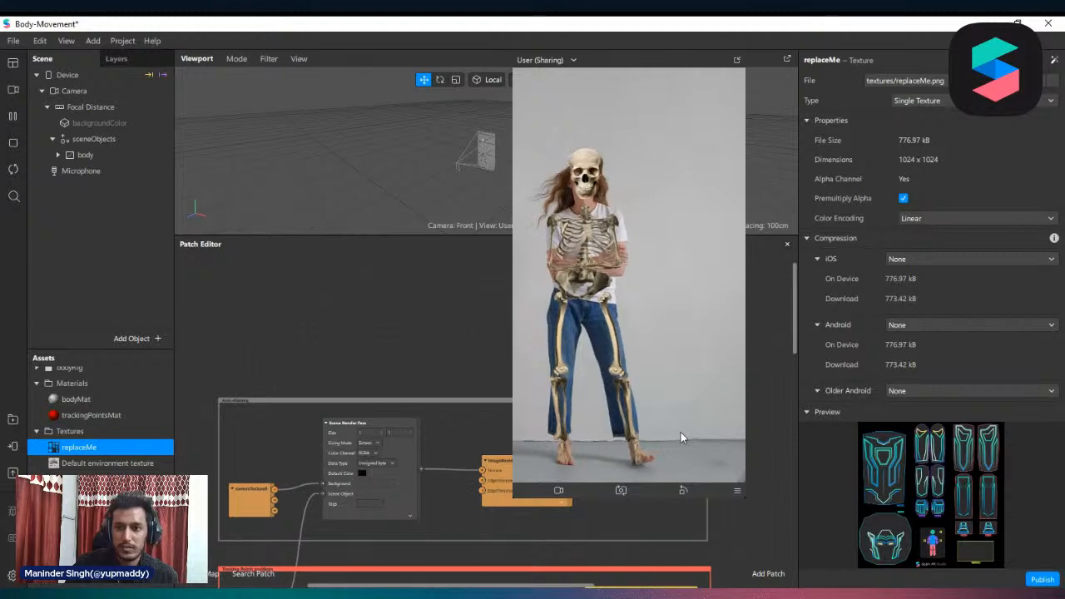
{"action": "left_click", "coordinate": [1048, 24]}
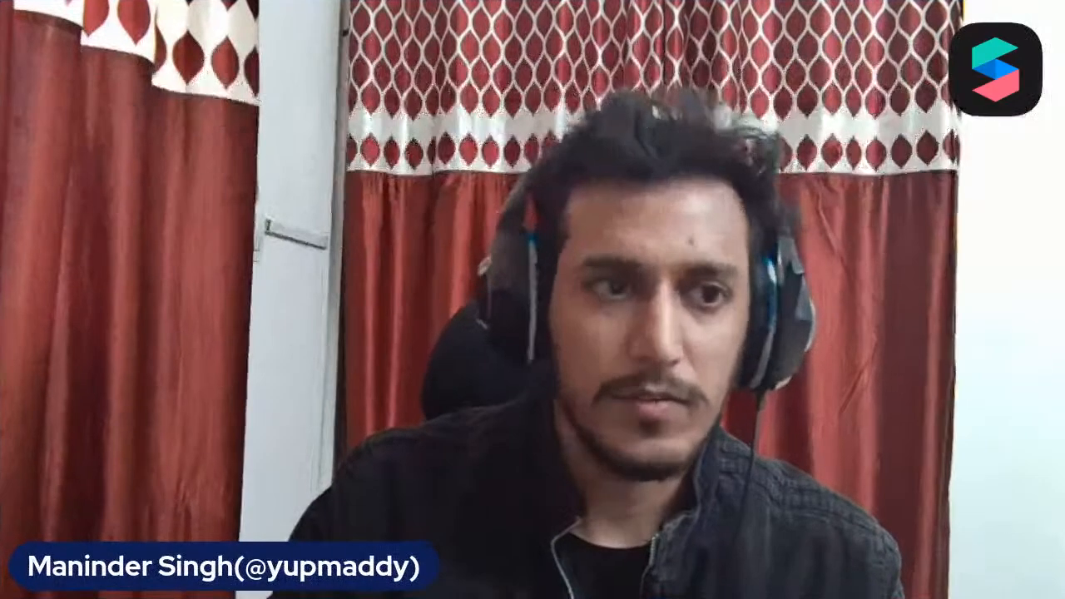